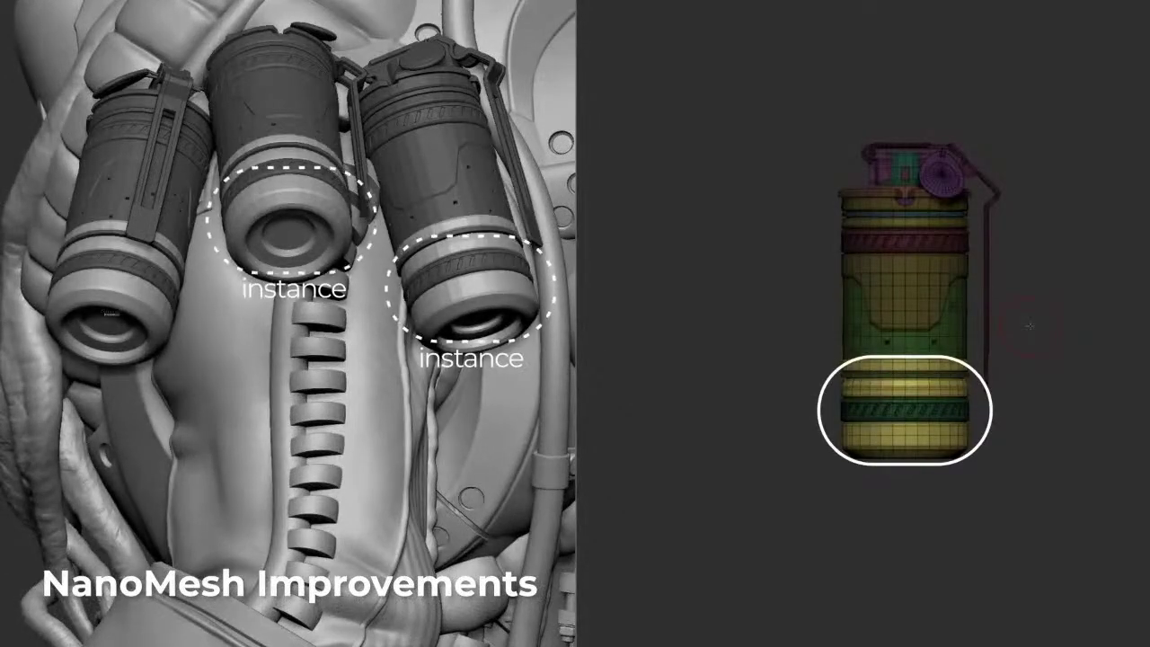
key(w)
drag(907, 362, 907, 440)
key(shift+f)
drag(998, 449, 1078, 464)
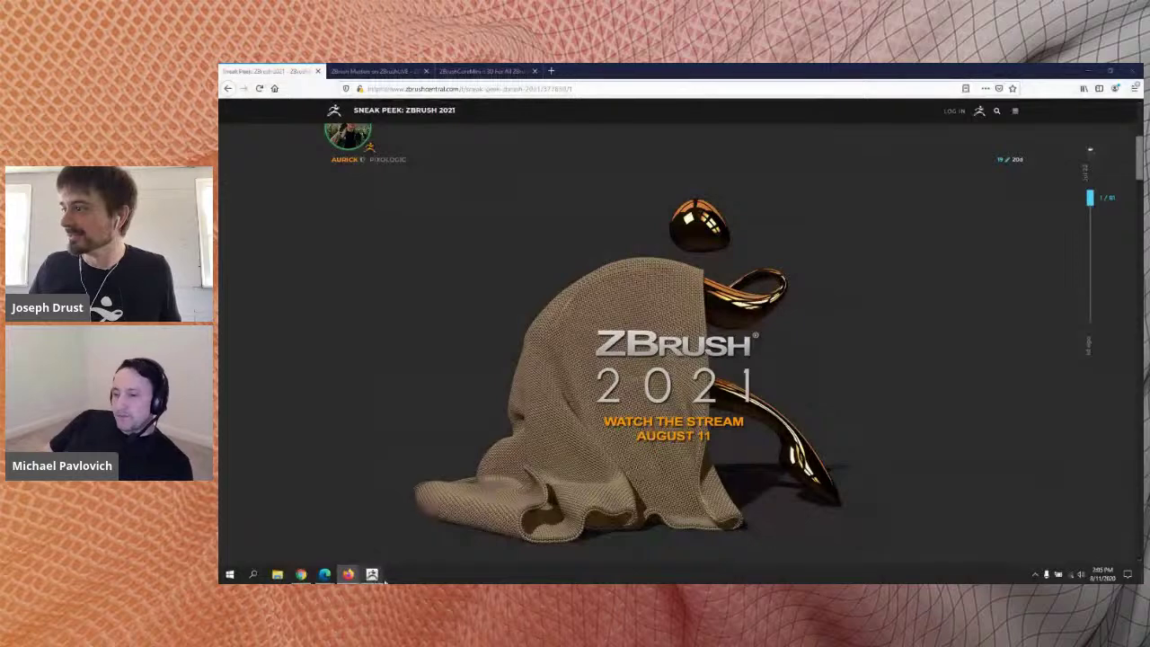
- Switch to ZBrush with the poolside scene and dock the Dynamics palette beside the canvas
click(372, 574)
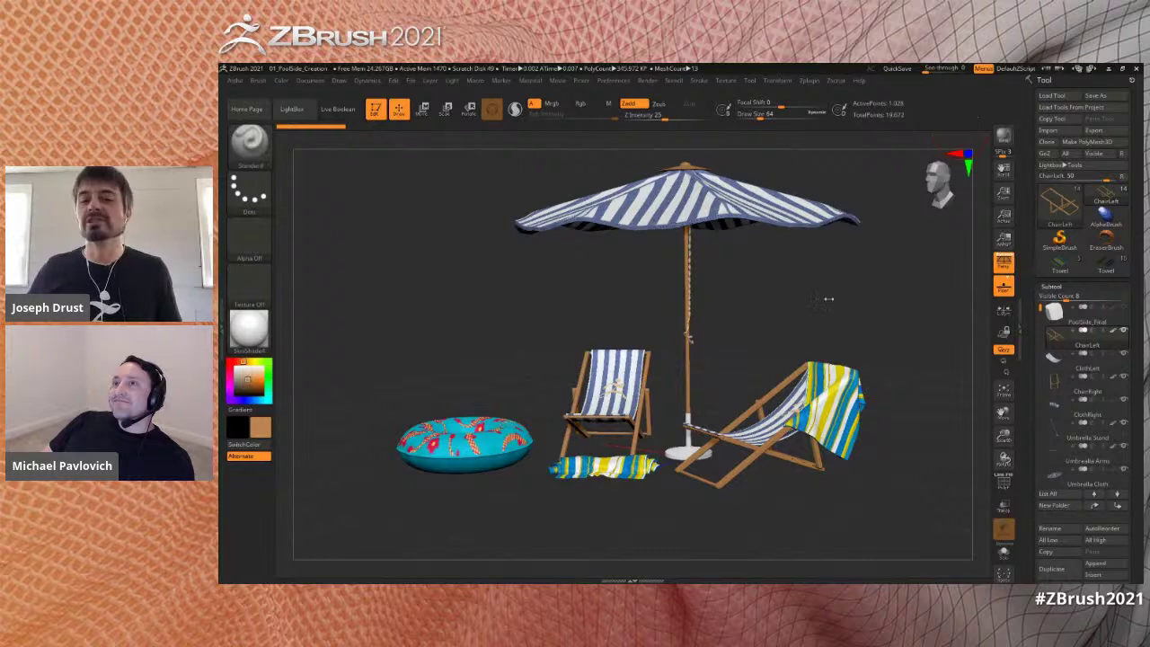
mouse_move(1087, 431)
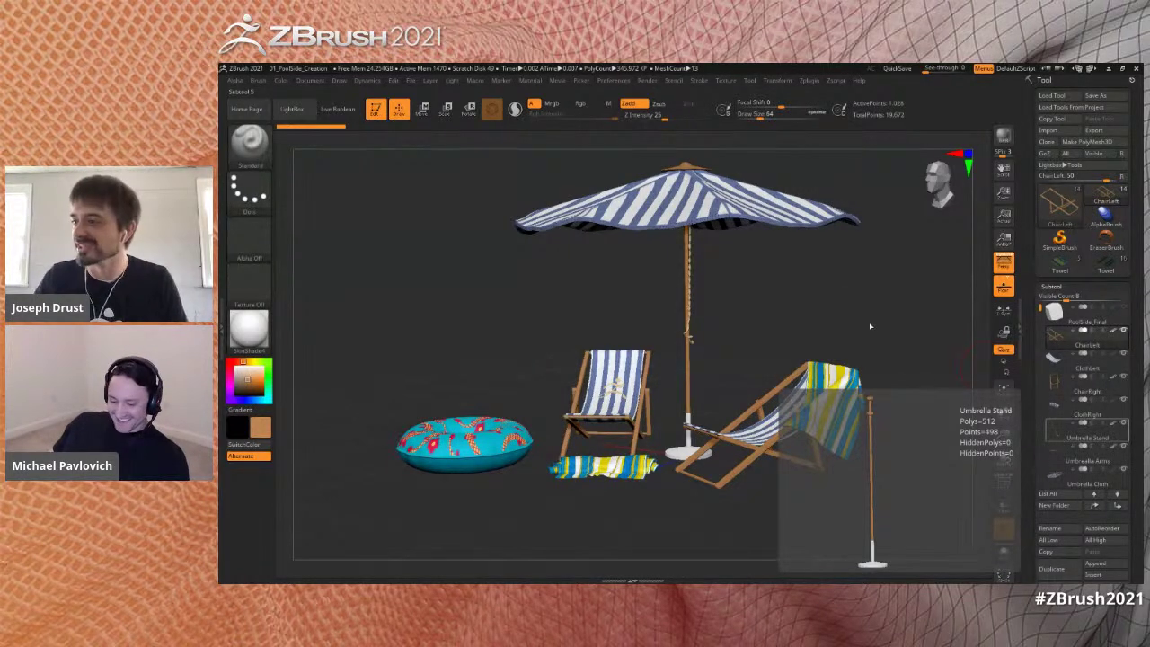
drag(970, 354, 896, 314)
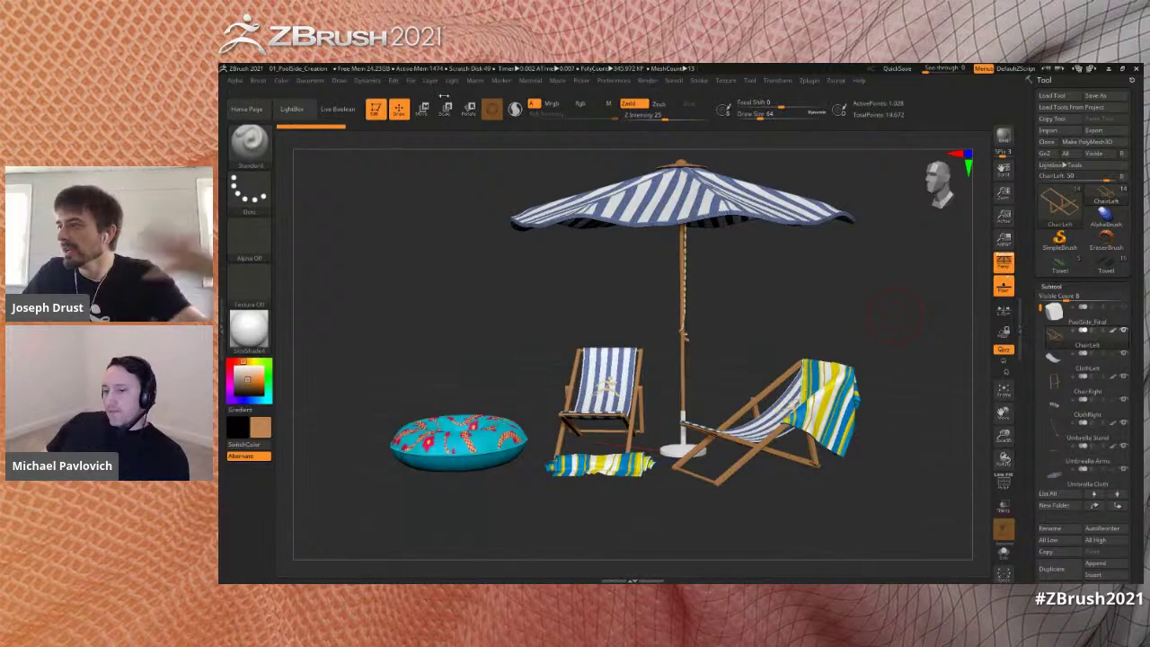
click(860, 81)
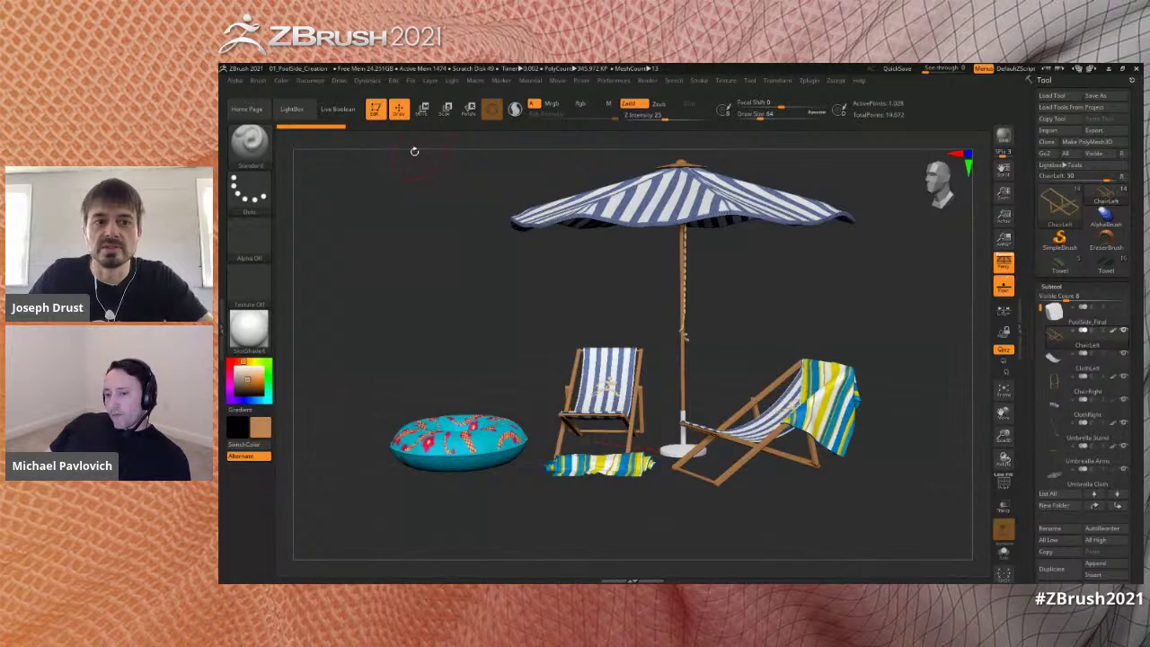
click(368, 80)
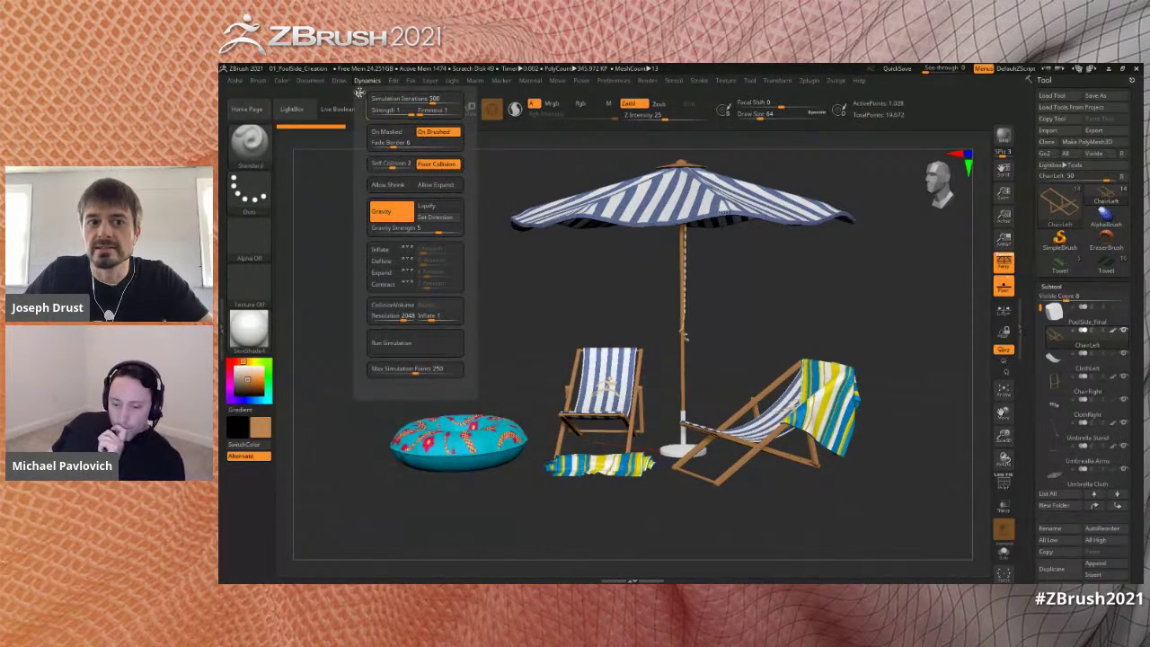
click(358, 93)
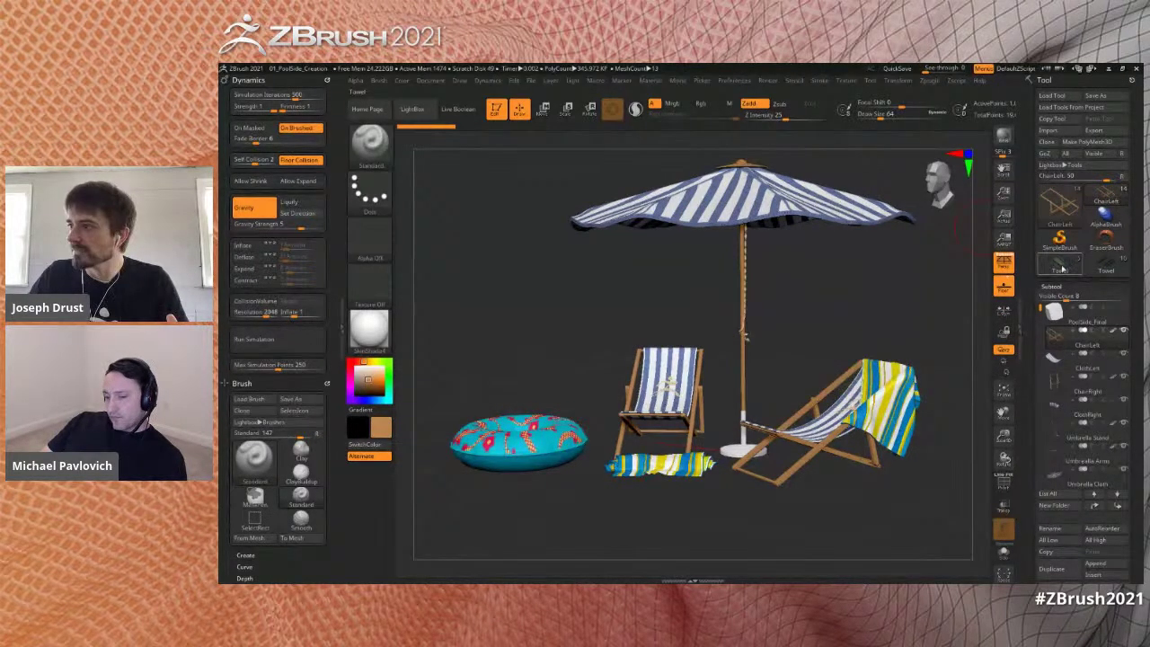
- Load the Towel tool that holds the flat striped towel and the inner tube, and face it at an angle
mouse_move(1060, 268)
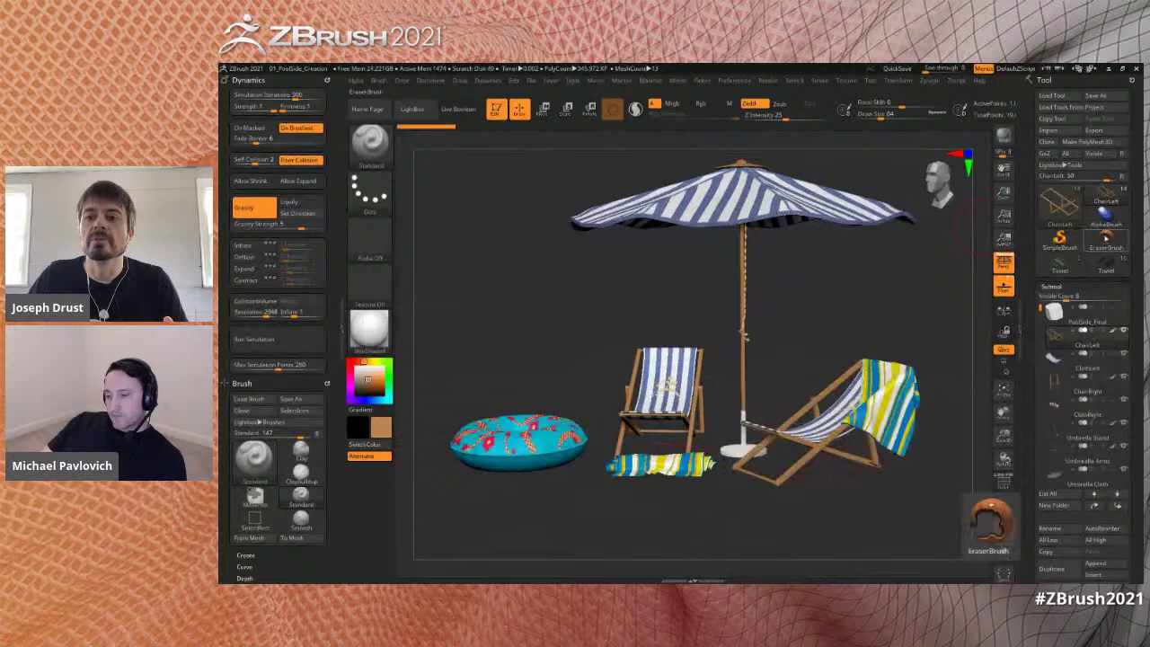
click(1062, 269)
drag(872, 354, 832, 270)
drag(777, 315, 788, 272)
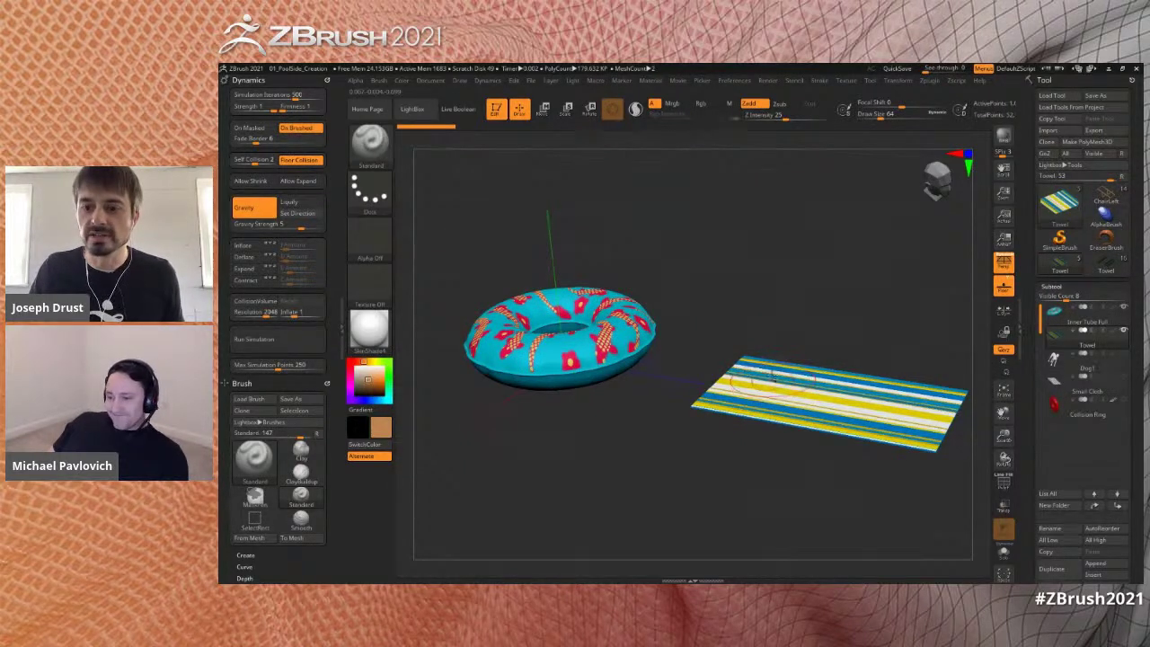
- Raise the flat towel with the transform gizmo and shift it sideways so it hovers above the inner tube
key(w)
mouse_move(809, 289)
mouse_down()
mouse_move(812, 271)
mouse_move(828, 280)
mouse_up()
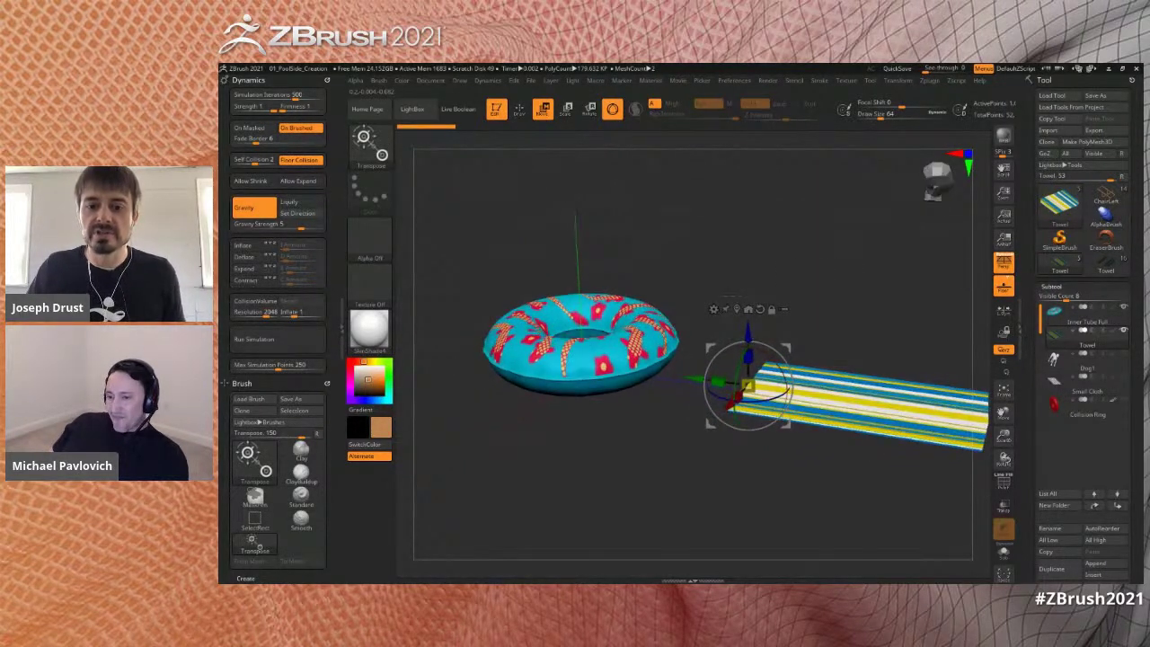
drag(749, 332, 751, 186)
drag(697, 231, 474, 210)
drag(898, 280, 931, 279)
drag(565, 270, 578, 253)
drag(853, 388, 805, 326)
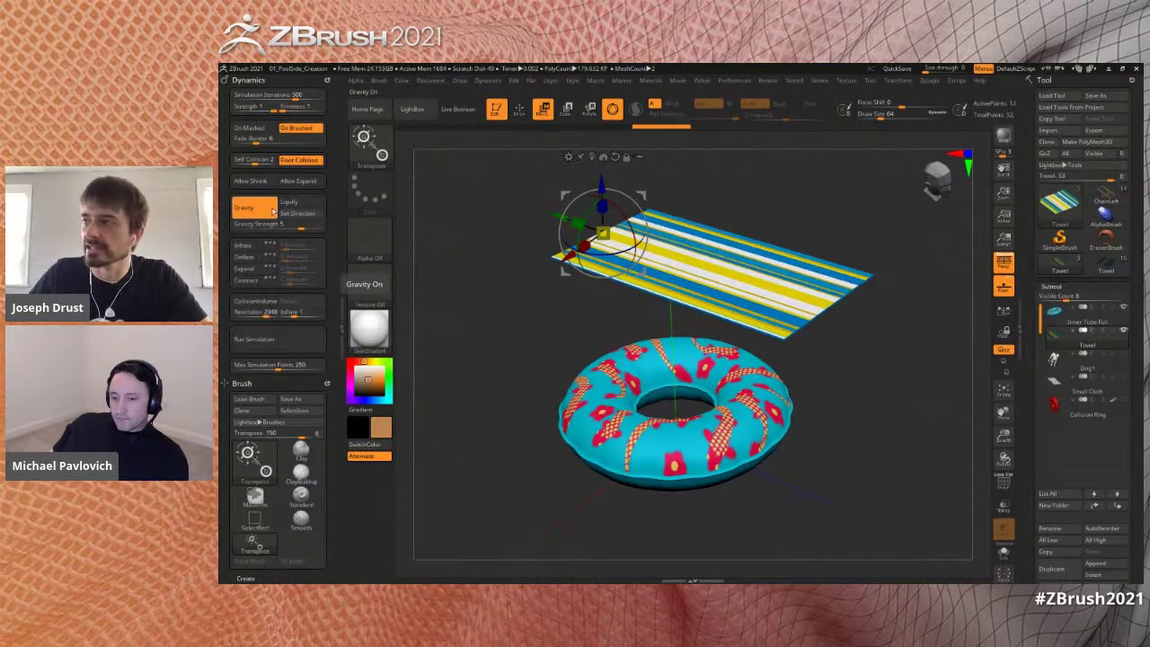
- Try the gravity simulation on the towel without a collision volume, and undo the result
drag(824, 369, 847, 367)
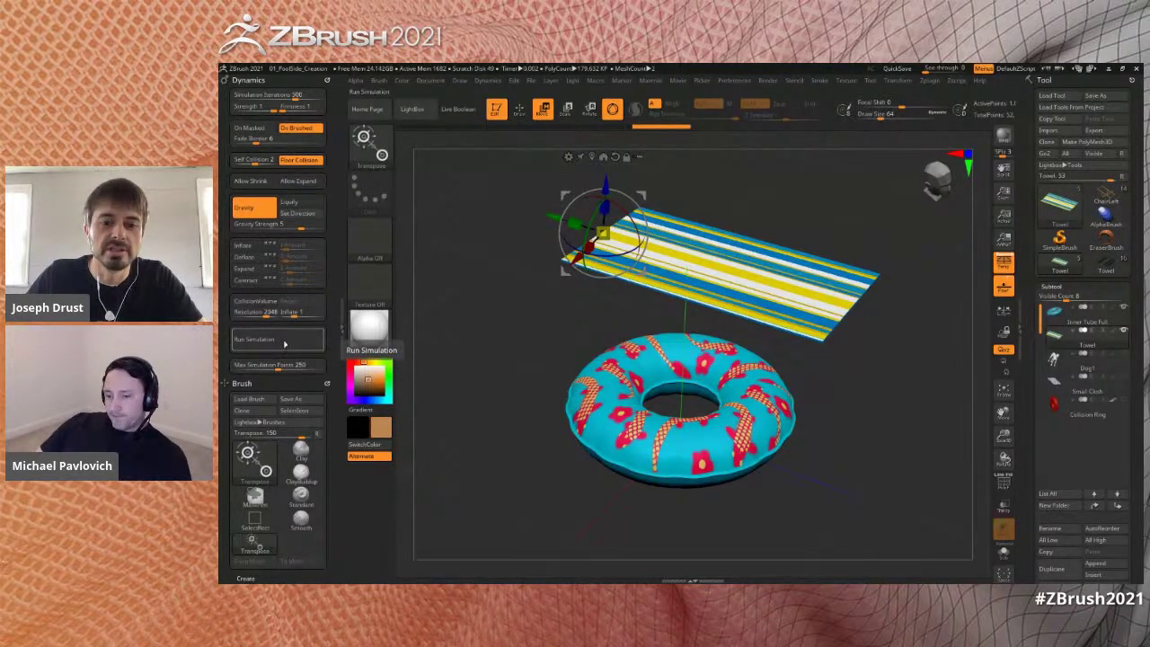
click(285, 343)
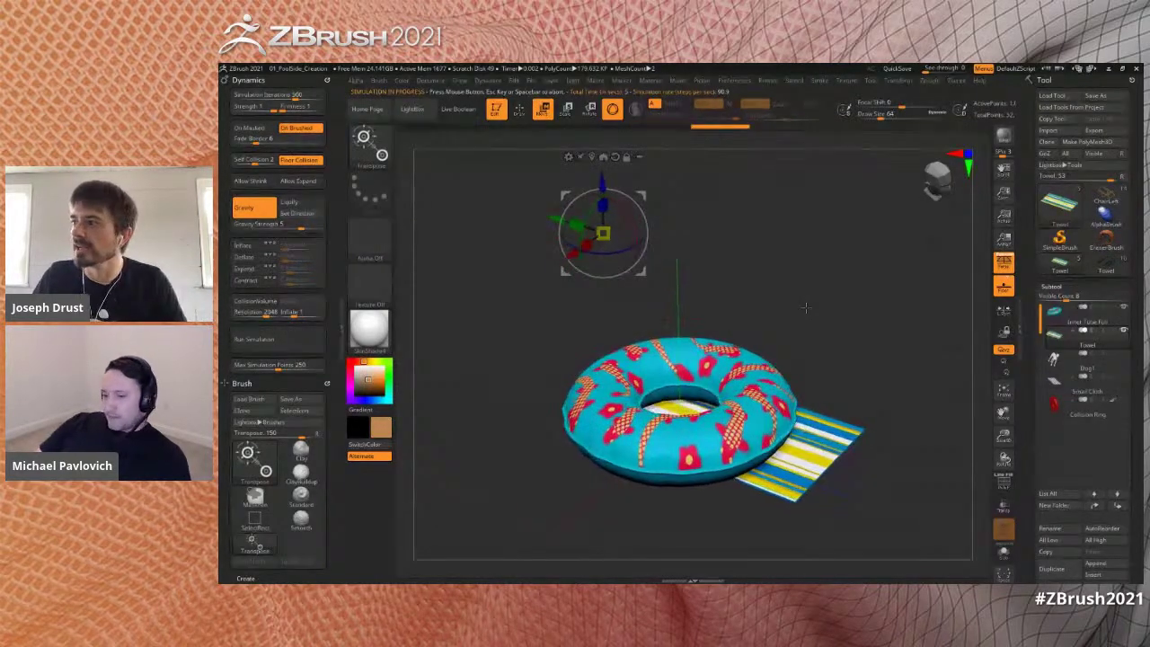
alt+drag(815, 323, 812, 303)
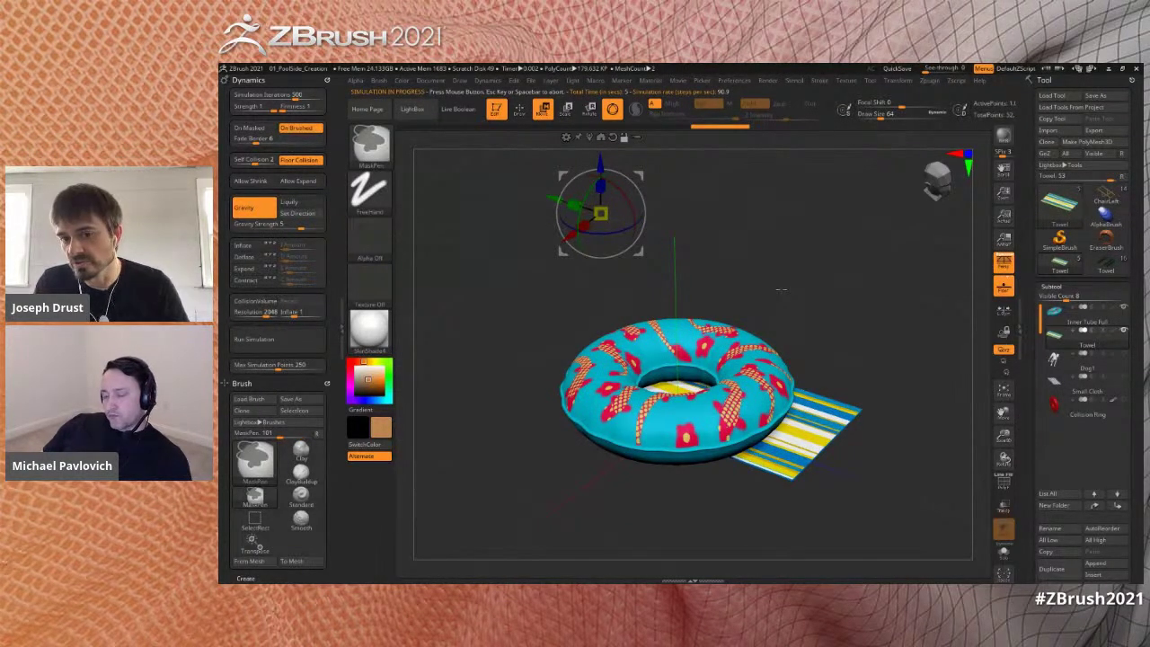
key(ctrl+z)
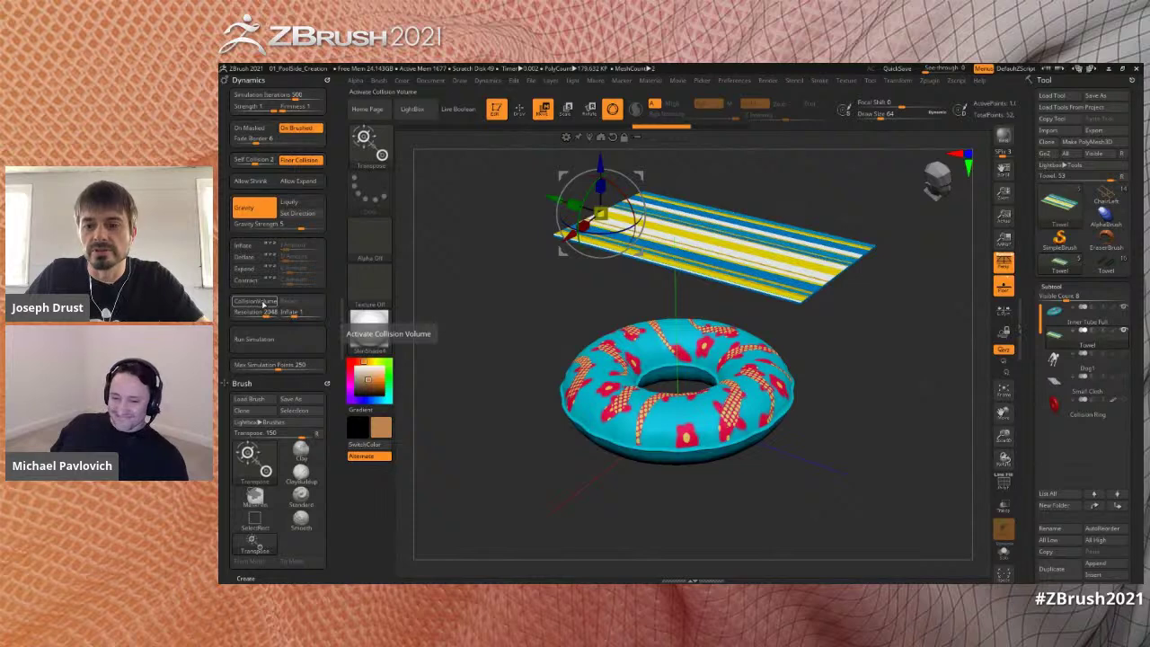
- Activate Collision Volume for the inner tube, test the towel's gravity simulation with it and undo the drop
mouse_move(1106, 340)
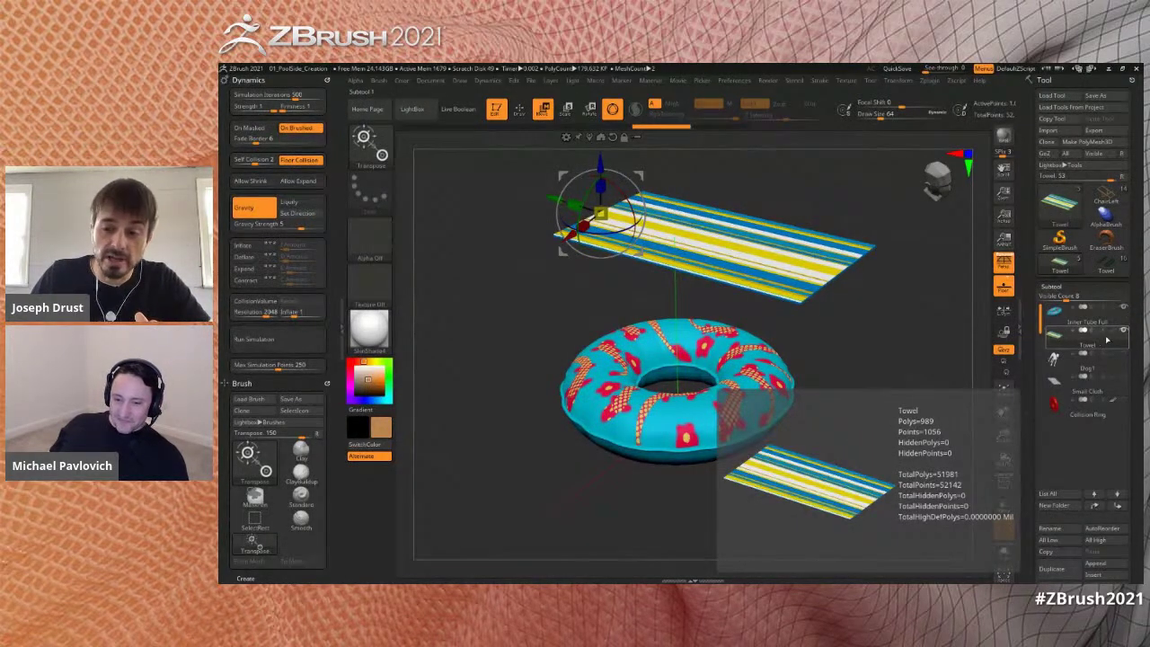
mouse_move(1122, 316)
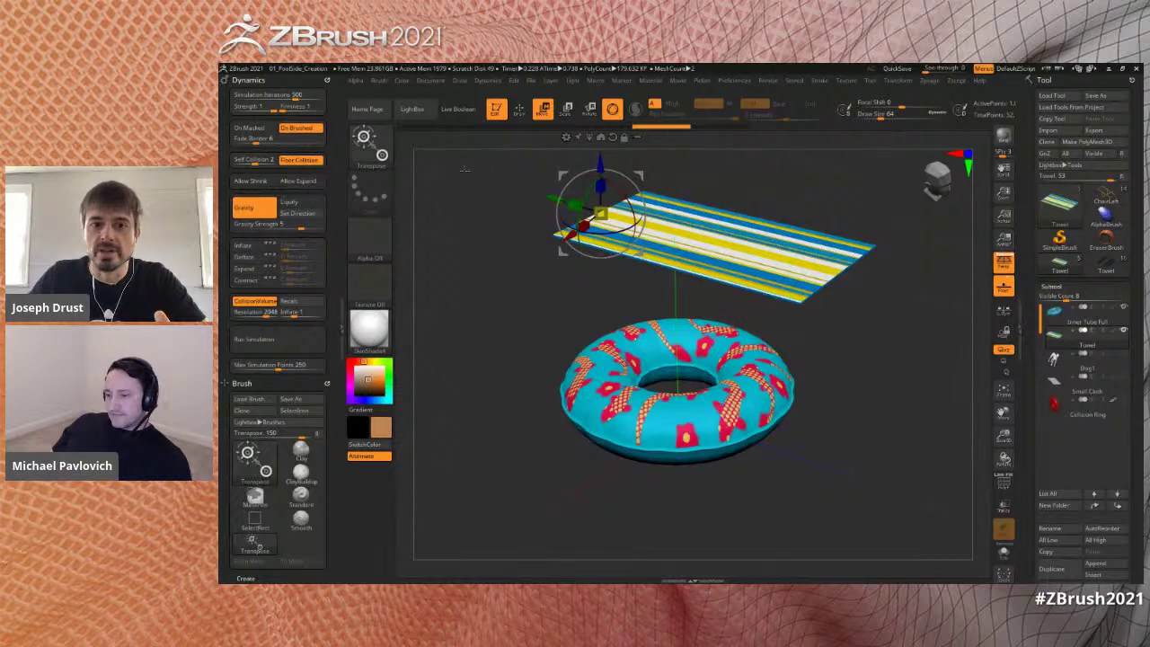
click(283, 340)
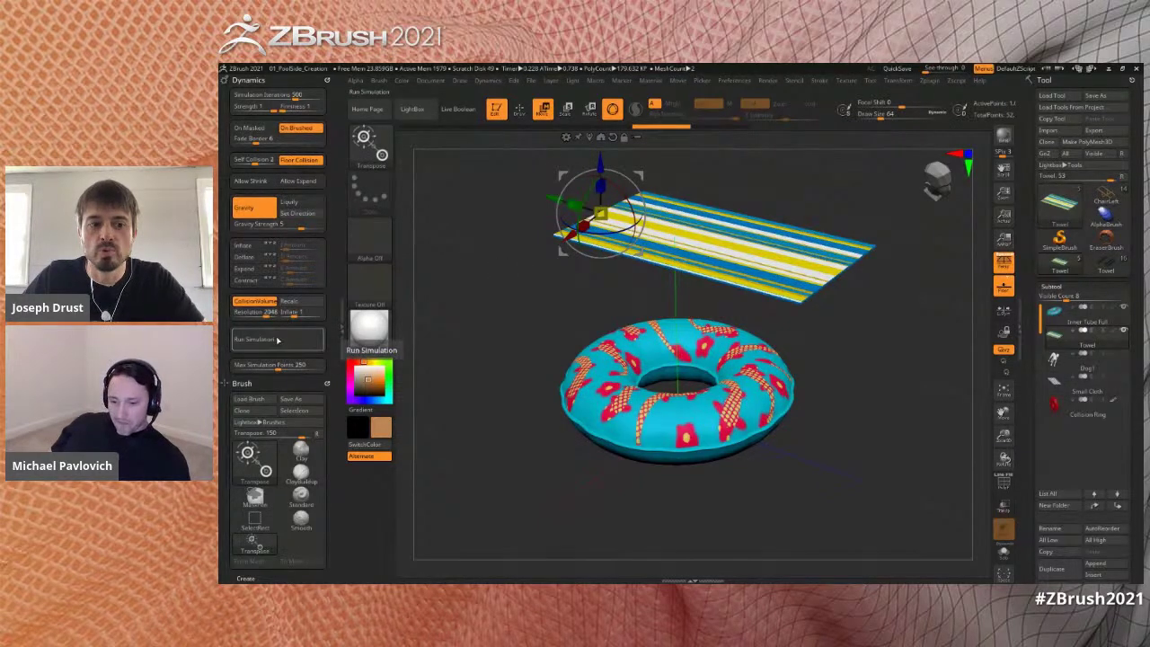
click(863, 293)
mouse_move(894, 271)
mouse_down()
mouse_move(823, 290)
mouse_move(735, 286)
mouse_up()
key(ctrl+z)
- Tilt and shift the towel above the inner tube, and run the simulation to drape it over the ring
drag(581, 235, 674, 223)
drag(857, 413, 847, 330)
drag(610, 261, 559, 240)
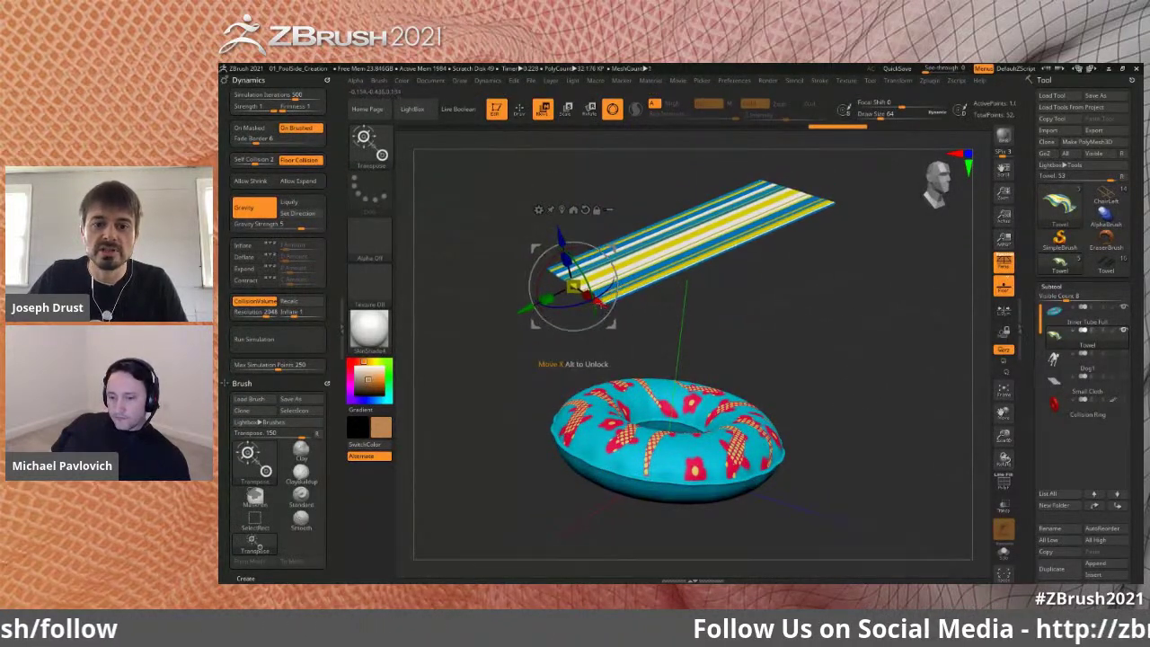
drag(598, 303, 611, 310)
click(304, 338)
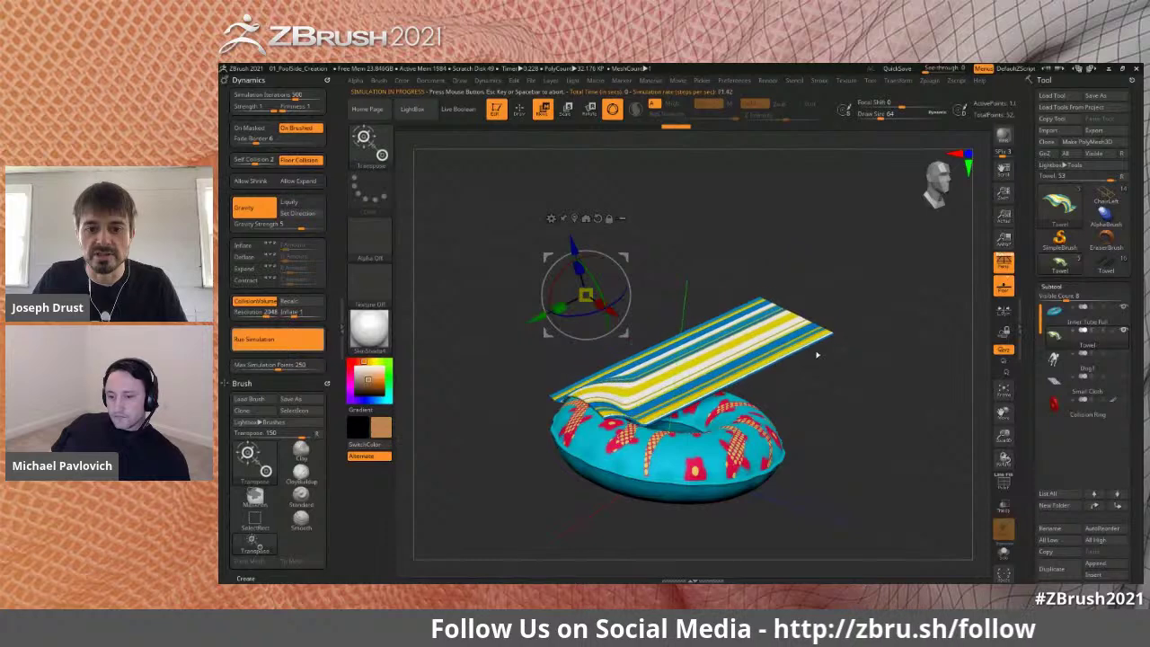
click(916, 316)
mouse_move(925, 310)
mouse_down()
mouse_move(908, 341)
mouse_move(912, 309)
mouse_up()
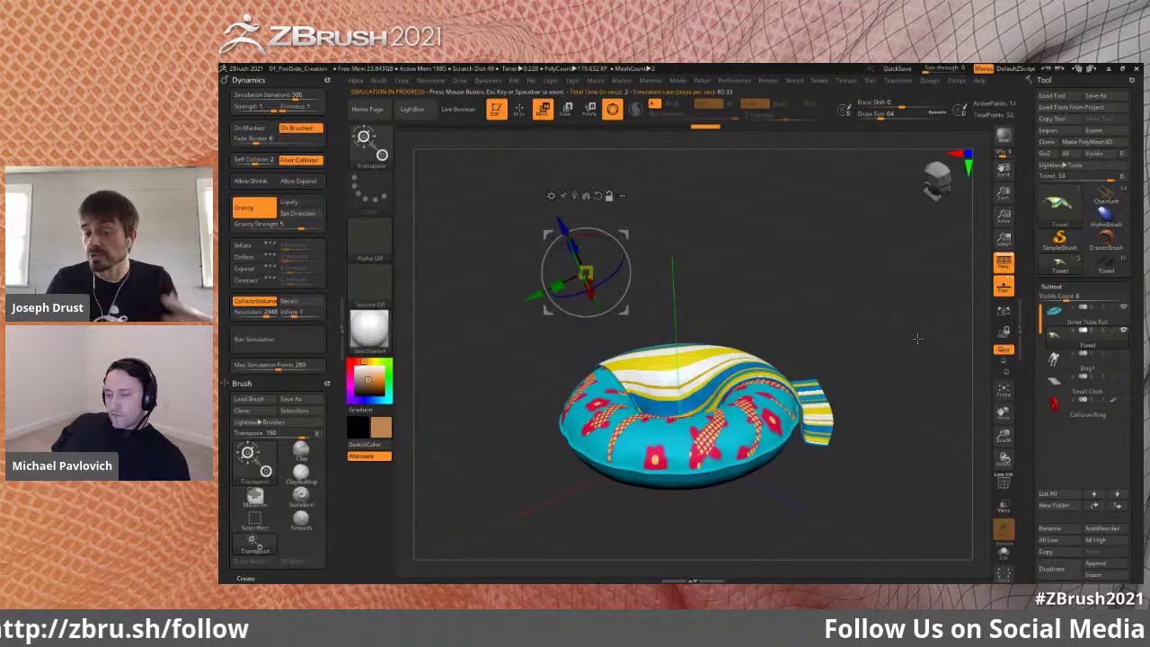
- Hide the inner tube, undo the drape and rerun the towel simulation against the stored collision volume
click(1123, 329)
key(ctrl+z)
drag(809, 359, 909, 352)
click(270, 340)
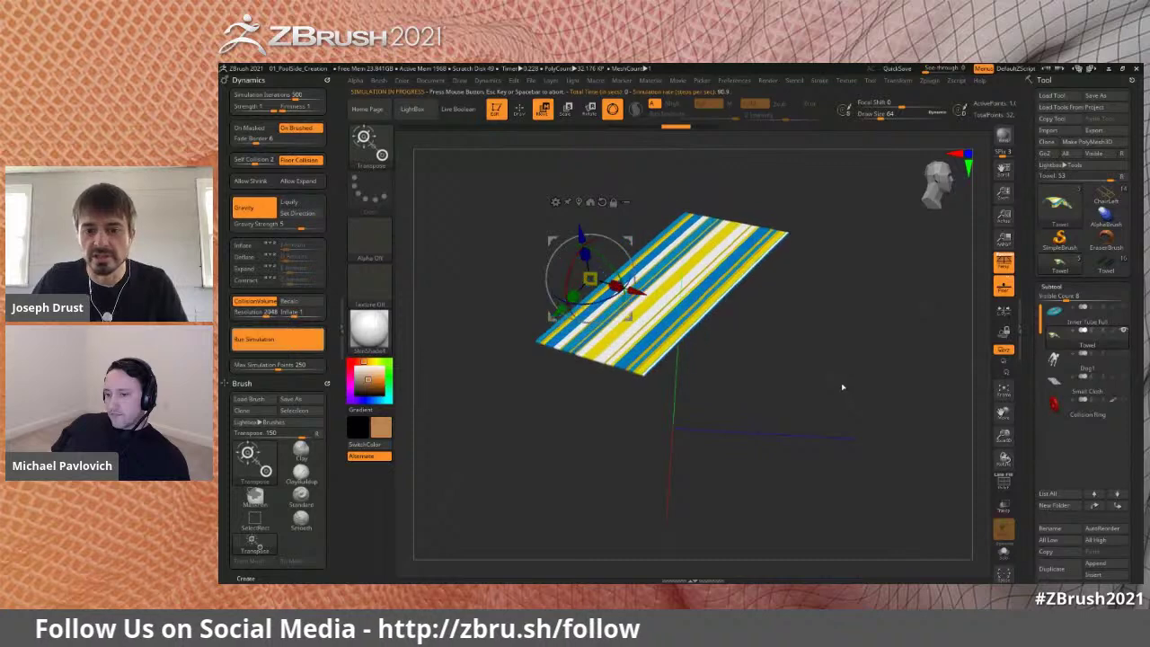
click(878, 321)
drag(878, 321, 847, 280)
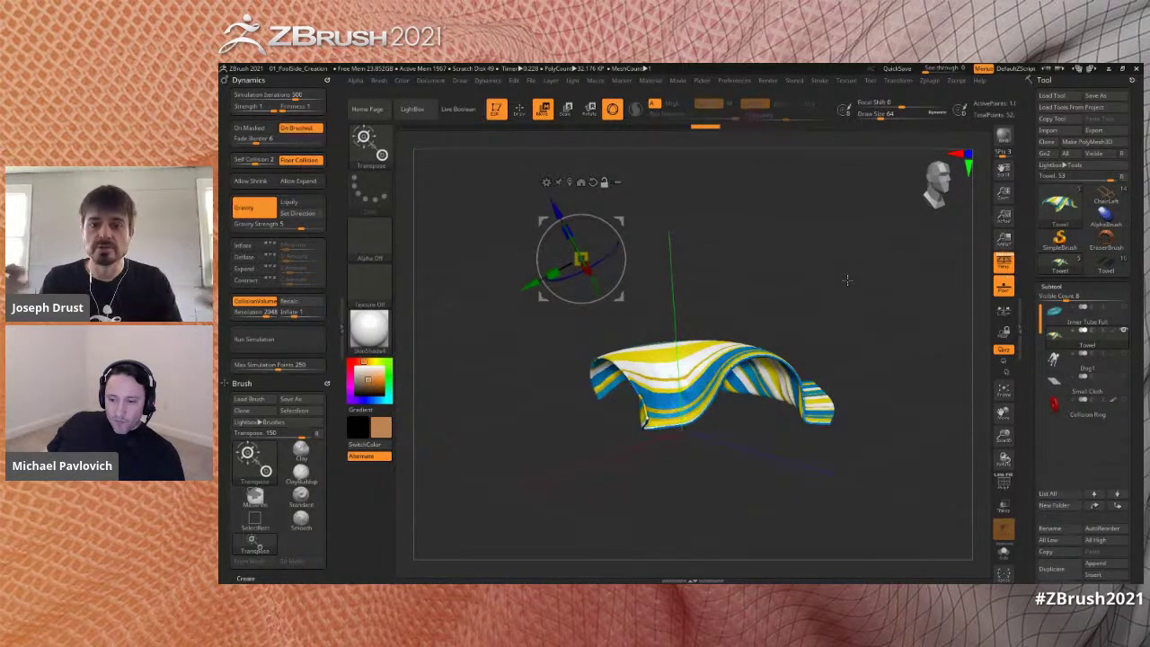
- Undo the drape simulations and towel tilts until the towel lies flat and level above the inner tube
key(ctrl)
key(ctrl+z)
key(ctrl+z)
key(ctrl+z)
key(ctrl+z)
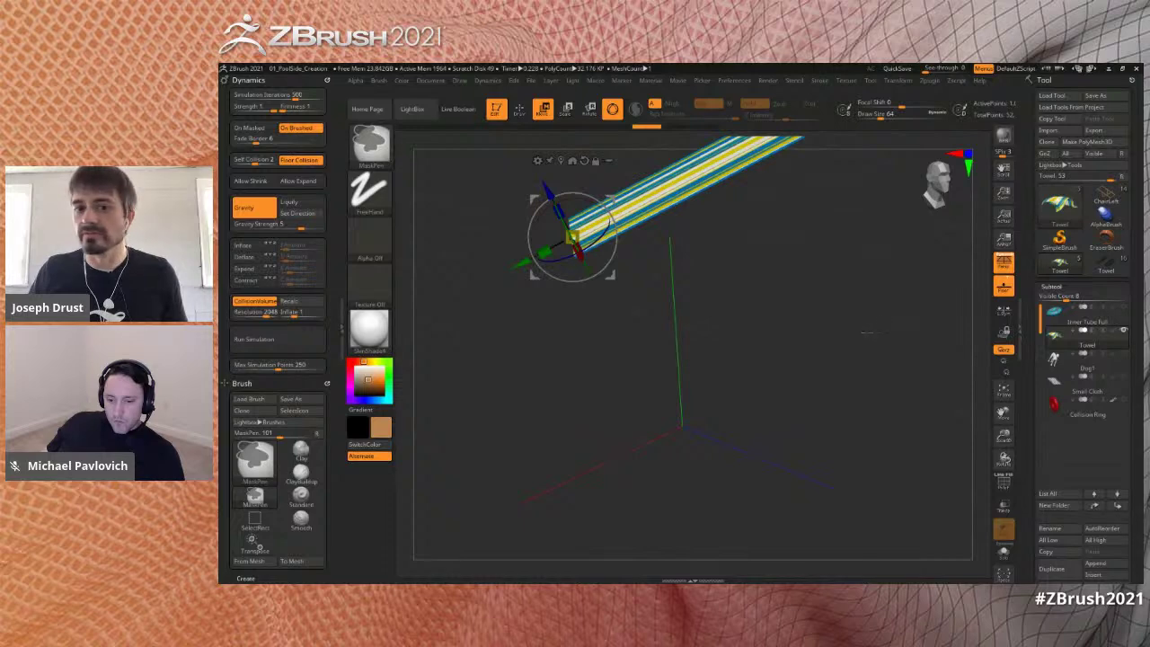
key(ctrl+z)
key(ctrl+z)
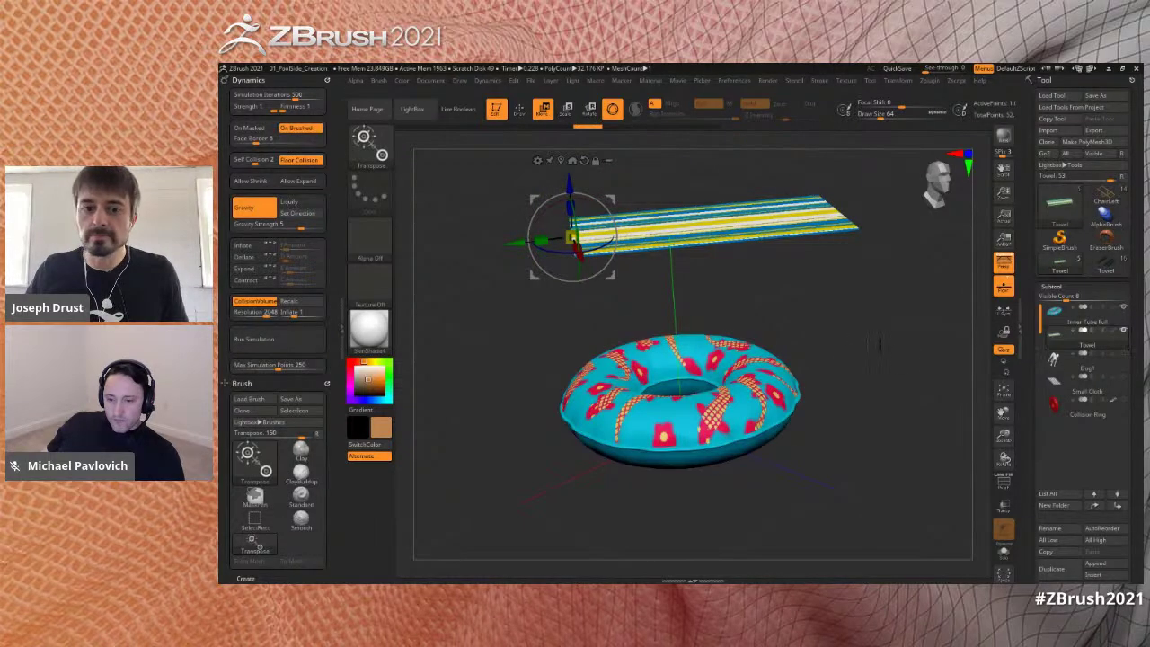
key(ctrl+z)
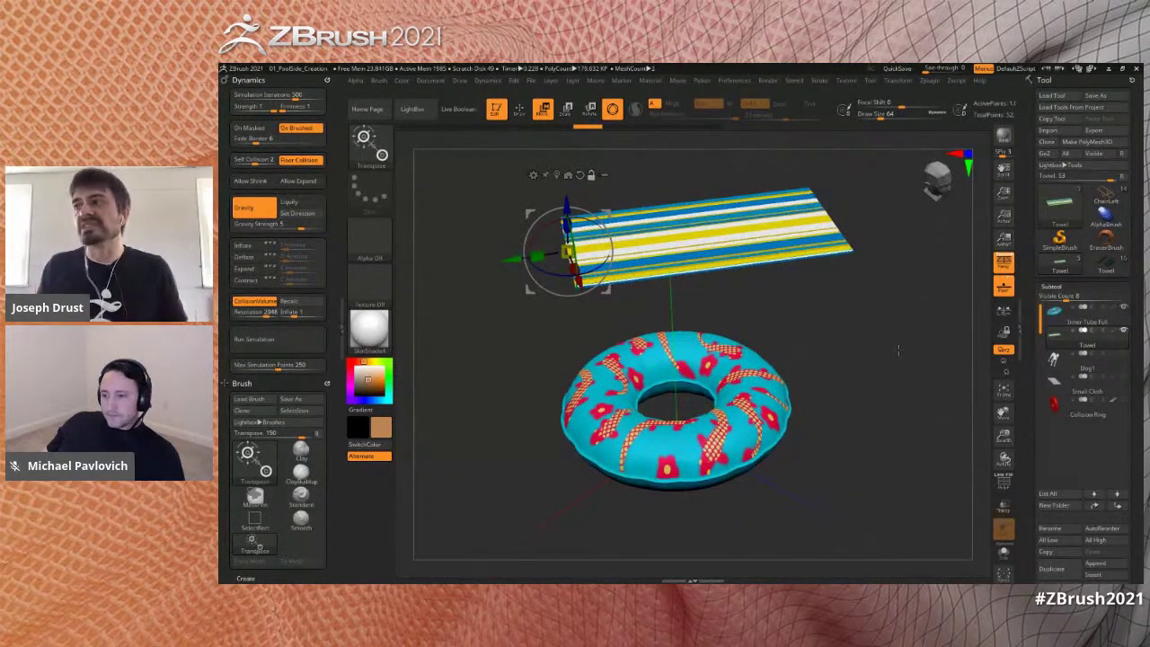
key(ctrl+z)
key(ctrl+z)
alt+drag(884, 358, 903, 321)
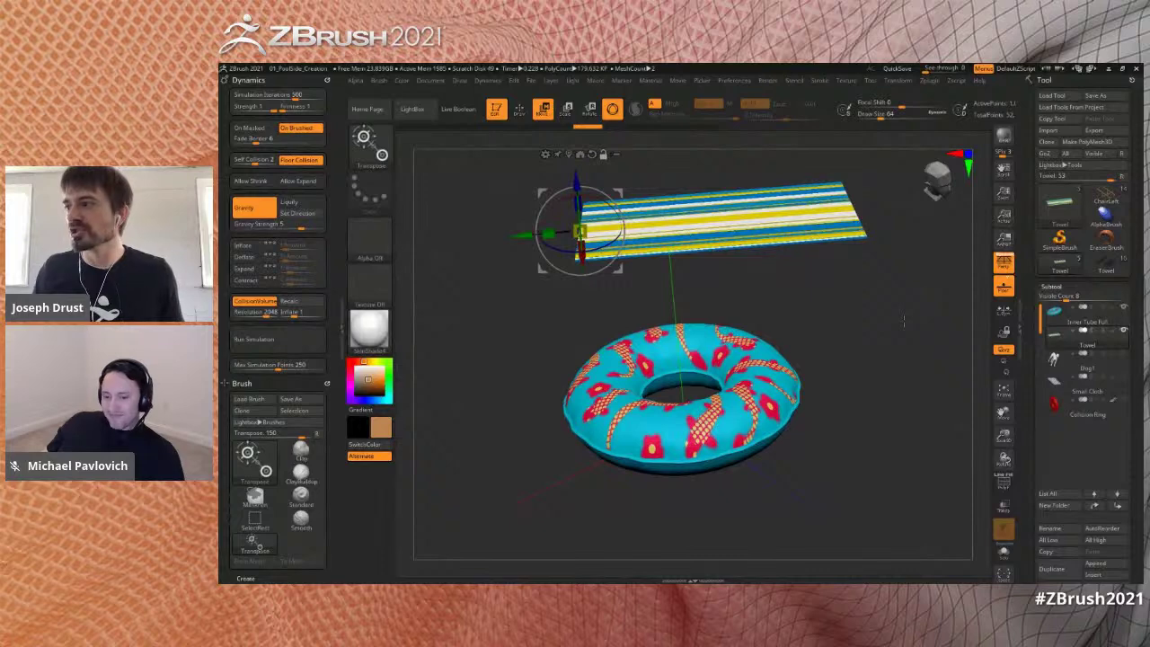
key(ctrl+z)
key(ctrl+z)
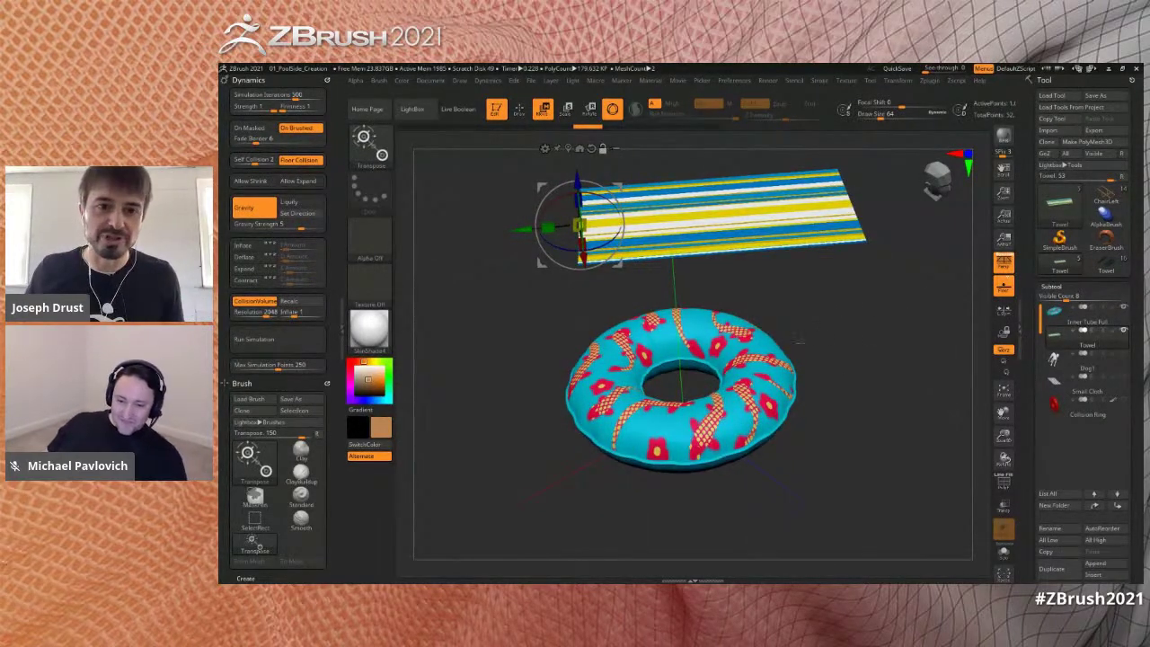
- Select the Move brush, reduce its draw size and pull the middle of the towel's front edge downward
key(q)
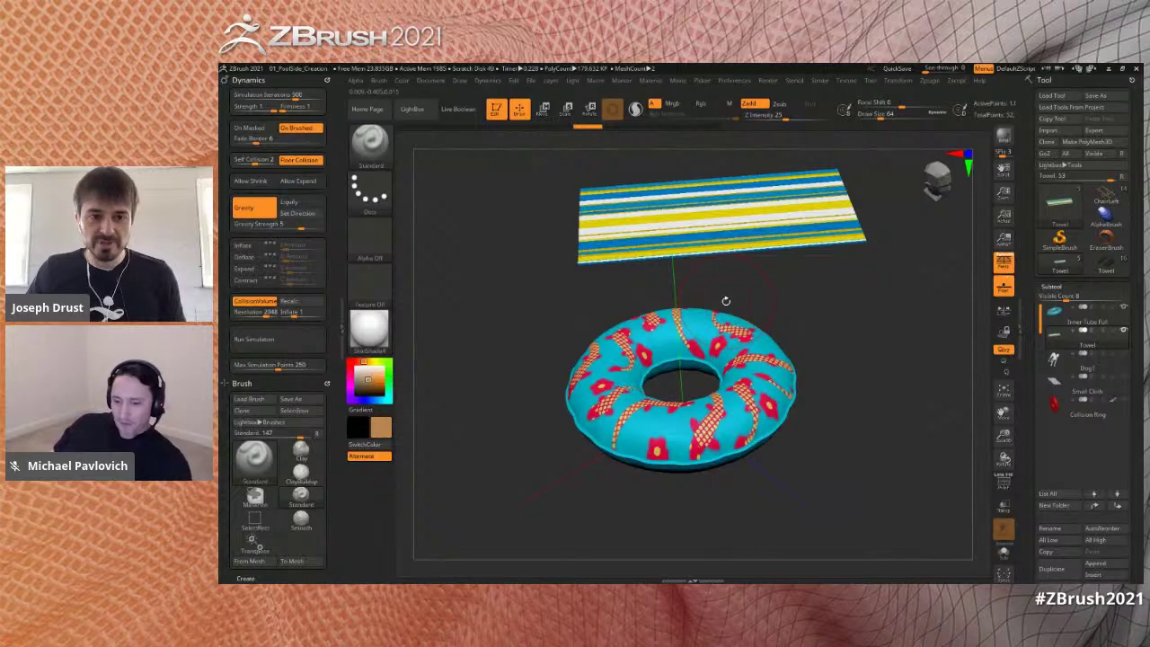
key(b)
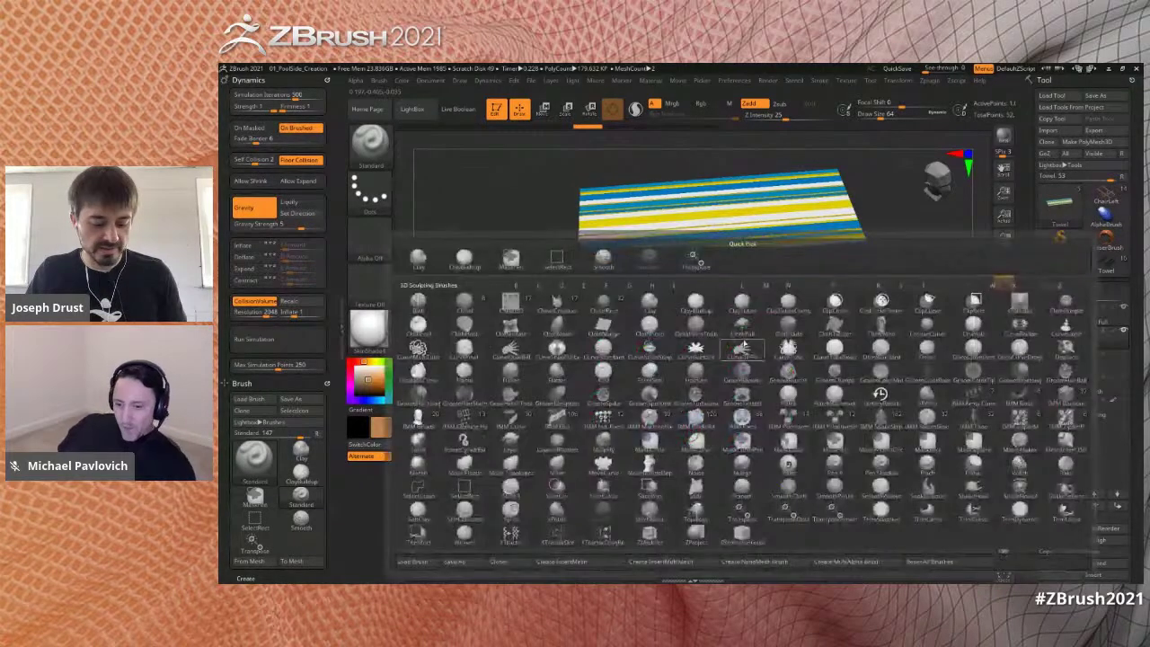
key(m)
key(v)
mouse_move(881, 369)
mouse_down()
mouse_move(845, 352)
mouse_move(824, 375)
mouse_move(863, 347)
mouse_move(808, 323)
mouse_up()
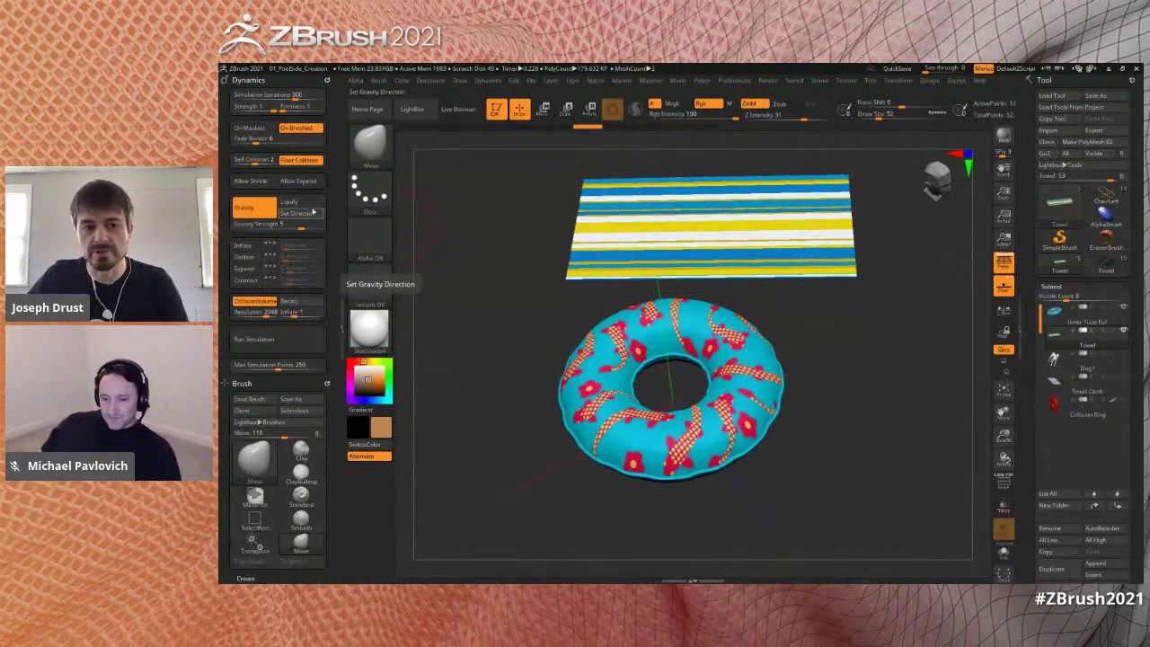
mouse_move(846, 359)
mouse_down()
mouse_move(859, 361)
mouse_move(826, 346)
mouse_up()
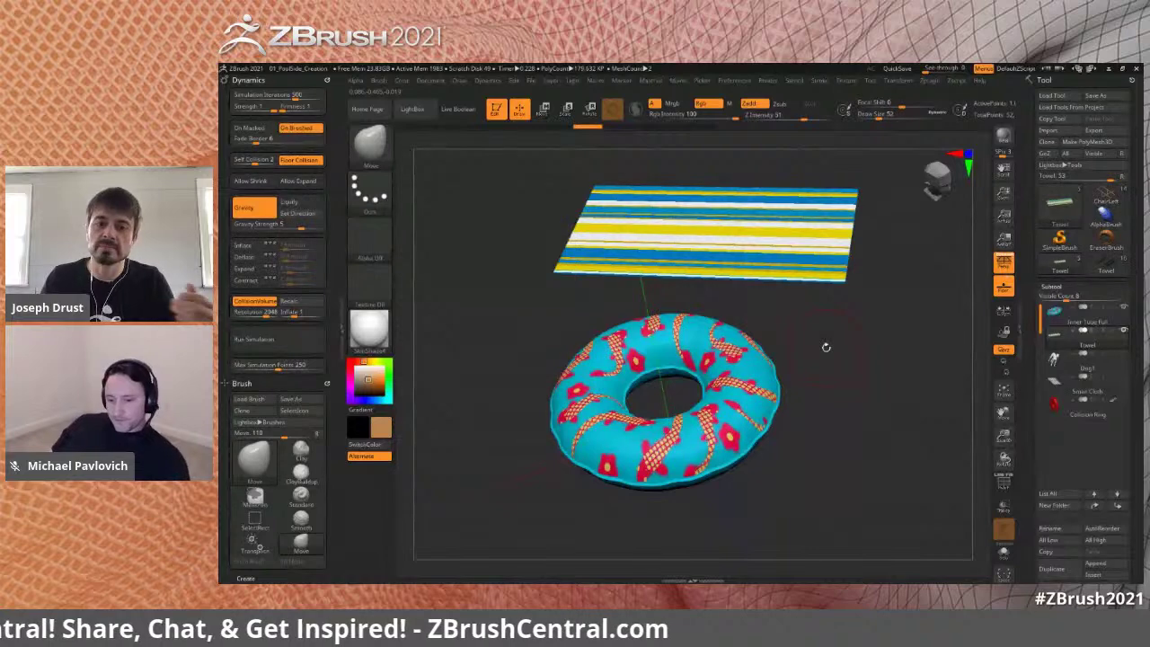
key(s)
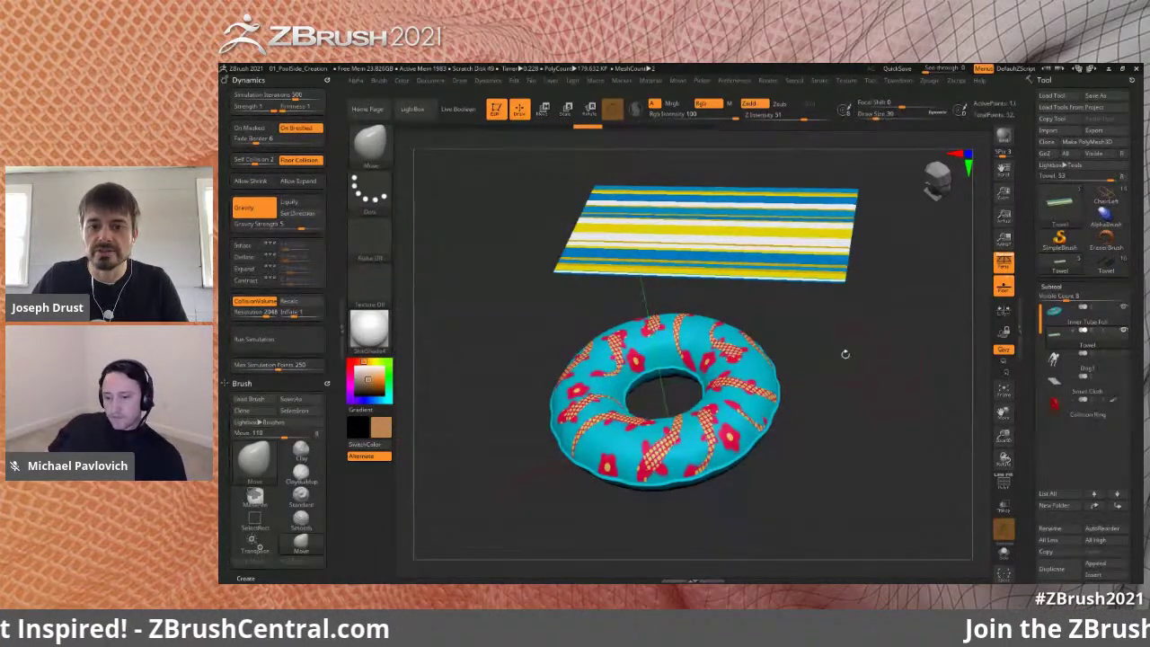
mouse_move(848, 338)
mouse_down()
mouse_move(842, 302)
mouse_move(842, 331)
mouse_up()
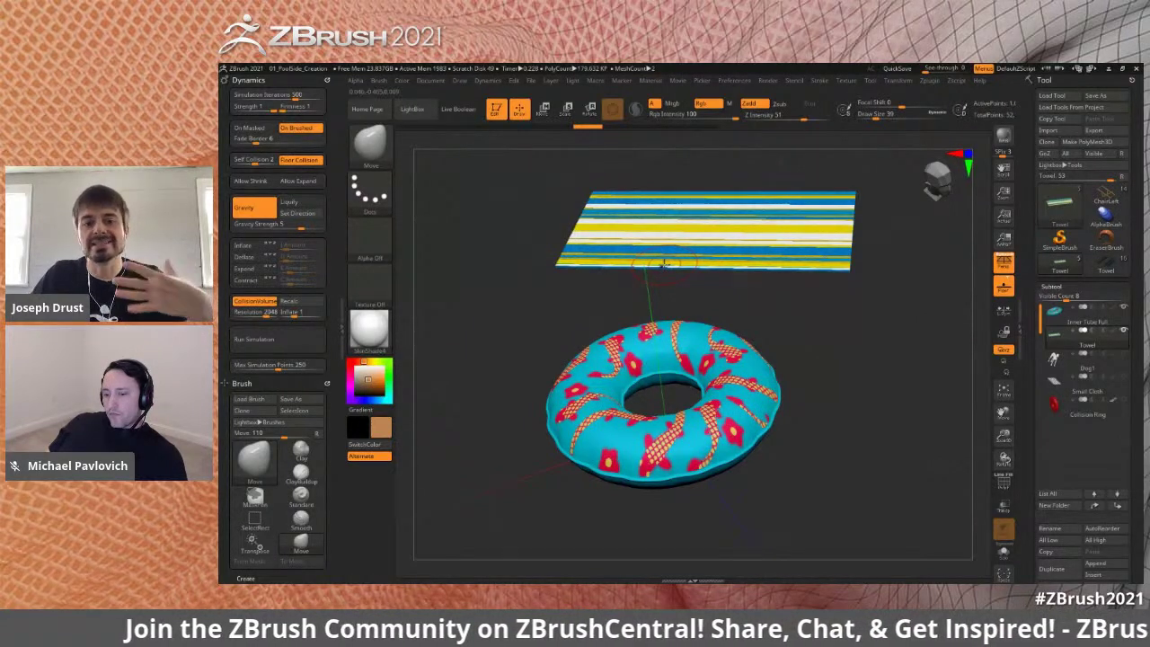
drag(668, 260, 670, 273)
drag(876, 350, 869, 377)
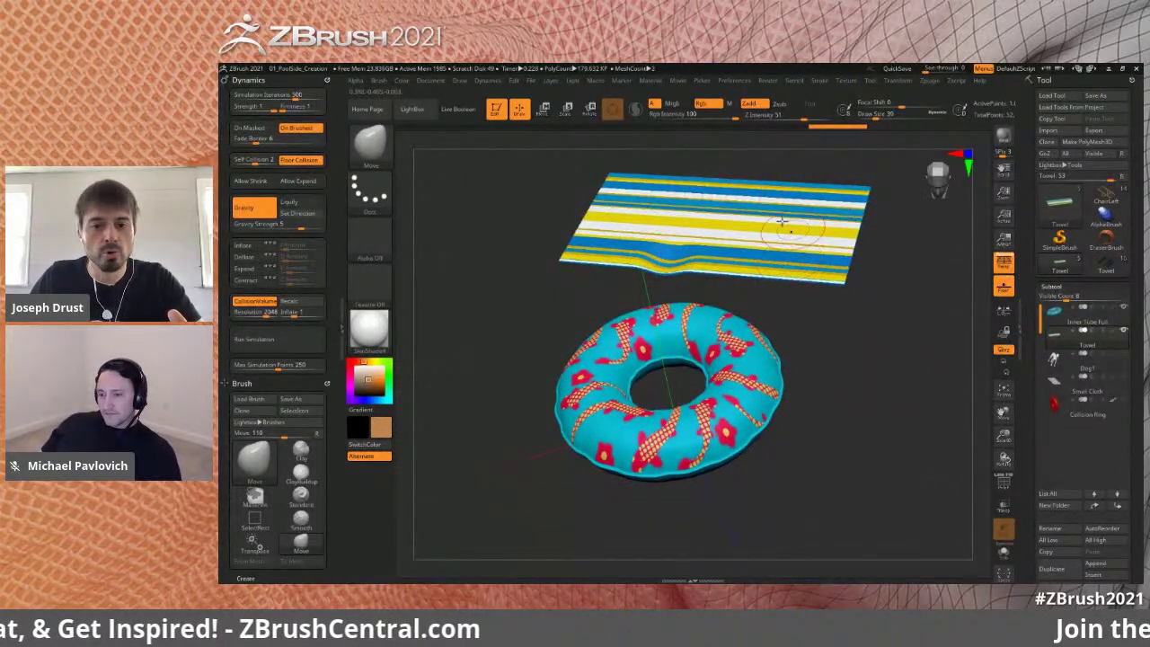
- Turn on the Liquify gravity option and run the simulation to drop the towel onto the inner tube
mouse_move(878, 366)
mouse_down()
mouse_move(888, 354)
mouse_move(887, 368)
mouse_up()
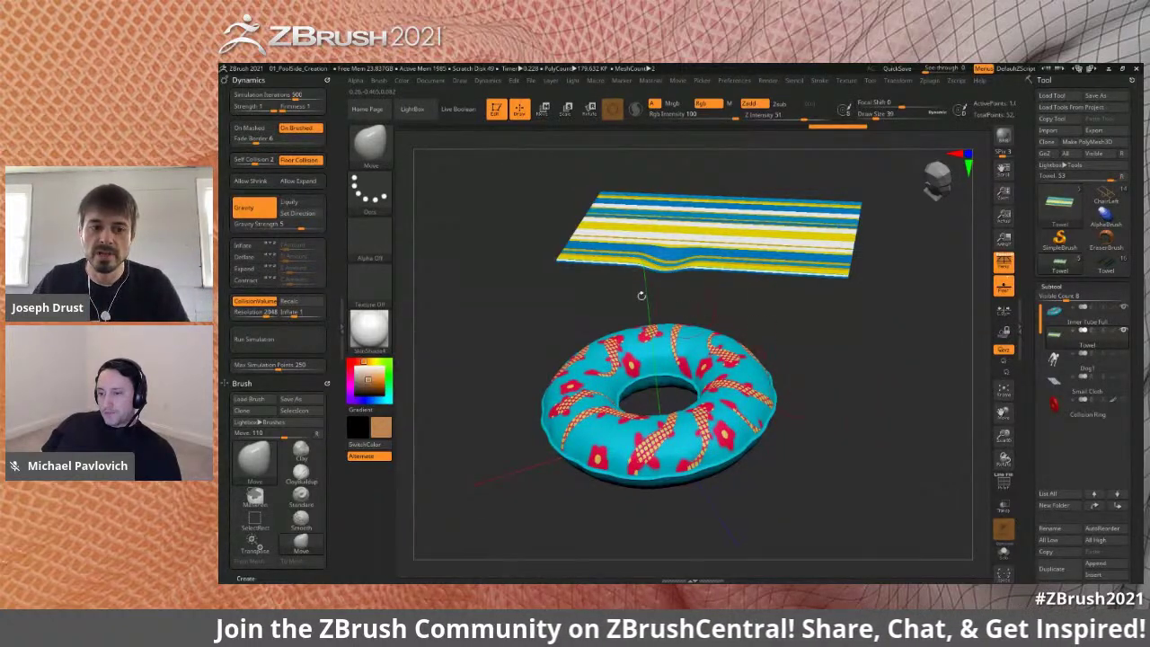
click(300, 201)
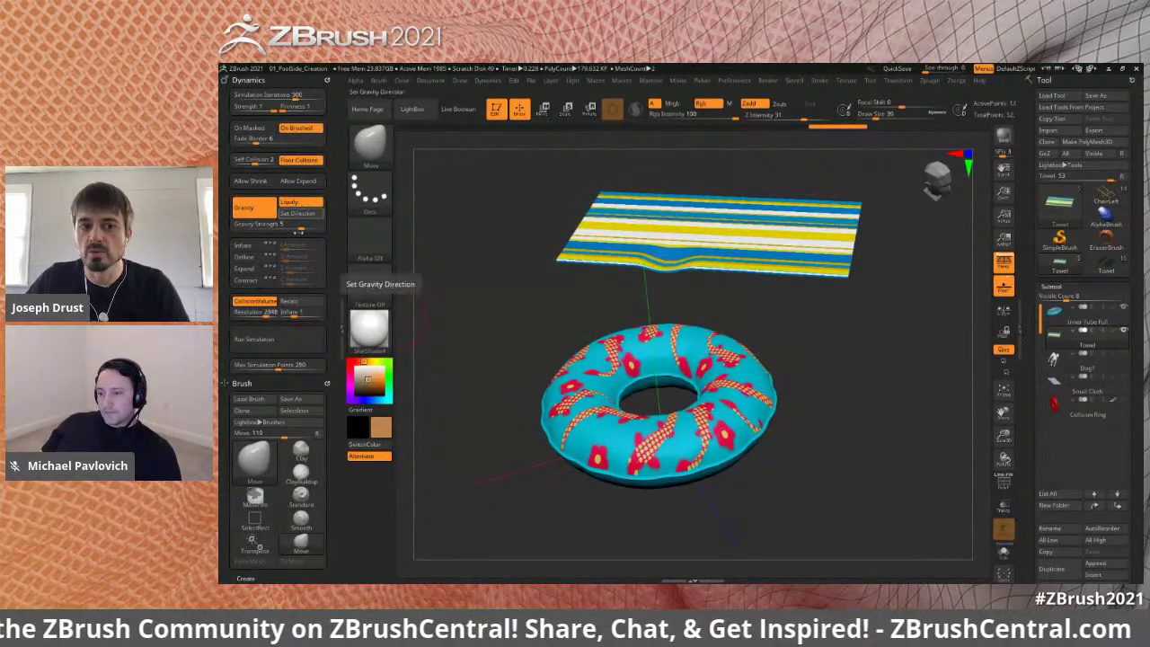
click(308, 346)
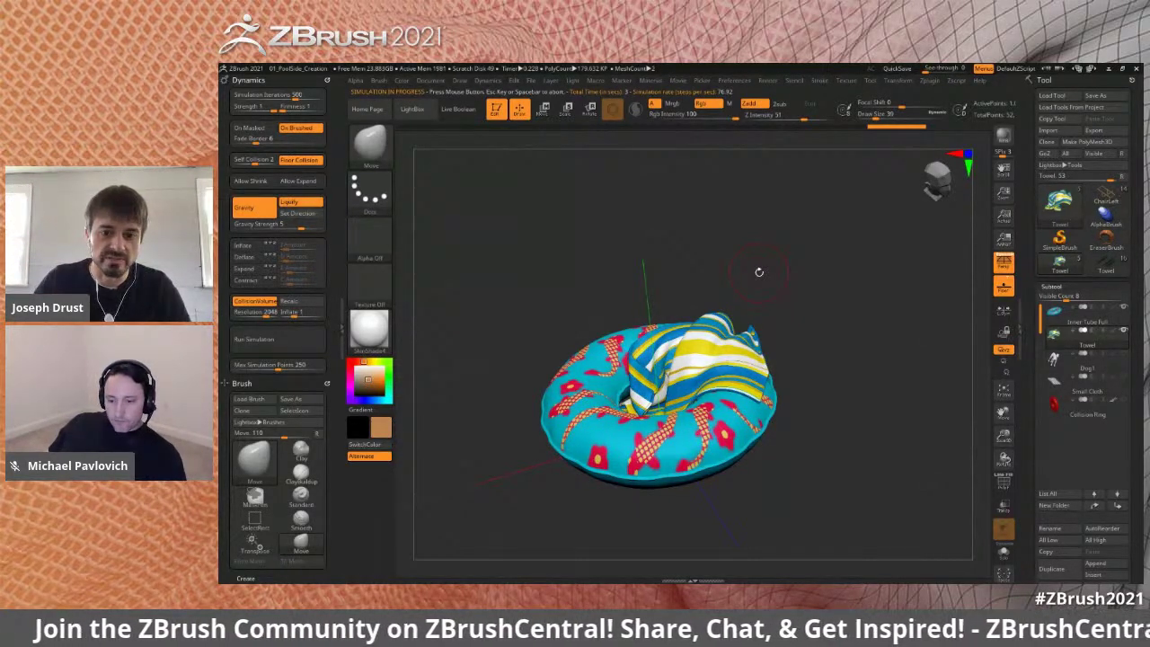
- Undo the drape and front-edge pull, bend the towel's ends downward with the Move brush, and rerun the simulation
key(ctrl+z)
key(ctrl+z)
drag(842, 271, 843, 293)
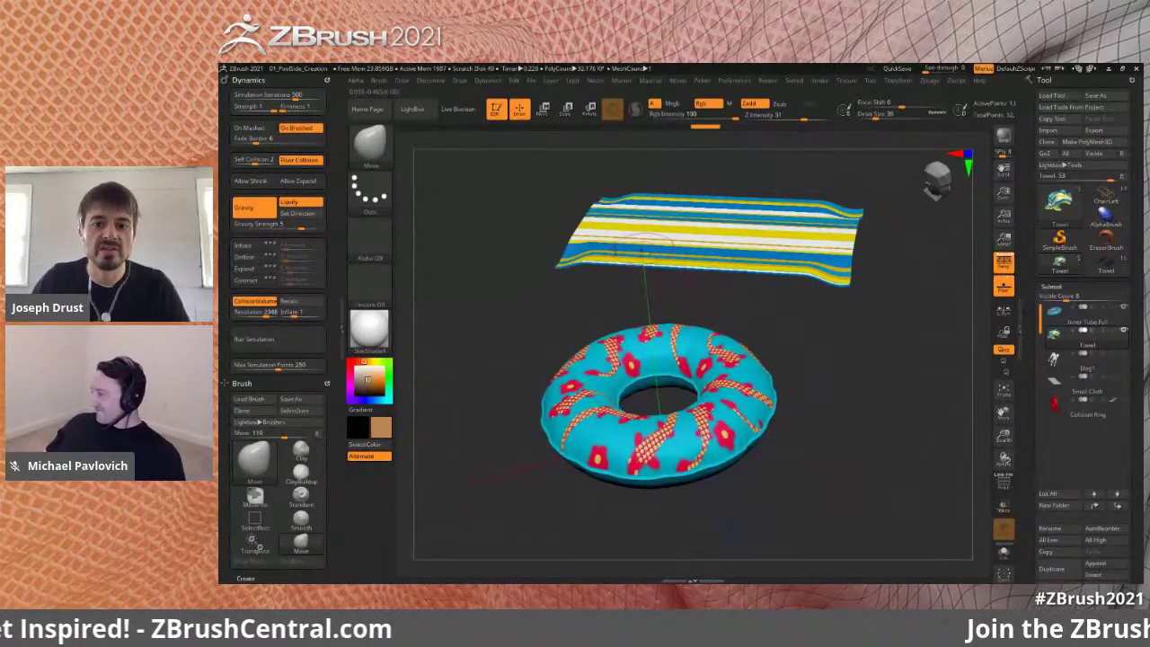
click(301, 343)
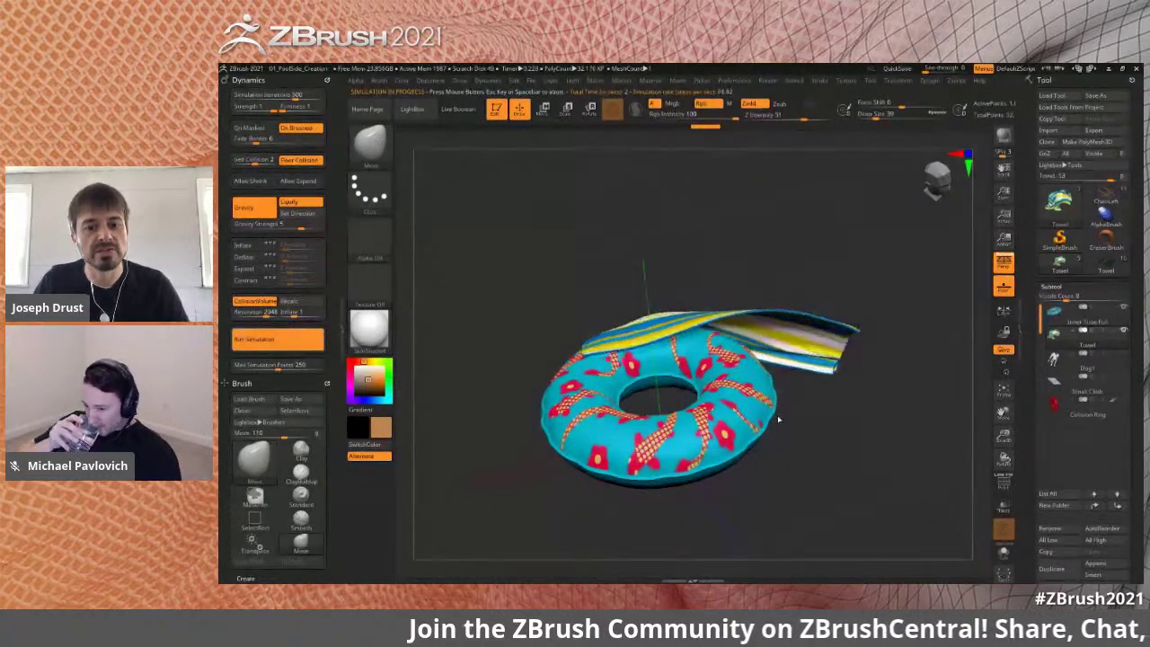
- Undo back to the flat towel, sculpt a diagonal stroke across it with the Standard brush, and simulate the drape
drag(832, 275, 863, 288)
key(ctrl+z)
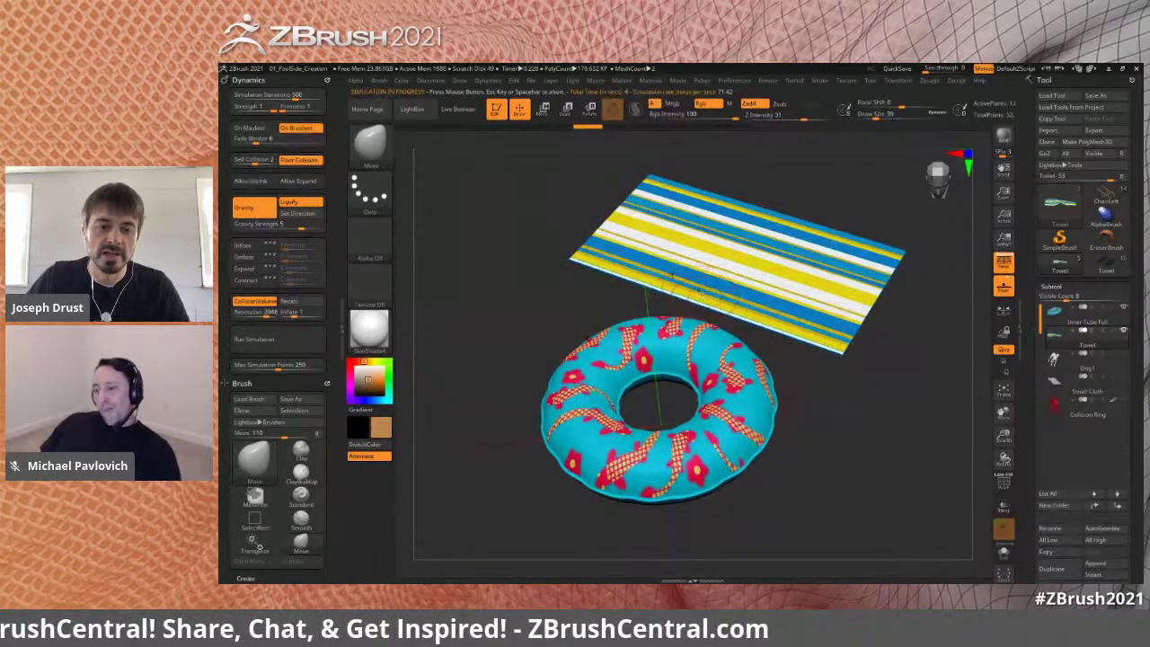
key(b)
key(s)
key(t)
drag(709, 301, 770, 212)
mouse_move(483, 325)
mouse_down()
mouse_move(472, 302)
mouse_move(465, 312)
mouse_up()
click(287, 340)
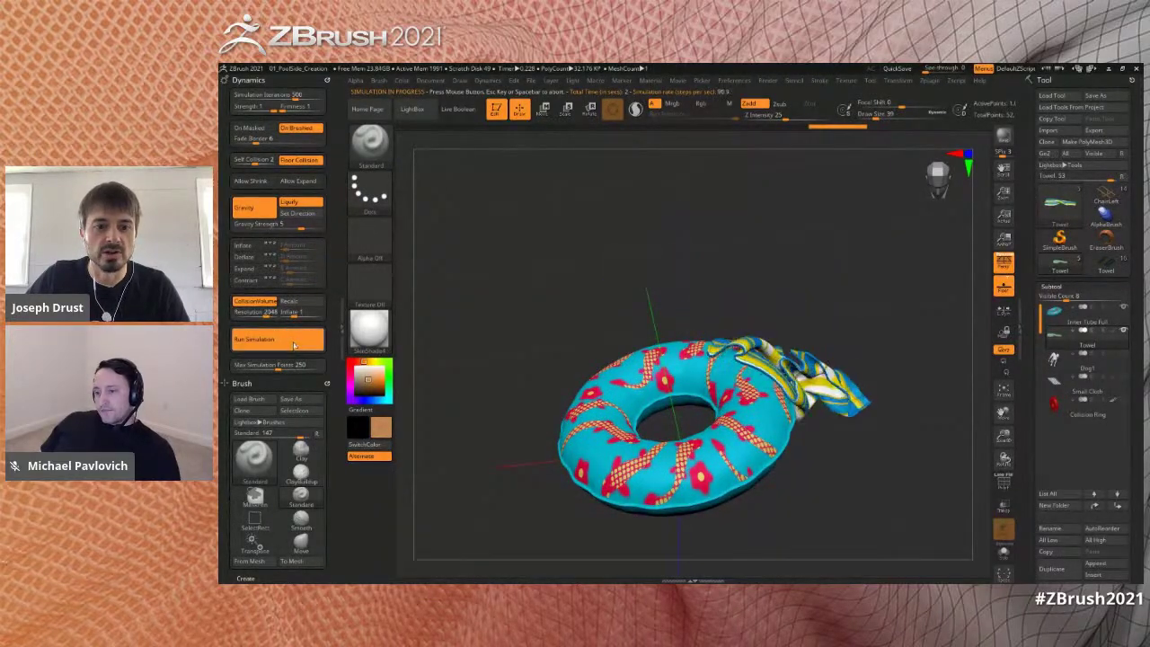
- Undo the drape and brush stroke to flatten the towel, and turn off Floor Collision
drag(862, 268, 848, 250)
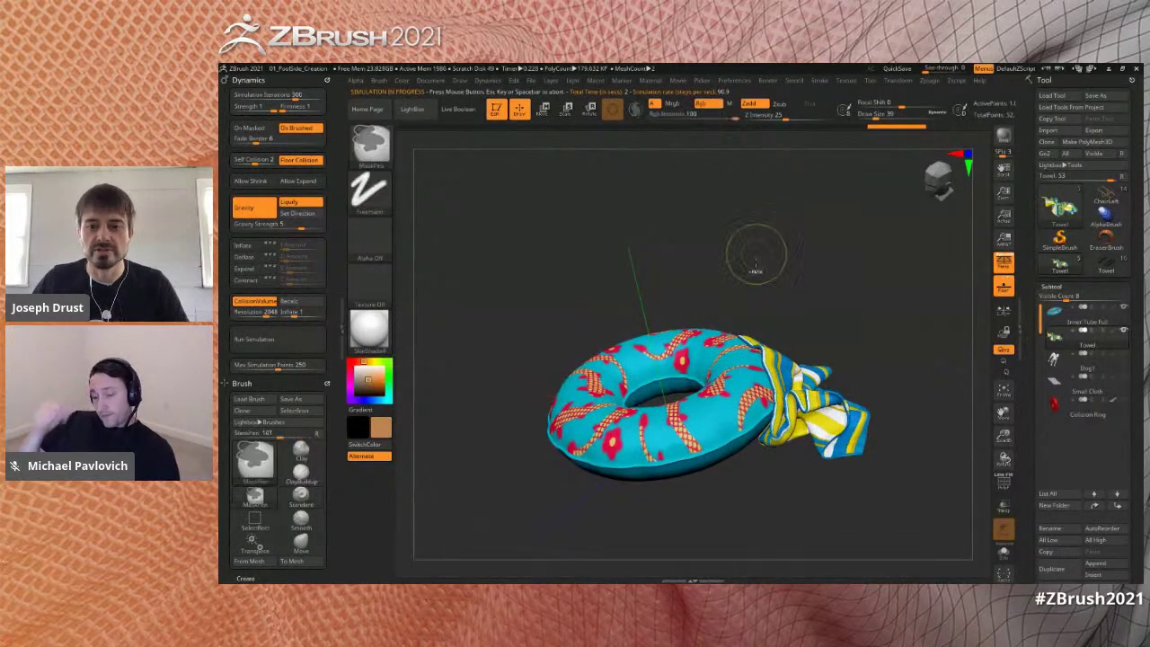
key(ctrl+z)
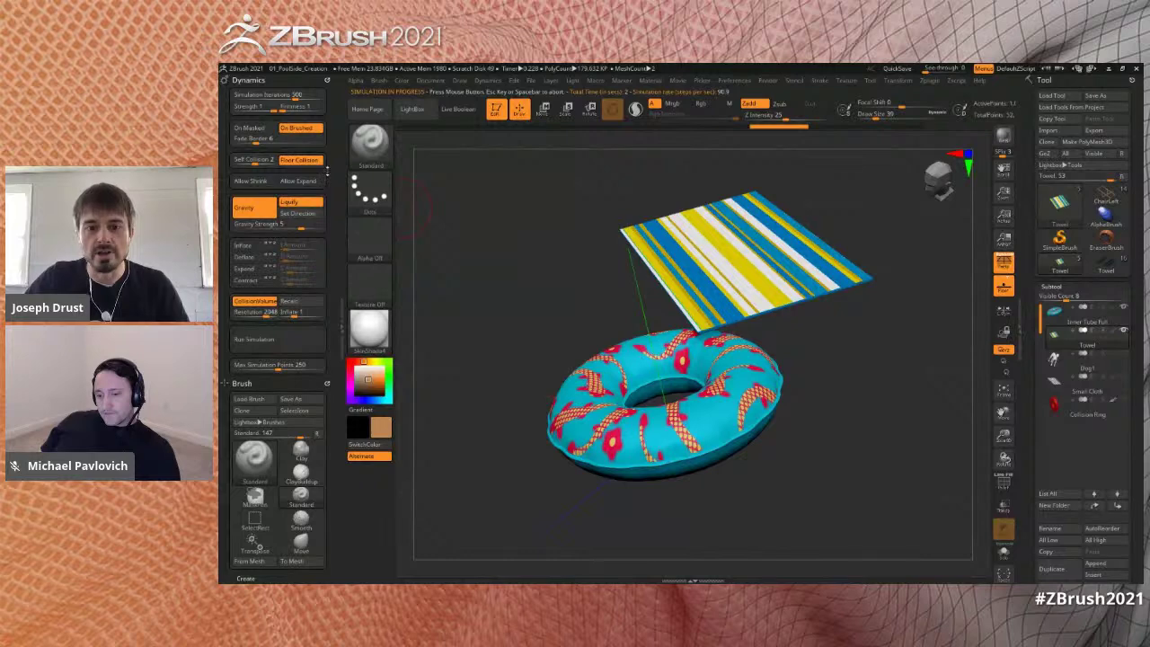
click(305, 161)
- Shift the flat towel farther over one side of the inner tube with the transform gizmo
mouse_move(891, 385)
mouse_down()
mouse_move(907, 361)
mouse_move(887, 401)
mouse_up()
key(w)
drag(644, 219, 611, 229)
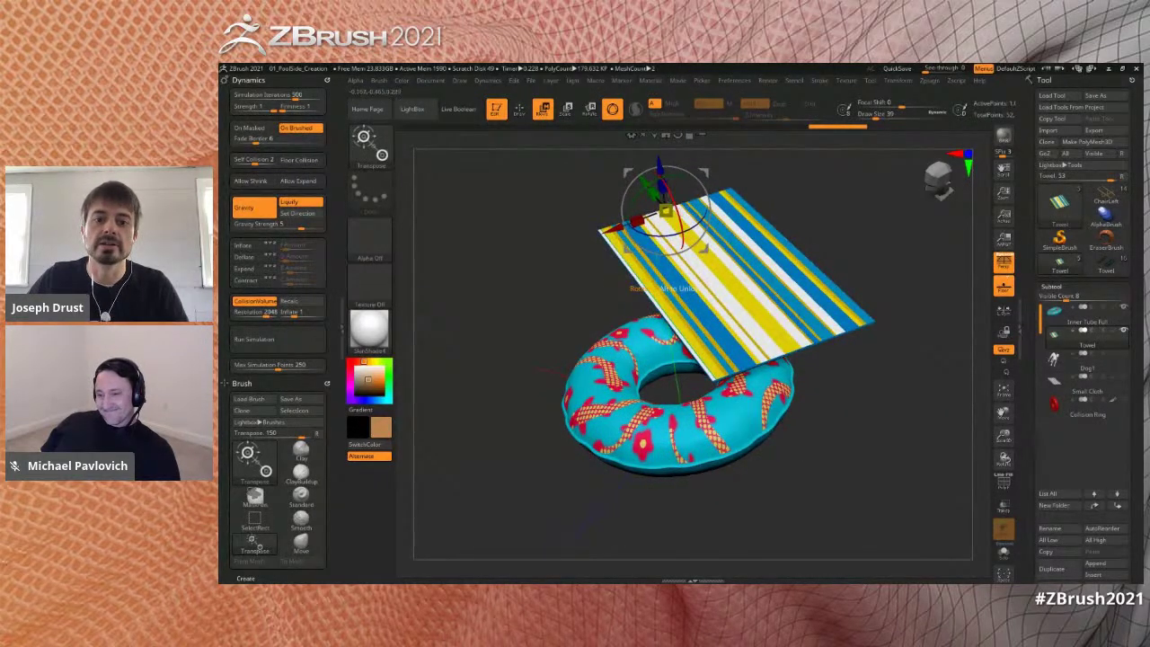
drag(644, 183, 668, 209)
drag(636, 255, 622, 261)
mouse_move(884, 418)
mouse_down()
mouse_move(901, 382)
mouse_move(898, 424)
mouse_up()
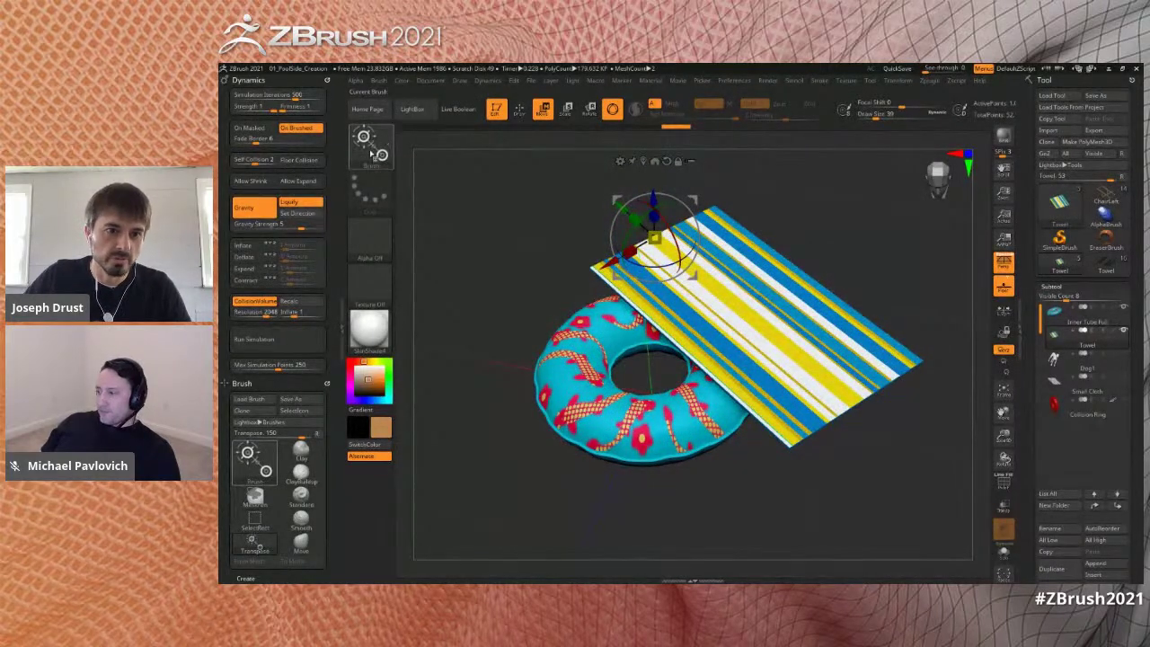
- Sculpt a ridge into the towel near its front edge with the Standard brush and simulate it falling over the ring
click(518, 109)
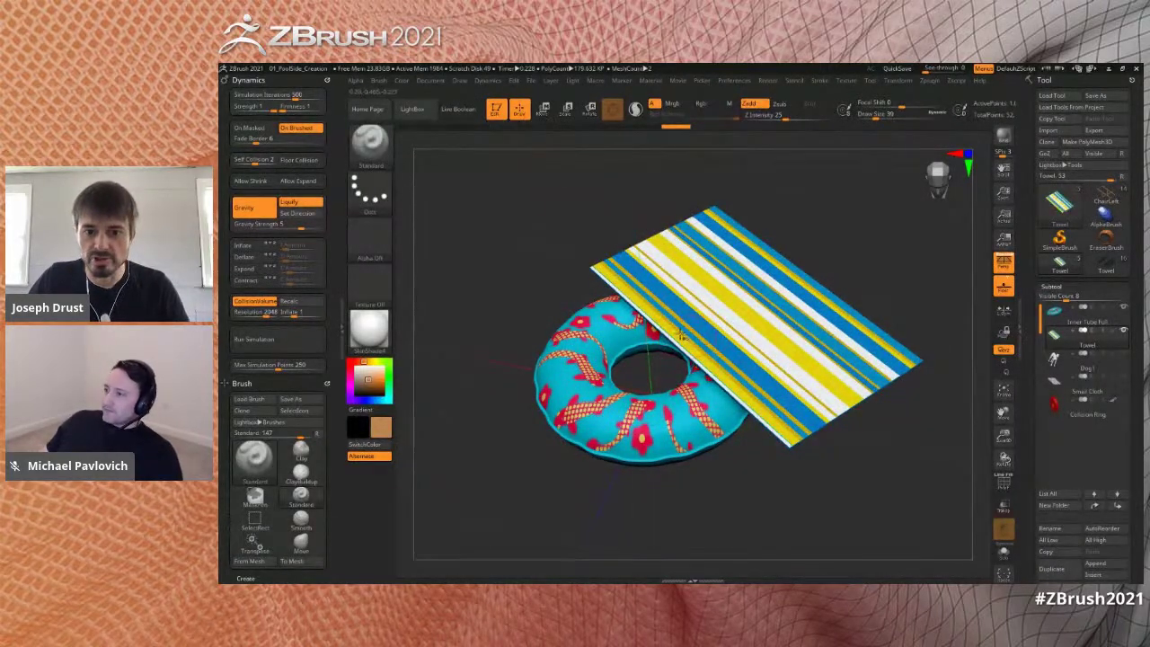
drag(707, 305, 738, 286)
drag(815, 246, 819, 229)
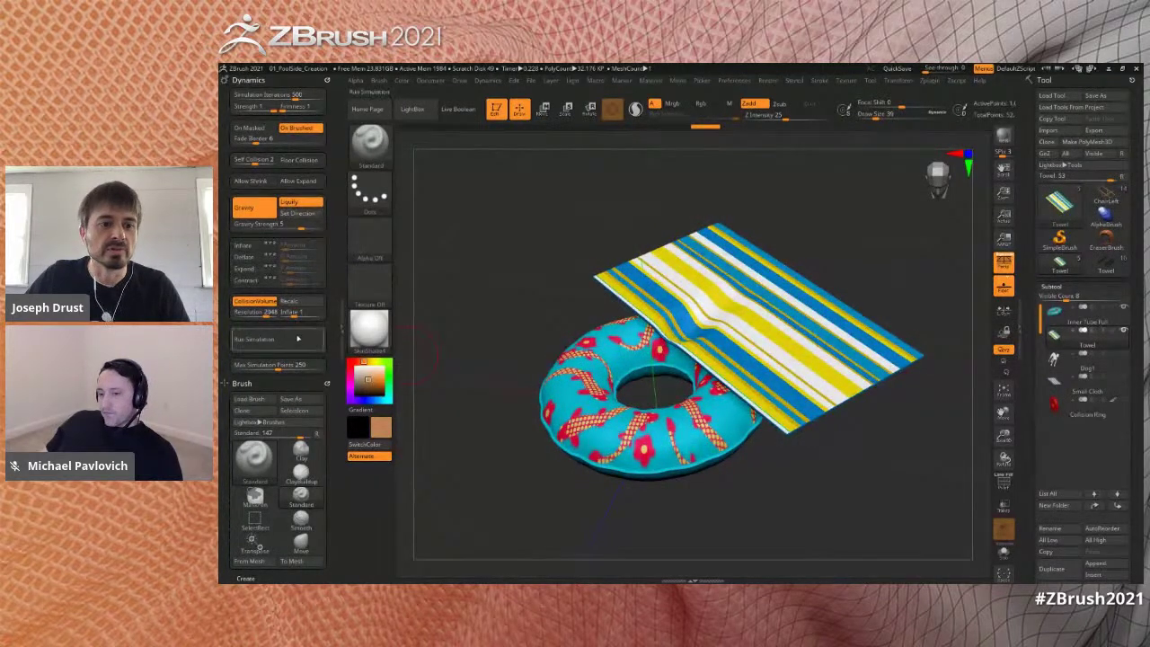
click(298, 338)
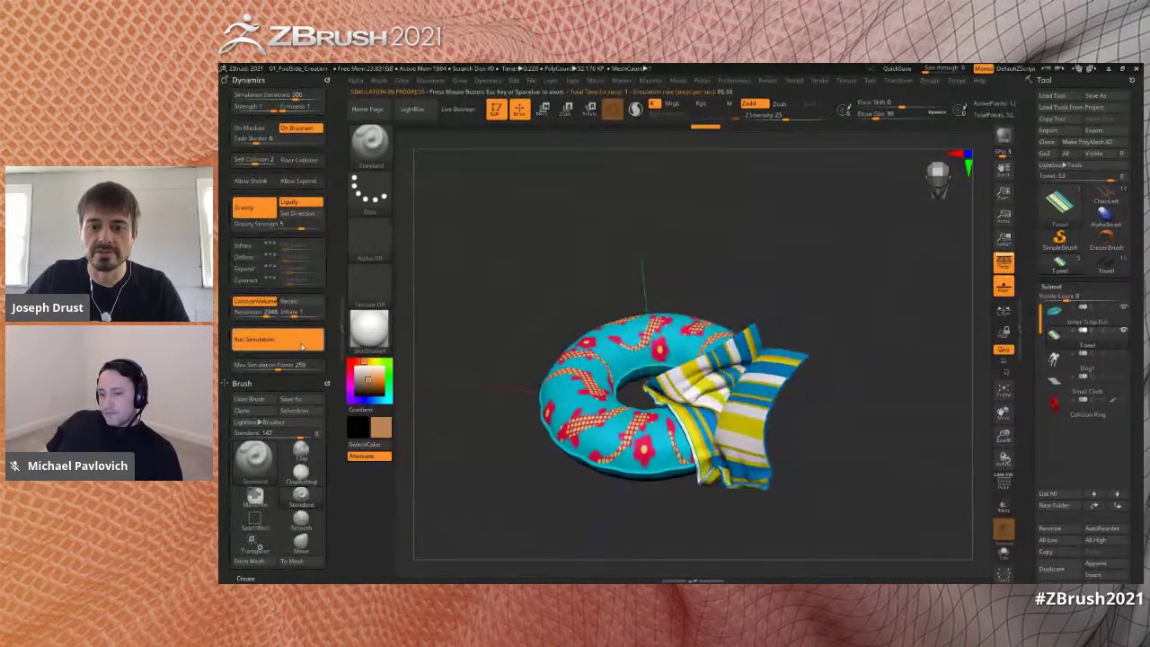
drag(685, 267, 860, 185)
drag(864, 310, 822, 331)
- Undo the drape and ridge, sculpt a longer wavy ridge along the towel's front edge, and rerun the simulation
key(ctrl+z)
key(ctrl+z)
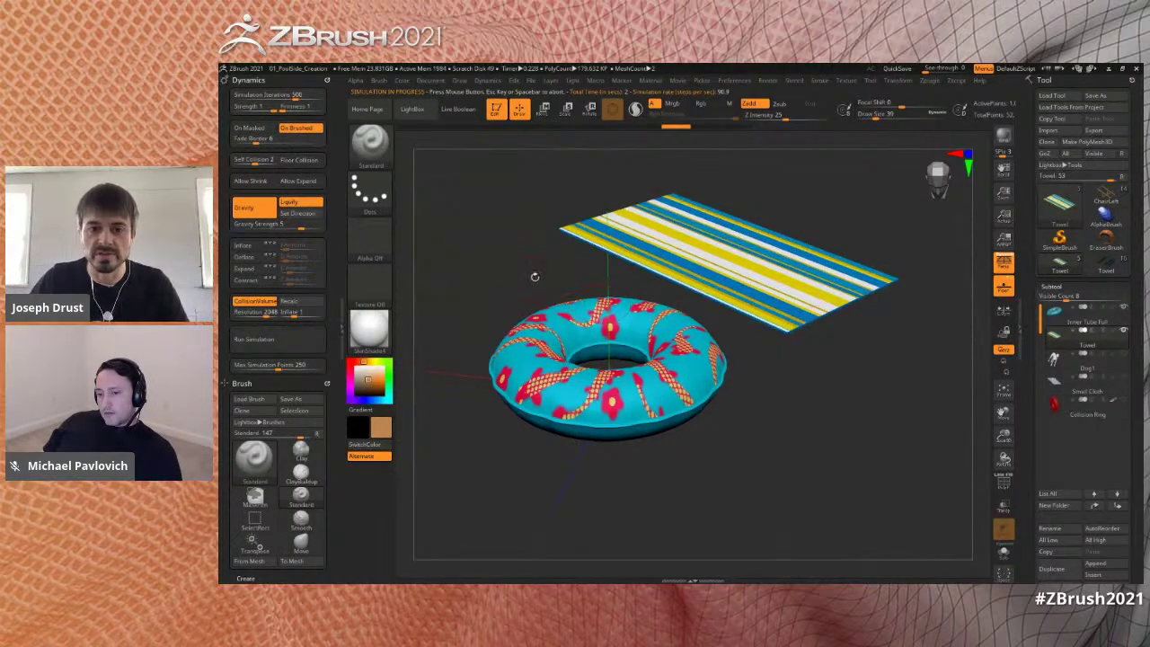
click(668, 272)
mouse_move(672, 272)
mouse_down()
mouse_move(683, 251)
mouse_move(684, 267)
mouse_move(799, 298)
mouse_up()
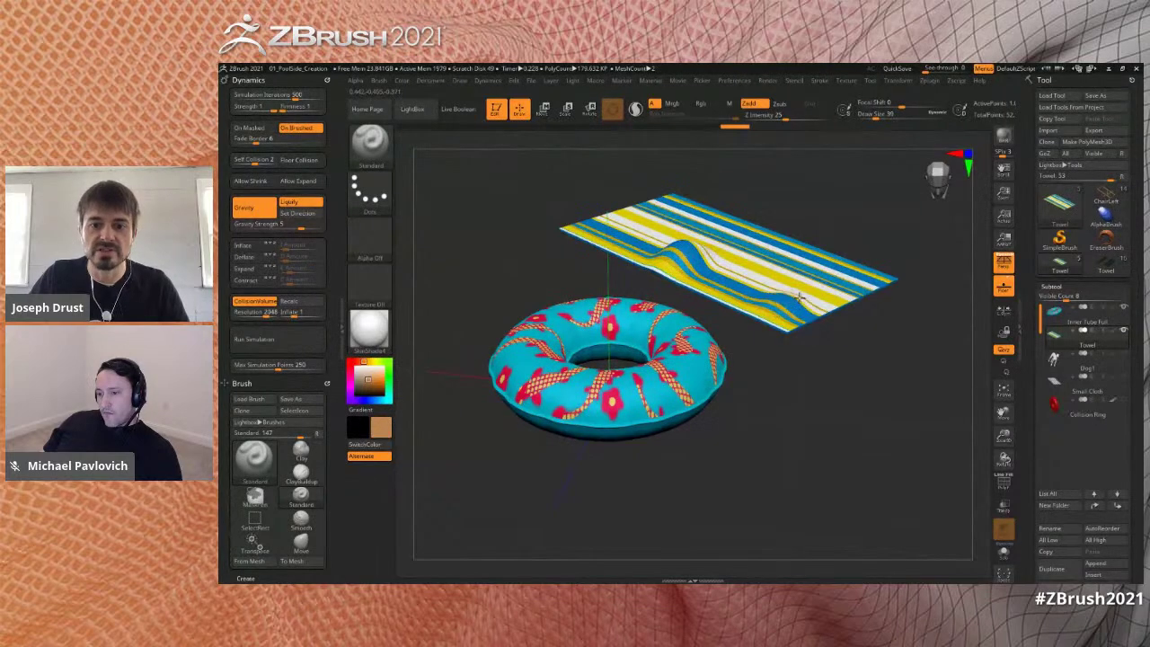
click(302, 341)
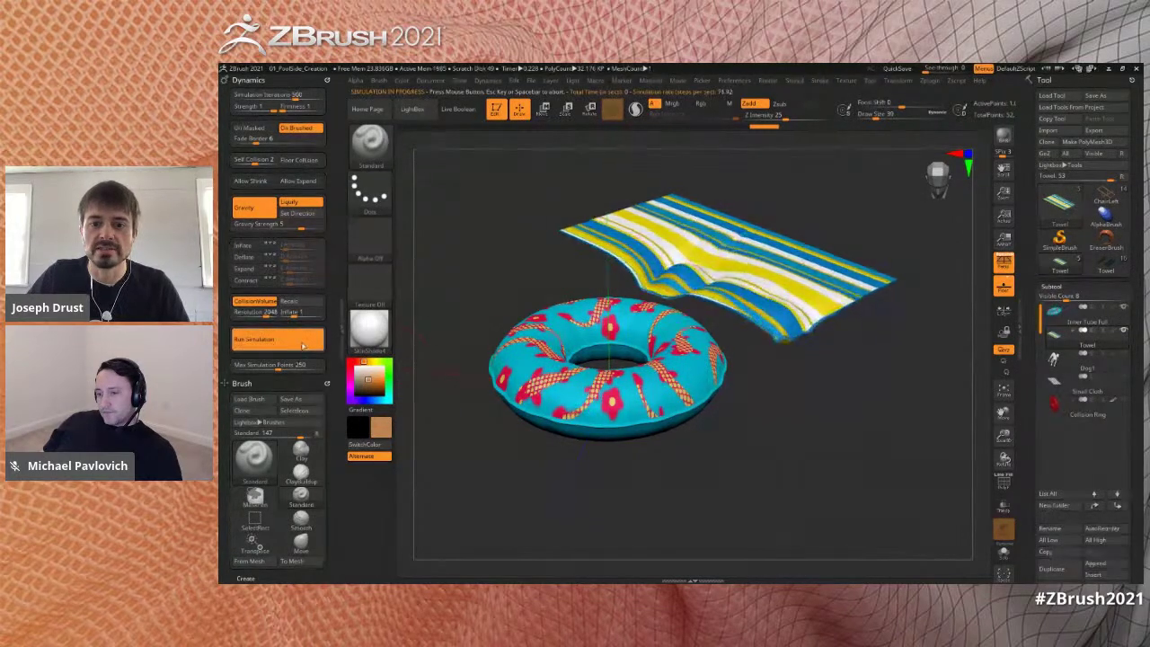
click(303, 348)
drag(827, 303, 784, 313)
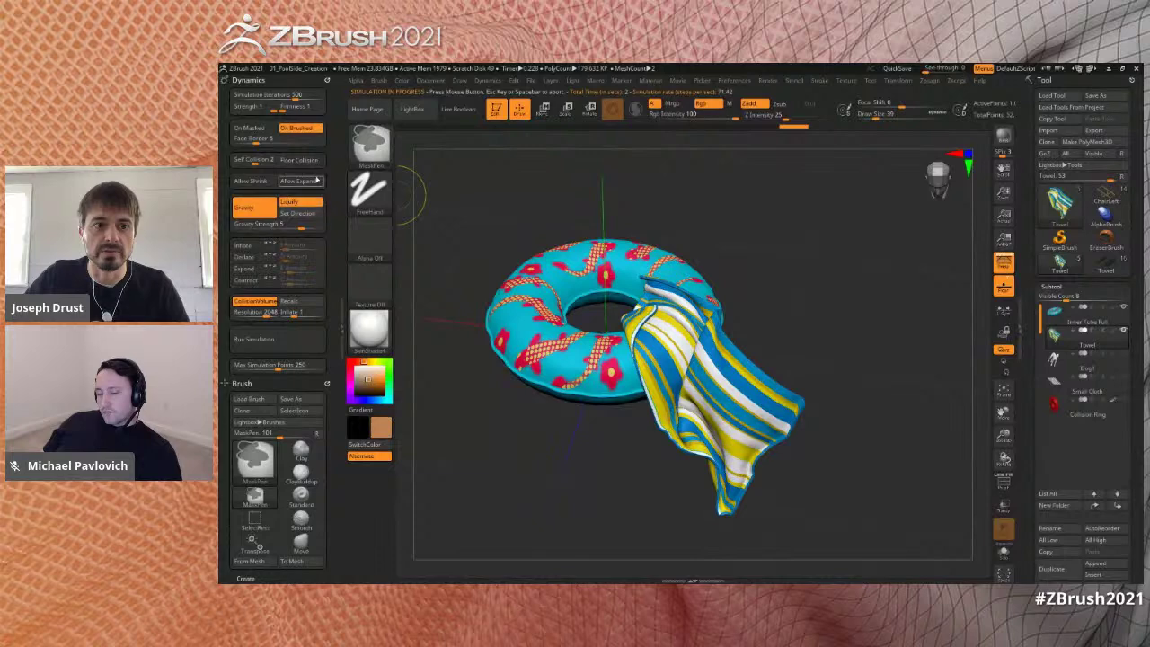
- Undo the latest drape and the long ridge until the towel lies flat above the inner tube
key(ctrl+z)
key(ctrl+z)
key(ctrl+z)
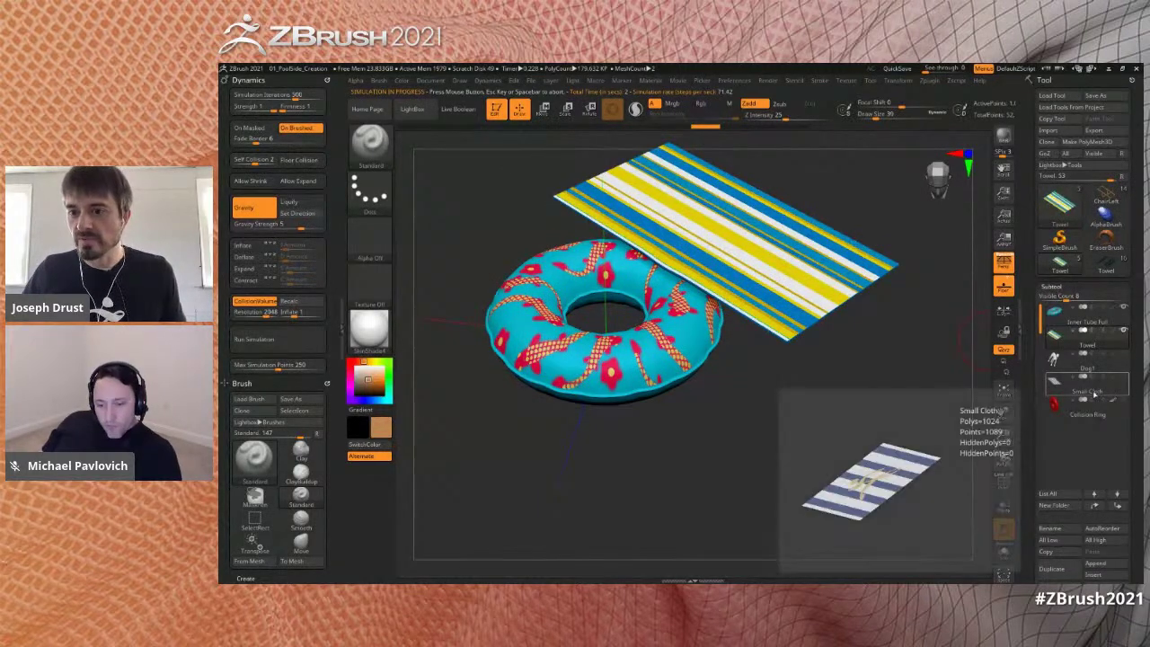
- Make Small Cloth the active subtool, show the Collision Ring, and hide the towel and the inner tube
click(1093, 392)
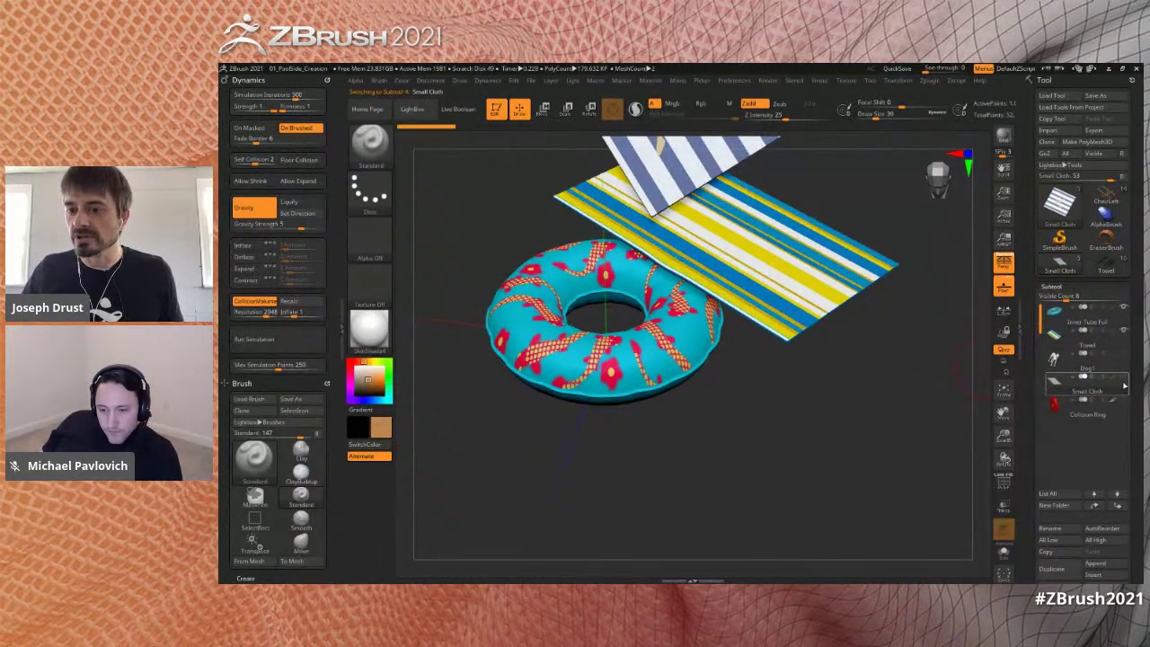
click(1125, 403)
click(1124, 330)
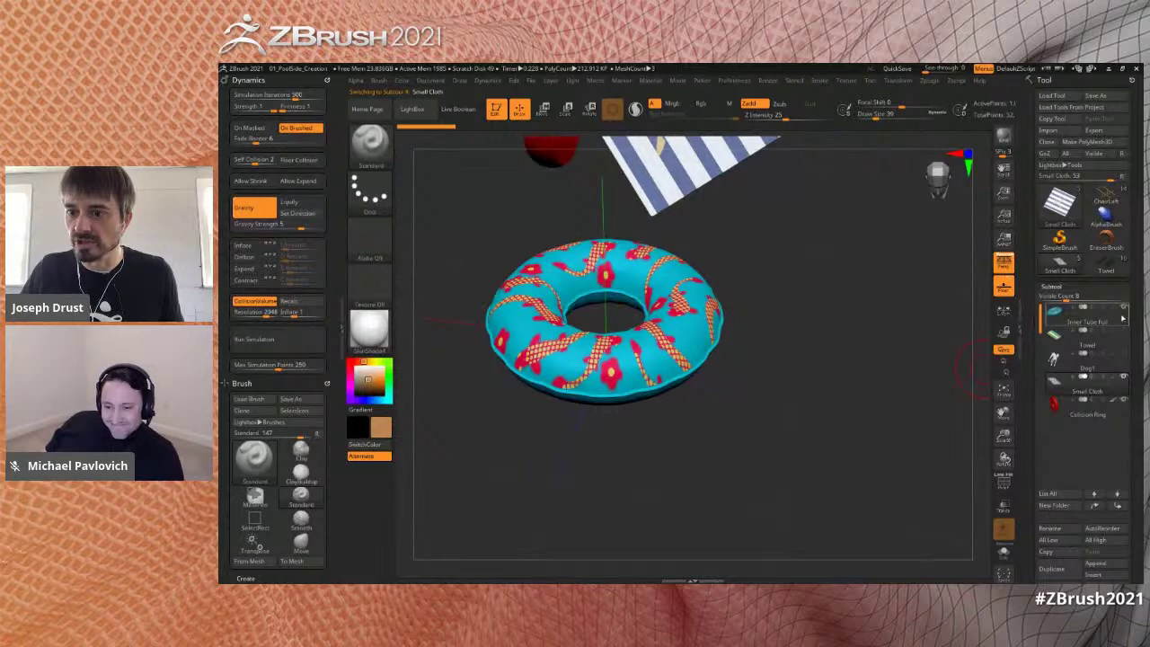
click(1124, 307)
- Recalculate the collision volume so the small cloth collides with the red ring
alt+drag(929, 278, 907, 405)
alt+drag(896, 290, 939, 303)
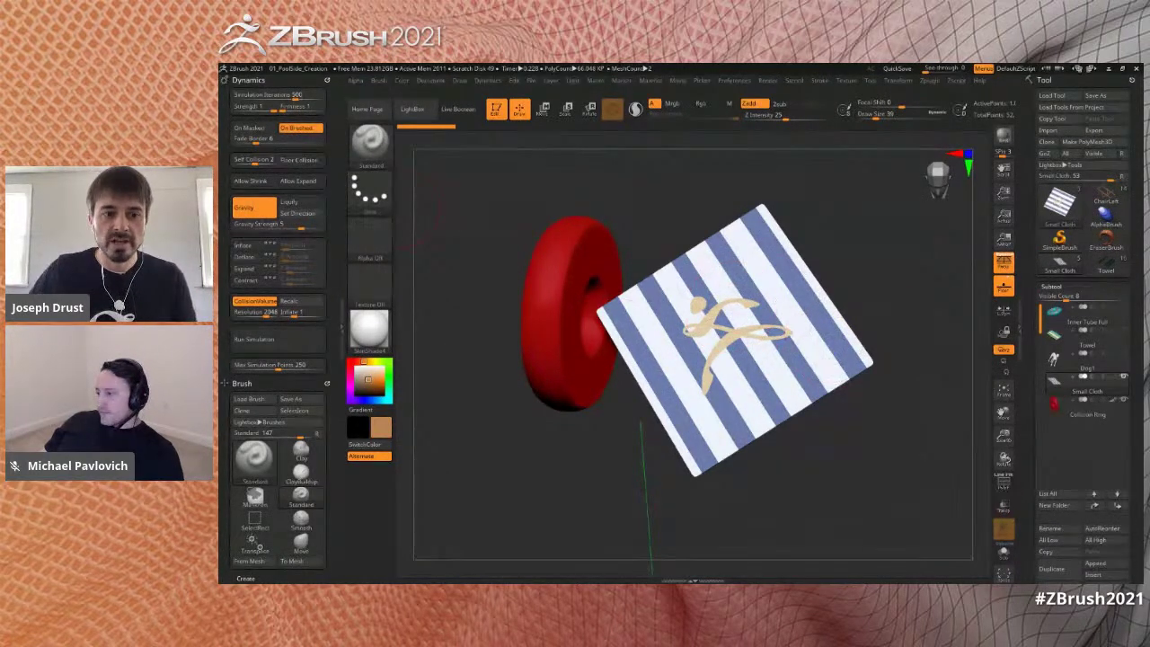
click(301, 301)
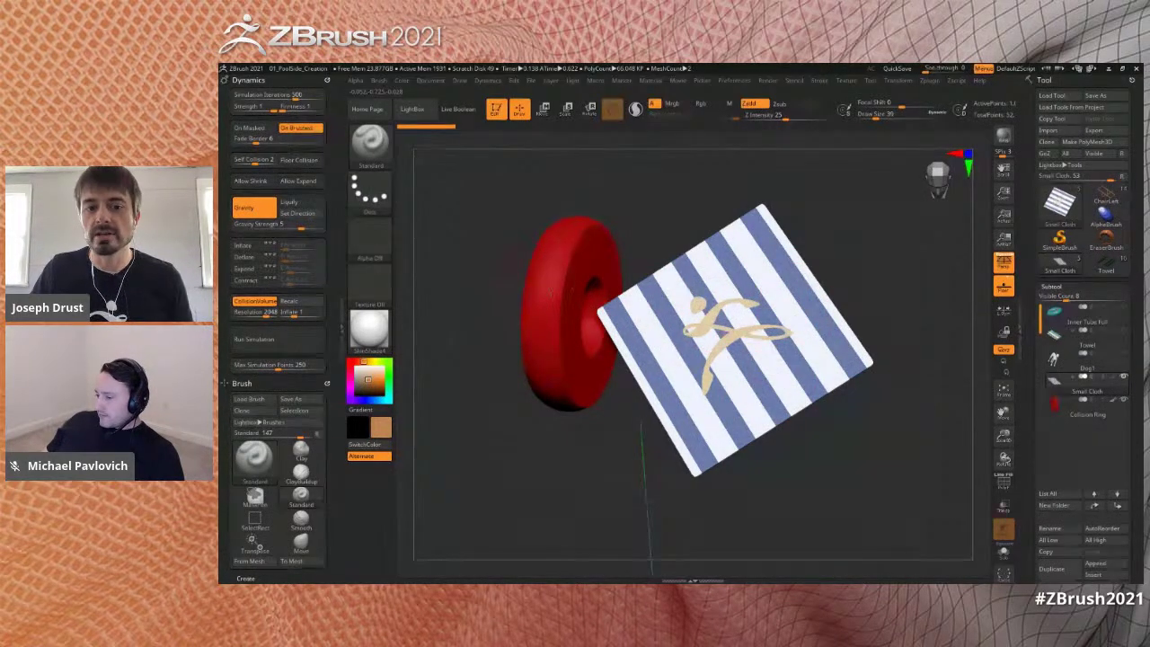
drag(640, 233, 692, 323)
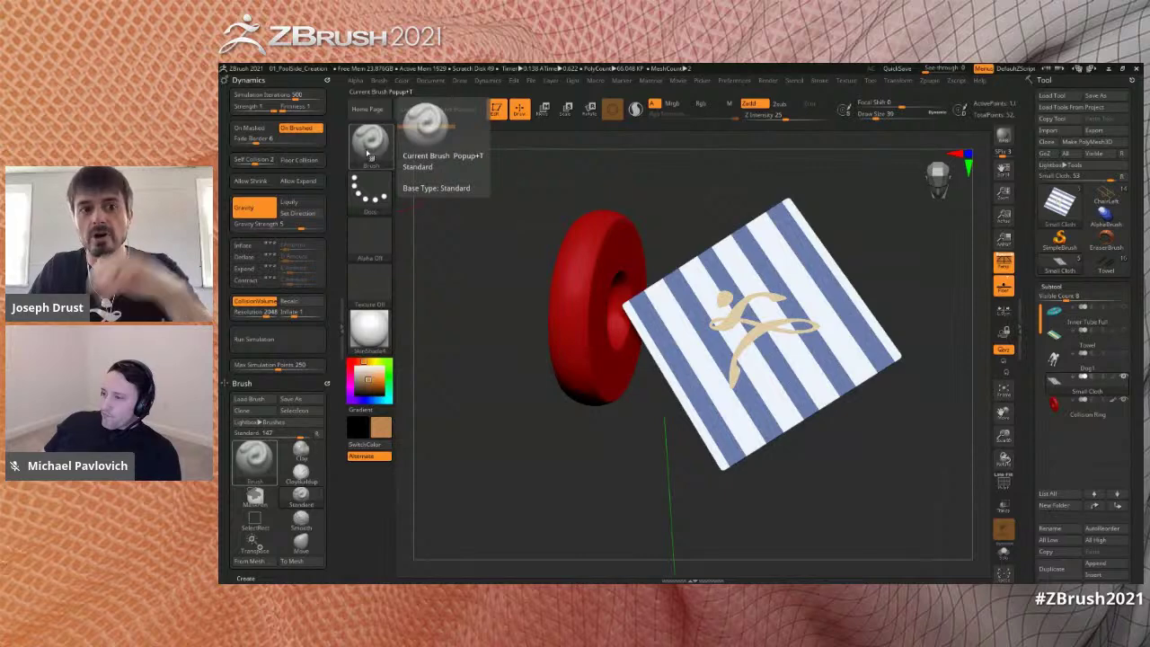
- Select the ClothHook brush from the sculpting brushes
click(369, 154)
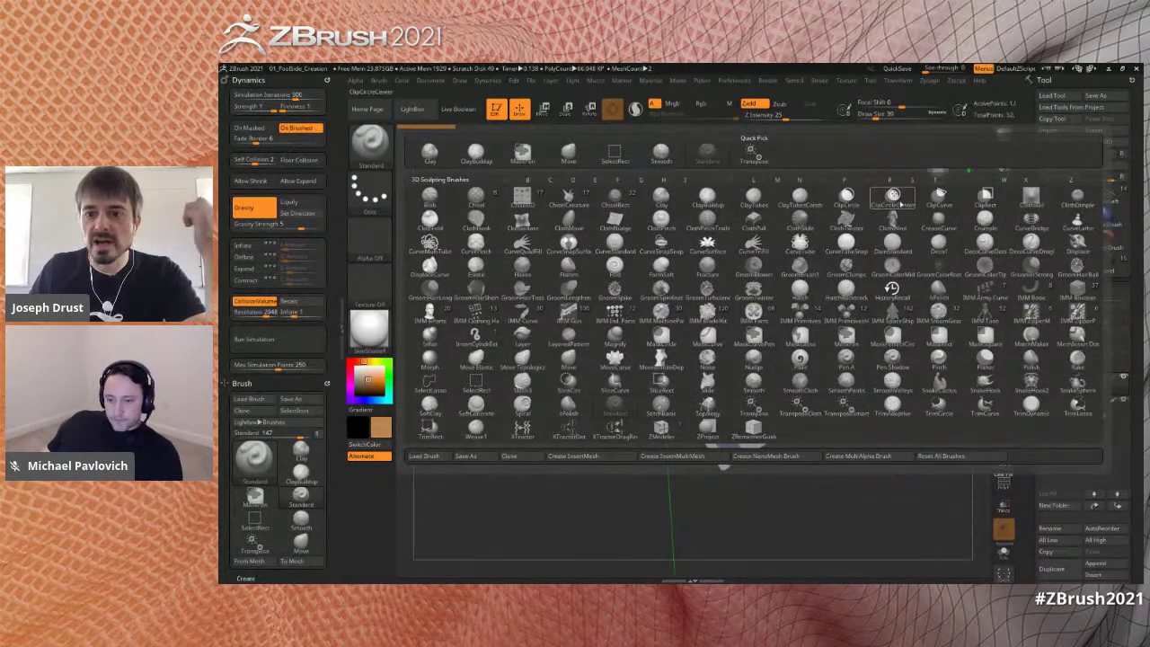
mouse_move(1032, 203)
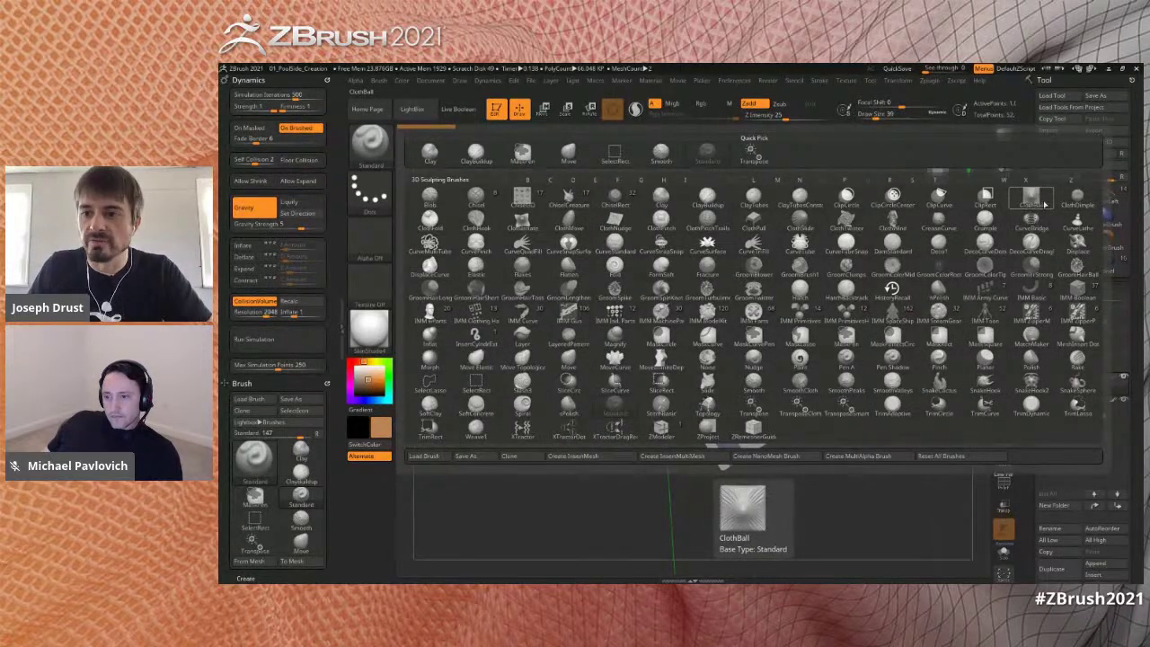
mouse_move(474, 223)
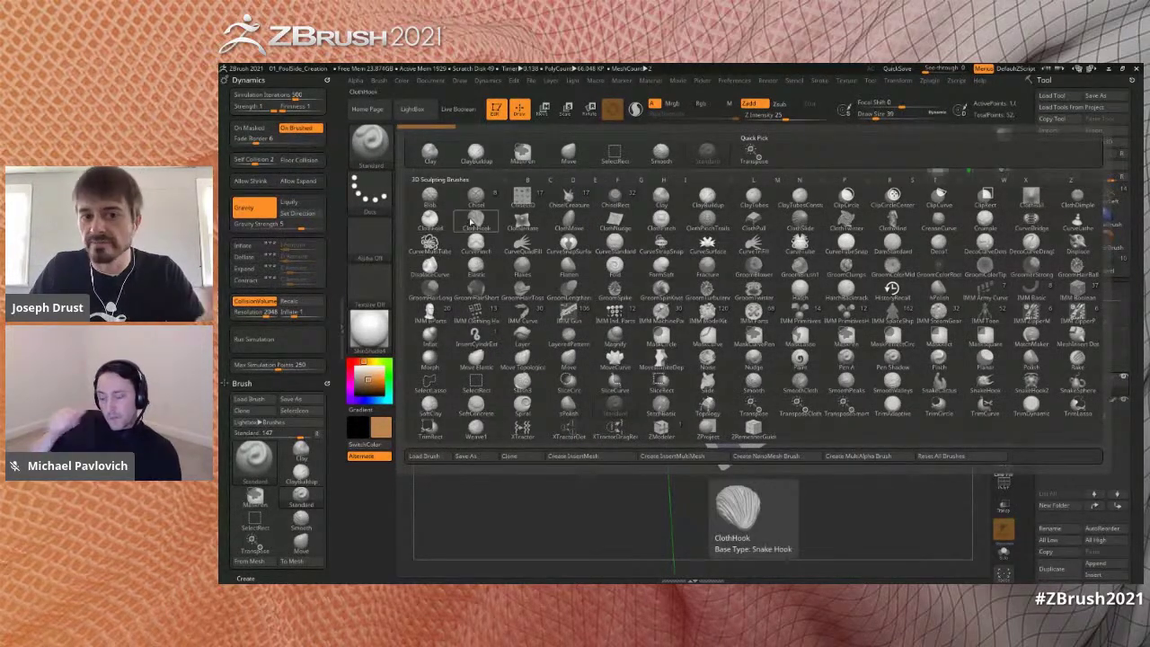
mouse_move(910, 228)
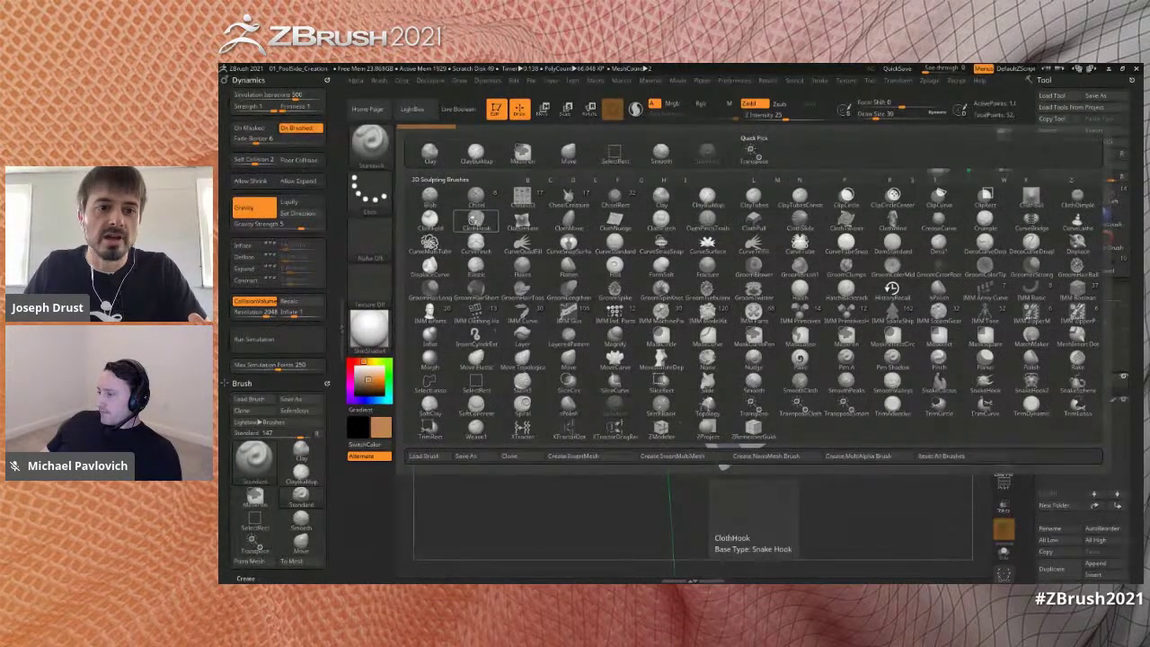
click(475, 226)
- Turn off the On Brushed simulation option and set the brush's draw size to 68
click(286, 128)
mouse_move(709, 198)
mouse_down()
mouse_move(695, 188)
mouse_move(703, 196)
mouse_up()
key(s)
mouse_move(710, 194)
mouse_down()
mouse_move(726, 183)
mouse_move(722, 195)
mouse_up()
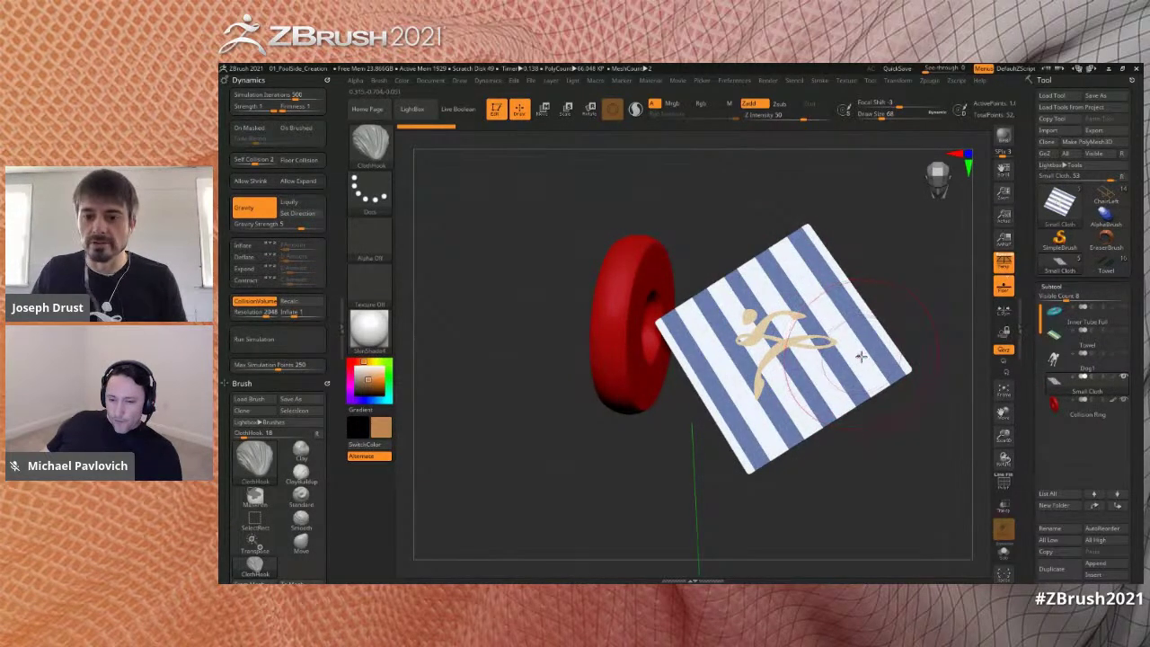
- Try pulling opposite corners of the small cloth upward with the ClothHook brush, undoing each pull
mouse_move(878, 364)
mouse_down()
mouse_move(821, 315)
mouse_move(878, 267)
mouse_move(814, 429)
mouse_move(808, 332)
mouse_move(820, 253)
mouse_move(832, 441)
mouse_move(876, 402)
mouse_move(914, 314)
mouse_up()
key(ctrl+z)
mouse_move(695, 344)
mouse_down()
mouse_move(790, 316)
mouse_move(736, 286)
mouse_move(794, 329)
mouse_move(726, 402)
mouse_move(774, 254)
mouse_move(702, 343)
mouse_move(713, 241)
mouse_up()
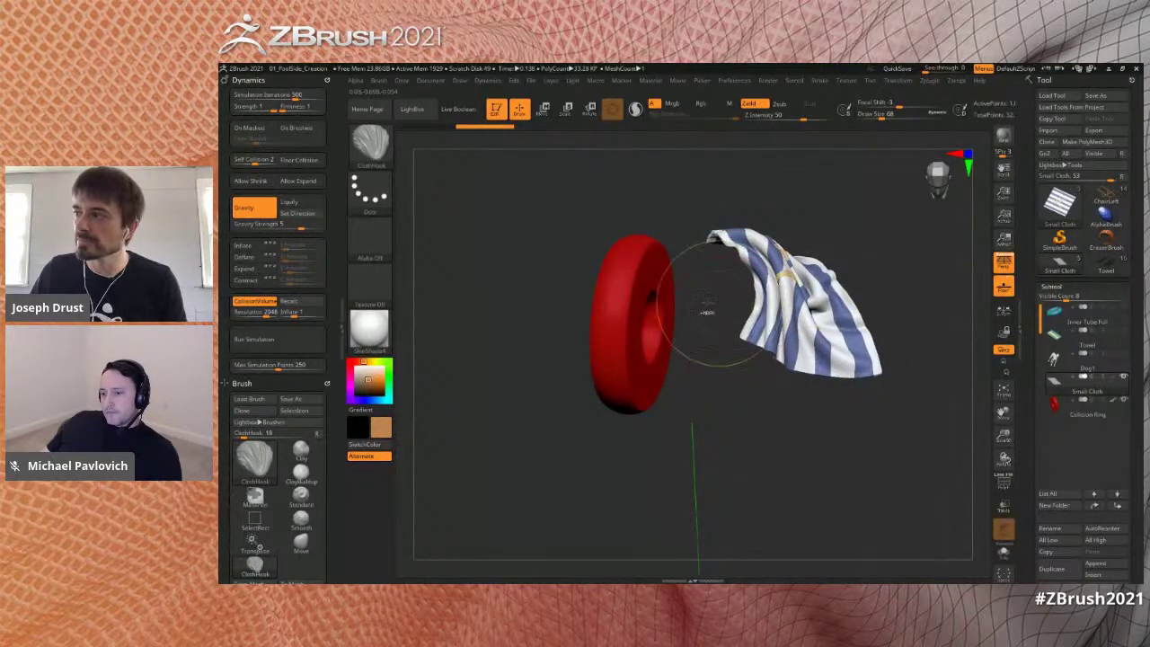
key(ctrl+z)
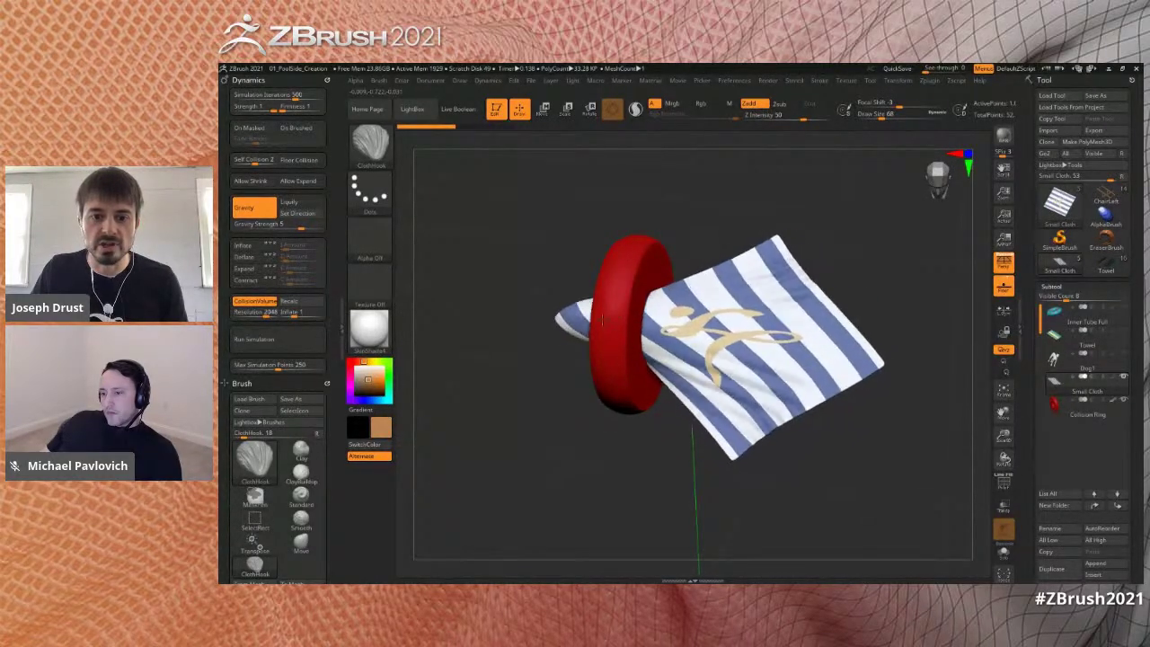
- Gather the small cloth into folds through the ring's hole with the ClothHook brush, and hide the Collision Ring
mouse_move(855, 327)
mouse_down()
mouse_move(815, 297)
mouse_move(857, 313)
mouse_up()
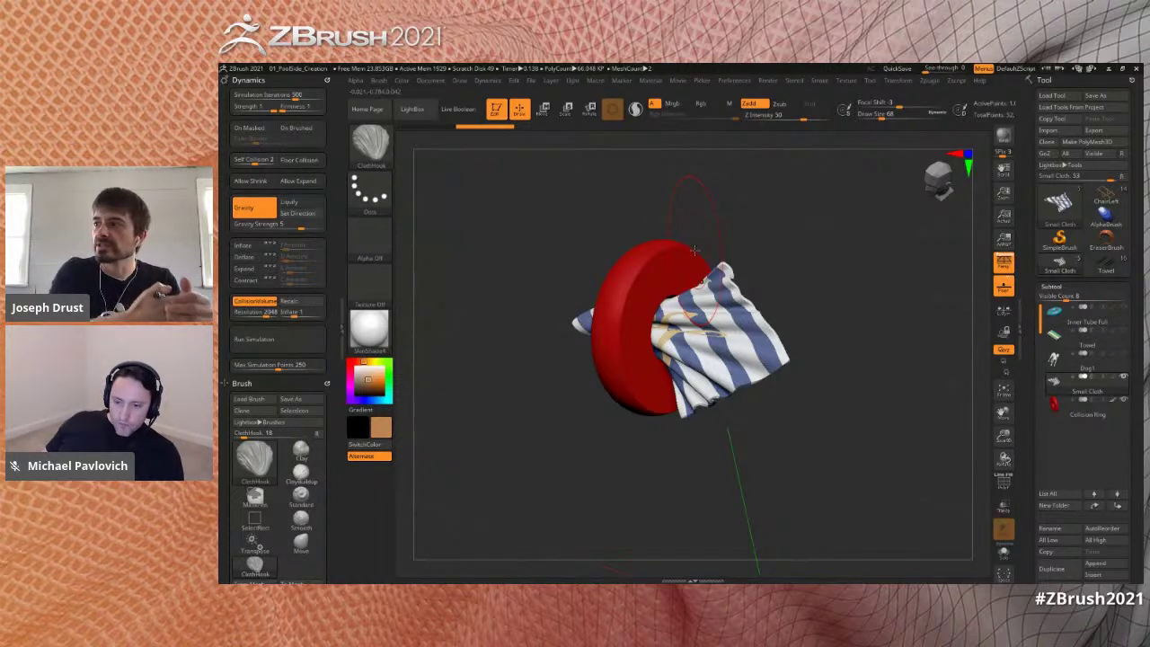
click(1123, 401)
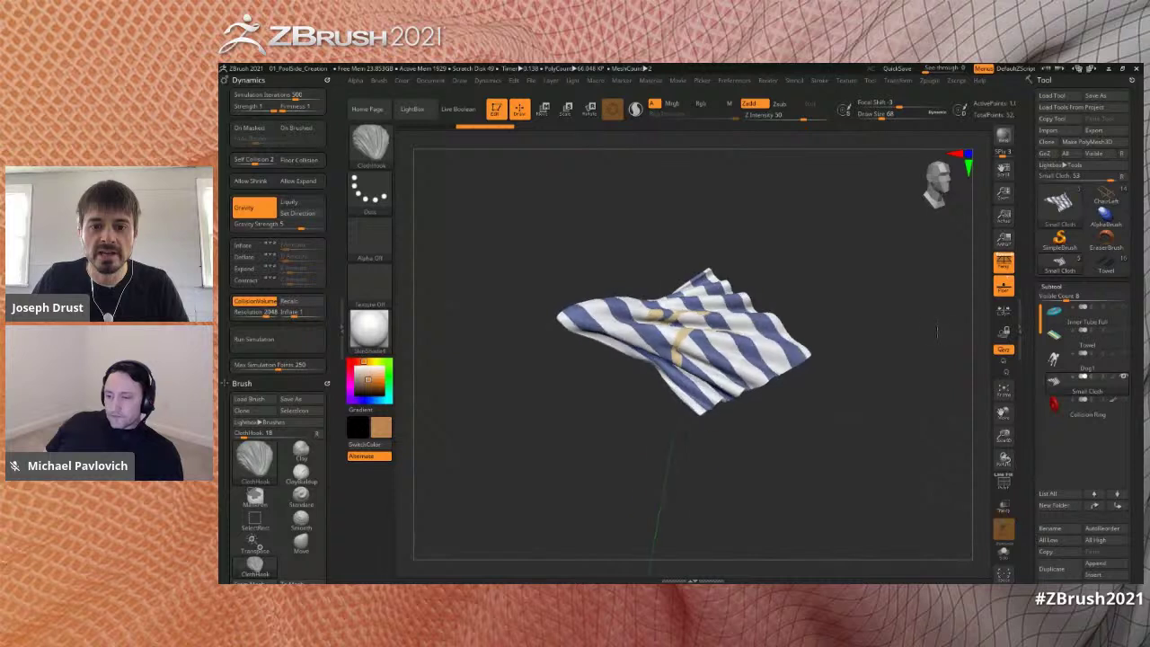
- Rotate the small cloth about one of its corners with the gizmo so that it hangs vertically from that corner
key(w)
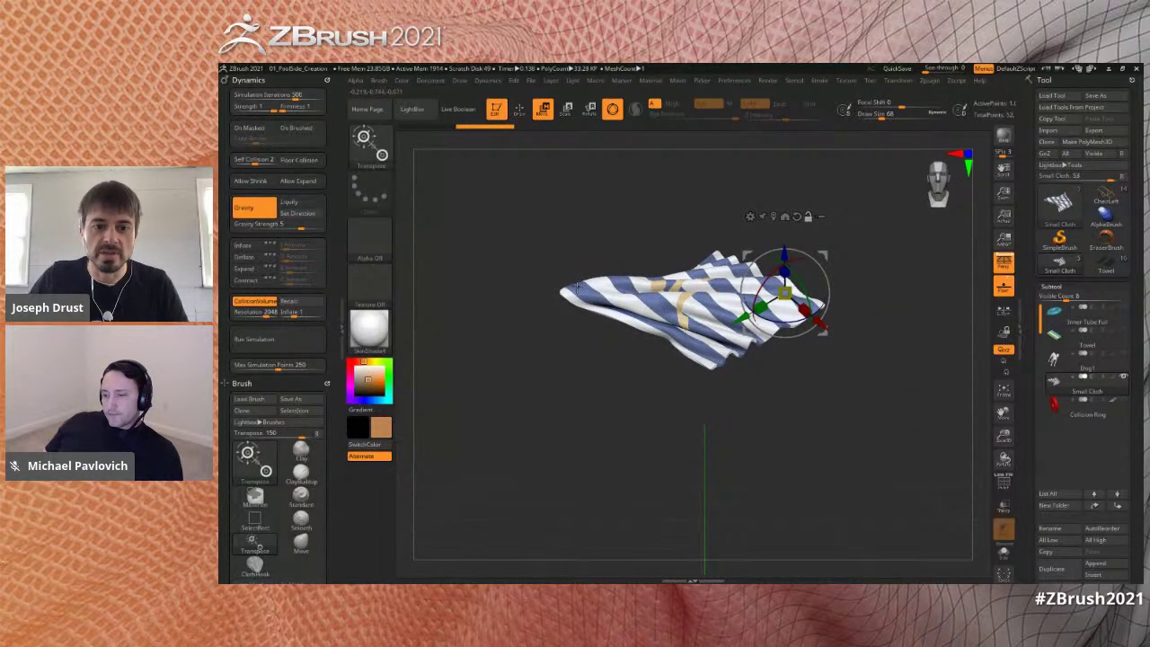
click(577, 285)
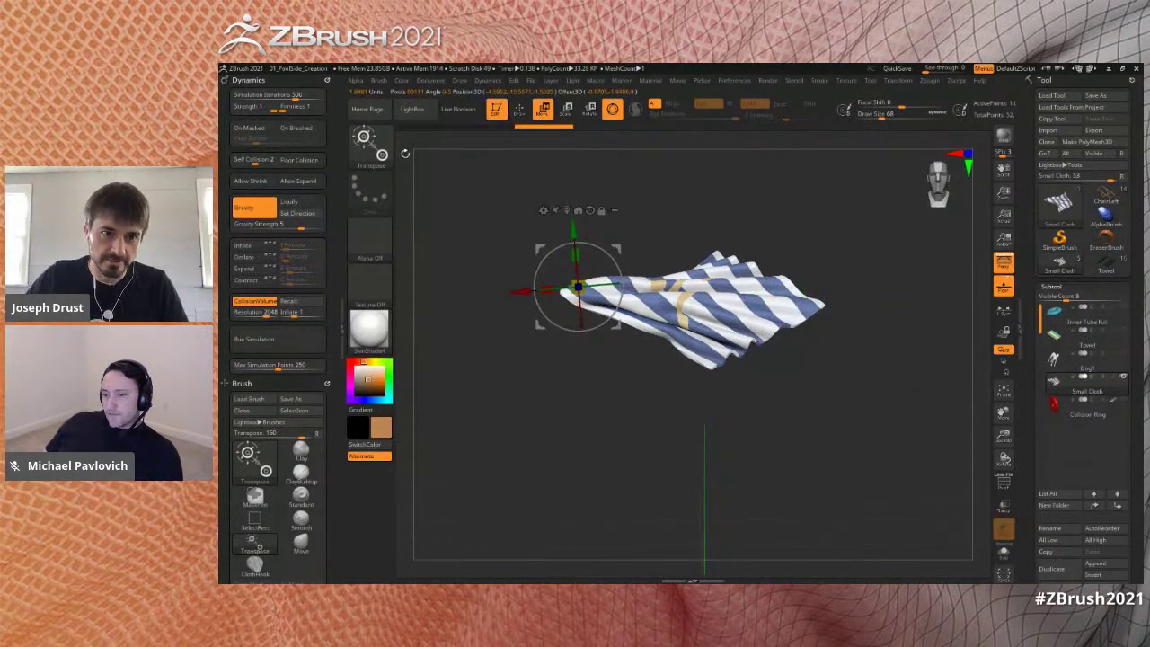
mouse_move(594, 247)
mouse_down()
mouse_move(614, 287)
mouse_move(606, 302)
mouse_move(616, 268)
mouse_move(655, 262)
mouse_up()
key(q)
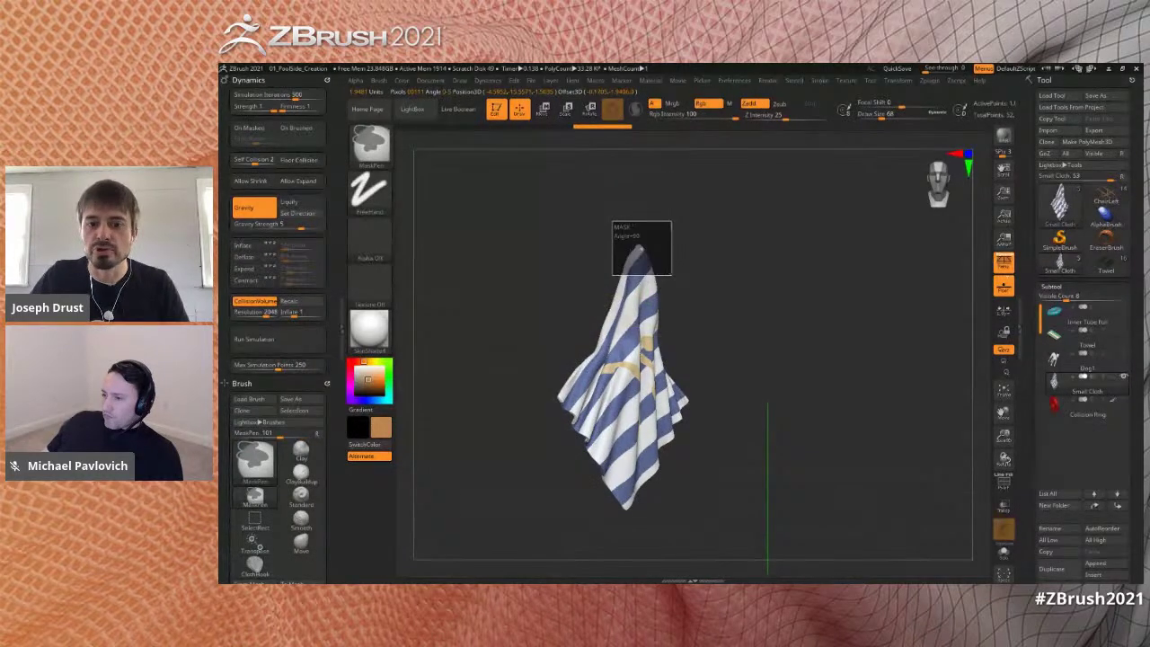
mouse_move(720, 293)
ctrl+mouse_down()
mouse_move(690, 291)
mouse_move(741, 281)
ctrl+mouse_up()
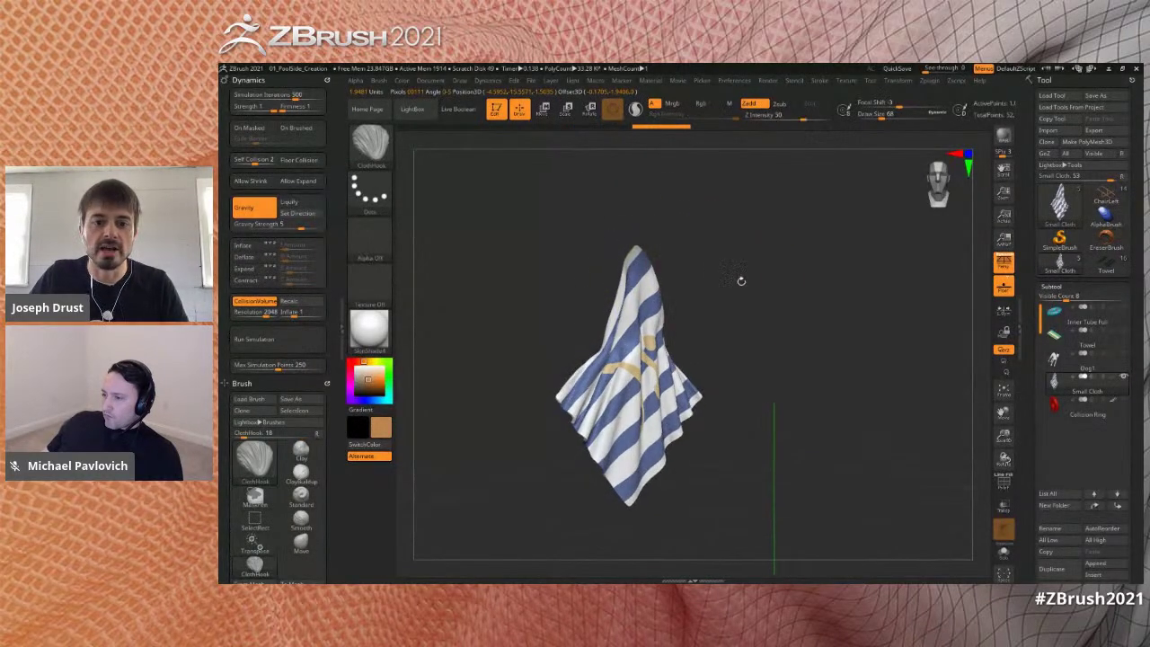
- Simulate the hanging small cloth with its top tip masked and the gravity strength set to 1
click(282, 224)
text(1)
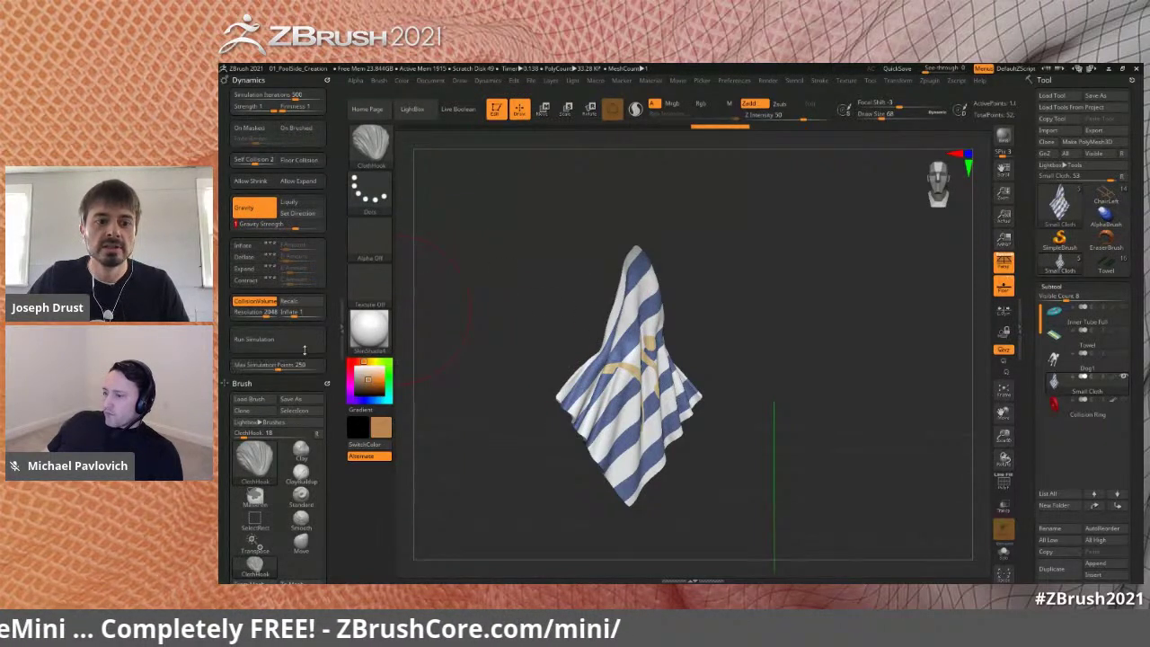
click(303, 341)
key(ctrl)
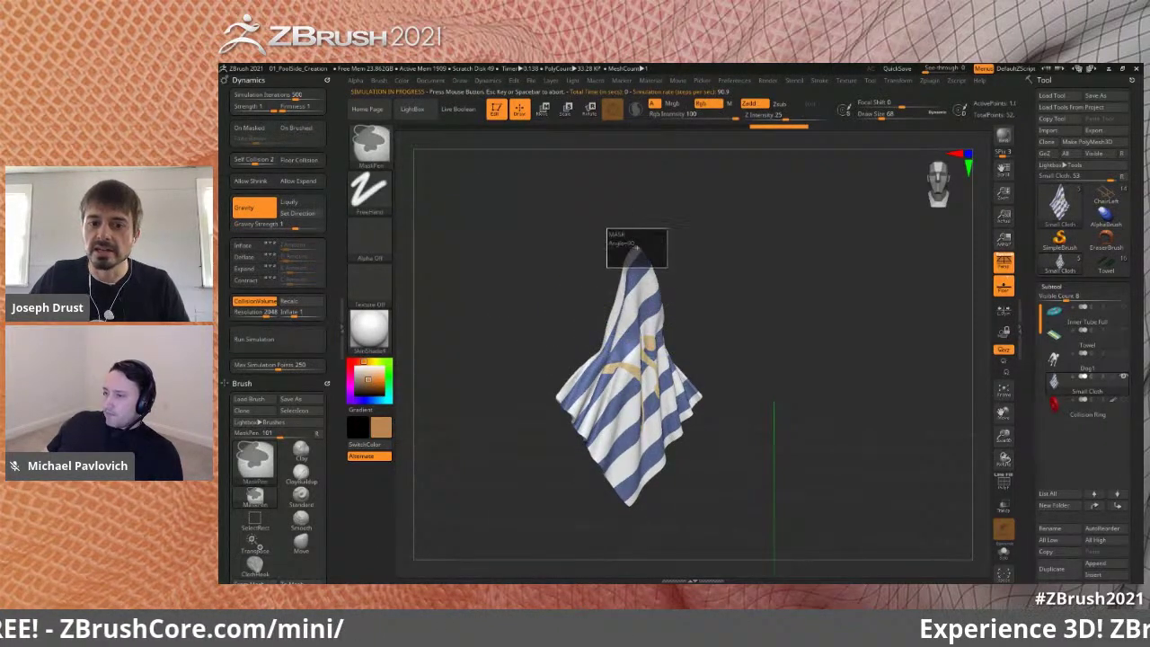
click(295, 341)
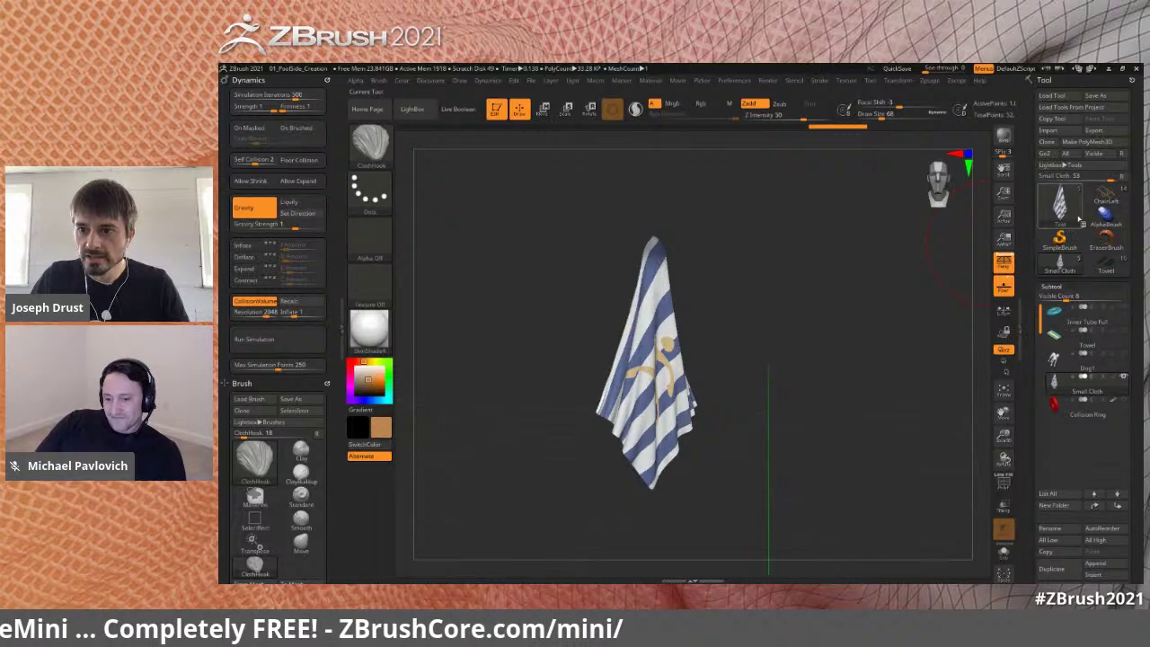
- Show the inner tube and the Towel again, and make the Towel the active subtool
mouse_move(1113, 197)
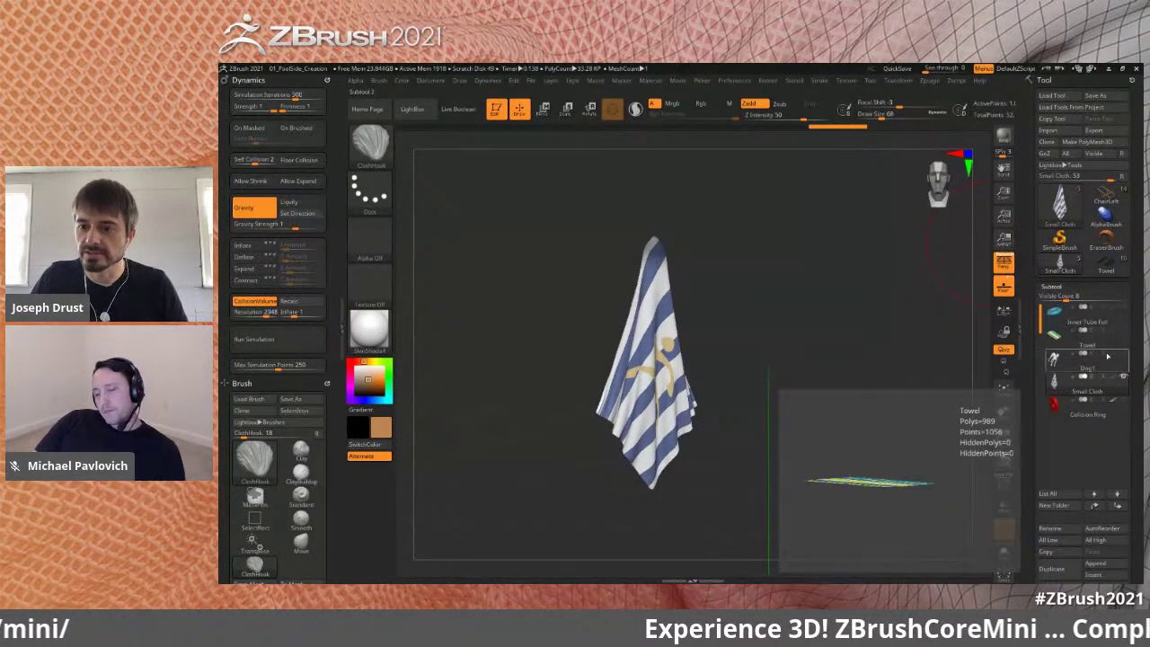
click(1120, 309)
click(1121, 330)
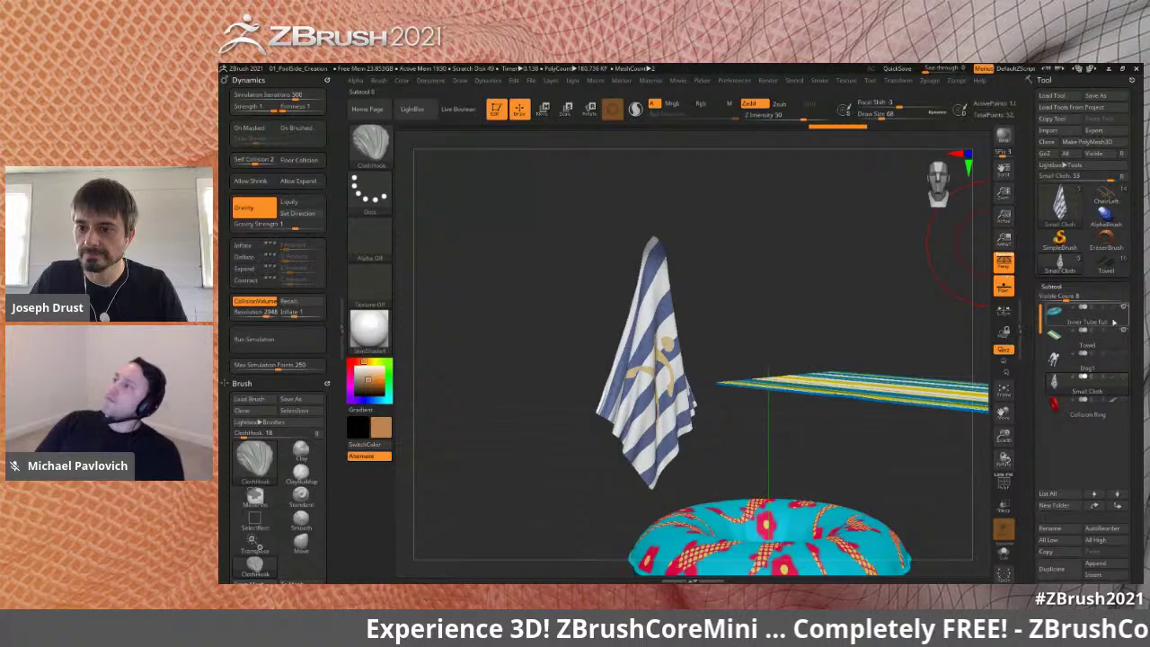
click(1088, 337)
drag(833, 418, 856, 283)
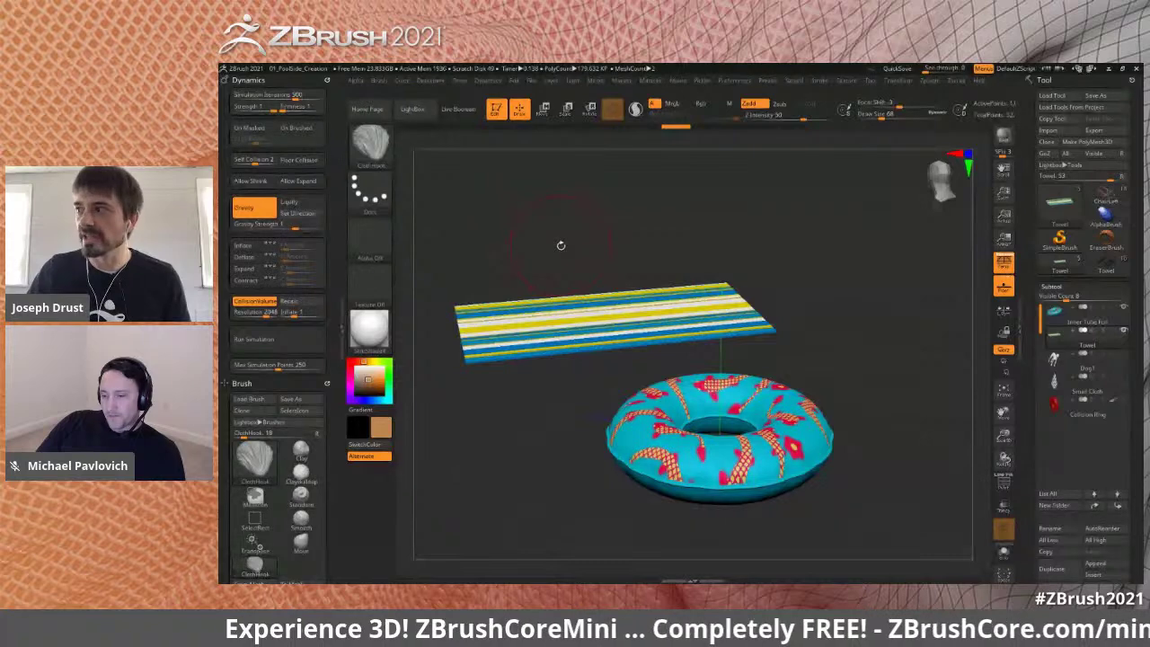
- Choose the Transpose brush and replace it with the TransposeCloth brush from the sculpting brushes
click(372, 143)
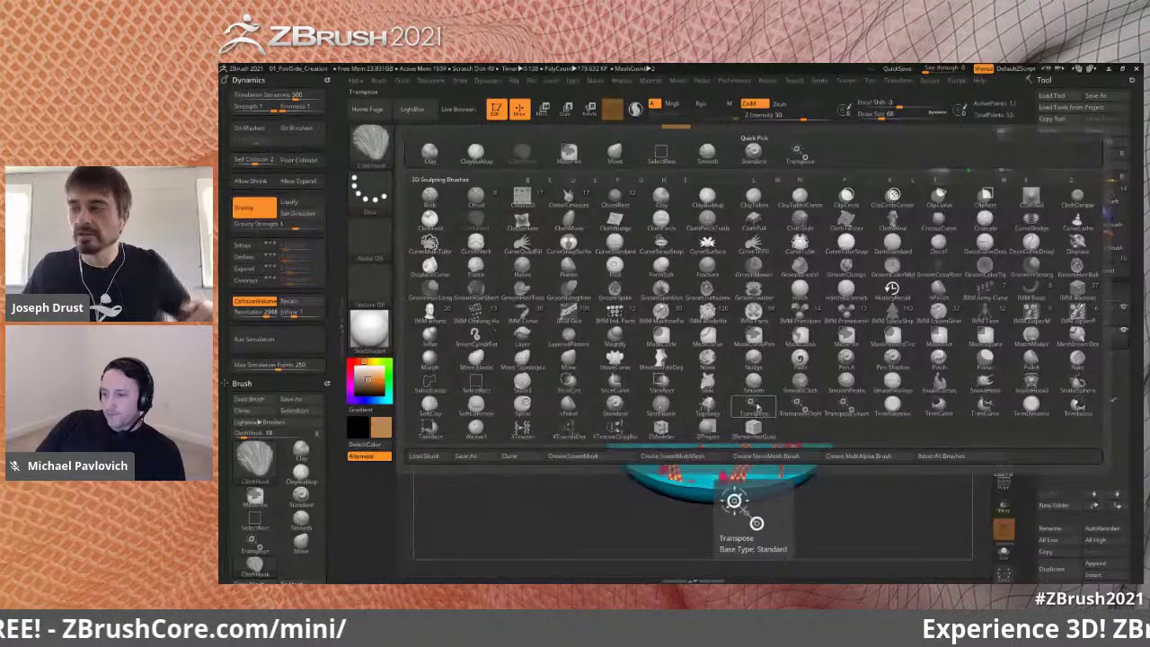
click(758, 413)
mouse_move(748, 254)
mouse_down()
mouse_move(748, 198)
mouse_move(749, 261)
mouse_move(748, 242)
mouse_up()
mouse_move(807, 292)
mouse_down()
mouse_move(862, 286)
mouse_move(814, 290)
mouse_up()
click(375, 153)
click(377, 151)
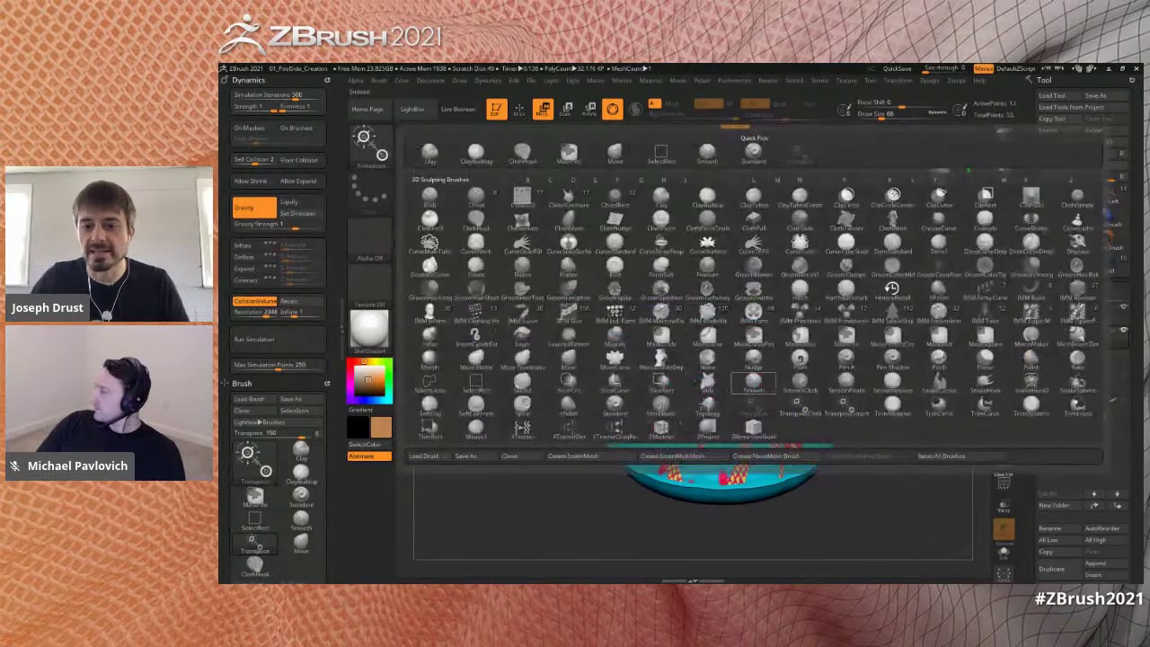
click(802, 411)
mouse_move(844, 380)
mouse_down()
mouse_move(862, 362)
mouse_move(832, 365)
mouse_up()
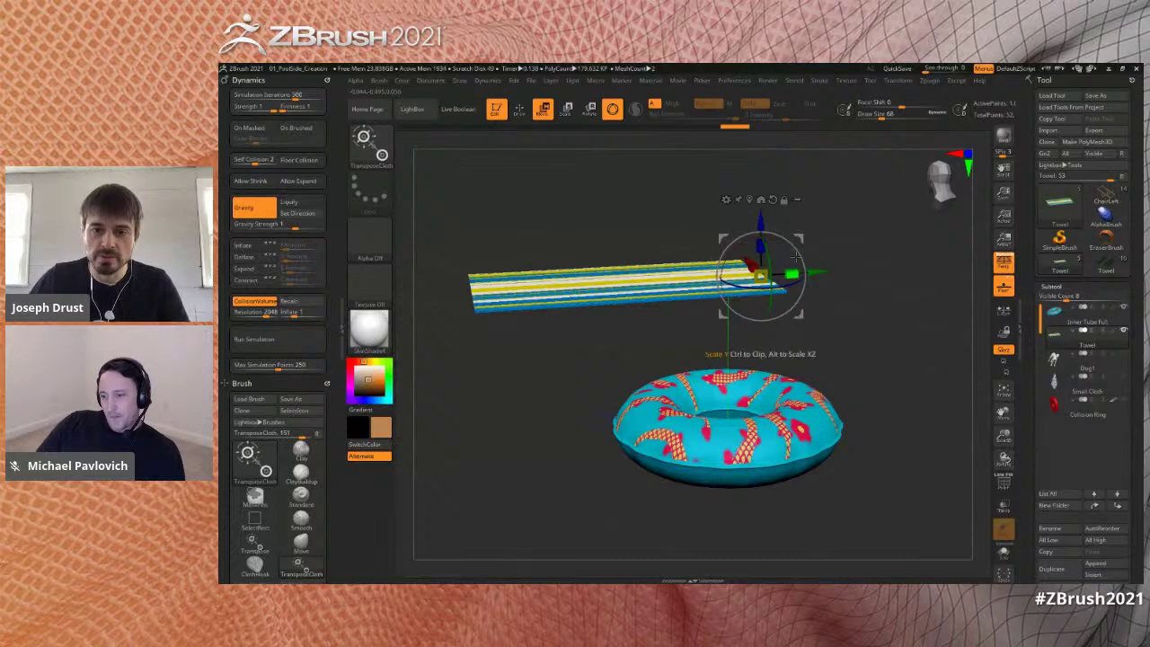
- Lower the towel toward the inner tube with the TransposeCloth gizmo, undoing a deeper push downward
mouse_move(760, 222)
mouse_down()
mouse_move(768, 301)
mouse_move(769, 288)
mouse_move(752, 270)
mouse_move(758, 352)
mouse_move(758, 277)
mouse_up()
key(ctrl+z)
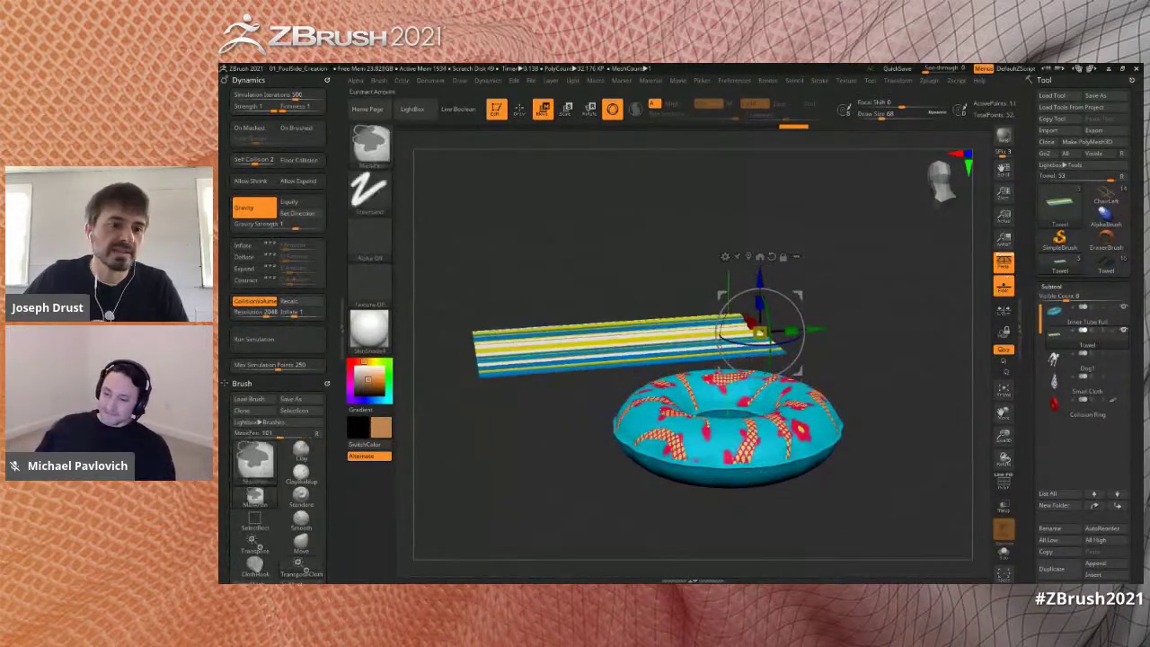
drag(761, 333, 762, 438)
key(ctrl+z)
- Pull the towel sideways and down with the TransposeCloth gizmo so that it drapes over the inner tube
drag(759, 335, 759, 321)
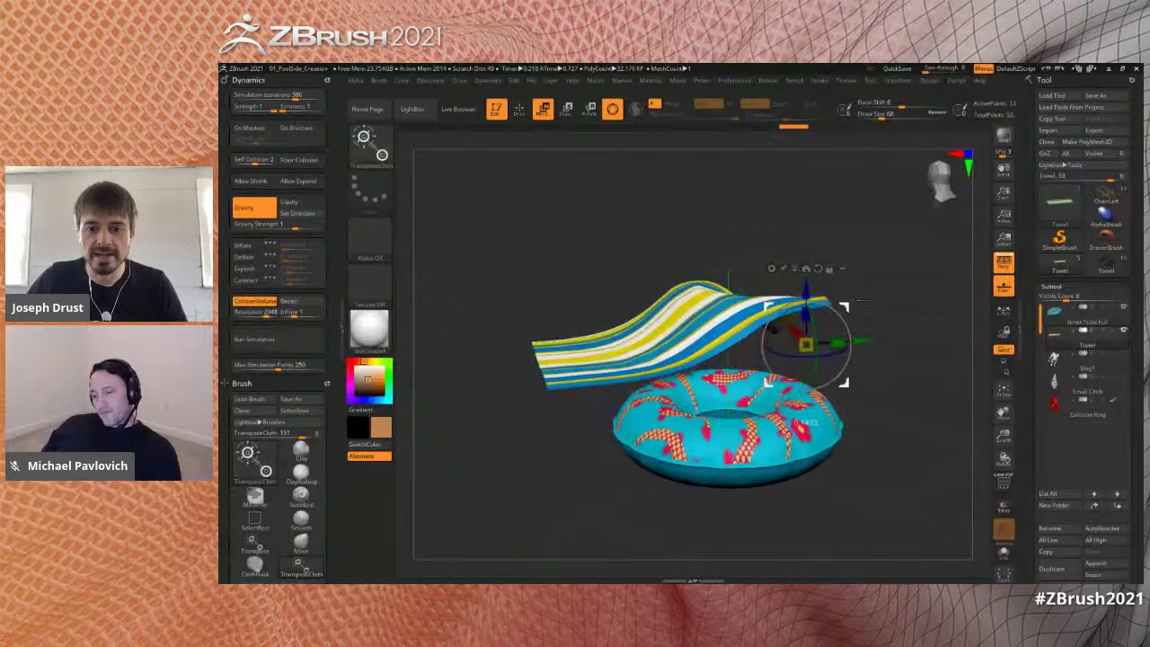
mouse_move(881, 368)
mouse_down()
mouse_move(872, 435)
mouse_move(869, 380)
mouse_up()
drag(763, 236, 874, 230)
drag(761, 300, 778, 303)
drag(901, 376, 878, 291)
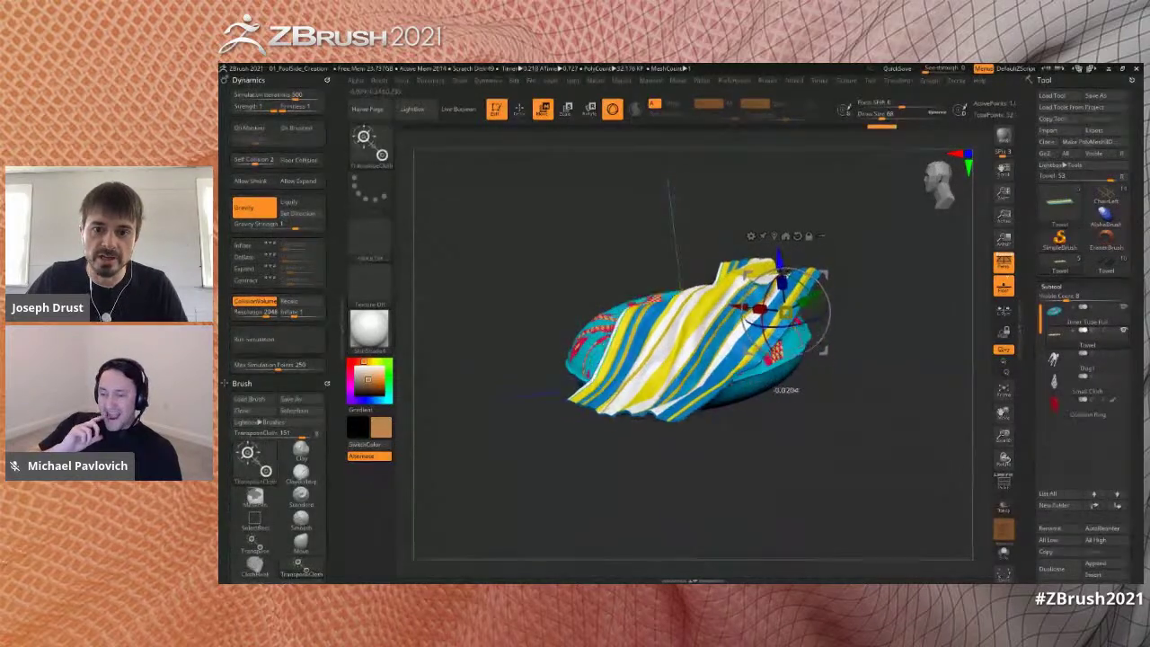
- Slide the draped towel across the inner tube, pulling one end over the hole and out toward the far side
drag(785, 333, 786, 338)
drag(884, 328, 830, 386)
drag(647, 325, 628, 320)
drag(884, 377, 813, 346)
drag(718, 291, 723, 353)
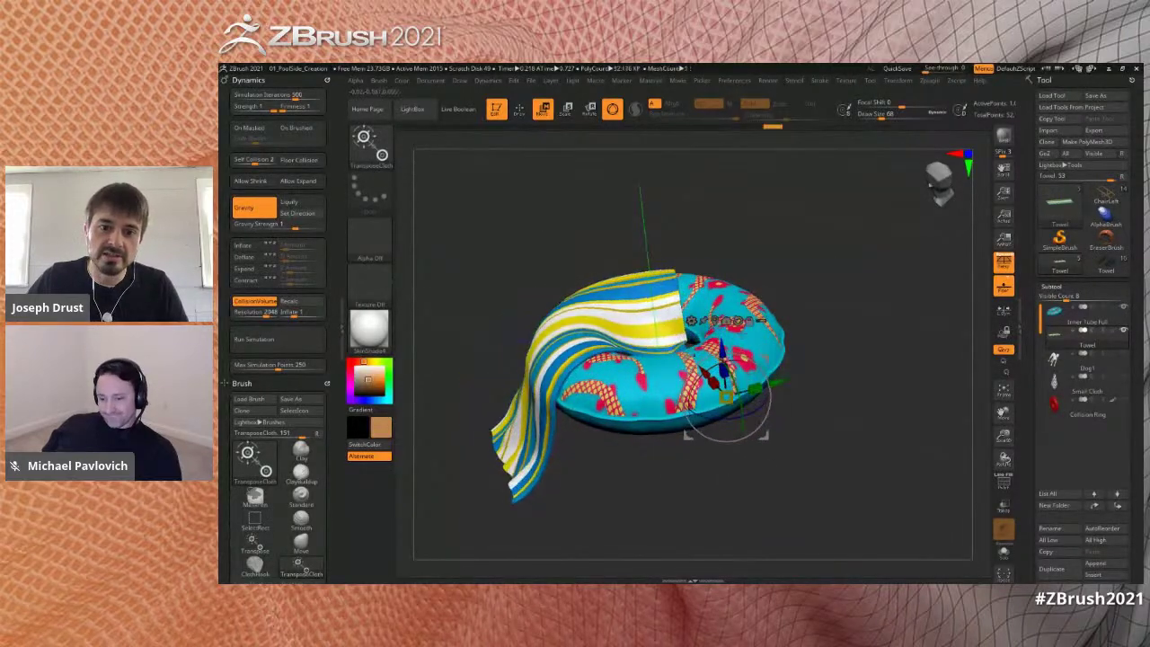
drag(785, 382, 856, 357)
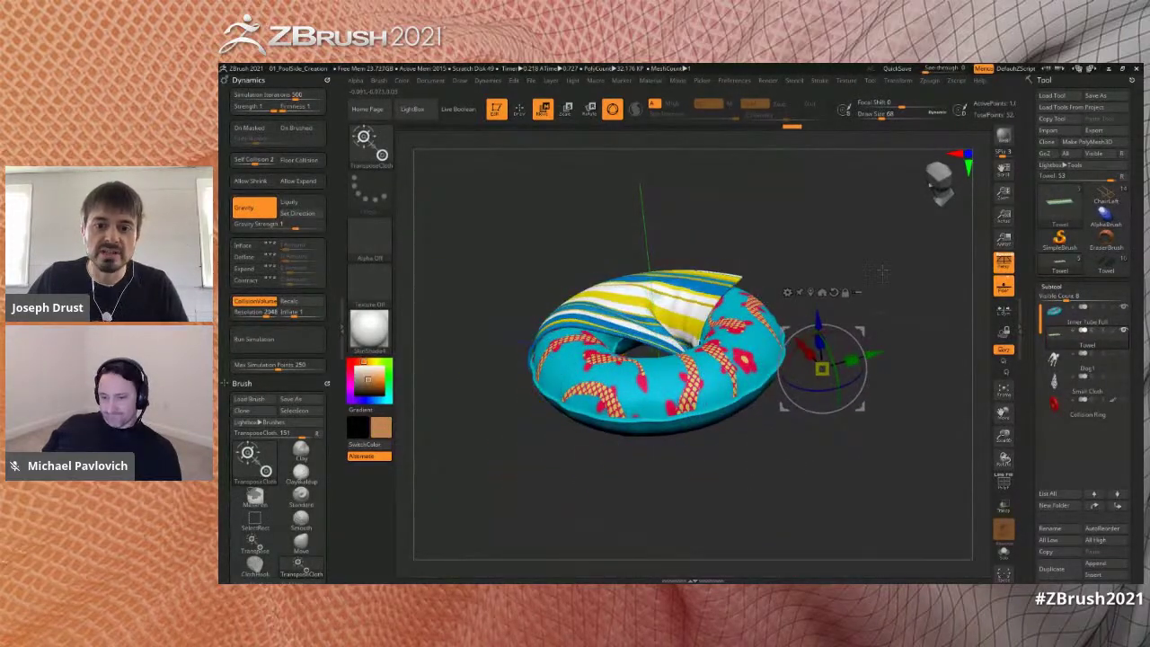
- Lift the towel off the inner tube, reposition the gizmo near its end, and lay it back diagonally across the tube
drag(881, 273, 885, 239)
mouse_move(577, 284)
mouse_down()
mouse_move(623, 187)
mouse_move(612, 219)
mouse_move(680, 254)
mouse_up()
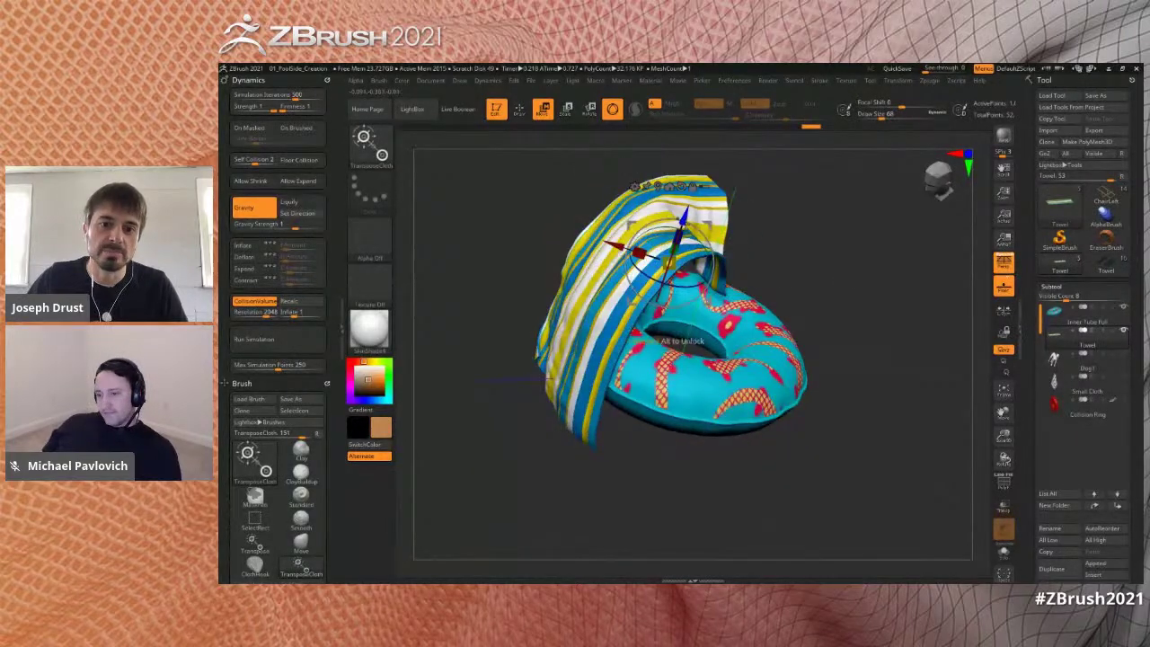
mouse_move(831, 243)
mouse_down()
mouse_move(799, 296)
mouse_move(700, 303)
mouse_up()
mouse_move(808, 296)
mouse_down()
mouse_move(827, 261)
mouse_move(802, 258)
mouse_up()
click(716, 263)
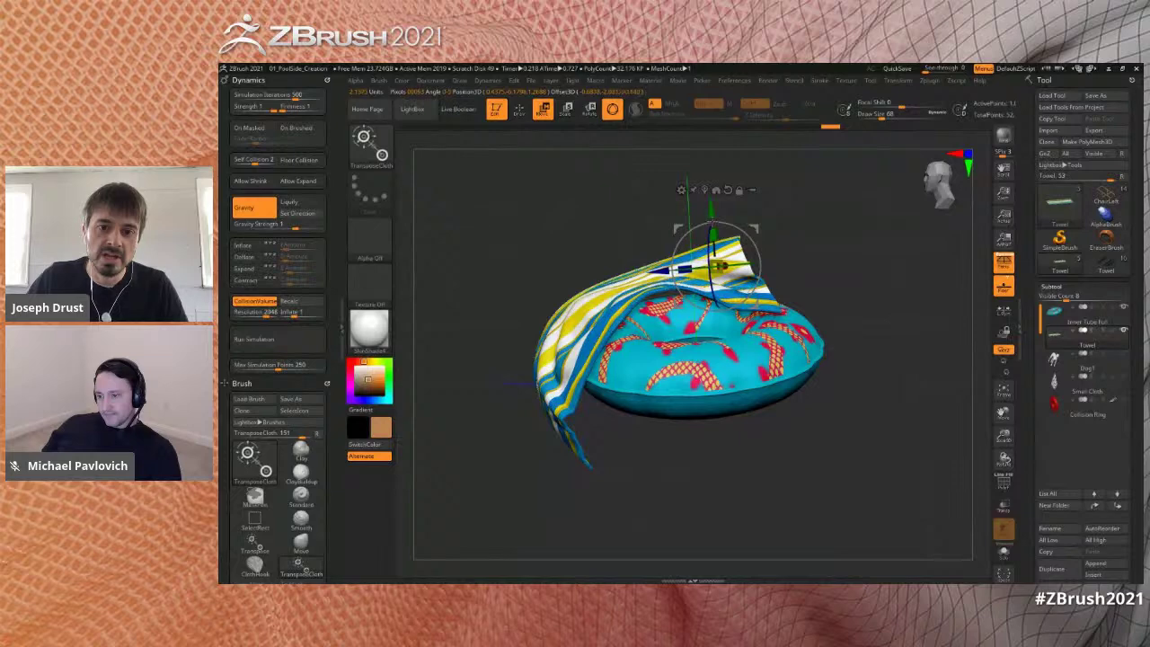
drag(719, 267, 812, 331)
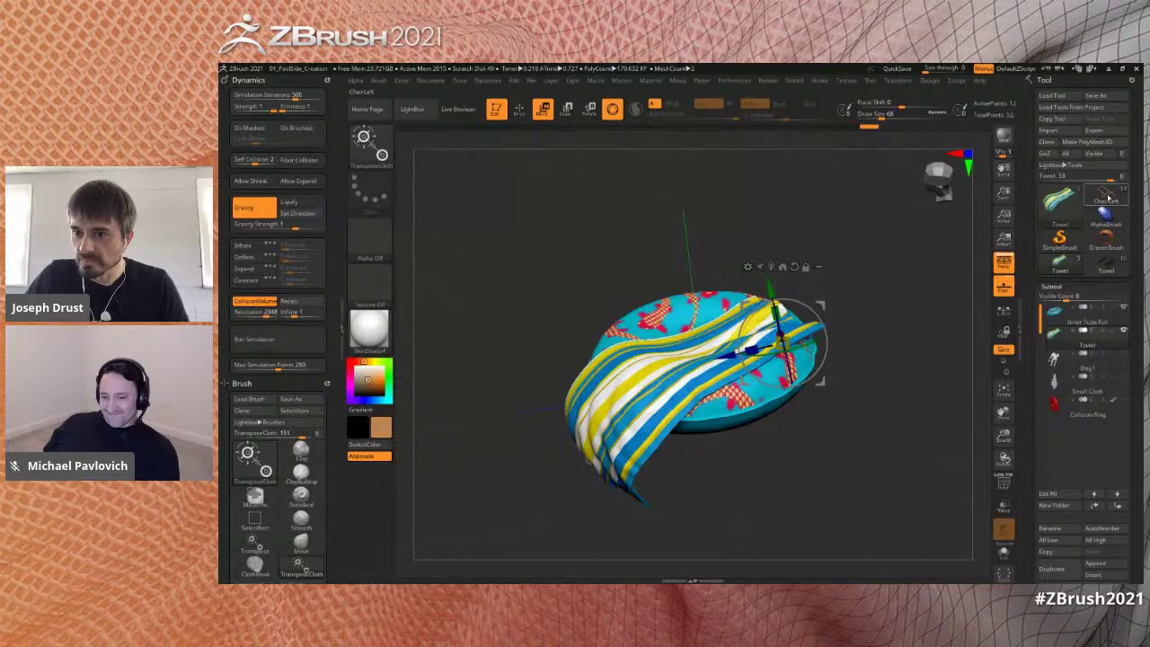
- Switch to the ChairLeft tool and on to the poolside Towel tool containing the unfolded towels
click(1108, 198)
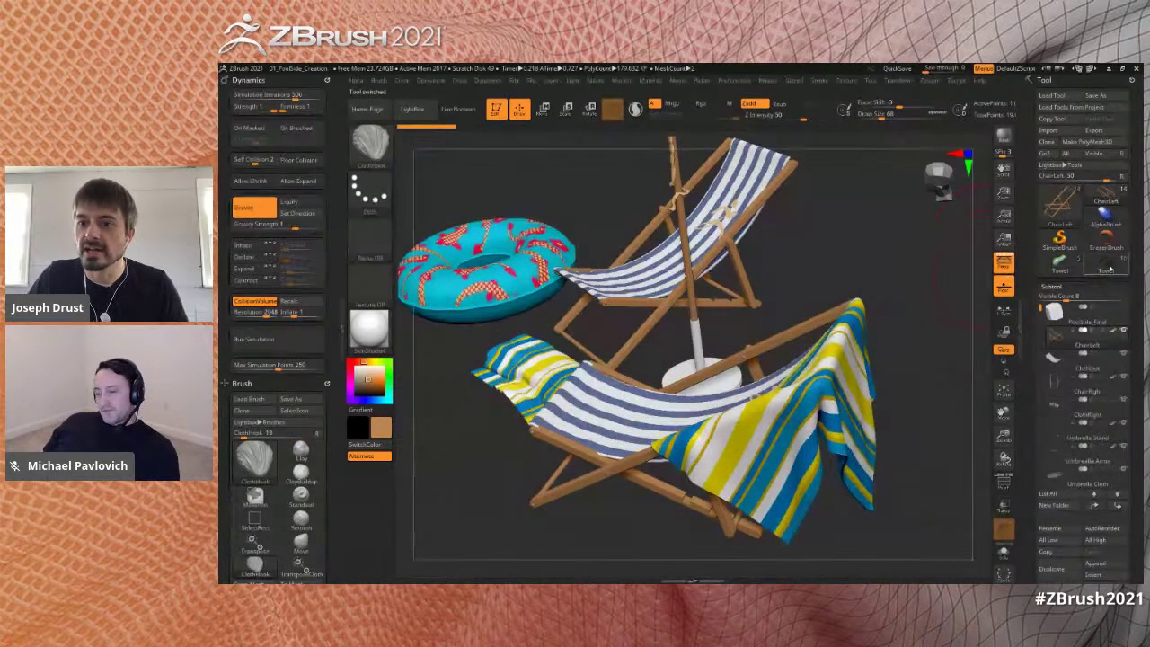
click(1109, 268)
alt+drag(937, 375, 907, 389)
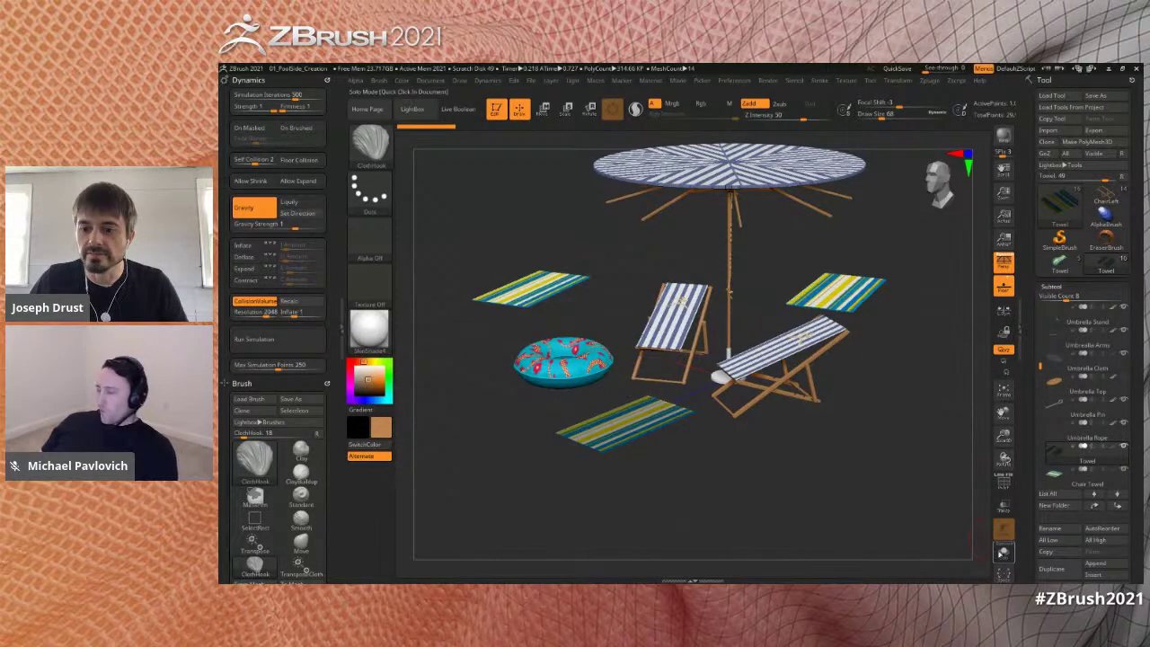
- Isolate the flat Towel subtool with Solo mode, and turn off perspective and the floor grid
click(1001, 553)
drag(888, 433, 868, 334)
click(1006, 291)
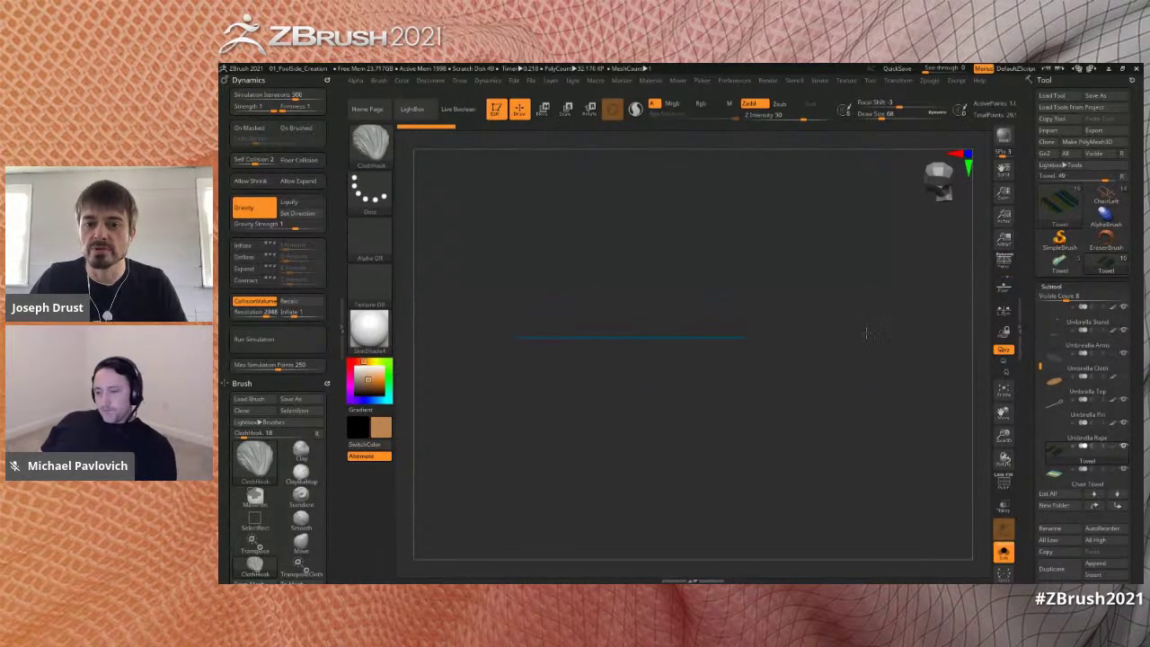
- Place the TransposeCloth gizmo at the flat towel's short end with the On Masked simulation option turned on
key(w)
alt+drag(803, 295, 878, 298)
mouse_move(878, 298)
mouse_down()
mouse_move(876, 310)
mouse_move(858, 296)
mouse_up()
alt+drag(857, 296, 902, 291)
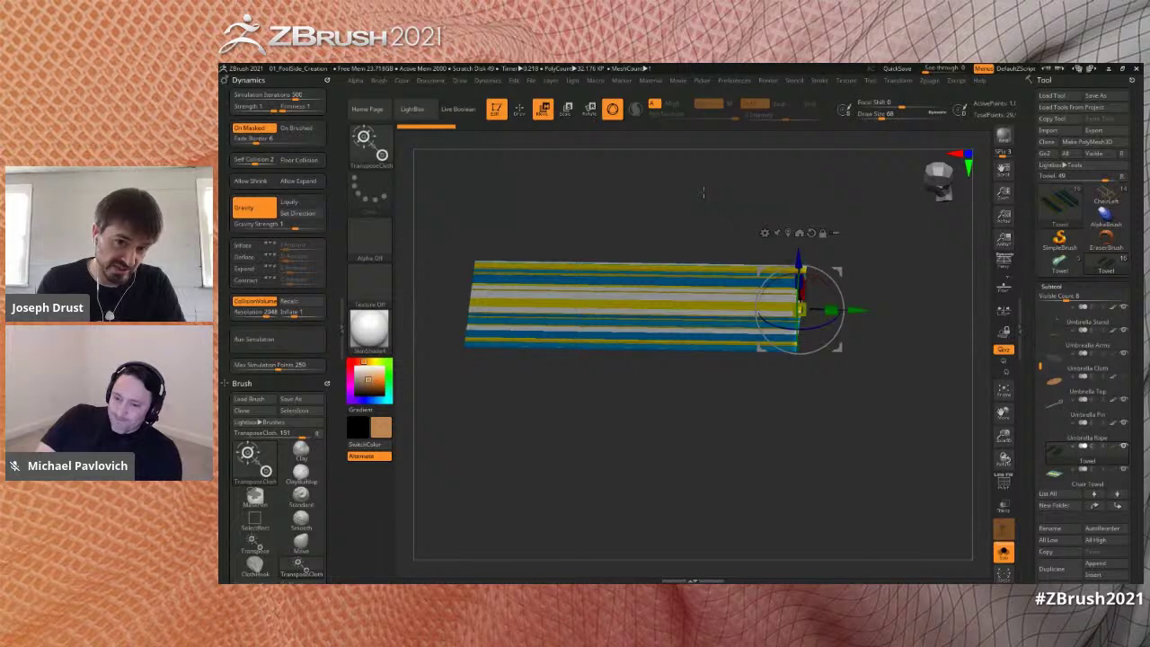
shift+drag(844, 253, 876, 259)
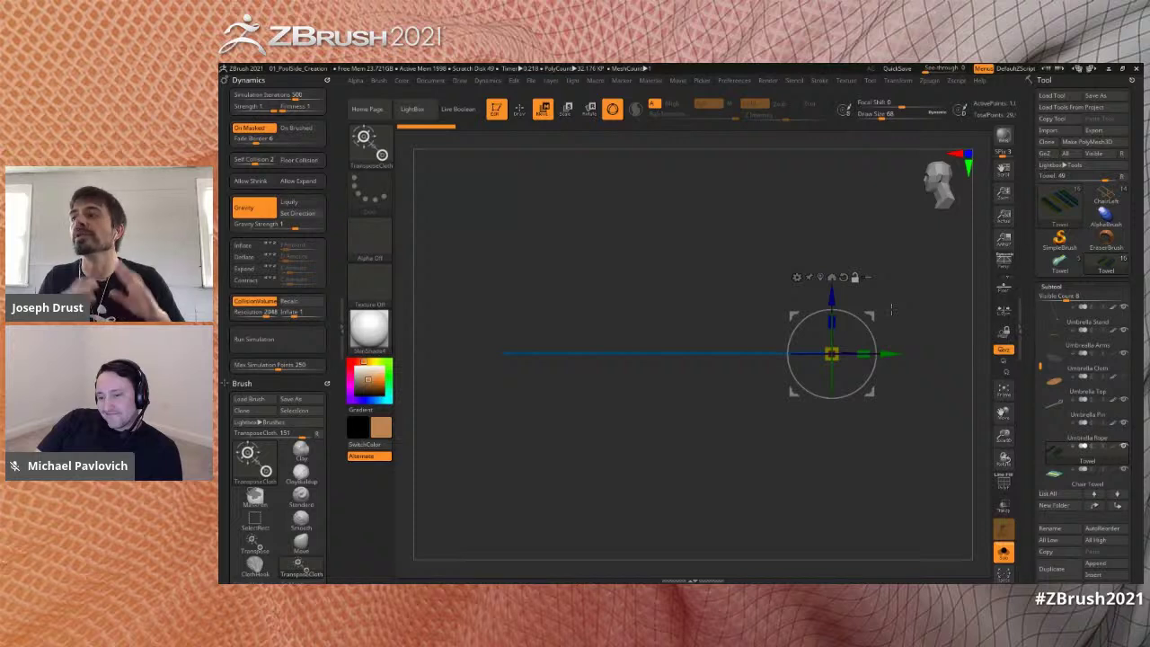
- Try lifting and folding over the flat towel's end with the TransposeCloth gizmo, undoing each attempt
drag(835, 235, 837, 255)
drag(831, 353, 828, 241)
drag(914, 249, 906, 277)
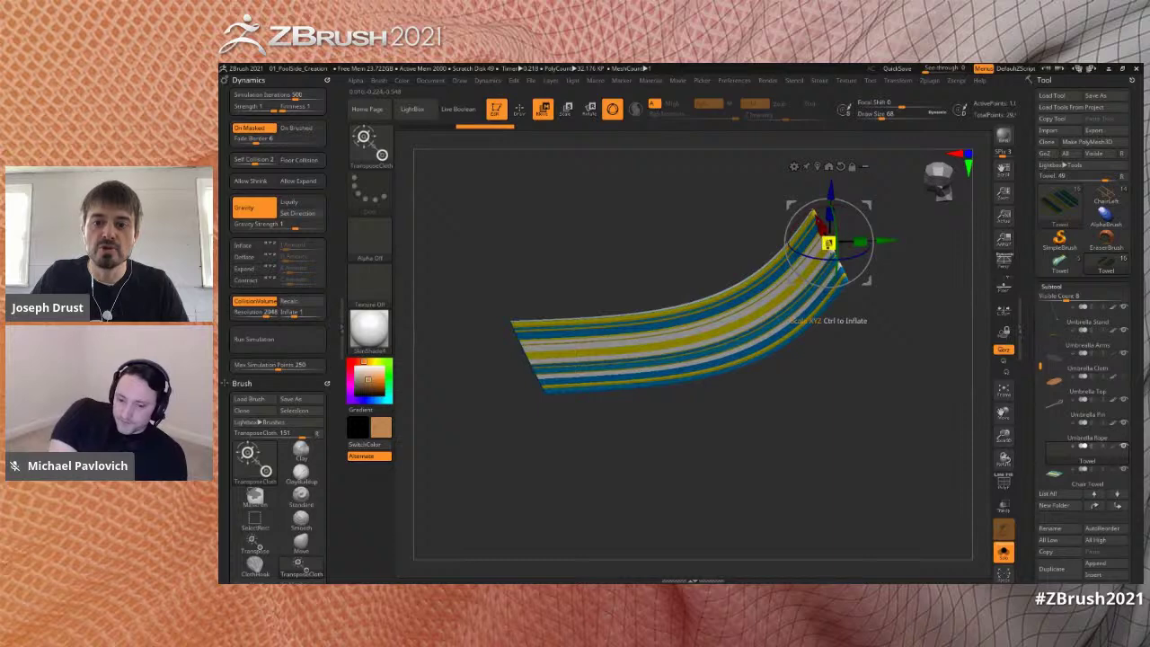
key(ctrl+z)
drag(857, 314, 867, 210)
shift+drag(874, 349, 862, 309)
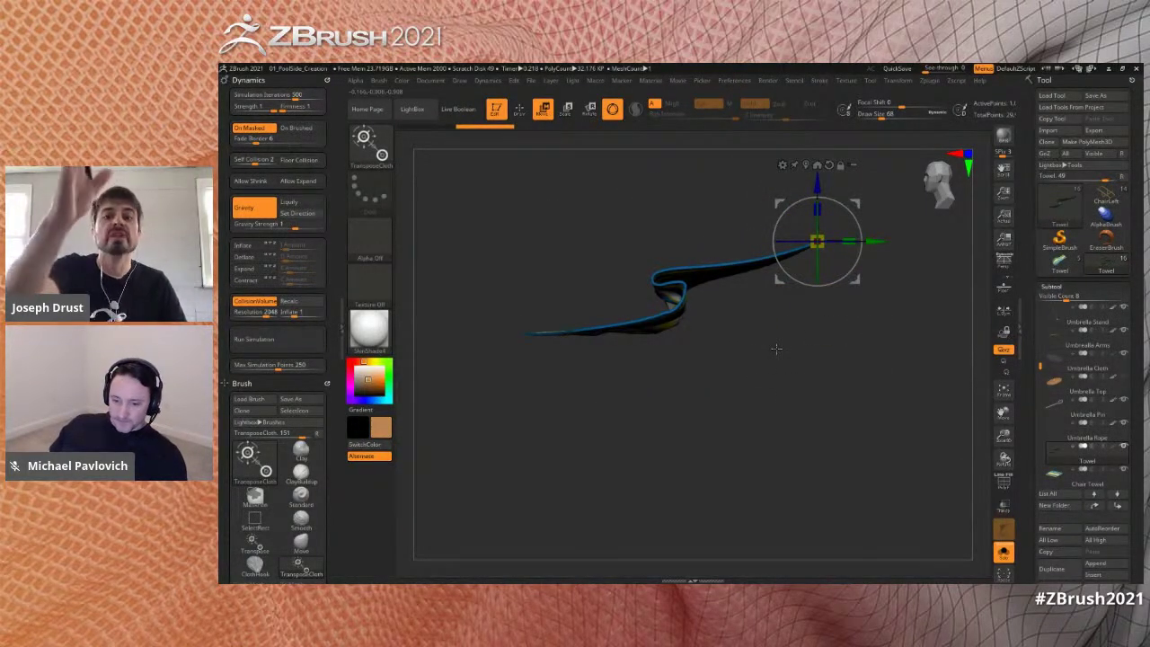
key(ctrl+z)
- Roll the flat towel up from its short end with the TransposeCloth gizmo
alt+drag(819, 431, 855, 451)
alt+drag(911, 272, 636, 310)
drag(759, 270, 851, 238)
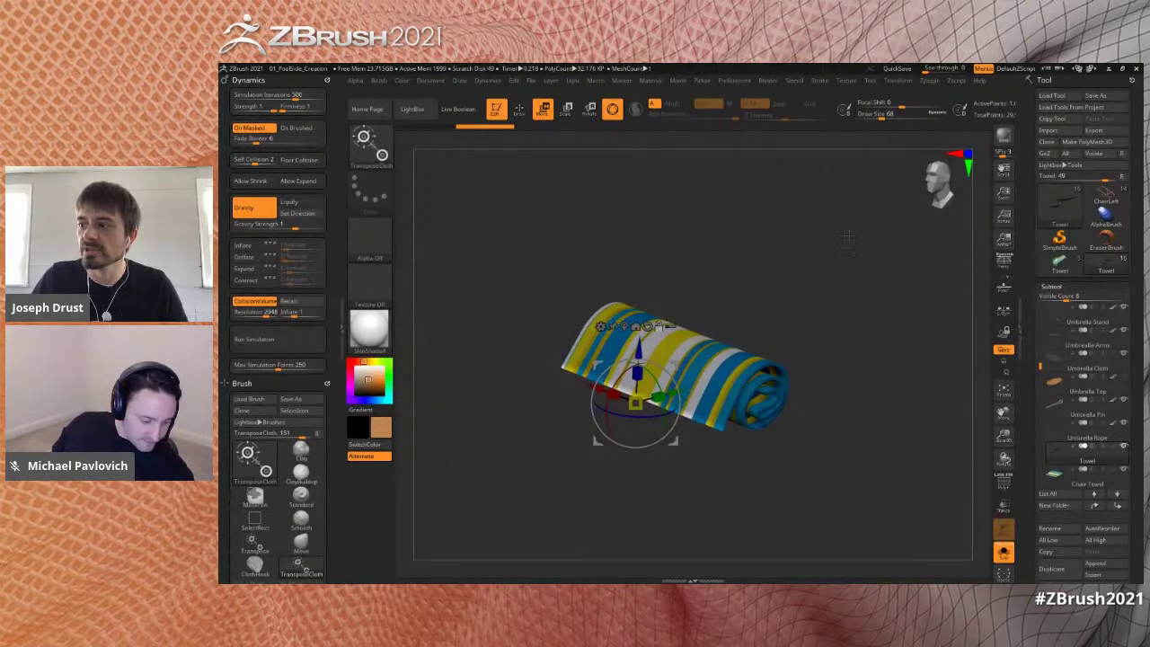
alt+drag(813, 290, 823, 247)
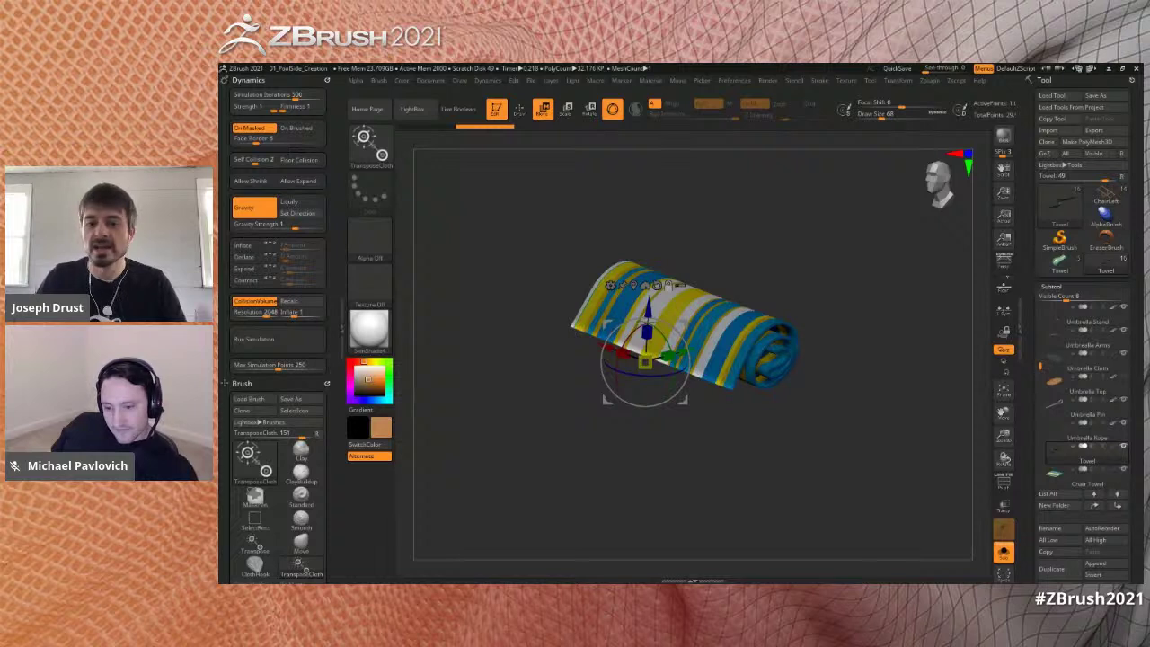
drag(736, 295, 795, 293)
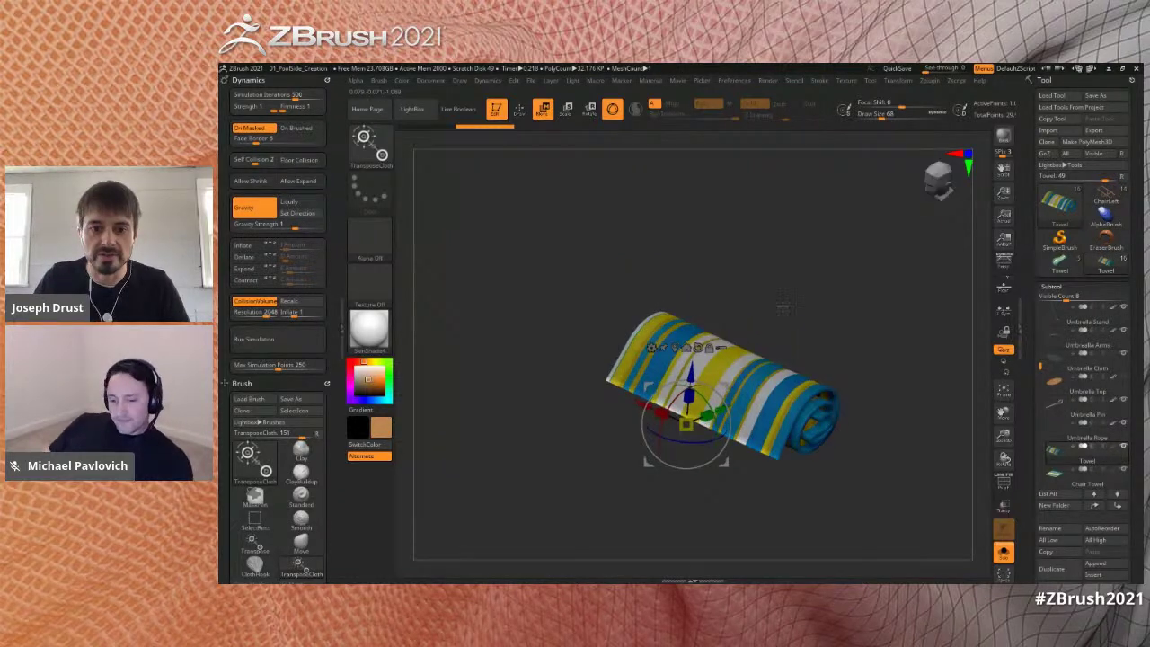
- Reshape the rolled towel by scaling it and pushing it downward with the TransposeCloth gizmo, undoing the last change
drag(662, 413, 663, 412)
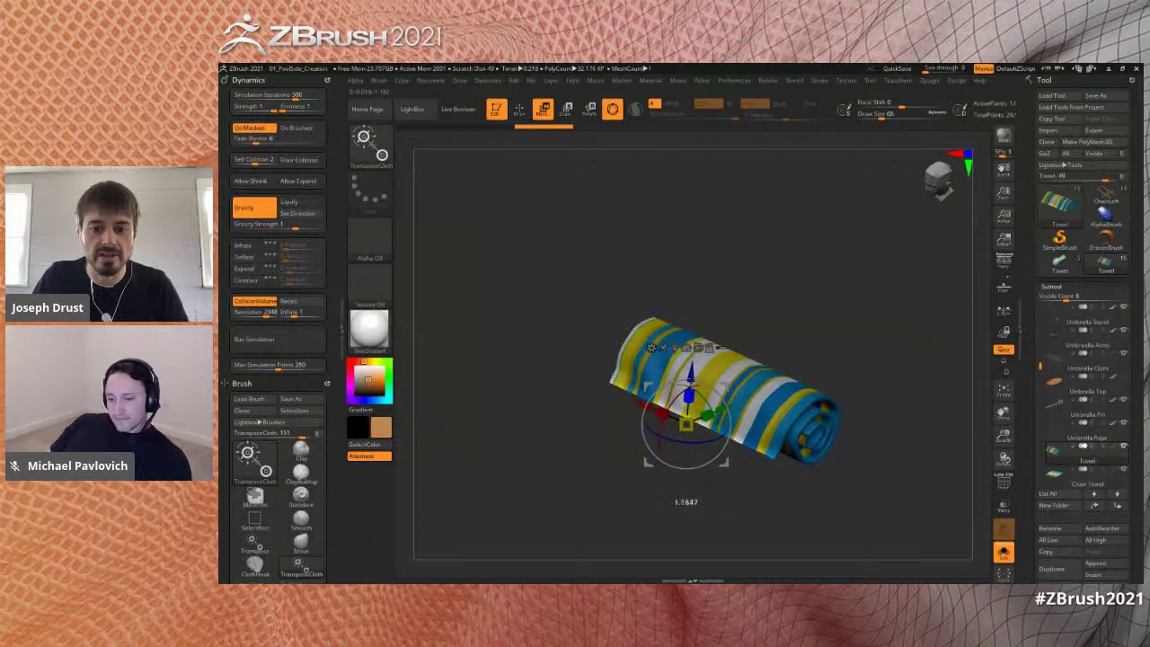
drag(690, 372, 690, 404)
alt+drag(781, 332, 650, 349)
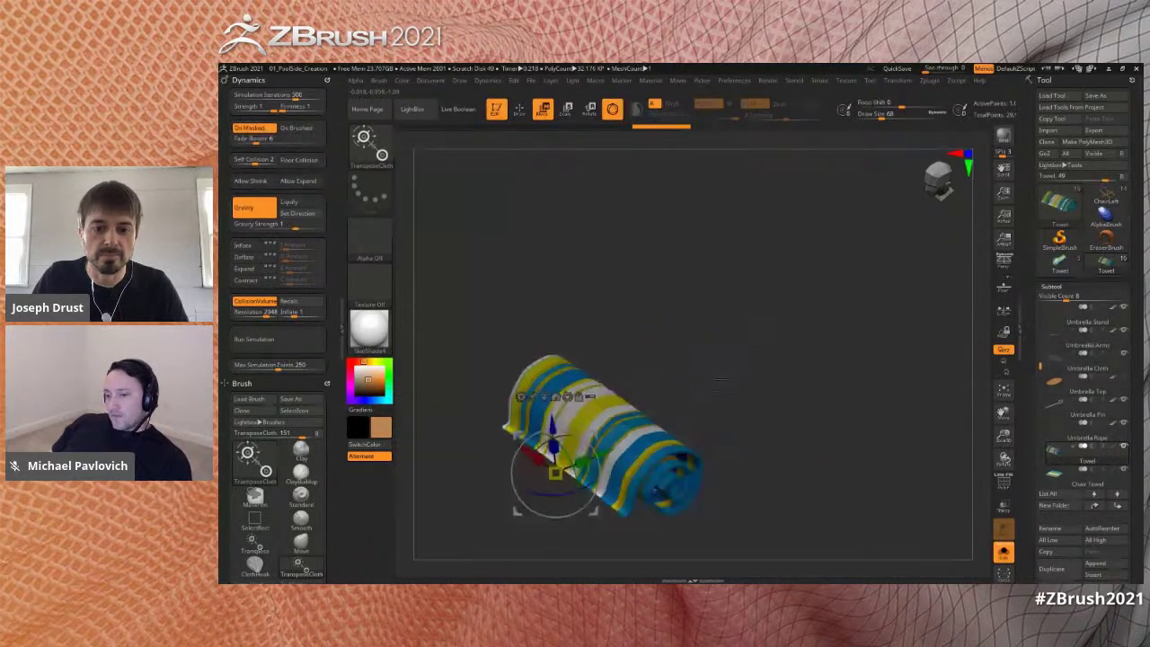
alt+drag(599, 460, 664, 375)
key(ctrl+z)
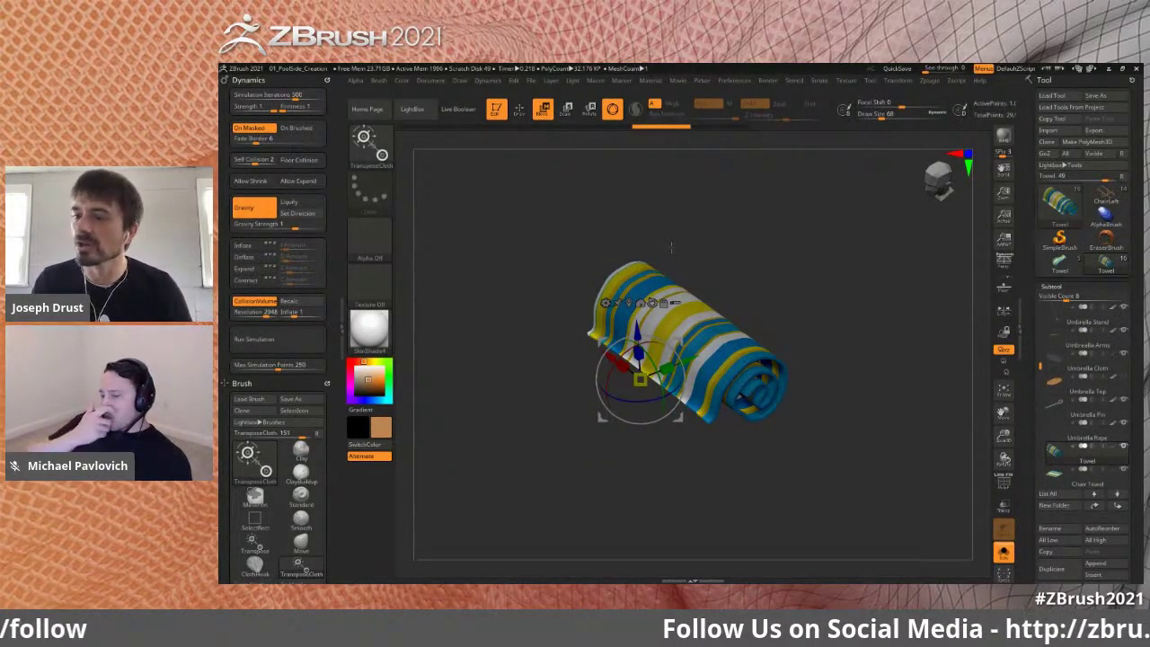
mouse_move(867, 335)
mouse_down()
mouse_move(881, 288)
mouse_move(875, 324)
mouse_up()
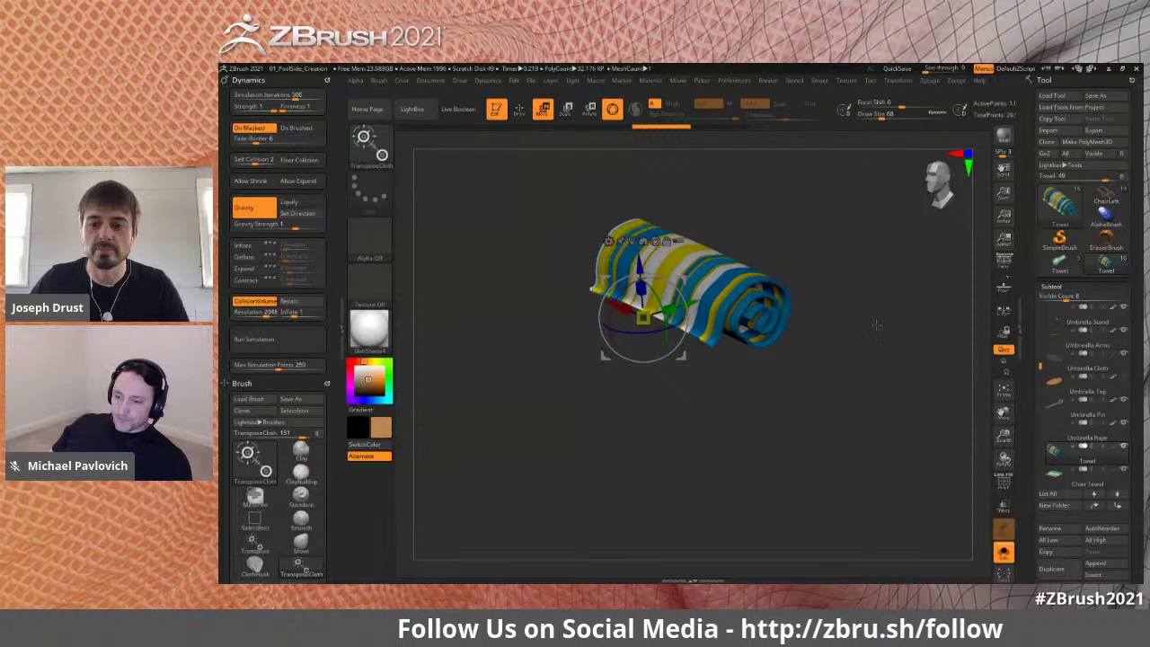
- Turn off Solo to show the whole poolside scene and return to Draw mode, framing the chairs and umbrella
click(998, 550)
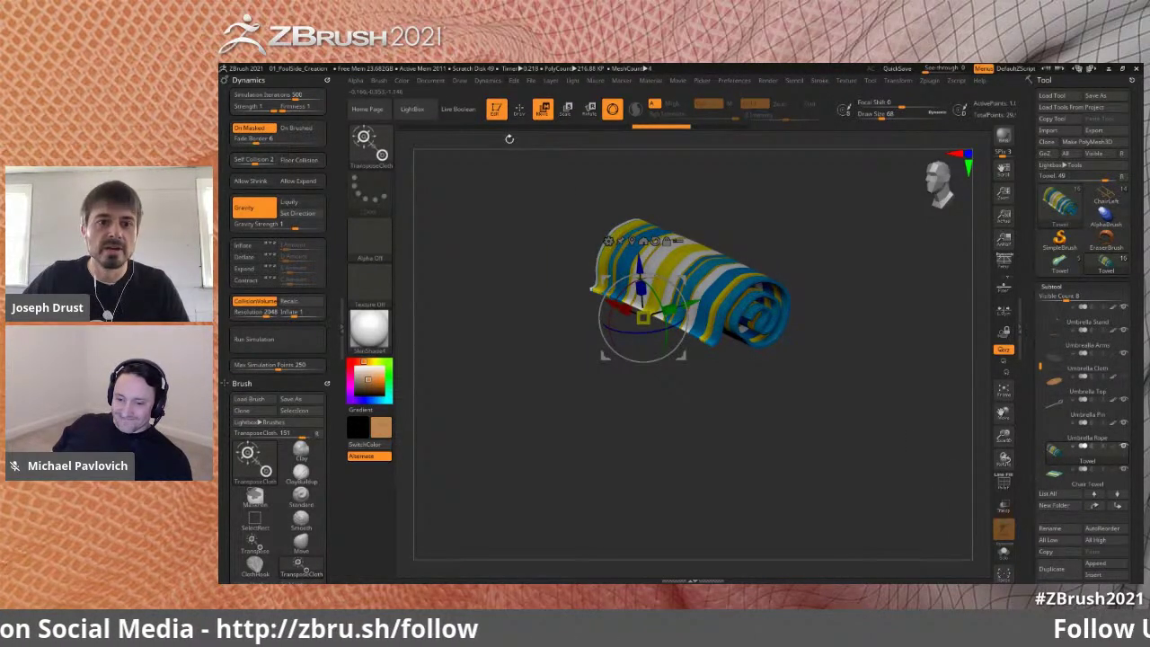
click(519, 109)
mouse_move(862, 395)
alt+mouse_down()
mouse_move(862, 318)
mouse_move(701, 450)
alt+mouse_up()
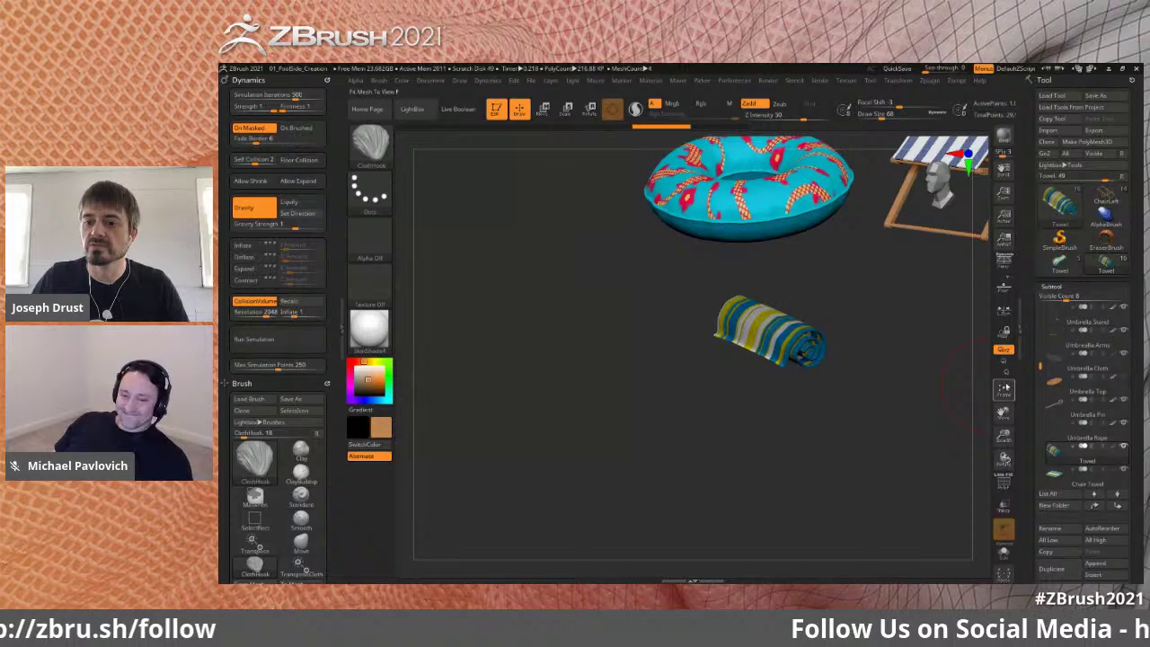
click(1003, 388)
drag(918, 457, 714, 450)
drag(871, 295, 837, 487)
mouse_move(918, 418)
mouse_down()
mouse_move(937, 425)
mouse_move(907, 443)
mouse_move(901, 413)
mouse_move(906, 434)
mouse_move(916, 428)
mouse_up()
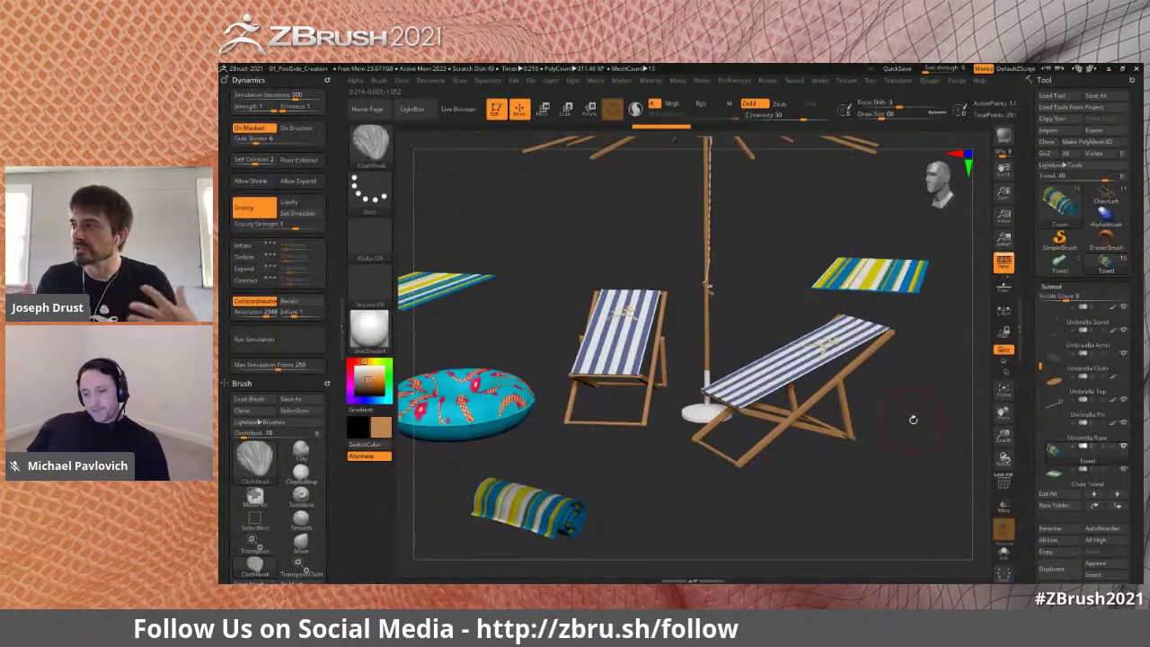
drag(896, 359, 905, 383)
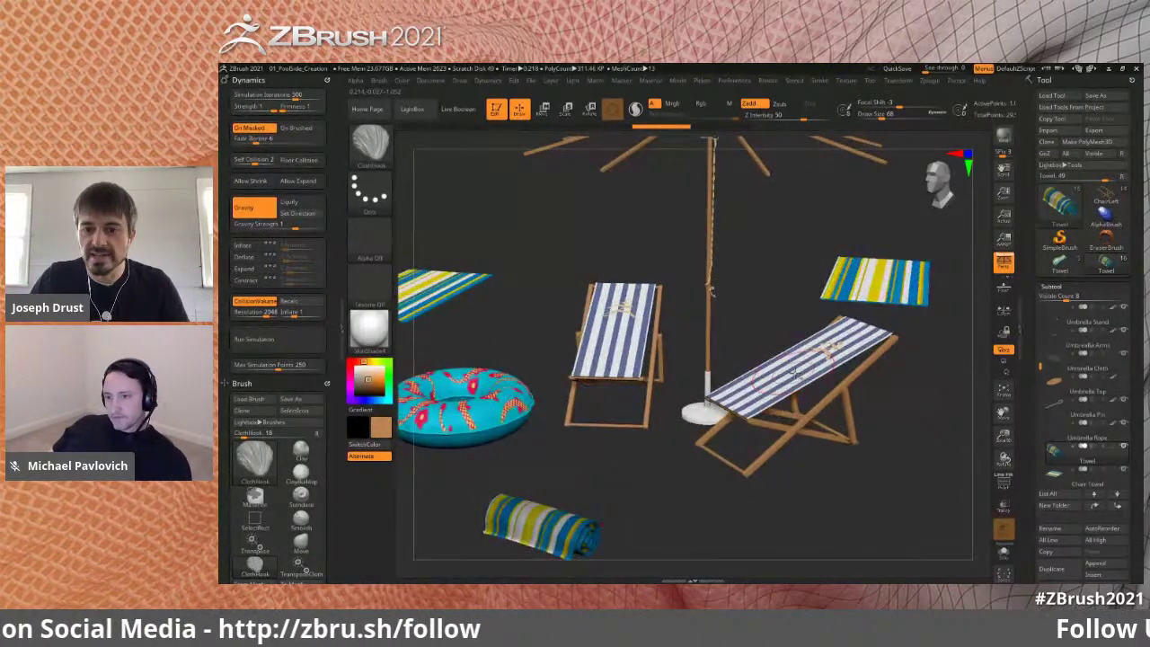
- Simulate a sag in the chair cloth beside the umbrella base with CollisionVolume and On Masked off, gravity strength 5 and firmness 4
alt+click(835, 355)
drag(896, 397, 946, 425)
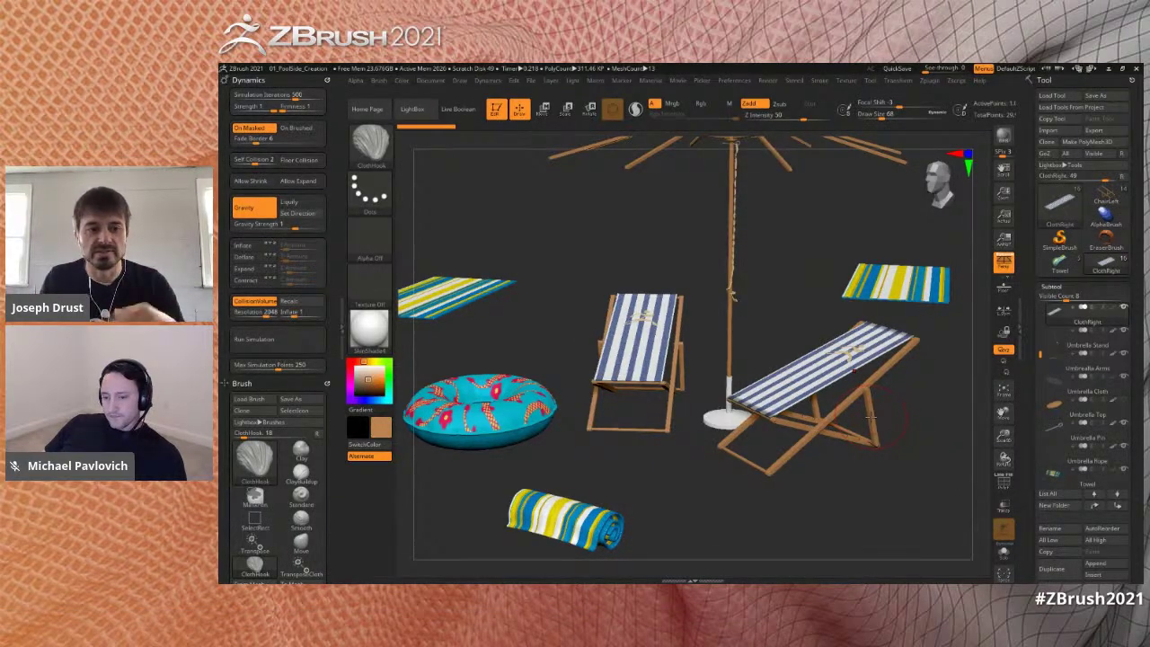
click(258, 304)
alt+drag(524, 223, 544, 225)
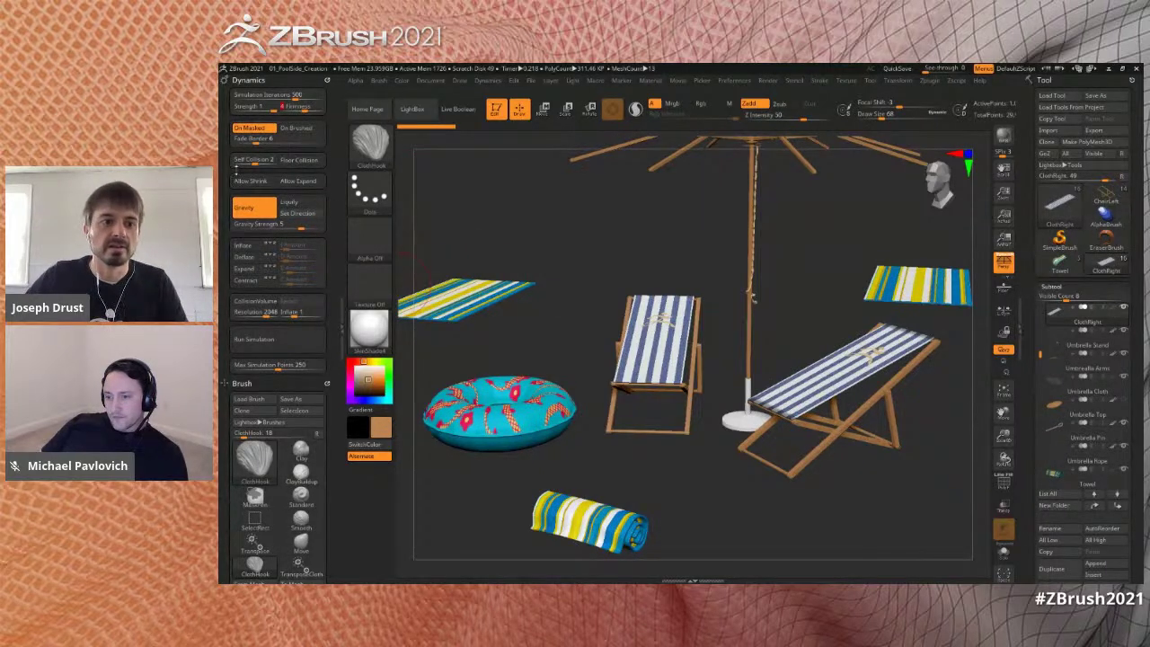
click(289, 341)
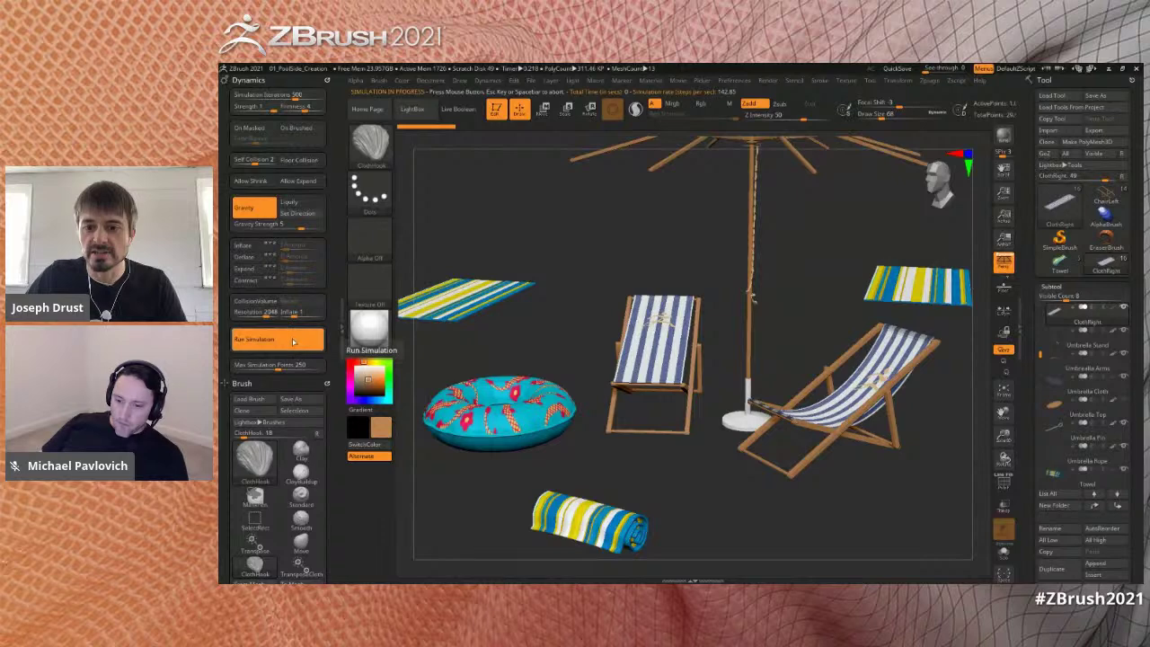
click(294, 341)
- Try pulling and shaping the sagging chair cloth with the ClothHook brush, undoing the deformation
drag(861, 470, 930, 462)
drag(831, 377, 806, 406)
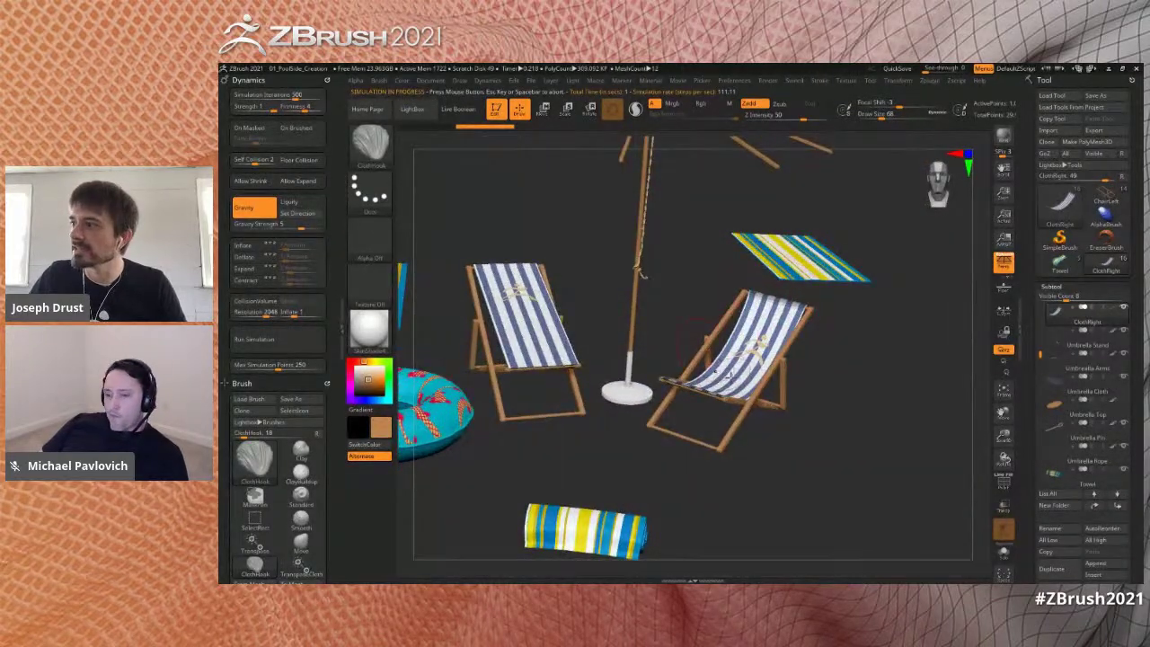
drag(839, 354, 868, 356)
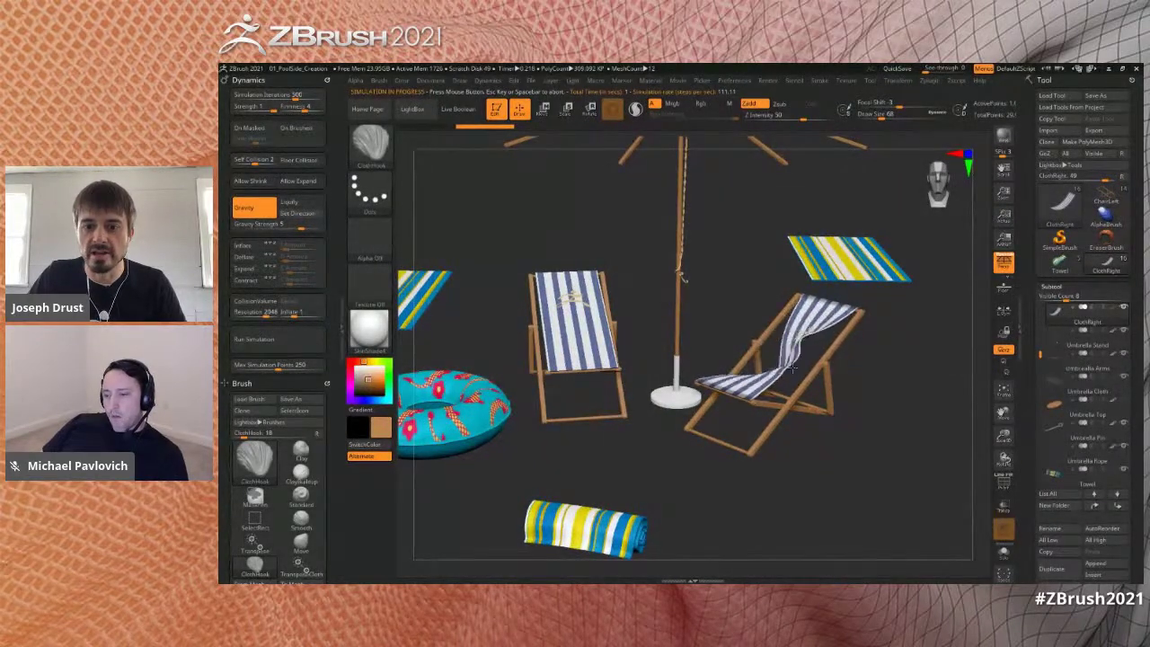
drag(781, 367, 790, 395)
key(ctrl+z)
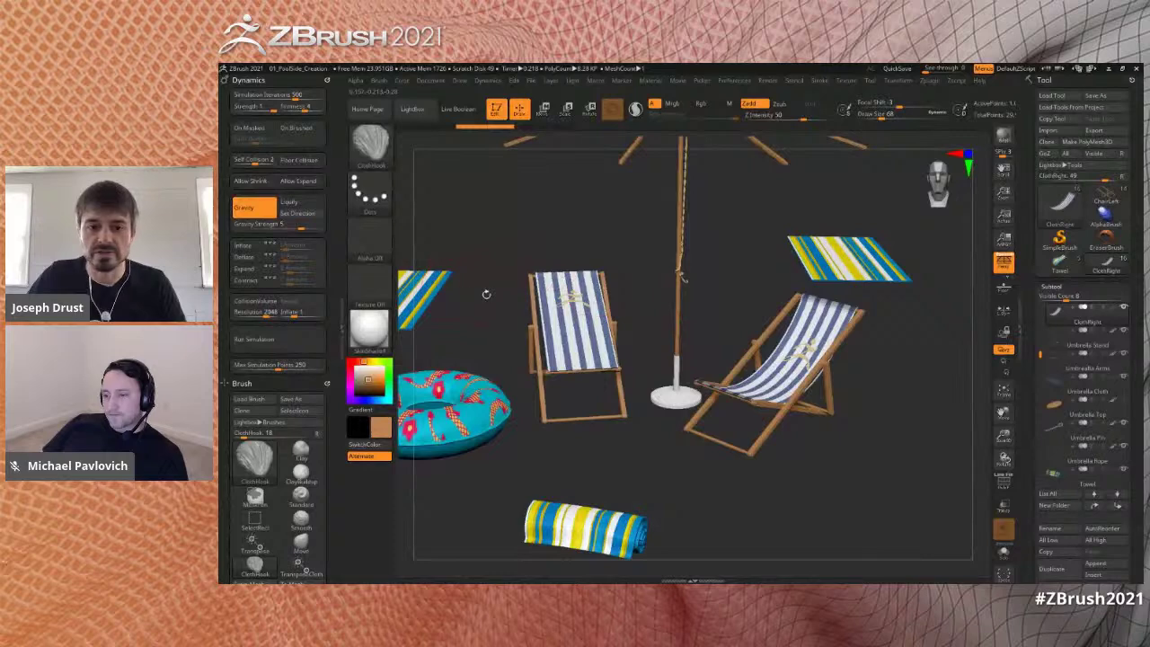
- Run the gravity simulation on the other deck chair's striped cloth to make it sag
click(278, 338)
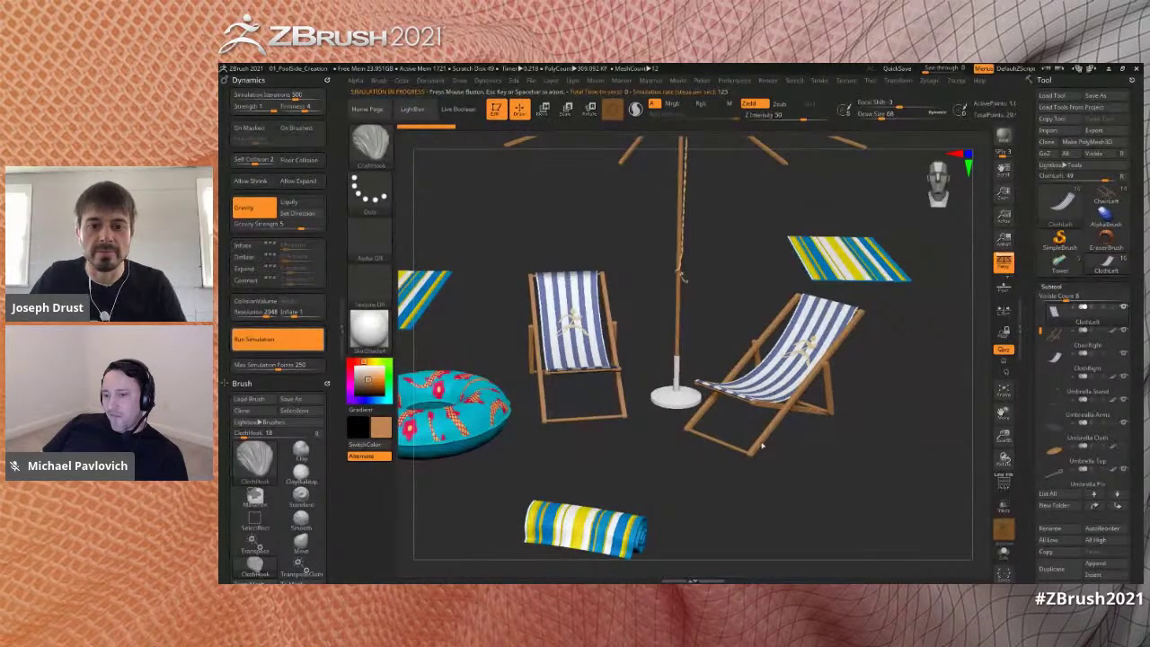
drag(712, 316, 732, 285)
alt+drag(857, 418, 772, 431)
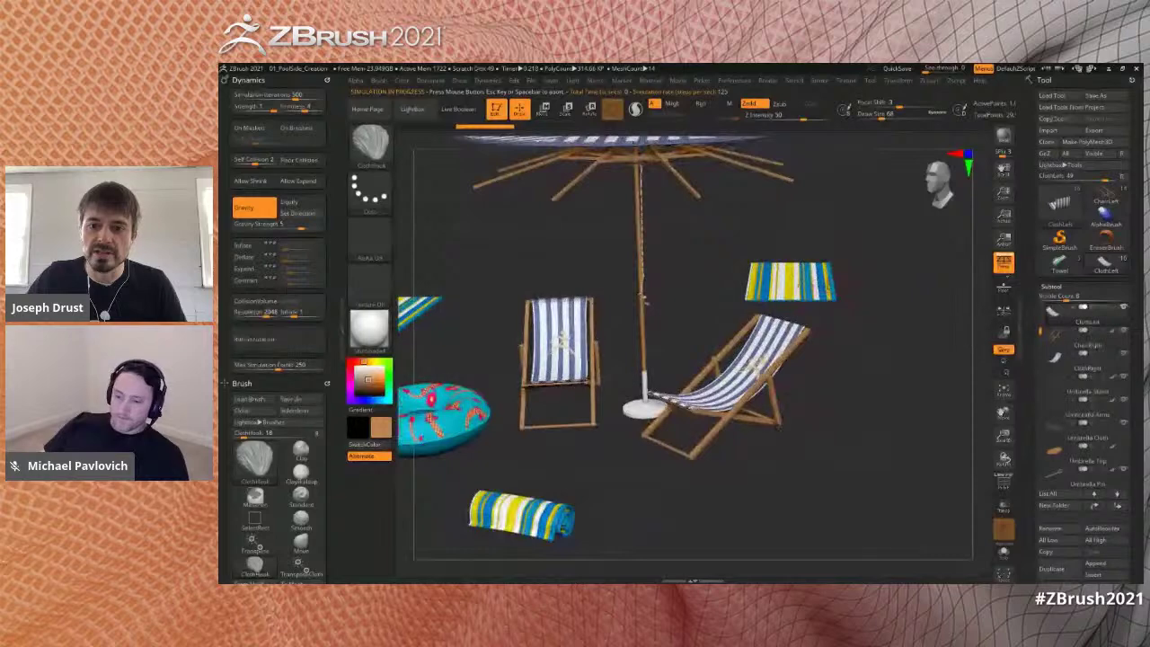
- Drape the flat towel over the deck chair's backrest by simulating it with CollisionVolume on and firmness 2
alt+click(794, 282)
drag(896, 295, 908, 338)
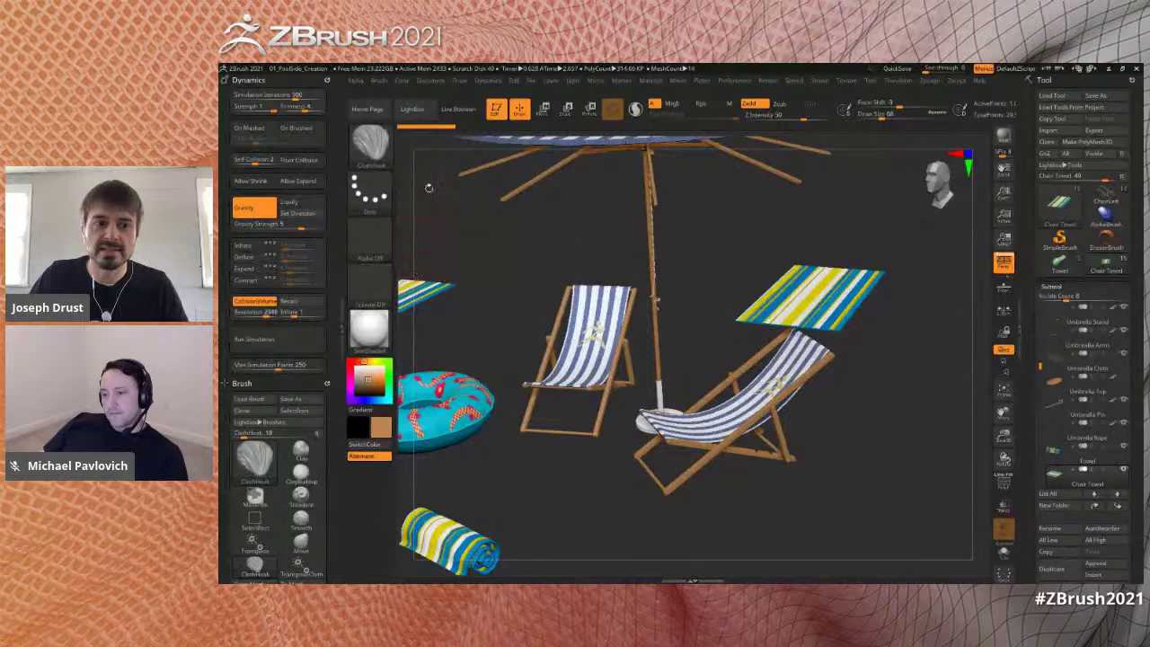
drag(897, 326, 905, 331)
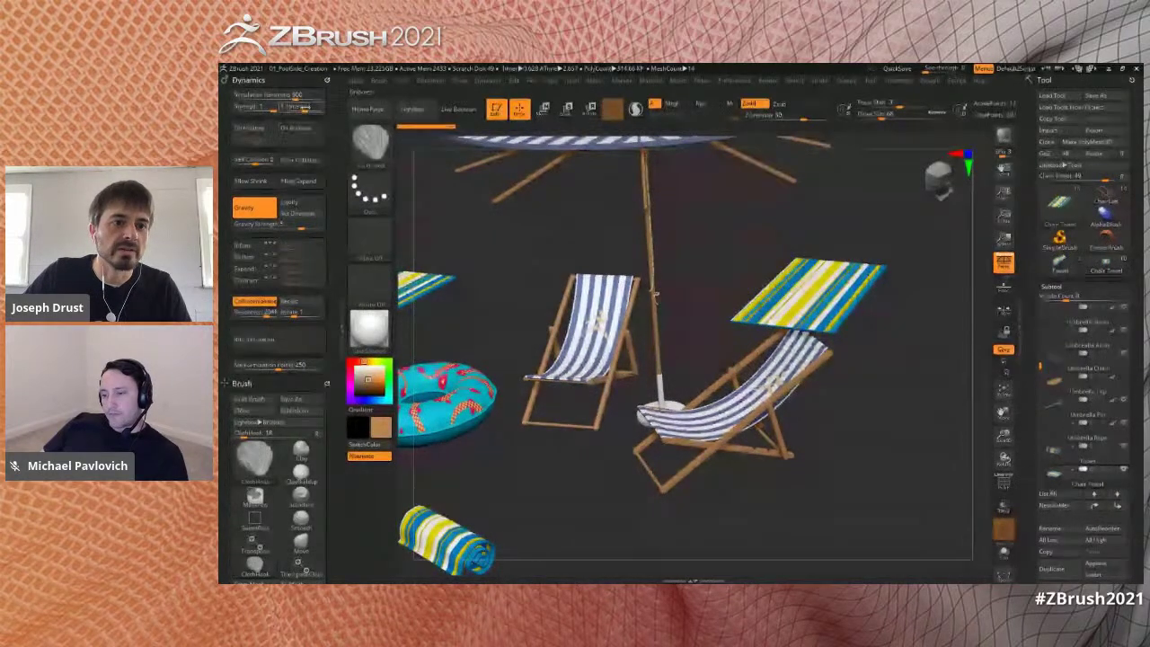
click(295, 337)
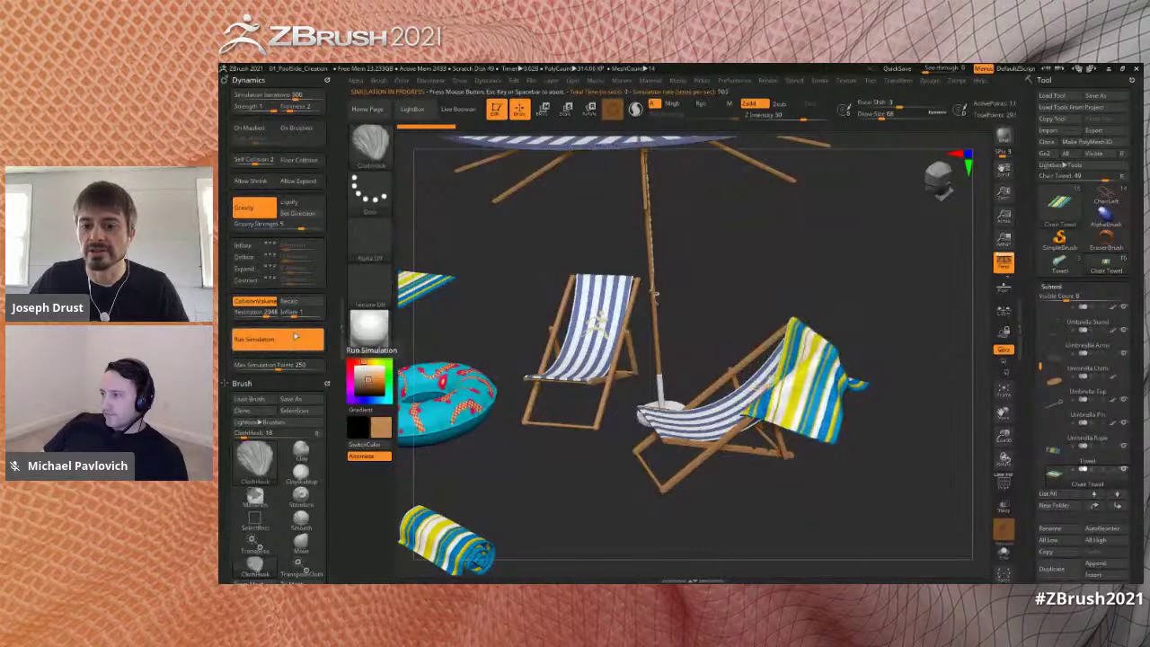
drag(835, 289, 878, 263)
- Lower the floating towel onto the inner tube and arrange its drape with the TransposeCloth gizmo
alt+click(468, 297)
alt+drag(573, 260, 613, 243)
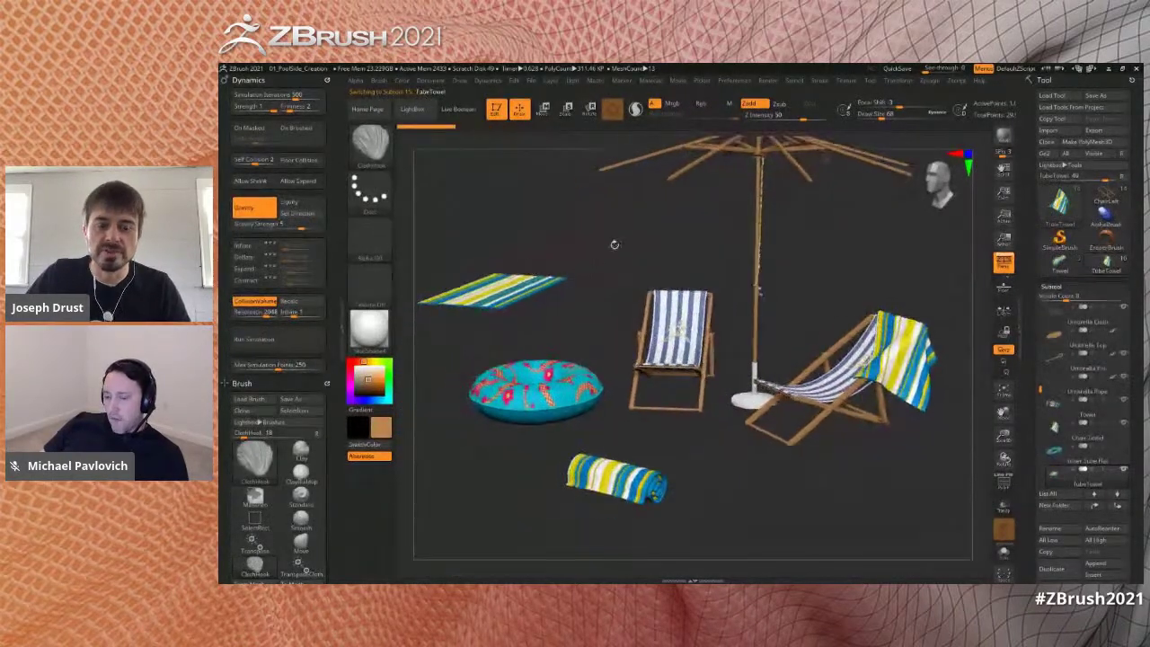
click(369, 145)
click(847, 155)
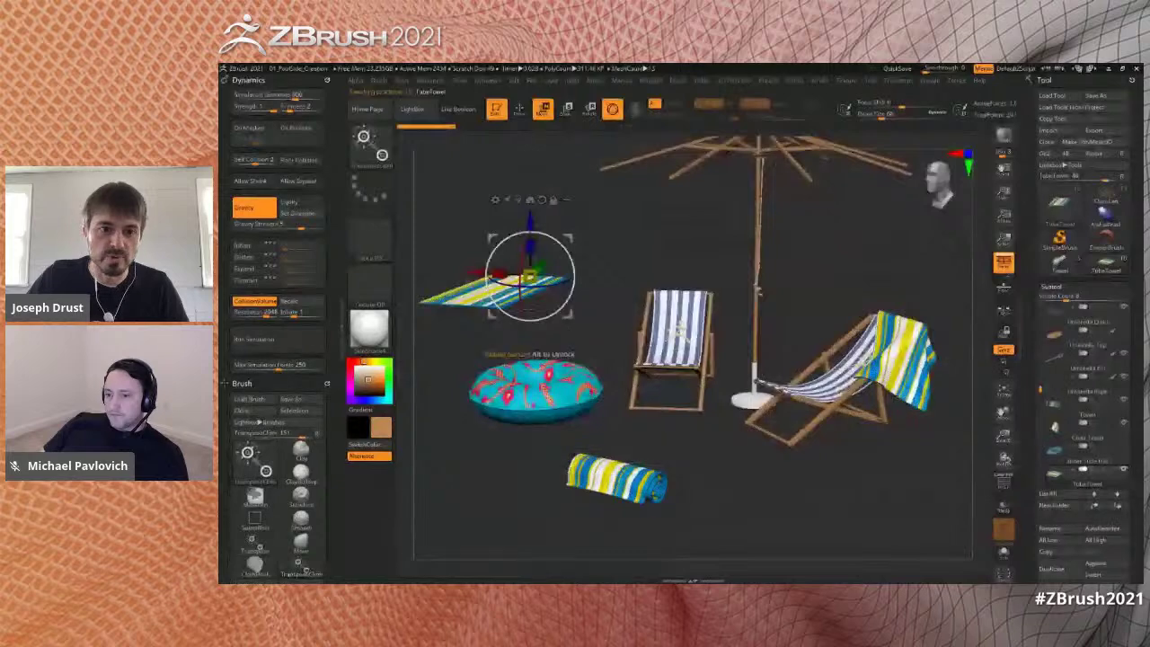
drag(500, 358, 567, 371)
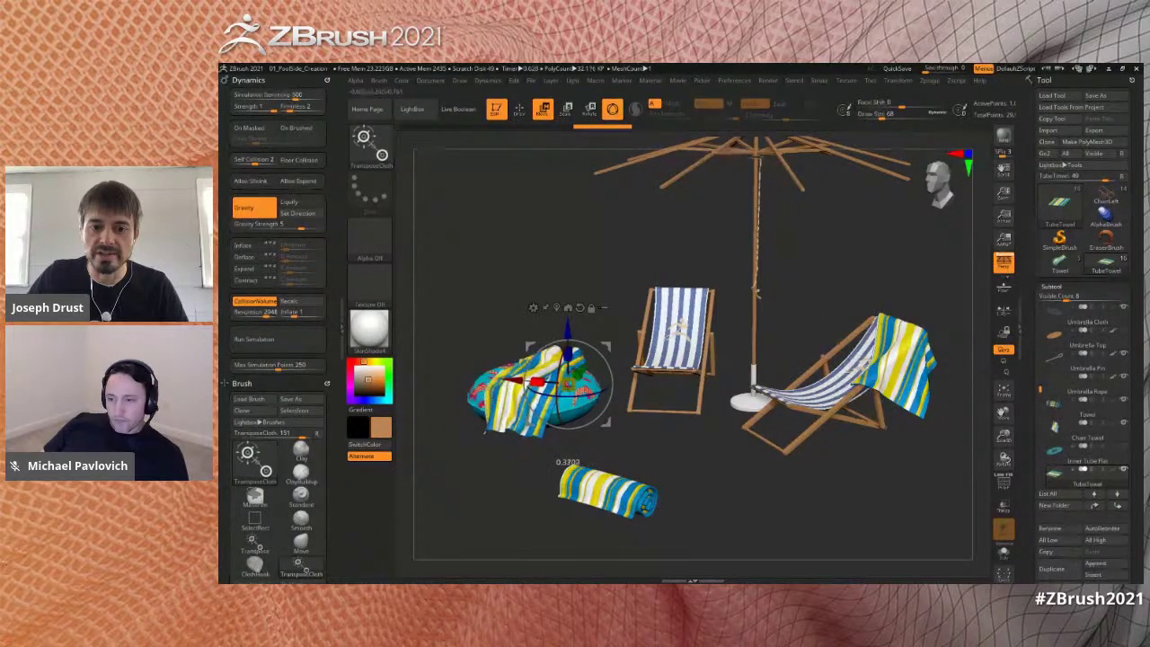
drag(588, 452, 585, 441)
- Select the umbrella cloth and run its simulation with the collision volume's inflate set to 0
drag(768, 211, 873, 294)
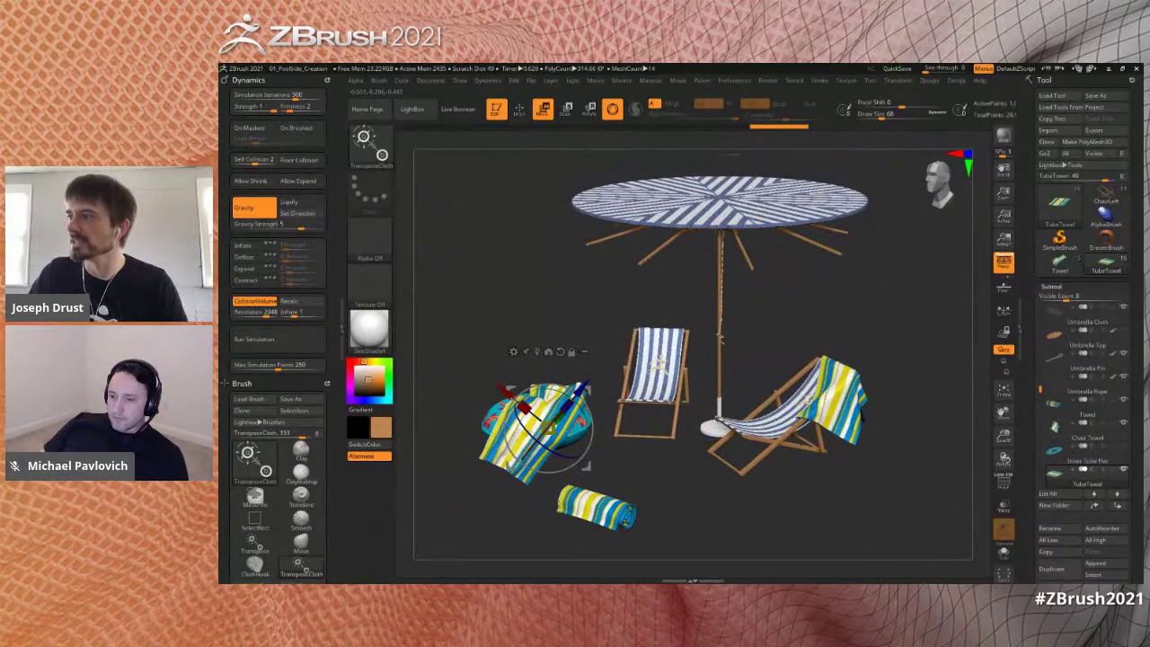
alt+click(763, 218)
drag(867, 336, 895, 310)
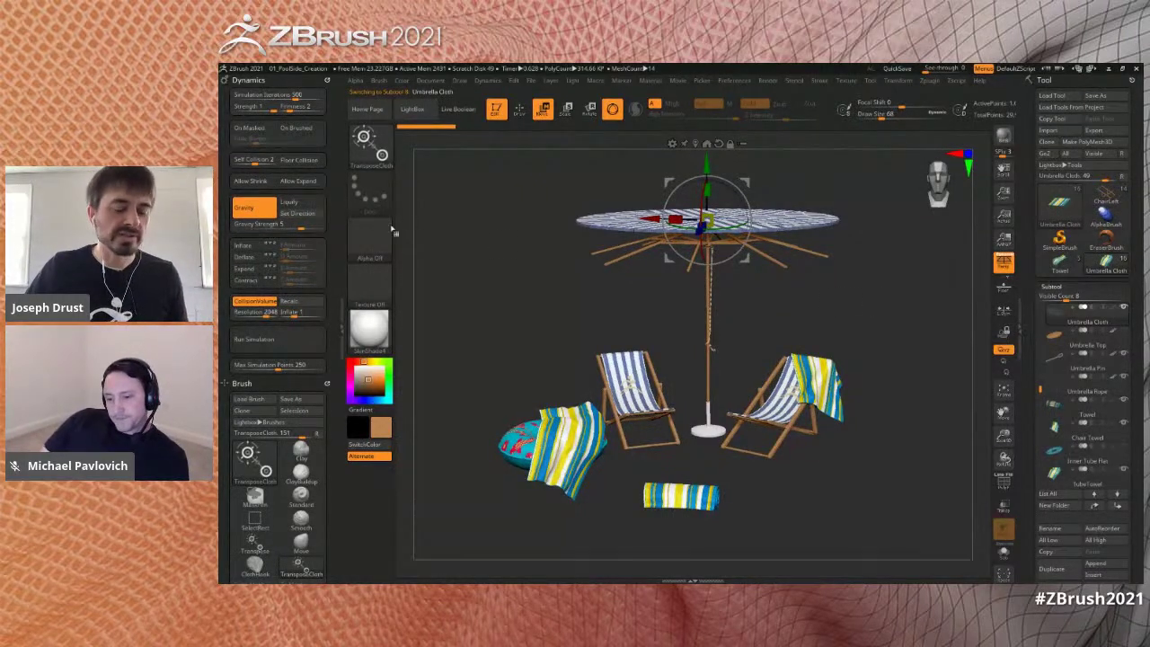
click(294, 313)
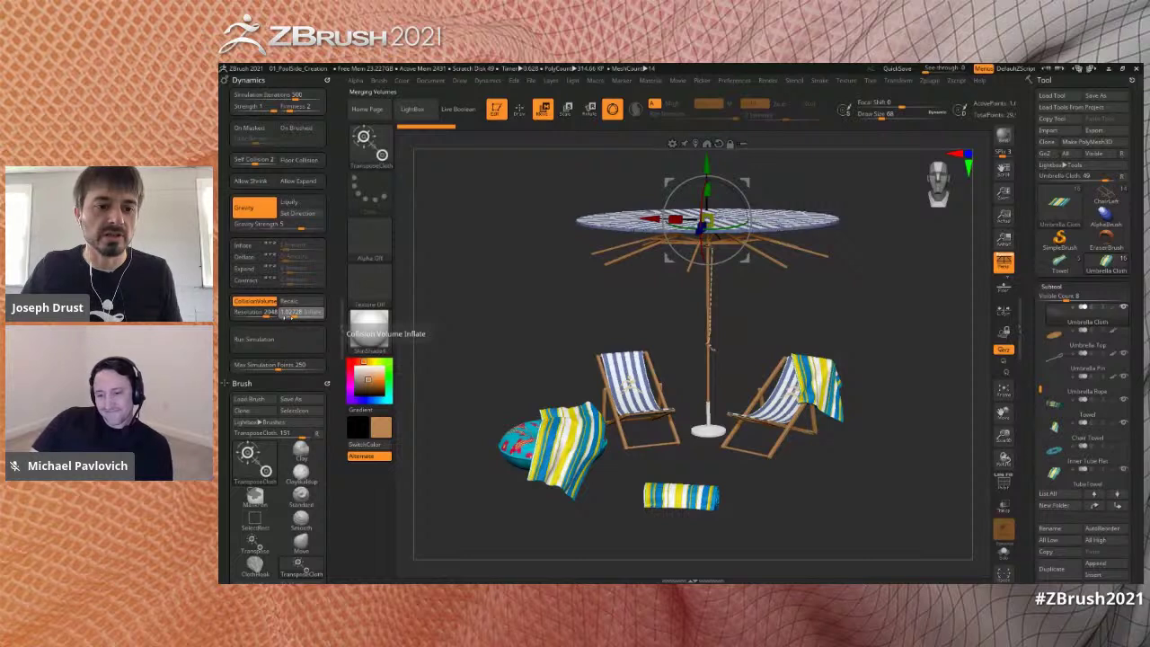
click(292, 316)
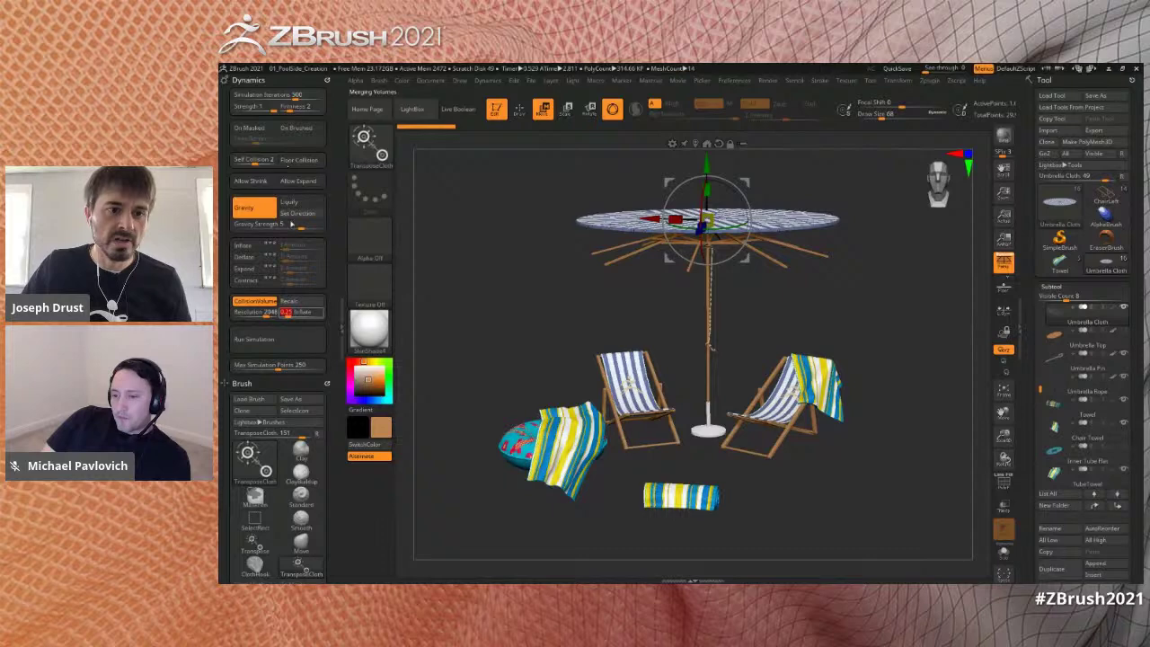
click(289, 341)
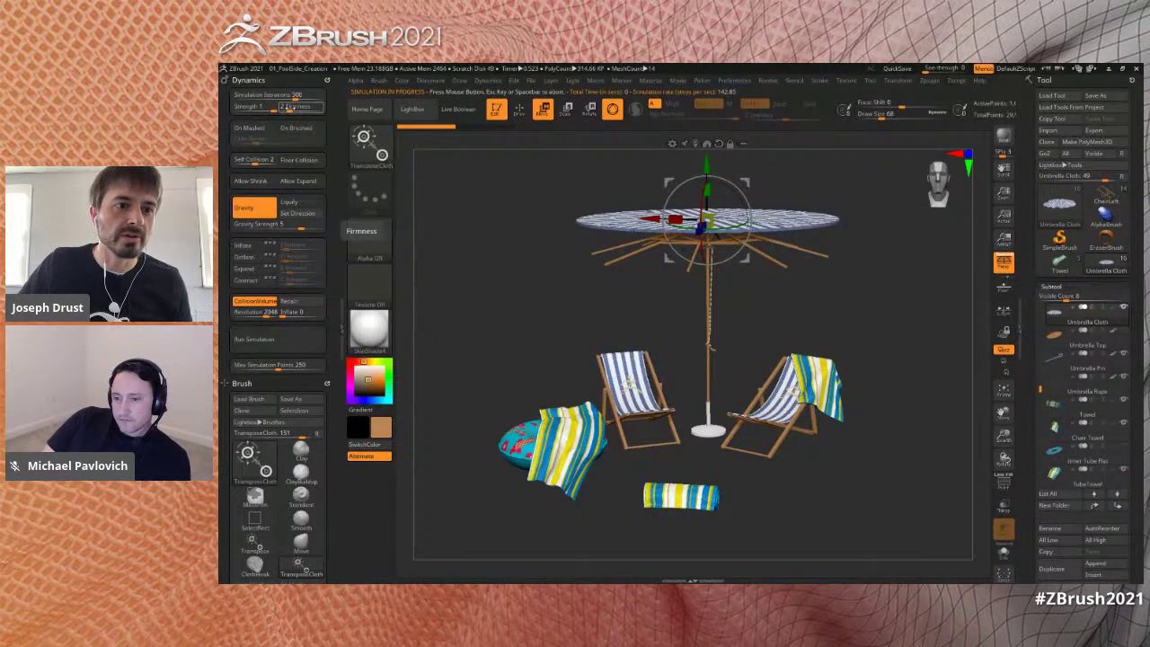
- Simulate the umbrella cloth over its arms with firmness 1, self collision 0 and collision volume inflate 0.25
click(283, 108)
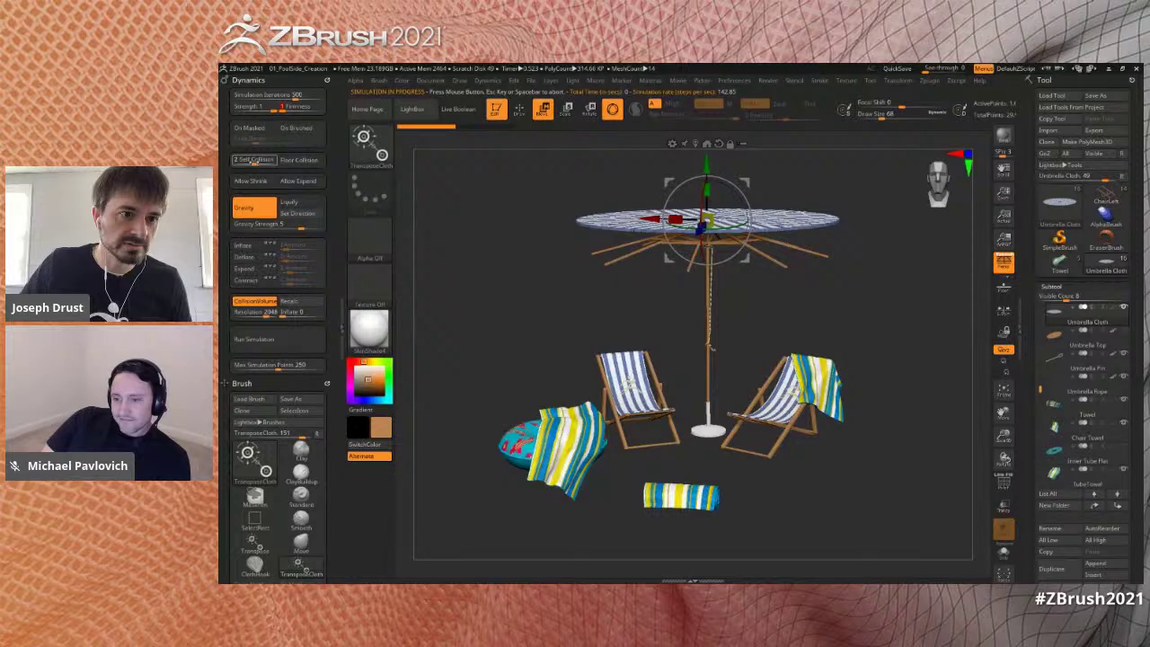
click(238, 159)
click(294, 305)
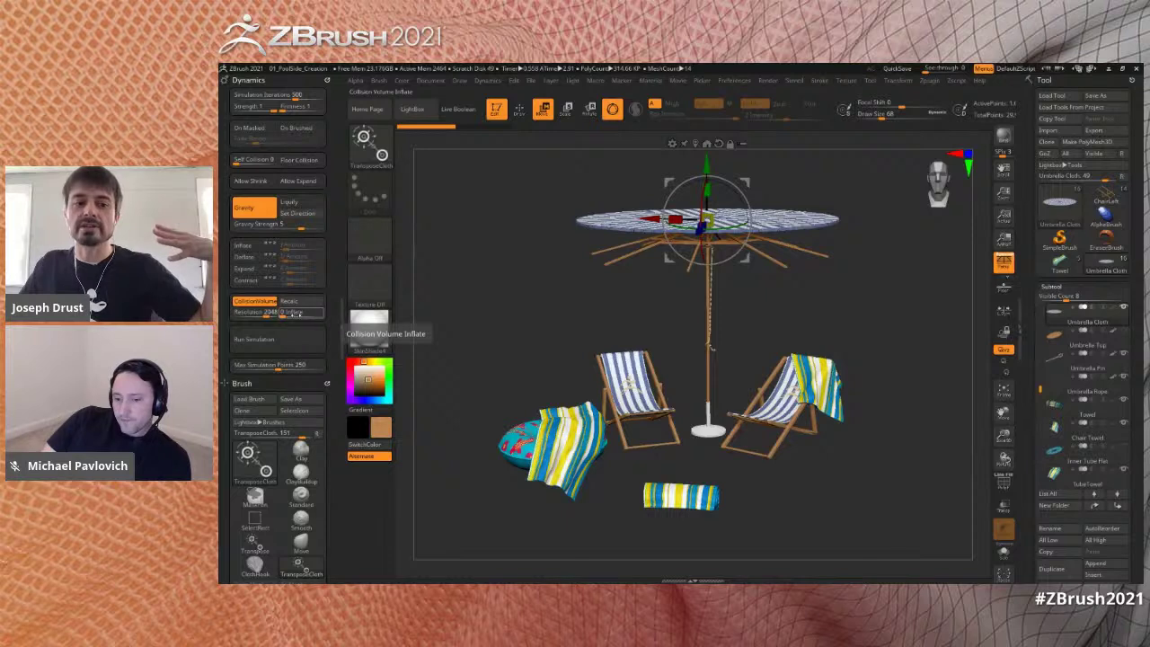
click(294, 313)
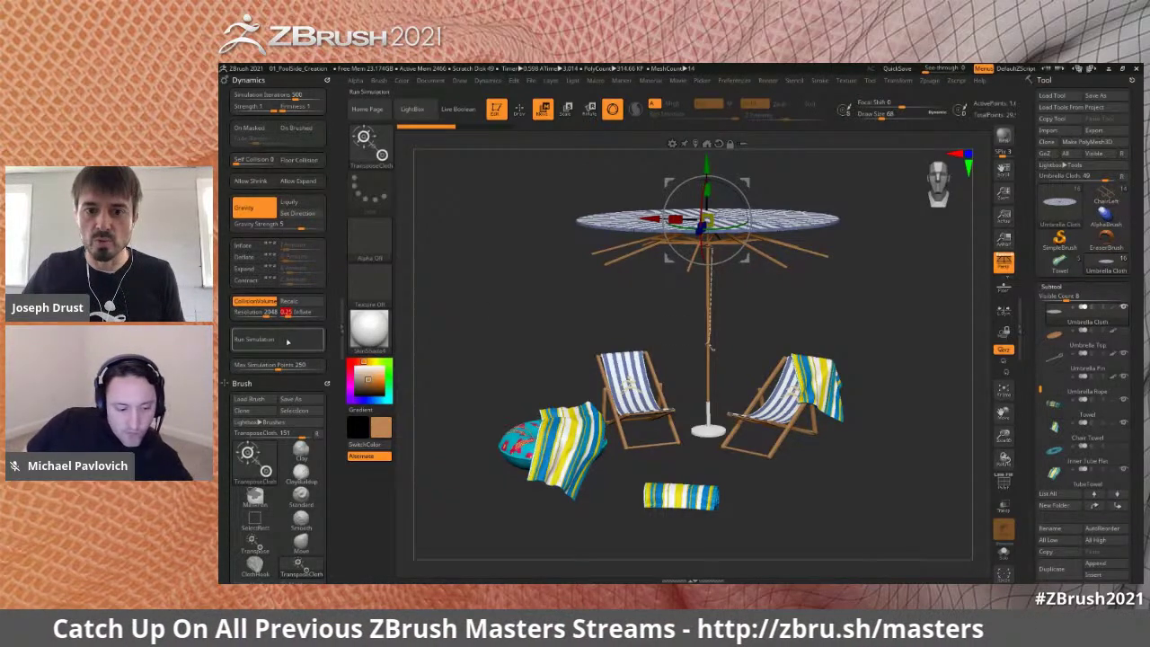
click(305, 334)
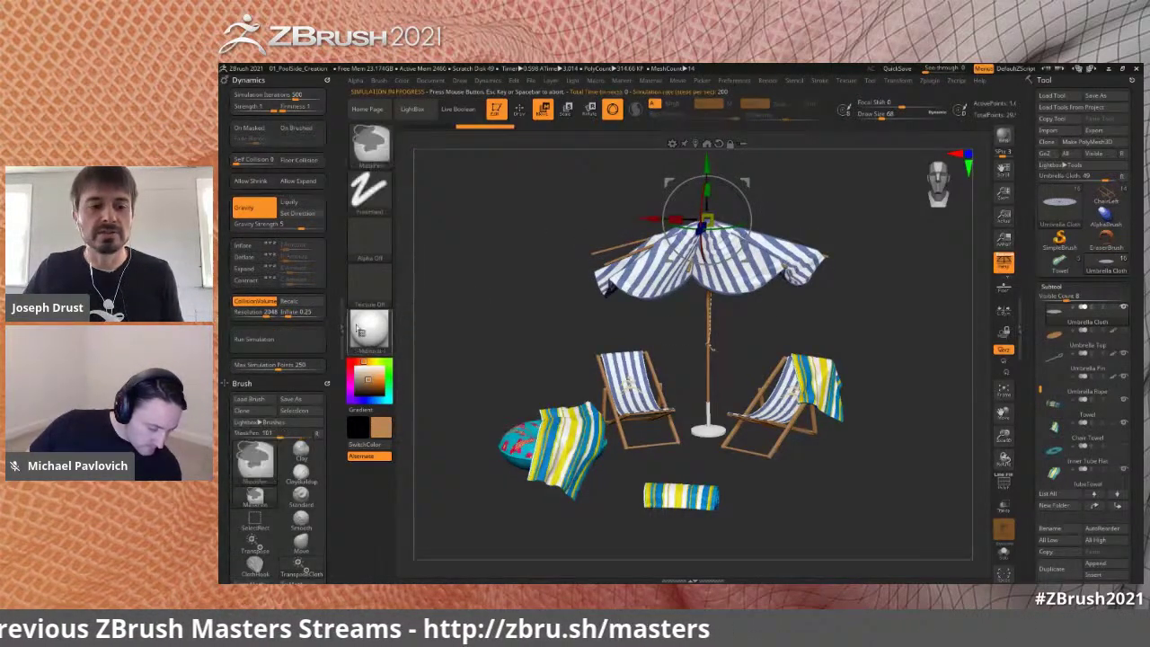
- Undo the umbrella cloth's drape and simulate it over the arms again with gravity strength 2
key(ctrl+z)
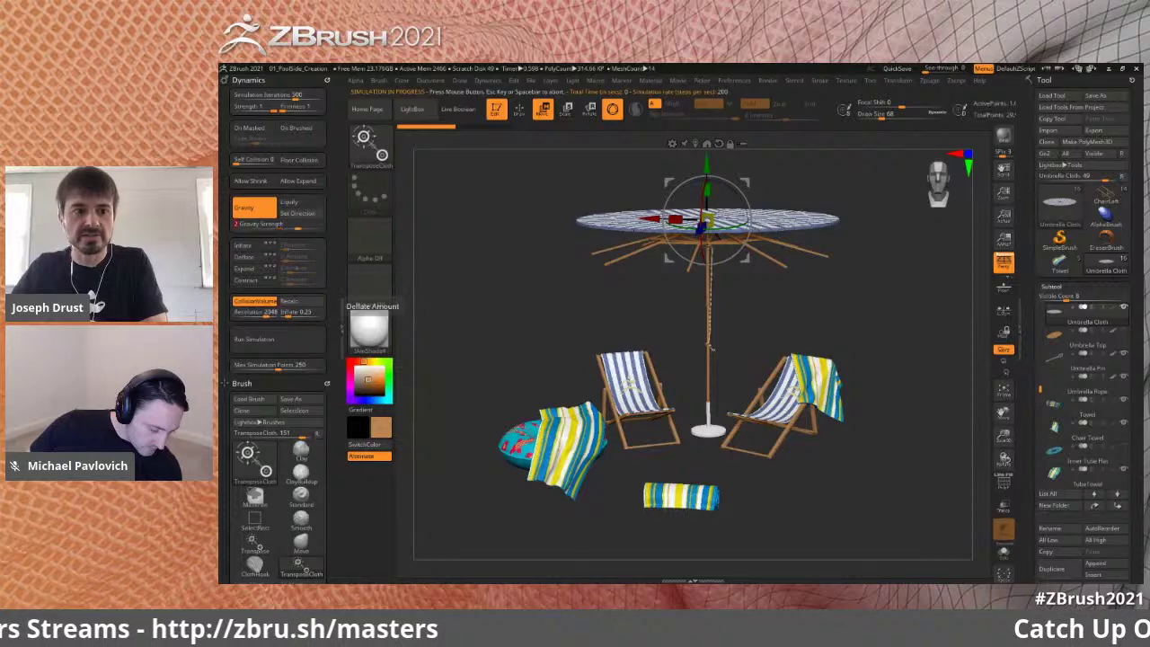
click(289, 338)
click(289, 338)
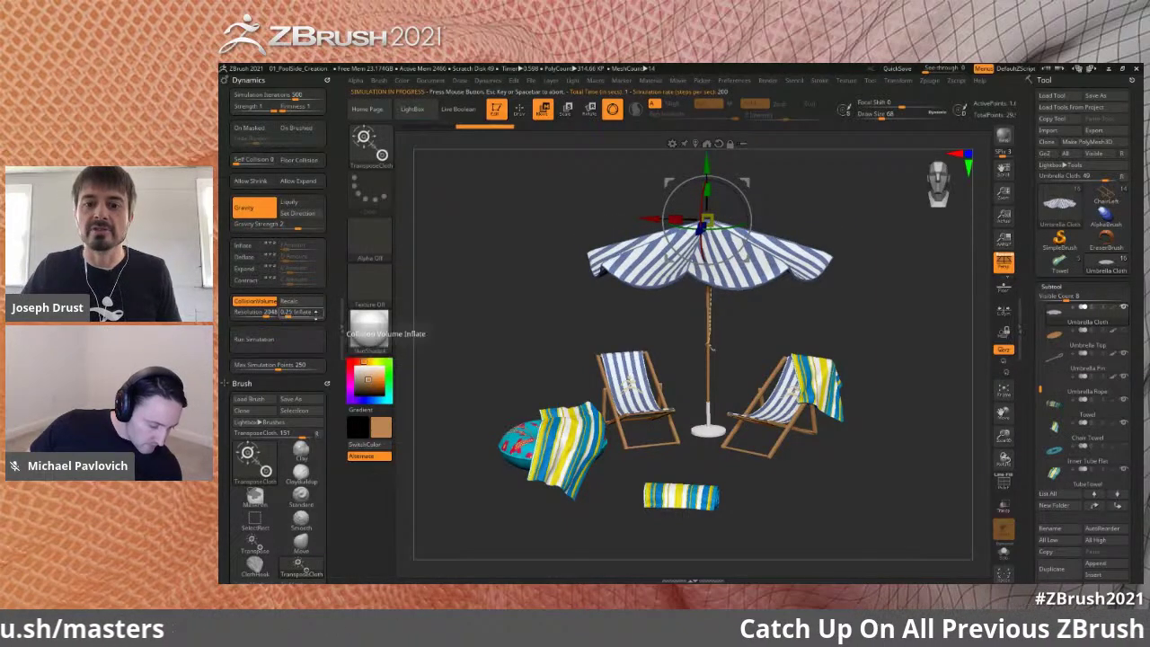
drag(852, 302, 881, 311)
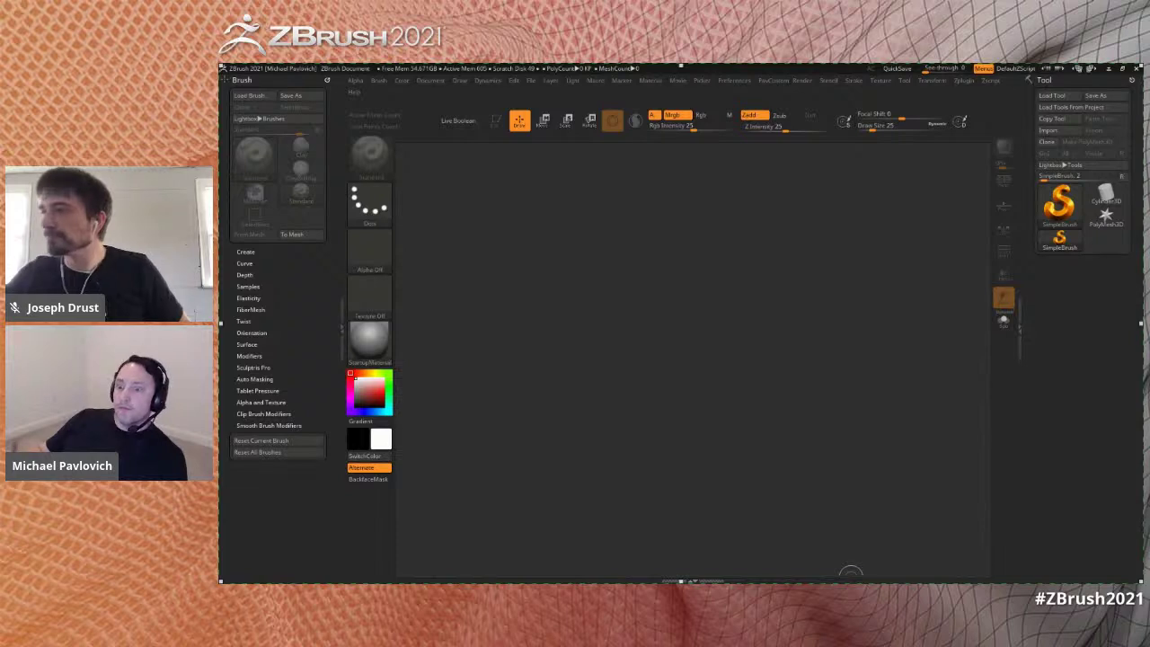
- Set the draw size to 18, load the Dog tool from LightBox, and place it on the canvas in Edit mode
key(s)
click(772, 320)
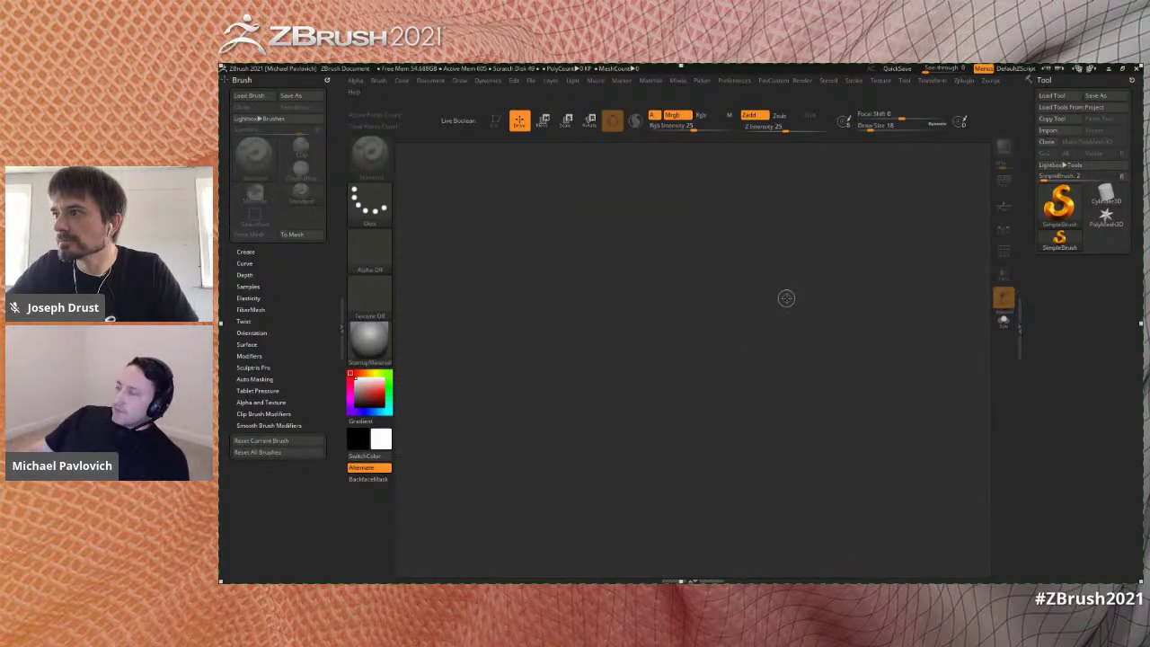
key(comma)
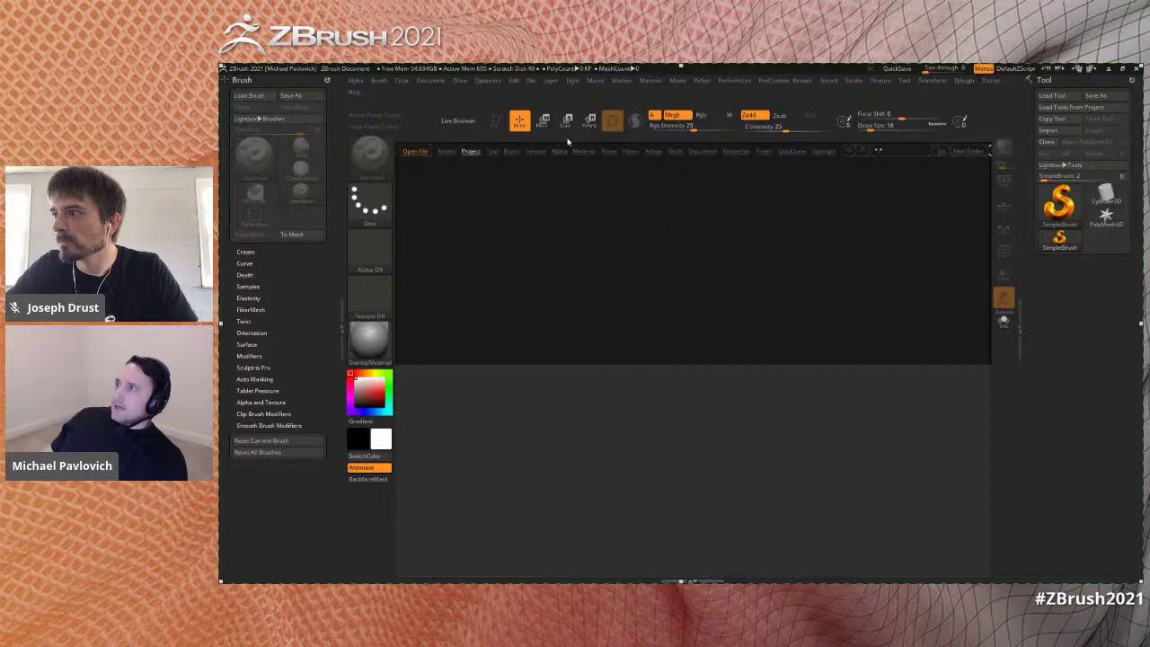
click(492, 151)
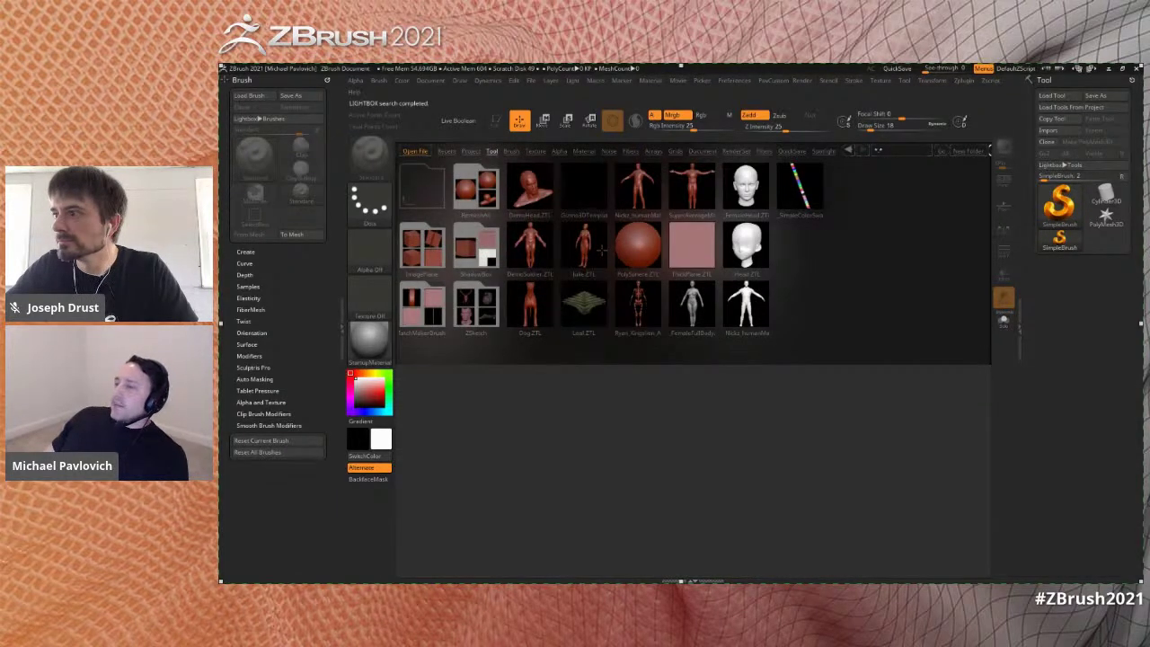
double_click(532, 297)
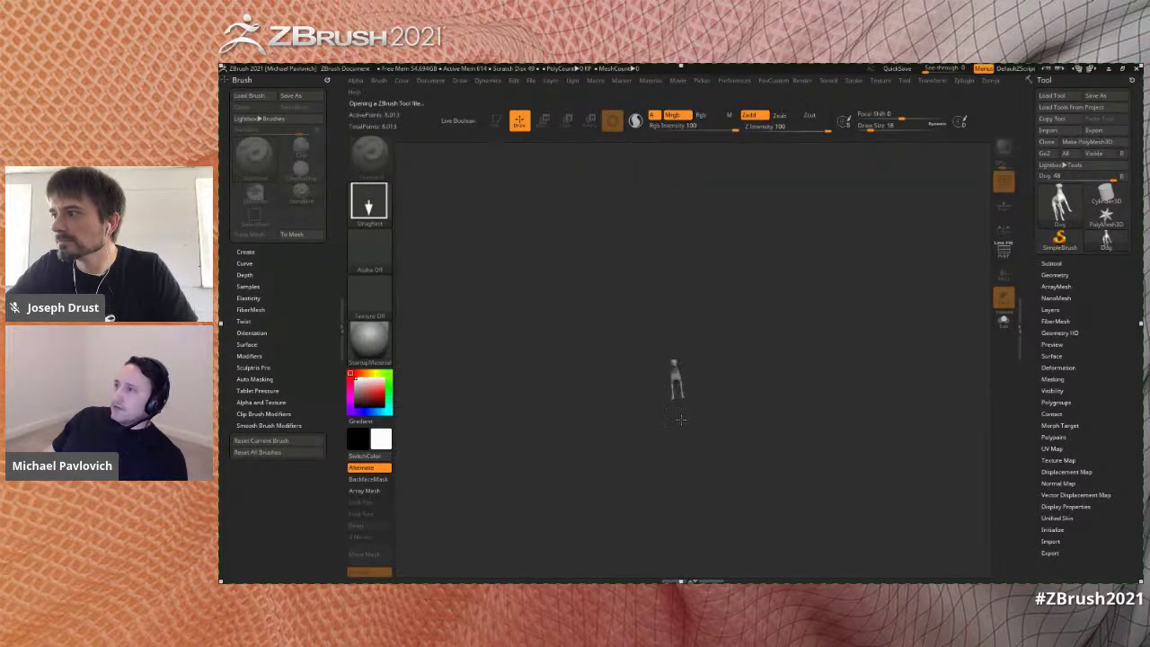
drag(780, 332, 805, 346)
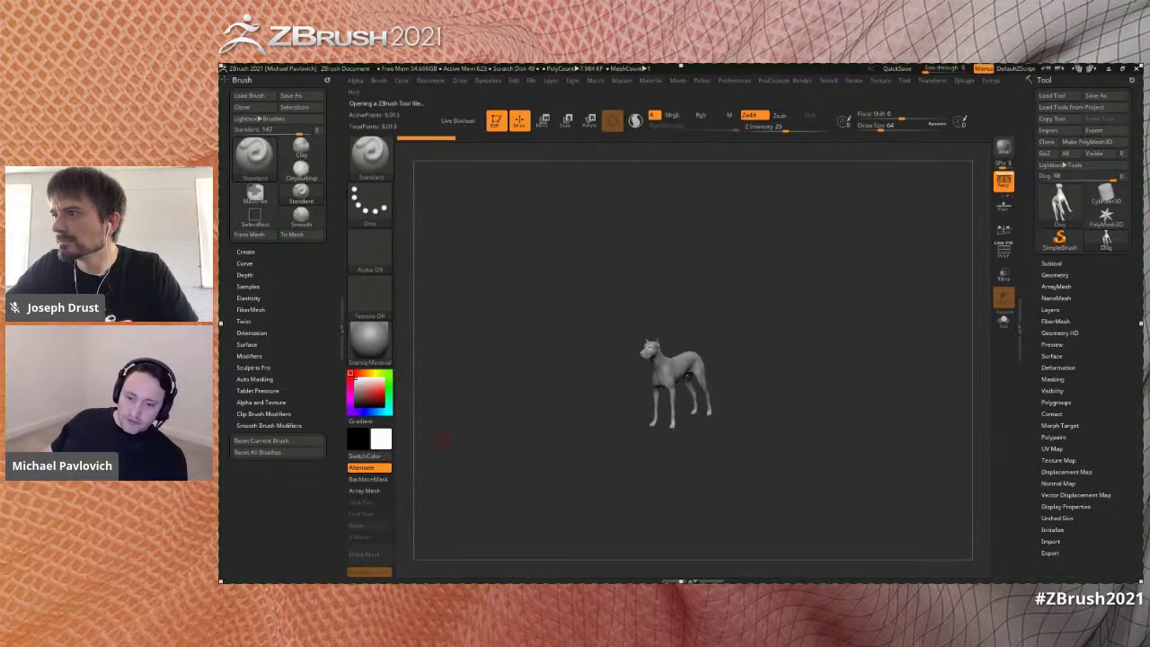
- Display the dog's polyframe and set the draw size to 74
drag(750, 334, 748, 330)
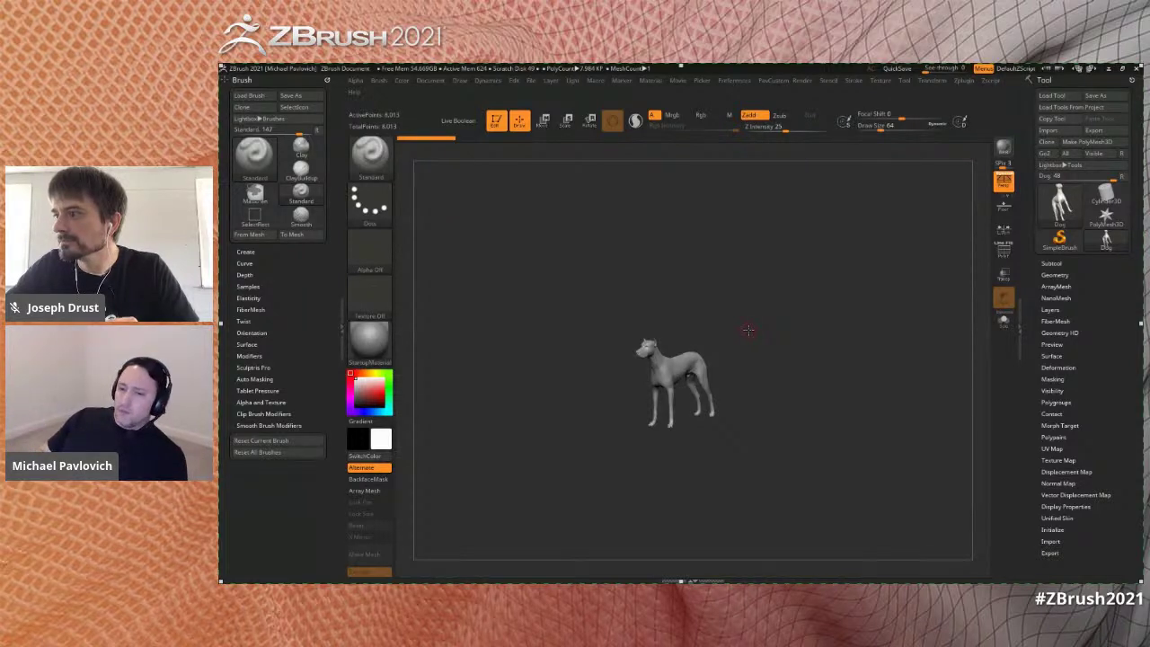
alt+drag(756, 286, 797, 318)
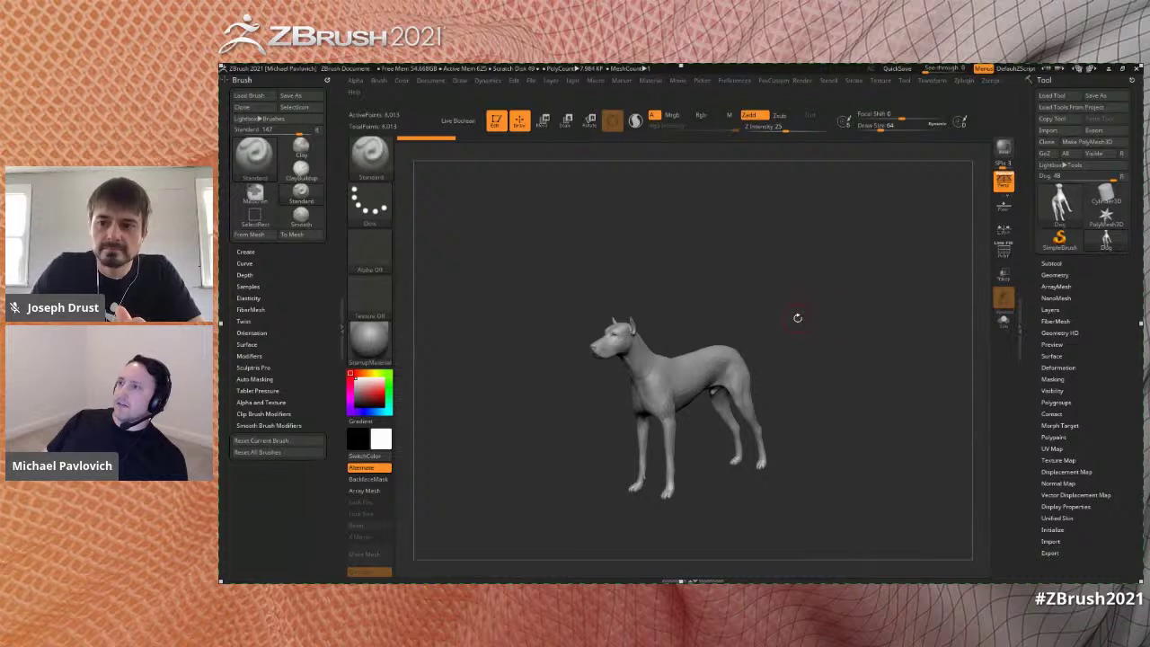
drag(797, 316, 822, 325)
key(shift+f)
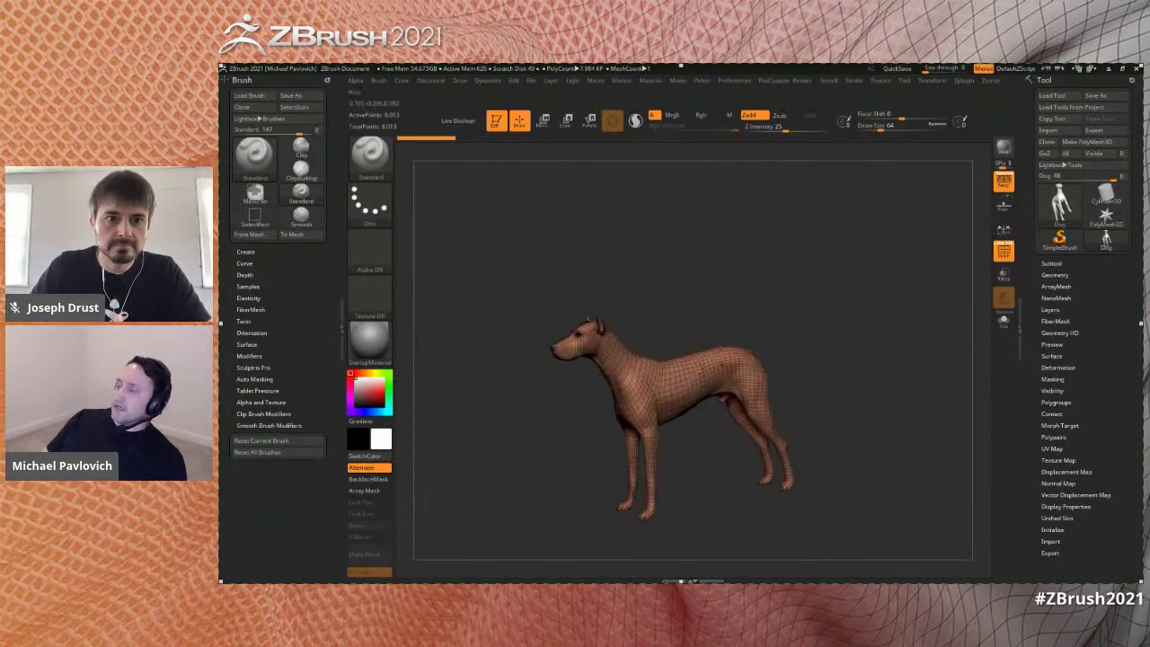
key(s)
drag(725, 371, 729, 371)
drag(769, 340, 786, 336)
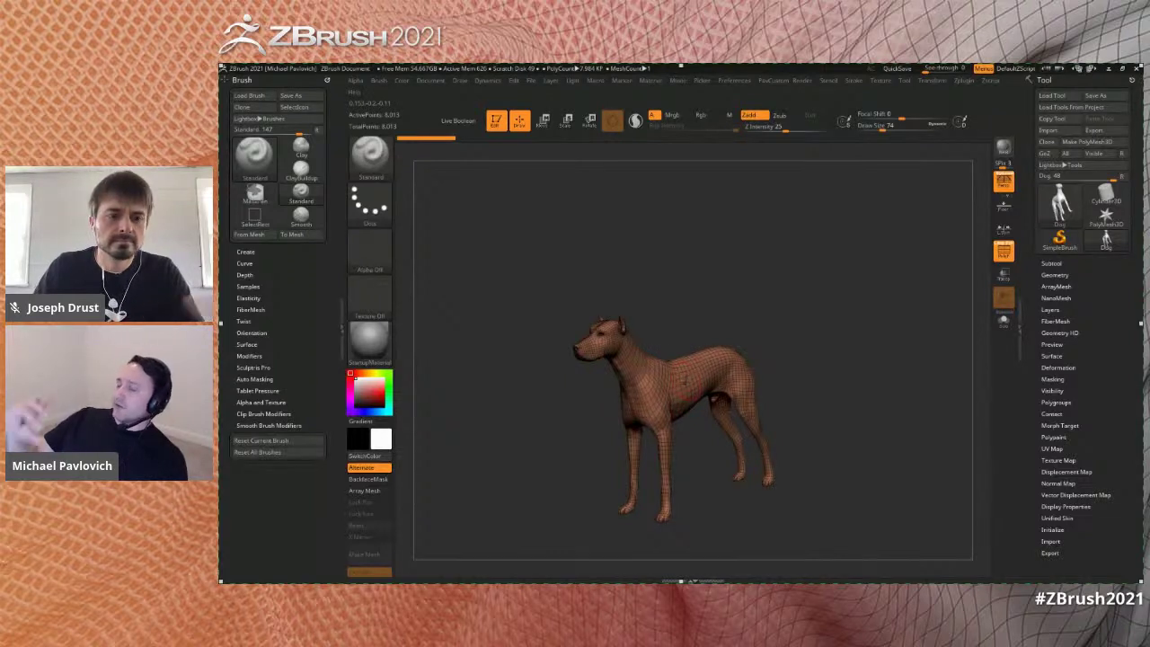
- Dock the Dynamics palette beside the canvas and simulate the dog with gravity strength about 0.25 and its polyframe hidden
click(488, 79)
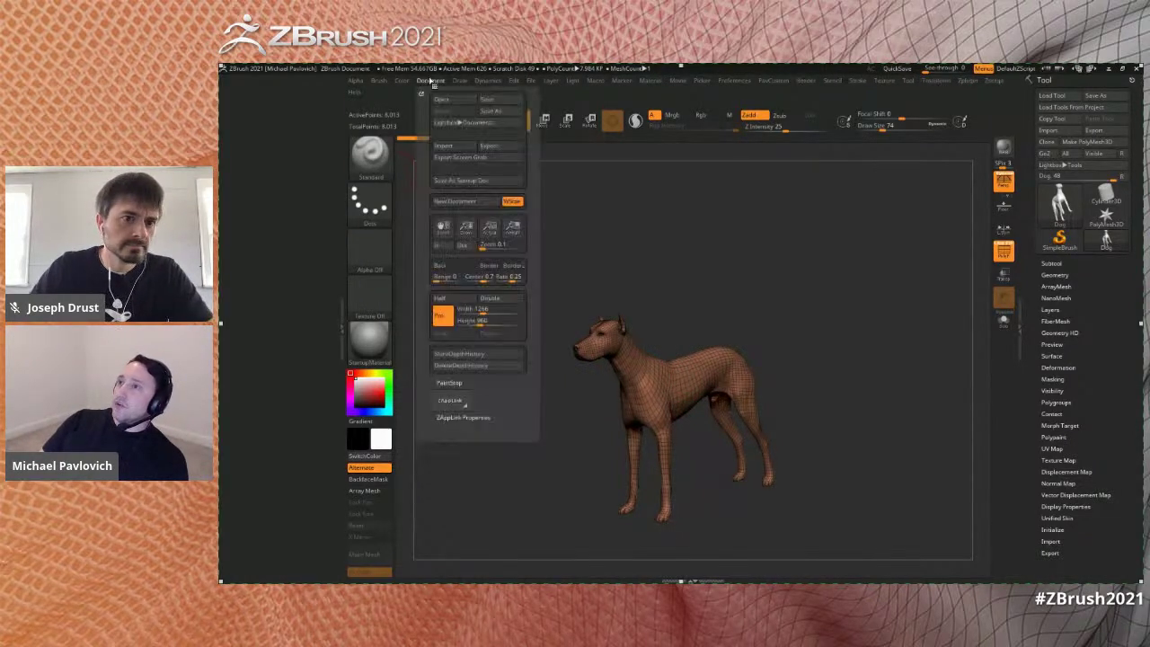
drag(398, 112, 260, 99)
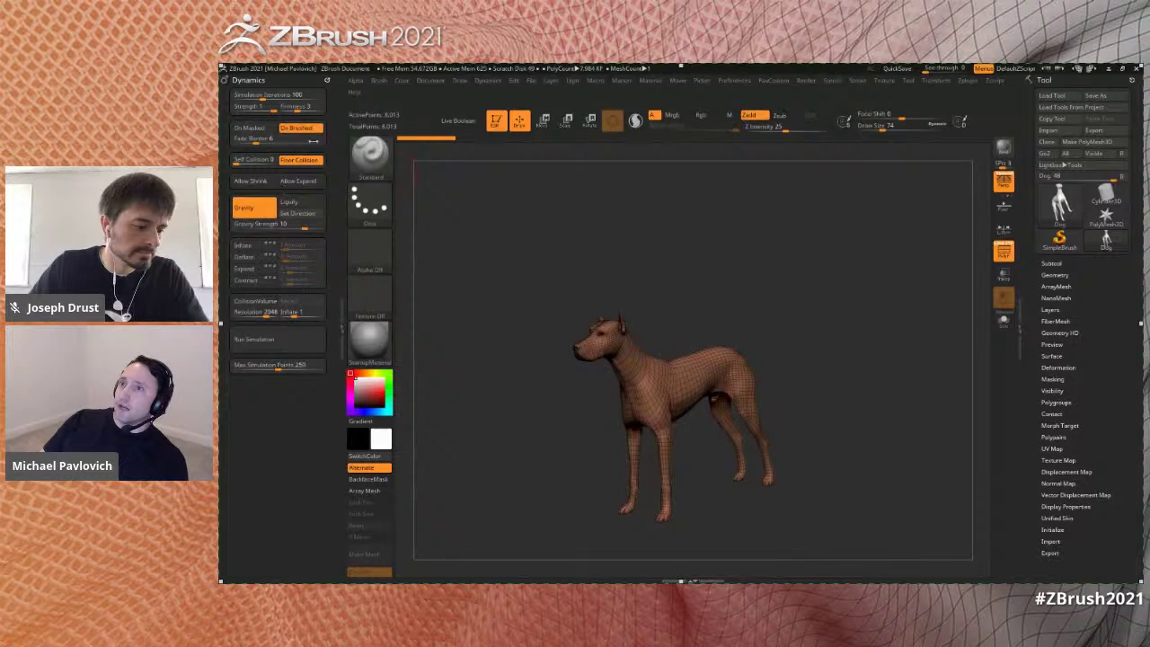
click(290, 226)
drag(289, 226, 291, 226)
drag(718, 272, 780, 278)
key(w)
drag(703, 364, 622, 353)
key(q)
click(999, 252)
click(270, 339)
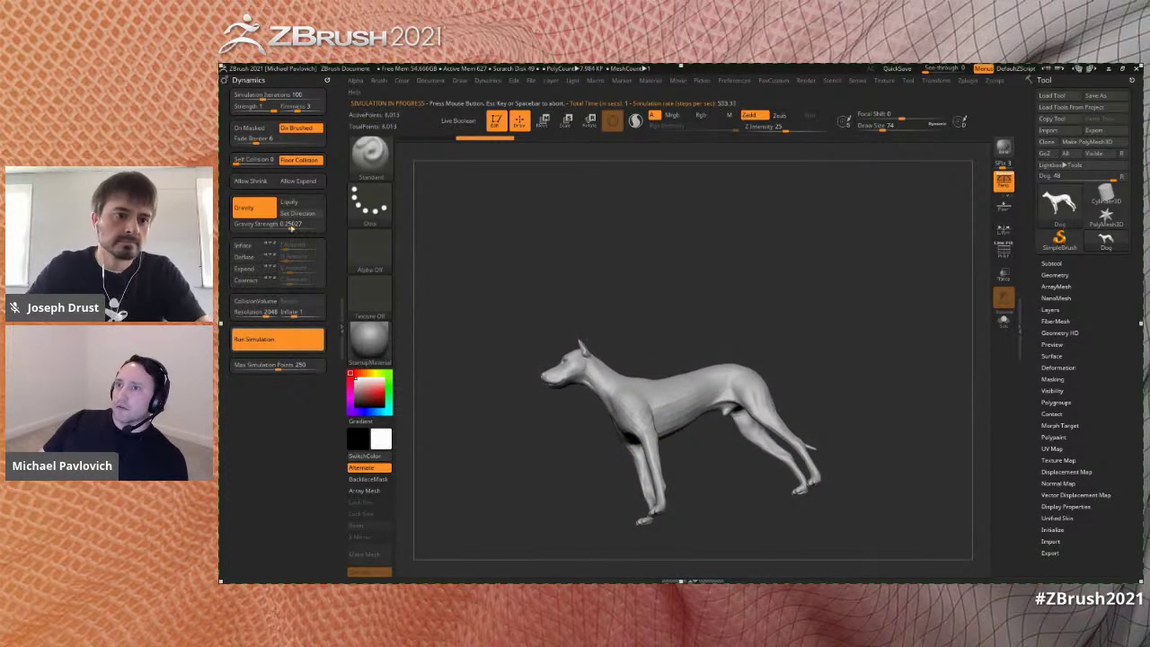
- Simulate the dog with gravity strength about 2.23, undo that run and repeat it with self collision 2
click(291, 227)
drag(291, 227, 298, 227)
click(306, 341)
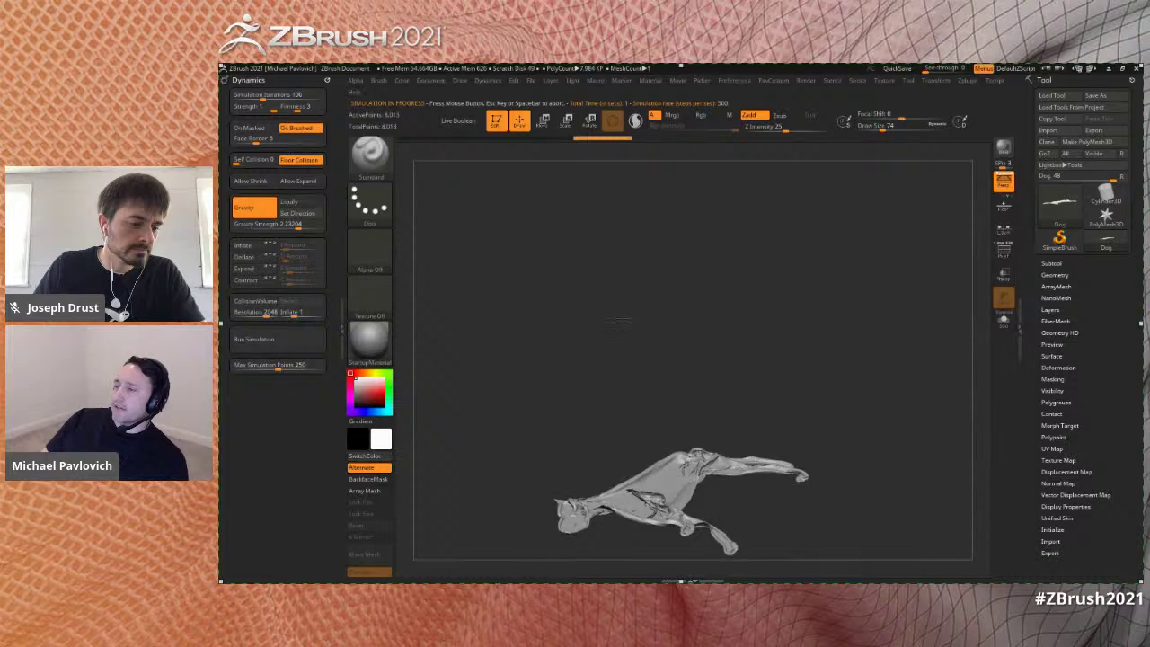
key(ctrl+z)
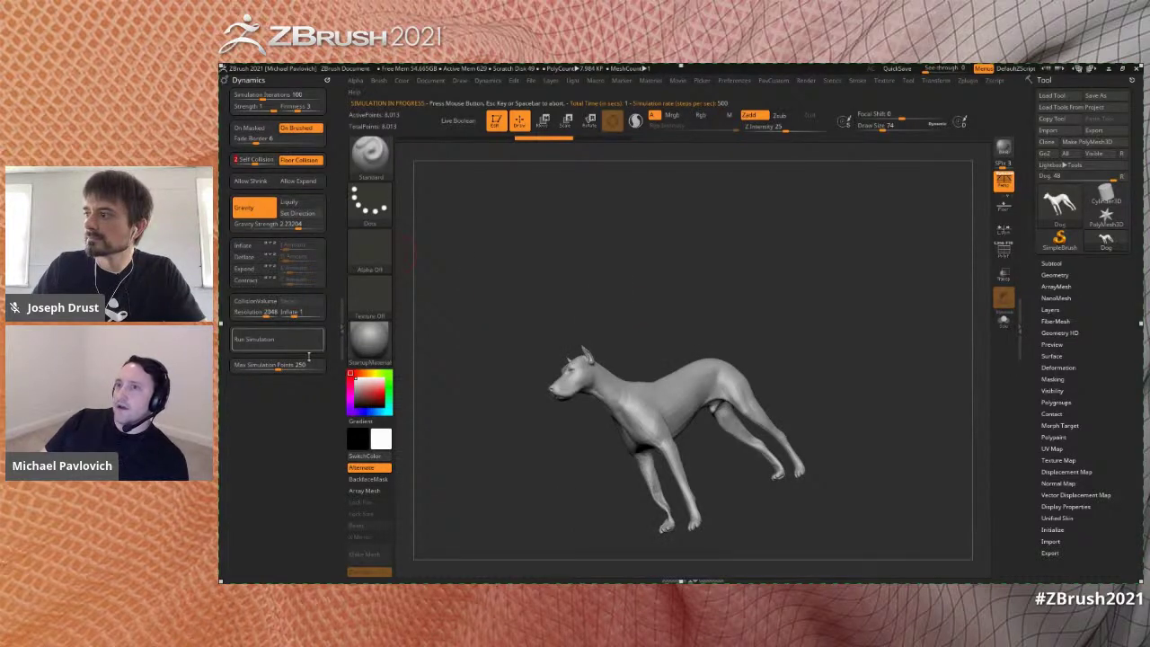
click(306, 340)
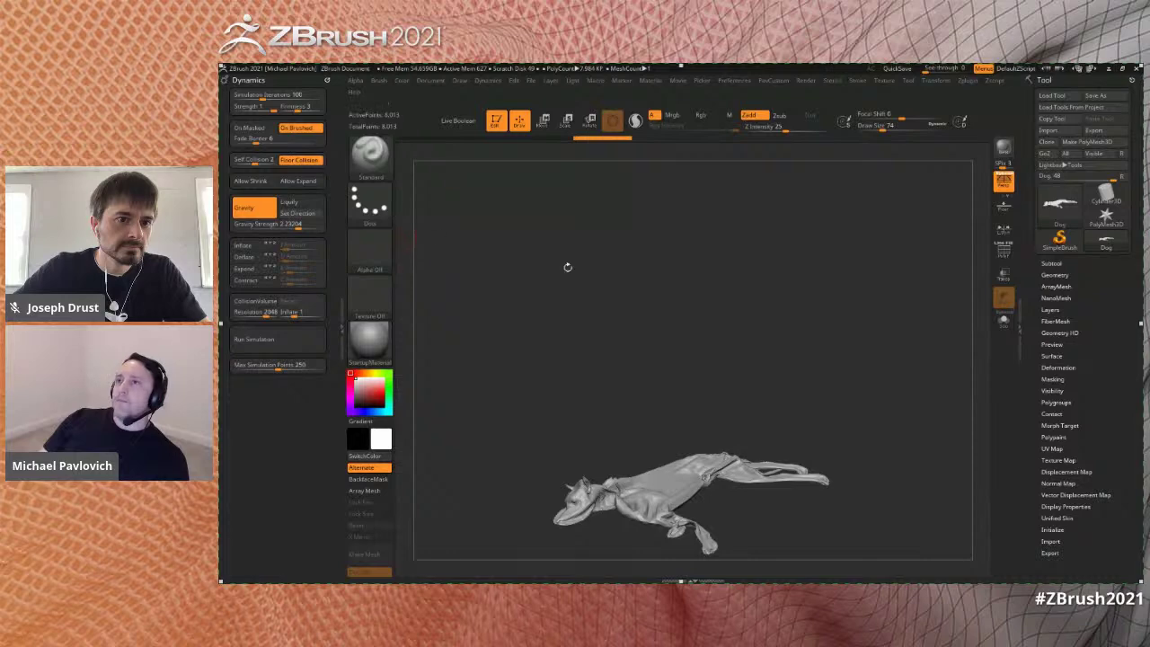
- Pull the collapsed dog mesh upward with the ClothHook brush
key(b)
key(c)
key(h)
mouse_move(725, 422)
mouse_down()
mouse_move(759, 395)
mouse_move(750, 407)
mouse_up()
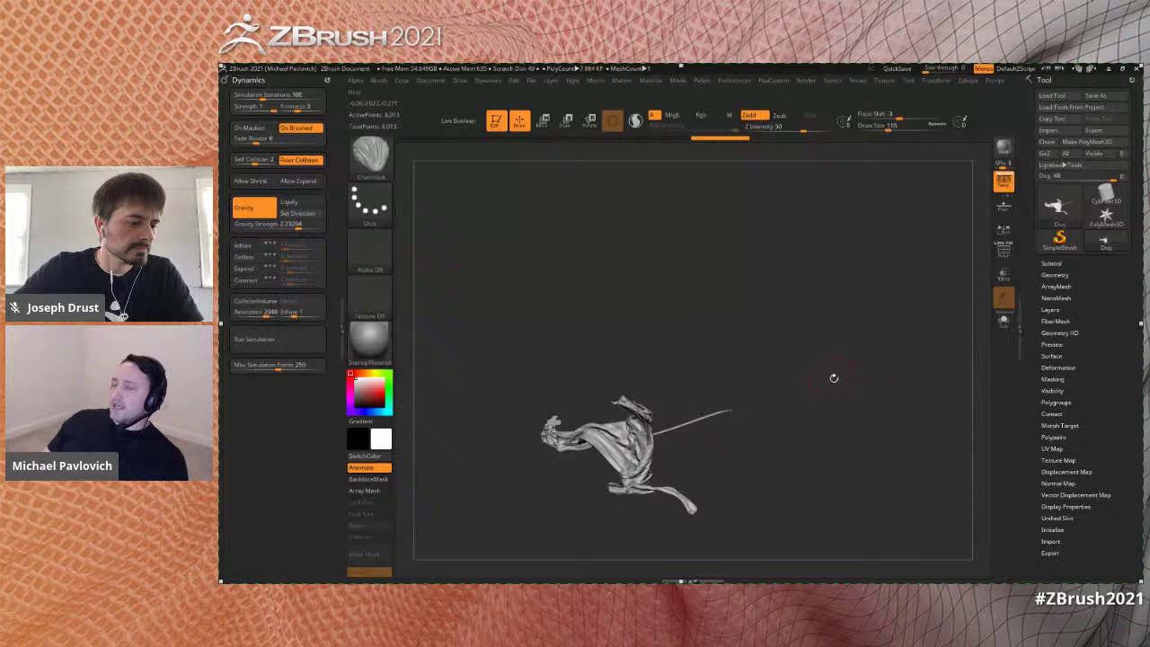
- Delete the dog subtool and confirm the deletion
click(1065, 263)
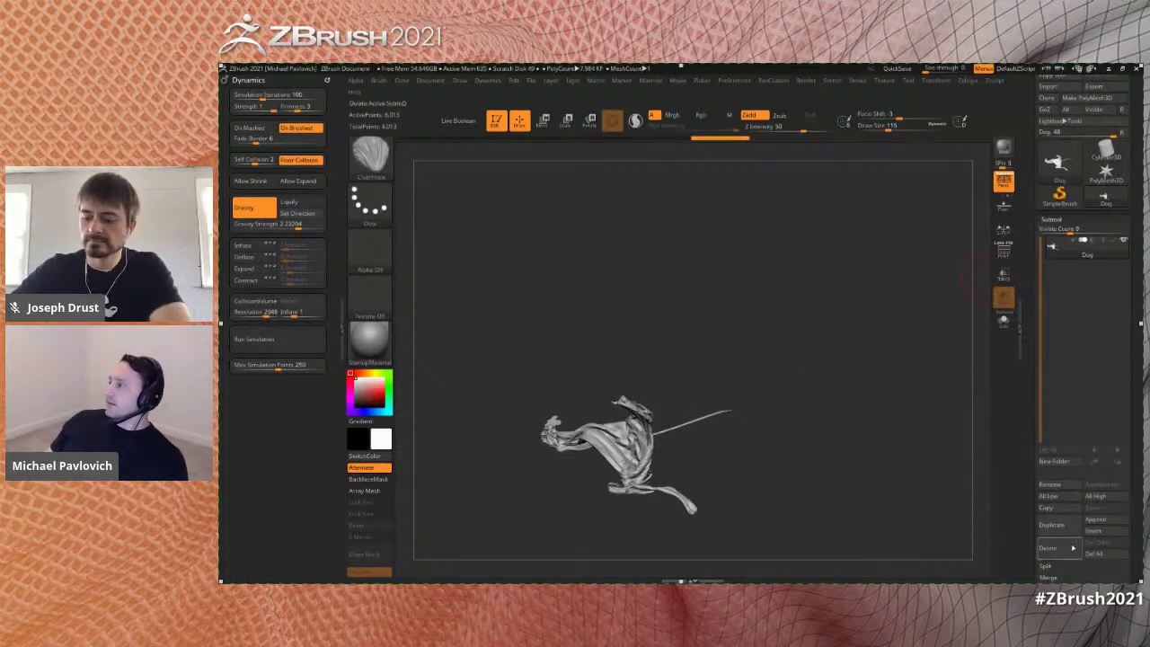
click(1048, 554)
click(1007, 568)
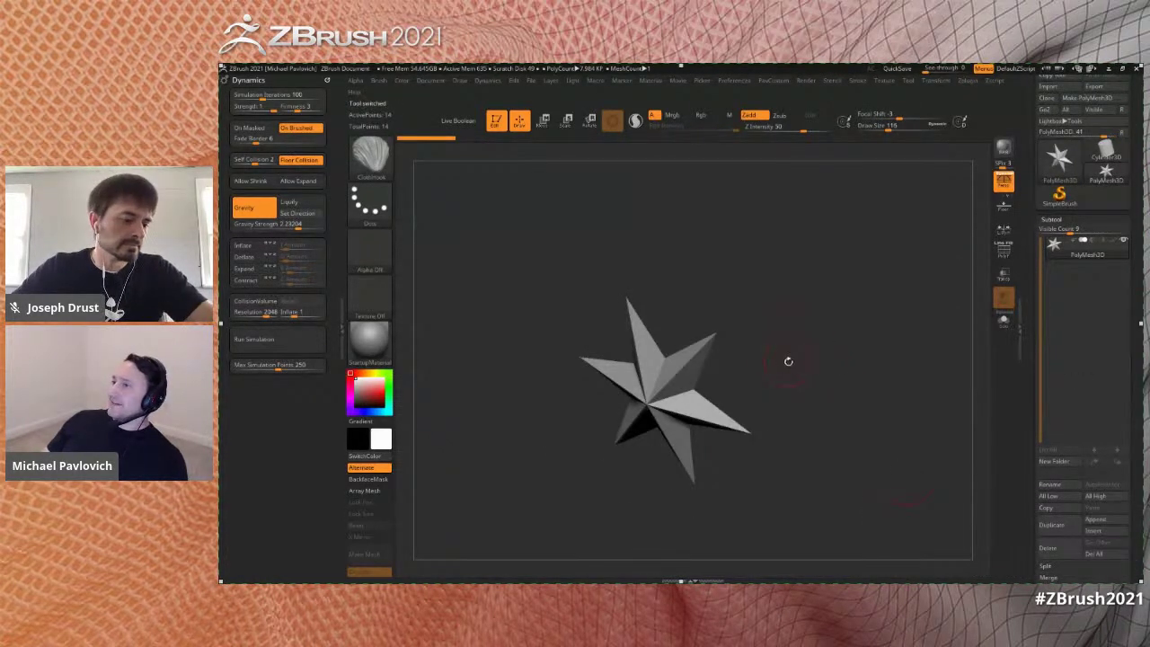
- Switch to the Plane3D primitive, convert it to a PolyMesh3D and show its polyframe
drag(787, 358, 792, 354)
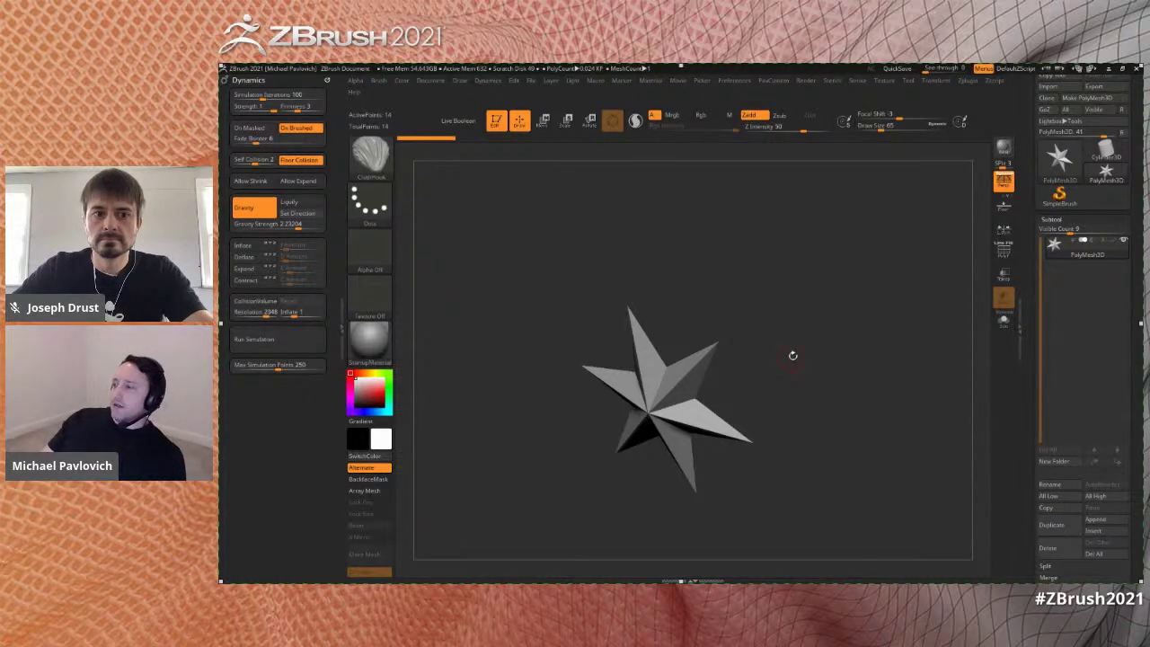
drag(663, 230, 883, 288)
click(1054, 172)
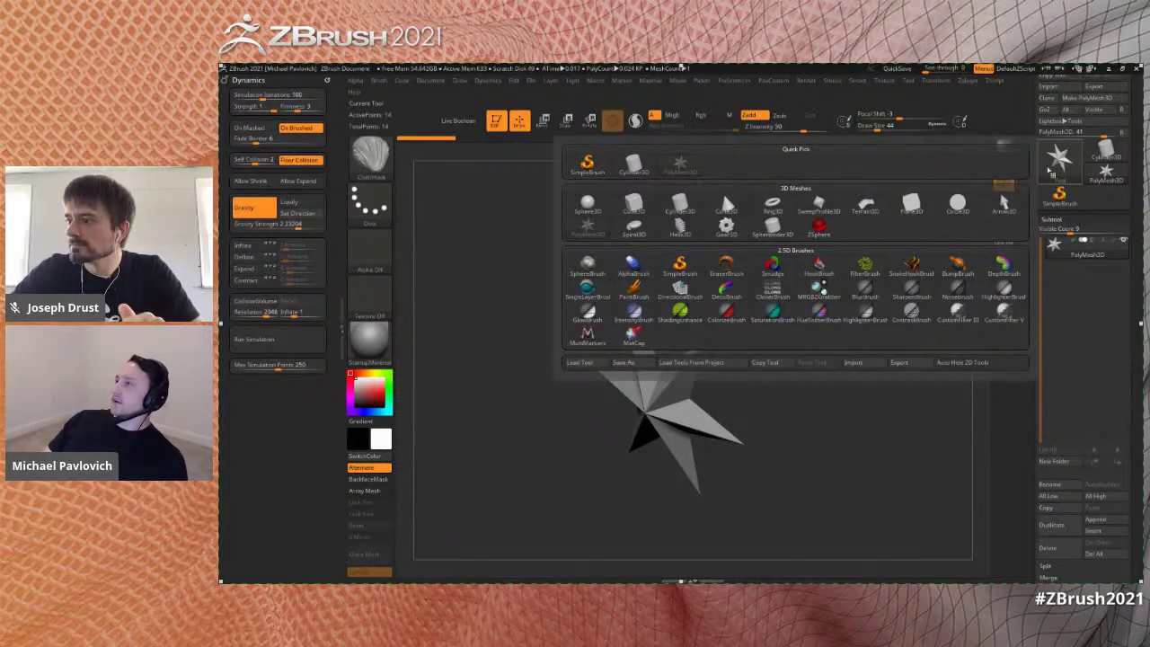
click(911, 205)
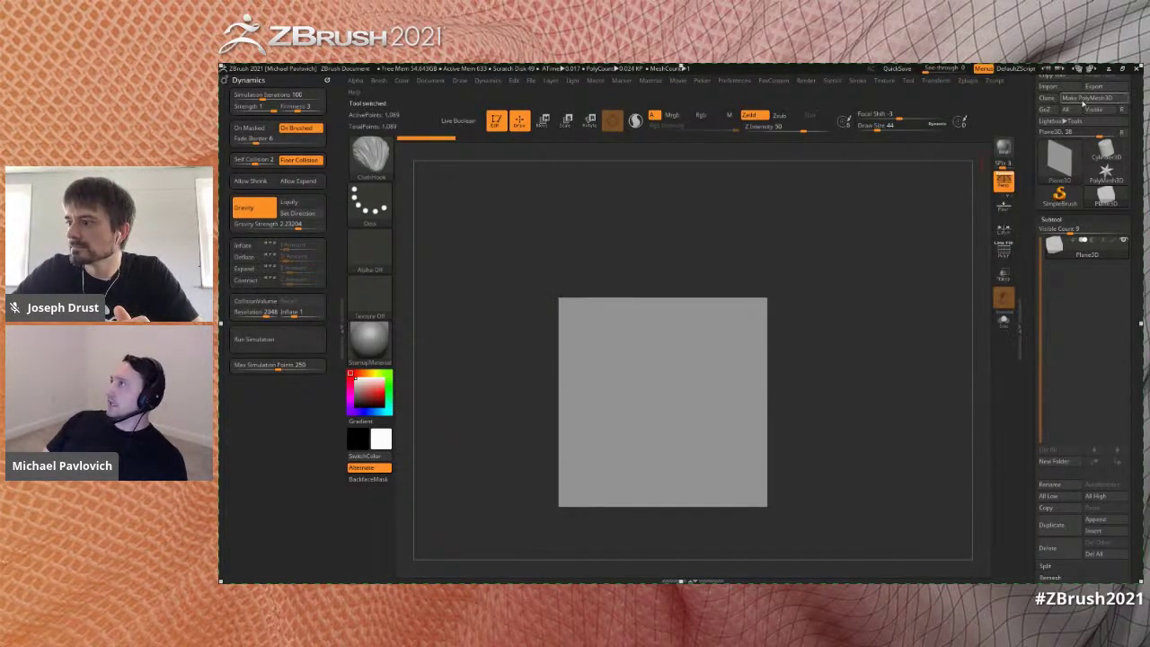
click(1083, 102)
drag(918, 295, 879, 316)
click(1004, 250)
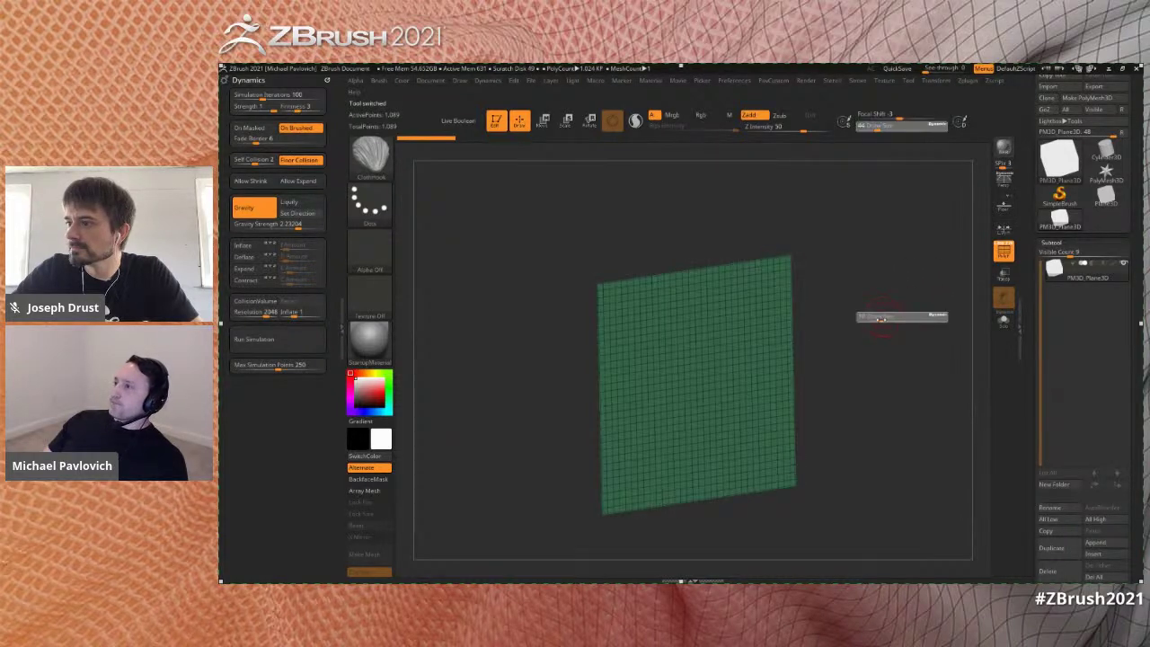
- Enable Dynamic Subdiv on the plane and set its thickness to about 0.022
drag(1027, 358, 1030, 256)
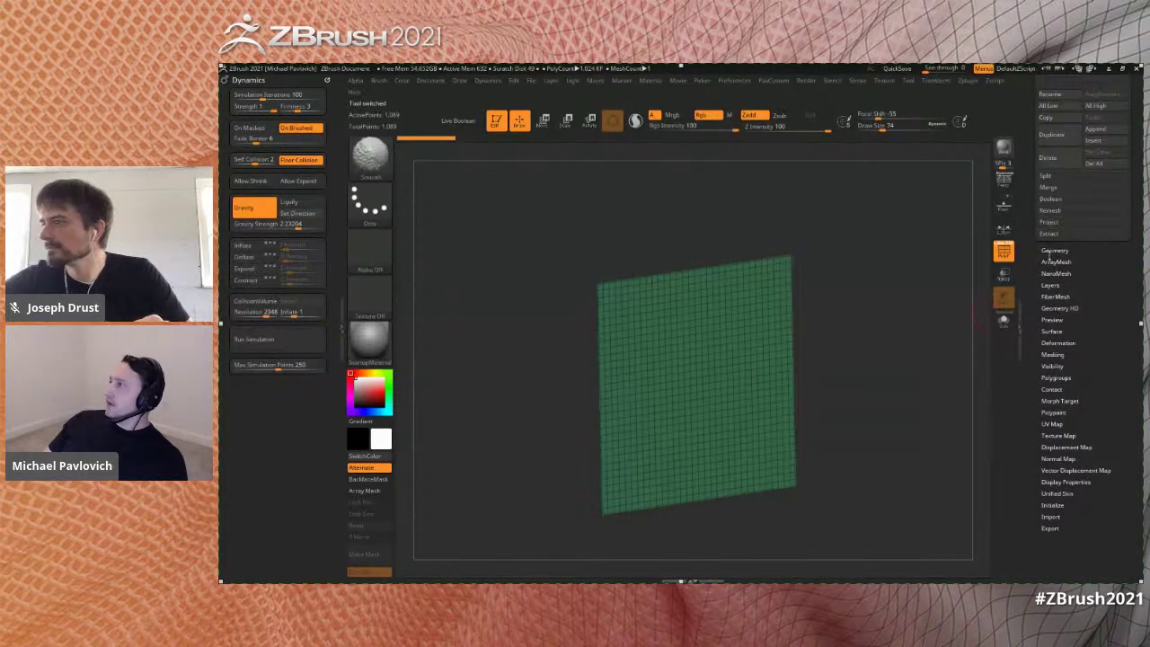
click(1049, 252)
click(1051, 354)
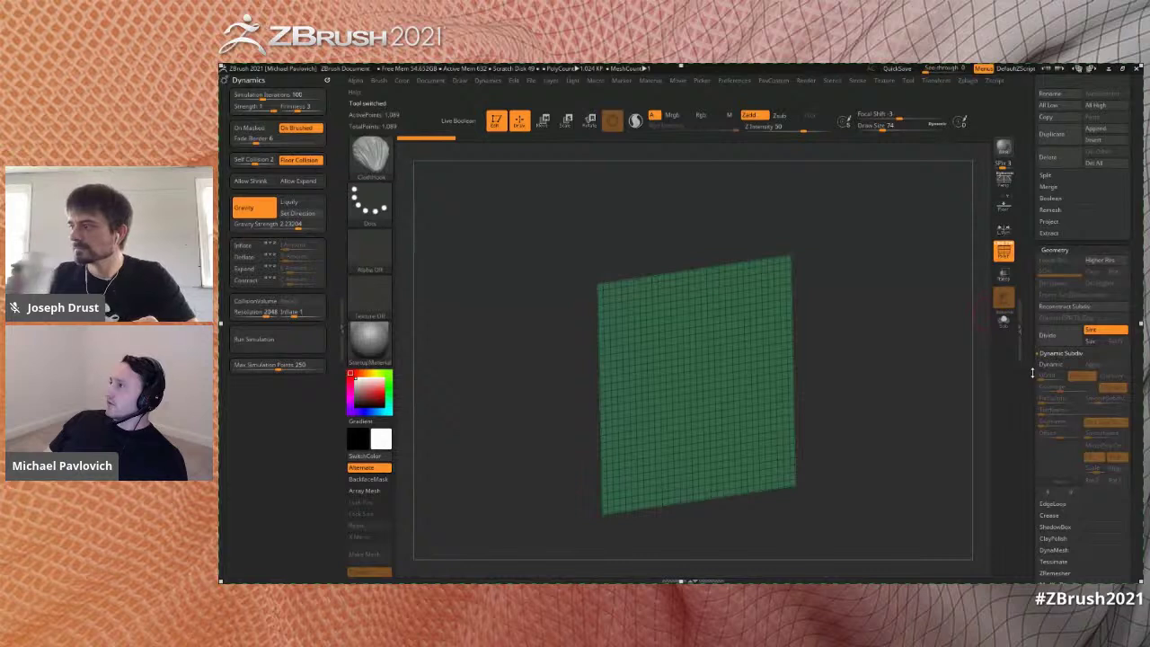
drag(1032, 372, 1032, 289)
click(1059, 280)
drag(925, 327, 941, 329)
drag(1047, 329, 1073, 328)
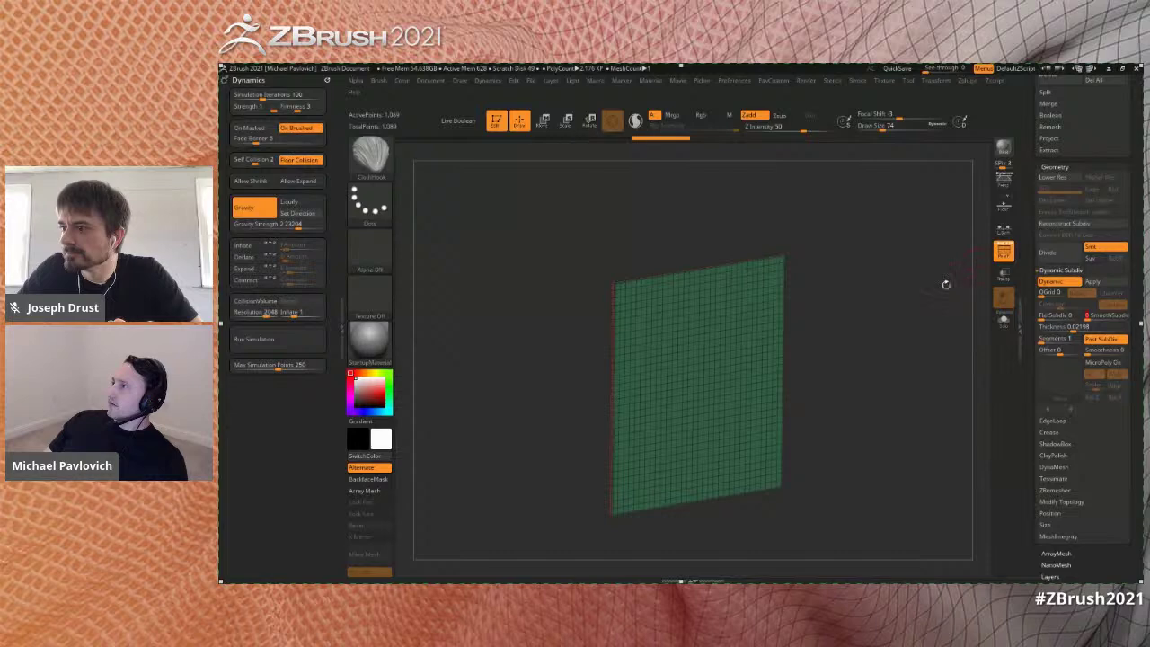
drag(944, 283, 928, 269)
- Change the plane's material to SkinShade4
click(370, 341)
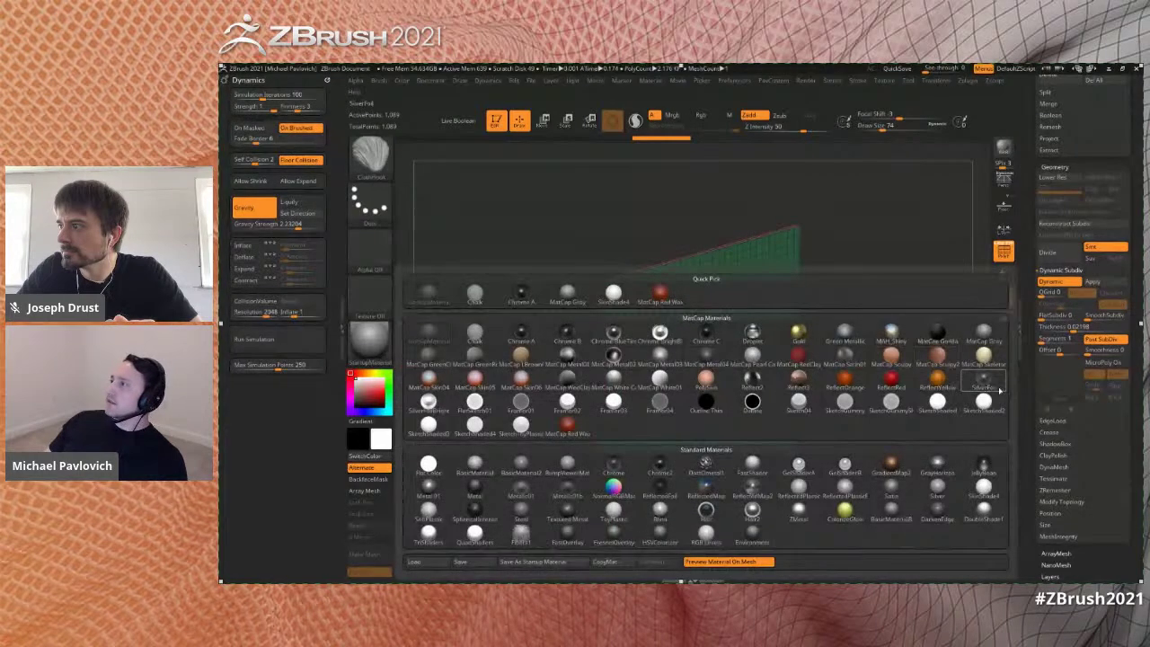
click(983, 463)
drag(878, 399, 863, 337)
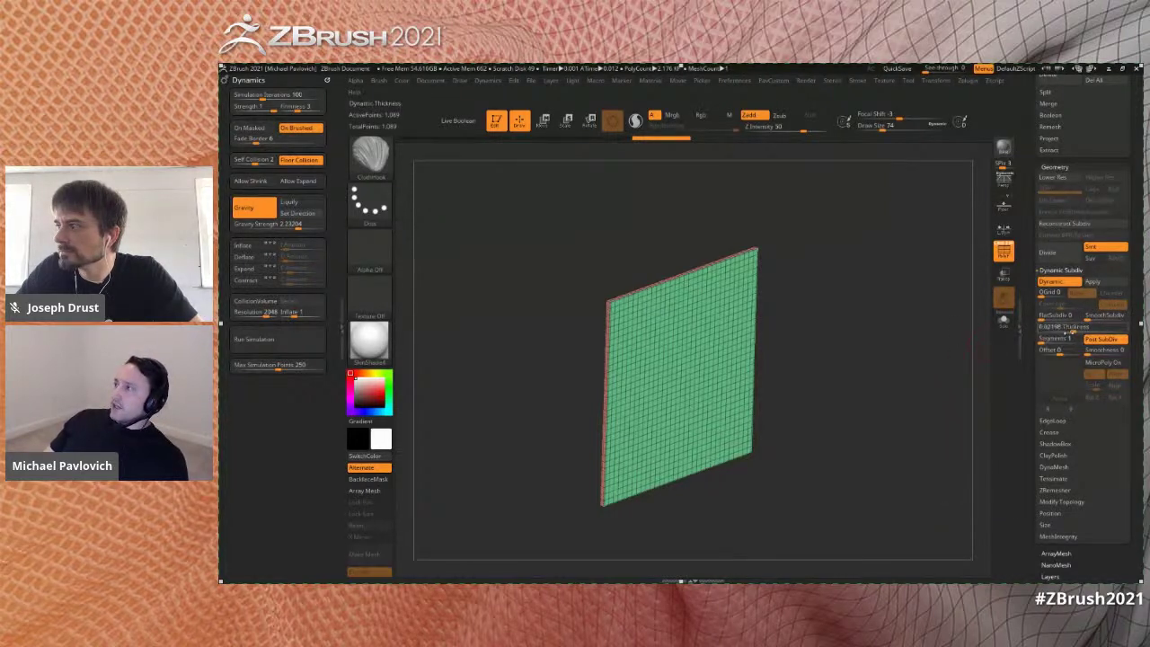
- Compare the thickened plane with its dynamic subdivision preview off and on
key(shift+d)
key(d)
click(731, 232)
drag(807, 322, 865, 327)
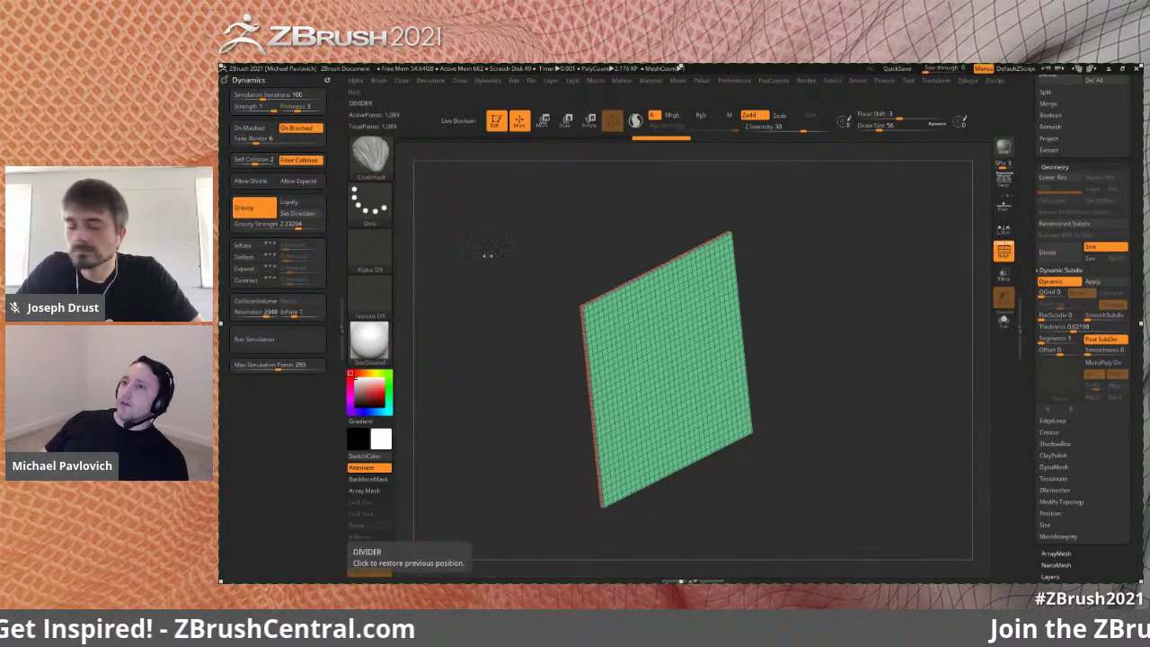
drag(485, 255, 497, 218)
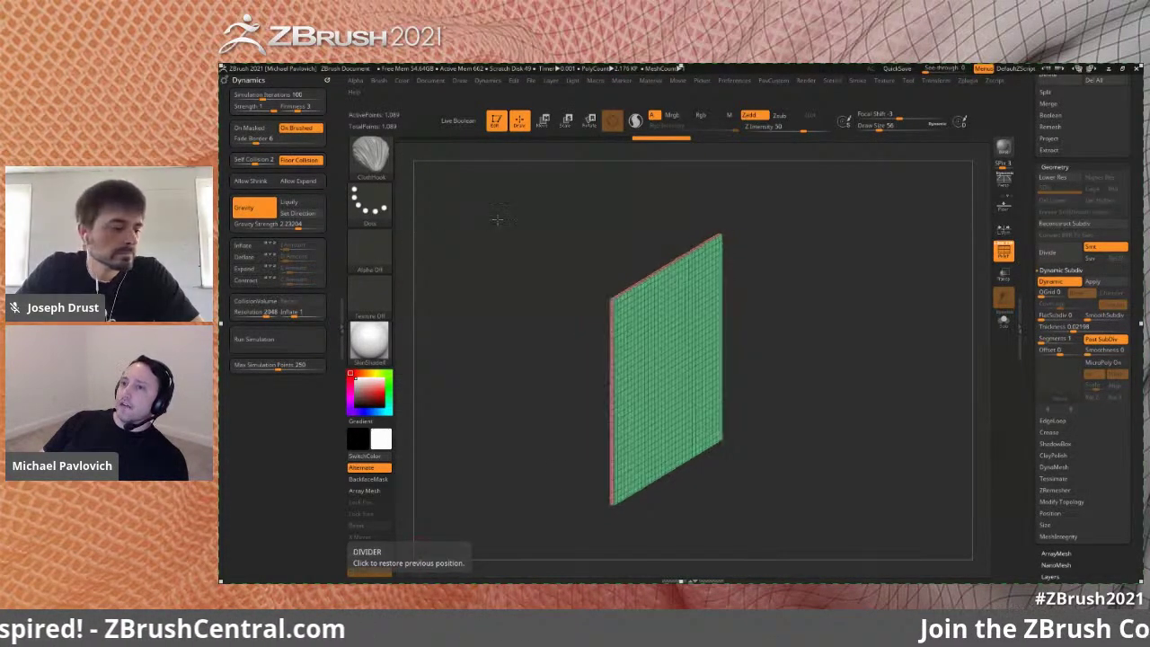
- Run the plane's simulation with Inflate on at amount 1 and both gravity and floor collision off
click(243, 246)
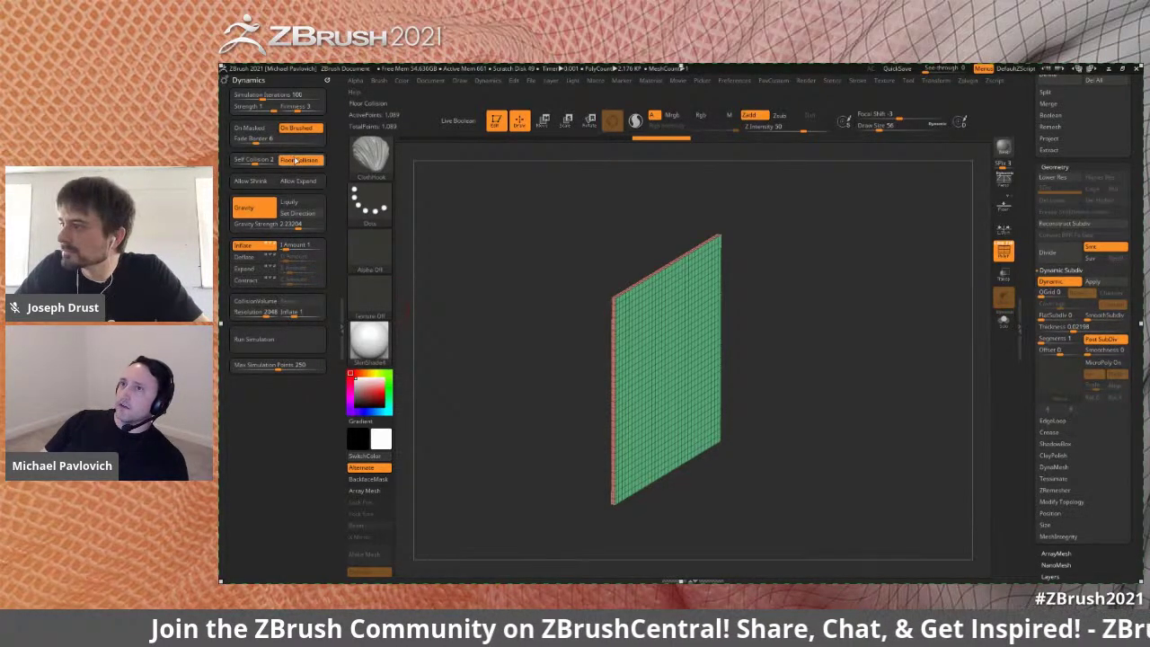
click(243, 207)
drag(862, 304, 838, 315)
click(254, 339)
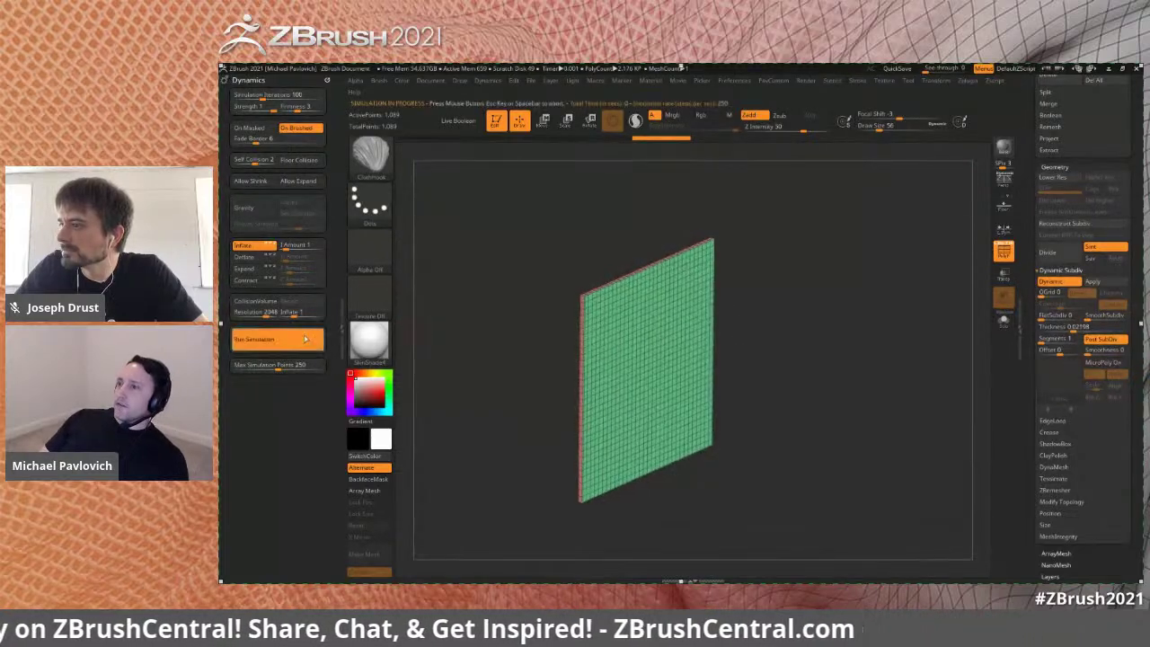
click(480, 500)
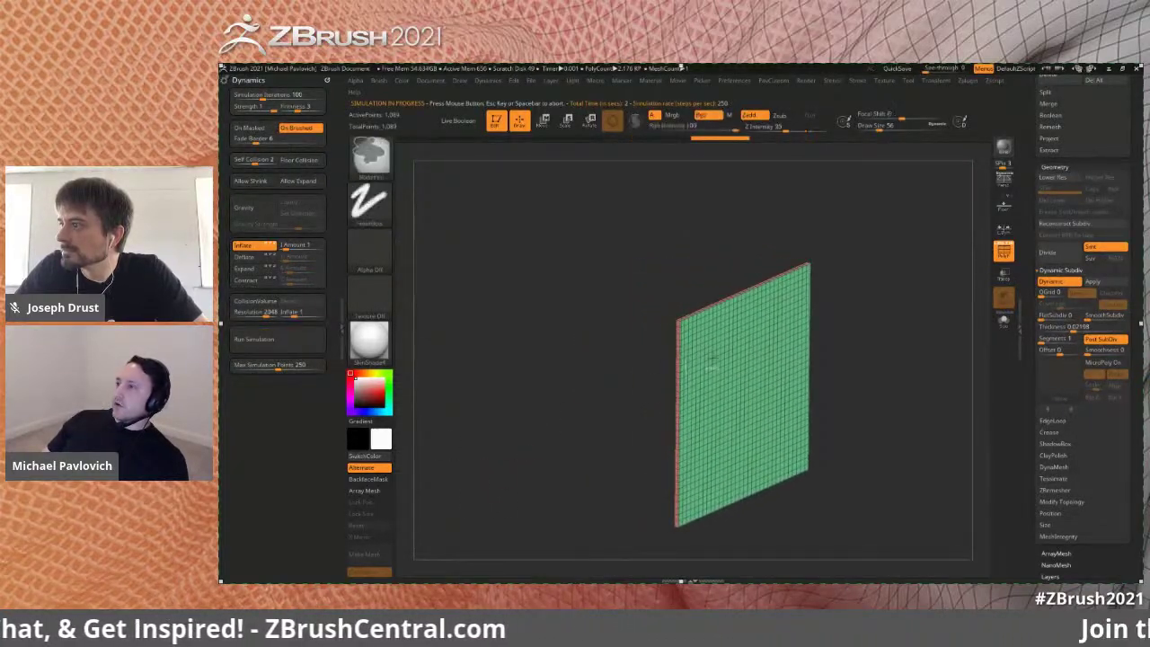
- Undo the plane's inflate simulation, leave Edit mode and clear the canvas
key(ctrl+z)
drag(850, 386, 860, 382)
key(ctrl+z)
drag(1029, 327, 1030, 557)
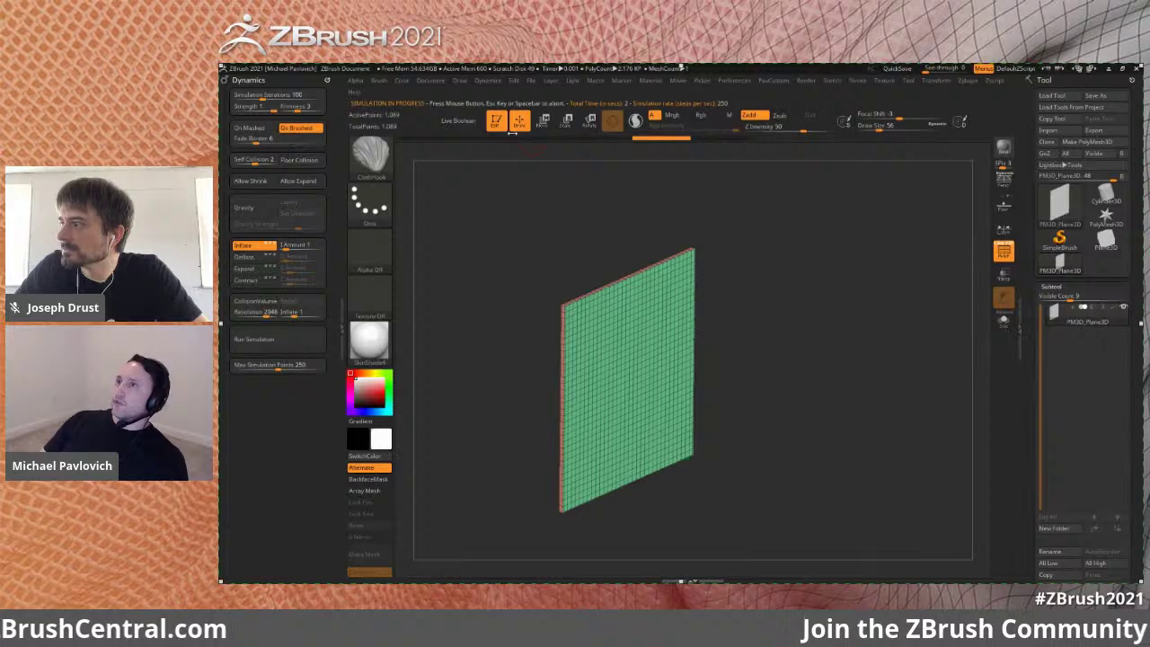
click(499, 124)
click(588, 147)
key(ctrl+n)
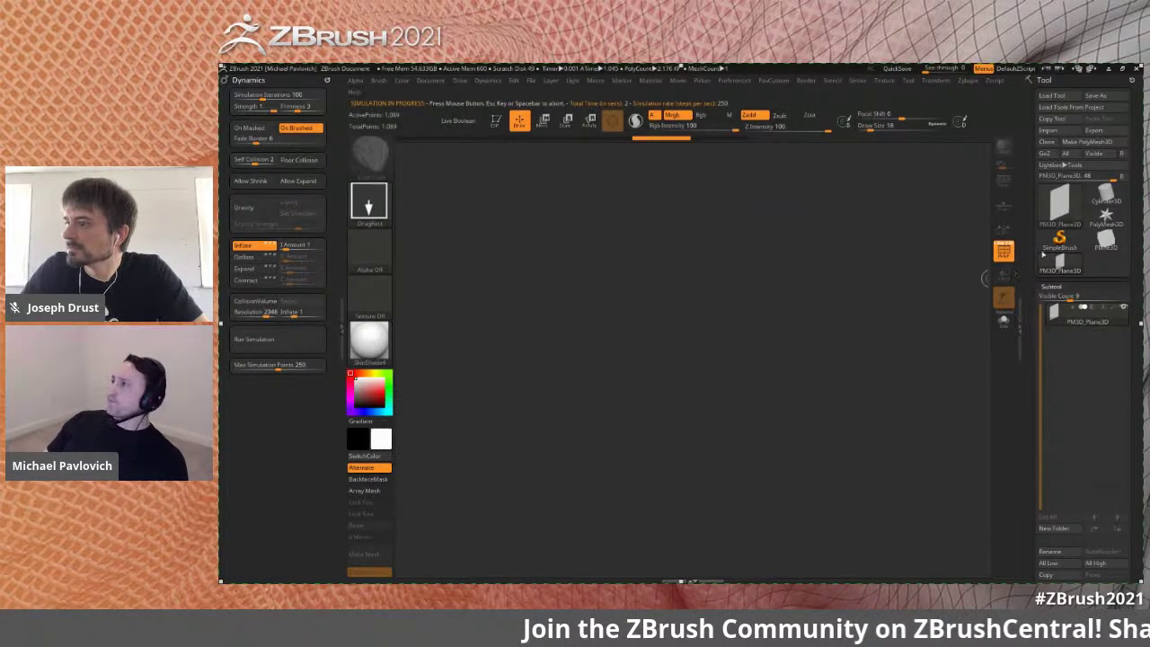
- Place the PolyMesh3D star on the canvas in Edit mode and initialize it as a flat four-point square
click(1105, 214)
drag(670, 404, 719, 485)
key(t)
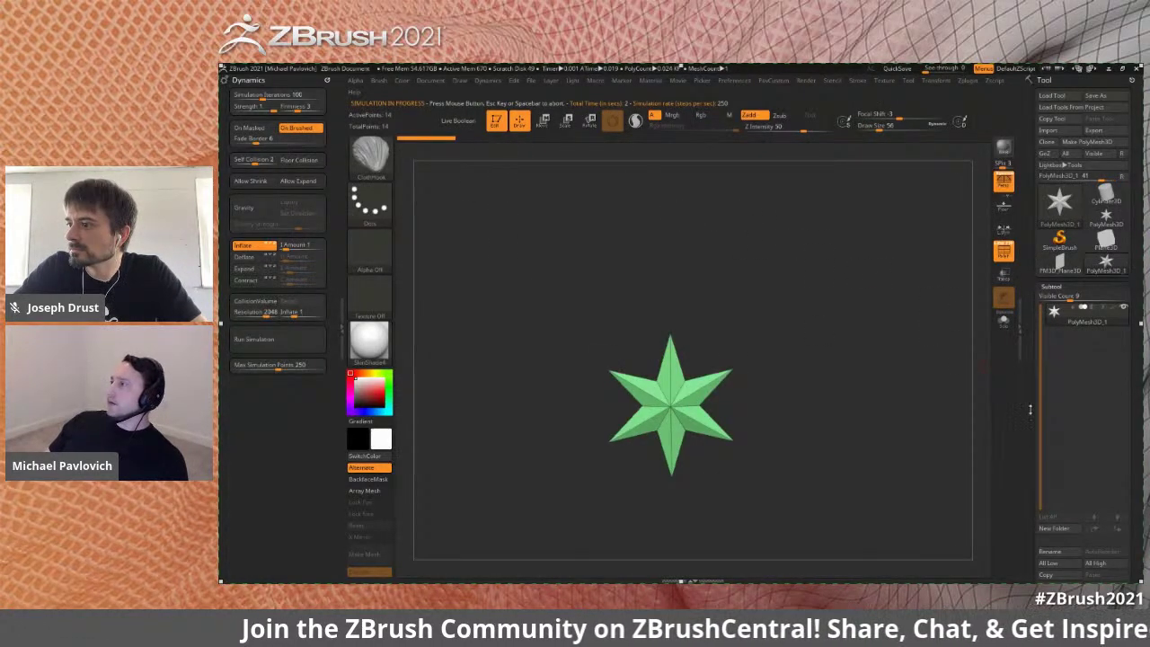
scroll(1041, 395, down, 10)
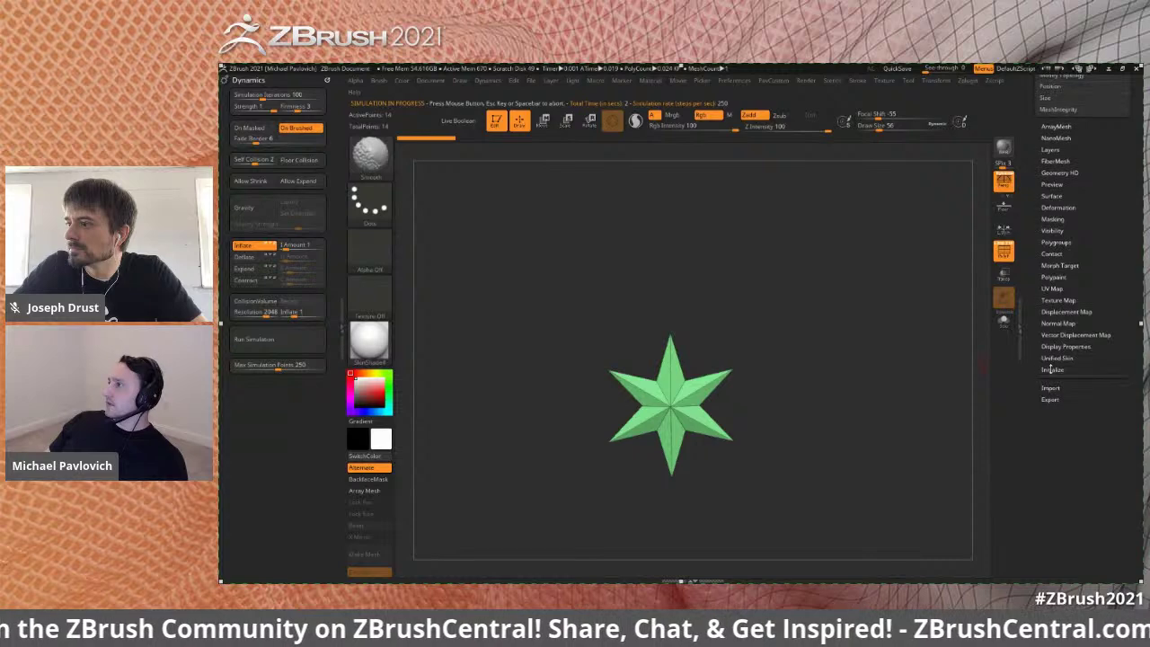
click(1052, 369)
click(1108, 380)
shift+drag(950, 395, 886, 383)
alt+drag(886, 383, 858, 413)
- Append an Arrow3D mesh as a subtool and make it the active subtool
drag(1033, 268, 1038, 412)
scroll(1042, 413, up, 3)
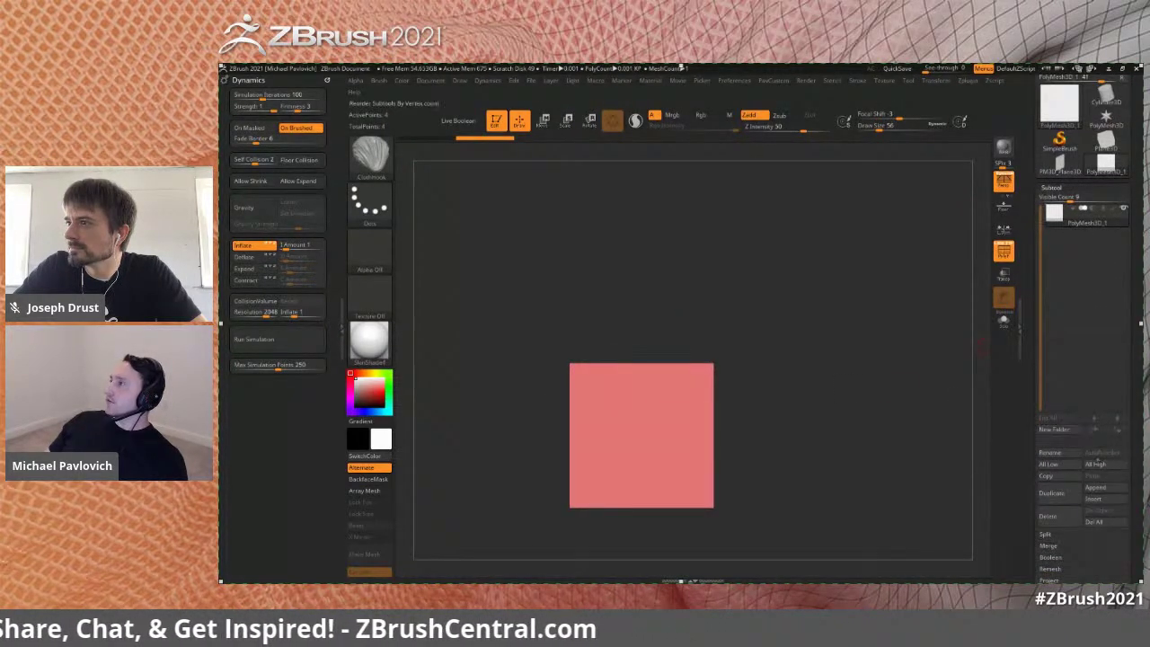
click(1097, 488)
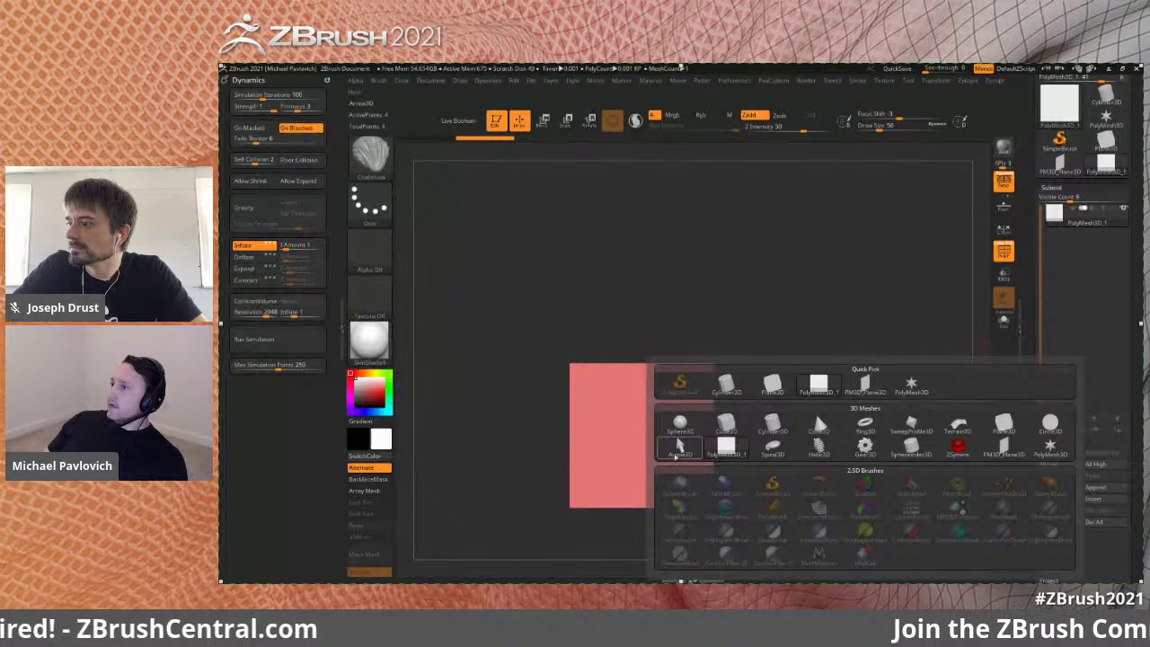
click(680, 446)
click(1067, 239)
- Turn off perspective and rotate the arrow 90 degrees with the gizmo in a snapped straight view
shift+drag(975, 288, 854, 346)
key(w)
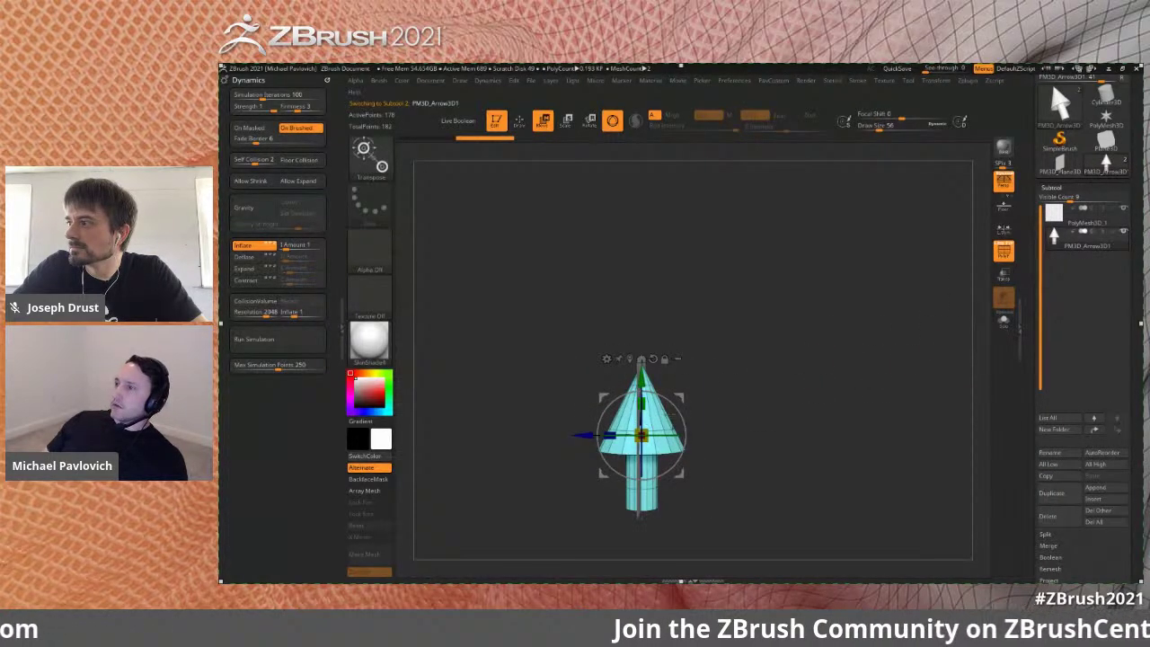
click(999, 189)
shift+drag(676, 396, 584, 390)
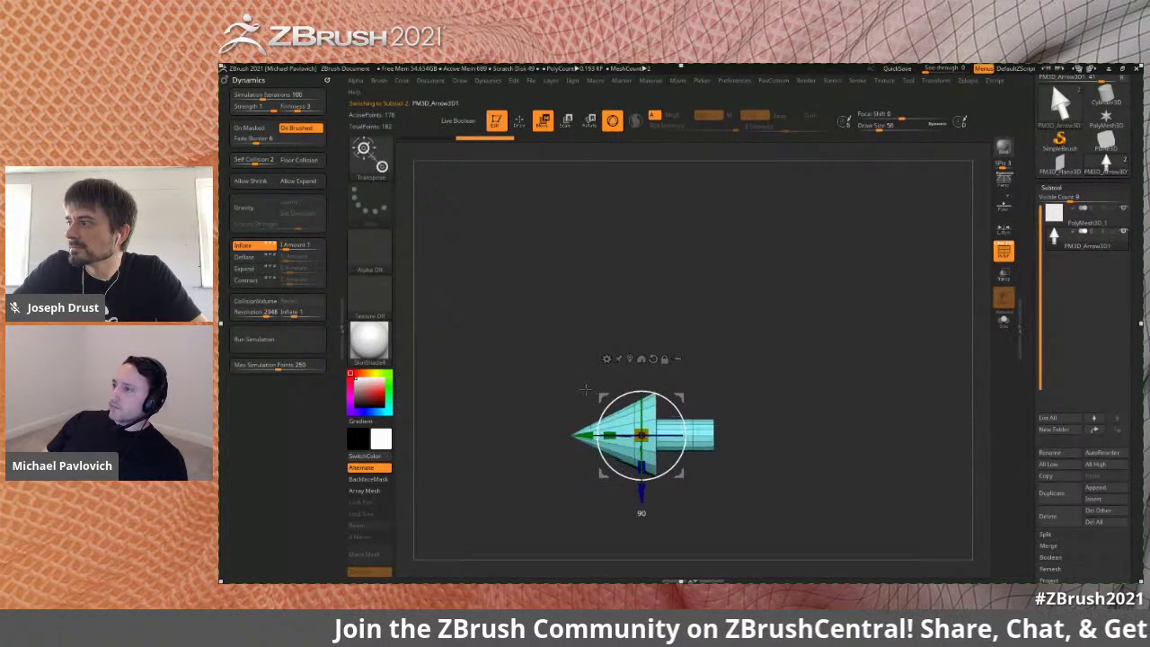
- Reposition the arrow with the gizmo so it sits centred on the square and points straight out from its face
drag(669, 406, 564, 416)
mouse_move(753, 383)
mouse_down()
mouse_move(788, 383)
mouse_move(731, 368)
mouse_move(631, 484)
mouse_up()
key(q)
drag(675, 432, 699, 441)
key(w)
drag(558, 439, 602, 440)
ctrl+drag(715, 384, 734, 400)
drag(602, 440, 587, 441)
key(q)
shift+drag(796, 364, 949, 308)
- Make the square the active subtool and merge it down with the arrow into a single mesh
click(1080, 221)
key(ctrl+m)
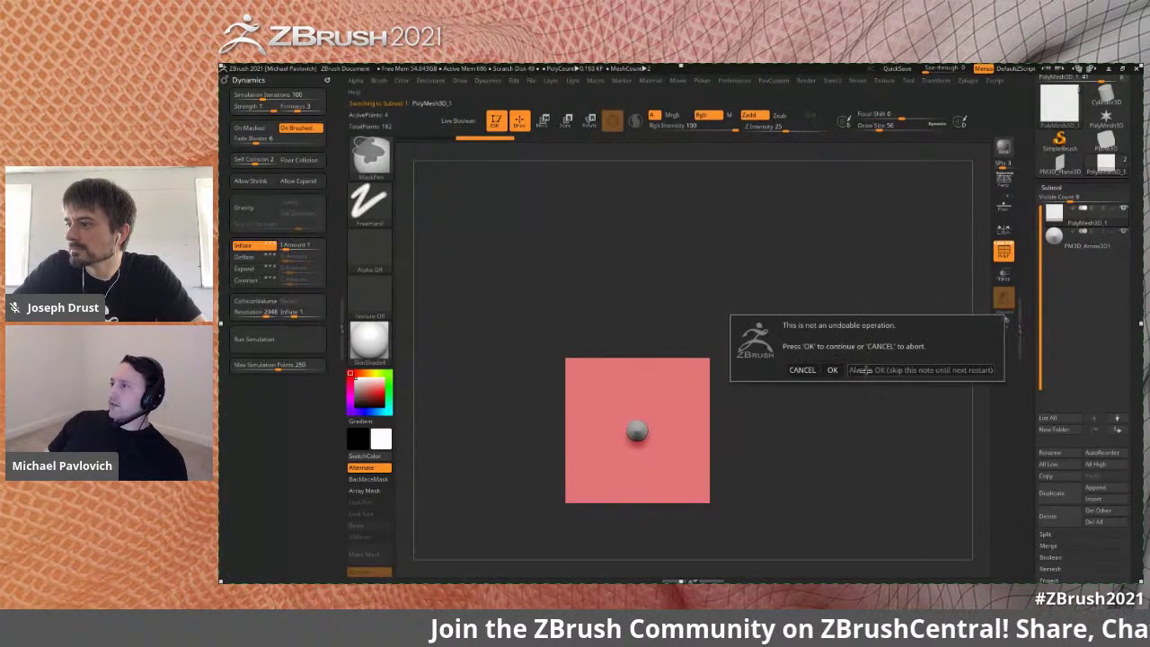
click(831, 369)
mouse_move(806, 372)
mouse_down()
mouse_move(841, 381)
mouse_move(835, 371)
mouse_move(813, 398)
mouse_up()
key(s)
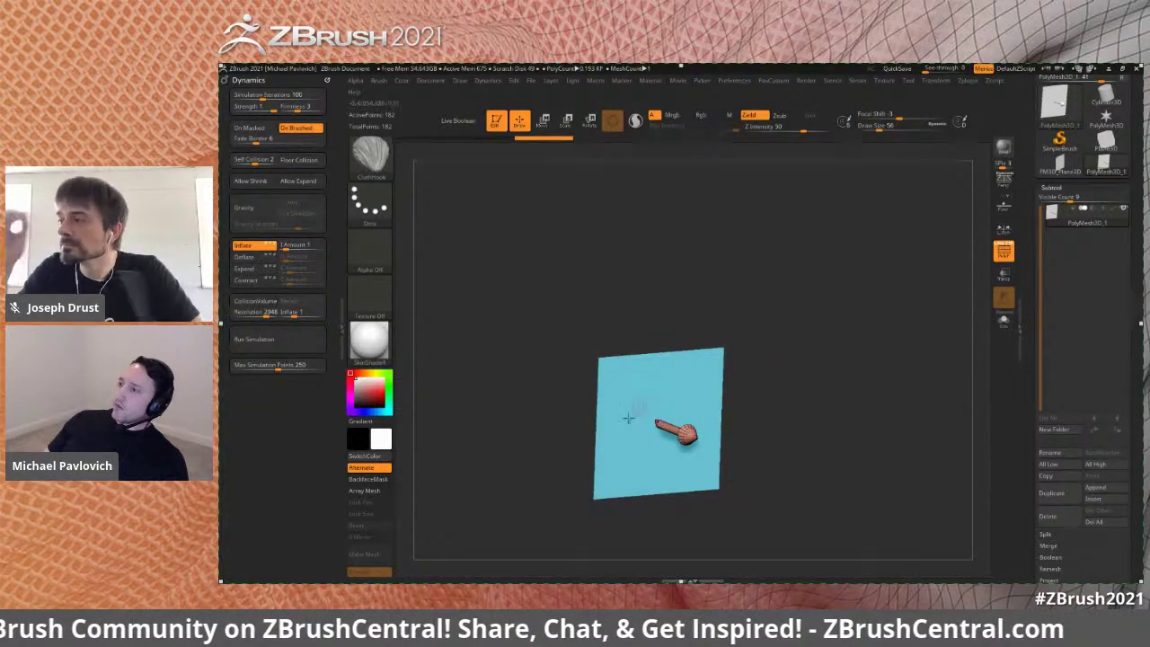
shift+drag(780, 343, 854, 379)
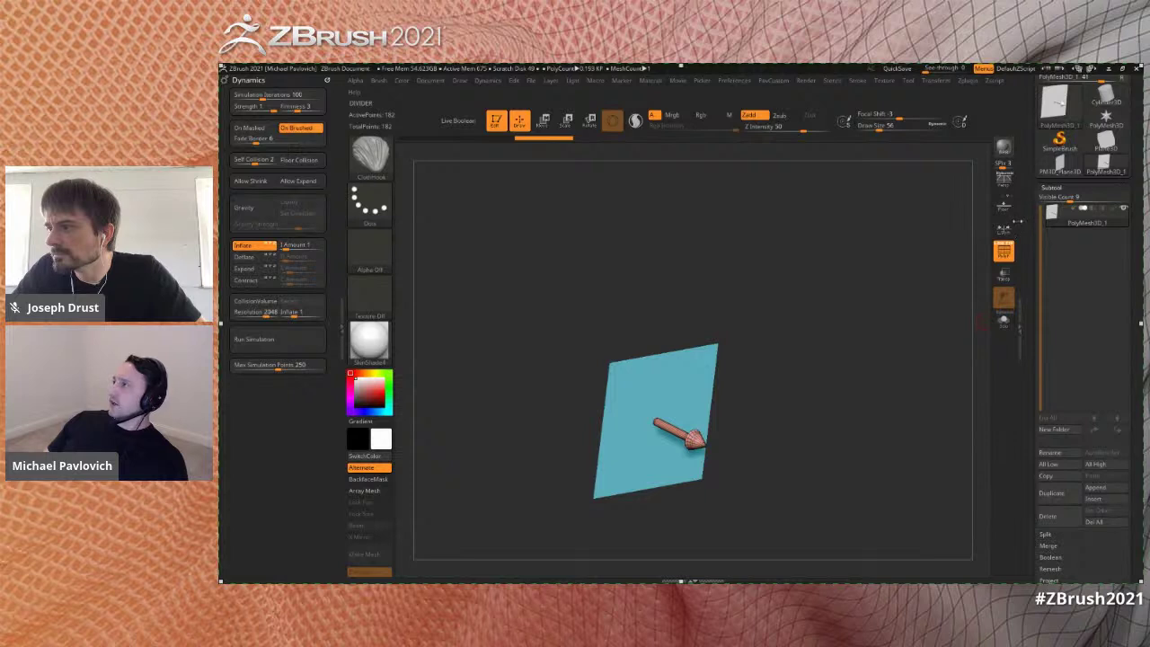
- Switch to the PM3D_Plane3D mesh and set its Dynamic Subdiv thickness to 0
click(1061, 165)
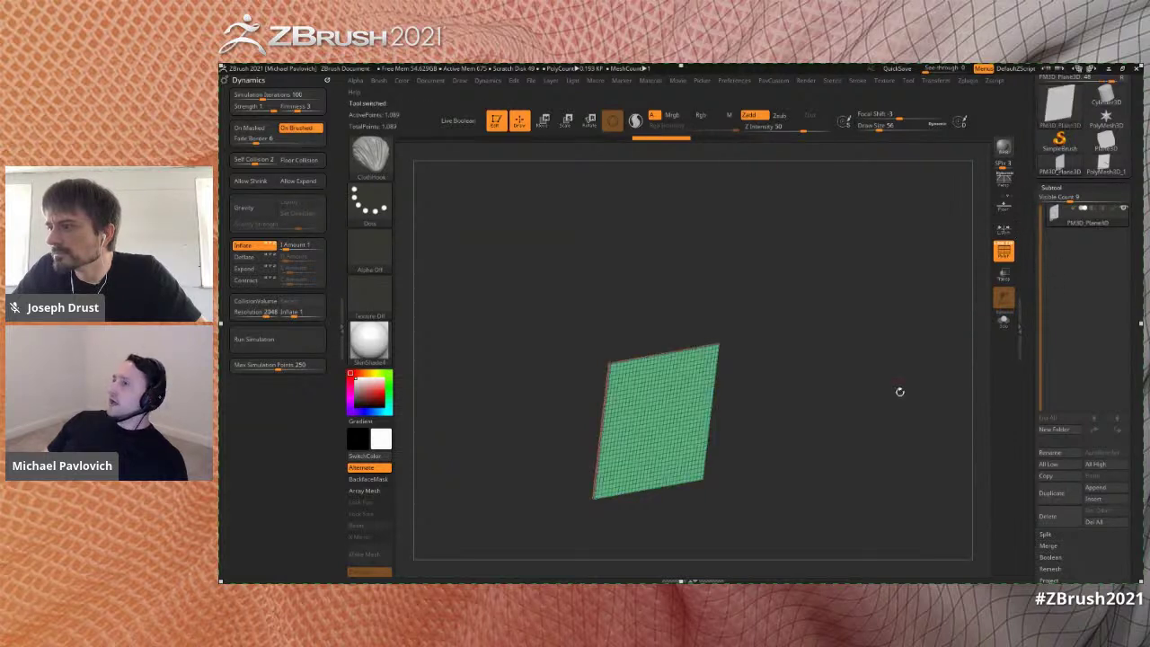
click(1060, 247)
text(0)
key(Return)
drag(1068, 283, 1068, 302)
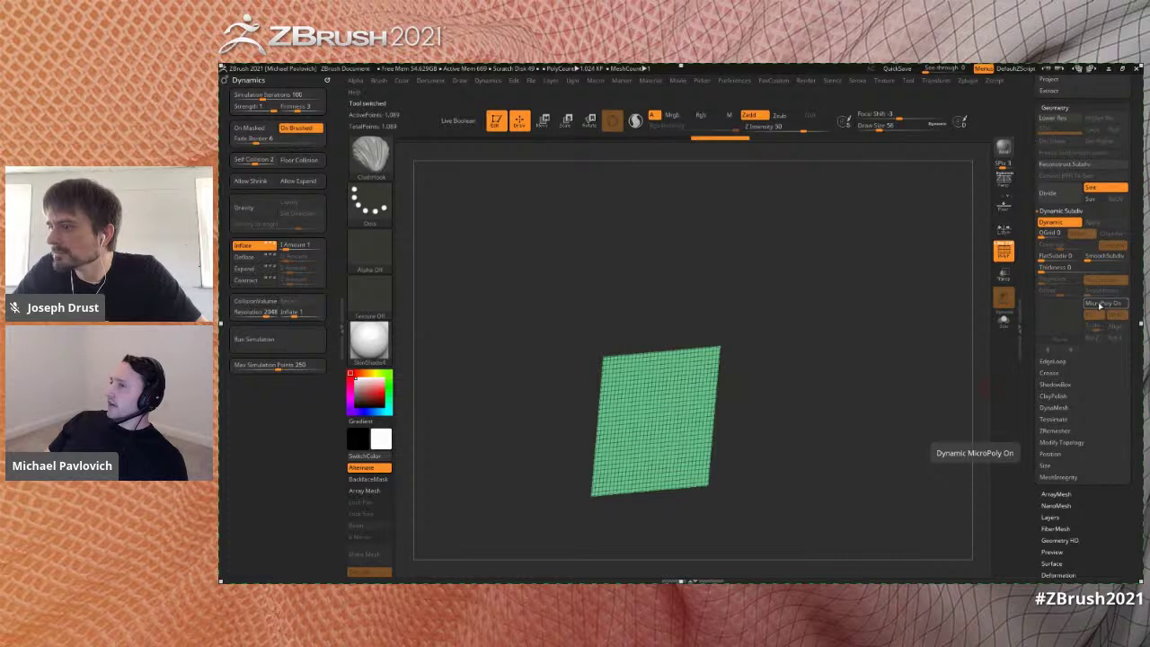
- Turn on MicroPoly for the plane with the Chainmail02 pattern and assign the StartupMaterial
click(1097, 305)
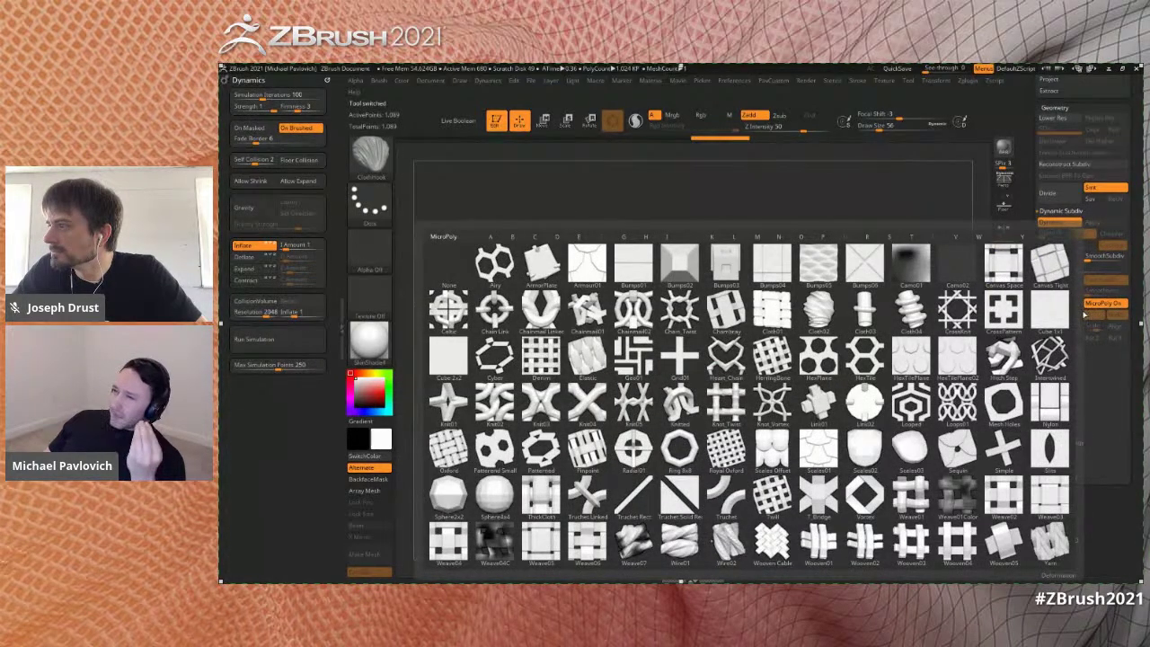
click(634, 310)
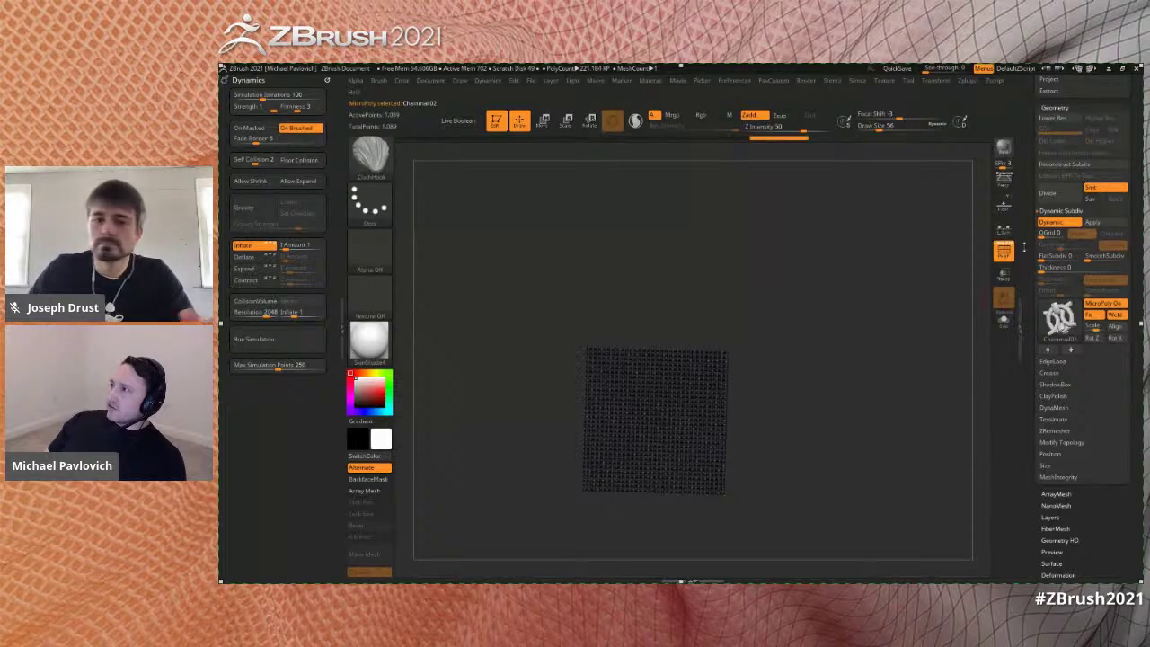
click(369, 340)
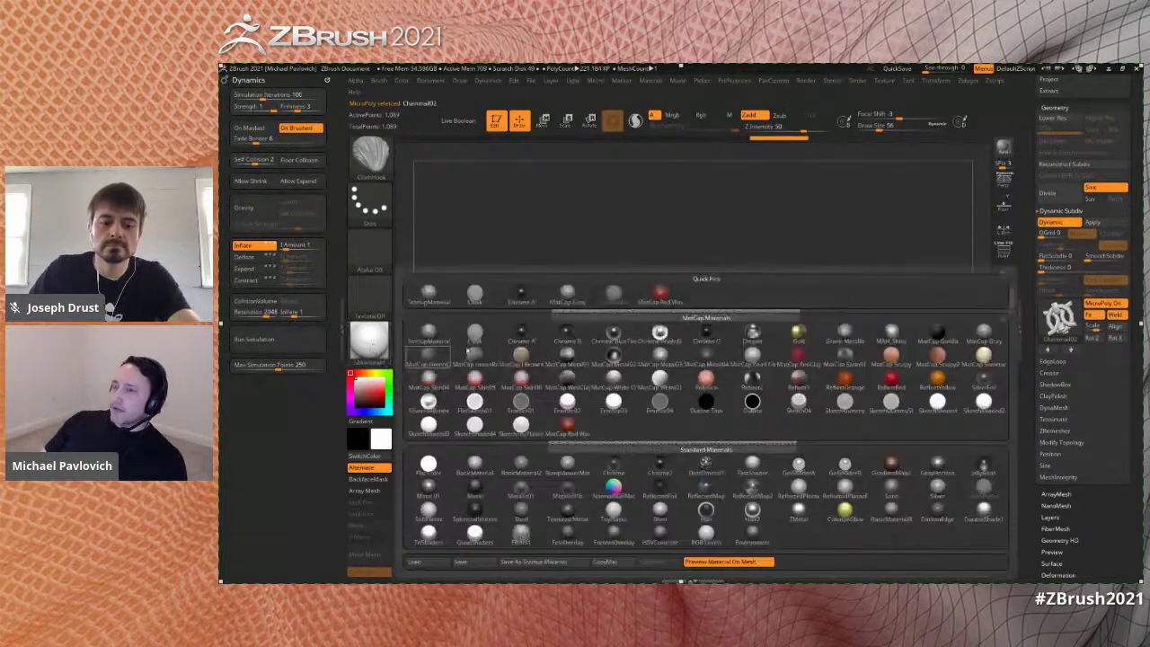
click(431, 296)
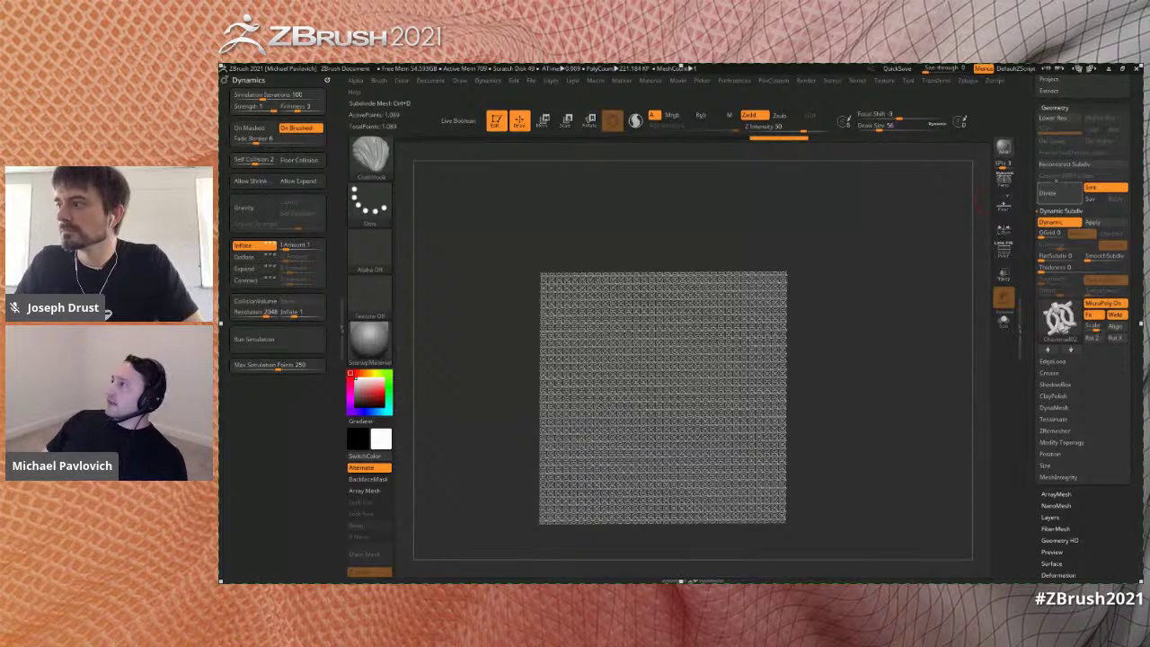
- Reconstruct the plane's lower subdivision levels and step back up to level 3
mouse_move(908, 321)
shift+mouse_down()
mouse_move(881, 319)
mouse_move(890, 336)
shift+mouse_up()
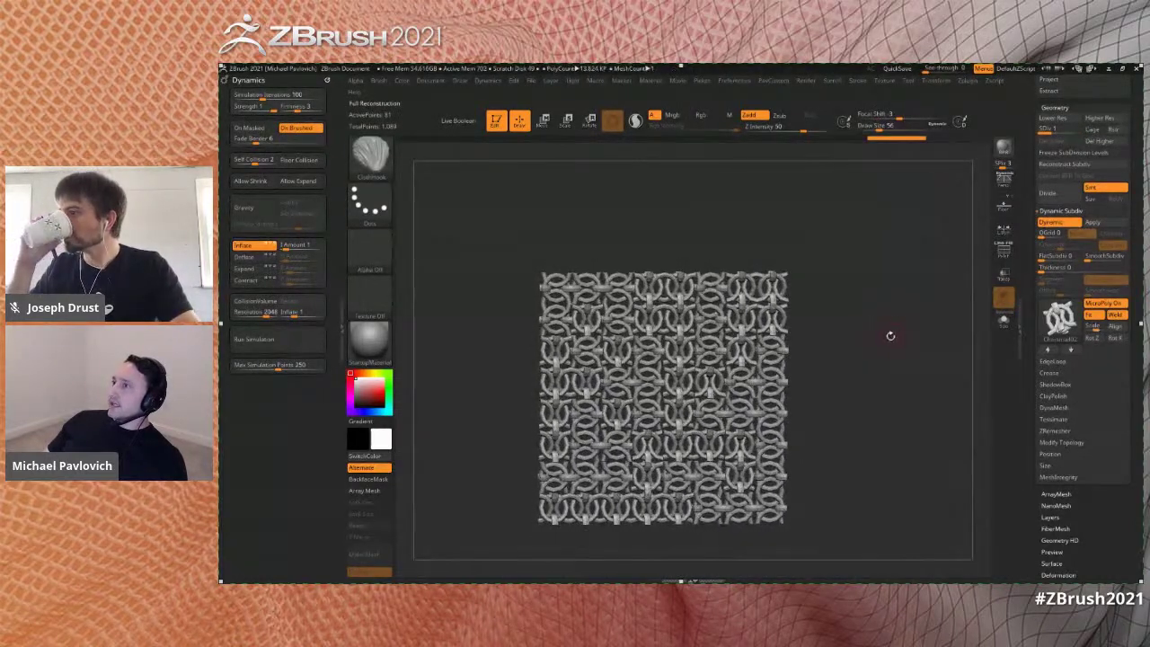
key(d)
key(d)
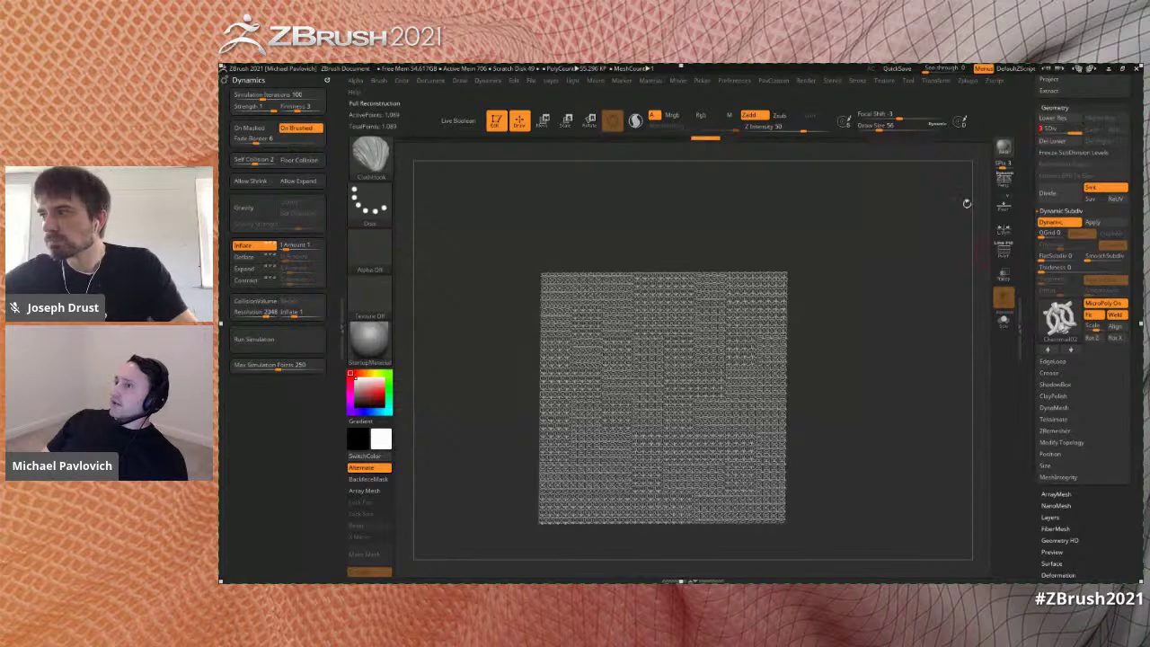
- Try a short ClothHook stroke near the chainmail's upper corner and undo it
key(b)
key(c)
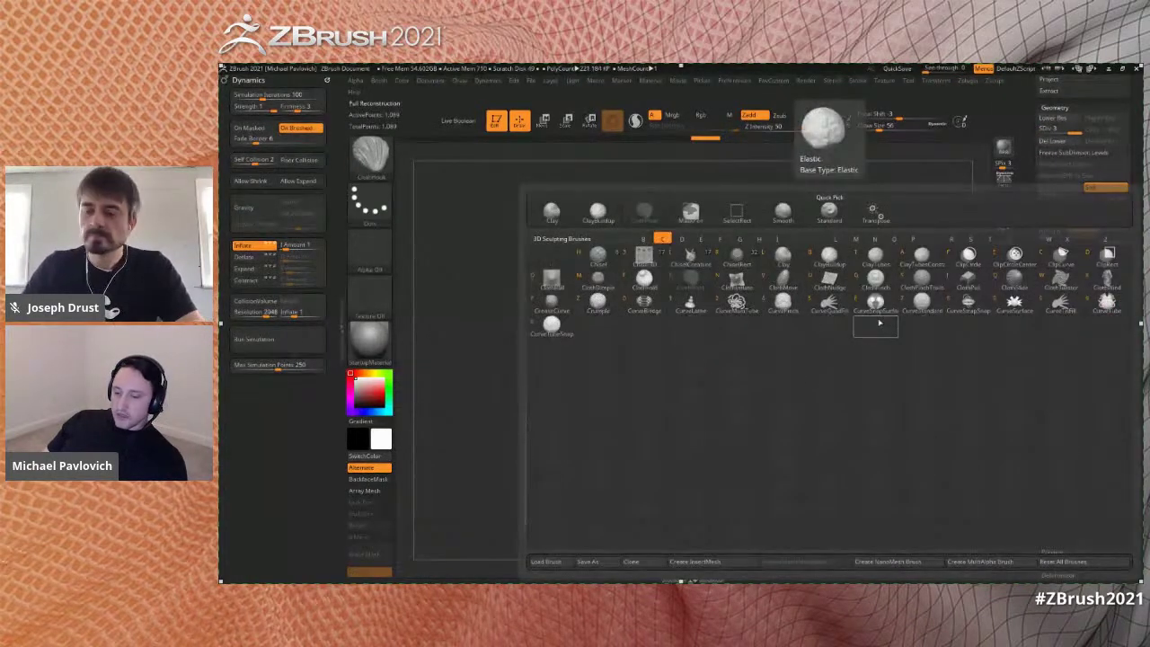
key(h)
drag(768, 282, 771, 280)
key(ctrl+z)
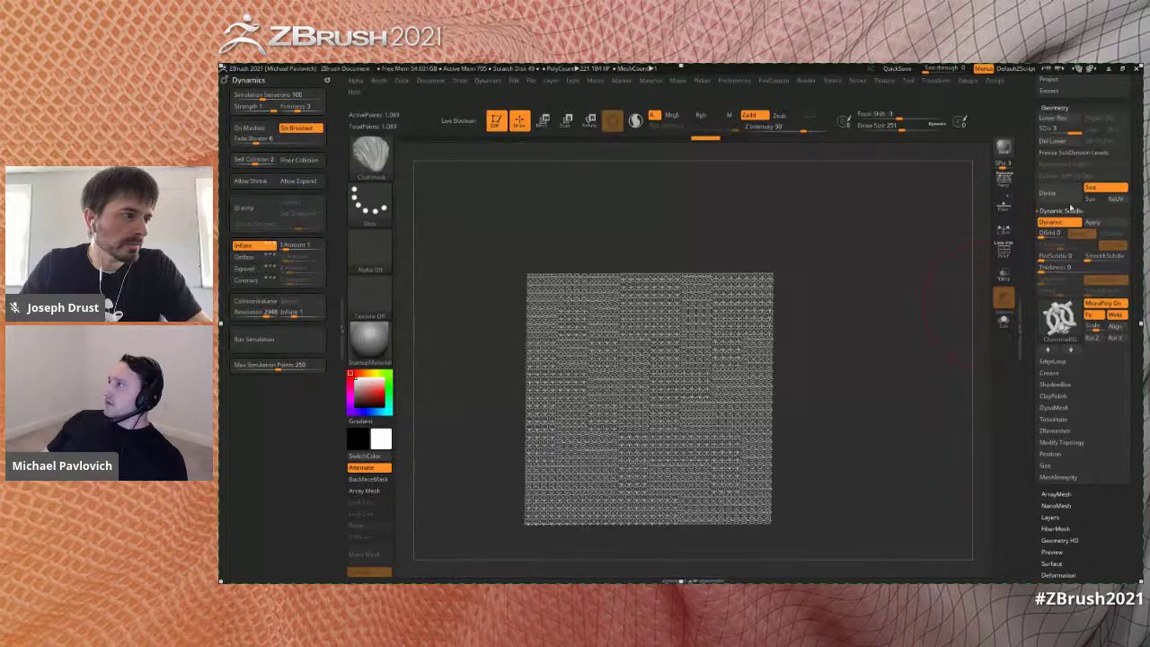
- Reduce the plane to its lowest subdivision level by deleting the higher ones, and switch MicroPoly off and on to refresh the chainmail
click(1047, 141)
click(1100, 143)
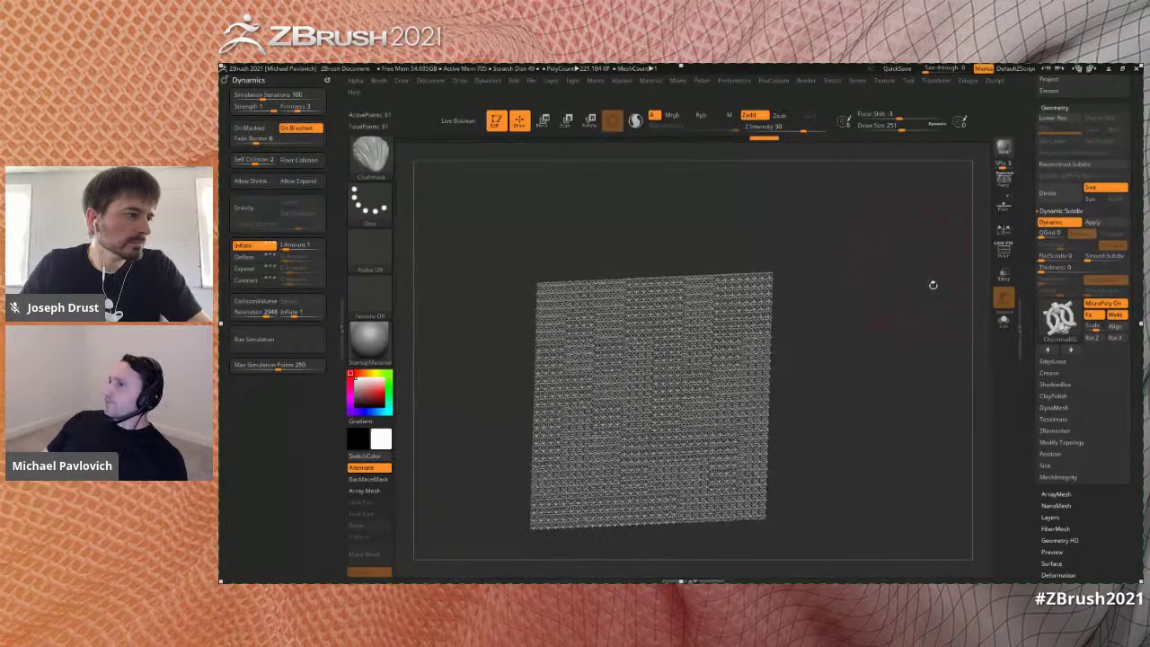
click(1103, 304)
click(1103, 304)
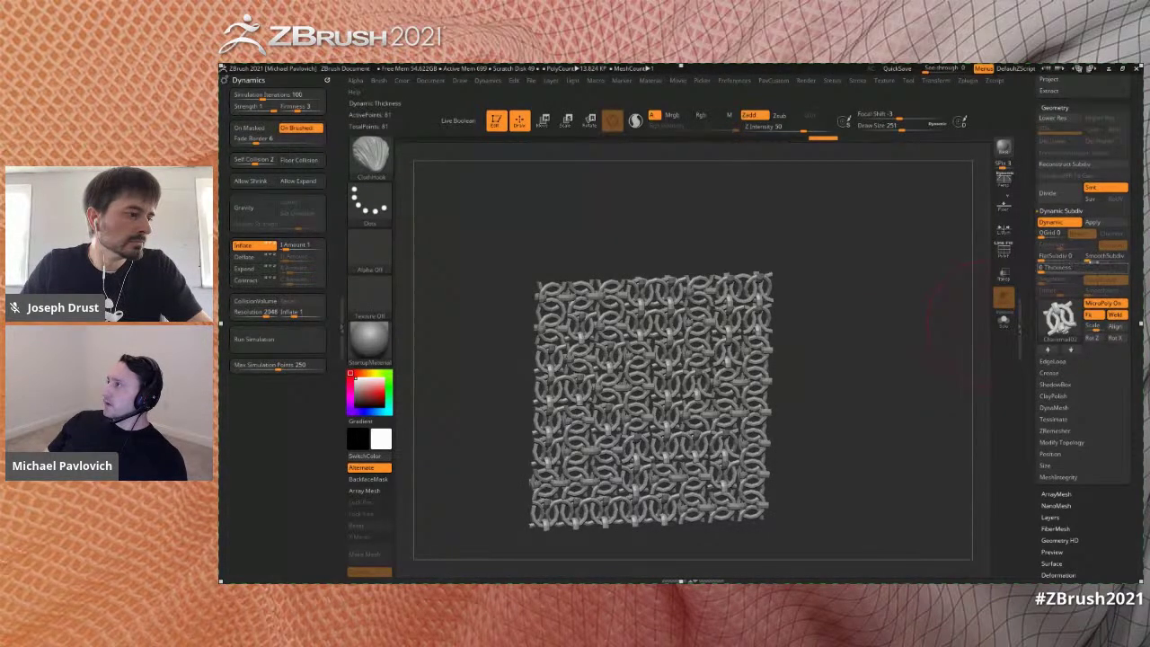
shift+drag(941, 321, 898, 305)
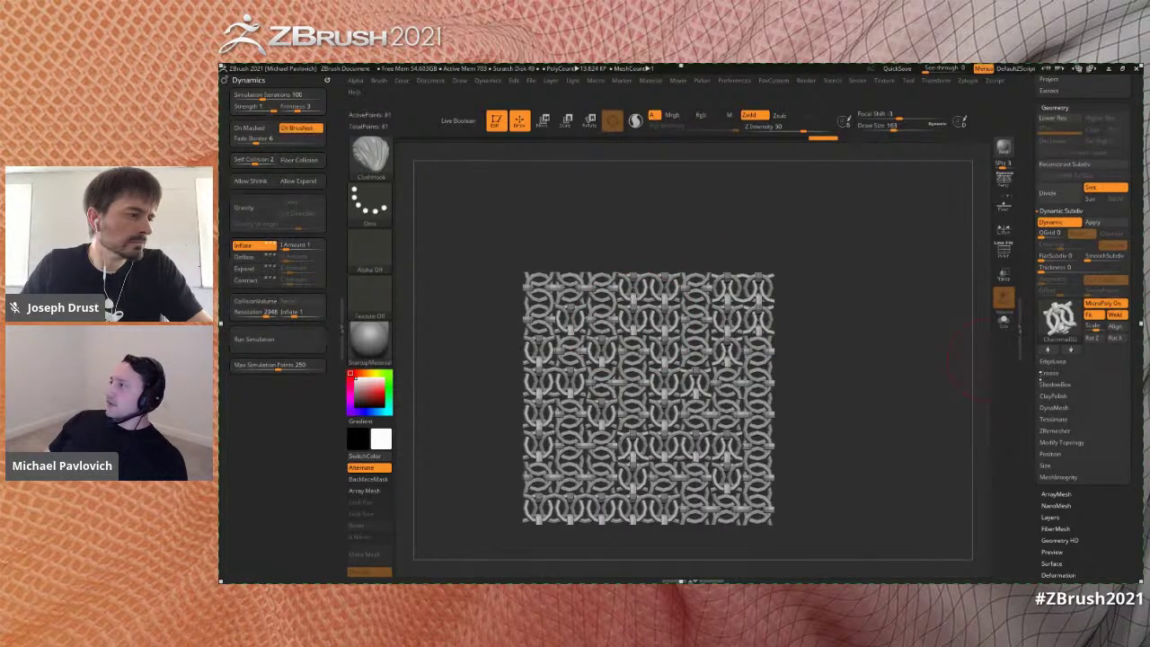
- Divide the plane twice and delete its lower subdivision levels, keeping the Chainmail02 MicroPoly on
drag(1026, 305, 1023, 464)
drag(1025, 368, 1017, 212)
key(shift+d)
key(d)
key(ctrl+d)
key(ctrl+d)
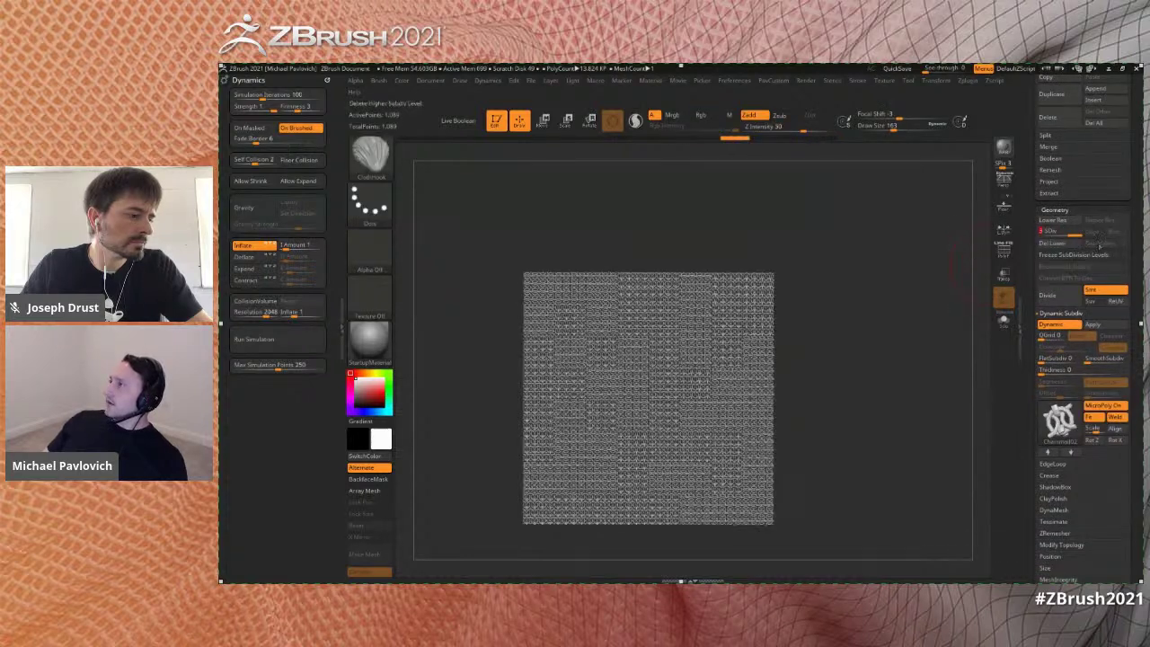
click(1053, 243)
scroll(1086, 360, down, 2)
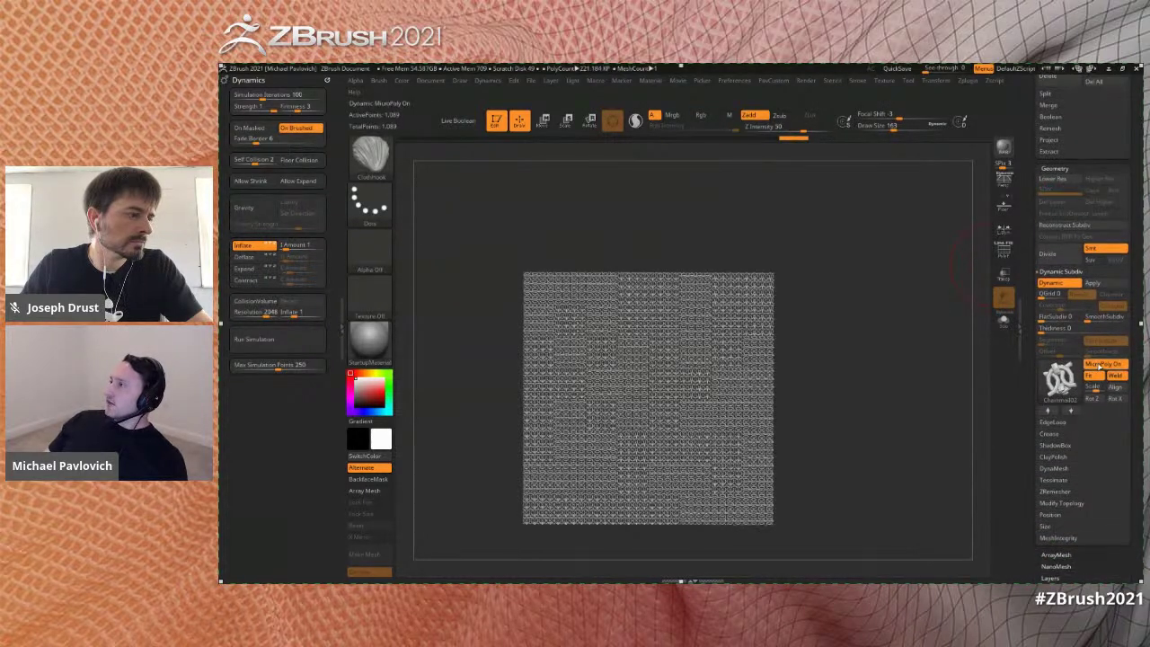
- Replace the MicroPoly pattern with the PolyMesh3D_1 mesh, and display the plane with PolyFrame and the SketchShaded2 material
click(1060, 382)
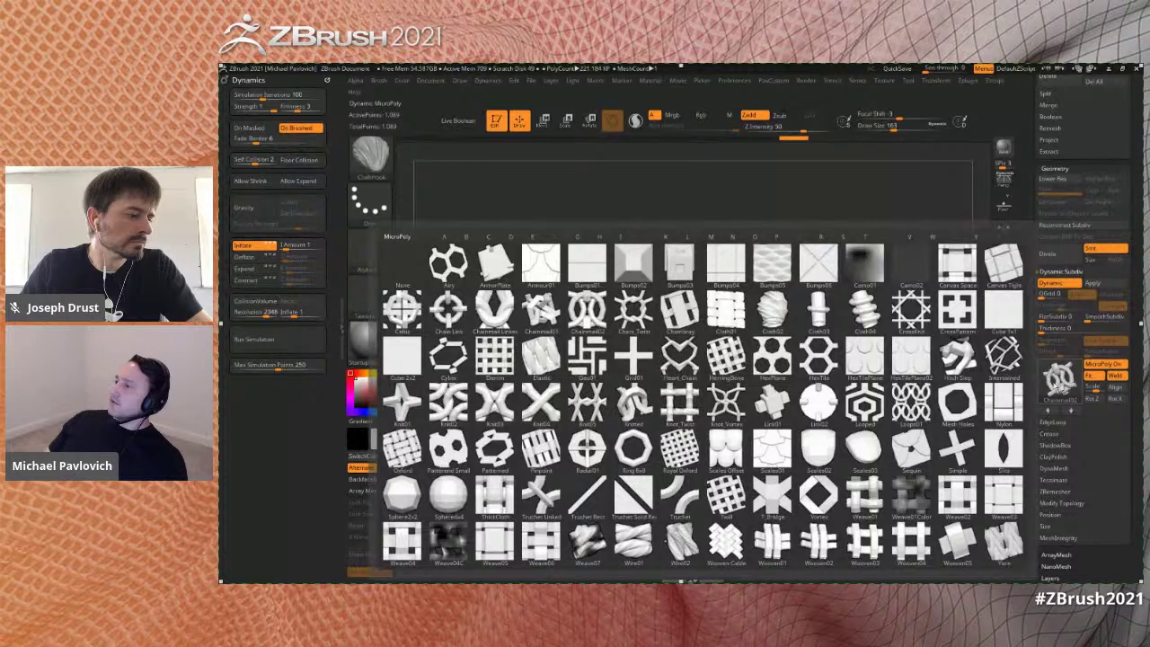
shift+click(1060, 381)
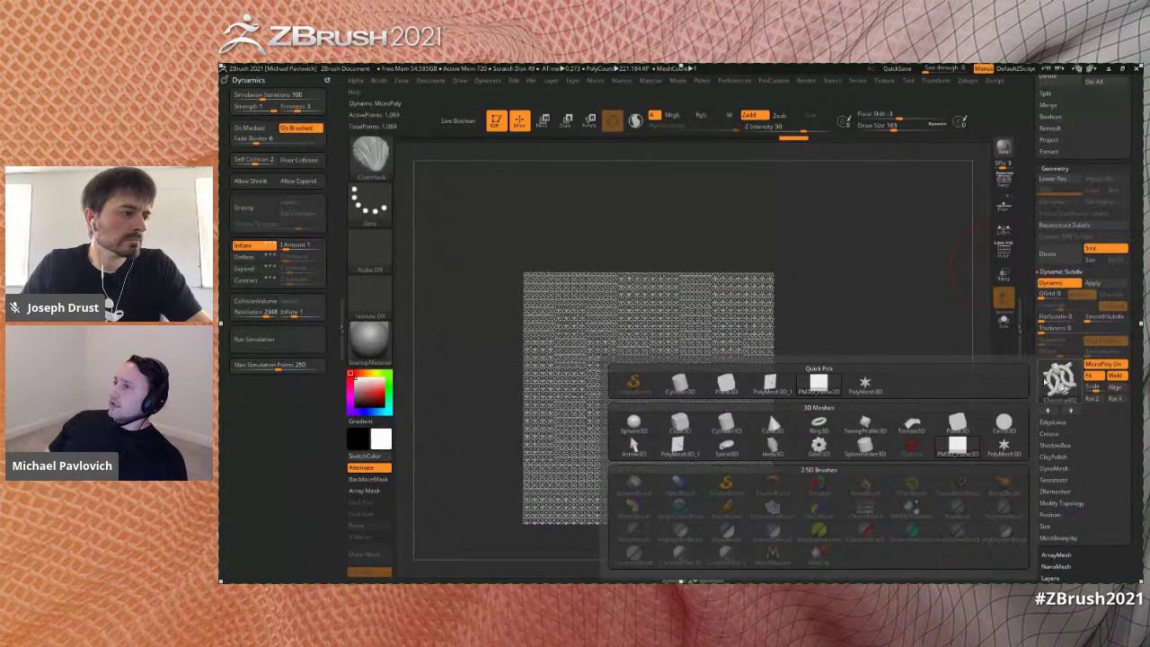
click(770, 390)
drag(895, 365, 889, 335)
key(shift+f)
click(375, 353)
click(656, 377)
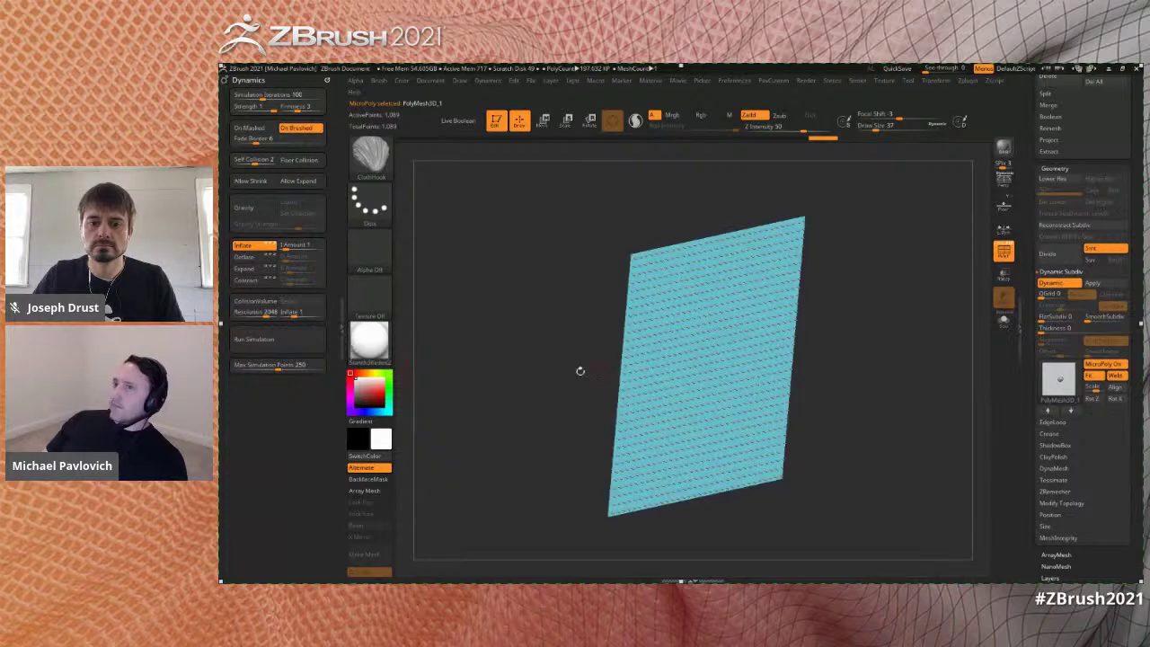
- Run the inflate simulation on the plane and turn off MicroPoly
click(267, 340)
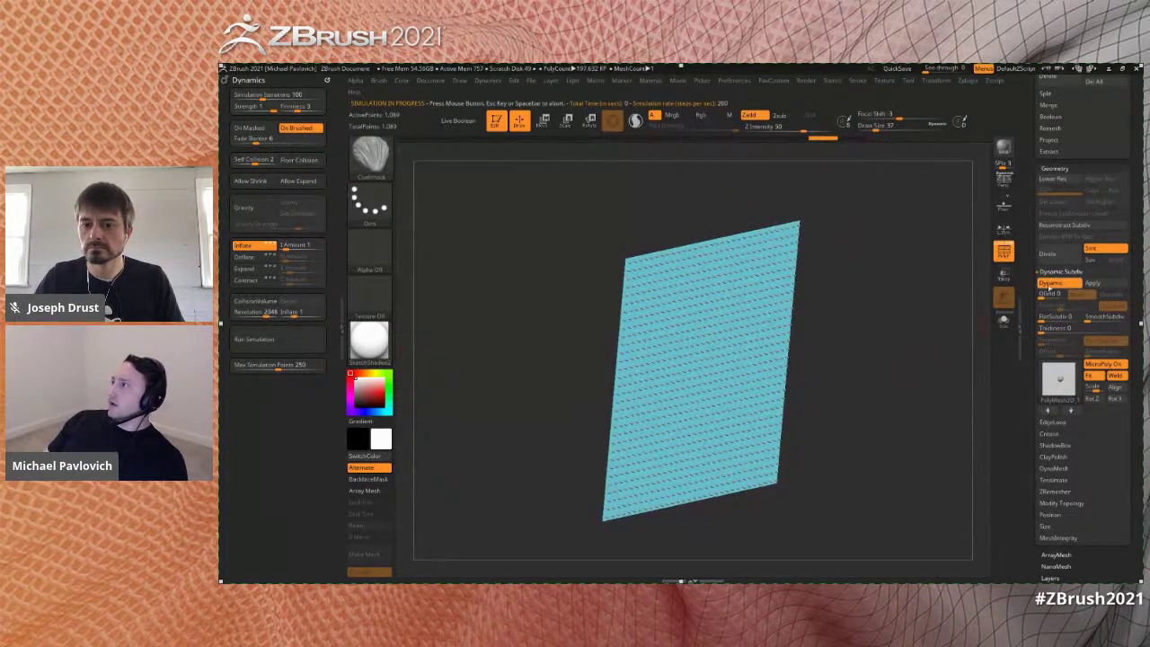
drag(1030, 319, 1040, 323)
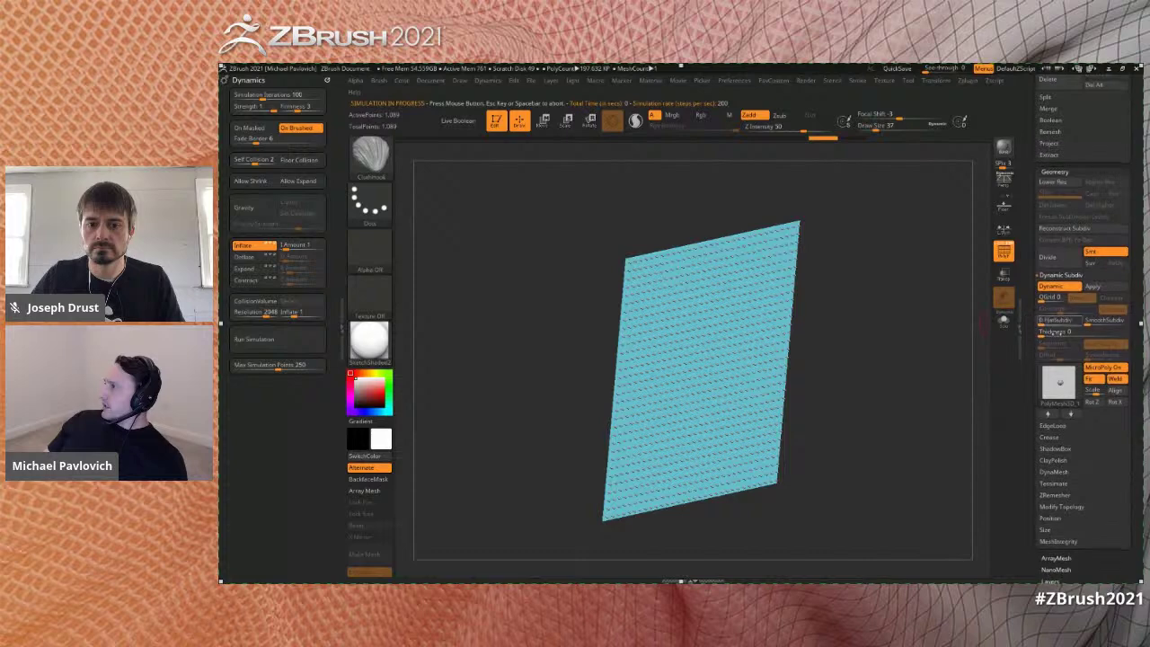
scroll(1029, 361, up, 2)
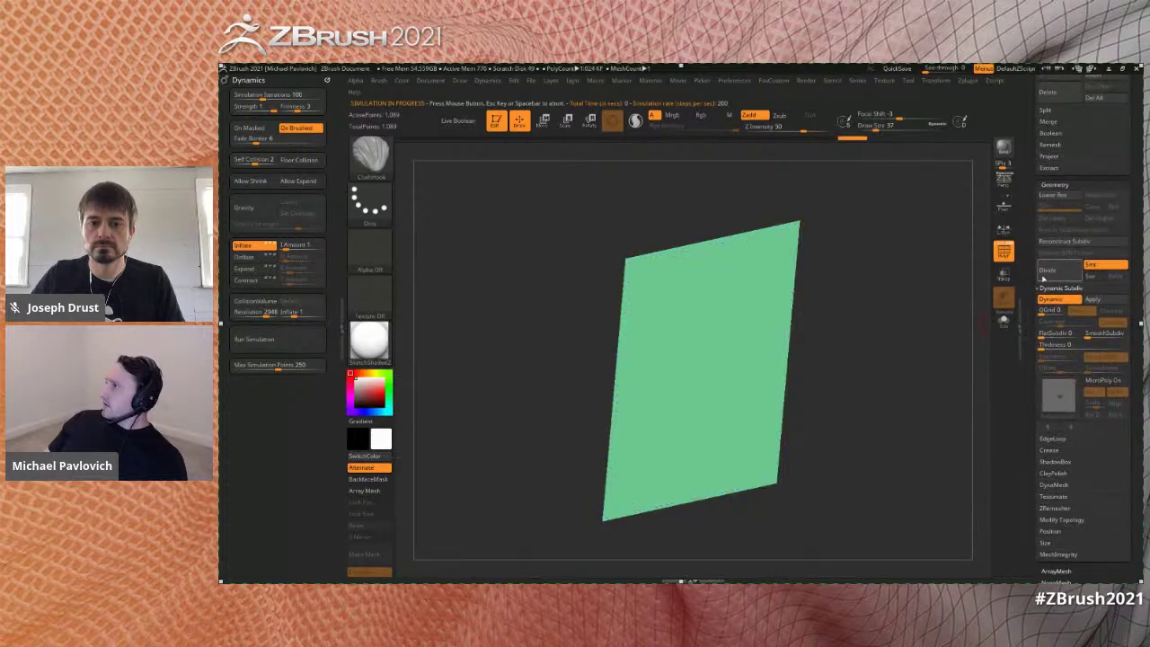
scroll(1048, 280, up, 2)
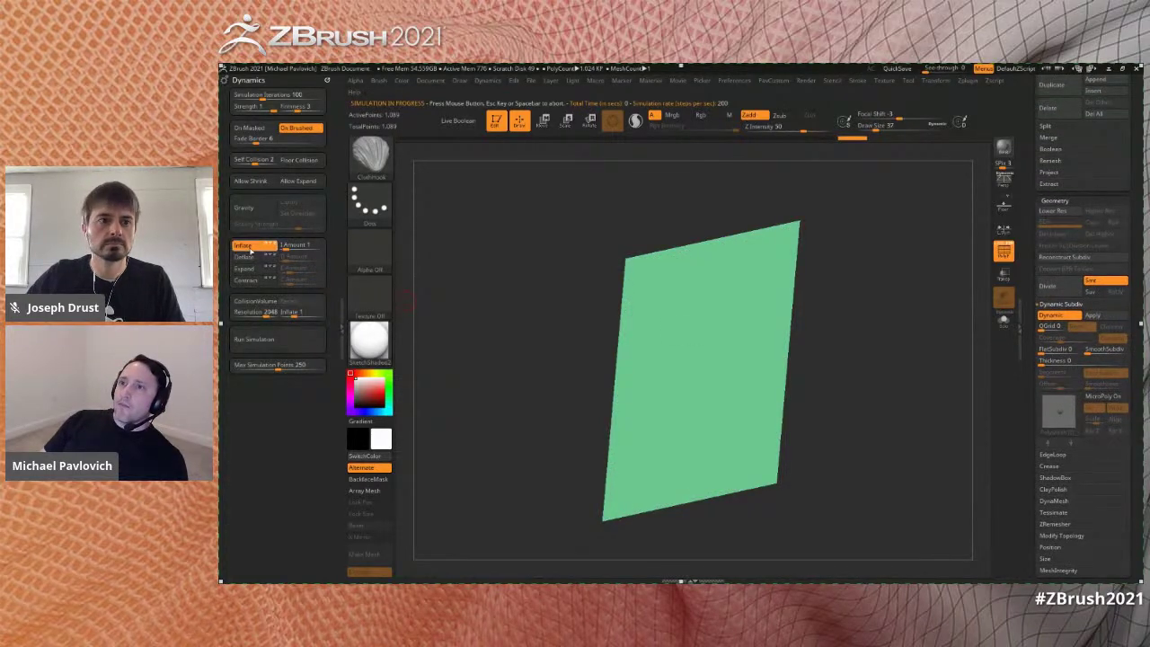
- Clear the canvas, place a new Plane3D in Edit mode and convert it into a PolyMesh3D
scroll(1039, 254, up, 5)
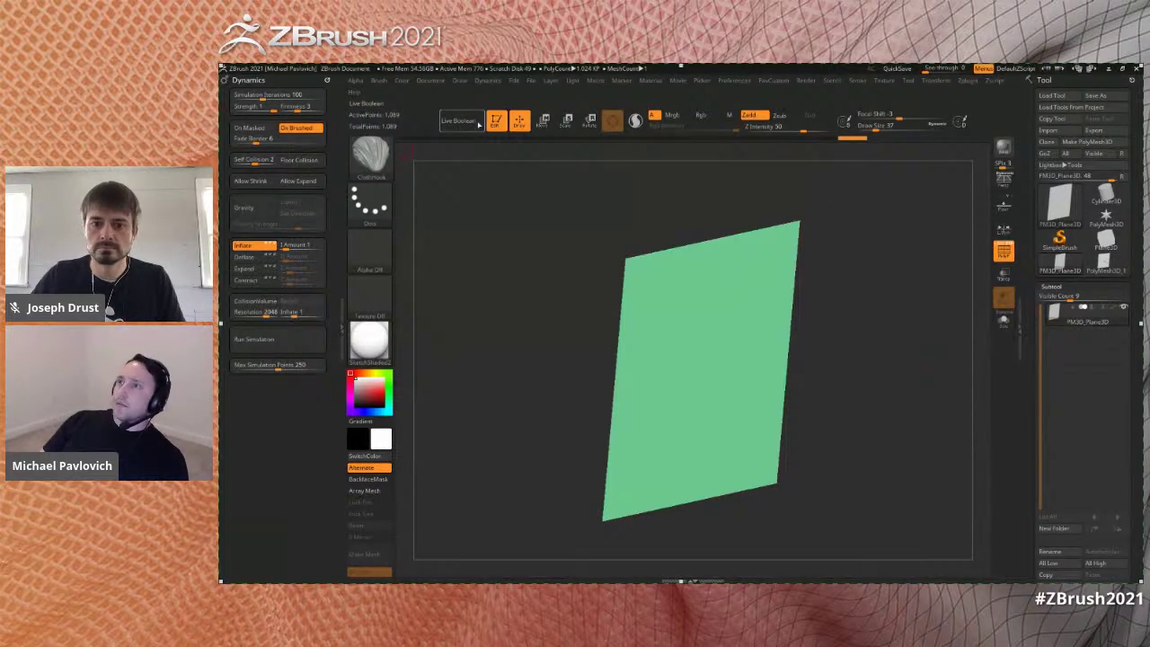
click(494, 122)
key(ctrl+n)
click(1059, 239)
click(1061, 208)
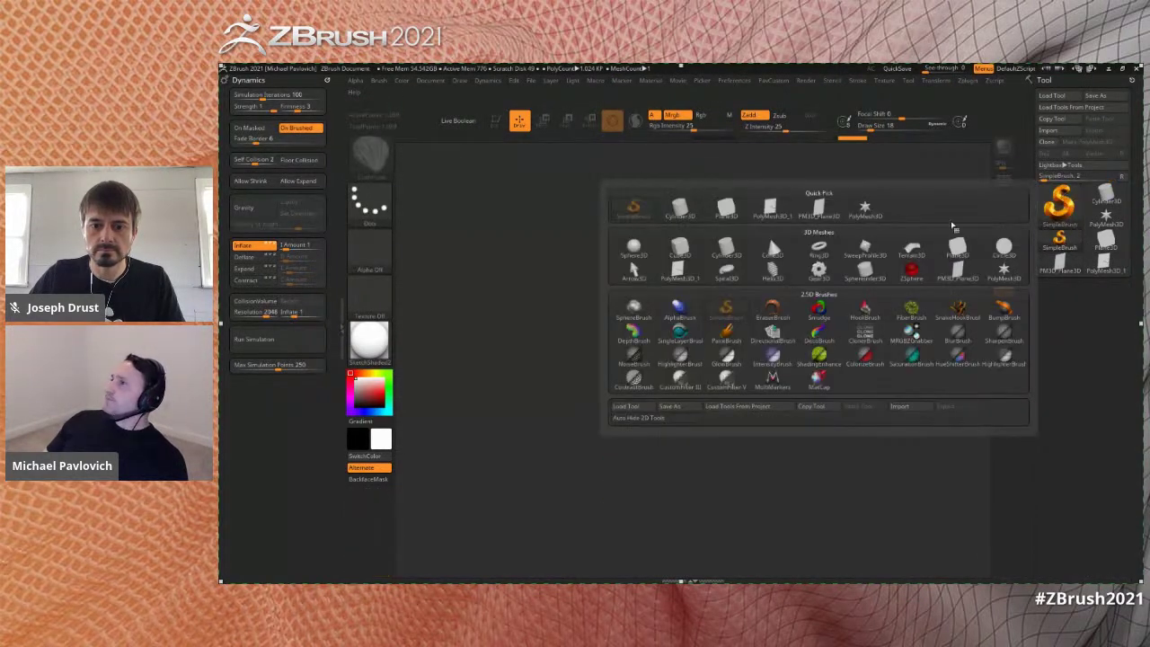
click(965, 255)
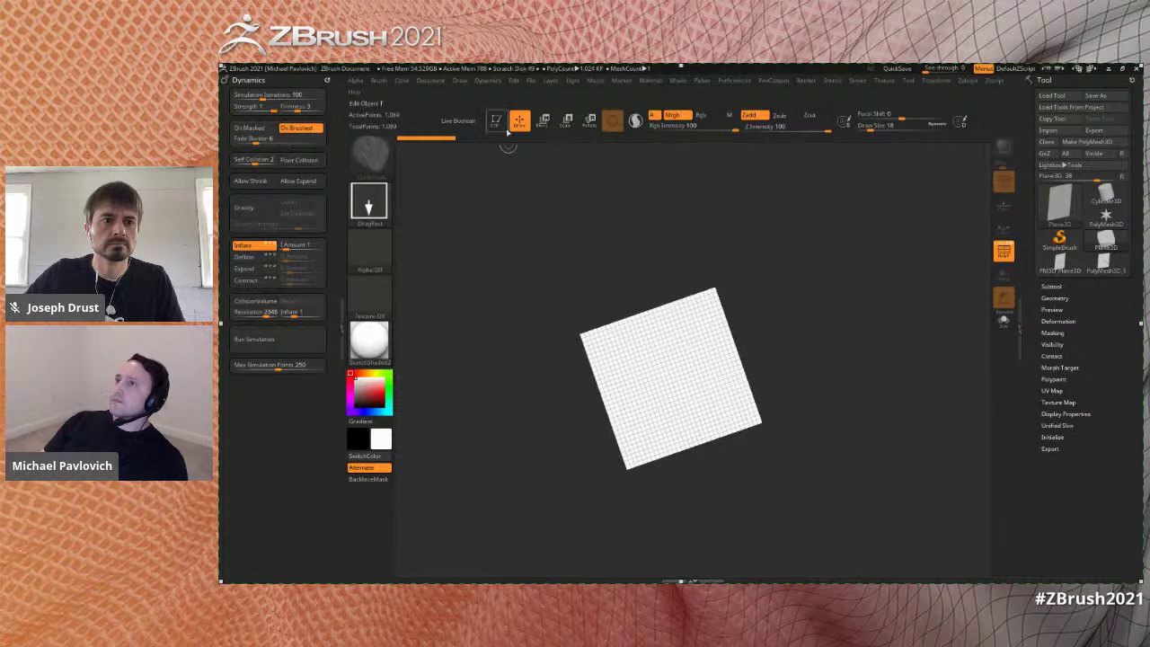
key(f)
shift+drag(924, 259, 967, 305)
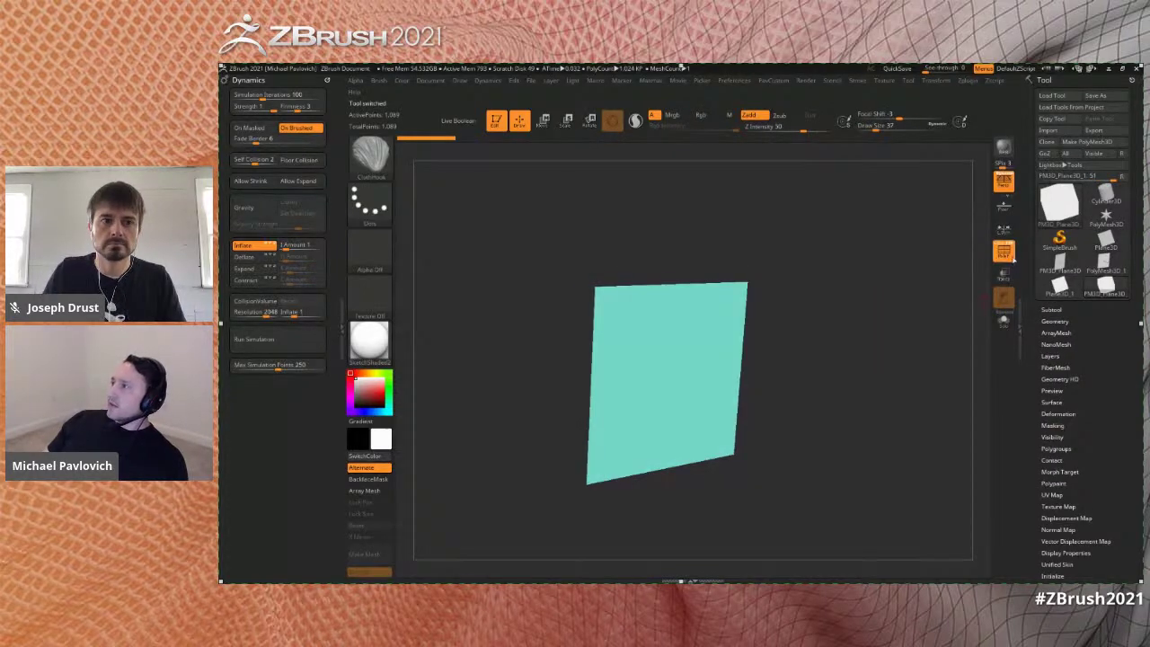
- Toggle PolyFrame to show the new plane's wireframe and run the inflate simulation on it
click(1004, 252)
click(1003, 251)
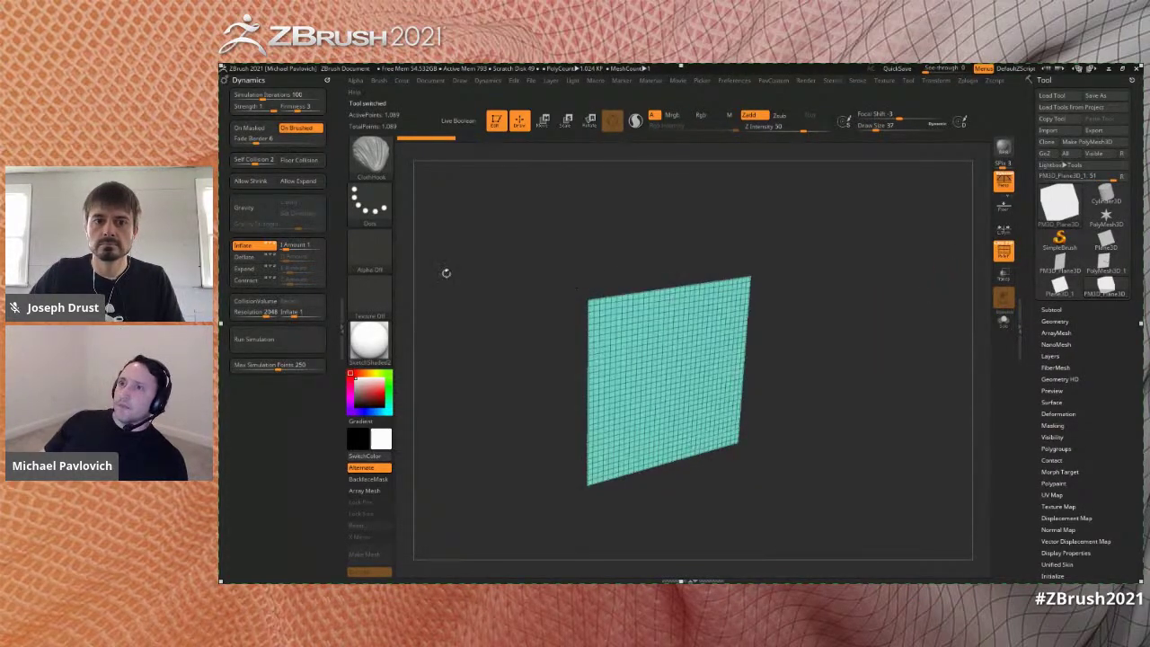
click(274, 339)
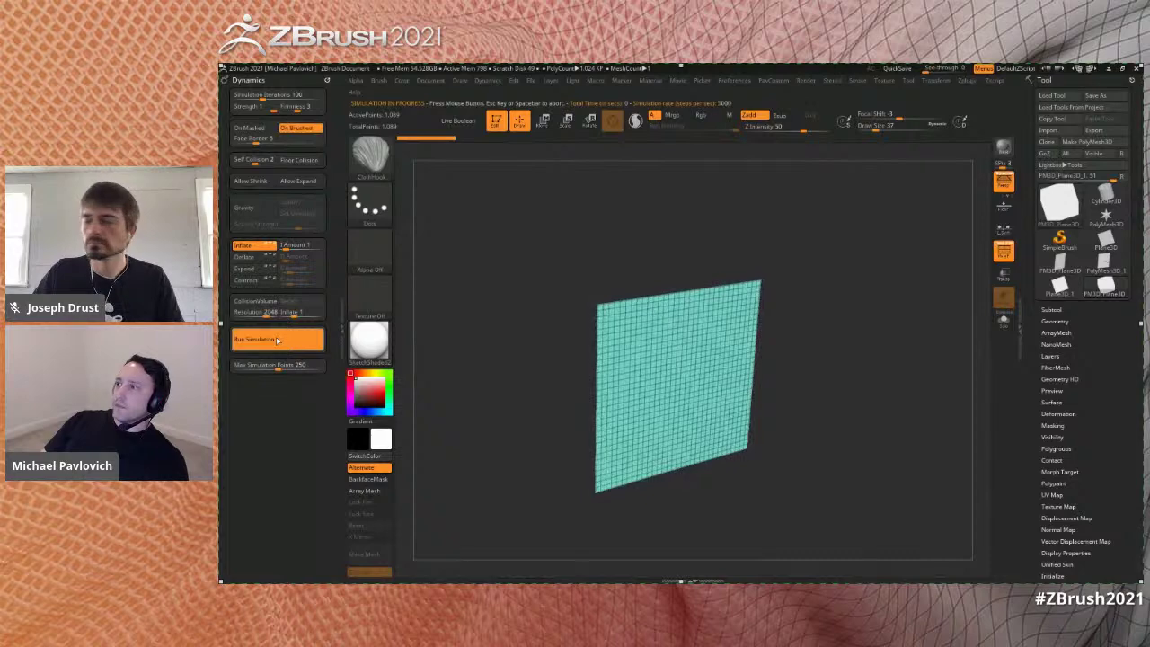
- Enable Dynamic Subdiv MicroPoly on the new plane using the PolyMesh3D_1 mesh as its pattern
click(1052, 321)
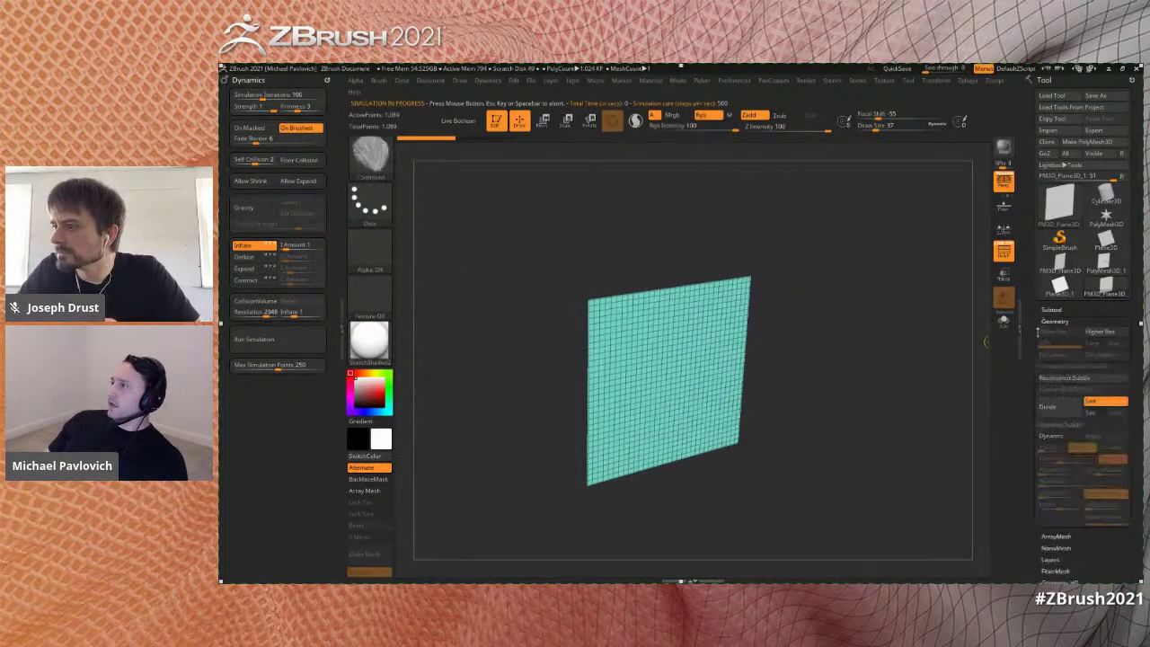
click(1049, 367)
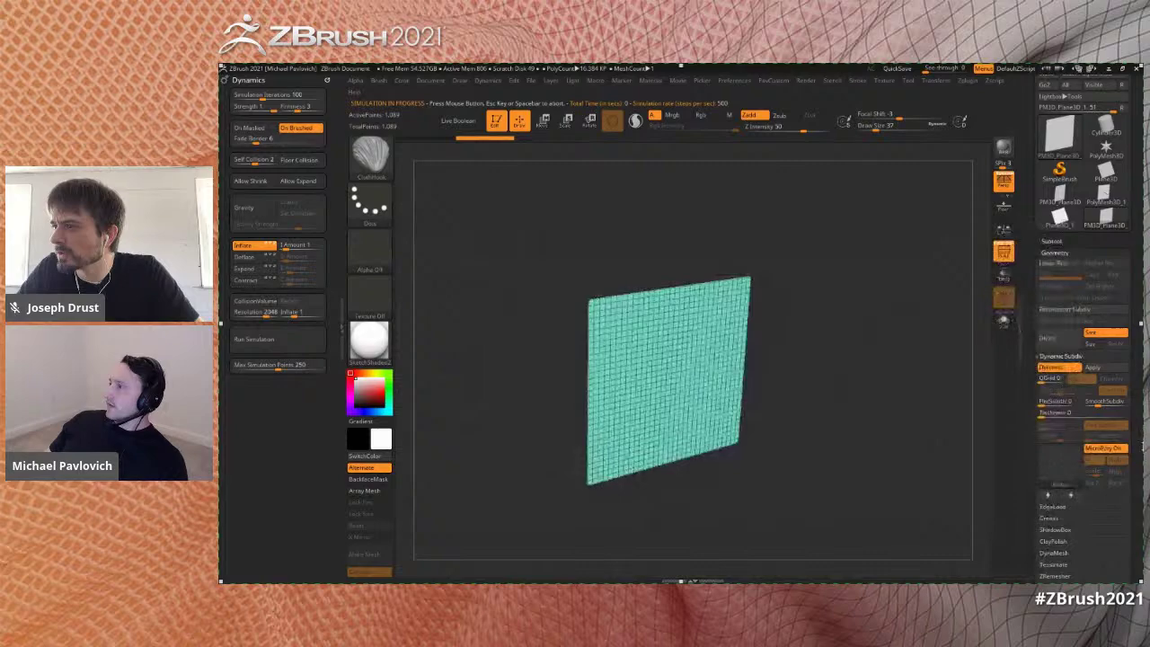
click(1056, 466)
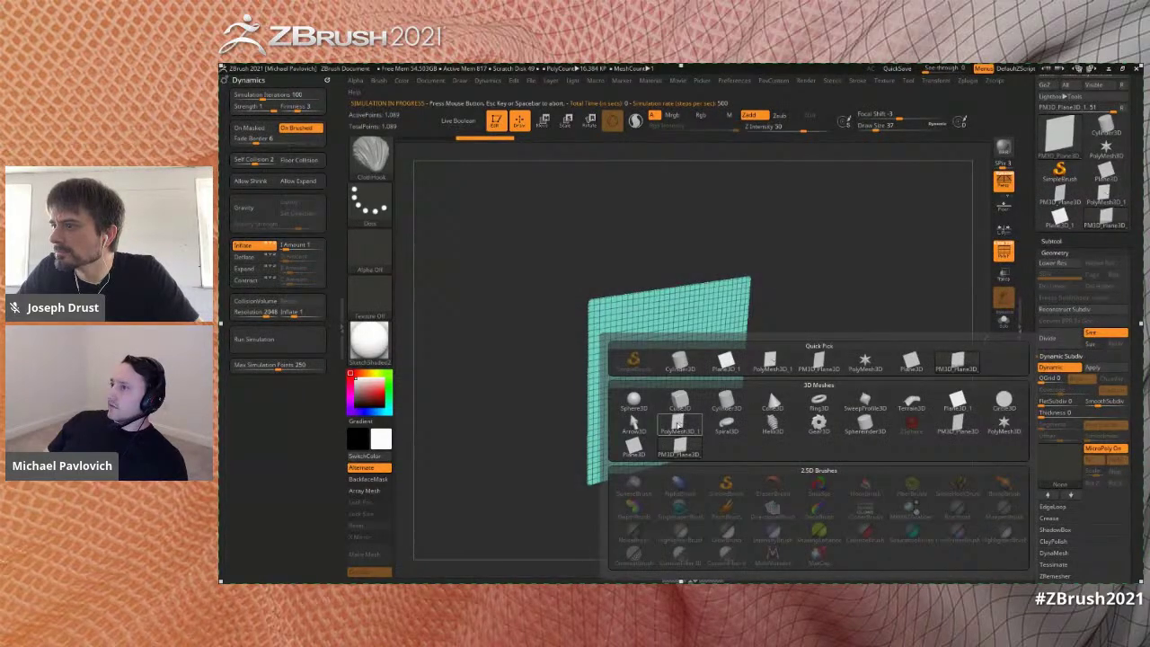
click(678, 422)
alt+drag(939, 468, 940, 399)
drag(1098, 403, 1085, 403)
alt+drag(939, 449, 939, 368)
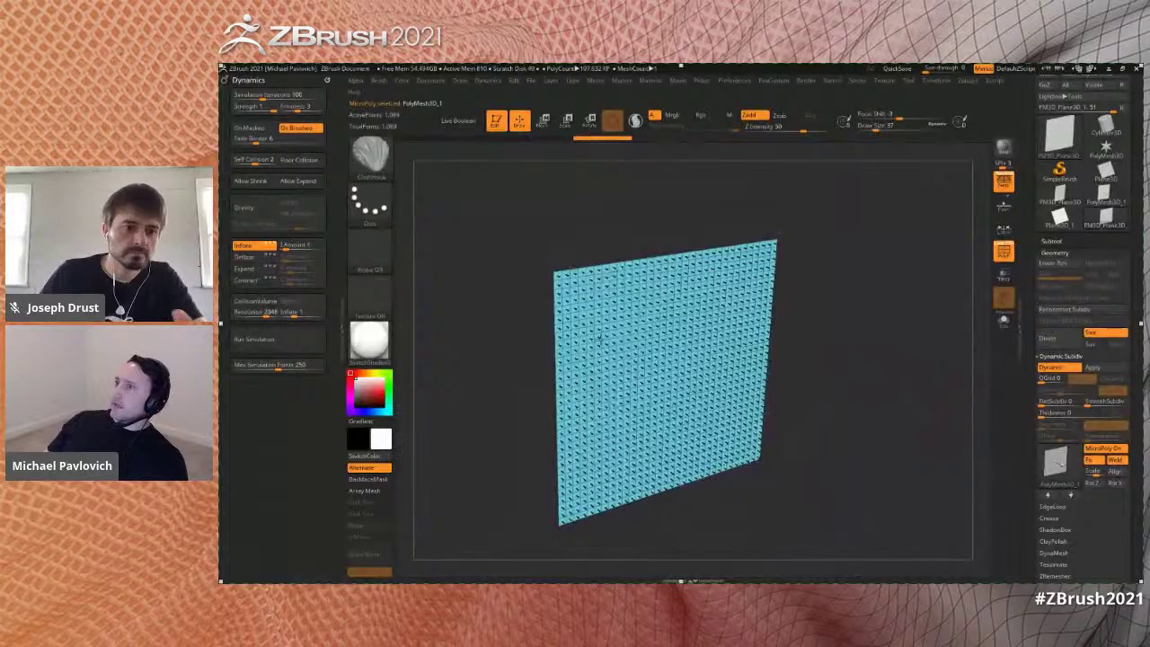
- Pull a broad bulge out of the MicroPoly plane with an enlarged Move brush and run the inflate simulation
drag(848, 325, 883, 321)
click(269, 338)
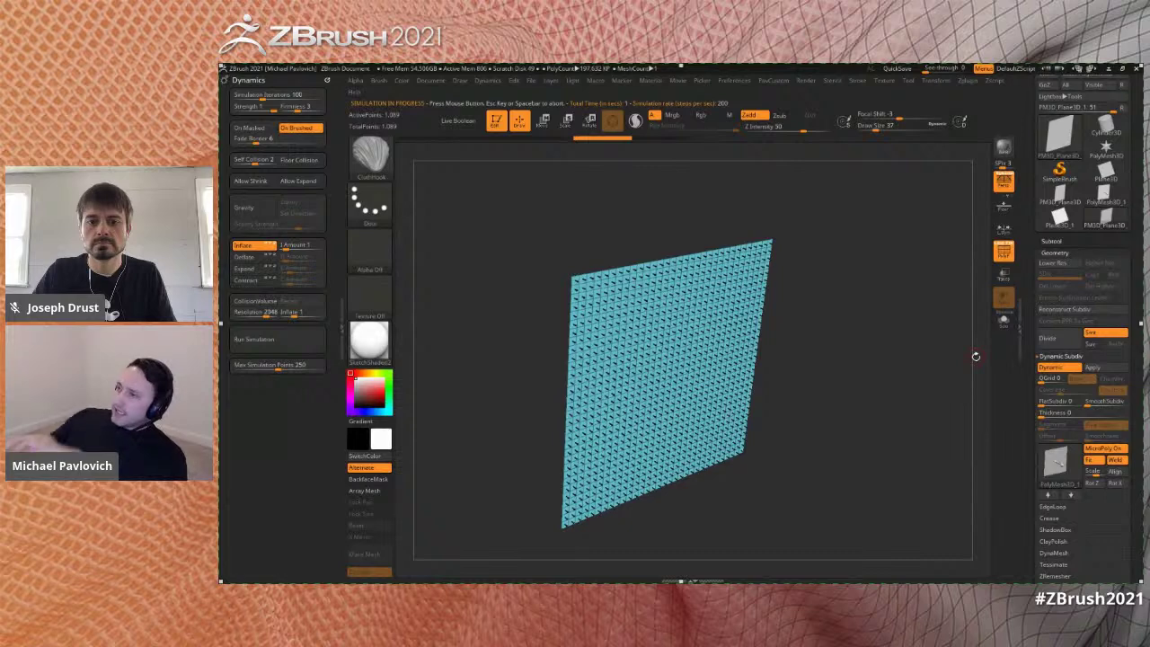
key(s)
mouse_move(797, 374)
mouse_down()
mouse_move(826, 375)
mouse_move(798, 382)
mouse_up()
key(s)
click(811, 398)
key(s)
click(808, 386)
click(275, 340)
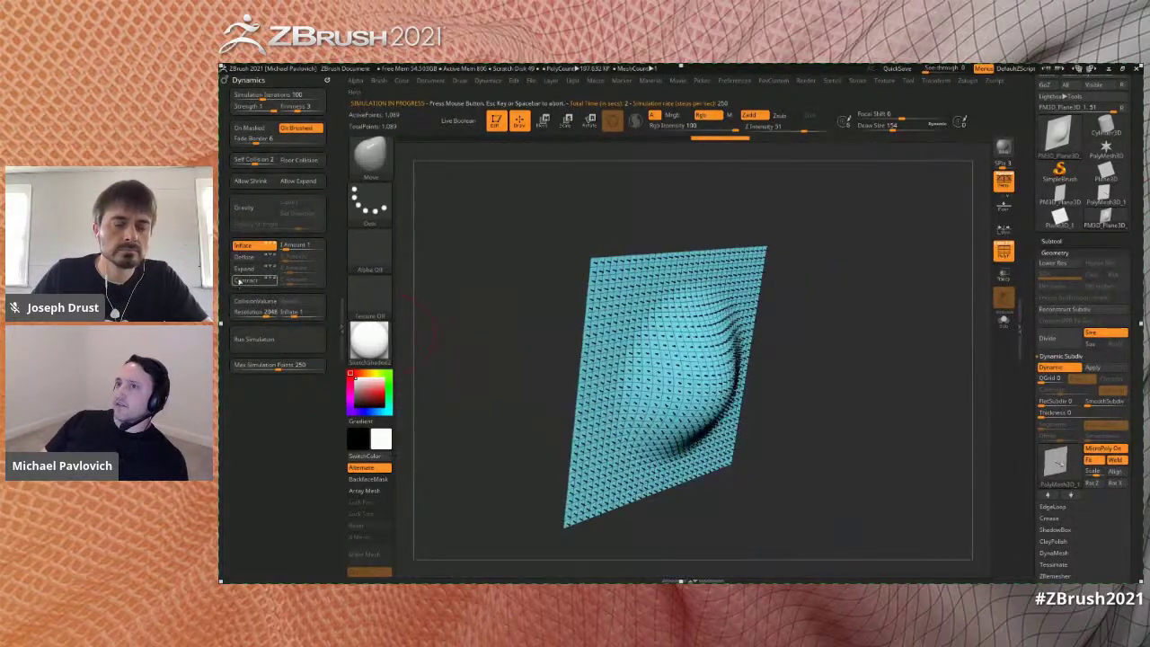
- Run the simulation on the bulged plane with Deflate, then undo back to the flat plane
click(246, 256)
click(274, 338)
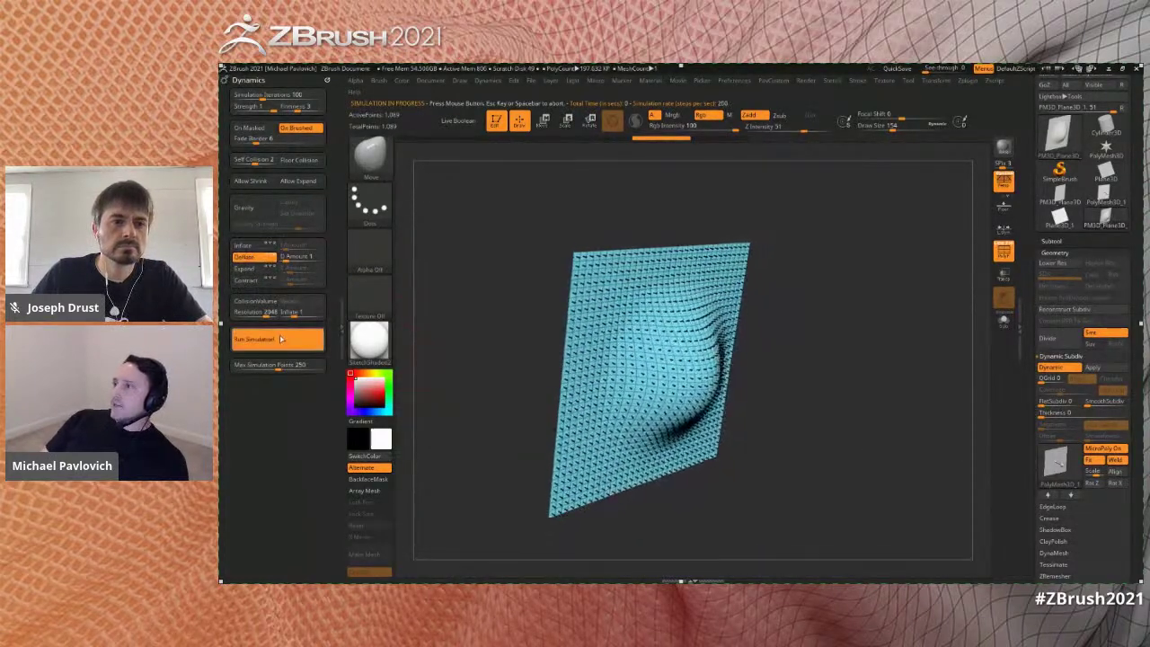
click(278, 338)
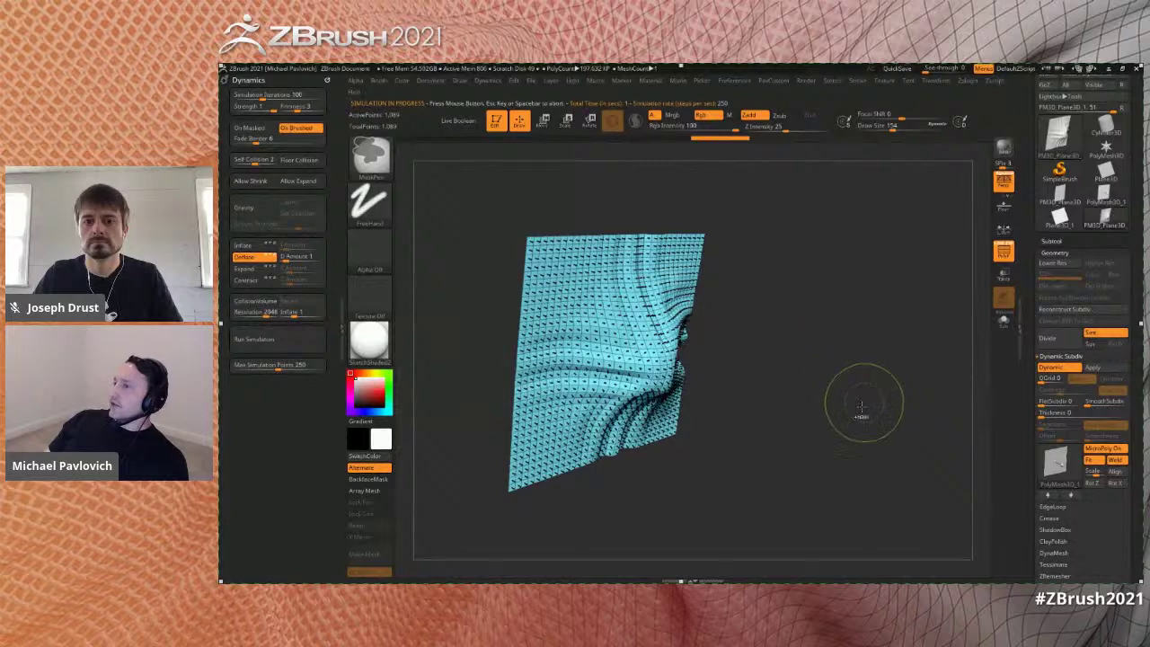
key(ctrl+z)
key(ctrl+z)
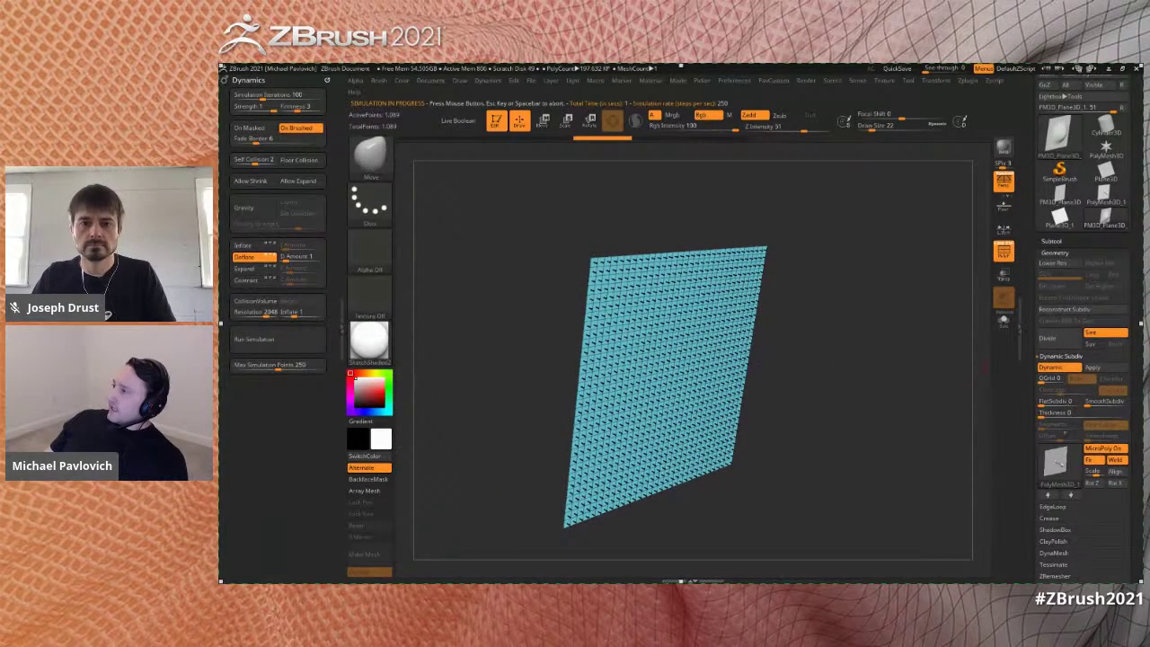
- Turn off MicroPoly, give the plane a Dynamic Subdiv thickness of about 0.013 and apply it to the mesh
mouse_move(1057, 463)
click(1089, 448)
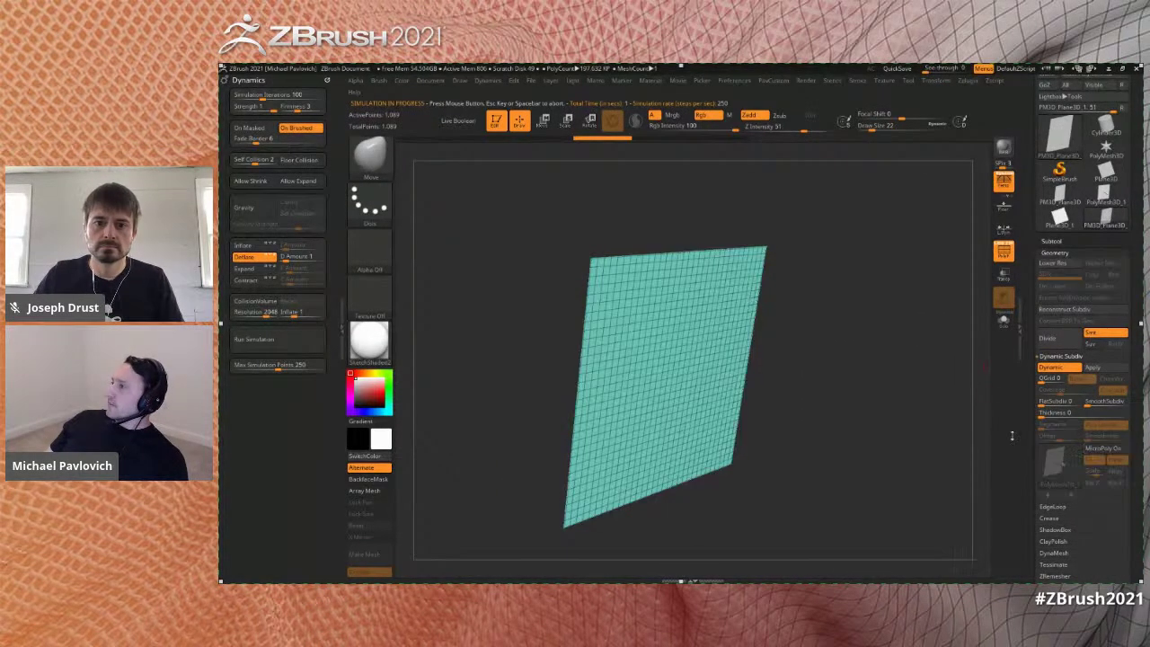
click(1051, 412)
drag(1059, 413, 1070, 413)
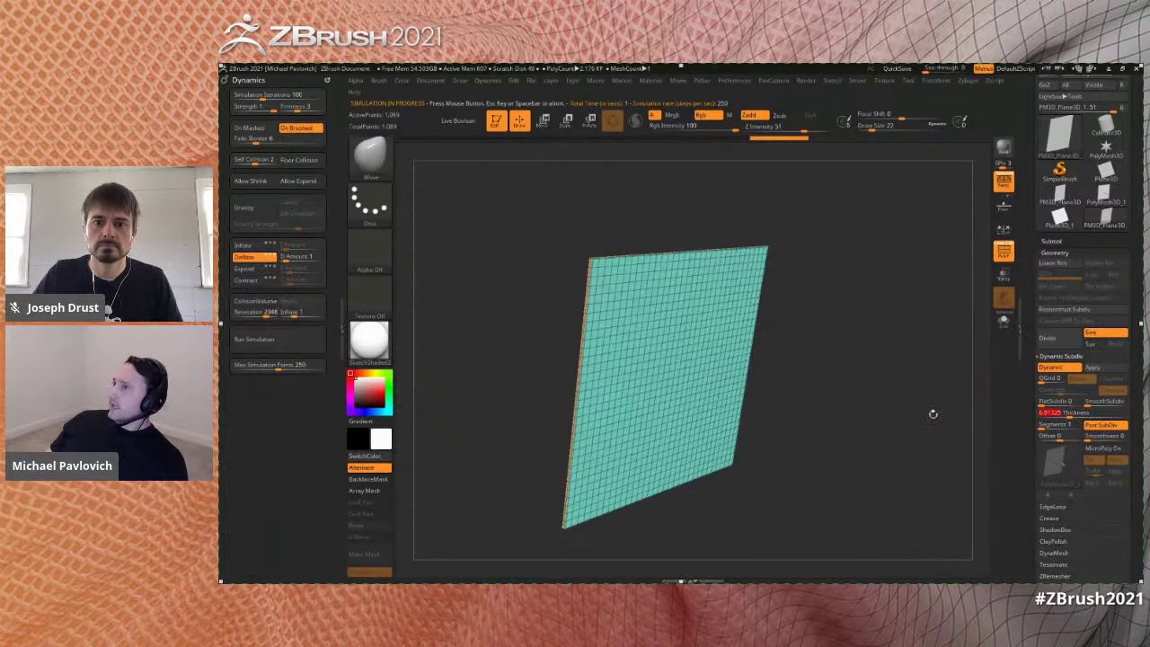
drag(890, 396, 710, 350)
key(s)
click(743, 365)
drag(826, 316, 868, 355)
click(1107, 369)
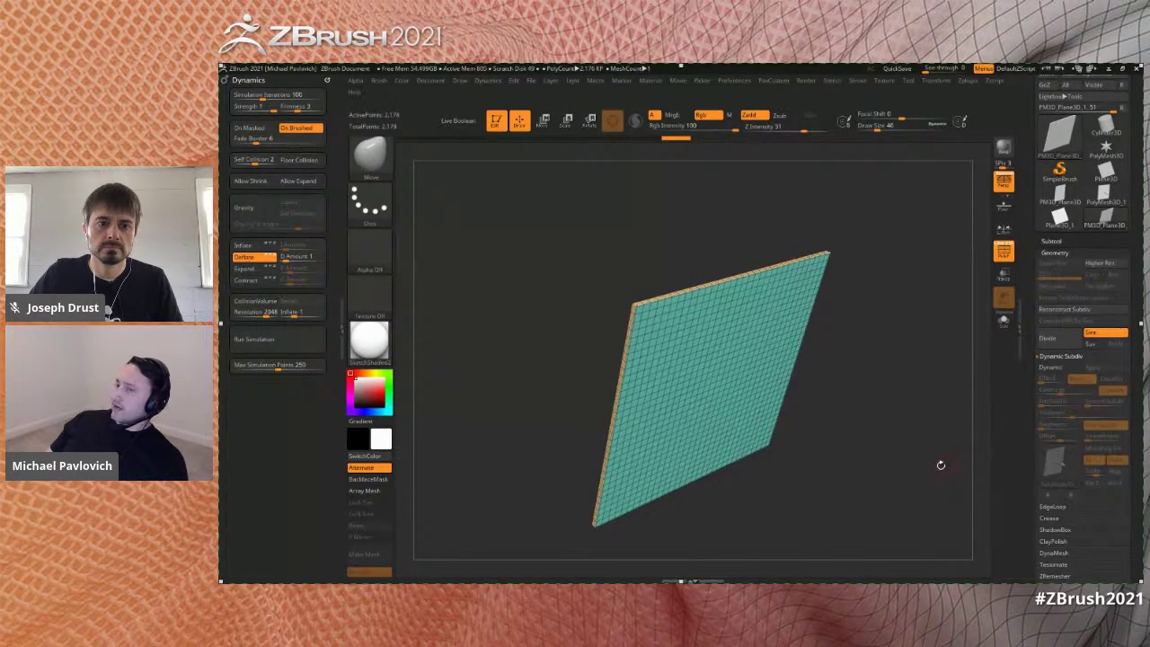
- Inflate the thickened plane into a pillow with the simulation and switch its material to StartupMaterial
drag(942, 463, 934, 456)
click(243, 245)
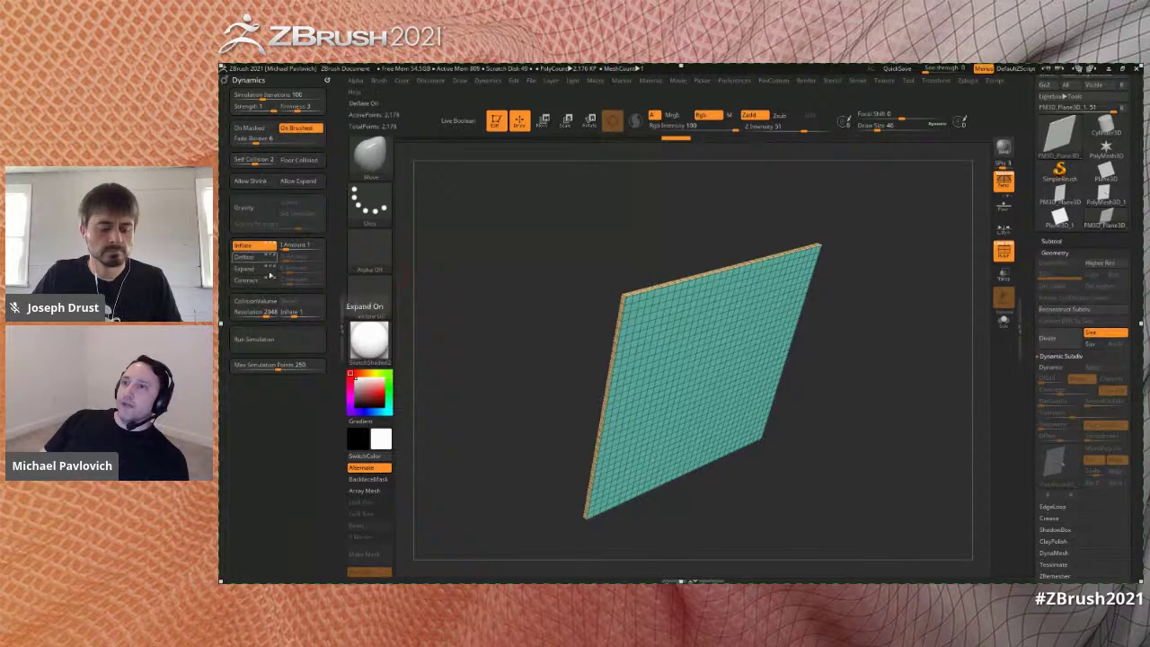
click(285, 345)
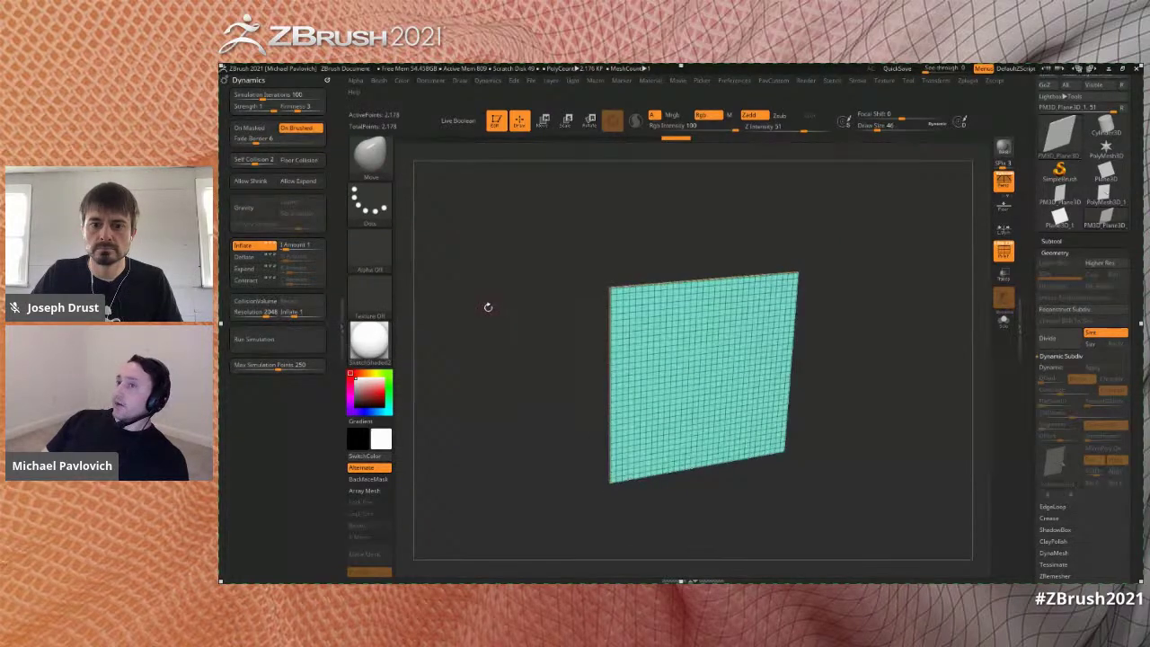
click(281, 341)
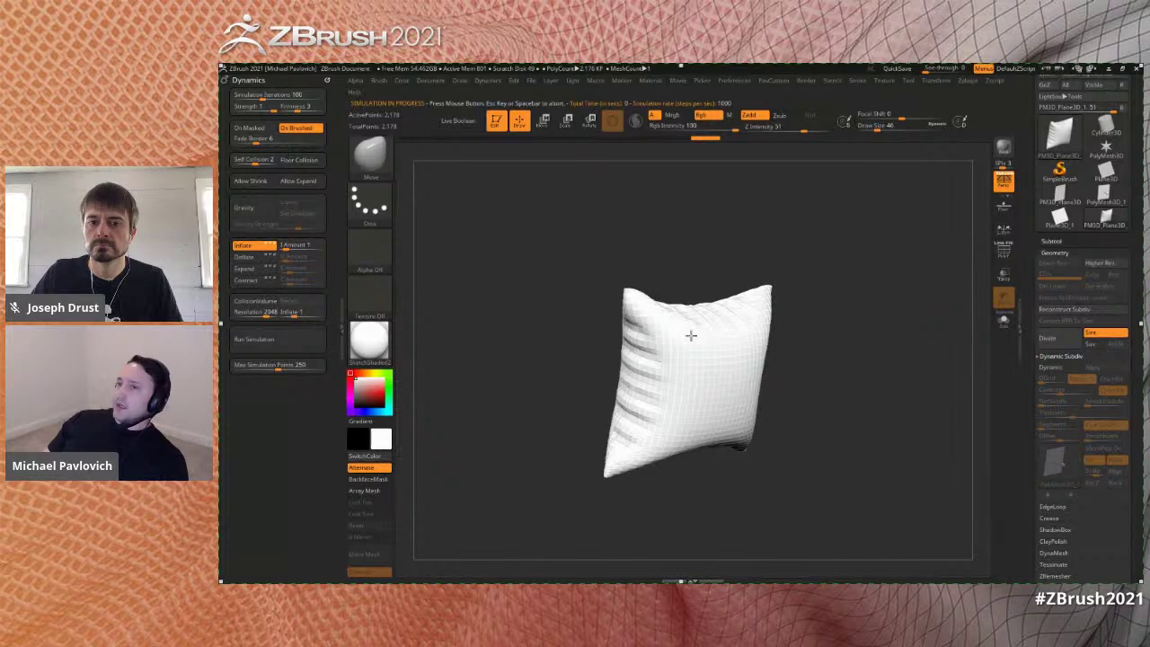
click(369, 340)
click(443, 337)
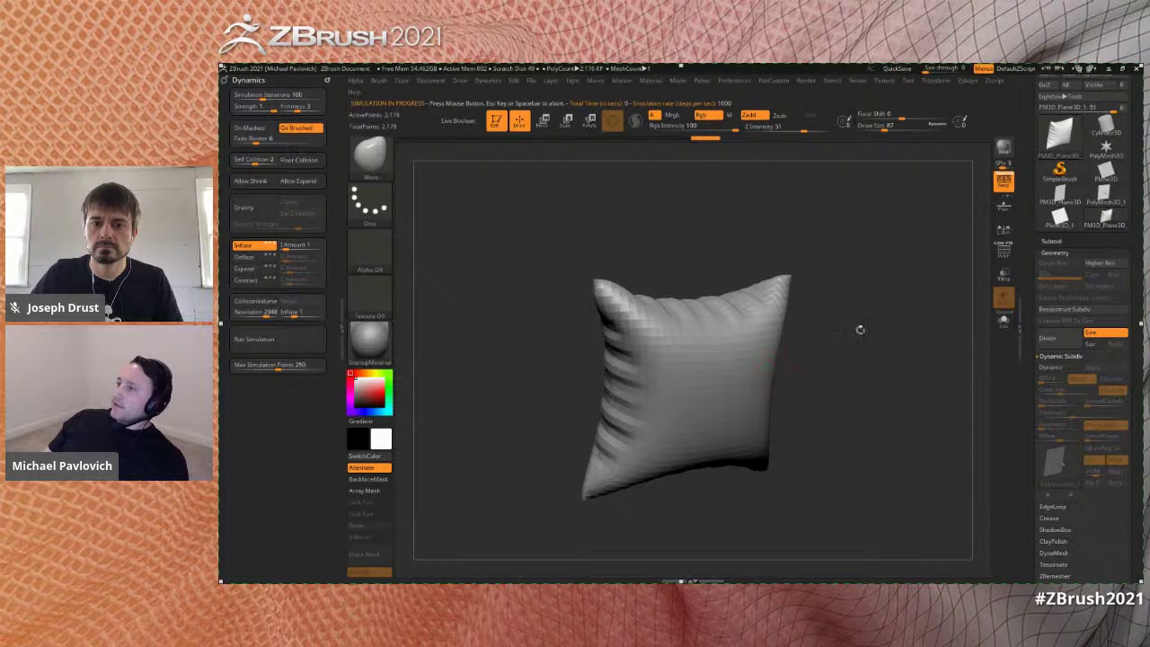
- Enable Dynamic Subdiv with MicroPoly on the pillow and show PolyFrame to inspect the arrows along its normals
scroll(1030, 307, down, 2)
click(1051, 301)
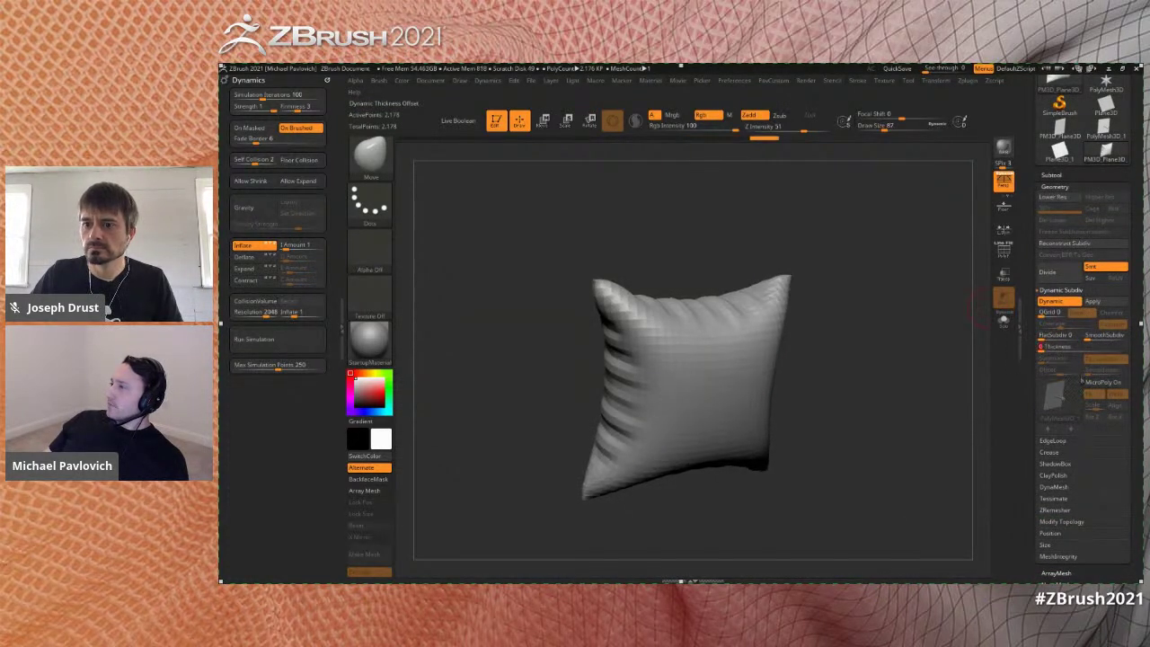
click(1101, 382)
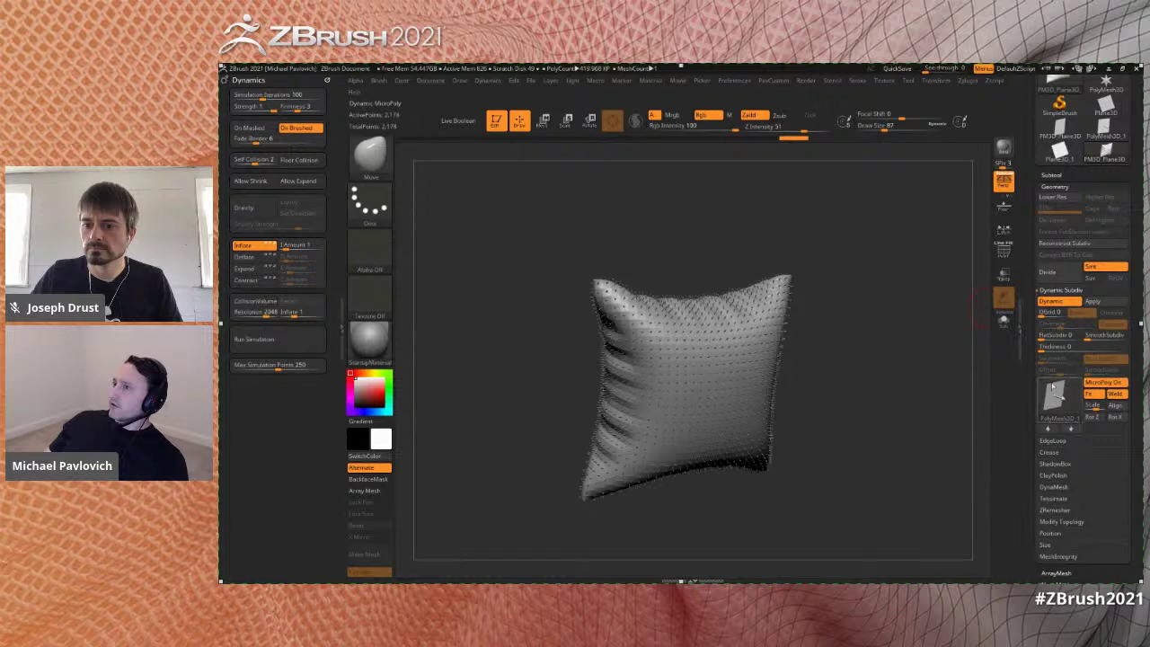
drag(954, 376, 929, 328)
key(shift+f)
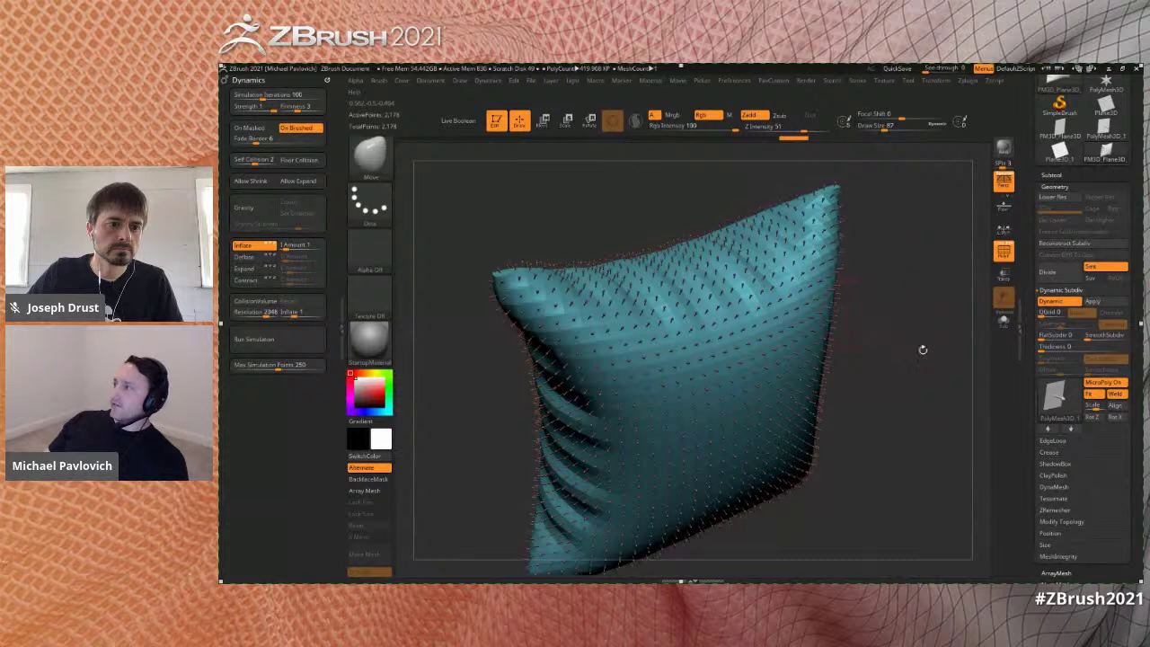
- Turn off MicroPoly and hide the PolyFrame on the pillow
click(1101, 383)
drag(979, 395, 972, 343)
click(1003, 251)
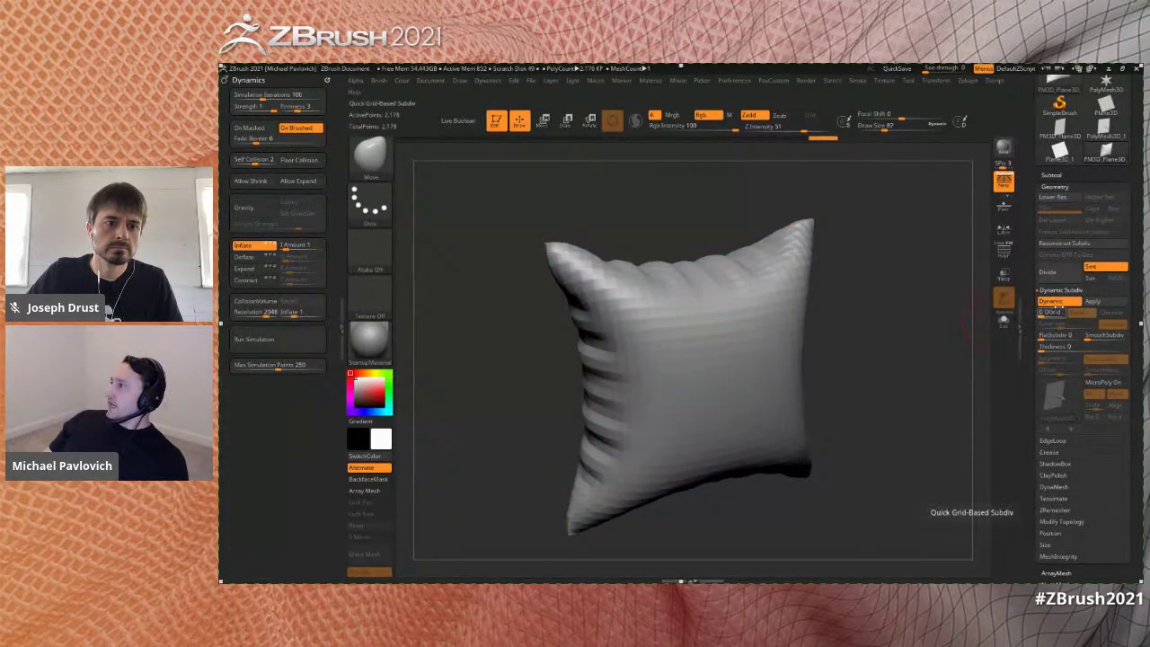
- Divide the pillow mesh once to reach subdivision level 2
mouse_move(954, 317)
mouse_down()
mouse_move(948, 348)
mouse_move(941, 334)
mouse_up()
key(ctrl)
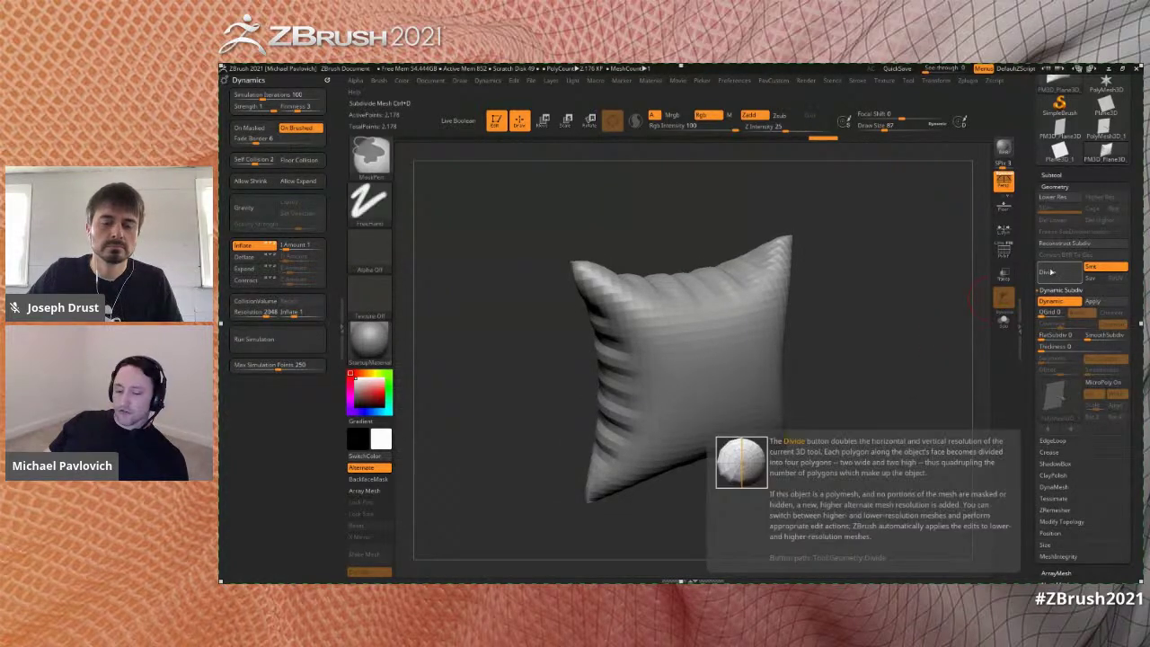
click(1063, 272)
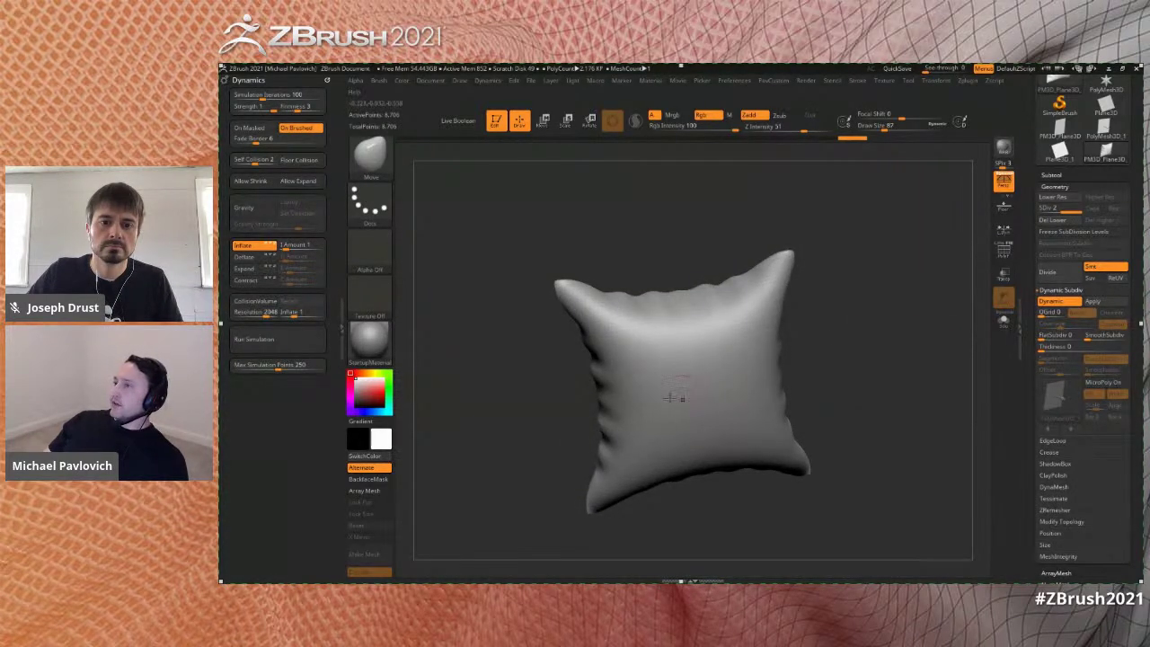
drag(863, 370, 876, 375)
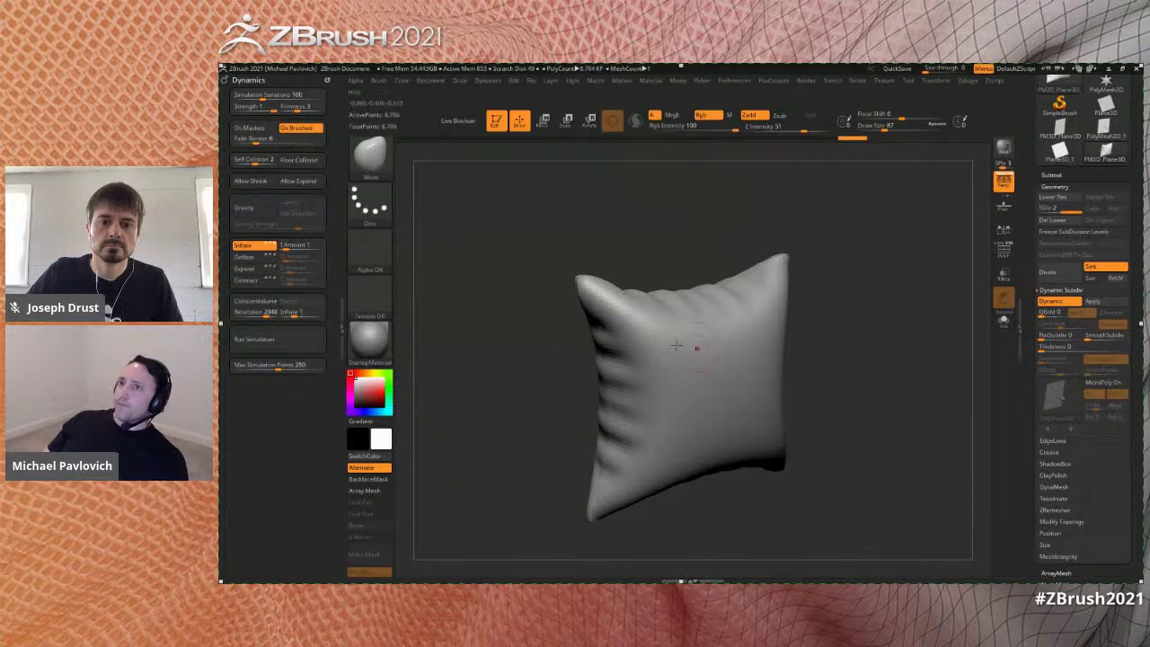
- Turn on Floor Collision, display the floor grid and switch off Inflate
click(302, 160)
click(1003, 206)
alt+drag(930, 337, 909, 297)
click(249, 246)
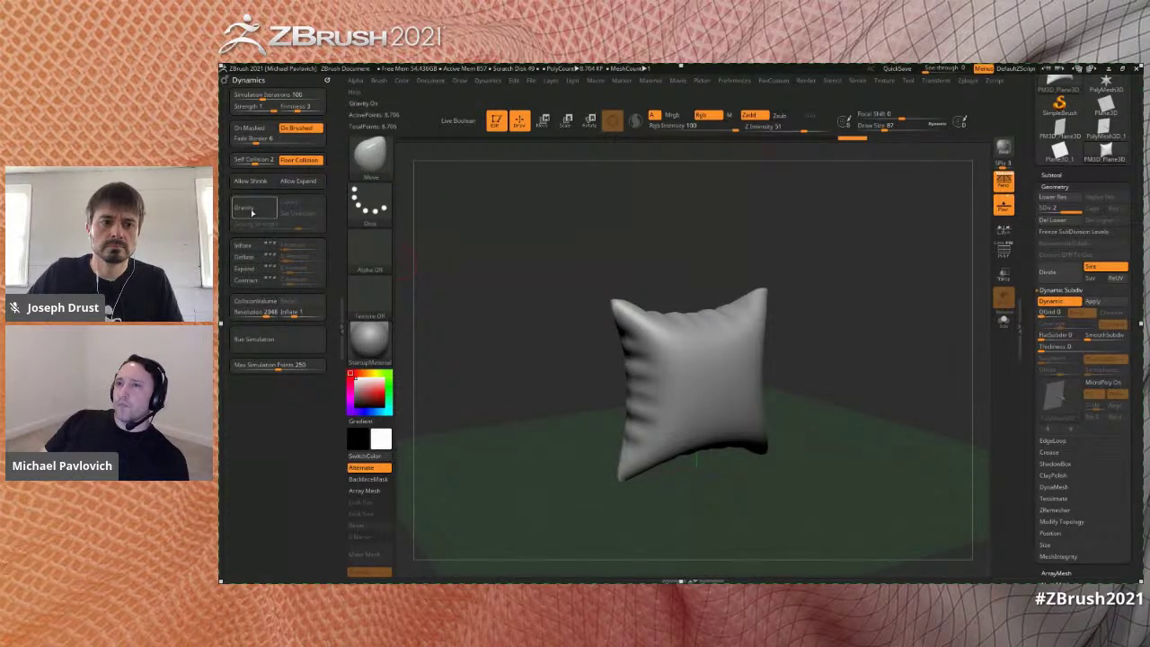
- Enable Gravity, turn off perspective and run the simulation on the pillow
click(252, 212)
drag(527, 285, 669, 230)
click(999, 188)
drag(893, 239, 901, 263)
click(289, 343)
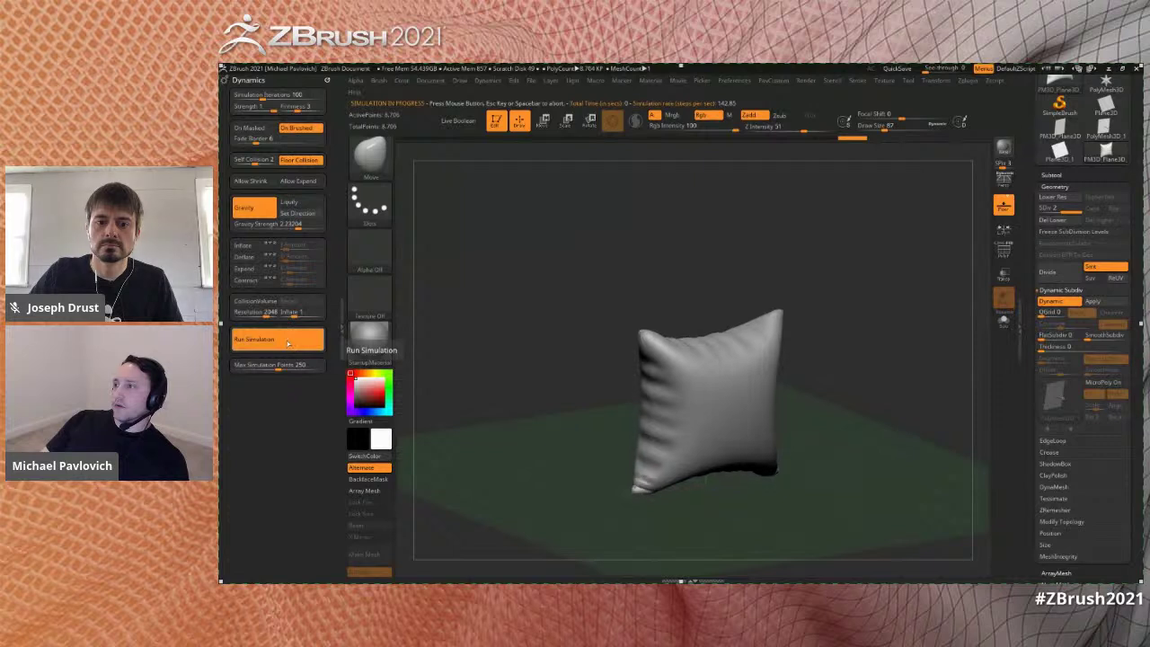
drag(826, 382, 872, 405)
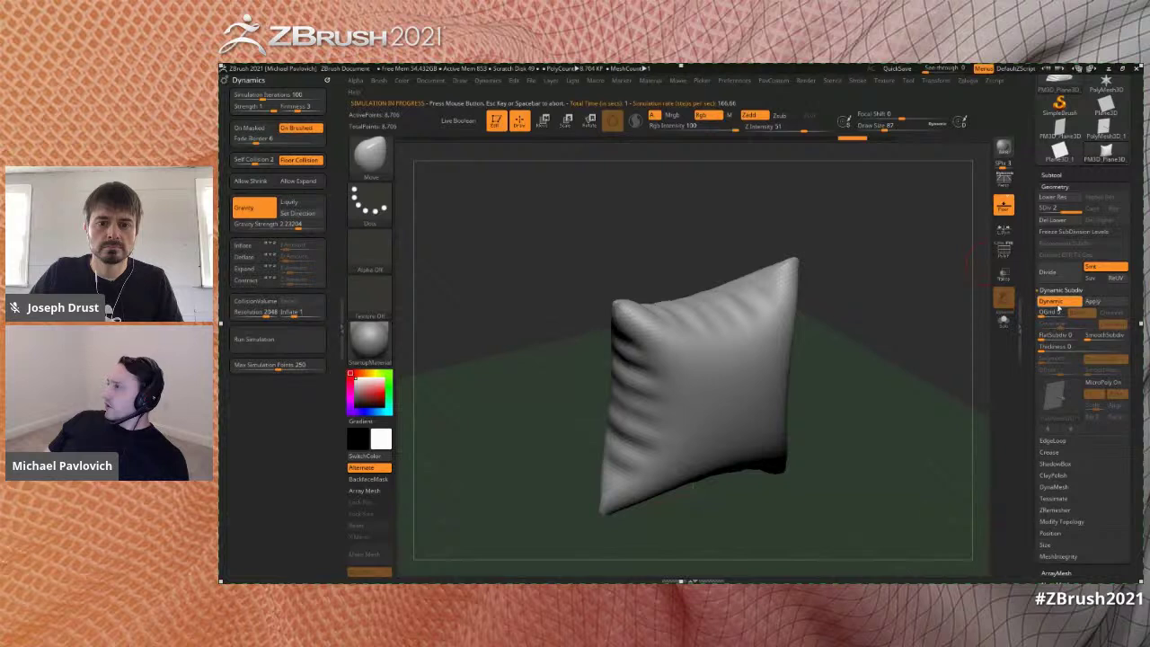
- Lower the pillow to subdivision level 1, try the gravity simulation against the floor and undo it
click(1046, 210)
drag(898, 388, 876, 370)
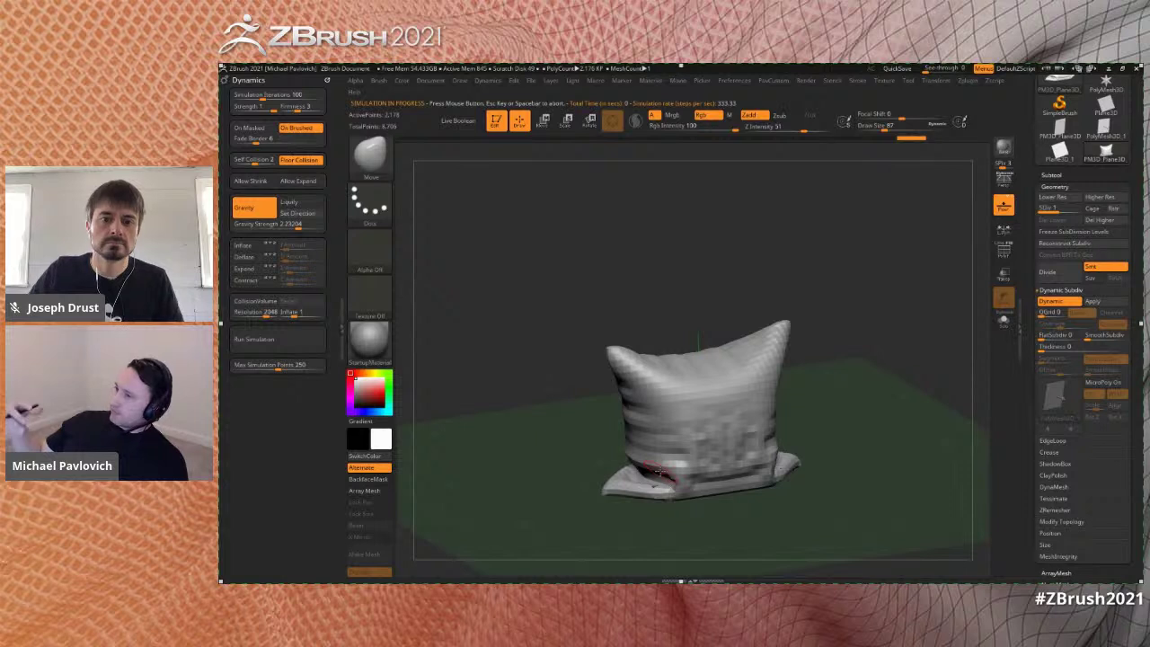
key(ctrl+z)
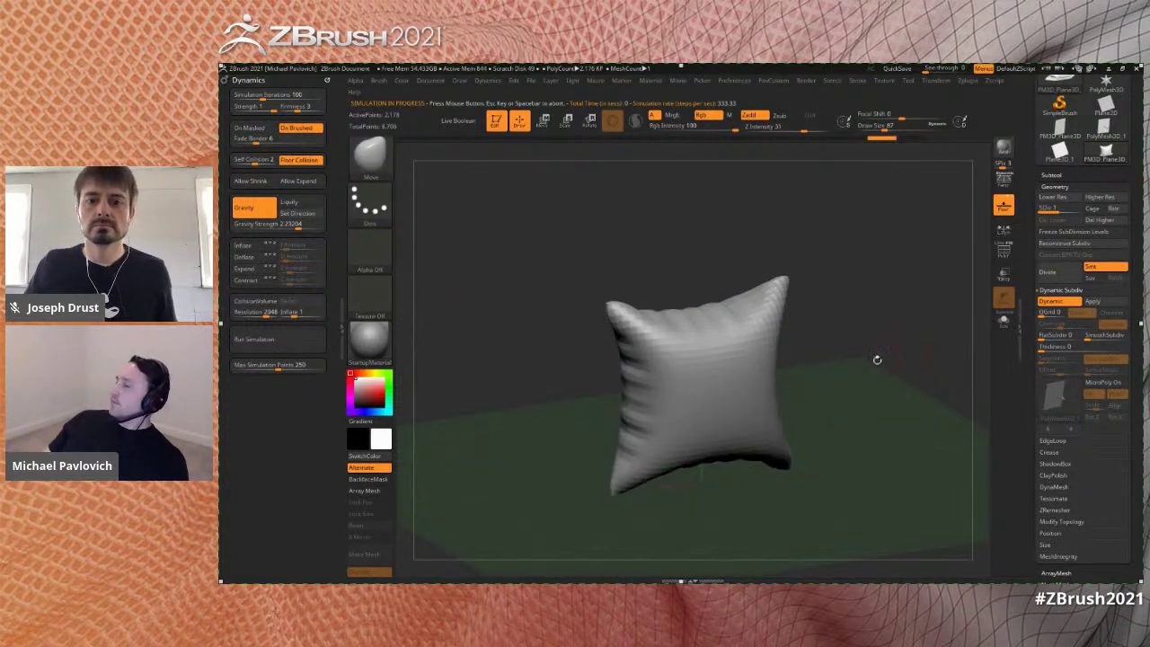
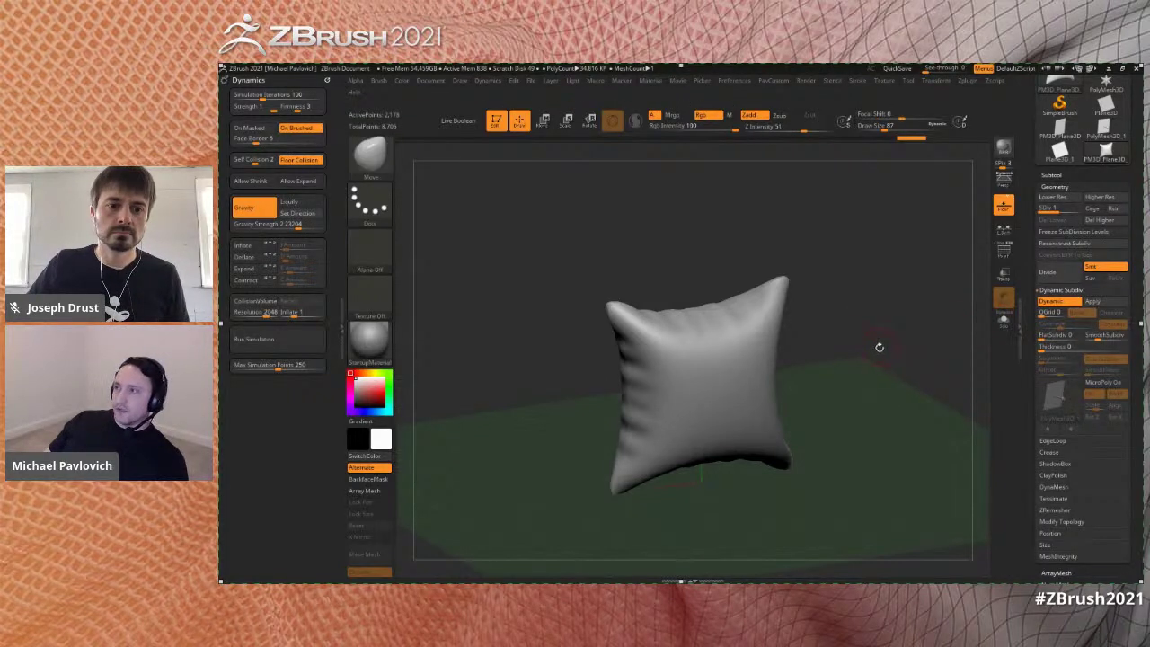
- Run the gravity simulation on the pillow at subdivision level 1, then raise the mesh to level 3
key(shift+d)
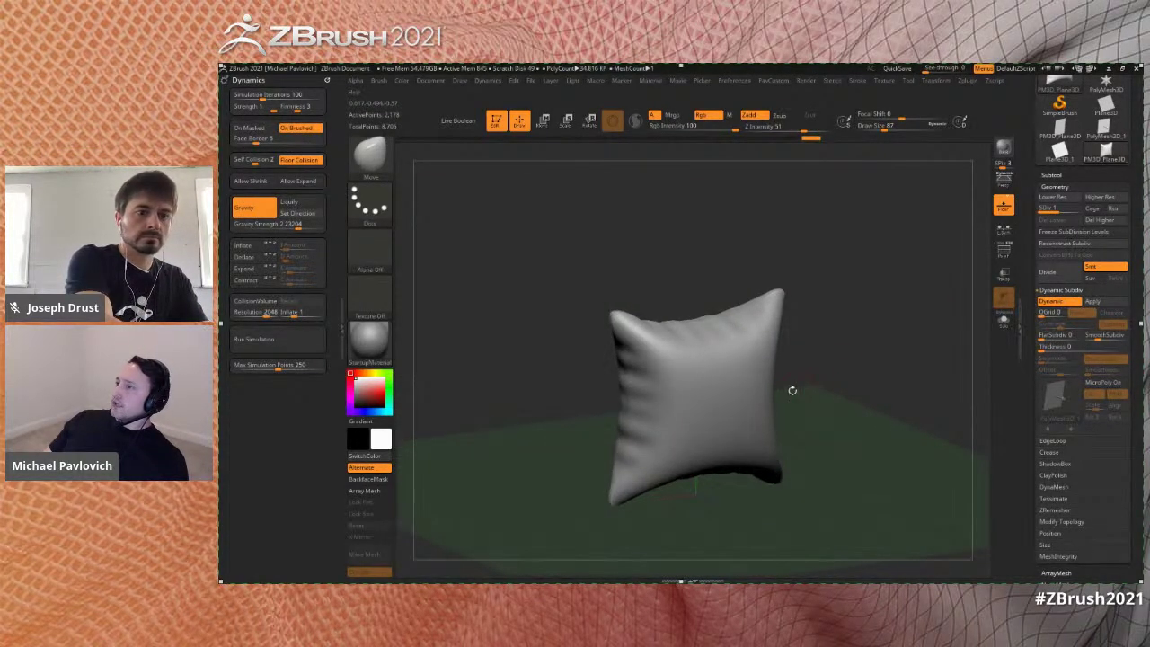
click(296, 337)
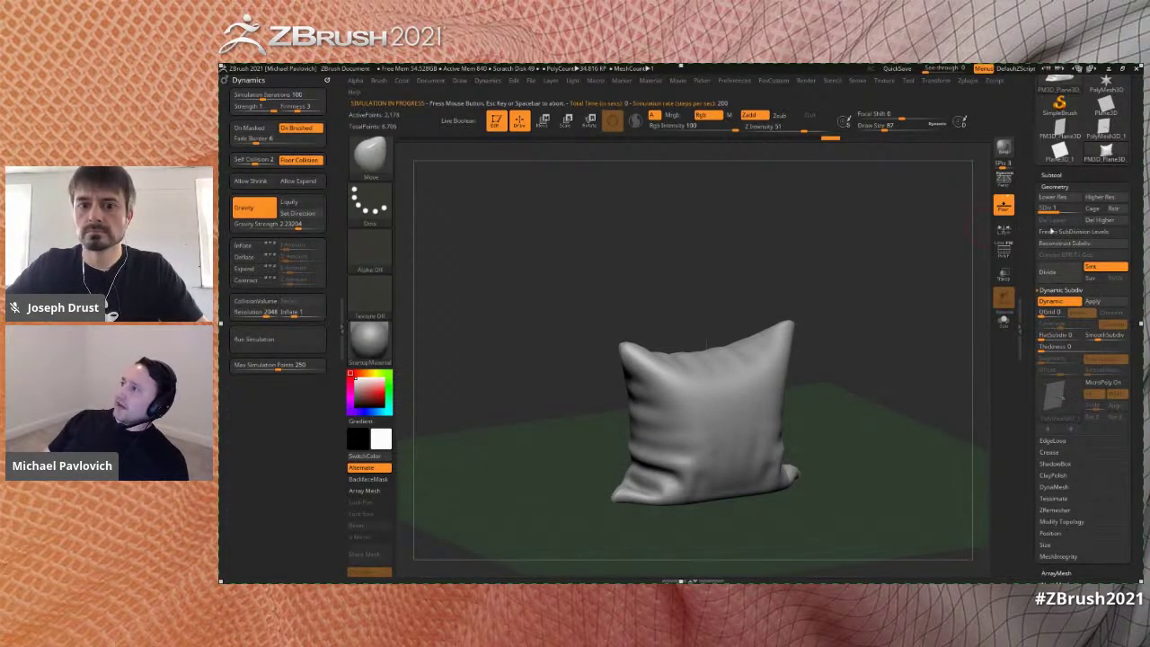
click(1071, 207)
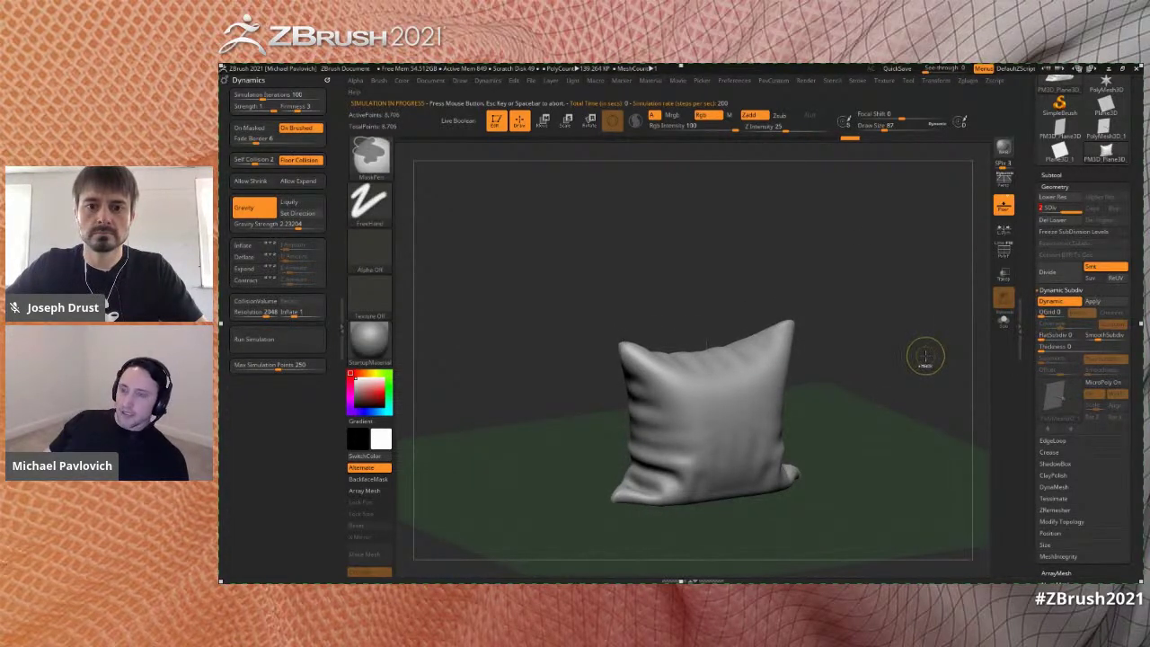
mouse_move(952, 330)
alt+mouse_down()
mouse_move(930, 325)
mouse_move(948, 342)
alt+mouse_up()
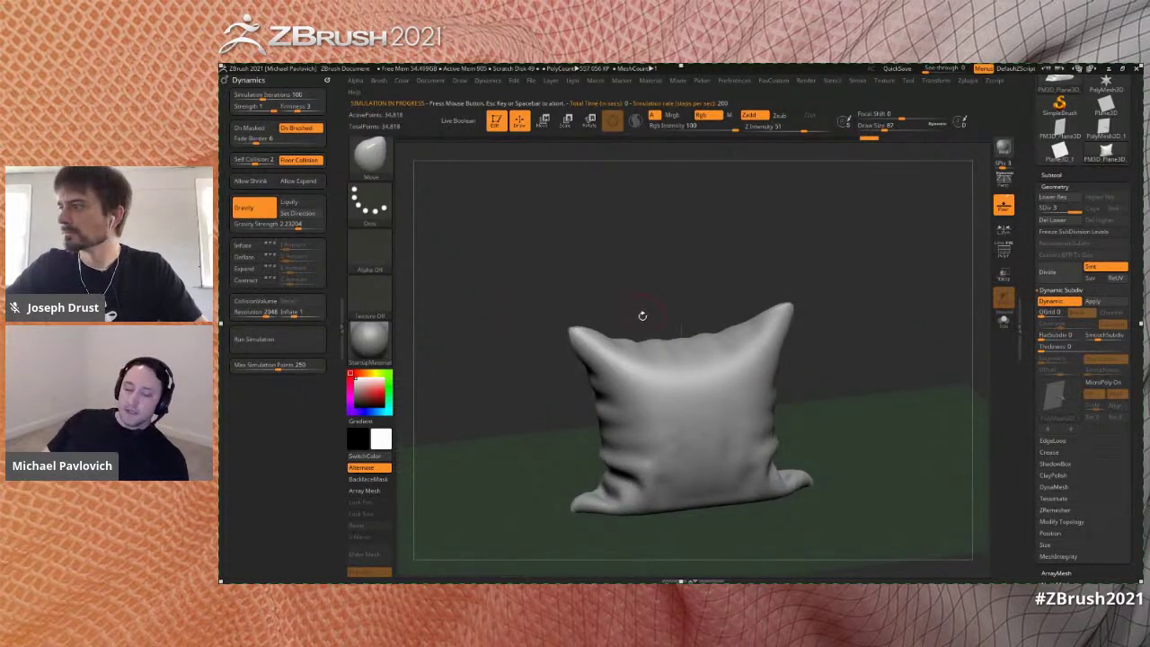
- Run the gravity simulation on the level 3 pillow and undo back to the uncollapsed pillow at level 1
click(285, 339)
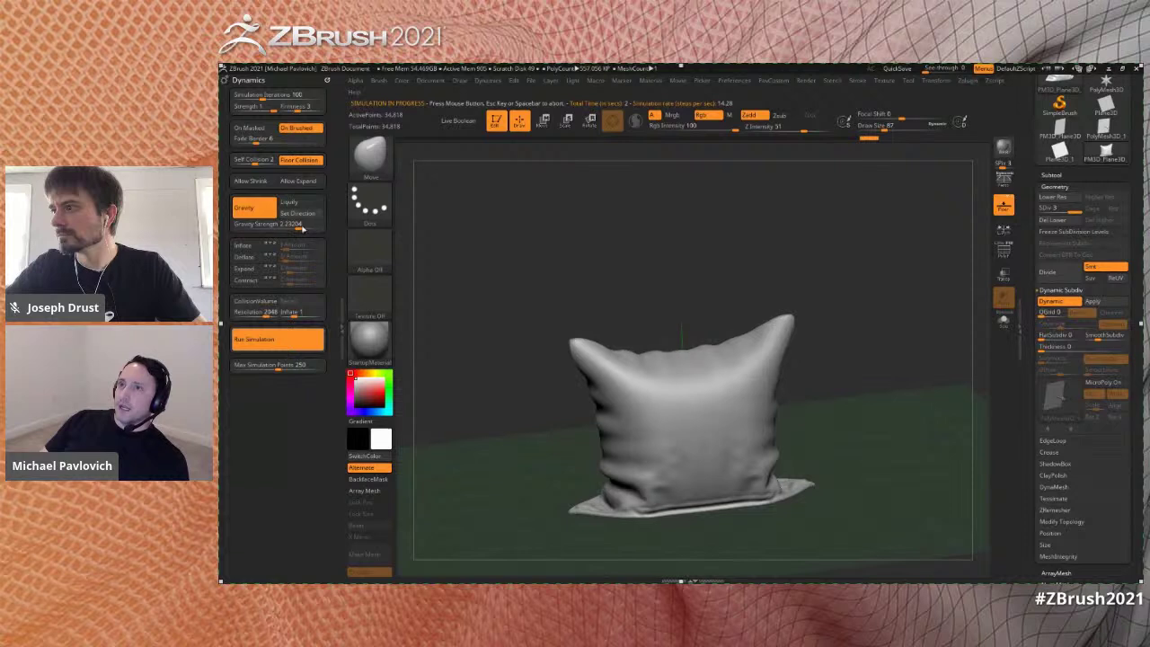
drag(467, 230, 303, 231)
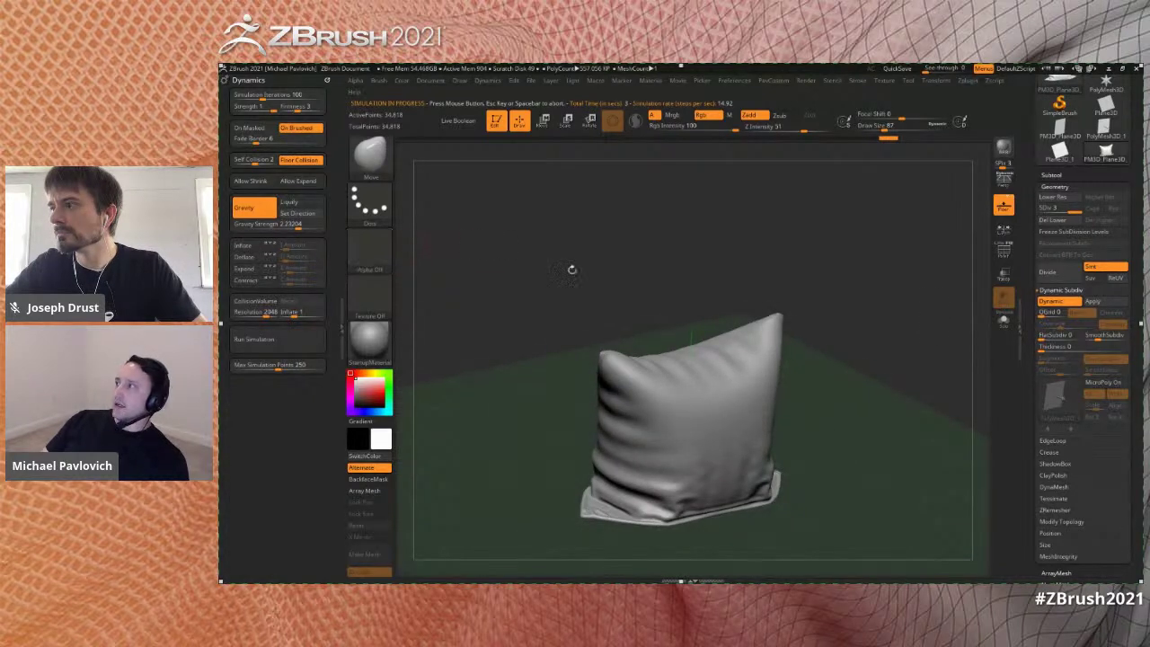
shift+drag(944, 359, 911, 380)
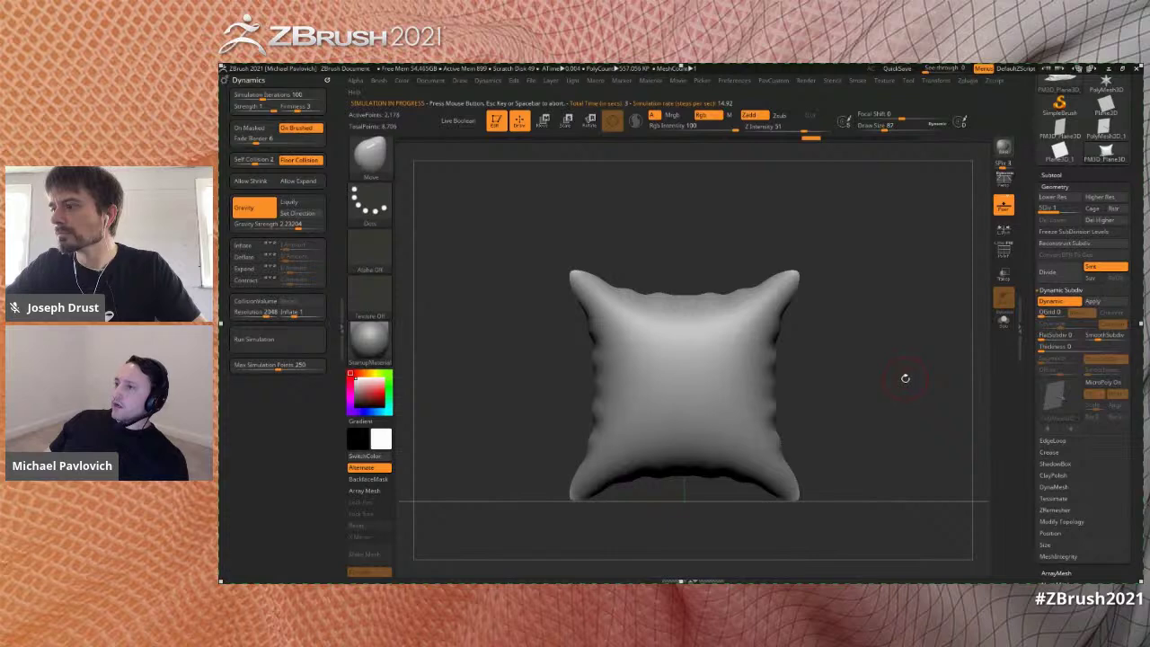
- Push the upright pillow down against the floor with the TransposeCloth gizmo and undo the move
key(b)
key(c)
ctrl+right_drag(906, 386, 900, 381)
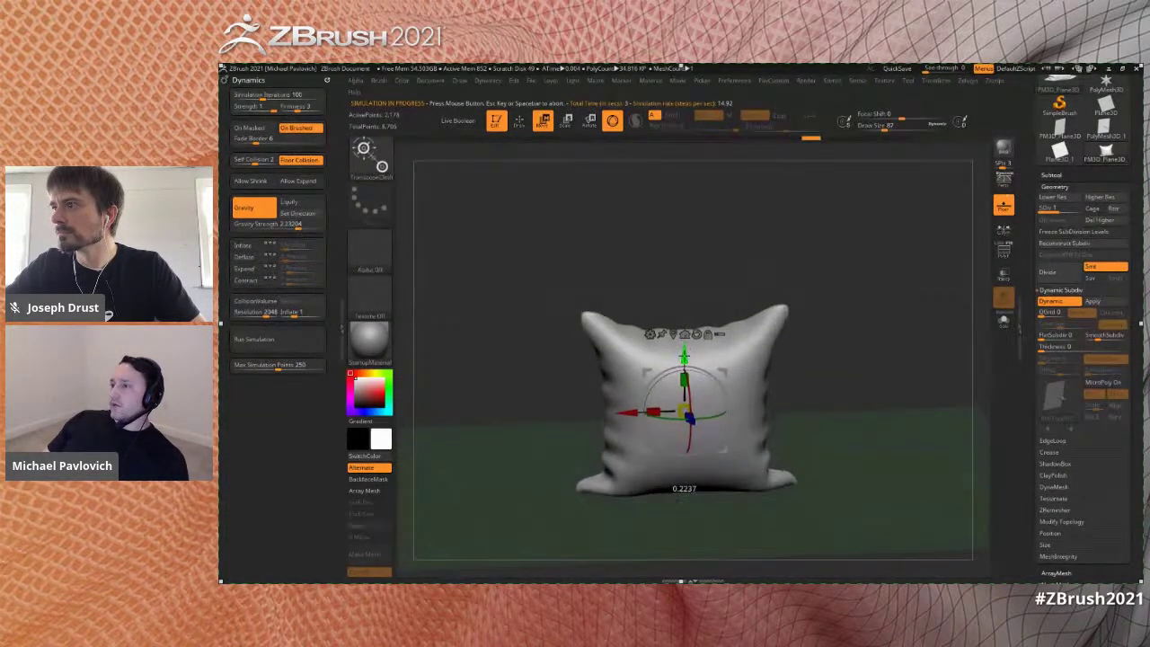
key(ctrl+z)
- Tip the pillow onto one corner, press it into the floor with the TransposeCloth gizmo and undo the press
right_drag(836, 395, 822, 364)
shift+drag(715, 364, 726, 393)
key(q)
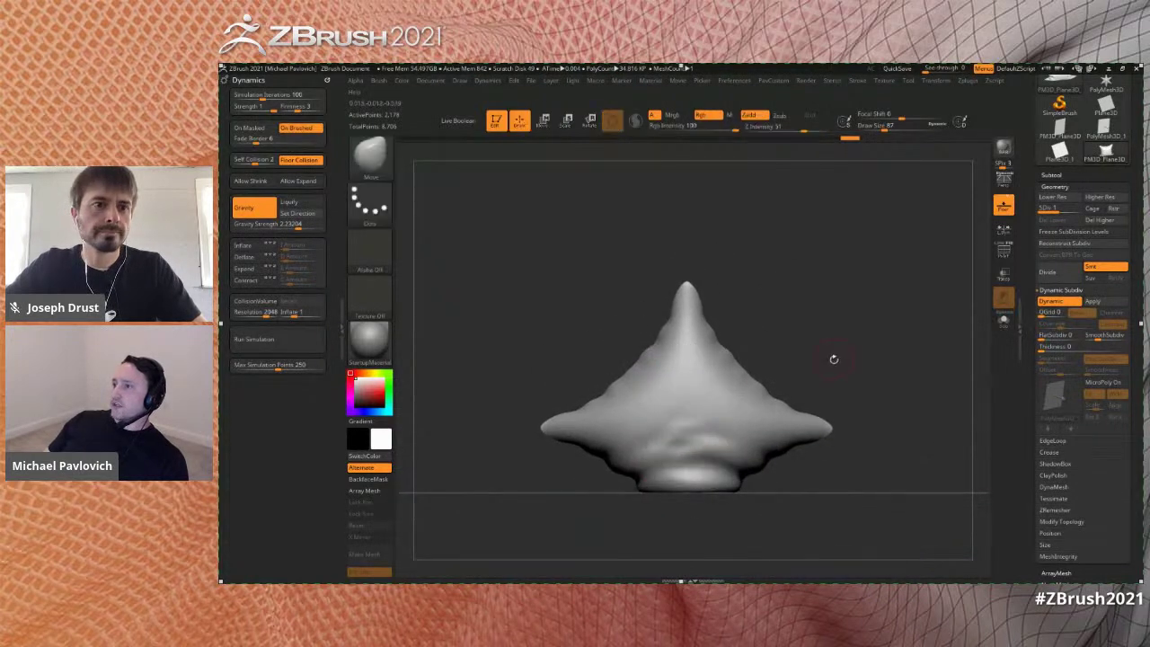
right_drag(832, 357, 875, 372)
key(ctrl+z)
key(ctrl+z)
- Raise the pillow to subdivision level 2 and push its lower corner down against the floor with the TransposeCloth gizmo
click(1069, 210)
right_drag(925, 315, 855, 332)
key(w)
drag(725, 360, 726, 384)
right_drag(801, 359, 842, 374)
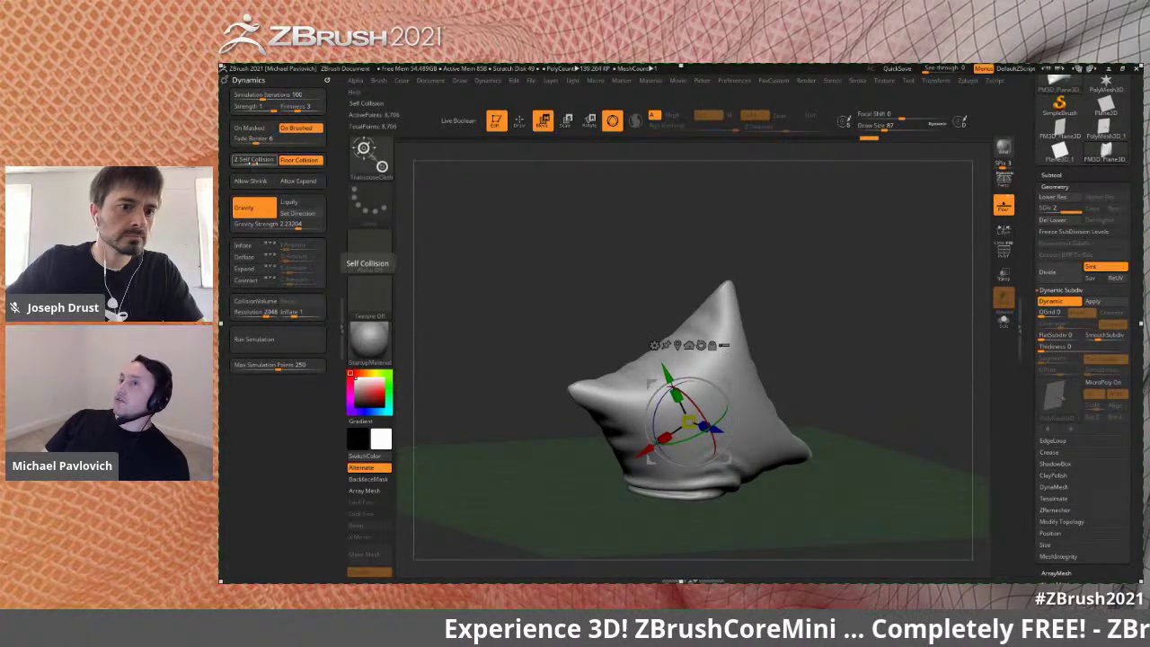
- Undo the corner press, hide the floor grid and return to Draw mode
key(ctrl+z)
drag(880, 360, 881, 332)
click(1008, 211)
key(s)
key(q)
key(s)
alt+drag(867, 337, 909, 332)
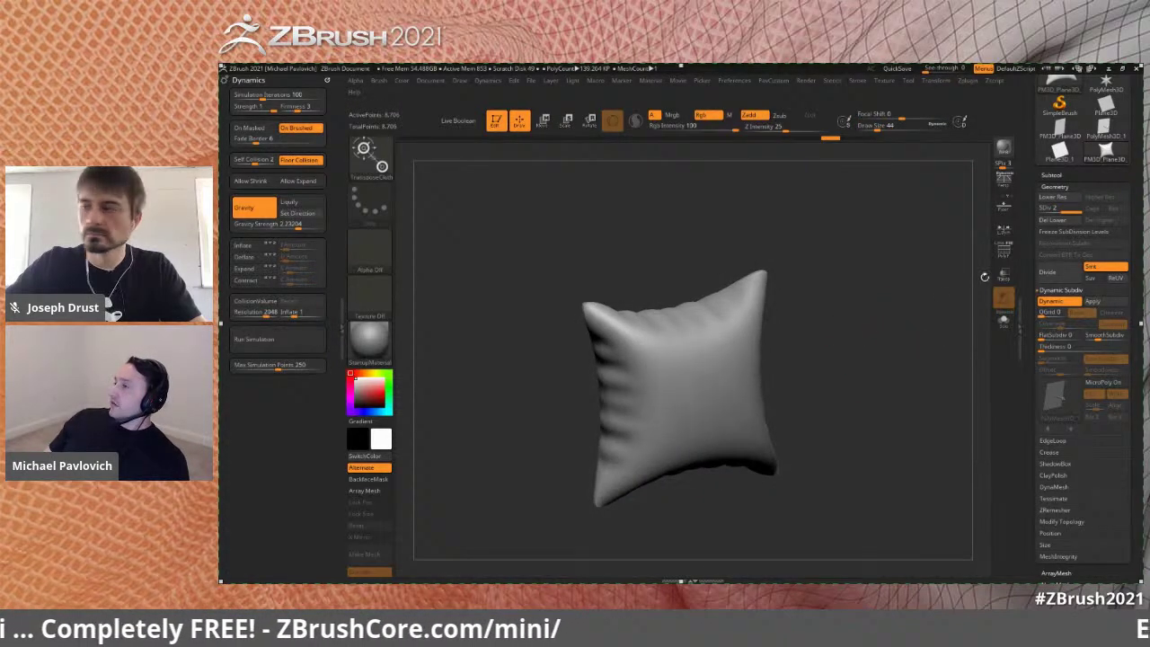
- Turn on PolyFrame to display the pillow's polygroups and duplicate the pillow subtool
click(1001, 252)
mouse_move(932, 264)
mouse_down()
mouse_move(931, 308)
mouse_move(911, 324)
mouse_move(881, 335)
mouse_move(871, 306)
mouse_up()
key(s)
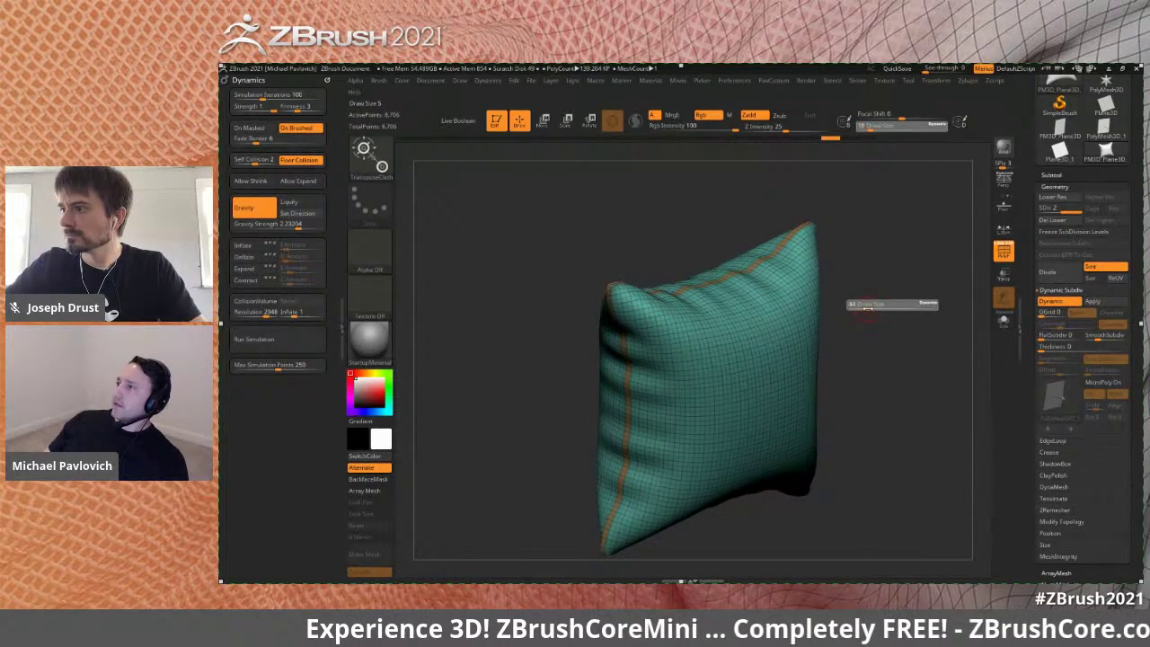
key(grave)
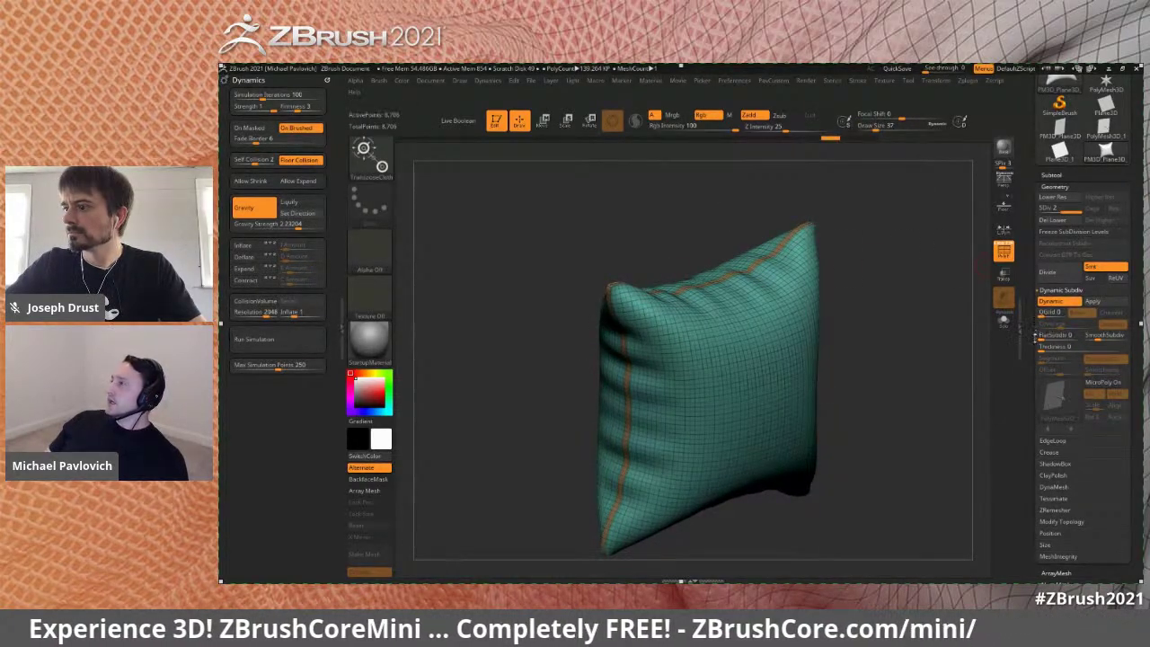
key(w)
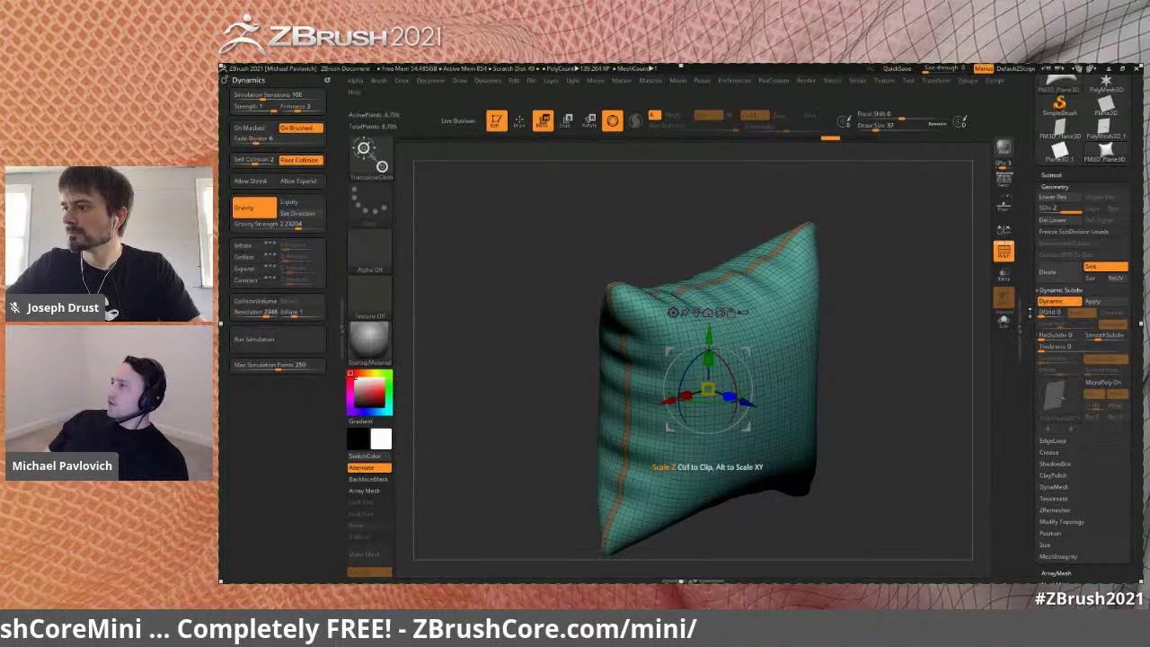
drag(1030, 302, 1030, 353)
click(1050, 303)
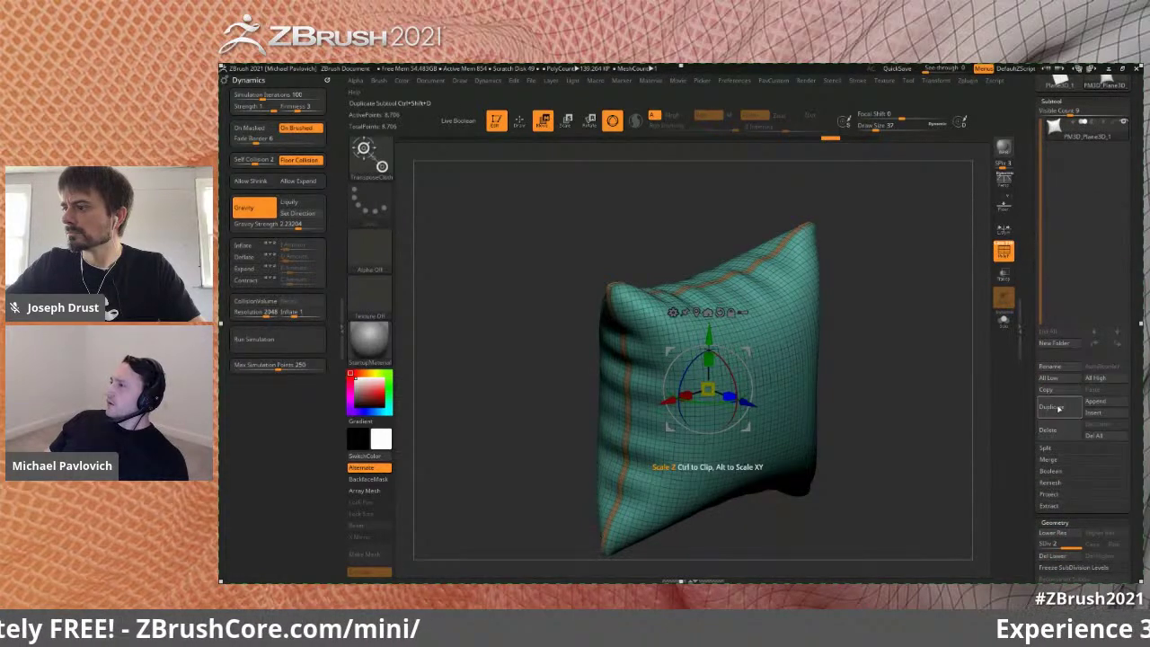
scroll(1070, 389, down, 3)
click(1062, 450)
- Solo the duplicated pillow and isolate its seam polygroup so only the narrow edge strip is shown
ctrl+shift+click(782, 341)
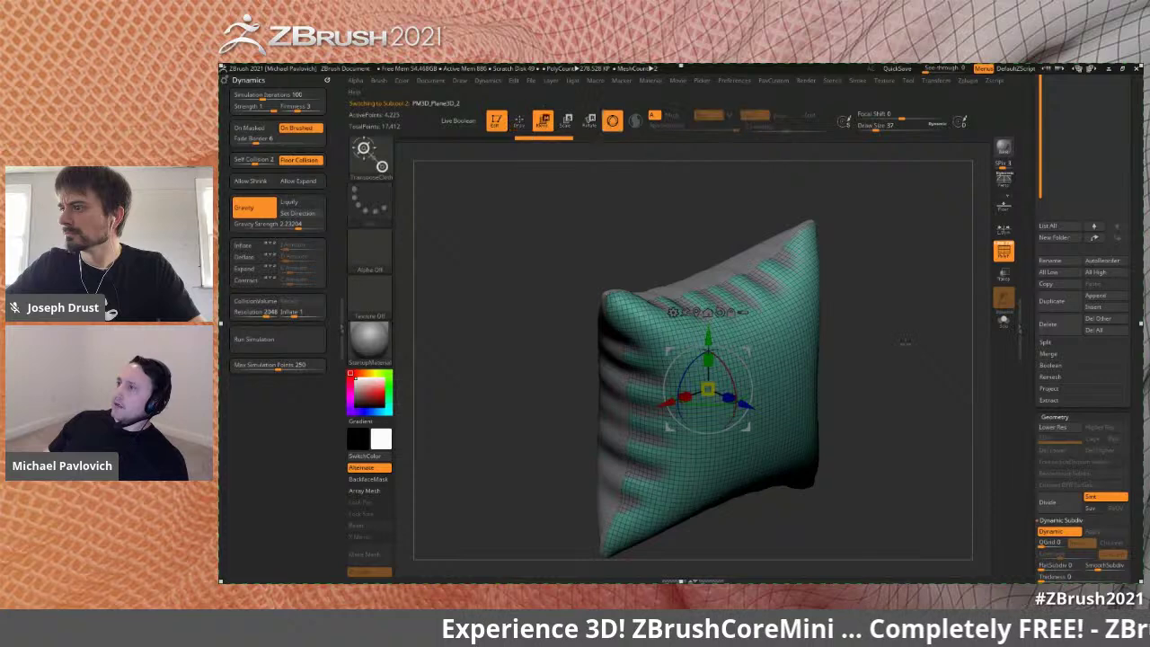
click(1003, 321)
drag(898, 307, 879, 306)
ctrl+shift+click(871, 304)
ctrl+click(600, 299)
mouse_move(873, 265)
ctrl+mouse_down()
mouse_move(900, 289)
mouse_move(909, 271)
mouse_move(890, 272)
ctrl+mouse_up()
key(q)
ctrl+shift+click(601, 297)
key(w)
key(q)
key(grave)
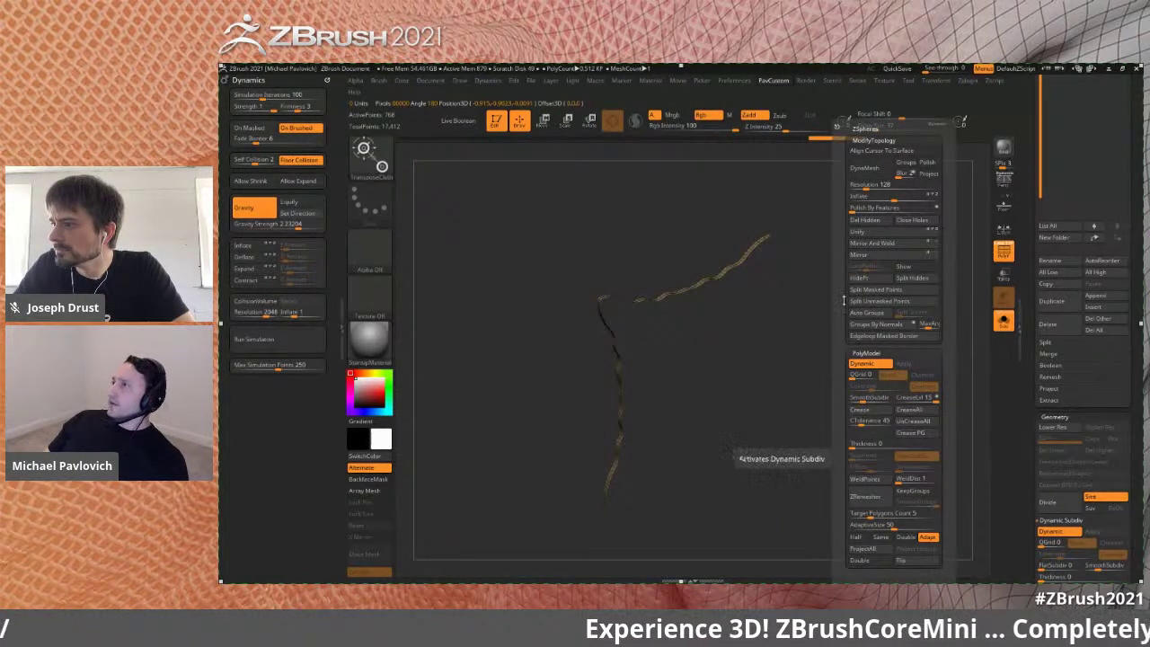
- Frame the isolated seam strip with curves and build tubes along them using the CurveMultiTube brush at Draw Size 64
click(857, 80)
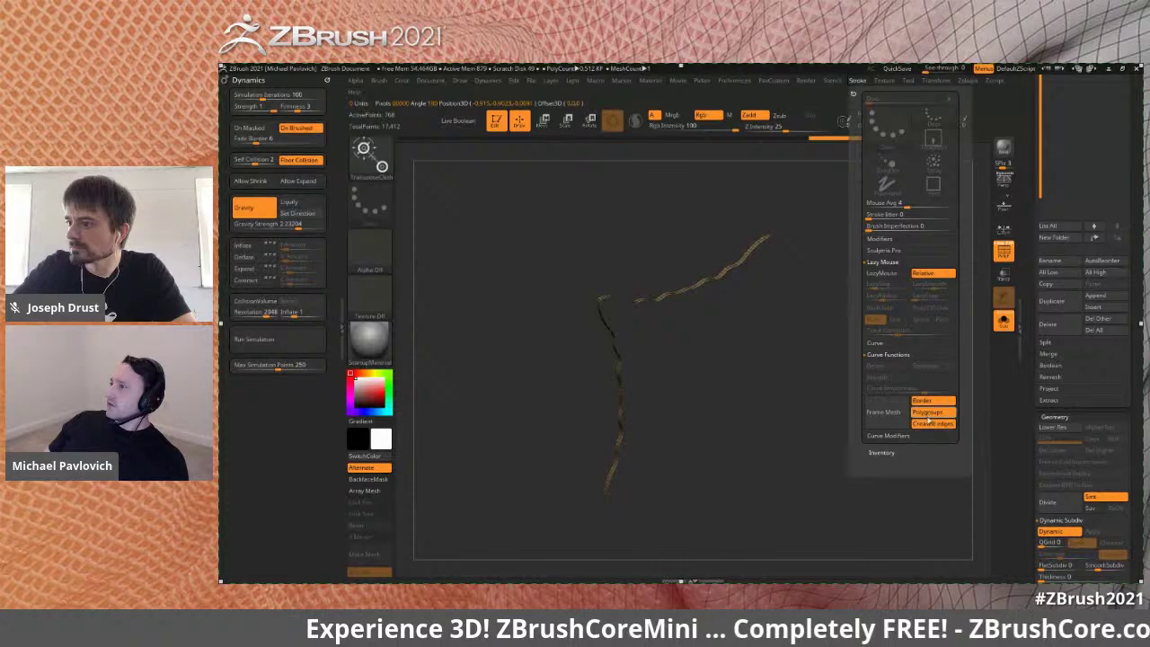
drag(884, 376, 865, 367)
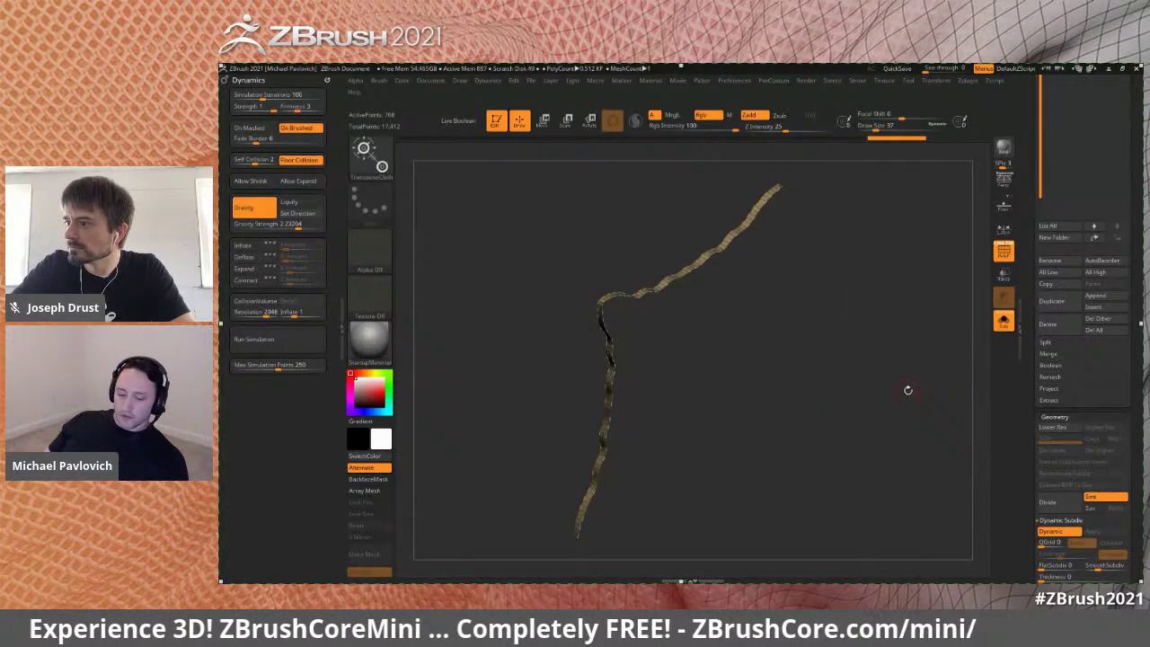
key(b)
key(c)
click(740, 304)
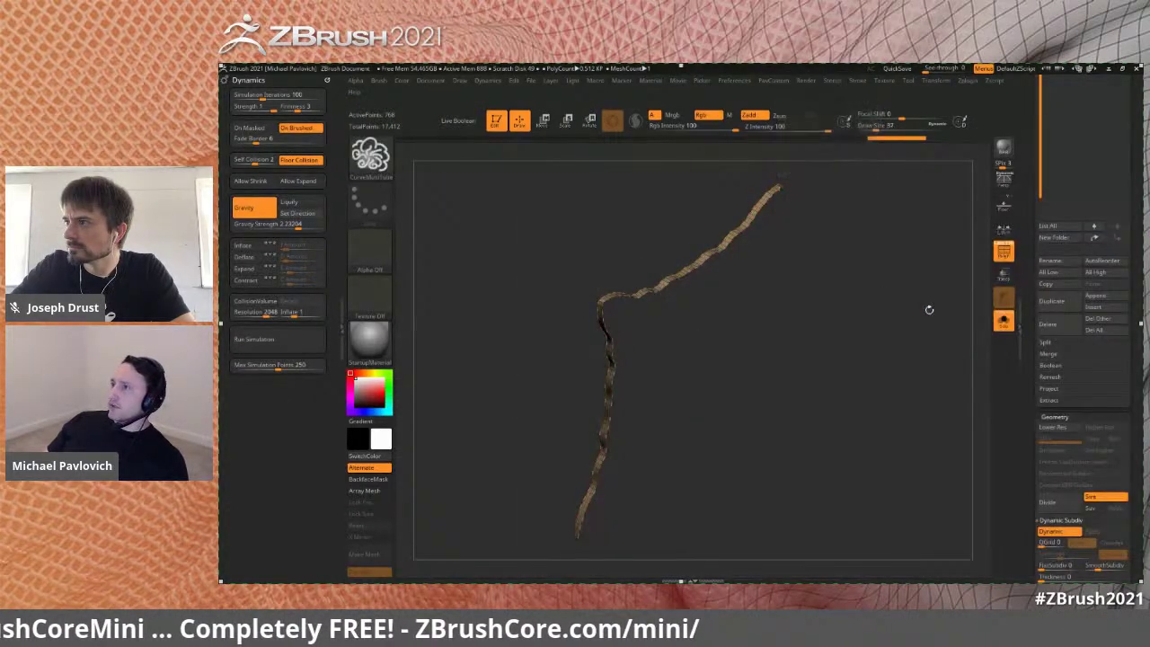
ctrl+right_drag(929, 308, 931, 356)
key(s)
drag(931, 356, 936, 356)
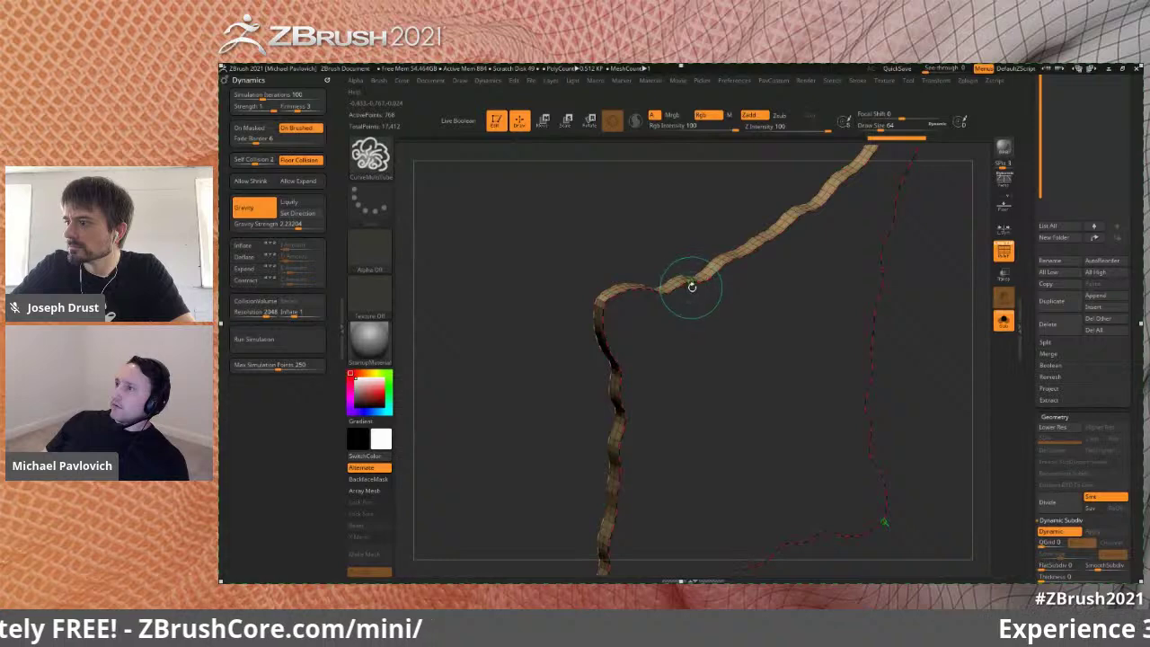
click(691, 287)
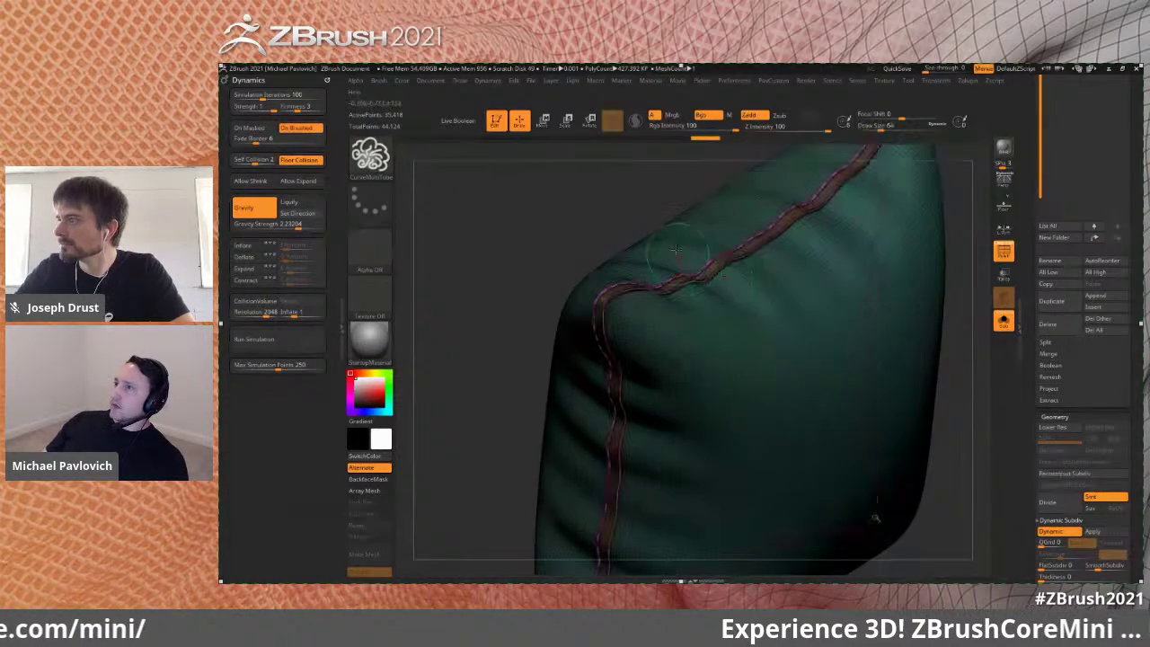
- Turn off PolyFrame and examine the tube piping along the edges of the whole pillow
key(f)
key(shift+f)
right_drag(950, 326, 831, 277)
drag(834, 405, 908, 329)
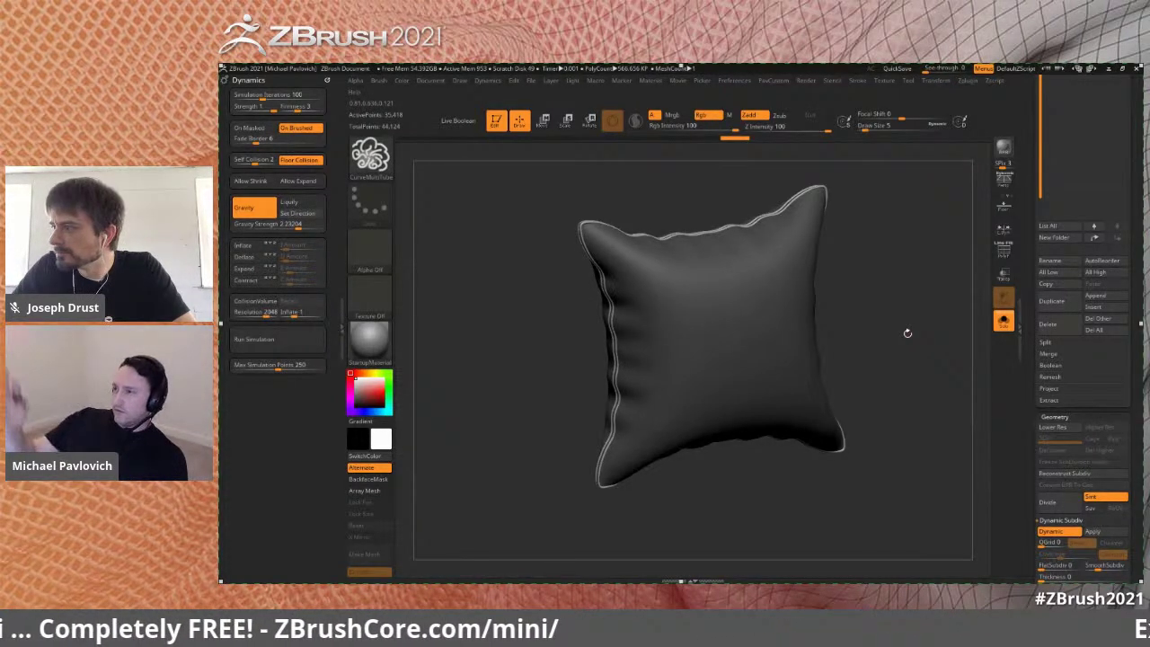
drag(834, 340, 853, 360)
- Delete the duplicated pillow subtool with its piping and leave the original pillow shown without PolyFrame
drag(1029, 323, 1025, 390)
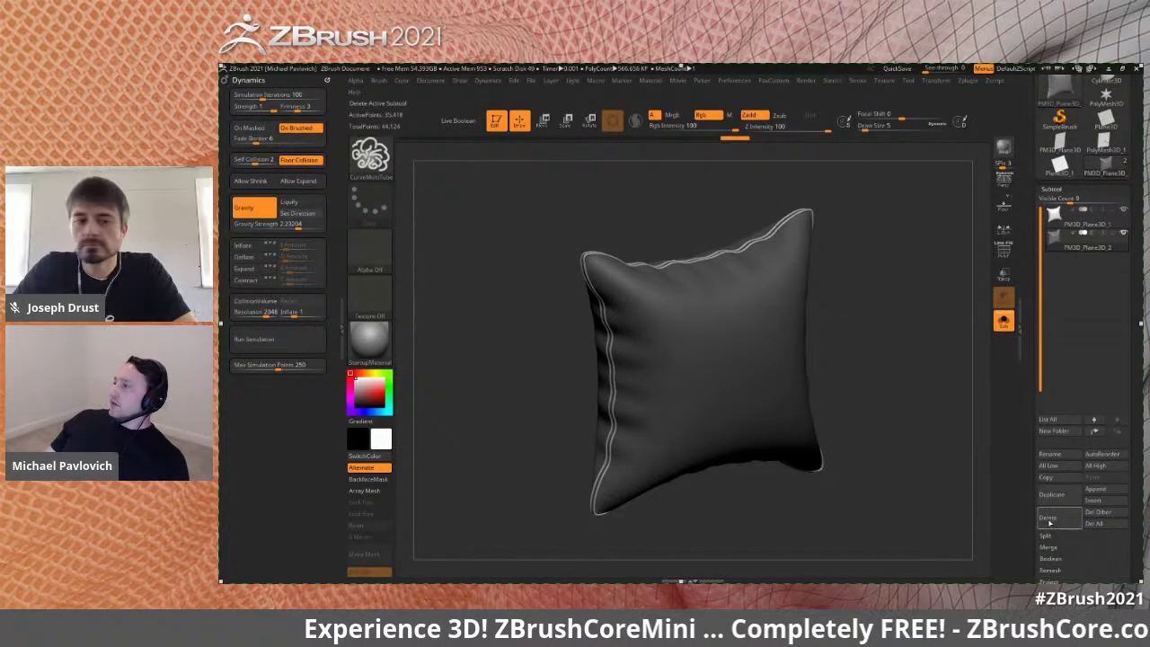
click(1049, 518)
key(shift+f)
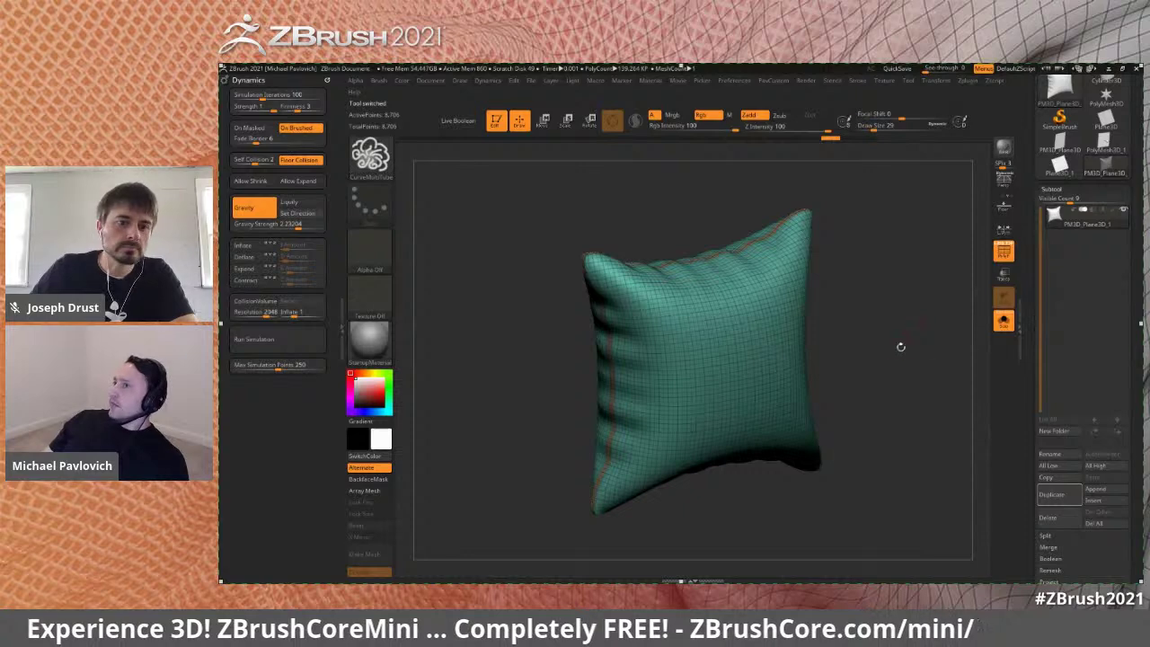
key(s)
mouse_move(907, 369)
shift+mouse_down()
mouse_move(911, 386)
mouse_move(856, 374)
shift+mouse_up()
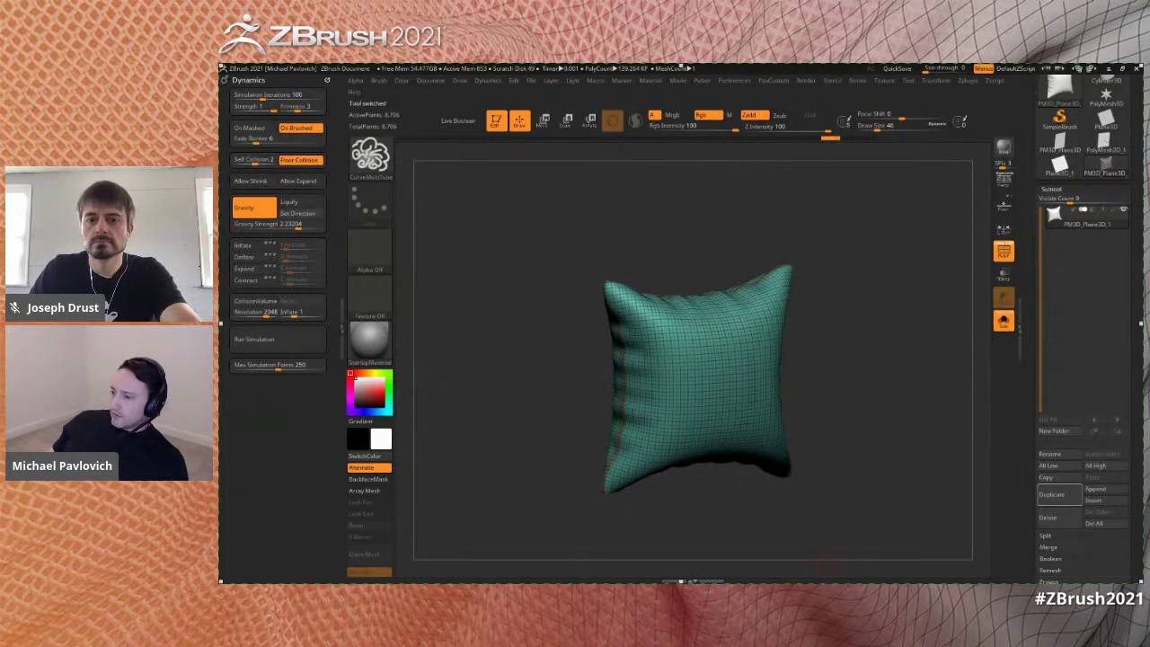
key(shift+f)
mouse_move(919, 266)
mouse_down()
mouse_move(865, 325)
mouse_move(876, 328)
mouse_move(875, 289)
mouse_up()
- Pull the pillow's upper-right corner inward with the ClothHook brush at Draw Size 251 and undo the stroke
key(s)
click(876, 327)
key(b)
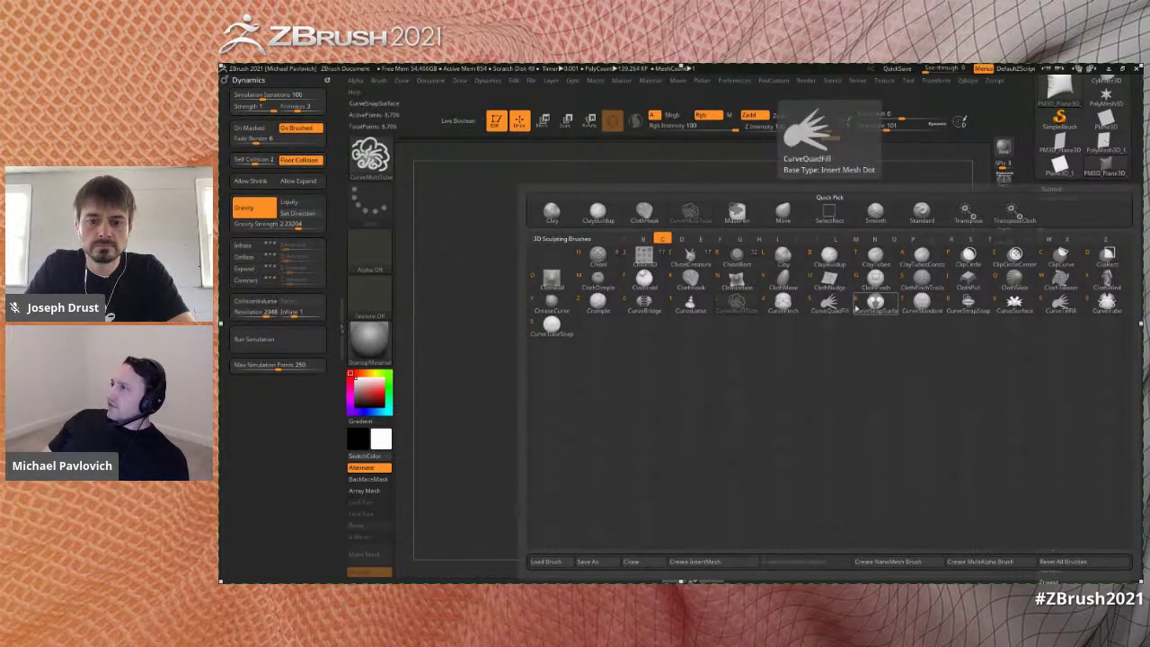
click(690, 278)
mouse_move(798, 291)
mouse_down()
mouse_move(776, 281)
mouse_move(850, 285)
mouse_move(771, 300)
mouse_up()
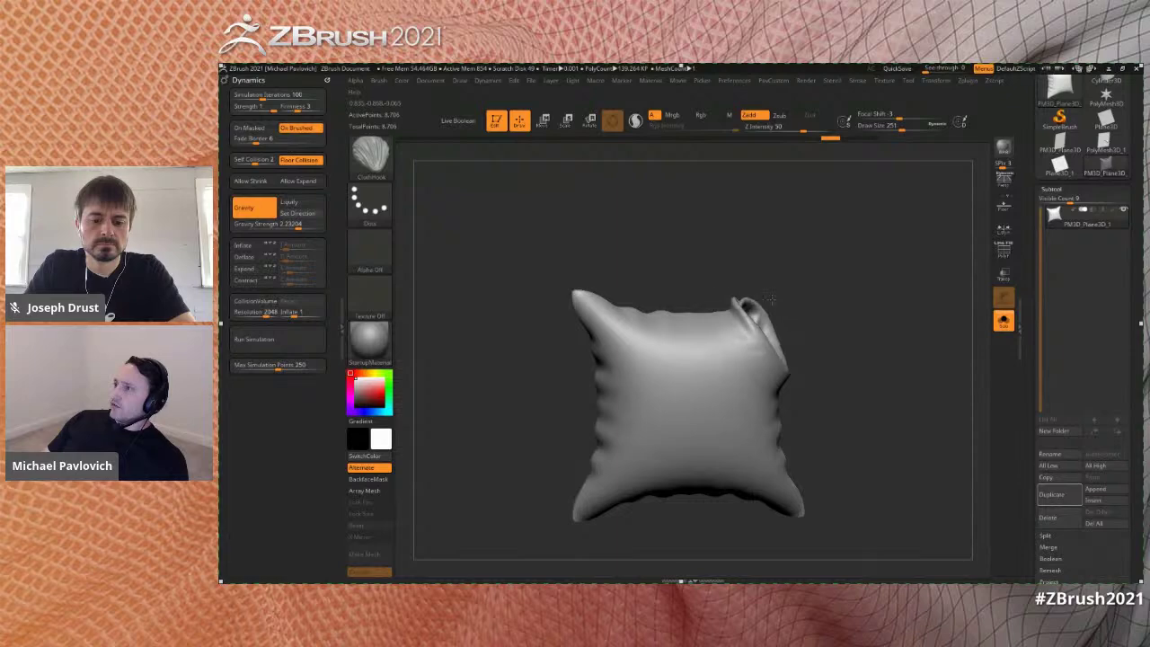
key(ctrl+z)
- Try the ClothTwister brush on the pillow's upper-right corner and undo the deformation
key(b)
key(c)
click(1047, 281)
drag(790, 297, 763, 314)
key(s)
click(863, 308)
mouse_move(864, 310)
mouse_down()
mouse_move(877, 326)
mouse_move(865, 326)
mouse_up()
key(ctrl+z)
key(s)
click(864, 326)
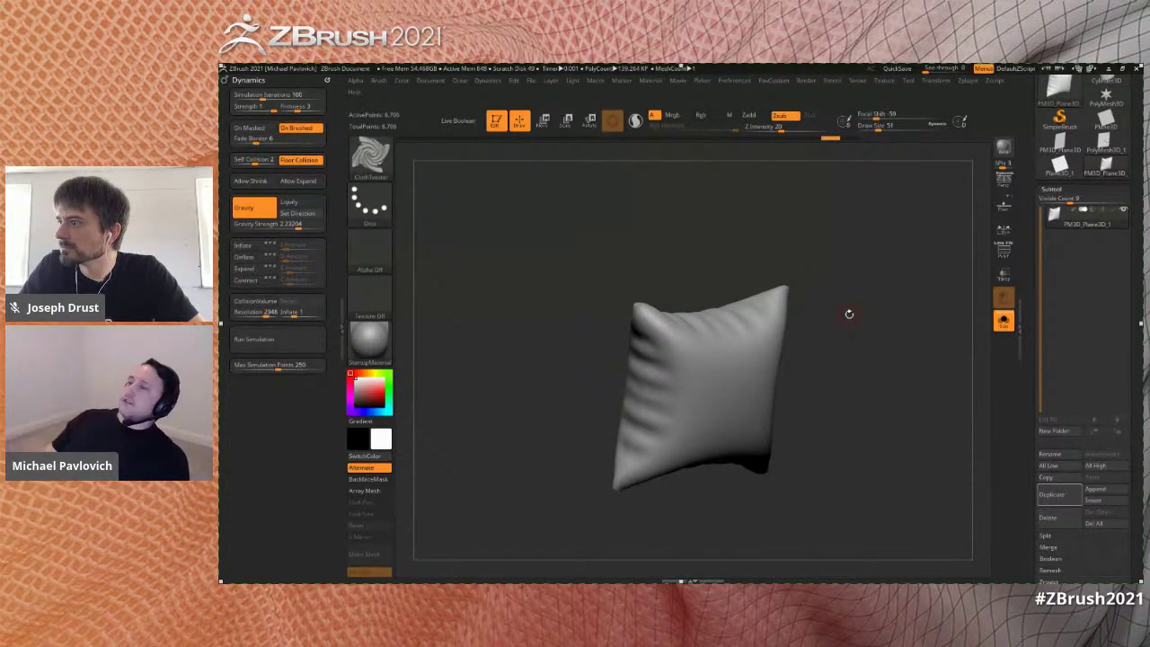
mouse_move(872, 266)
shift+mouse_down()
mouse_move(844, 321)
mouse_move(862, 339)
shift+mouse_up()
key(s)
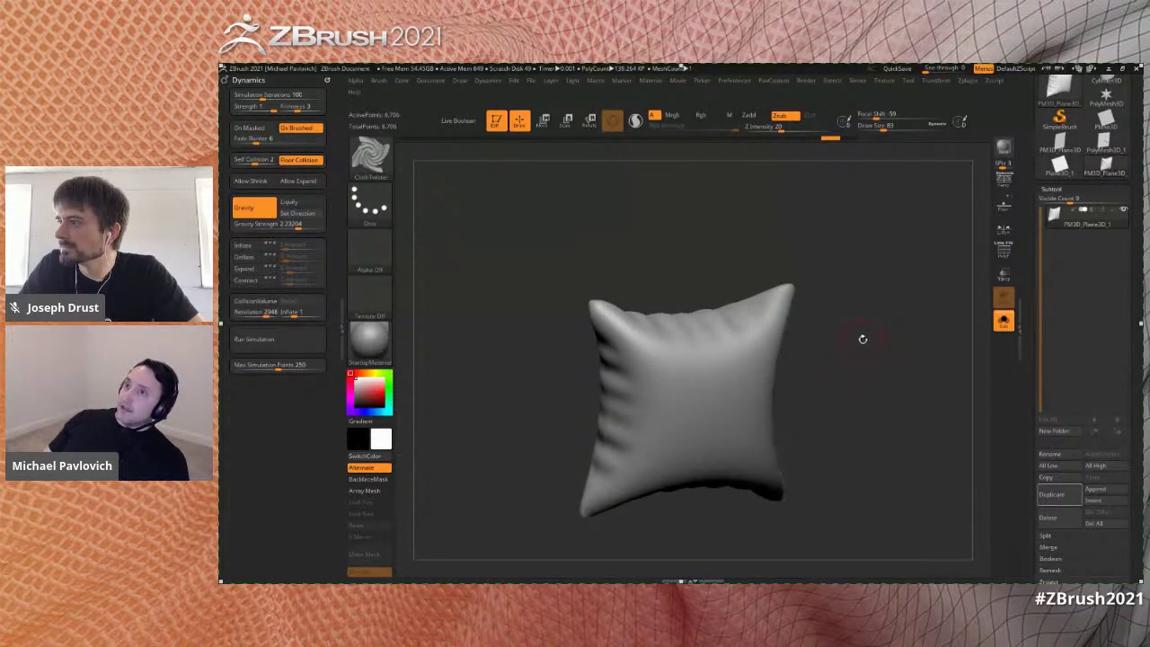
- Remove the docked Dynamics palette and switch to the Spiral brush
click(328, 80)
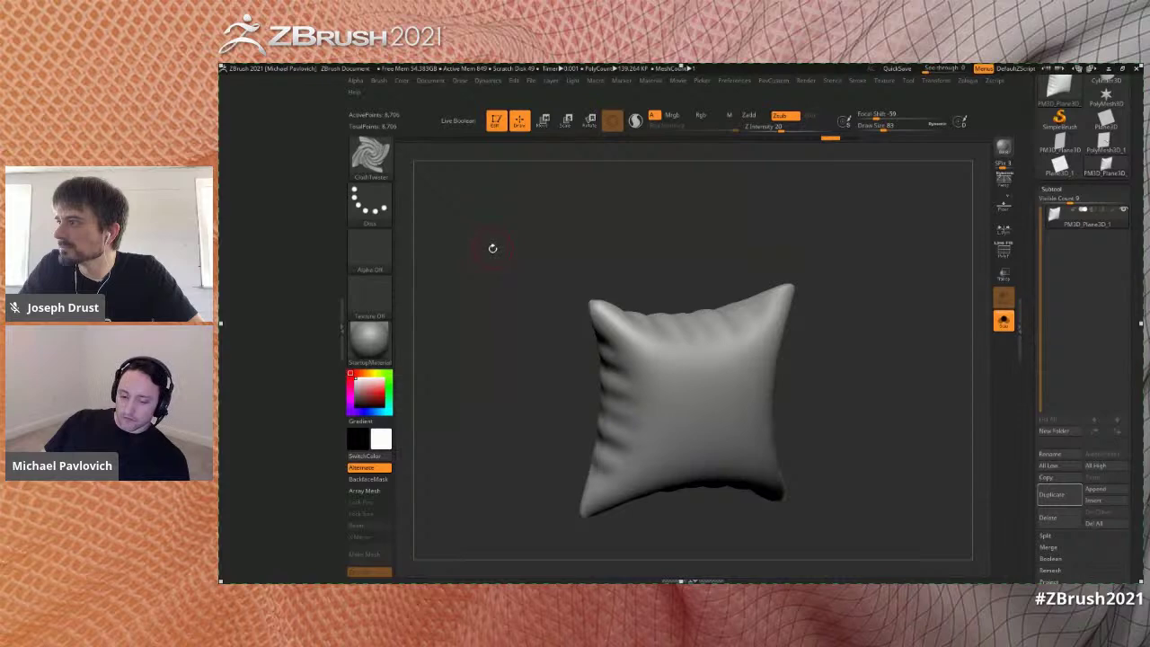
key(b)
key(s)
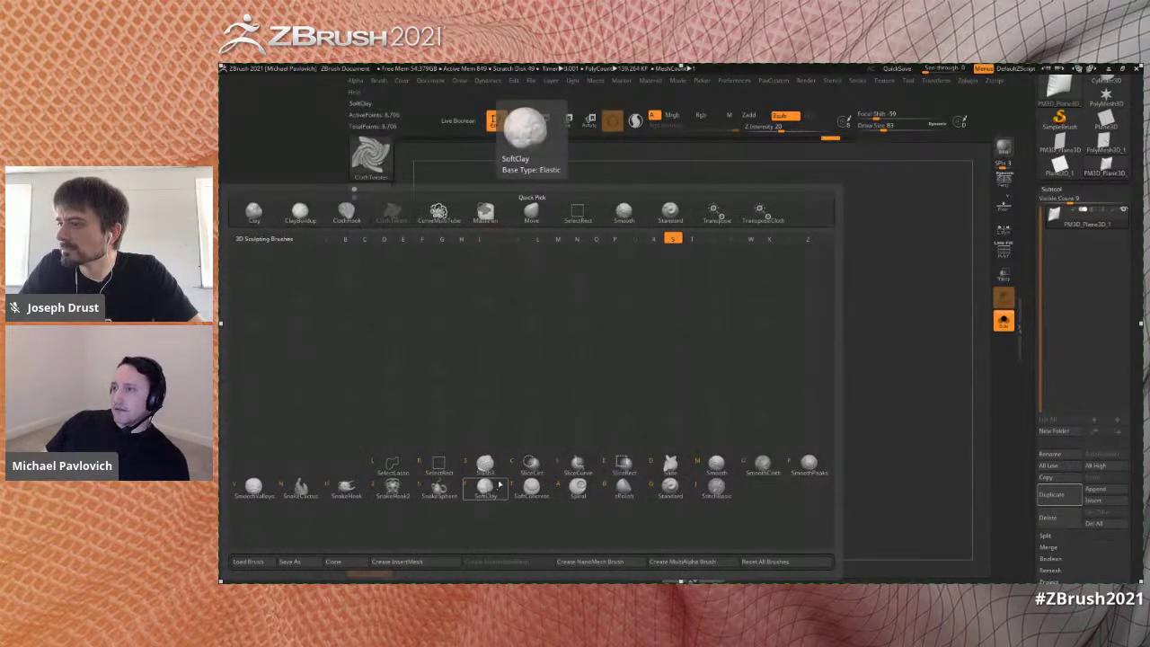
click(577, 485)
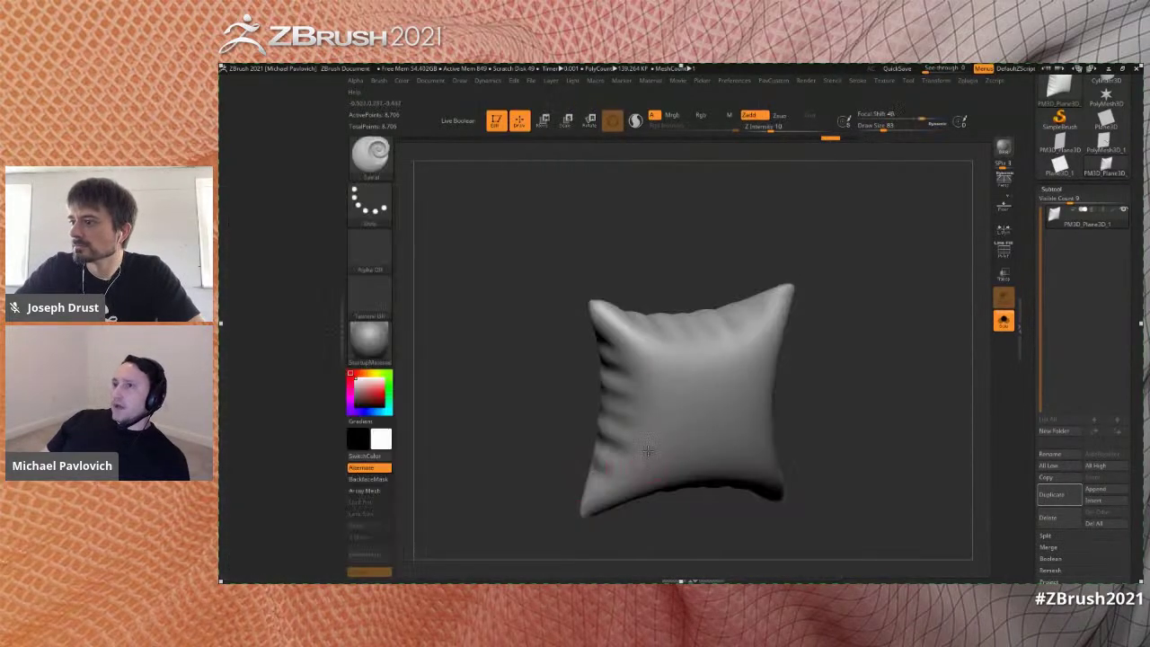
- Dock the Brush palette and expand the Spiral brush's Elasticity settings
click(379, 81)
click(370, 85)
scroll(283, 381, down, 1)
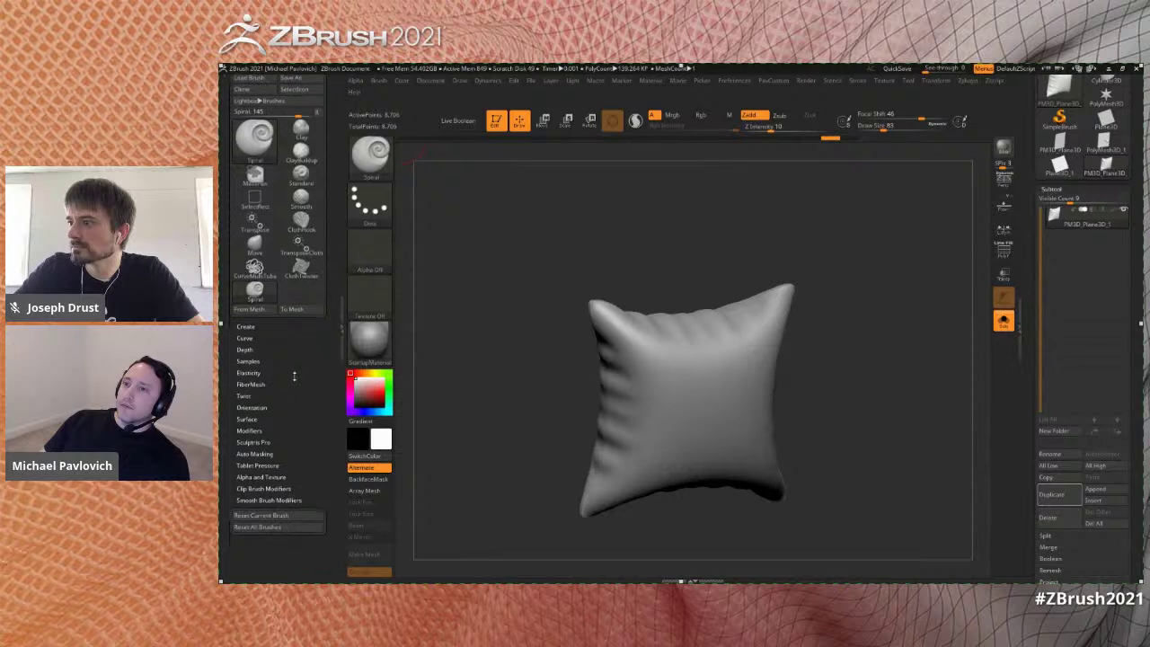
click(249, 371)
scroll(288, 384, down, 1)
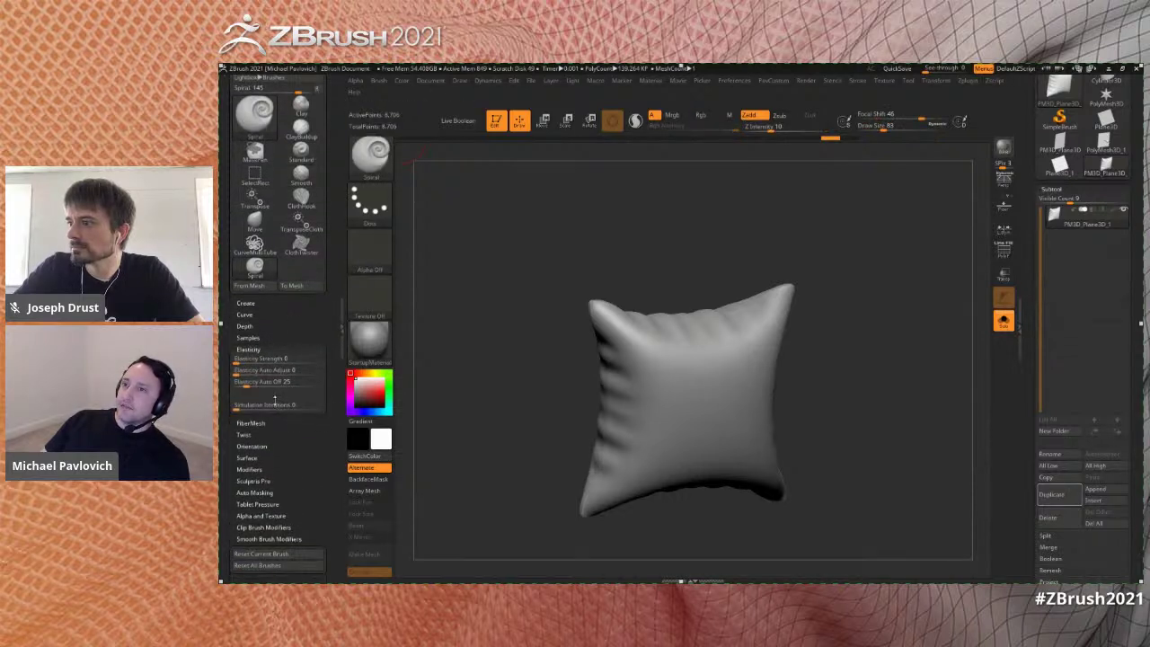
- Set the Spiral brush's Simulation Iterations to 100, swirling the pillow's upper-left corner before and after the change and undoing both strokes
drag(611, 319, 716, 245)
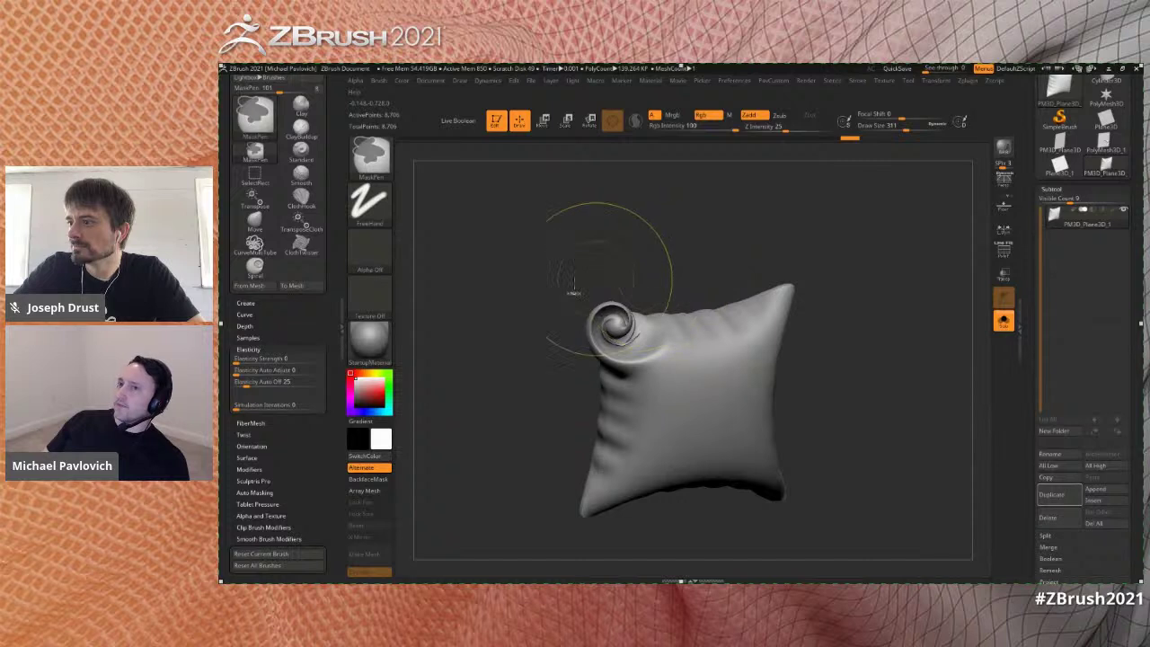
key(ctrl+z)
drag(305, 410, 324, 410)
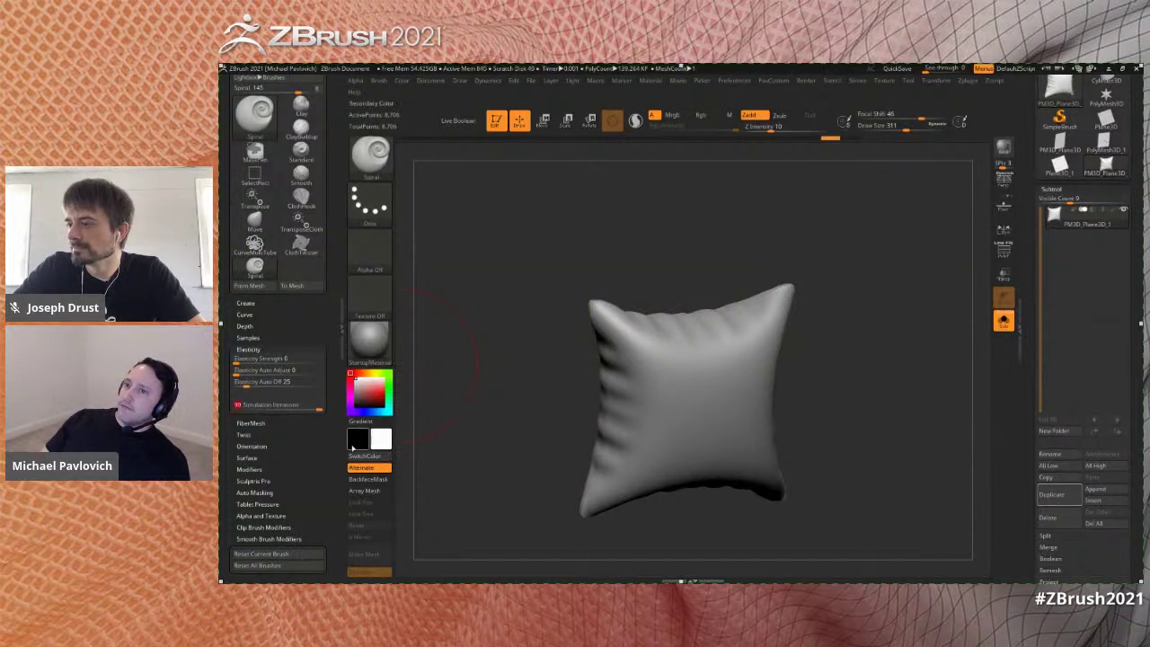
drag(398, 369, 386, 381)
mouse_move(577, 326)
mouse_down()
mouse_move(601, 339)
mouse_move(666, 319)
mouse_up()
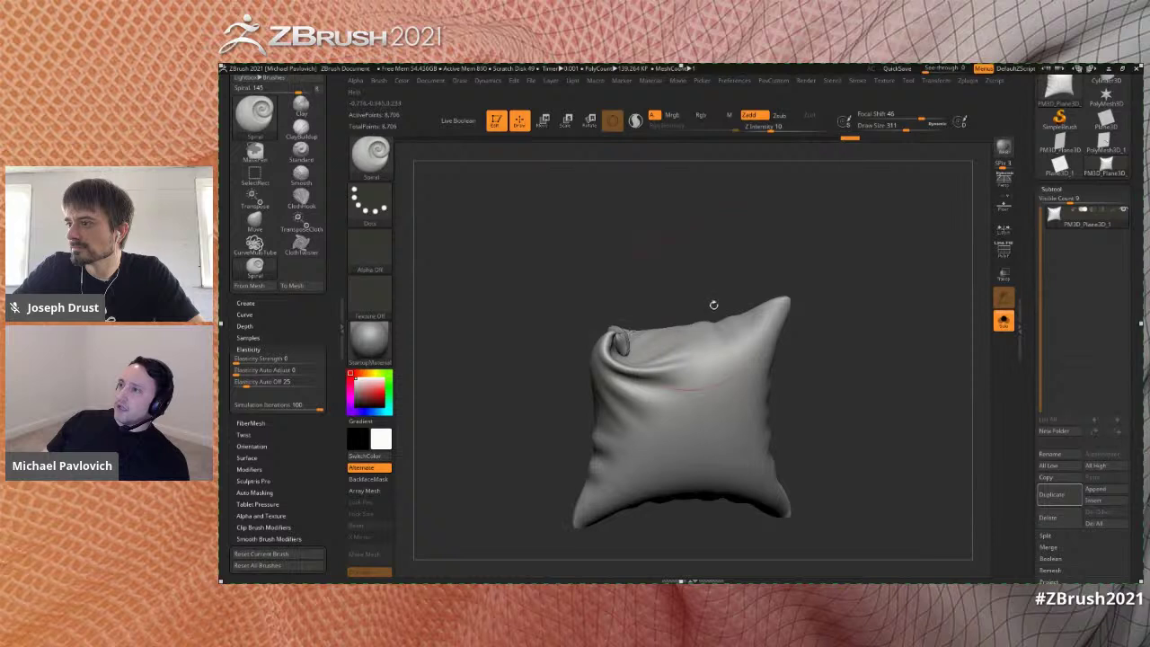
key(ctrl+z)
- Raise the Spiral brush's Twist Rate to about 0.71, swirl the pillow's upper-left corner and undo the stroke
mouse_move(310, 482)
mouse_down()
mouse_move(308, 459)
mouse_move(314, 466)
mouse_up()
click(275, 422)
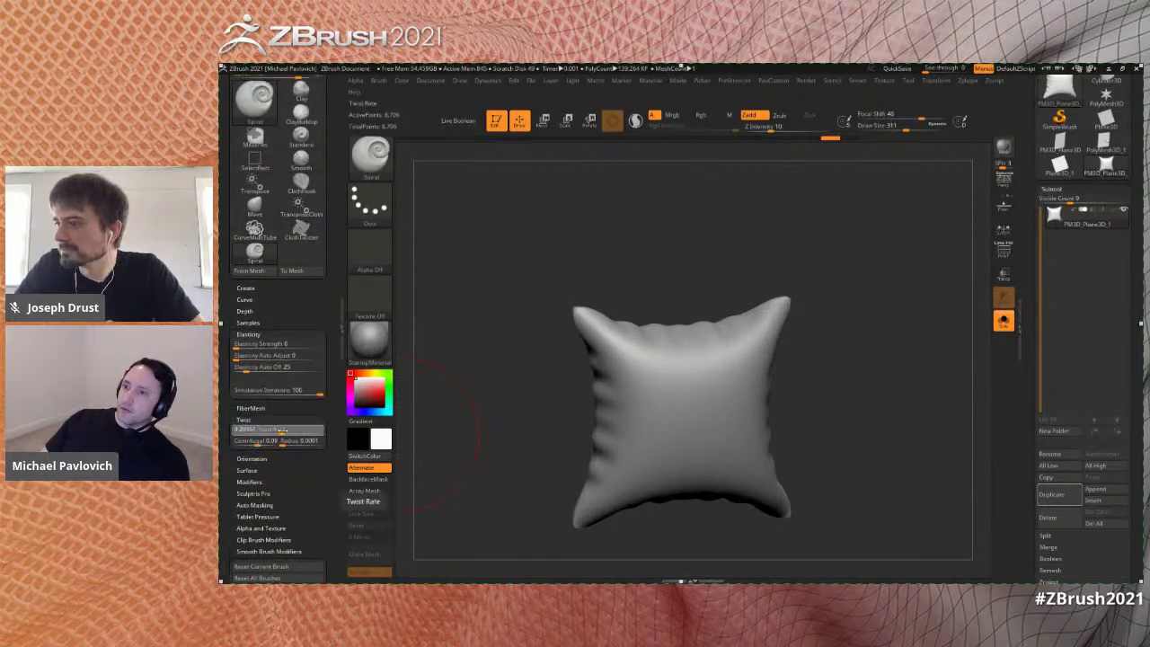
mouse_move(593, 328)
mouse_down()
mouse_move(647, 339)
mouse_move(614, 344)
mouse_move(634, 333)
mouse_up()
key(ctrl+z)
key(ctrl+z)
alt+drag(833, 351, 825, 355)
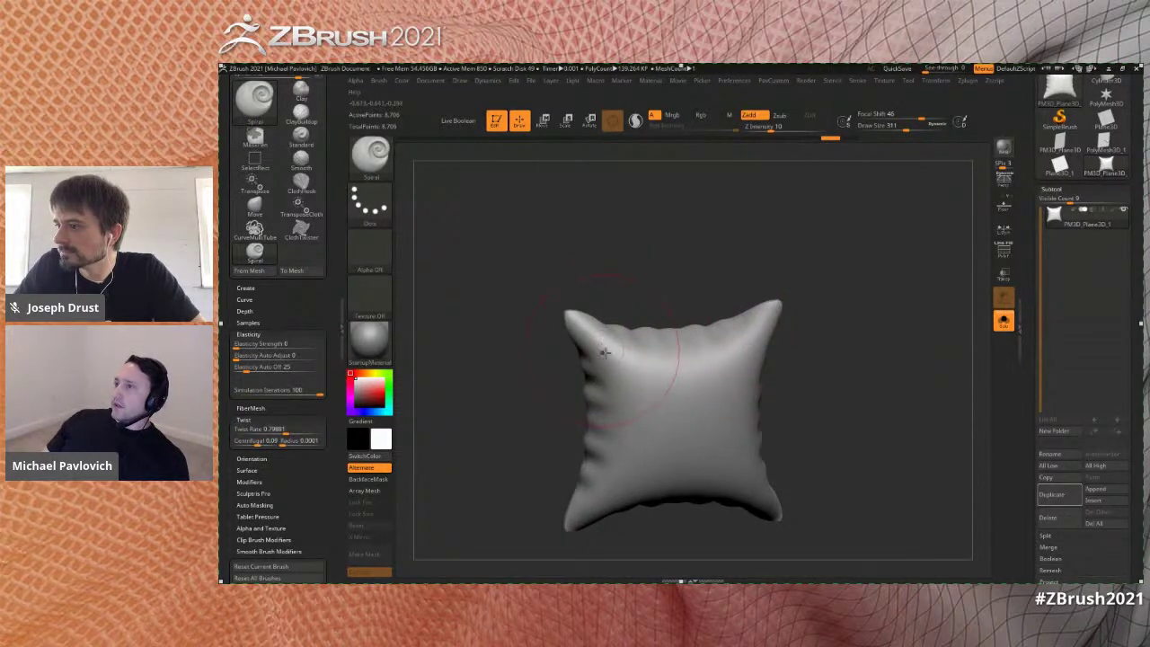
- Swirl three of the pillow's corners with the Spiral brush and undo all the strokes
drag(603, 347, 627, 329)
drag(756, 329, 765, 323)
drag(756, 495, 753, 482)
key(s)
drag(921, 412, 904, 412)
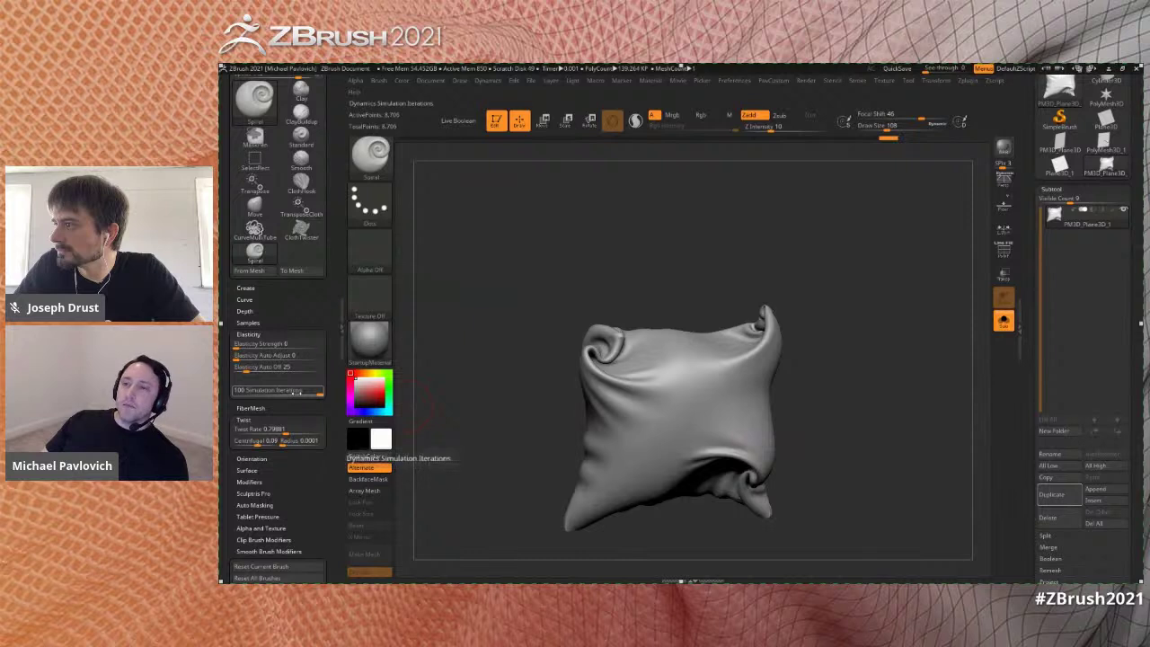
key(ctrl+z)
key(ctrl+z)
key(ctrl+z)
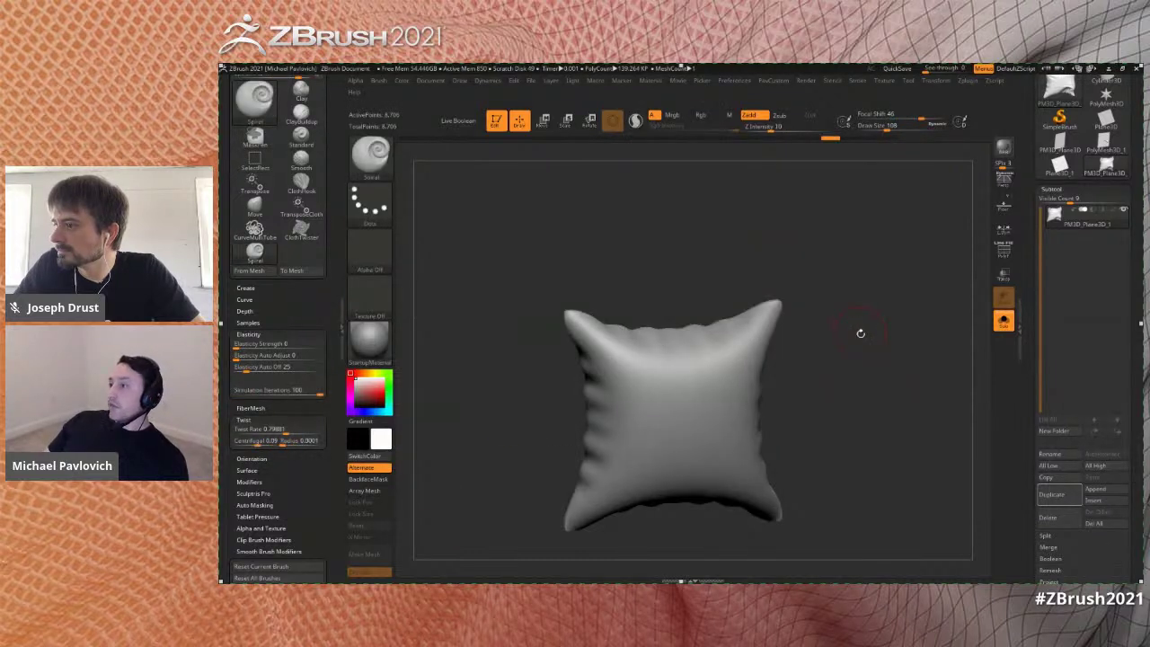
drag(858, 330, 869, 334)
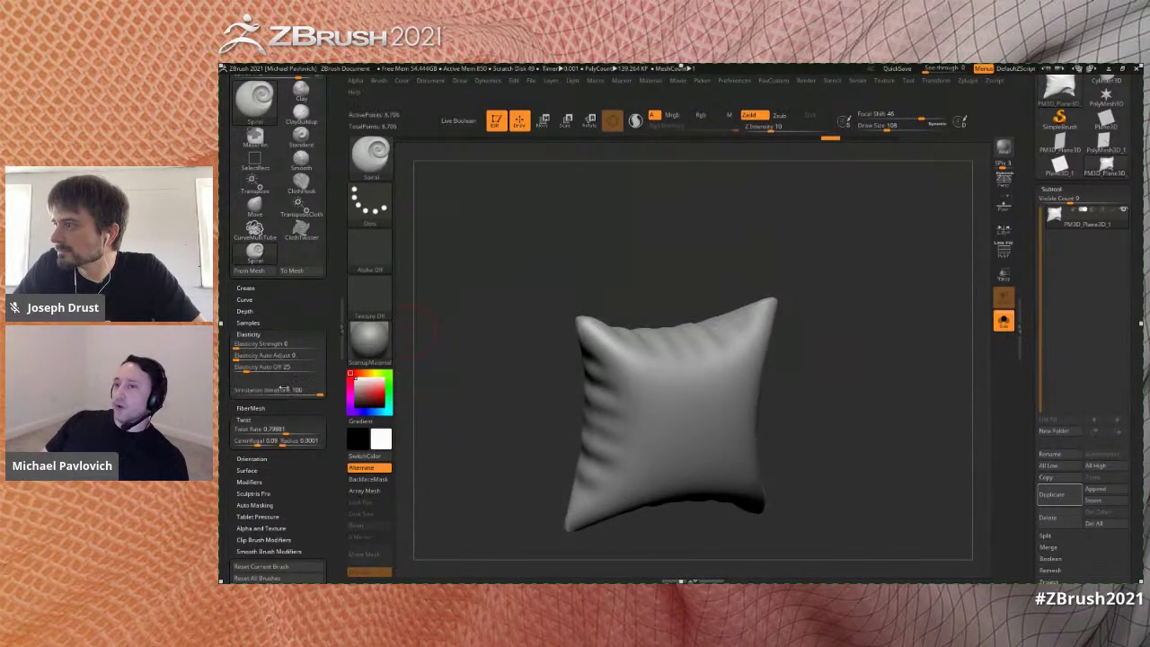
click(854, 81)
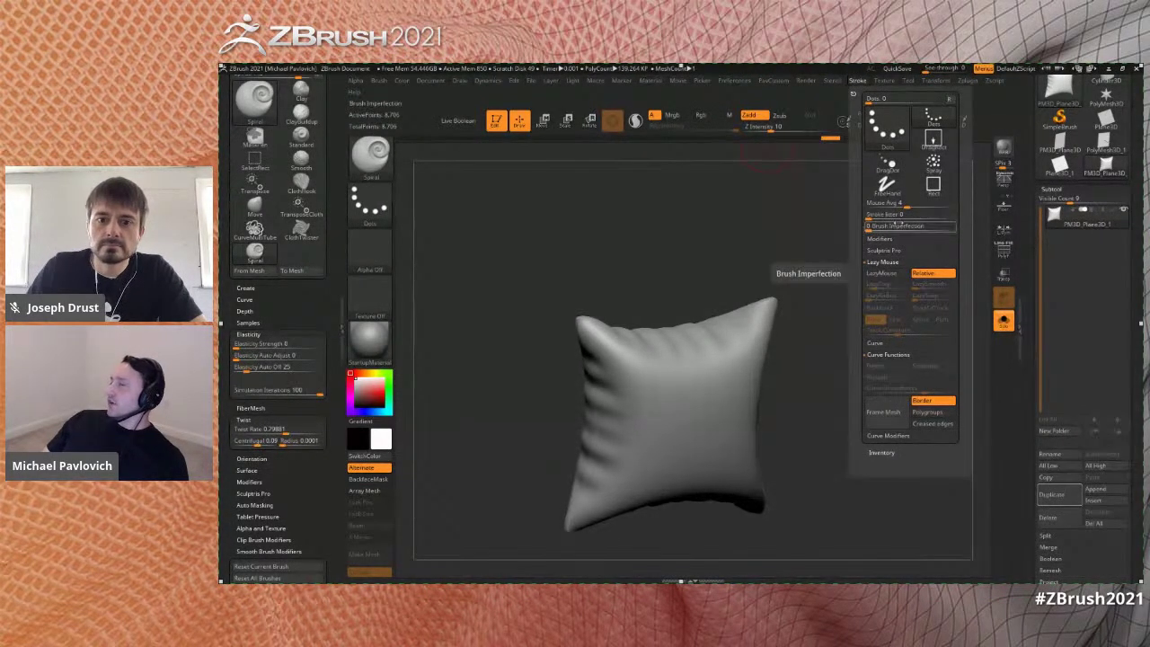
shift+drag(839, 348, 839, 337)
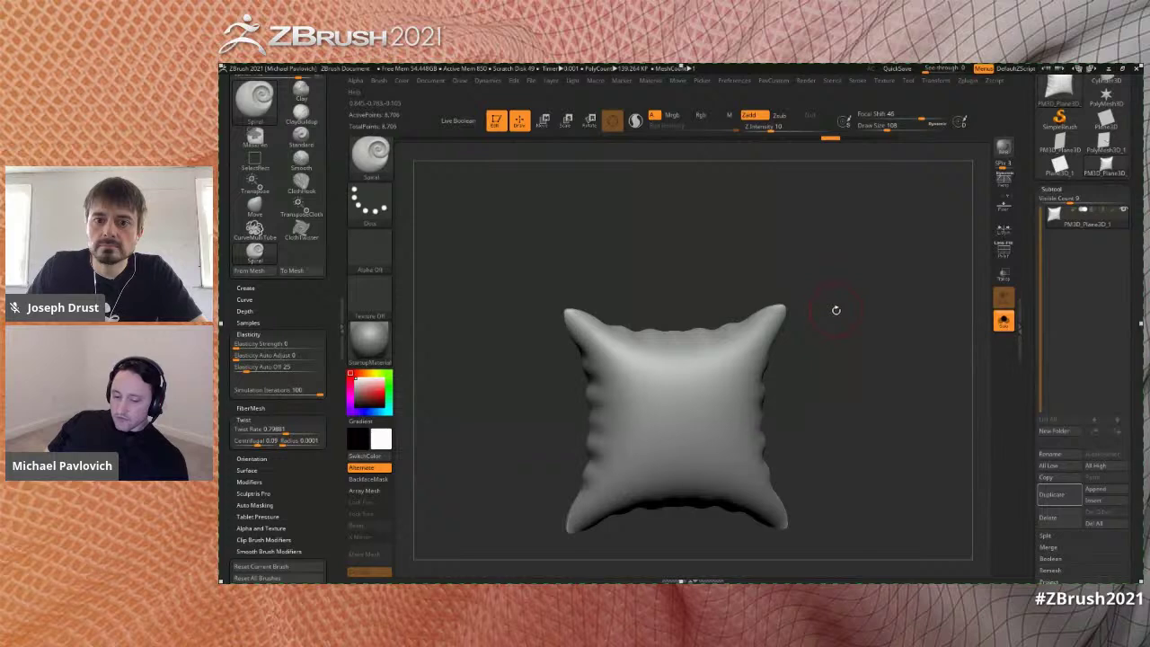
- Select the ClothPinchTrails brush and expand its Modifiers settings
key(b)
key(c)
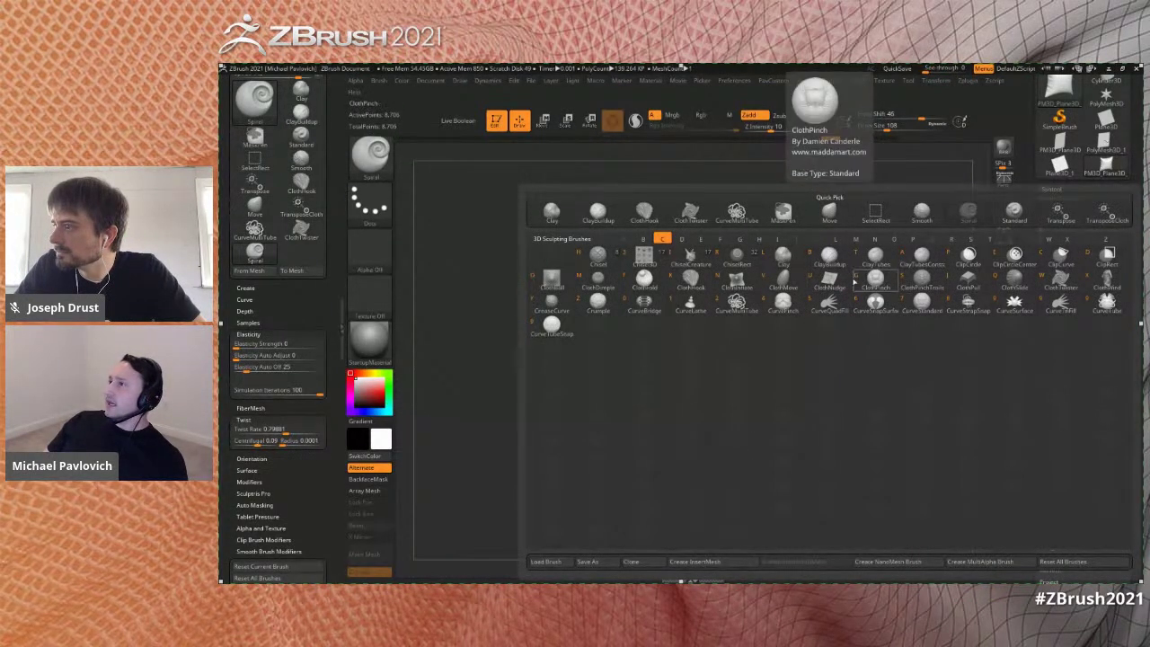
click(921, 278)
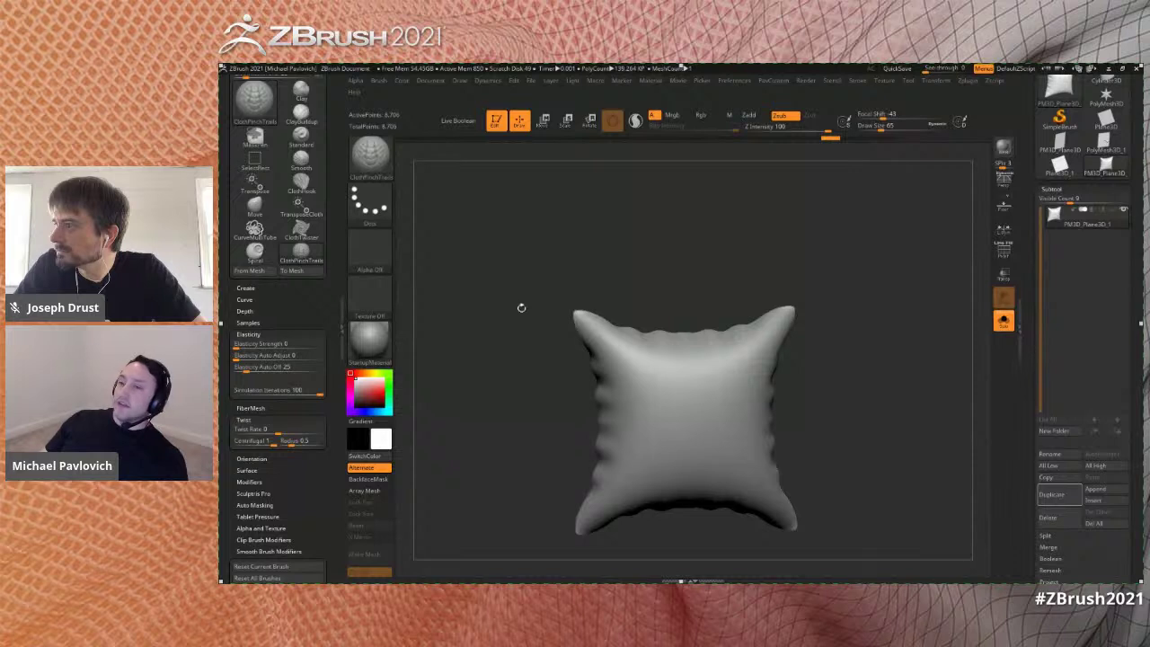
drag(302, 307, 300, 266)
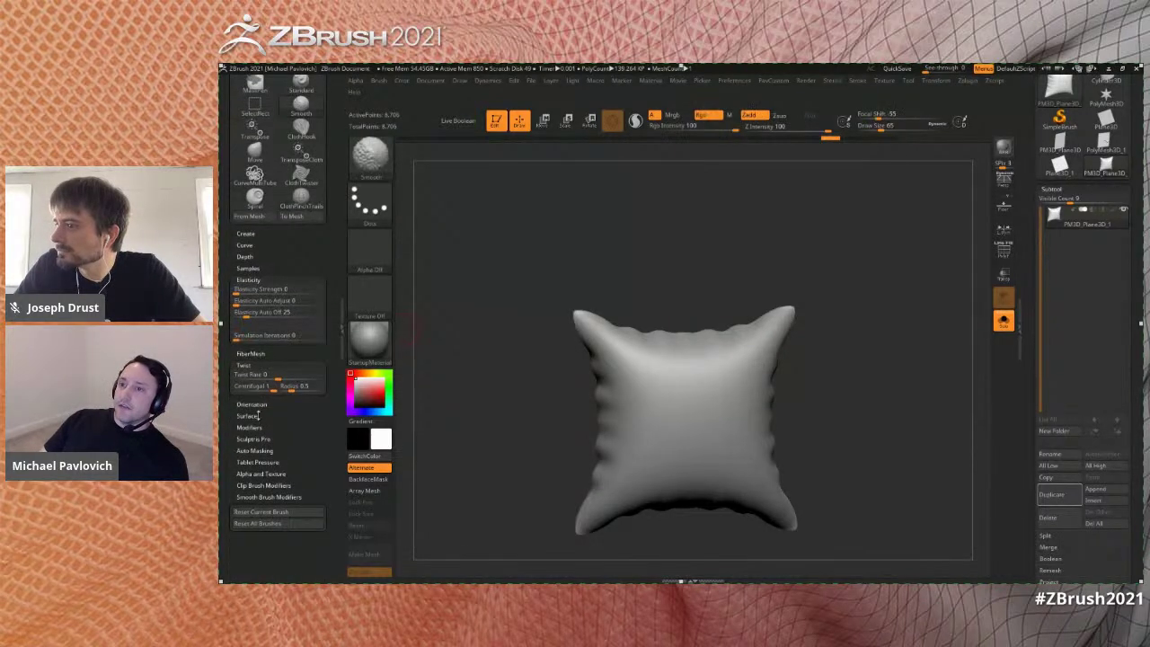
click(255, 428)
drag(275, 405, 275, 357)
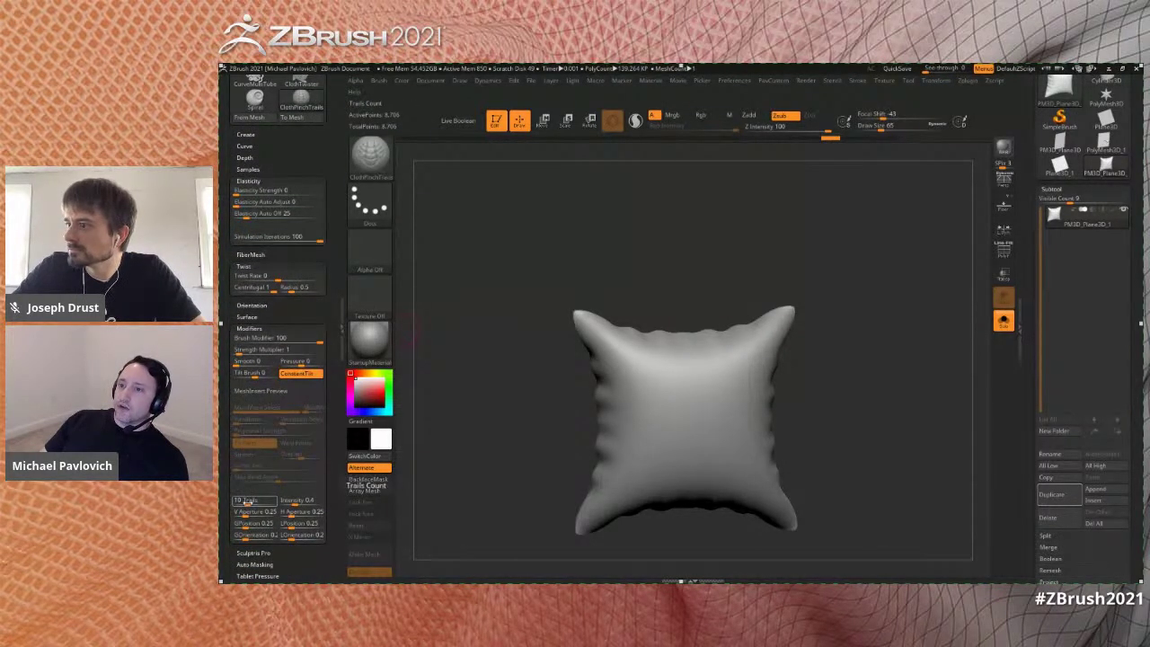
- Reduce the draw size to about 41, undo a test crease down the pillow's left side and raise the pillow to subdivision level 3
mouse_move(808, 328)
alt+mouse_down()
mouse_move(847, 315)
mouse_move(809, 347)
alt+mouse_up()
key(bracketleft)
key(bracketleft)
drag(603, 366, 607, 478)
key(ctrl+z)
drag(533, 207, 954, 270)
drag(1030, 292, 1030, 90)
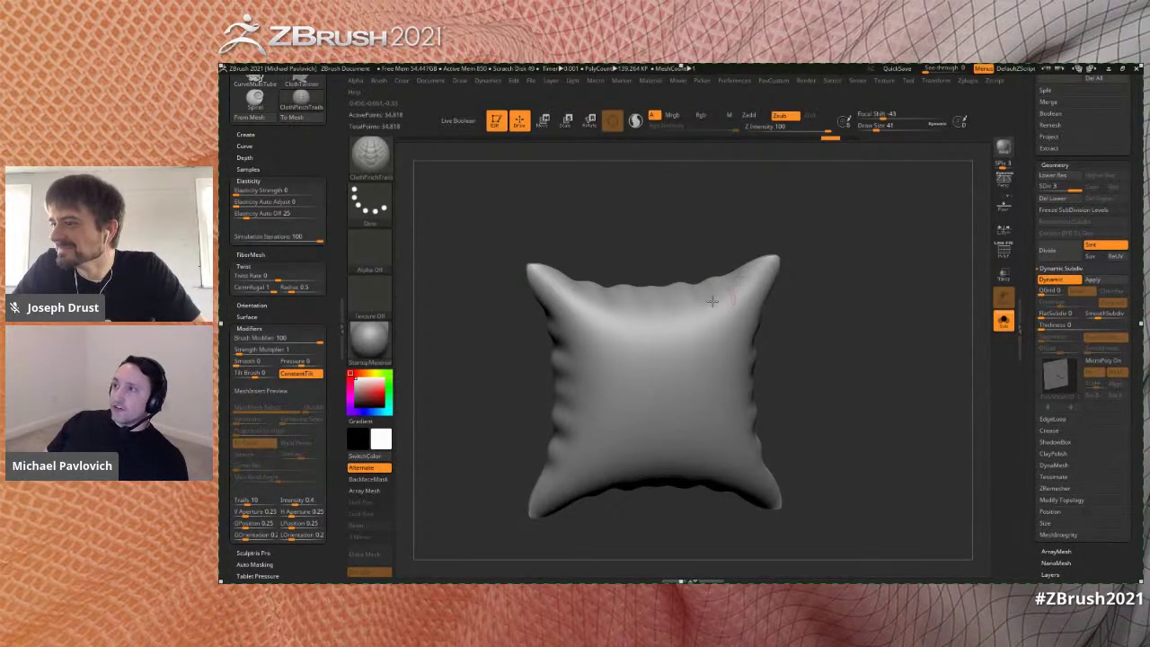
- Pinch a vertical crease down the pillow's left side at draw sizes of about 41 and 77, undoing each stroke
drag(586, 308, 593, 428)
key(ctrl+z)
key(bracketright)
drag(591, 335, 597, 447)
key(ctrl+z)
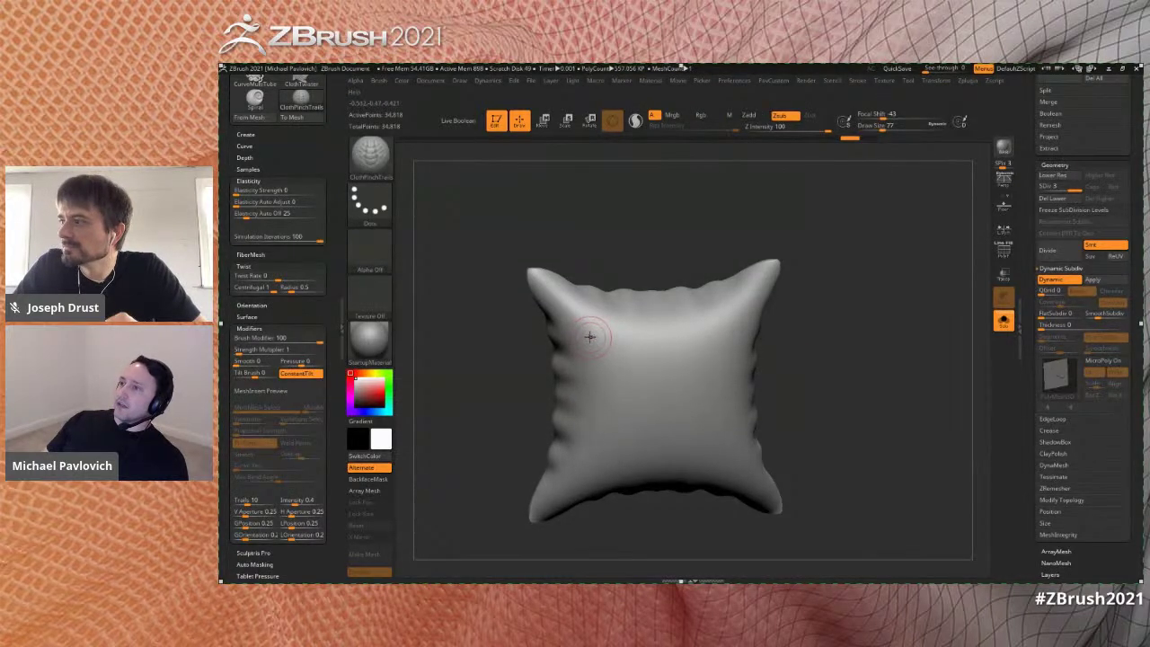
- Pinch a crease down the pillow's left side at draw size 56 and dock the Dynamics palette beside the canvas
drag(582, 321, 586, 384)
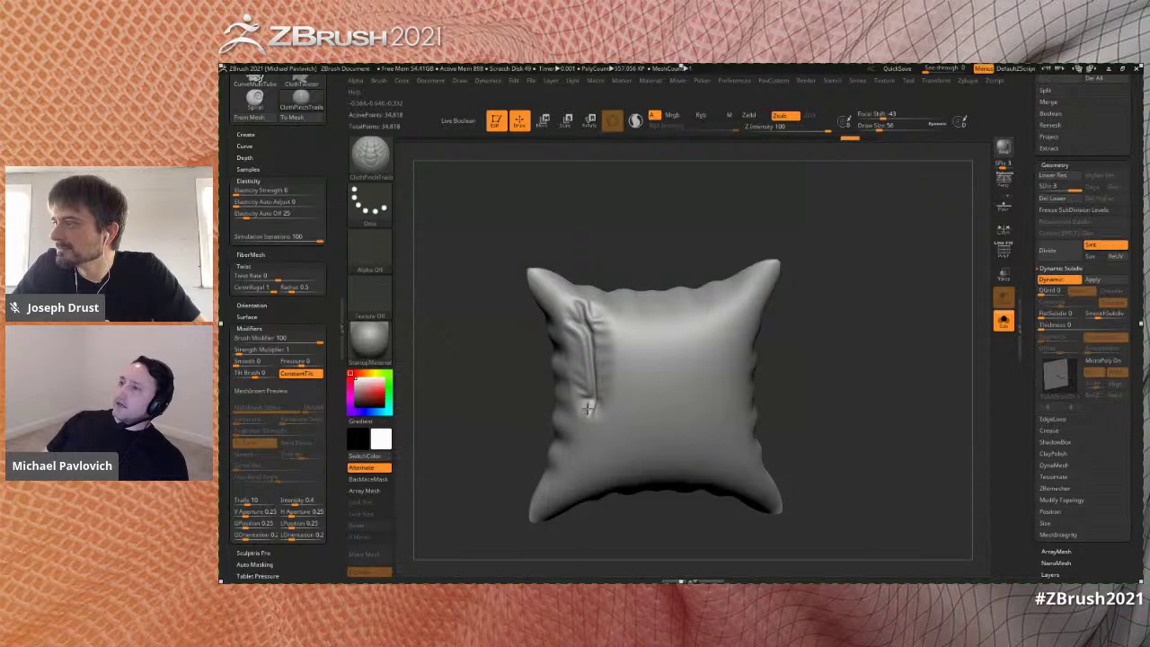
drag(587, 436, 588, 446)
drag(333, 243, 333, 453)
click(486, 81)
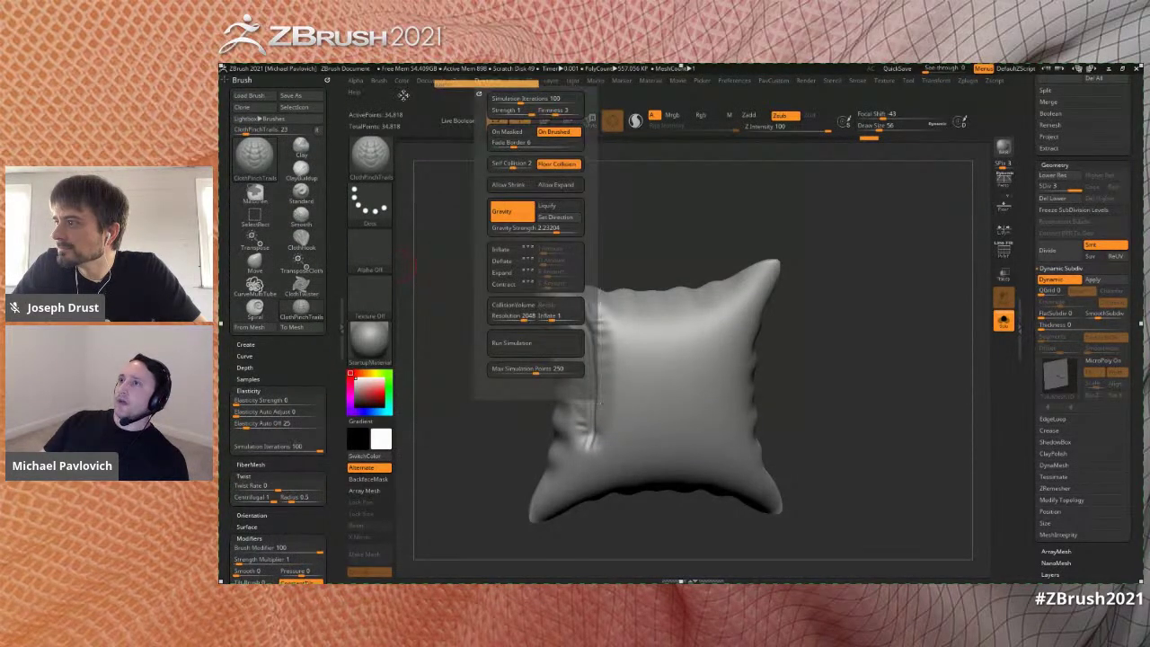
drag(403, 95, 294, 105)
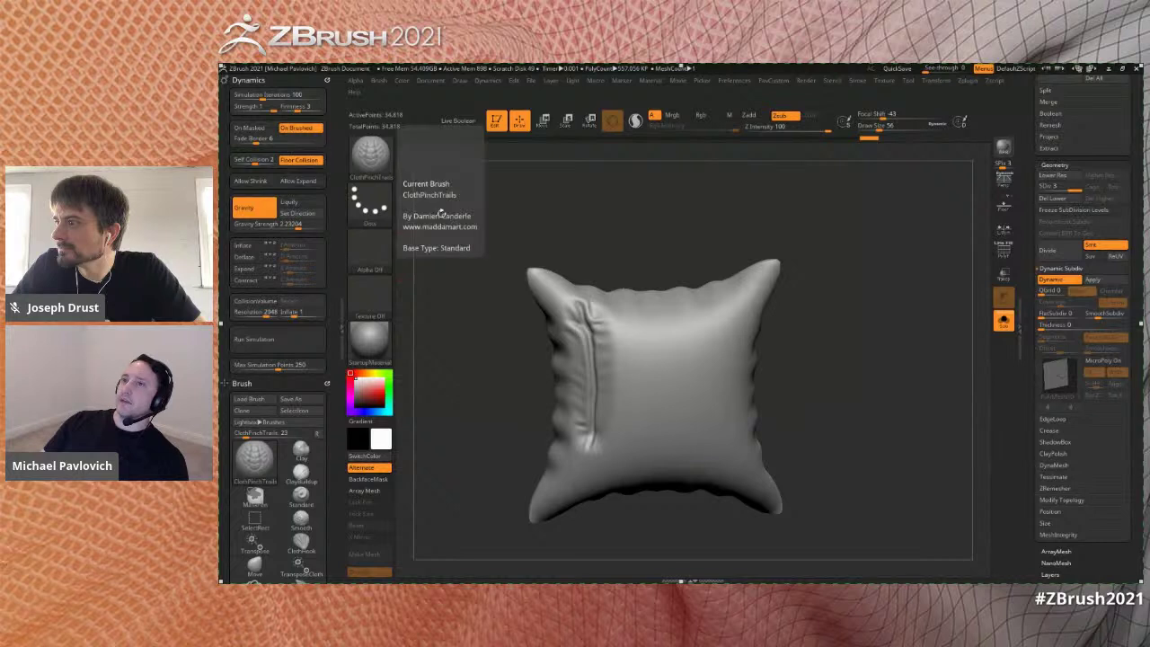
- Undo the crease, pinch it again with On Brushed active and undo the new stroke
key(ctrl+z)
drag(587, 331, 591, 440)
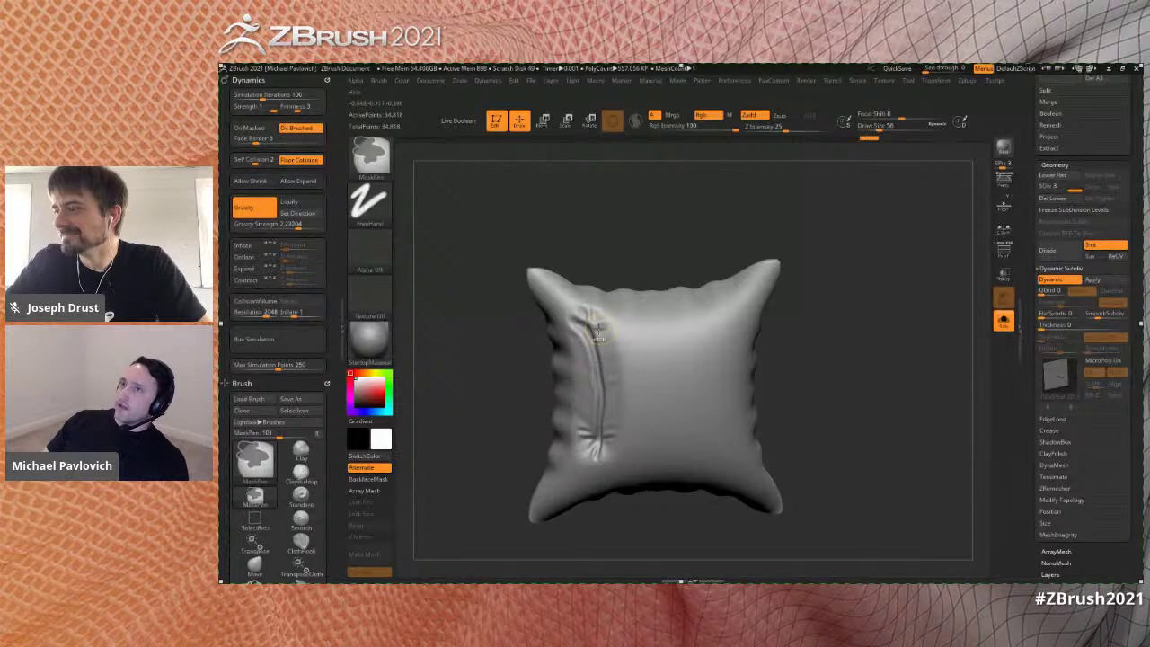
key(ctrl+z)
- Turn off On Brushed, pinch a crease down the pillow's left side, inspect it from an angle and undo it
drag(583, 333, 593, 468)
drag(777, 295, 810, 358)
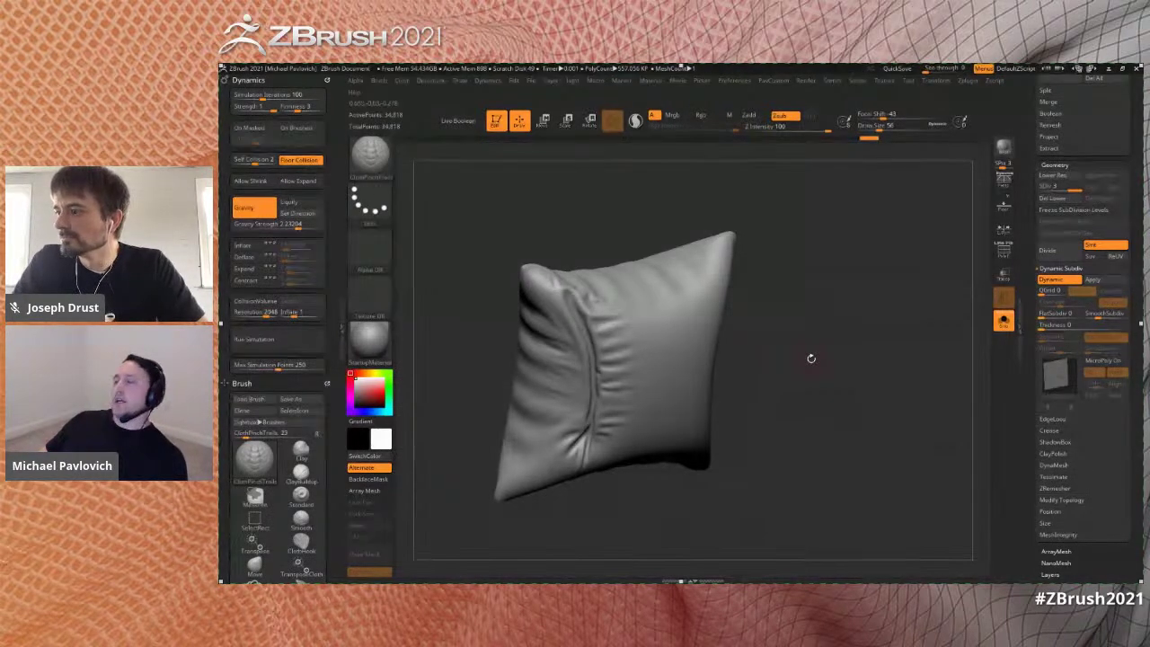
drag(730, 275, 606, 302)
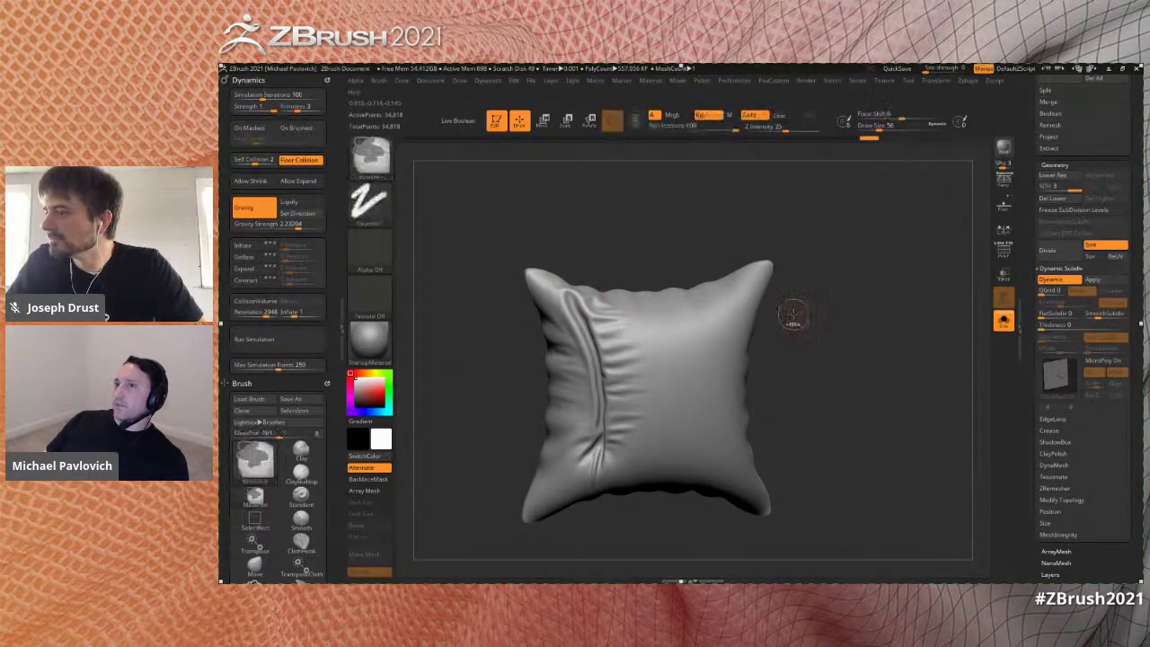
key(ctrl+z)
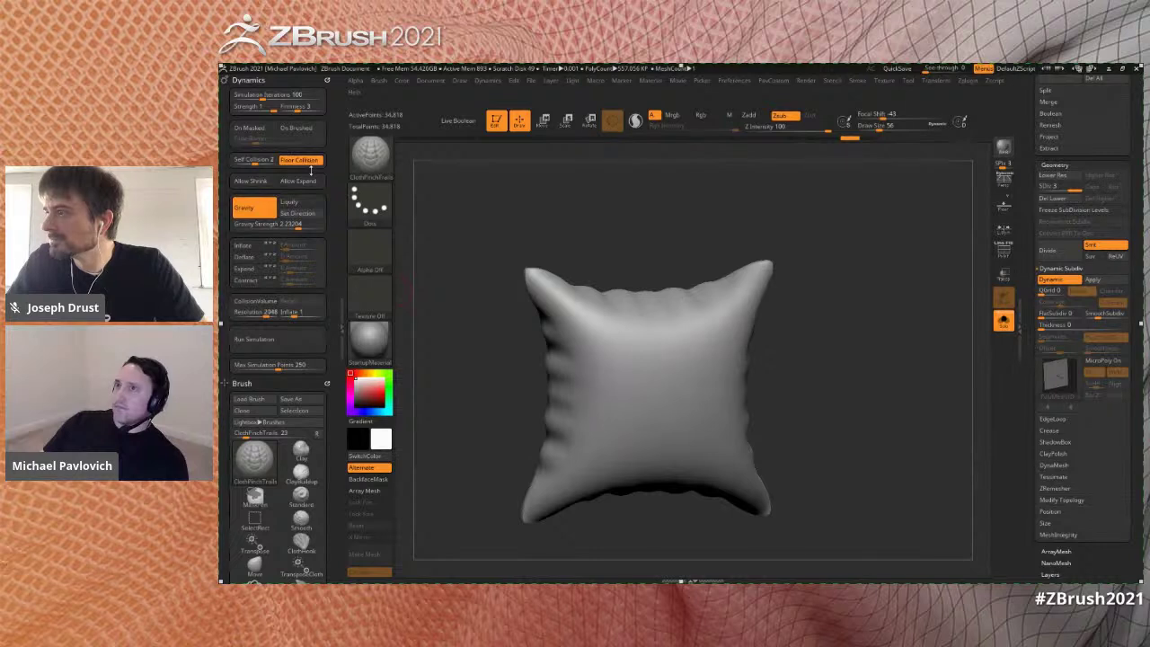
- Re-enable On Brushed with a Fade Border of 10, pinching and undoing a left-side crease before and after the change
mouse_move(575, 305)
mouse_down()
mouse_move(593, 359)
mouse_move(593, 436)
mouse_up()
key(ctrl+z)
drag(261, 139, 270, 139)
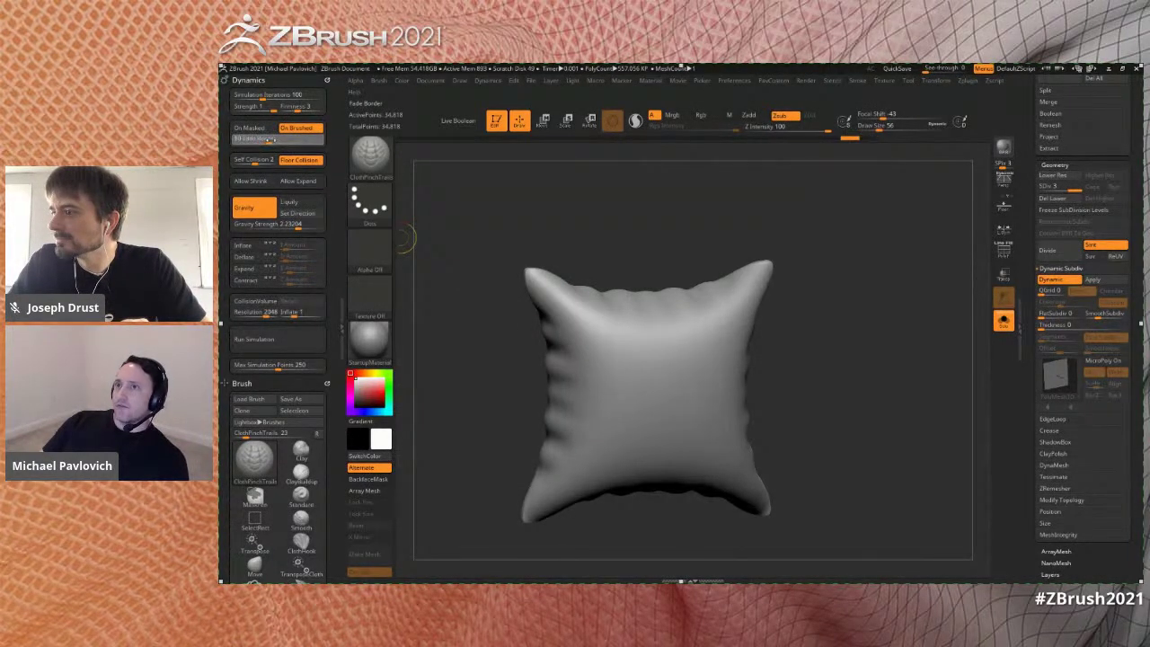
mouse_move(575, 307)
mouse_down()
mouse_move(591, 404)
mouse_move(589, 458)
mouse_move(574, 474)
mouse_up()
key(ctrl+z)
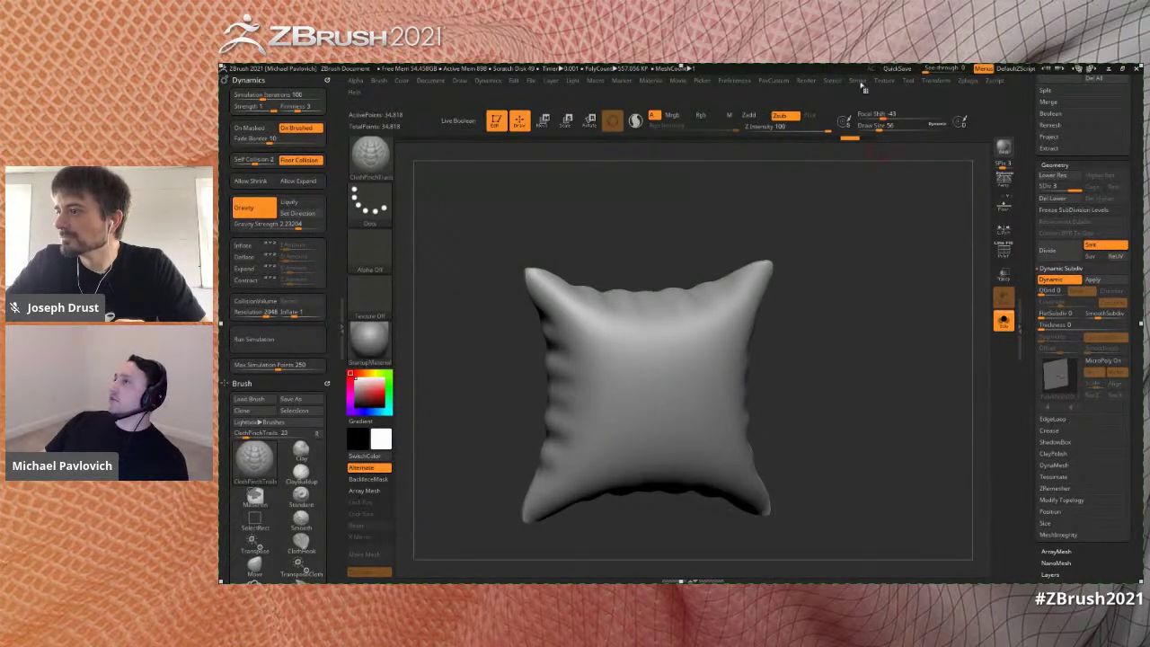
- Adjust the Stroke settings, pinch several spots on the pillow at draw size 187 and undo them all
click(858, 81)
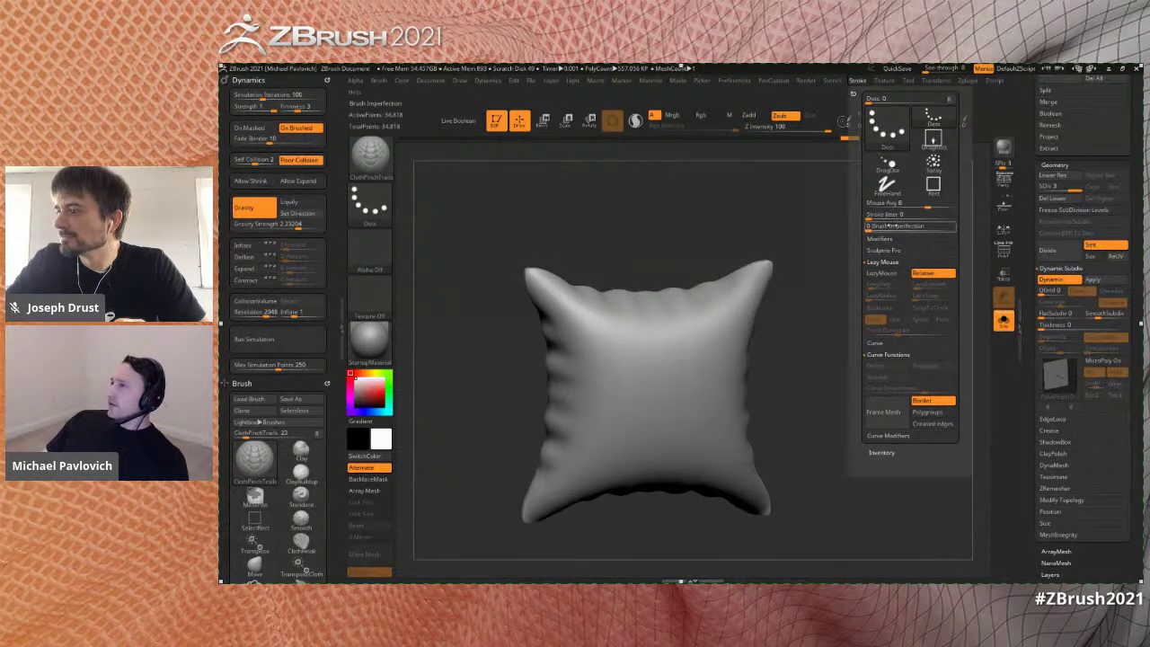
click(932, 232)
drag(607, 354, 605, 363)
key(ctrl+z)
click(603, 364)
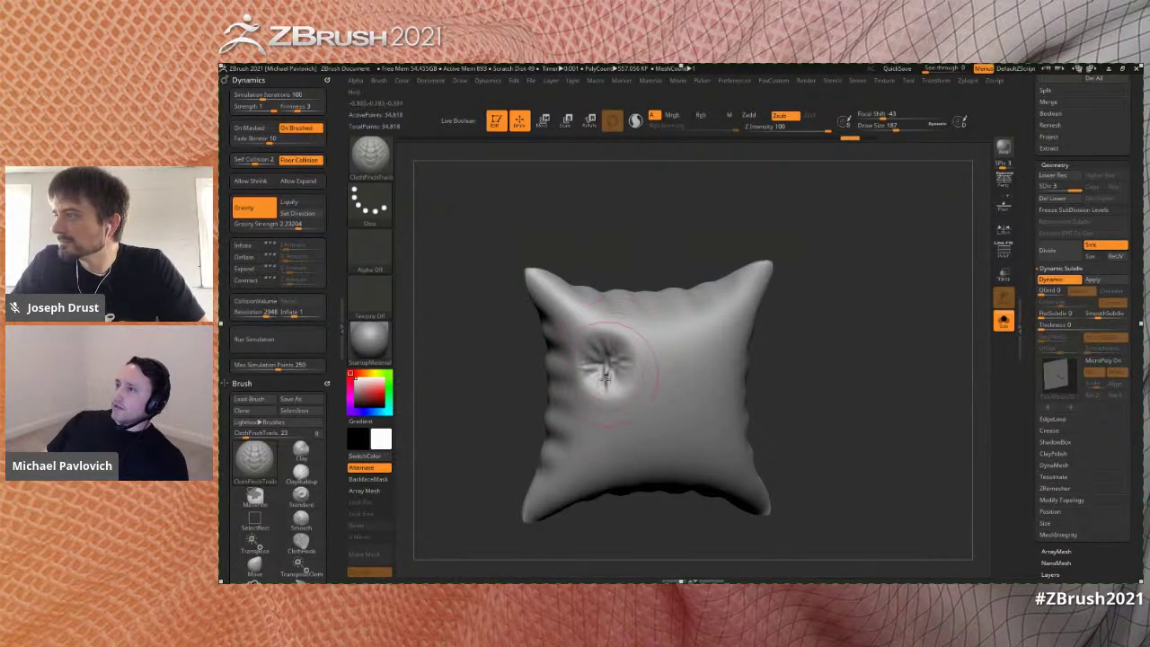
drag(604, 426, 626, 419)
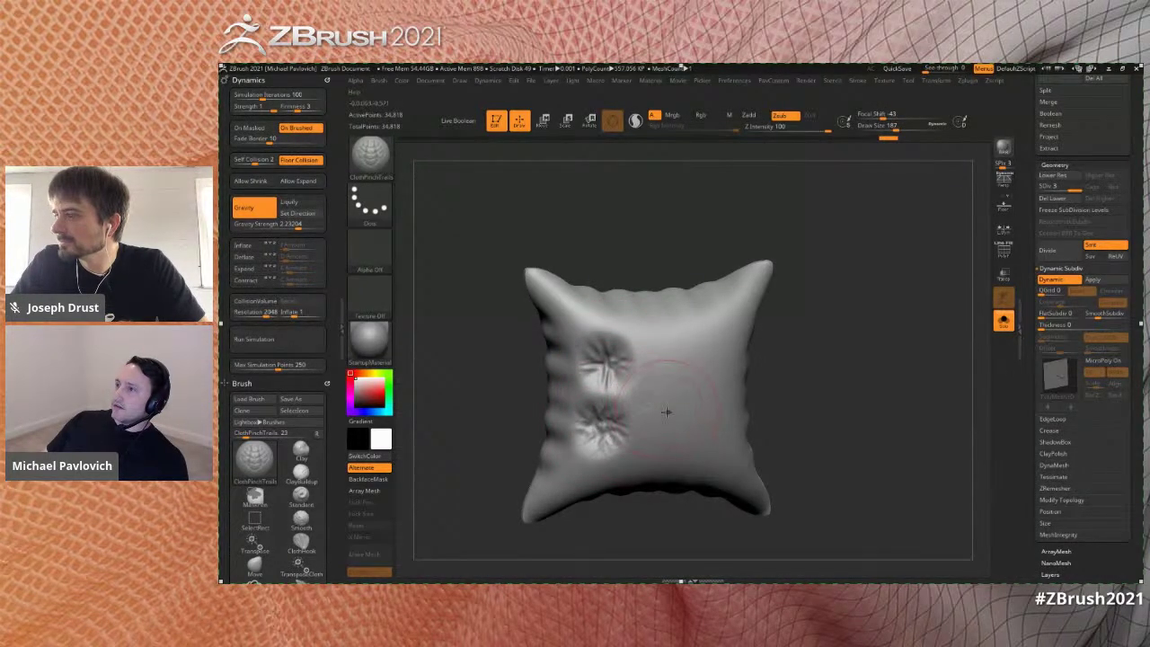
drag(654, 410, 650, 413)
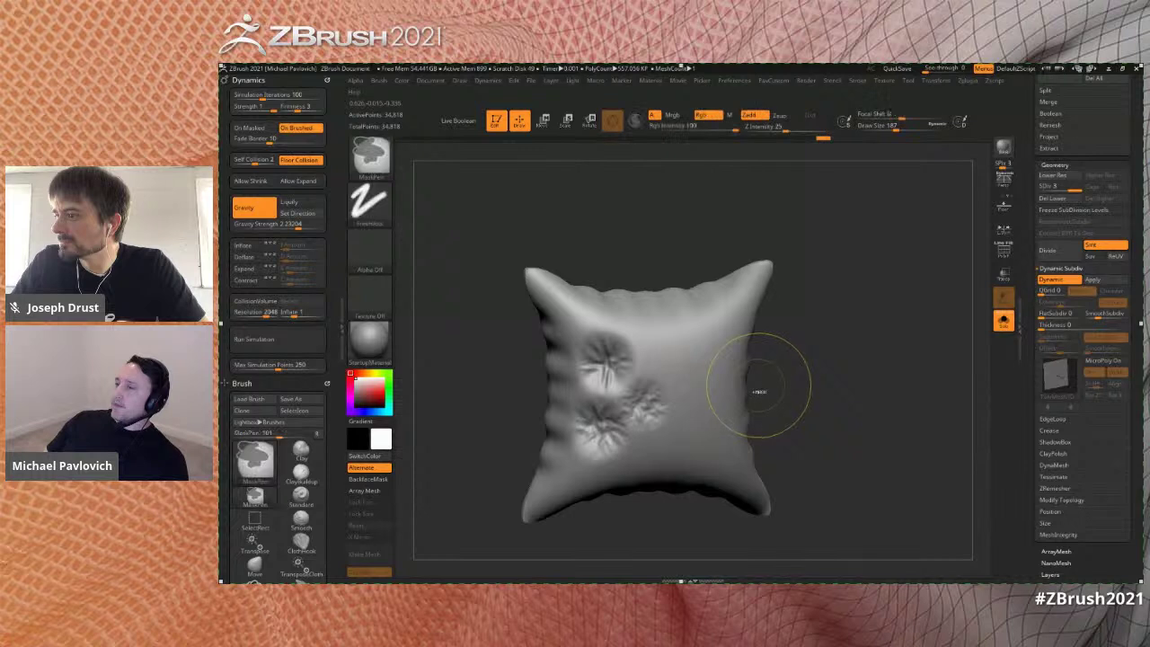
key(ctrl+z)
key(ctrl+z)
key(ctrl+z)
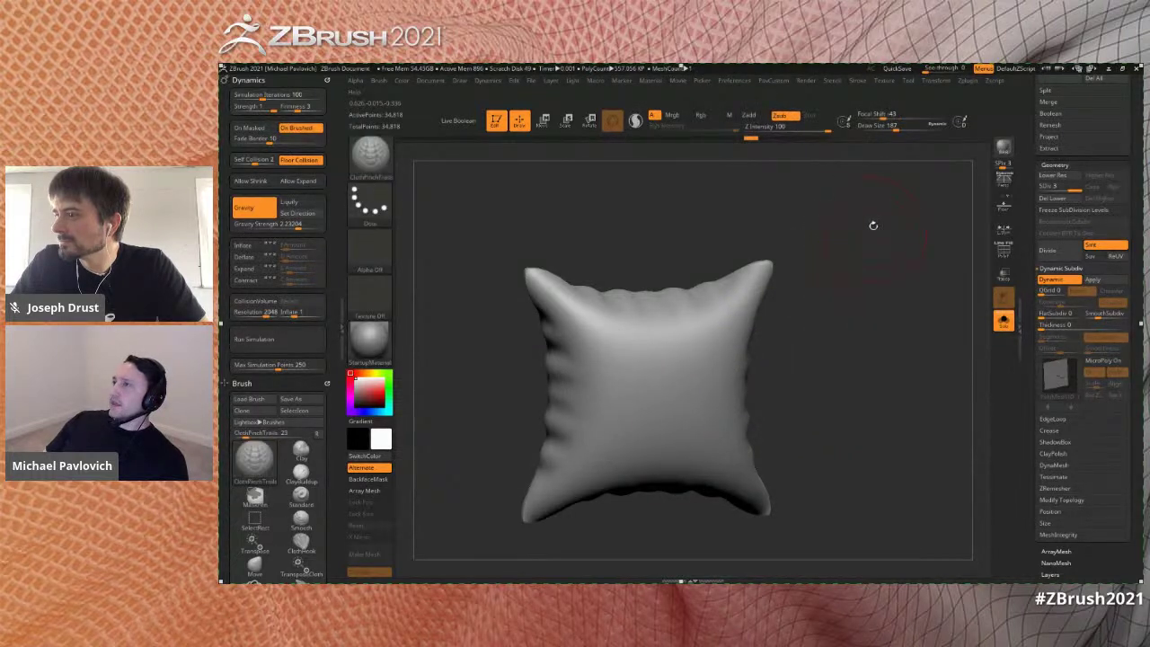
- Dock the Stroke palette and pinch three vertical creases across the pillow, the last two with Stroke Iter set to 1
click(858, 81)
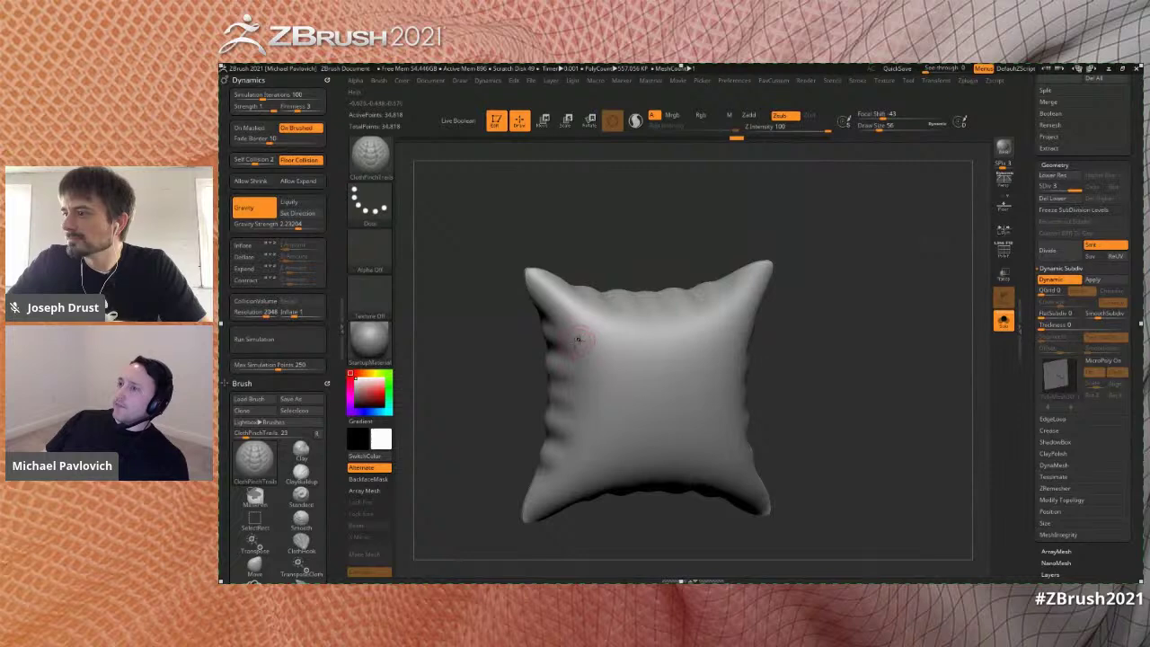
click(857, 82)
drag(652, 154, 293, 112)
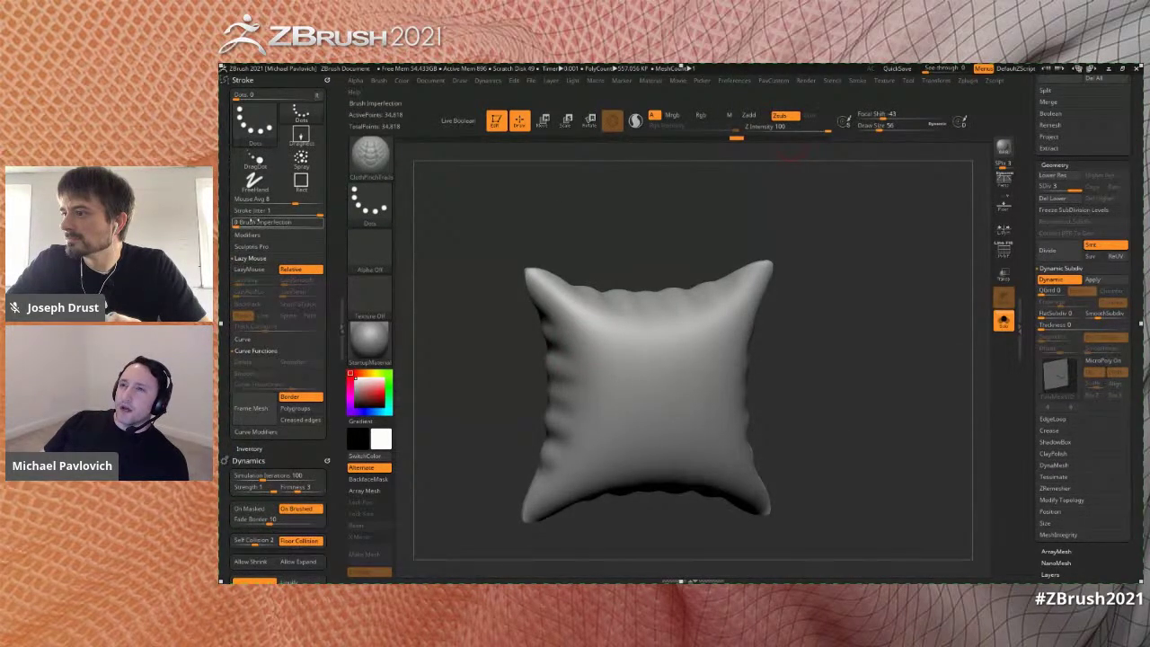
drag(578, 346, 562, 484)
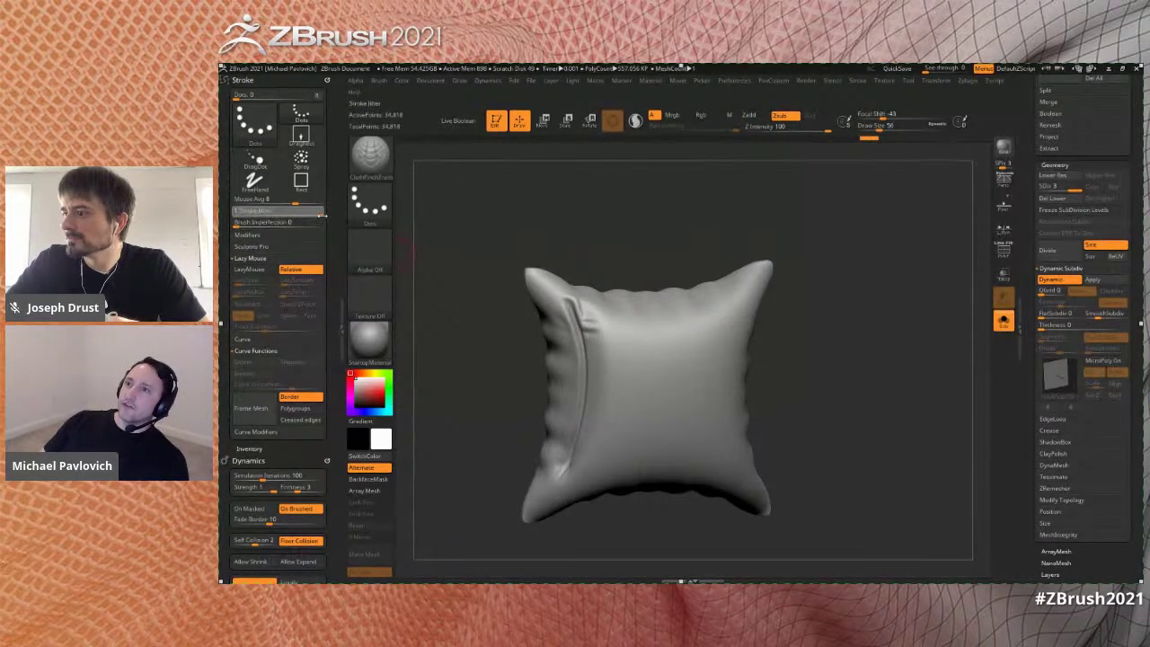
mouse_move(624, 319)
mouse_down()
mouse_move(630, 406)
mouse_move(616, 447)
mouse_up()
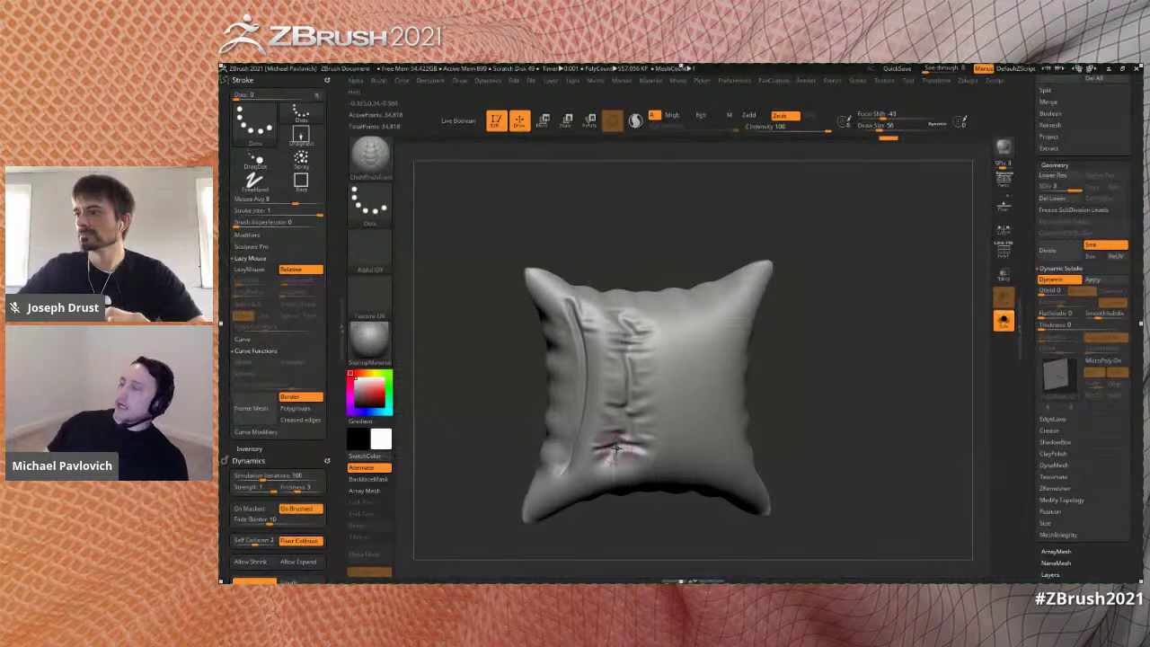
drag(688, 317, 690, 406)
- Set the ClothPinchTrails brush's Trails to 100 and undo the last two creases
drag(331, 378, 324, 204)
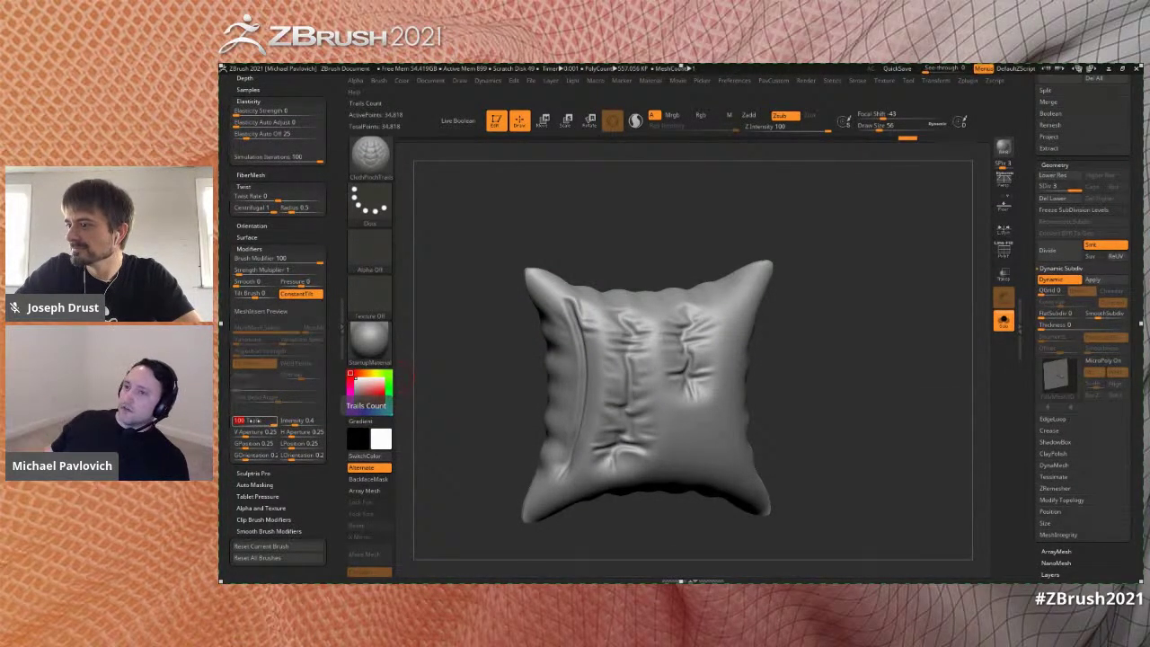
key(ctrl)
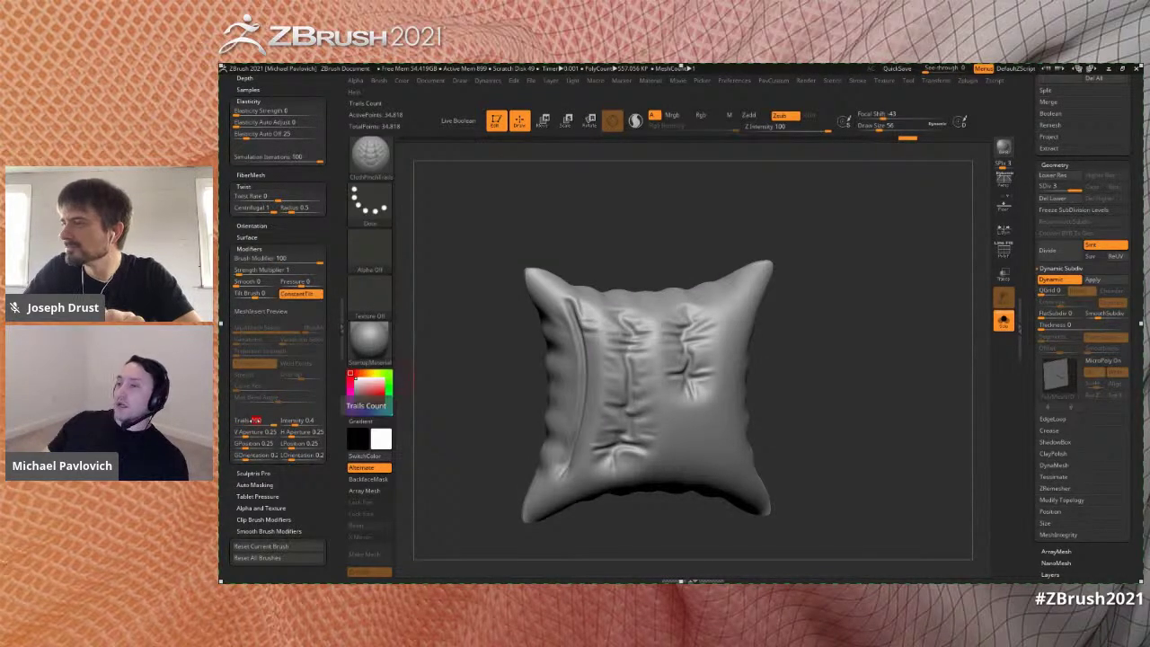
key(ctrl)
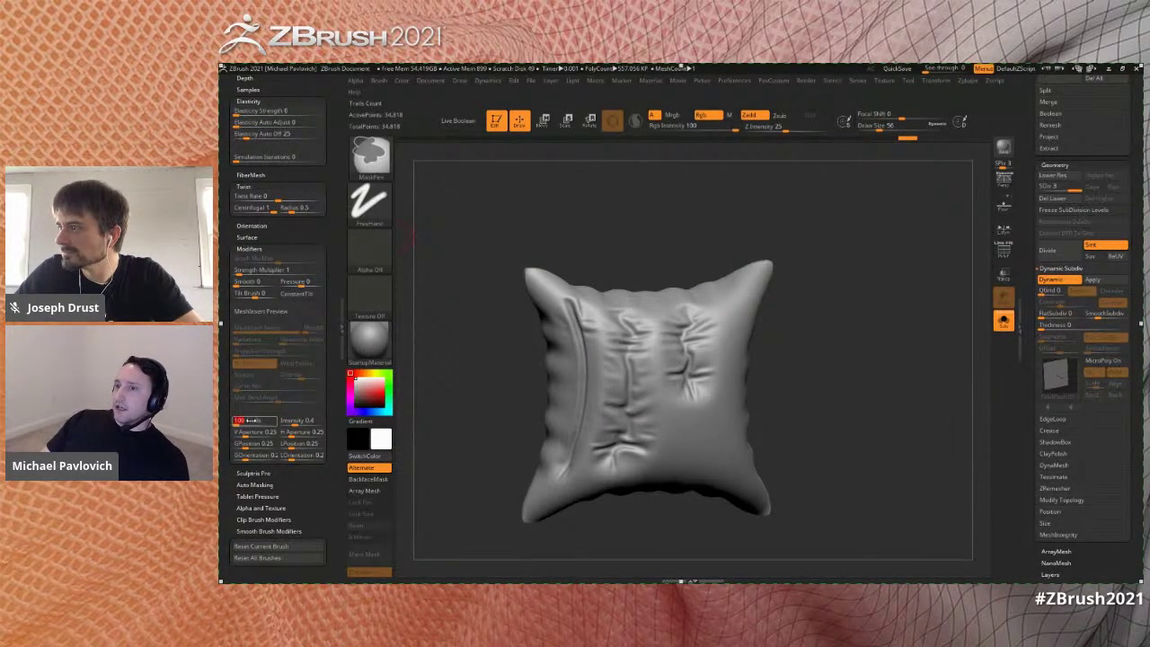
alt+drag(866, 345, 854, 356)
key(ctrl+z)
key(ctrl+z)
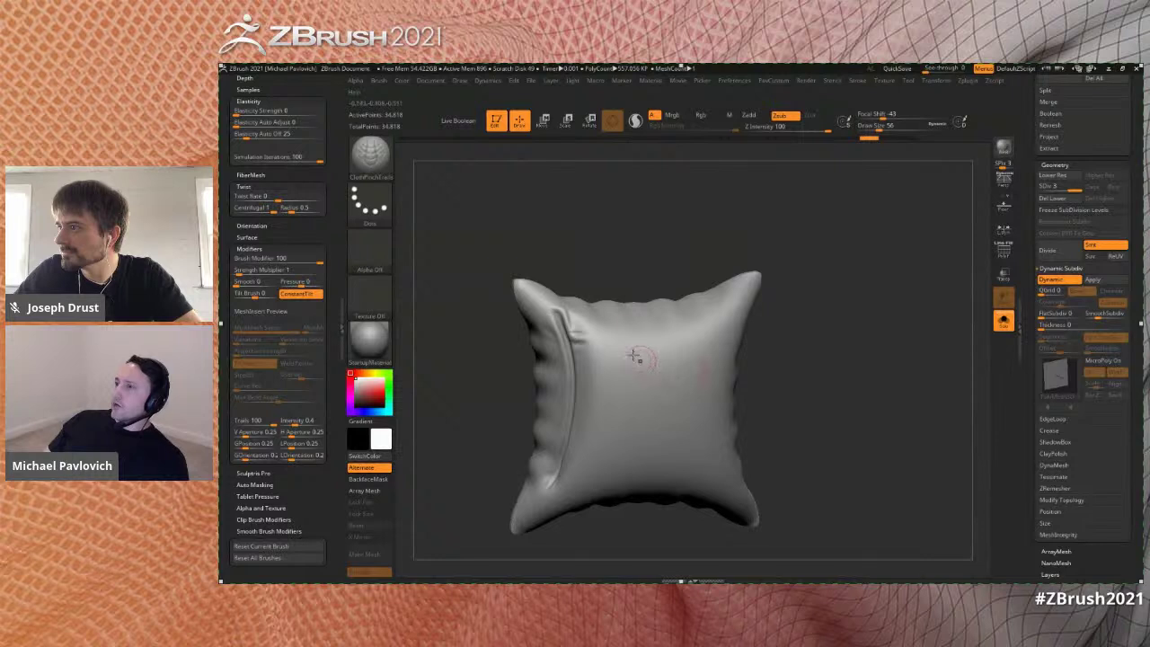
- Pinch creases through the pillow's middle with Trails at 100 and at 28, undoing each stroke
mouse_move(623, 356)
mouse_down()
mouse_move(622, 420)
mouse_move(592, 476)
mouse_up()
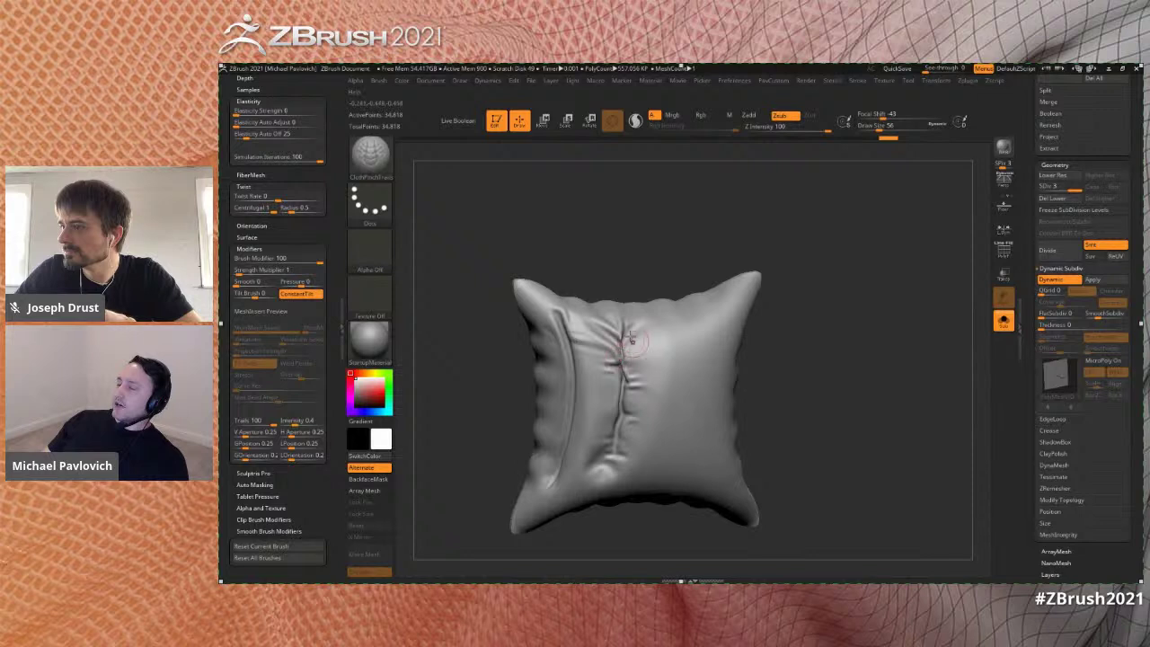
drag(686, 334, 680, 384)
key(ctrl+z)
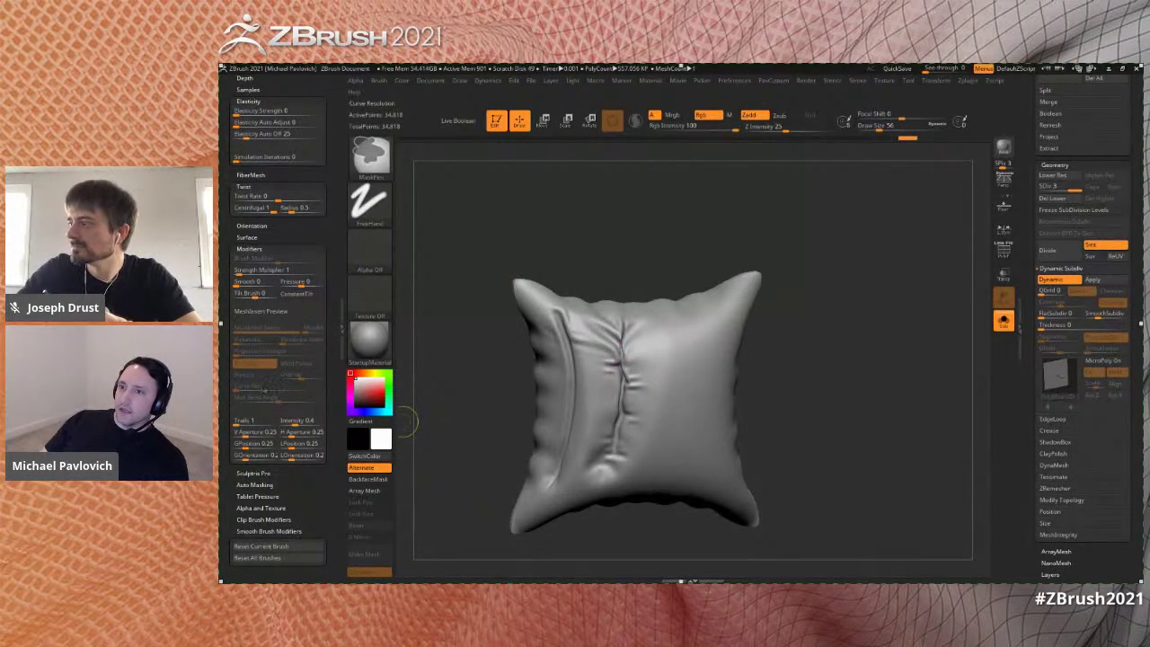
key(ctrl+z)
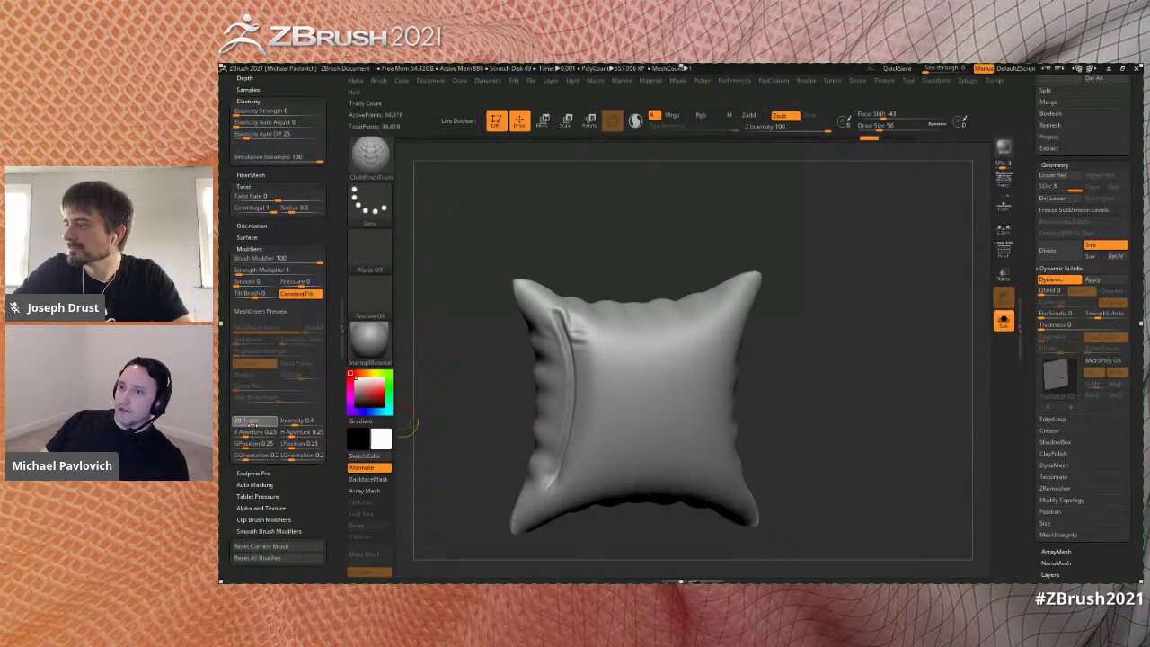
mouse_move(628, 340)
mouse_down()
mouse_move(602, 463)
mouse_move(585, 458)
mouse_up()
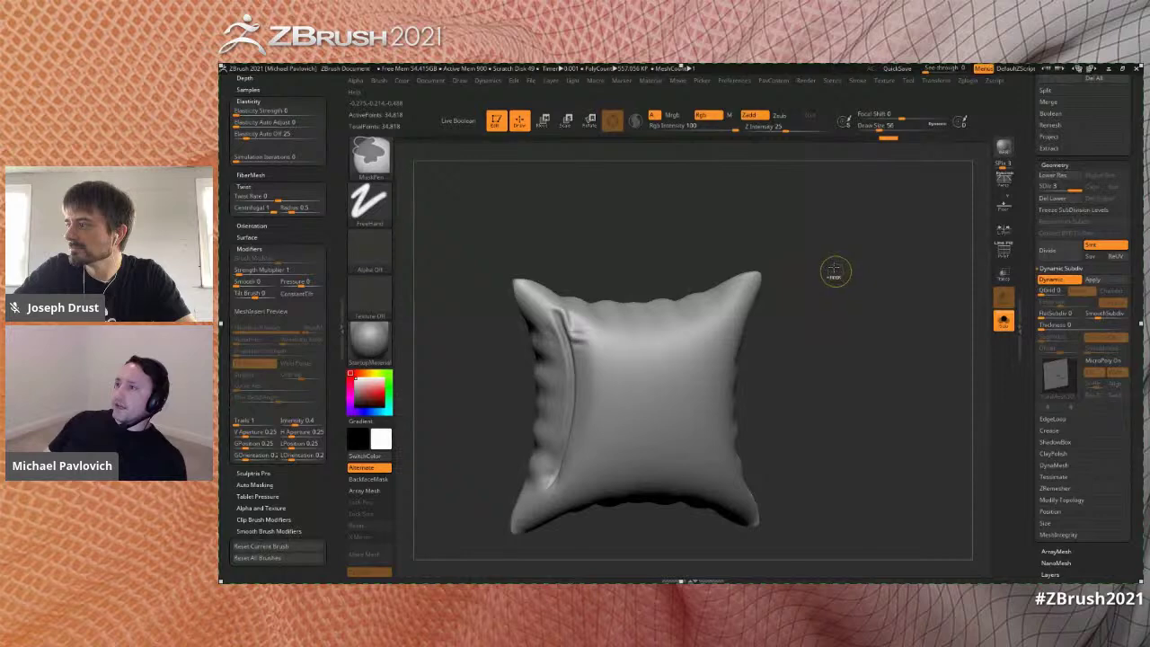
- Select the ClothDimple brush and try two dimples on the pillow's upper-left area, undoing both
key(b)
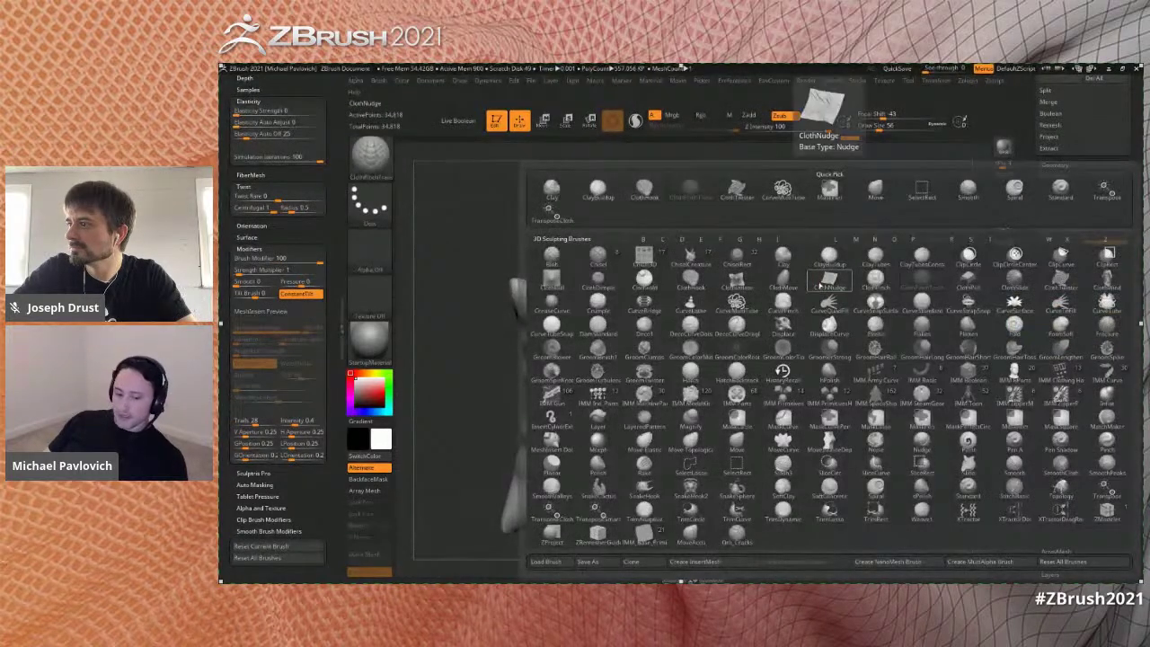
key(c)
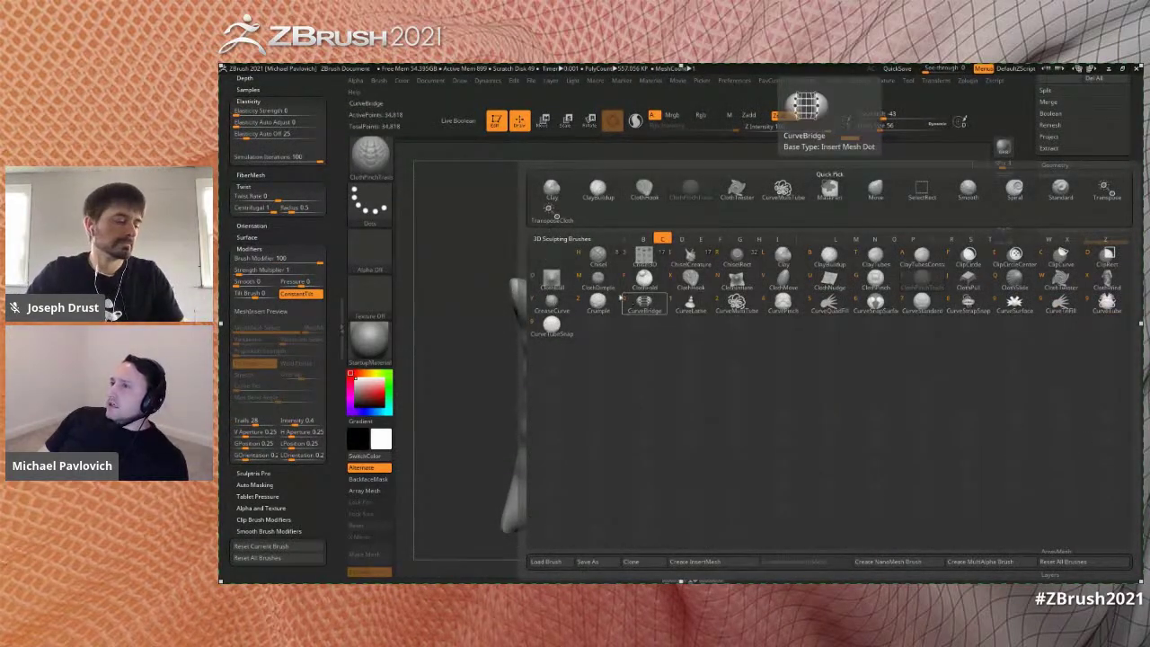
click(599, 281)
drag(597, 357, 588, 392)
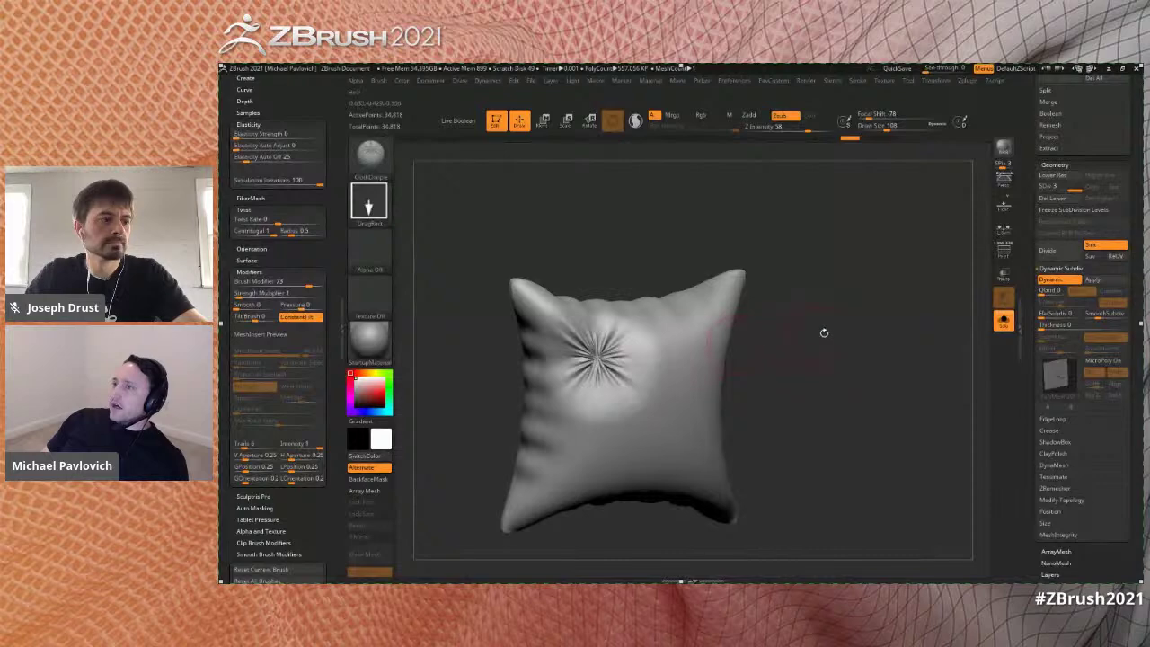
key(ctrl+z)
mouse_move(595, 362)
mouse_down()
mouse_move(601, 406)
mouse_move(623, 396)
mouse_up()
key(ctrl+z)
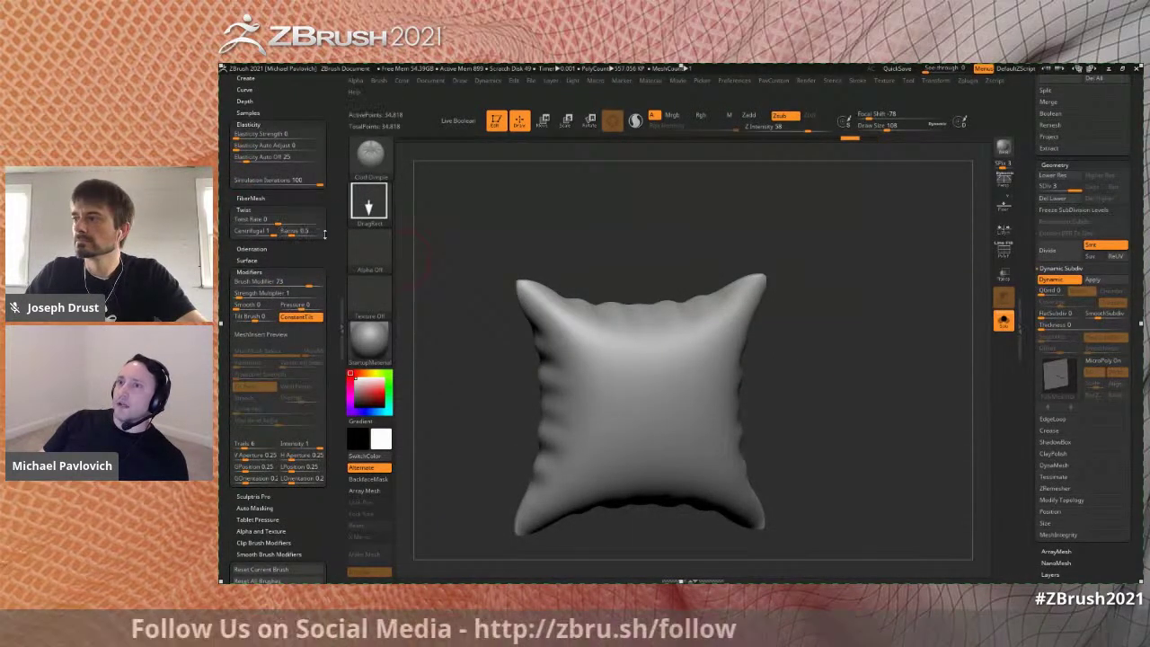
- Turn off On Brushed in the Dynamics settings, test a dimple near the pillow's upper-left corner and undo it
scroll(325, 233, up, 5)
scroll(327, 284, down, 10)
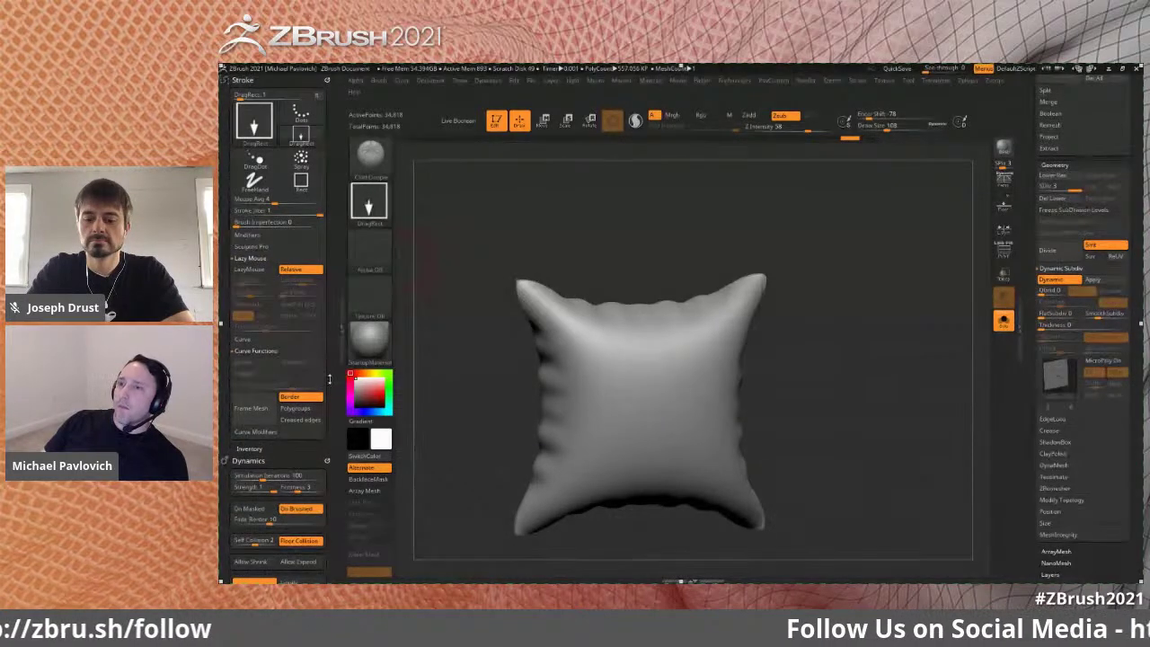
scroll(328, 378, down, 8)
drag(583, 344, 601, 316)
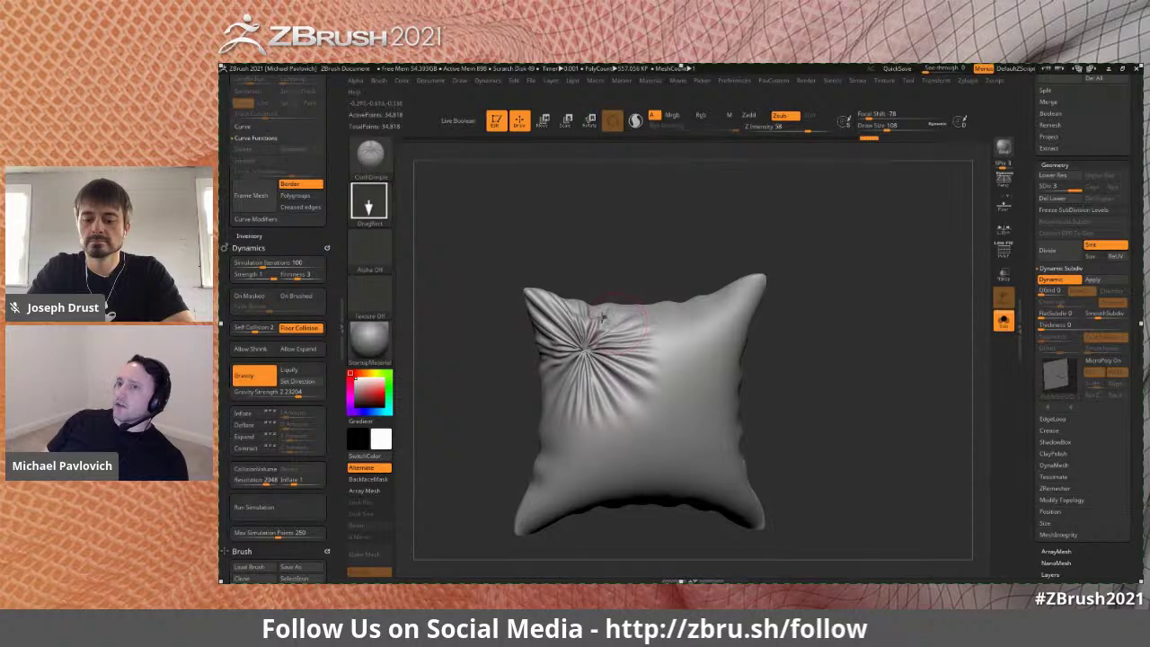
key(ctrl+z)
scroll(335, 283, down, 9)
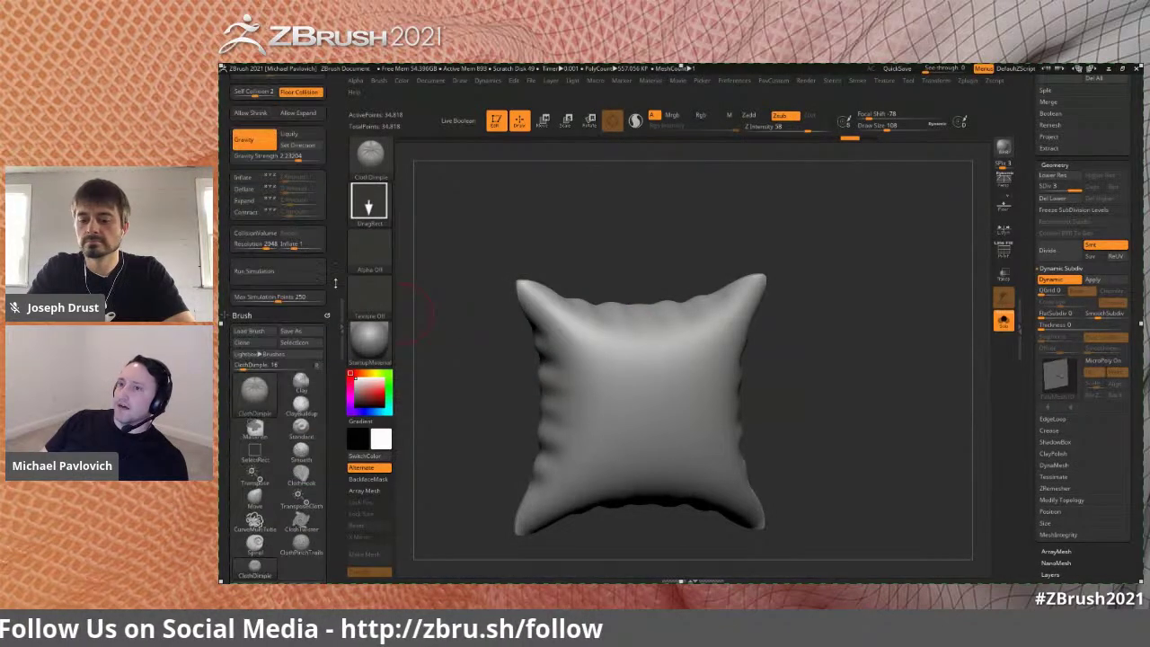
- Set Stroke Iter to 0 and pull a radial dimple into the pillow's upper-left area
scroll(335, 283, up, 14)
mouse_move(334, 149)
mouse_down()
mouse_move(335, 233)
mouse_move(230, 211)
mouse_up()
mouse_move(849, 298)
alt+mouse_down()
mouse_move(854, 261)
mouse_move(539, 308)
mouse_move(596, 334)
mouse_move(626, 394)
alt+mouse_up()
key(ctrl+z)
drag(594, 325, 609, 389)
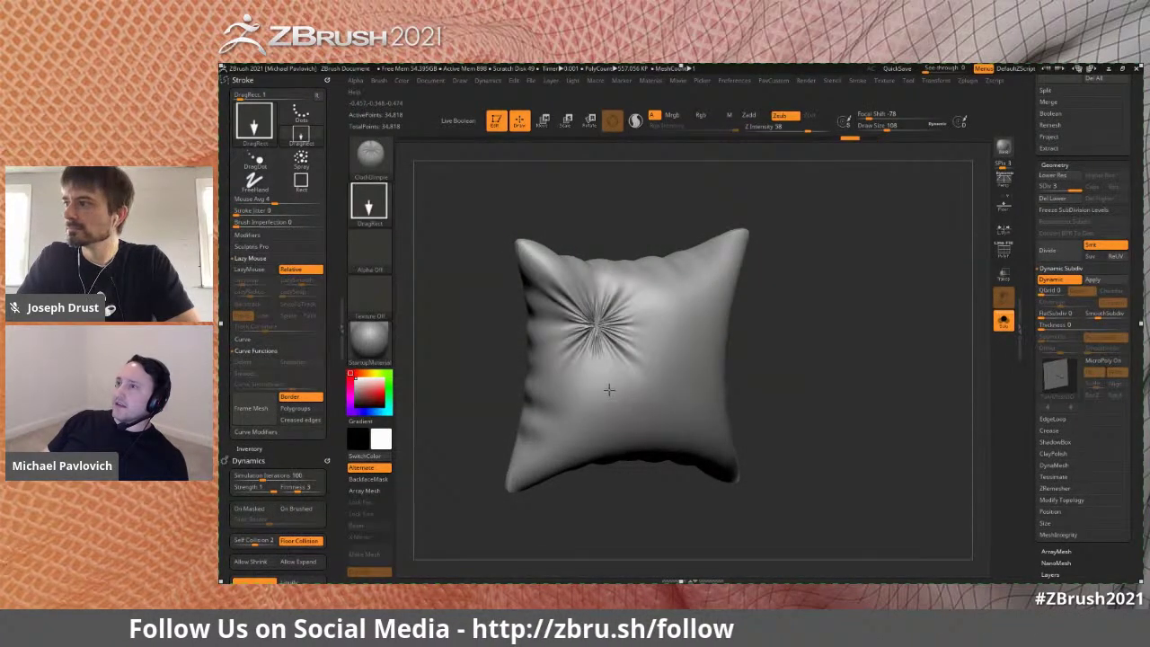
- Enable On Brushed cloth simulation with a Fade Border of 15 and test ClothDimple dimples on the upper and lower pillow
key(ctrl+z)
scroll(329, 356, down, 3)
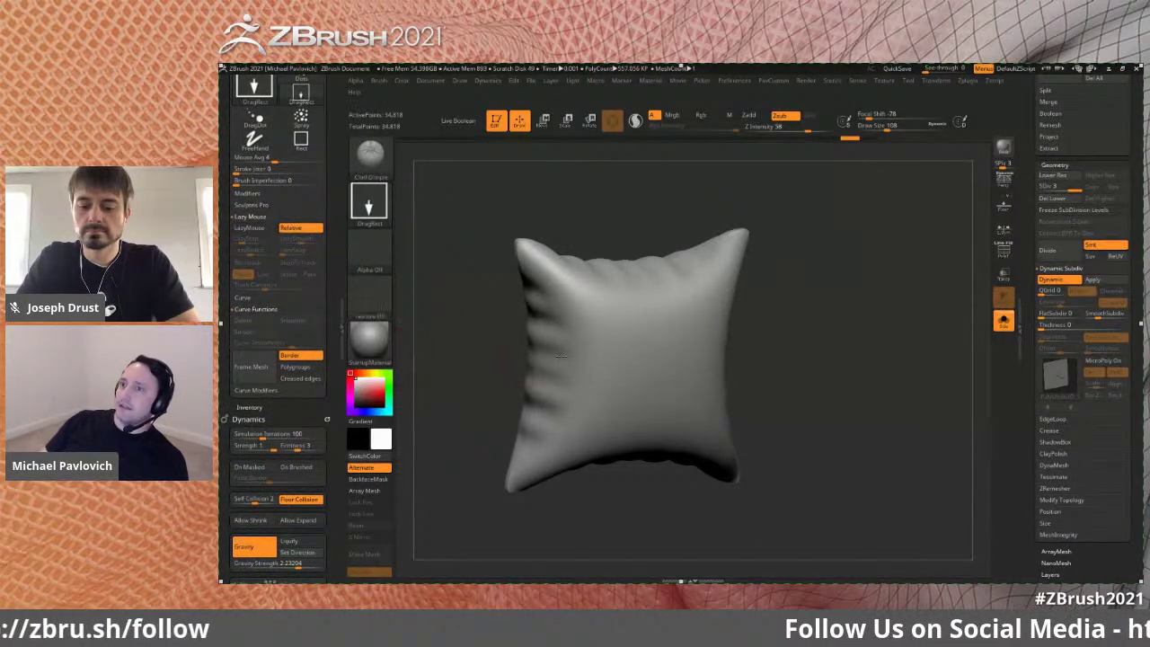
scroll(331, 405, down, 3)
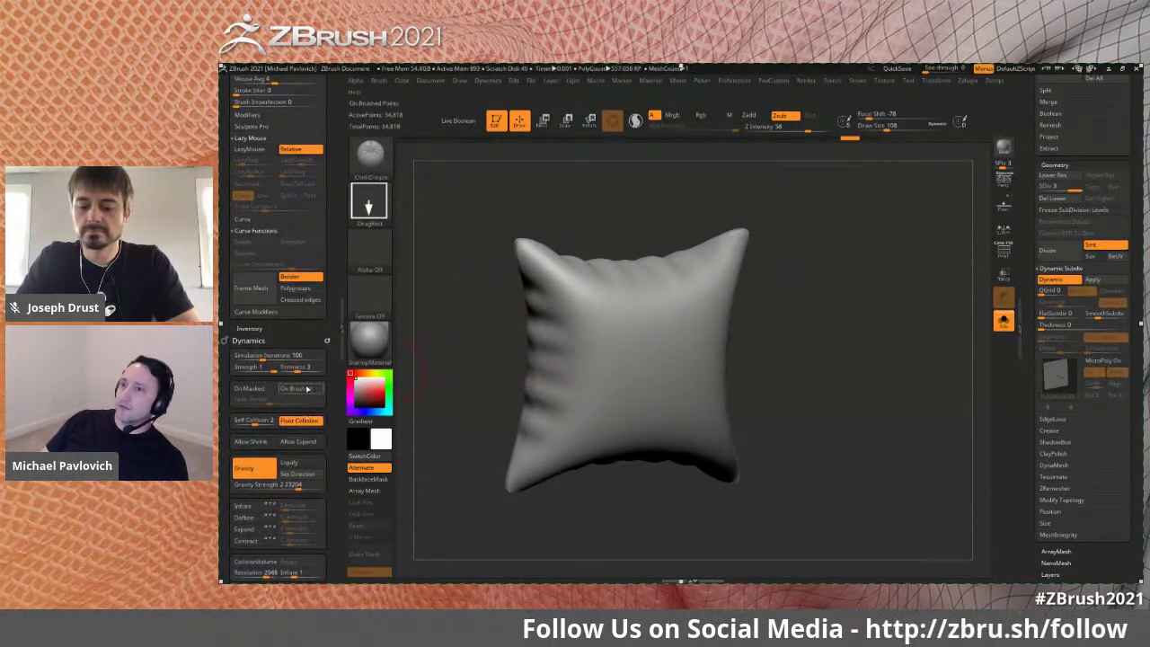
drag(593, 311, 637, 382)
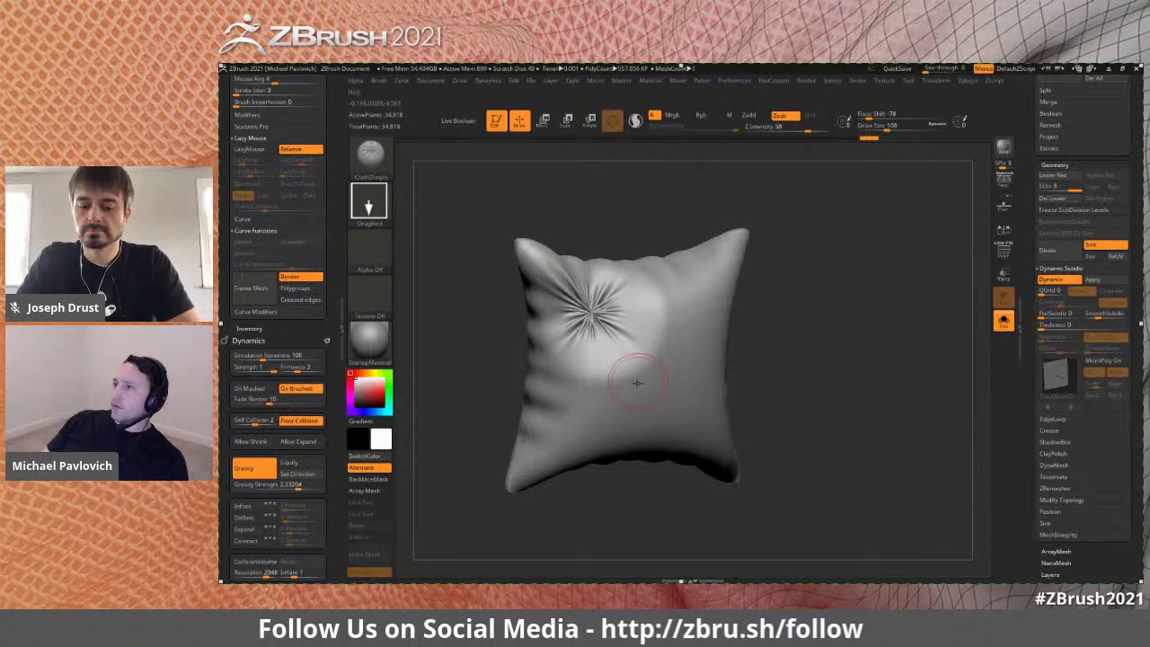
key(ctrl+z)
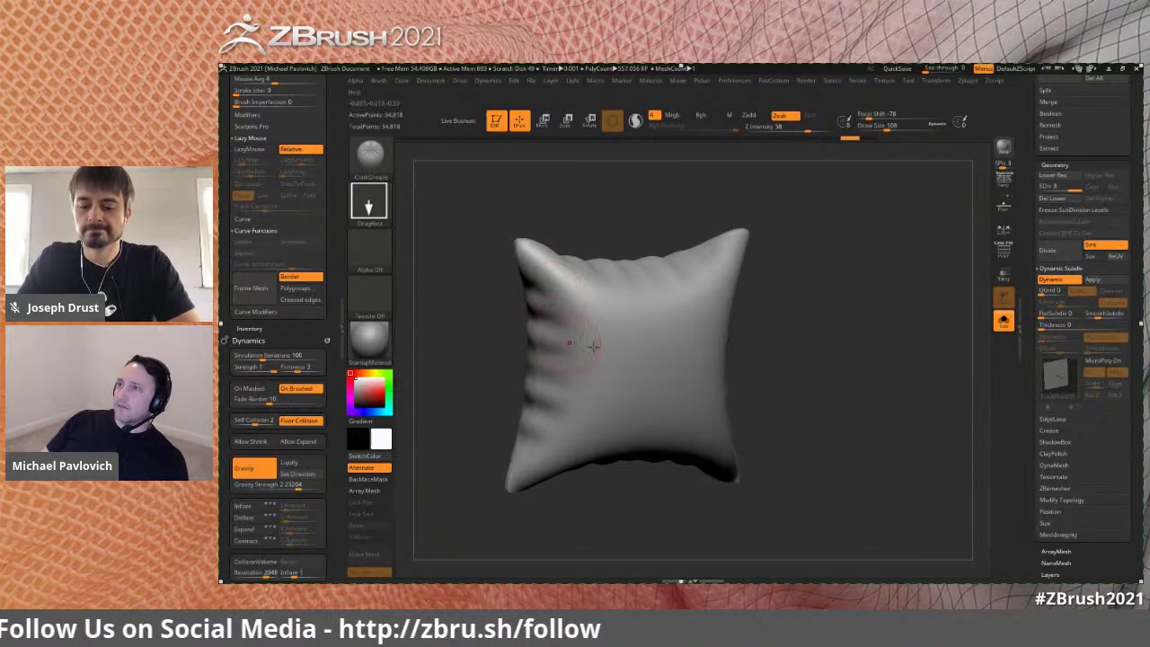
drag(598, 316, 598, 454)
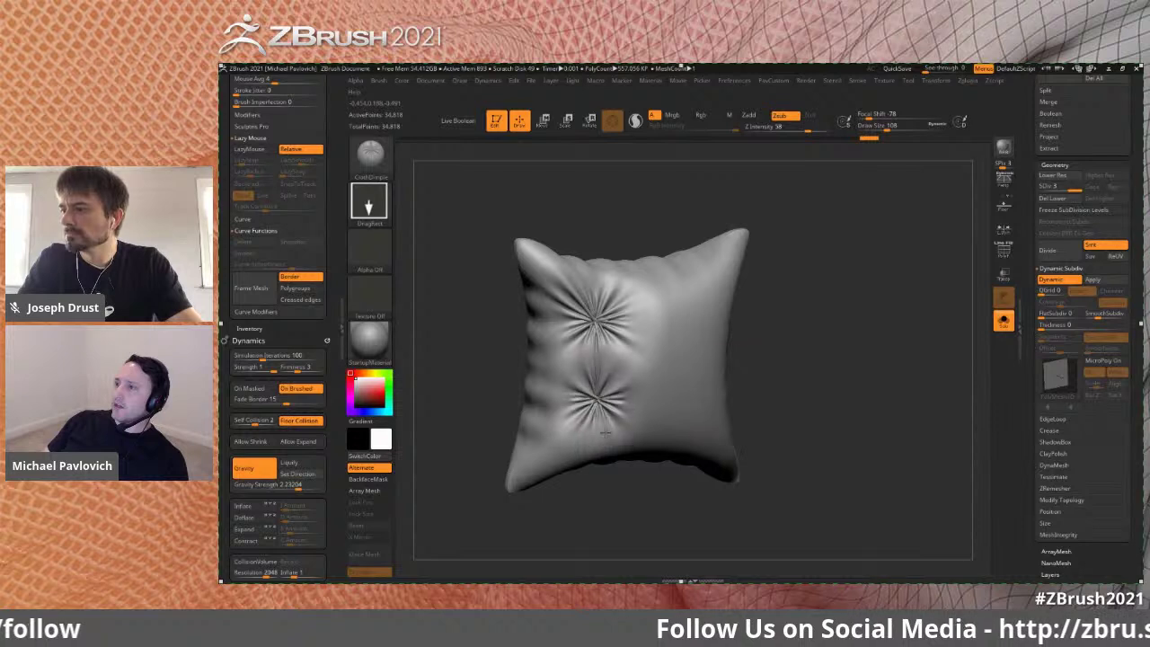
- Switch the ClothDimple brush to the DragDot stroke and undo the two test dimples
click(368, 205)
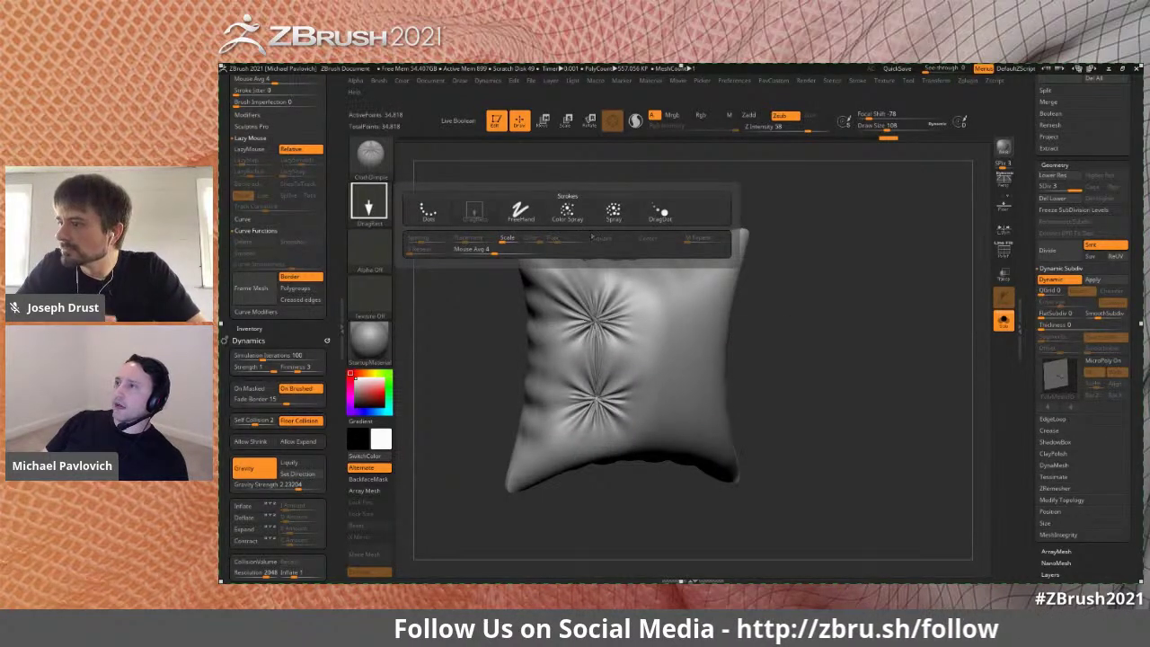
click(660, 212)
key(ctrl+z)
key(ctrl+z)
- Place four cloth dimples on the pillow in a two-by-two pattern, giving it a tufted look
drag(596, 325, 593, 318)
drag(598, 416, 593, 405)
right_drag(600, 404, 660, 402)
drag(698, 319, 702, 329)
drag(707, 400, 701, 403)
ctrl+right_drag(854, 369, 718, 368)
right_drag(719, 368, 759, 334)
drag(759, 333, 799, 346)
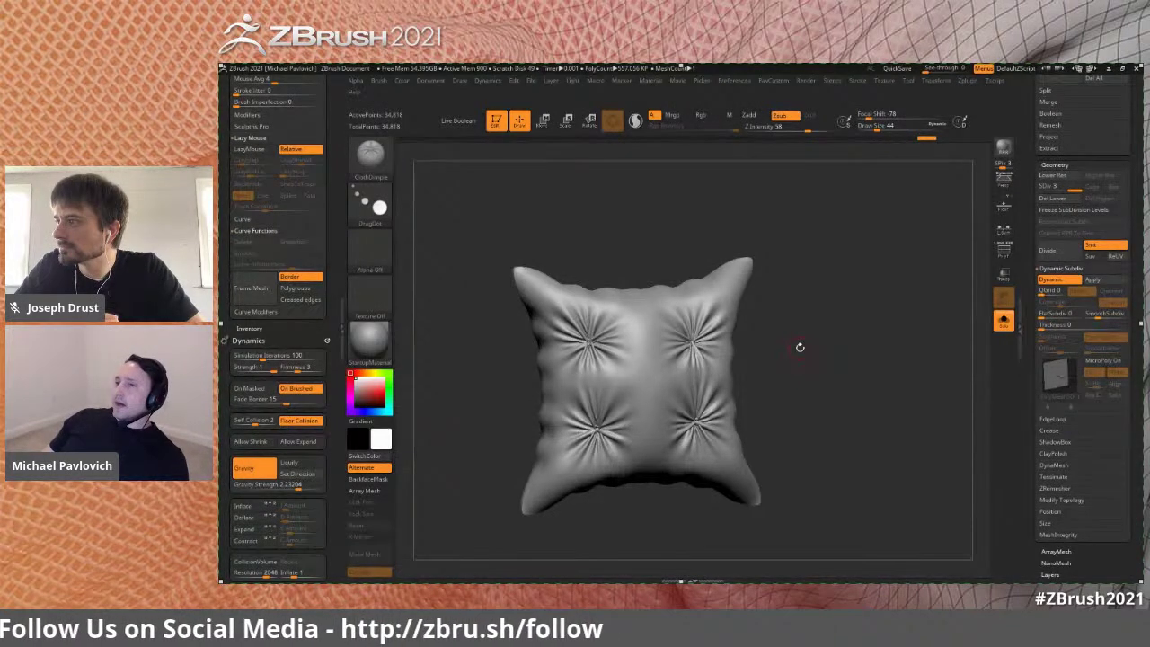
- Undo the four dimples on the pillow
key(ctrl+z)
key(ctrl+z)
key(ctrl+z)
key(ctrl+z)
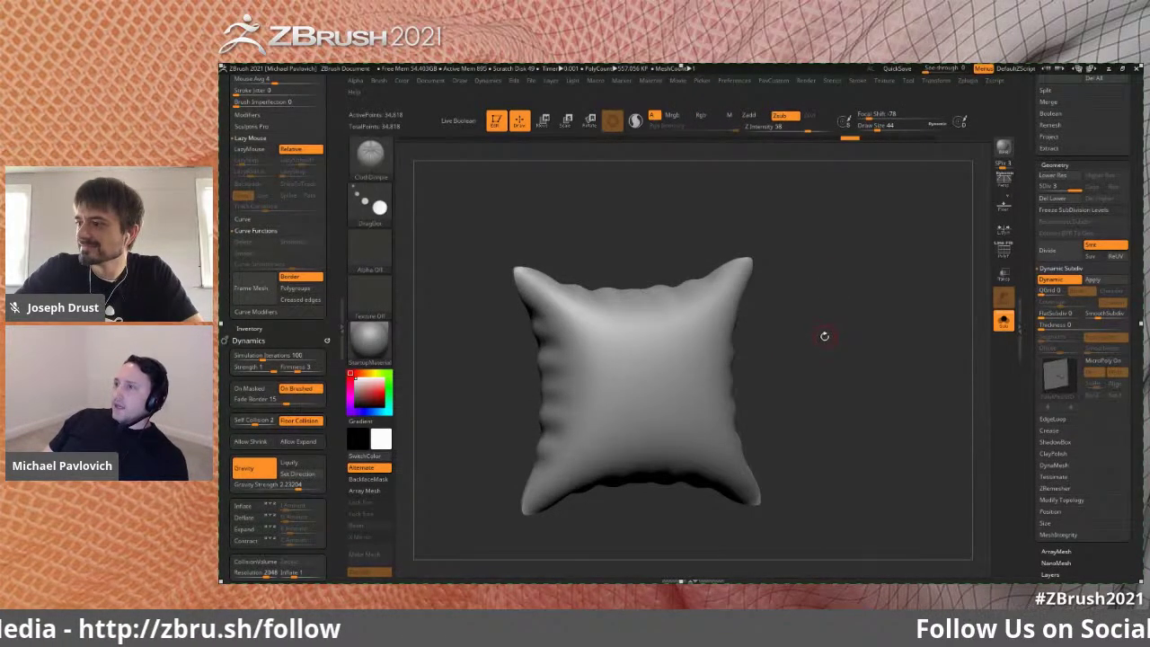
- Select the Standard brush and try a stroke across the middle of the pillow
key(s)
drag(823, 339, 832, 339)
key(1)
scroll(335, 115, up, 15)
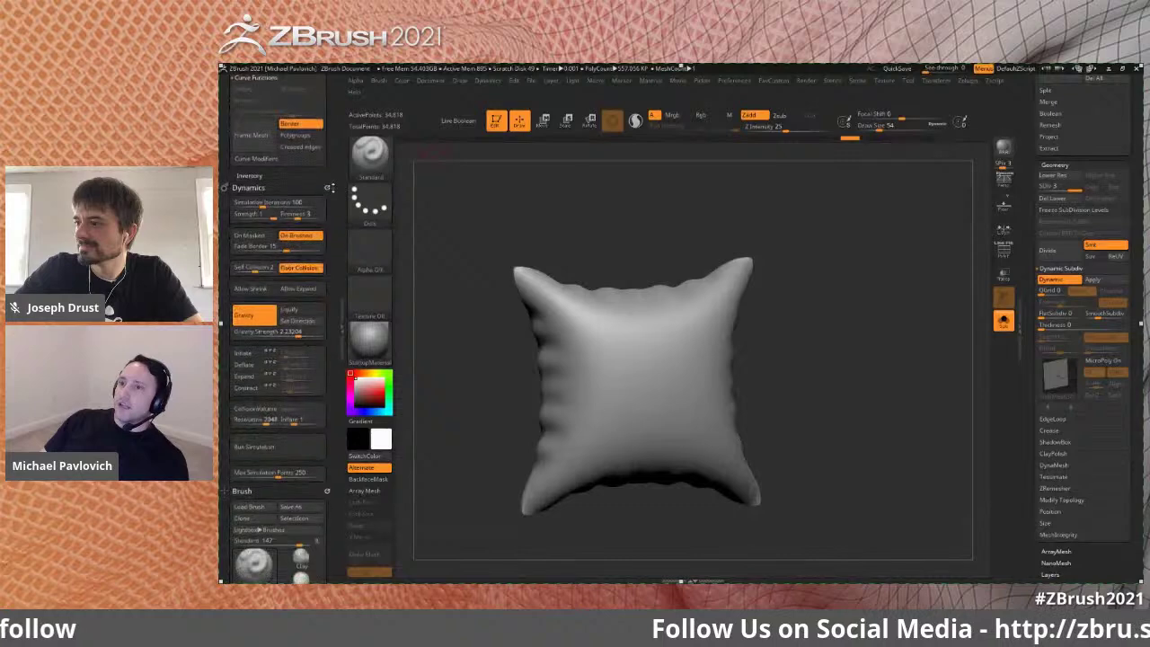
scroll(335, 114, down, 4)
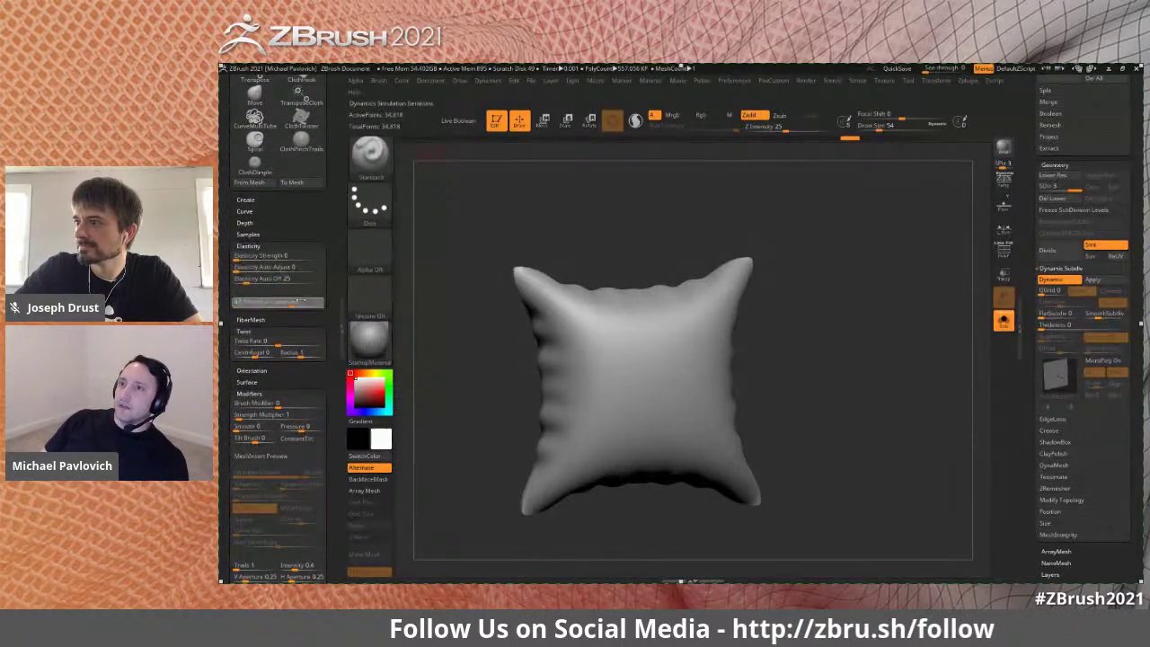
scroll(314, 314, down, 15)
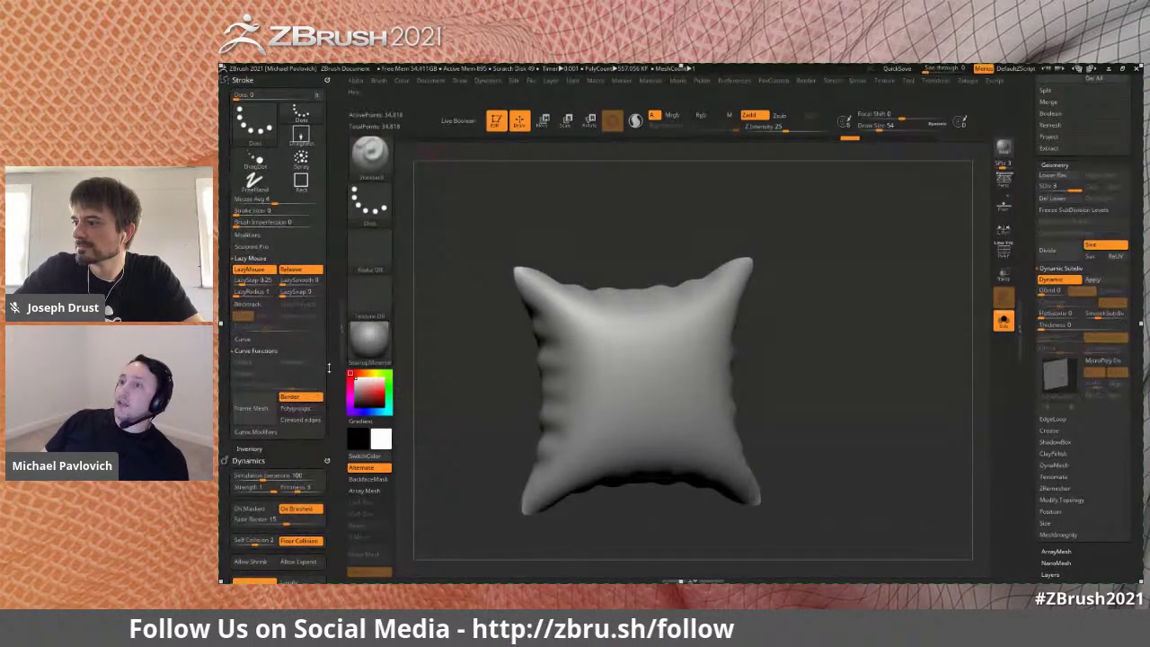
scroll(328, 366, down, 5)
mouse_move(608, 362)
mouse_down()
mouse_move(631, 346)
mouse_move(633, 370)
mouse_move(650, 364)
mouse_up()
key(ctrl+z)
- Set the draw size to 132 and test Standard brush strokes on the pillow's center with Contract, then with Expand
key(s)
click(244, 363)
drag(633, 343, 620, 359)
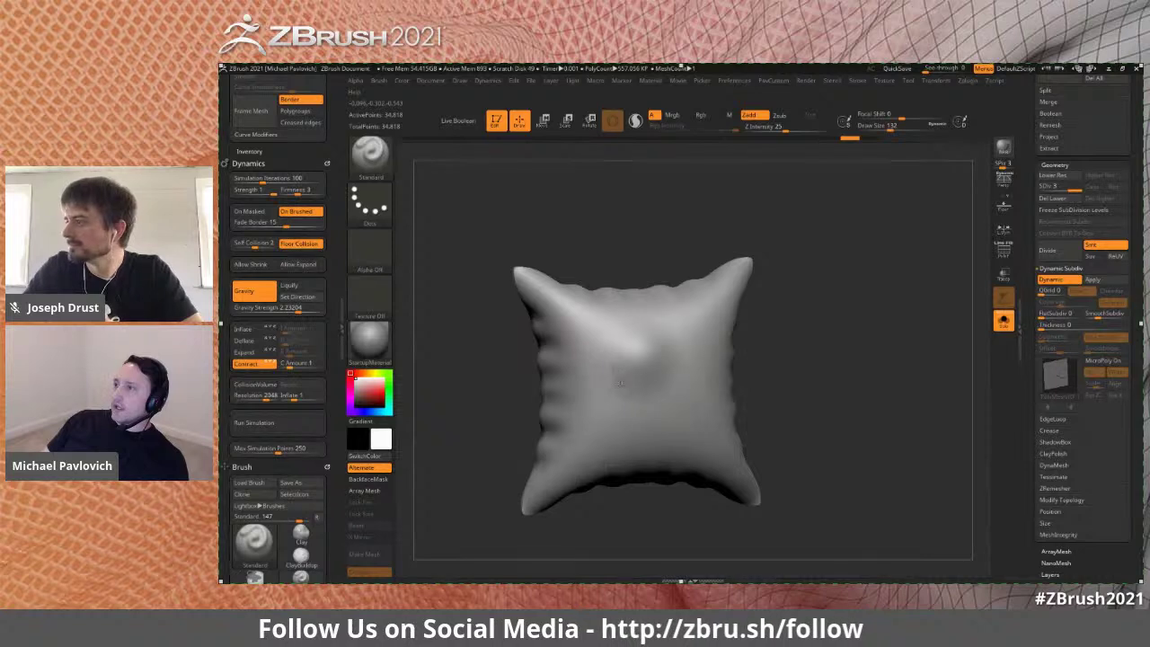
click(244, 351)
mouse_move(622, 379)
mouse_down()
mouse_move(618, 367)
mouse_move(625, 372)
mouse_up()
key(ctrl+z)
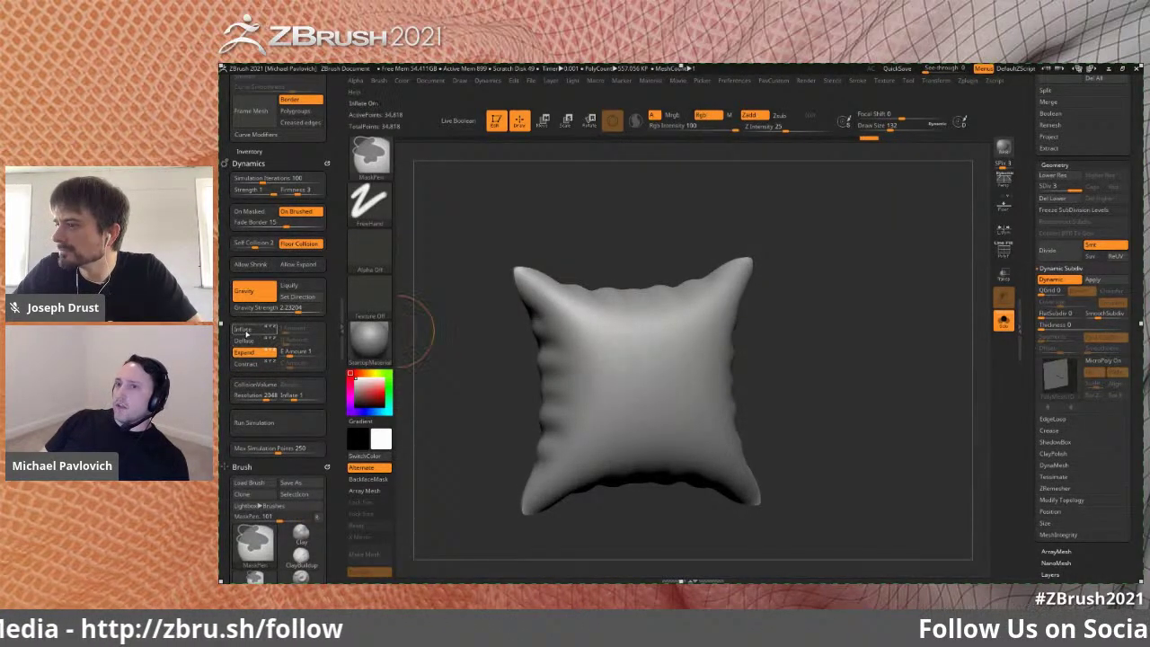
- Enable Deflate and brush wrinkles into the pillow's center, then lower the mesh to subdivision level 2 and brush larger folds
click(243, 341)
mouse_move(629, 380)
mouse_down()
mouse_move(619, 375)
mouse_move(651, 371)
mouse_move(634, 377)
mouse_up()
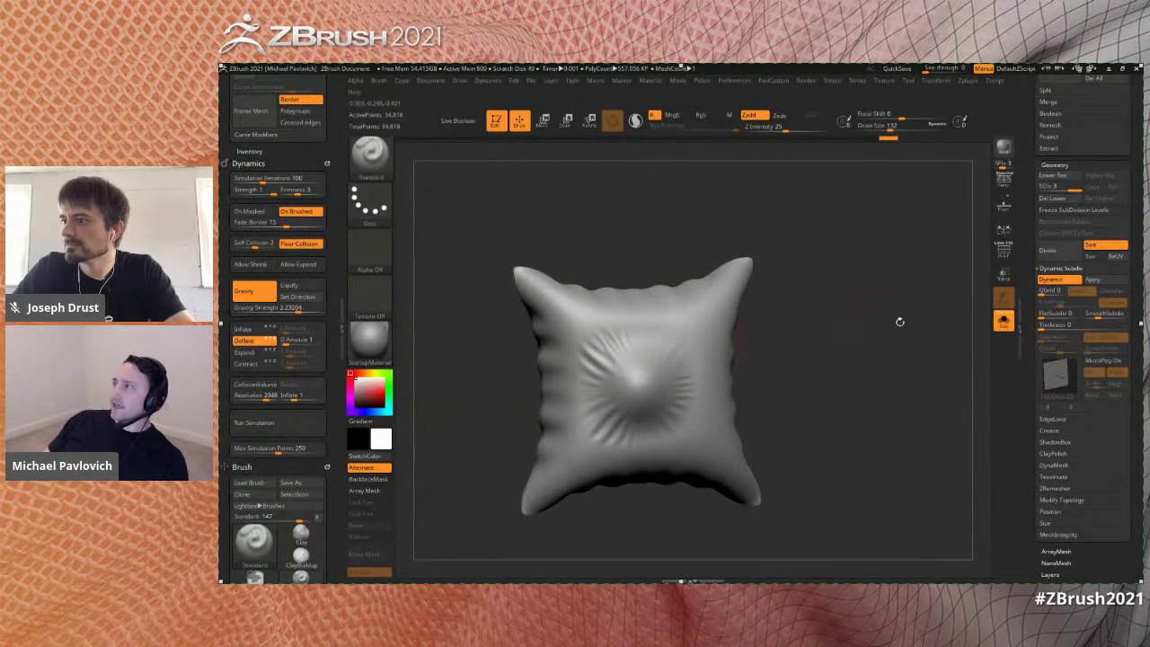
click(1061, 185)
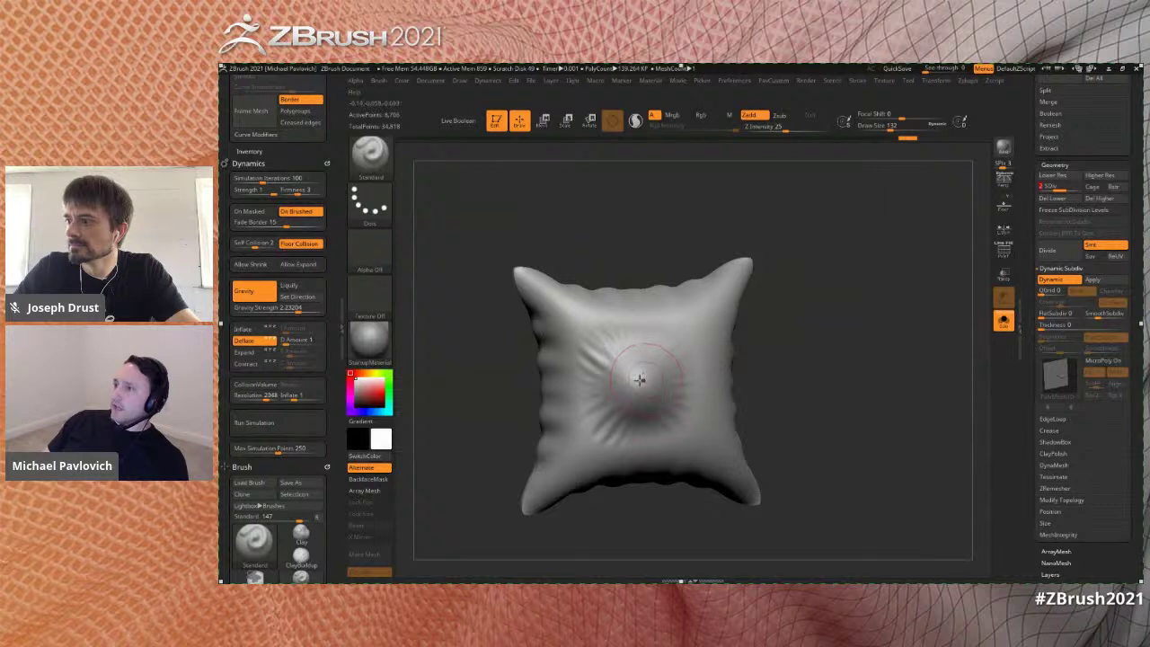
drag(963, 237, 920, 240)
mouse_move(711, 355)
mouse_down()
mouse_move(724, 348)
mouse_move(733, 426)
mouse_up()
- Return the pillow to subdivision level 3 and brush finer wrinkles into it at a draw size of 112
click(1069, 189)
drag(825, 318, 843, 311)
key(bracketleft)
key(bracketleft)
mouse_move(596, 361)
mouse_down()
mouse_move(594, 377)
mouse_move(603, 369)
mouse_up()
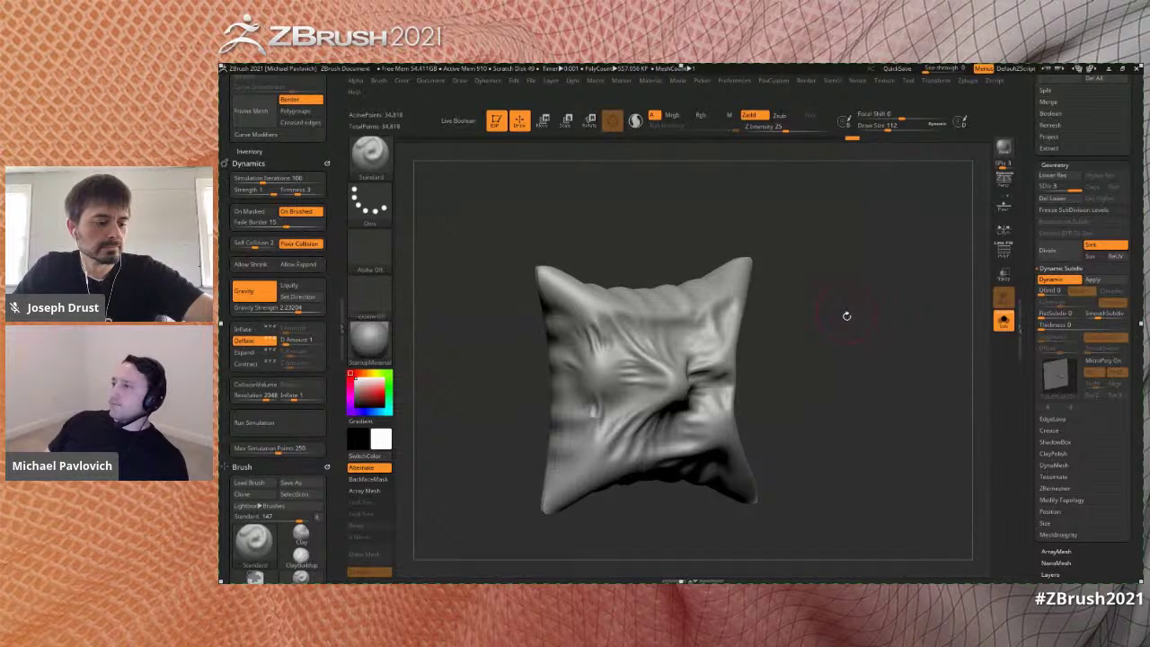
key(s)
drag(846, 373, 844, 373)
mouse_move(849, 375)
alt+mouse_down()
mouse_move(844, 351)
mouse_move(862, 341)
alt+mouse_up()
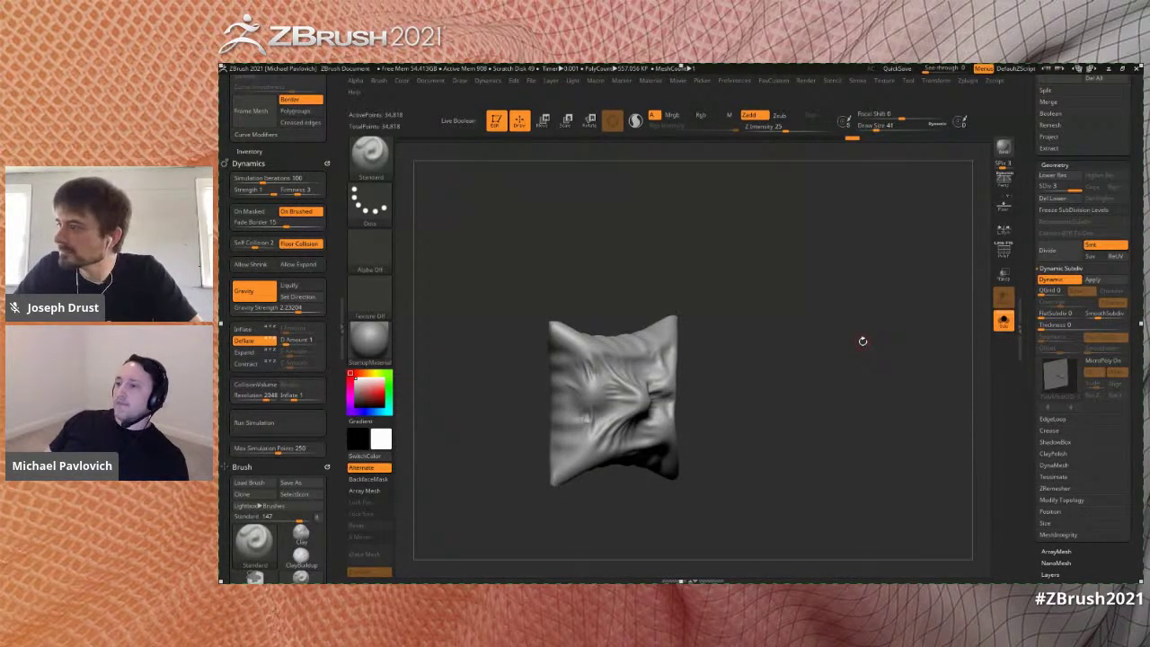
drag(862, 340, 706, 348)
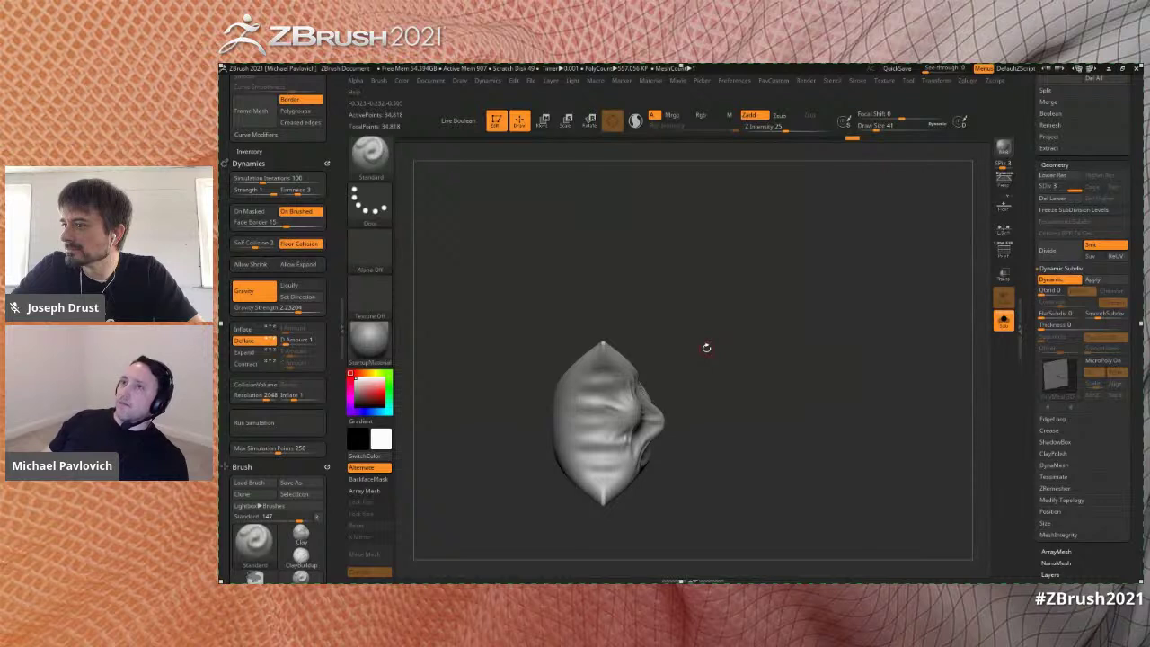
drag(790, 267, 787, 311)
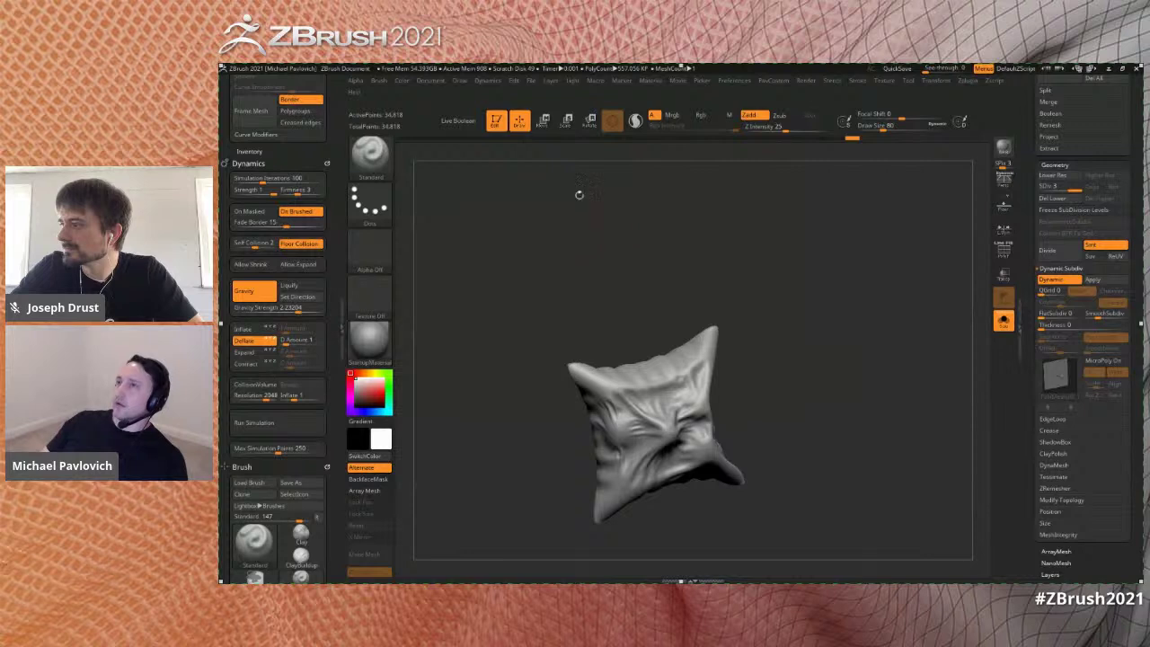
- Leave Edit mode, clear the pillow from the canvas and bring the Dynamics settings into view
click(497, 124)
key(ctrl+n)
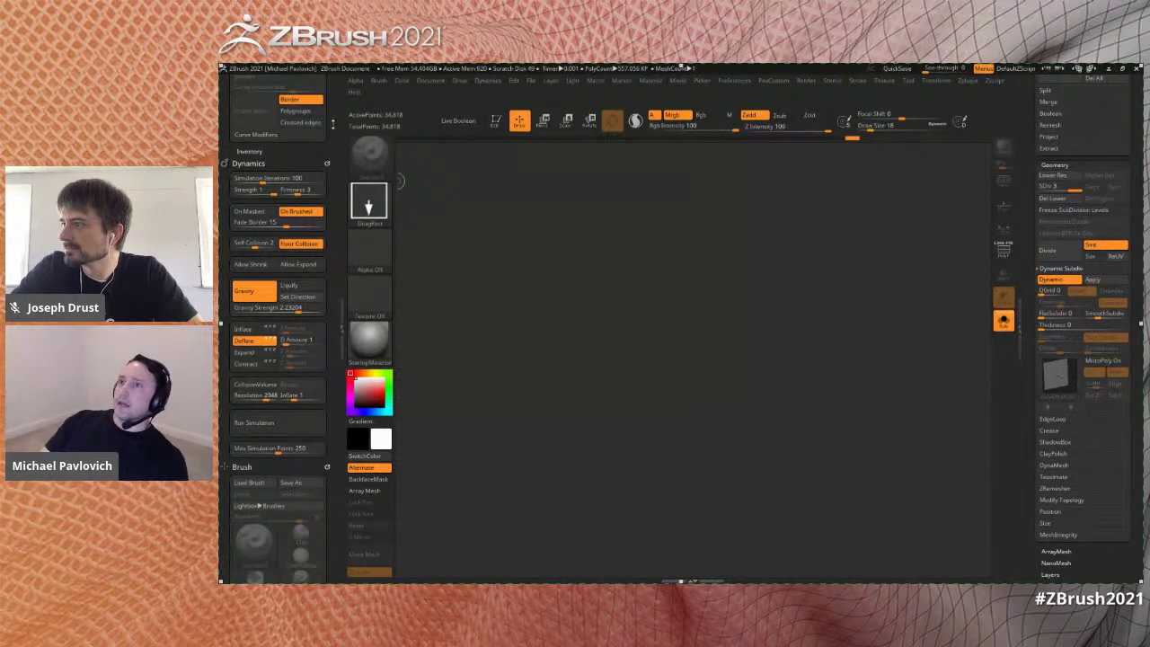
drag(333, 124, 313, 86)
click(324, 80)
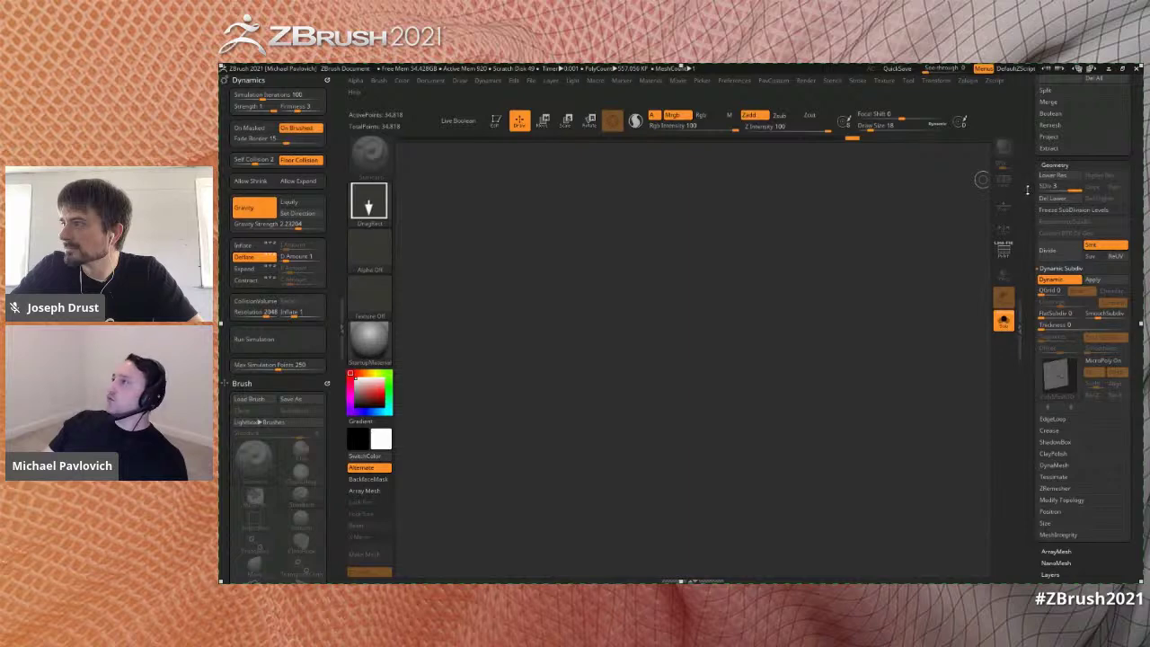
- Draw a new PolyMesh3D star on the empty canvas and enter Edit mode
drag(1026, 191, 988, 280)
click(1060, 239)
click(1059, 213)
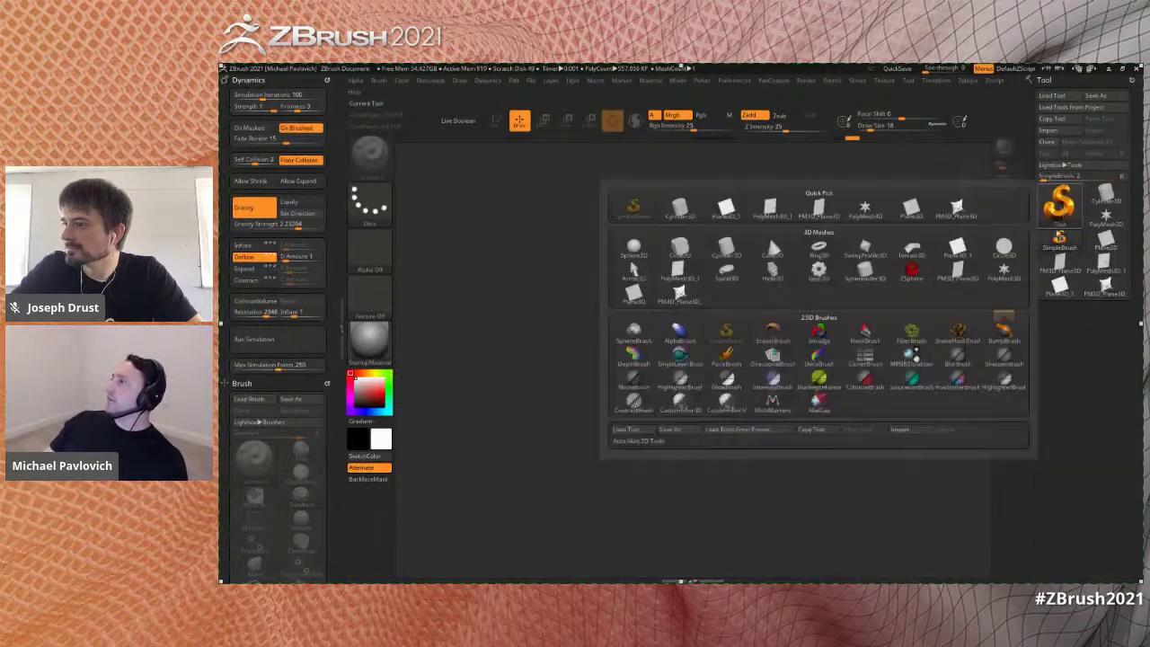
click(1105, 216)
drag(689, 390, 686, 459)
click(495, 123)
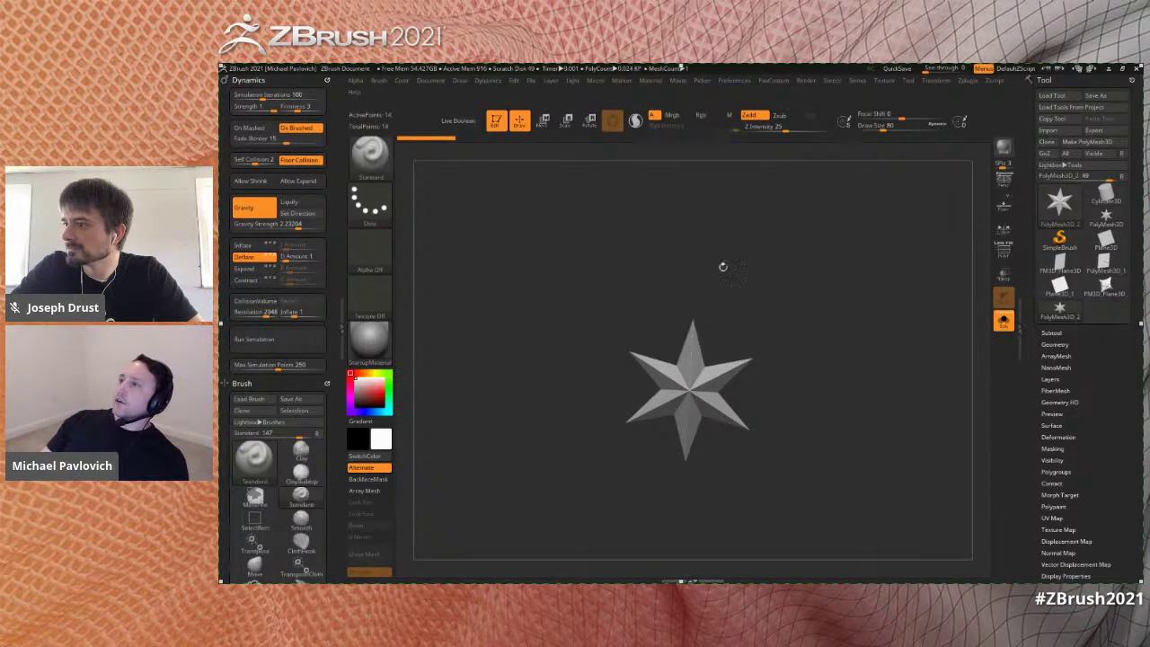
- Initialize the star as a QGrid plane, show its polyframe and frame it in view
scroll(1051, 186, down, 5)
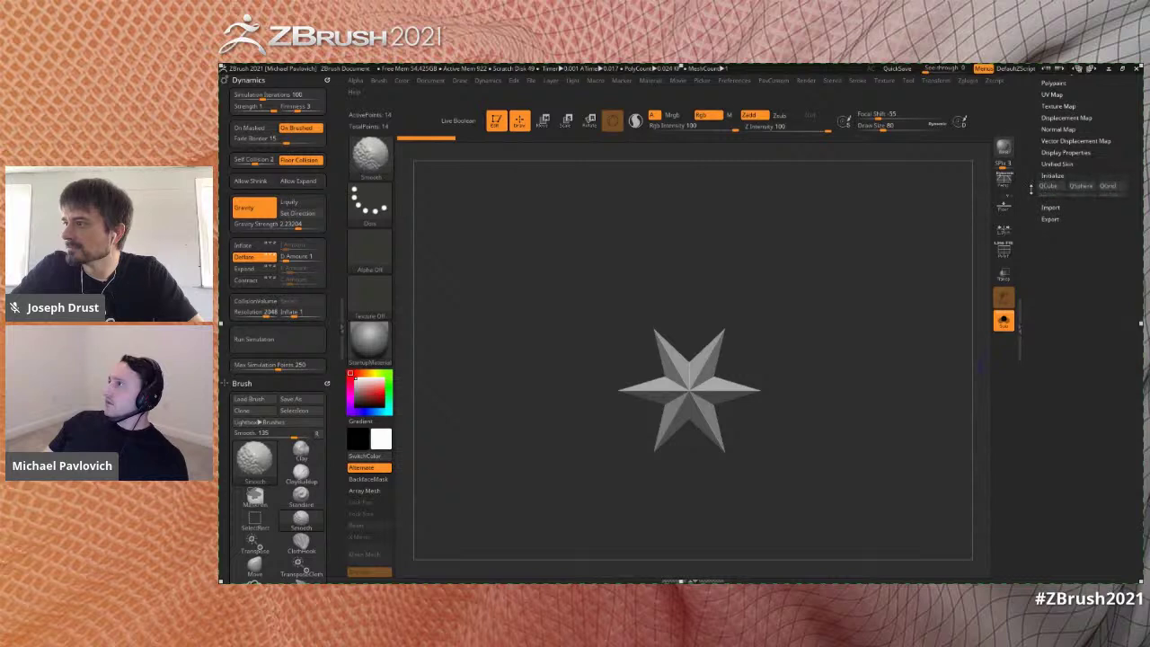
click(1047, 177)
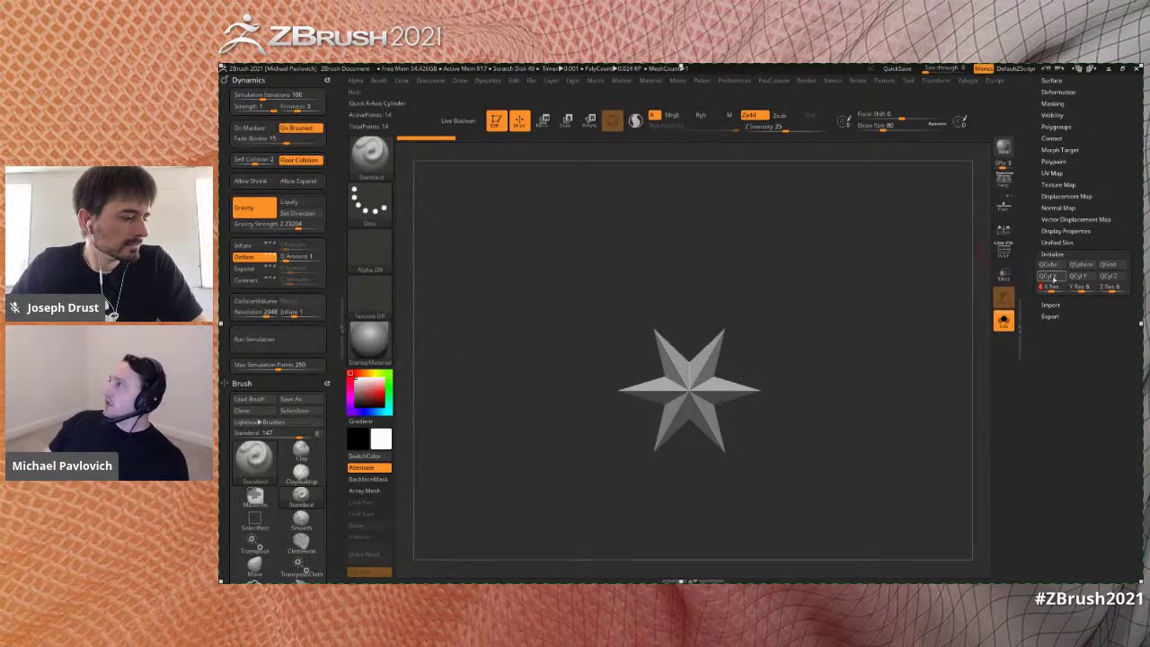
click(1110, 268)
key(shift+f)
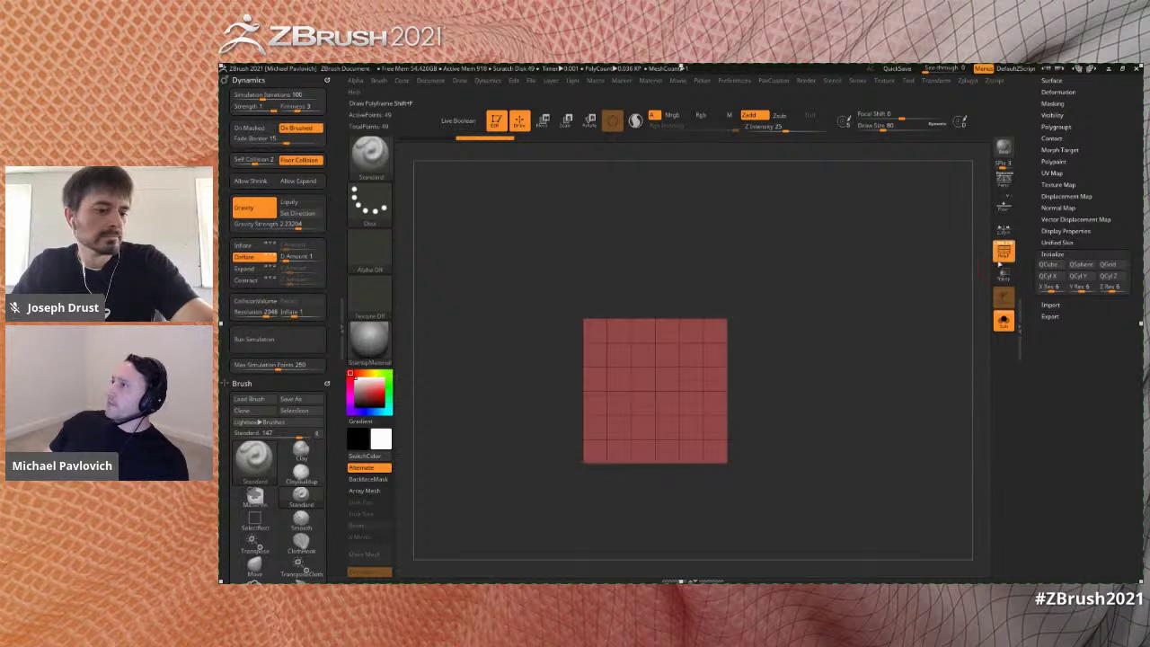
key(f)
alt+drag(880, 332, 920, 318)
- Select the ZModeler brush and set its polygon action to Inset on a single poly
key(b)
key(z)
key(m)
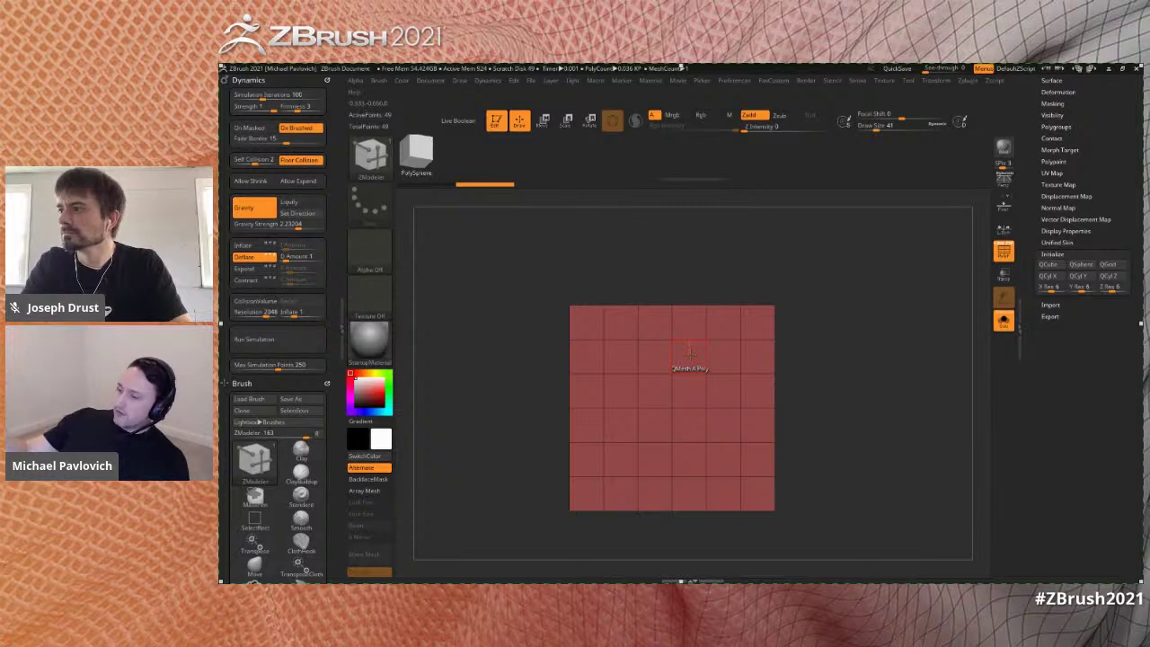
key(space)
click(663, 210)
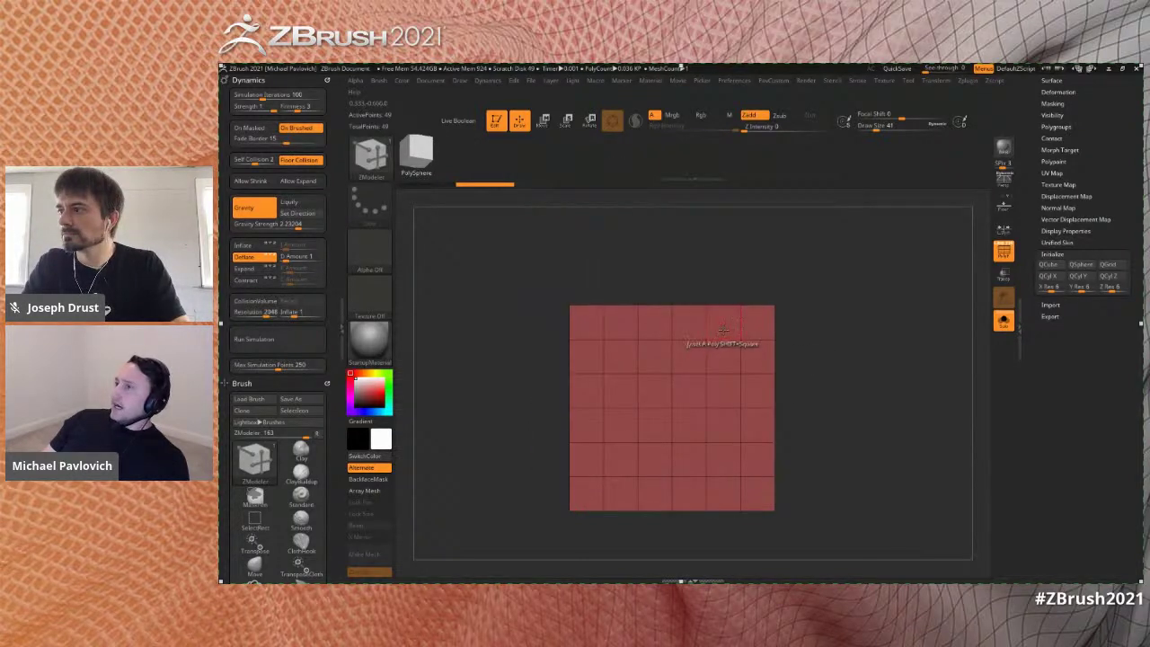
- Try insetting a polygon in the grid's top row, checking the Inset target and modifiers between attempts
click(724, 321)
click(724, 321)
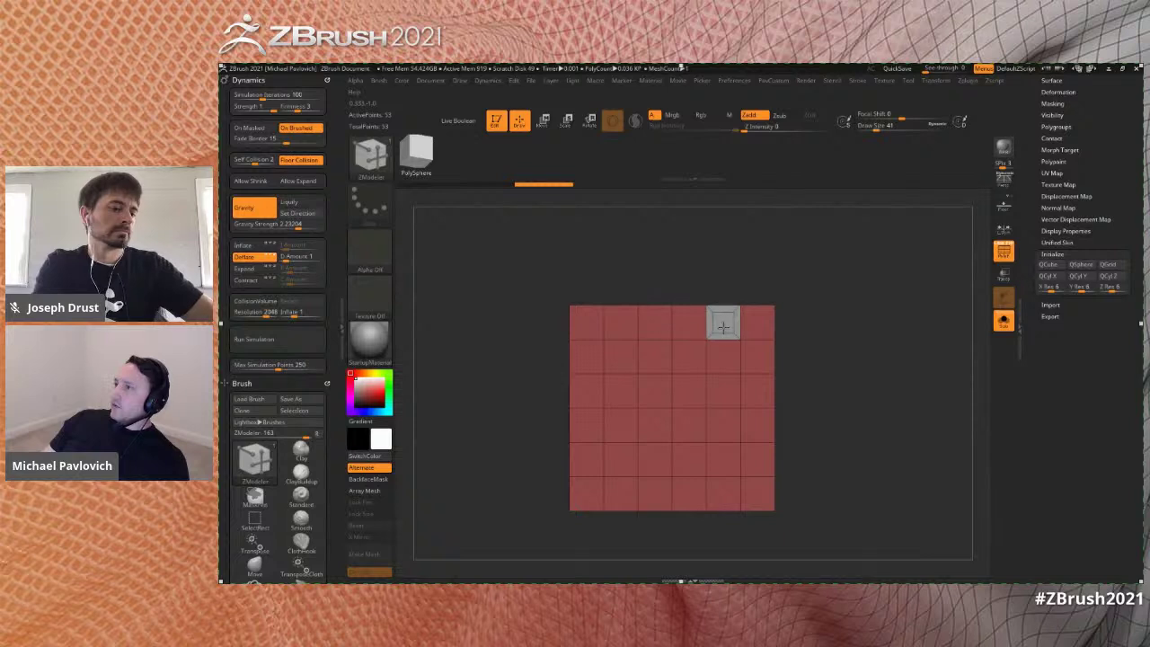
key(ctrl+z)
key(space)
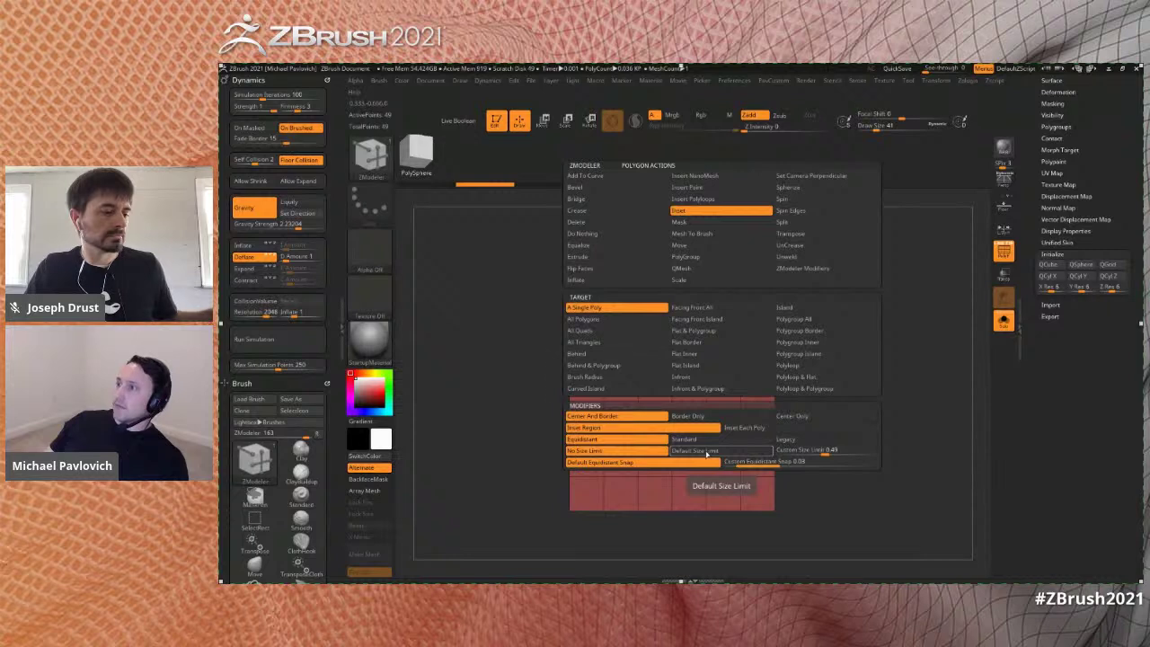
click(813, 321)
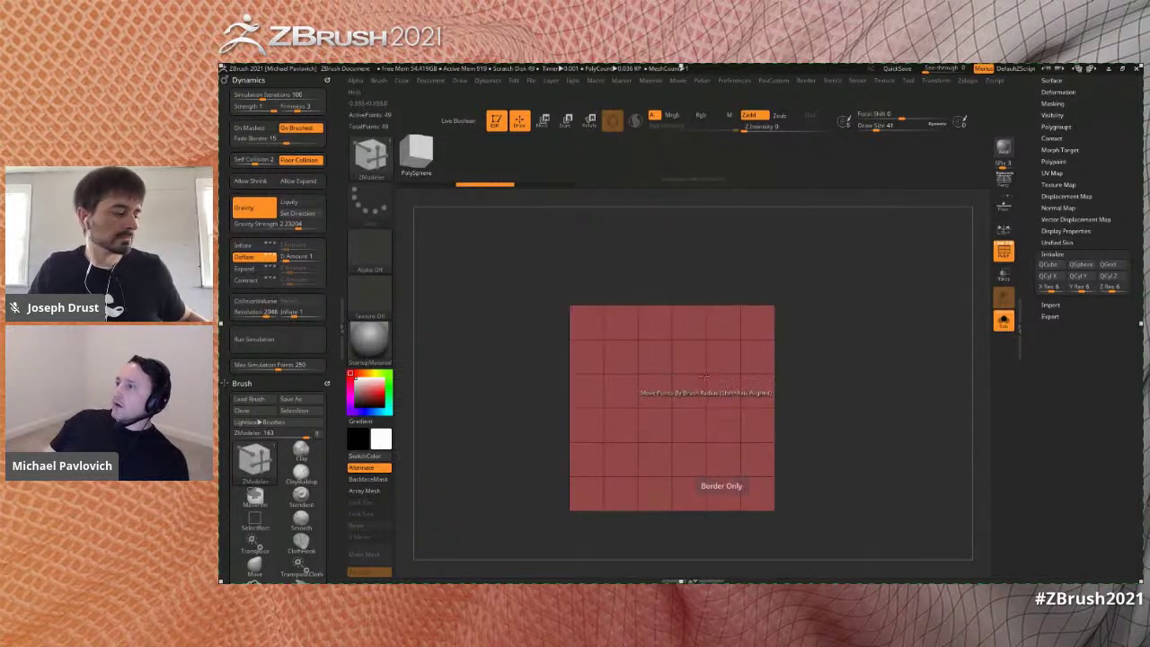
click(723, 334)
mouse_move(840, 331)
mouse_down()
mouse_move(862, 328)
mouse_move(847, 323)
mouse_up()
key(ctrl+z)
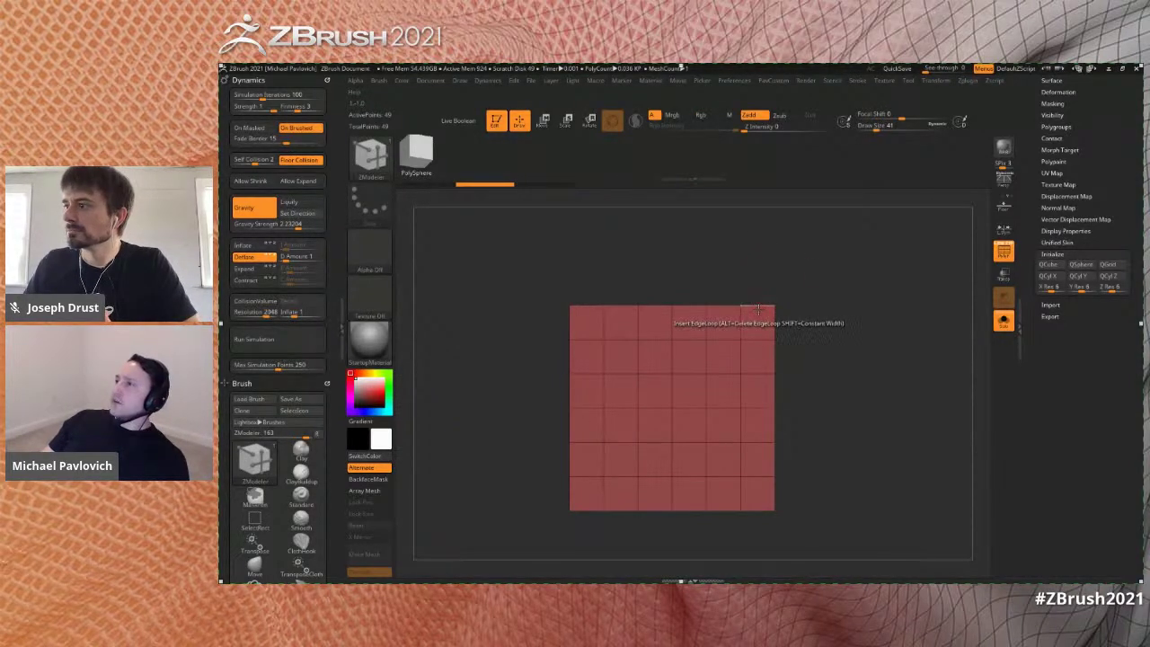
- Check that the edge action is Insert with a Single EdgeLoop target, and activate X and Y symmetry
key(space)
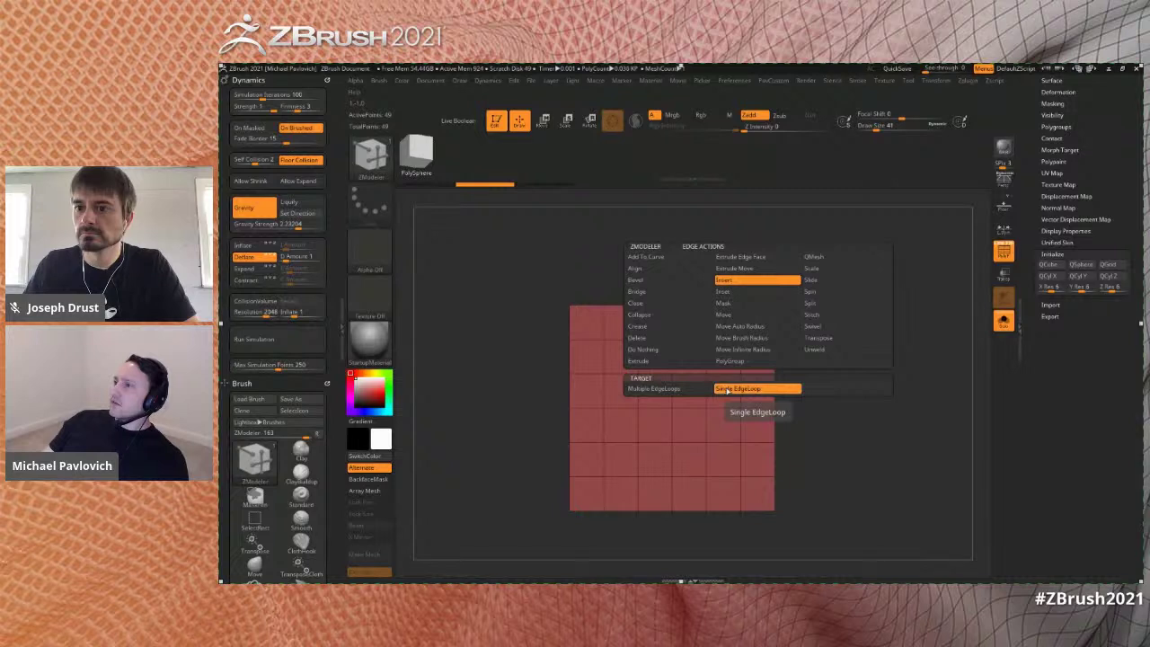
click(926, 83)
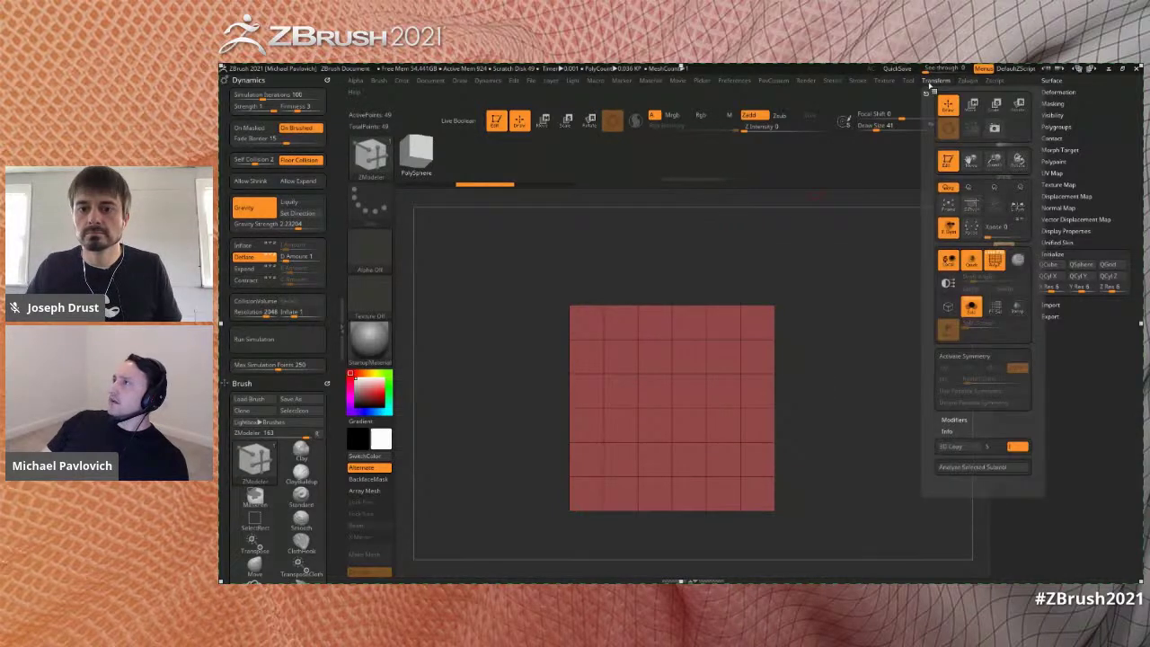
click(934, 81)
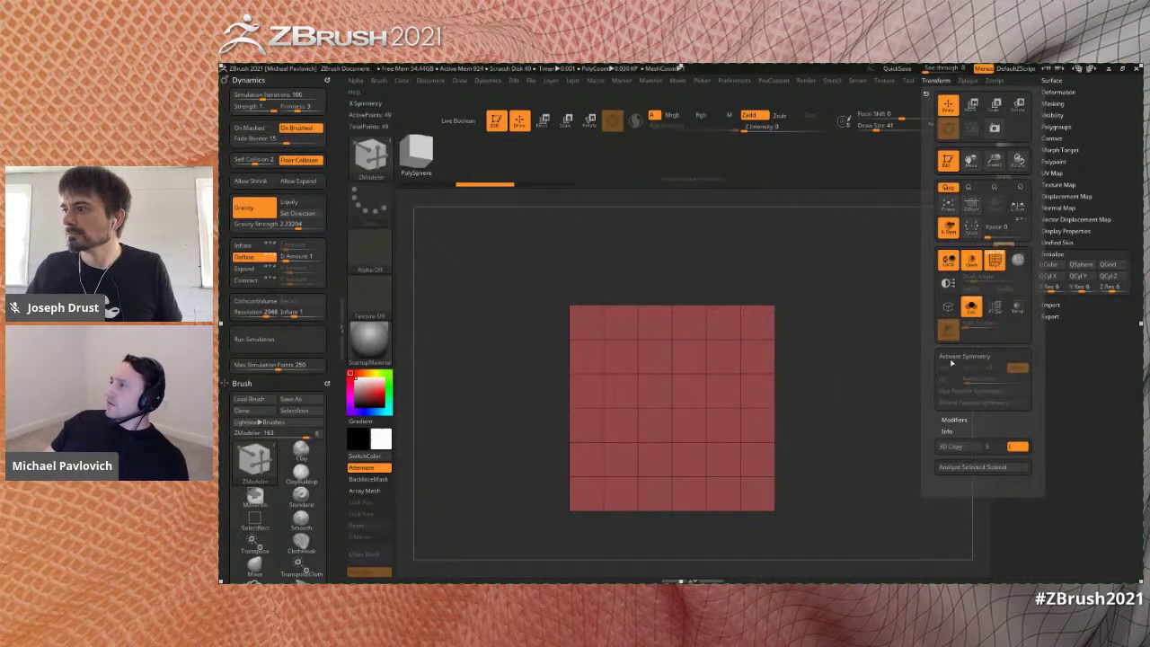
key(x)
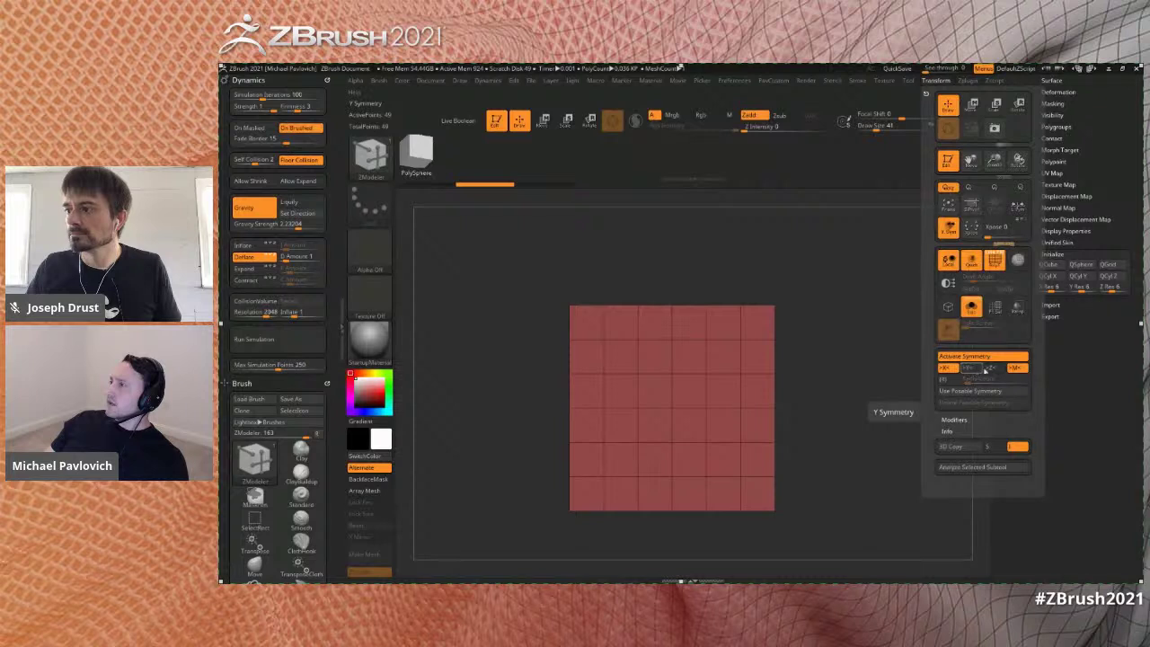
- Insert mirrored edge loops close to all four borders of the grid plane
click(769, 310)
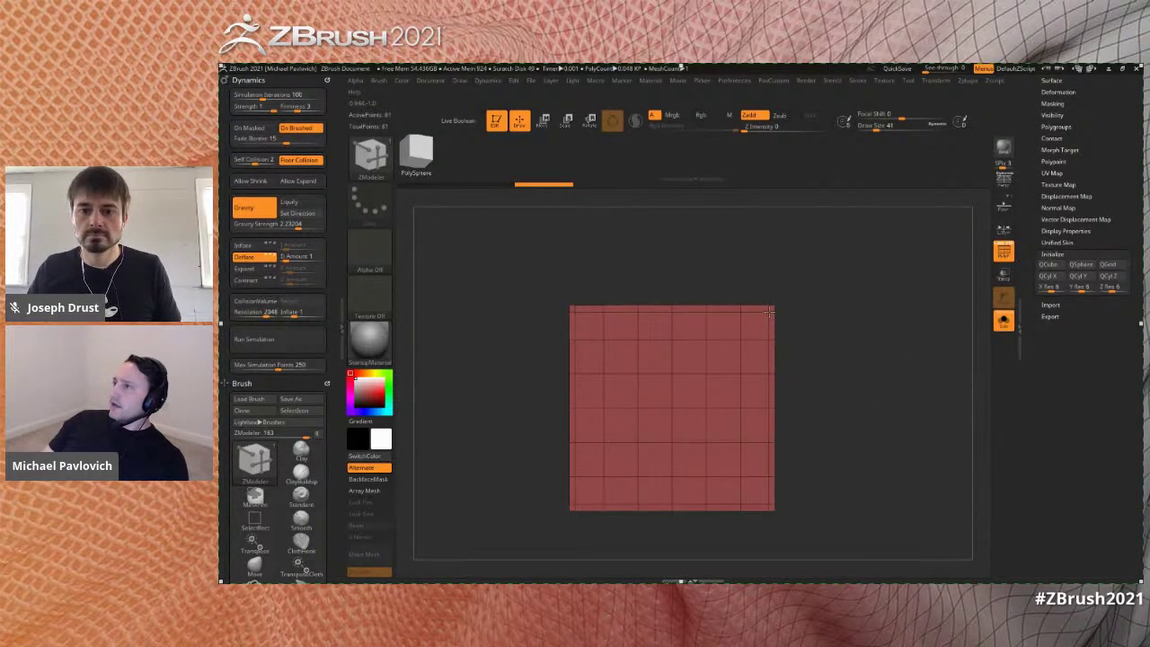
mouse_move(821, 299)
alt+mouse_down()
mouse_move(834, 308)
mouse_move(821, 318)
mouse_move(837, 317)
alt+mouse_up()
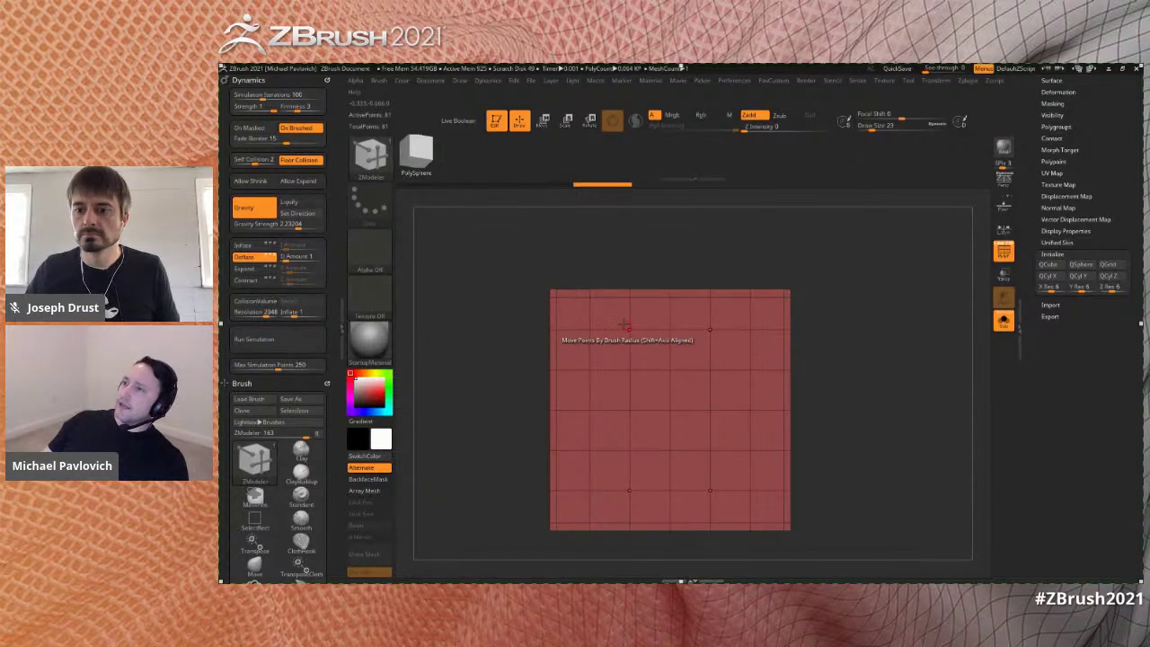
alt+drag(876, 327, 873, 342)
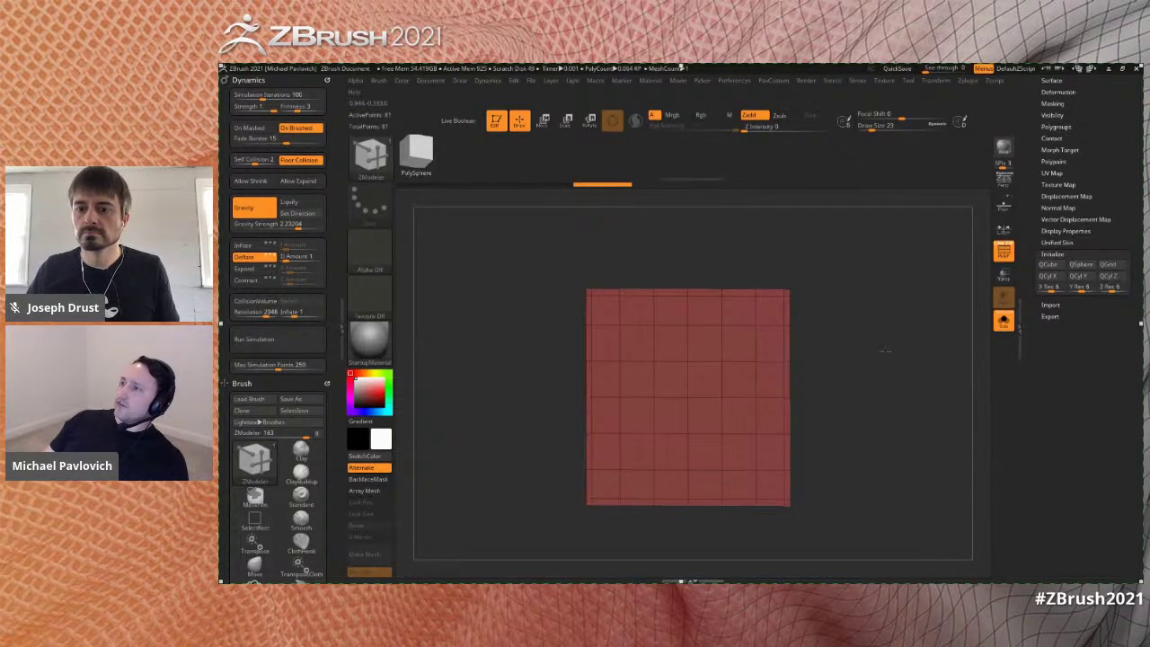
- Isolate the squares inside the narrow border, assign them a separate polygroup, and return to the ZModeler brush with the whole grid shown
key(ctrl+shift)
ctrl+shift+drag(529, 275, 795, 507)
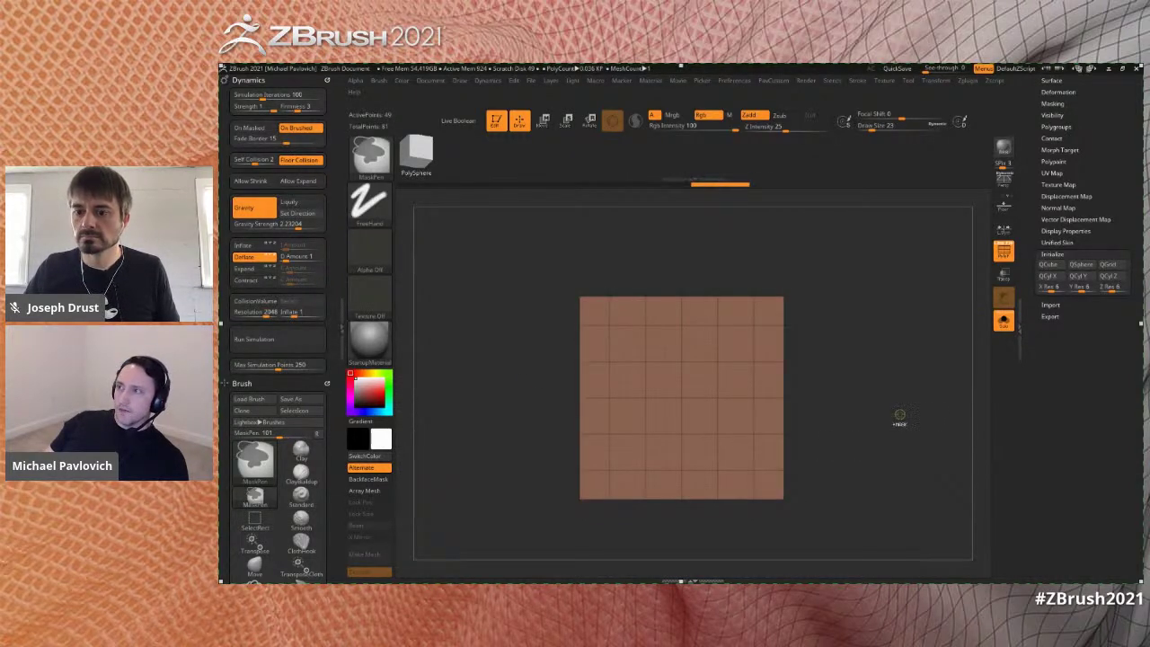
ctrl+shift+click(898, 413)
ctrl+shift+click(716, 366)
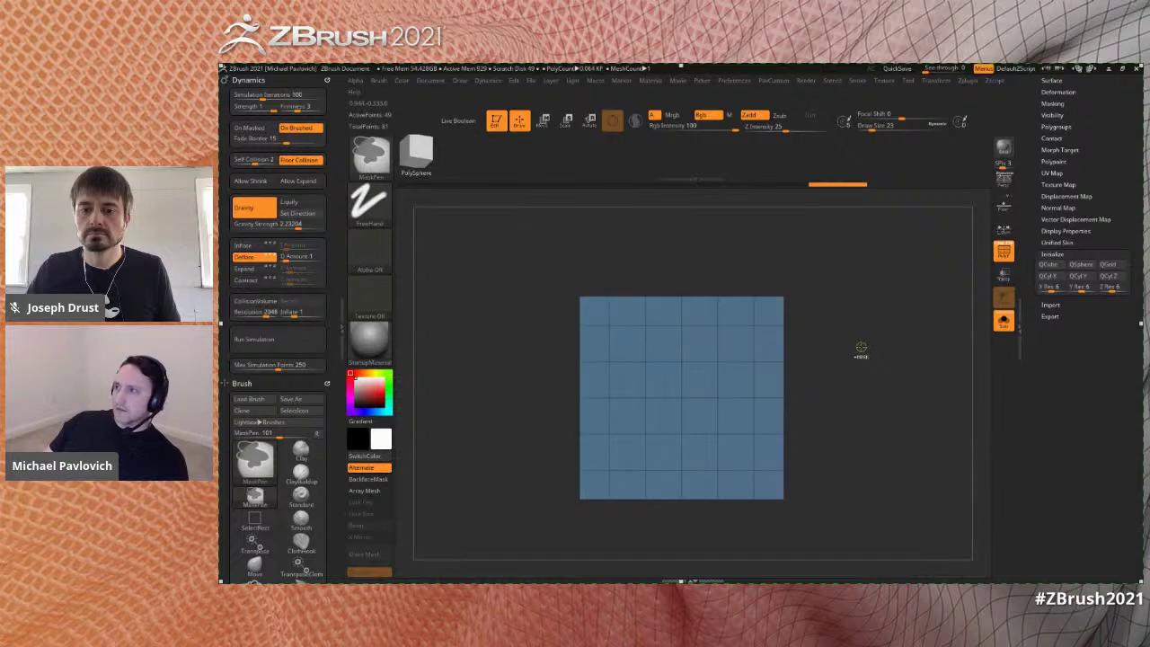
key(b)
key(z)
key(m)
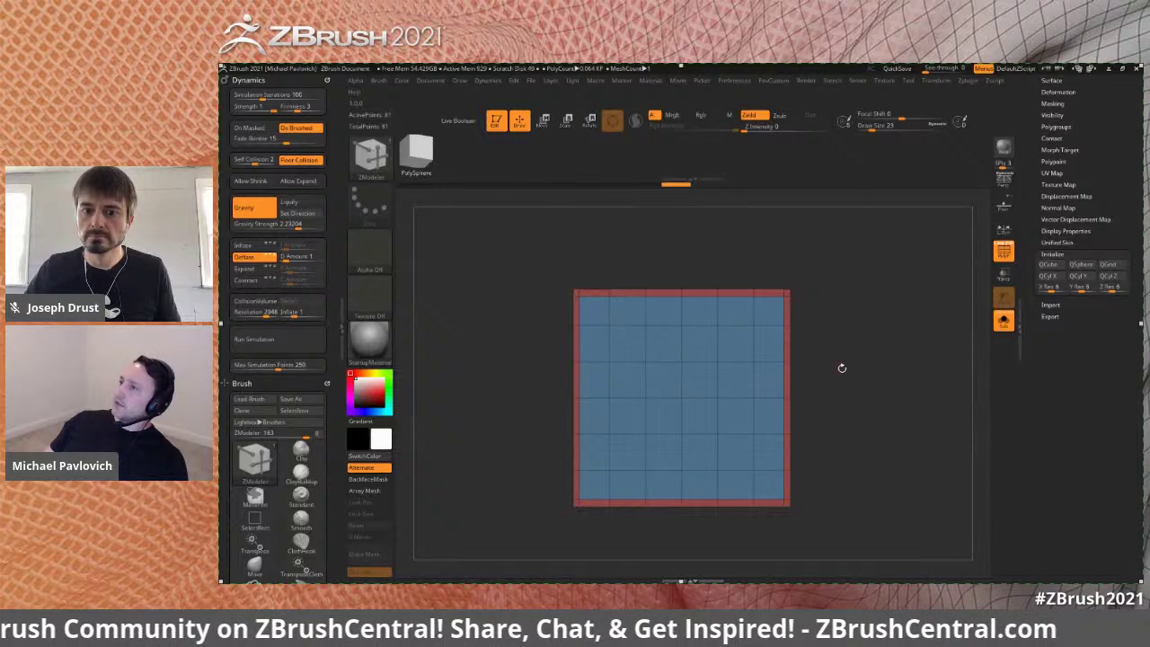
- Rename the grid's subtool as ComforterSquare
drag(1036, 336, 1029, 437)
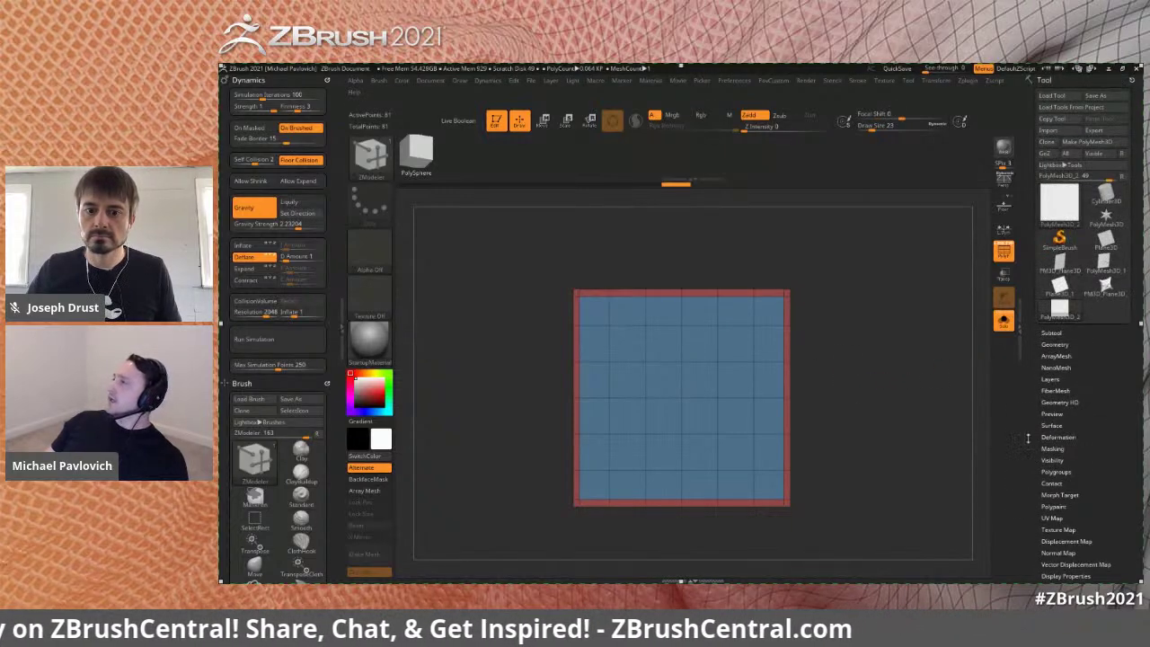
click(1051, 332)
click(1058, 405)
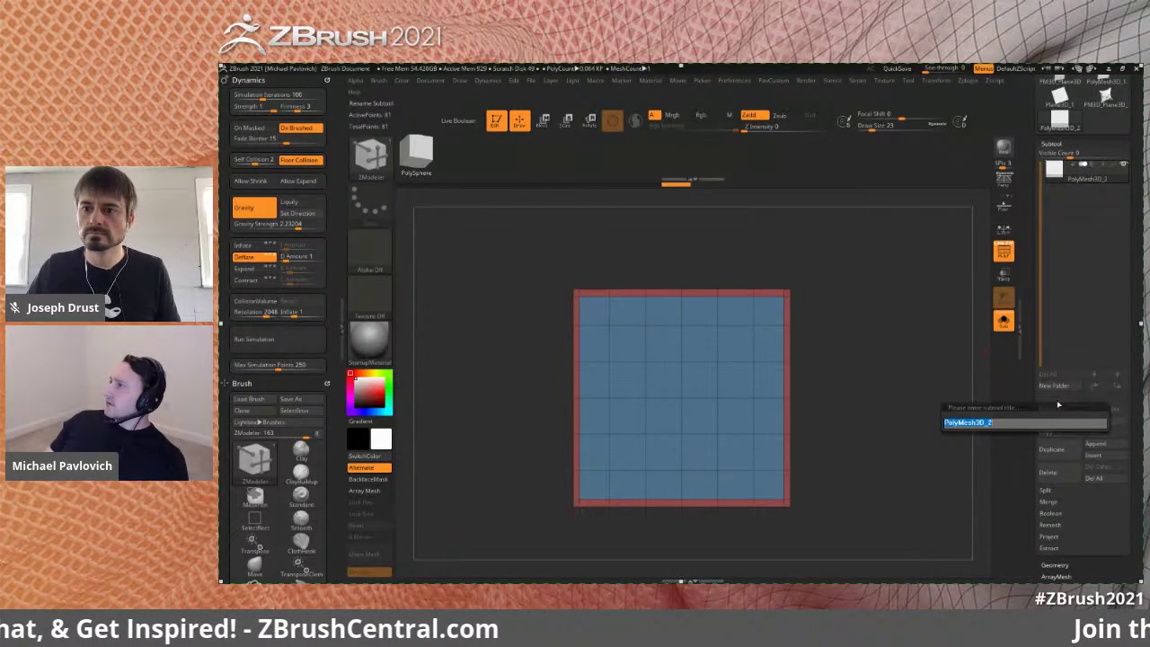
text(ComforterSquare)
key(Return)
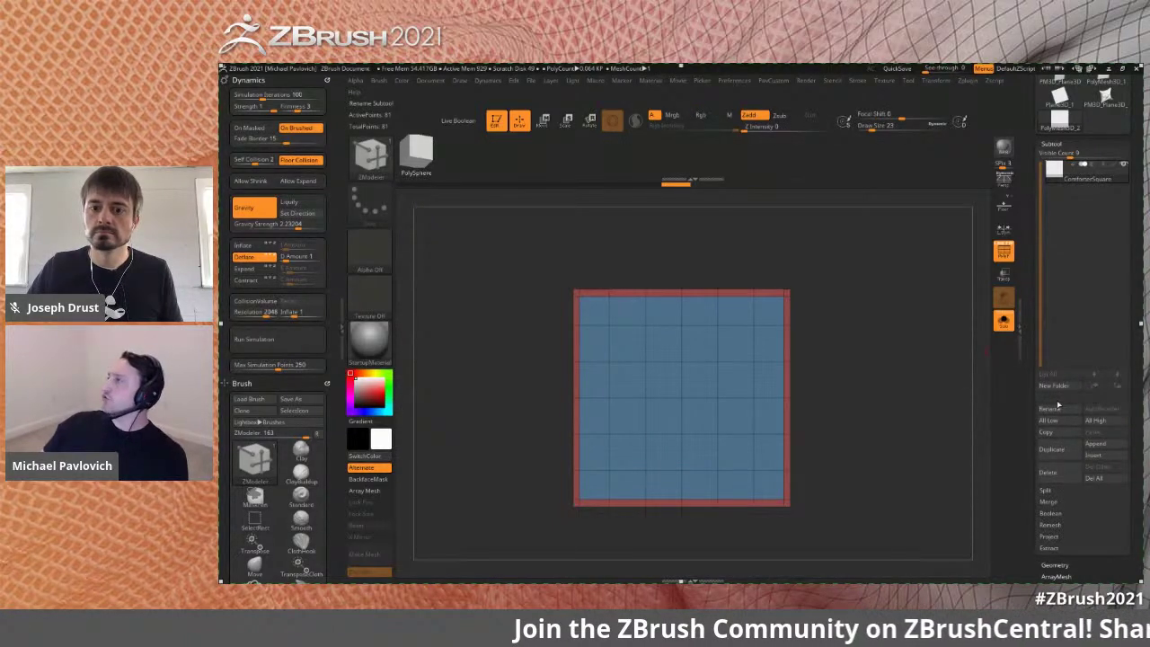
- Switch to the Plane3D primitive and convert it into a PolyMesh3D
drag(1027, 251, 1025, 277)
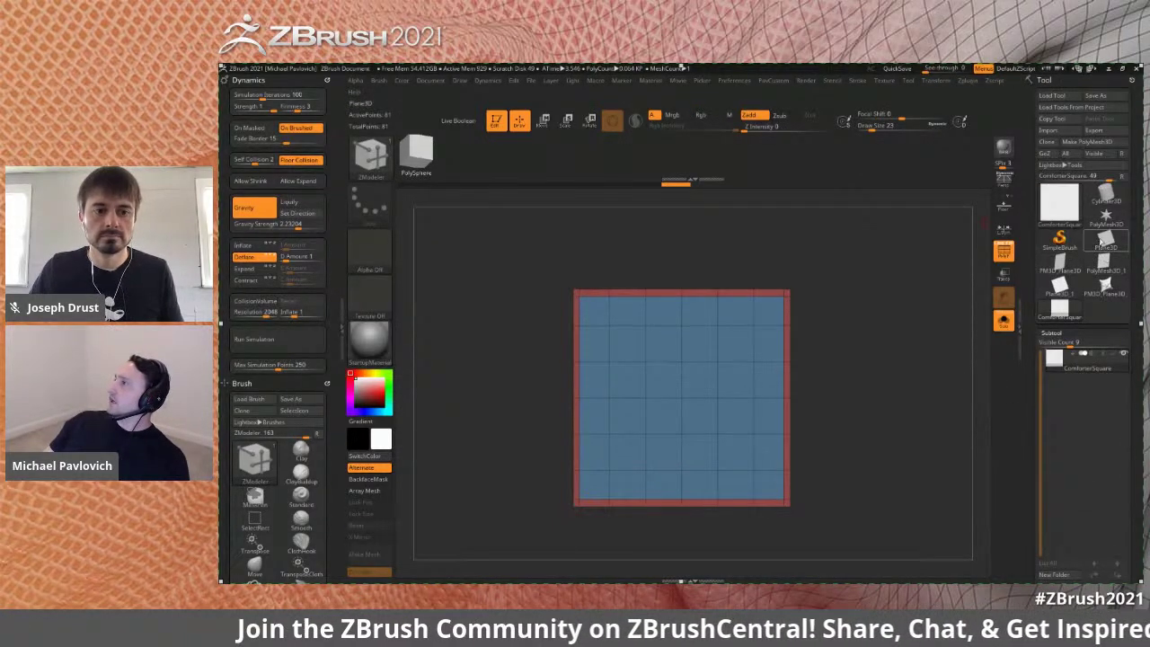
click(1105, 241)
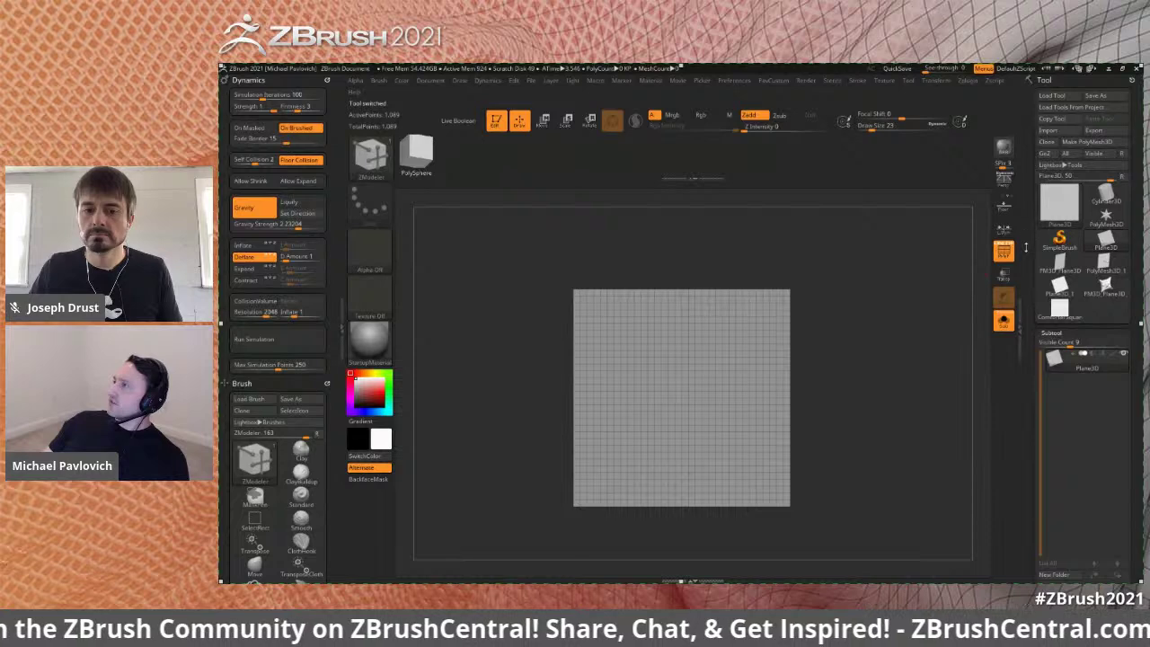
click(1082, 142)
drag(947, 253, 962, 353)
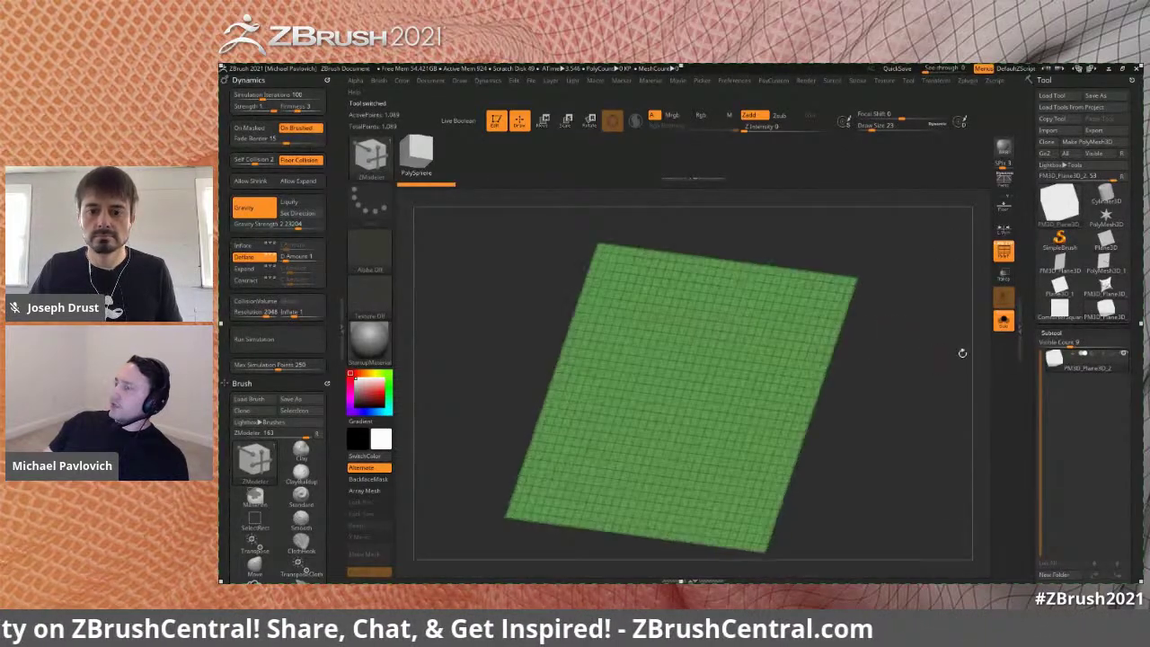
- Reconstruct the plane's lower subdivision levels three times to reach a coarse 4 by 4 grid
scroll(1030, 329, down, 3)
scroll(1041, 339, down, 5)
drag(1037, 258, 1024, 383)
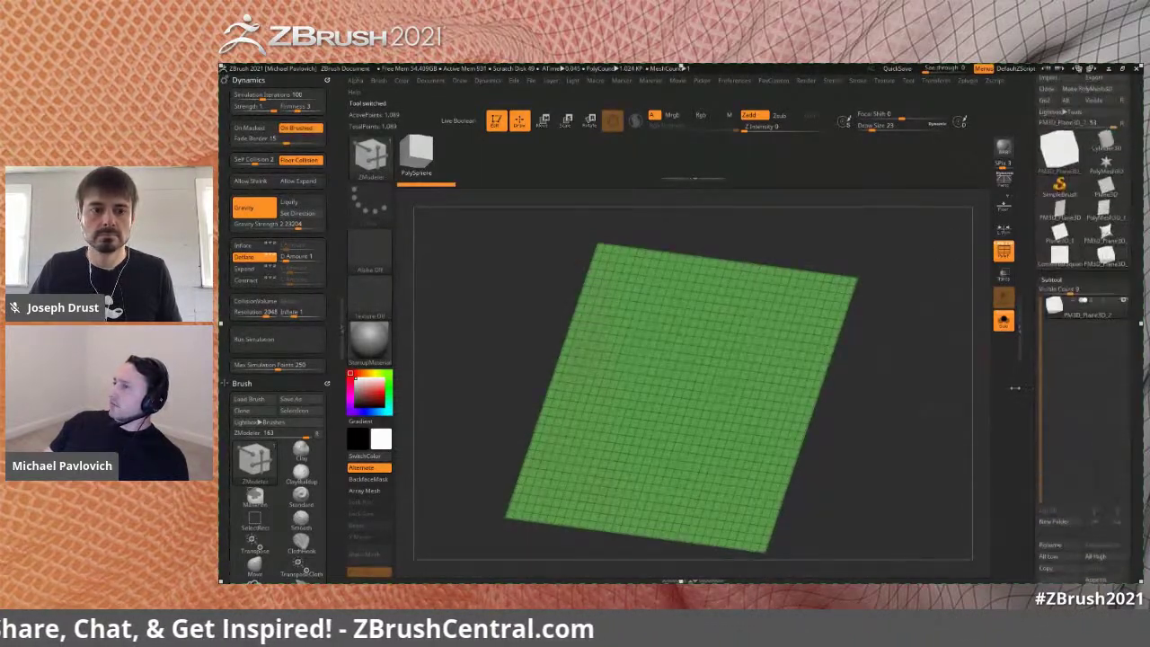
key(f)
scroll(1031, 401, down, 5)
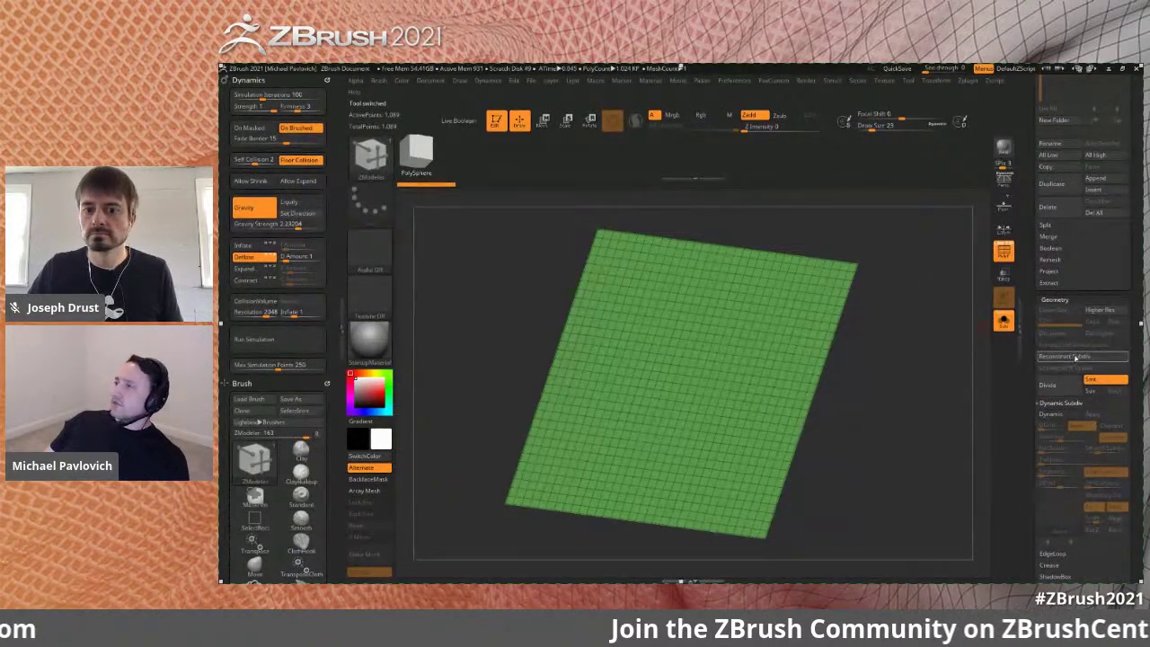
click(1075, 359)
click(1076, 359)
click(1077, 360)
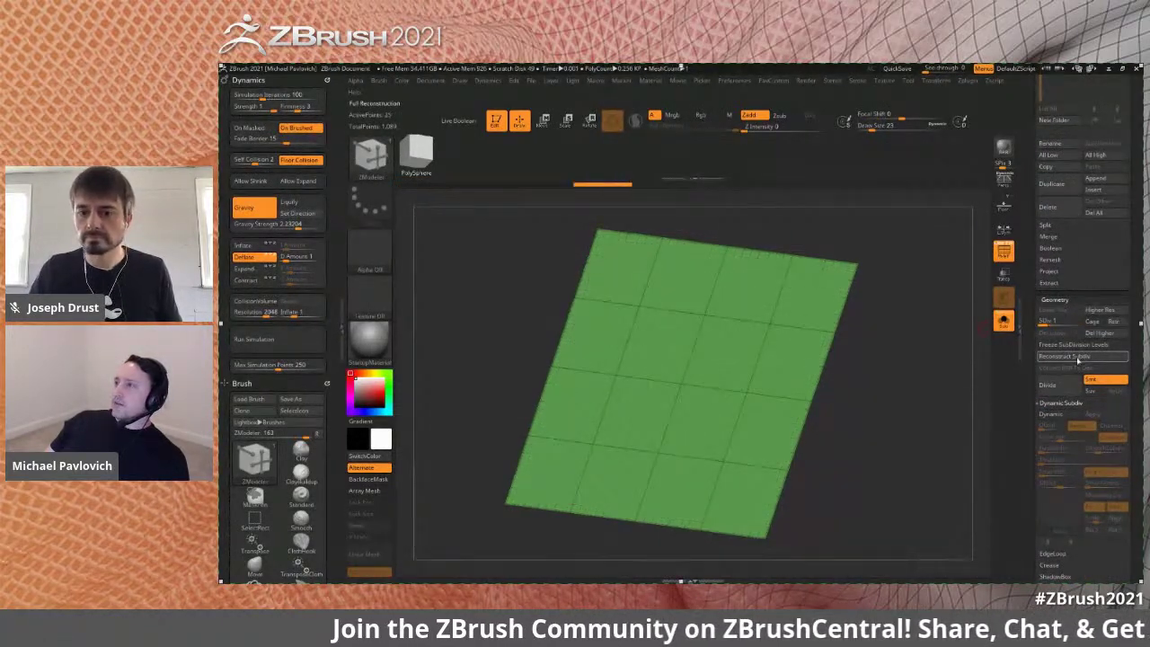
- Undo the last reconstructions, then reconstruct the plane to an 8 by 8 grid and keep only that level by deleting the higher ones
drag(934, 393, 914, 415)
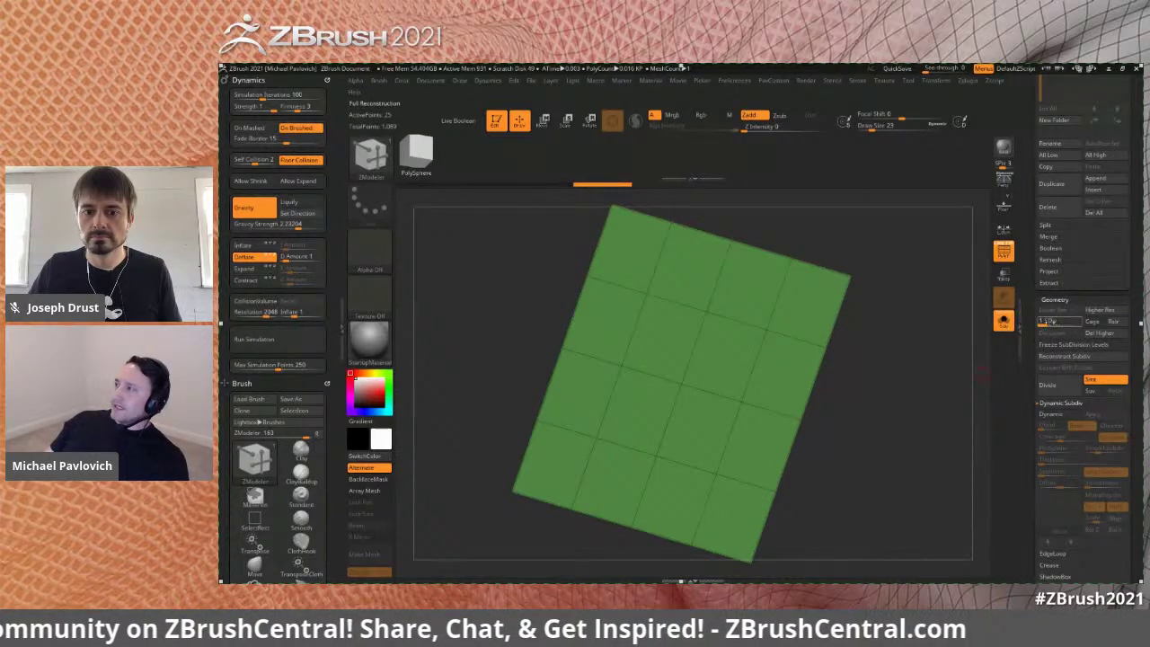
key(ctrl+z)
key(ctrl+z)
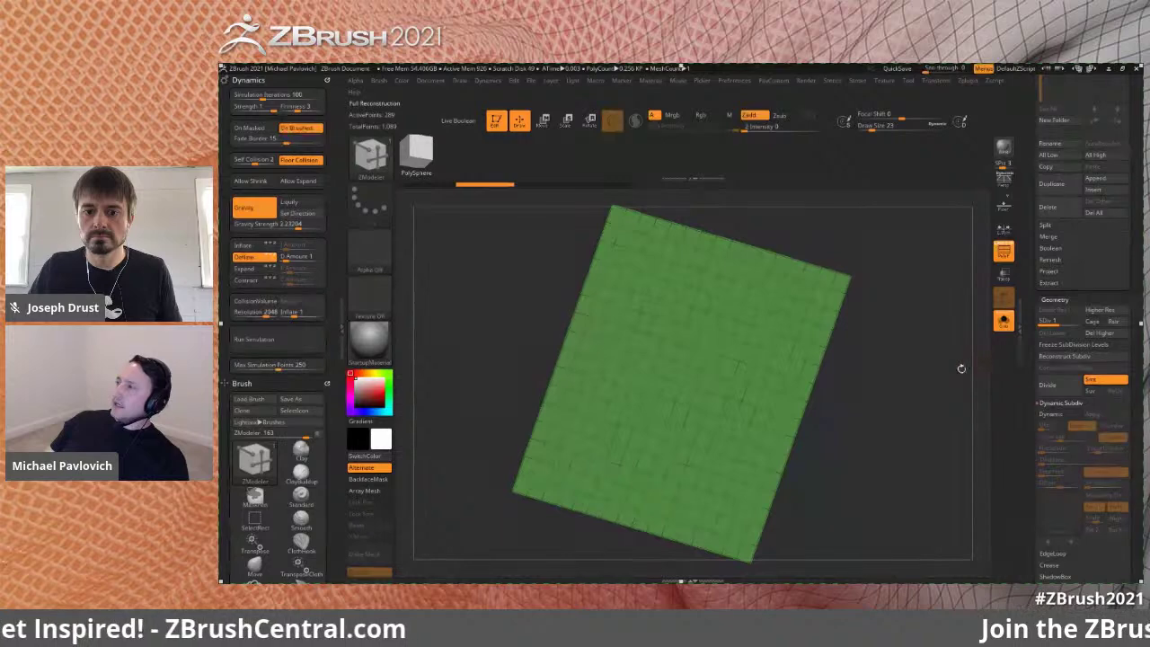
drag(971, 364, 985, 358)
click(1069, 357)
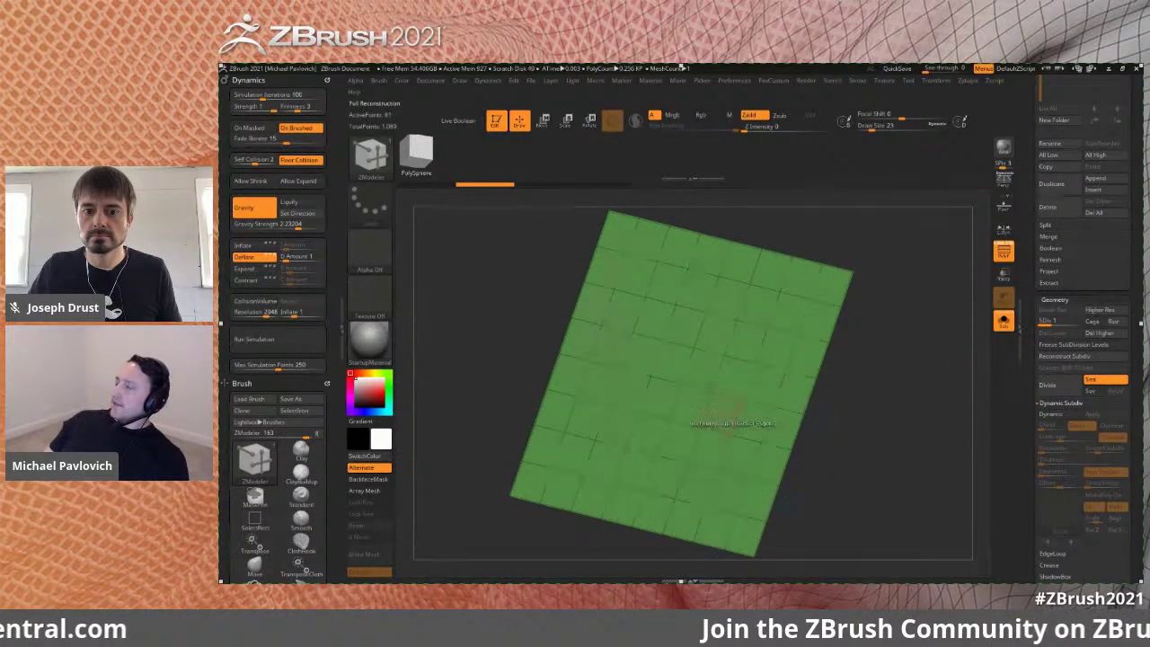
click(1095, 344)
drag(916, 449, 907, 417)
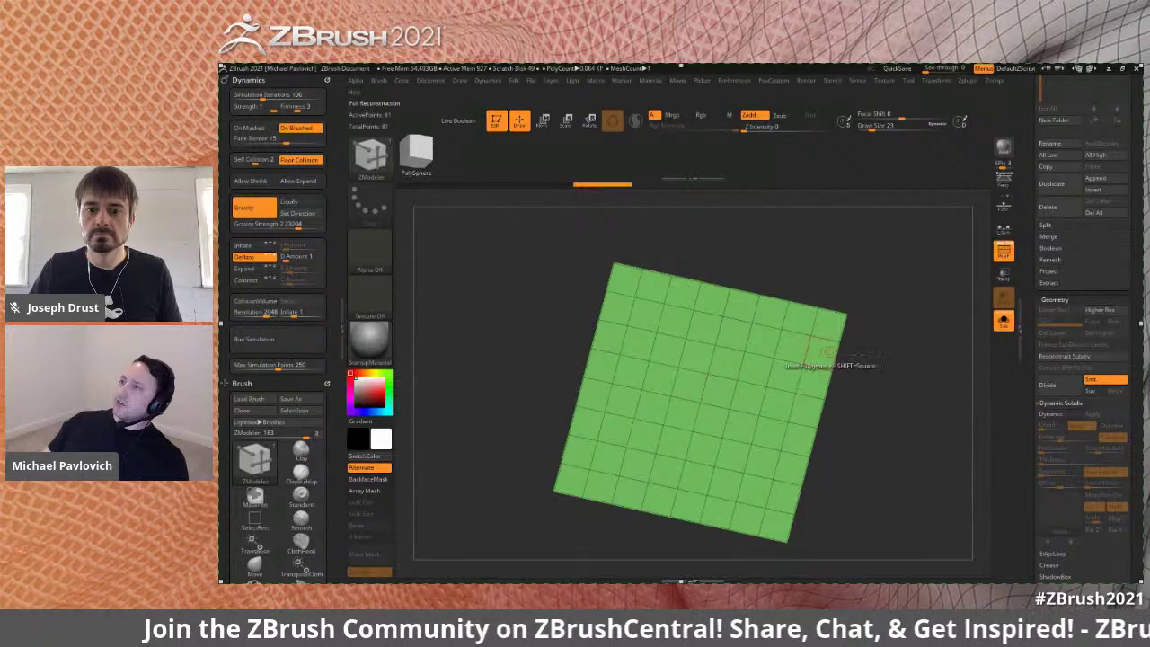
- Enable Dynamic Subdiv on the plane and lower its SmoothSubdiv to the minimum
scroll(1073, 359, down, 2)
click(1053, 363)
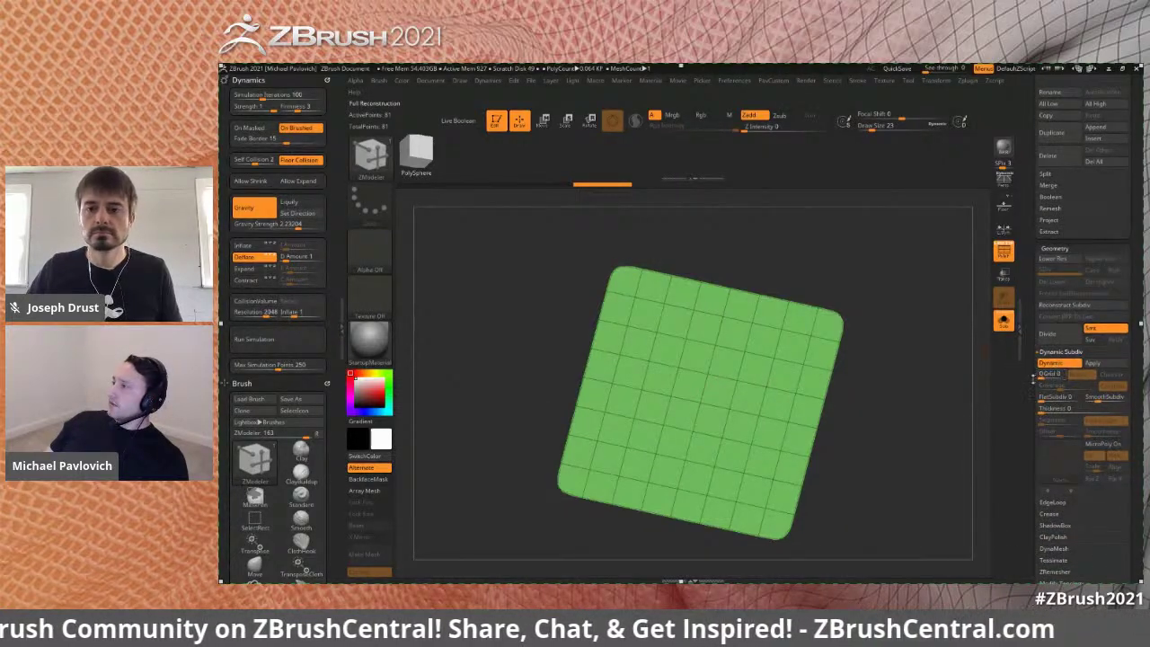
scroll(1060, 363, down, 2)
drag(1095, 334, 1084, 334)
- Turn on MicroPoly for the plane and choose ComforterSquare as its micro mesh
click(1090, 384)
shift+click(1063, 401)
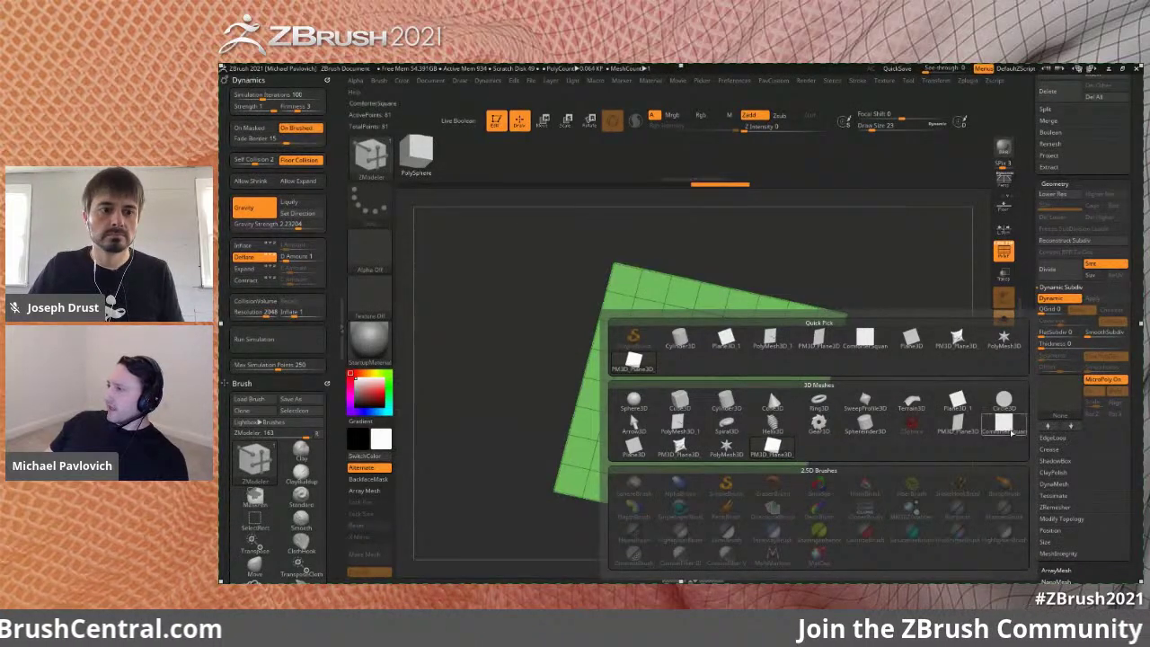
click(1010, 433)
alt+drag(893, 411, 849, 437)
drag(849, 438, 918, 419)
drag(920, 368, 910, 411)
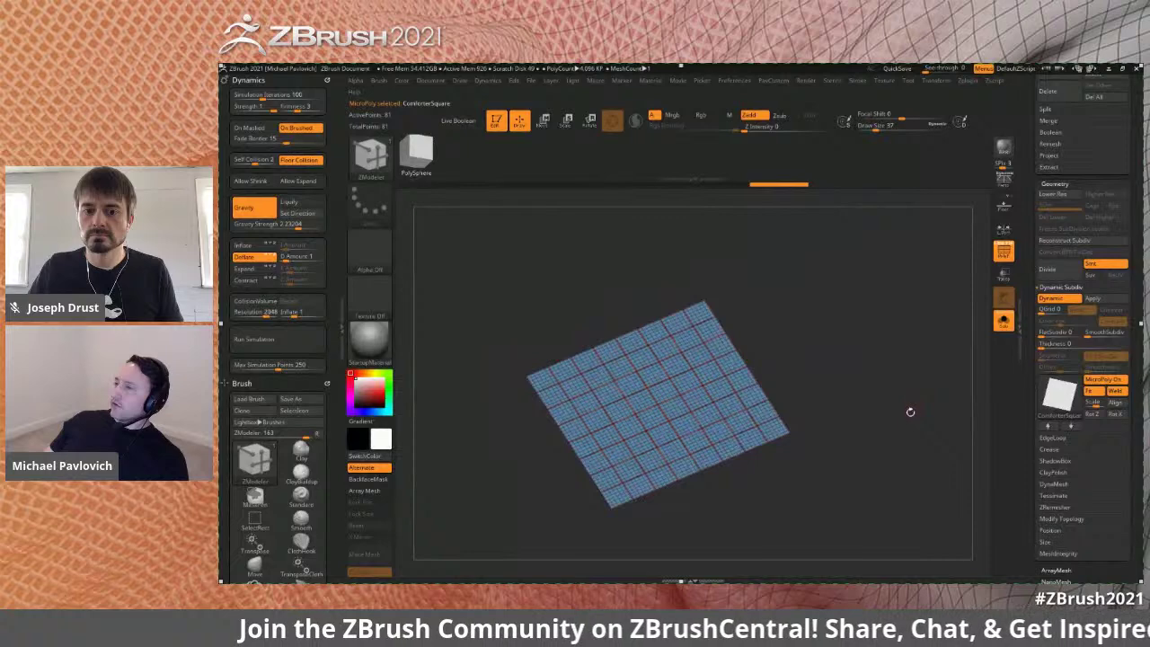
- Append a PolyMesh3D star as a second subtool and initialize it as a QCube
drag(1024, 357, 1029, 541)
click(1104, 428)
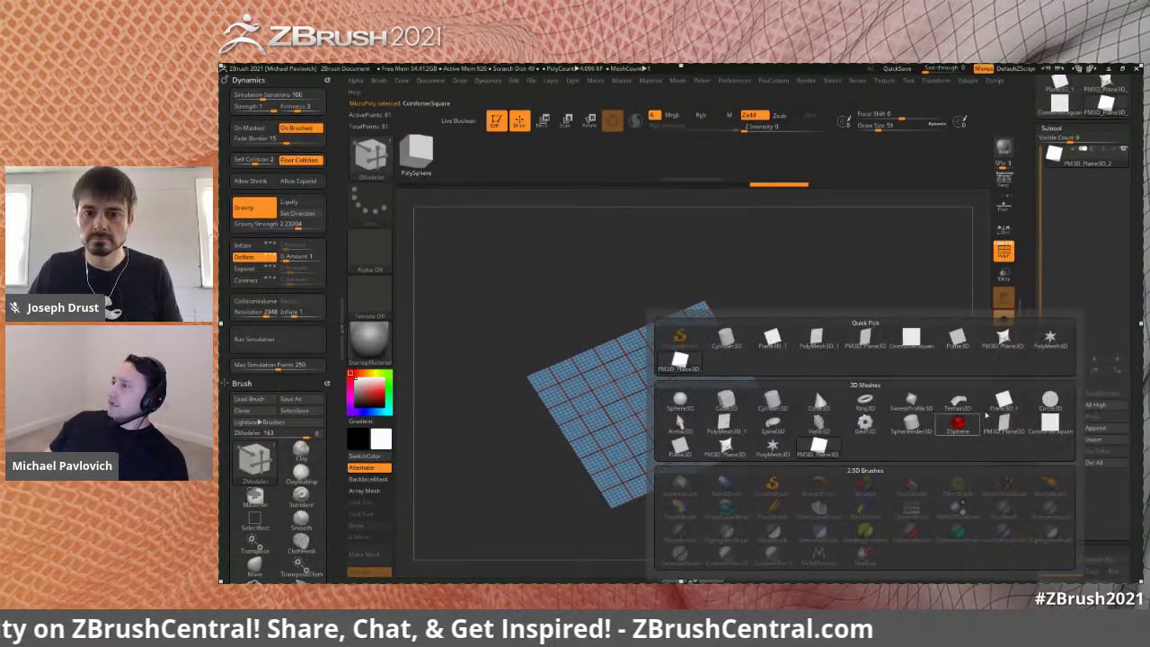
click(1049, 338)
click(1089, 183)
scroll(1048, 333, down, 10)
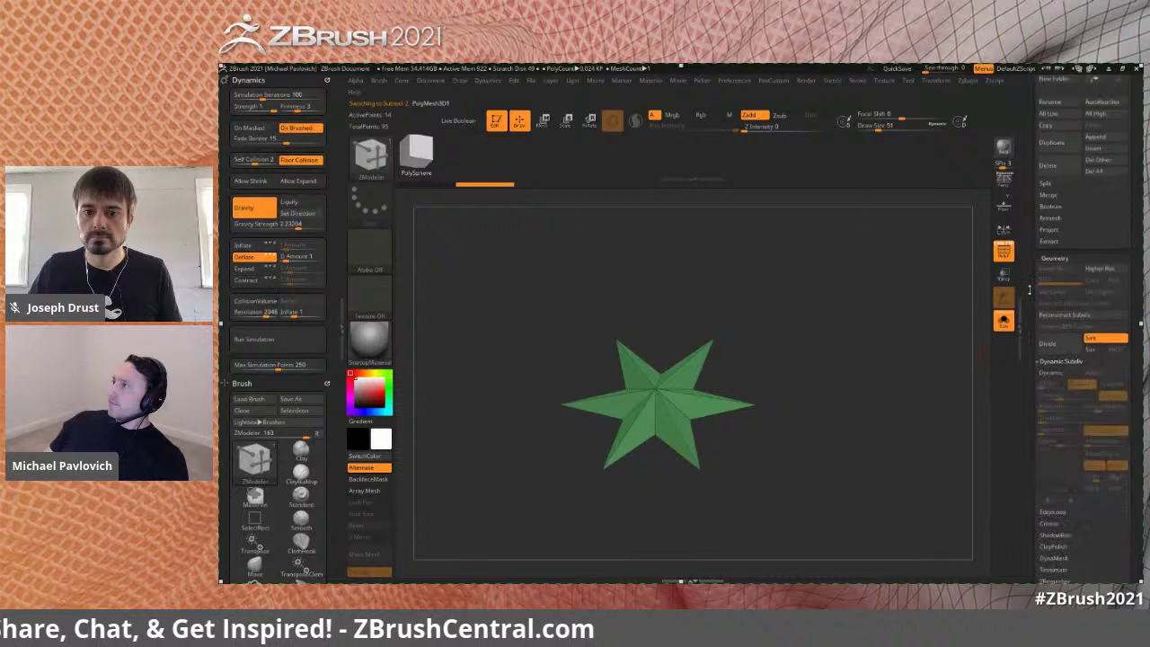
click(1049, 311)
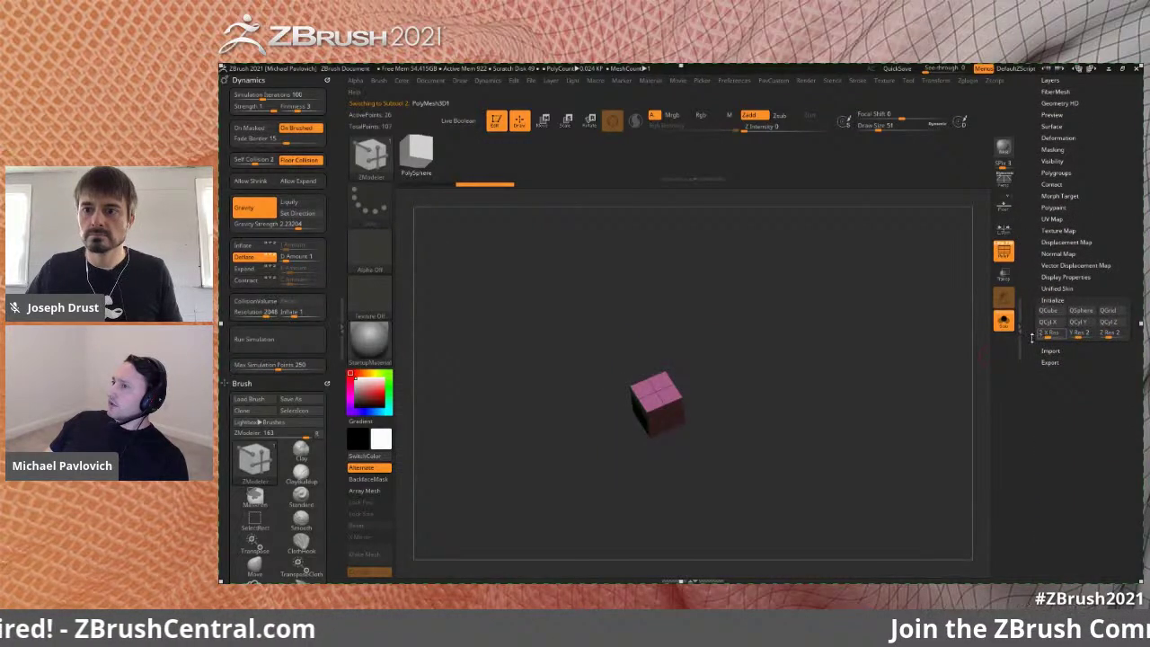
- Move the cube below the plane with the gizmo and switch from TransposeCloth to the regular Transpose brush
mouse_move(929, 378)
mouse_down()
mouse_move(916, 395)
mouse_move(924, 368)
mouse_up()
key(w)
drag(687, 367, 692, 398)
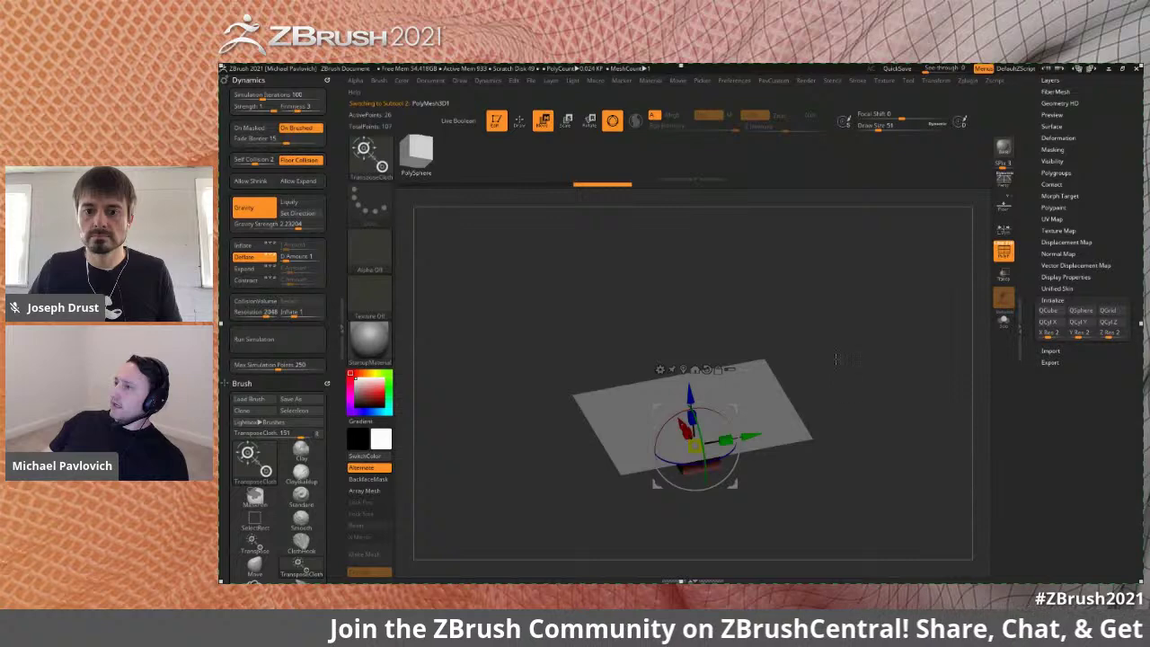
mouse_move(826, 420)
mouse_down()
mouse_move(820, 379)
mouse_move(795, 362)
mouse_move(794, 341)
mouse_up()
key(b)
click(726, 402)
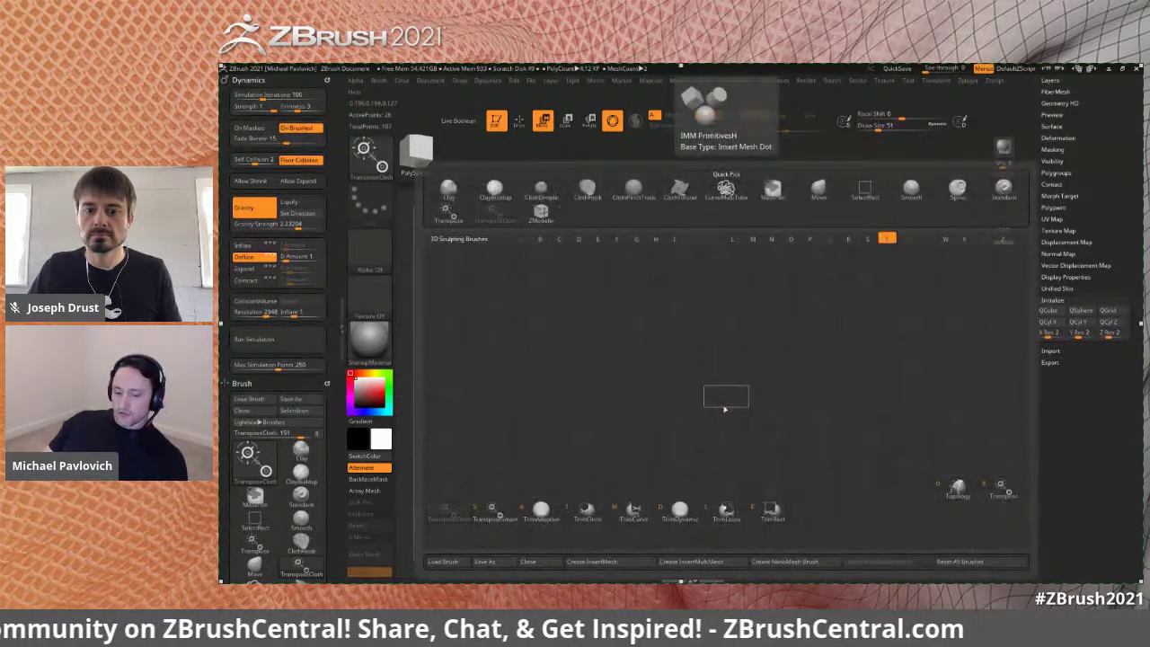
- Scale and position the cube into a wide, flat box beneath the plane
drag(738, 384, 846, 338)
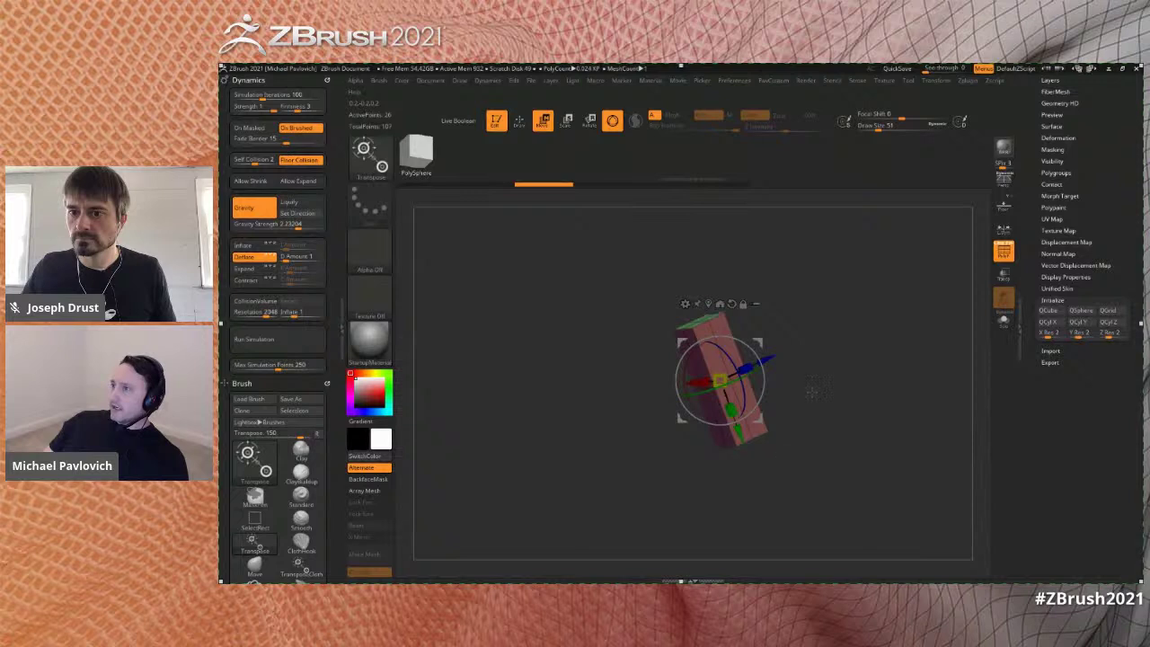
drag(830, 443, 759, 409)
drag(693, 335, 667, 289)
drag(984, 303, 956, 301)
drag(743, 396, 816, 367)
drag(697, 380, 689, 358)
drag(736, 401, 746, 399)
- Enable Dynamic Subdiv on the box with SmoothSubdiv lowered, and give it a QGrid Chamfer with 0.305 coverage
key(q)
mouse_move(891, 378)
mouse_down()
mouse_move(903, 356)
mouse_move(894, 362)
mouse_up()
drag(1042, 277, 1042, 527)
click(1058, 308)
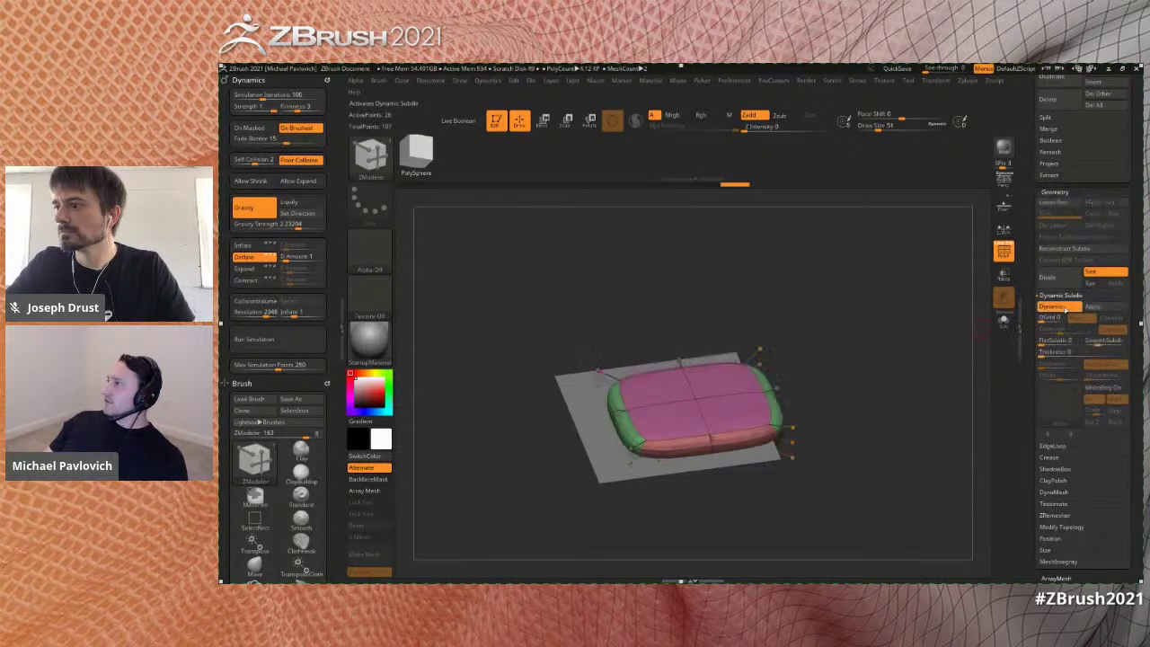
click(1086, 341)
drag(1048, 321, 1081, 329)
click(1111, 319)
- Hide the polyframe and apply the box's dynamic subdivision as real geometry
drag(968, 373, 966, 343)
click(1003, 252)
drag(961, 300, 936, 337)
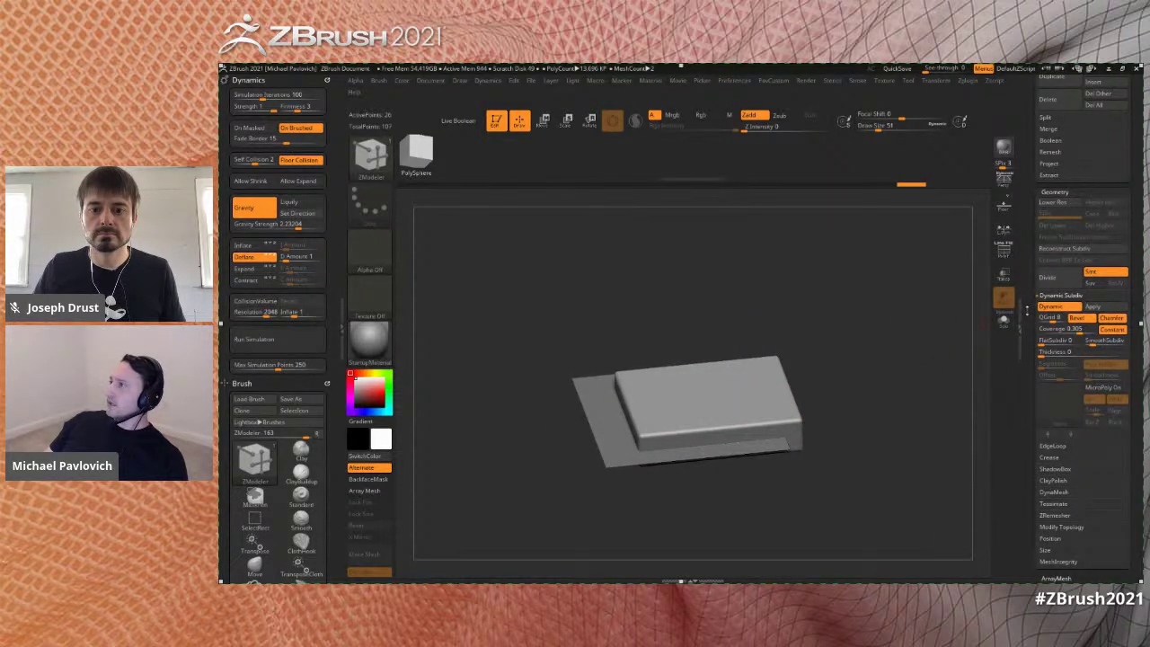
drag(1024, 311, 1026, 324)
click(1093, 319)
mouse_move(643, 465)
mouse_down()
mouse_move(800, 377)
mouse_move(811, 321)
mouse_move(878, 372)
mouse_move(926, 350)
mouse_move(939, 311)
mouse_move(876, 378)
mouse_move(894, 364)
mouse_move(887, 354)
mouse_up()
- Select the plane subtool above the box and show its polyframe
key(w)
key(q)
click(1003, 251)
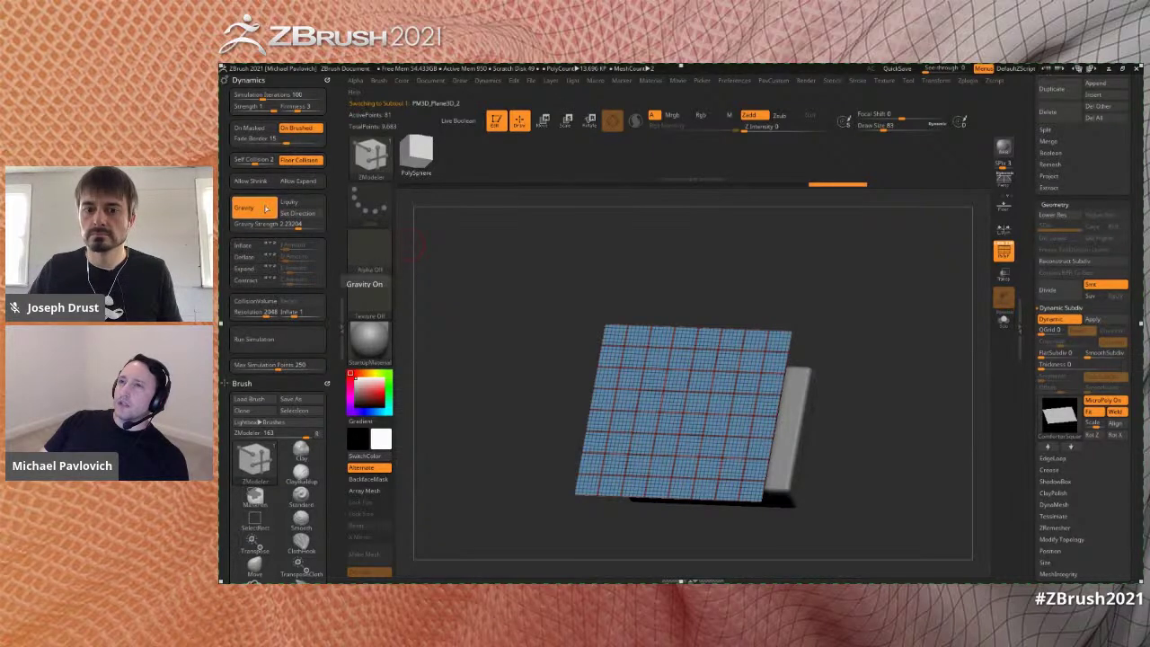
- Turn on the collision volume for the gravity simulation of the plane over the box
shift+drag(517, 292, 644, 393)
drag(655, 337, 521, 288)
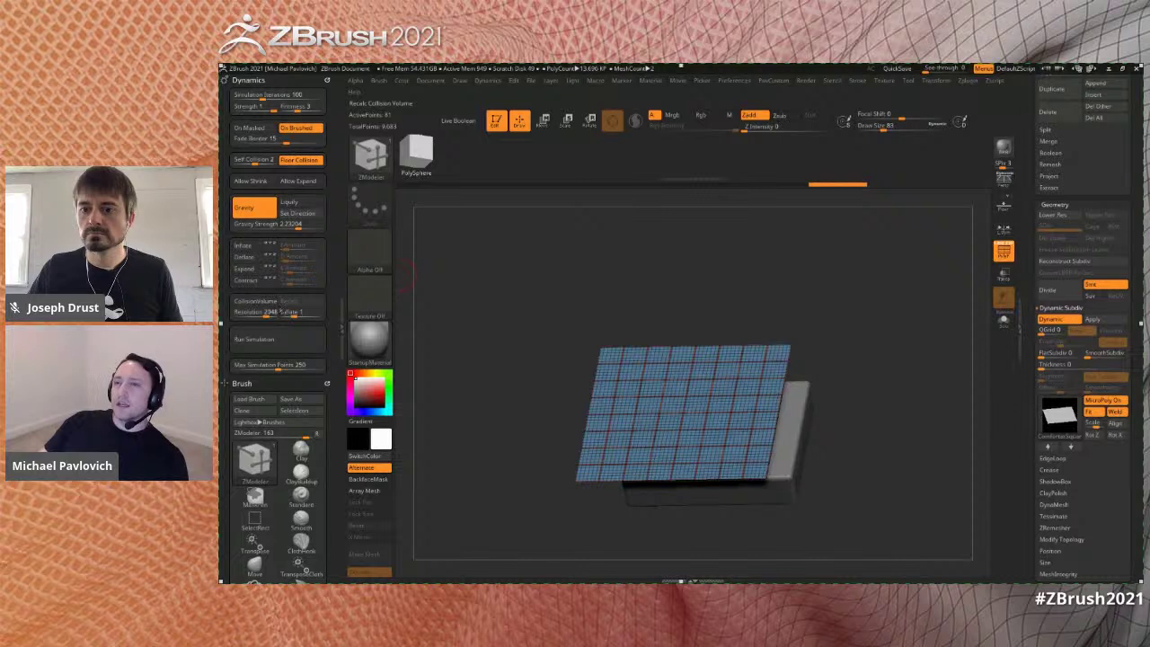
drag(770, 330, 771, 357)
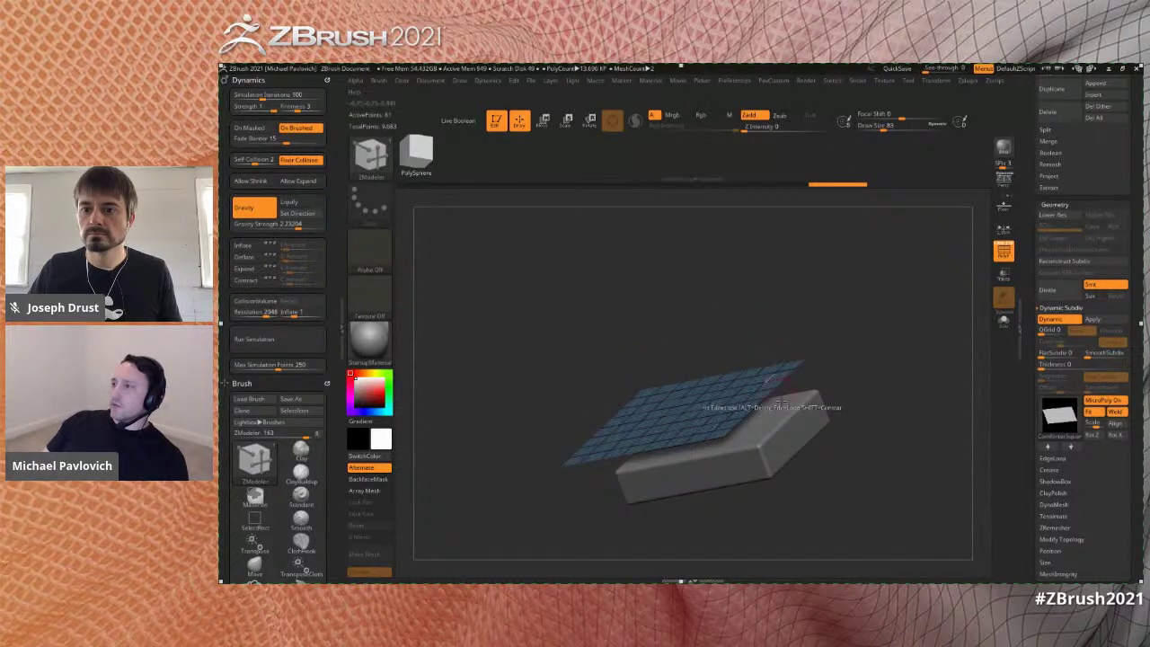
click(259, 302)
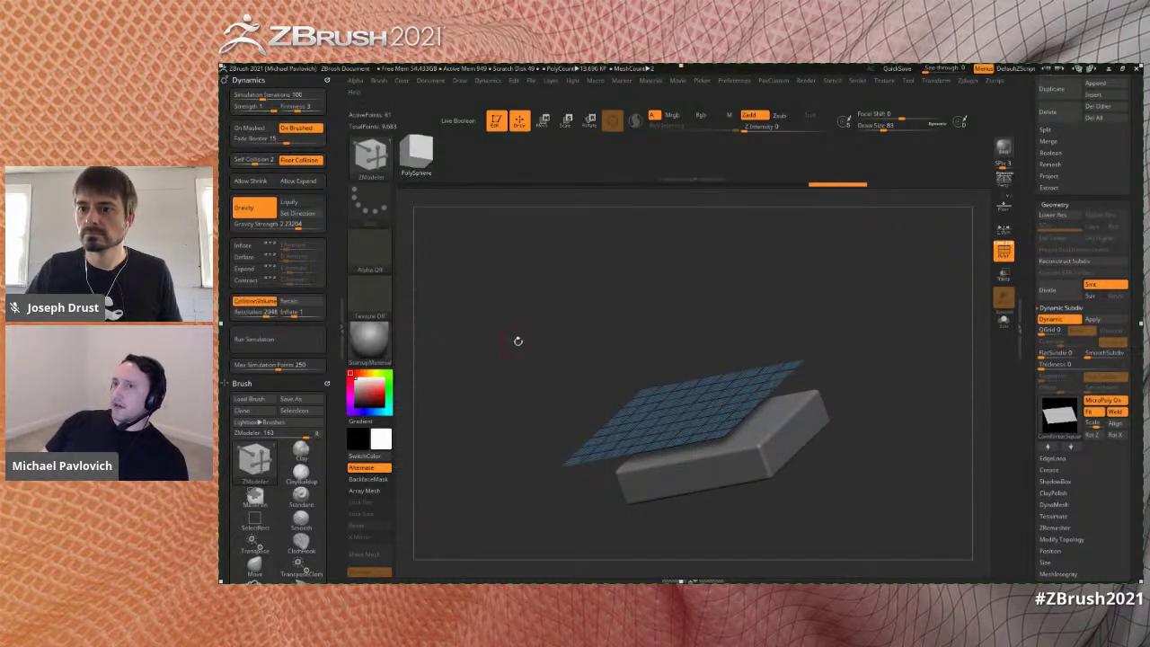
alt+drag(493, 342, 470, 332)
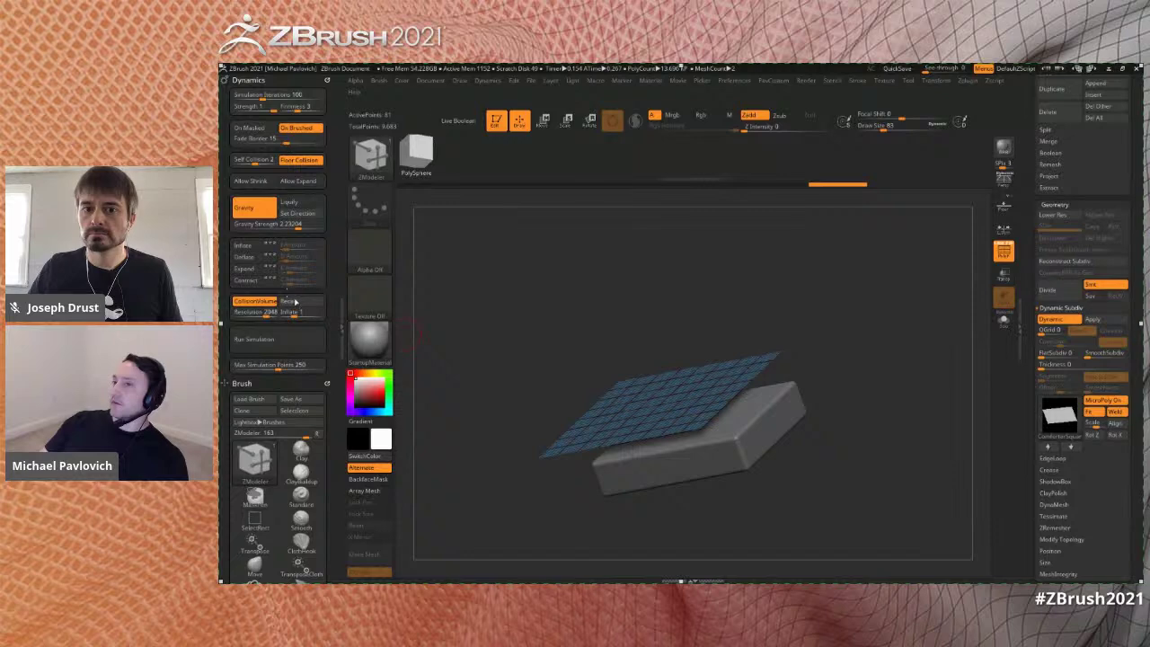
drag(757, 269, 853, 288)
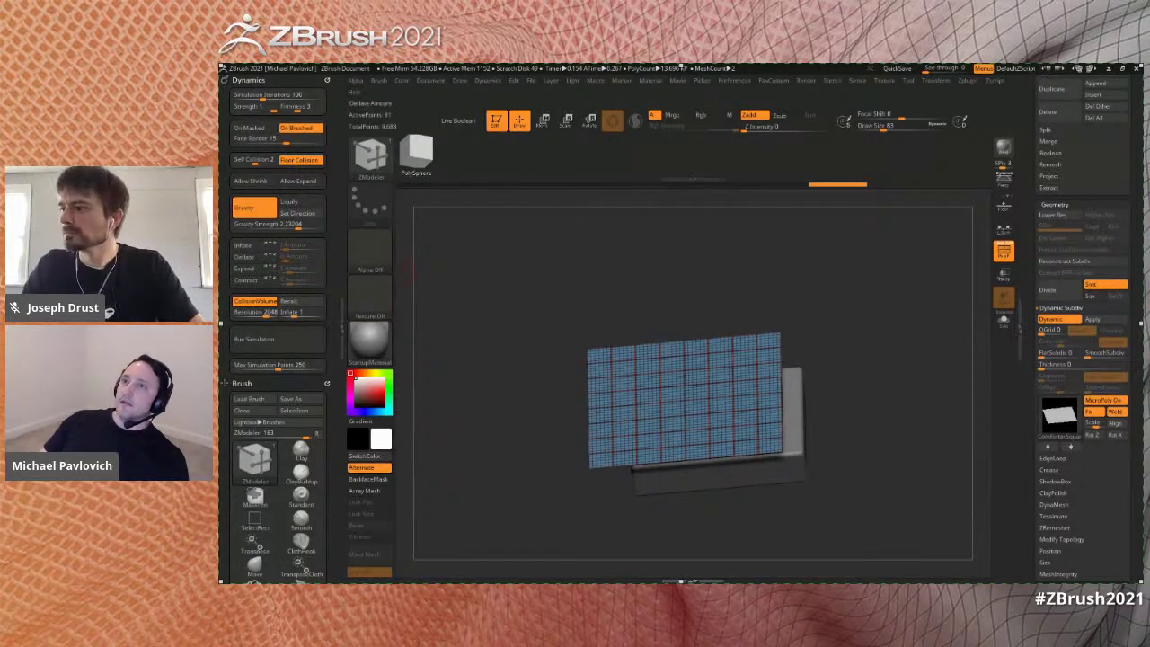
- Run the gravity simulation on the low-resolution plane above the box, then undo it and check the base mesh
click(255, 339)
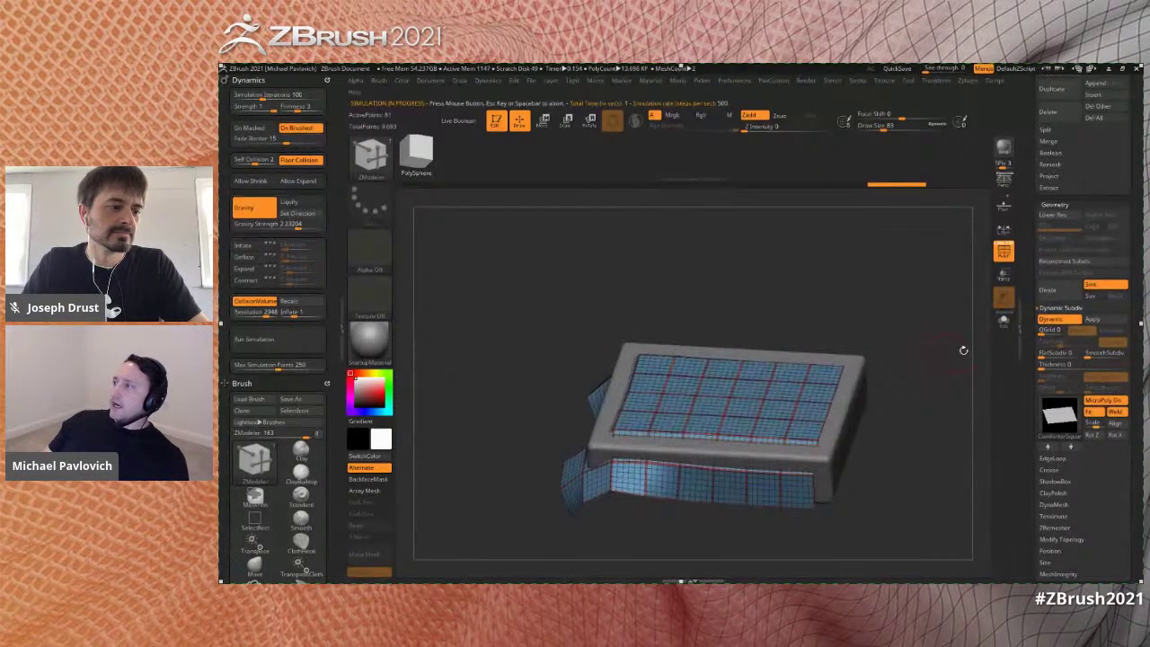
drag(1026, 381, 958, 398)
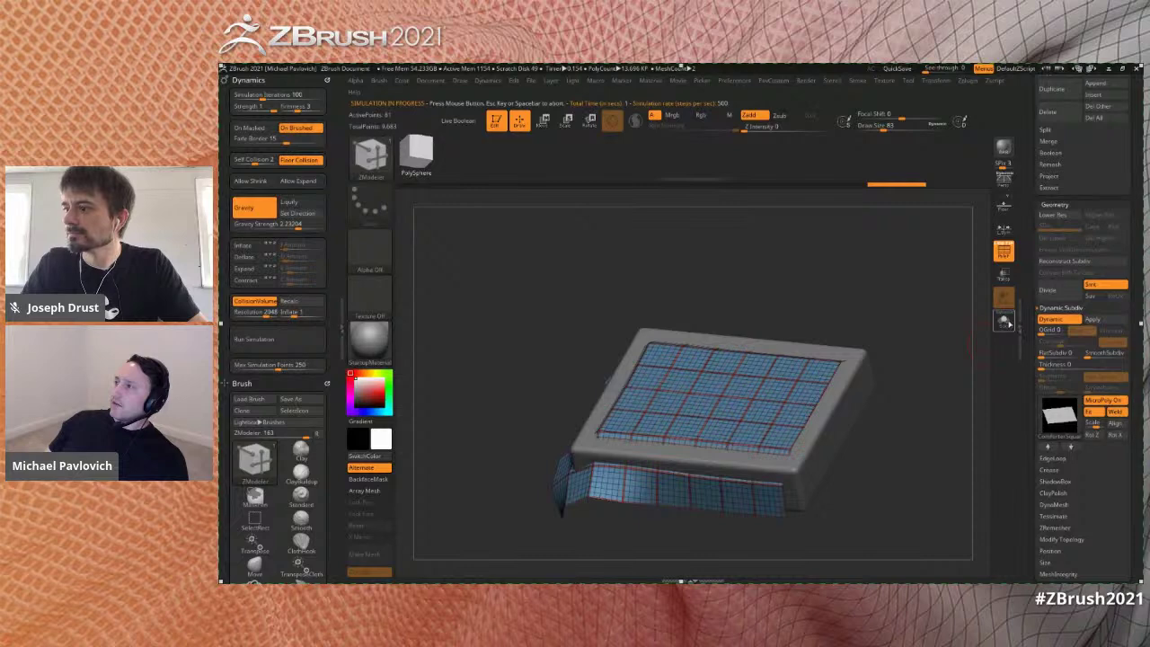
click(1053, 318)
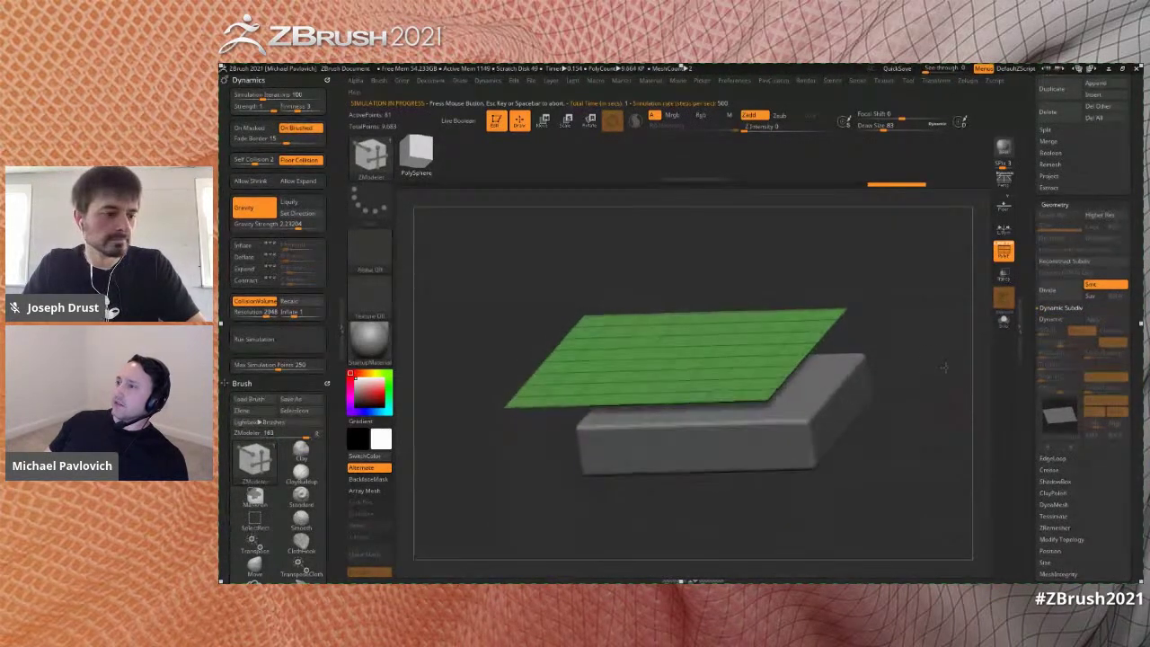
- Apply the plane's dynamic subdivision as real geometry and run the gravity simulation to drape it over the box
click(1049, 319)
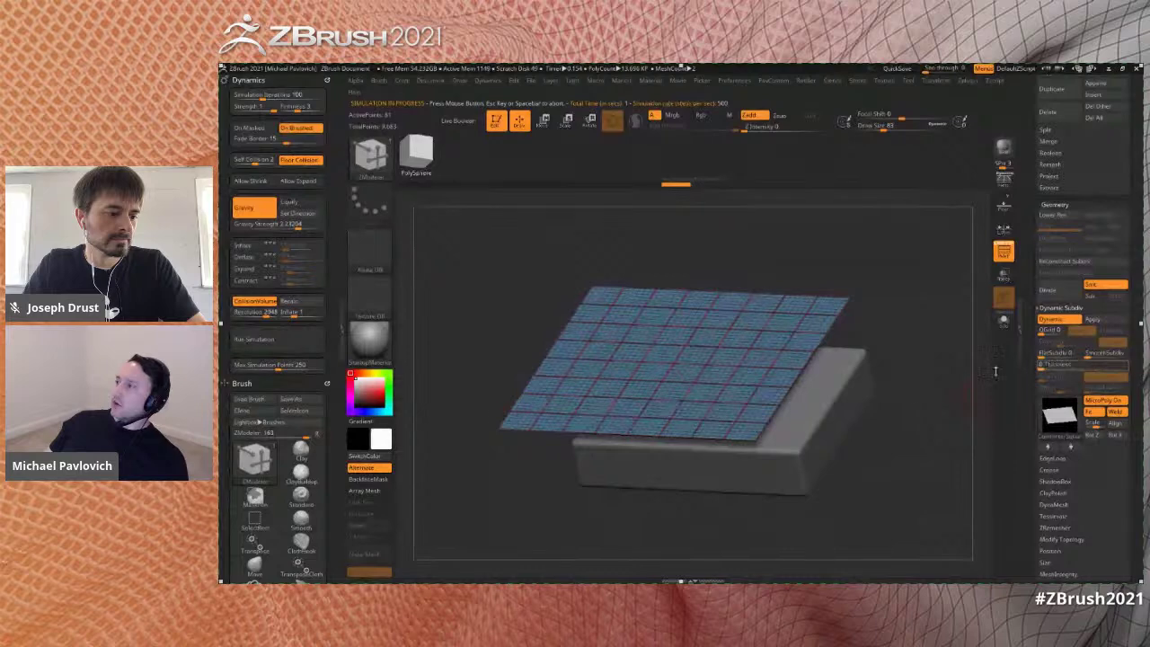
drag(877, 477, 791, 430)
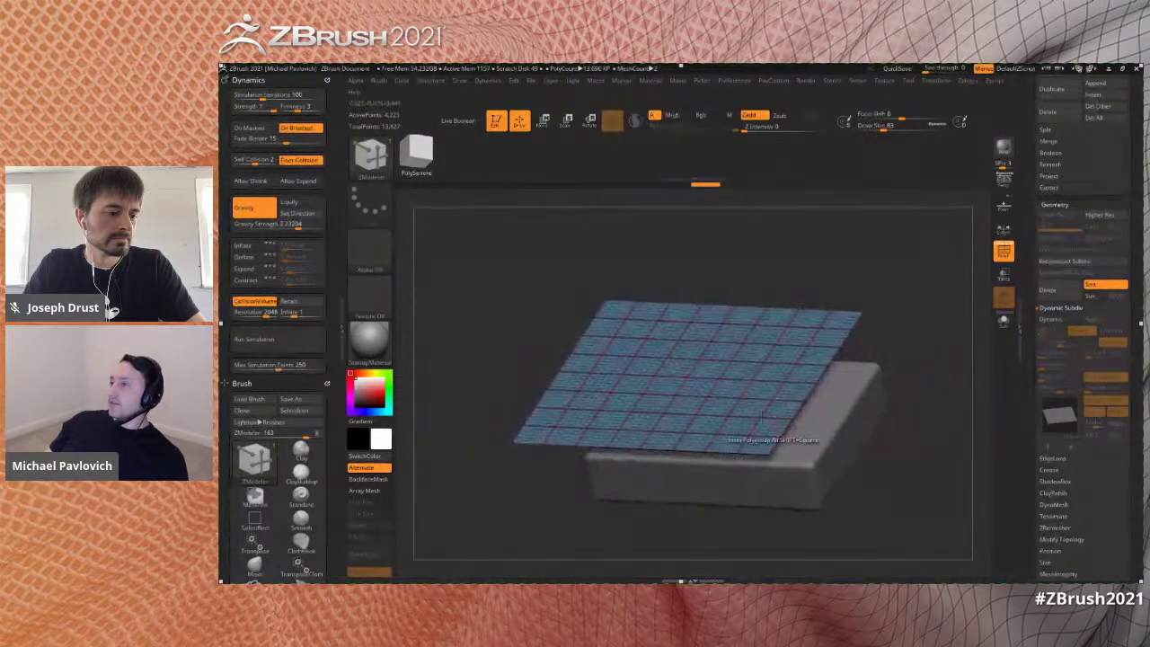
click(275, 342)
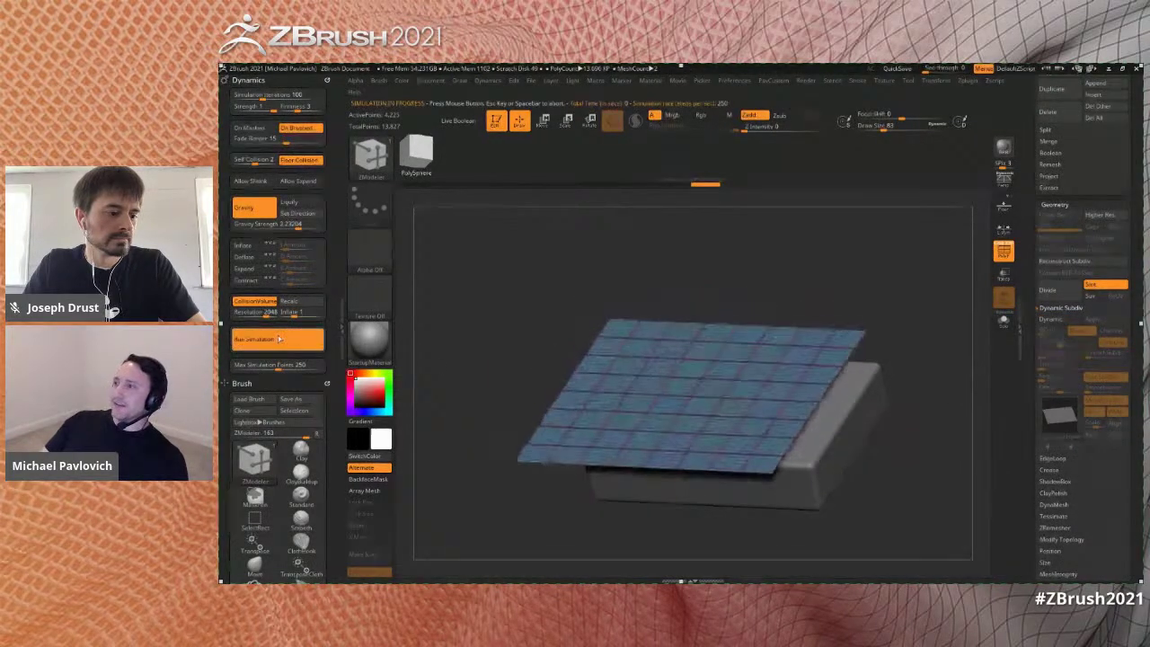
drag(696, 303, 895, 325)
- Pull folds into the draped comforter's top with the ClothHook brush at draw size 177, and rerun the simulation
key(bracketleft)
key(bracketleft)
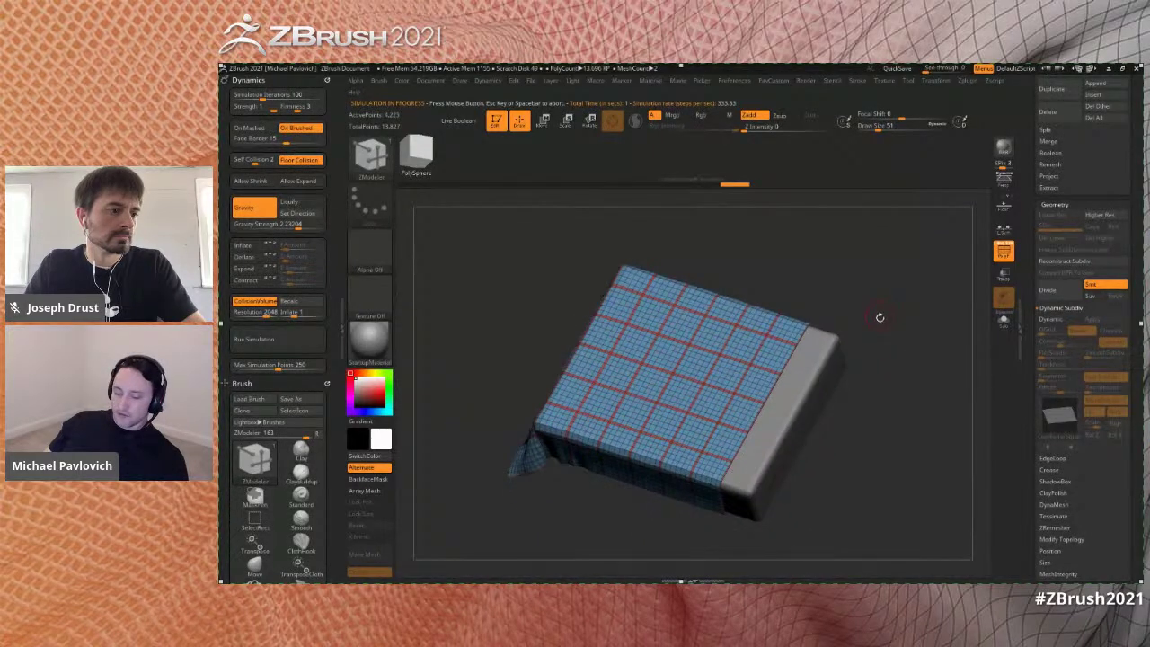
key(b)
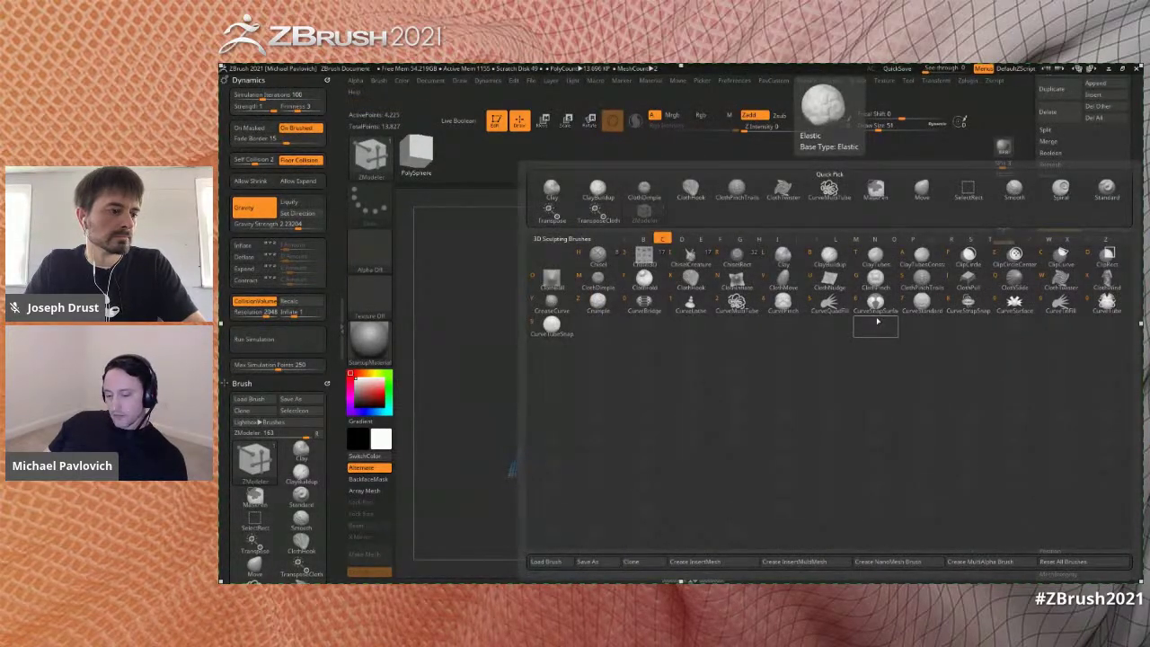
key(k)
key(s)
drag(793, 366, 809, 366)
drag(890, 361, 934, 361)
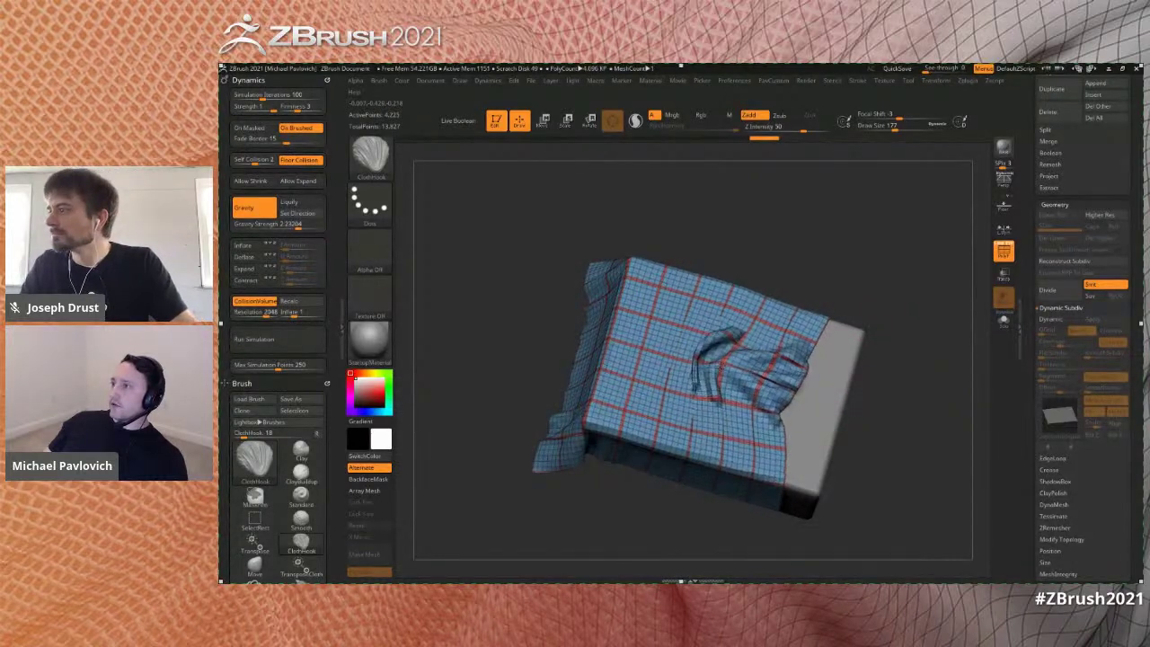
mouse_move(658, 363)
mouse_down()
mouse_move(732, 367)
mouse_move(710, 370)
mouse_up()
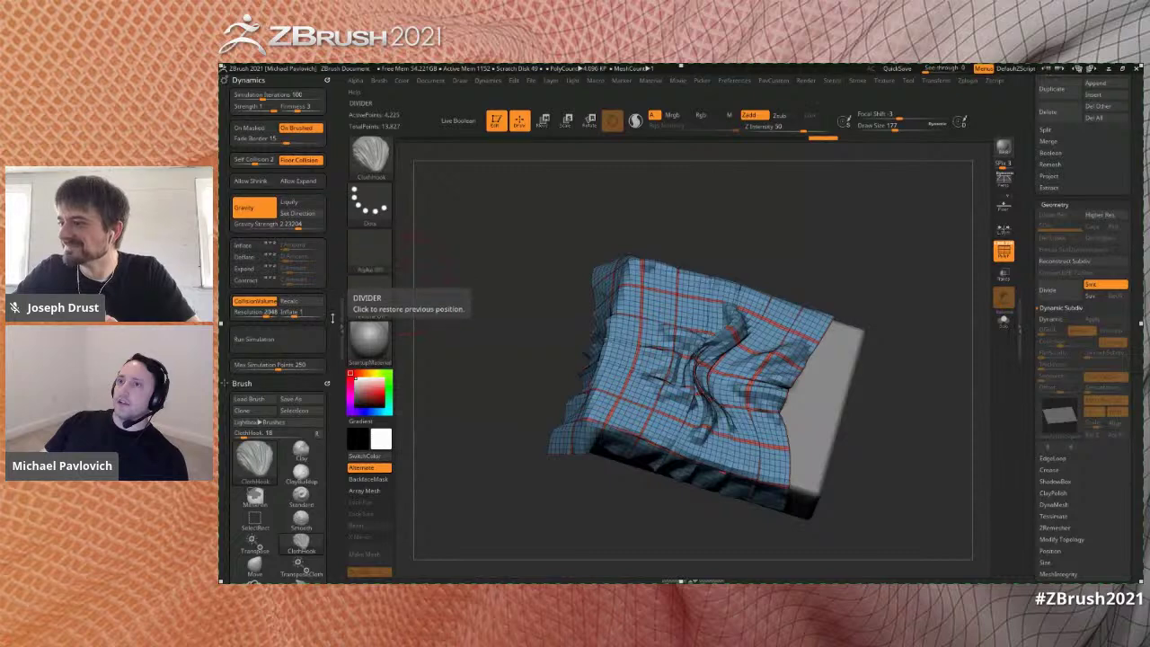
click(289, 337)
drag(945, 311, 904, 313)
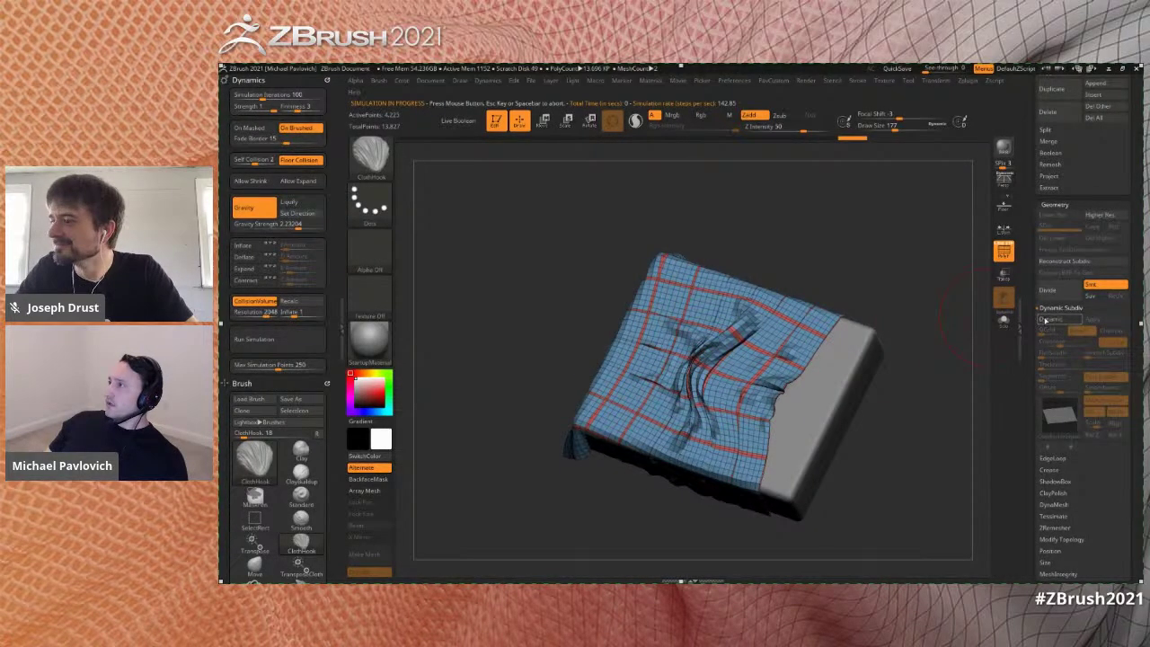
- Enable Dynamic Subdiv on the comforter with MicroPoly off, and hide the polyframe
click(1044, 319)
scroll(1078, 341, down, 1)
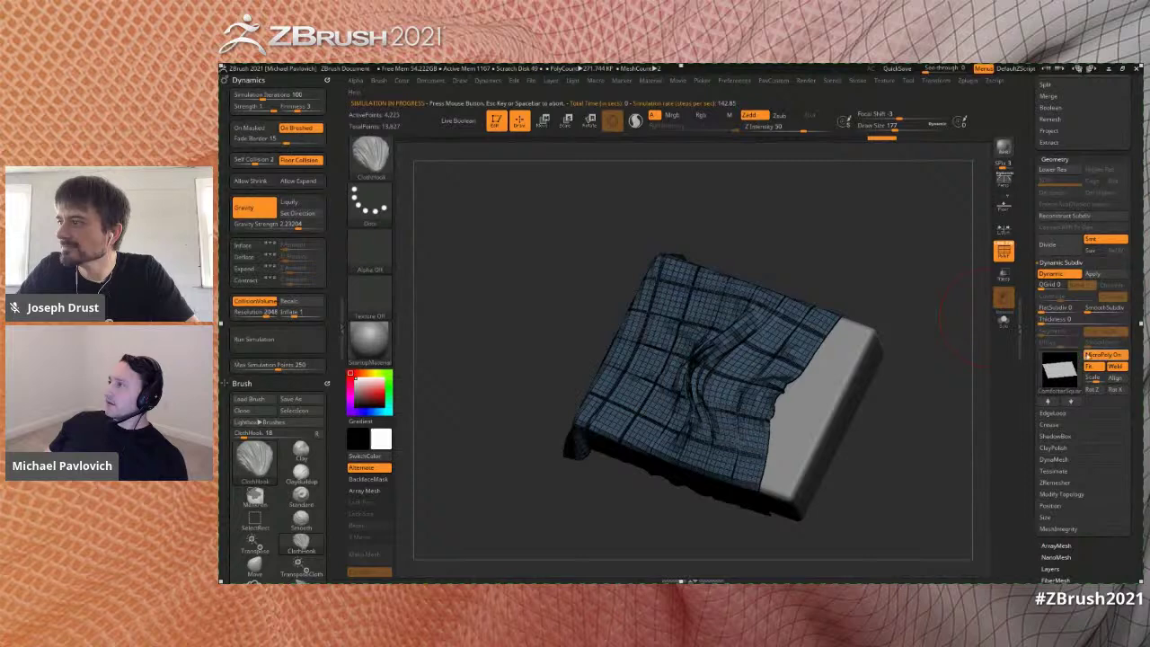
click(1004, 250)
- Pull further folds into the smoothed comforter's top and near its open edge with the ClothHook brush
drag(809, 328, 816, 335)
mouse_move(745, 399)
mouse_down()
mouse_move(781, 416)
mouse_move(776, 363)
mouse_up()
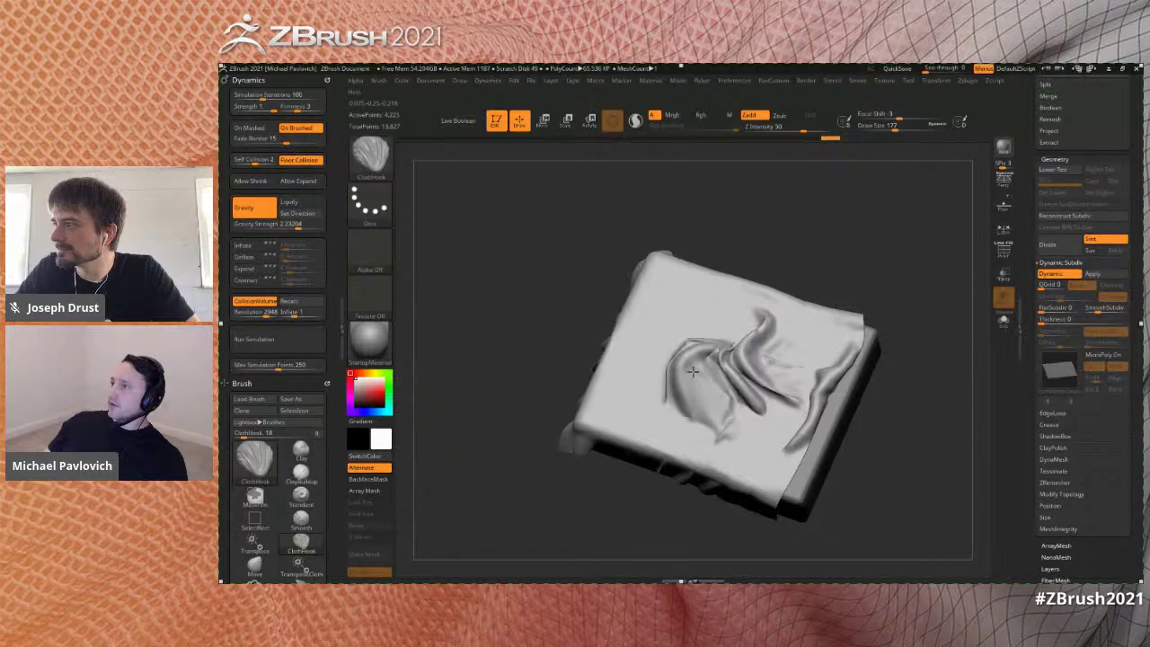
drag(943, 296, 912, 379)
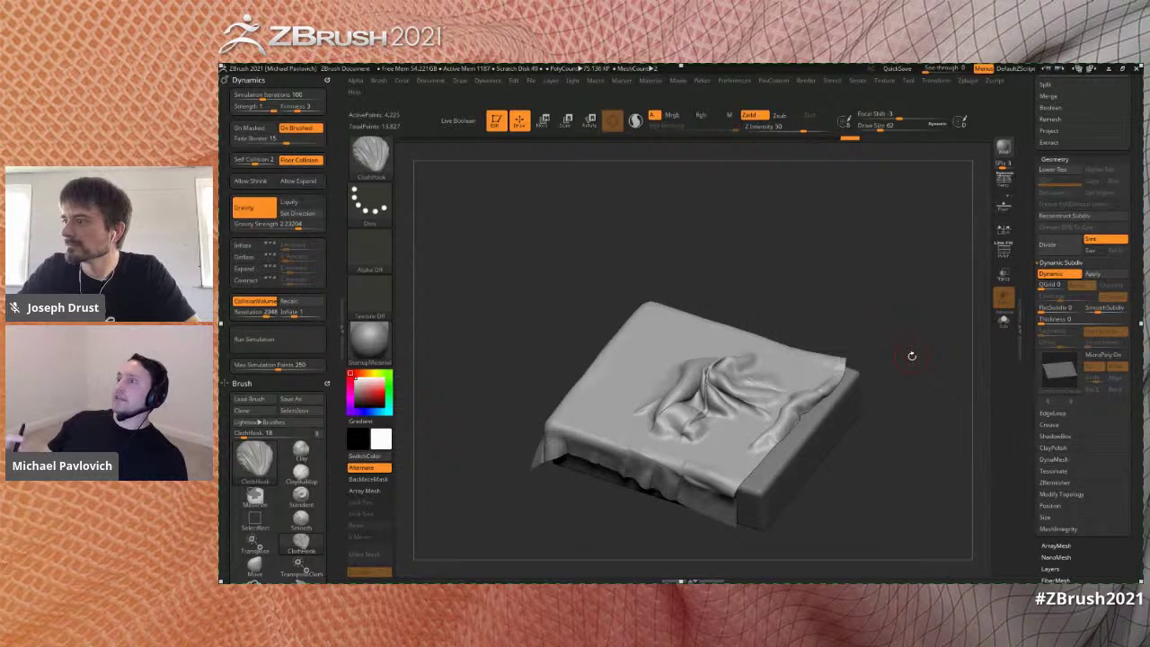
mouse_move(911, 355)
mouse_down()
mouse_move(905, 347)
mouse_move(923, 342)
mouse_up()
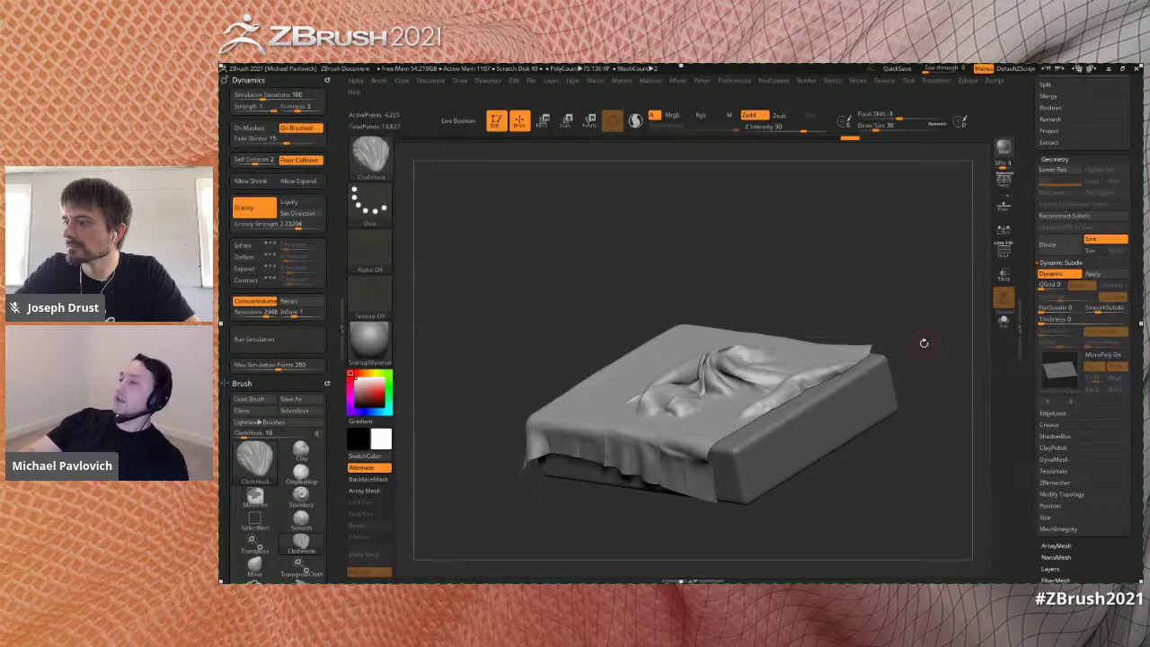
drag(859, 277, 961, 361)
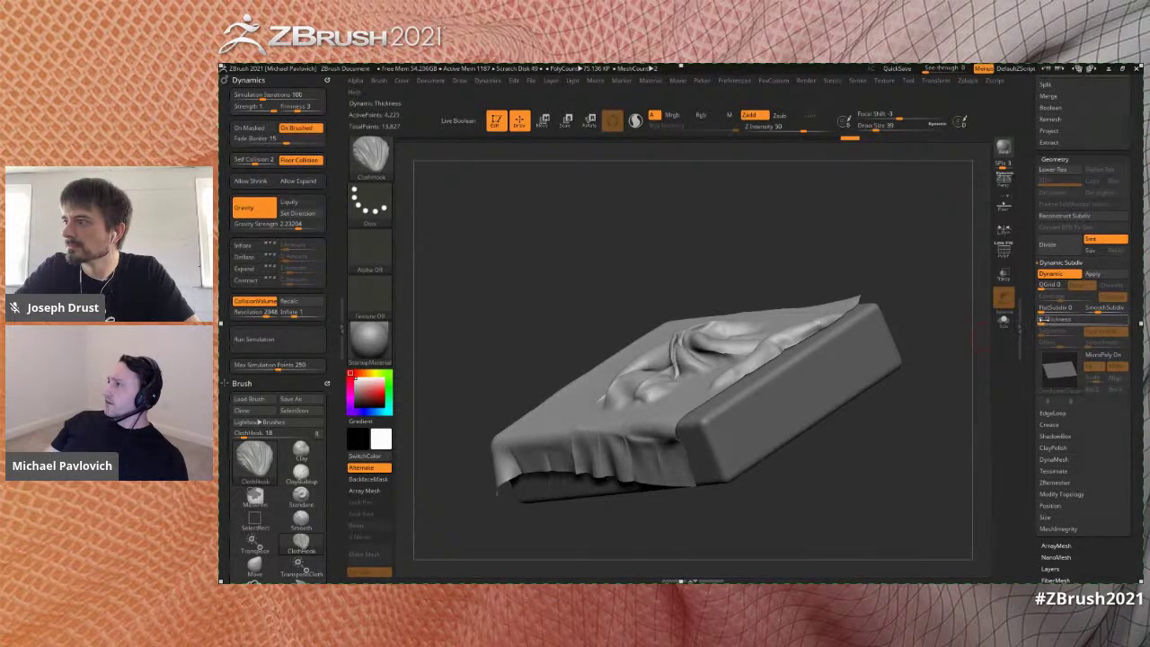
- Give the comforter a dynamic thickness of 0.01072
drag(1055, 320, 1067, 320)
mouse_move(961, 337)
mouse_down()
mouse_move(868, 333)
mouse_move(947, 332)
mouse_up()
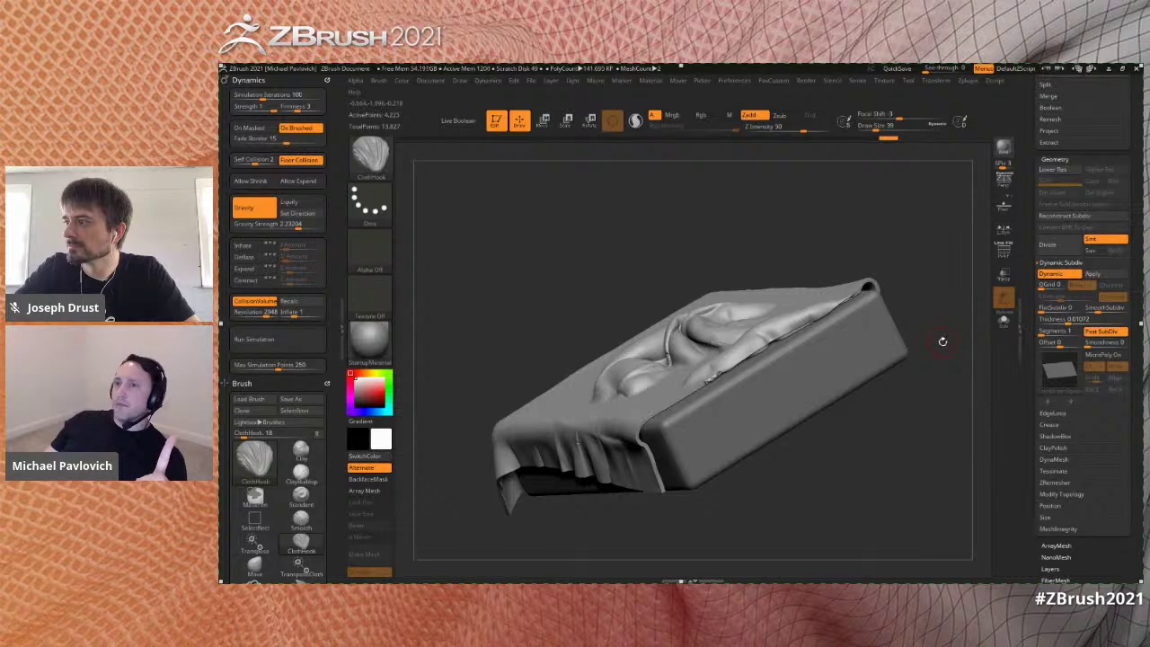
drag(876, 434, 873, 368)
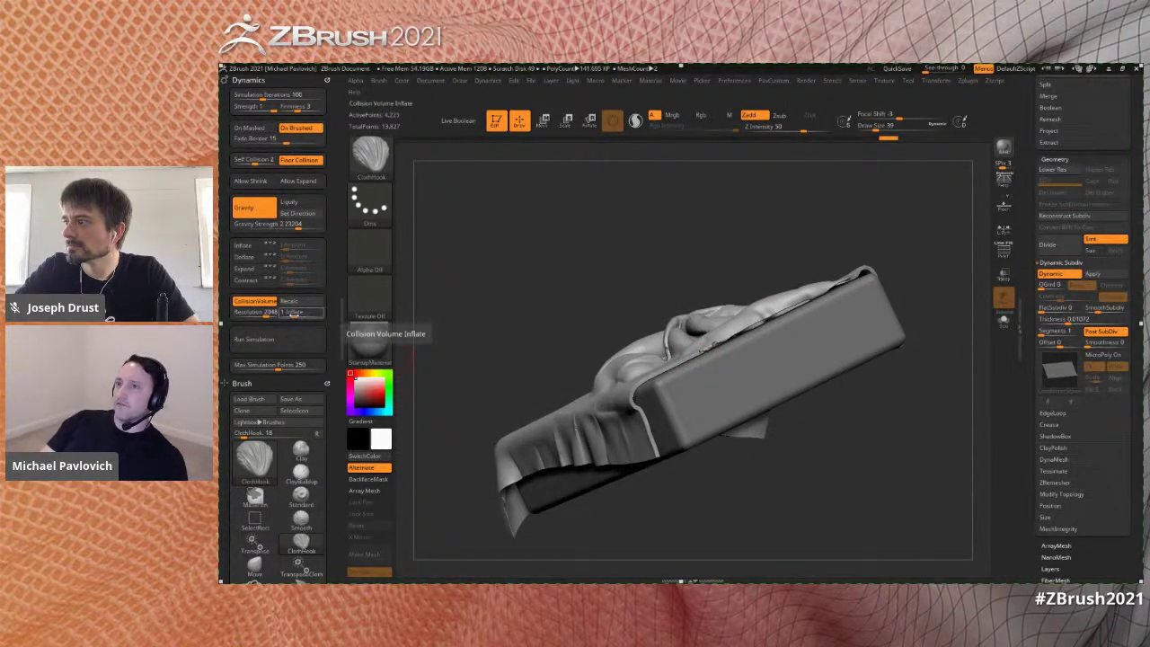
- Set the collision volume's Inflate to 0.10519, recalculate the volume, and run the simulation again
drag(294, 313, 287, 316)
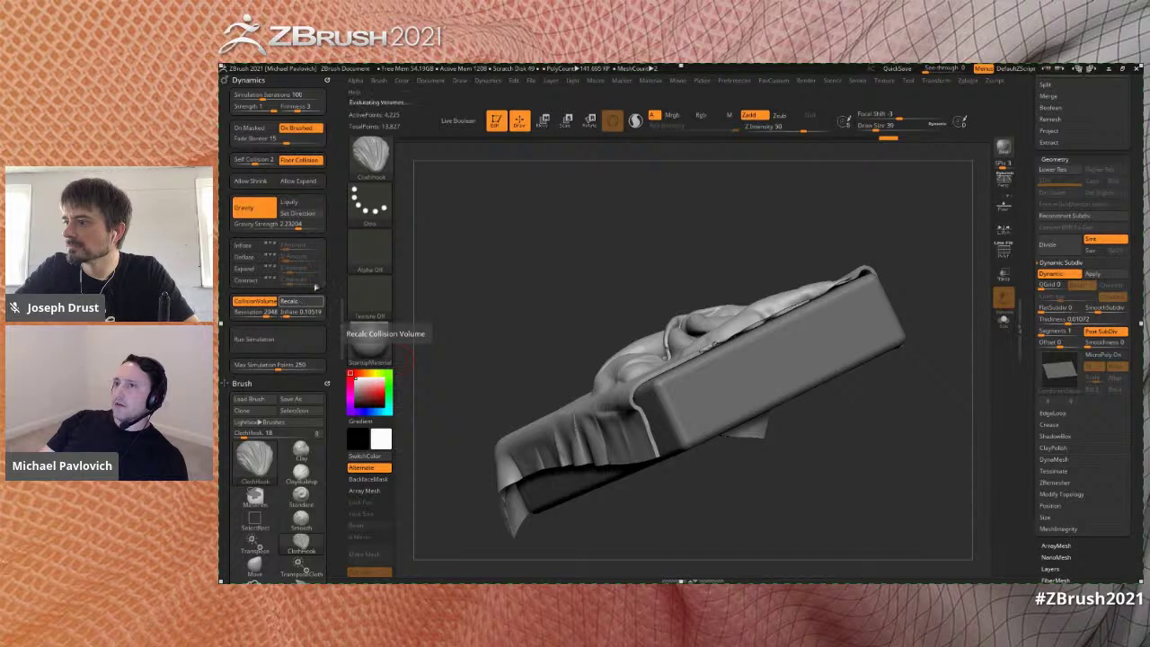
drag(524, 277, 537, 281)
click(289, 343)
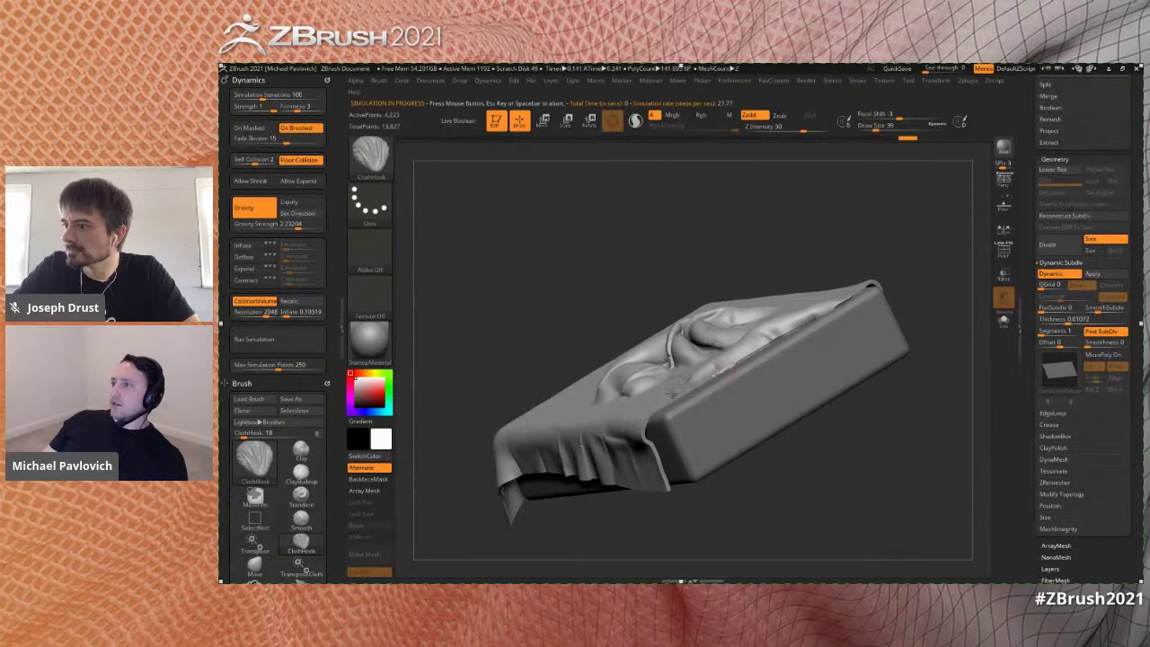
- Isolate the comforter in Solo mode with its polyframe shown and inspect its thickness from the underside
drag(777, 442, 896, 413)
drag(928, 340, 949, 387)
click(1003, 321)
key(shift+f)
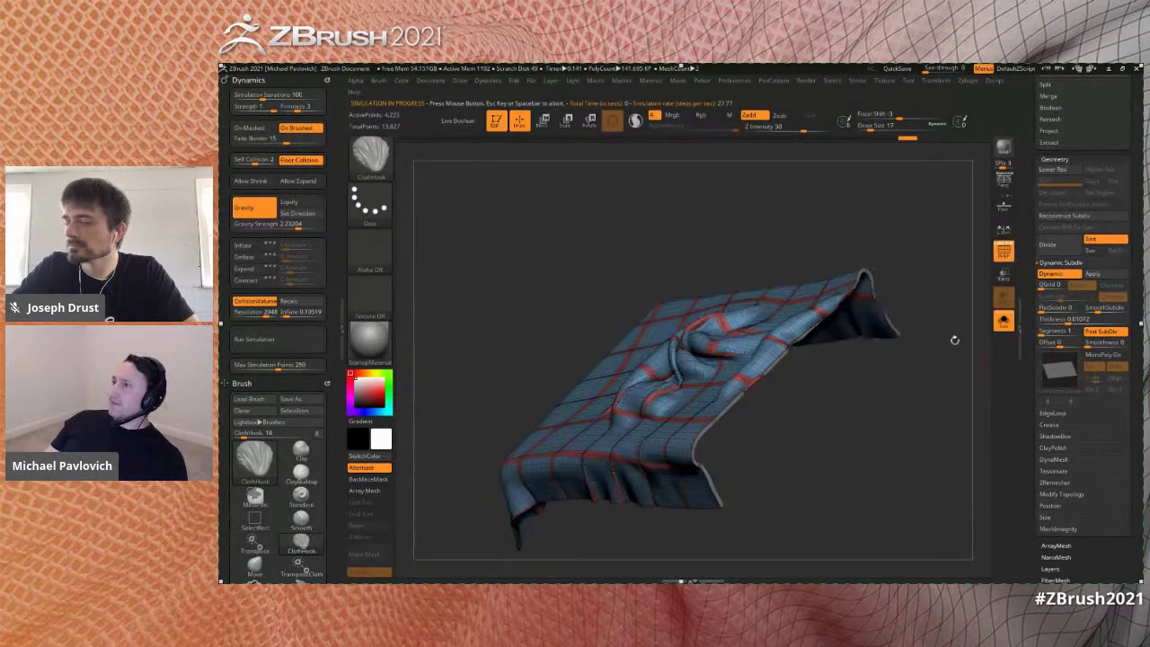
drag(963, 313, 934, 247)
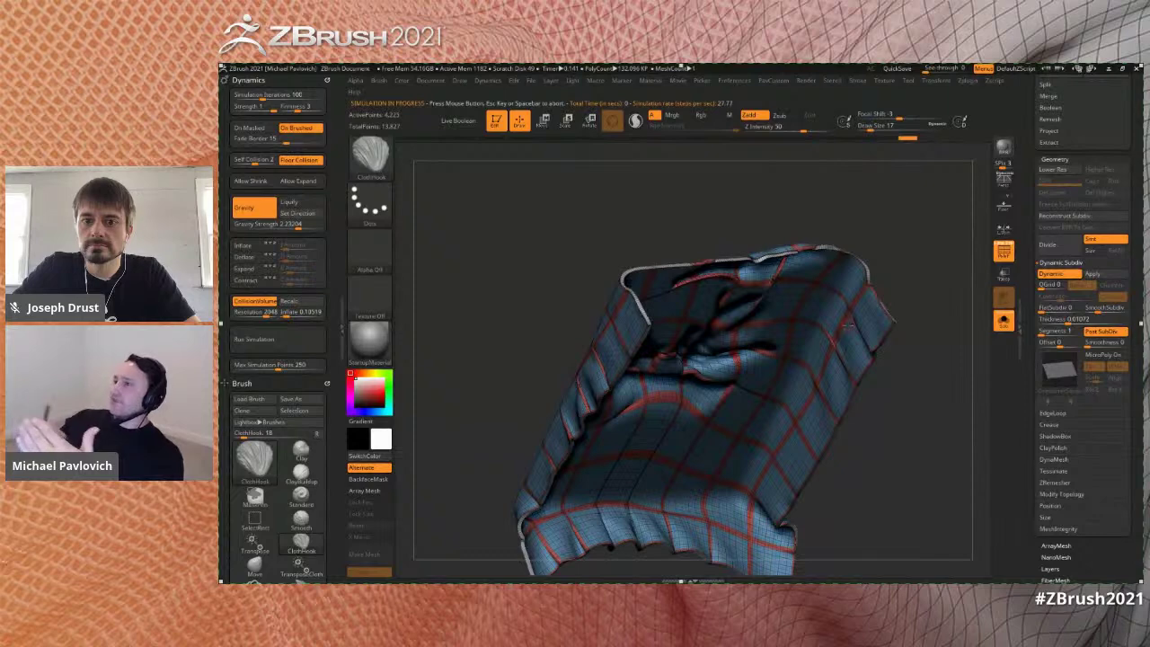
drag(938, 305, 954, 303)
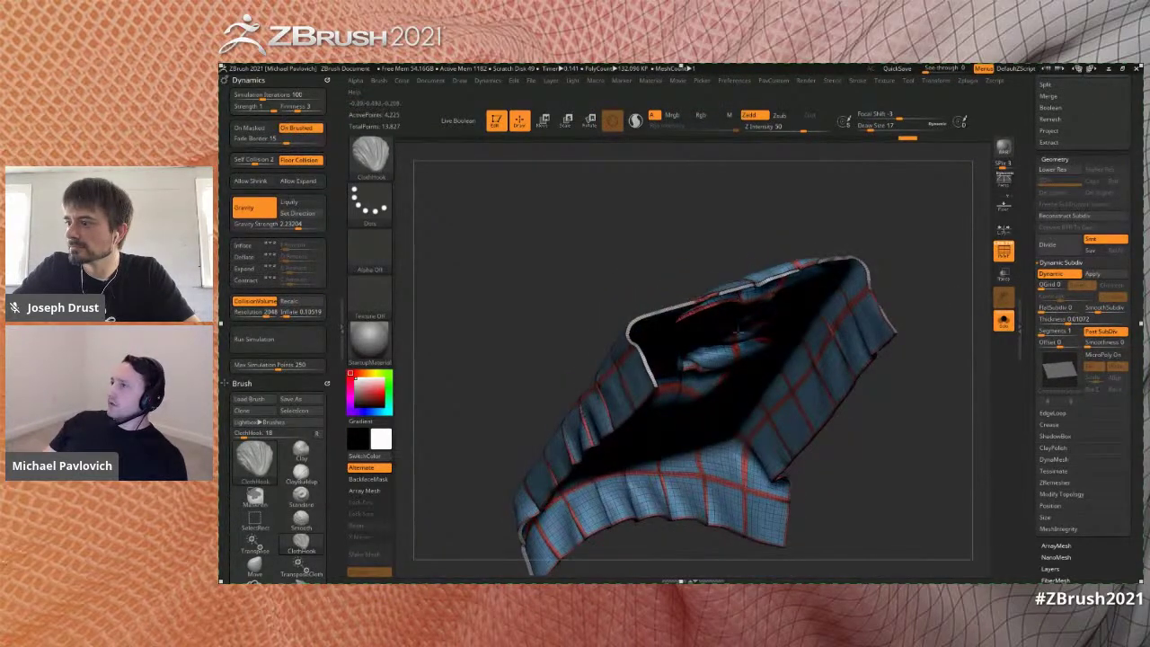
drag(918, 258, 904, 321)
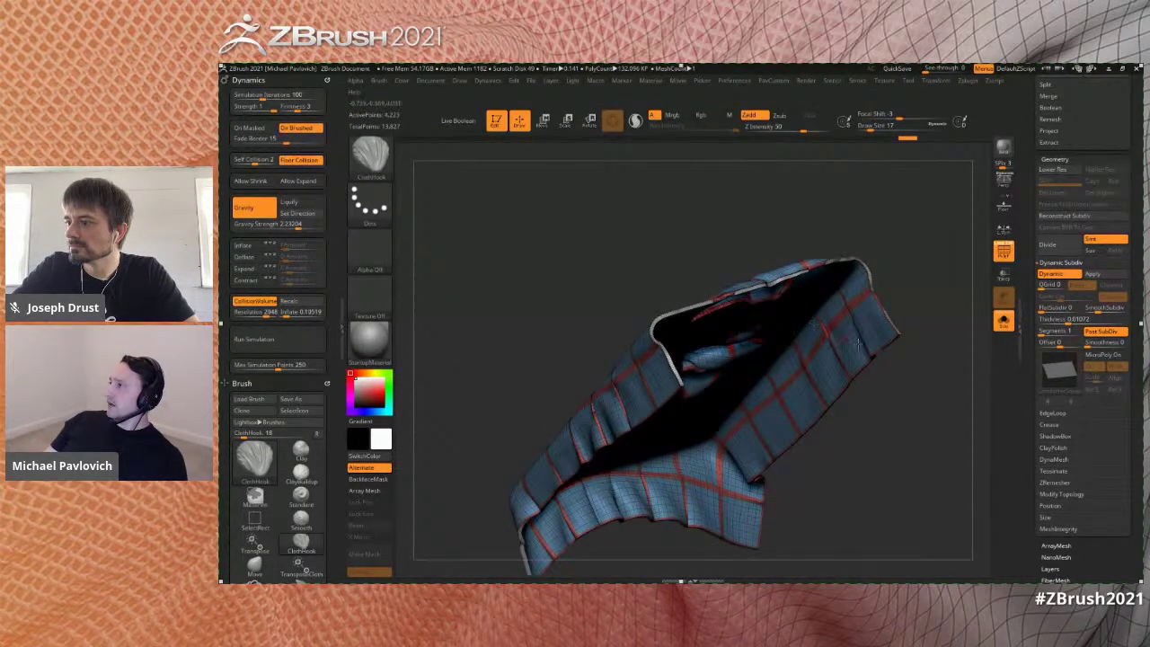
- Set the comforter's dynamic thickness Smoothness to 100
drag(1096, 345, 1121, 346)
mouse_move(920, 341)
mouse_down()
mouse_move(900, 401)
mouse_move(962, 339)
mouse_move(918, 274)
mouse_move(937, 334)
mouse_up()
key(s)
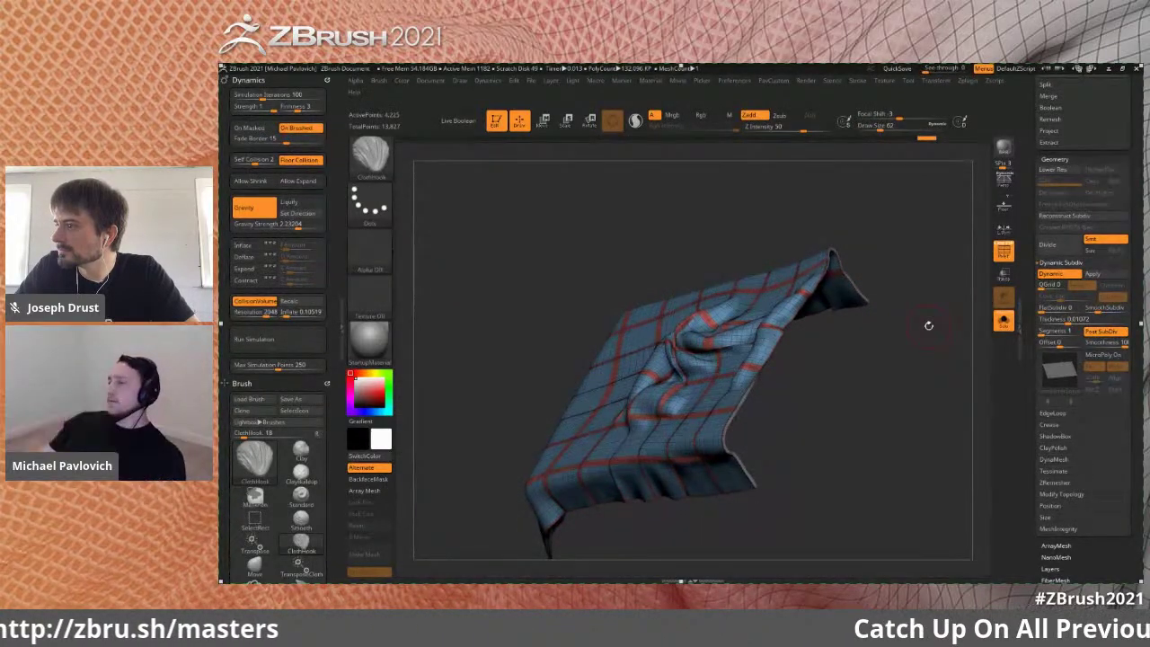
drag(929, 325, 744, 339)
mouse_move(931, 375)
mouse_down()
mouse_move(903, 395)
mouse_move(909, 370)
mouse_up()
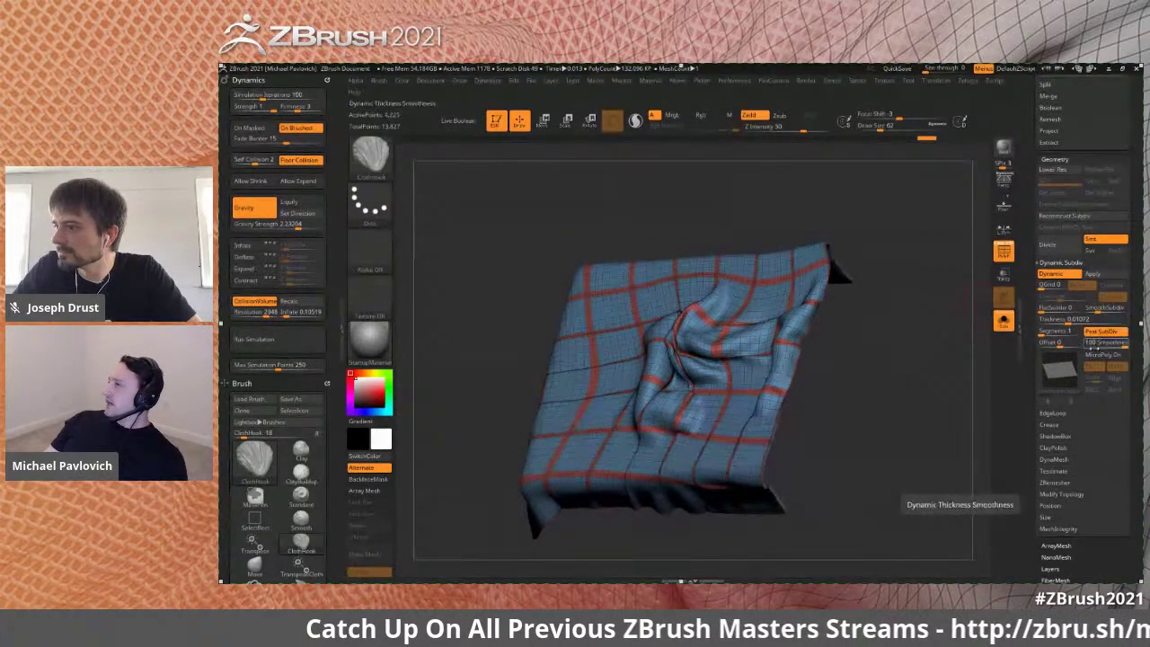
- Lower the comforter's SmoothSubdiv to the base level and apply its thickness as real geometry
drag(1092, 309, 1083, 310)
drag(941, 344, 965, 351)
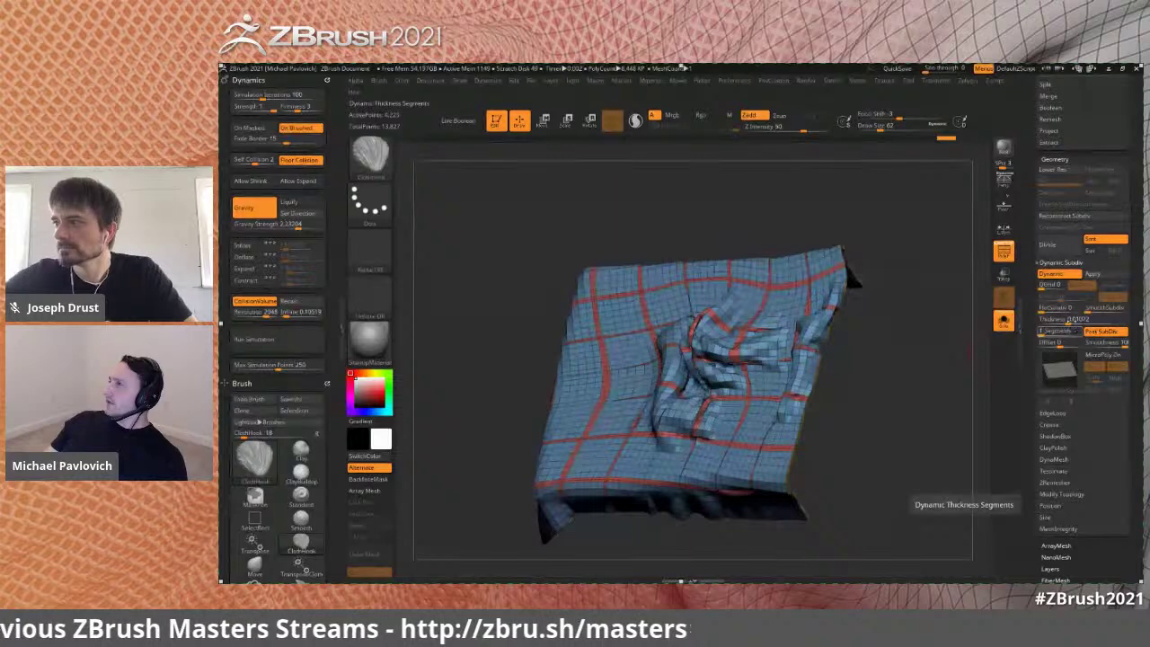
click(1092, 274)
drag(943, 359, 975, 368)
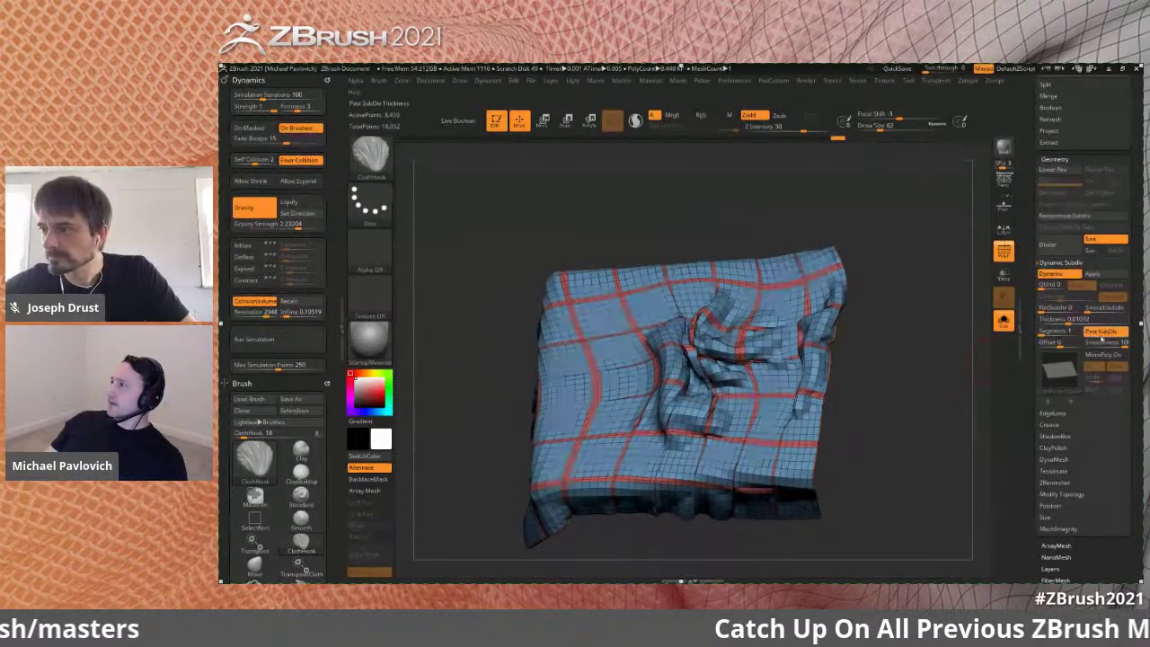
- Set the comforter's dynamic thickness to 0 with SmoothSubdiv raised again, and hide the polyframe
drag(1059, 322, 1030, 322)
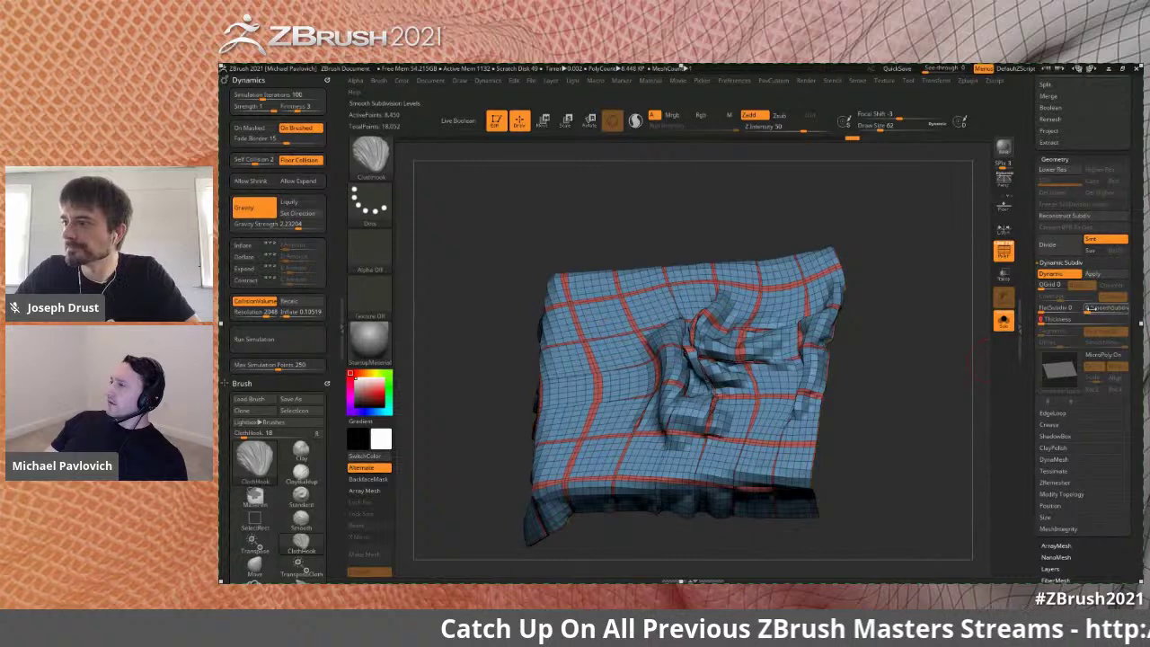
key(shift+f)
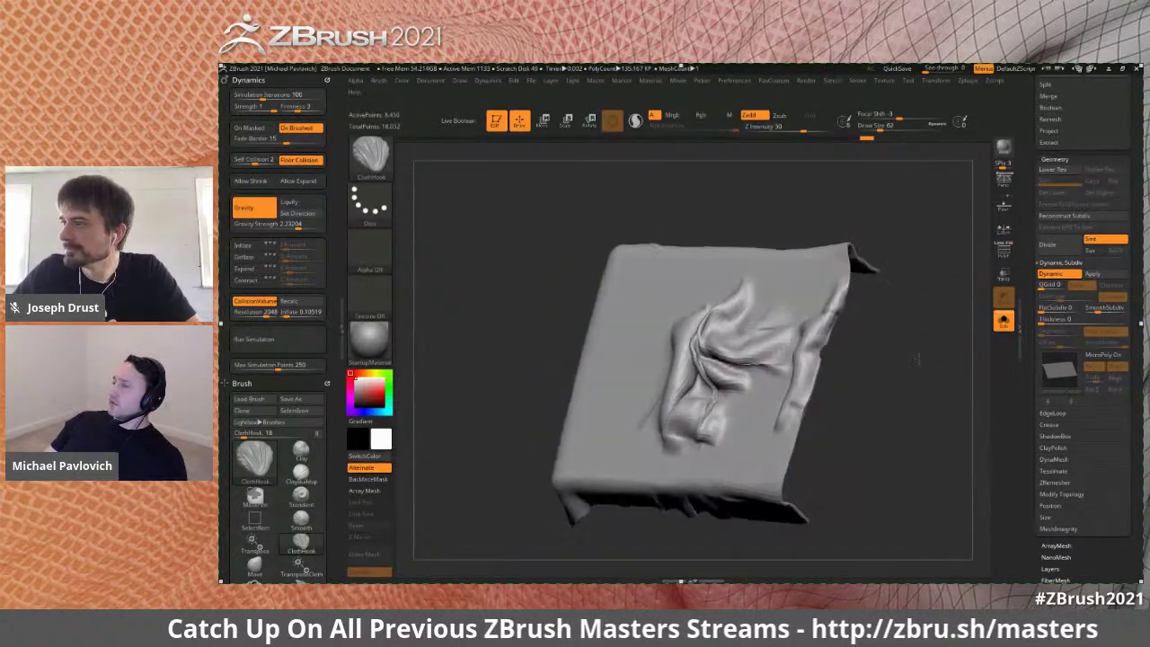
- Isolate the comforter's flat panels by hiding the seam strips between them, with the polyframe shown
drag(941, 352, 918, 320)
mouse_move(518, 336)
mouse_down()
mouse_move(885, 328)
mouse_move(753, 355)
mouse_up()
key(ctrl+shift)
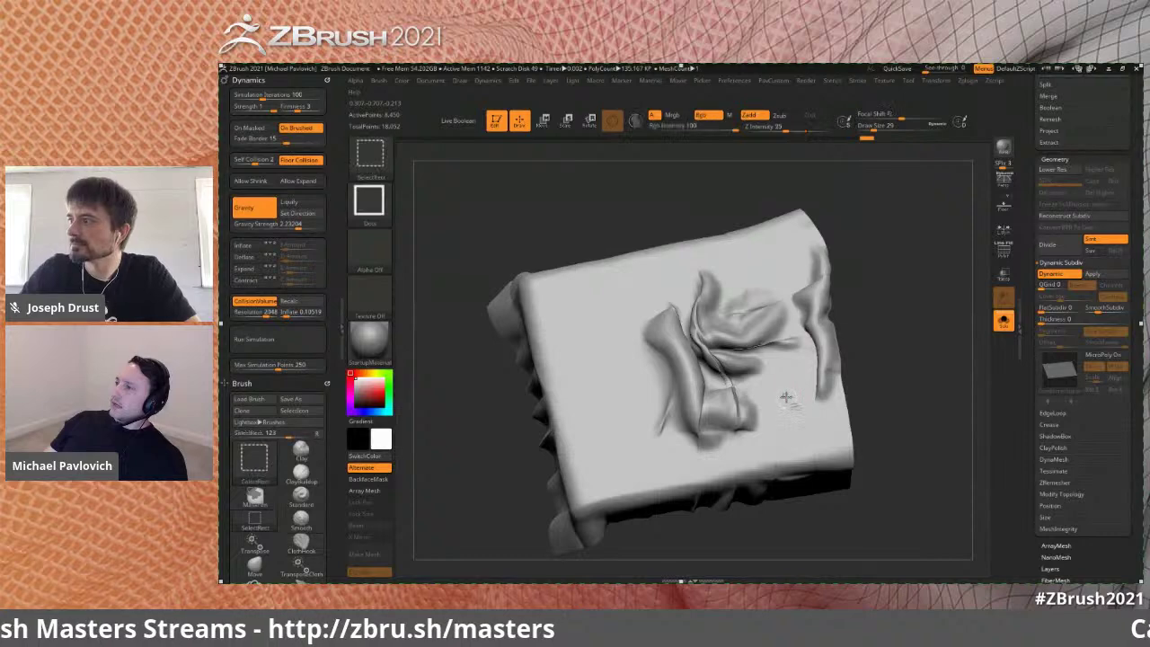
ctrl+shift+click(784, 398)
key(shift+f)
ctrl+shift+drag(903, 364, 894, 234)
ctrl+shift+drag(900, 300, 923, 339)
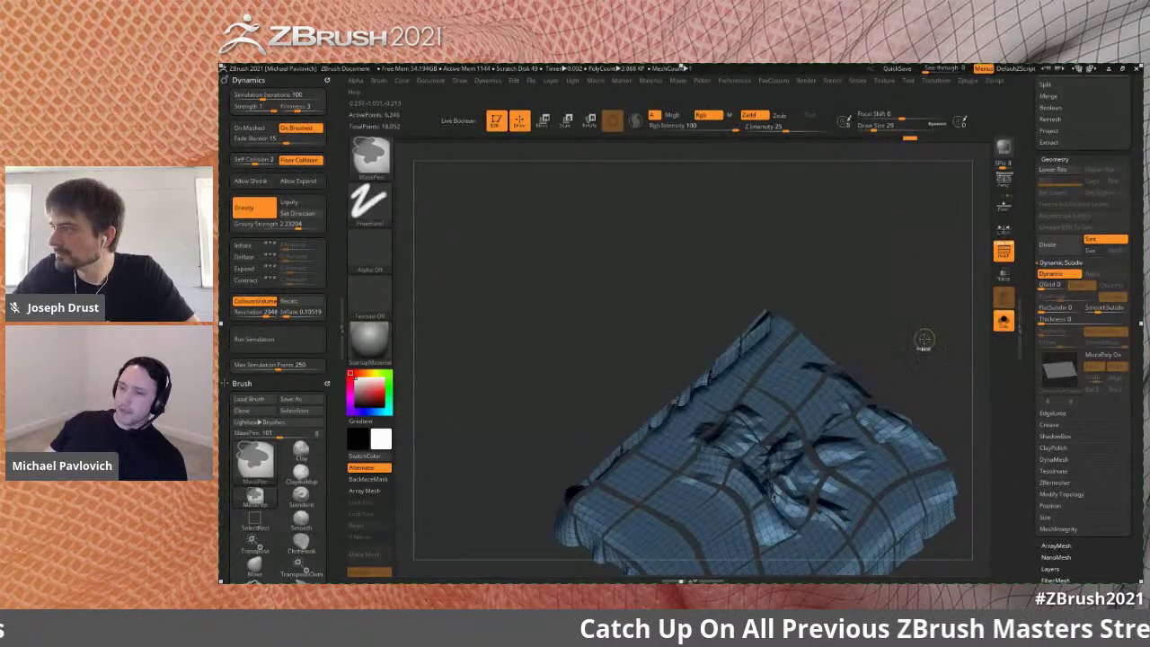
- Merge the visible panels into a single polygroup and show the whole comforter again
key(ctrl+w)
ctrl+shift+drag(890, 276, 915, 335)
key(ctrl+w)
drag(888, 273, 904, 360)
ctrl+shift+click(940, 381)
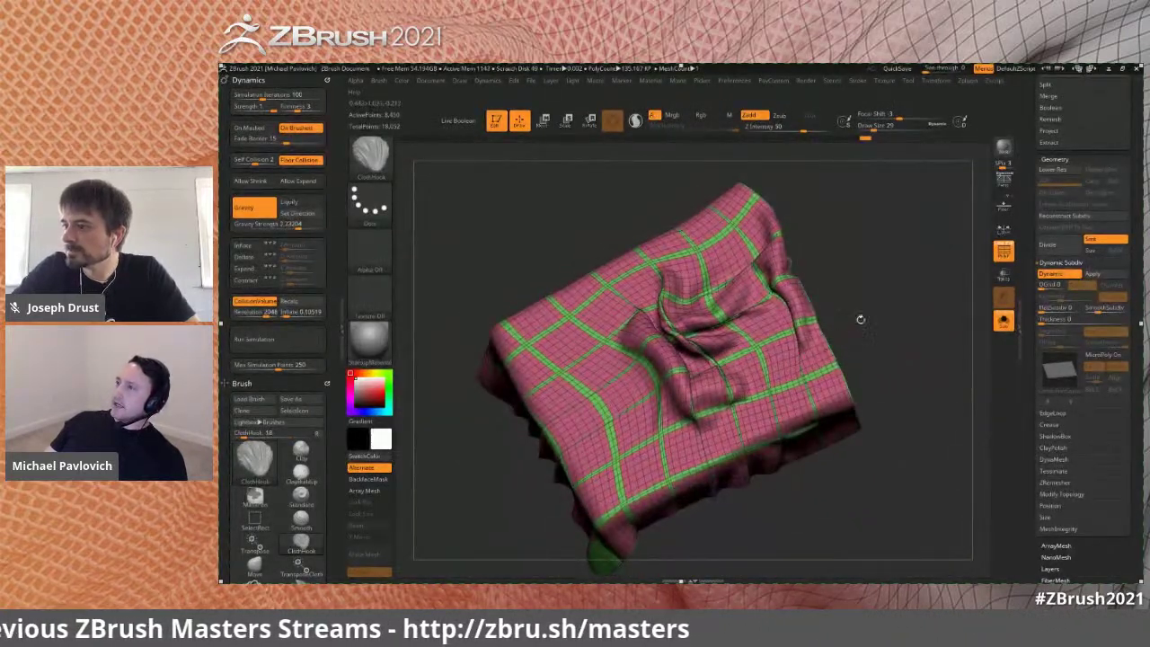
- Mask only the grid of seam strips on the comforter and hide the polyframe
drag(860, 320, 852, 340)
ctrl+shift+click(788, 363)
key(ctrl+shift)
ctrl+click(920, 355)
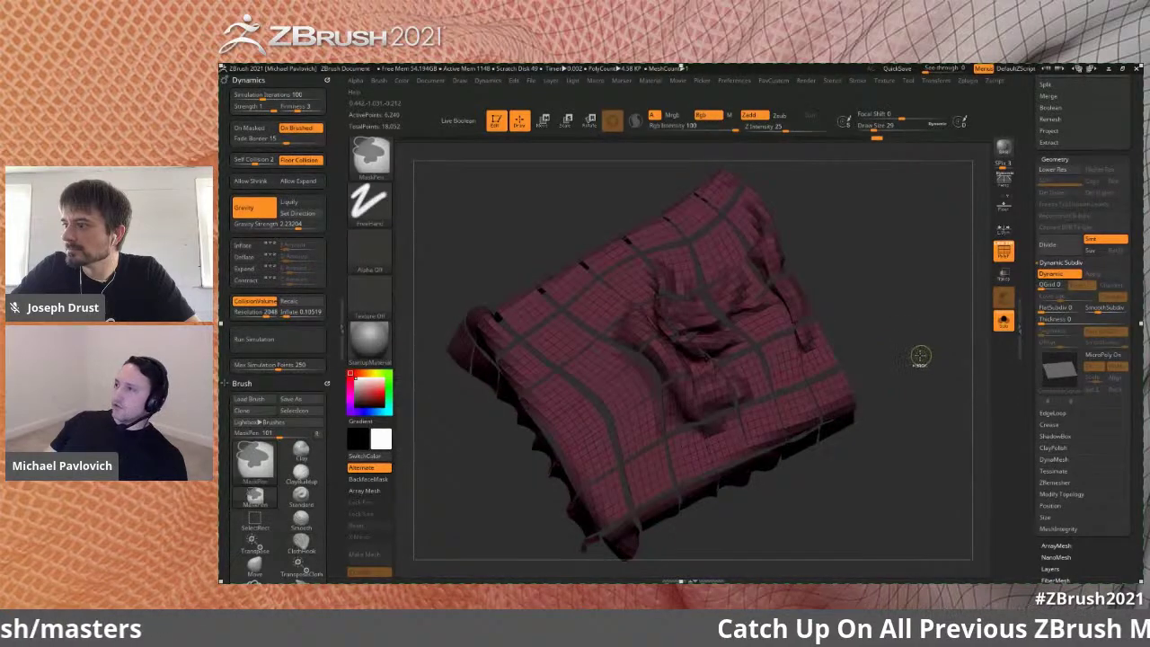
ctrl+shift+click(923, 351)
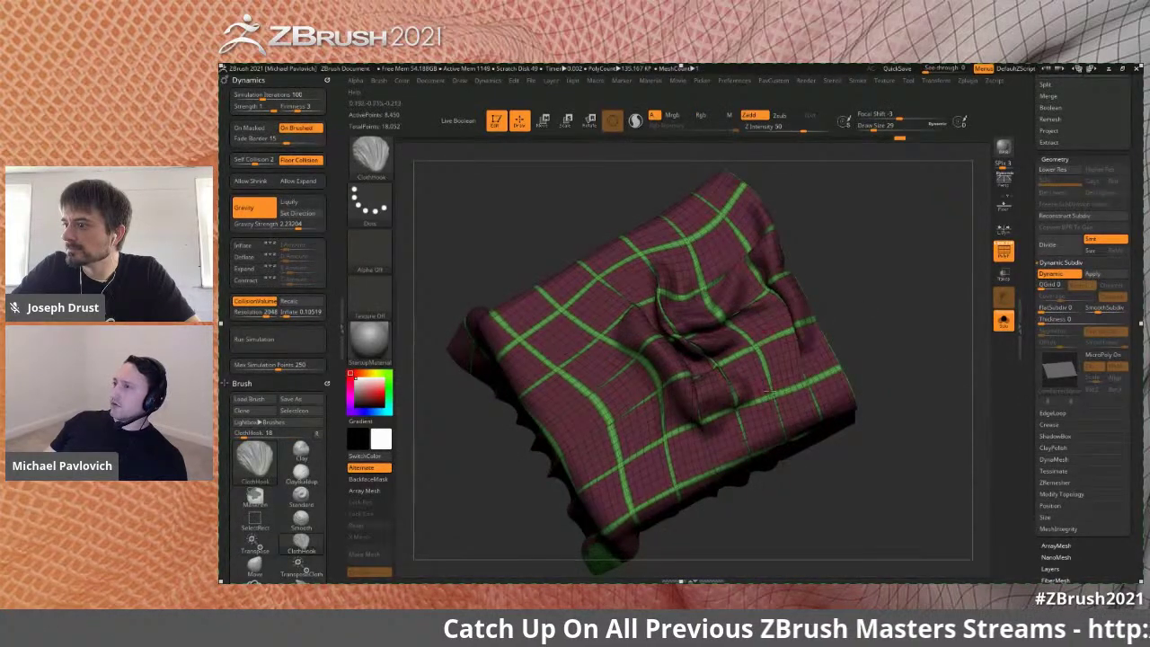
ctrl+click(894, 359)
key(shift+f)
drag(937, 332, 942, 320)
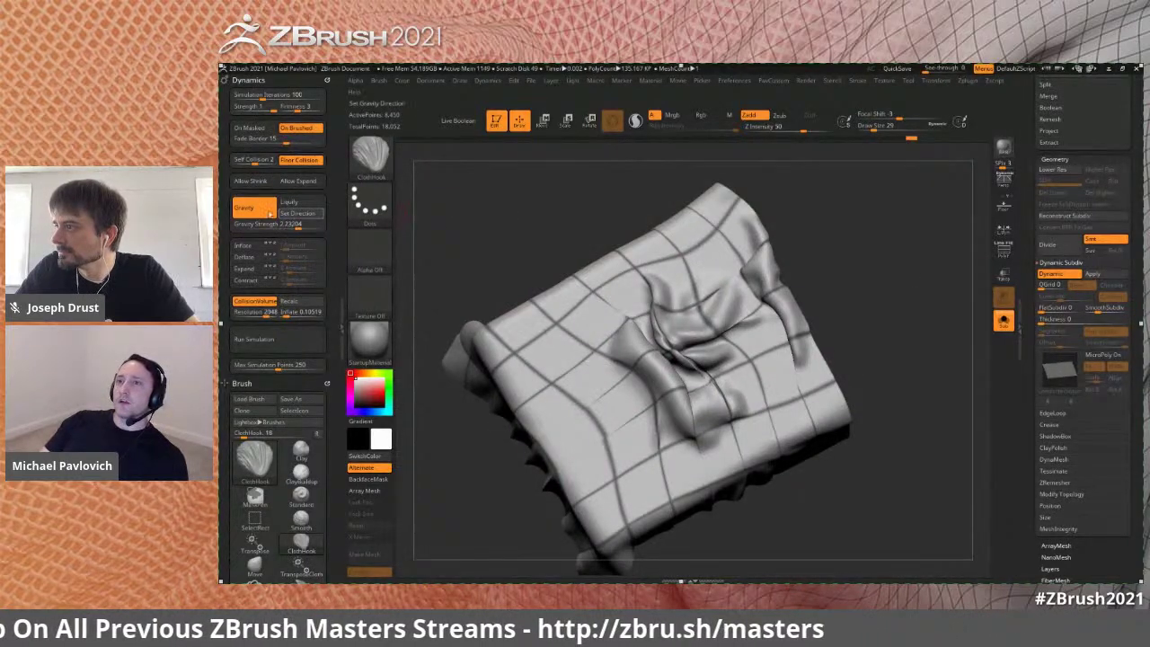
- Switch the cloth simulation from Gravity to Inflate with Floor Collision and CollisionVolume off, and leave Solo mode
click(262, 214)
click(299, 158)
click(243, 245)
click(265, 307)
drag(961, 260, 912, 306)
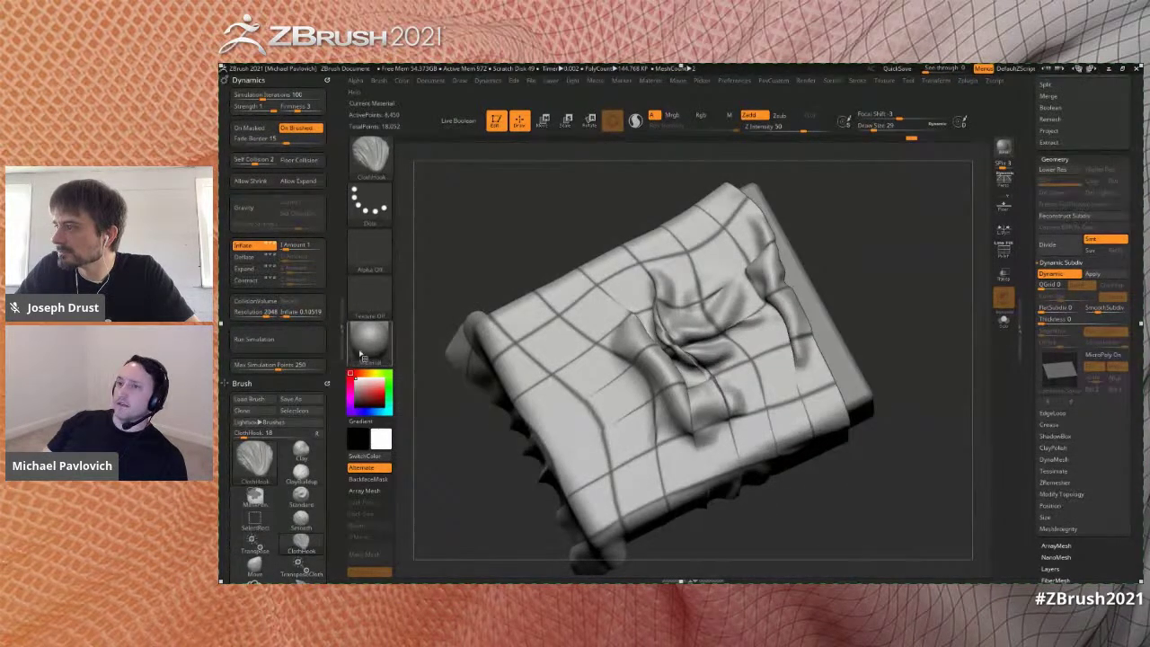
- Run the inflate simulation on the seam-masked comforter and undo it
click(272, 340)
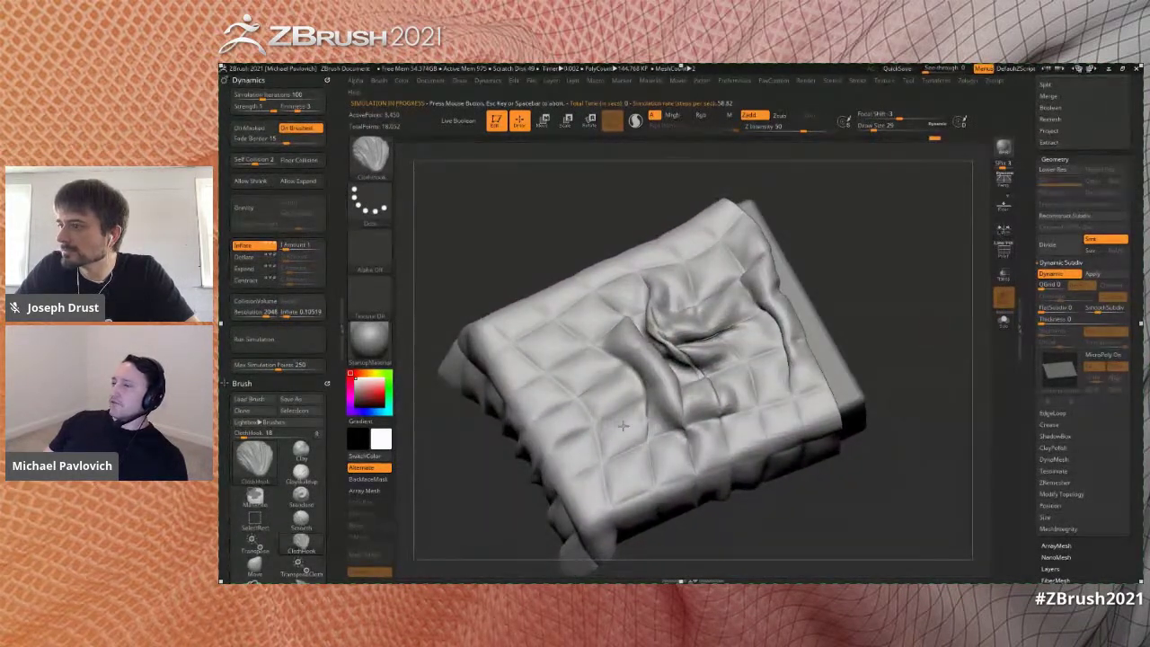
drag(840, 318, 874, 318)
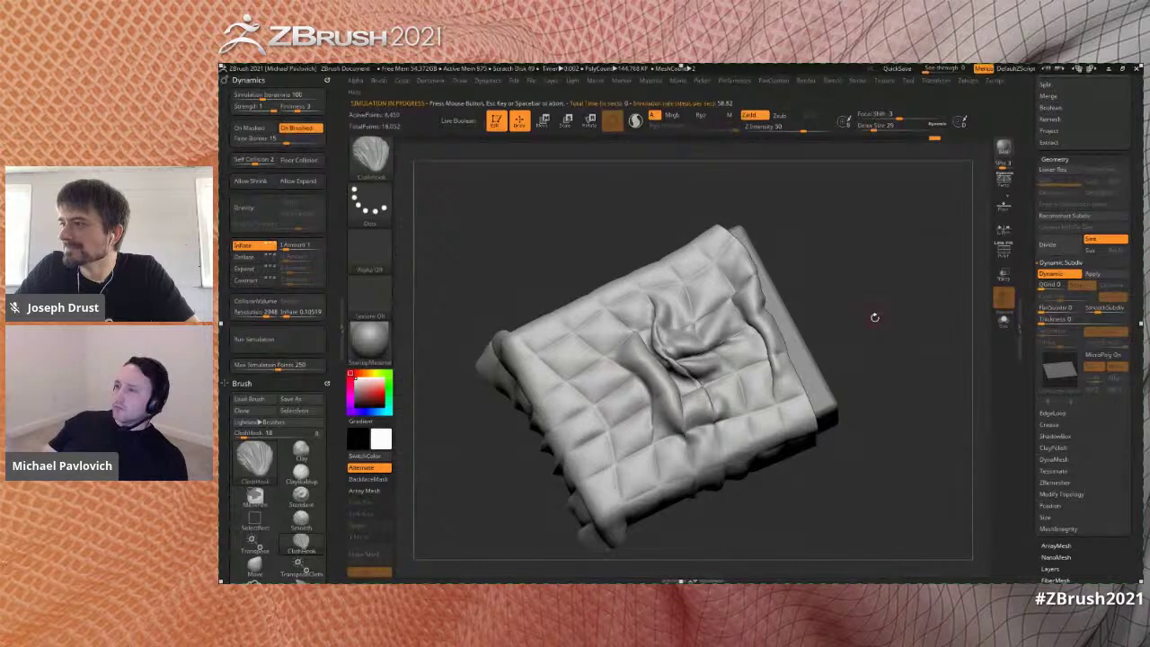
drag(877, 313, 923, 347)
key(ctrl+z)
- Lower the comforter's SmoothSubdiv to the base level and divide its mesh to subdivision level 2
key(s)
click(916, 351)
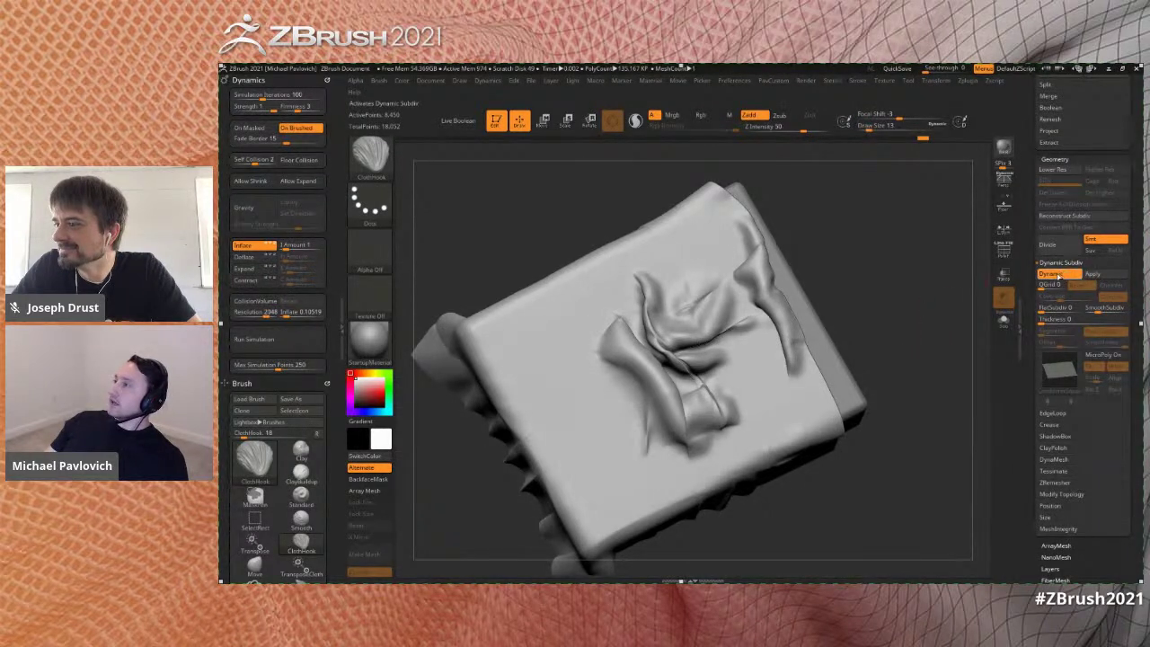
click(1087, 310)
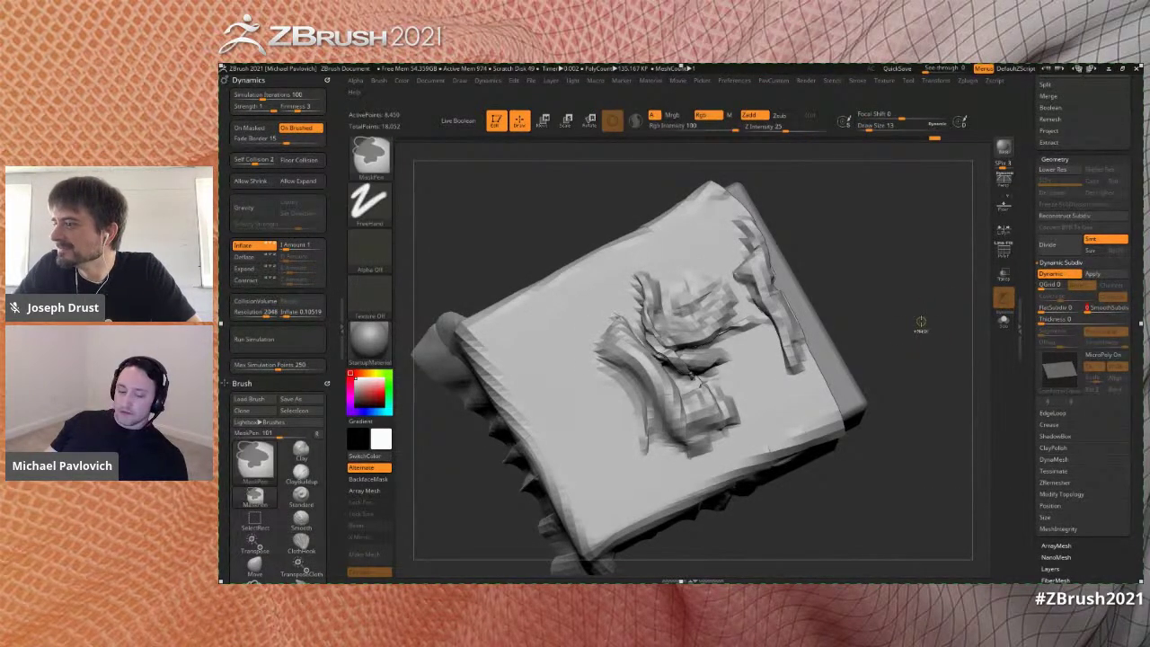
key(ctrl+d)
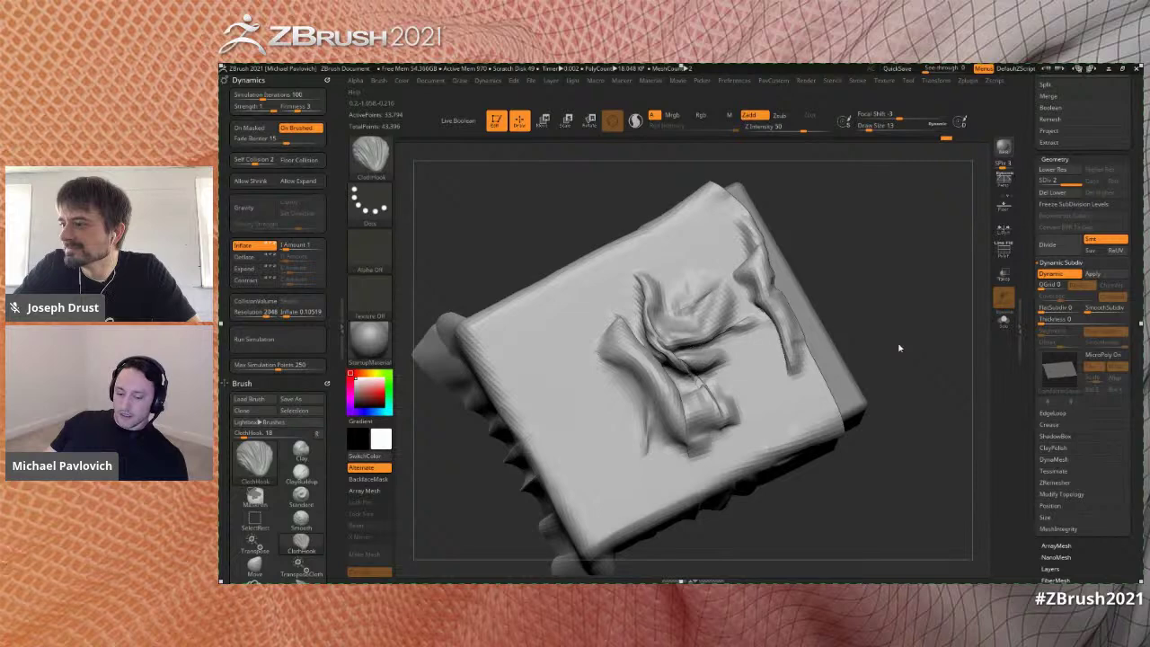
- Try pulling folds near the comforter's side edge with a large ClothHook brush and undo the strokes
key(b)
key(c)
key(h)
key(s)
mouse_move(775, 397)
mouse_down()
mouse_move(797, 398)
mouse_move(794, 409)
mouse_up()
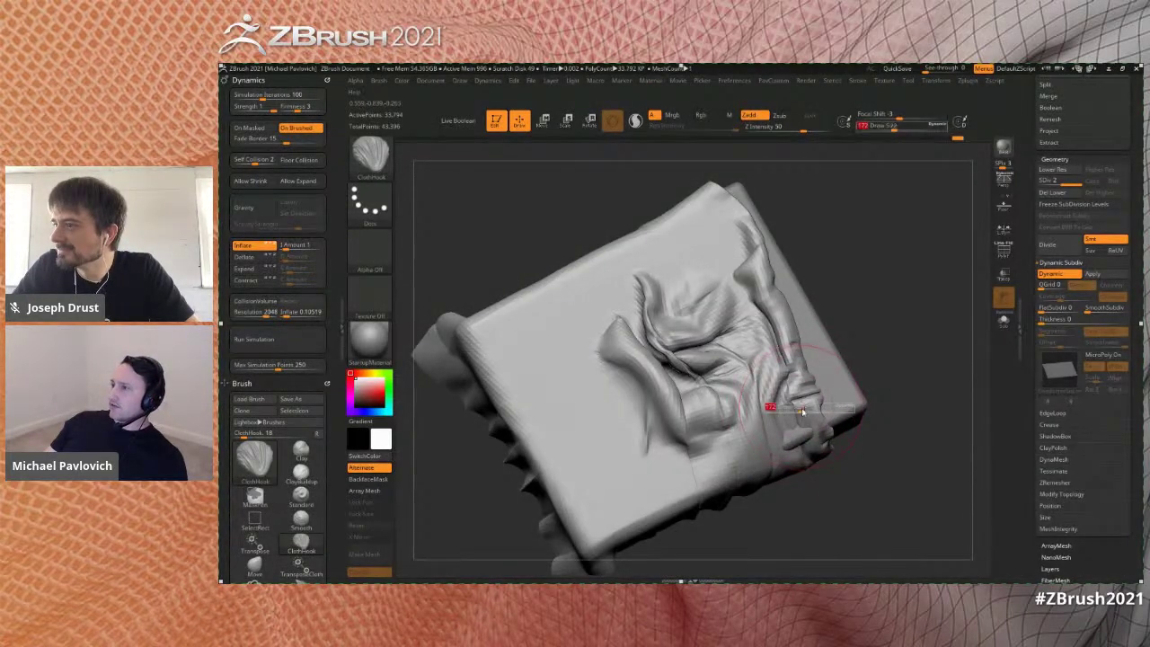
key(bracketleft)
key(ctrl+z)
key(ctrl+z)
- Turn on CollisionVolume and pull folds across the comforter with ClothHook, reducing the draw size from stroke to stroke
click(256, 302)
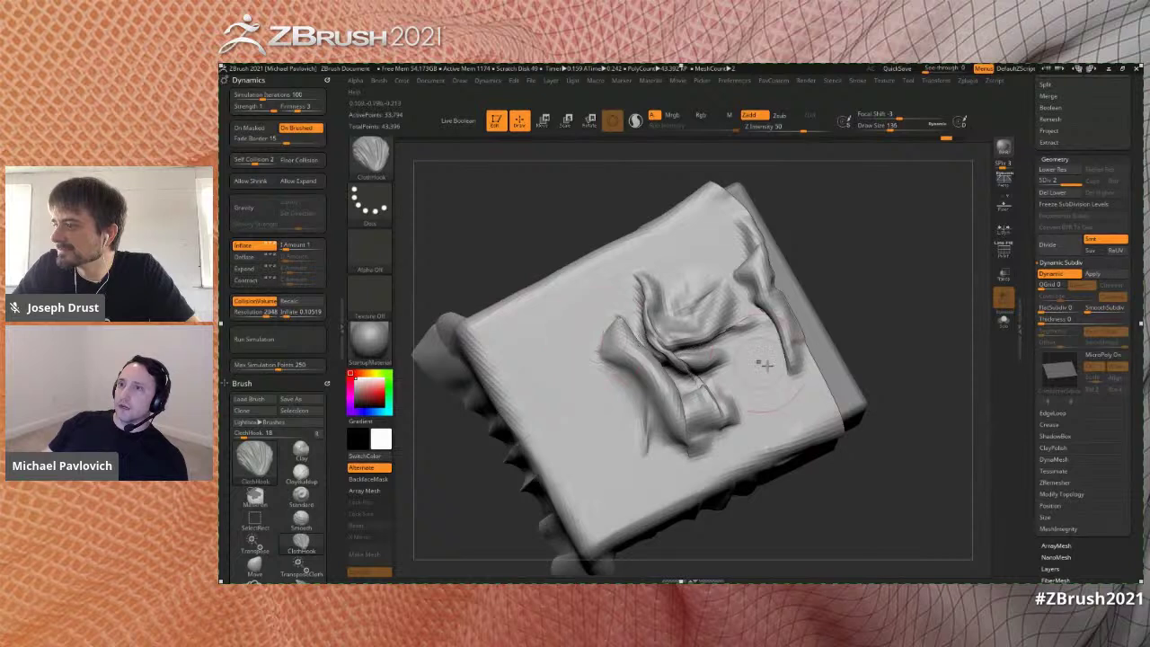
drag(809, 421, 805, 414)
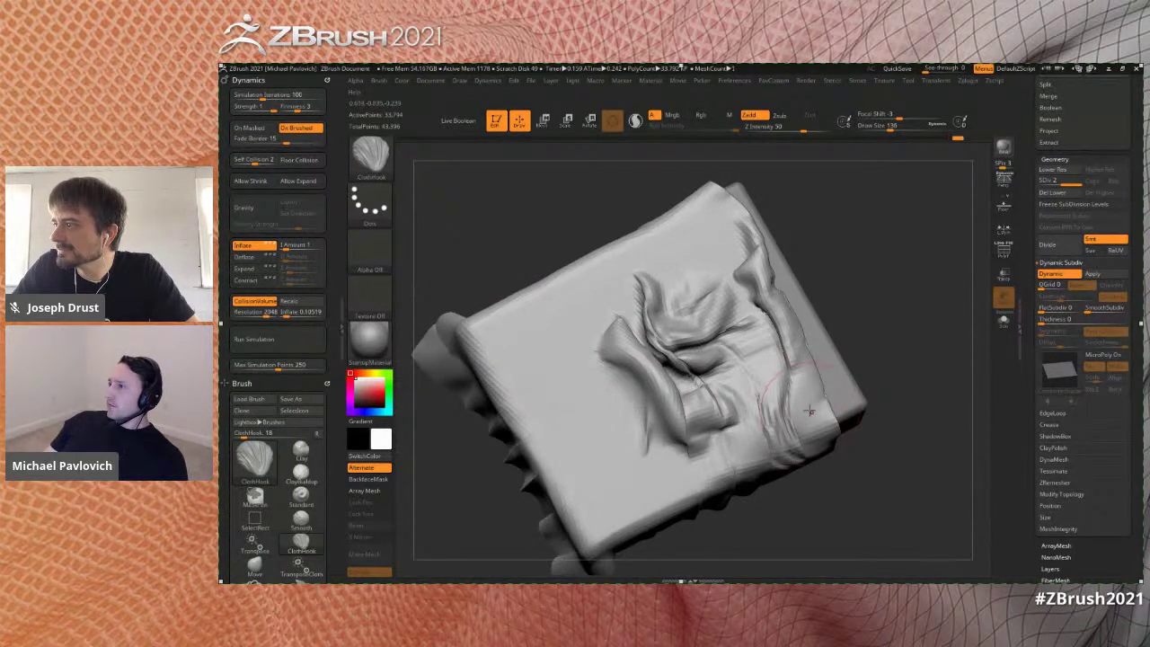
drag(599, 295, 607, 289)
key(bracketleft)
drag(697, 257, 697, 260)
key([)
key([)
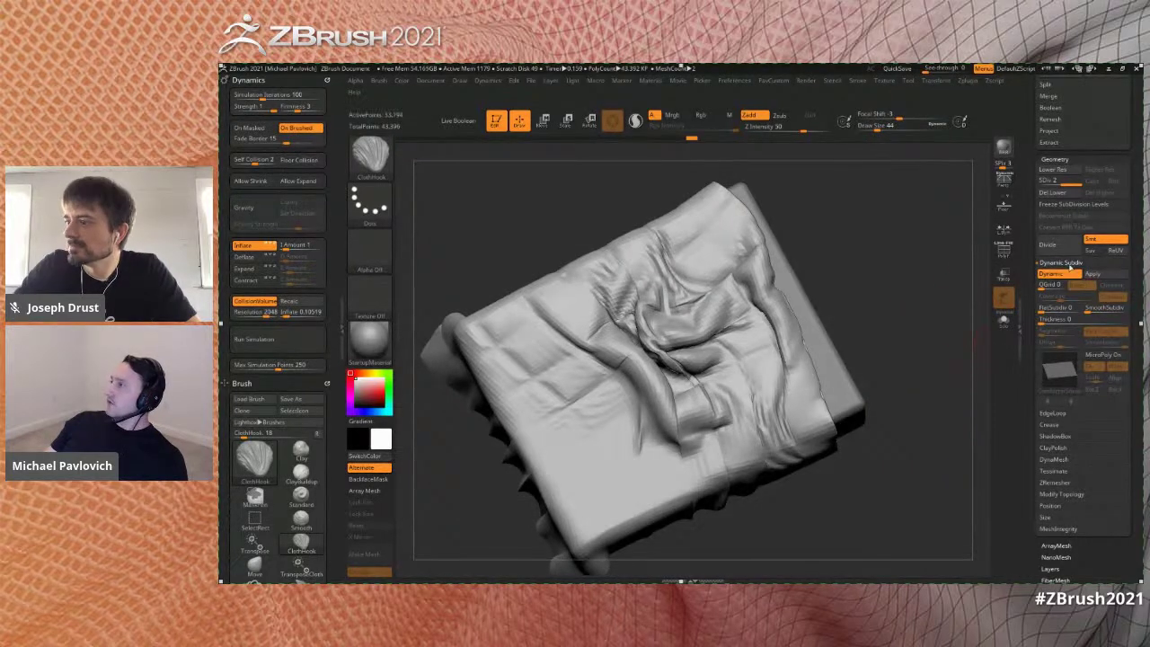
- Mask the comforter's seam strips, run the inflate simulation to puff up the quilted panels, and check its polyframe
key(ctrl+shift)
ctrl+click(905, 324)
ctrl+click(904, 313)
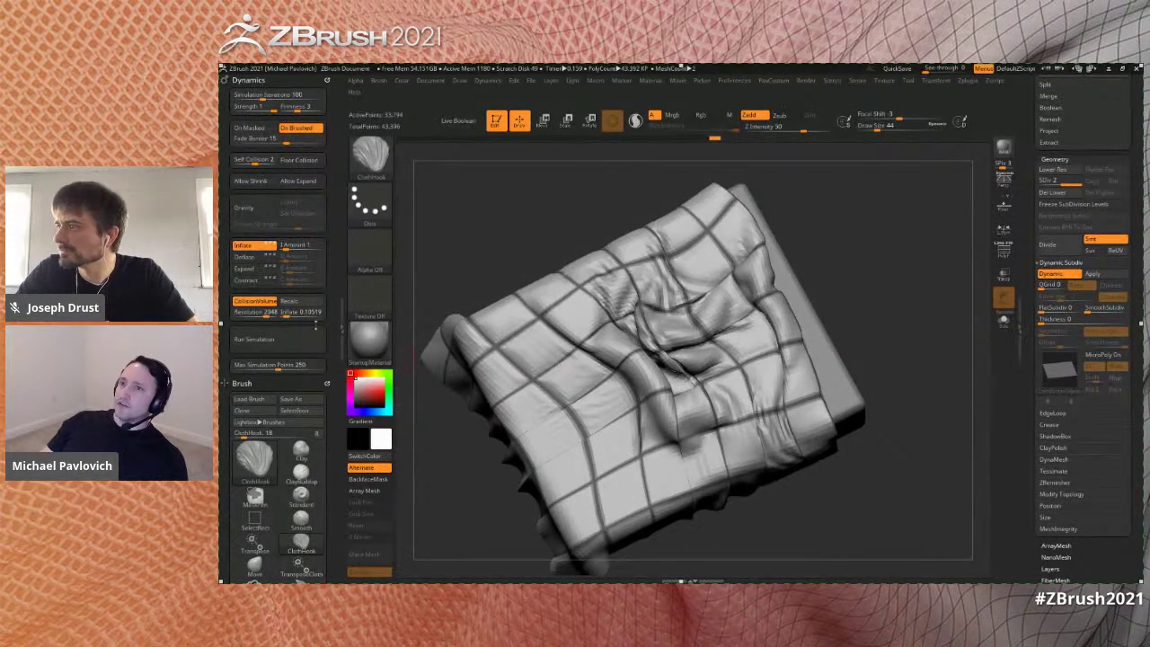
click(279, 340)
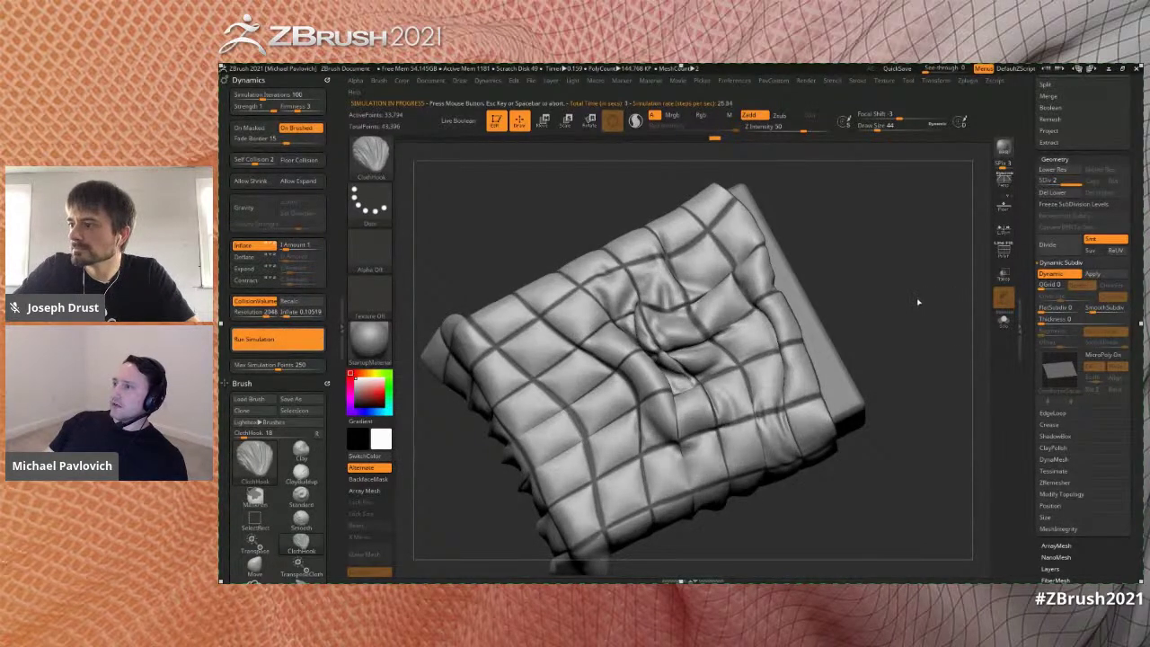
key(shift+f)
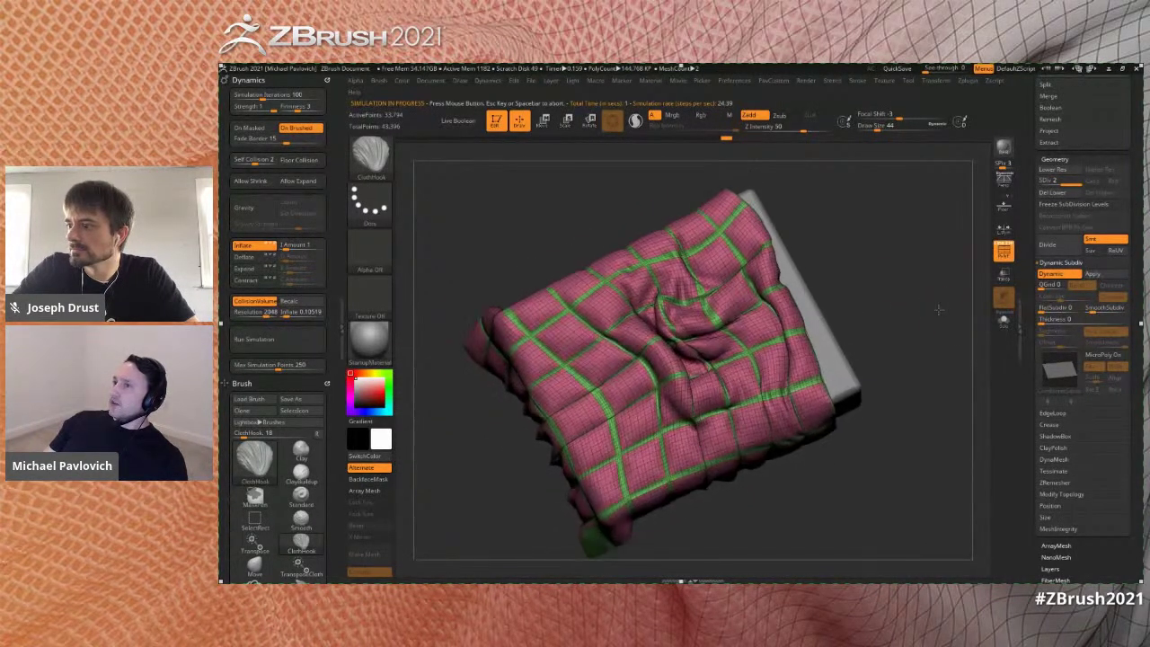
key(shift+f)
- Twist the comforter into swirling folds with the ClothTwister brush at draw size 177
key(b)
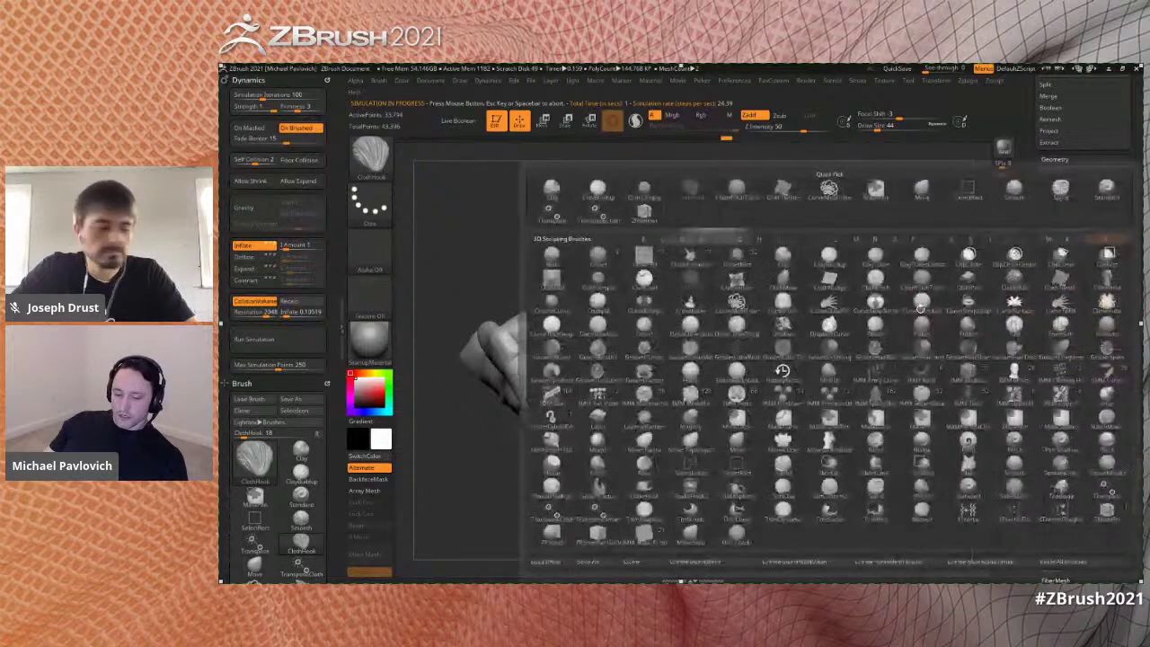
key(c)
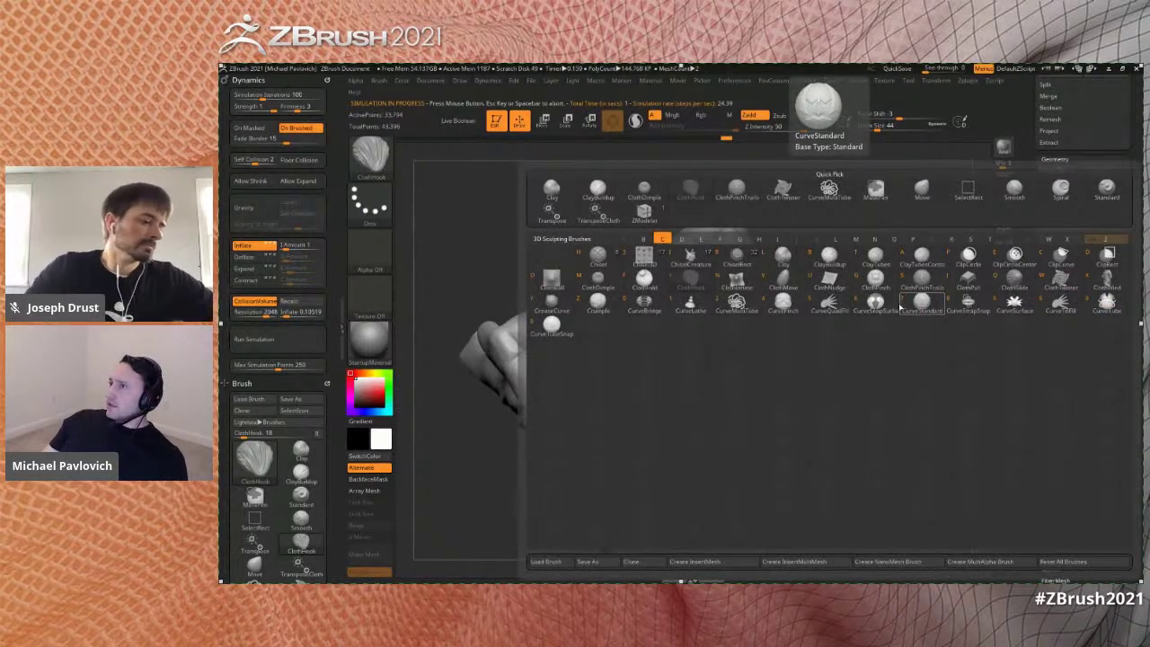
click(1069, 281)
key(s)
mouse_move(742, 366)
mouse_down()
mouse_move(770, 366)
mouse_move(759, 391)
mouse_move(722, 361)
mouse_up()
mouse_move(620, 381)
mouse_down()
mouse_move(577, 347)
mouse_move(619, 311)
mouse_move(677, 303)
mouse_up()
mouse_move(916, 341)
mouse_down()
mouse_move(849, 335)
mouse_move(875, 311)
mouse_move(926, 325)
mouse_up()
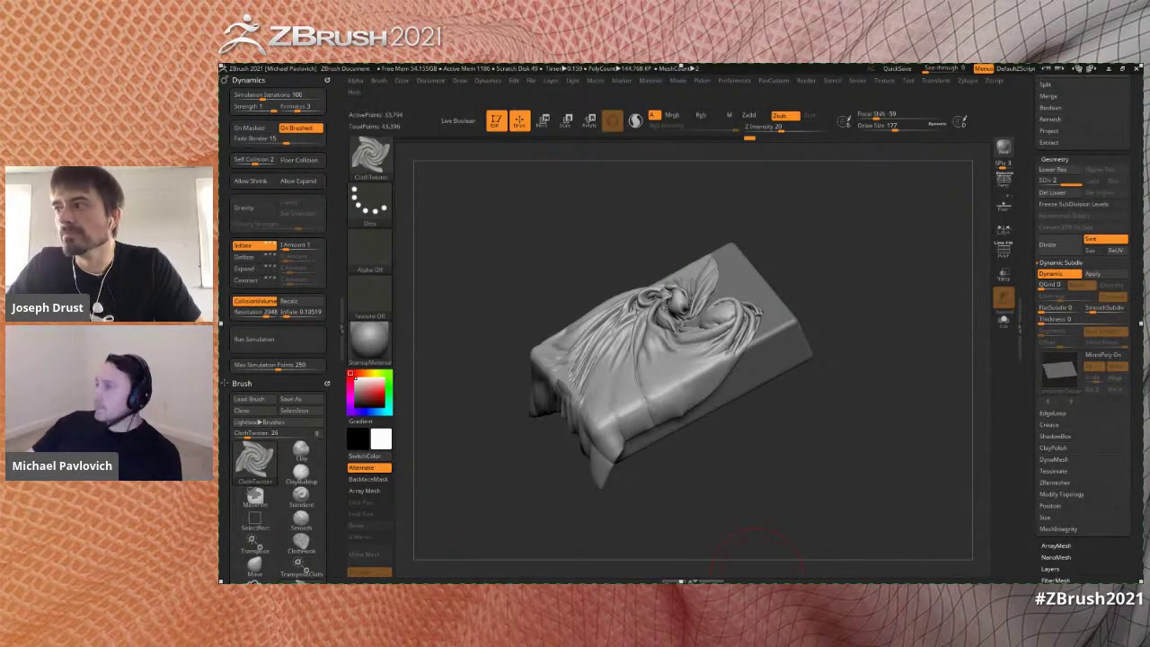
- Pull the comforter off the box into a bunched sack shape with the TransposeCloth brush, then return to Draw mode
mouse_move(876, 299)
mouse_down()
mouse_move(884, 310)
mouse_move(895, 293)
mouse_move(889, 342)
mouse_up()
key(s)
key(b)
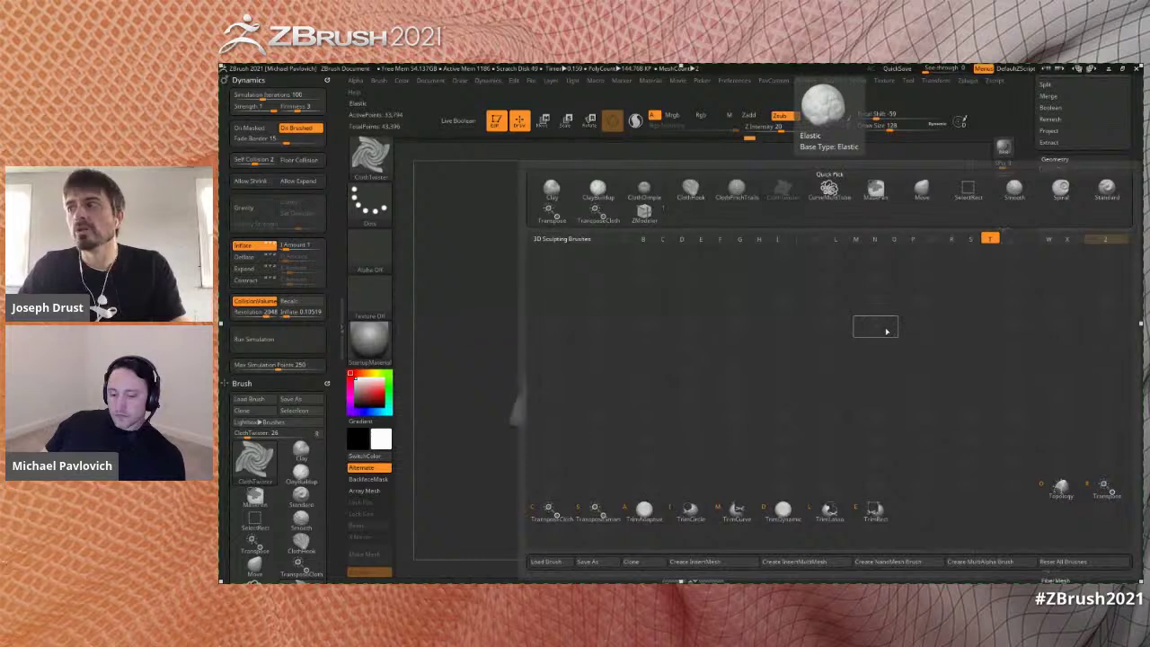
key(c)
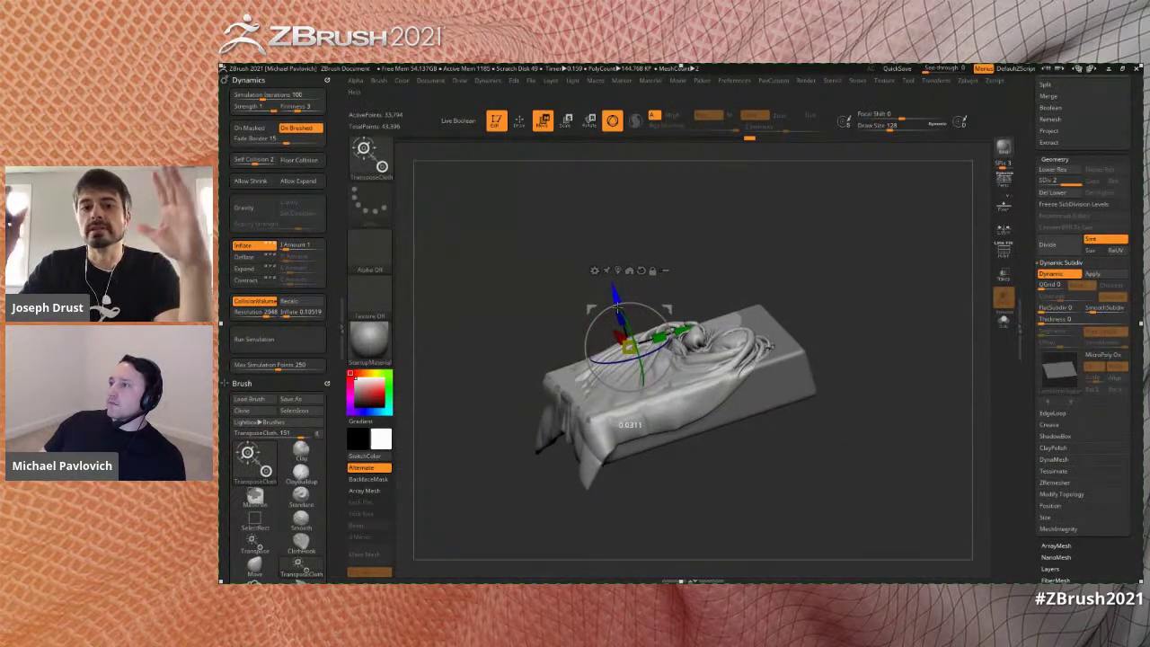
drag(618, 309, 593, 206)
mouse_move(650, 268)
mouse_down()
mouse_move(623, 237)
mouse_move(600, 310)
mouse_move(650, 346)
mouse_move(646, 359)
mouse_up()
mouse_move(866, 316)
mouse_down()
mouse_move(865, 342)
mouse_move(885, 361)
mouse_up()
key(q)
- Leave Edit mode, clear the comforter from the canvas, and draw a Sphere3D in its place
drag(1026, 310, 1026, 273)
drag(1025, 234, 1026, 464)
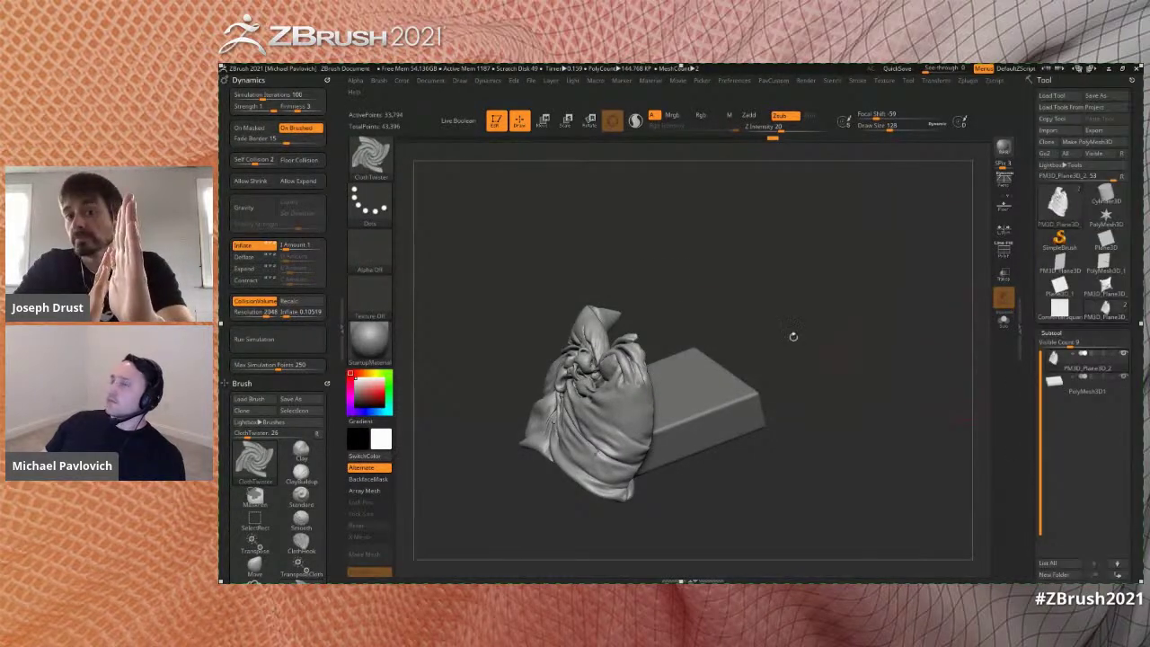
click(501, 125)
key(ctrl+n)
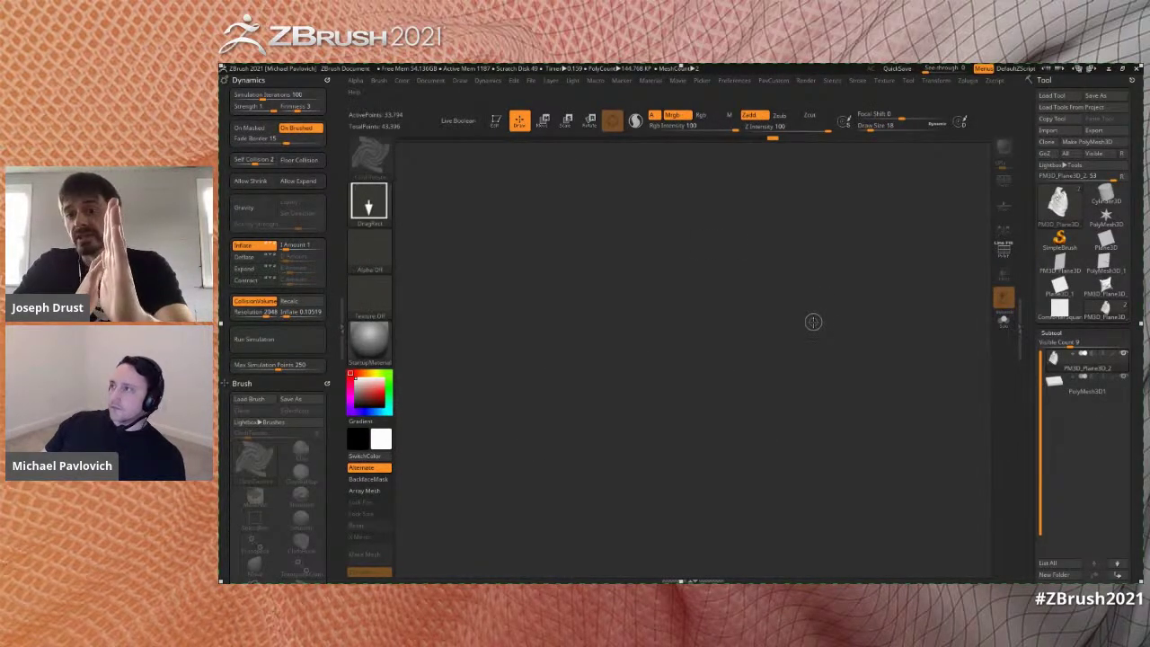
key(s)
drag(828, 322, 810, 322)
key(ctrl+n)
key(s)
click(1058, 200)
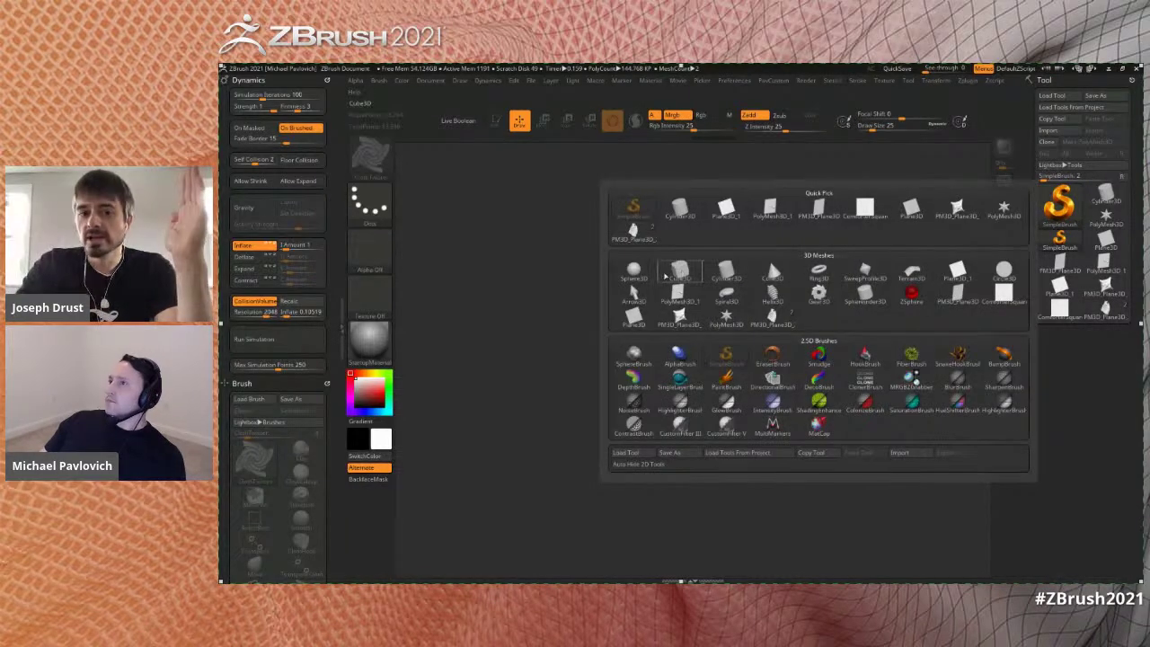
click(627, 272)
drag(607, 386, 584, 342)
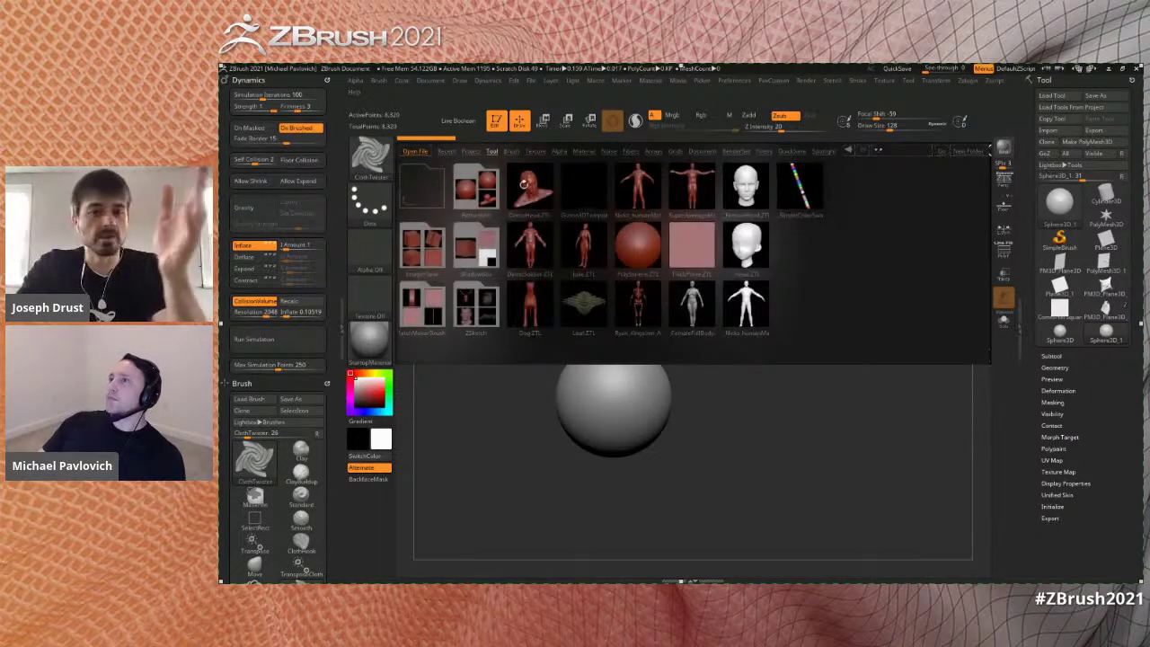
- Browse the sample projects in LightBox
click(470, 152)
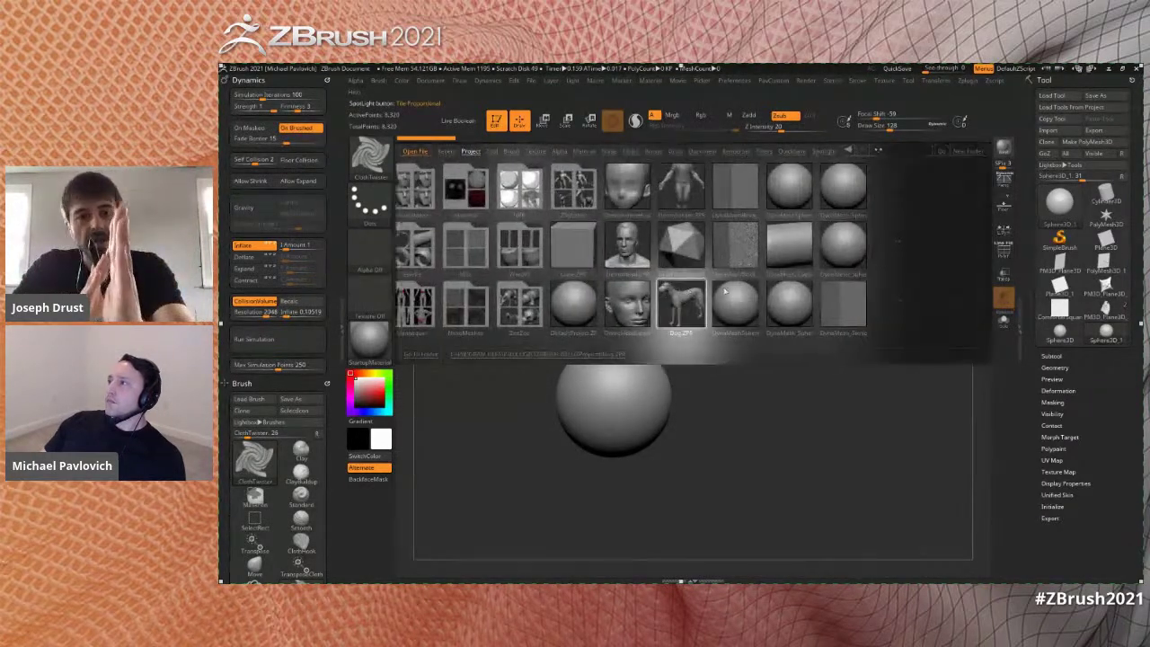
drag(675, 287, 629, 290)
drag(744, 295, 787, 300)
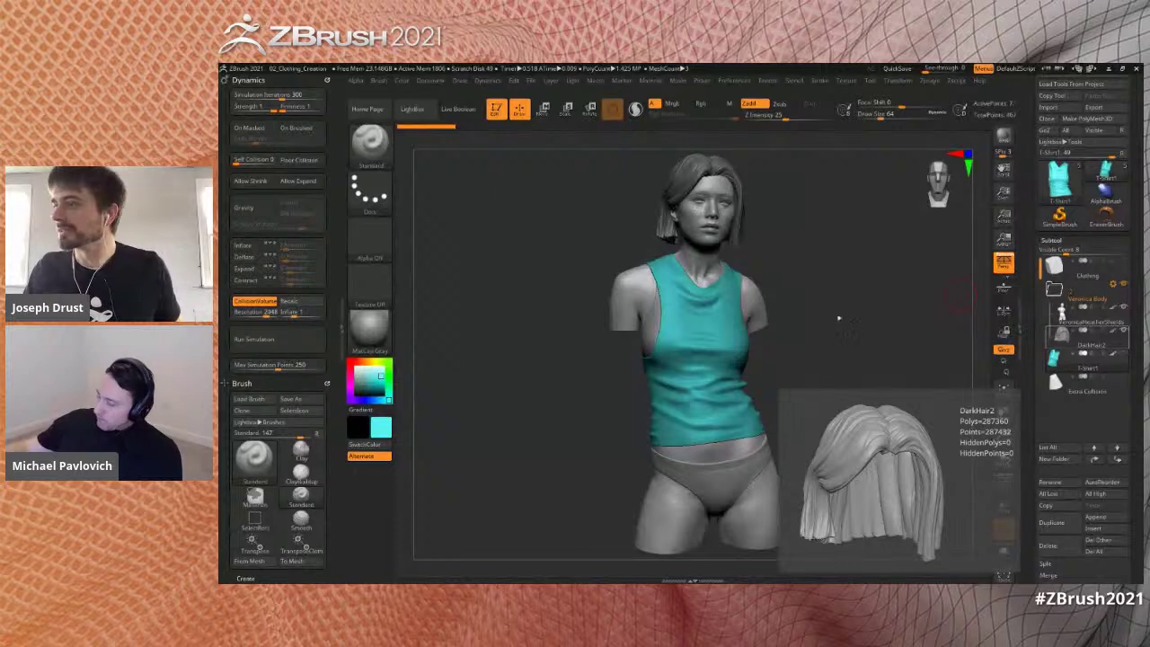
drag(869, 332, 874, 347)
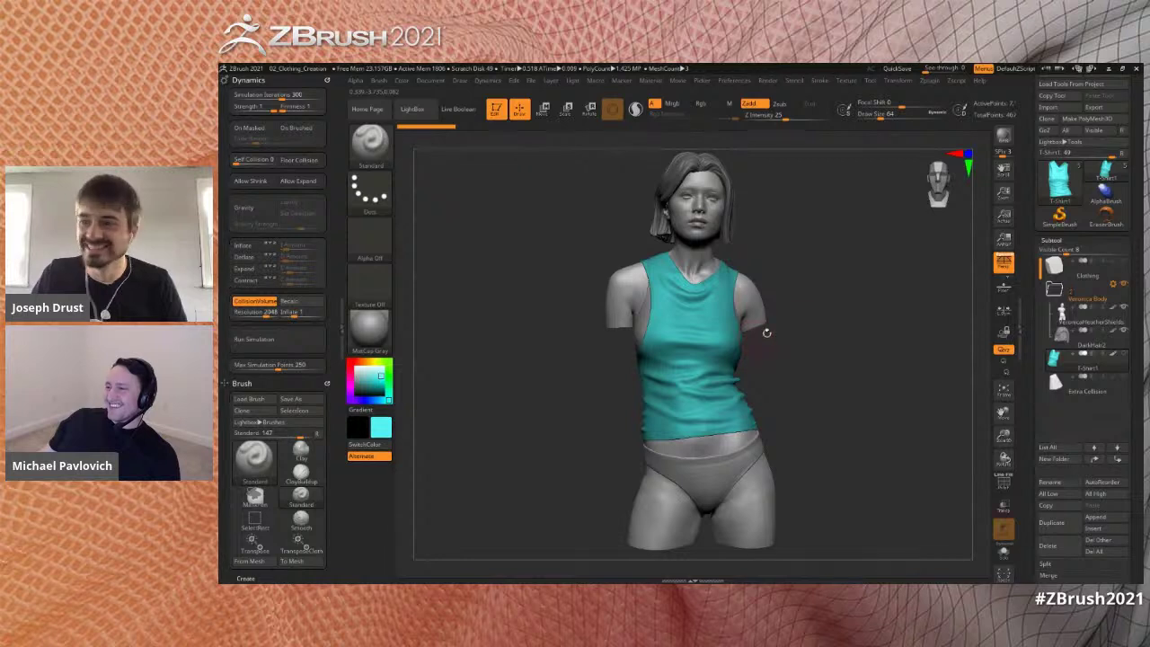
drag(856, 333, 854, 341)
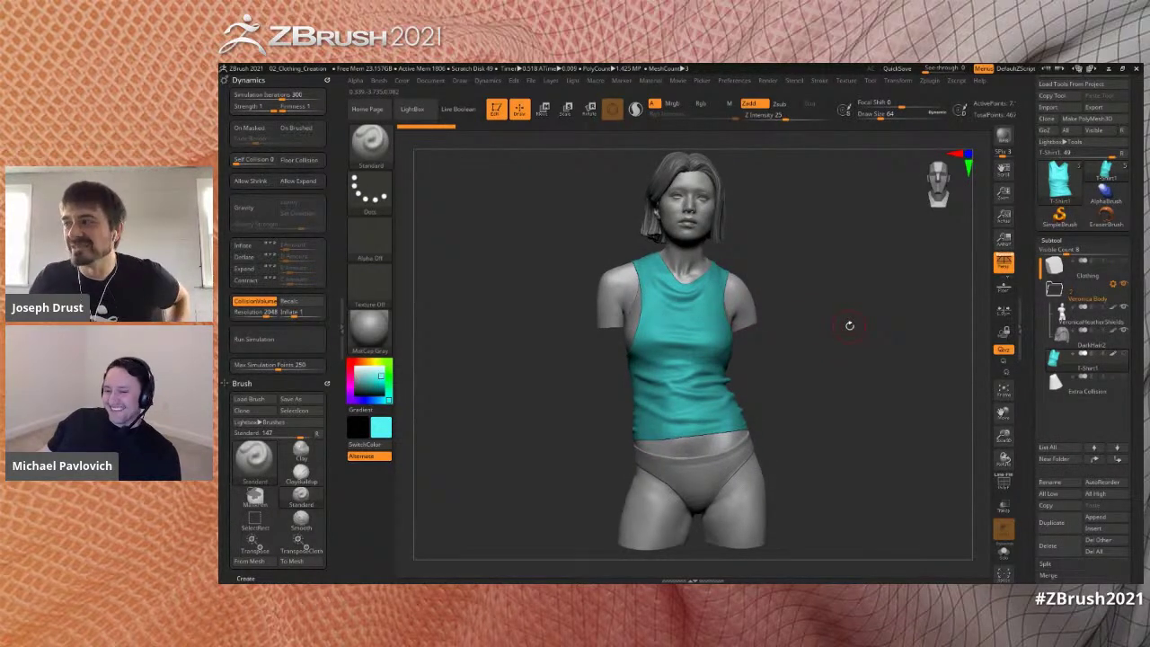
drag(845, 325, 844, 329)
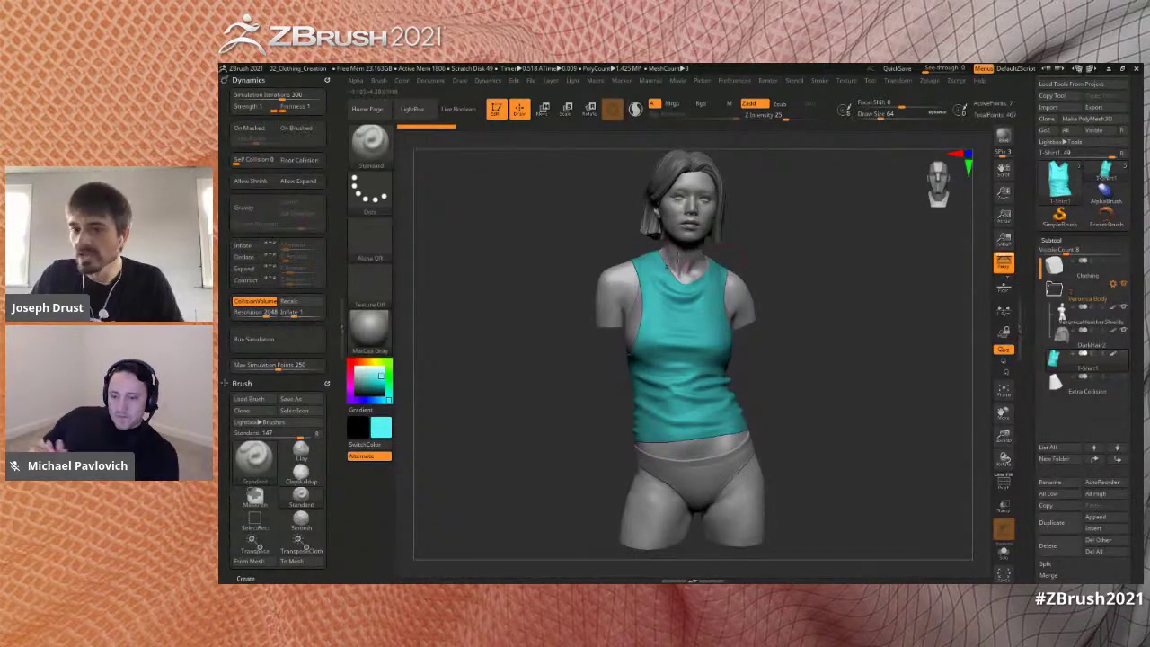
drag(847, 306, 860, 359)
drag(850, 361, 821, 314)
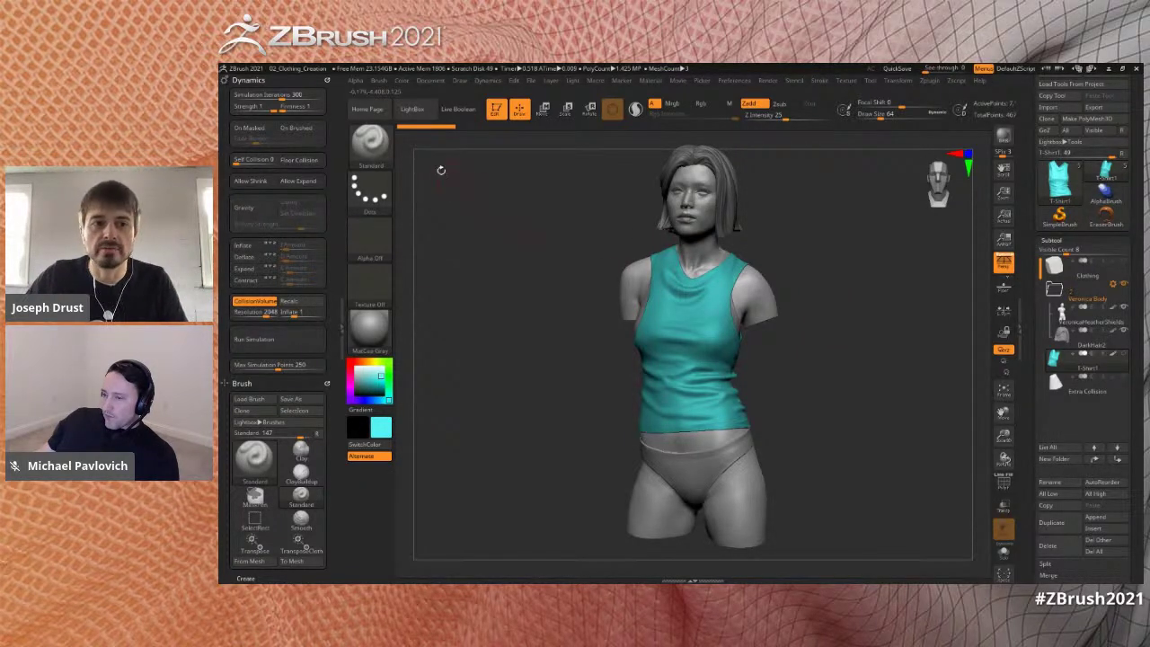
- Hide the T-shirt subtool and make the VeronicaHeatherShields body the active subtool
click(390, 145)
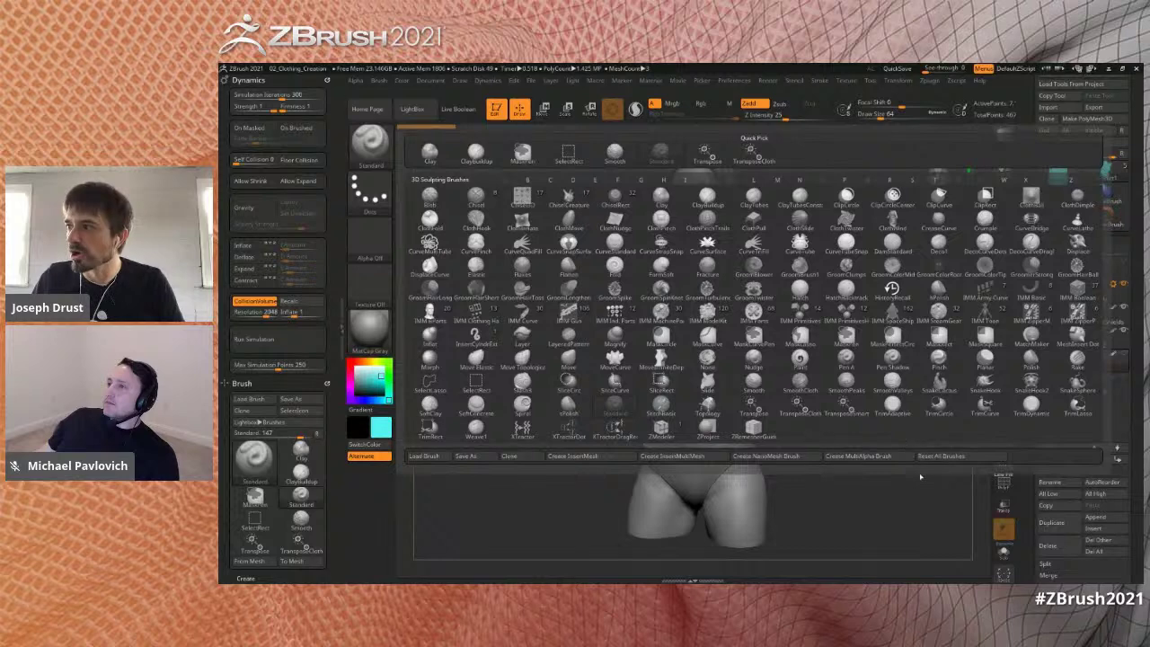
drag(879, 437, 889, 438)
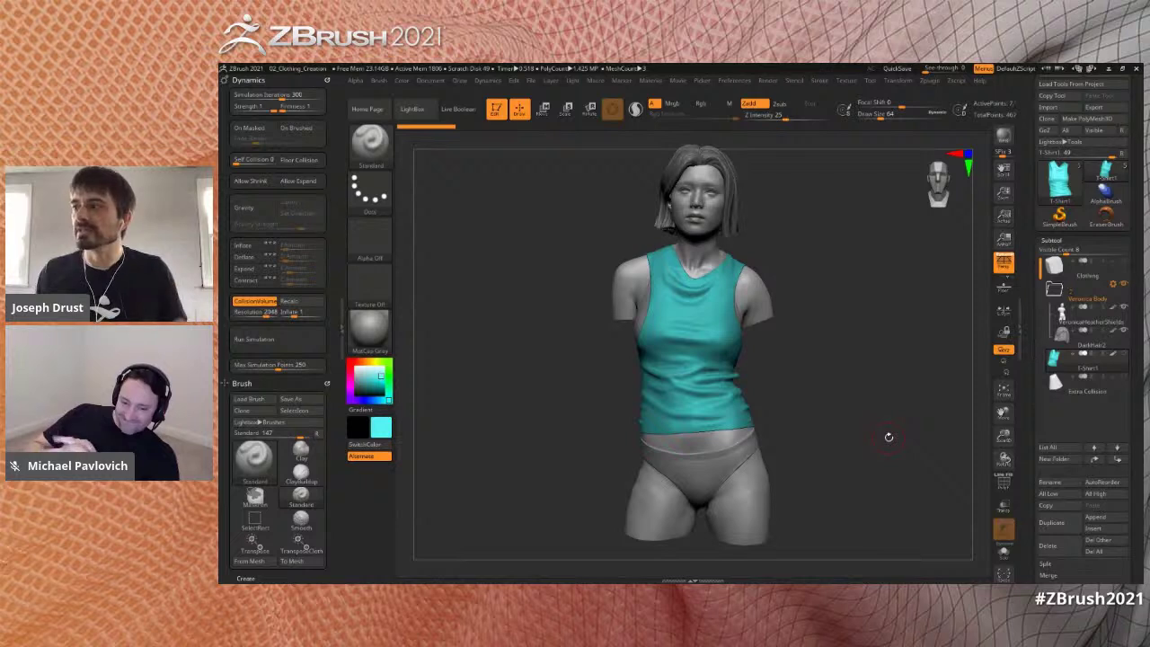
drag(889, 437, 892, 422)
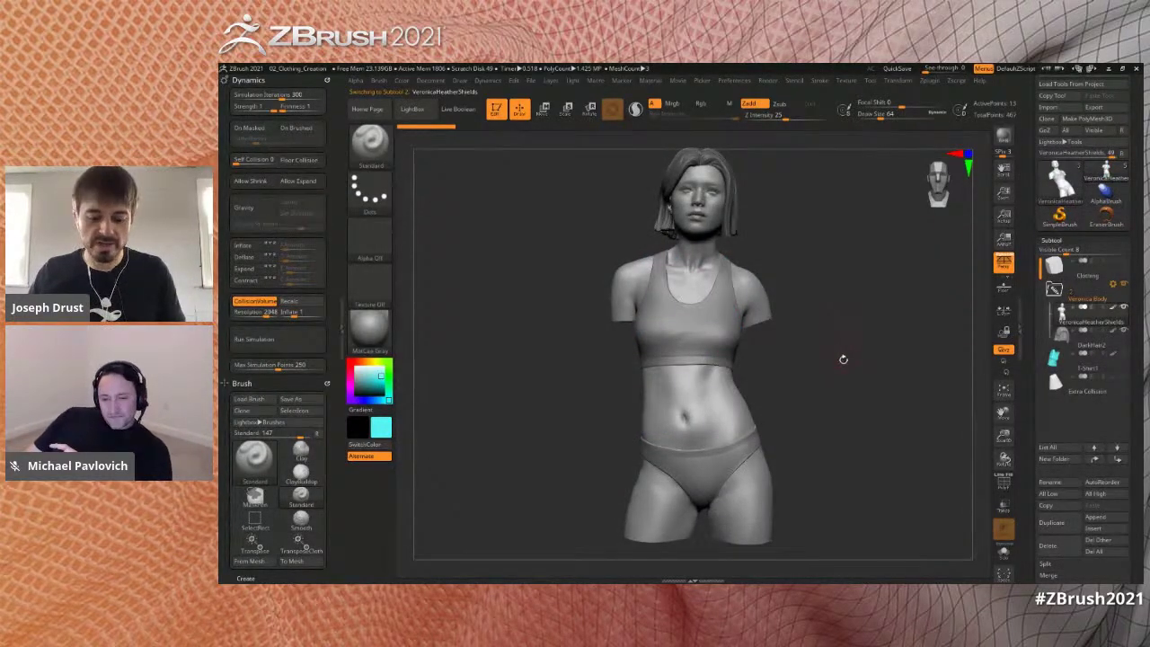
drag(848, 362, 853, 315)
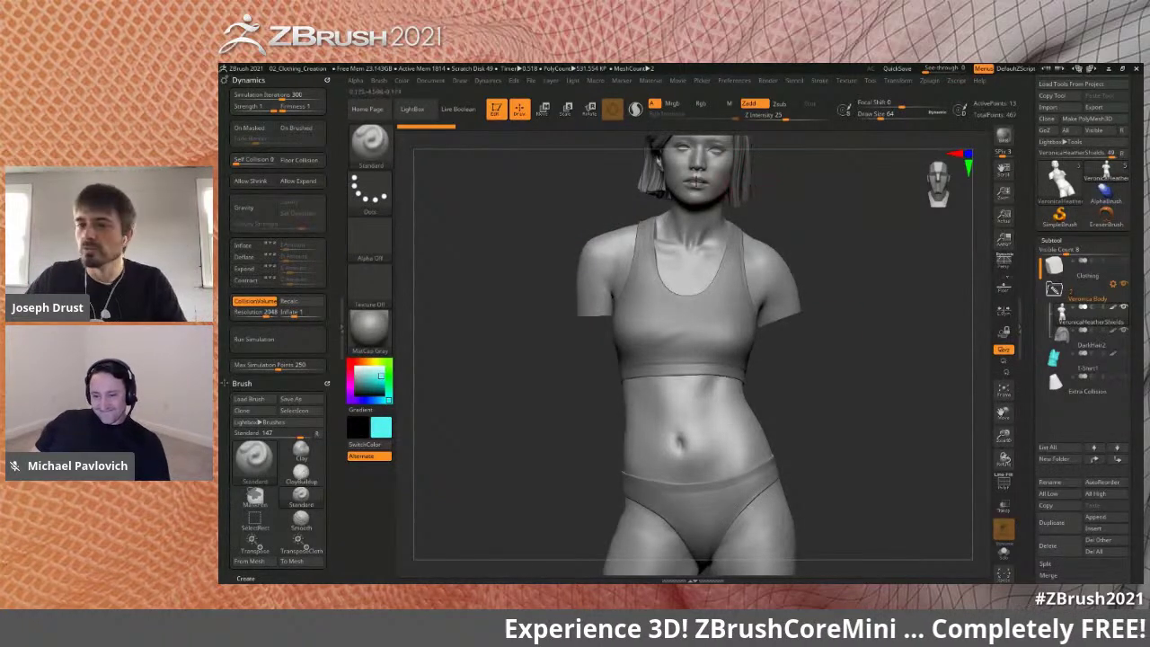
- Load the clothing Spotlight set from LightBox and centre its tank-top shape over the figure's torso
key(comma)
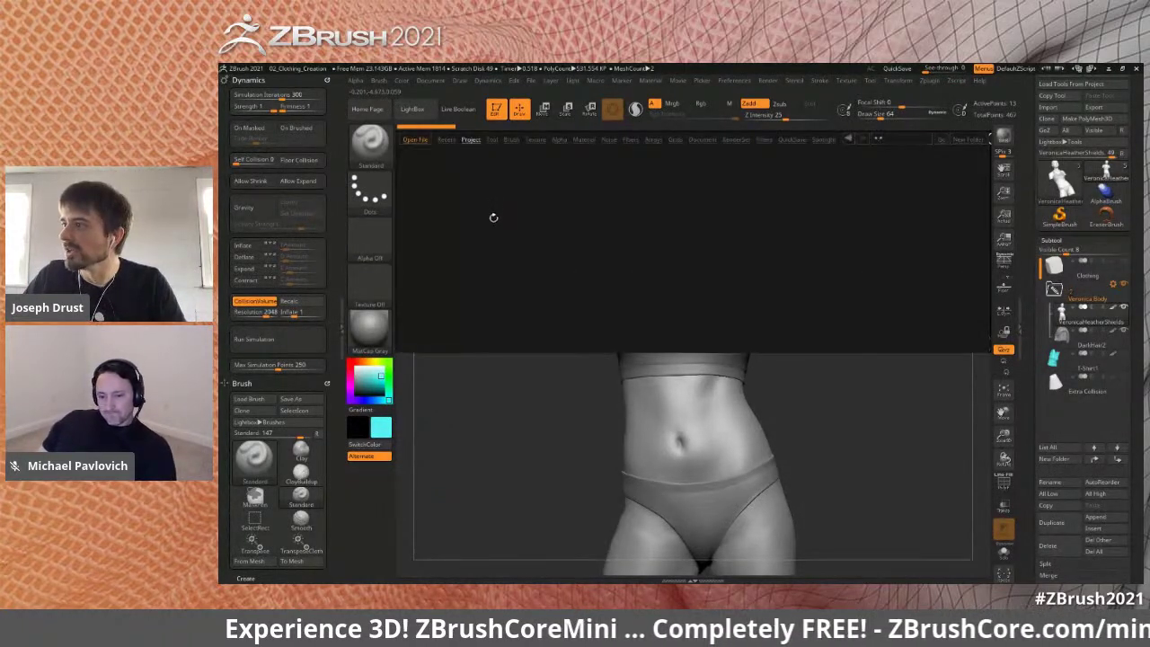
click(813, 140)
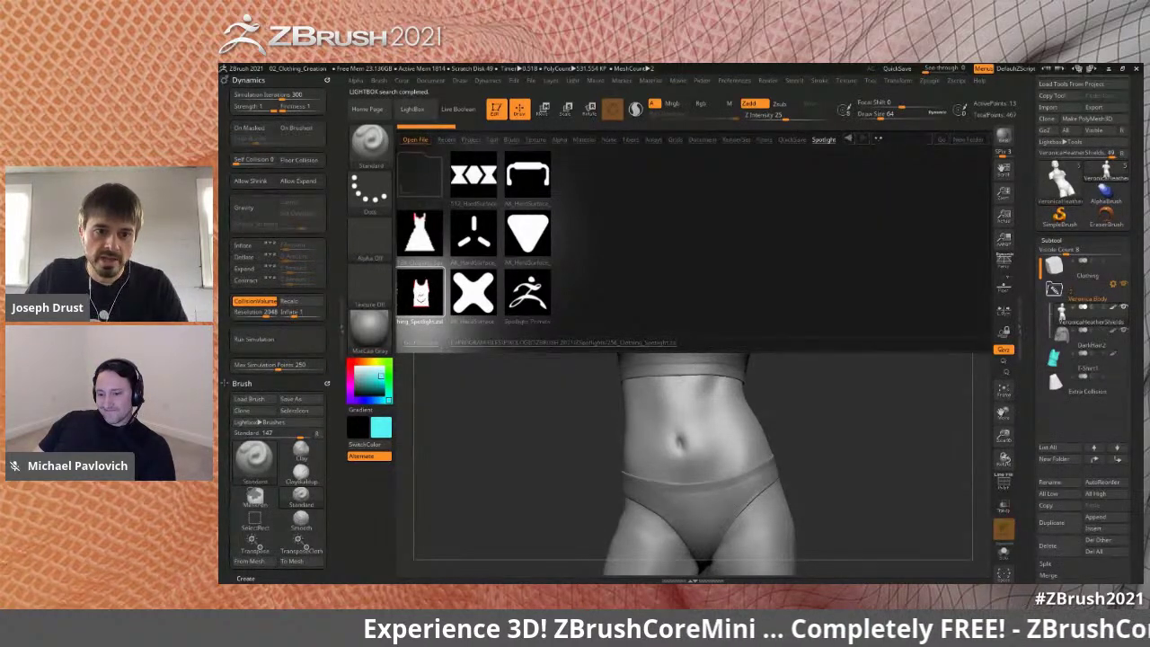
double_click(419, 292)
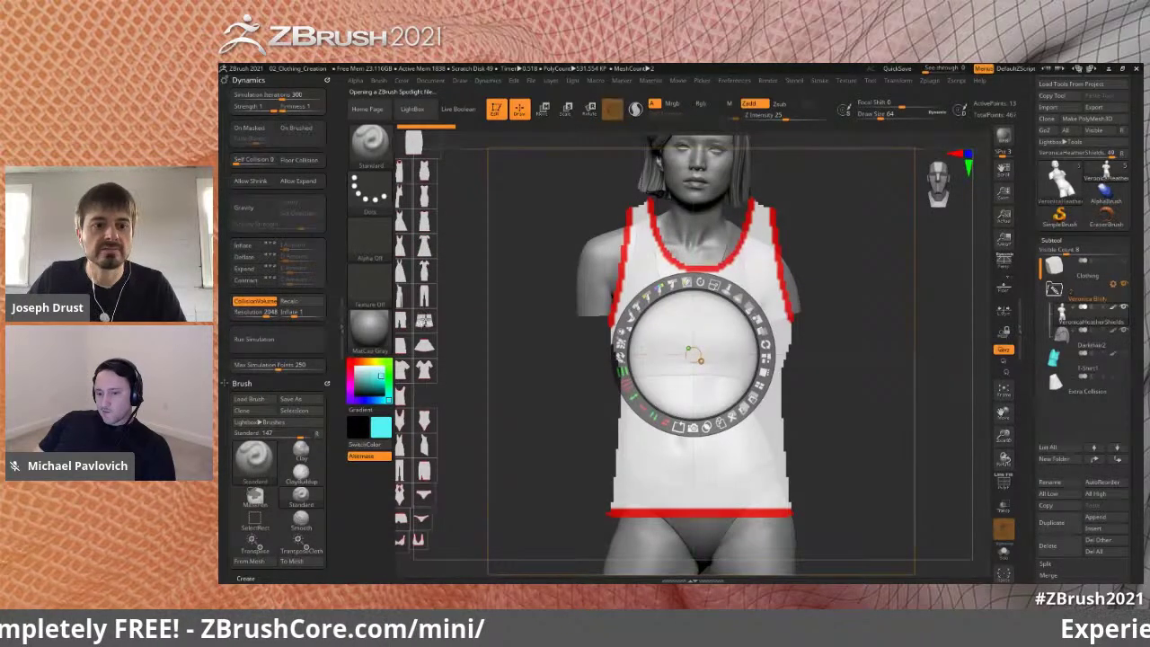
drag(460, 277, 487, 281)
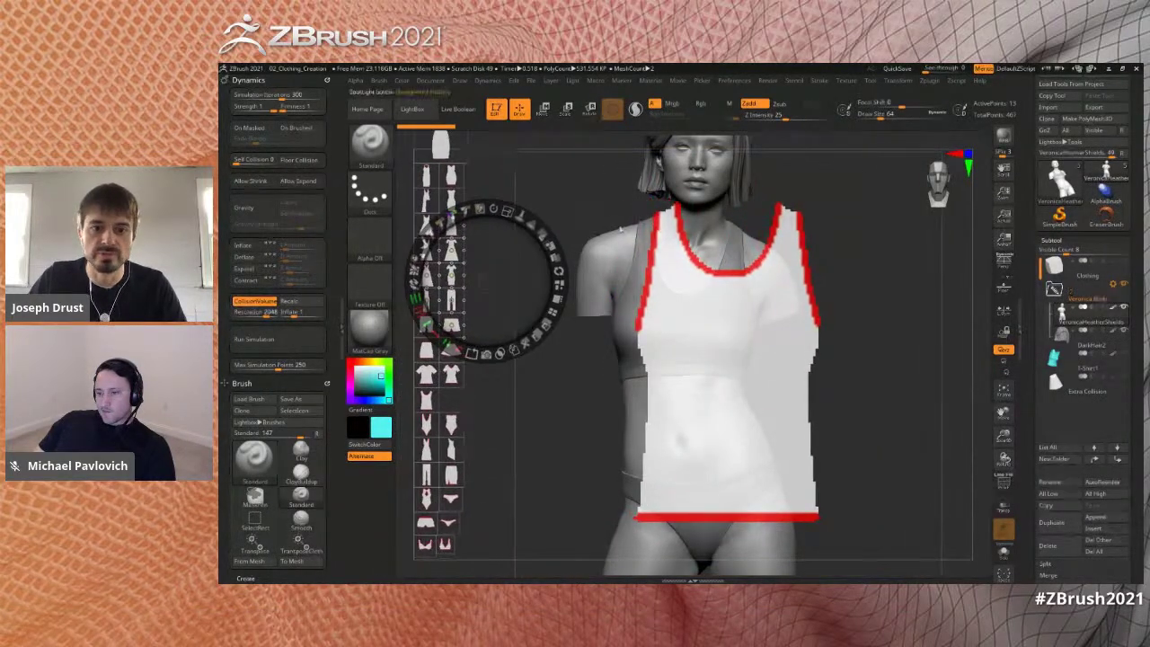
click(717, 338)
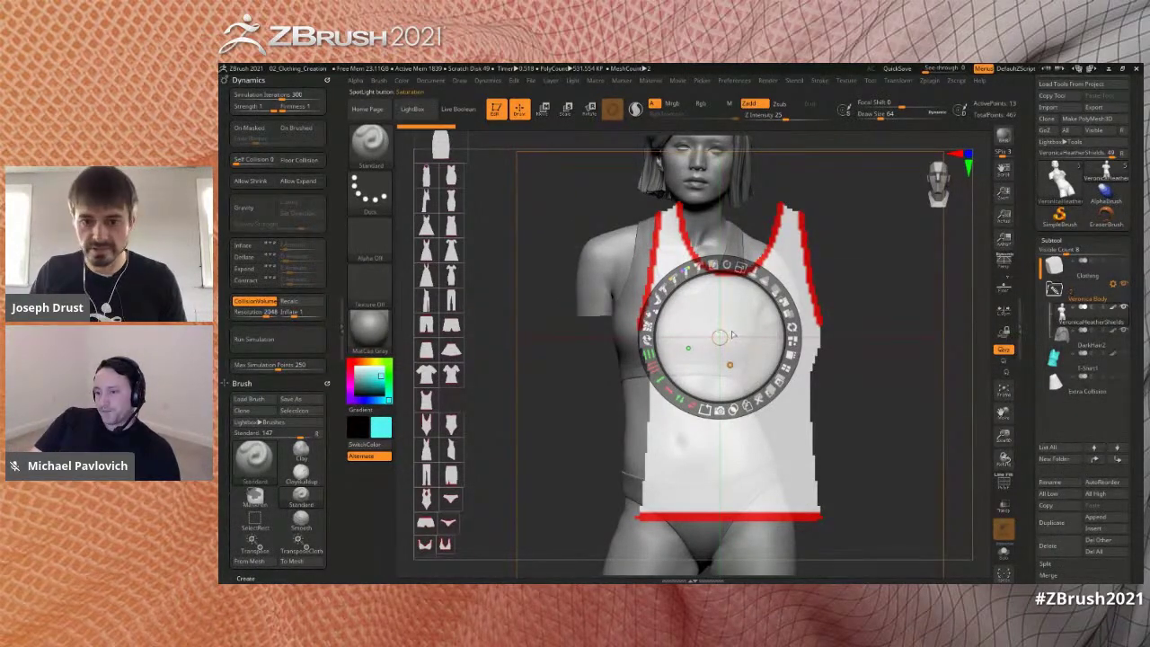
drag(726, 335, 712, 317)
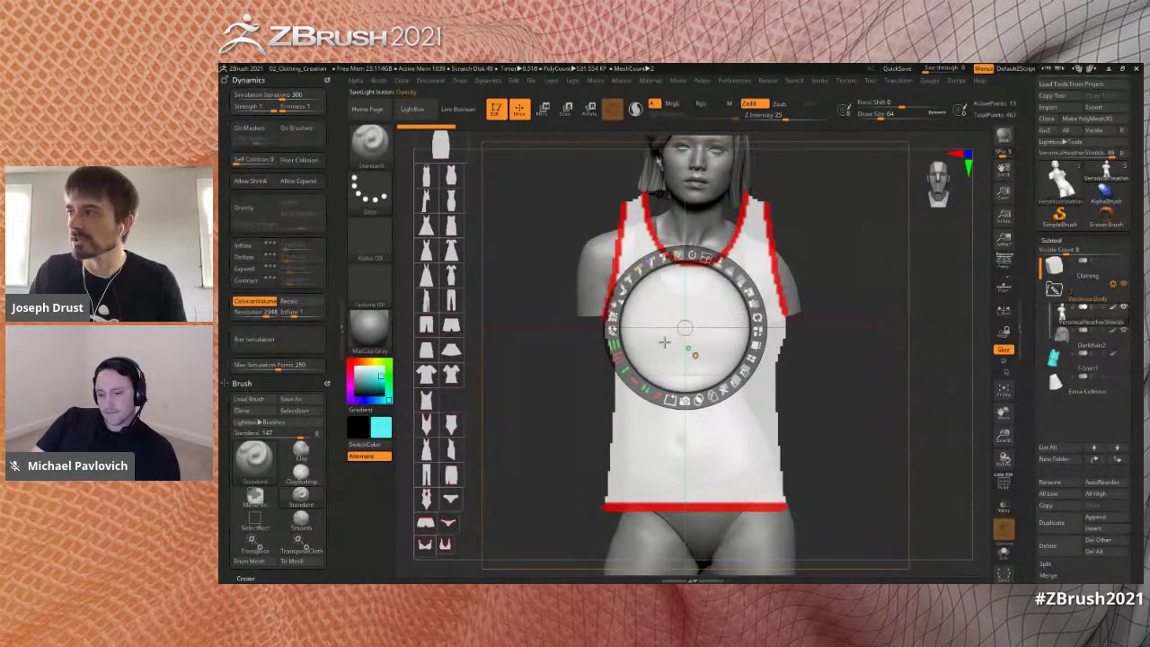
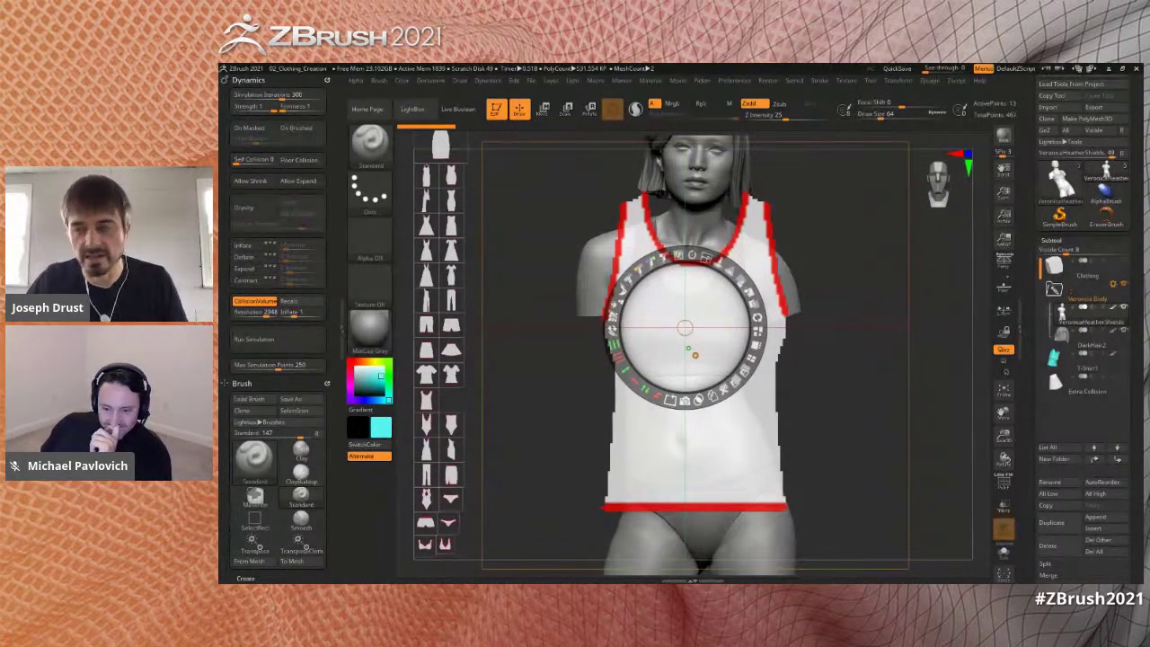
- Create a 3D tank-top subtool from the Spotlight shape with Snapshot3D, hide Spotlight, and show the new mesh's polypaint
drag(684, 401, 647, 338)
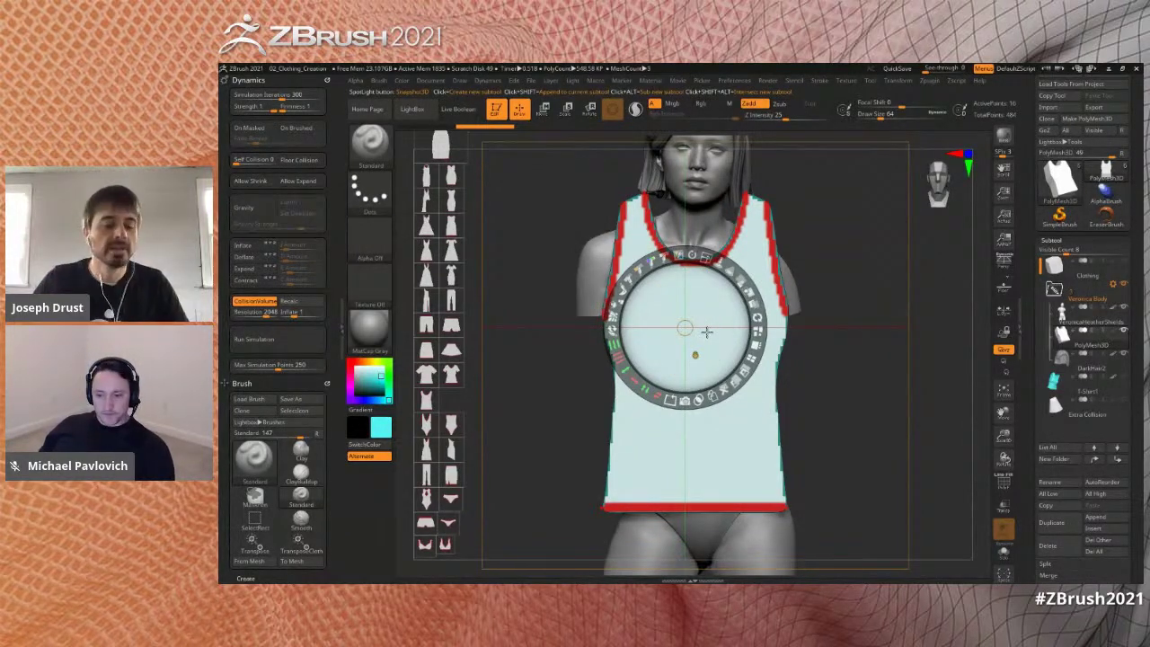
key(shift)
key(shift+z)
drag(910, 344, 866, 367)
click(1114, 333)
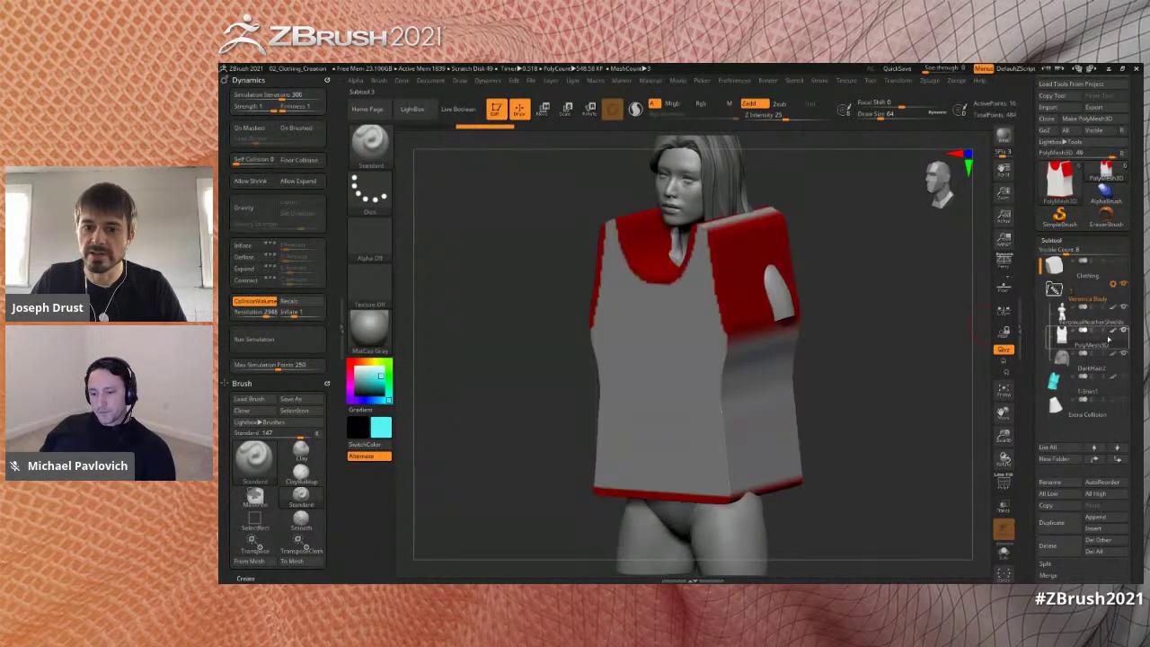
drag(898, 342, 846, 341)
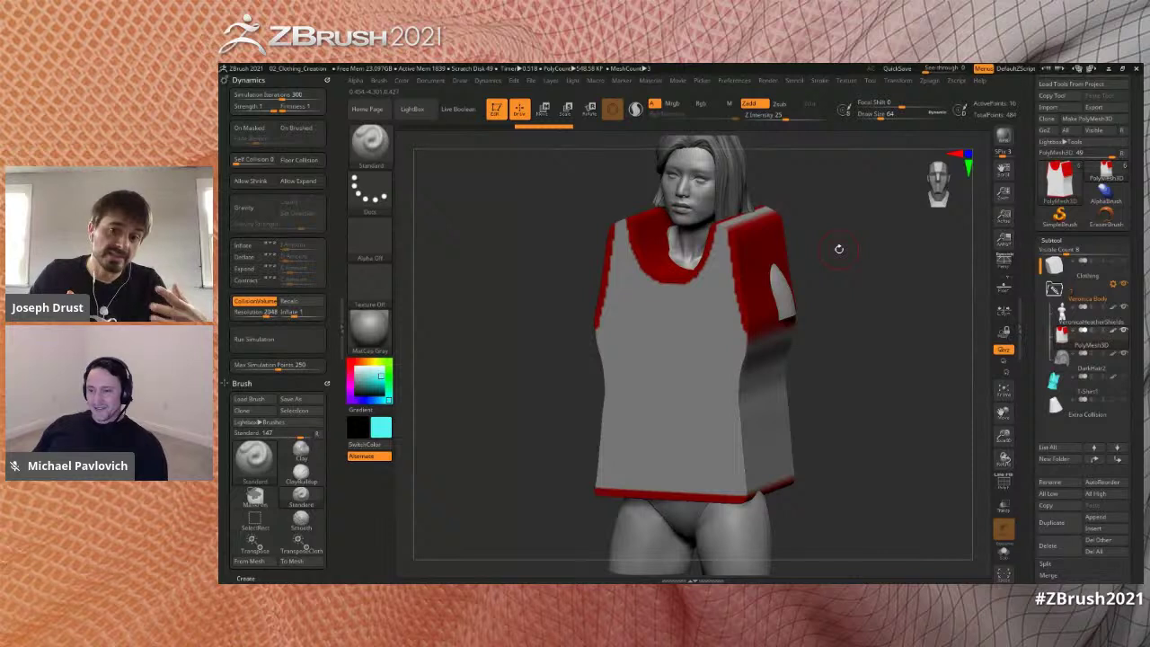
- Hide the red areas at the tank top's neck, armholes and hem, keeping only the grey garment panels
key(ctrl+shift)
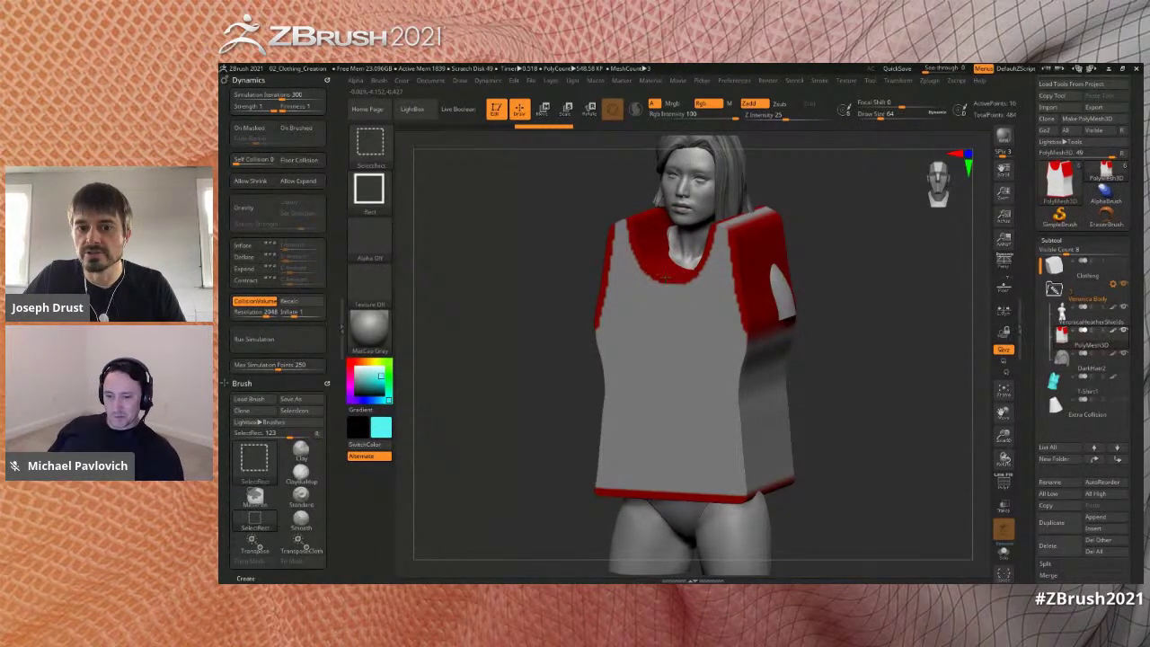
ctrl+shift+click(666, 279)
ctrl+shift+click(666, 278)
ctrl+shift+click(666, 277)
mouse_move(943, 323)
mouse_down()
mouse_move(777, 334)
mouse_move(958, 336)
mouse_move(900, 341)
mouse_move(869, 283)
mouse_move(890, 275)
mouse_up()
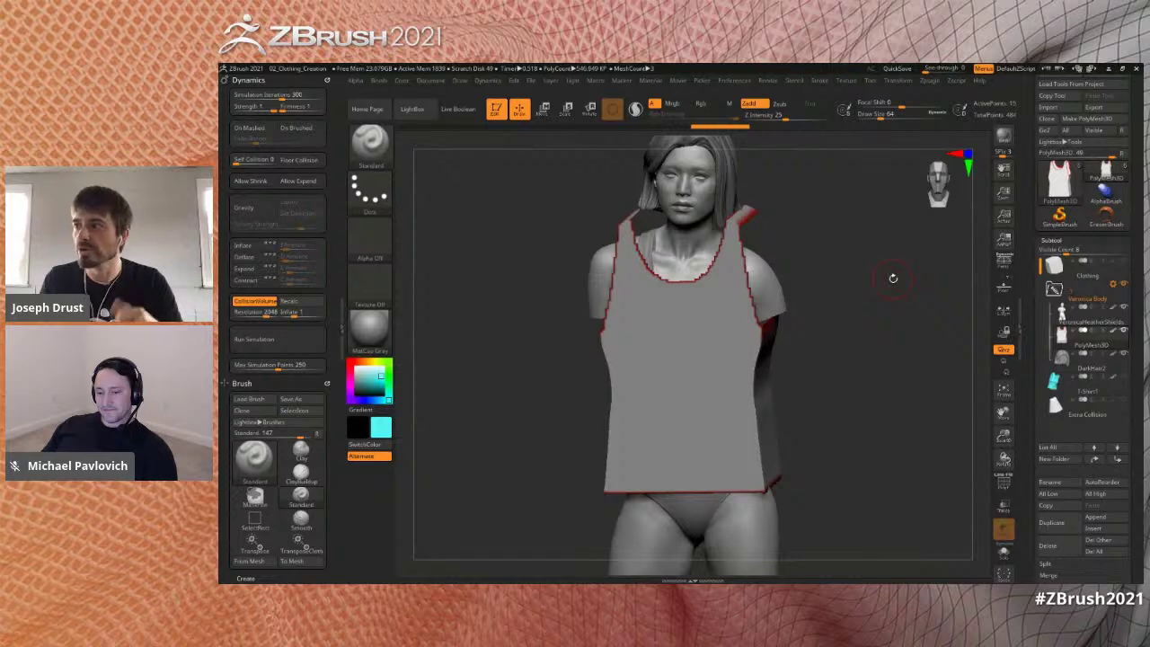
- Turn off the tank top's polypaint display, check its polyframe, and switch on perspective view
click(1113, 332)
drag(906, 357, 911, 353)
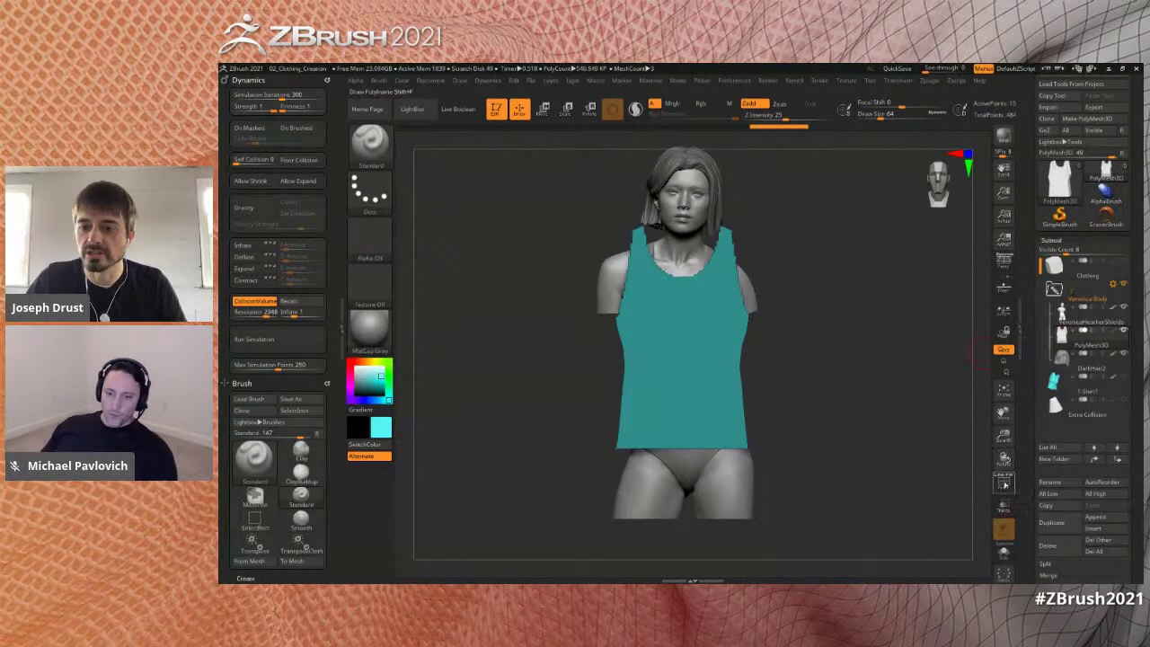
click(997, 483)
mouse_move(880, 438)
mouse_down()
mouse_move(919, 424)
mouse_move(880, 422)
mouse_up()
mouse_move(880, 422)
alt+mouse_down()
mouse_move(905, 425)
mouse_move(888, 380)
mouse_move(880, 388)
mouse_move(892, 389)
mouse_move(903, 366)
mouse_move(876, 370)
alt+mouse_up()
click(1003, 488)
key(p)
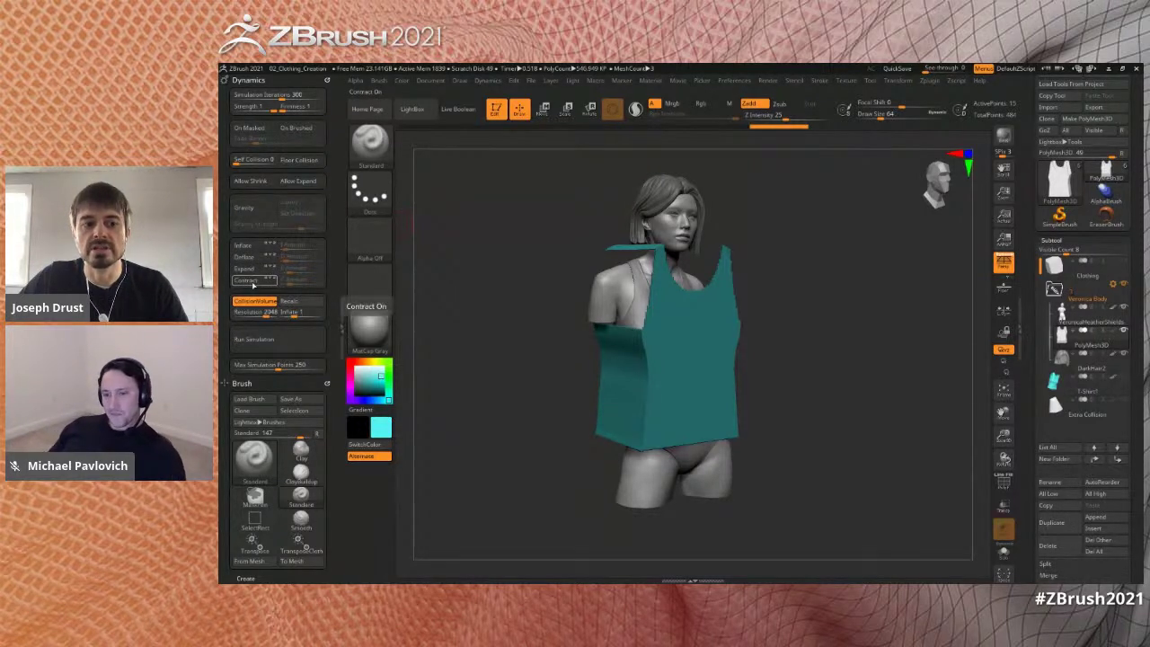
- Enable Contract with an amount of 2 and try simulating the tank top around the body, undoing the simulation
click(256, 281)
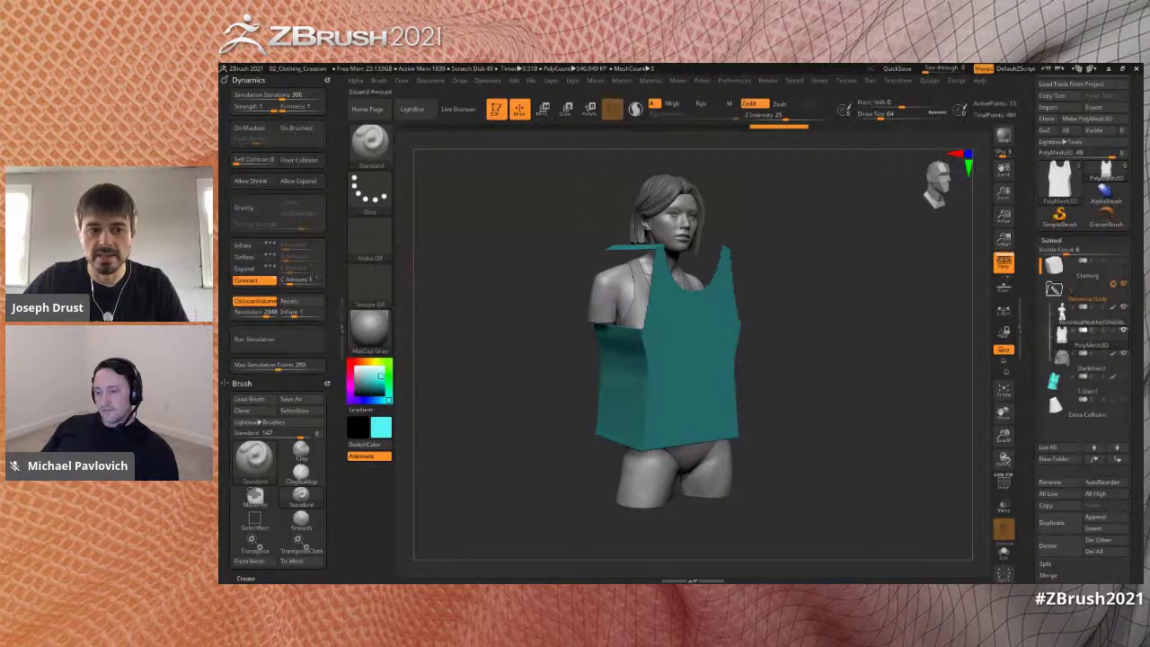
click(276, 338)
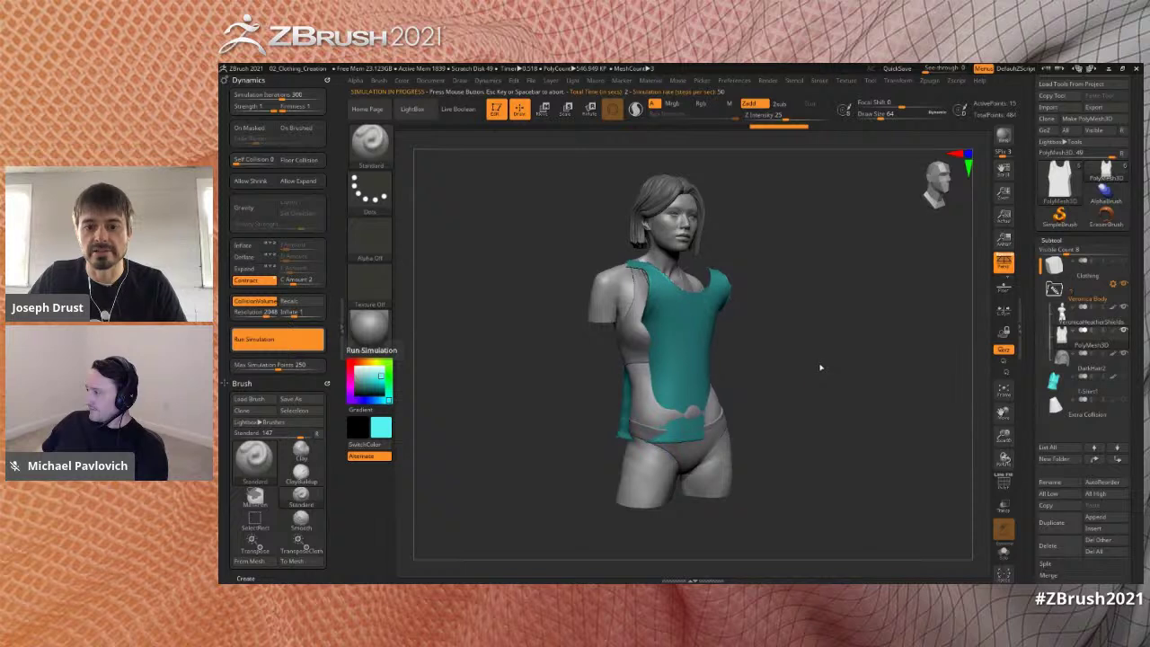
drag(816, 365, 791, 329)
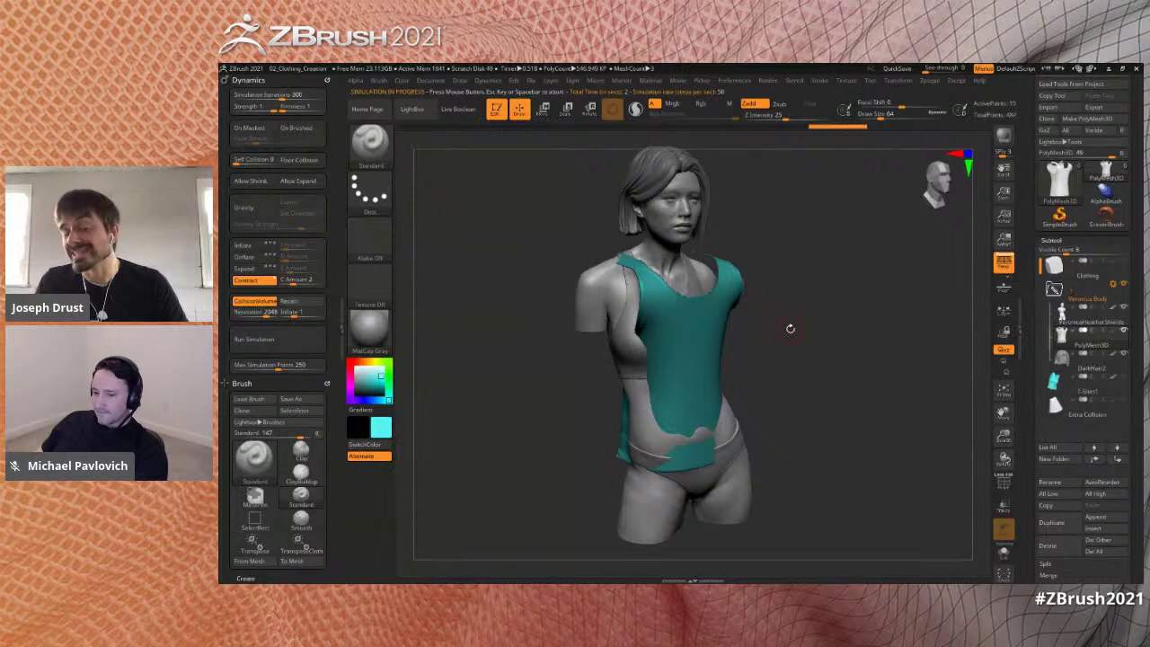
key(ctrl+z)
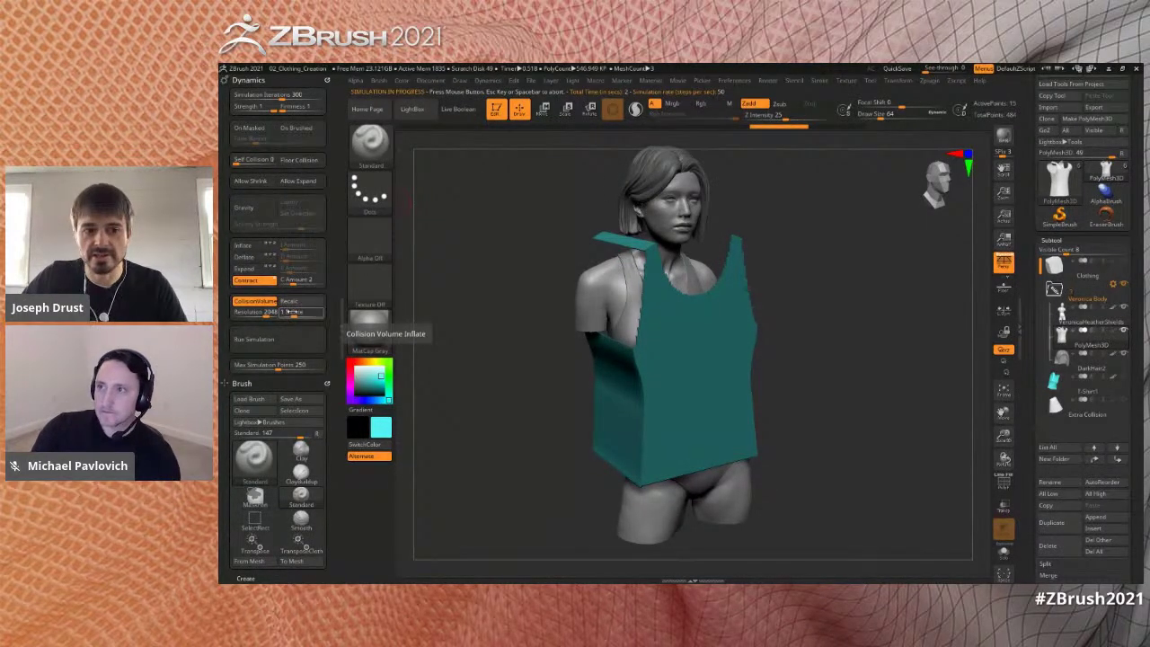
- Set the Collision Volume Inflate to 0.25 and run the simulation to shrink the tank top onto the body
click(292, 317)
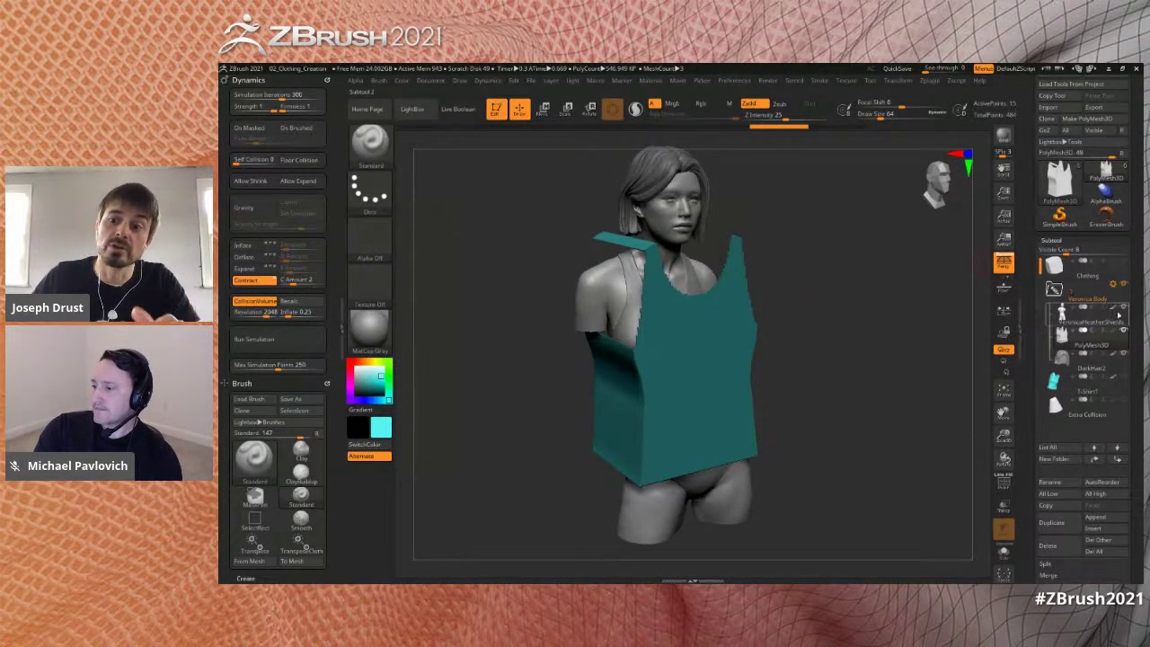
mouse_move(1110, 342)
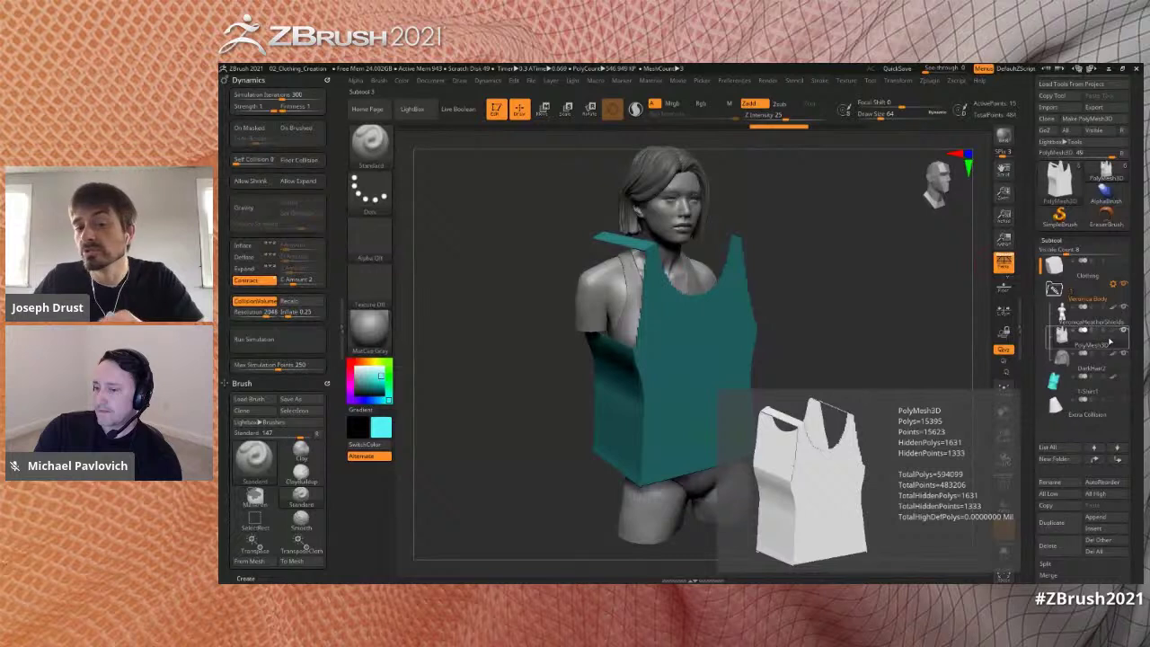
mouse_move(1126, 309)
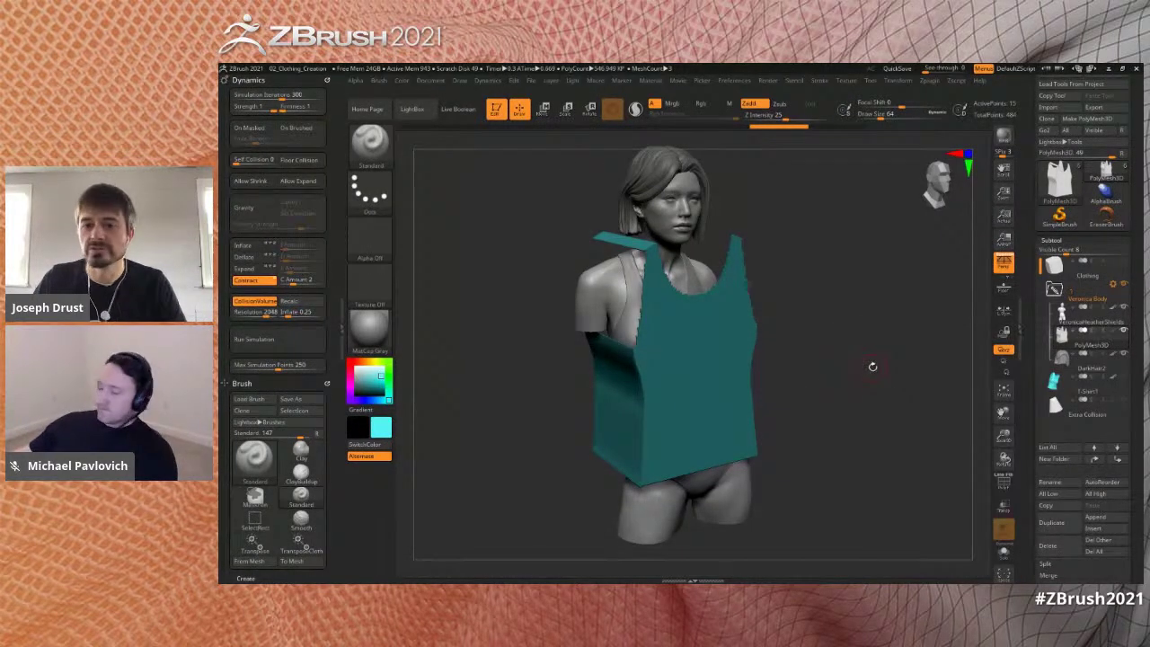
click(296, 342)
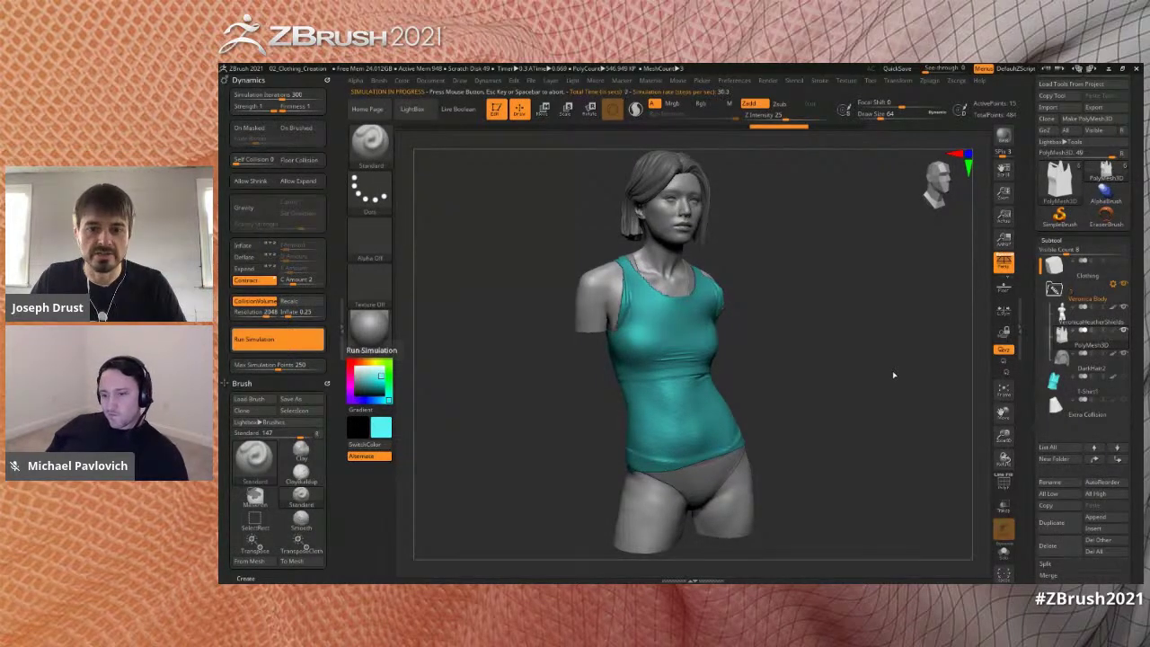
drag(844, 376, 819, 361)
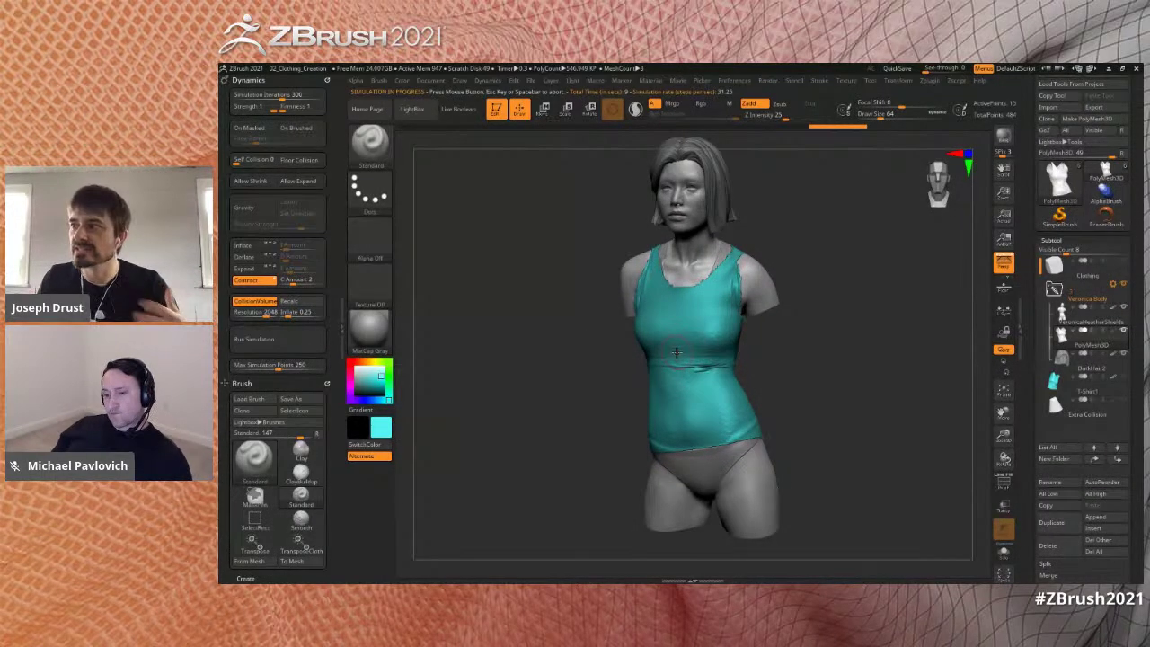
drag(878, 309, 850, 303)
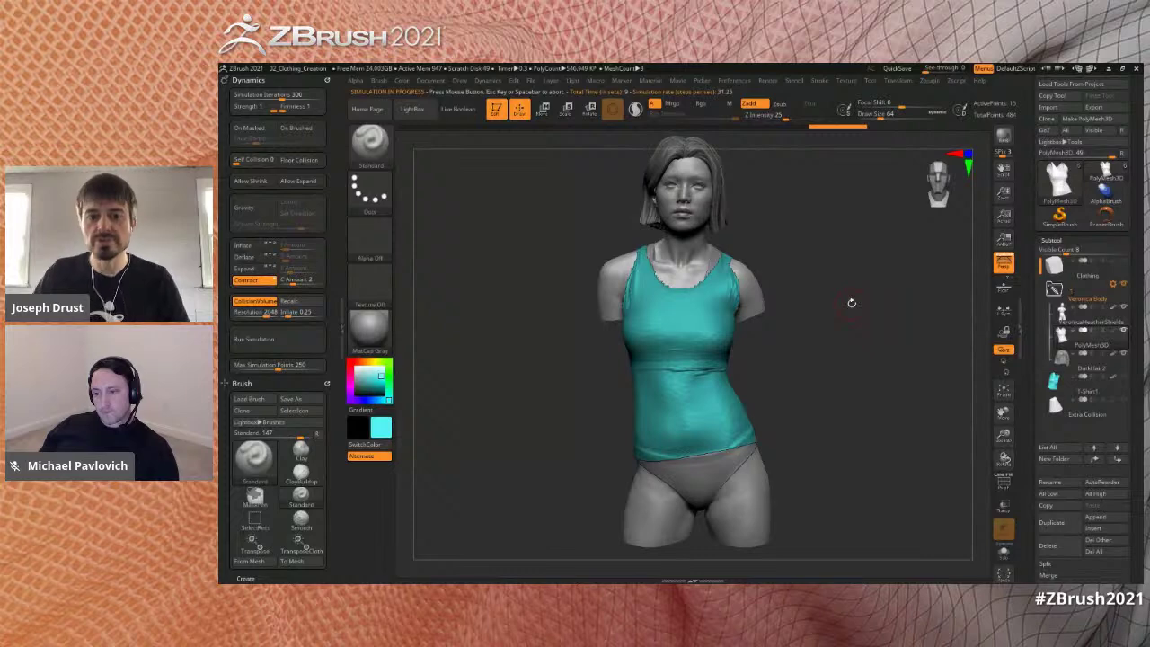
- Smooth the tank top's waist and jagged hem with the Smooth brush
key(shift)
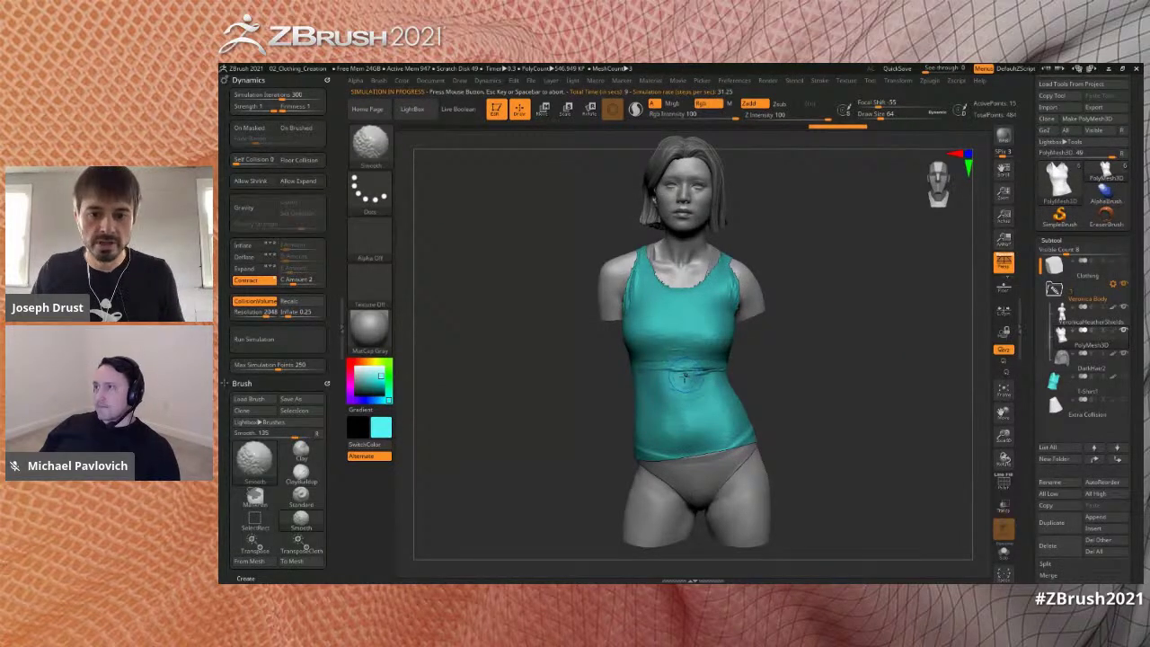
mouse_move(837, 328)
mouse_down()
mouse_move(816, 337)
mouse_move(839, 359)
mouse_move(864, 361)
mouse_up()
mouse_move(814, 390)
mouse_down()
mouse_move(857, 335)
mouse_move(831, 374)
mouse_move(841, 385)
mouse_up()
key(shift)
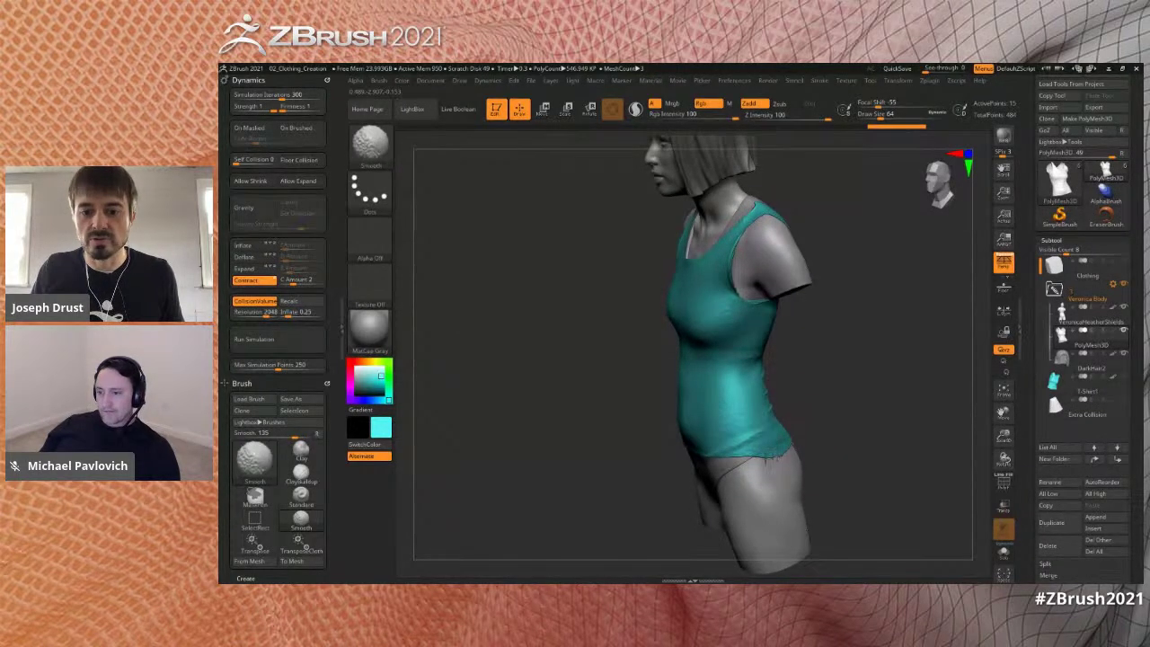
mouse_move(832, 432)
mouse_down()
mouse_move(813, 408)
mouse_move(791, 422)
mouse_up()
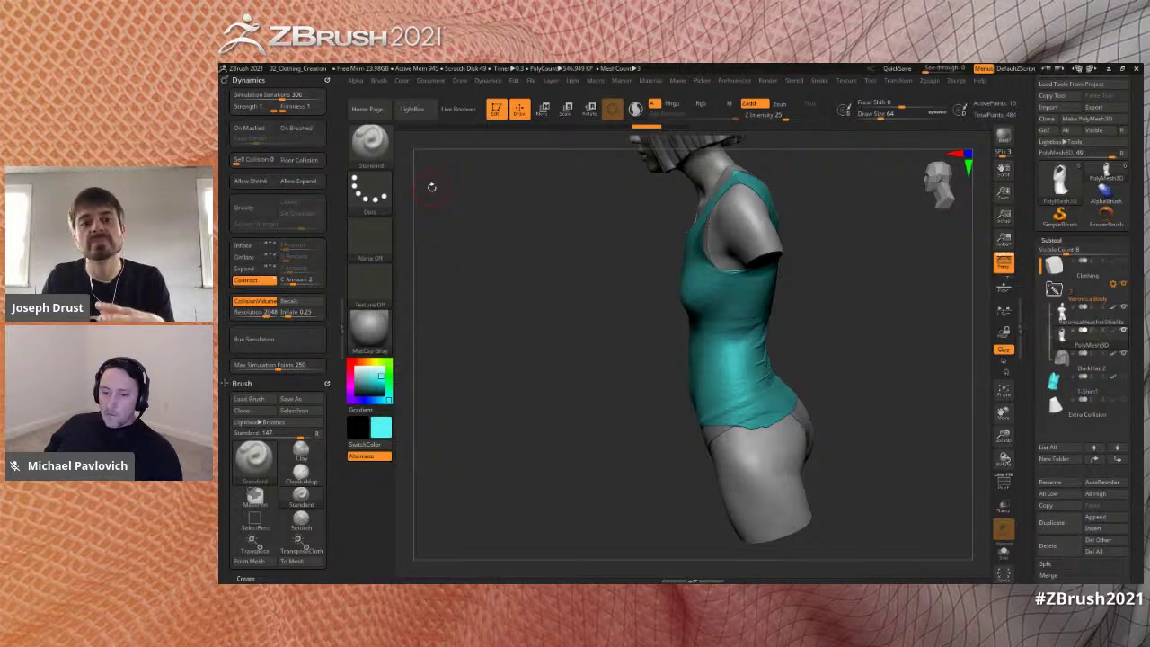
- Choose SmoothCloth as the smoothing brush and even out the tank top's hem around the hip and back
click(380, 153)
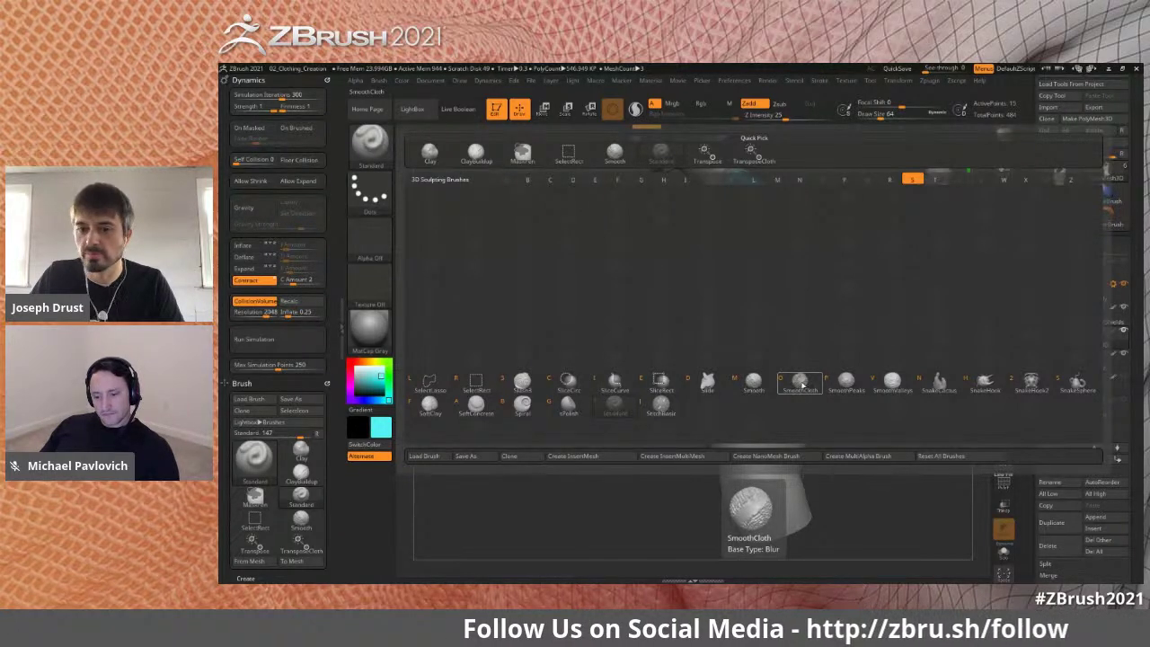
click(797, 388)
mouse_move(841, 323)
mouse_down()
mouse_move(861, 309)
mouse_move(862, 328)
mouse_move(829, 357)
mouse_move(773, 368)
mouse_up()
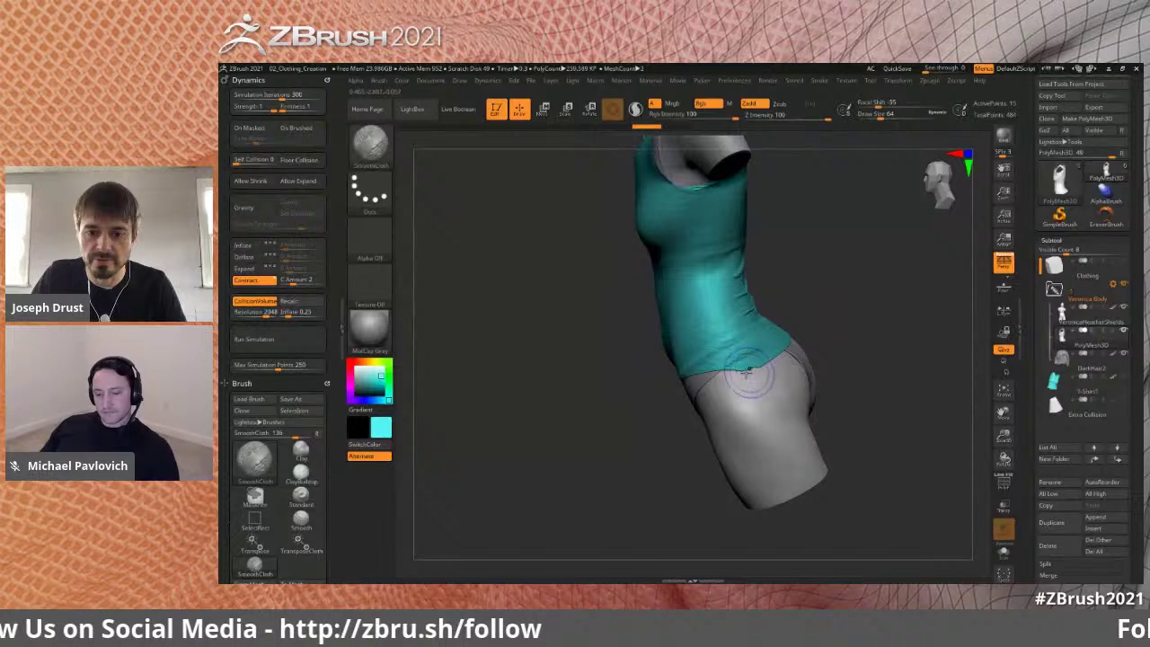
drag(875, 334, 770, 352)
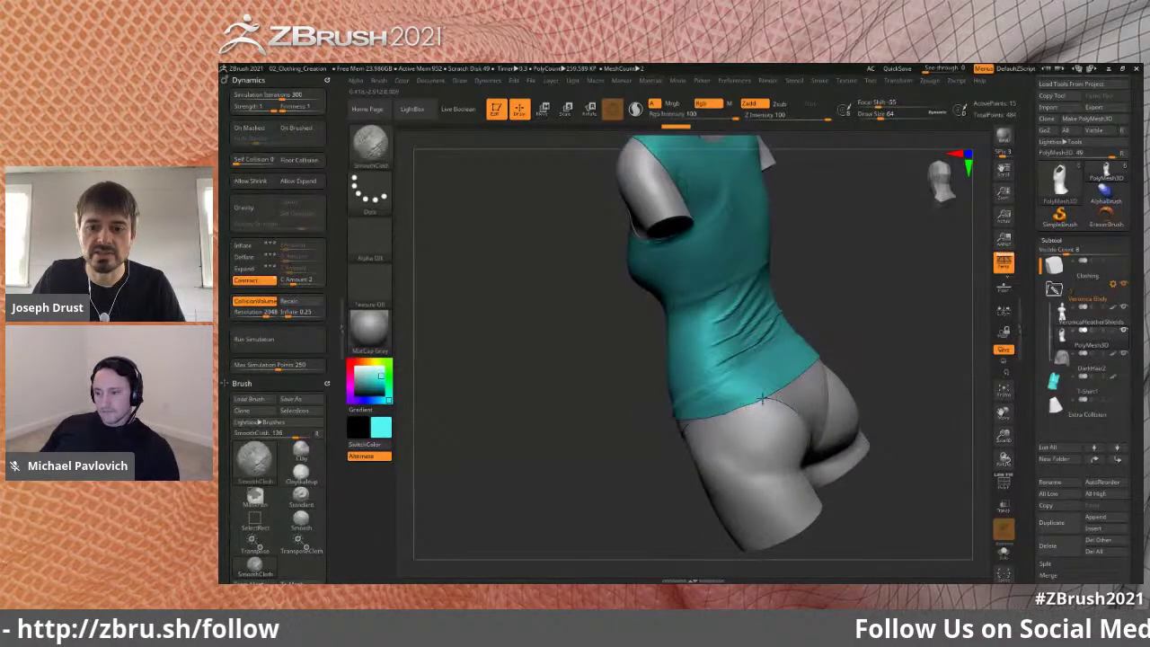
drag(715, 418, 726, 415)
drag(847, 351, 880, 339)
drag(738, 396, 758, 408)
mouse_move(829, 336)
mouse_down()
mouse_move(795, 382)
mouse_move(672, 282)
mouse_move(665, 248)
mouse_up()
mouse_move(724, 212)
mouse_down()
mouse_move(729, 225)
mouse_move(670, 284)
mouse_up()
mouse_move(780, 251)
mouse_down()
mouse_move(713, 280)
mouse_move(711, 317)
mouse_up()
drag(819, 259, 726, 301)
drag(780, 238, 832, 219)
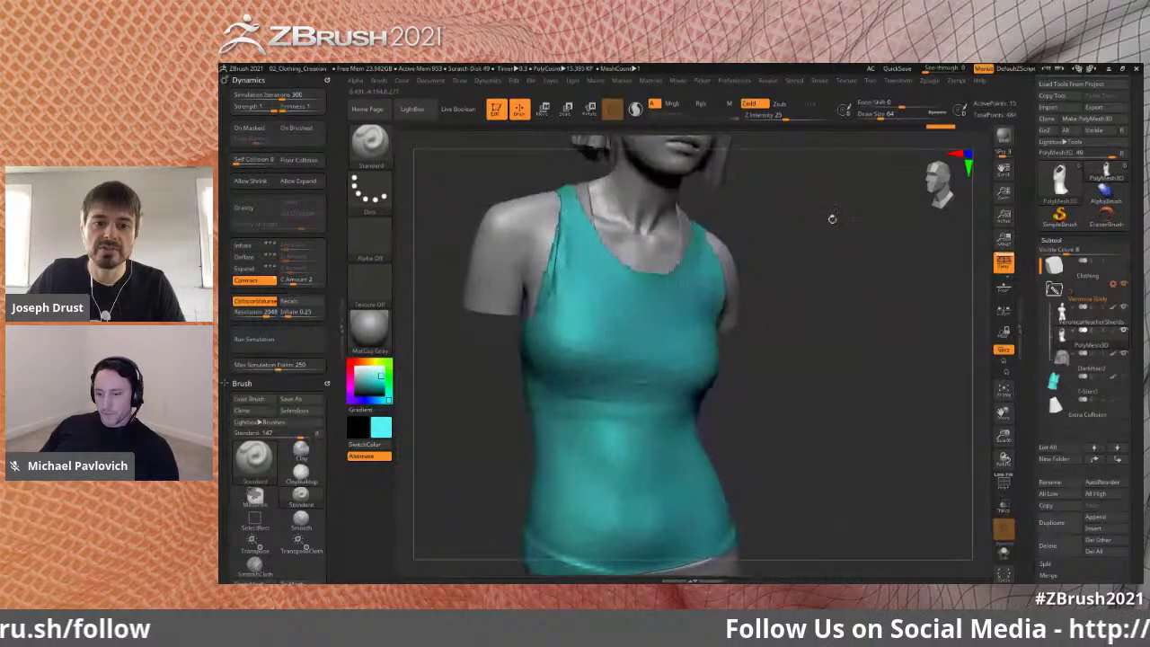
- Choose the Move brush and adjust the tank top's edges around the neckline and the armhole at the back
drag(821, 303, 823, 276)
key(b)
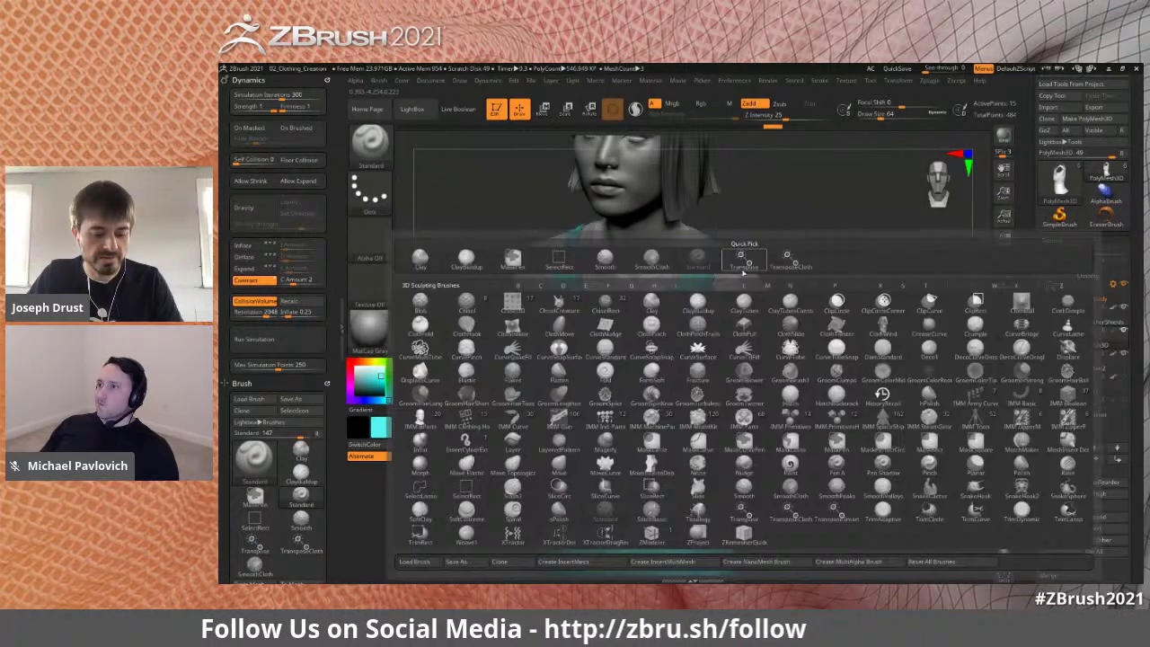
key(m)
key(v)
key(s)
drag(729, 274, 696, 250)
mouse_move(943, 220)
mouse_down()
mouse_move(812, 218)
mouse_move(847, 216)
mouse_up()
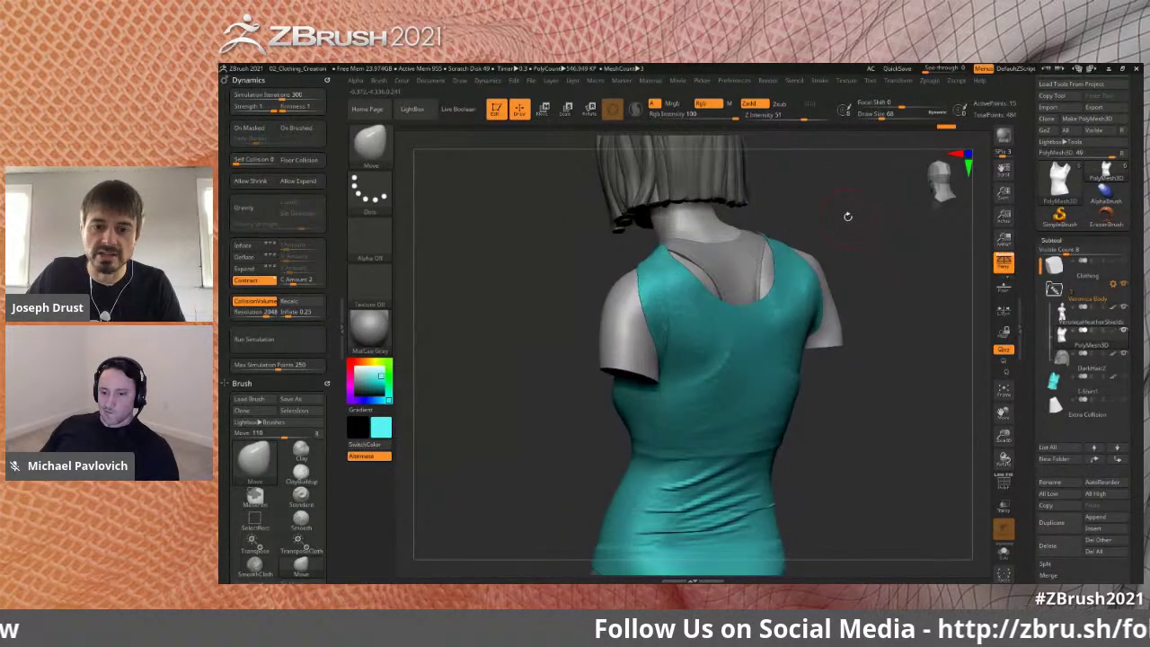
key(s)
mouse_move(658, 310)
mouse_down()
mouse_move(673, 310)
mouse_move(676, 345)
mouse_move(670, 316)
mouse_up()
drag(574, 296, 541, 295)
drag(650, 278, 665, 281)
- Reshape the tank top's shoulder strap and armhole edge from the side with the Move brush, and smooth the area
drag(907, 289, 866, 290)
drag(794, 260, 769, 241)
drag(807, 303, 796, 309)
drag(894, 272, 848, 273)
drag(777, 302, 765, 306)
drag(868, 268, 909, 270)
shift+drag(760, 297, 779, 314)
mouse_move(884, 296)
mouse_down()
mouse_move(743, 310)
mouse_move(630, 377)
mouse_up()
- Reduce the Draw Size to 37 and pull the tank top's shoulder strap edges into place with the Move brush
key(bracketleft)
key(bracketleft)
key(bracketleft)
key(bracketleft)
key(bracketleft)
key(bracketleft)
key(bracketleft)
key(bracketleft)
key(bracketleft)
drag(810, 240, 806, 237)
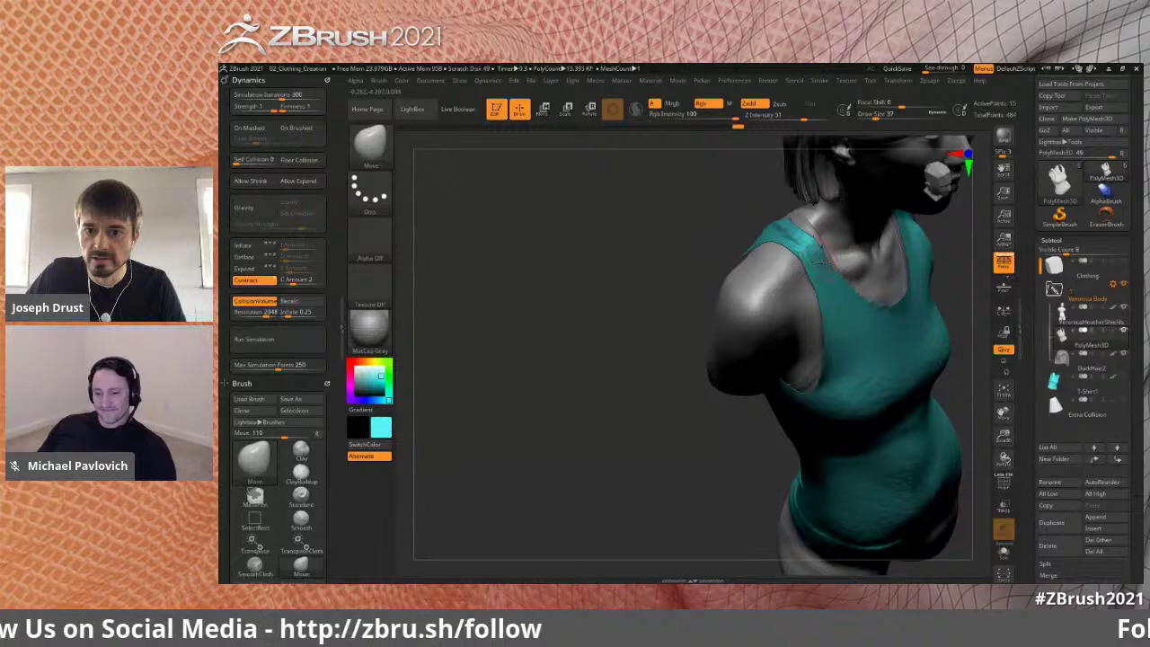
drag(644, 316, 544, 331)
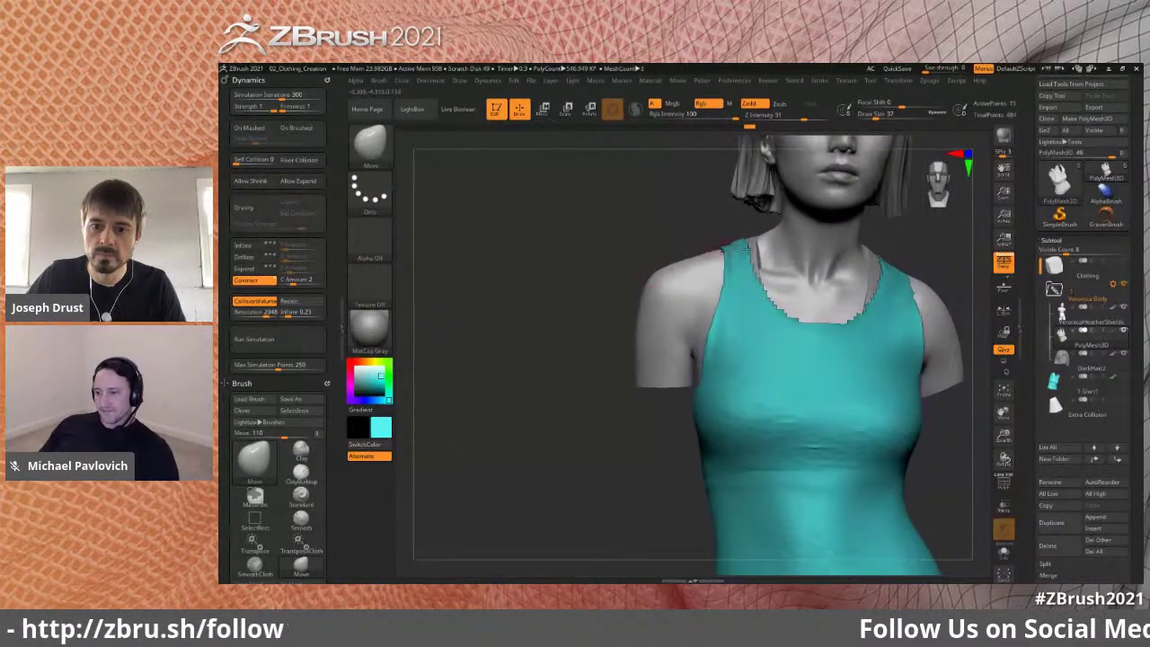
drag(696, 223, 728, 259)
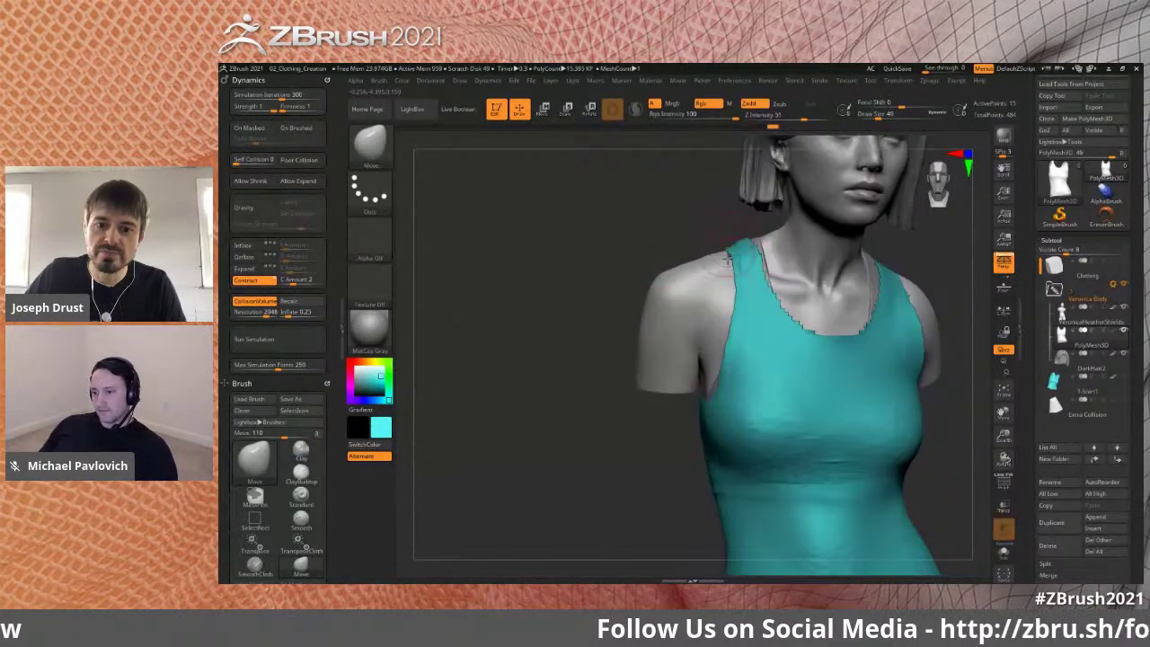
drag(610, 275, 710, 322)
alt+drag(656, 376, 649, 347)
alt+drag(936, 379, 1003, 362)
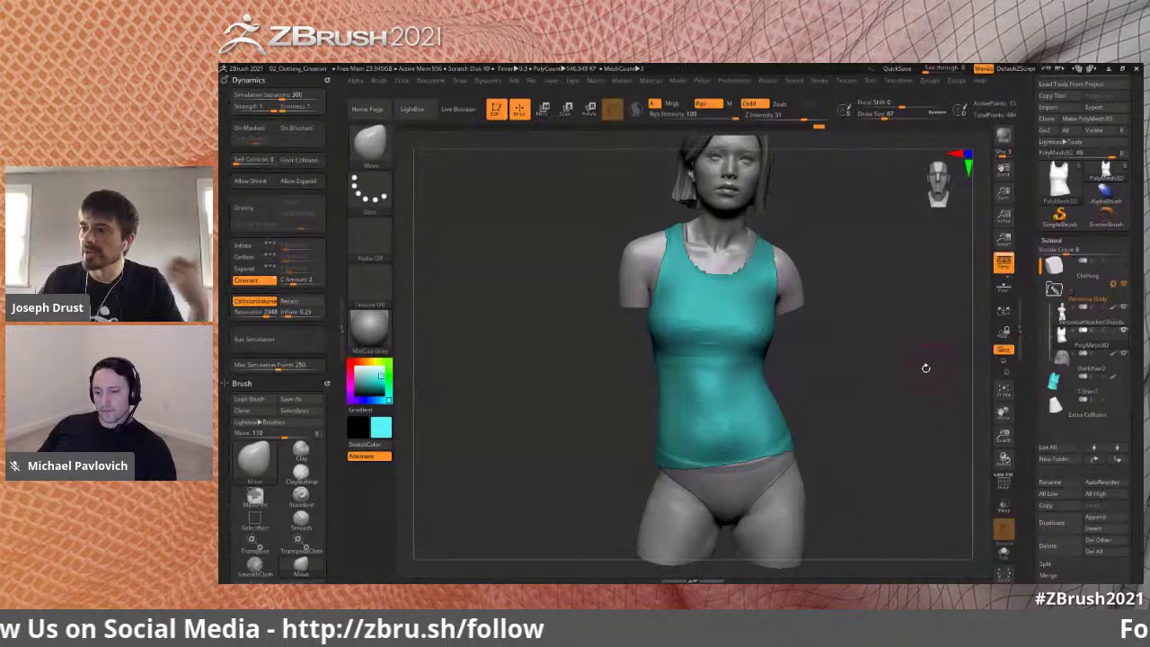
- Clean up the jagged neckline by applying the Polish By Features deformation to the tank top
drag(1029, 339, 1058, 231)
click(1057, 205)
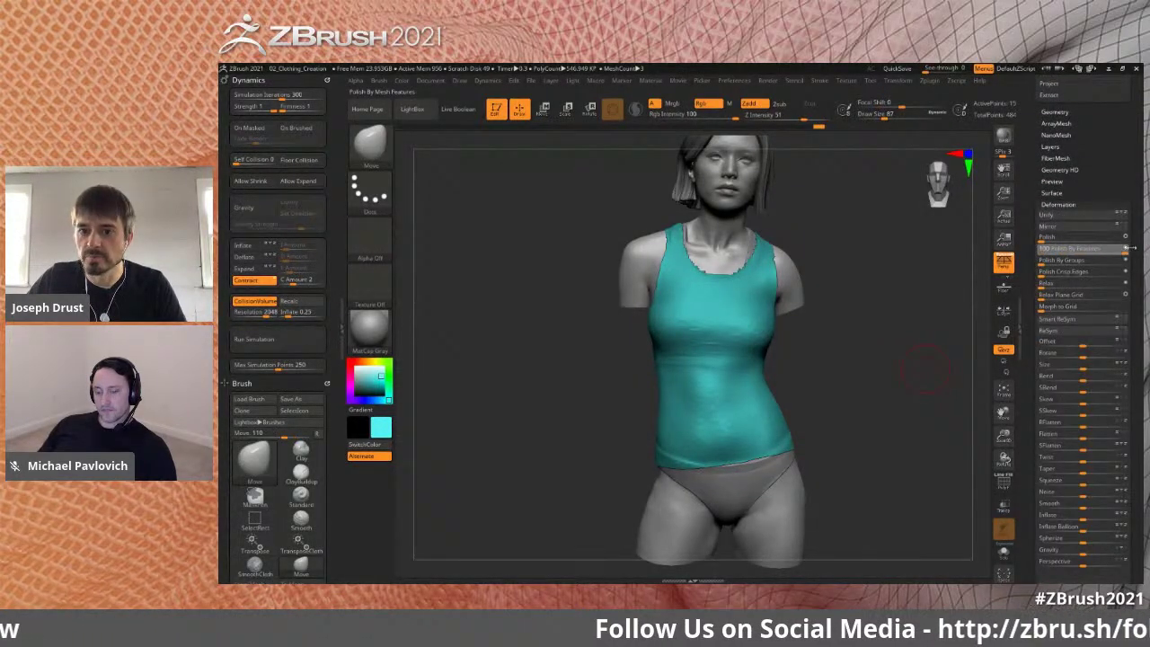
drag(1132, 247, 1131, 248)
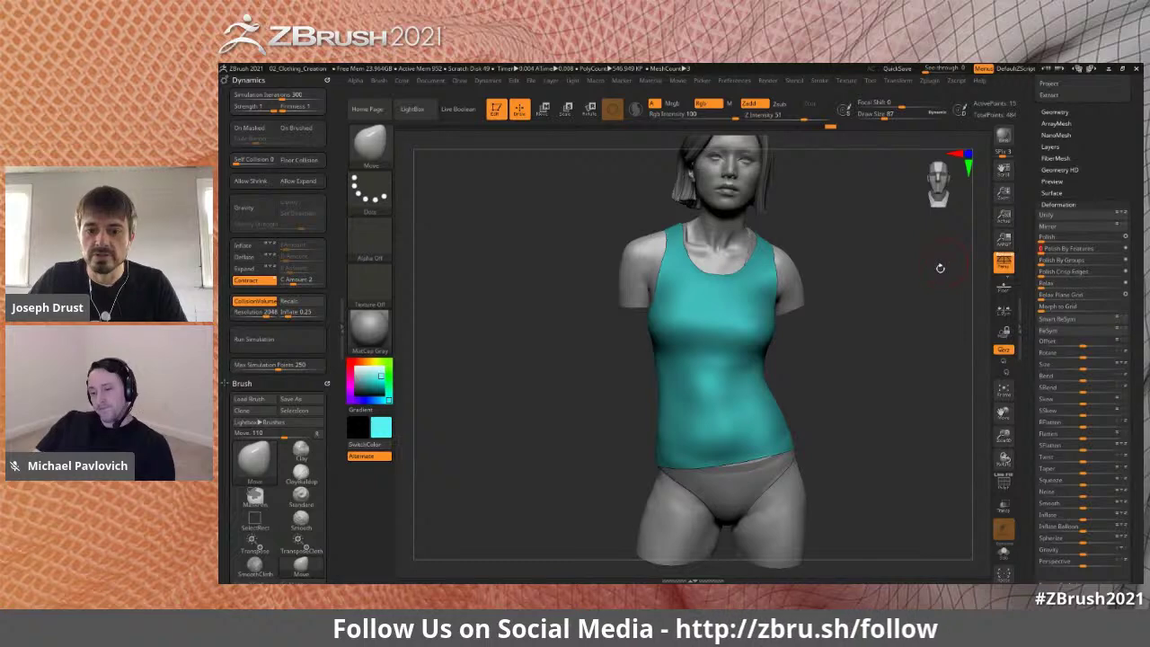
drag(940, 267, 773, 270)
drag(819, 226, 937, 265)
- Retopologize the tank top with ZRemesher, using a target polygon count of 3 with Adapt enabled
drag(1027, 185, 1022, 298)
scroll(1037, 305, down, 4)
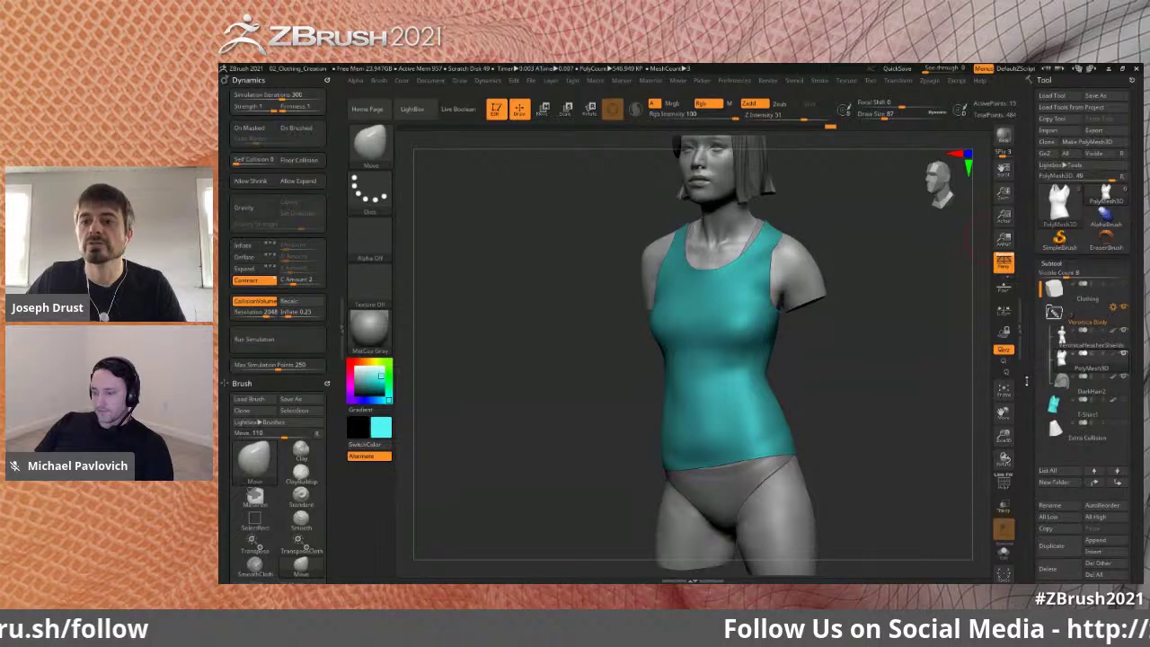
shift+click(1053, 357)
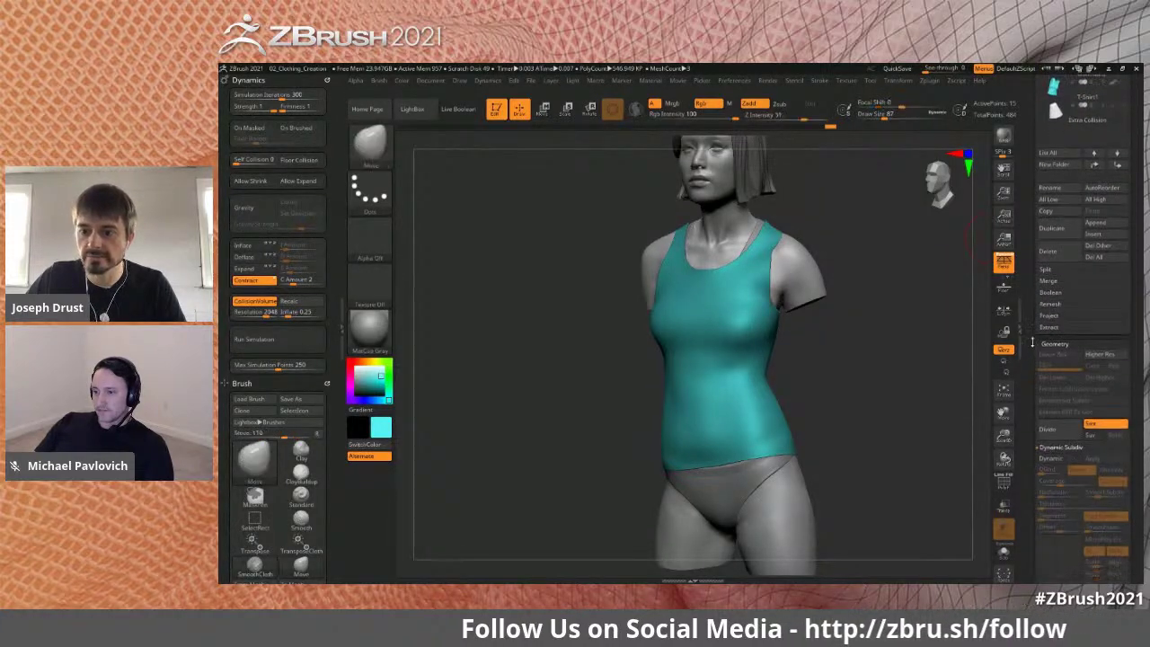
drag(1038, 547, 1042, 333)
scroll(1055, 355, down, 3)
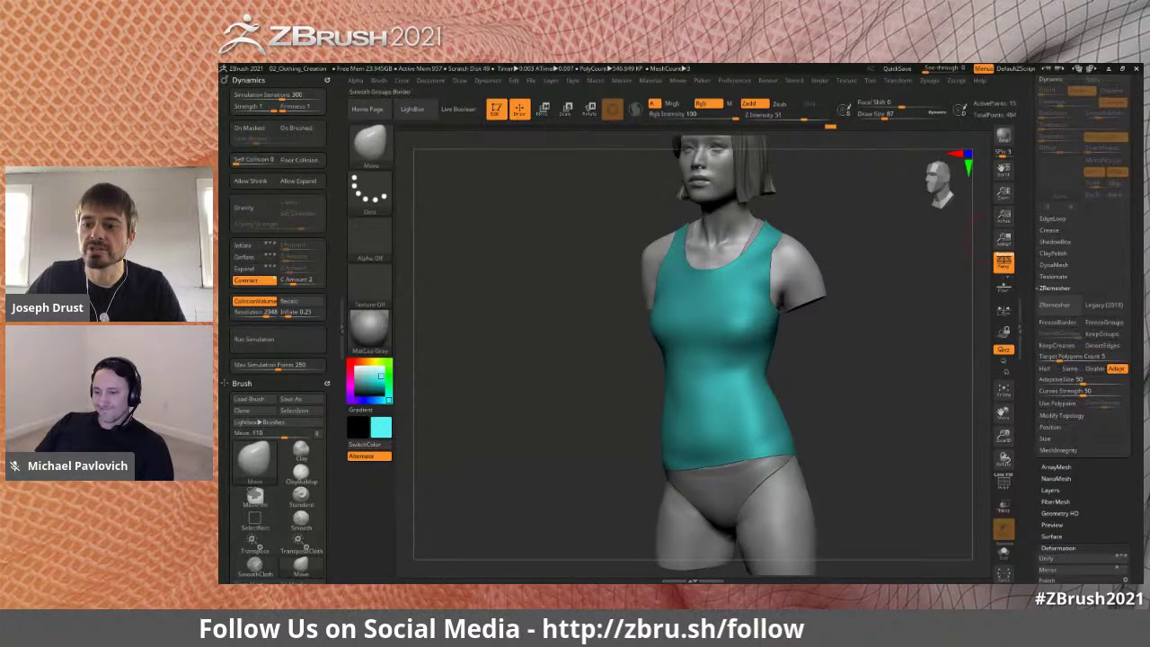
click(1055, 305)
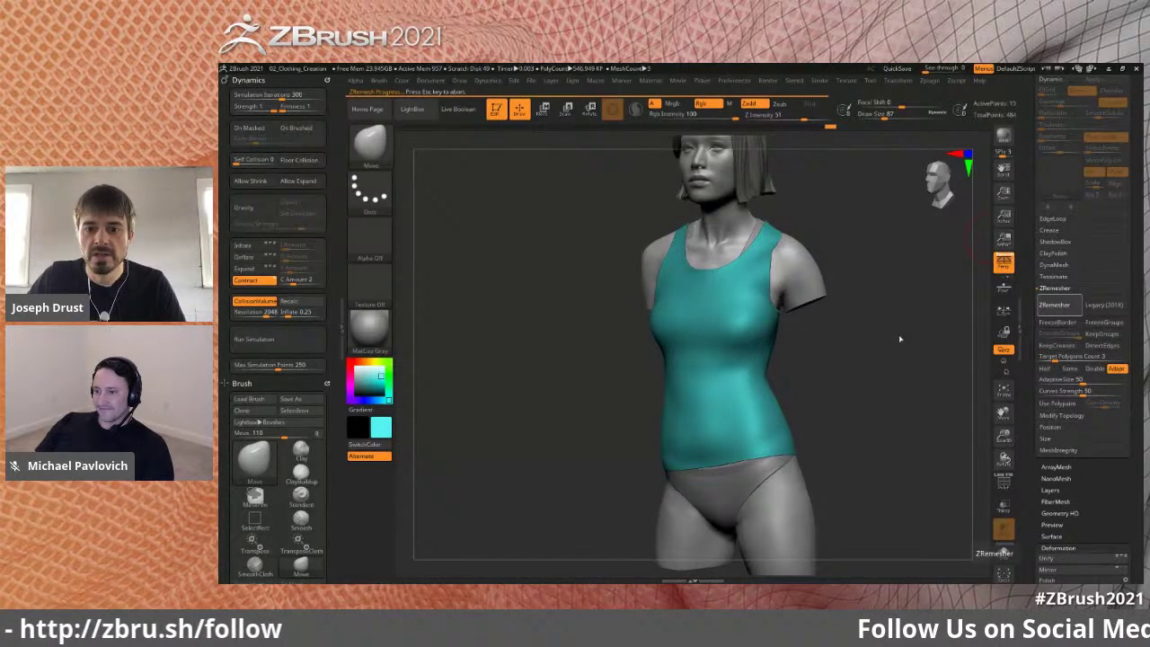
click(1062, 417)
click(1066, 310)
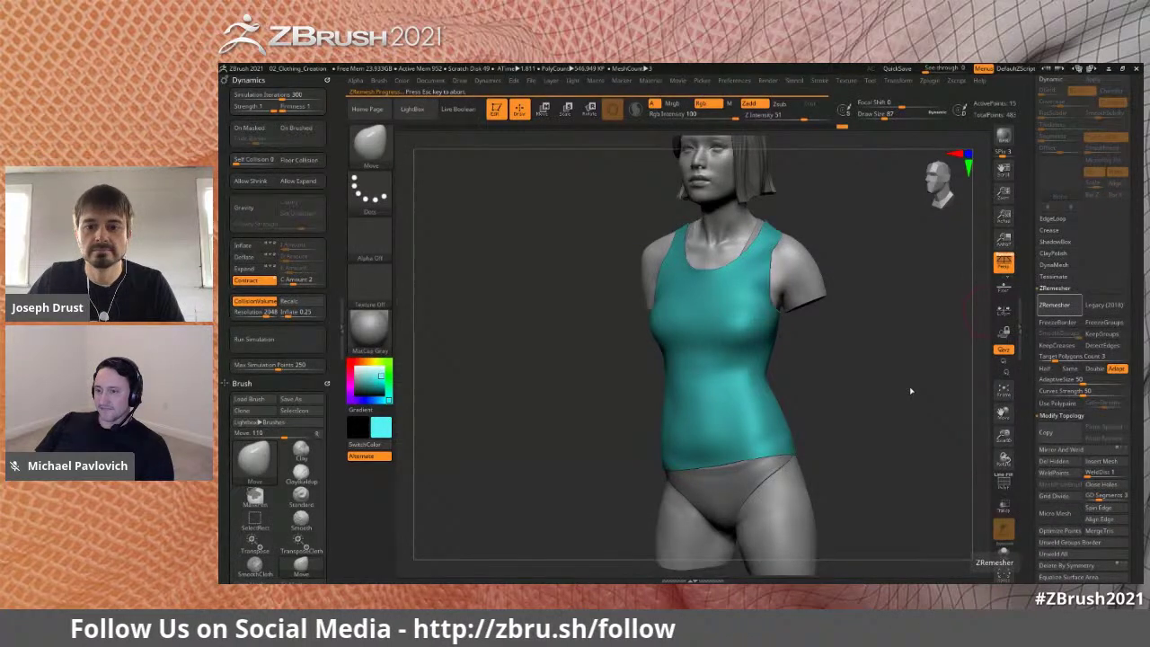
drag(909, 390, 916, 363)
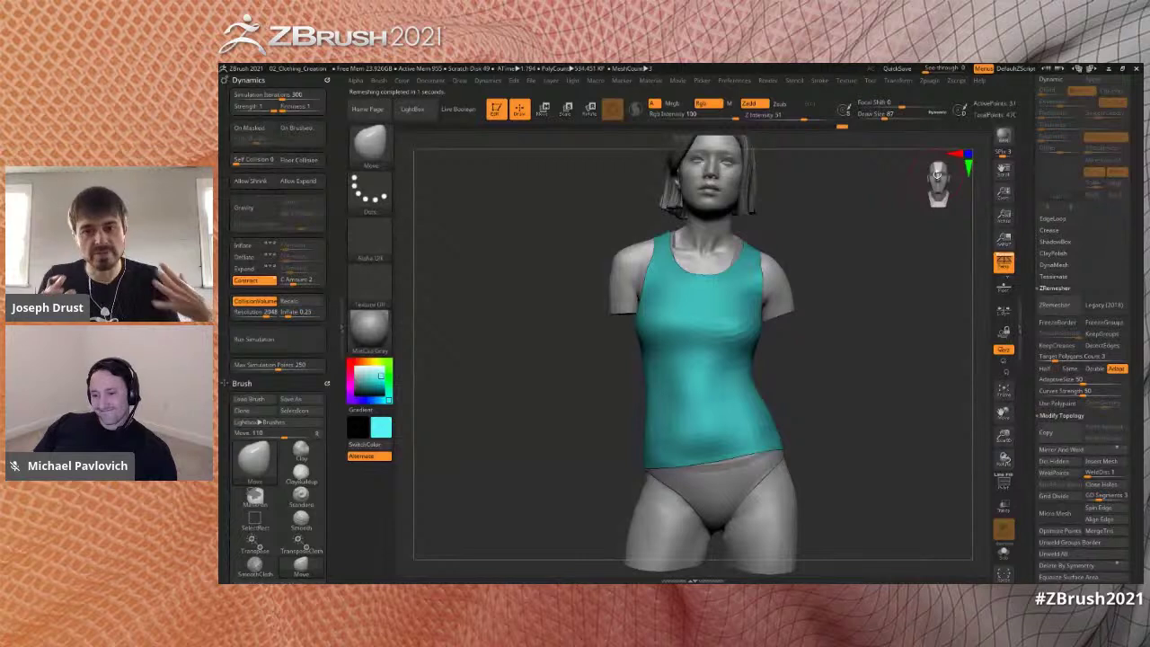
- Turn on Dynamic Subdiv for the tank top, isolate it in Solo mode and give it a thickness of about 0.01
drag(1027, 201, 1029, 325)
click(1052, 204)
drag(928, 323, 946, 405)
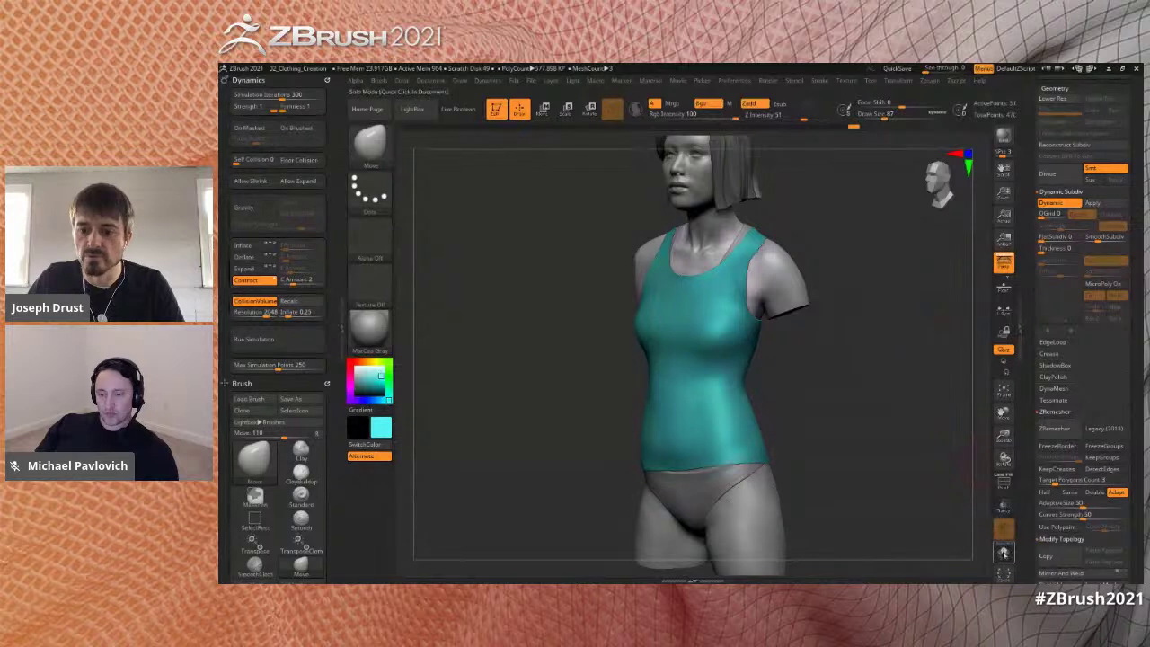
click(1003, 553)
alt+drag(877, 354, 853, 372)
drag(1042, 249, 1075, 248)
drag(884, 311, 903, 315)
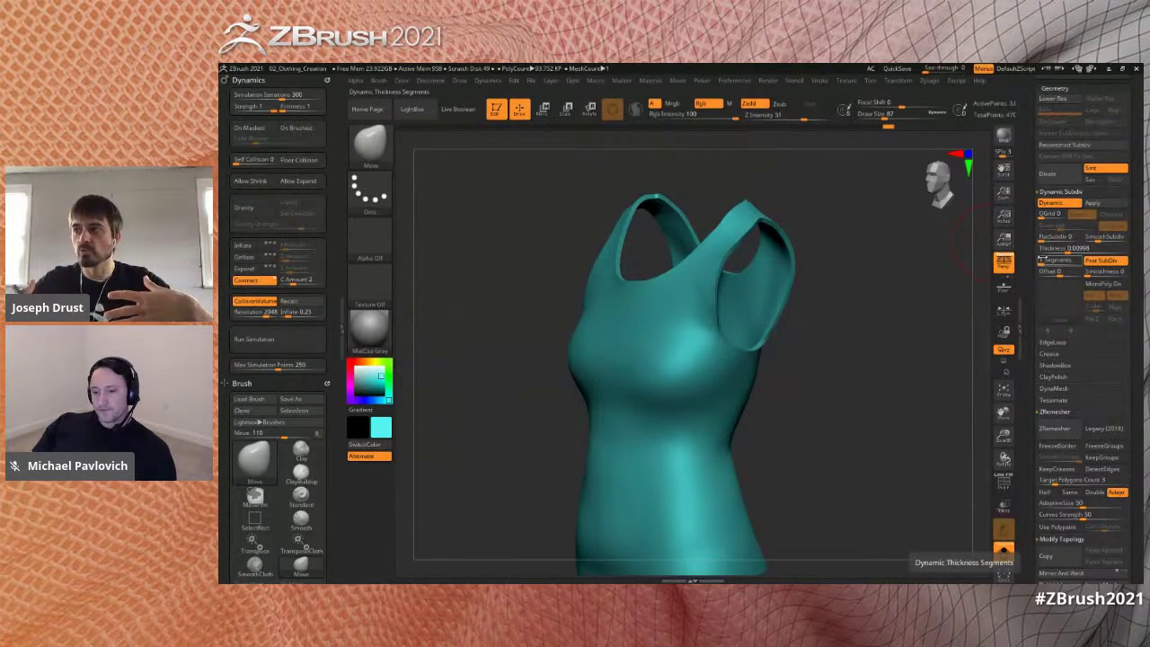
- Set the dynamic thickness Offset to -100 and bring the figure back into view
drag(1058, 272, 1039, 272)
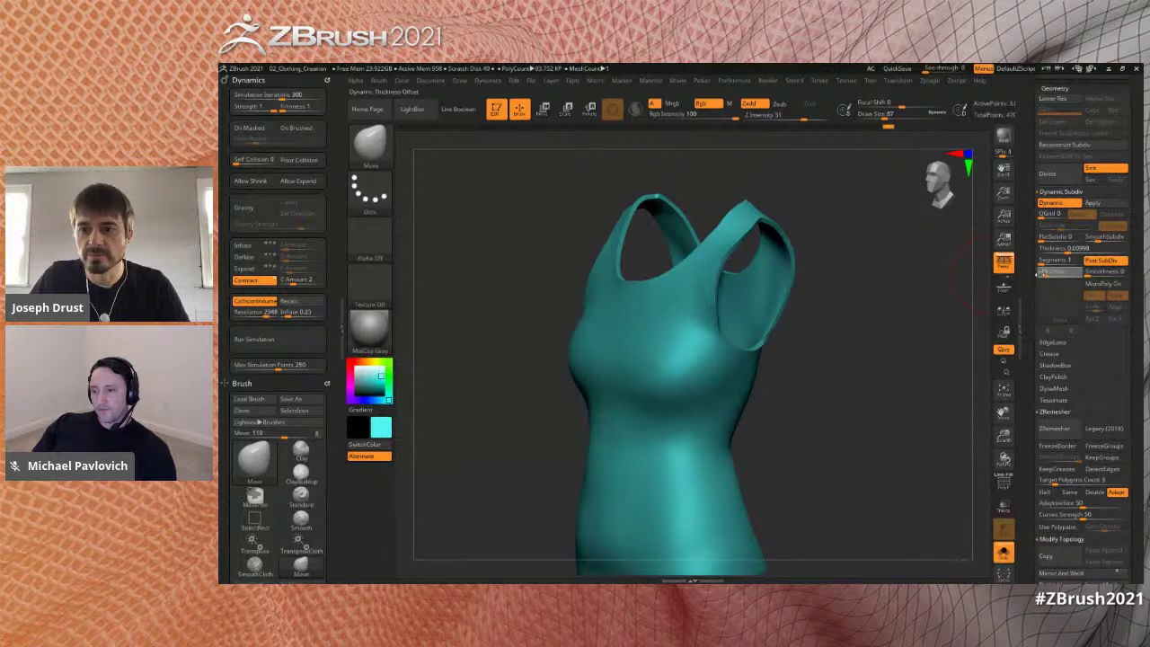
drag(872, 367, 888, 321)
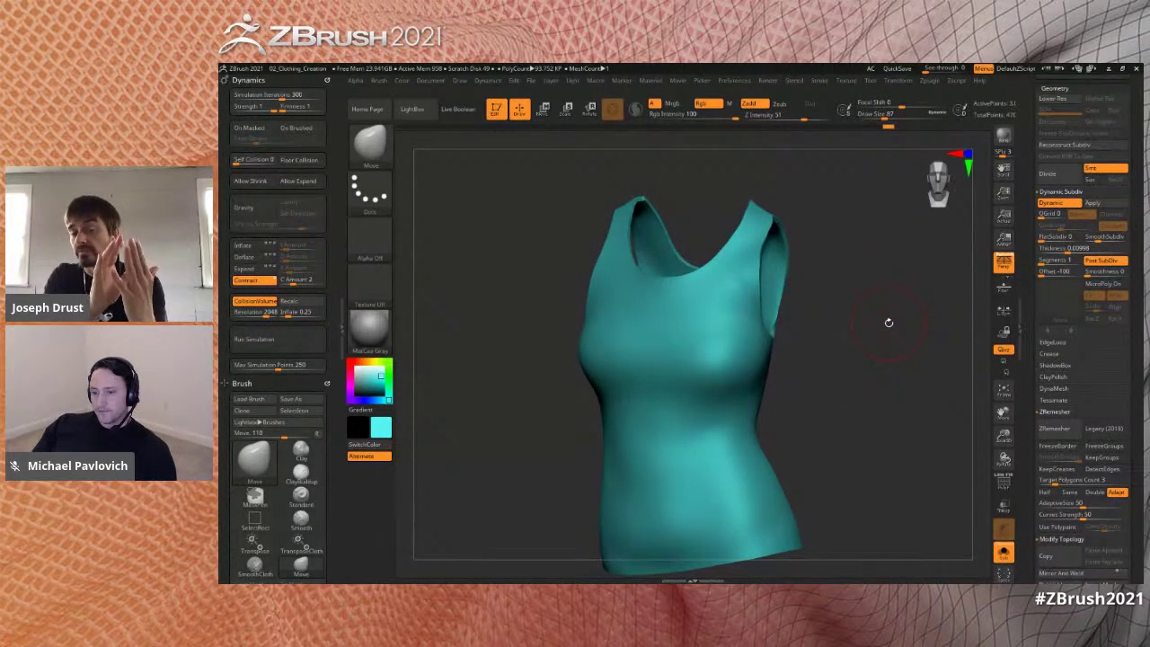
mouse_move(956, 263)
mouse_down()
mouse_move(988, 275)
mouse_move(961, 285)
mouse_up()
click(1007, 557)
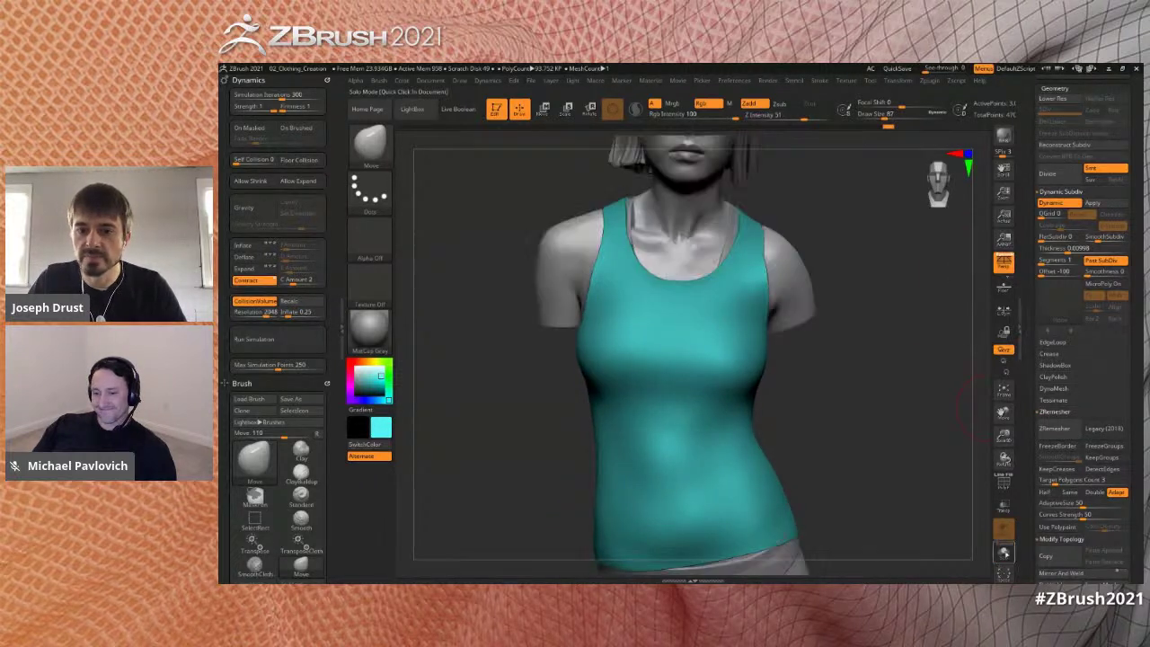
- Smooth the front of the tank top around the neckline and chest
mouse_move(919, 429)
mouse_down()
mouse_move(908, 368)
mouse_move(897, 374)
mouse_move(911, 397)
mouse_up()
shift+drag(685, 289, 693, 239)
drag(785, 210, 780, 224)
shift+drag(689, 258, 701, 234)
drag(763, 198, 908, 272)
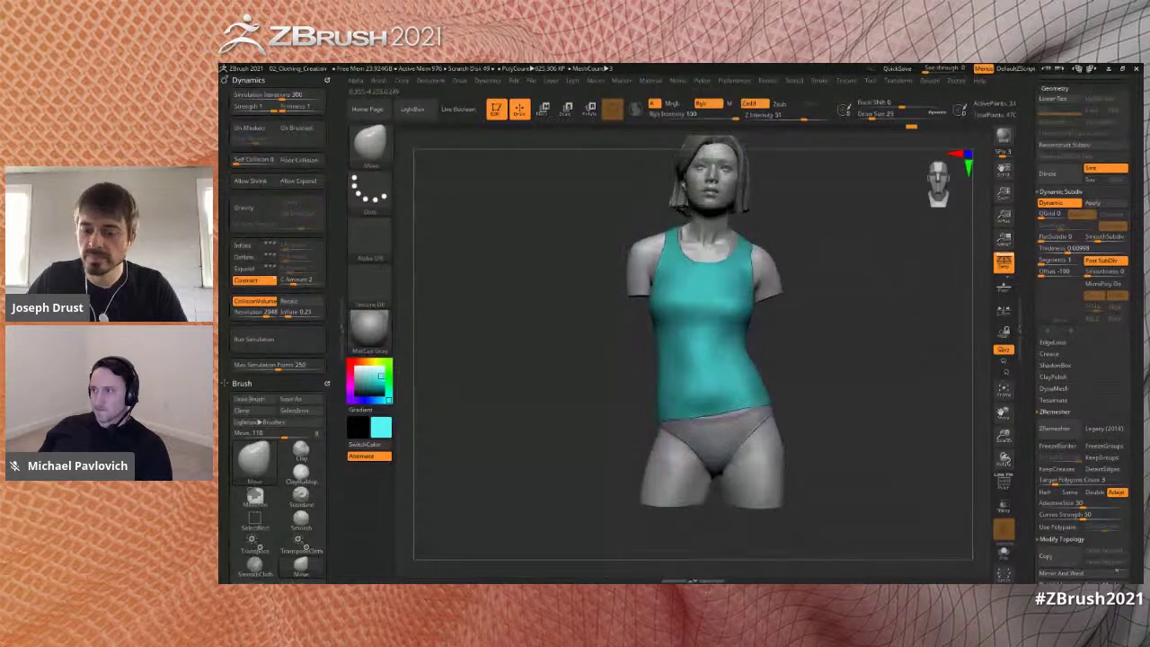
- Turn off perspective, set Self Collision to 2 and run the cloth simulation with Contract at 2
key(p)
drag(857, 228, 824, 317)
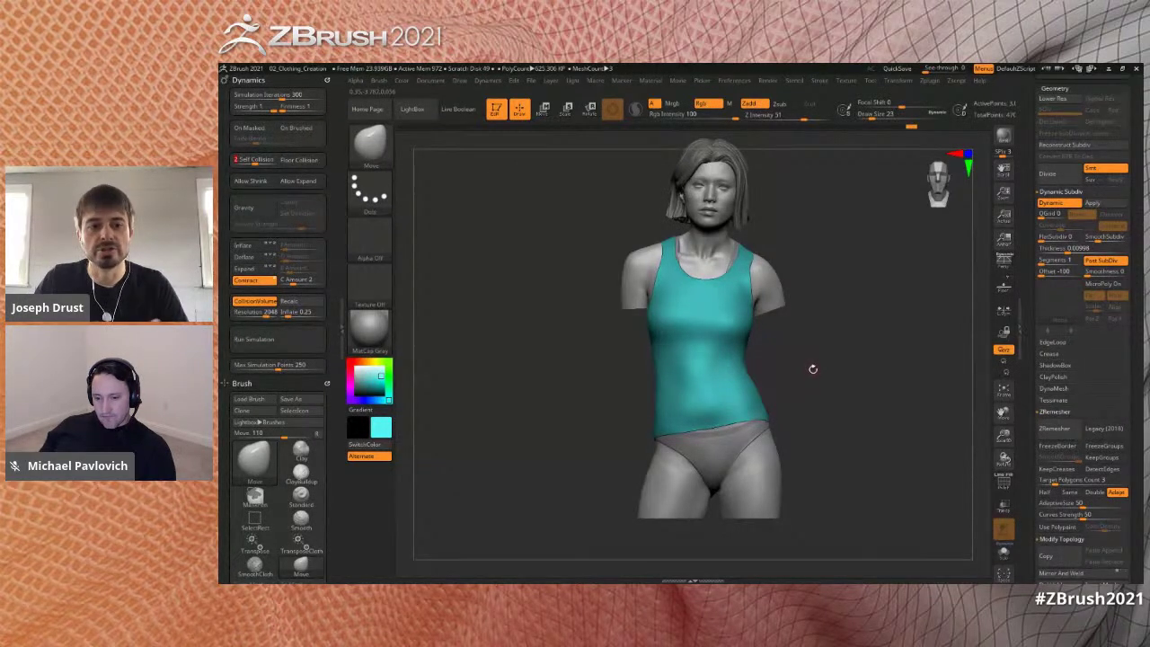
click(279, 341)
mouse_move(826, 305)
mouse_down()
mouse_move(751, 325)
mouse_move(841, 321)
mouse_up()
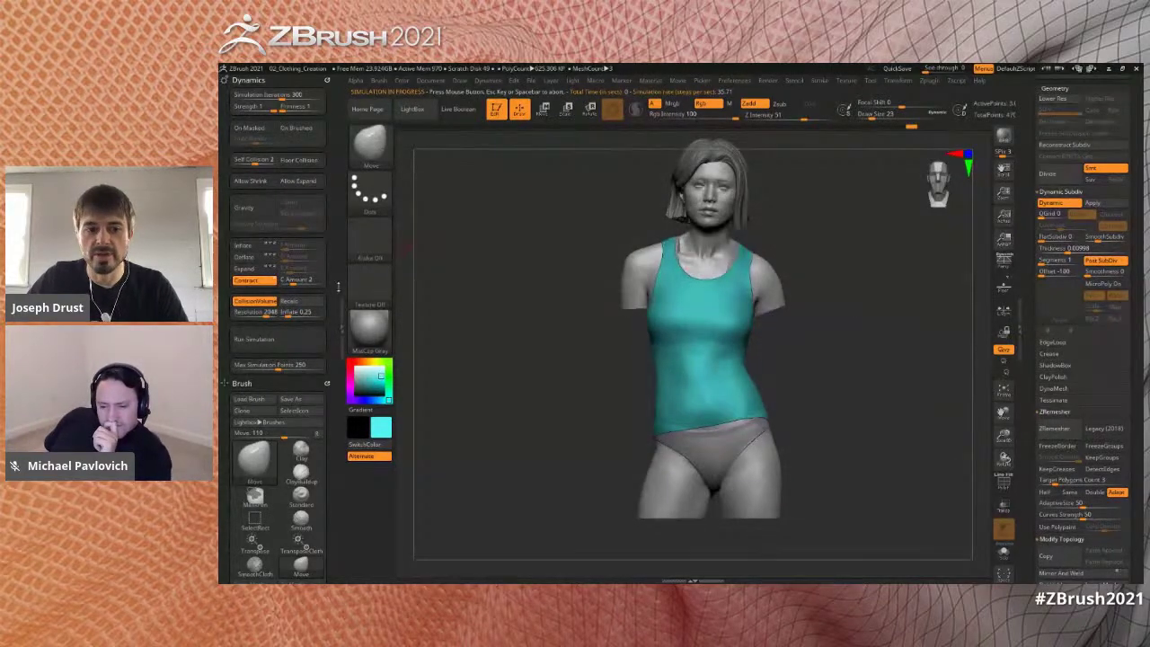
drag(753, 306, 869, 286)
drag(810, 309, 952, 229)
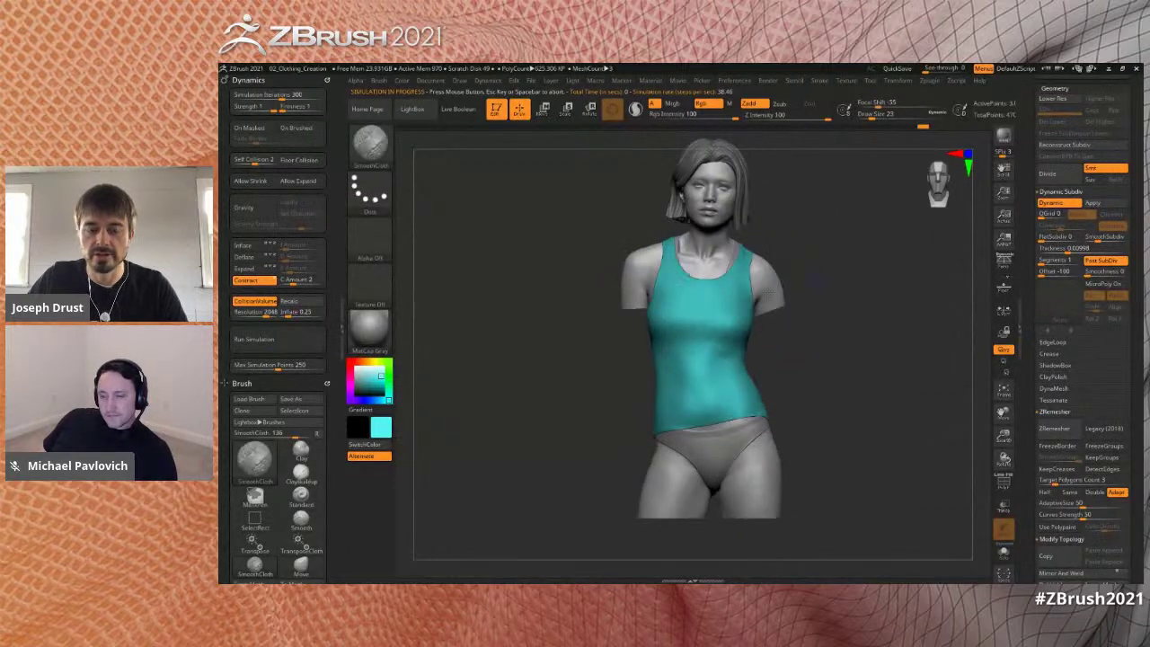
- Switch the simulation from Contract to Inflate with an amount of 1 and run it to loosen the tank top
click(250, 246)
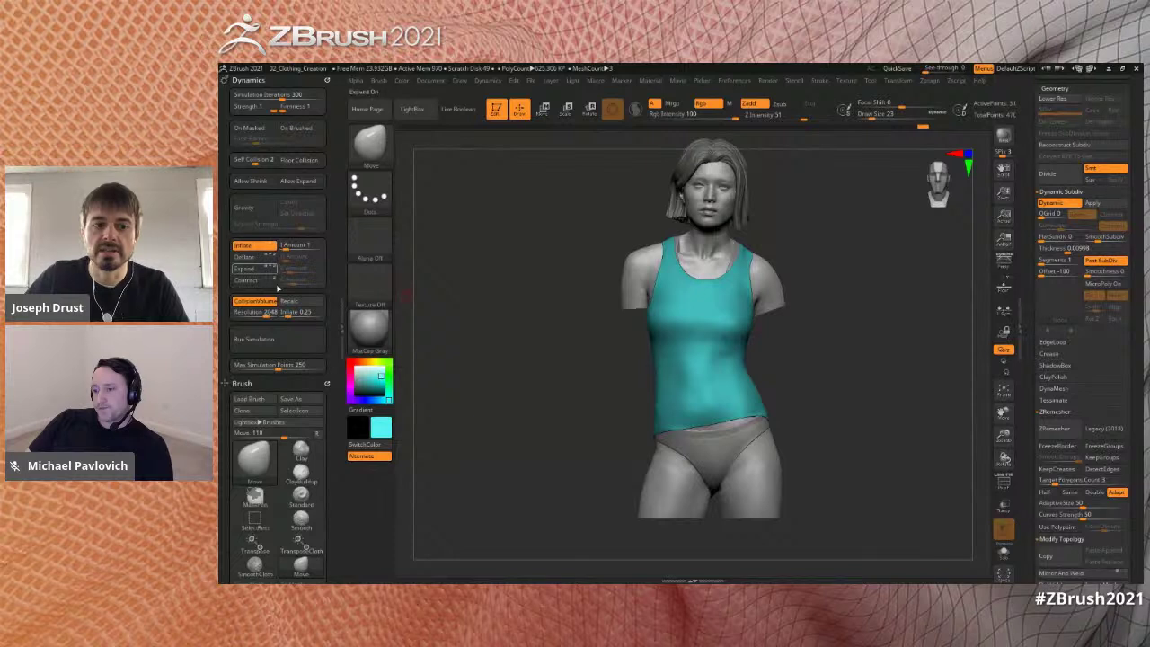
click(293, 352)
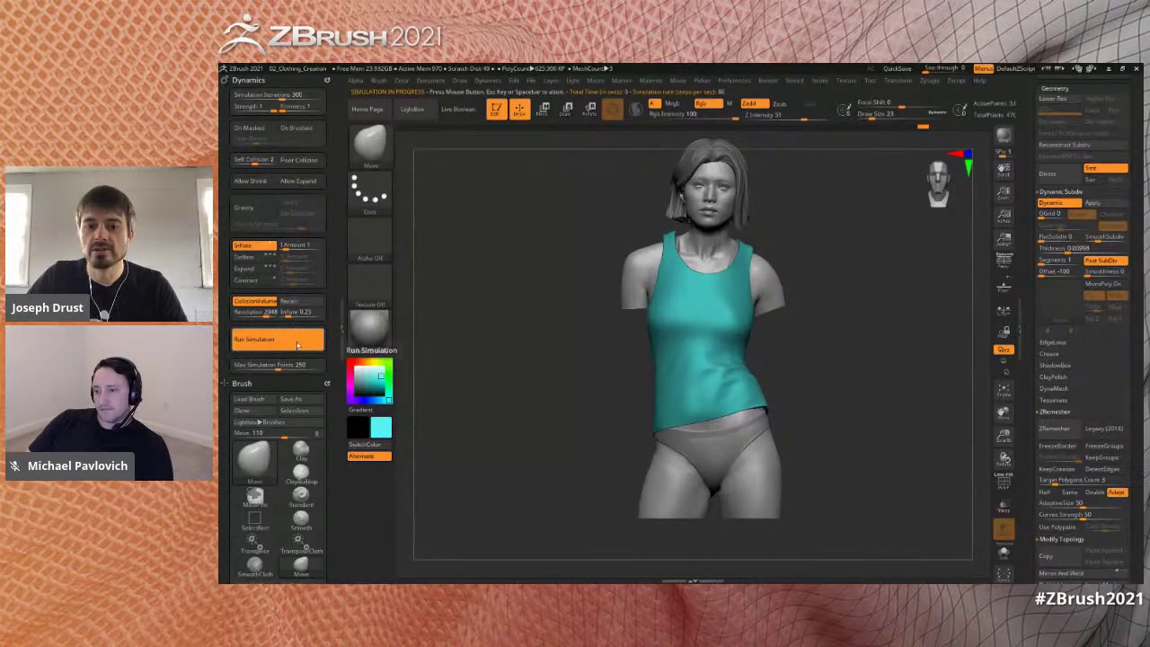
drag(820, 374, 779, 396)
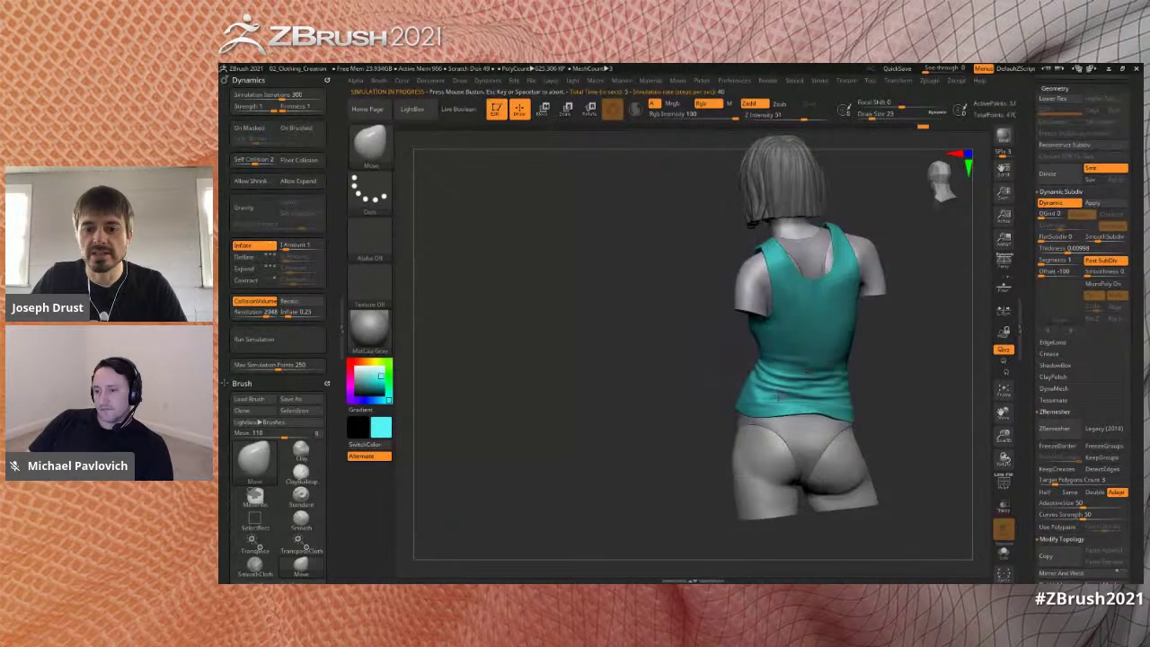
drag(679, 378, 776, 381)
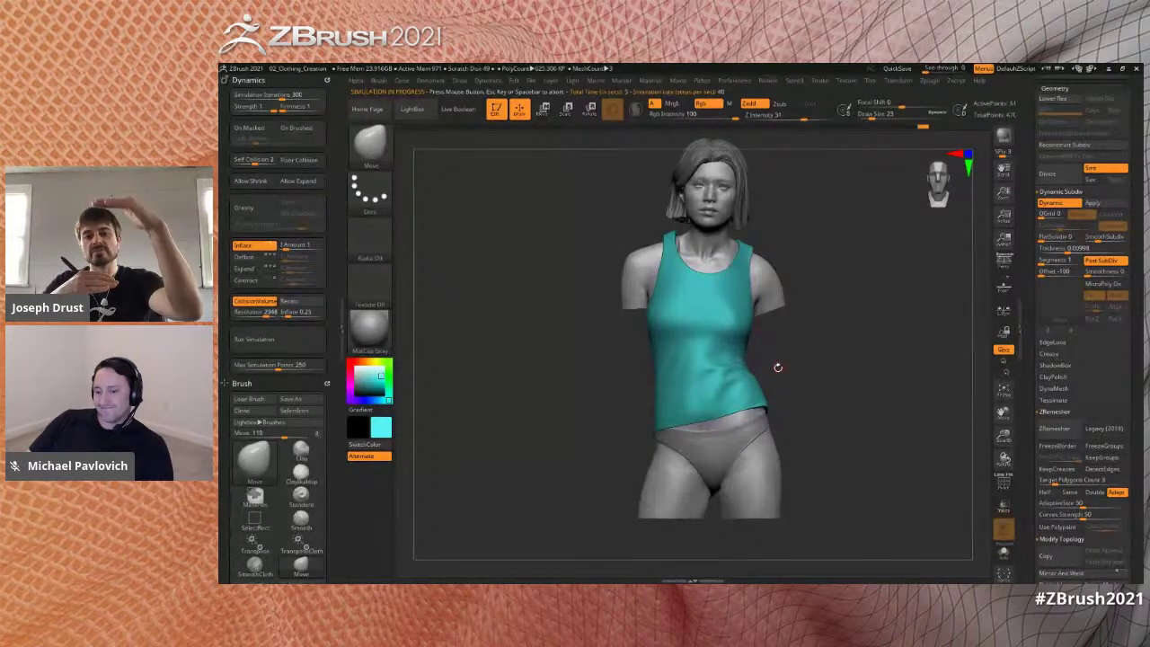
drag(841, 337, 831, 390)
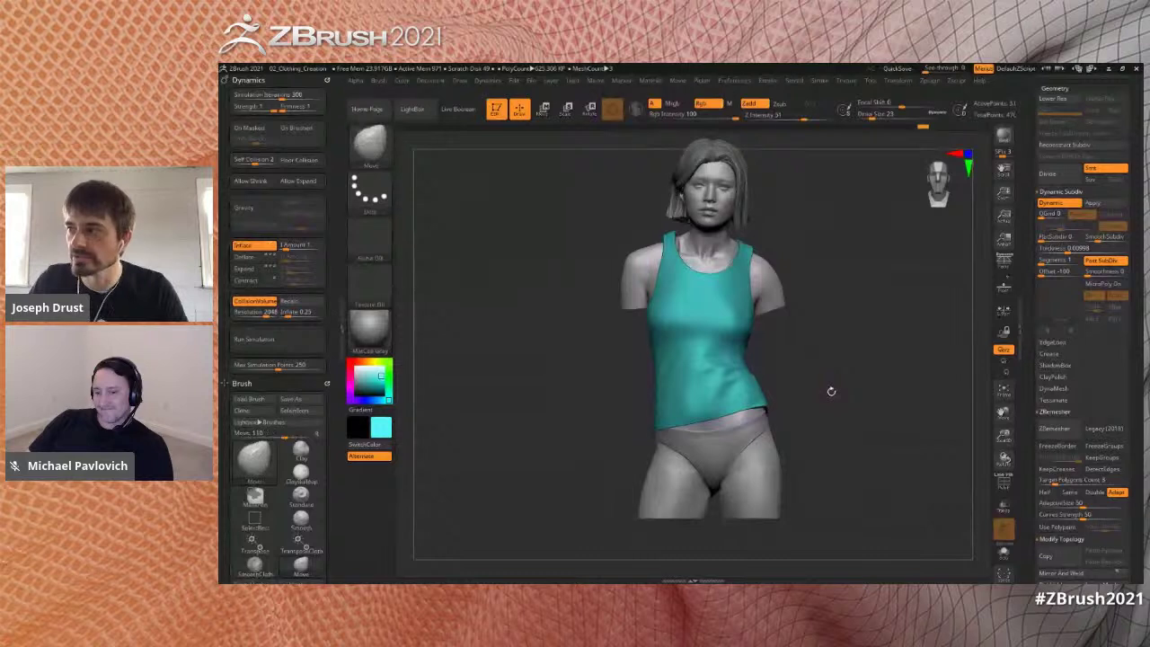
- Switch the simulation back to Contract with an amount of 2 and run it to tighten the tank top
click(246, 280)
click(266, 339)
mouse_move(885, 386)
mouse_down()
mouse_move(858, 391)
mouse_move(872, 397)
mouse_up()
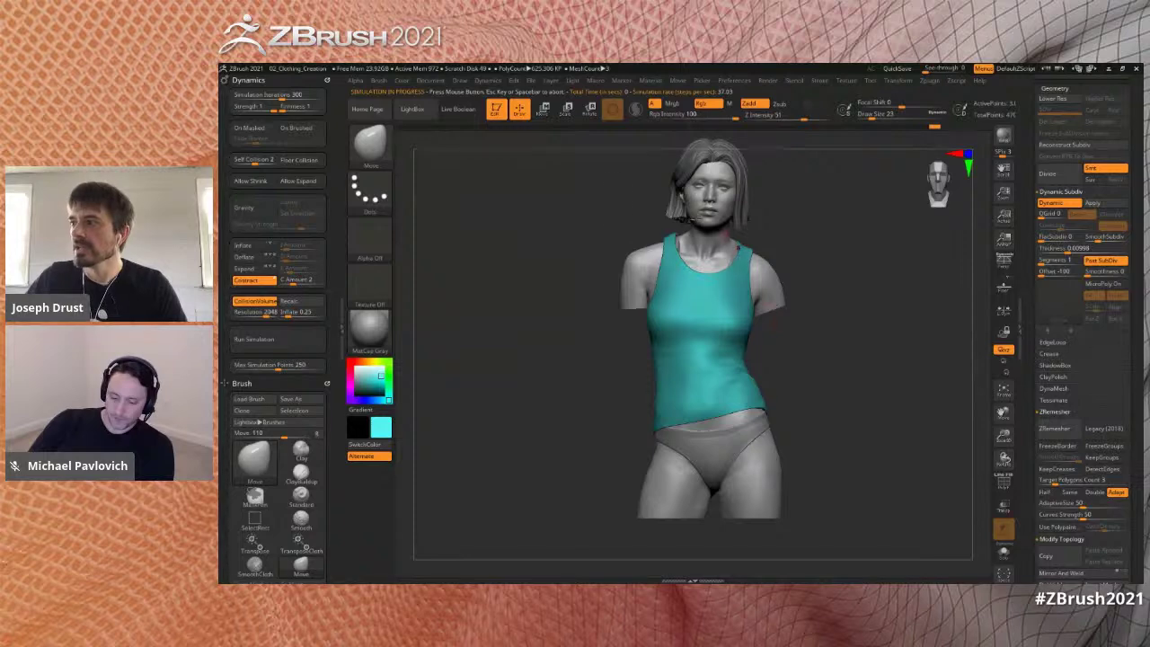
- Choose the TransposeCloth brush, disable Contract and scale the tank top down vertically to form horizontal folds
key(b)
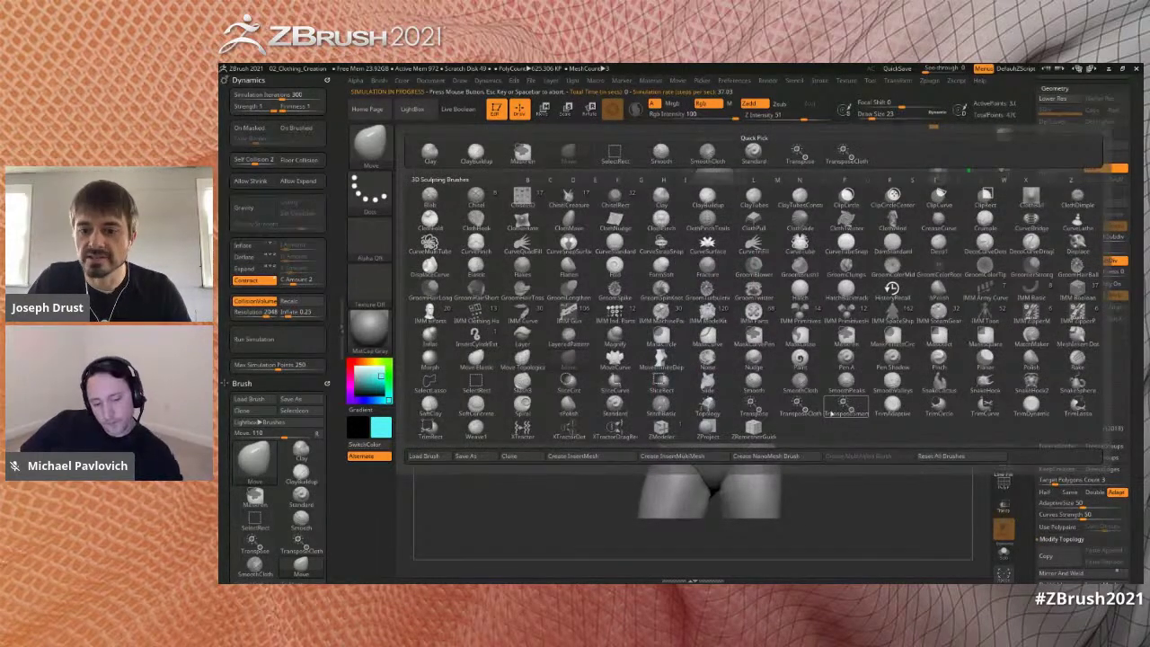
click(801, 409)
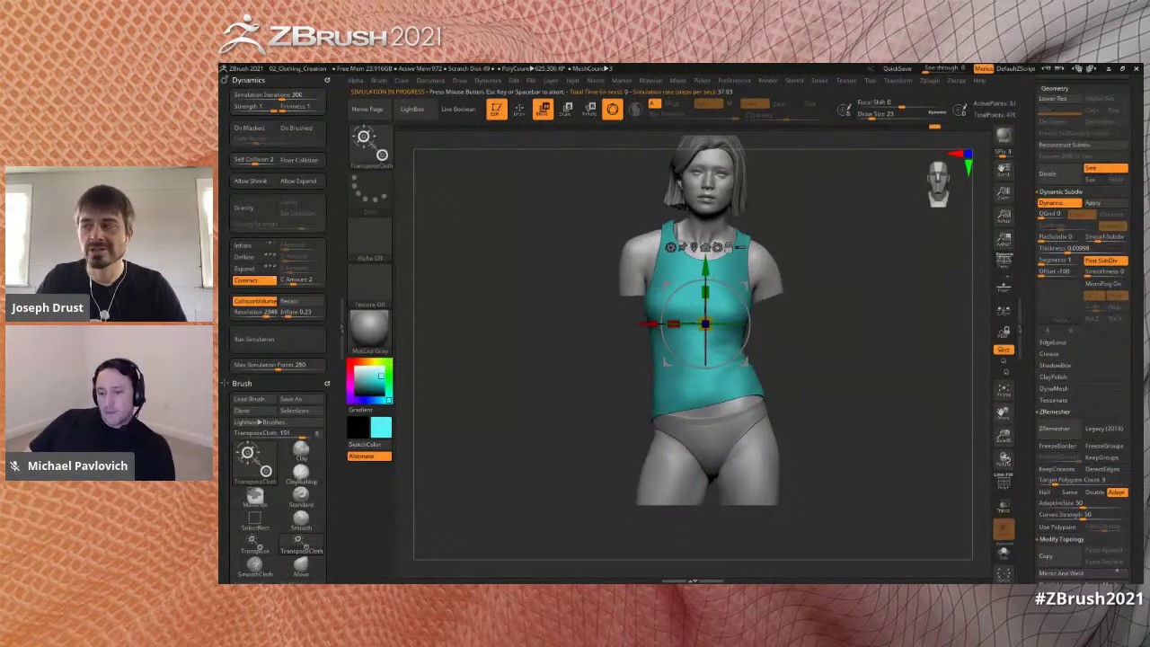
alt+drag(824, 297, 823, 310)
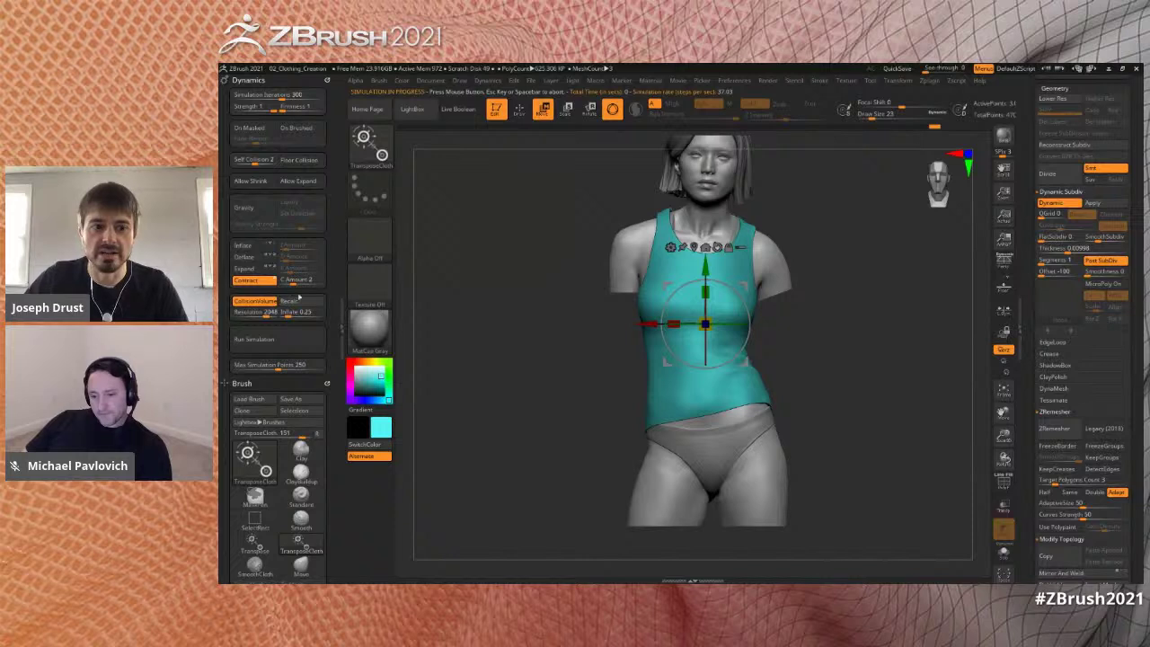
click(261, 284)
drag(709, 294, 707, 306)
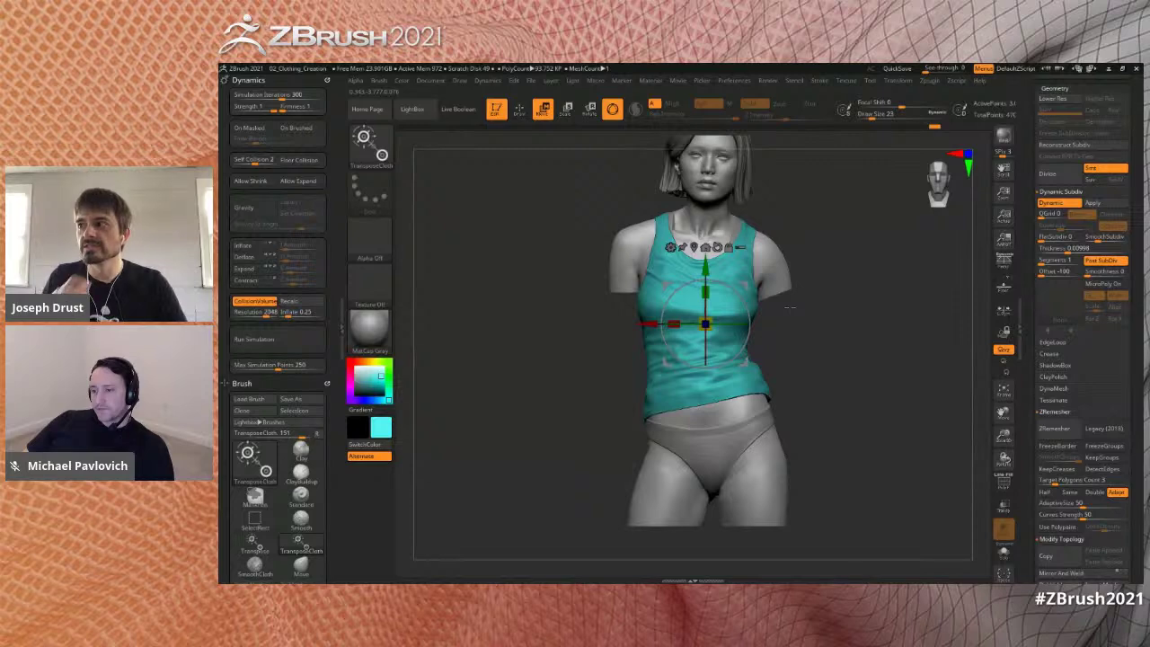
drag(789, 307, 898, 326)
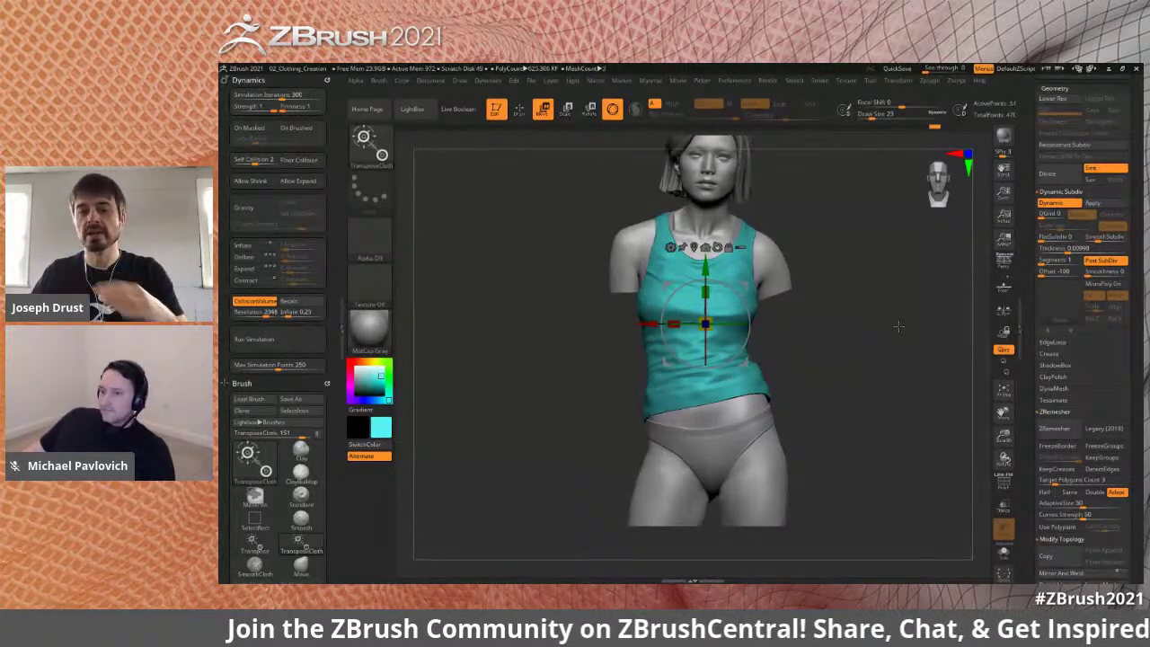
drag(884, 315, 840, 292)
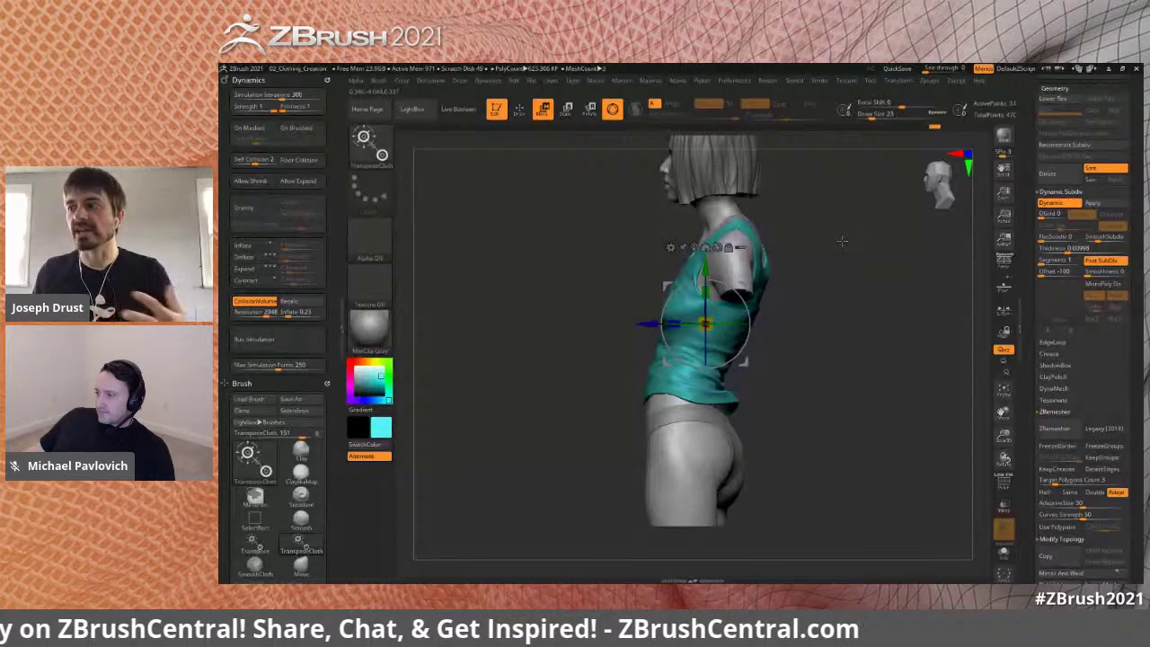
- Compress the tank top vertically a little more with TransposeCloth to strengthen its horizontal folds
drag(816, 352, 842, 336)
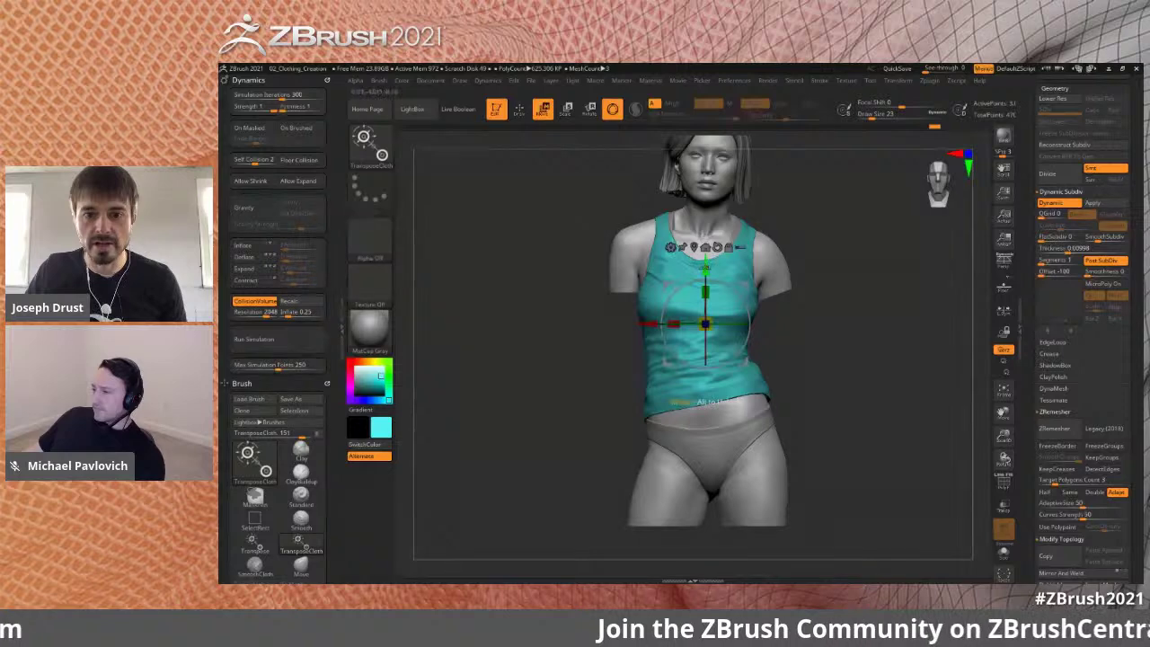
mouse_move(710, 289)
mouse_down()
mouse_move(707, 280)
mouse_move(708, 295)
mouse_up()
drag(867, 250, 813, 251)
- Enable Contract at 2, run the cloth simulation on the tank top, and return to Draw mode
click(245, 280)
click(282, 341)
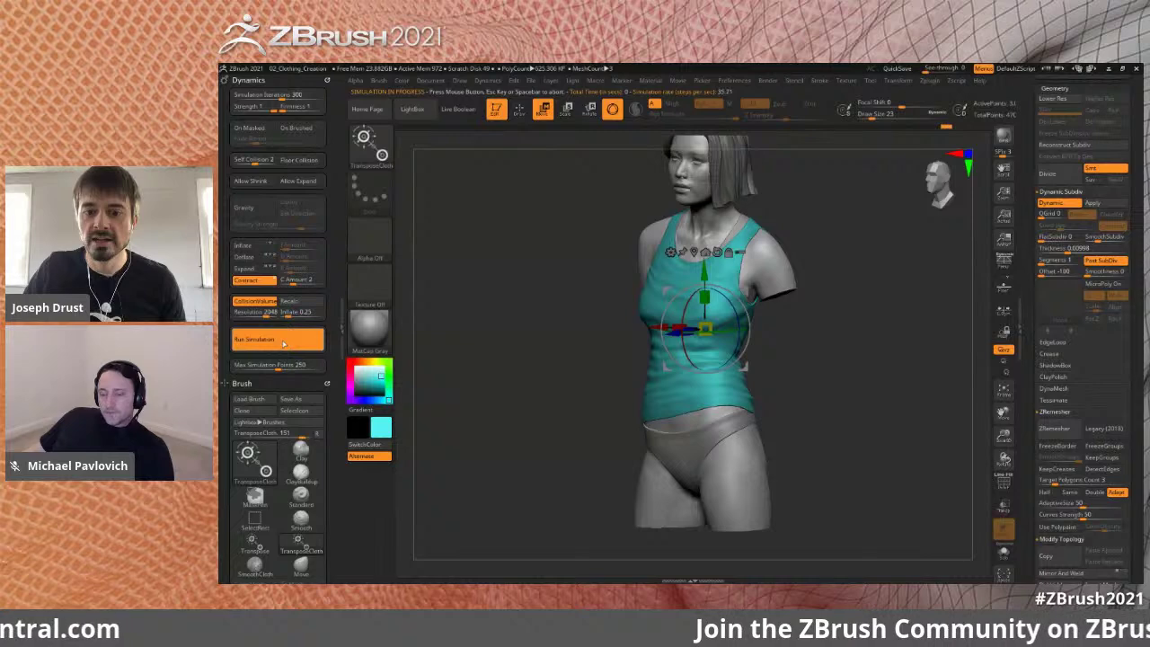
drag(840, 336, 898, 332)
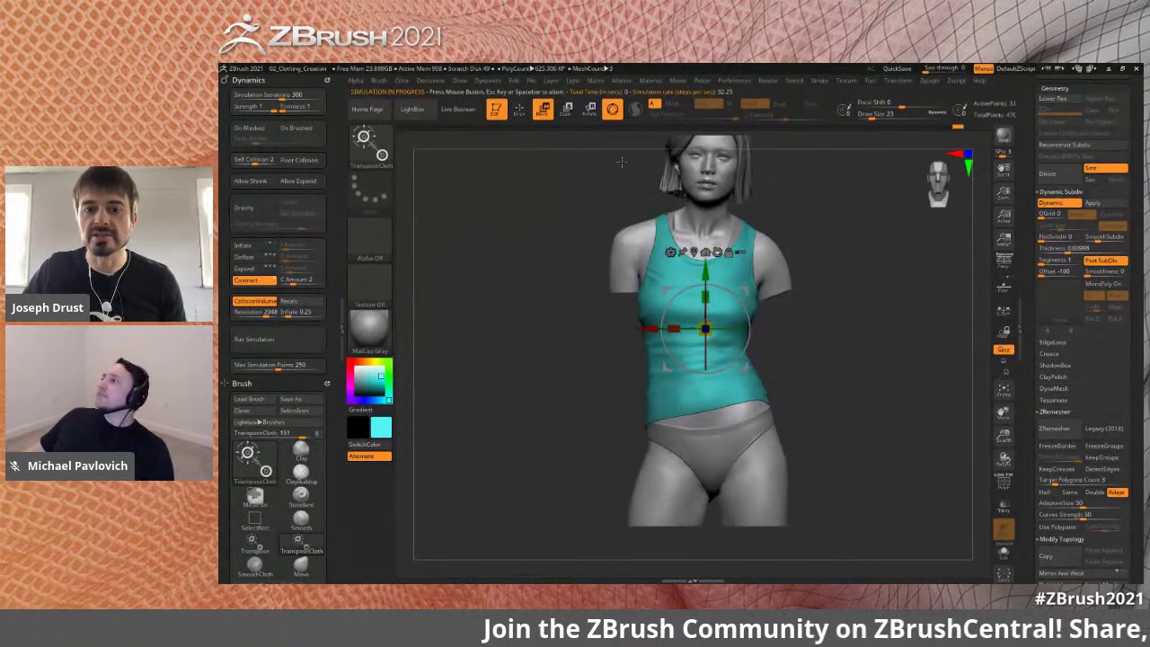
click(520, 110)
alt+drag(885, 368, 875, 306)
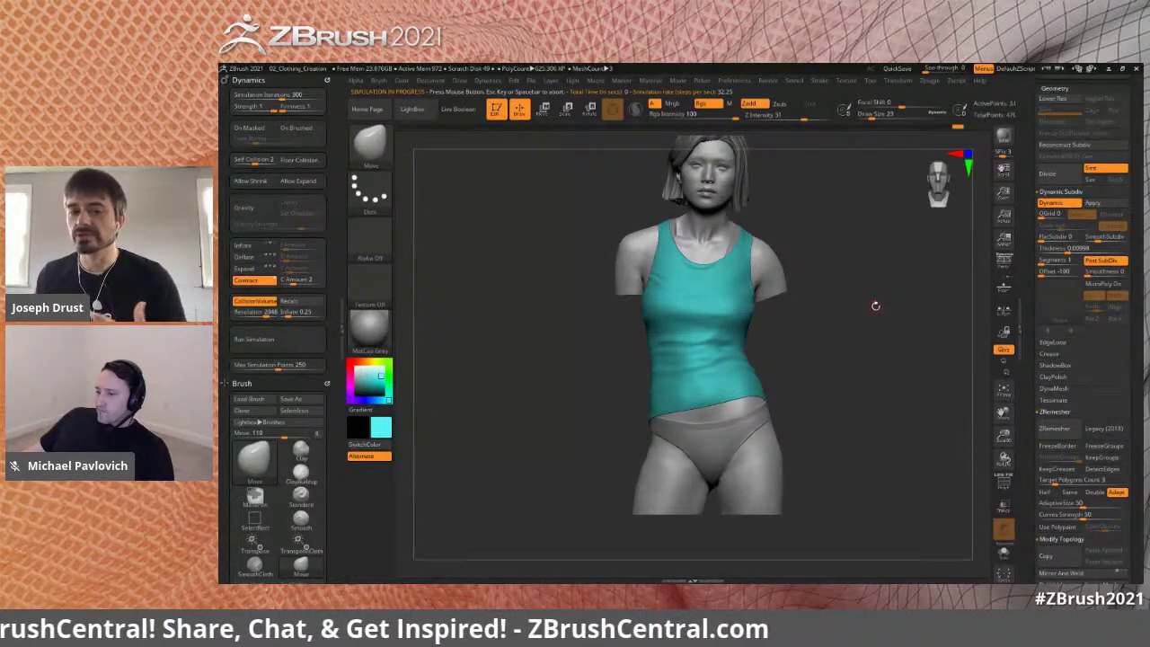
- Turn on Dynamic MicroPoly for the tank top and apply the Geo01 mesh pattern
click(793, 279)
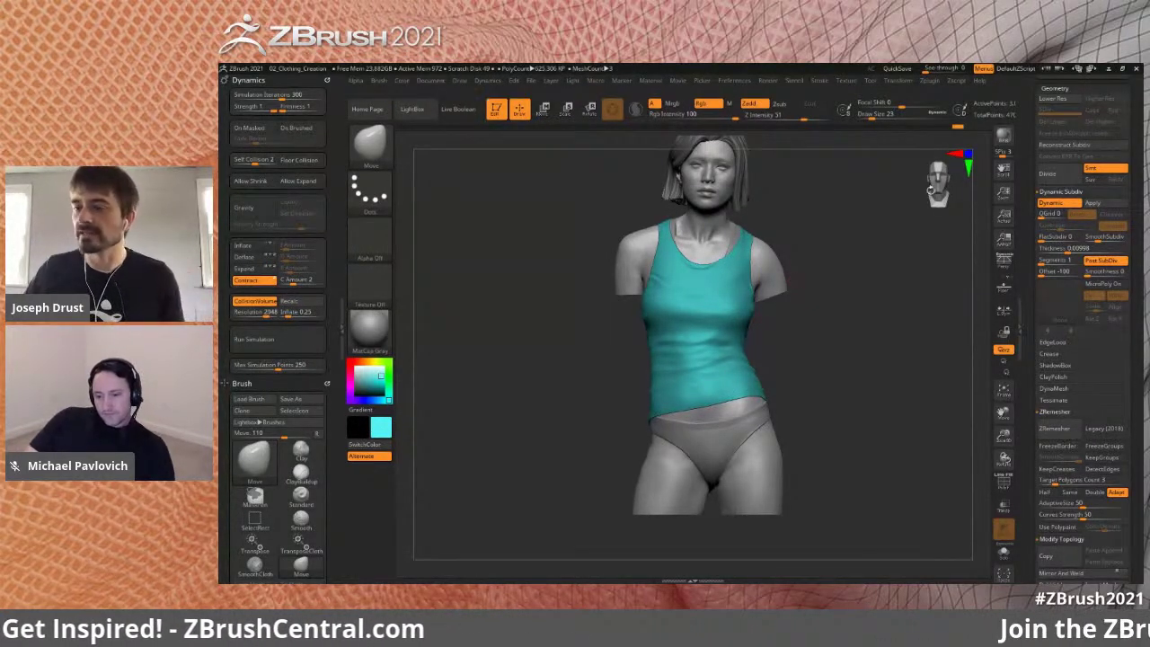
click(1102, 287)
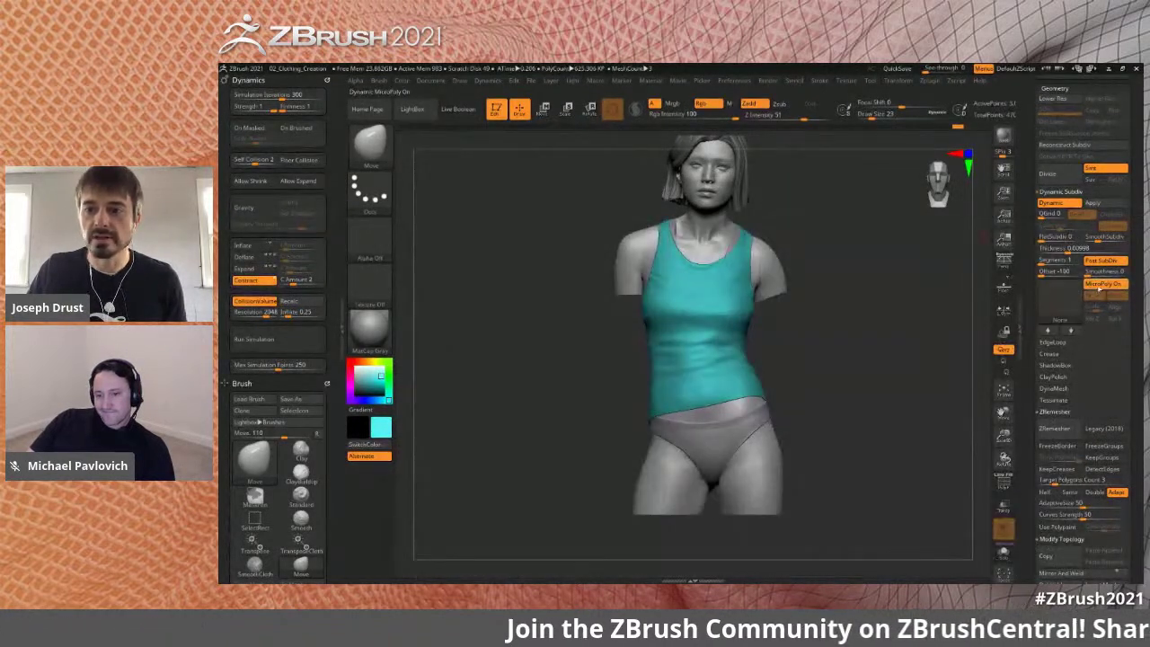
click(1101, 284)
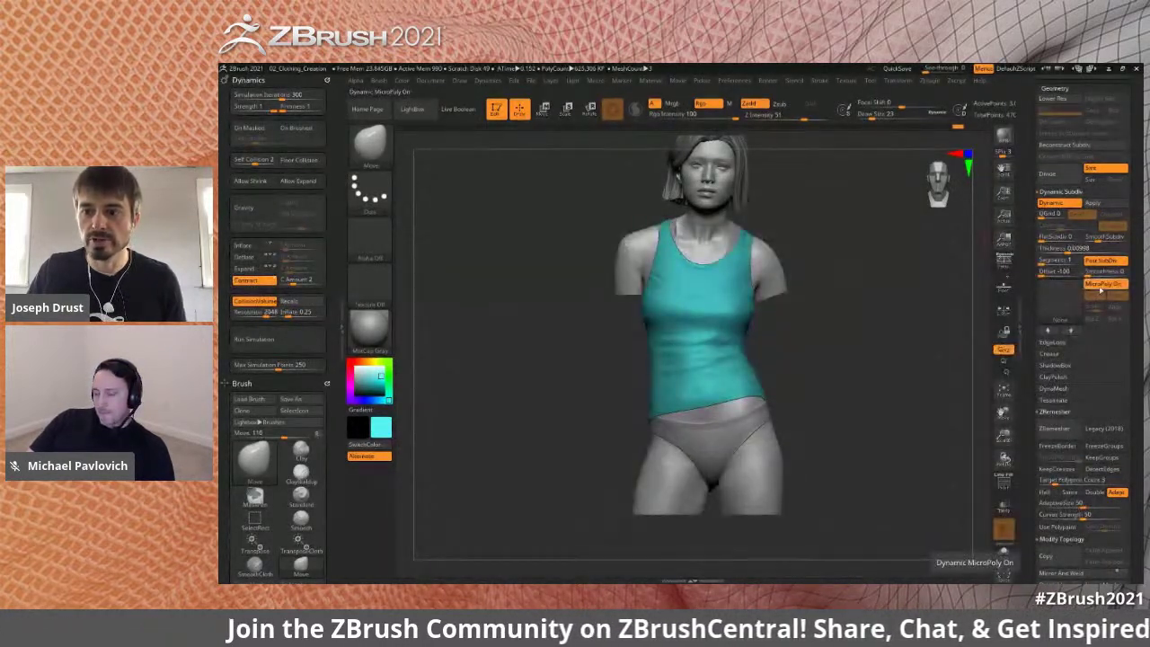
click(1101, 287)
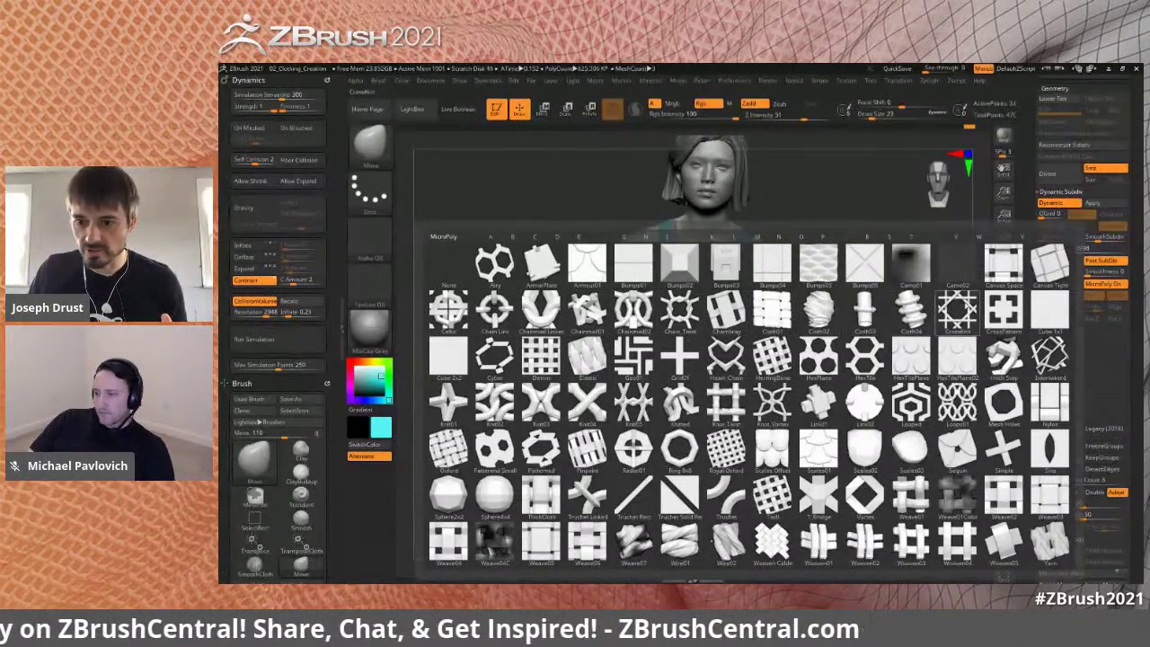
click(640, 350)
mouse_move(878, 330)
alt+mouse_down()
mouse_move(925, 282)
mouse_move(952, 285)
mouse_move(895, 318)
mouse_move(918, 360)
mouse_move(894, 321)
alt+mouse_up()
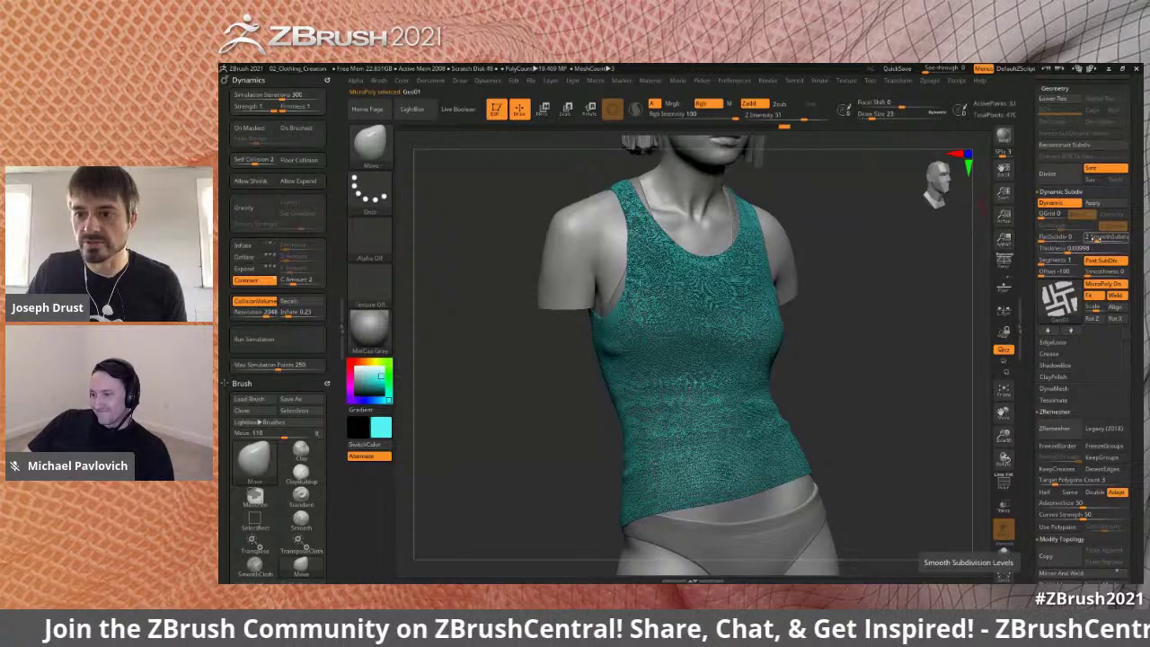
- Cycle through the following MicroPoly patterns on the tank top and settle on Hitch Step
drag(867, 368, 907, 352)
click(1070, 331)
click(1071, 331)
click(1071, 331)
click(1070, 332)
click(1070, 331)
click(1070, 332)
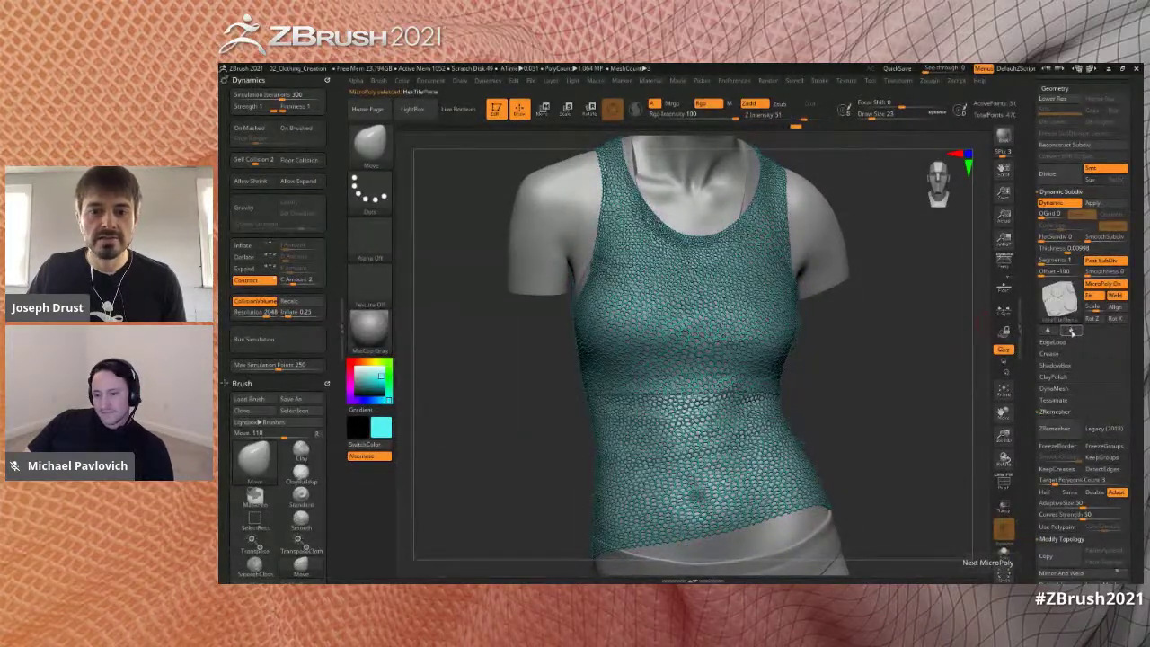
click(1071, 331)
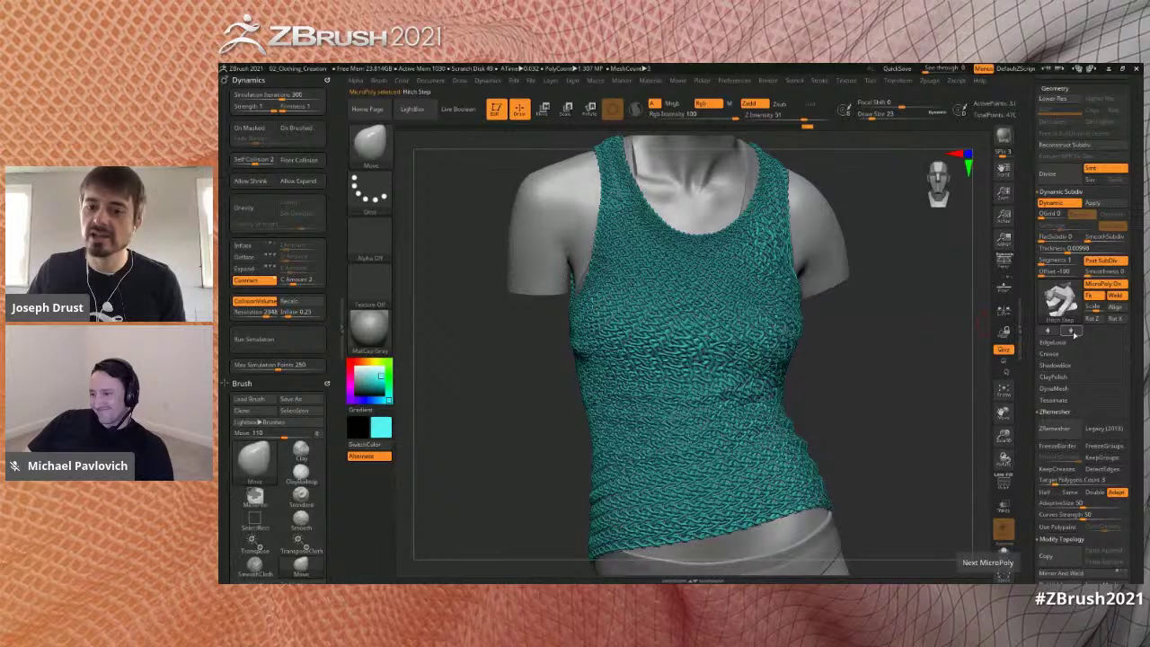
click(1071, 331)
click(1047, 330)
alt+drag(900, 369, 875, 359)
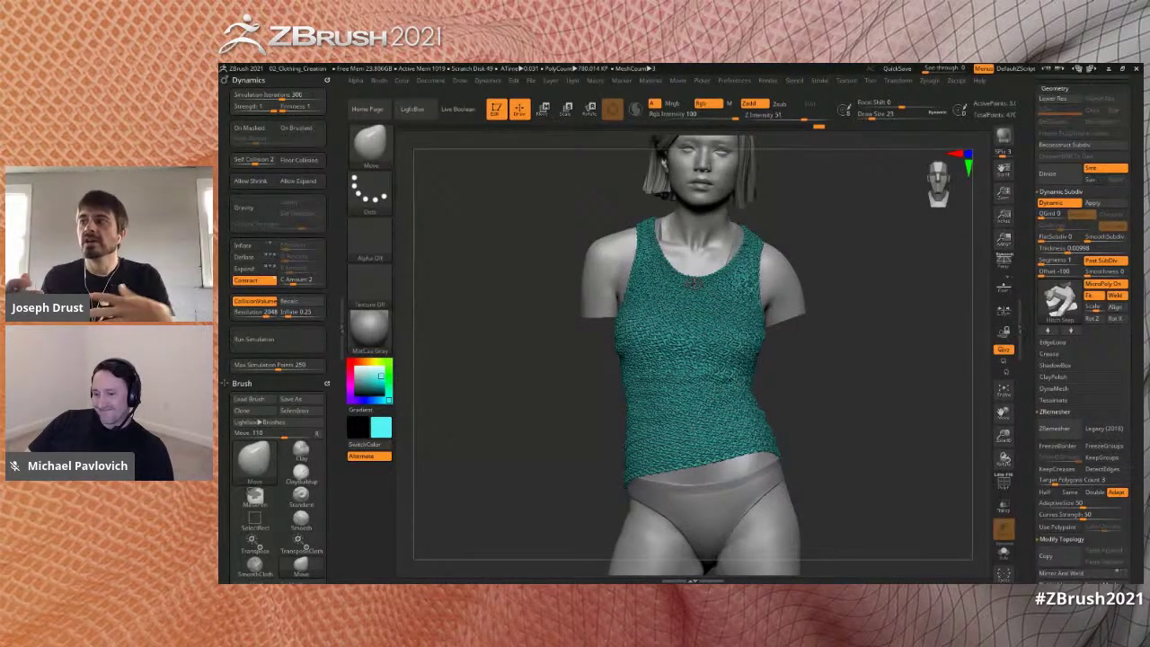
- Choose the ClothHook brush and pull the tank top's hem up the torso at a draw size of 120
click(374, 147)
click(476, 223)
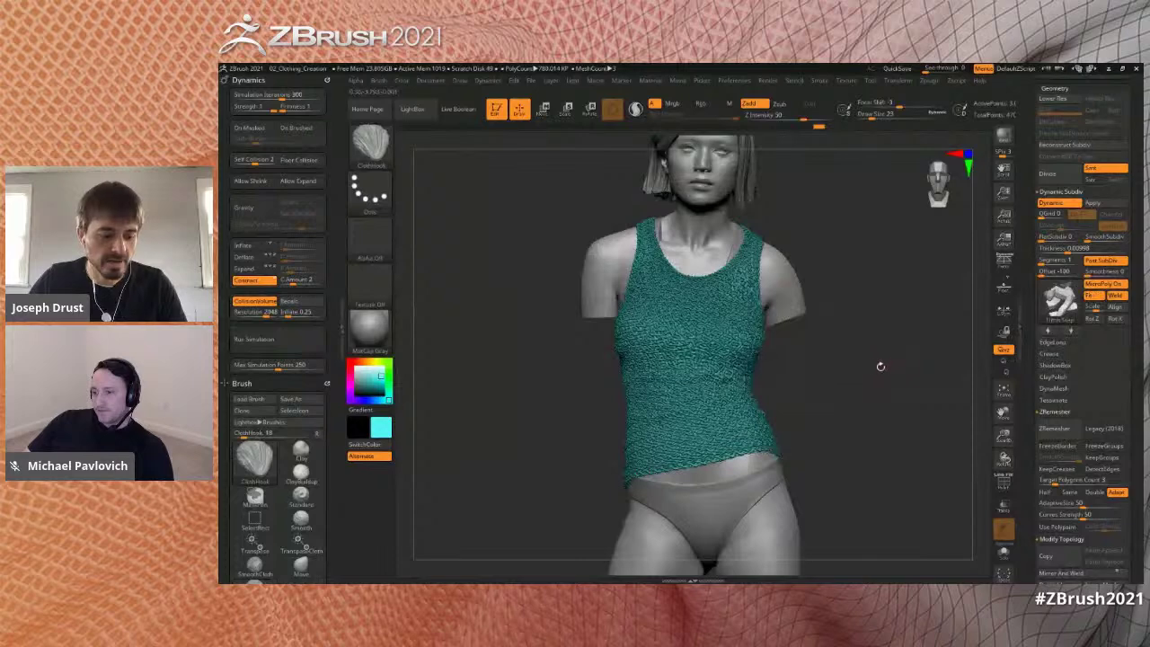
drag(773, 446, 759, 422)
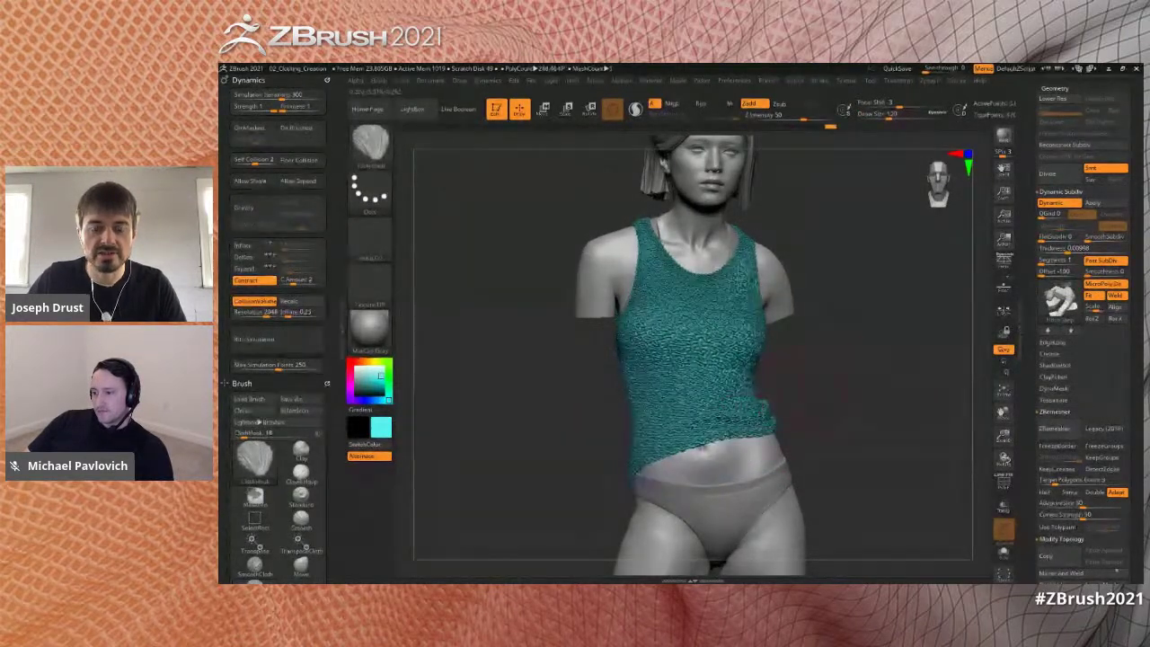
right_drag(759, 422, 718, 418)
drag(781, 433, 777, 401)
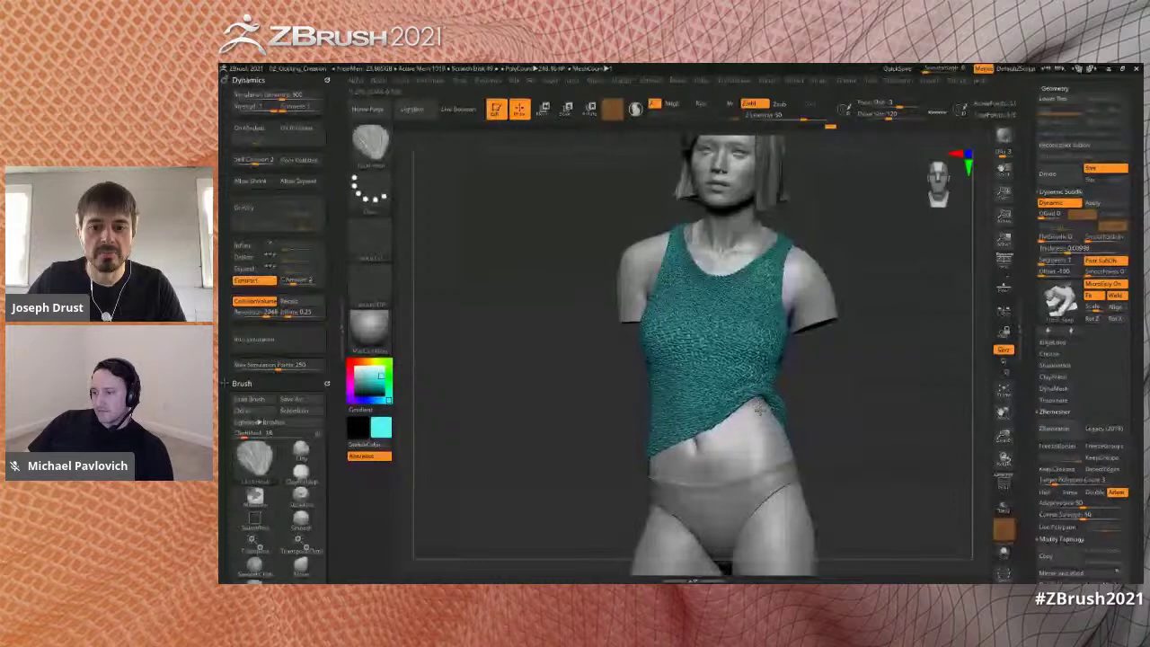
right_drag(778, 396, 808, 395)
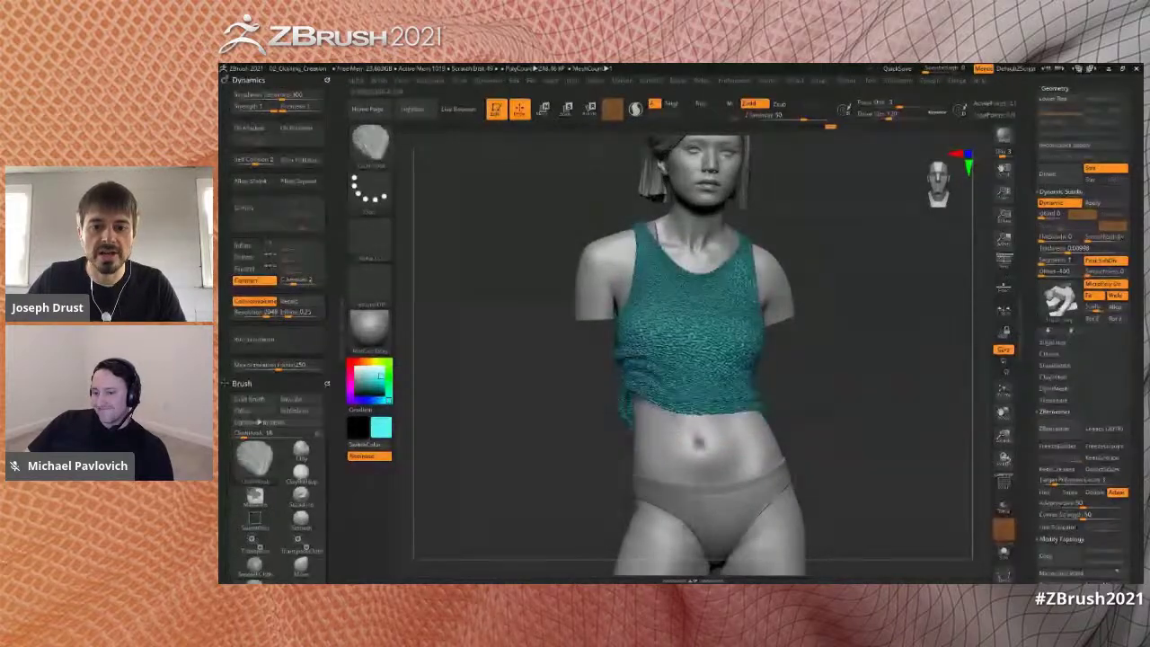
mouse_move(850, 396)
mouse_down()
mouse_move(925, 395)
mouse_move(845, 397)
mouse_move(815, 362)
mouse_move(790, 399)
mouse_move(858, 395)
mouse_move(703, 436)
mouse_move(710, 451)
mouse_up()
- Undo the last stroke, set the draw size to 245 and pull the tank top's front downward with ClothHook
key(f)
key(s)
key(ctrl+z)
drag(781, 394, 819, 396)
drag(661, 417, 663, 449)
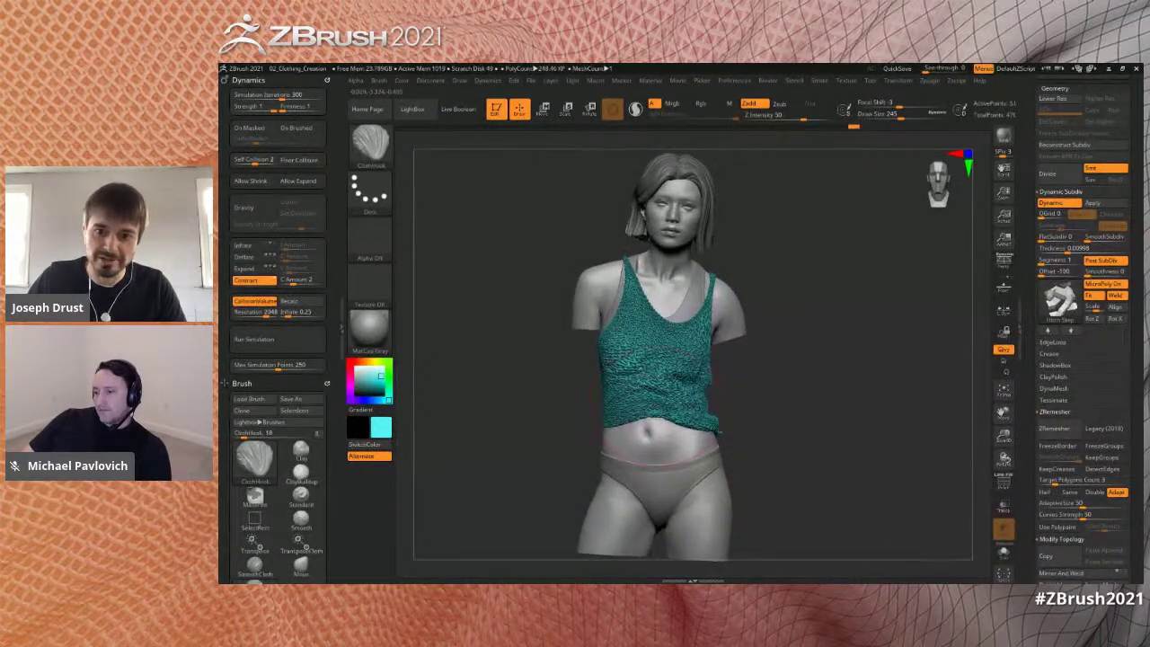
- Undo the last pull on the front hem and reselect the ClothHook brush
mouse_move(821, 387)
mouse_down()
mouse_move(769, 383)
mouse_move(790, 367)
mouse_up()
key(ctrl)
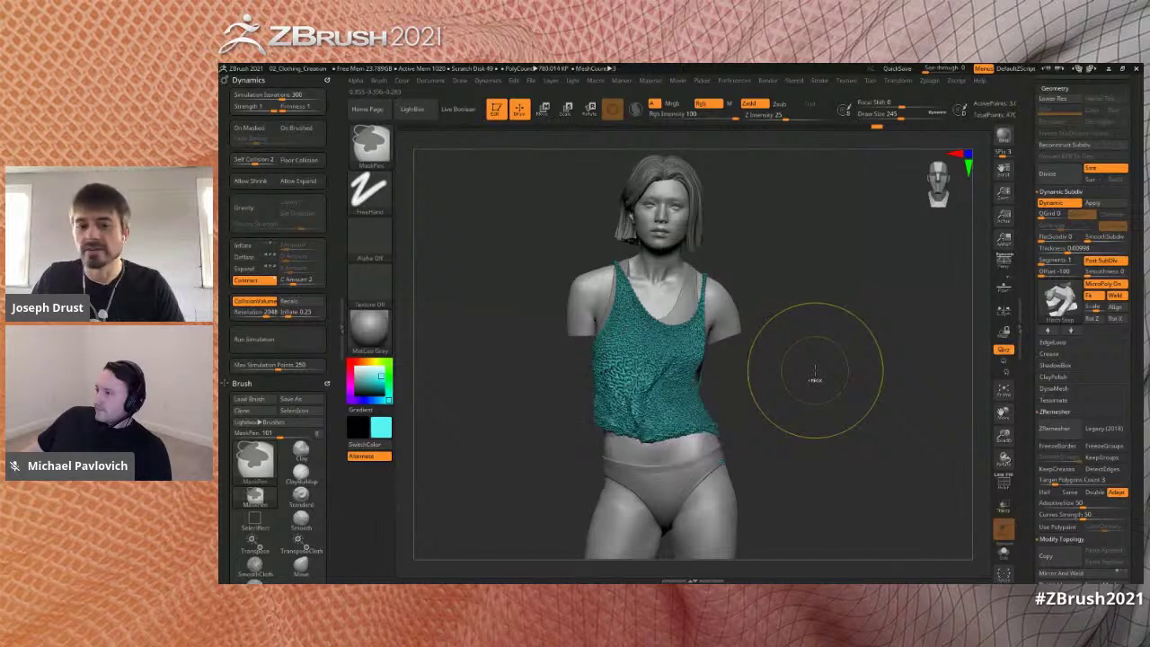
key(b)
key(c)
key(h)
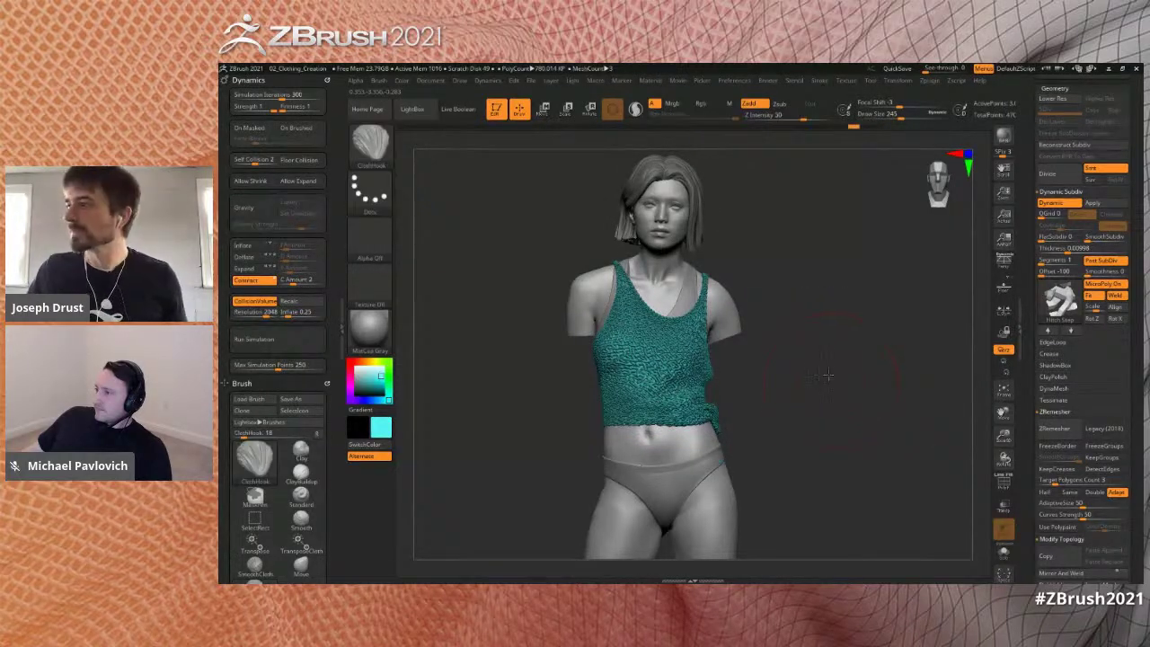
alt+drag(824, 359, 868, 331)
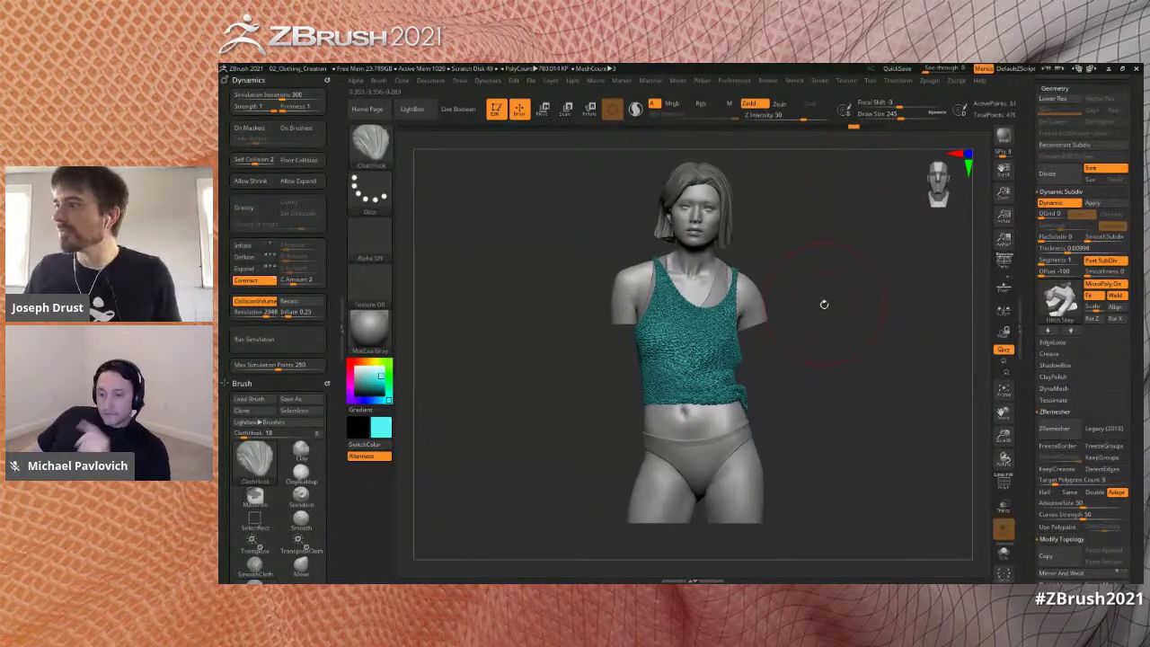
- Open the TapeCreation project from LightBox without saving the current changes, and view its character from behind and in front
key(comma)
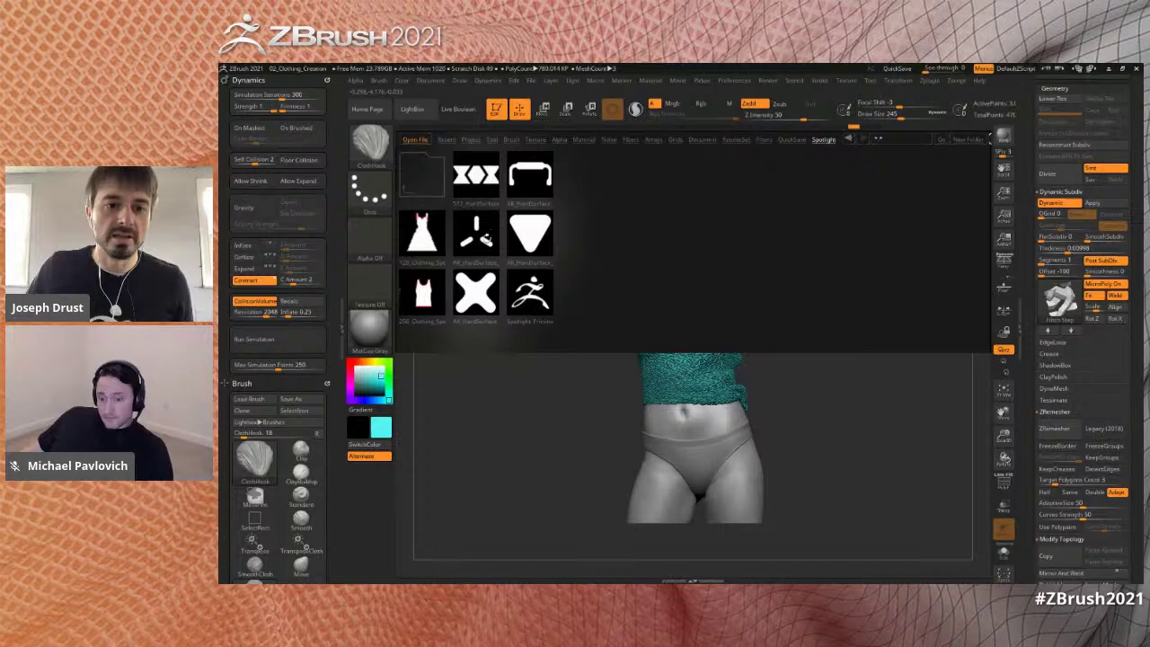
click(476, 141)
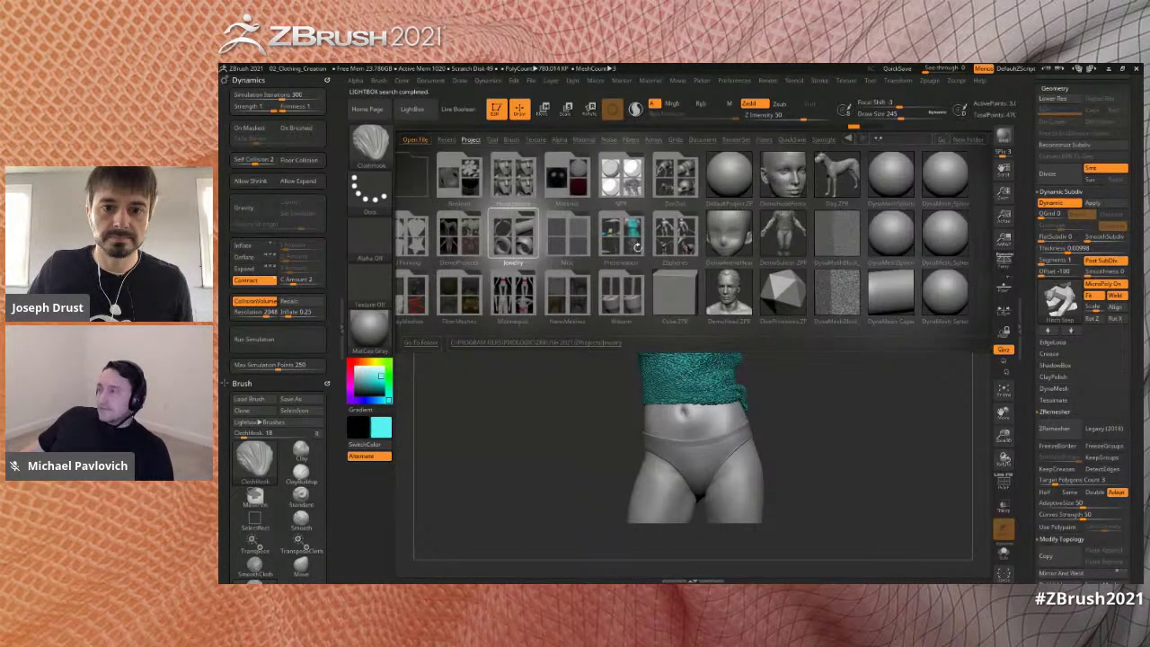
double_click(605, 272)
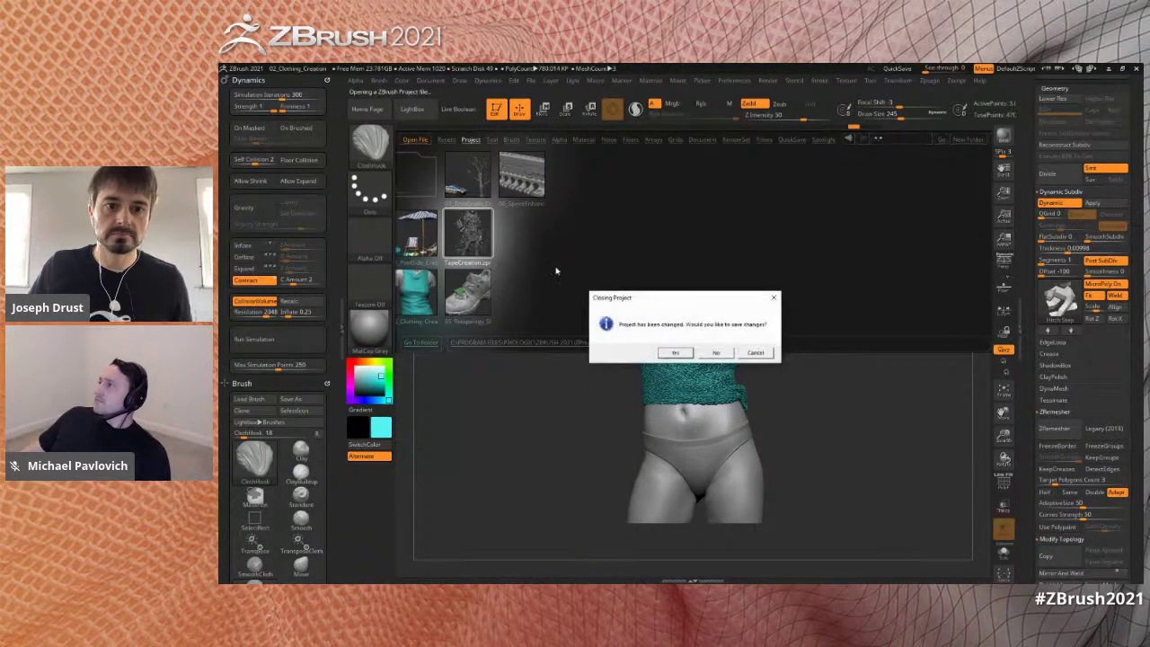
click(717, 353)
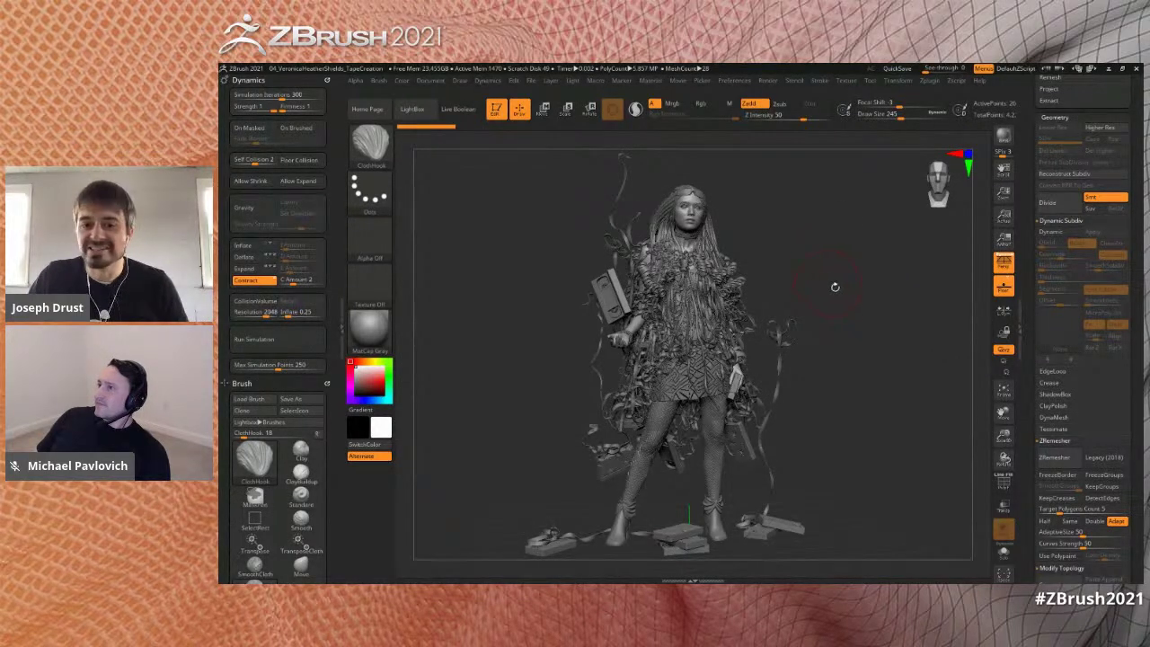
mouse_move(883, 294)
mouse_down()
mouse_move(863, 293)
mouse_move(891, 286)
mouse_move(853, 280)
mouse_move(898, 306)
mouse_move(888, 322)
mouse_up()
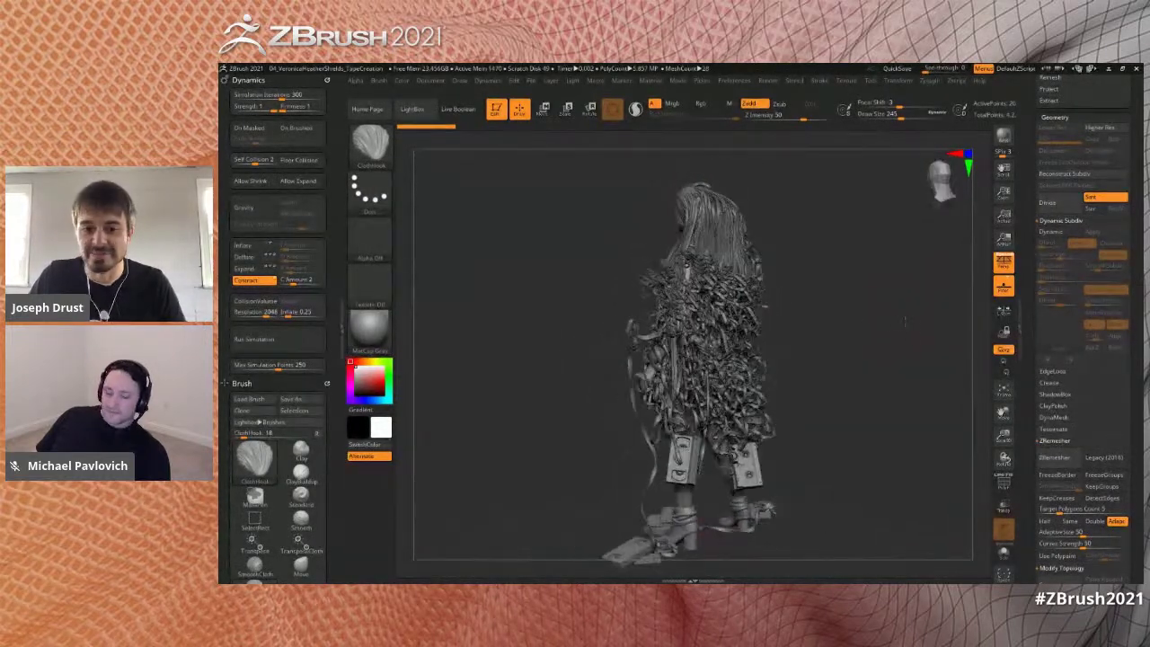
drag(887, 323, 897, 341)
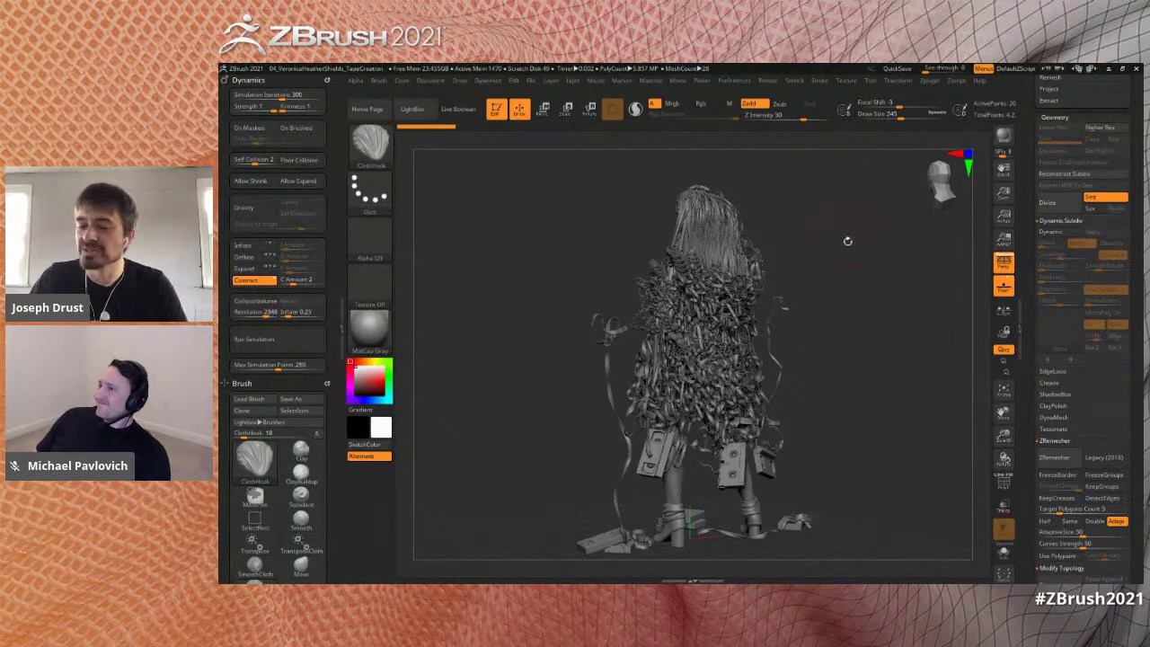
drag(902, 289, 867, 326)
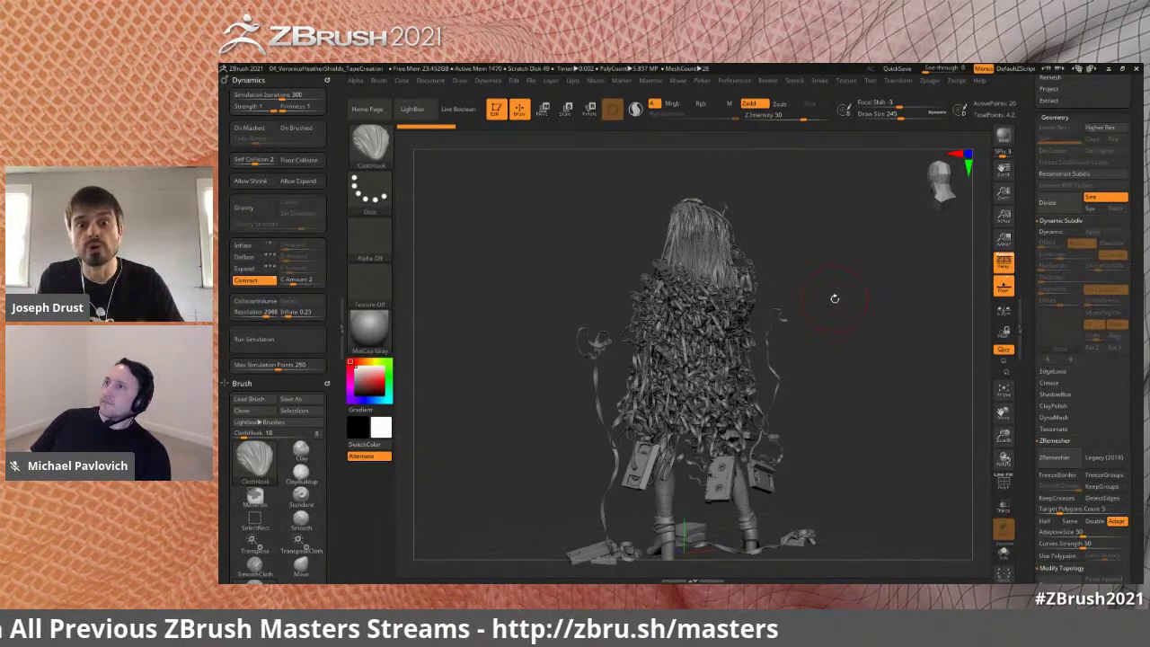
drag(828, 249, 1016, 236)
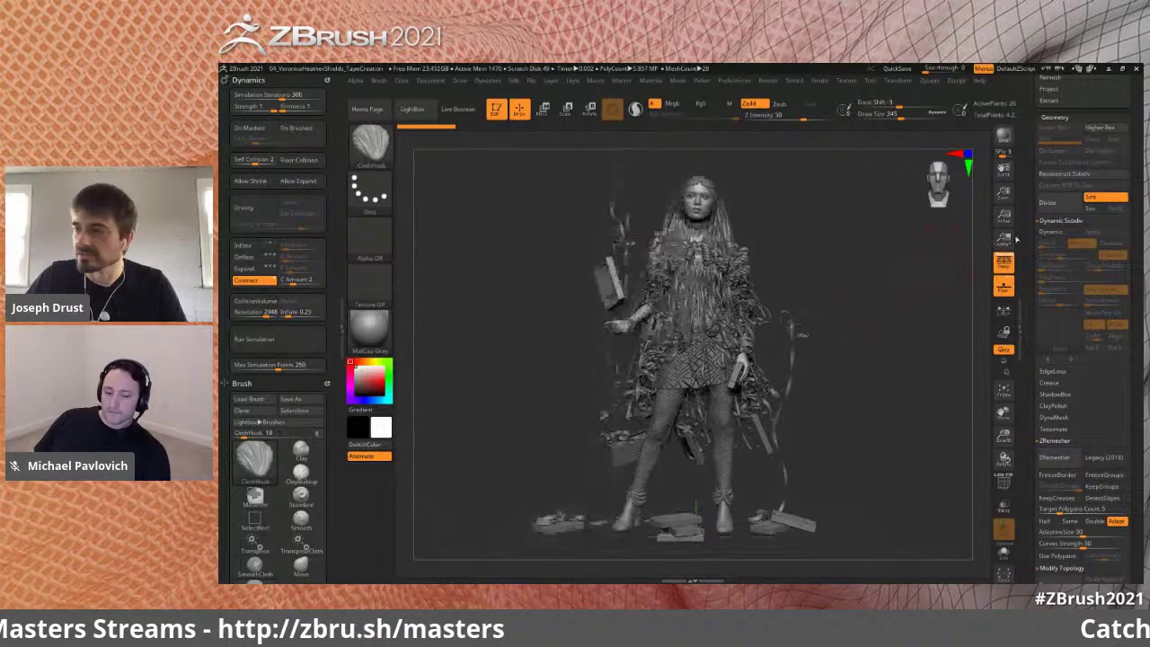
- Switch to the posed character's tool and hide its TapeHair1, TapeHair2, Extra Tape, VHS_Other and Glasses subtools
drag(1027, 192, 1022, 287)
scroll(1032, 260, up, 5)
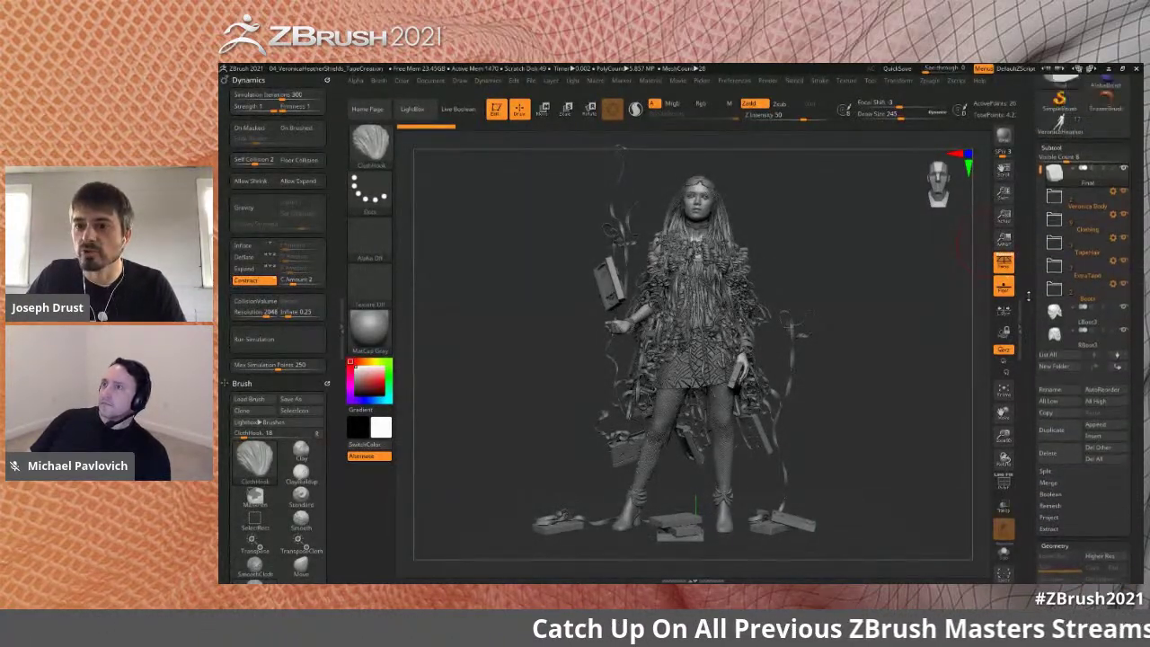
click(1058, 203)
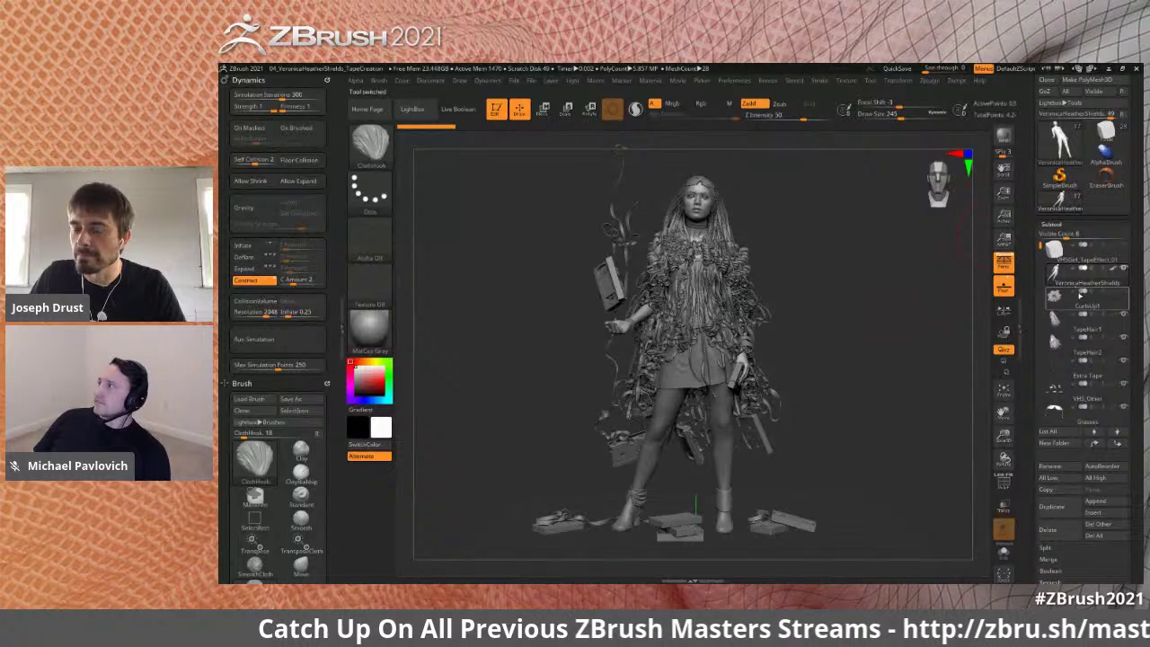
click(1122, 315)
click(1124, 337)
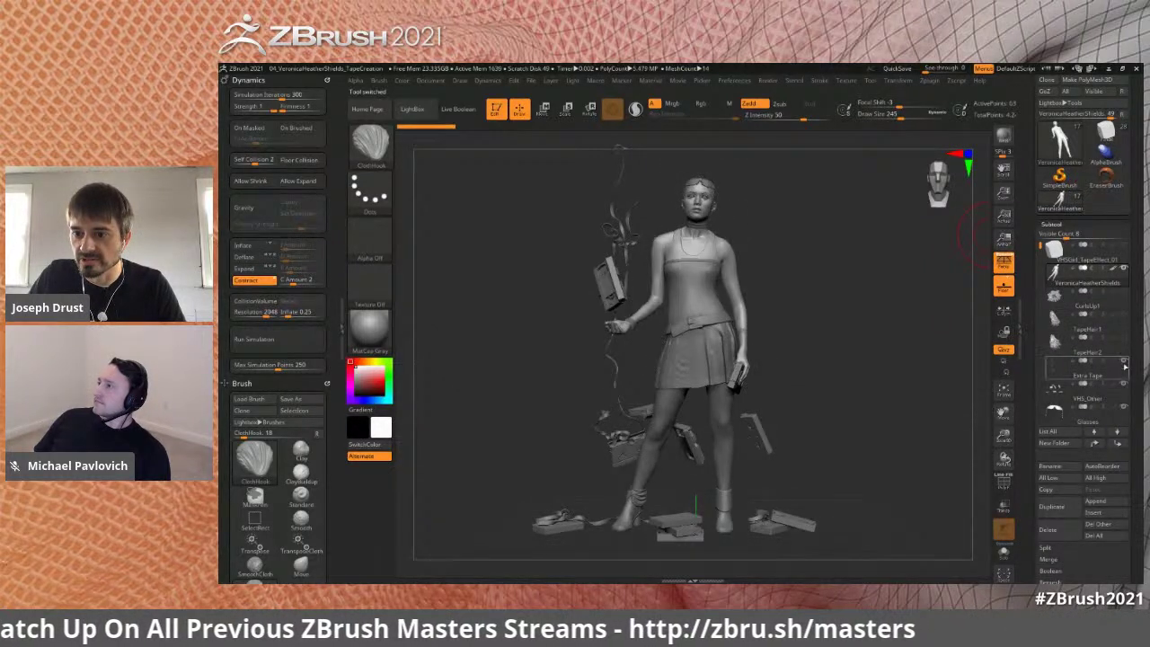
click(1124, 362)
click(1123, 388)
click(1123, 408)
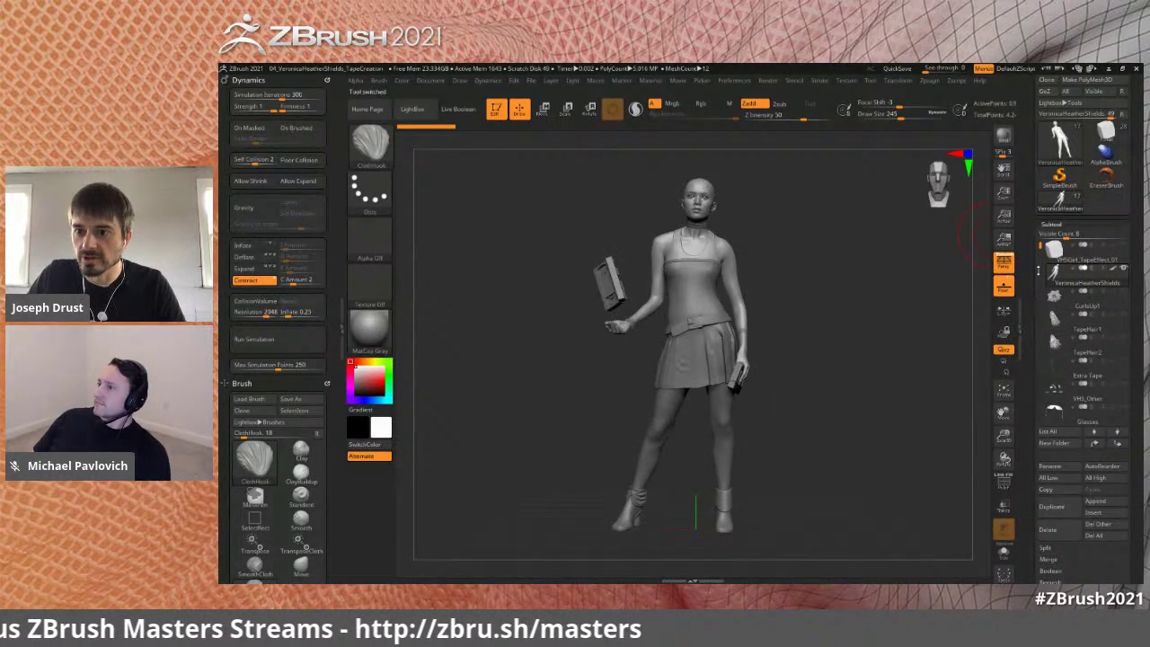
- Hide the VHS subtool and make the Clothes subtool active
drag(1039, 245, 1035, 312)
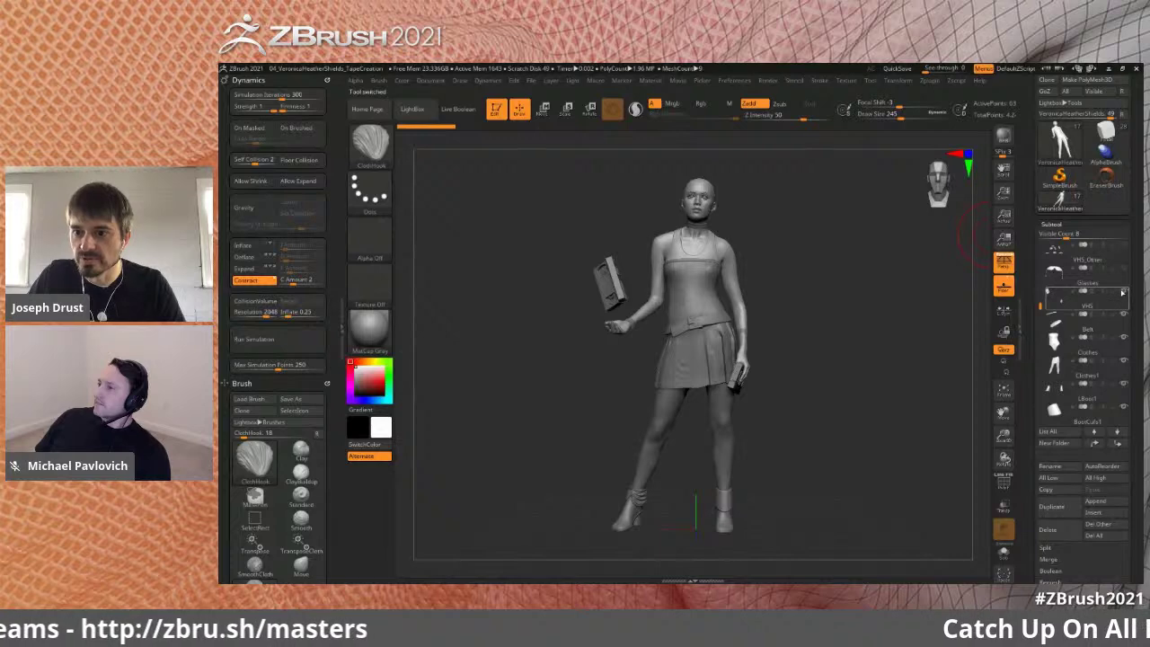
mouse_move(1123, 294)
click(1122, 313)
alt+drag(817, 335, 867, 442)
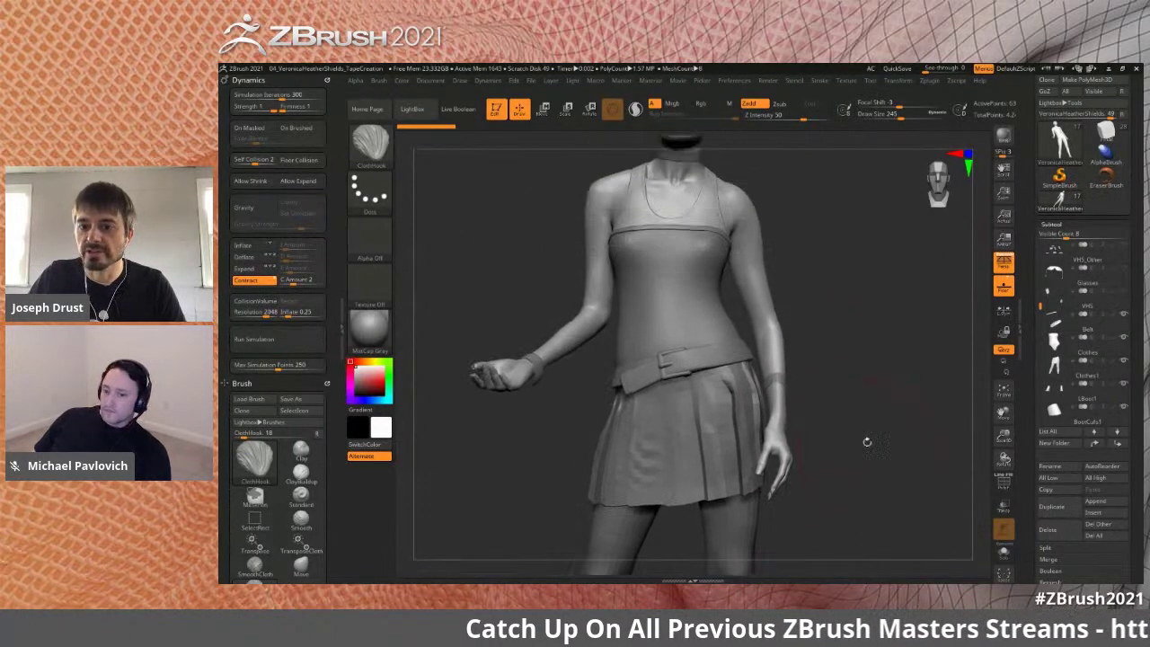
click(1084, 354)
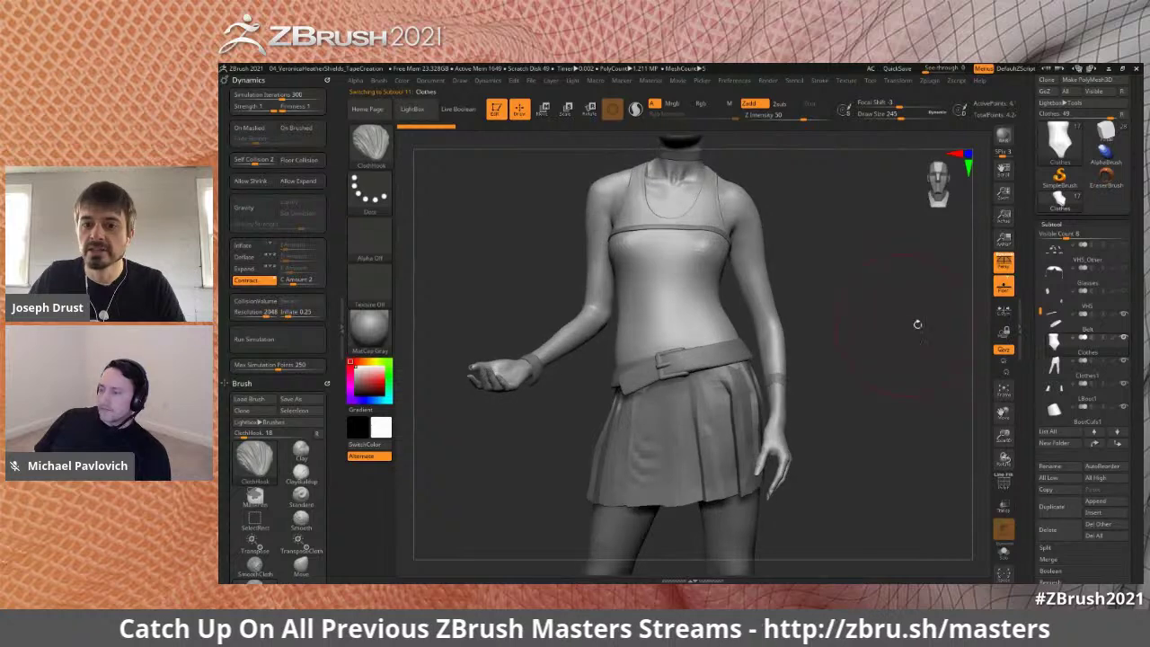
- Turn on dynamic subdivision for the Clothes top and apply the solid Truchet MicroPoly pattern to it
drag(1026, 377, 1028, 301)
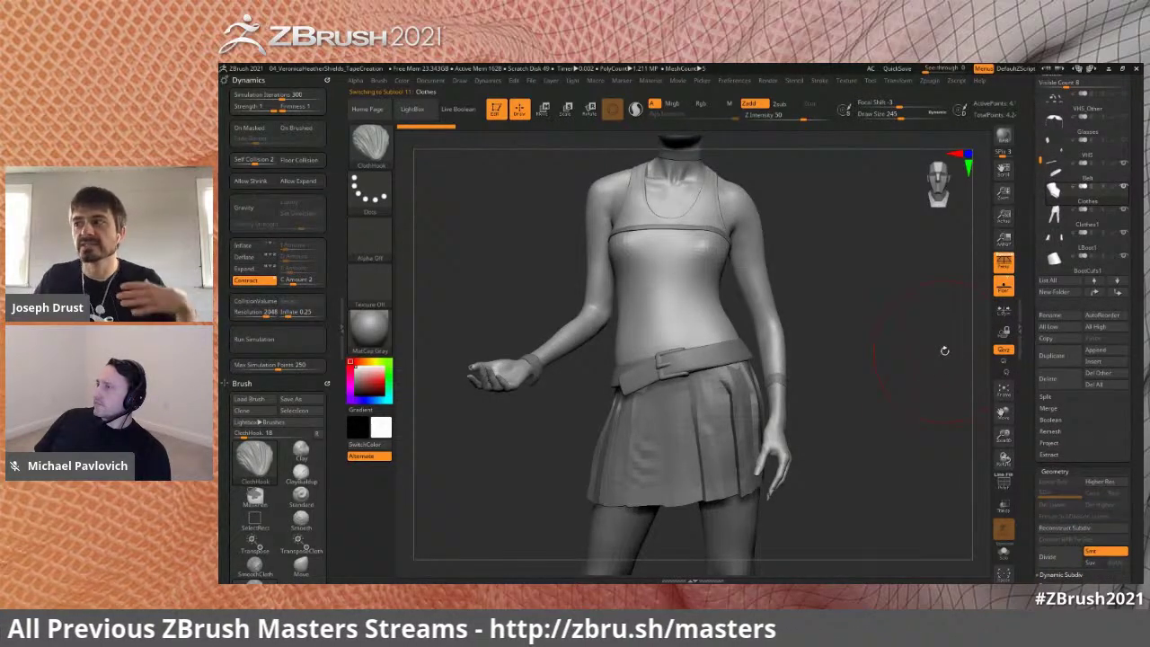
scroll(1048, 329, down, 5)
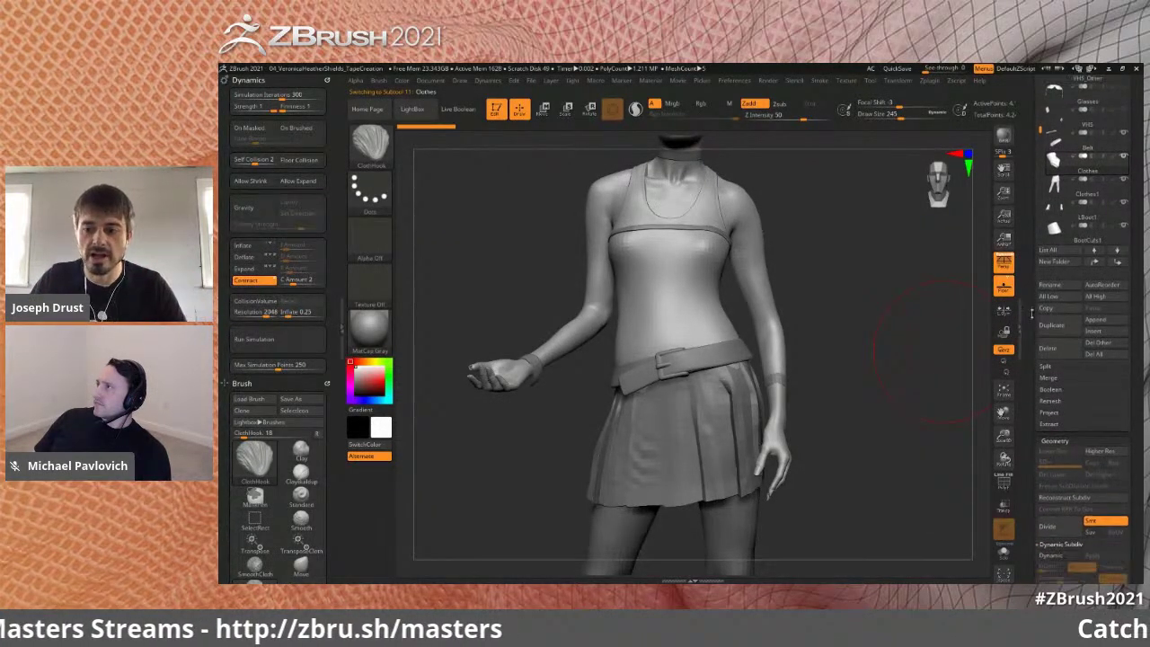
click(1049, 333)
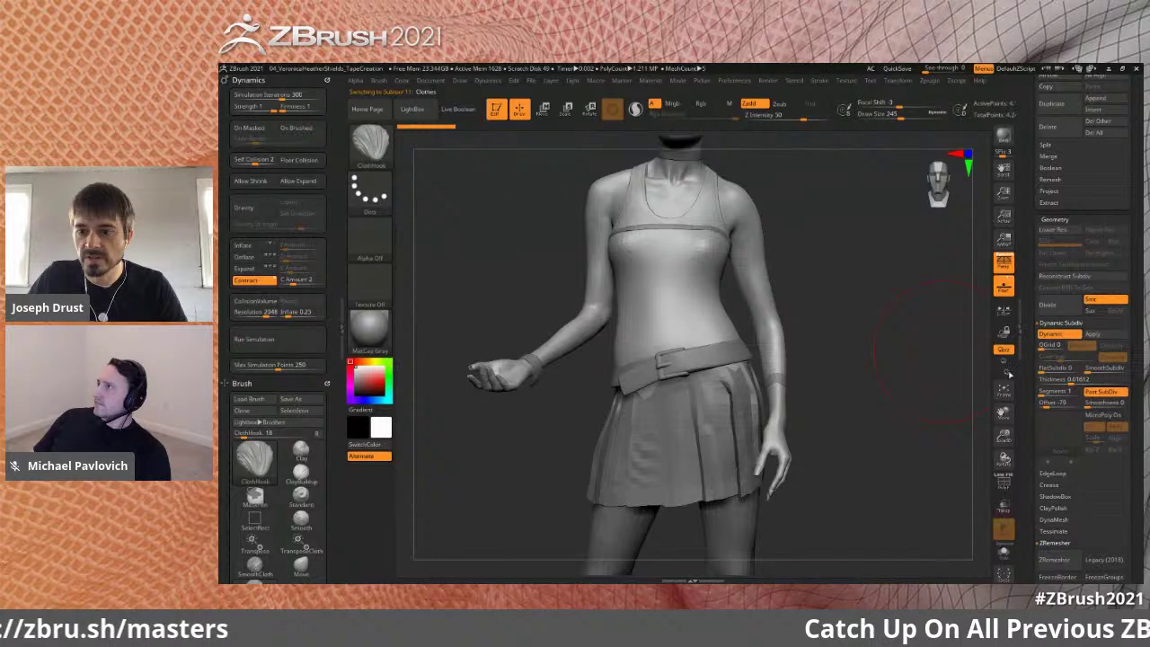
mouse_move(912, 354)
mouse_down()
mouse_move(889, 354)
mouse_move(922, 352)
mouse_up()
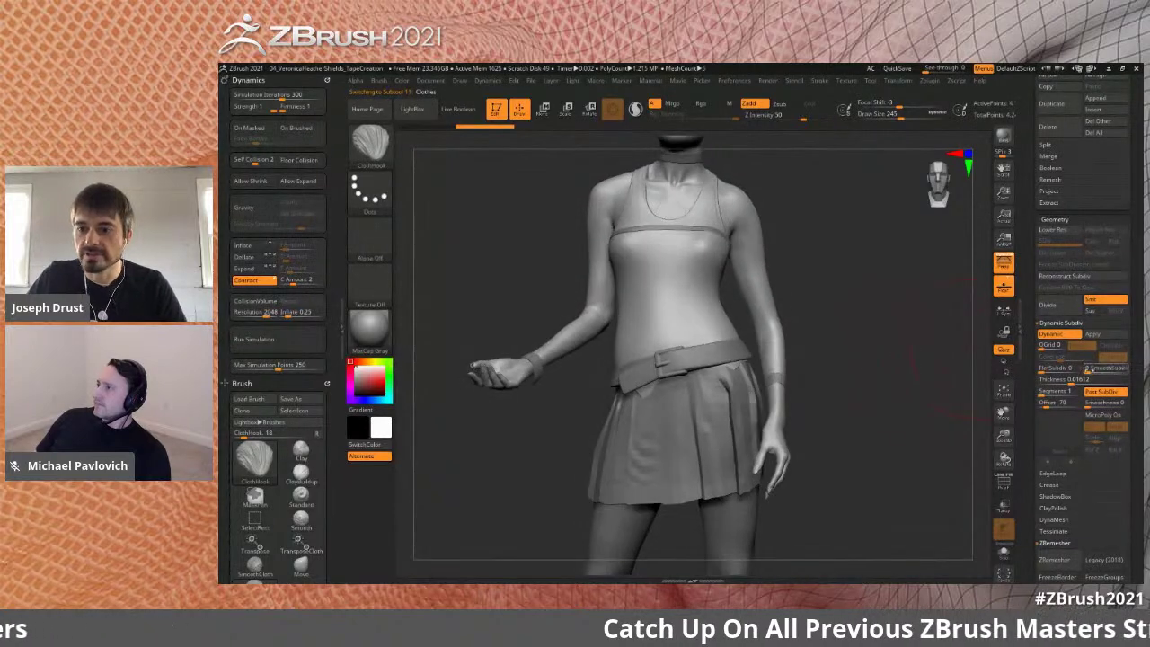
click(1090, 415)
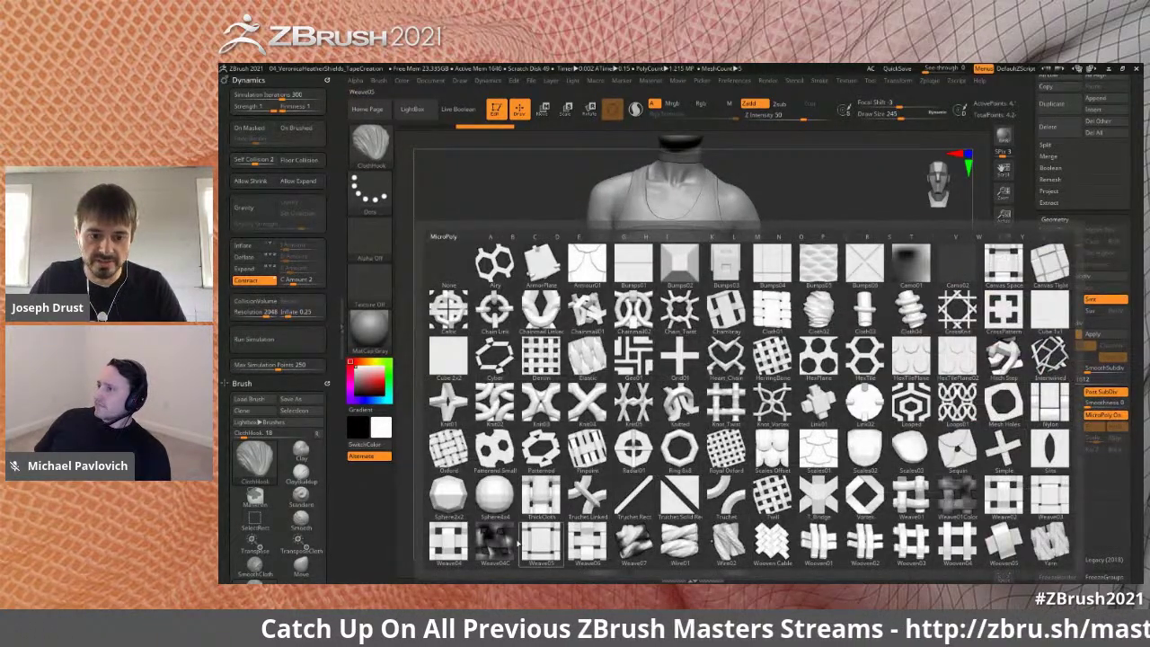
click(680, 500)
alt+drag(872, 336, 899, 355)
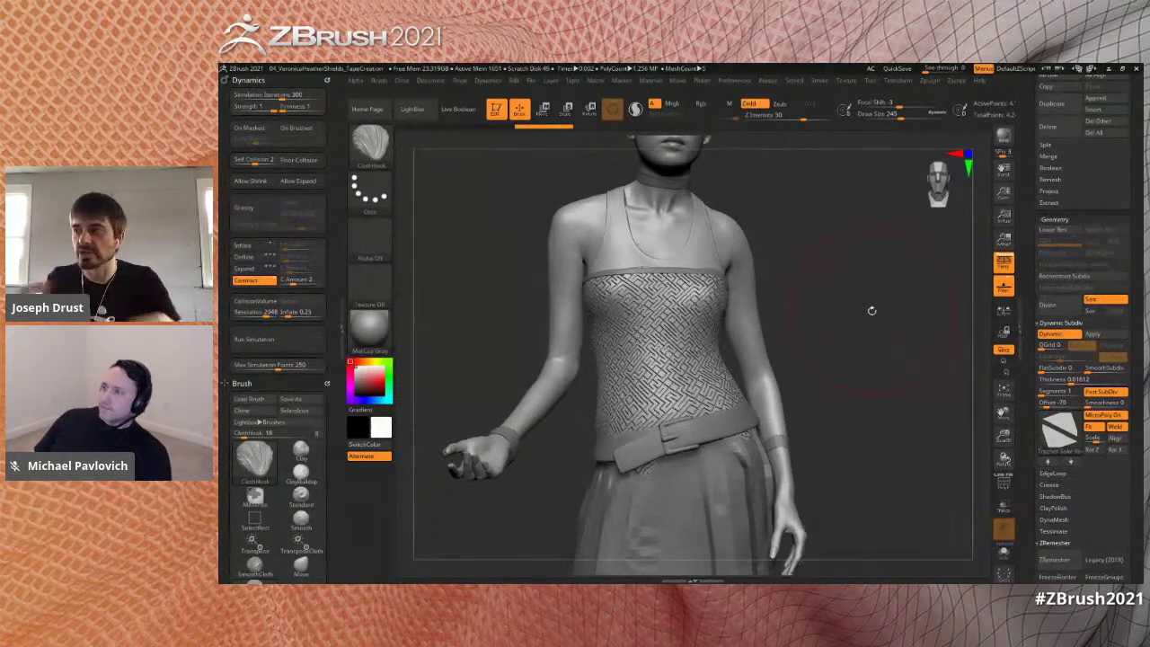
- Turn off Contract, recalculate the collision volume, and pull folds into the patterned top with ClothHook
drag(838, 321, 916, 321)
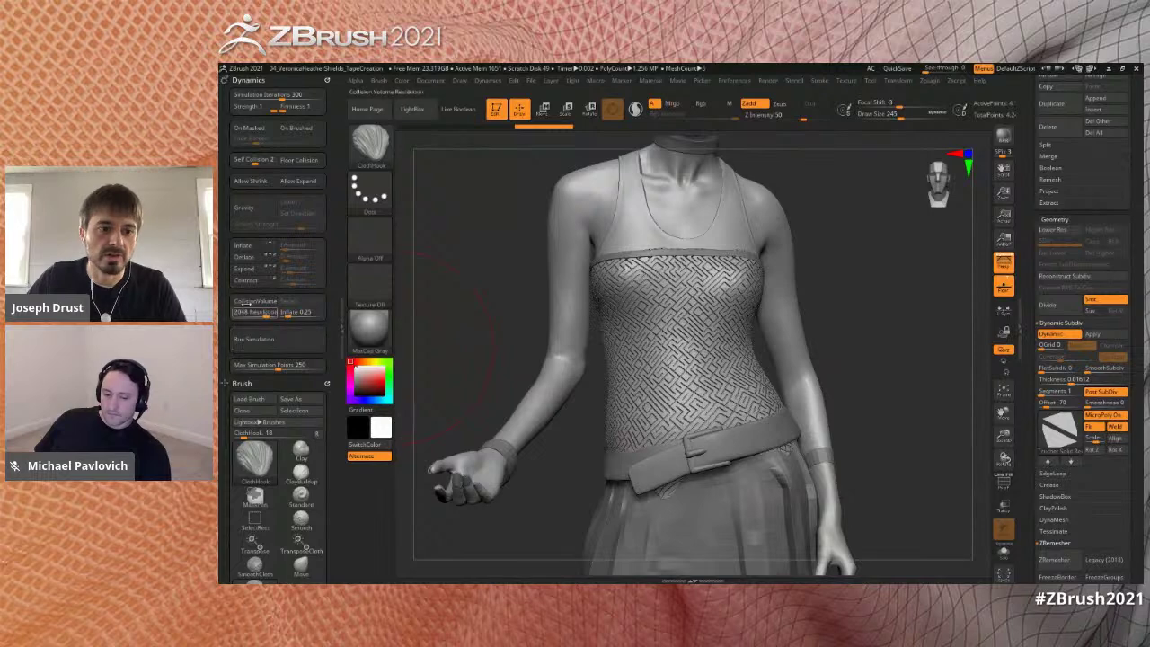
click(296, 301)
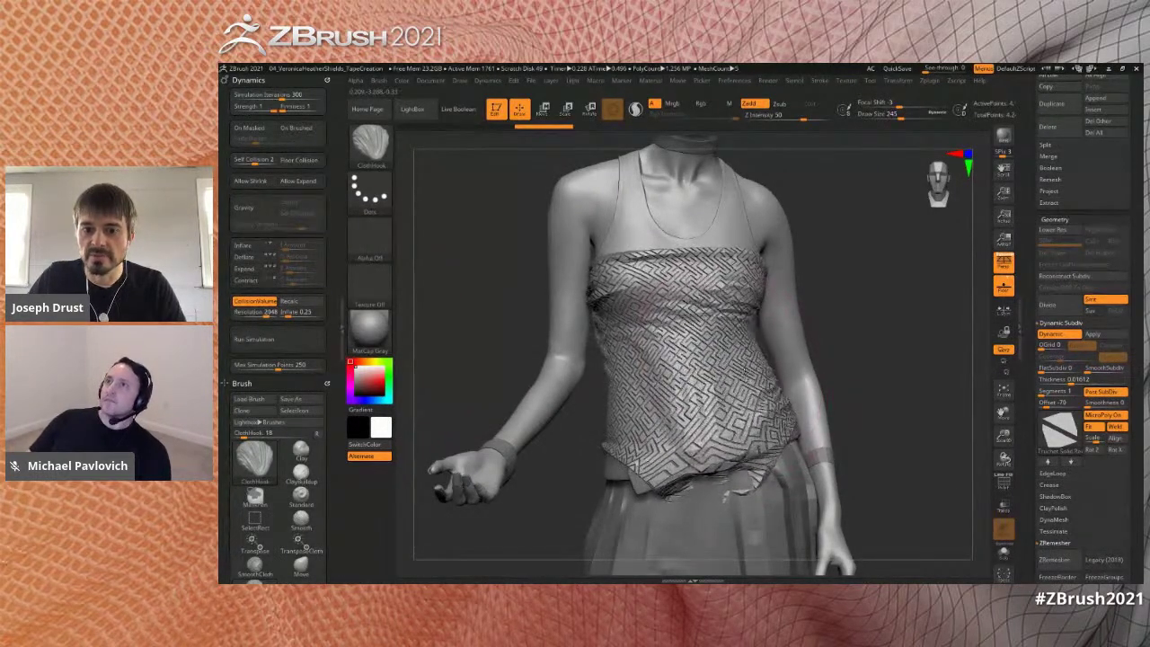
drag(839, 334, 813, 349)
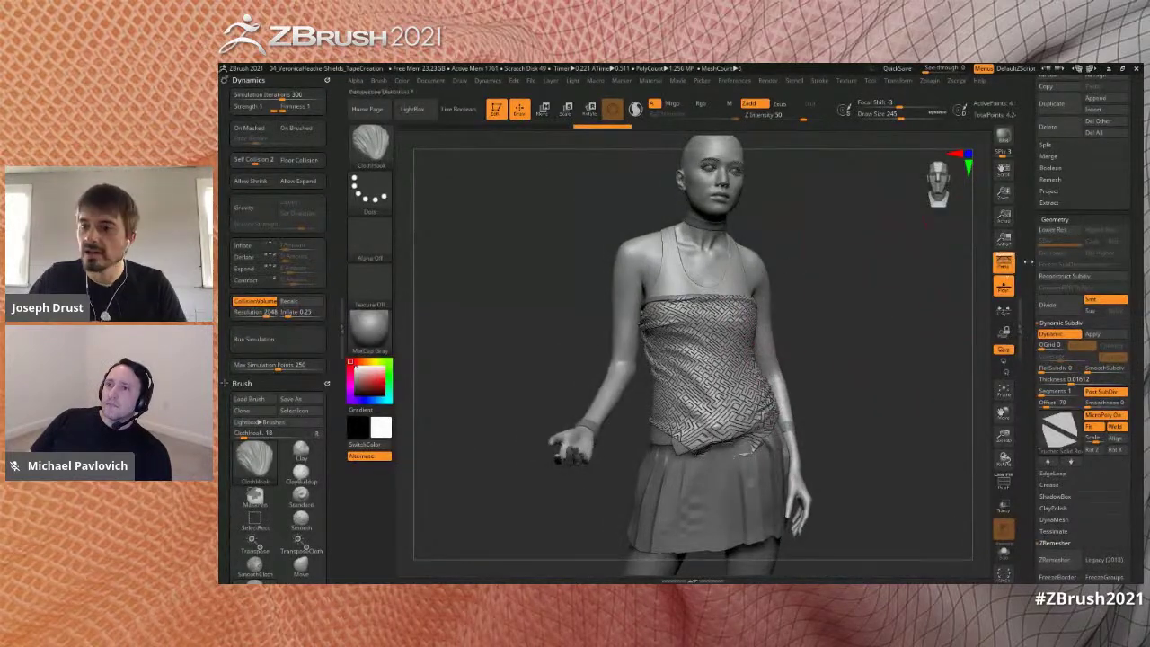
- Select the Clothes1 skirt subtool, turn on dynamic subdivision, and apply the same solid Truchet MicroPoly pattern
alt+click(748, 473)
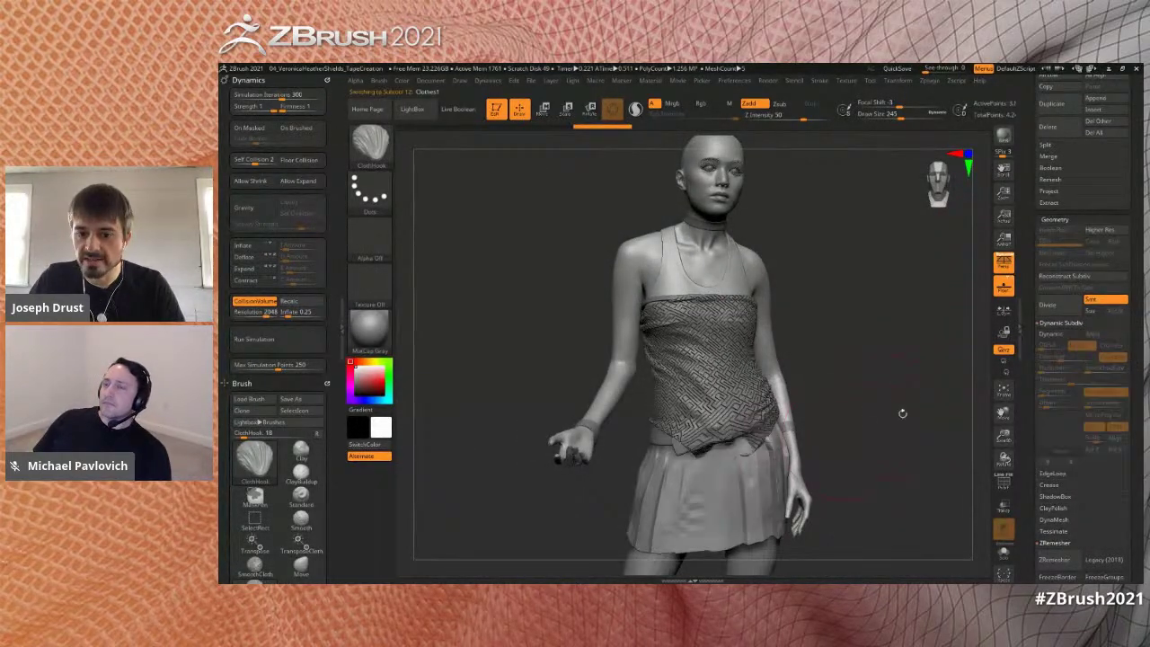
alt+drag(903, 413, 891, 324)
click(1060, 334)
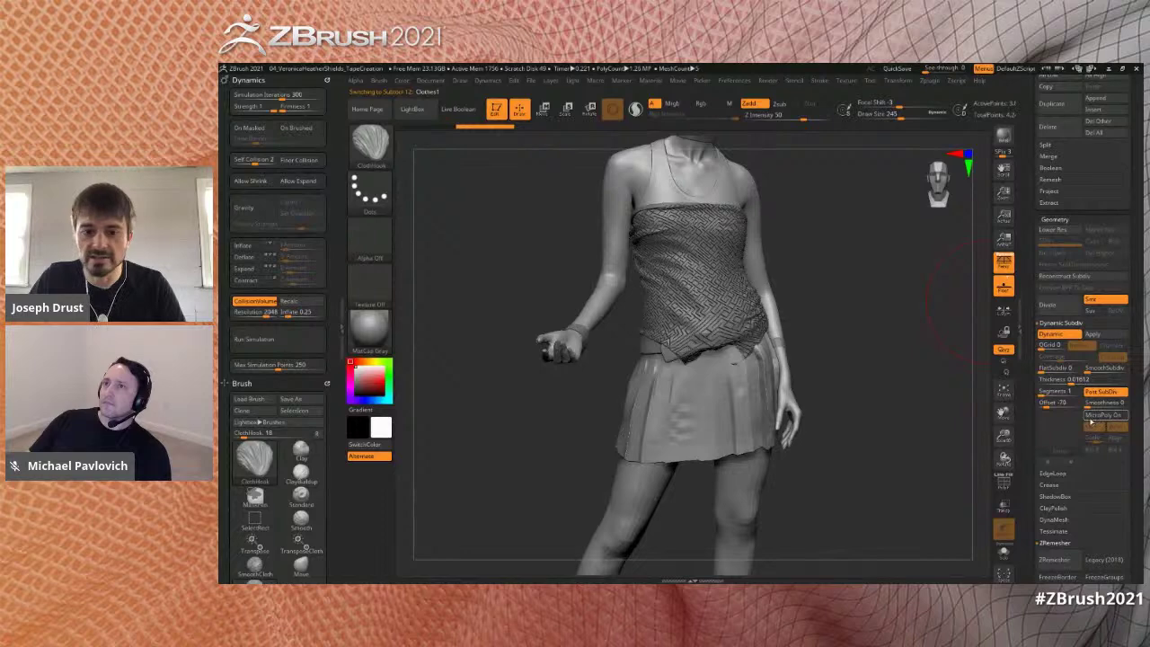
click(1092, 418)
click(683, 504)
alt+drag(901, 410, 900, 317)
alt+drag(880, 260, 870, 368)
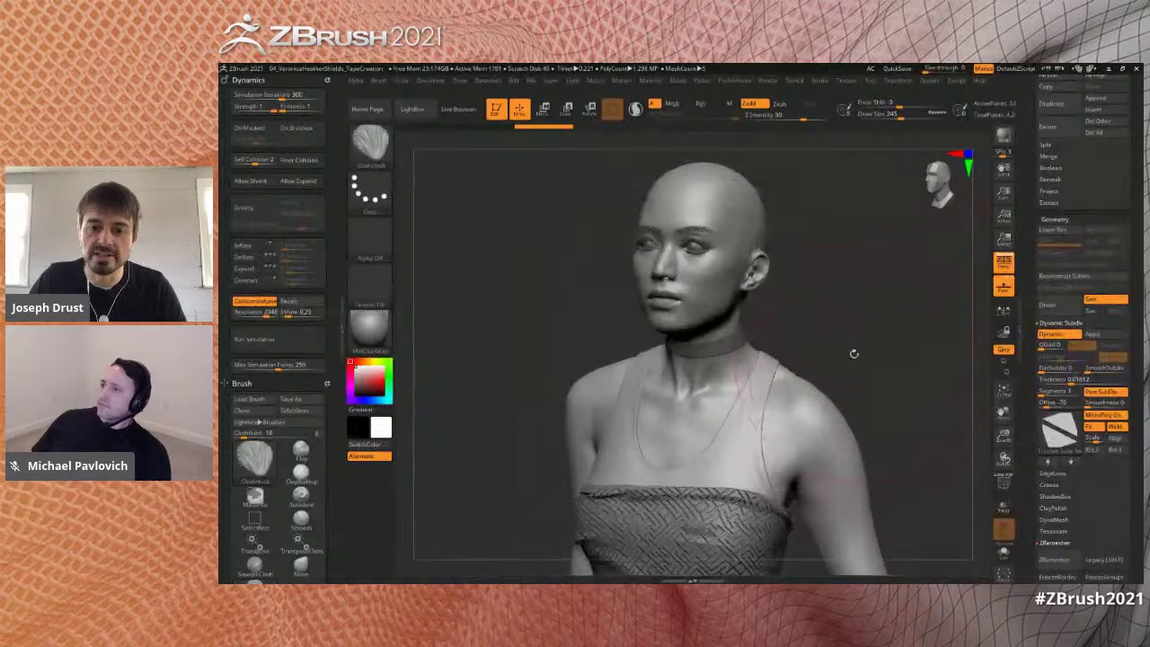
- Select the Jewelry choker subtool, turn on dynamic subdivision, and apply the Sphere2x2 MicroPoly
alt+click(730, 341)
drag(940, 333, 918, 325)
alt+drag(918, 325, 916, 267)
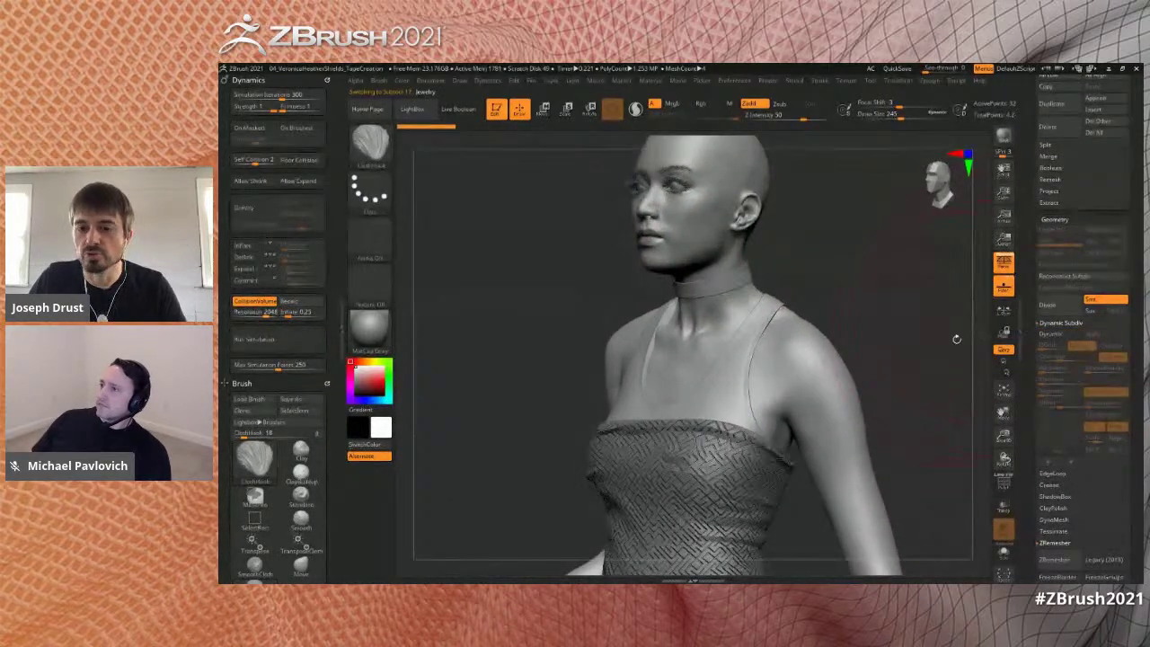
mouse_move(868, 294)
mouse_down()
mouse_move(788, 296)
mouse_move(872, 298)
mouse_move(868, 312)
mouse_up()
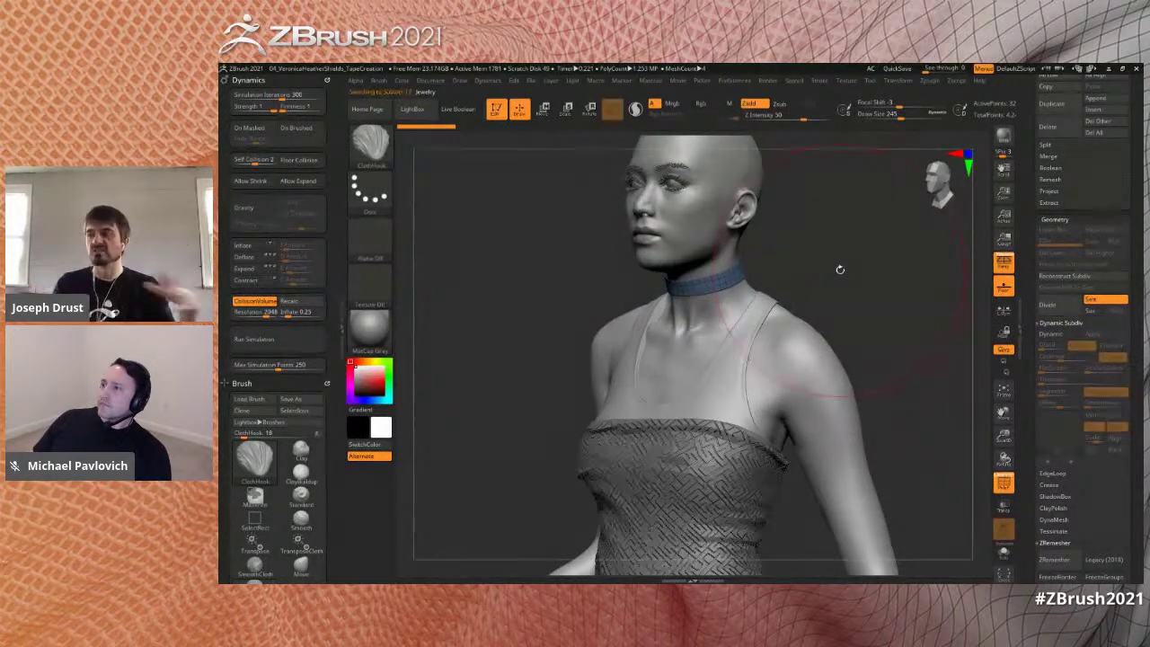
click(1051, 333)
click(1096, 415)
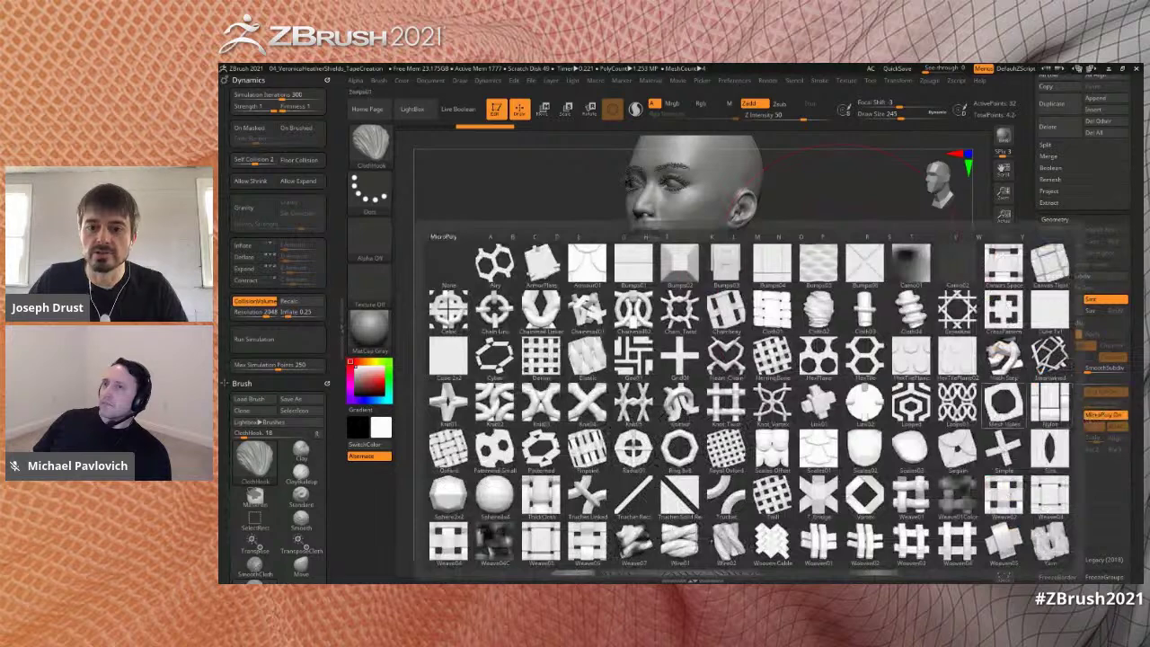
click(447, 493)
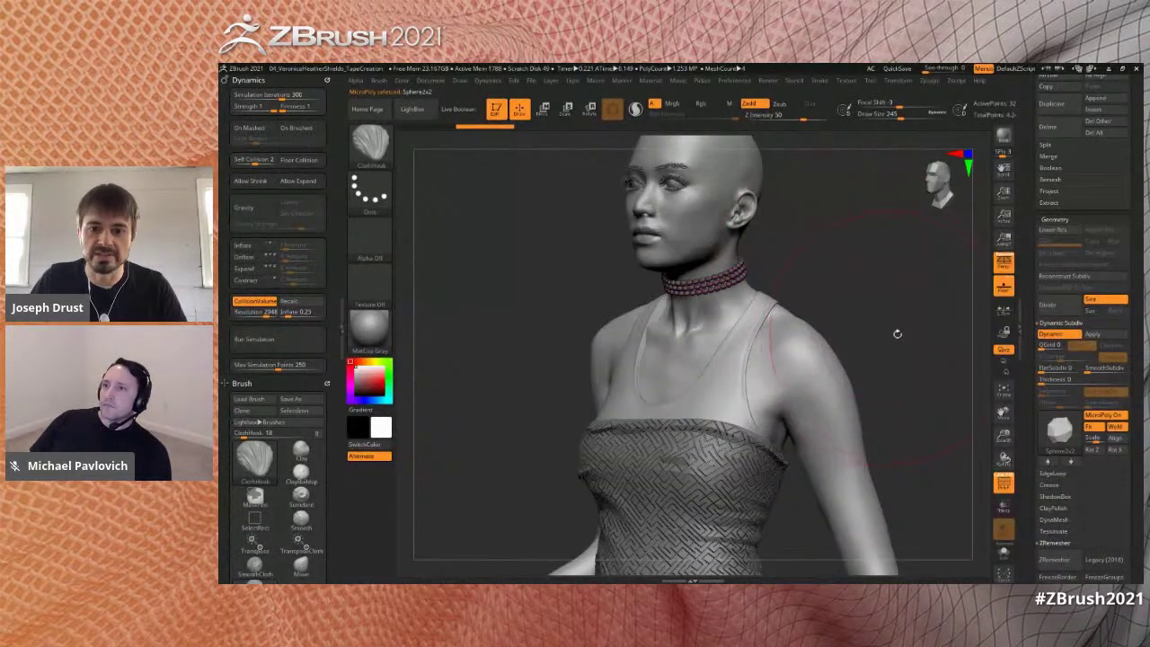
- Reduce the Draw Size to 132 and pull the beaded choker down into a hanging necklace with ClothHook
drag(896, 302, 860, 309)
key(s)
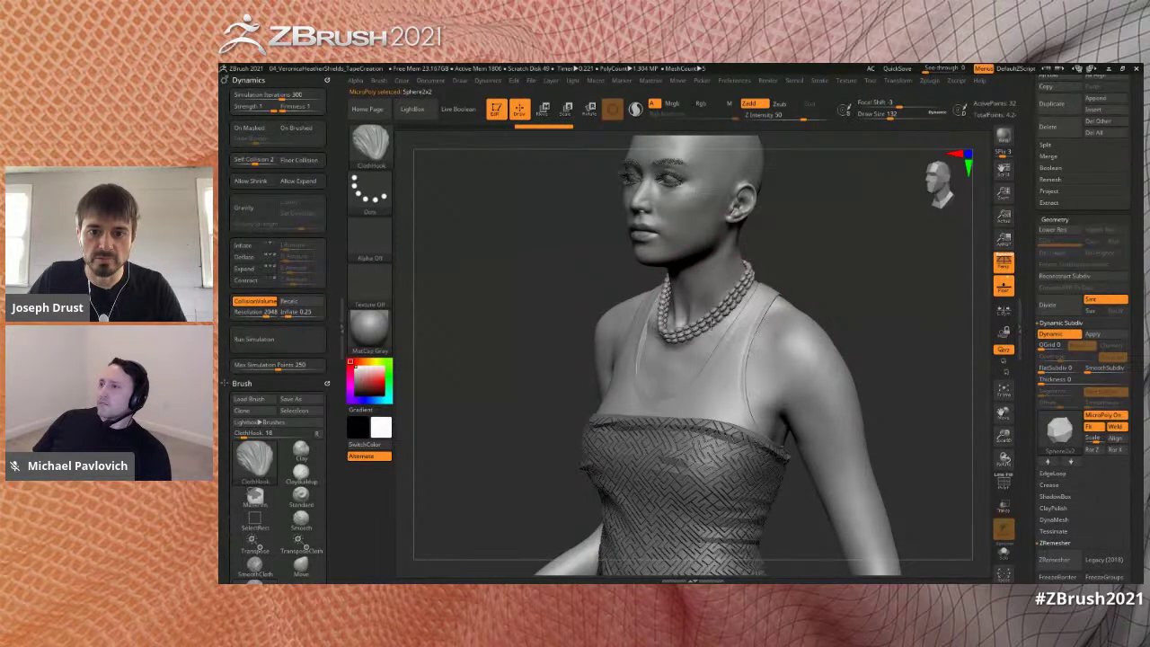
drag(853, 269, 844, 293)
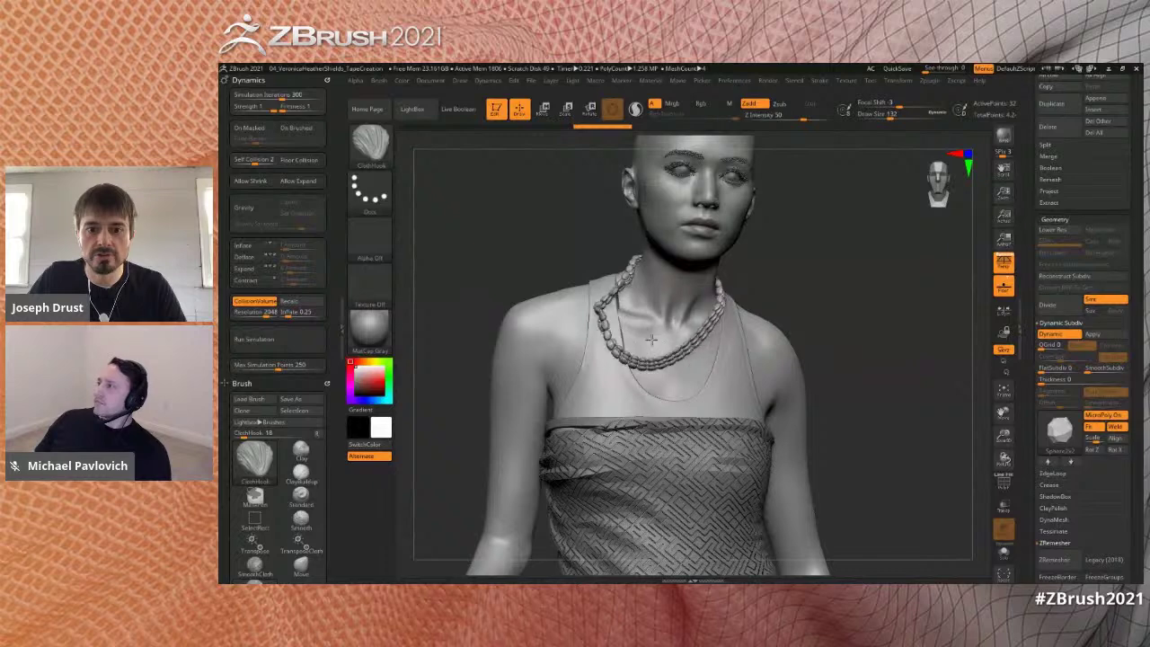
- Switch the necklace's dynamic subdivision off to examine its base strip, and switch it back on
click(1058, 335)
drag(934, 338, 910, 340)
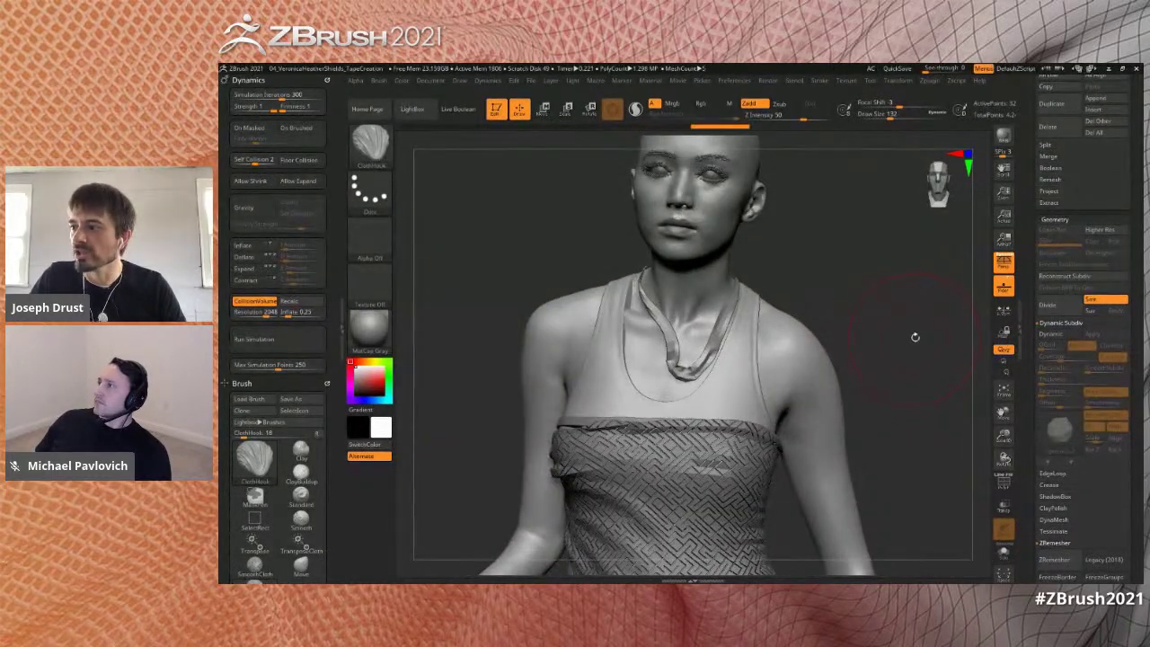
click(1058, 333)
mouse_move(898, 334)
mouse_down()
mouse_move(916, 334)
mouse_move(892, 349)
mouse_up()
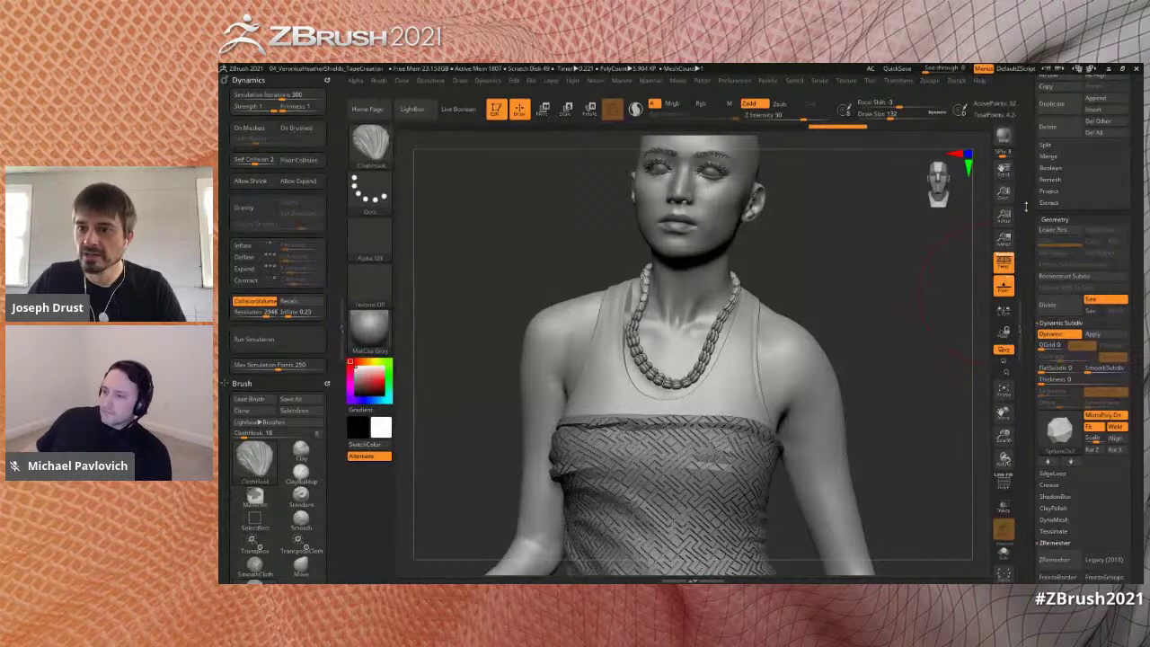
- Show the CurlsUp1 hair subtool, bring the whole hairstyle into view, and make that subtool active
scroll(1021, 208, up, 5)
drag(1029, 296, 1032, 209)
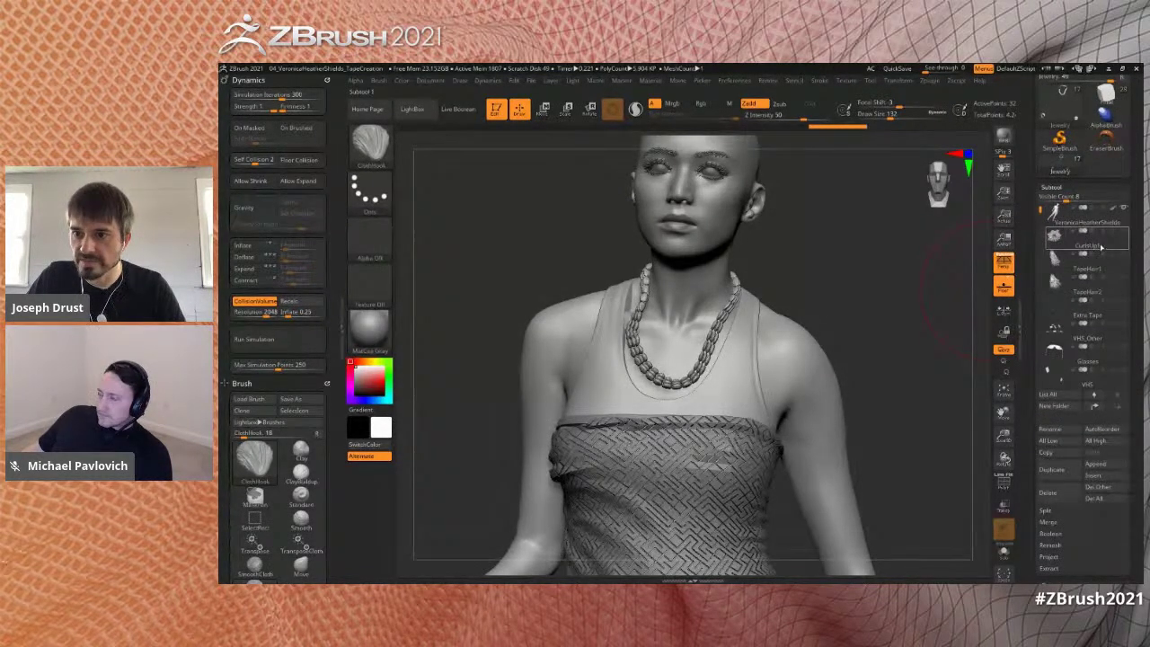
click(1125, 234)
mouse_move(952, 350)
alt+mouse_down()
mouse_move(867, 350)
mouse_move(860, 303)
mouse_move(893, 333)
mouse_move(898, 323)
mouse_move(883, 328)
alt+mouse_up()
alt+drag(853, 413, 963, 317)
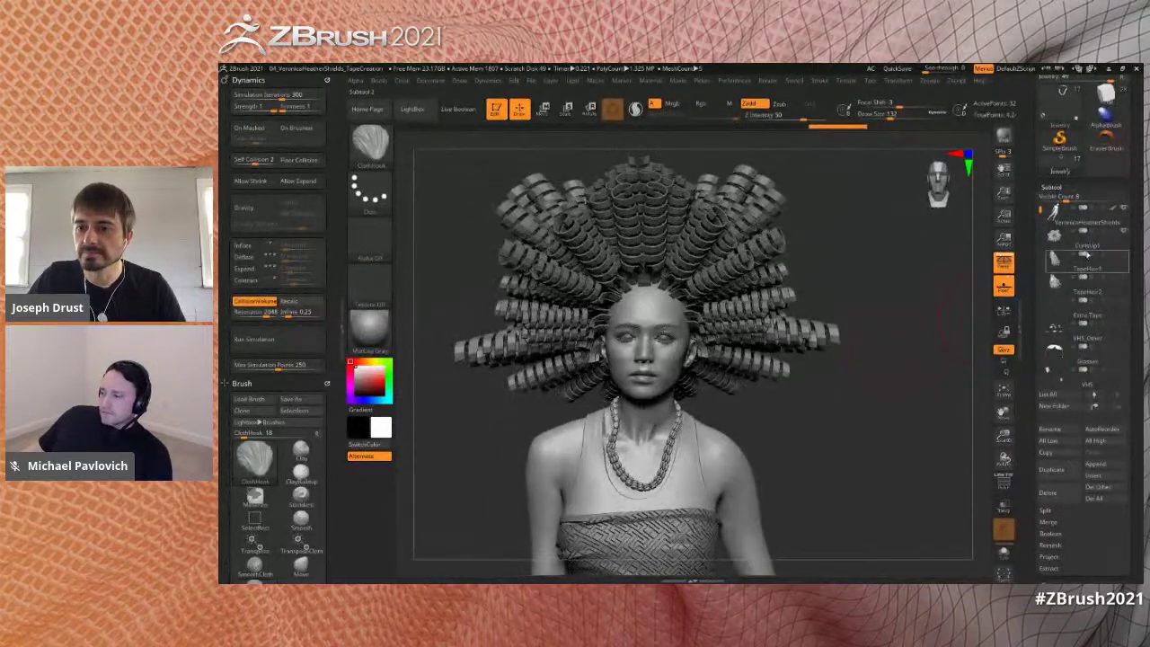
click(1084, 250)
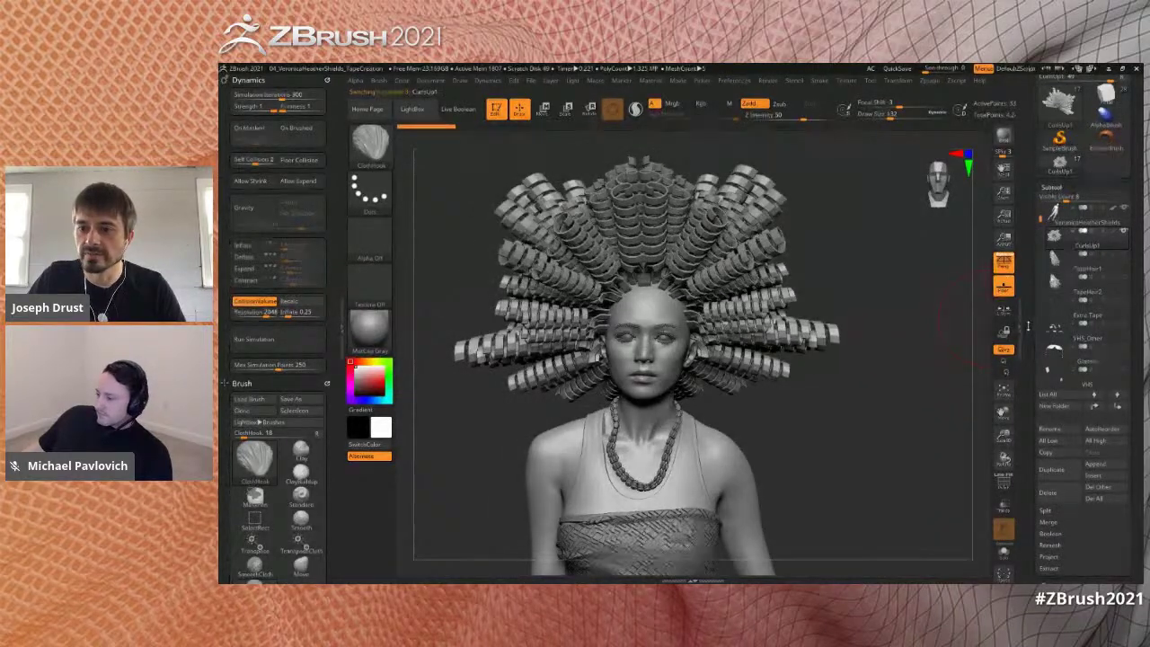
- Turn off the curls' dynamic subdivision, examine their base ribbons from several angles, and turn it back on
drag(1033, 345, 1033, 113)
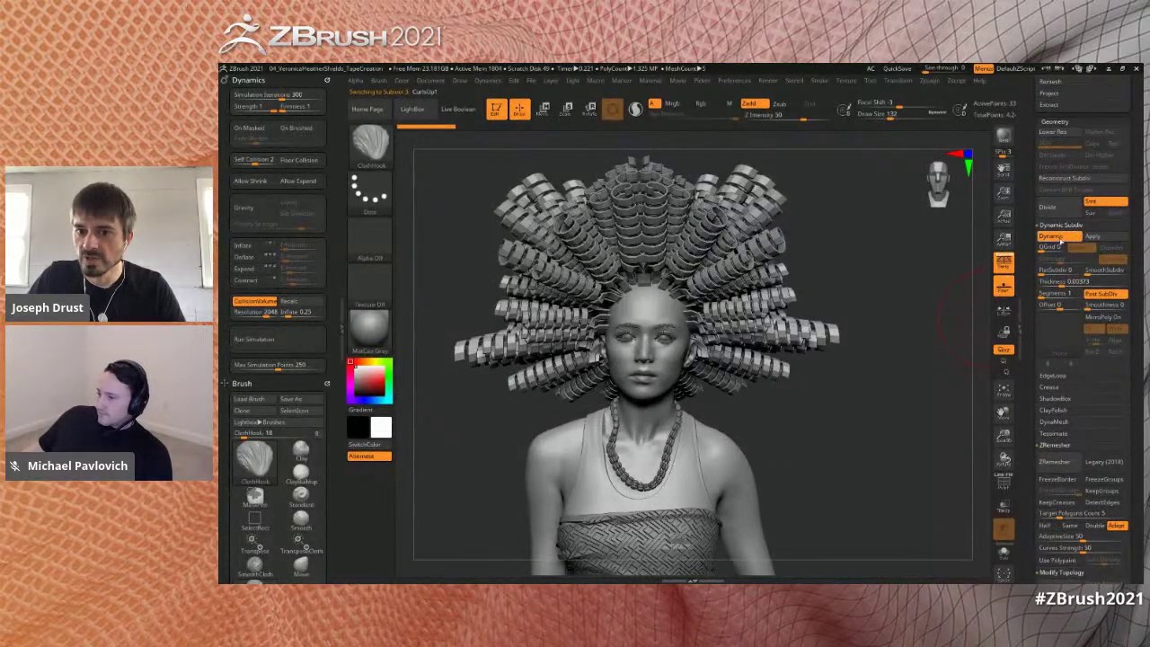
click(1061, 238)
drag(929, 292, 907, 310)
alt+drag(907, 309, 929, 323)
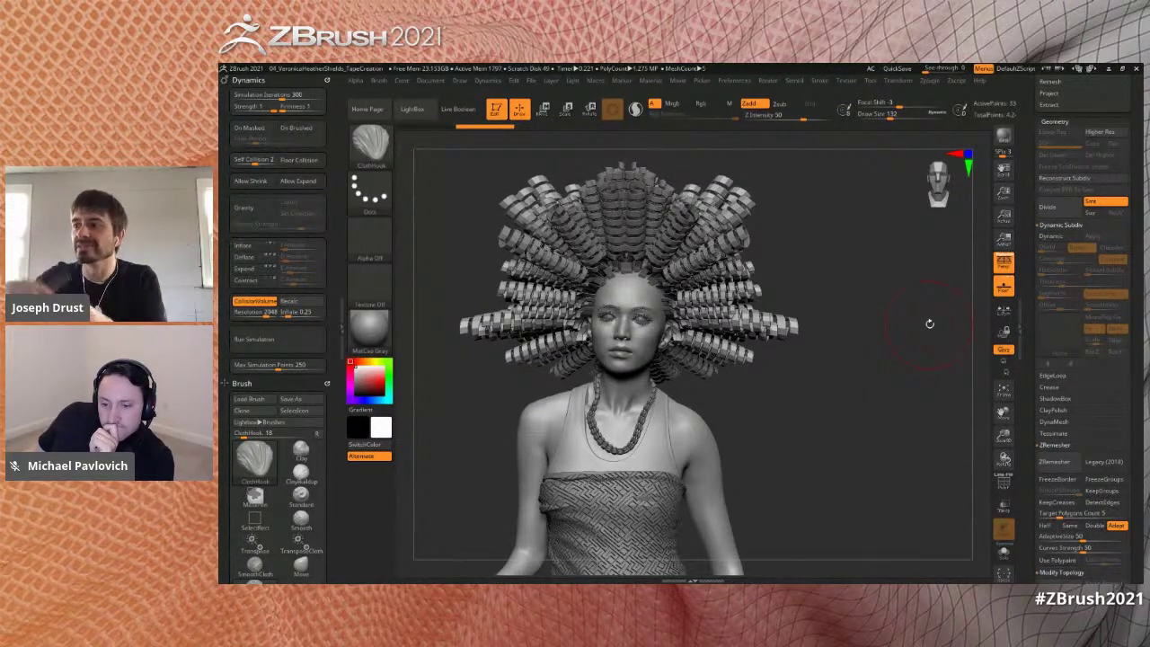
drag(868, 336, 853, 319)
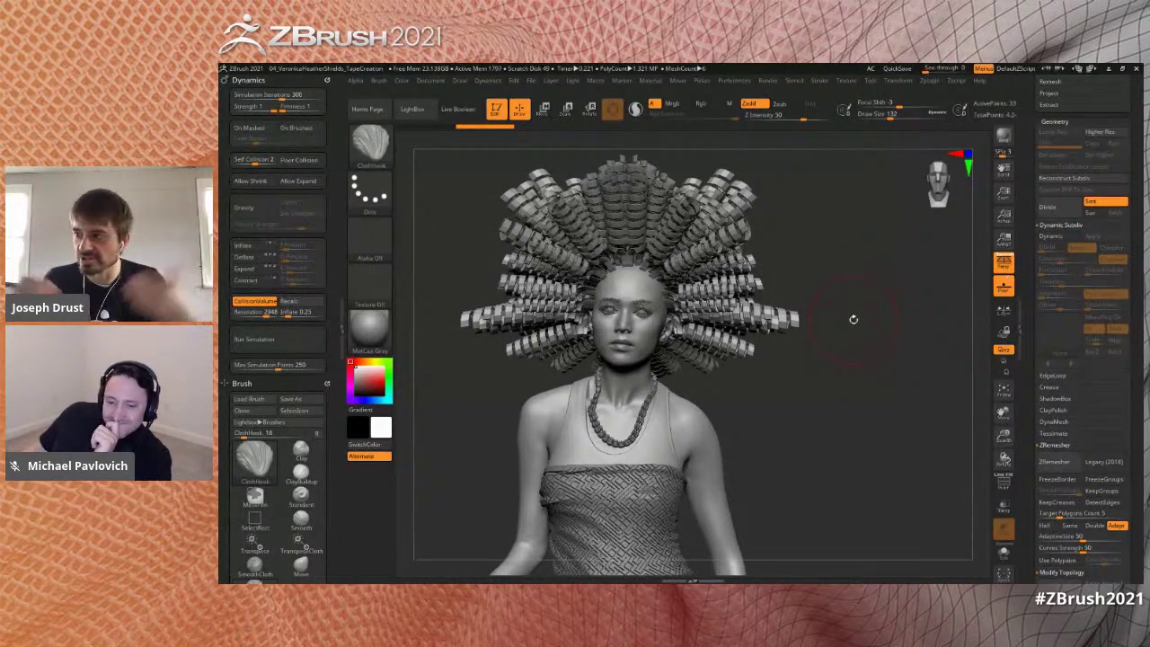
drag(835, 290, 947, 300)
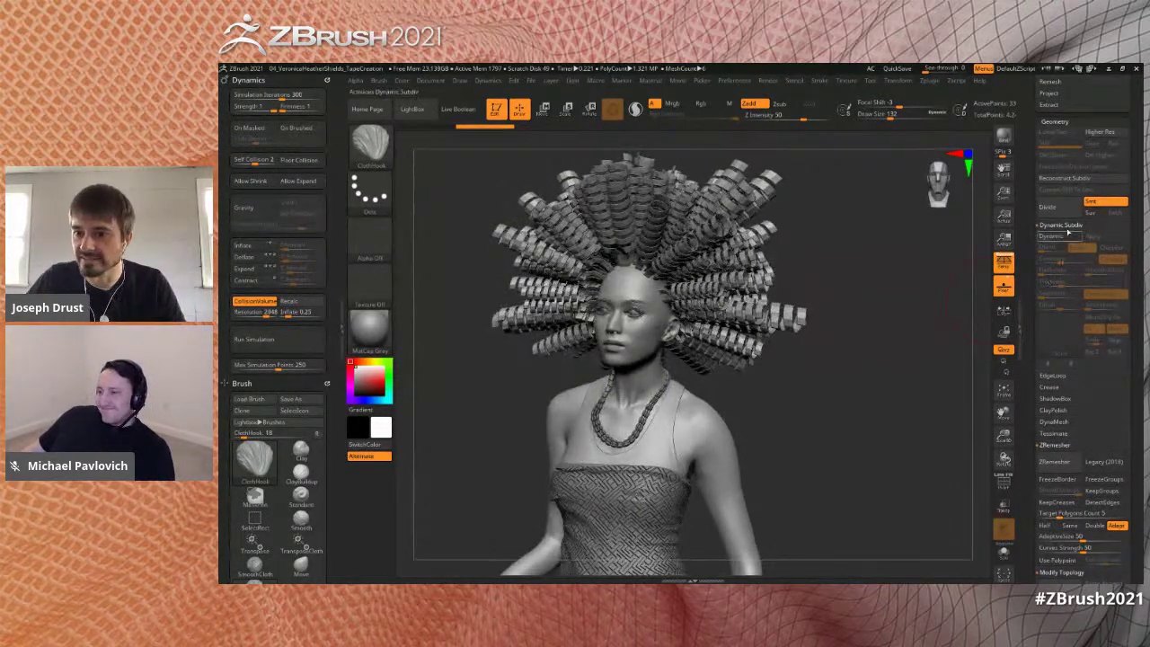
drag(880, 310, 945, 291)
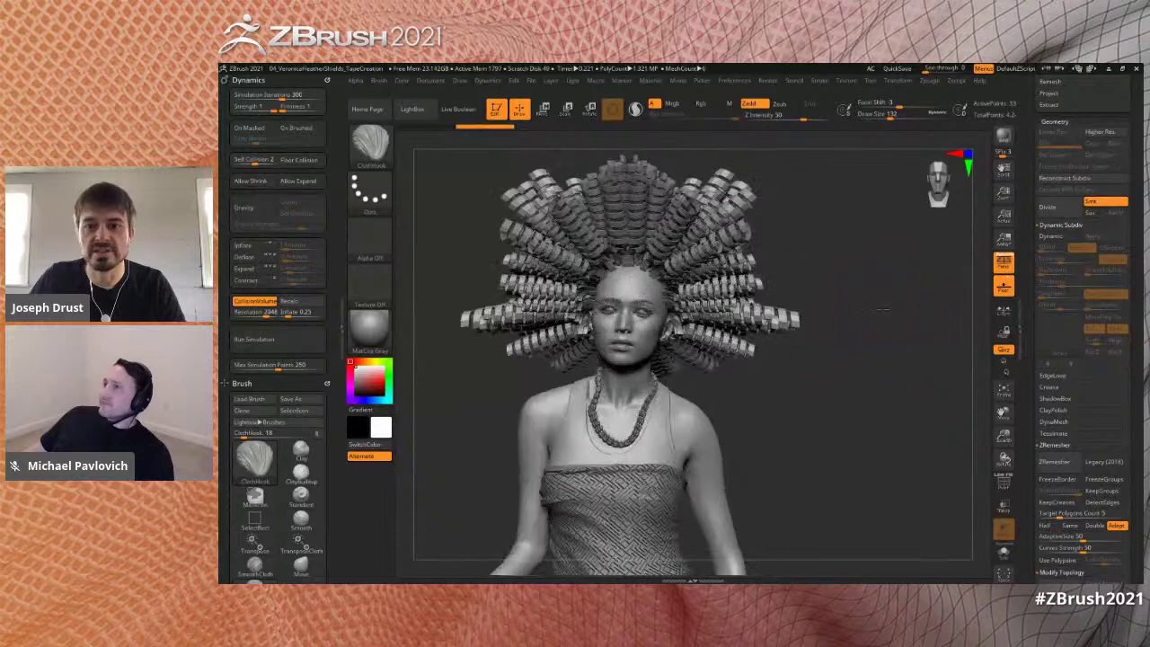
click(1049, 236)
drag(847, 326, 901, 299)
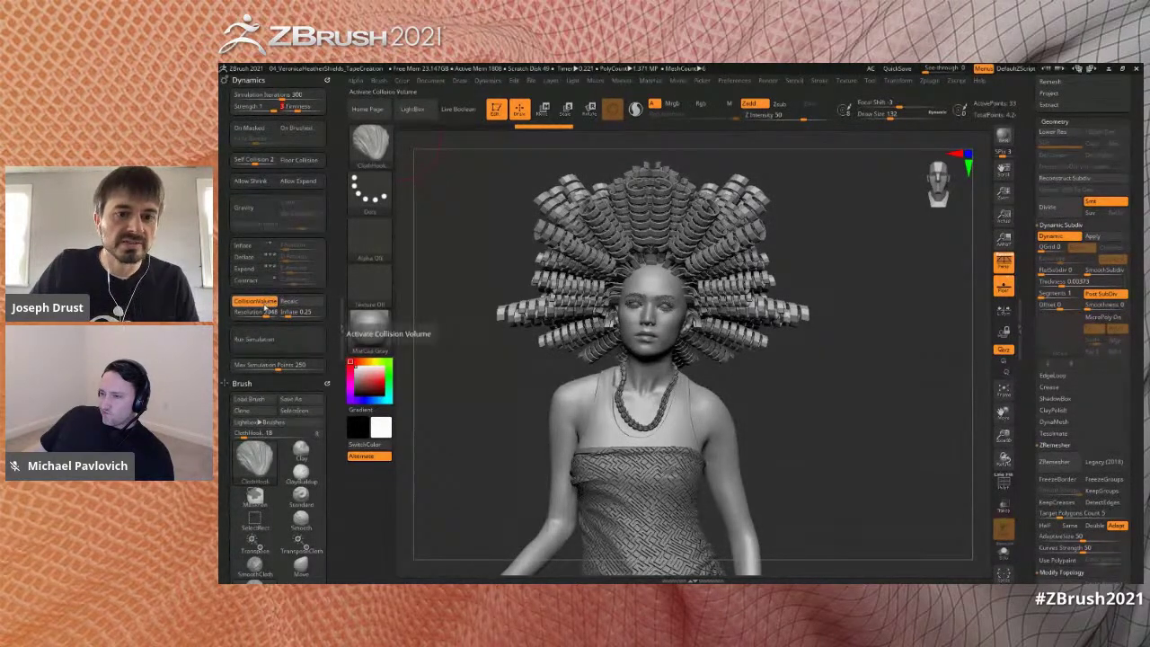
- Set the cloth Firmness to 3 and enable Gravity with a strength of 10 for the curls
click(256, 208)
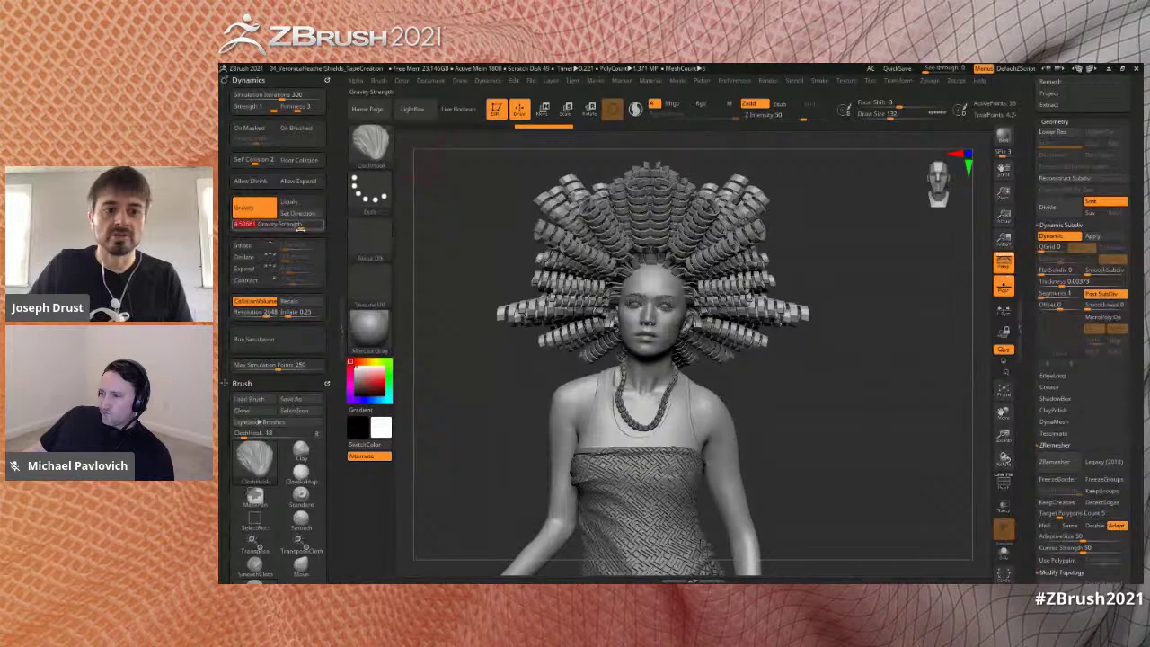
text(10)
mouse_move(837, 303)
mouse_down()
mouse_move(868, 333)
mouse_move(872, 309)
mouse_move(883, 339)
mouse_move(873, 405)
mouse_move(877, 107)
mouse_up()
mouse_move(873, 356)
alt+mouse_down()
mouse_move(875, 289)
mouse_move(871, 306)
alt+mouse_up()
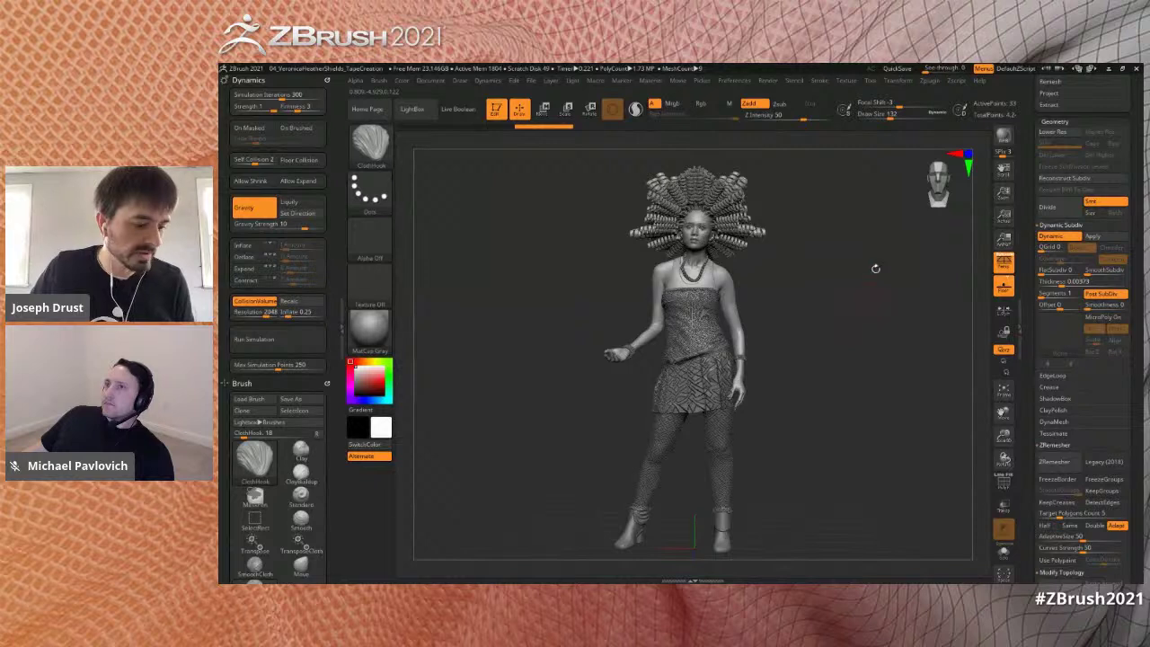
- Try the gravity simulation on the curls, stop it, and undo the fallen hair
click(283, 345)
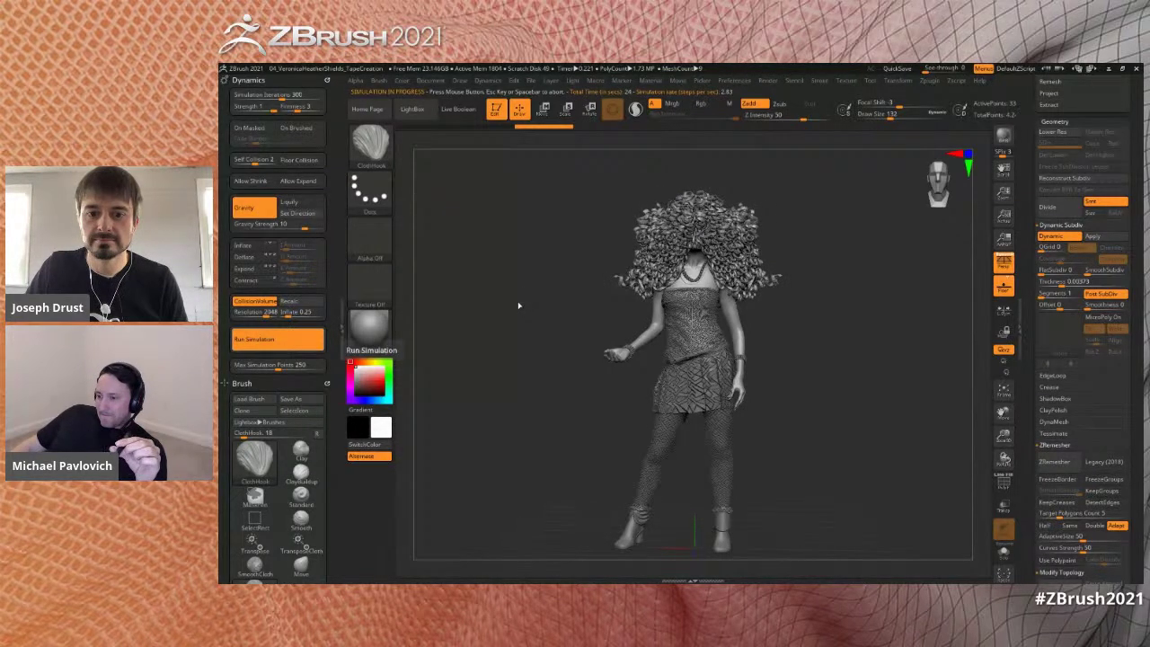
click(519, 304)
mouse_move(507, 301)
mouse_down()
mouse_move(564, 304)
mouse_move(506, 305)
mouse_up()
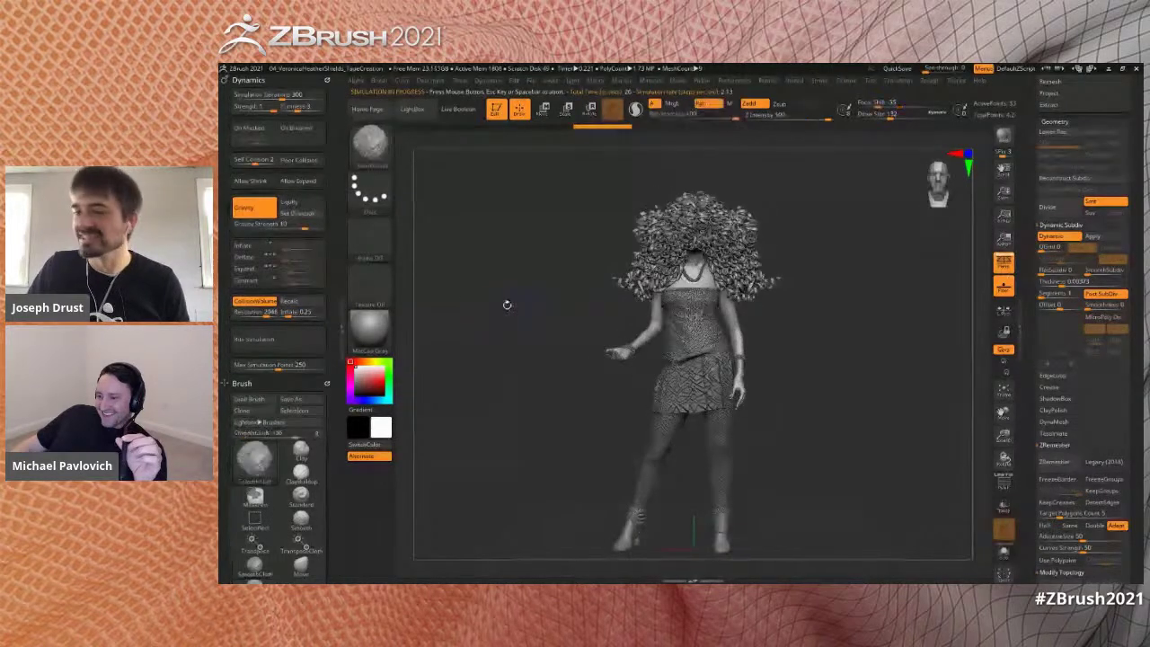
key(ctrl+z)
- Set Simulation Iterations to 100 and Self Collision to 0, and run the gravity simulation on the curls
text(10)
key(Return)
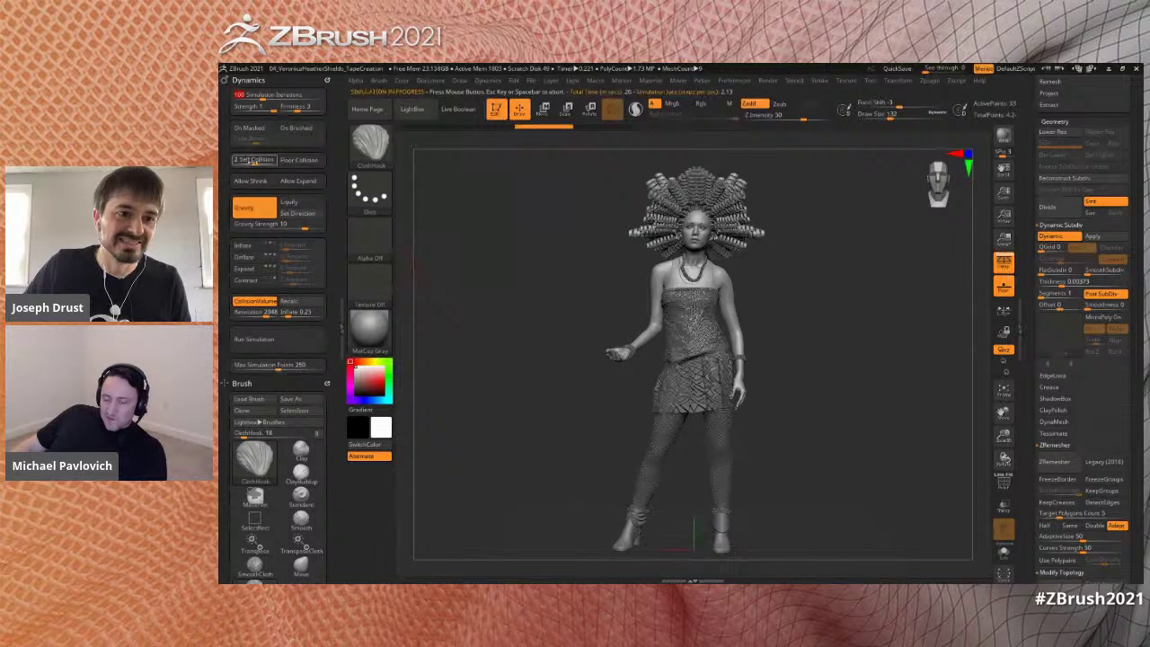
click(294, 345)
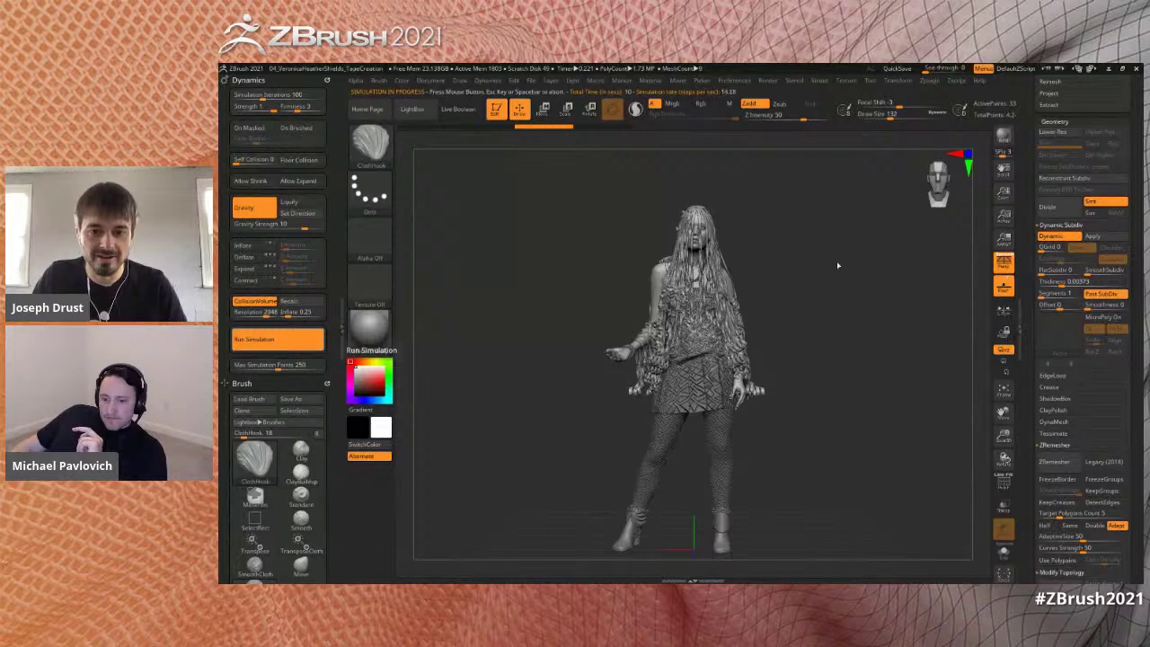
- Stop the curls' gravity simulation, enlarge the ClothHook brush to a Draw Size of about 476, and pull the hair off the face
click(890, 334)
drag(890, 334, 788, 246)
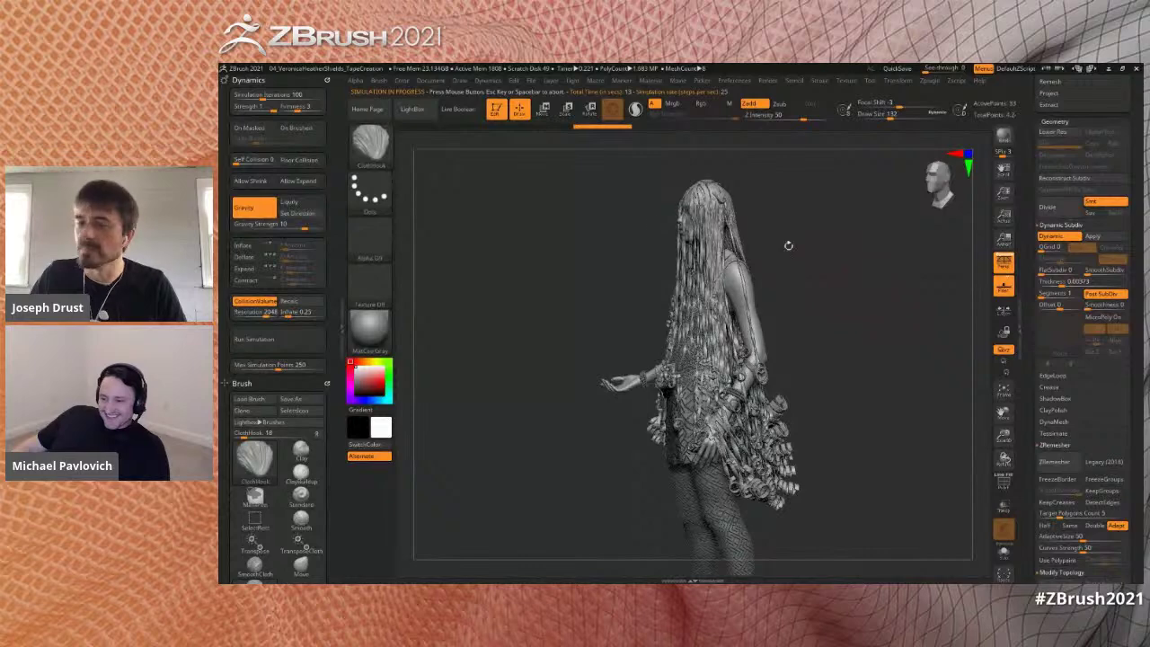
key(s)
drag(665, 237, 691, 237)
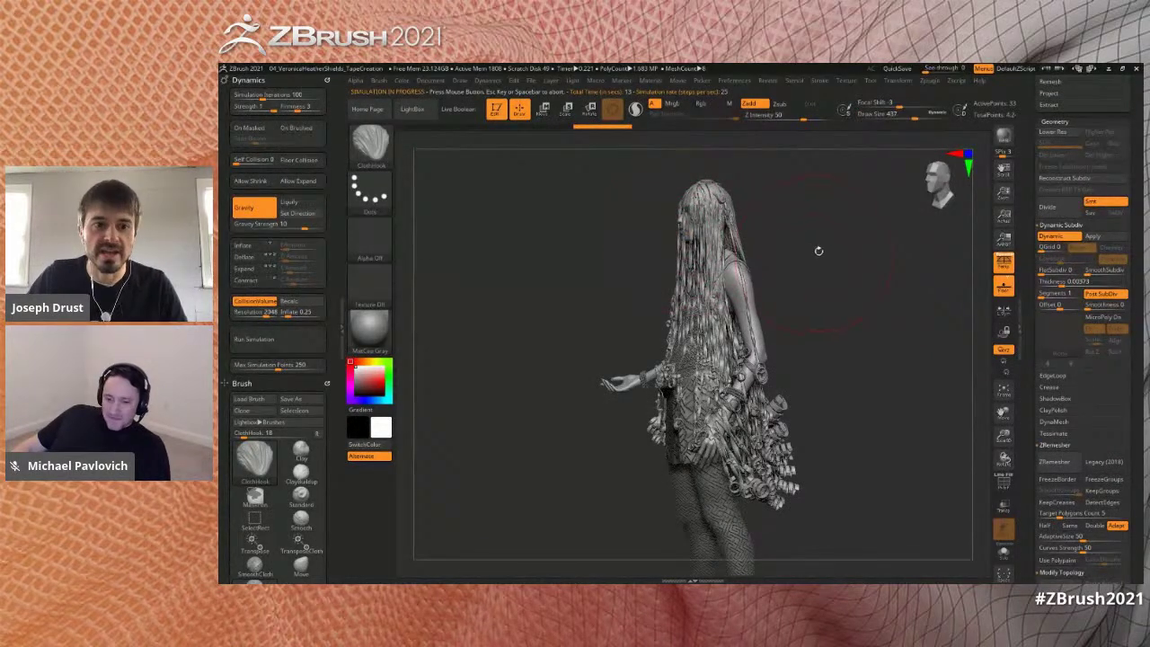
drag(818, 251, 801, 254)
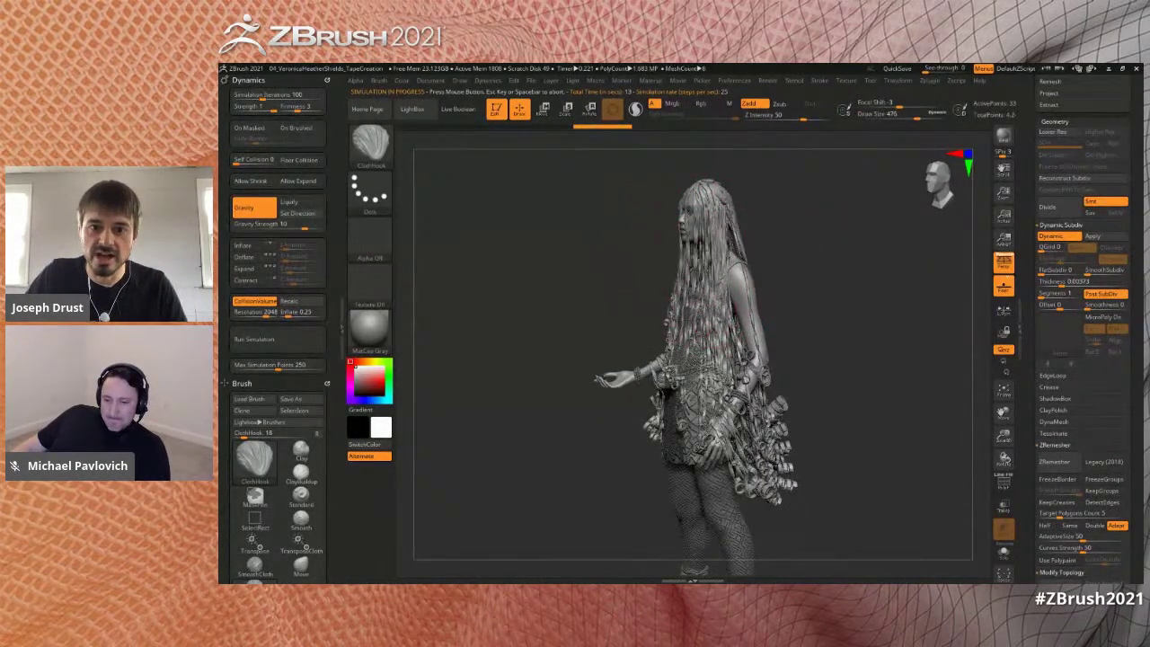
drag(795, 215, 710, 217)
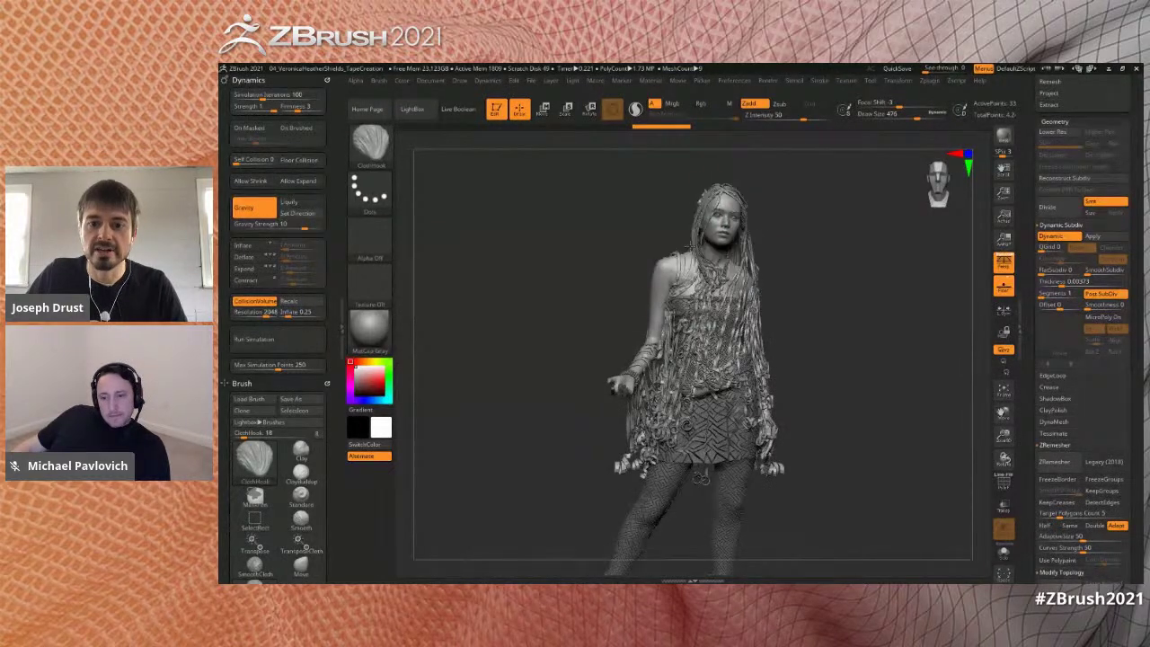
- Reduce the Draw Size to 217, adjust the curls around the head with ClothHook, and undo the last pull
key(w)
drag(799, 249, 859, 250)
key(q)
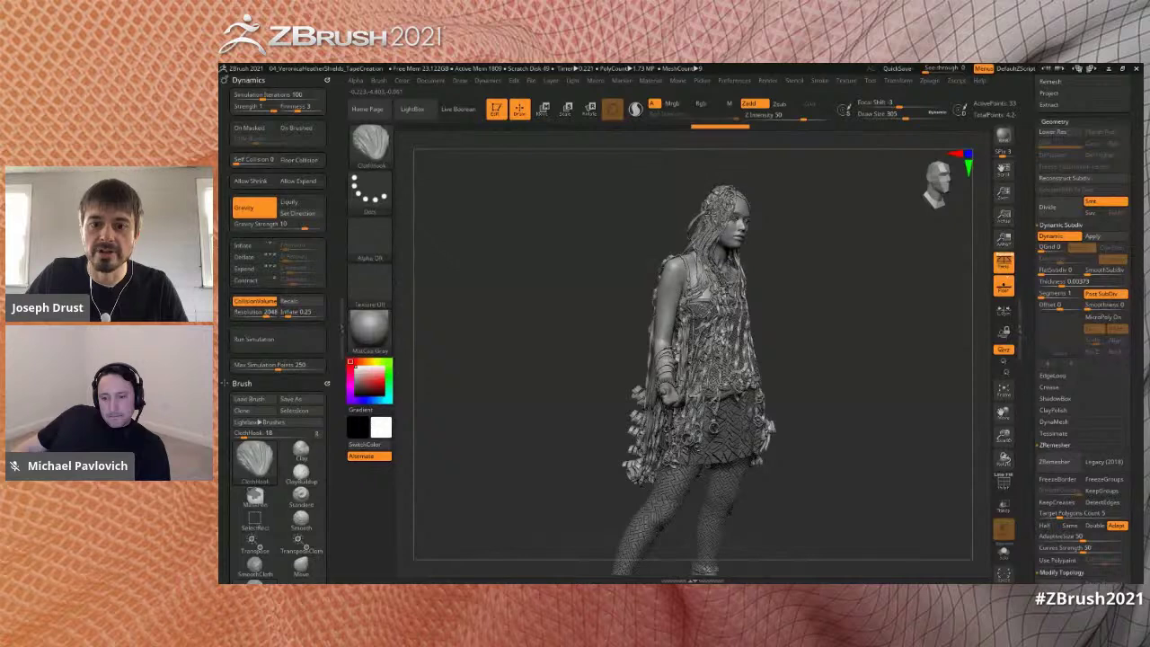
drag(795, 221, 691, 220)
key(ctrl+z)
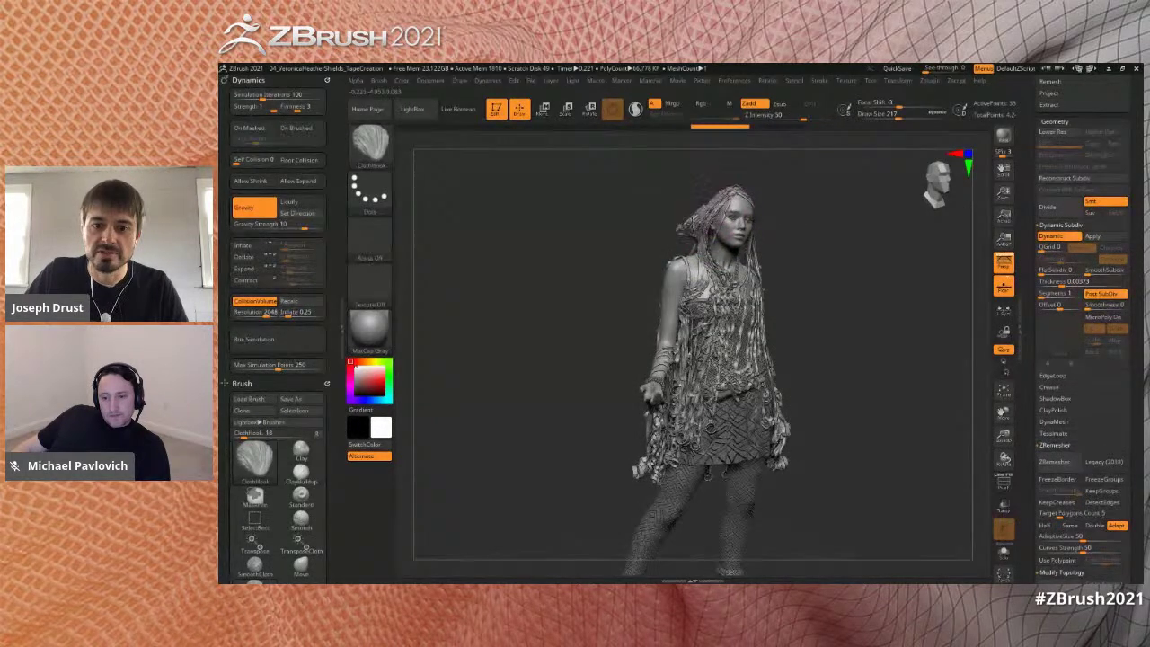
drag(843, 248, 823, 252)
key(f)
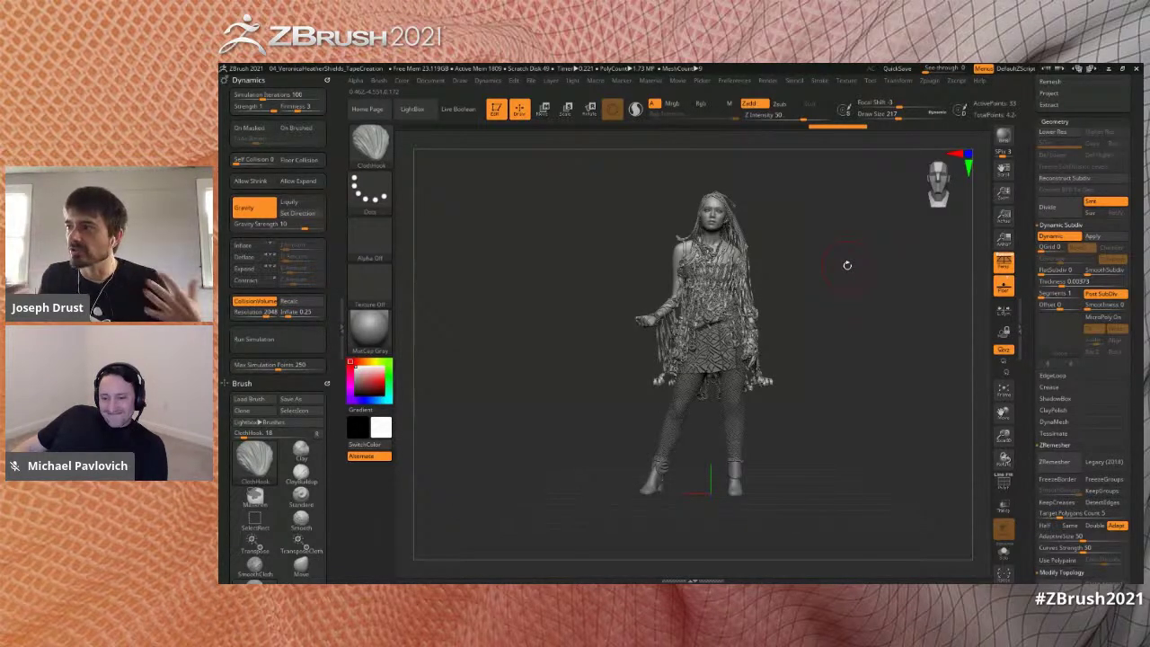
- Show the hidden VHS cassette, Extra Tape and DemoTape subtools around the character, and make DemoTape active
scroll(1027, 209, up, 5)
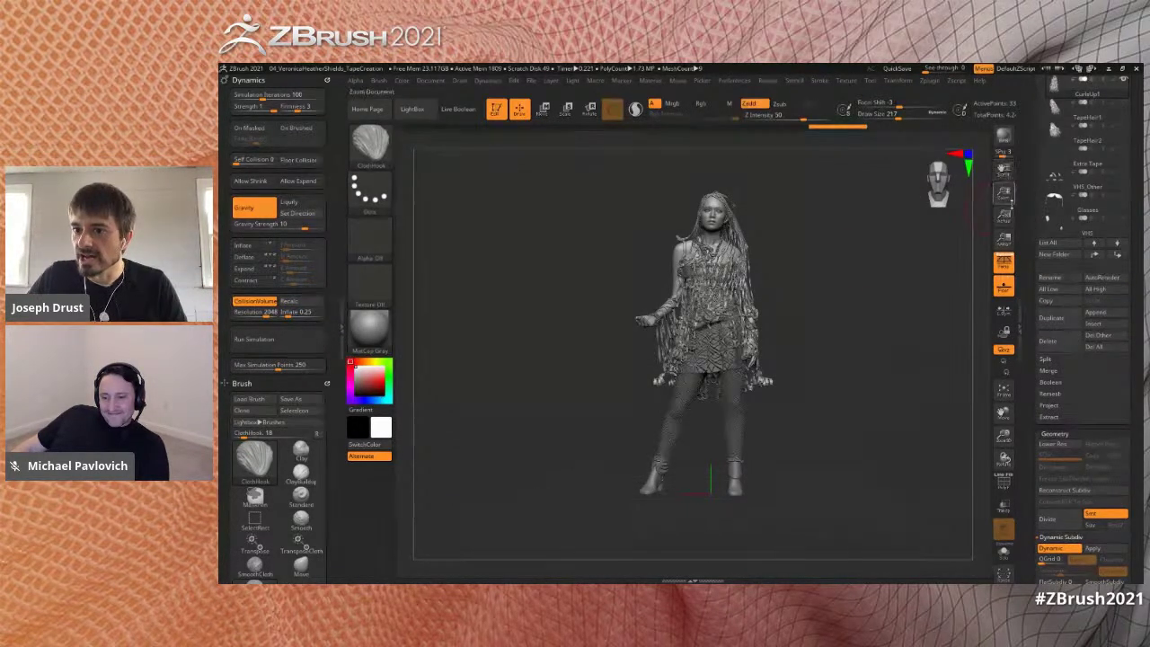
scroll(1047, 214, up, 3)
scroll(1077, 207, down, 3)
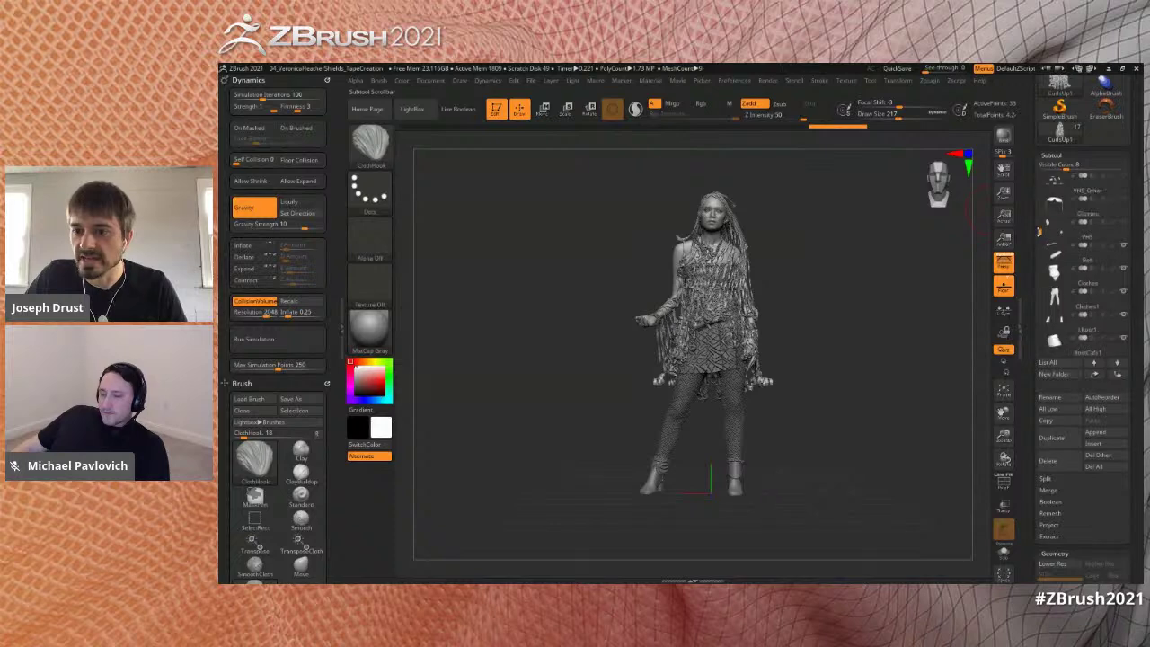
click(1121, 199)
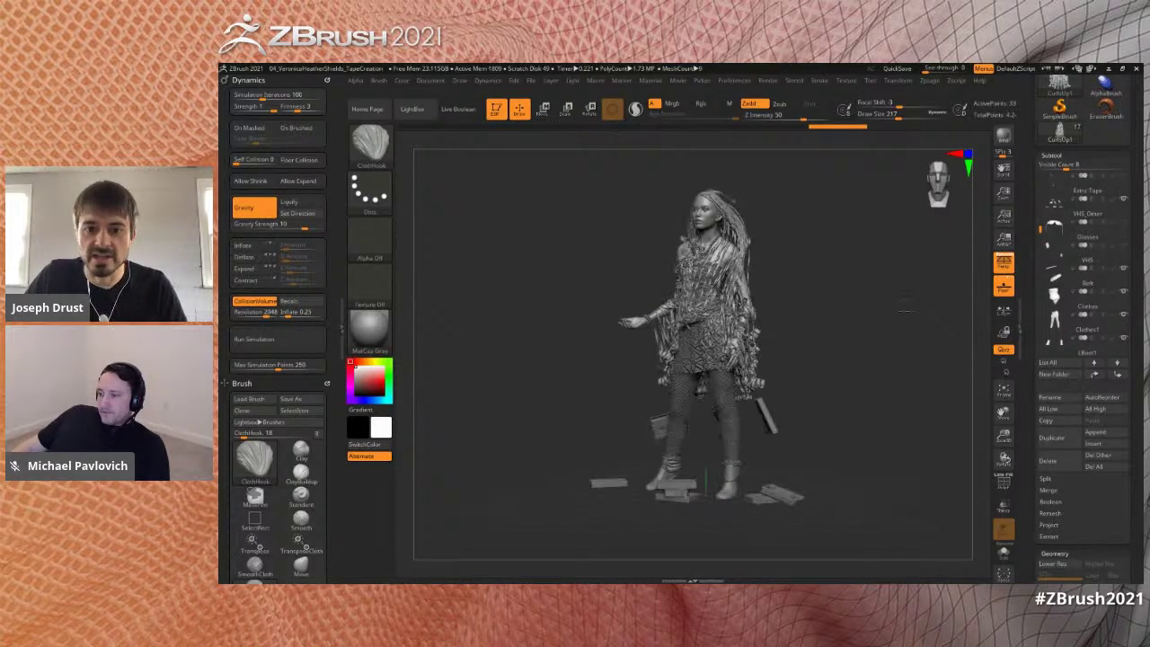
drag(1039, 229, 1039, 230)
click(1124, 176)
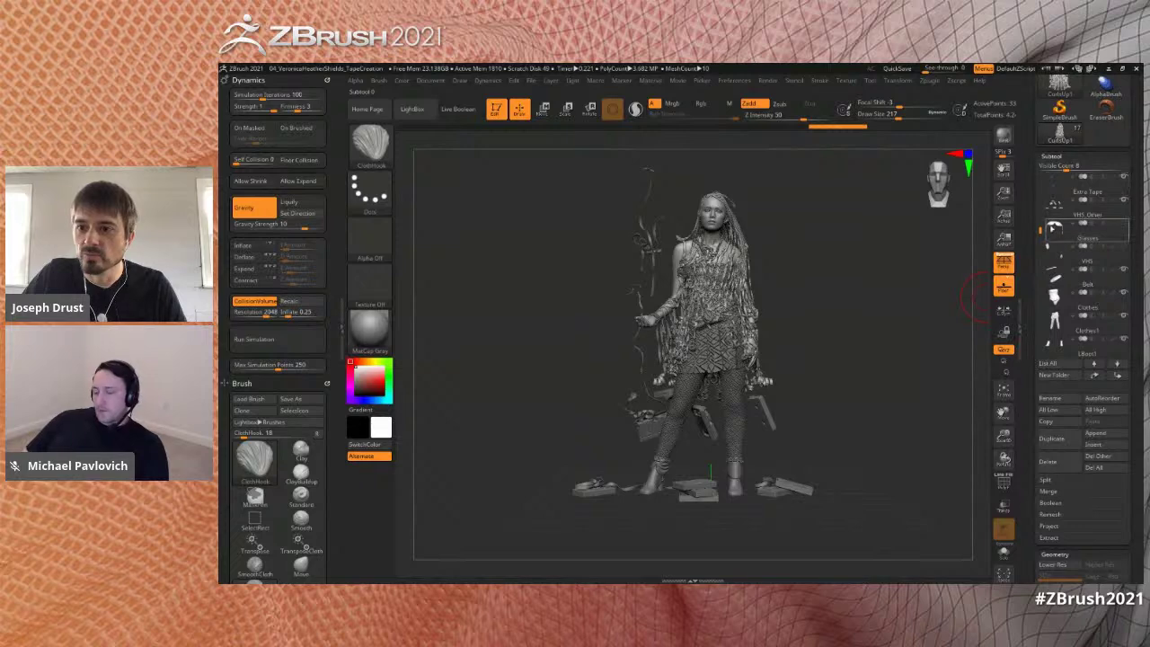
drag(1040, 230, 1040, 291)
click(1117, 285)
drag(892, 359, 888, 387)
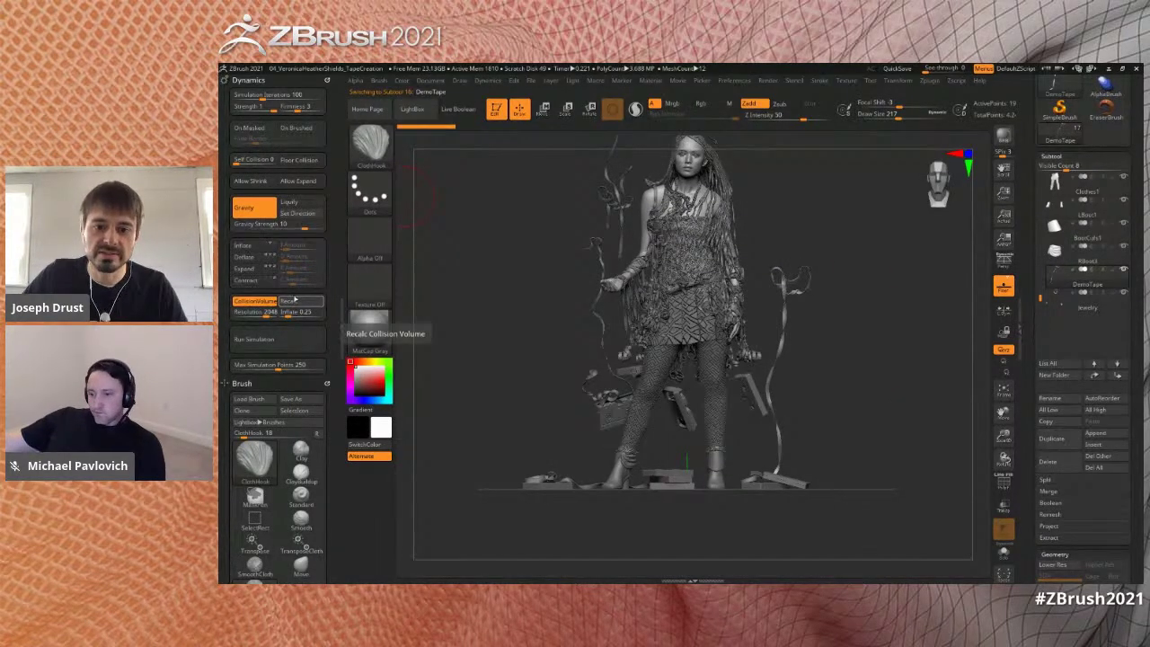
- Enable Liquify and Floor Collision, try the gravity simulation on the demo tape, and undo it
click(292, 206)
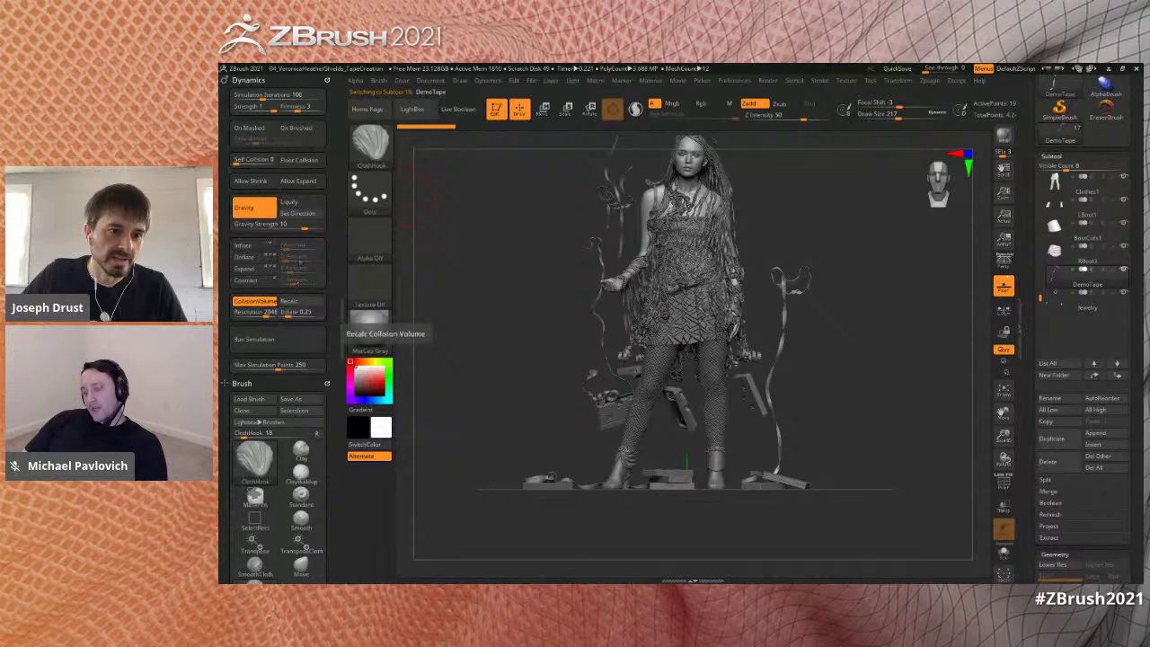
click(296, 346)
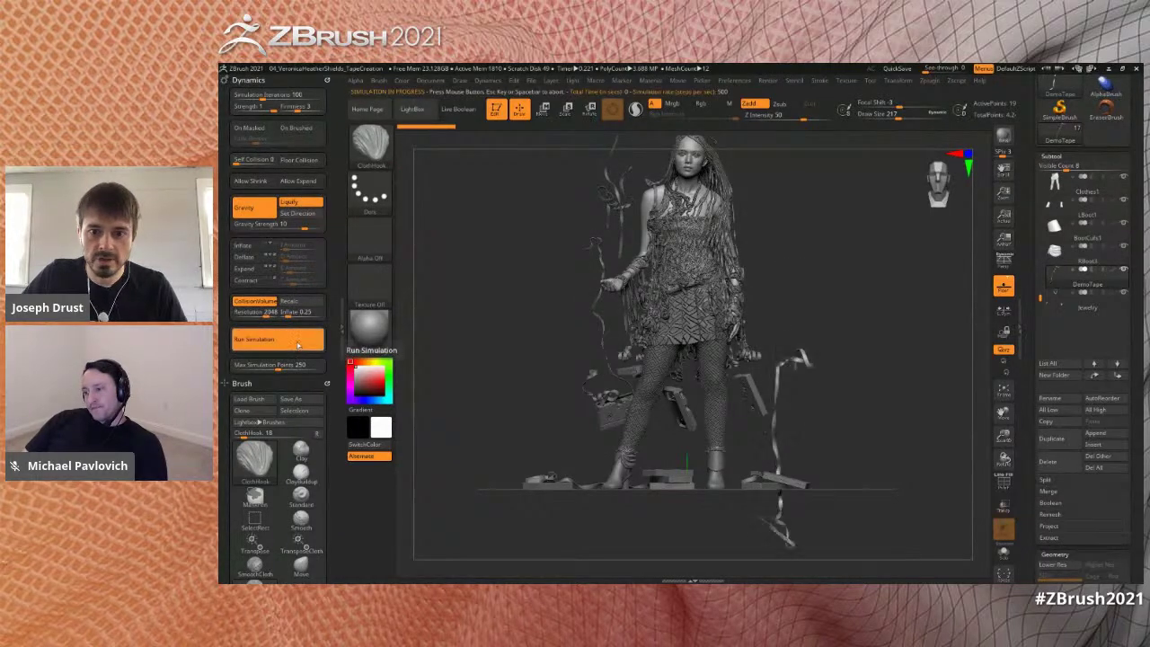
click(299, 160)
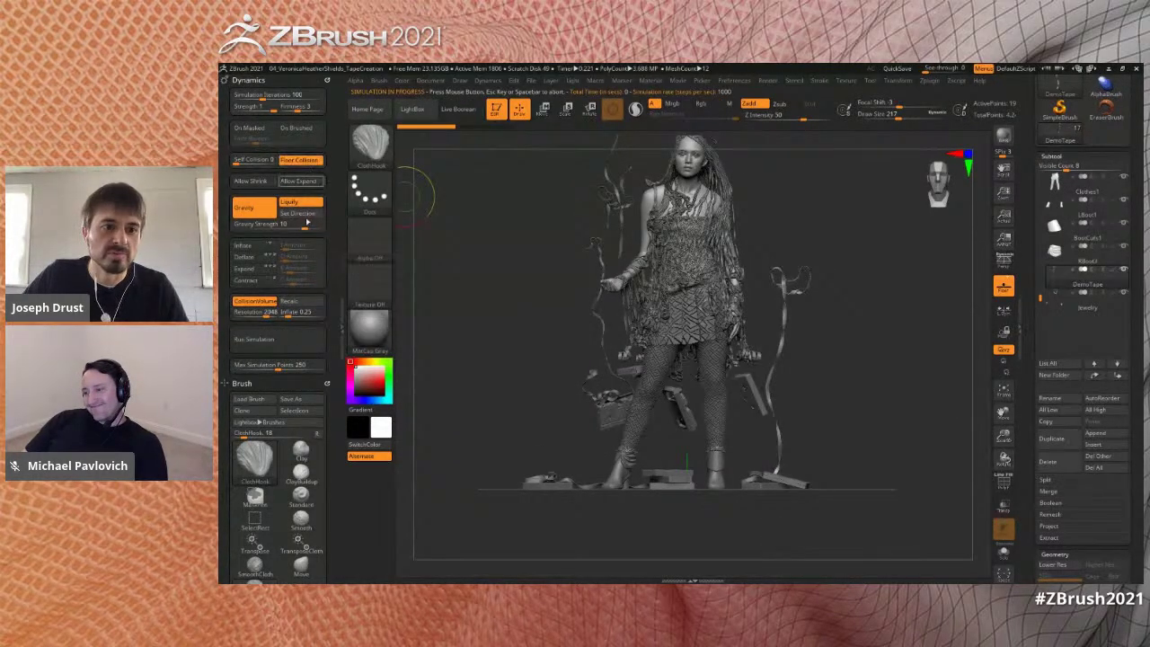
click(300, 342)
key(ctrl+z)
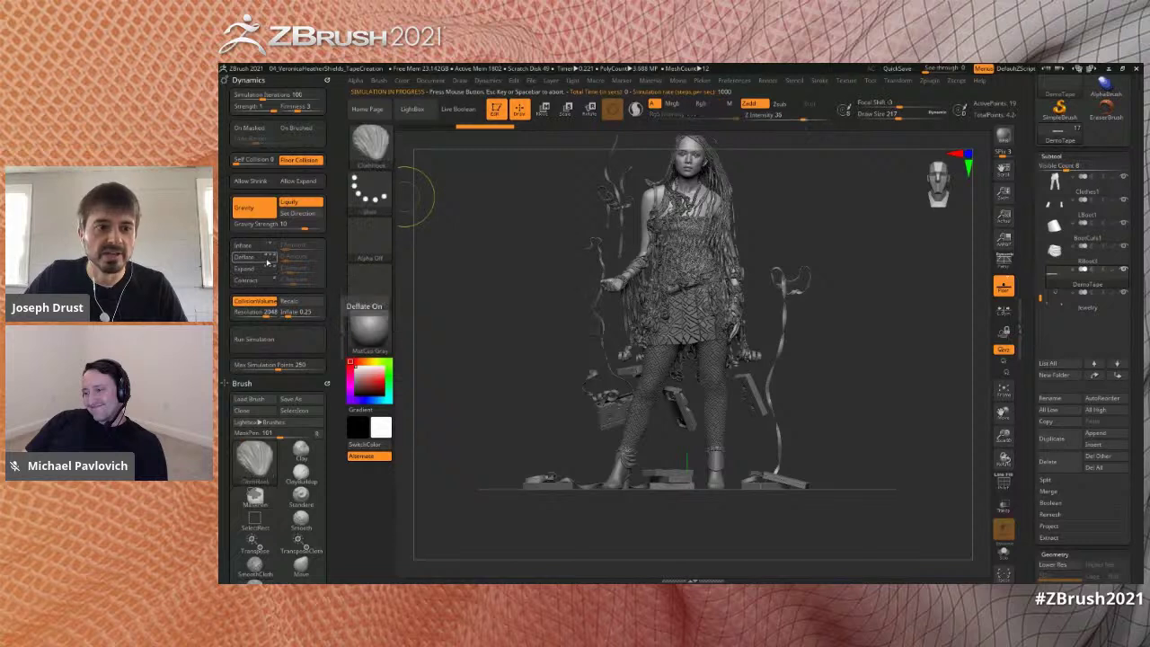
- Set Gravity Strength to 2 and run the simulation on the demo tape, stopping it after a short time
click(282, 227)
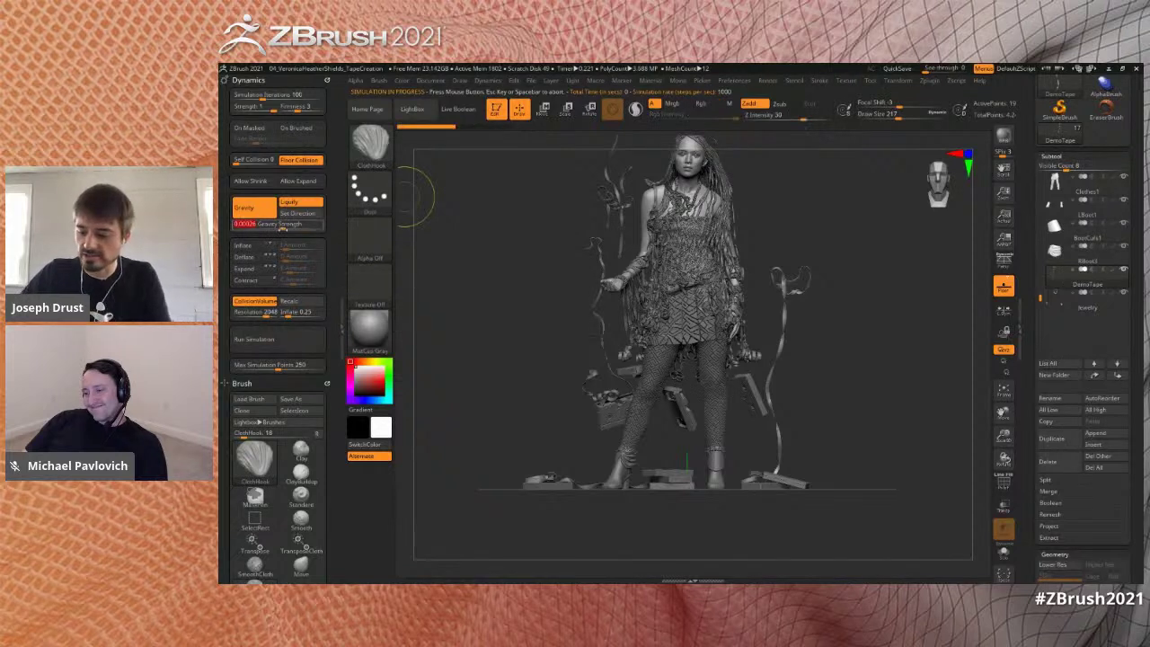
text(2)
click(300, 349)
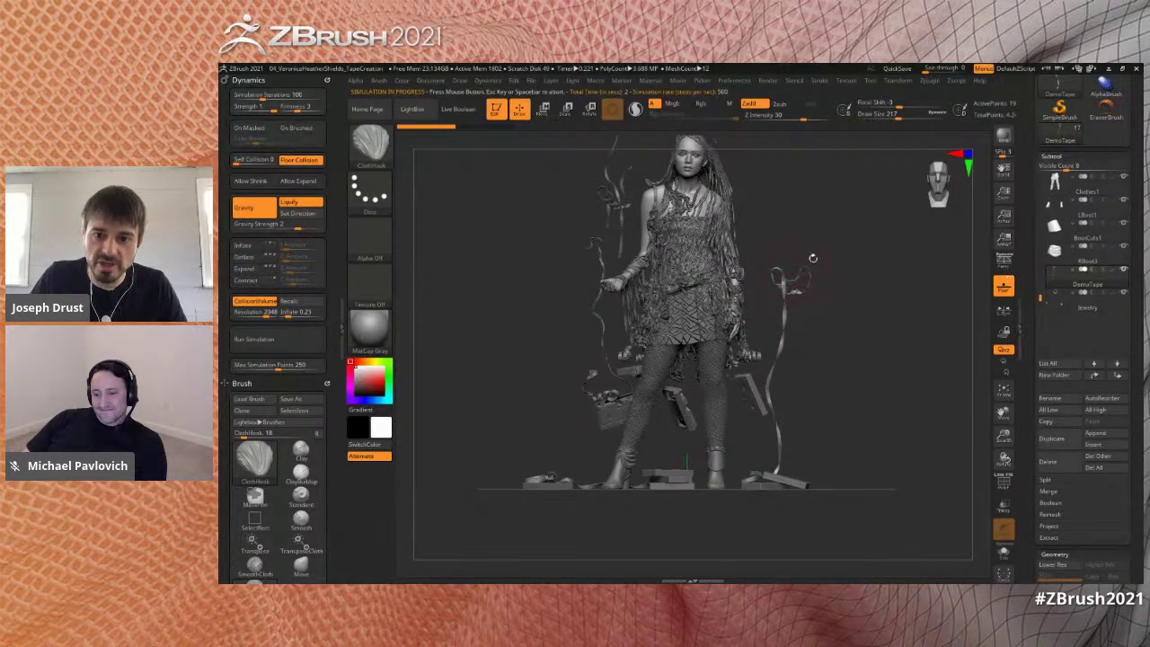
click(846, 412)
- Set the gravity direction from an upside-down view of the character and run the simulation on the demo tape
mouse_move(855, 408)
mouse_down()
mouse_move(854, 279)
mouse_move(867, 420)
mouse_move(872, 404)
mouse_up()
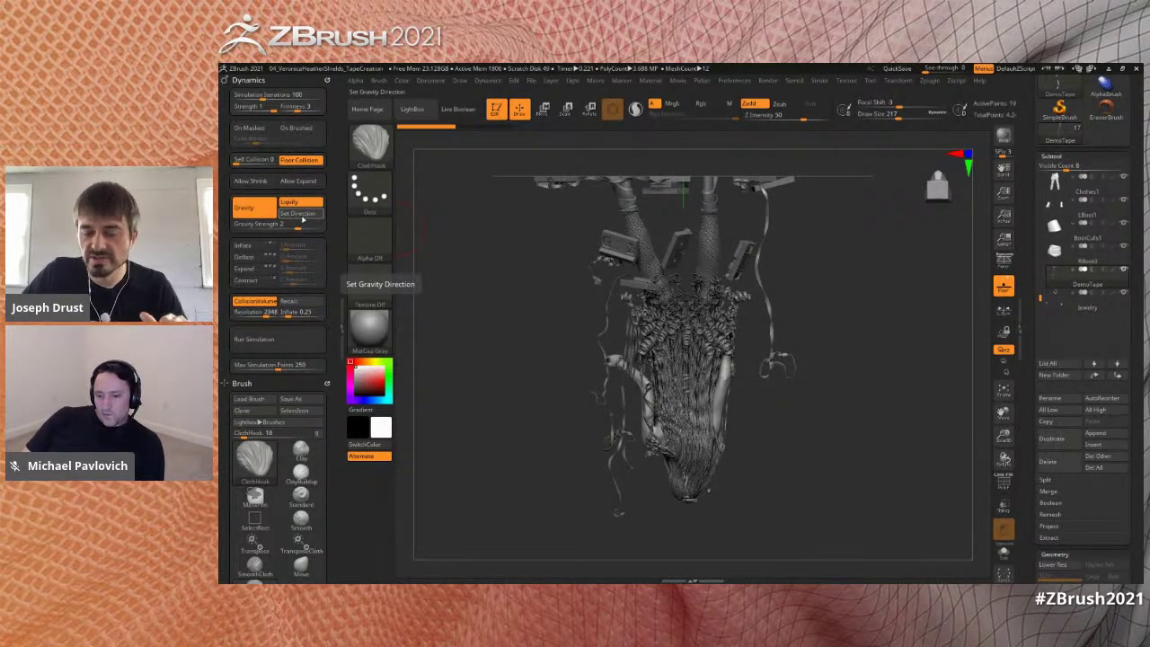
click(311, 213)
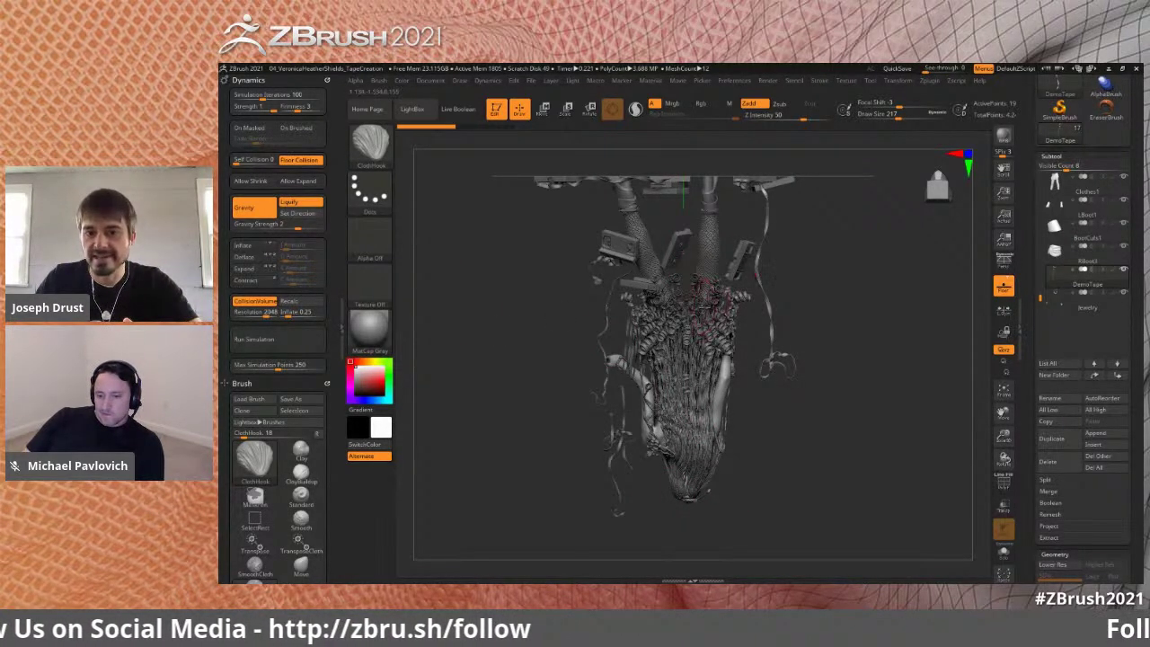
click(306, 219)
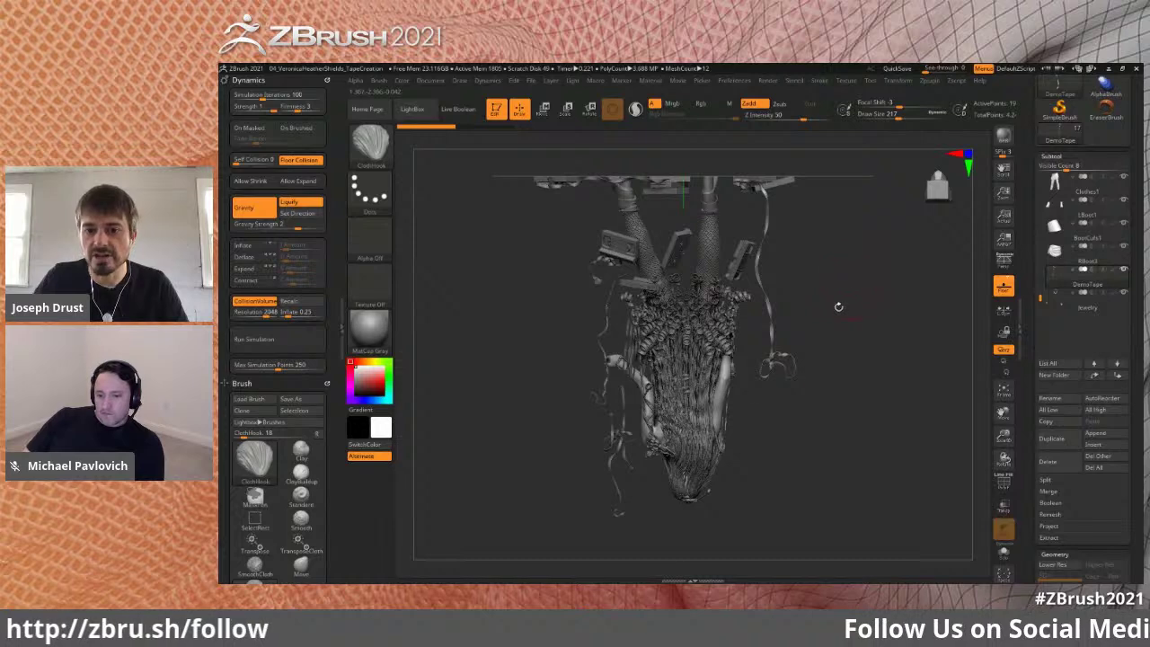
drag(778, 444, 821, 413)
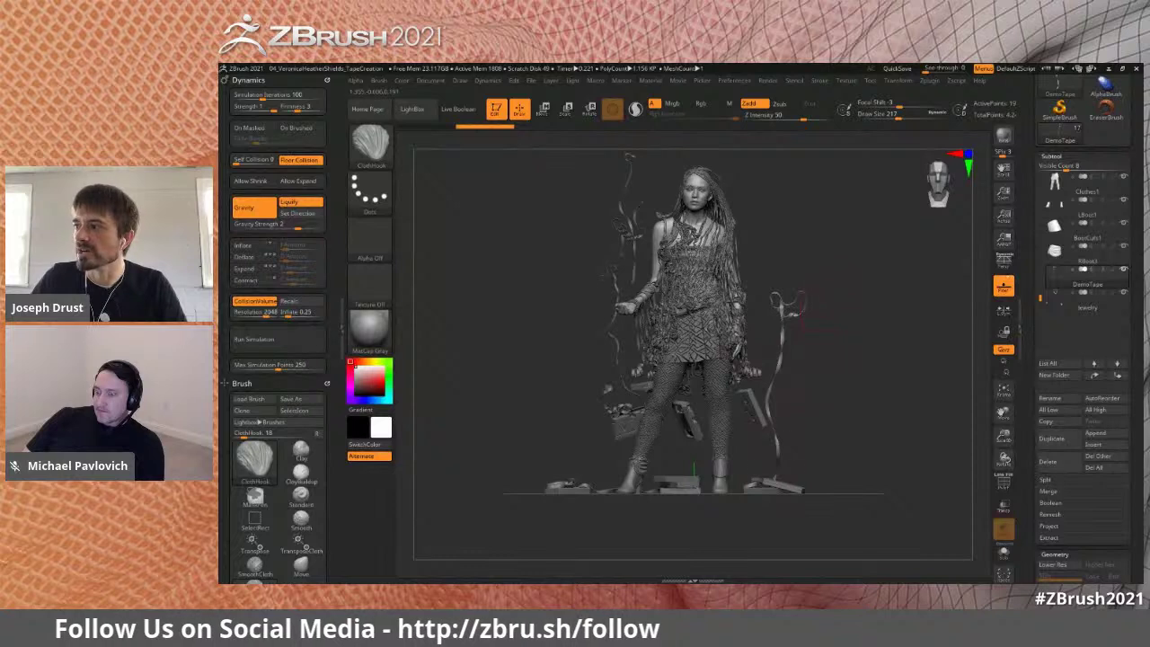
click(284, 342)
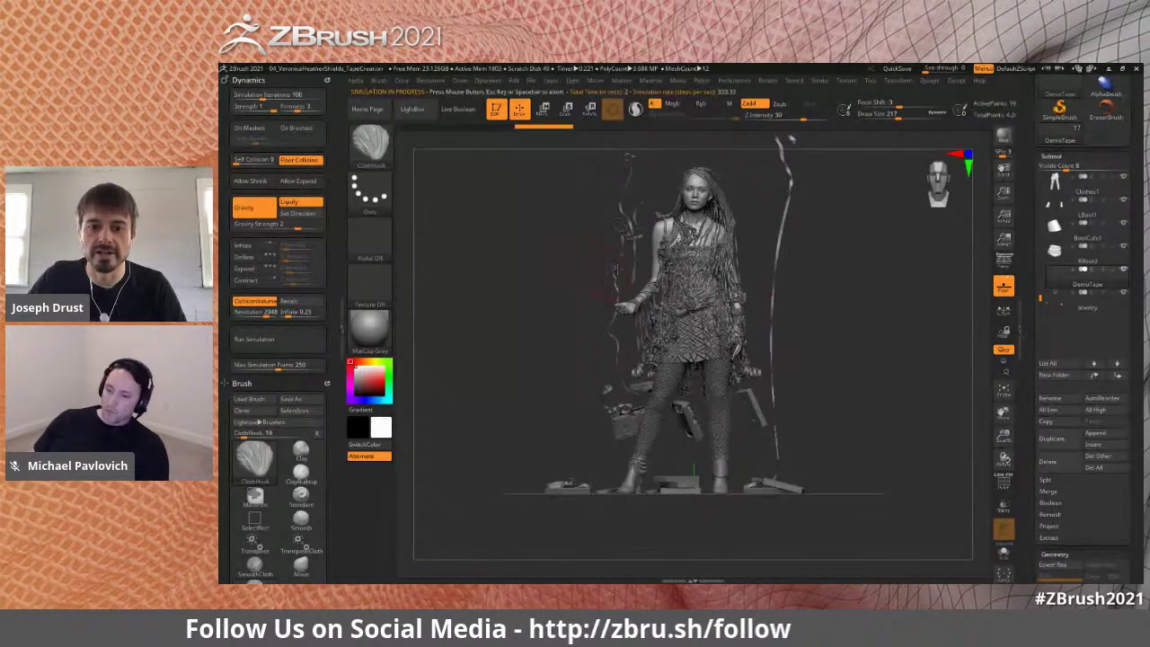
- Make the Extra Tape subtool active, run the gravity simulation on it, and stop once the strips settle
alt+click(629, 264)
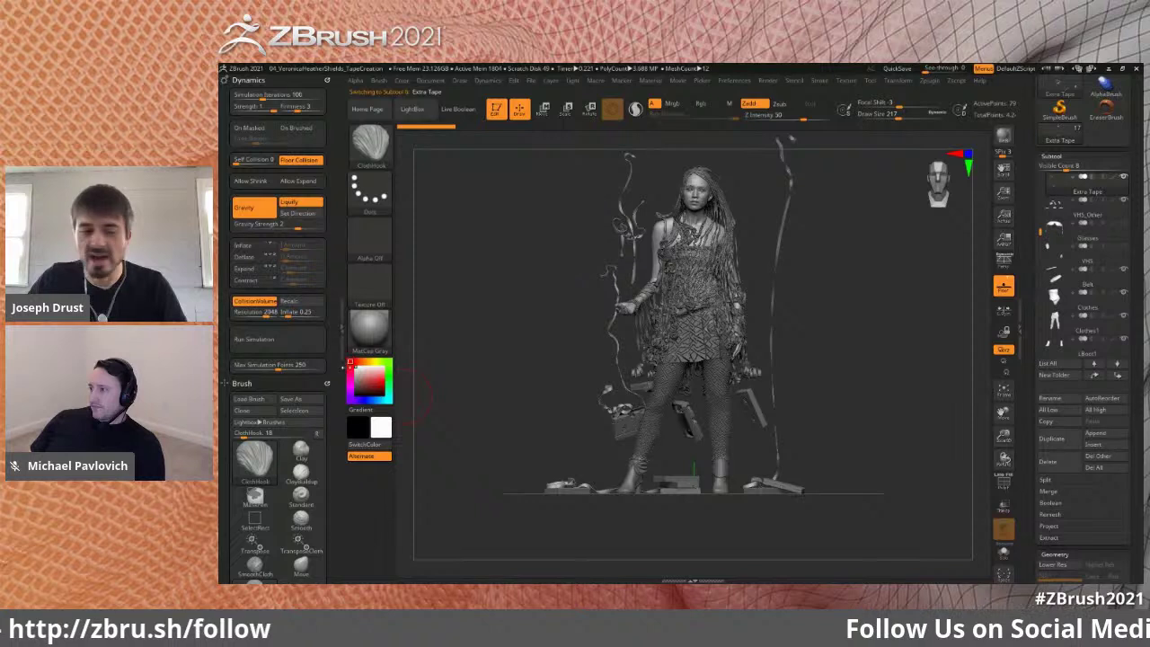
click(304, 348)
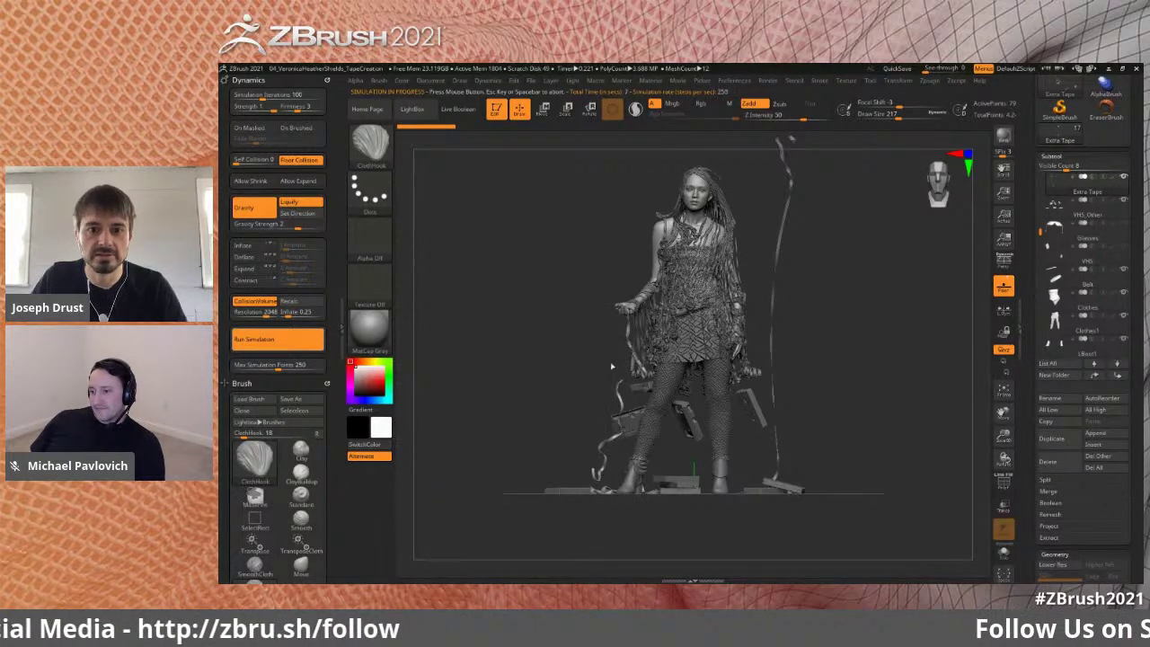
click(533, 302)
mouse_move(916, 326)
mouse_down()
mouse_move(892, 330)
mouse_move(900, 340)
mouse_up()
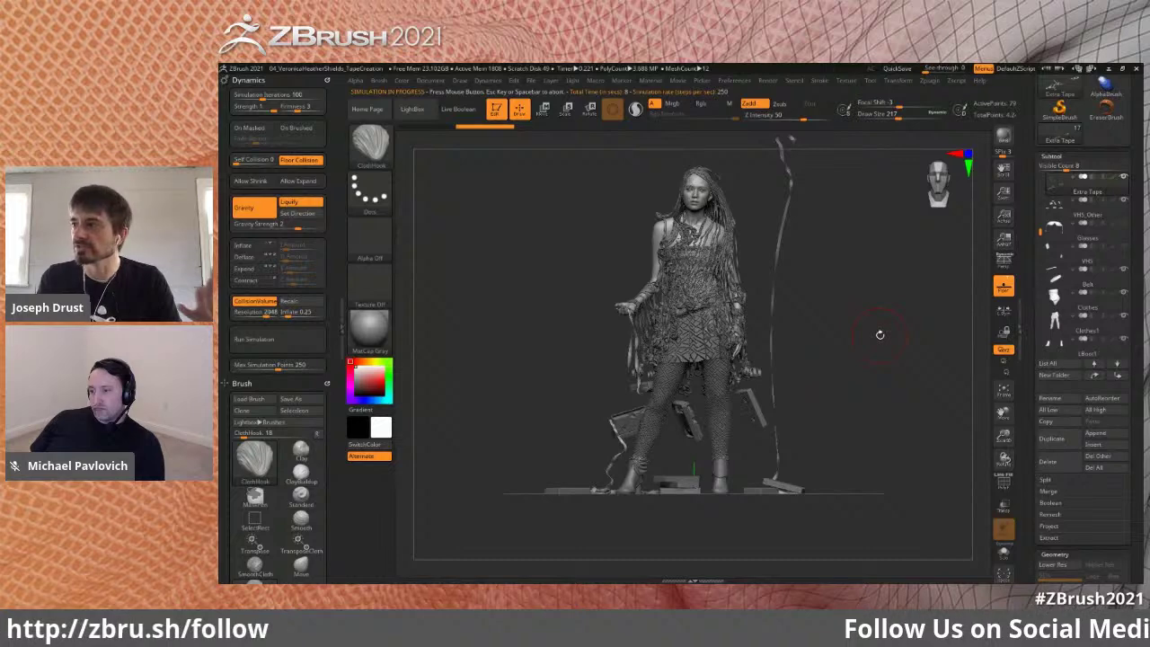
drag(815, 253, 852, 300)
alt+drag(863, 234, 844, 293)
- Open the 03_TreeCrash_Creation project with the truck and the tree
drag(1026, 212, 1027, 307)
alt+drag(871, 378, 856, 315)
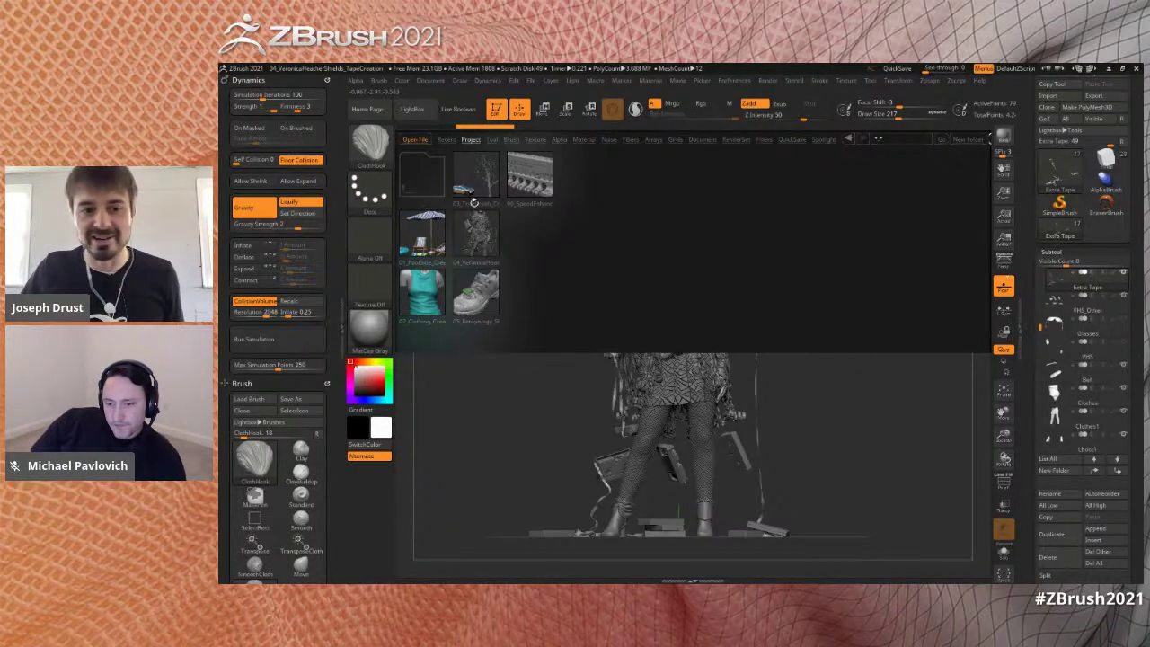
double_click(474, 193)
click(716, 353)
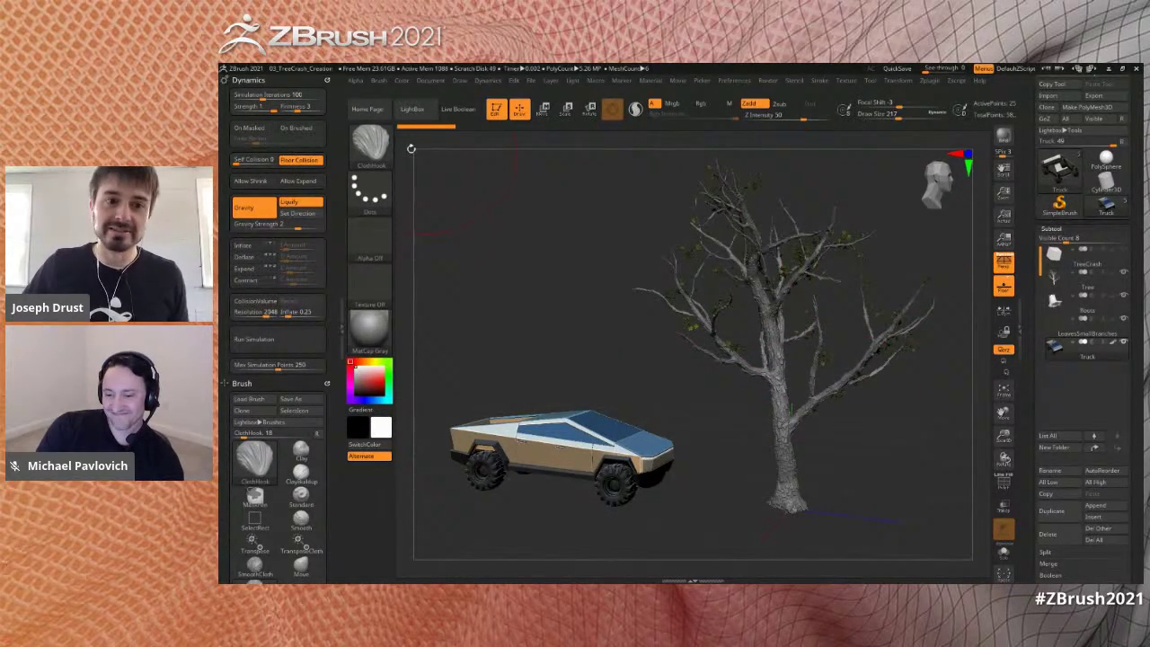
- Choose the Transpose brush for the truck, activate the Collision Volume, and turn off Gravity
click(370, 143)
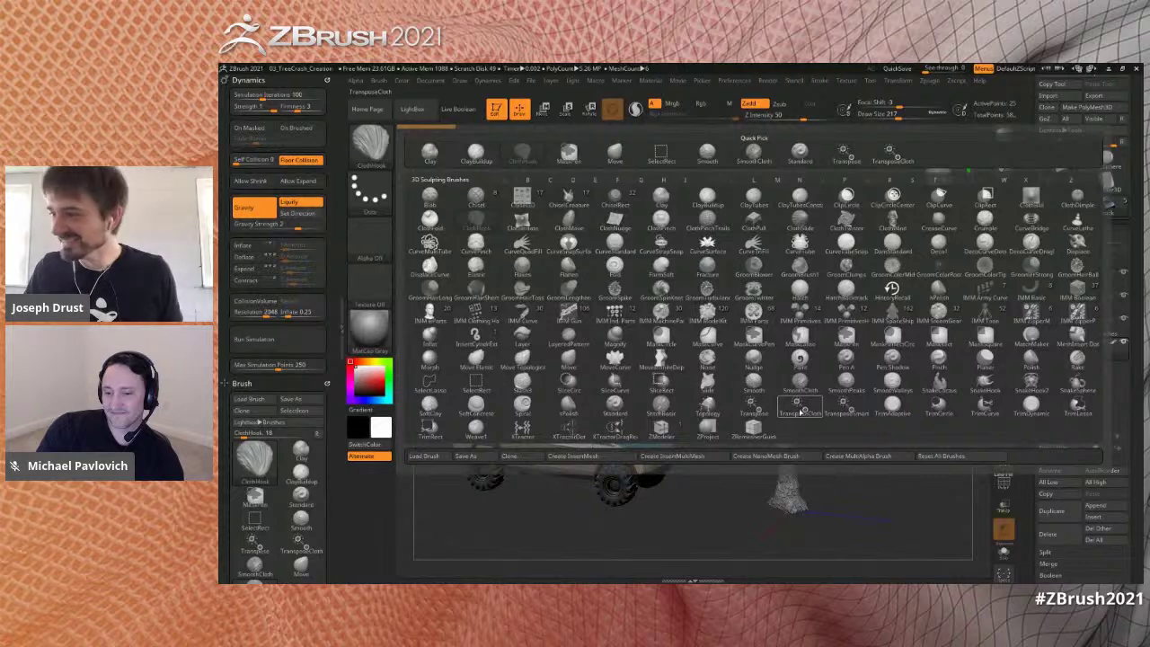
click(756, 409)
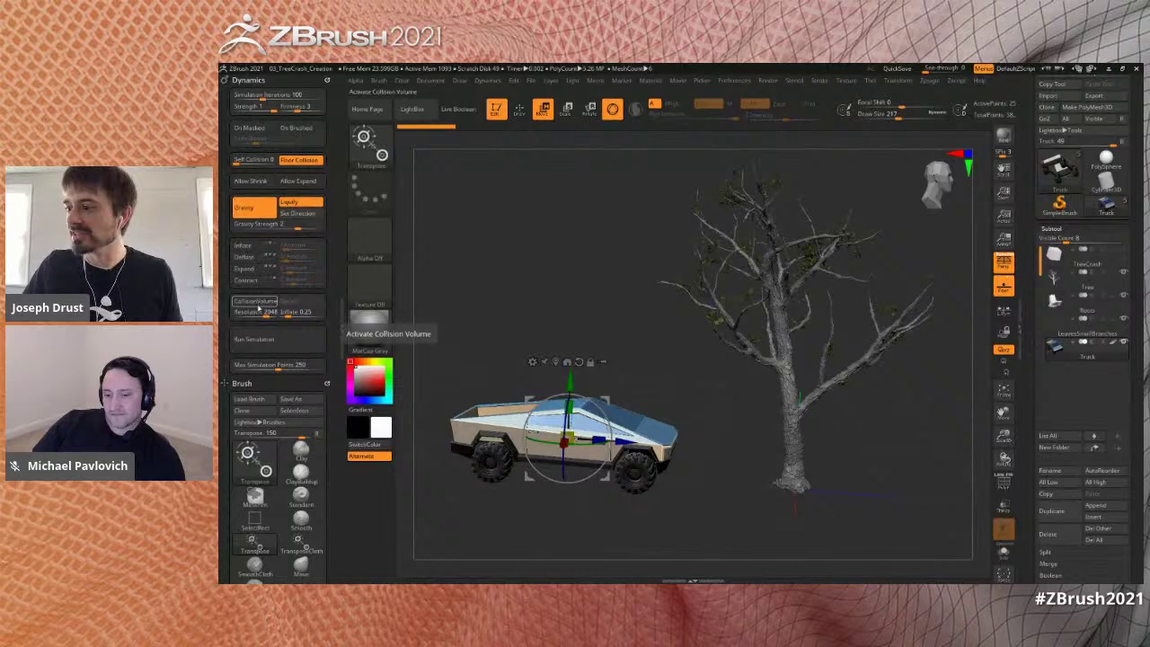
click(257, 305)
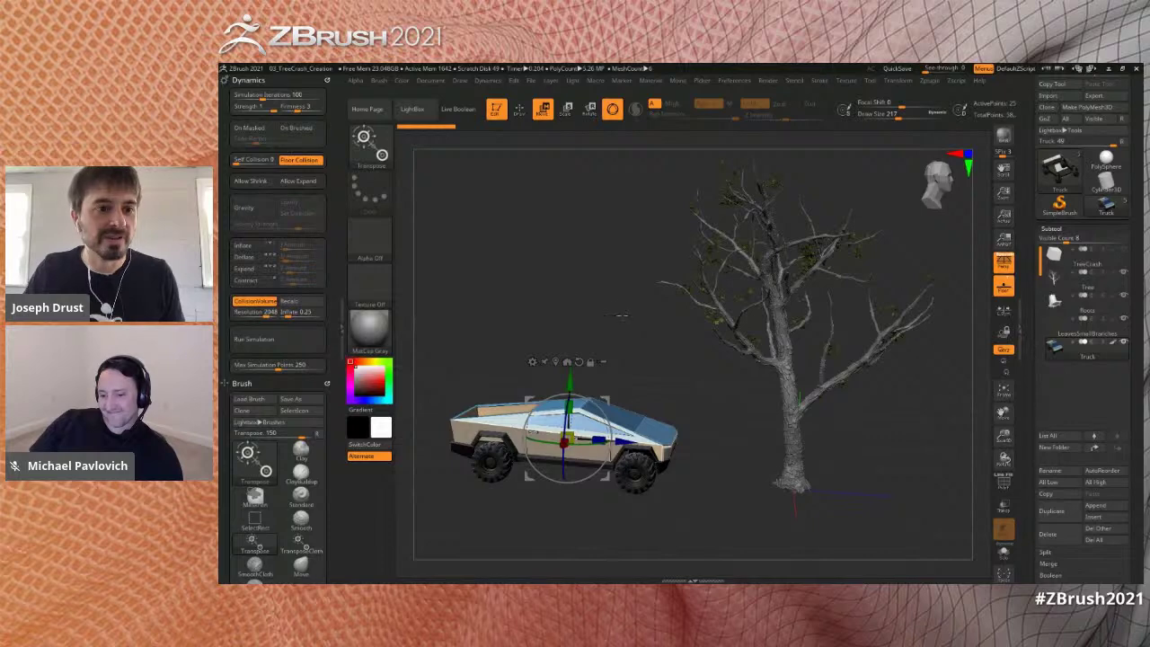
mouse_move(583, 272)
mouse_down()
mouse_move(581, 248)
mouse_move(582, 269)
mouse_up()
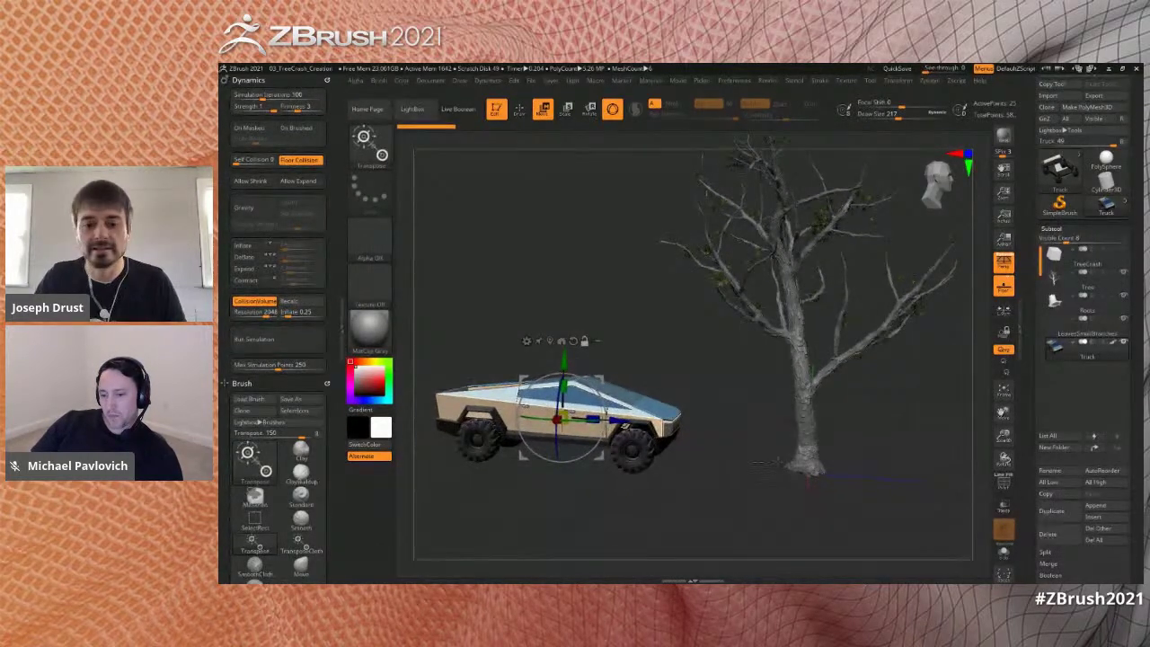
drag(748, 433, 733, 447)
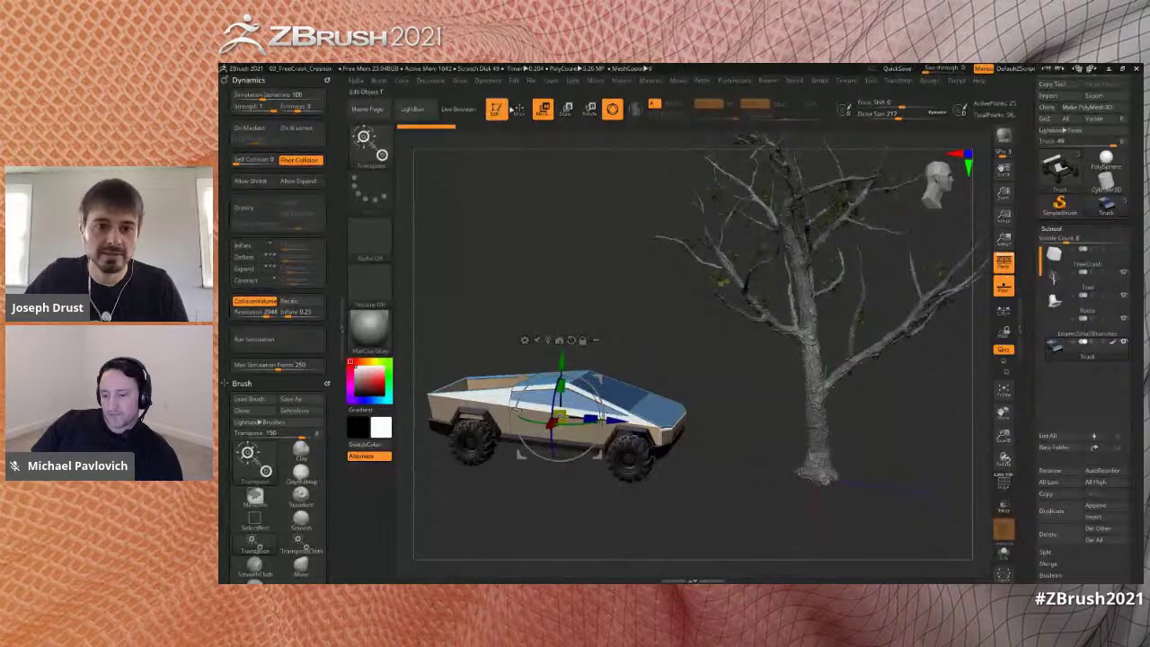
- Switch to the TransposeCloth brush and move the truck forward into the trunk so its front end crumples around the tree
click(384, 157)
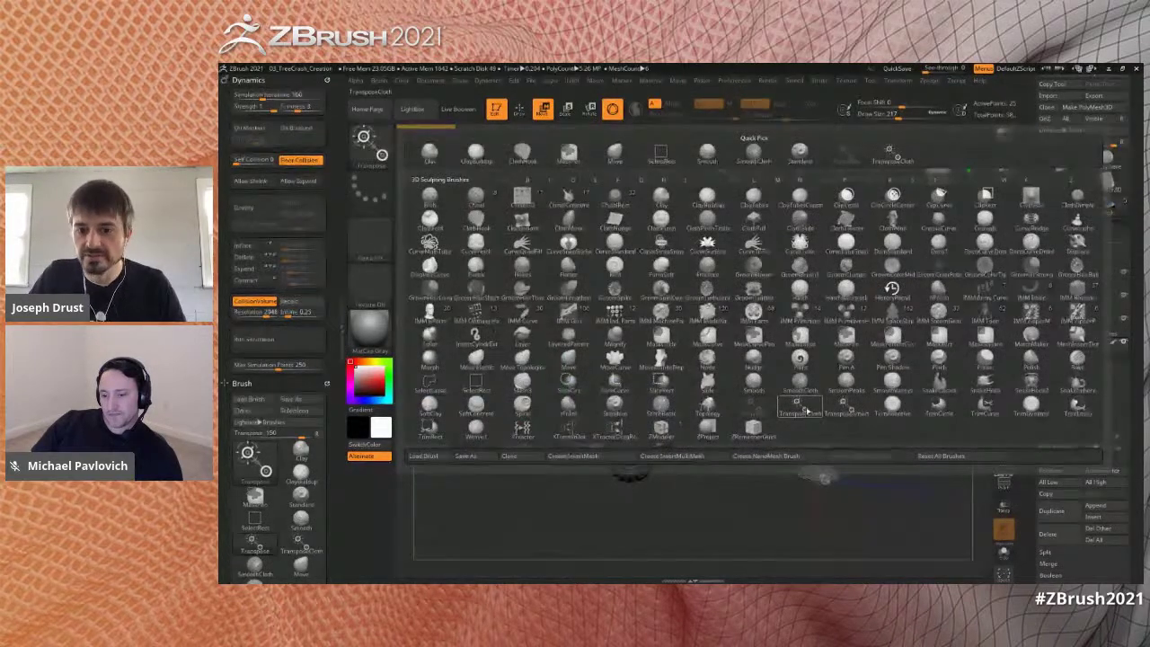
click(804, 407)
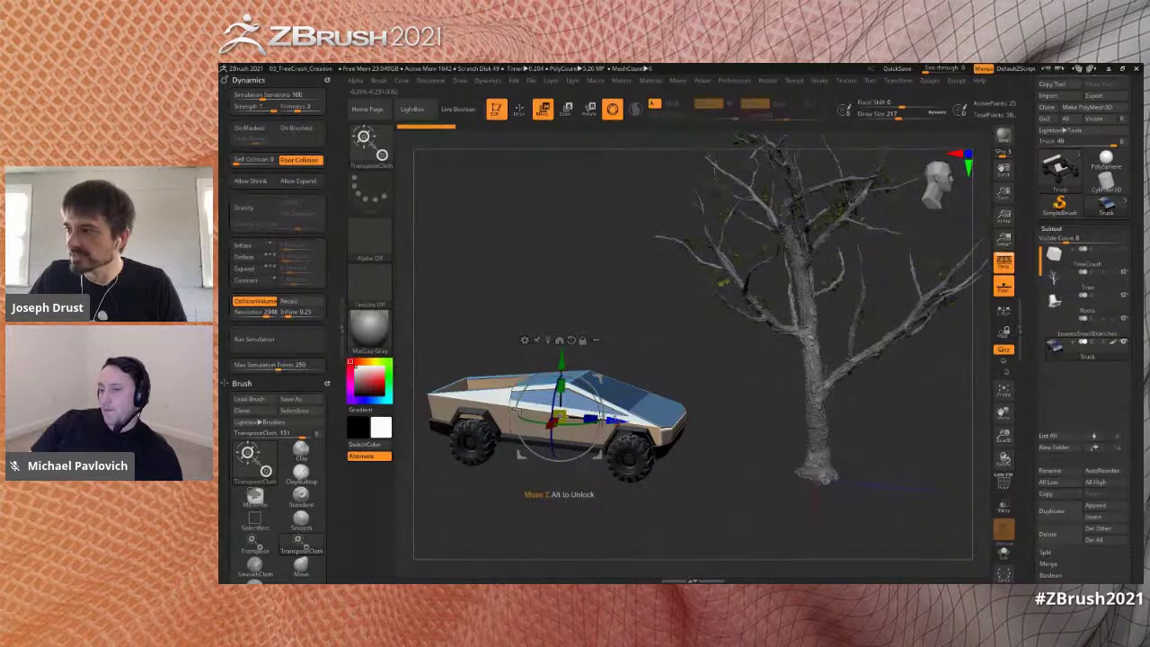
drag(613, 420, 766, 454)
drag(952, 435, 866, 381)
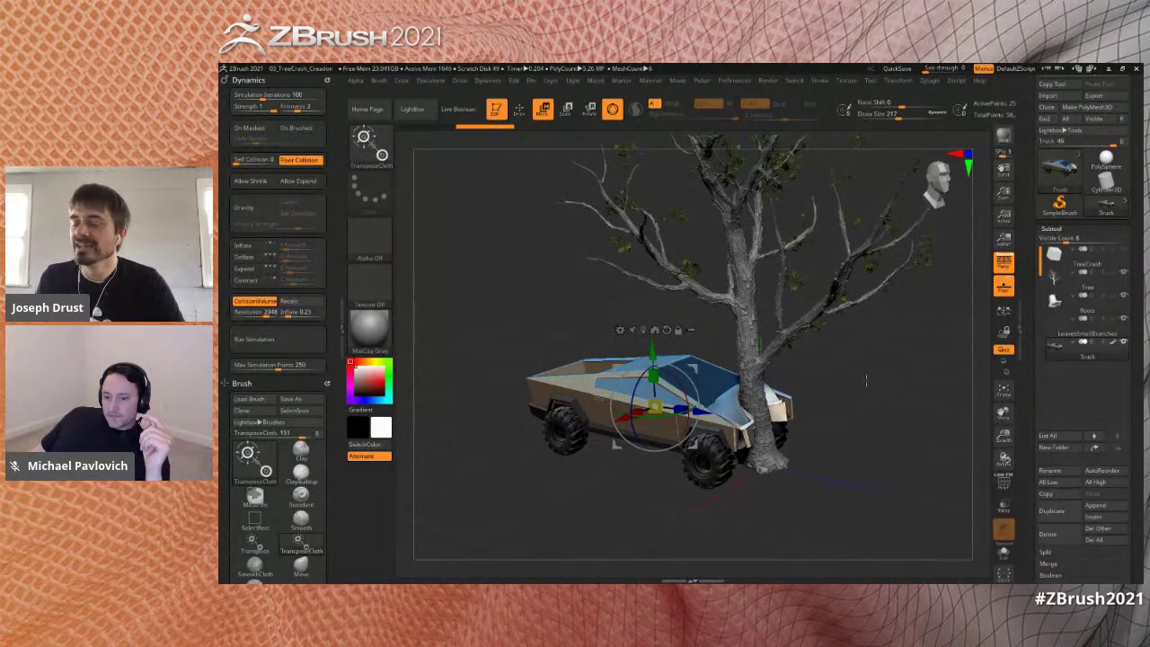
mouse_move(958, 341)
mouse_down()
mouse_move(999, 321)
mouse_move(963, 338)
mouse_up()
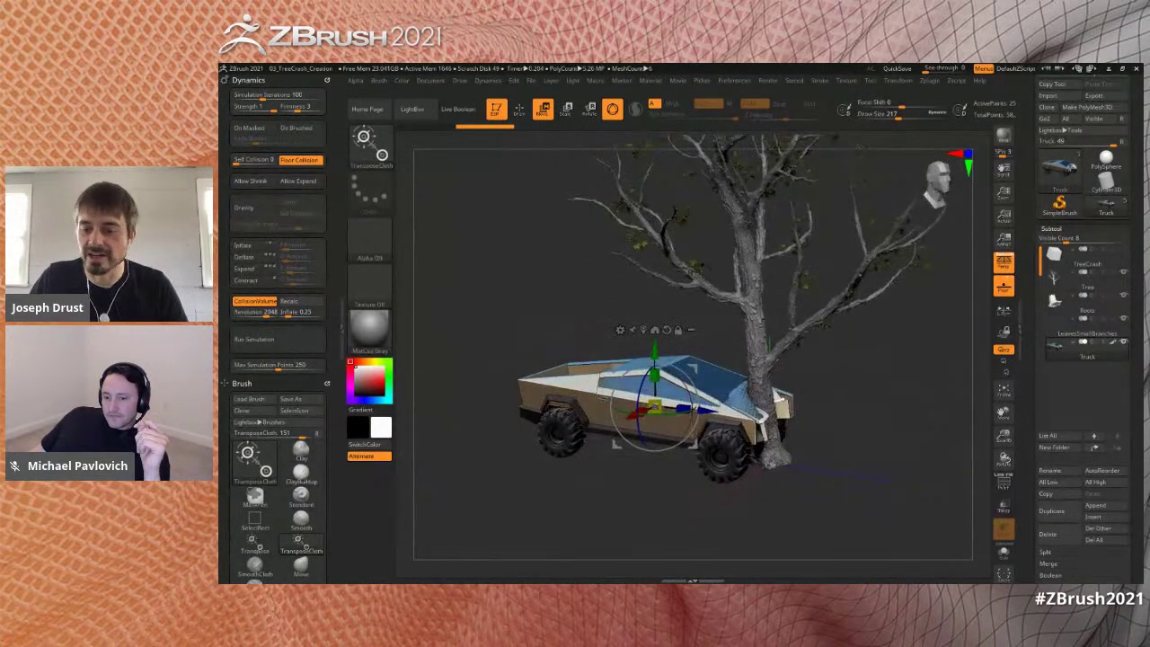
mouse_move(845, 387)
mouse_down()
mouse_move(828, 384)
mouse_move(856, 390)
mouse_up()
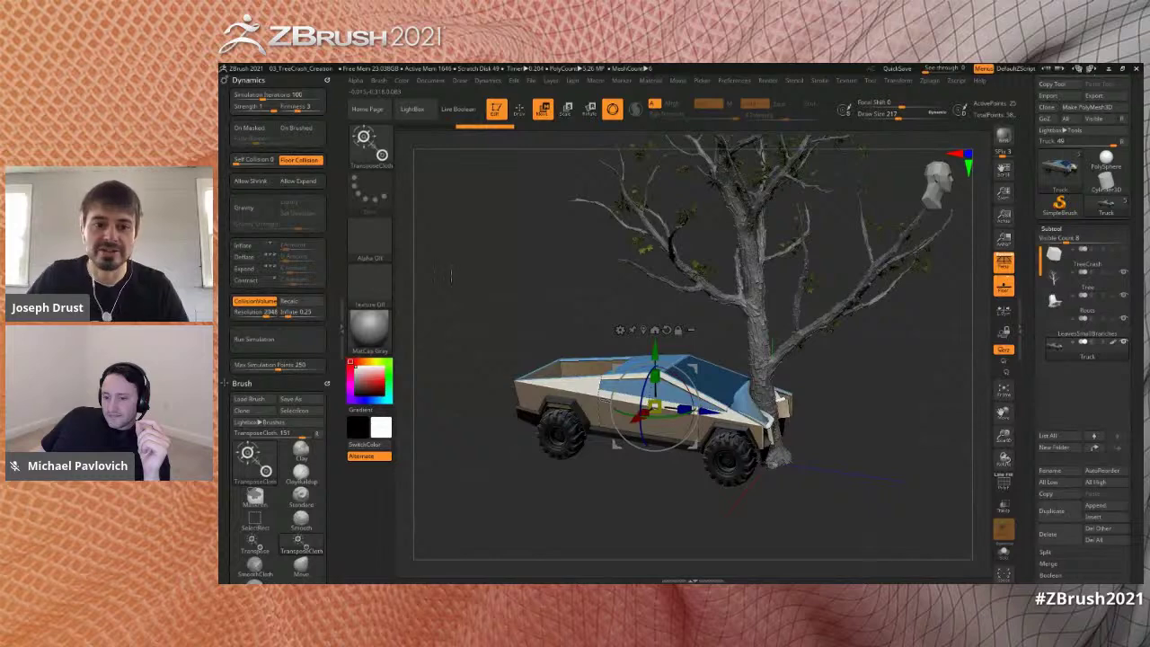
- Switch back to the Transpose brush, try pulling the crashed truck back from the tree, and undo that move
click(365, 140)
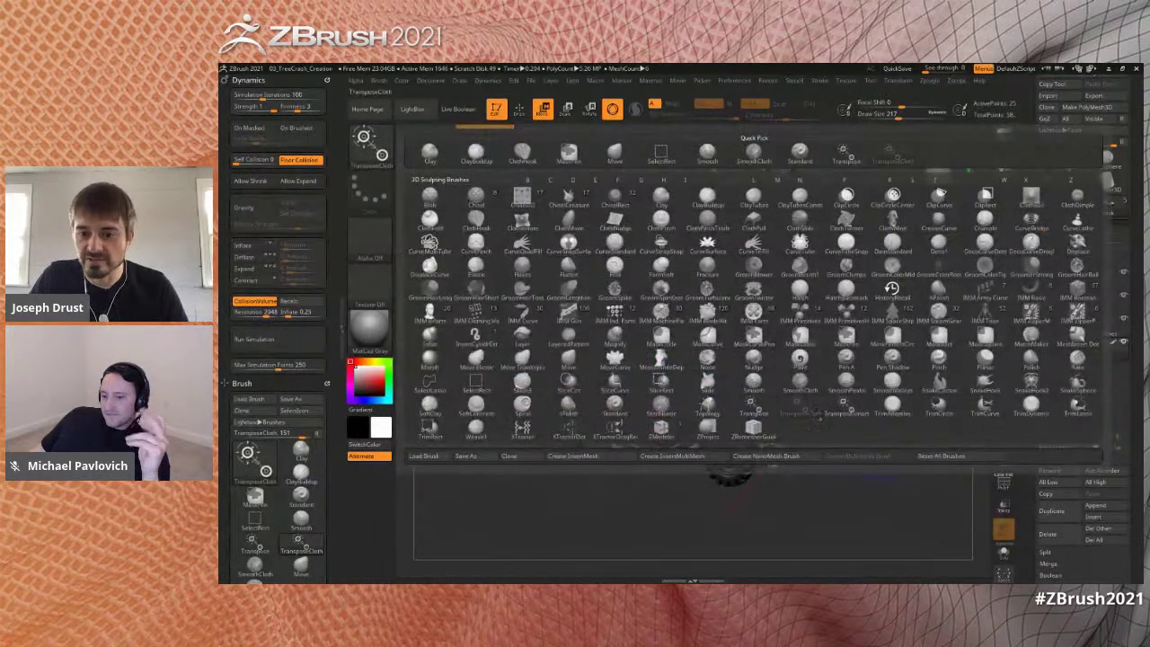
click(753, 407)
drag(698, 412, 635, 403)
mouse_move(848, 399)
mouse_down()
mouse_move(790, 397)
mouse_move(875, 408)
mouse_move(865, 407)
mouse_up()
key(ctrl+z)
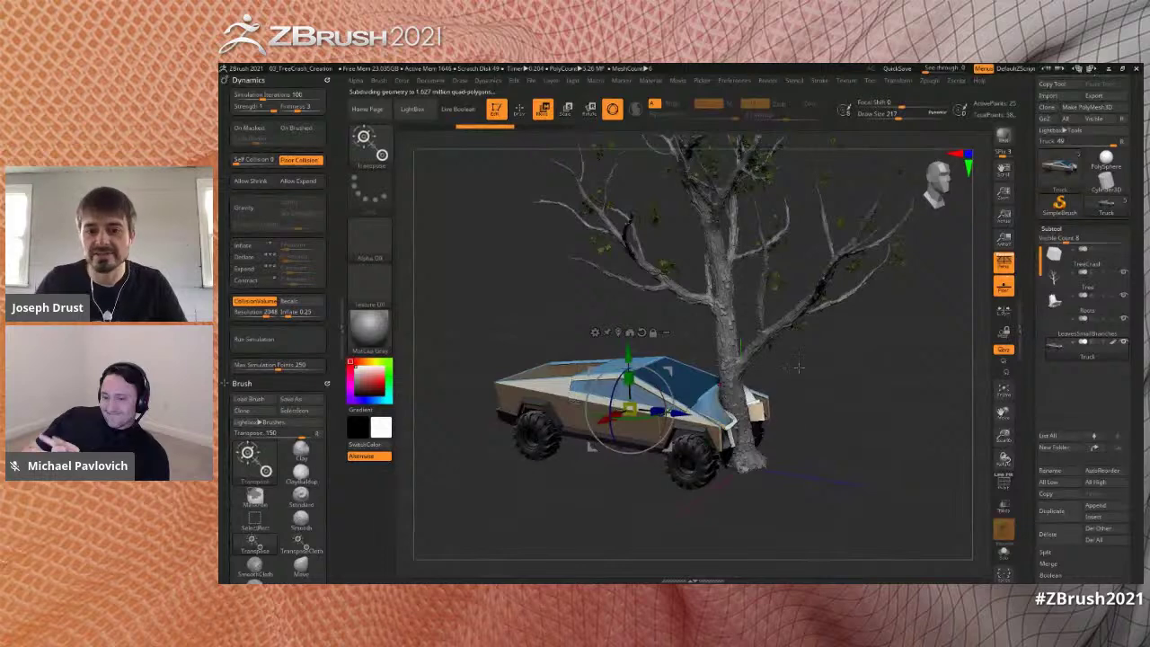
- Make the Tree subtool active and rotate it about its base so the trunk and branches lean over the truck
drag(793, 364, 853, 348)
alt+click(741, 355)
drag(791, 368, 770, 350)
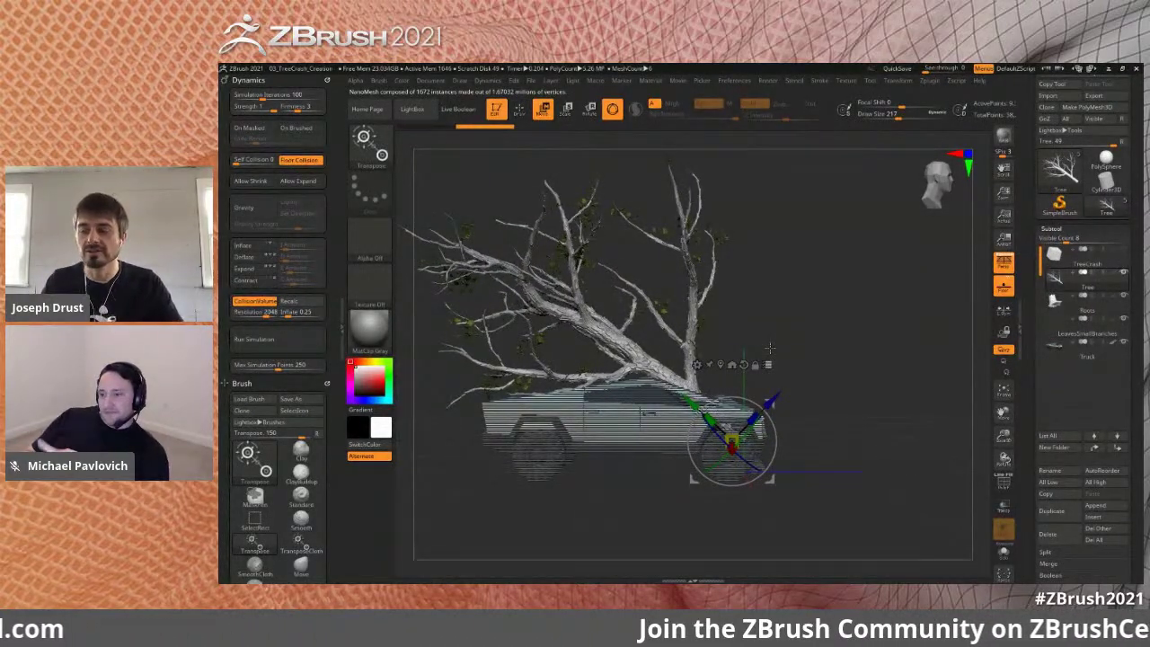
drag(876, 314, 826, 328)
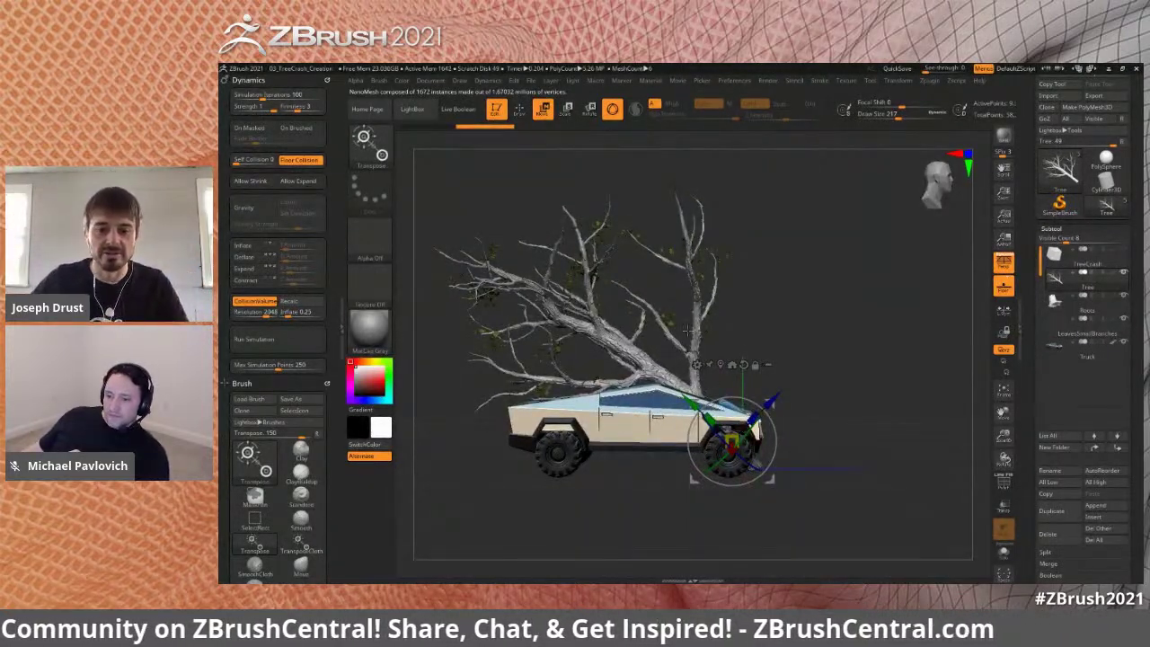
- Select the Truck subtool and switch from the Transpose brush to the TransposeCloth brush
click(1083, 356)
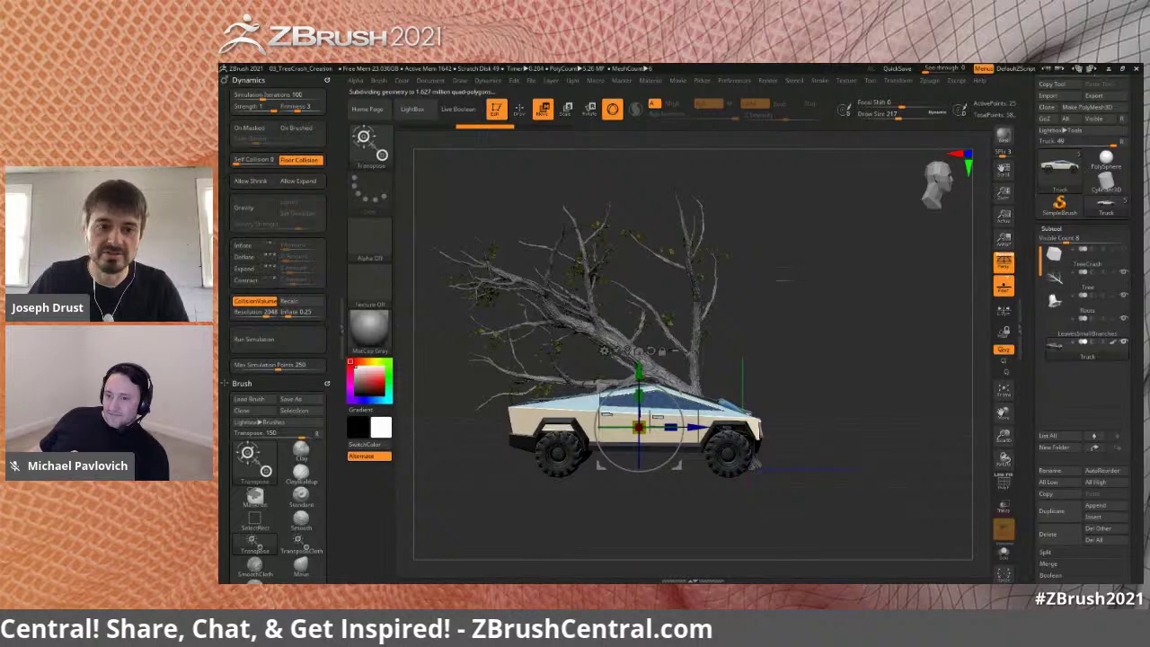
alt+drag(753, 354, 770, 341)
drag(696, 374, 646, 394)
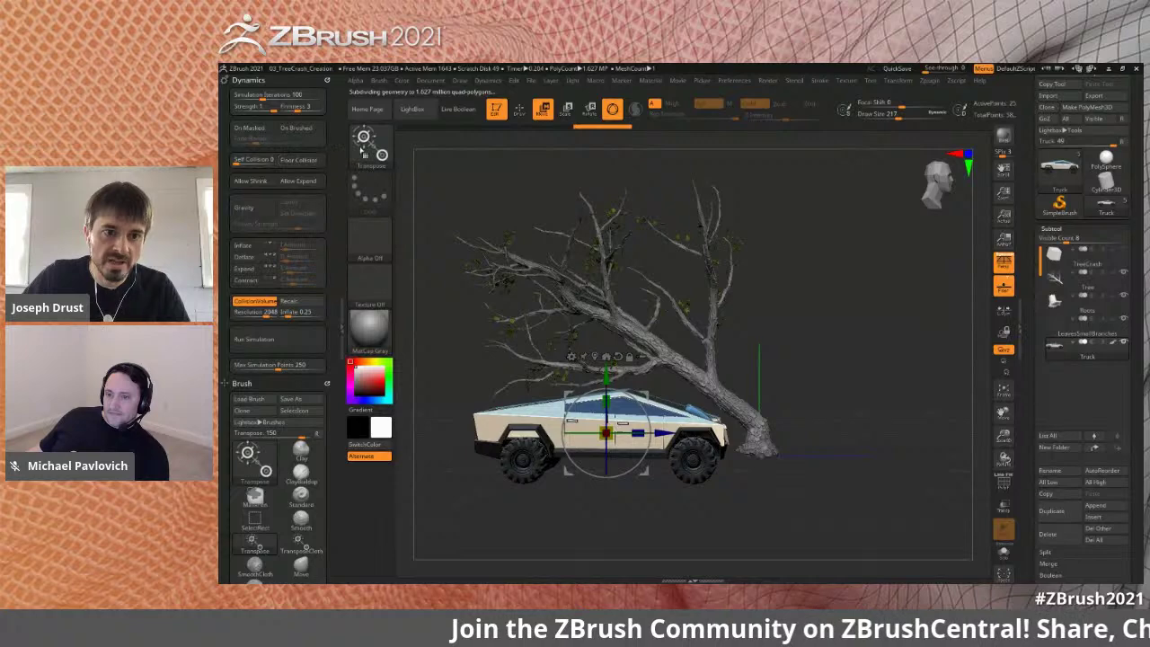
click(363, 142)
click(799, 406)
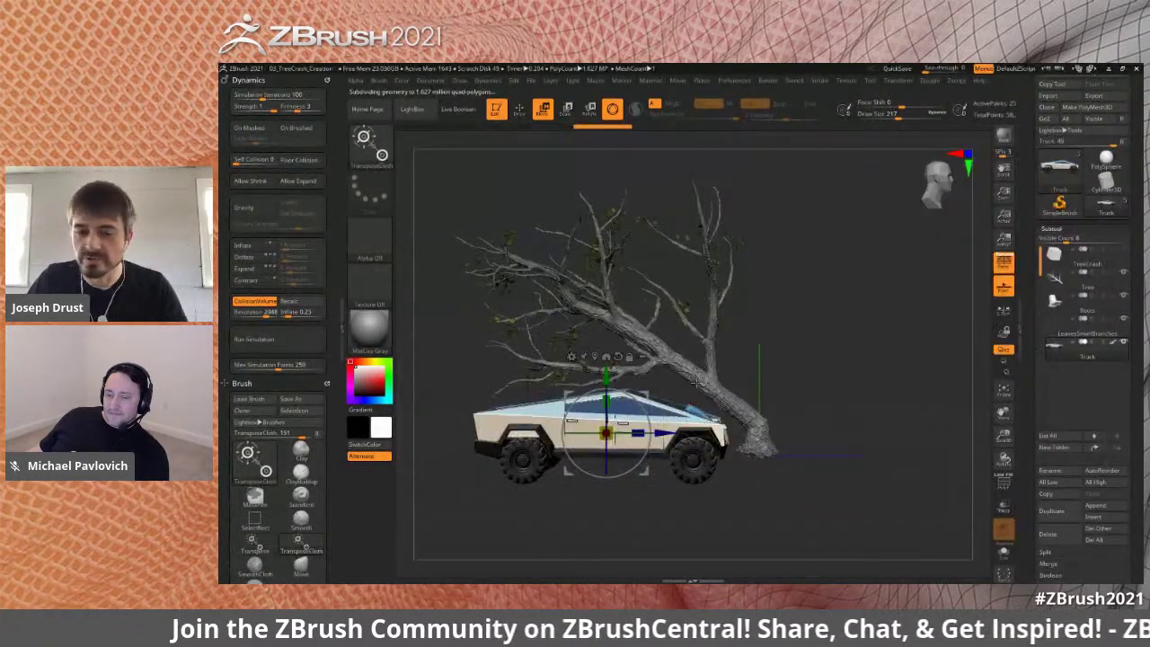
- Move the truck up and toward the trunk so it pushes against the underside of the leaning tree
drag(647, 393, 662, 385)
drag(620, 425, 606, 433)
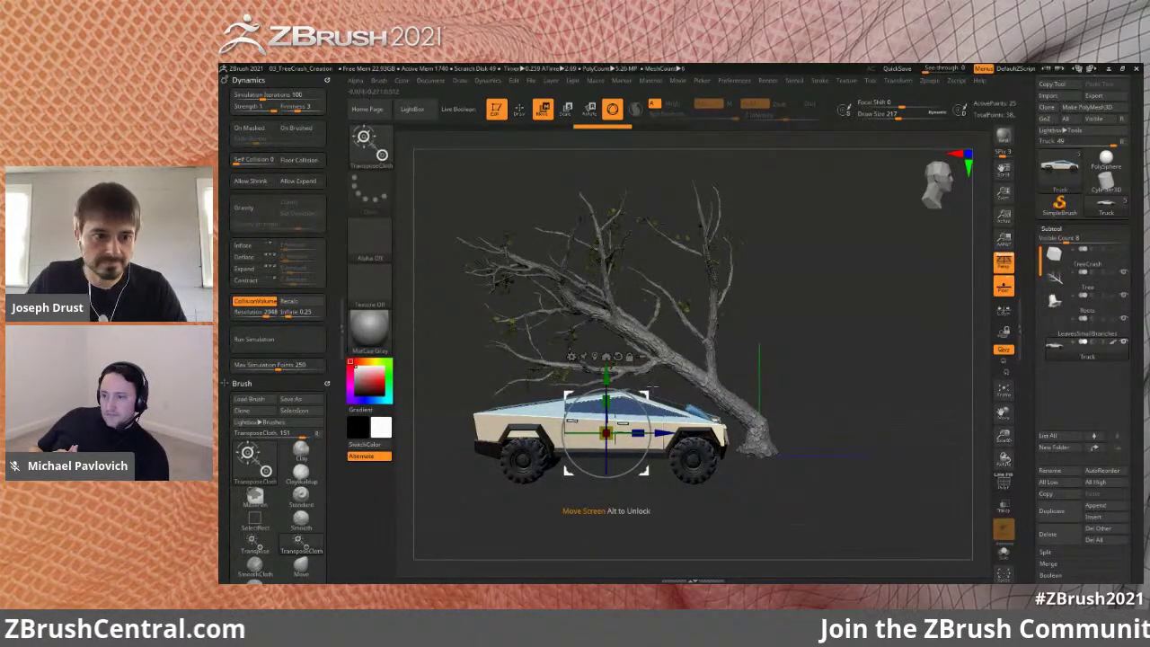
drag(607, 433, 620, 415)
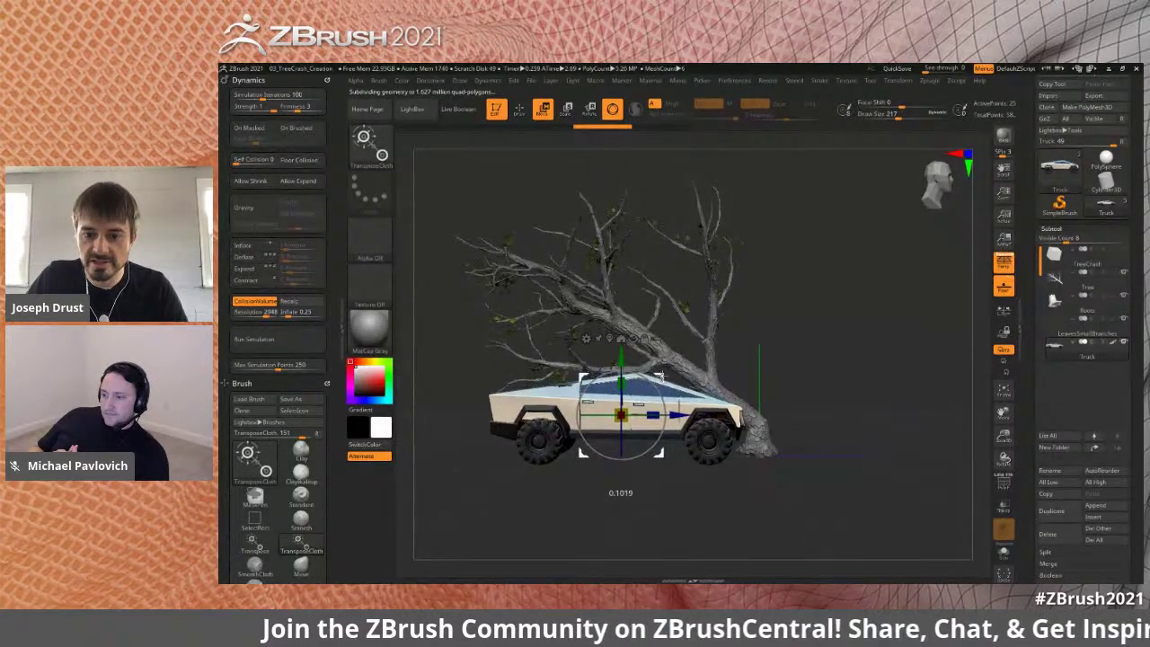
drag(665, 373, 664, 373)
- Lower the truck slightly to ground level, turn floor collision off, and shift it about 0.02 toward the trunk
click(321, 159)
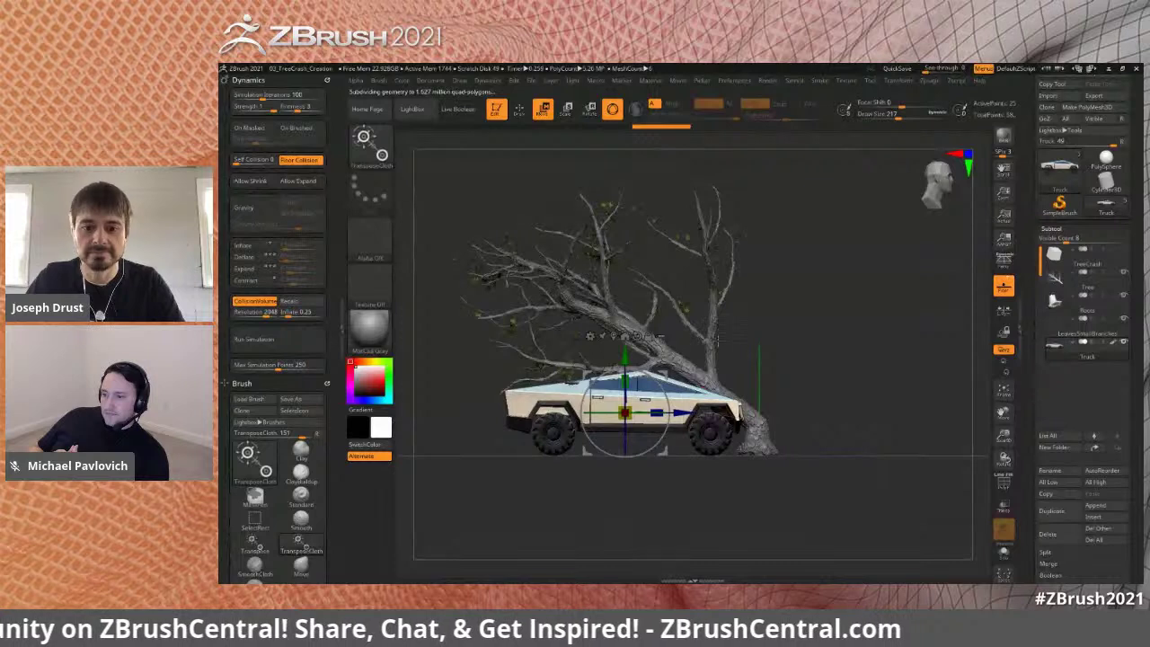
drag(625, 356, 625, 361)
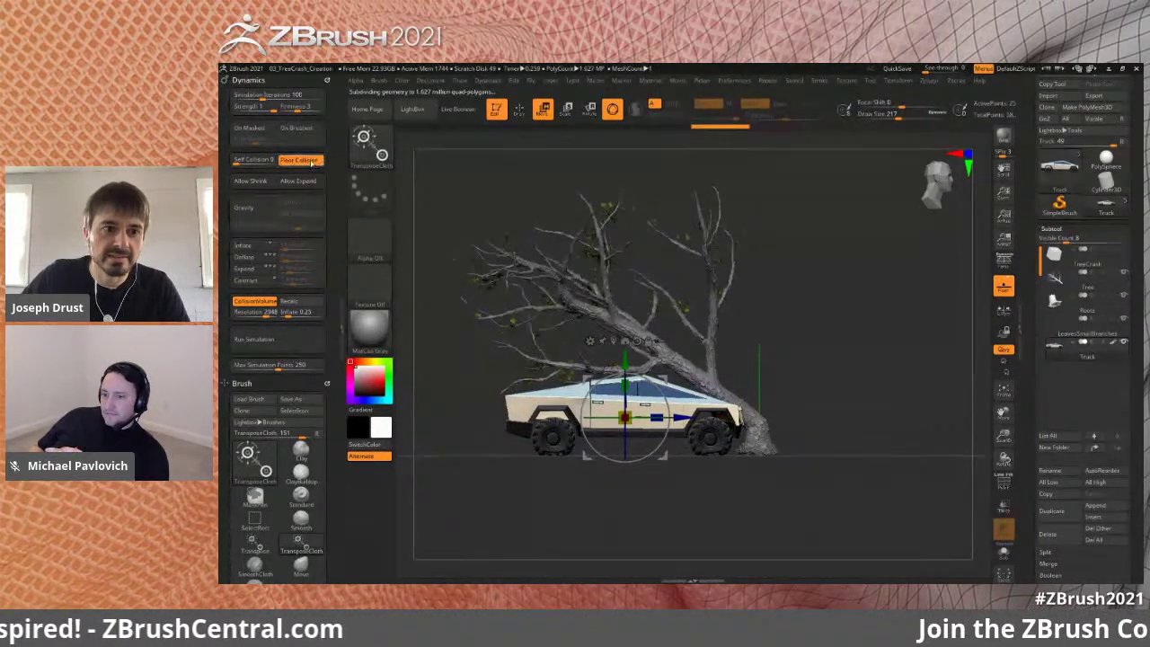
click(305, 160)
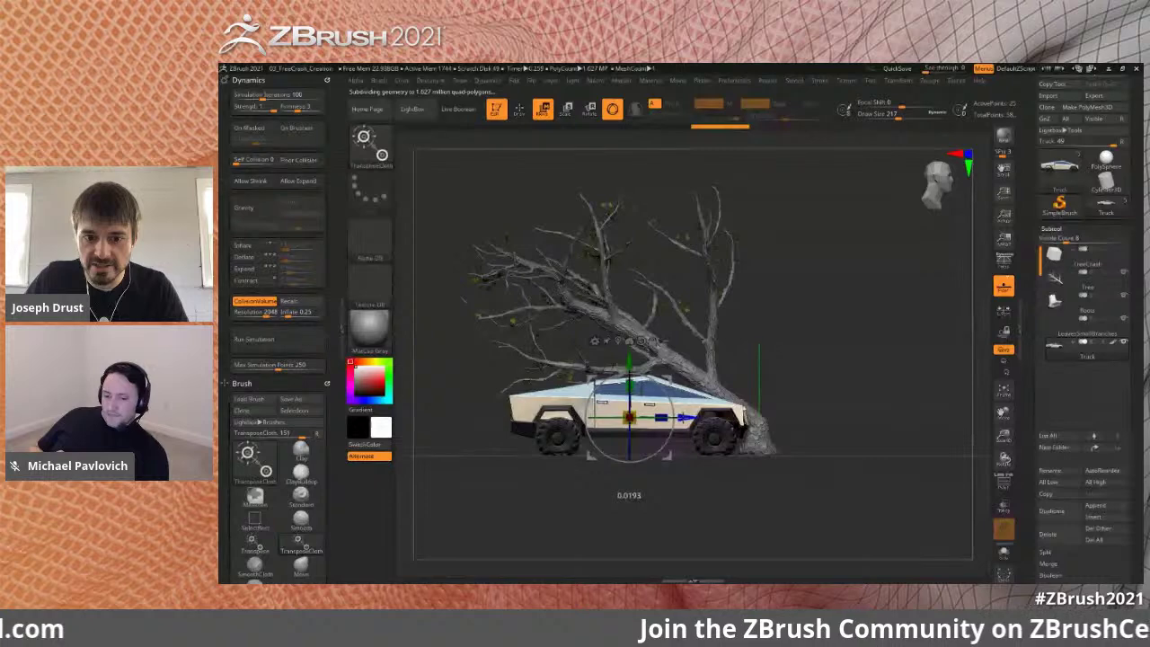
mouse_move(871, 357)
mouse_down()
mouse_move(889, 351)
mouse_move(884, 404)
mouse_up()
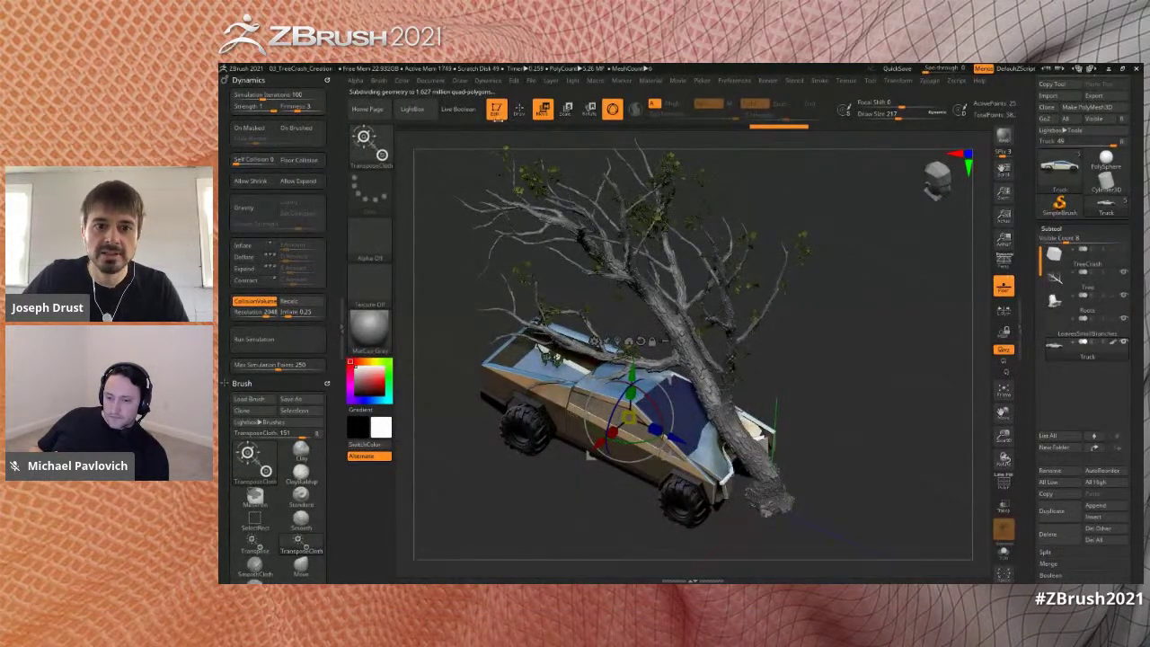
- Return to the standard Transpose brush and make the Tree subtool active
click(364, 139)
click(752, 409)
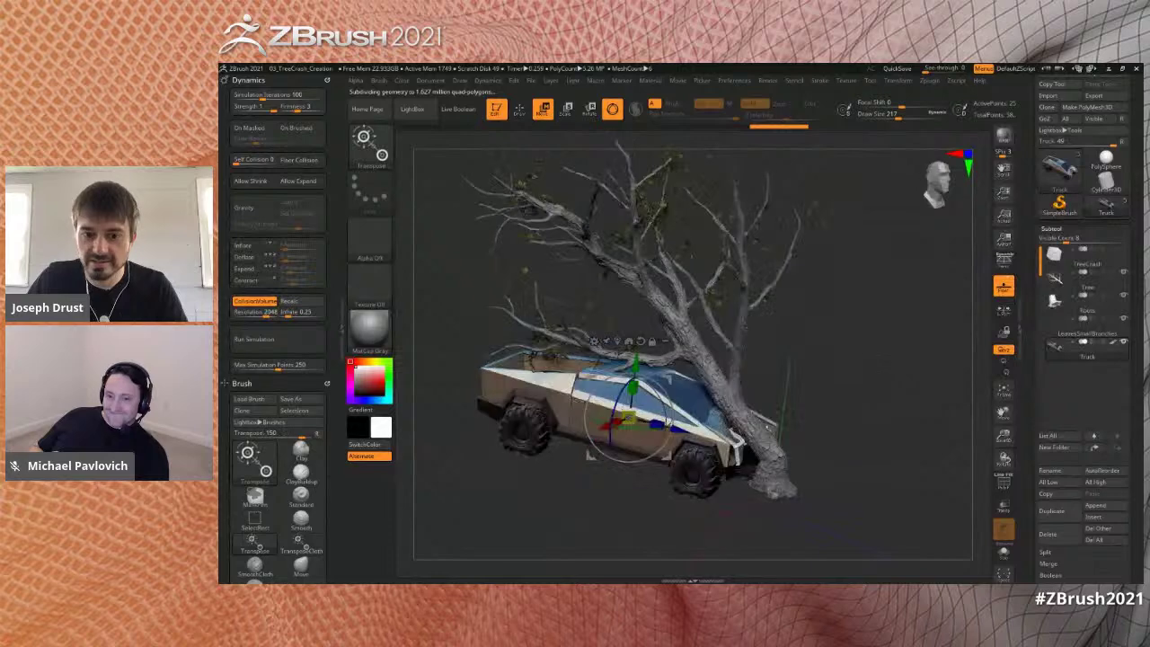
alt+click(770, 402)
mouse_move(835, 395)
shift+mouse_down()
mouse_move(848, 382)
mouse_move(798, 395)
shift+mouse_up()
click(811, 359)
click(812, 359)
mouse_move(916, 314)
mouse_down()
mouse_move(872, 329)
mouse_move(835, 323)
mouse_up()
- In Draw mode with brush size 68, recalculate the collision volume and simulate the tree with Liquify gravity at strength 2
key(q)
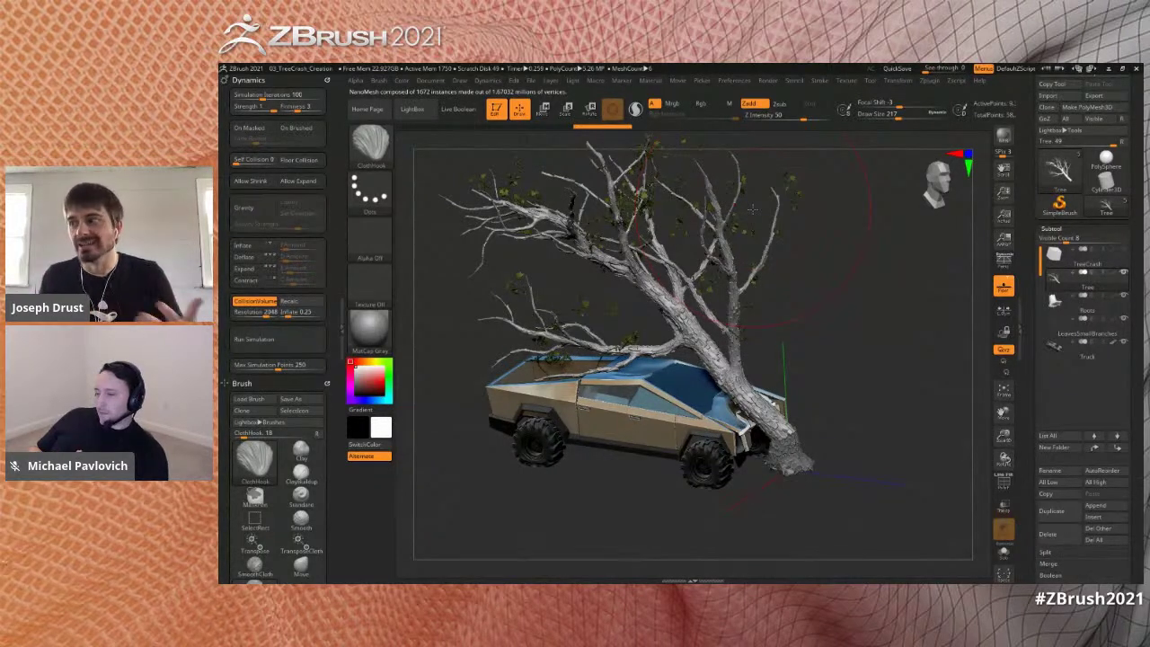
key(s)
drag(825, 298, 808, 298)
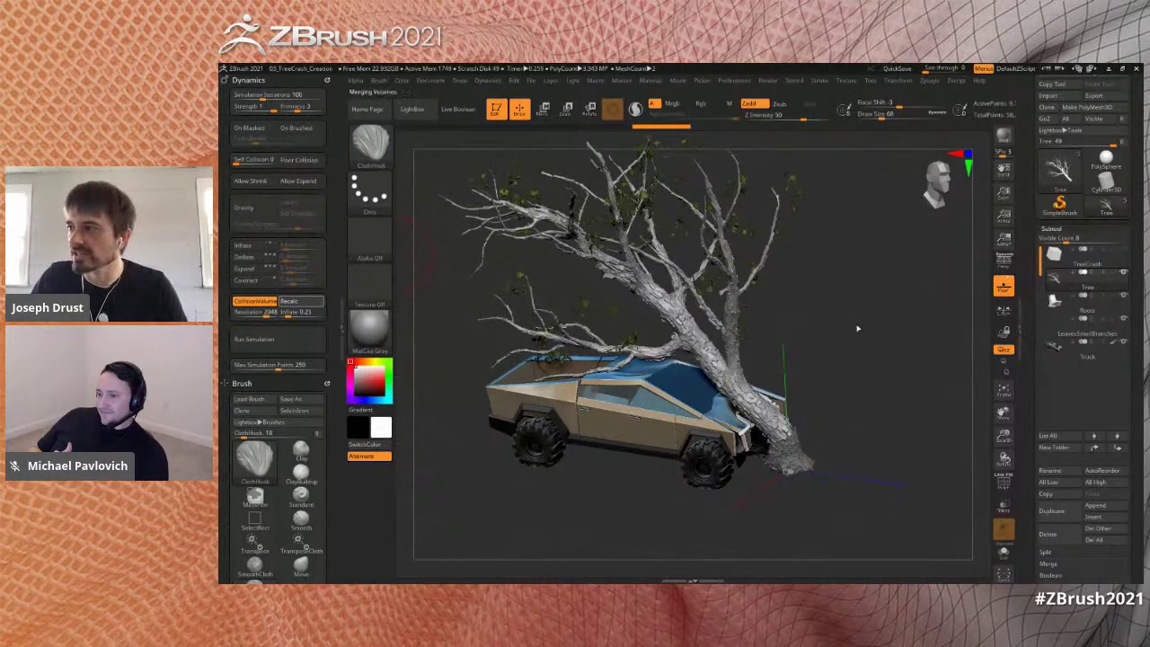
click(265, 212)
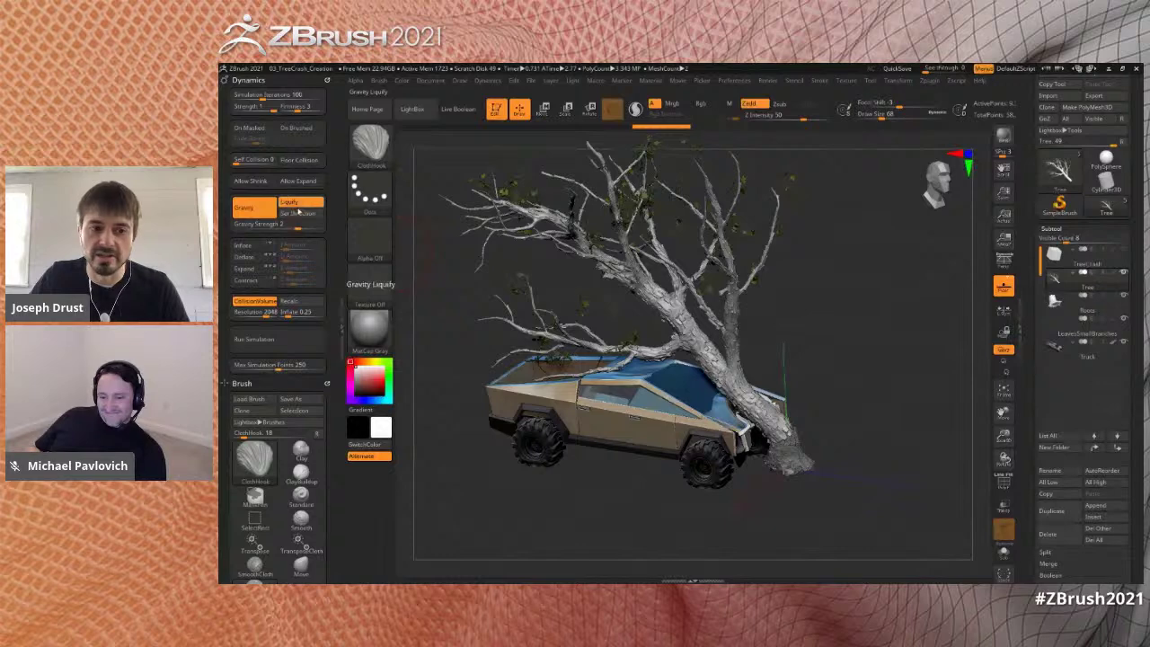
click(299, 342)
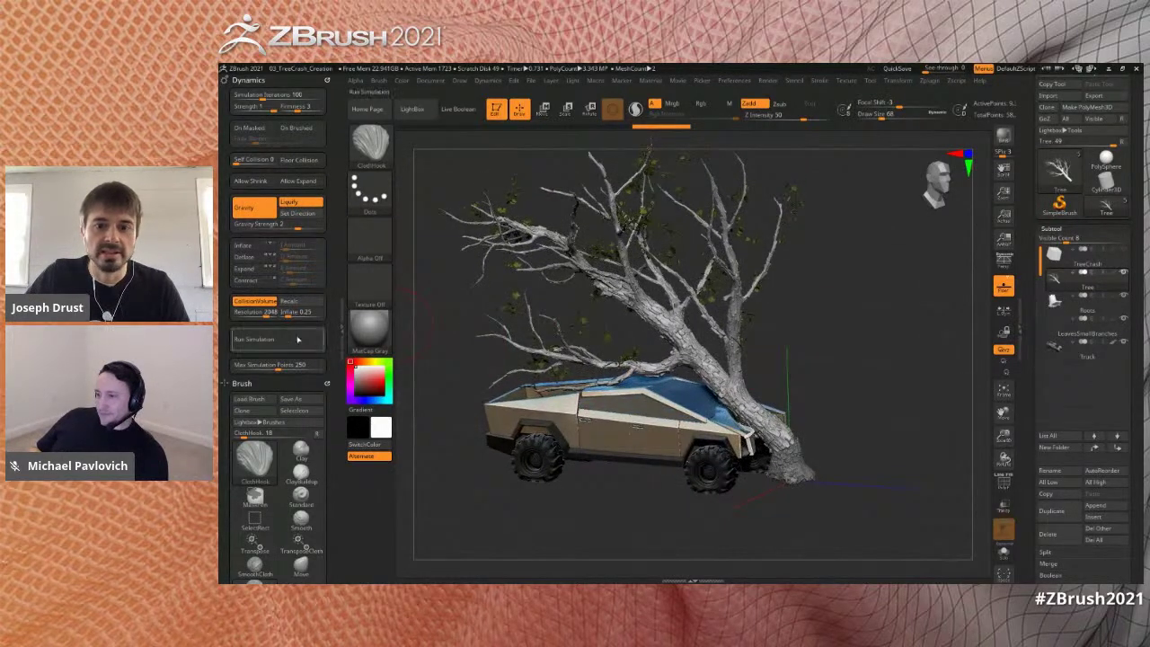
- Recalculate the collision volume for the LeavesSmallBranches subtool and simulate its leaves falling, with floor collision turned on
alt+click(789, 209)
click(300, 302)
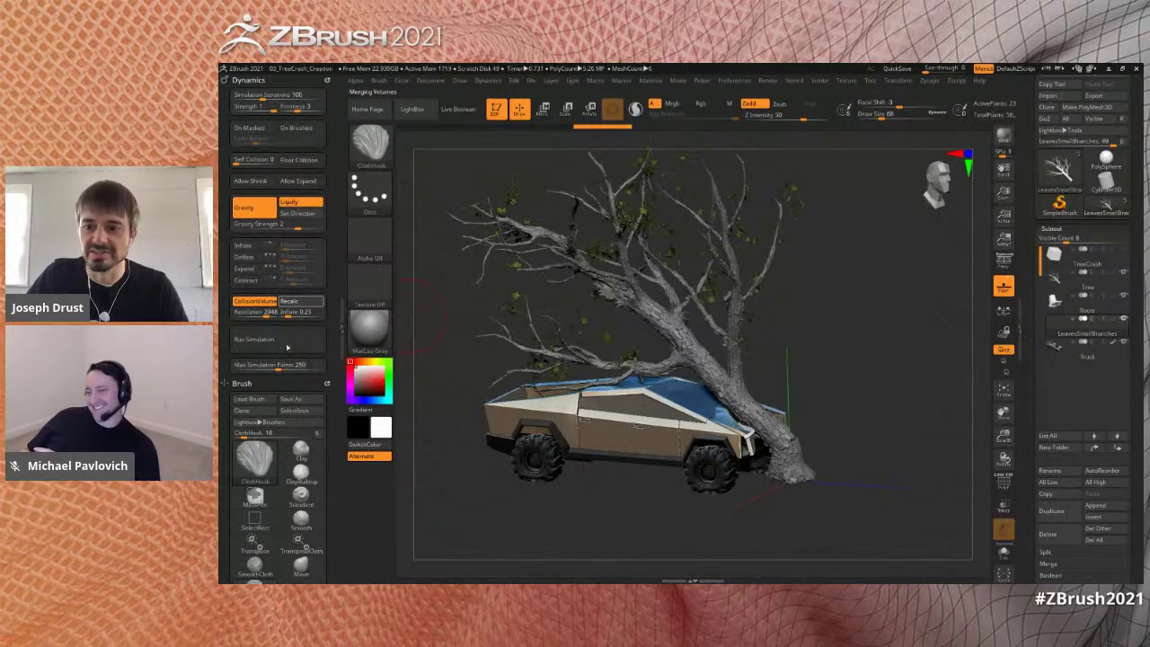
click(288, 345)
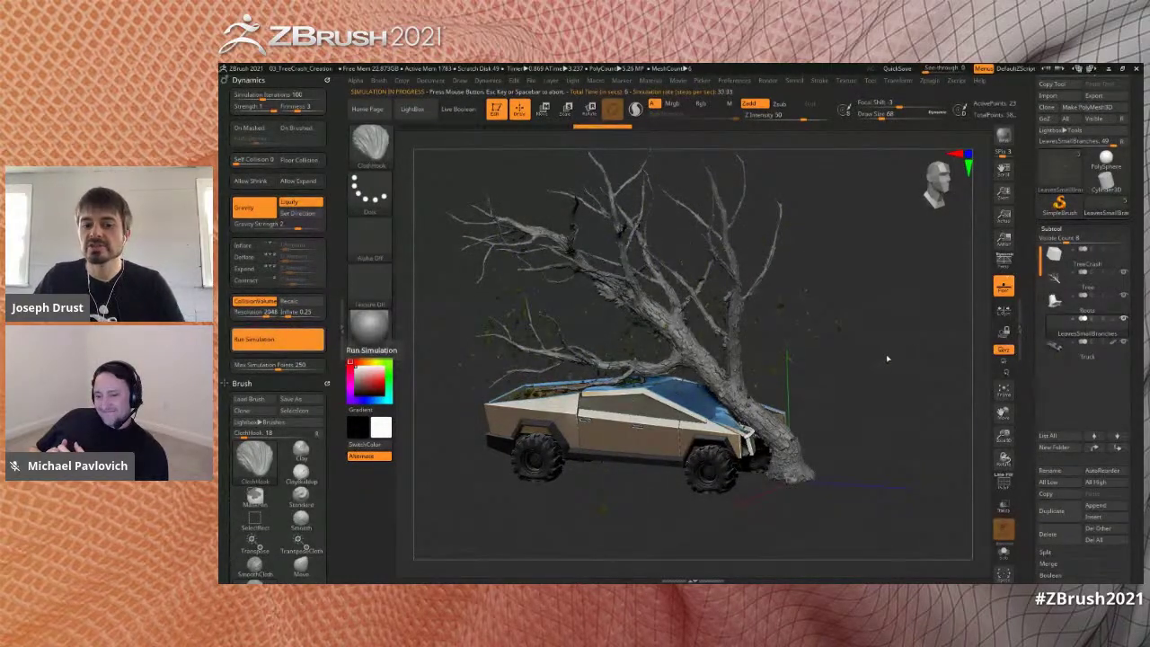
click(289, 160)
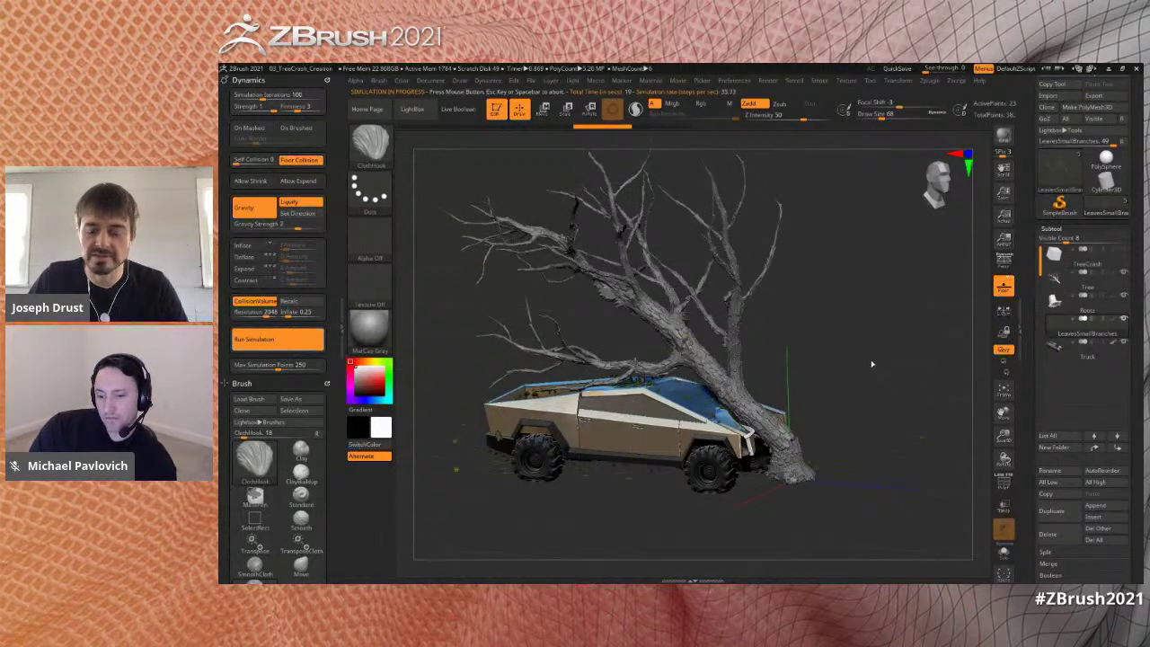
- Make the Tree subtool active and recalculate its collision volume
drag(879, 310, 792, 361)
alt+click(629, 384)
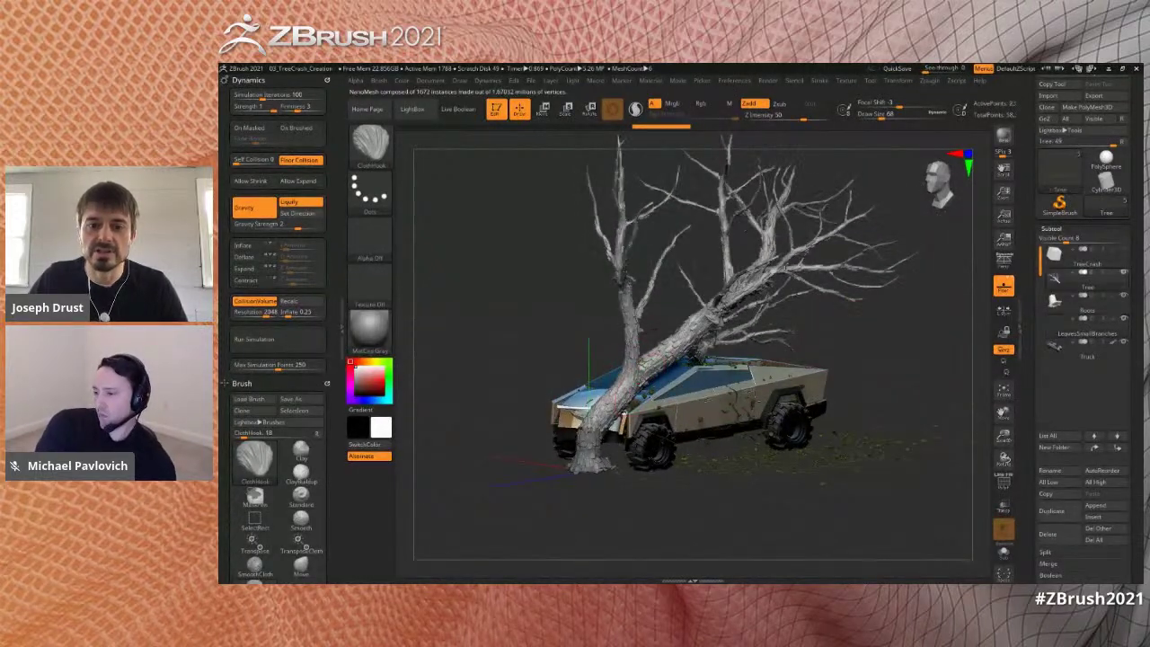
drag(920, 395, 895, 365)
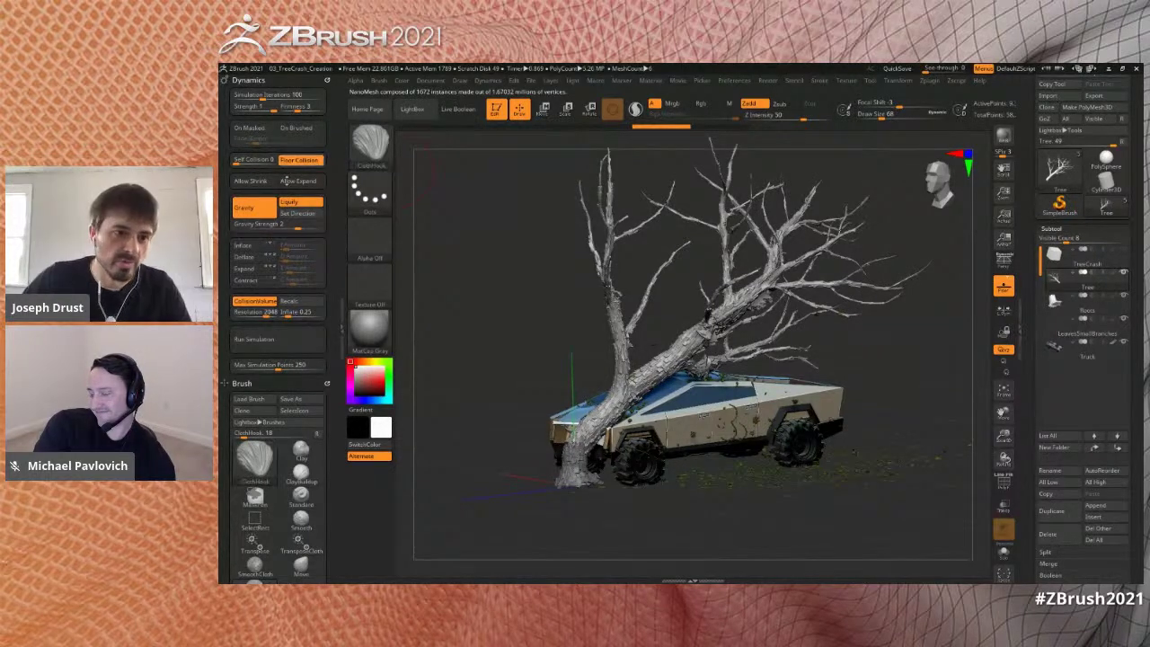
click(290, 300)
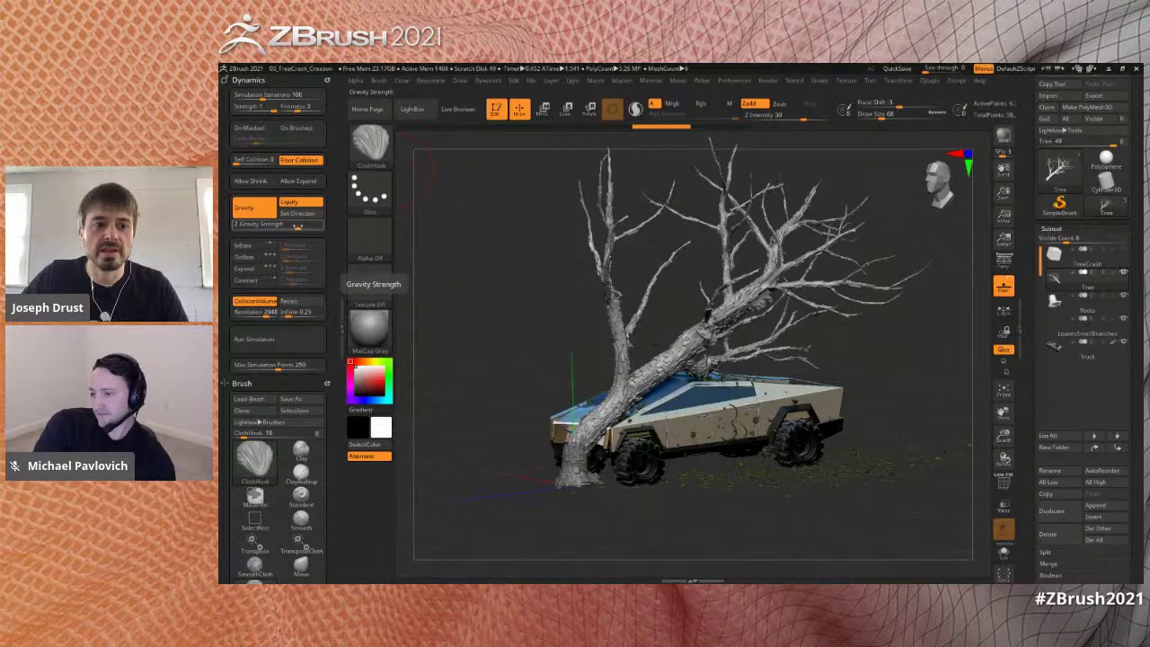
- Set the gravity strength to 5 and run the simulation to collapse the tree over the truck
click(297, 224)
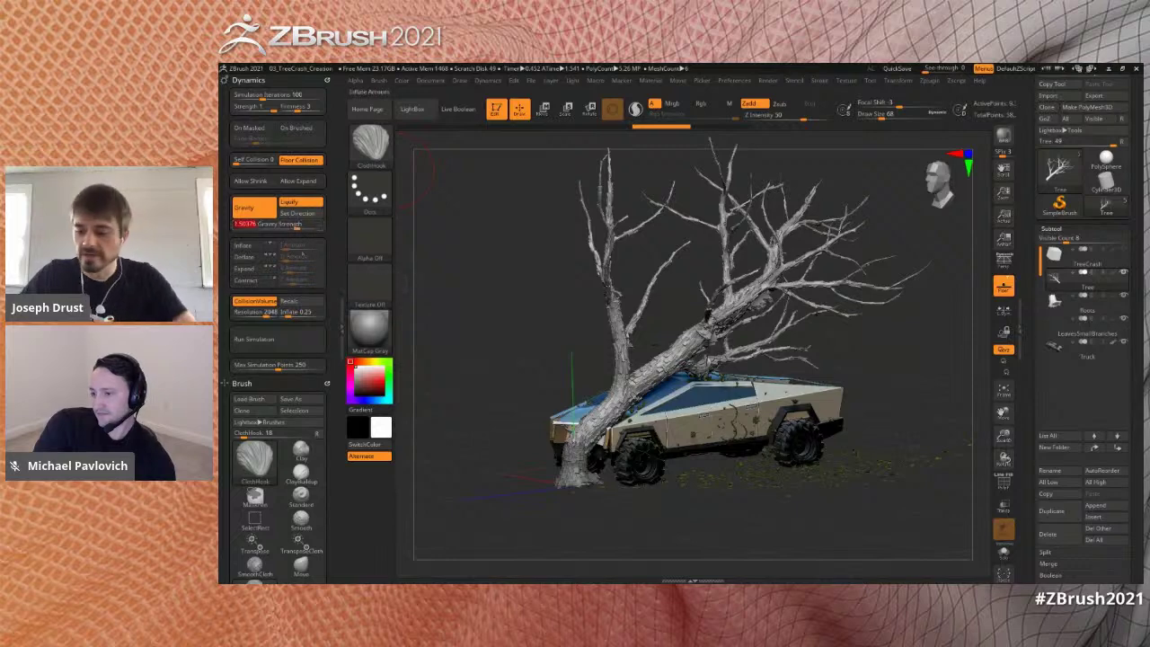
click(284, 345)
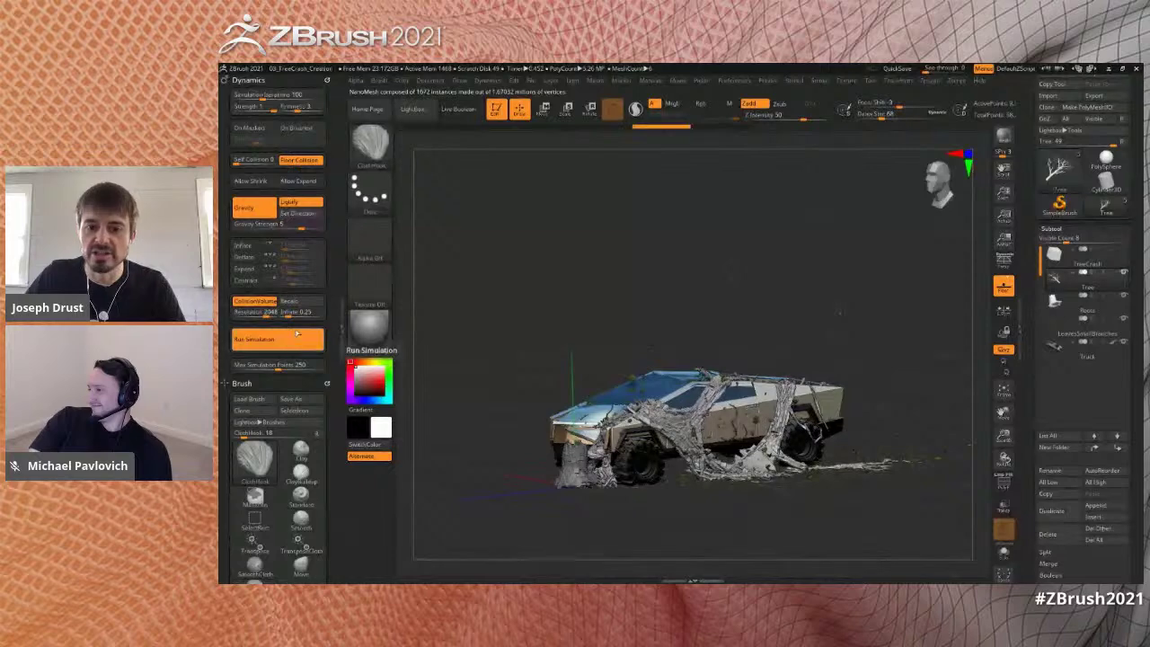
click(290, 346)
drag(762, 231, 794, 219)
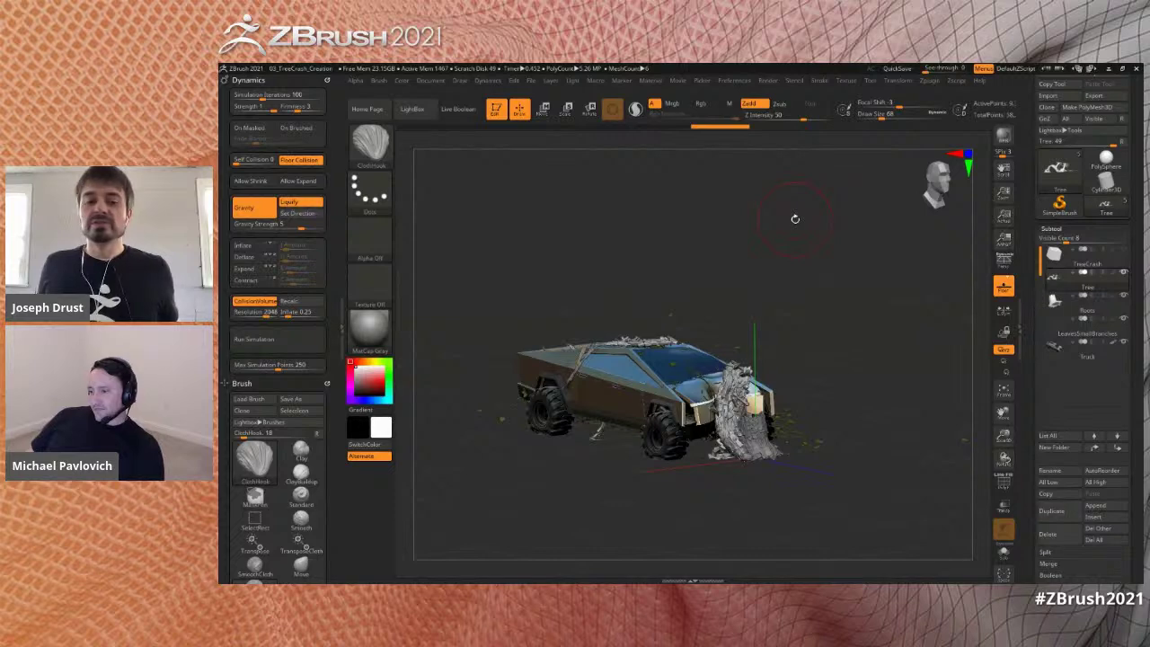
drag(842, 308, 862, 308)
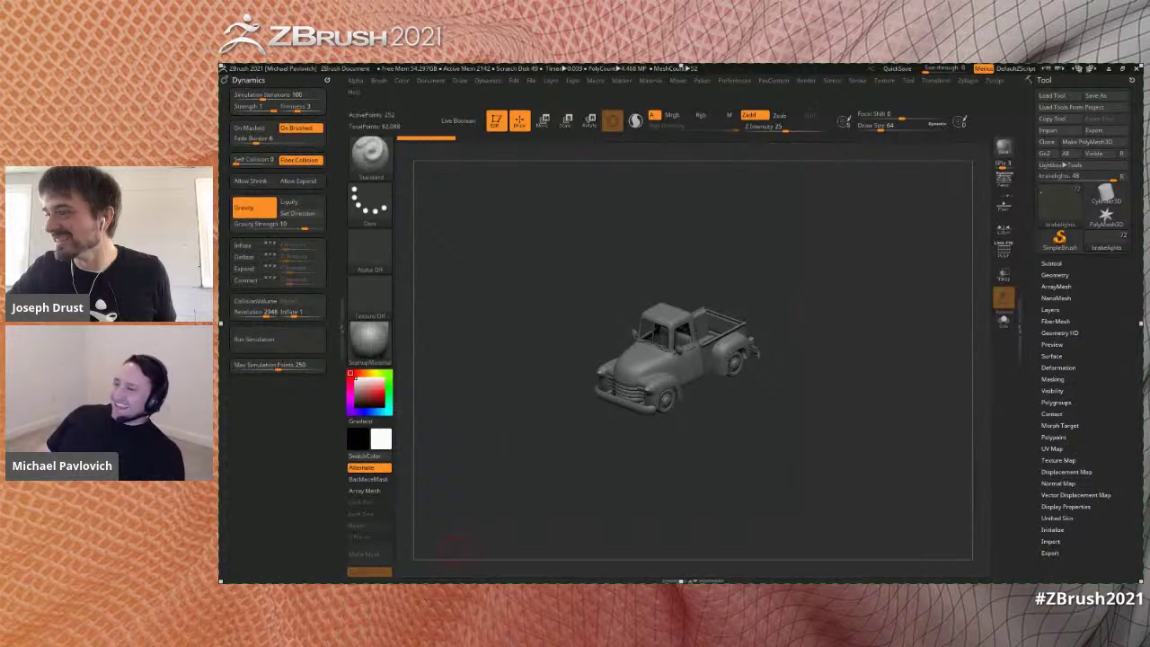
- Make the doors subtool of the pickup active
mouse_move(847, 328)
mouse_down()
mouse_move(816, 336)
mouse_move(878, 321)
mouse_move(873, 348)
mouse_move(886, 352)
mouse_move(914, 328)
mouse_up()
key(s)
key(s)
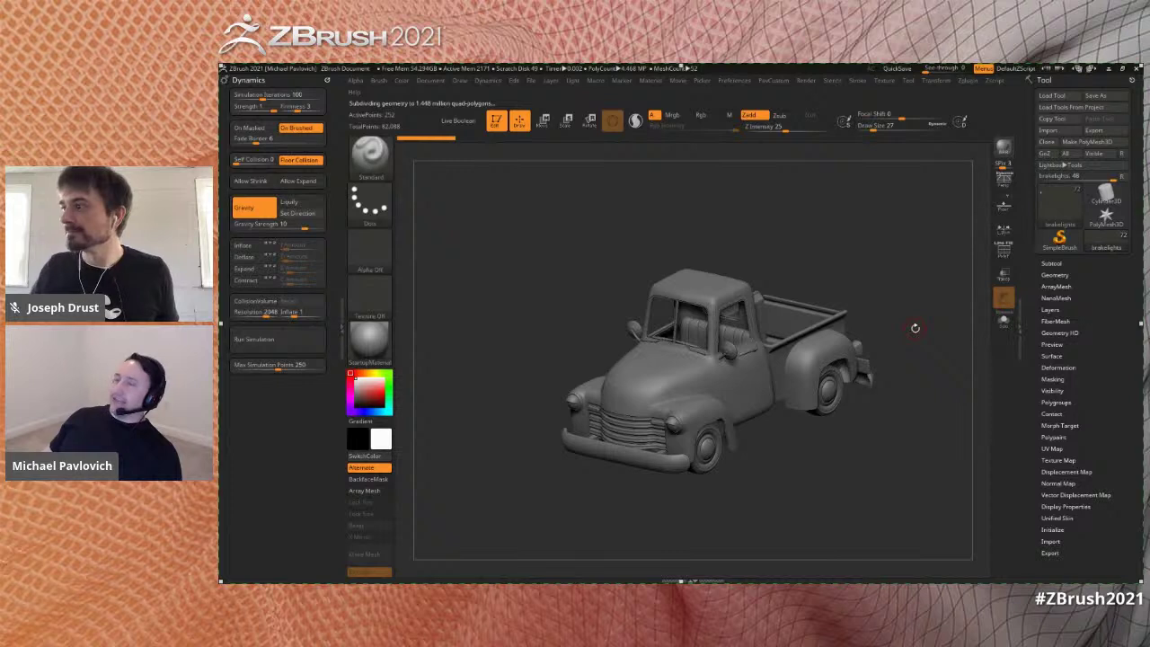
drag(859, 257, 938, 282)
alt+click(761, 379)
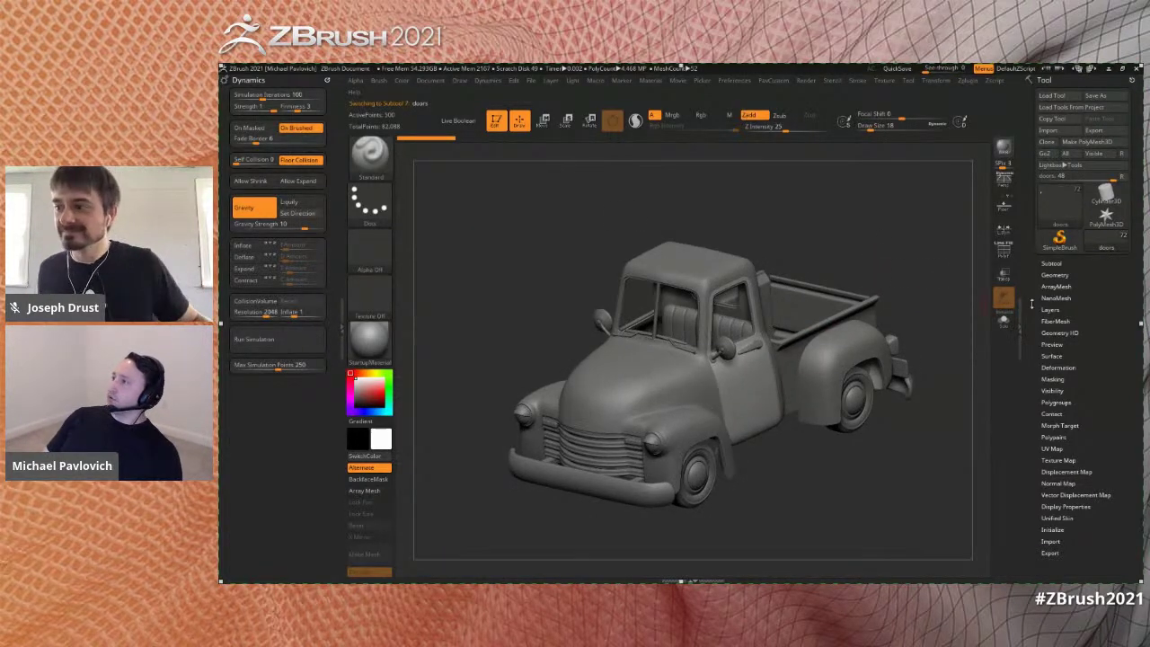
- Open the doors' geometry settings and set the brush draw size to 20
click(1053, 275)
scroll(1029, 285, down, 2)
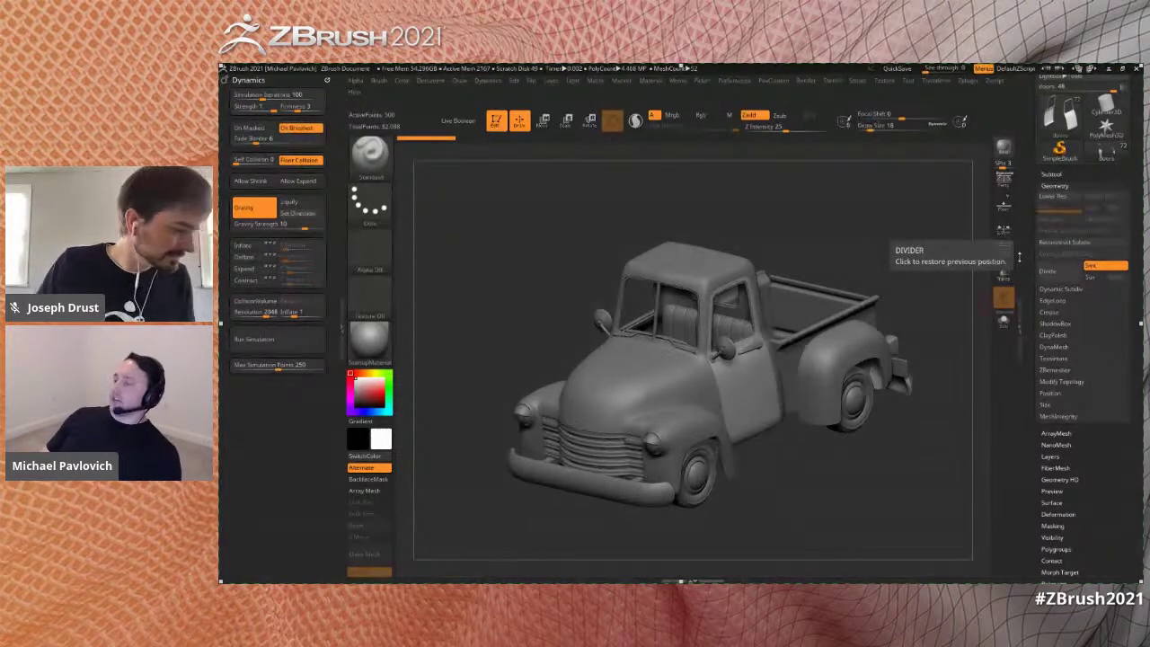
drag(908, 257, 903, 259)
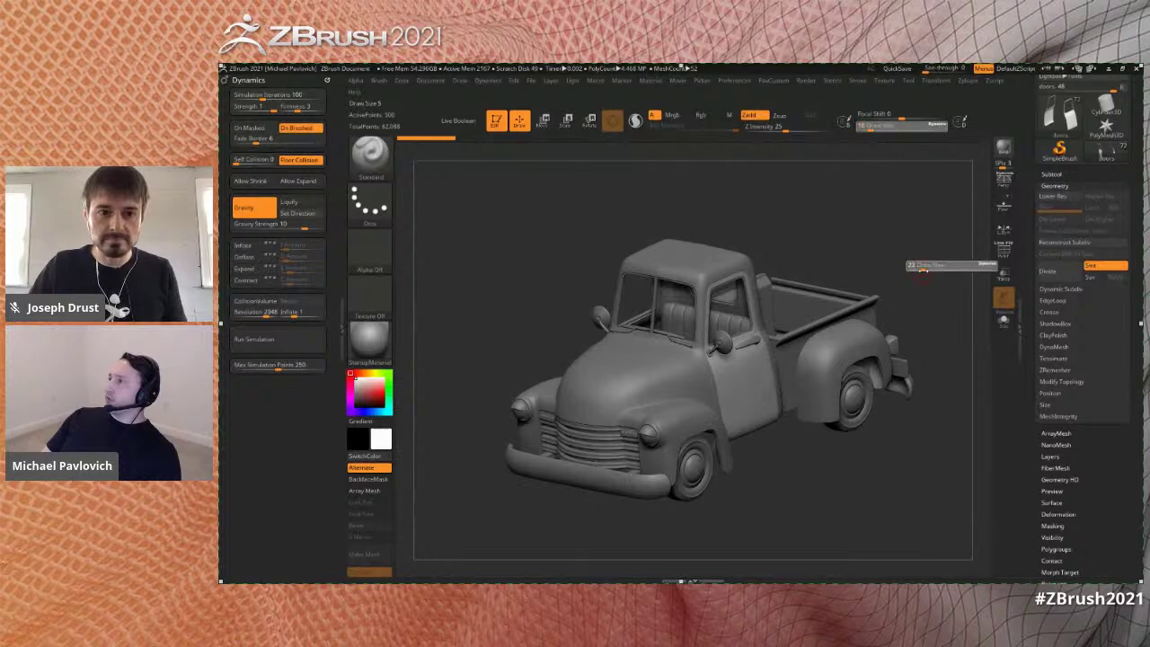
scroll(1040, 343, down, 1)
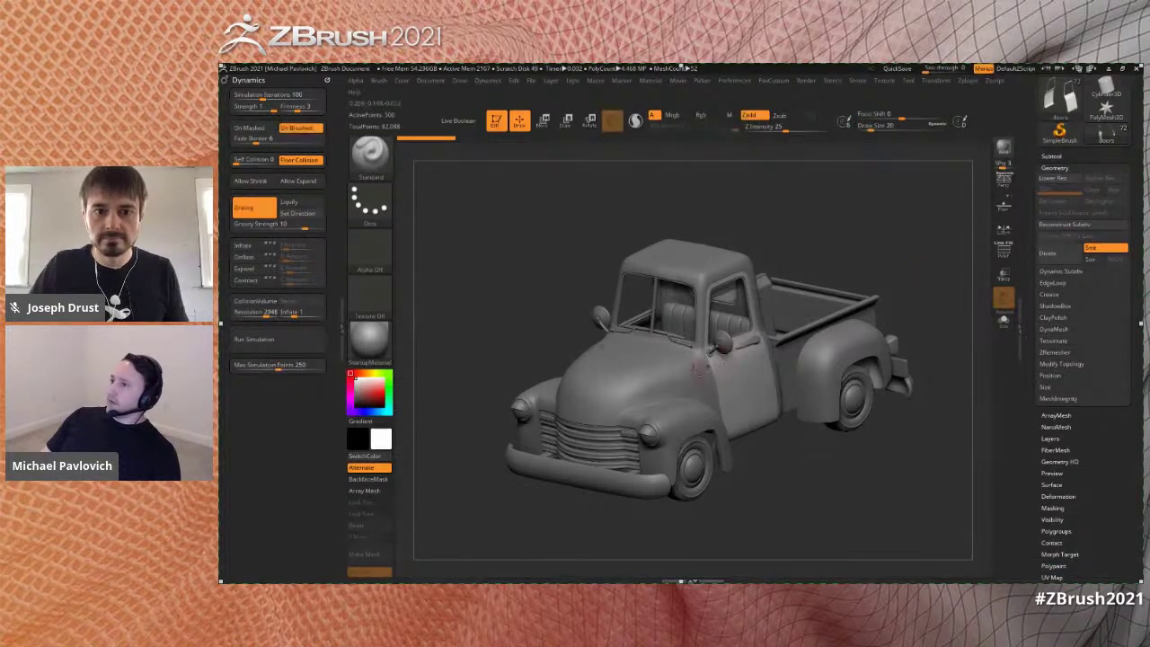
- Isolate the pickup's body subtool, turn off its dynamic subdivision, and open the Dynamic Subdiv settings
alt+click(698, 365)
click(1003, 319)
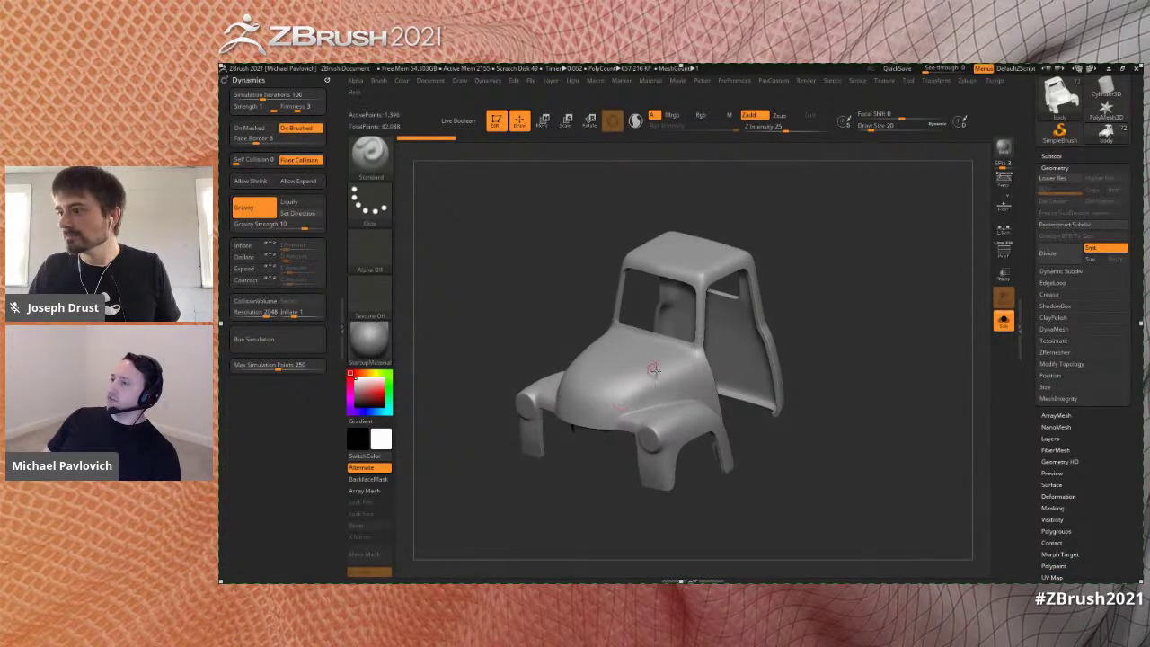
key(shift+d)
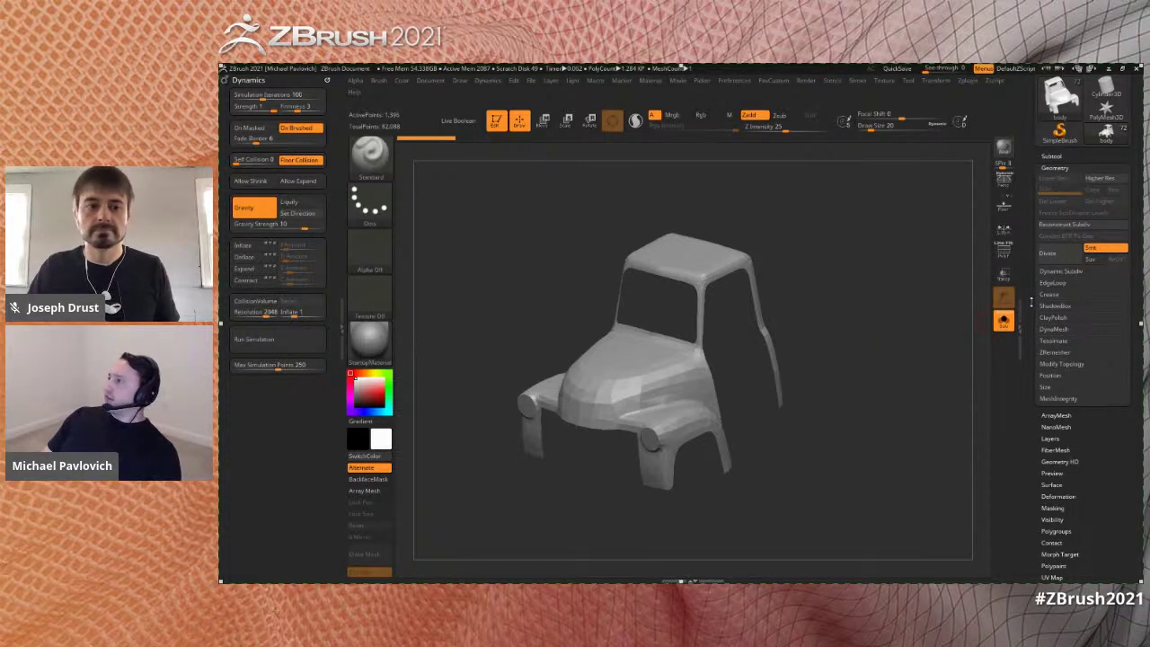
click(1060, 270)
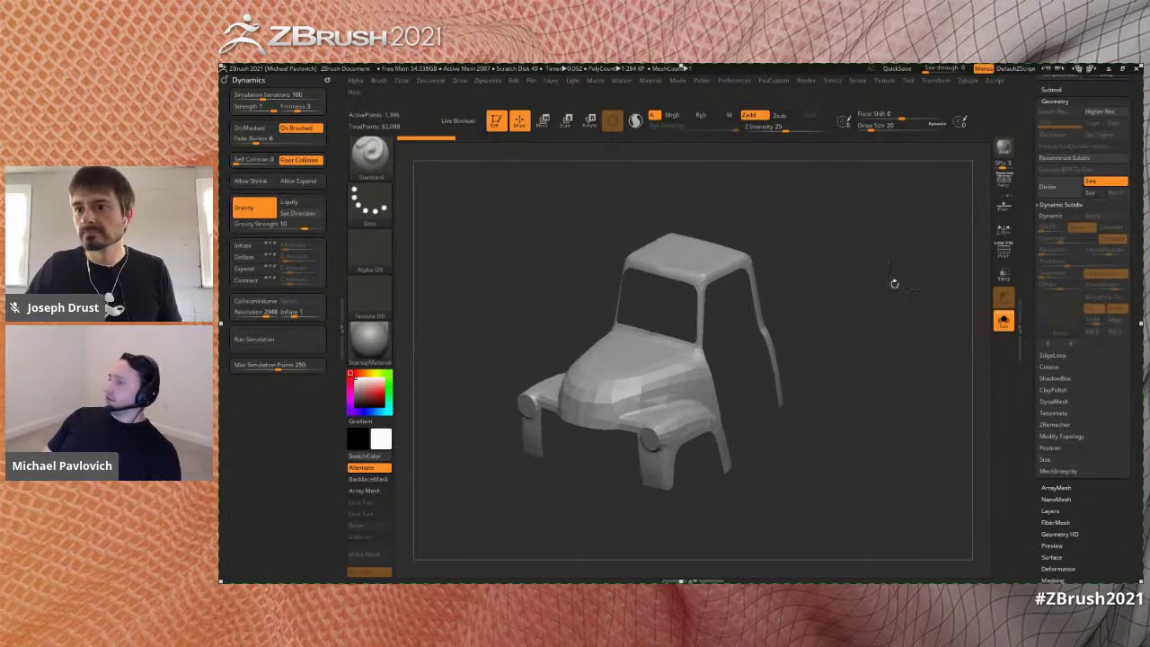
- Compare the body's low-resolution and smoothed forms by toggling dynamic subdivision, leaving it on
key(d)
click(780, 237)
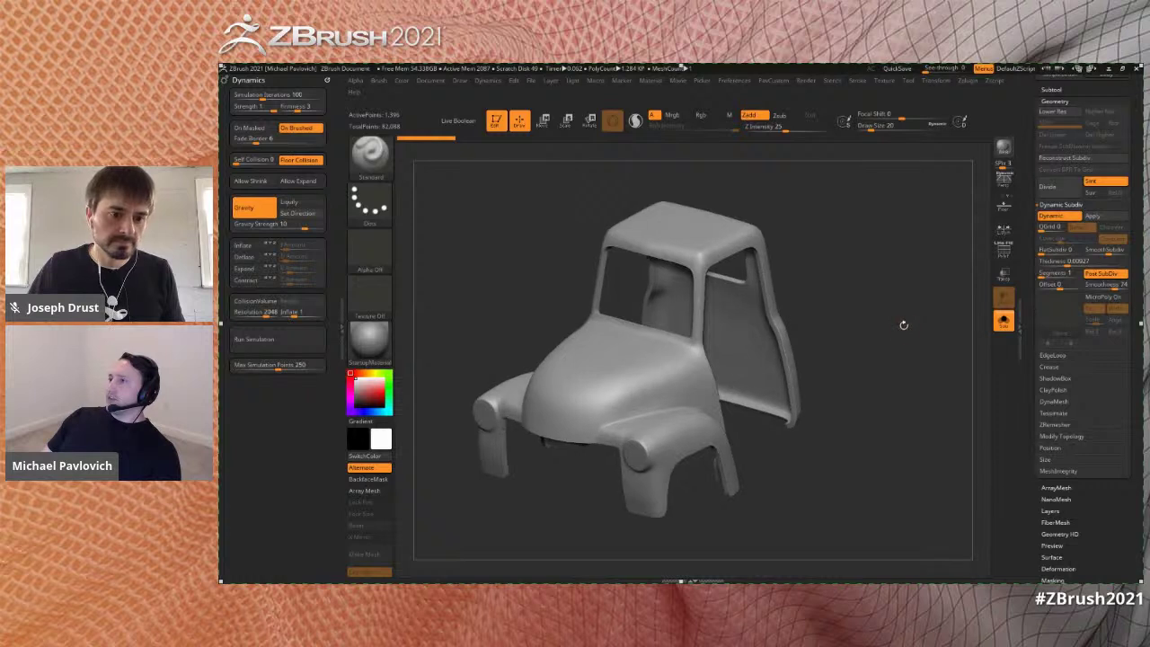
drag(846, 321, 863, 340)
key(shift+d)
key(d)
- Show all parts of the pickup again and examine its cargo bed from above
click(1003, 323)
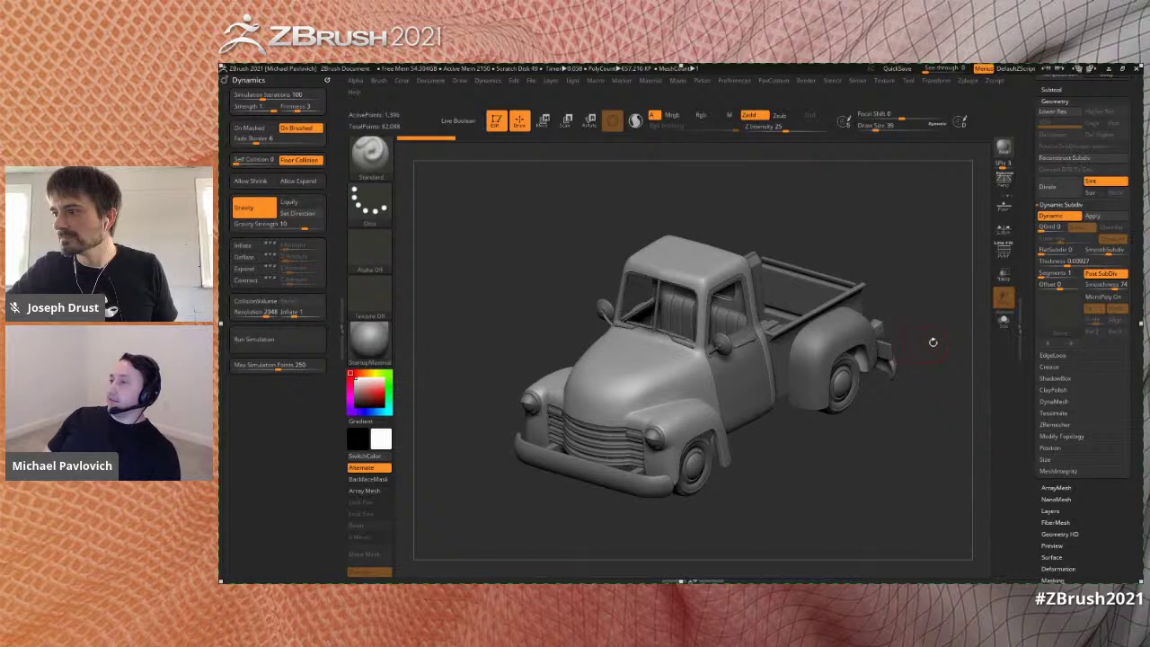
drag(917, 344, 902, 348)
right_drag(877, 368, 842, 389)
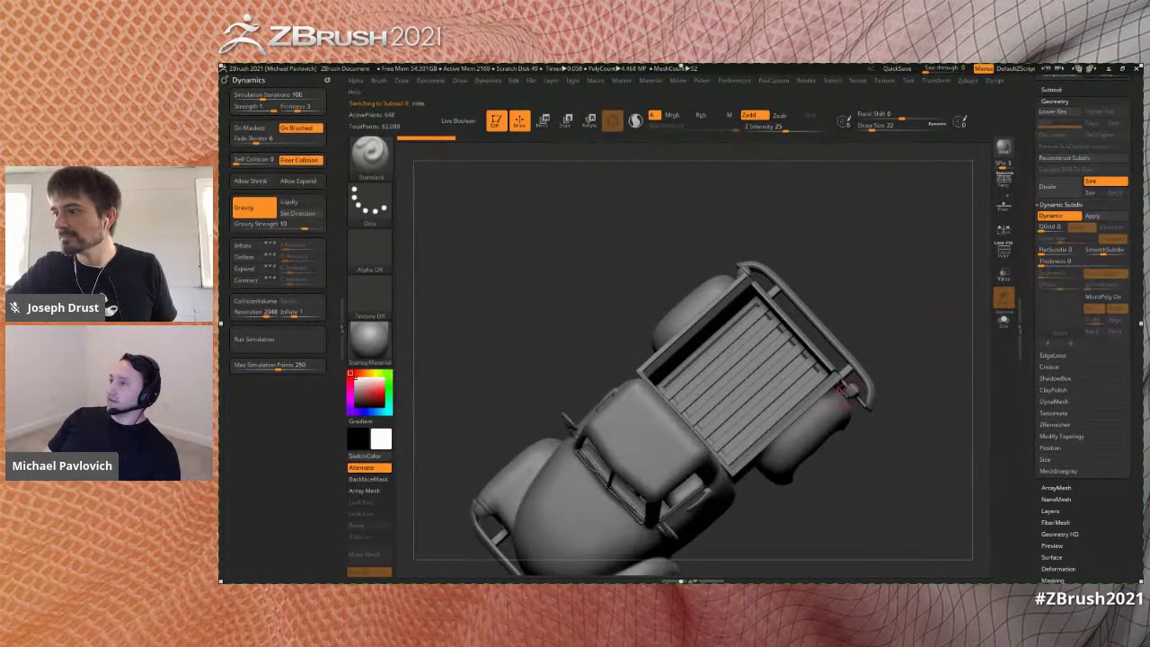
- Select the bed slats subtool and examine the whole pickup from several front and side angles
alt+click(753, 348)
drag(886, 340, 905, 264)
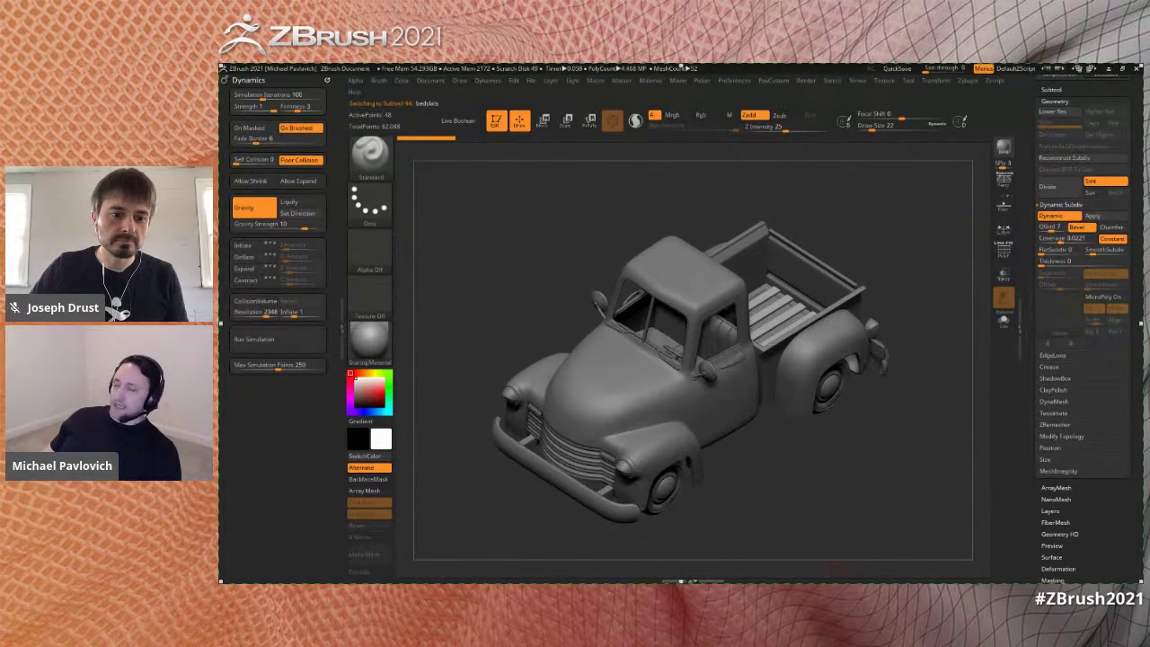
drag(893, 281, 908, 306)
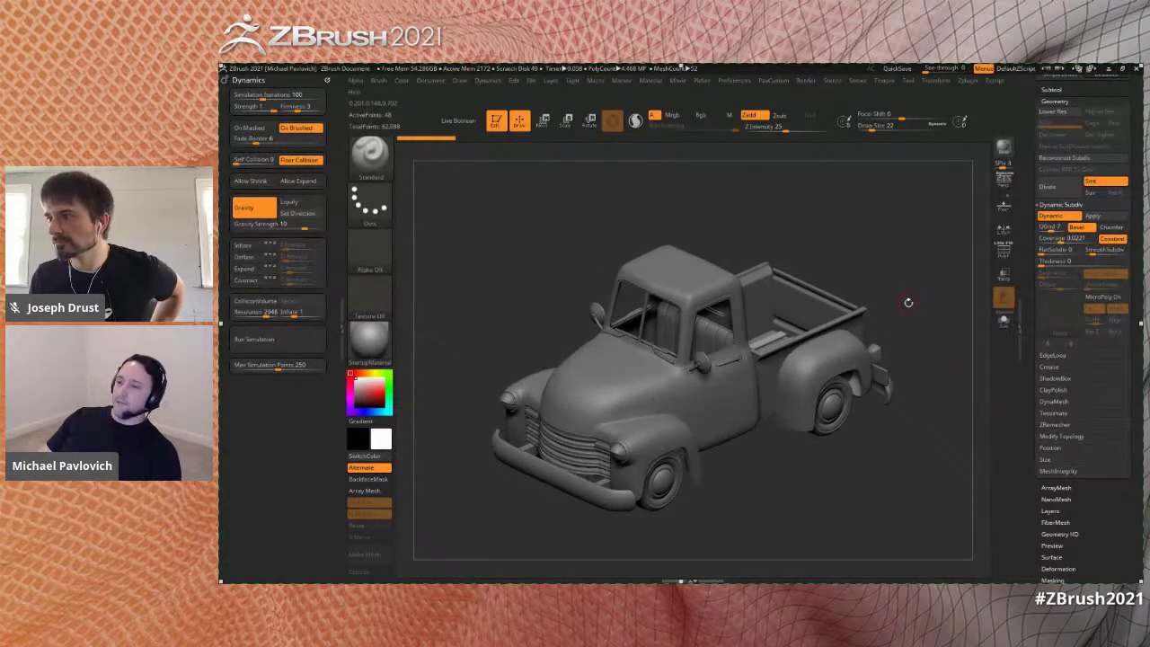
drag(848, 247, 820, 272)
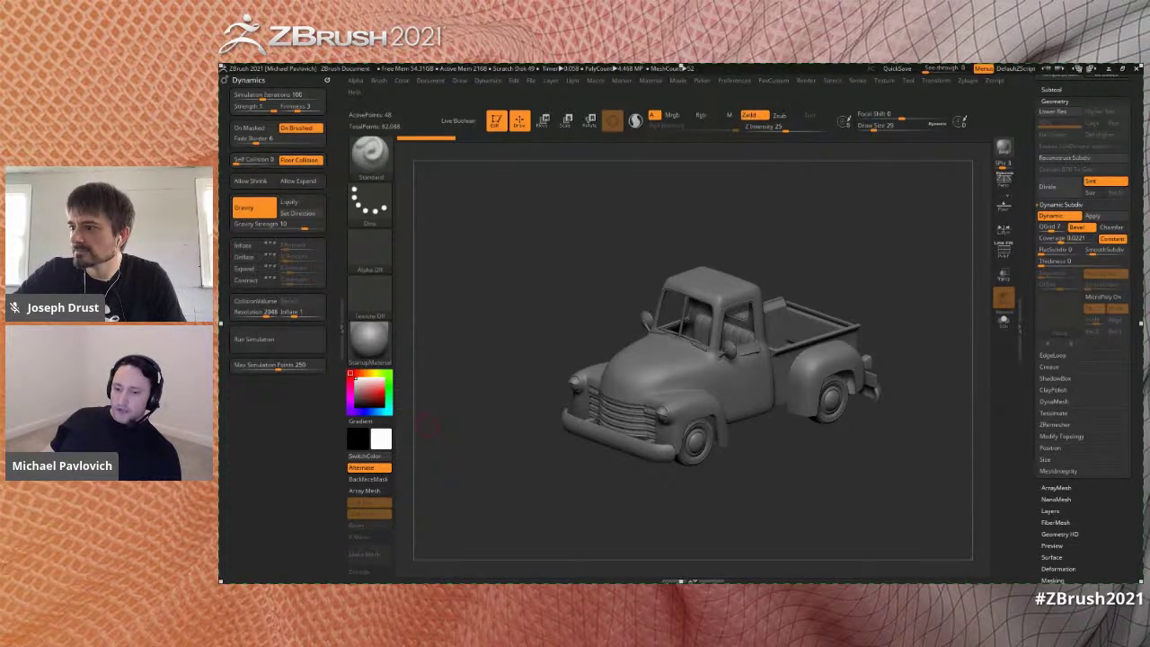
drag(817, 202, 797, 231)
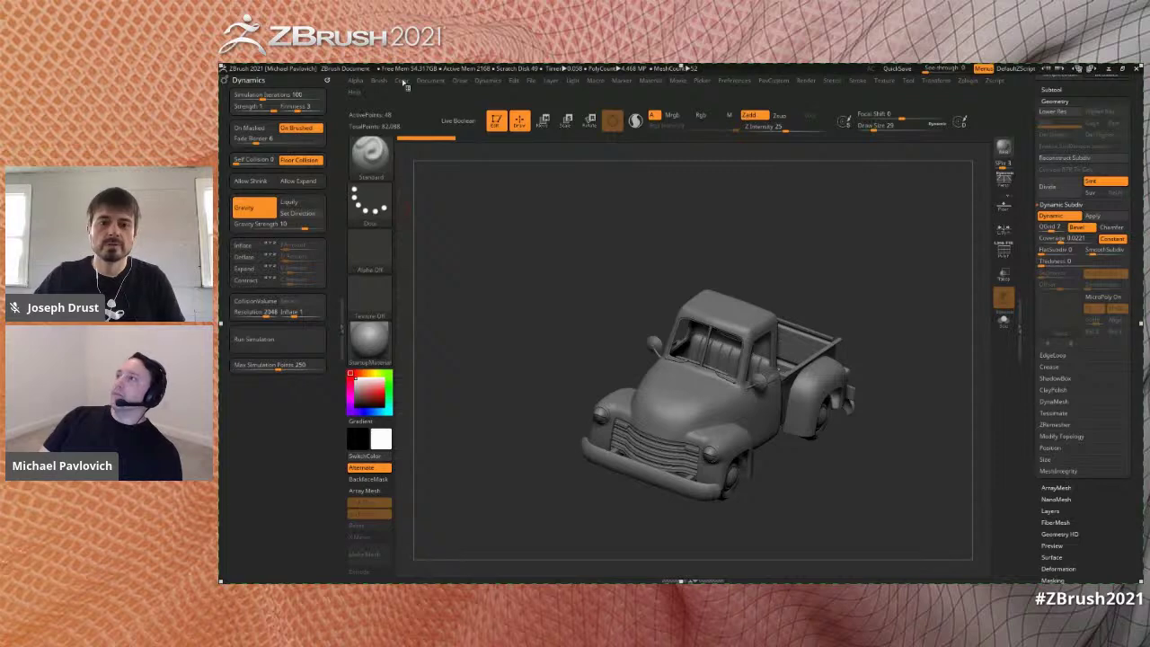
- Dock the Zplugin palette beside the canvas and combine the truck's subtools into one low-resolution mesh with Transpose Master's TPoseMesh
click(966, 82)
drag(965, 89, 319, 177)
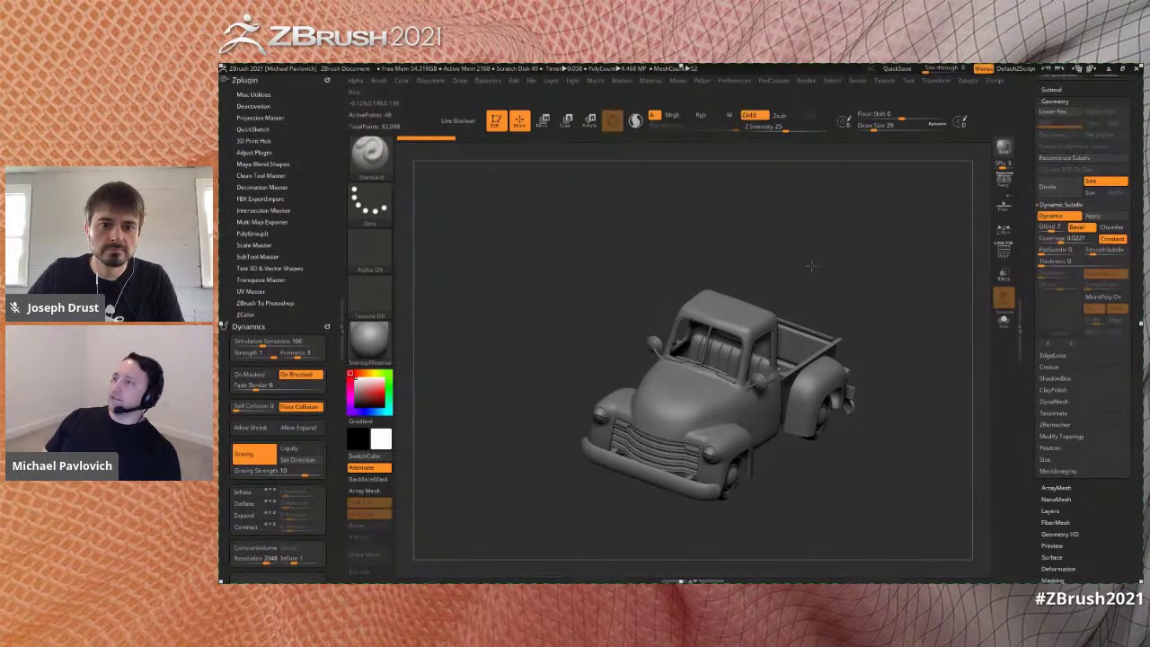
drag(811, 265, 815, 260)
drag(861, 291, 870, 318)
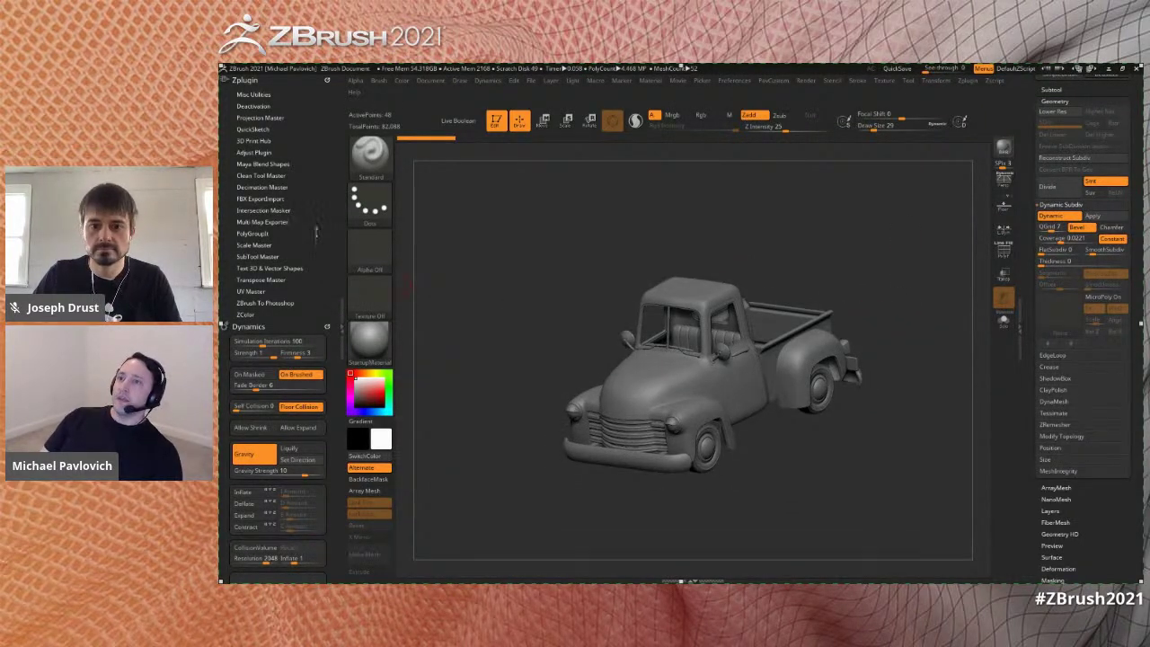
click(261, 279)
click(251, 296)
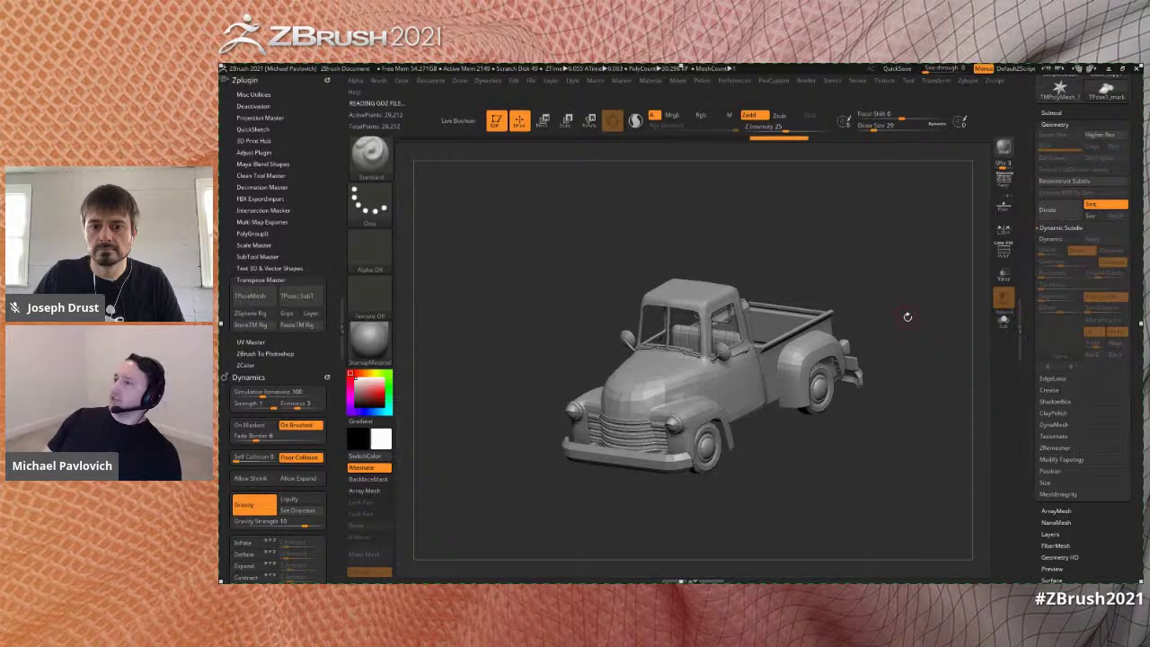
- Append a Cylinder3D as a new subtool to the posed truck, select it and display its polyframe
key(s)
drag(1028, 292, 1028, 464)
click(1049, 285)
drag(1023, 386, 1022, 202)
click(1093, 401)
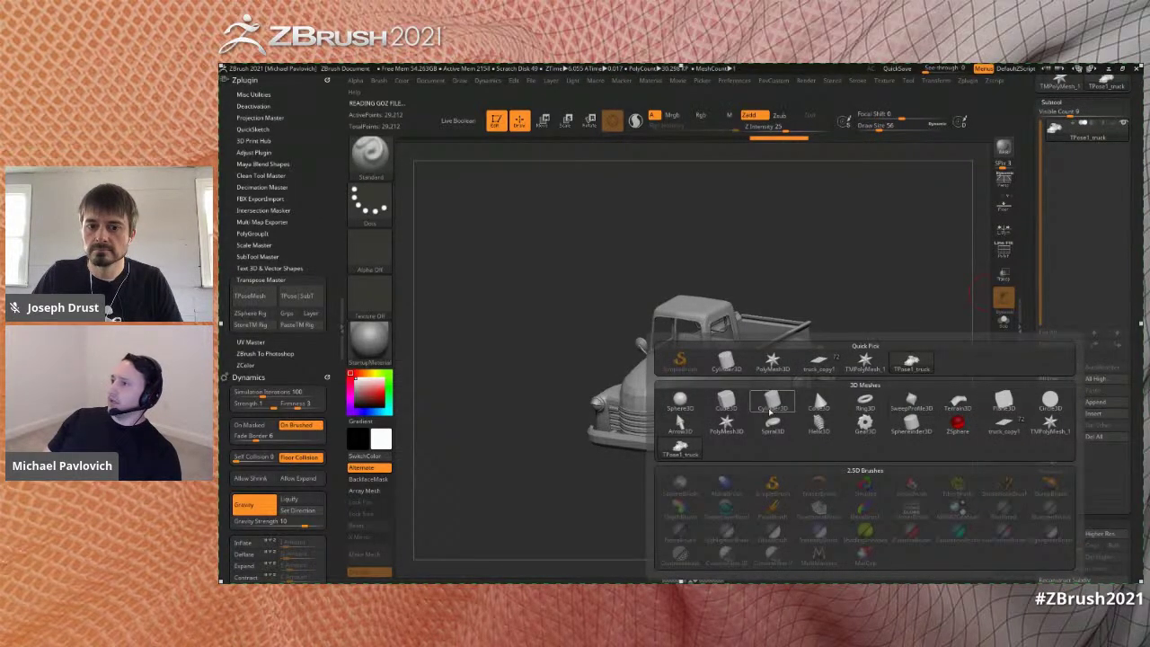
click(790, 401)
click(1085, 157)
shift+drag(939, 300, 981, 306)
click(1003, 321)
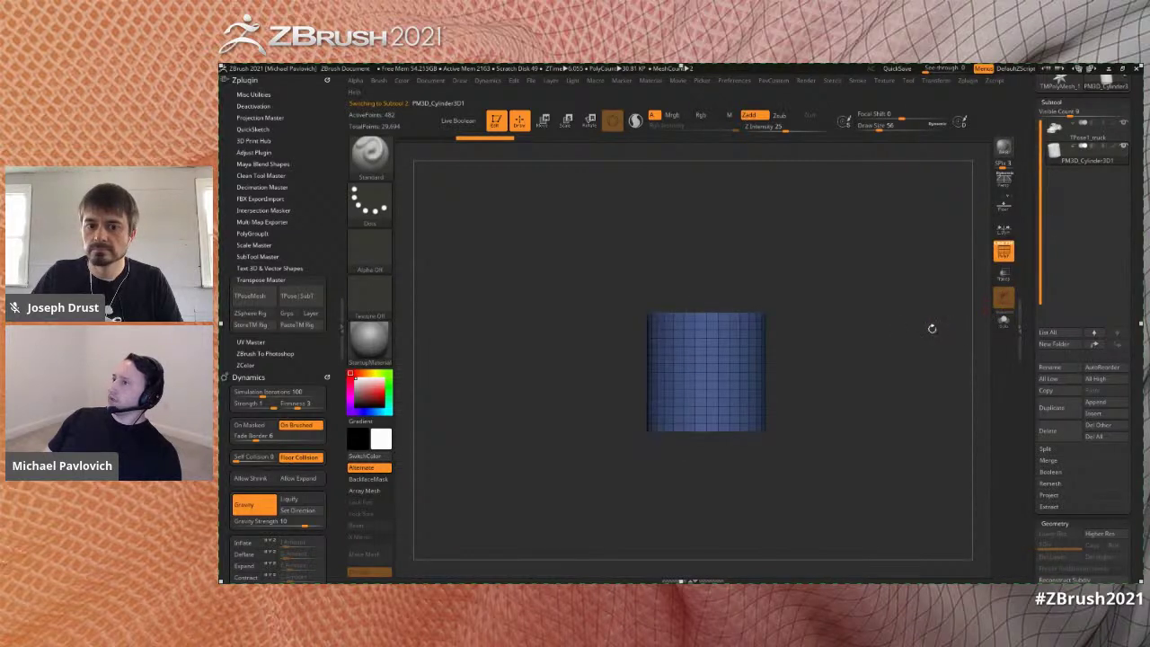
- Activate the transform gizmo on the cylinder and shift its pivot down to the cylinder's base
alt+drag(912, 310, 900, 346)
key(w)
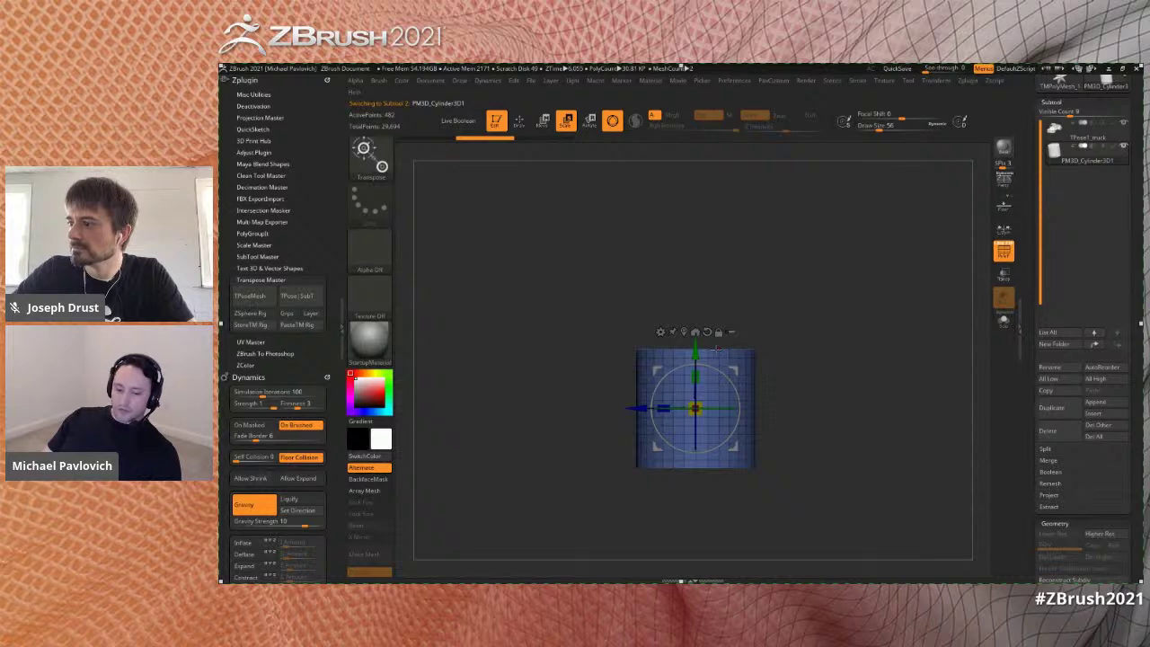
key(b)
key(t)
key(r)
alt+drag(695, 350, 695, 413)
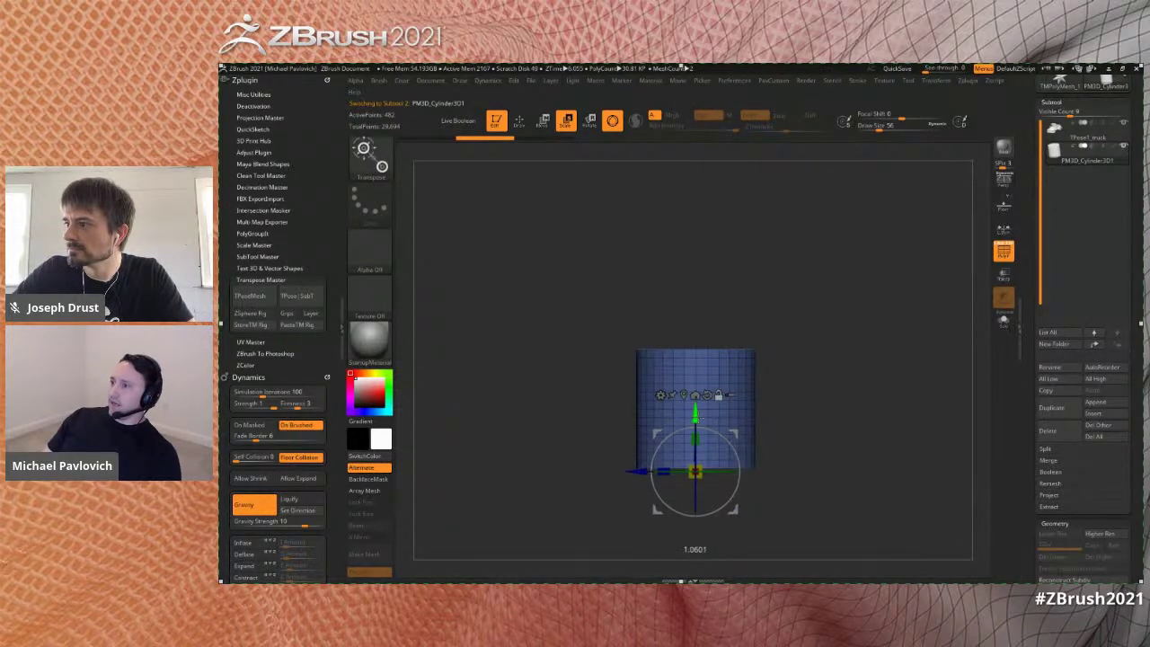
- Reshape the cylinder into a tall, thin pole standing in front of the truck's bumper
drag(695, 470, 568, 447)
drag(605, 395, 605, 298)
drag(605, 429, 595, 435)
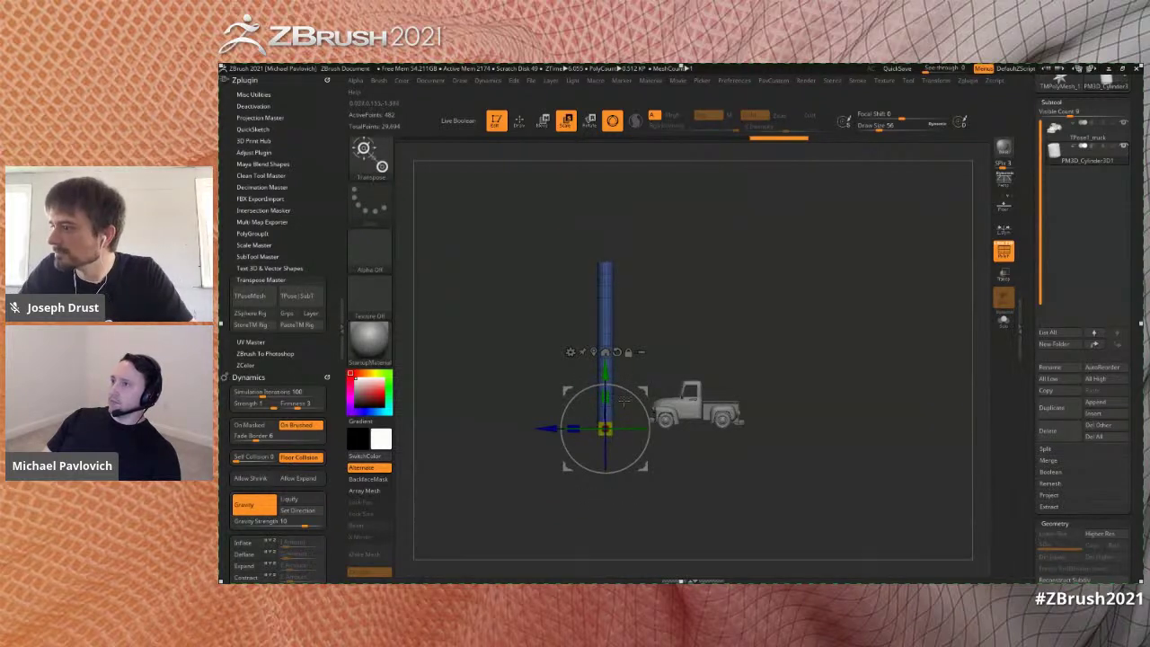
drag(605, 395, 605, 382)
- Return to Draw mode, turn on the floor grid and make the truck the active subtool
key(q)
ctrl+right_drag(819, 328, 909, 314)
click(1003, 204)
drag(880, 300, 799, 372)
alt+click(796, 376)
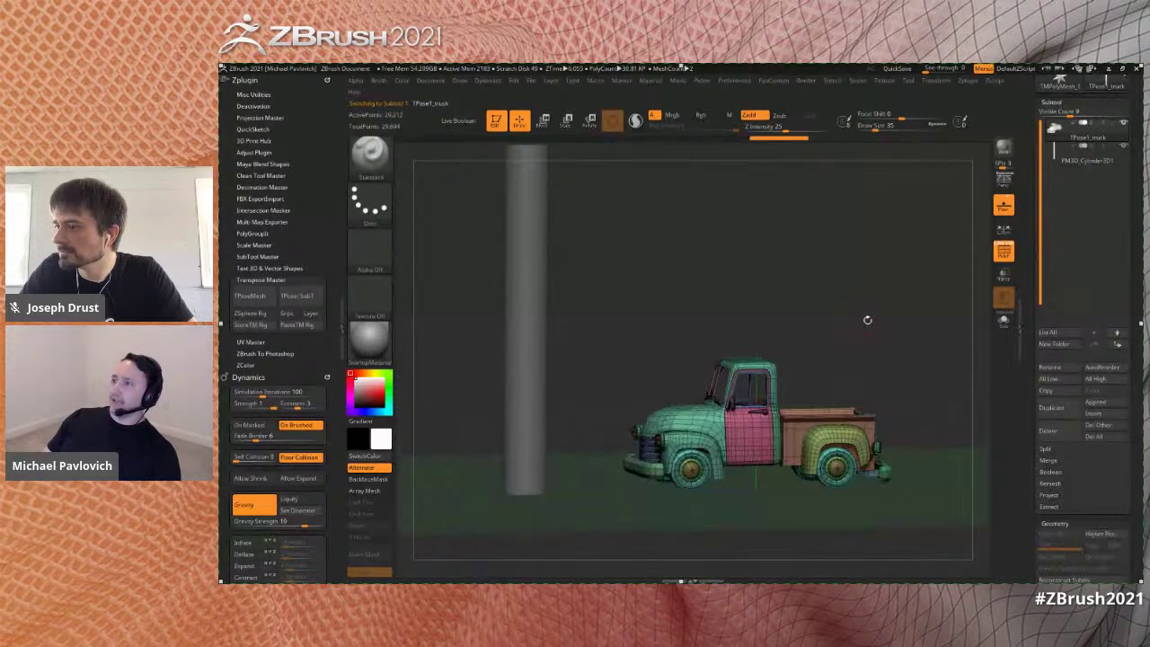
- Test gravity simulations on the truck with gravity strength about 1.31, first at firmness 3 and again at firmness 2
drag(313, 99, 324, 294)
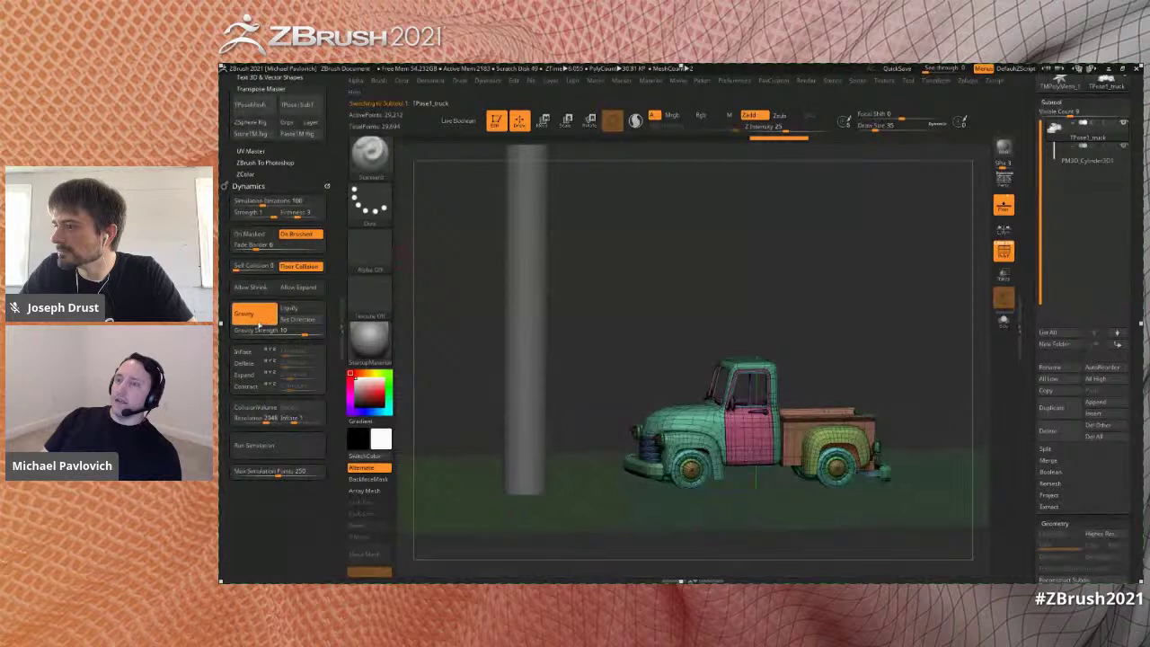
click(296, 332)
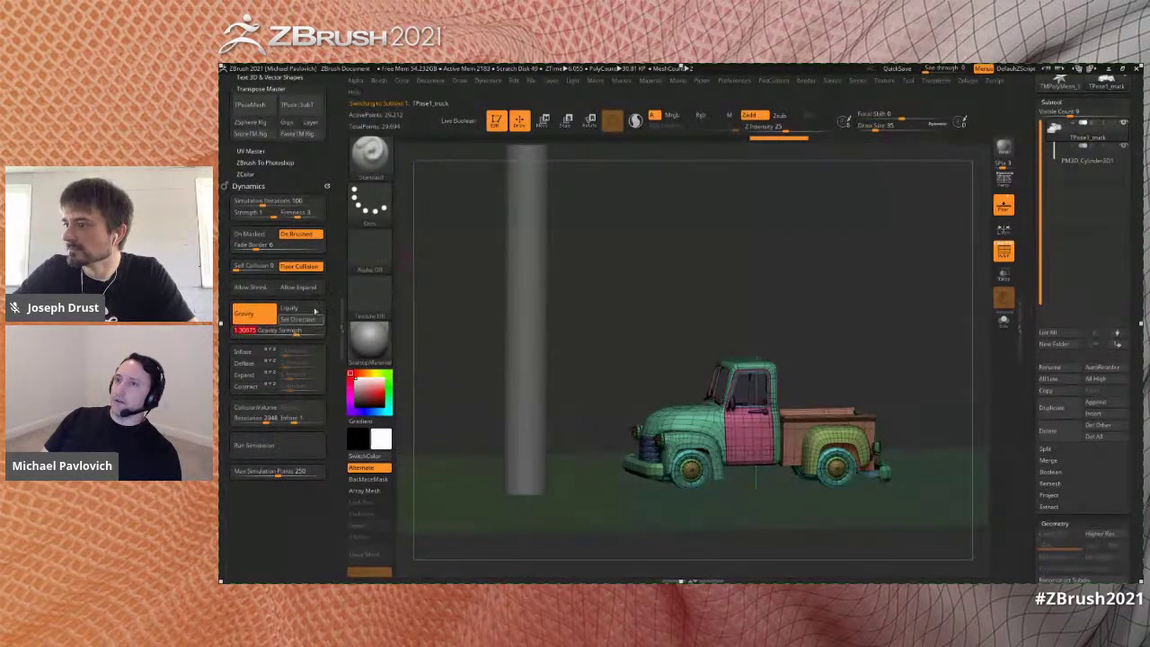
shift+drag(830, 269, 907, 303)
click(289, 445)
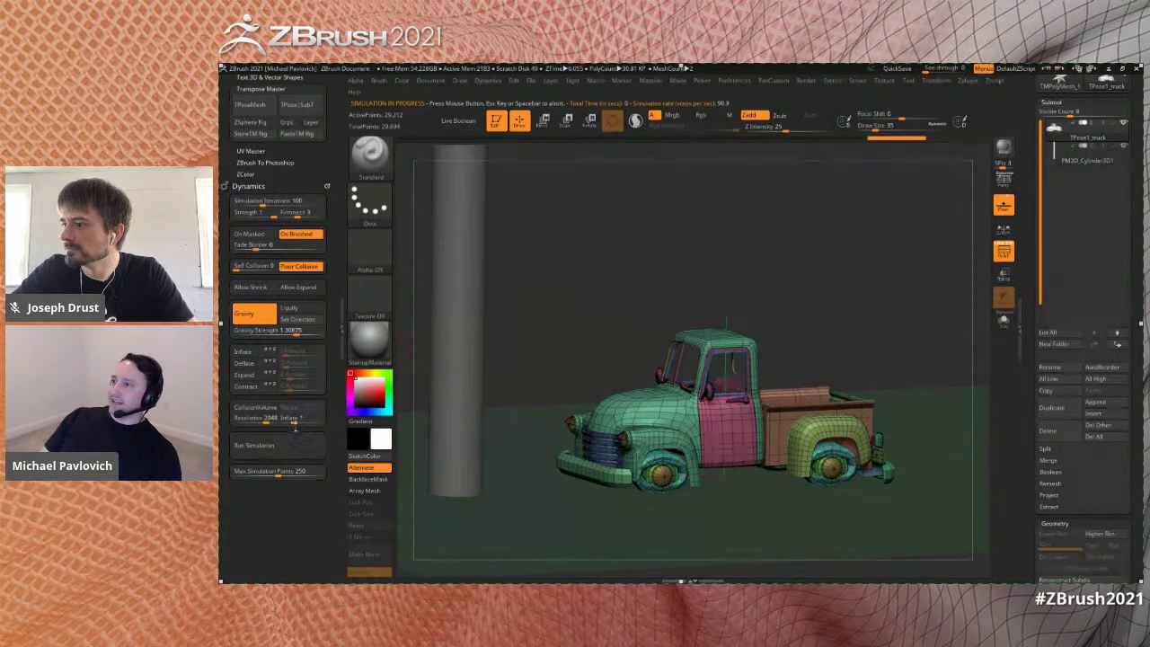
click(285, 211)
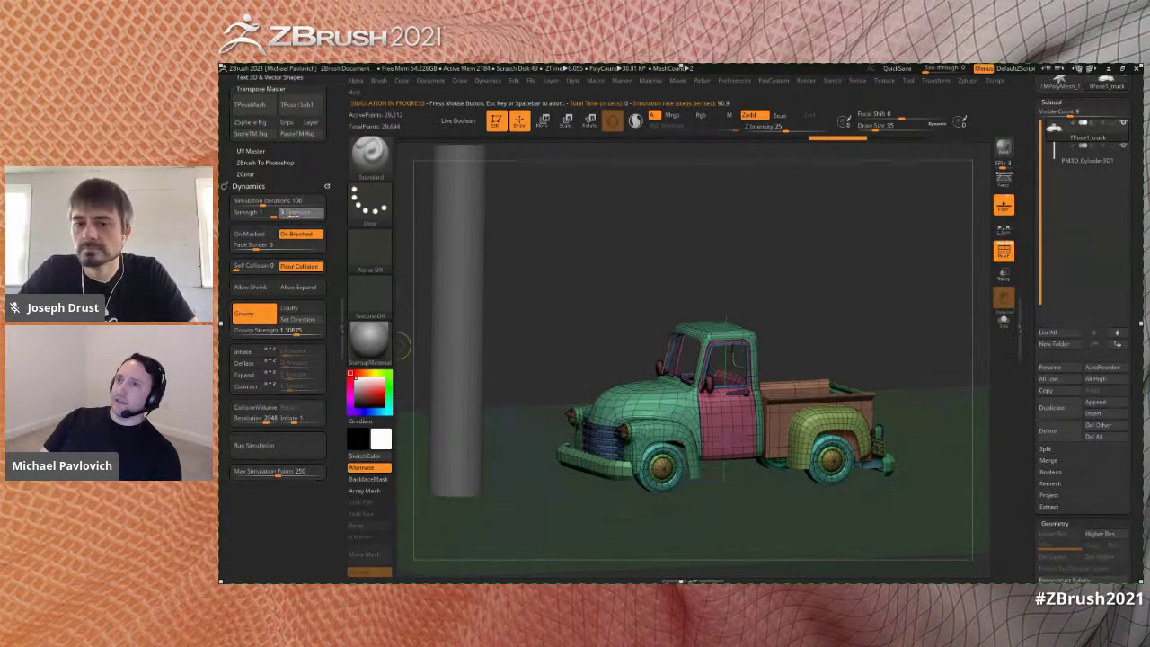
click(289, 446)
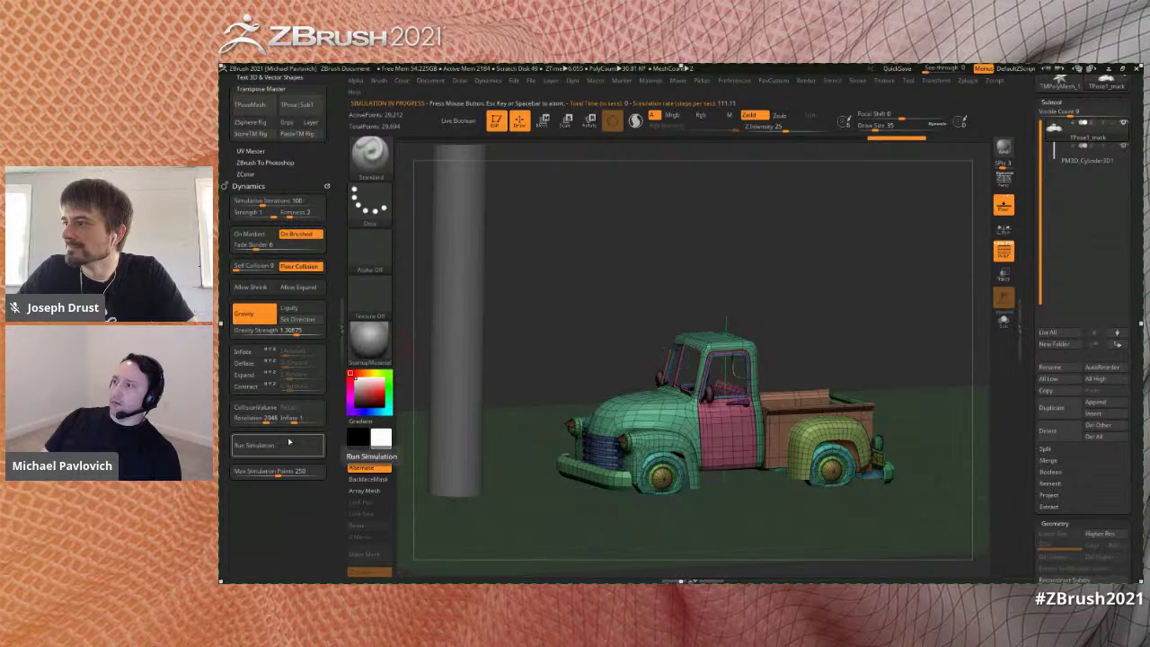
- Hide the floor and set the gravity direction from the truck toward the pole, using a view with the pole below the truck
shift+drag(911, 314, 902, 337)
key(w)
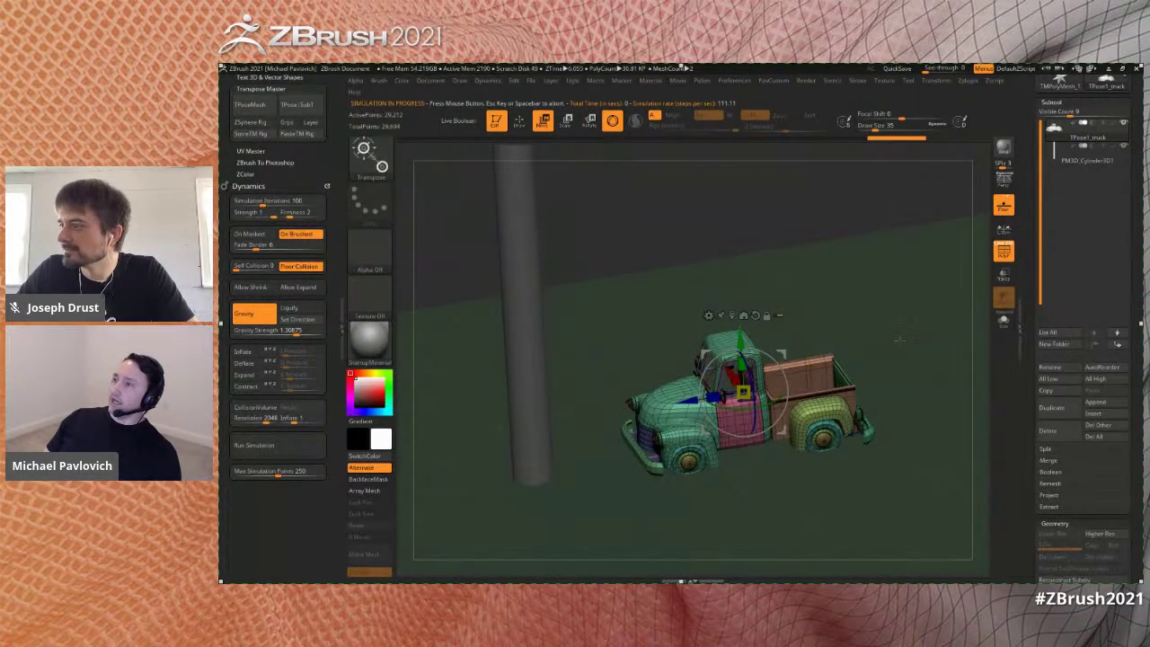
drag(903, 349, 846, 338)
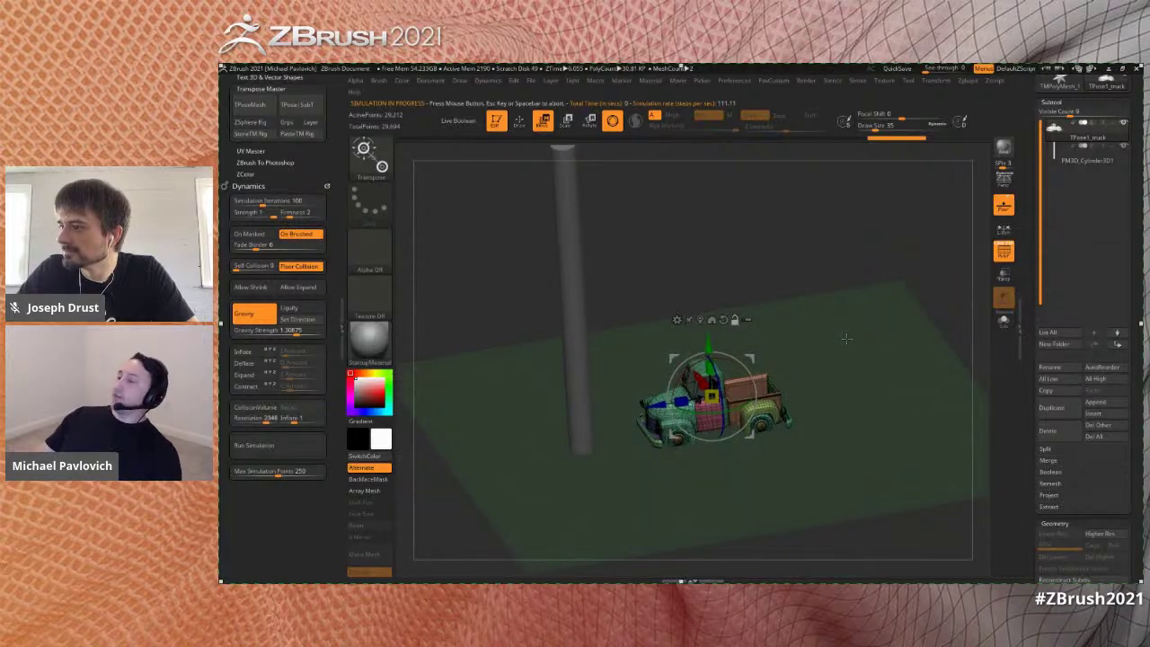
drag(845, 324, 821, 335)
alt+drag(864, 379, 847, 332)
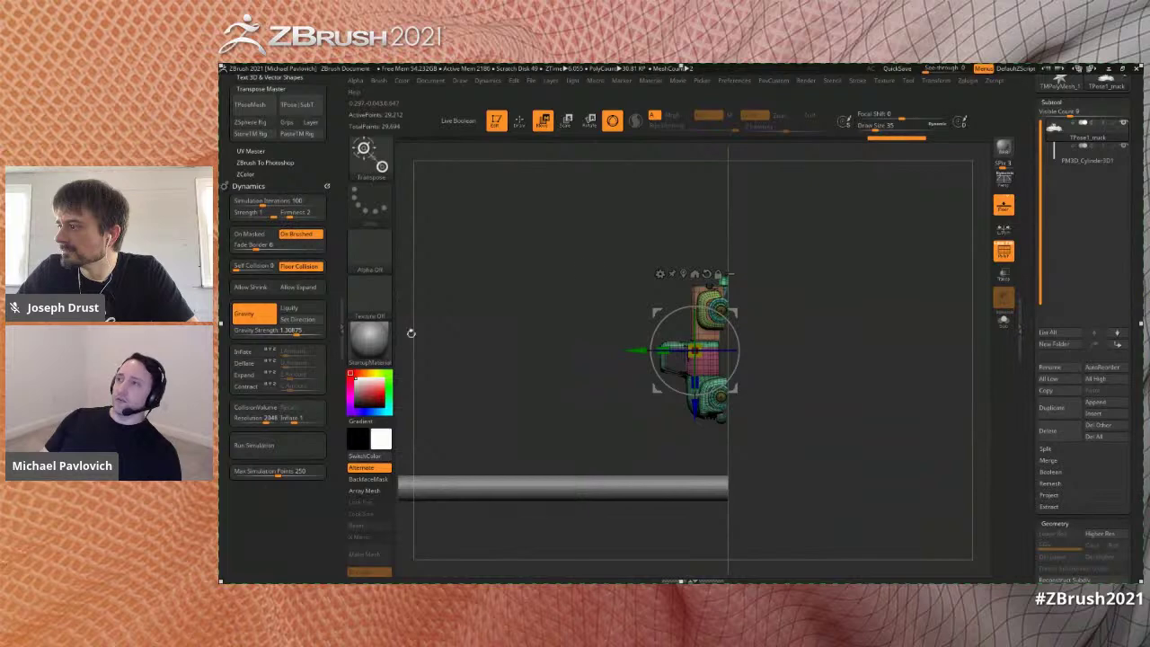
click(1006, 209)
alt+drag(900, 271, 961, 285)
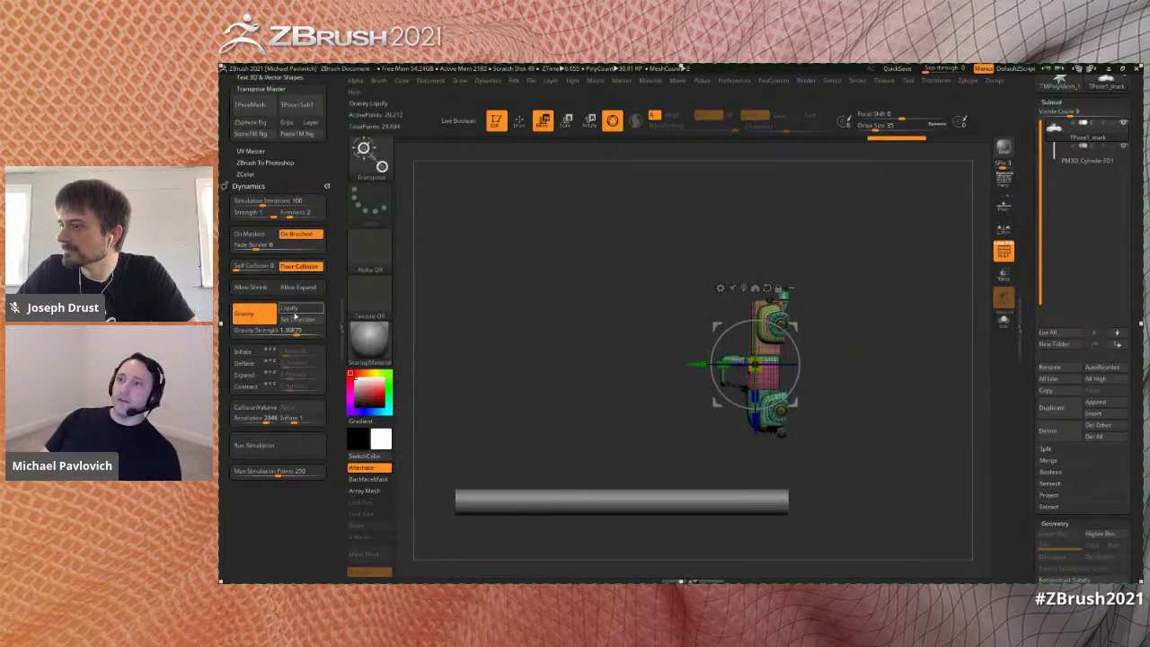
drag(902, 387, 990, 269)
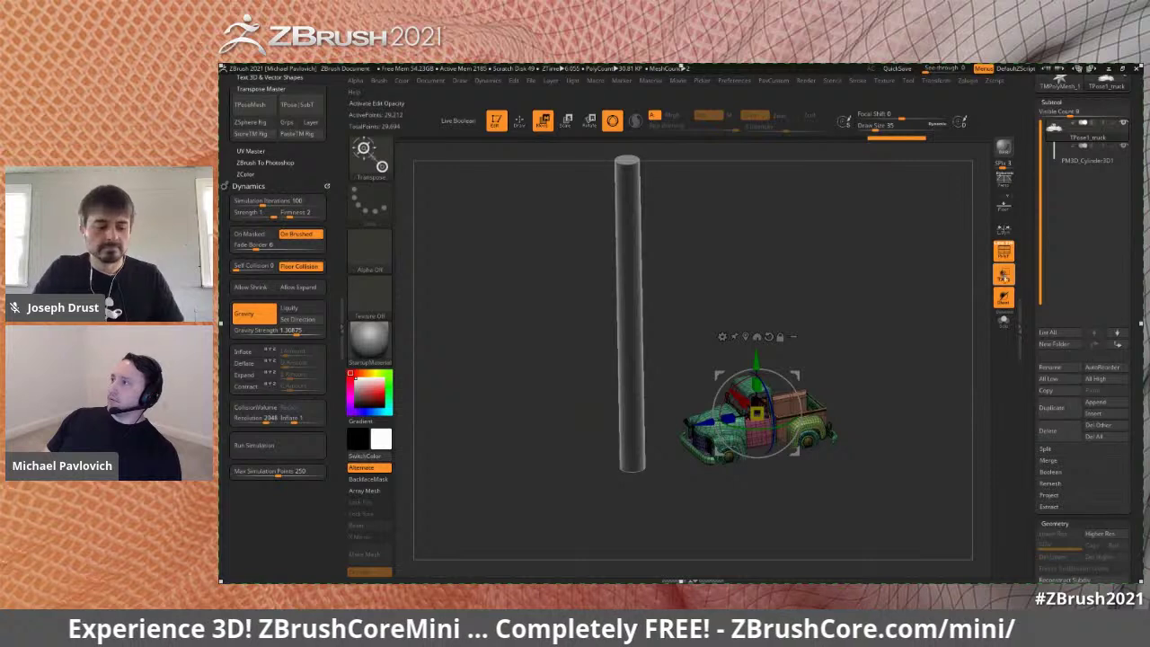
- Hide the polyframe, simulate the truck hitting the pole with CollisionVolume on and gravity strength about 3.22, and undo the crash
key(shift+f)
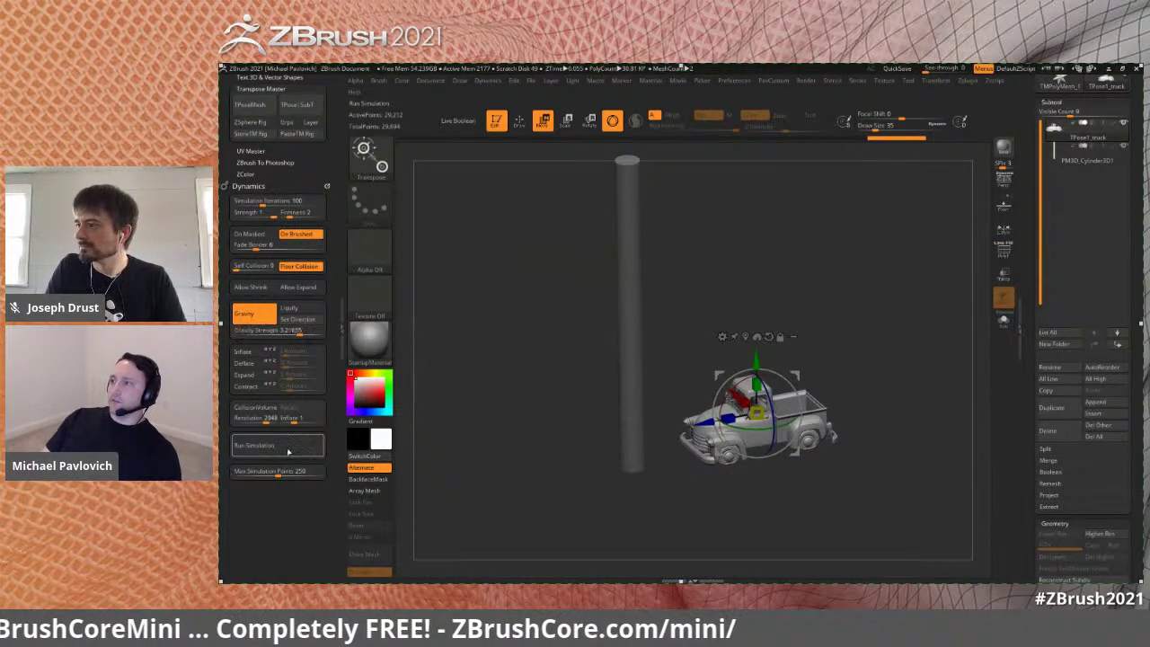
click(288, 446)
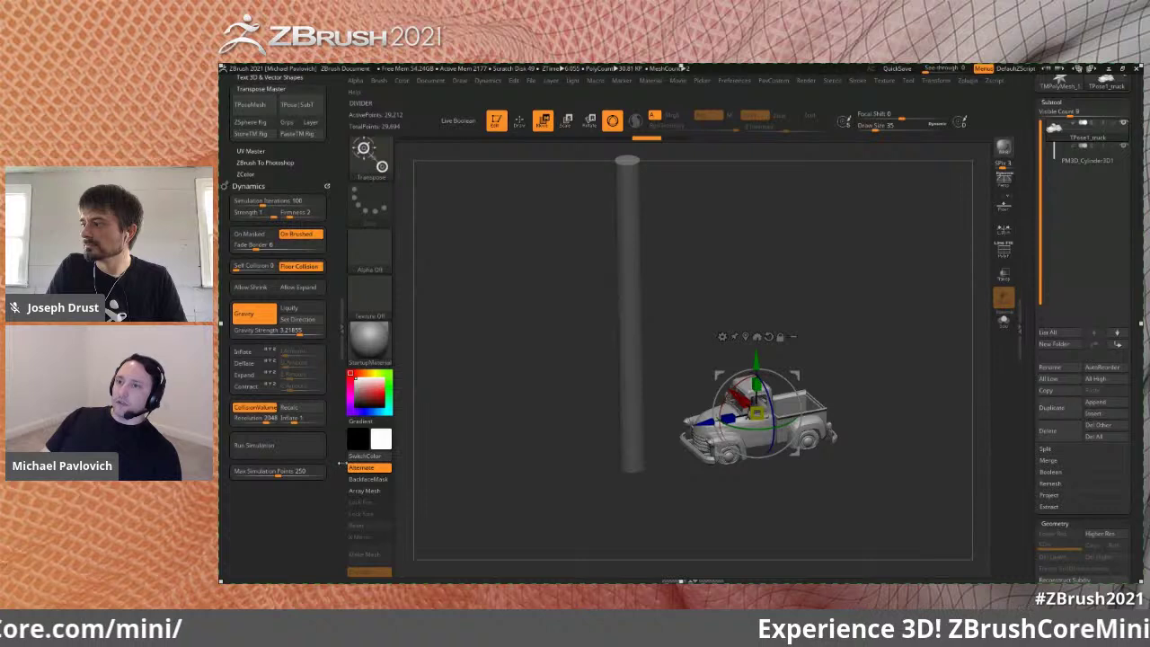
click(311, 452)
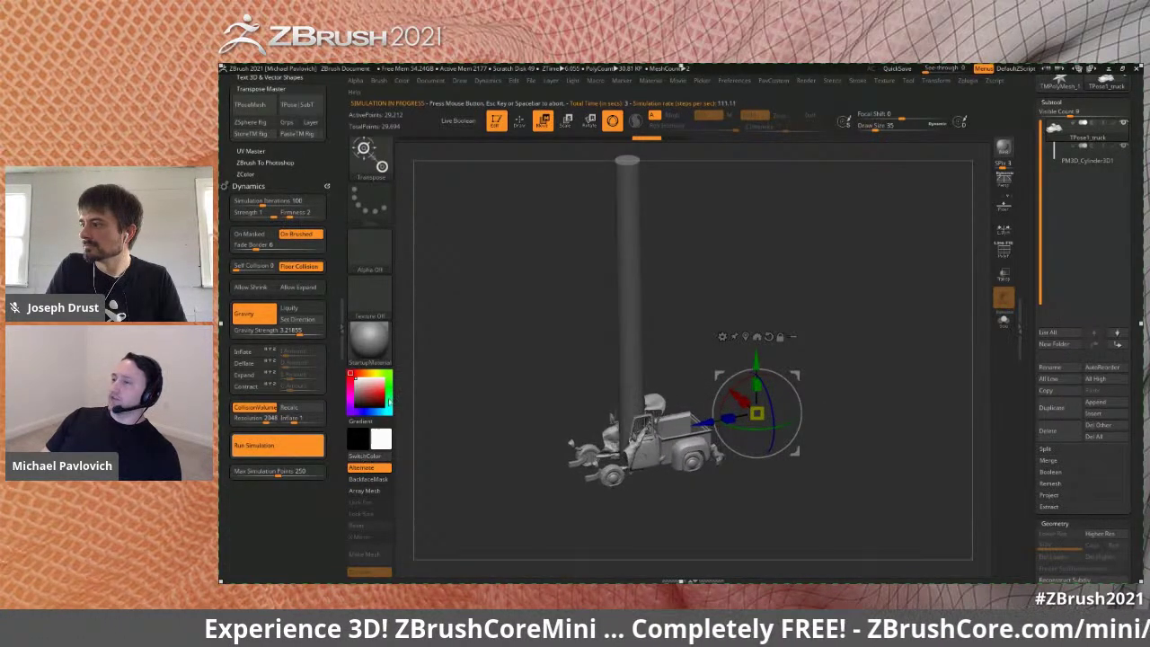
mouse_move(855, 338)
mouse_down()
mouse_move(867, 331)
mouse_move(876, 349)
mouse_move(860, 391)
mouse_up()
key(ctrl+z)
key(q)
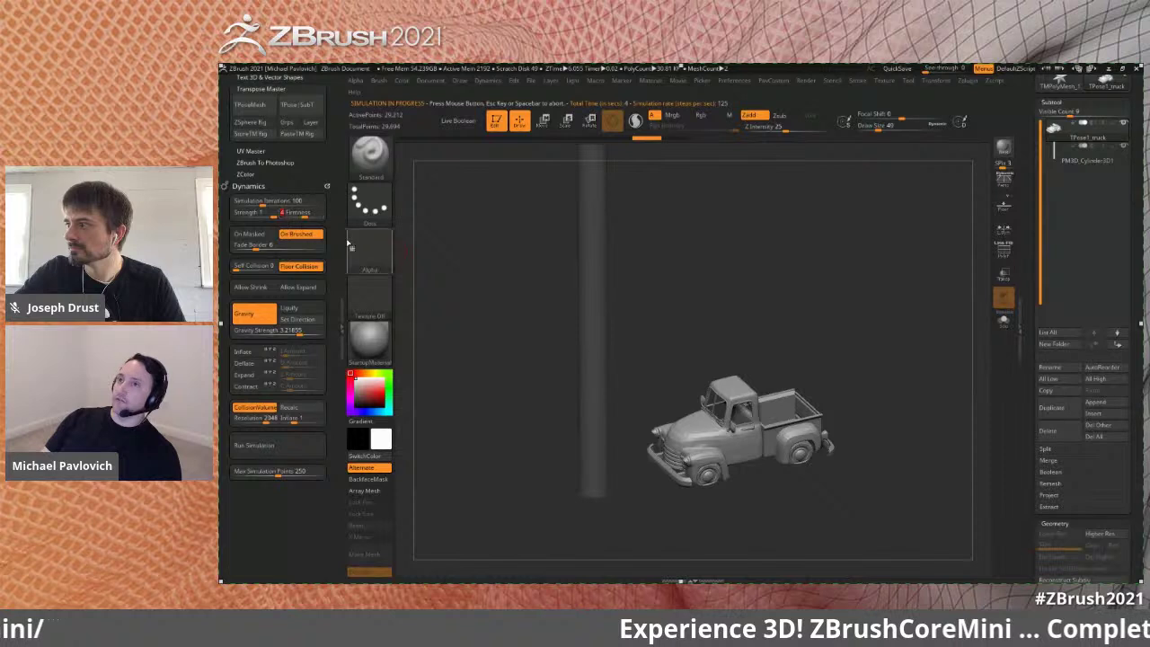
- Rerun the crash at firmness 4, and again at firmness 5 with gravity strength about 7.62, undoing the results
click(293, 447)
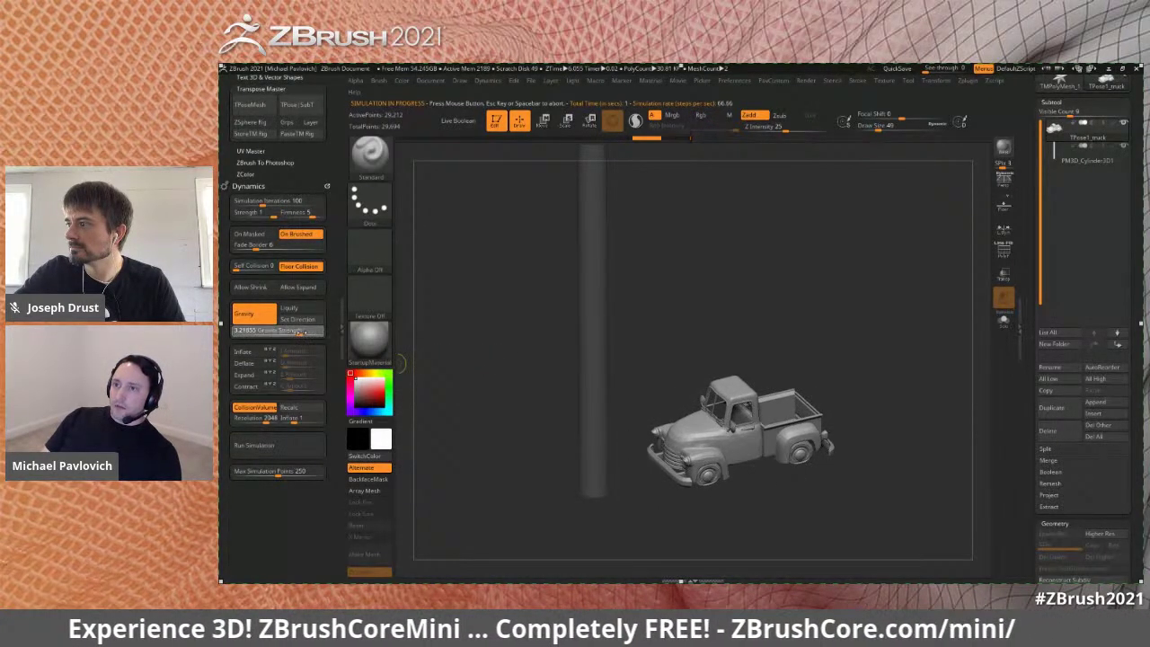
click(298, 446)
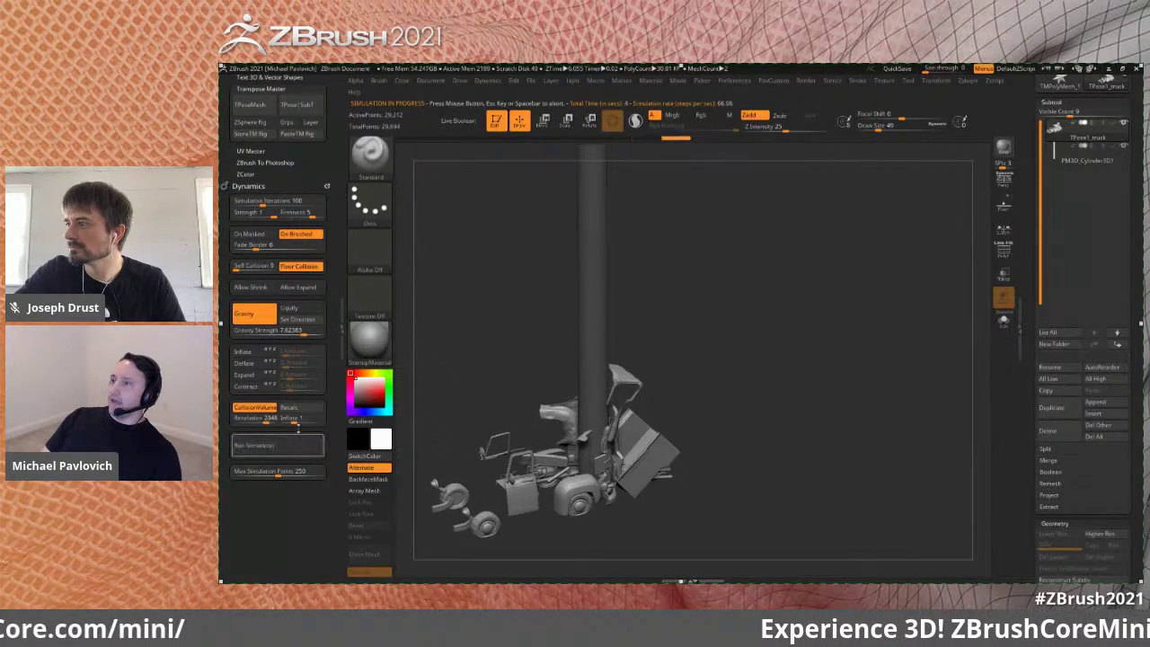
key(ctrl+z)
key(ctrl+z)
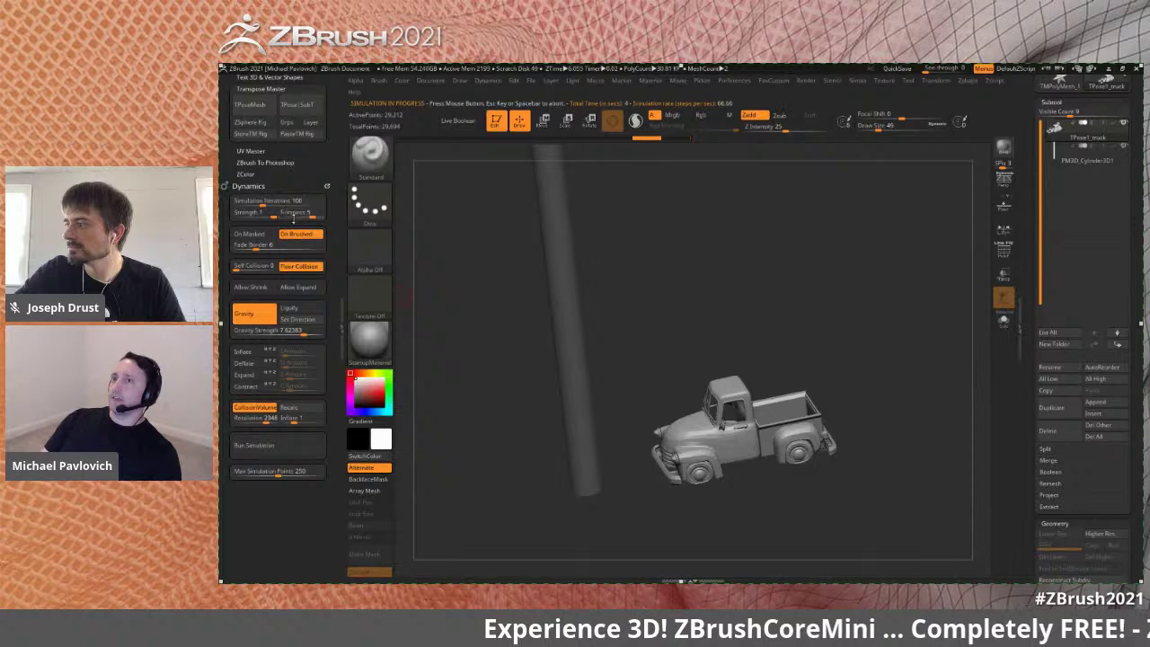
- Switch to the TransposeCloth brush and pull the truck into the pole so its front end crumples
key(w)
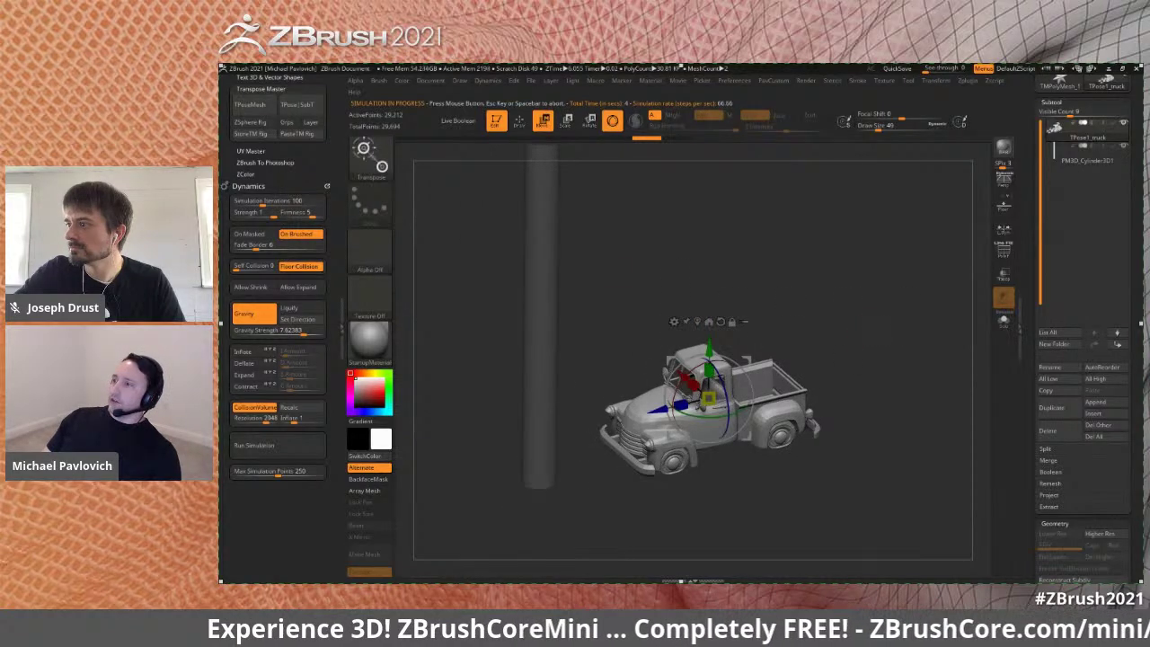
key(b)
key(t)
key(c)
mouse_move(861, 329)
alt+mouse_down()
mouse_move(864, 306)
mouse_move(860, 338)
alt+mouse_up()
drag(666, 414, 579, 445)
mouse_move(883, 321)
alt+mouse_down()
mouse_move(883, 311)
mouse_move(876, 346)
alt+mouse_up()
- Set the simulation firmness to 1 with only the truck's body shown, and bring back all the truck parts
key(q)
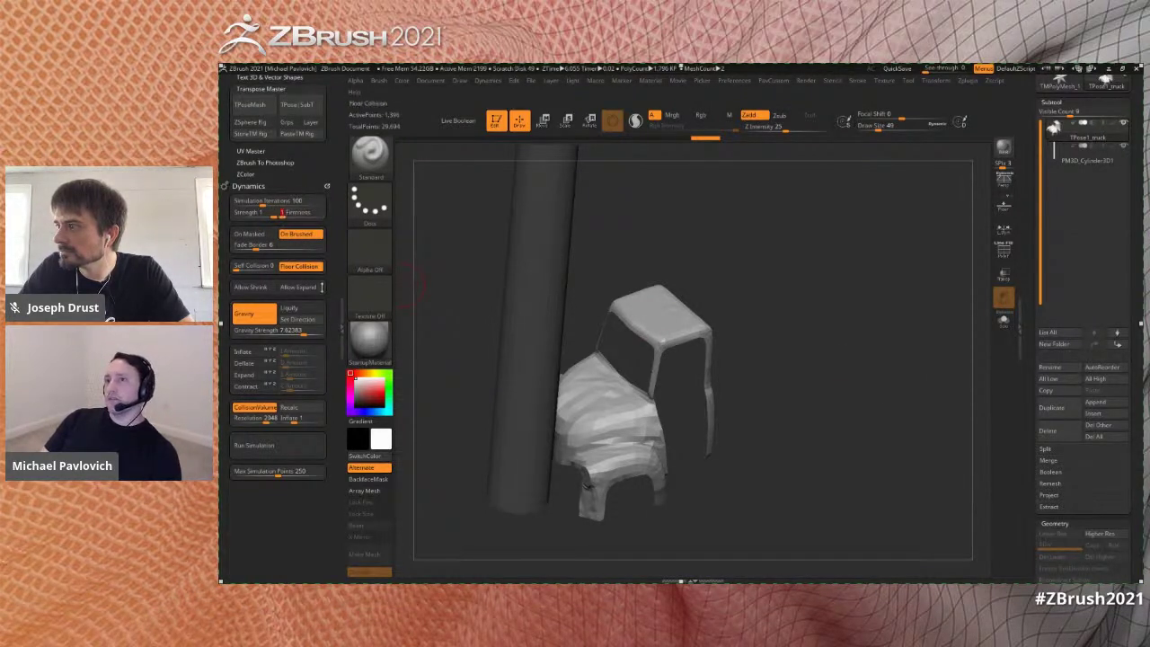
key(w)
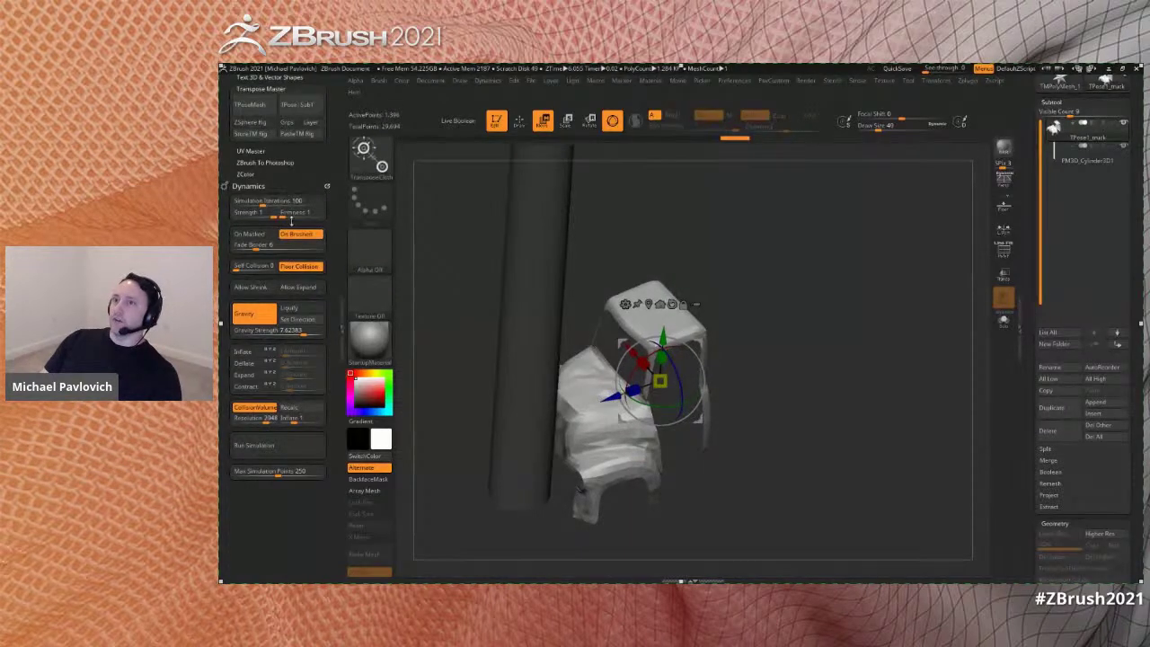
ctrl+shift+click(625, 326)
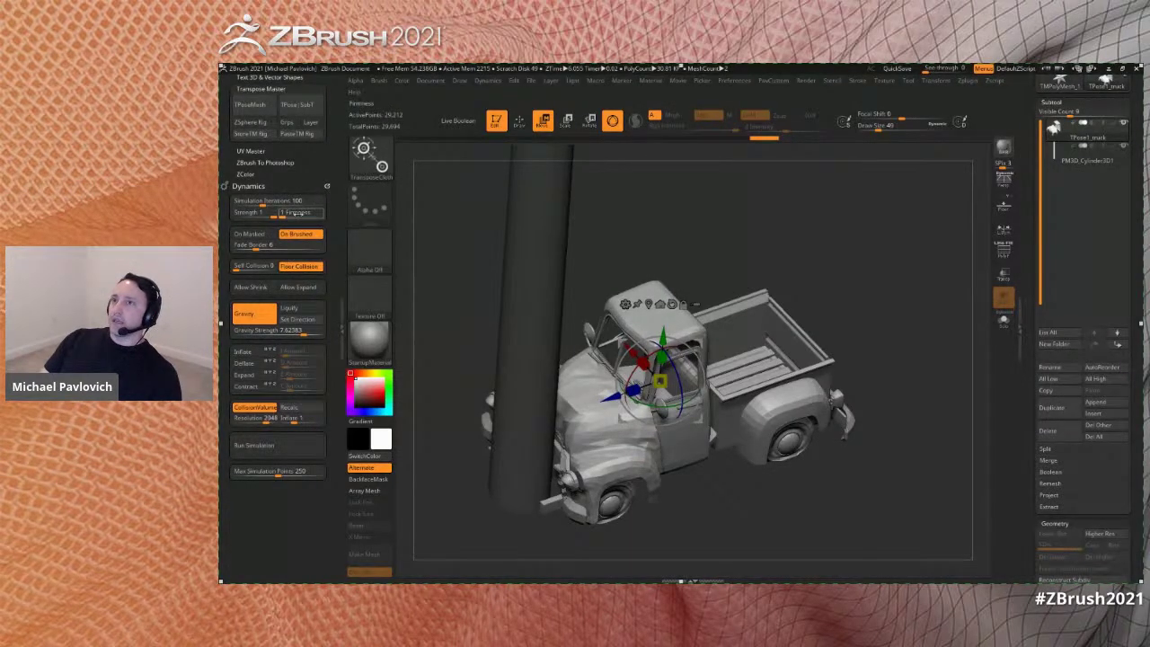
- Undo the last truck deformation, set the firmness to 4 and view the whole truck against the pole
key(ctrl+z)
key(q)
mouse_move(862, 273)
ctrl+right_down()
mouse_move(858, 264)
mouse_move(809, 277)
ctrl+right_up()
ctrl+right_drag(648, 267, 646, 249)
drag(645, 249, 516, 277)
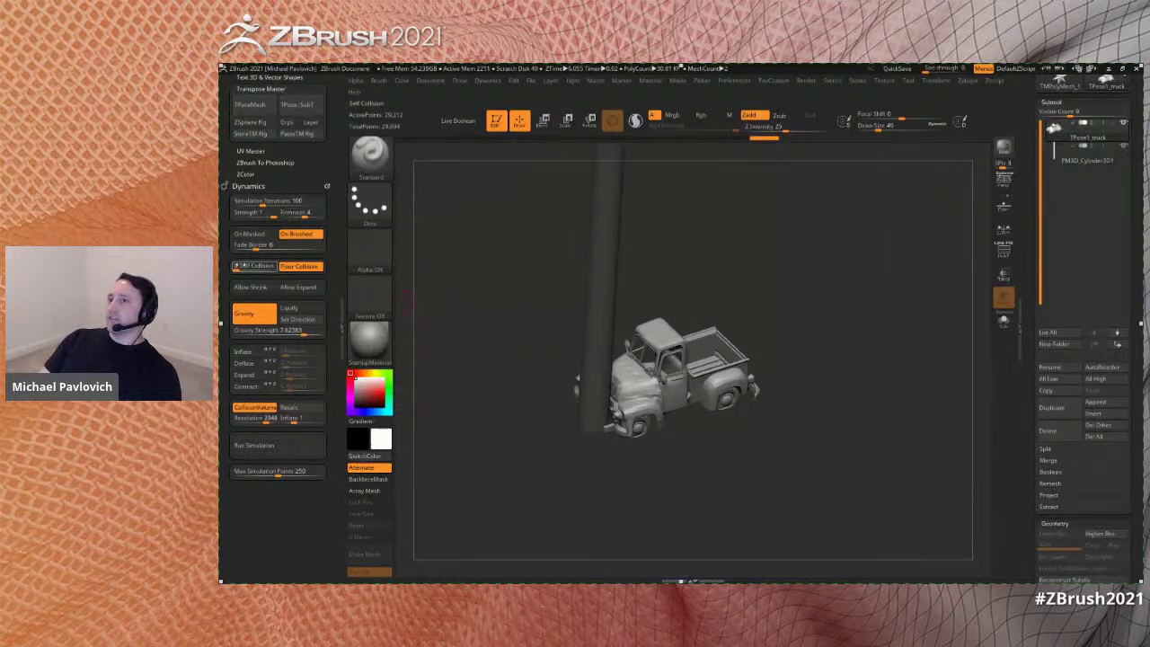
- Run the crash simulation on the whole truck at firmness 4, stop it and undo the result
drag(757, 339, 765, 302)
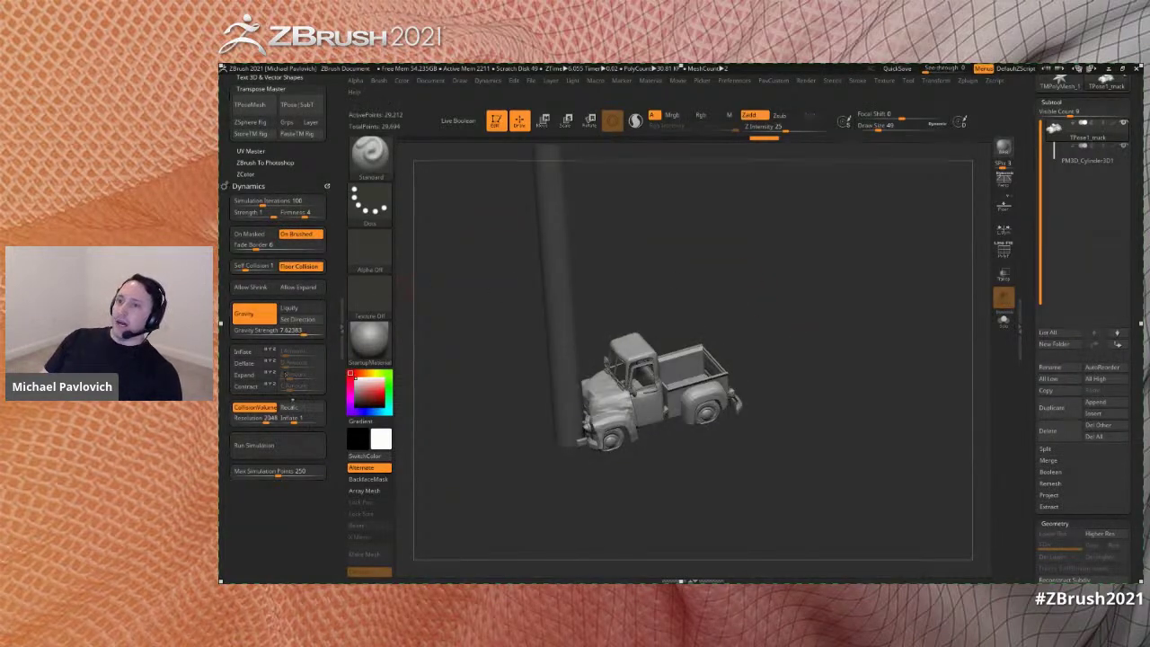
click(287, 445)
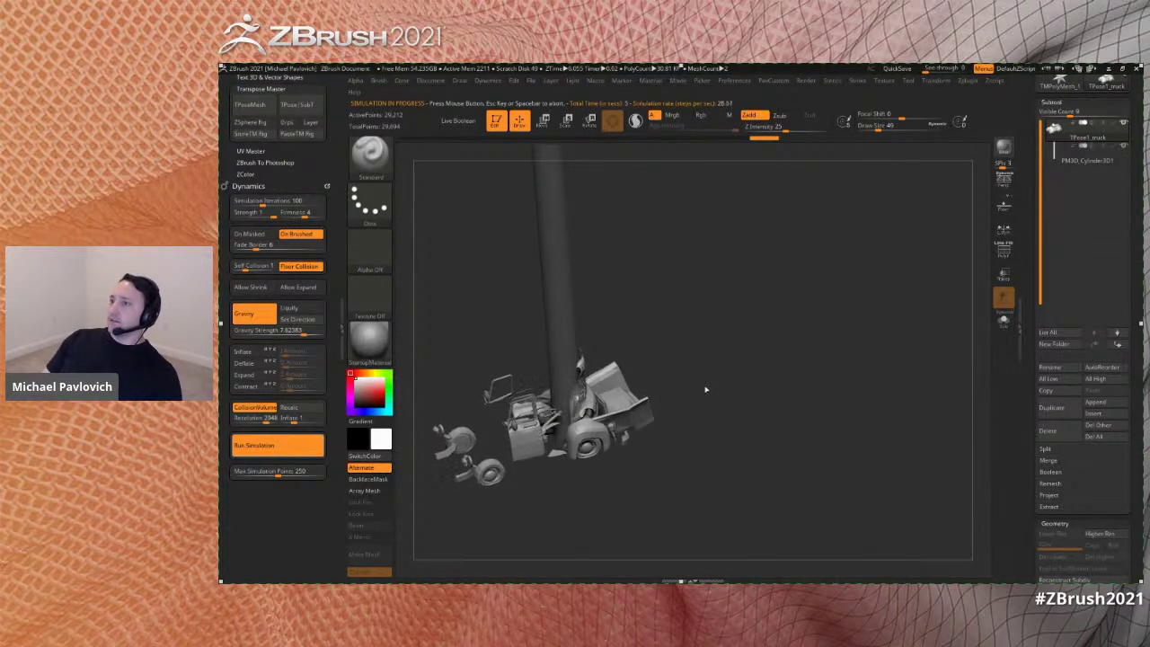
drag(706, 388, 783, 355)
key(ctrl+z)
key(ctrl+z)
key(ctrl+z)
key(ctrl+z)
key(ctrl+z)
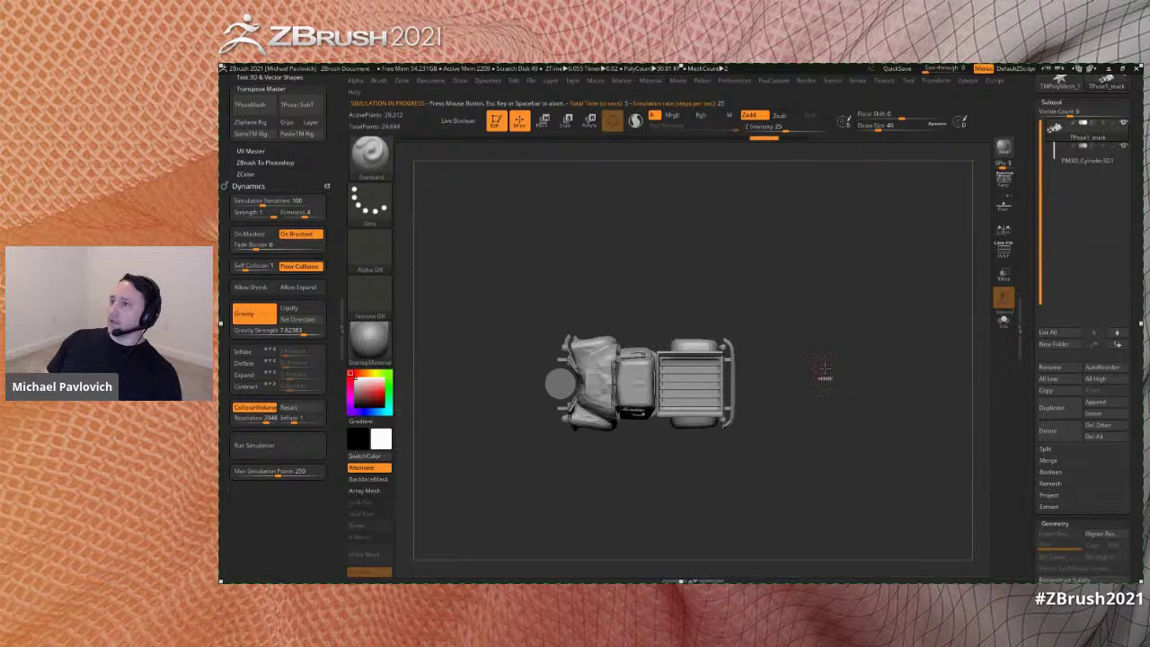
- Undo the truck's remaining dents and reposition its front end at the pole
key(ctrl+z)
key(ctrl+z)
key(ctrl+z)
drag(809, 365, 837, 373)
key(w)
drag(728, 332, 721, 315)
drag(812, 368, 821, 307)
click(720, 279)
drag(664, 363, 550, 363)
key(q)
mouse_move(783, 330)
mouse_down()
mouse_move(814, 359)
mouse_move(791, 355)
mouse_move(676, 430)
mouse_move(824, 371)
mouse_move(844, 387)
mouse_move(823, 387)
mouse_move(850, 404)
mouse_move(836, 375)
mouse_up()
key(s)
drag(1026, 378, 1029, 304)
mouse_move(907, 377)
alt+mouse_down()
mouse_move(897, 353)
mouse_move(917, 385)
alt+mouse_up()
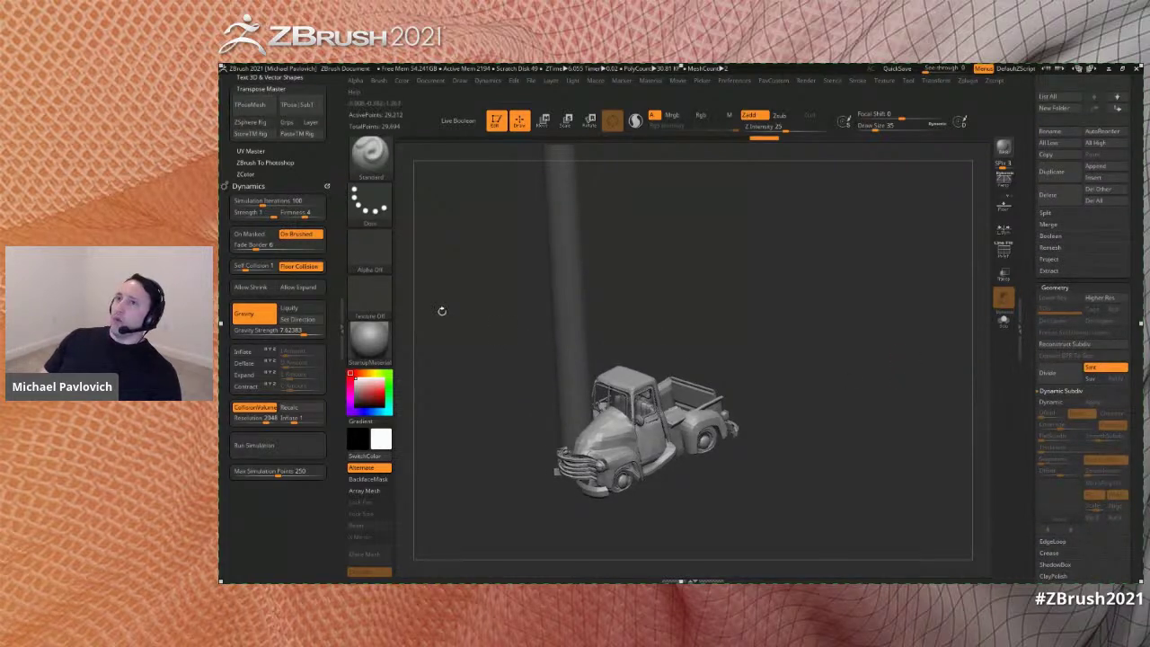
- Examine Transpose Master's option for a new layer per subtool and the layer option for recording deformation animation to an MDD file
drag(331, 145, 335, 255)
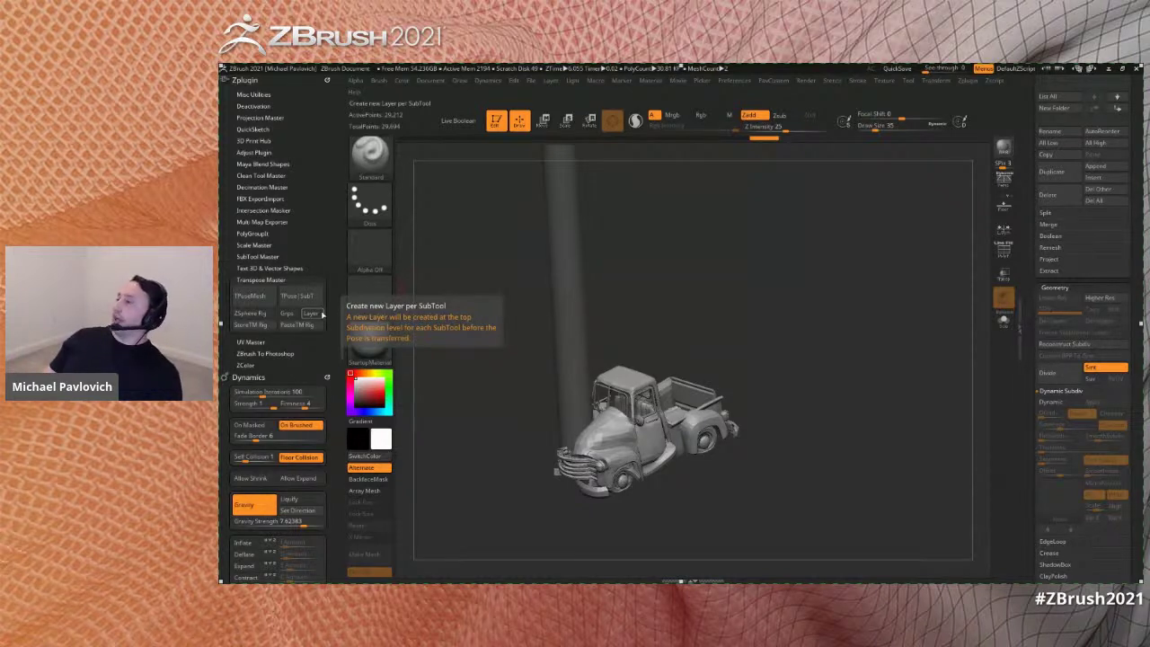
drag(1029, 331, 1031, 264)
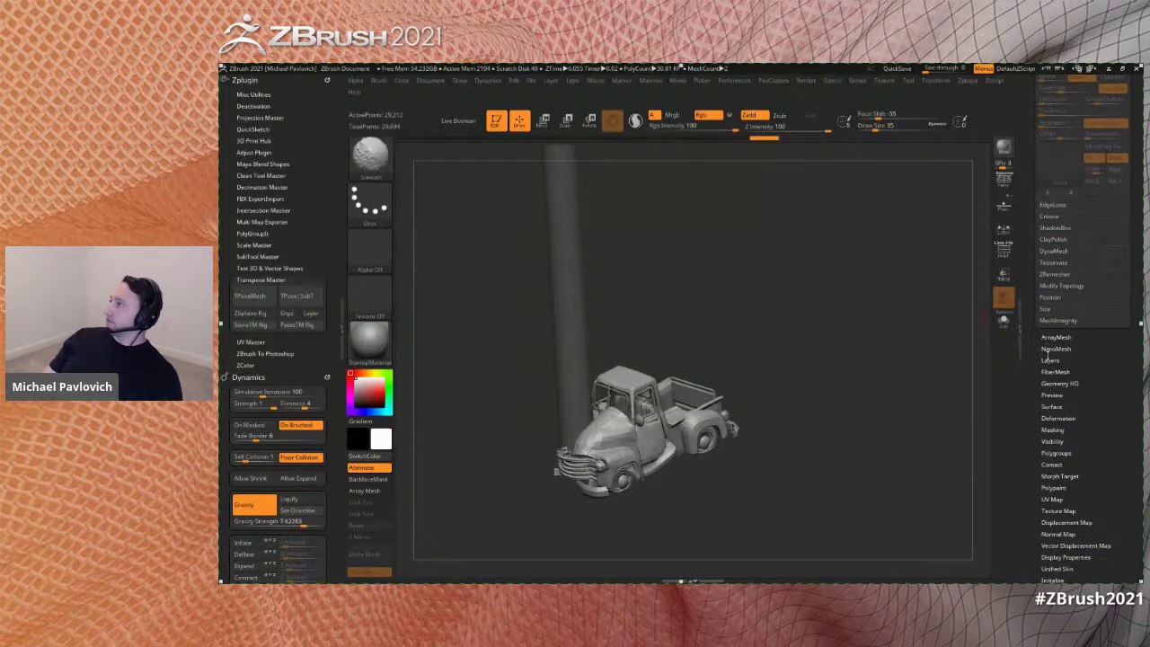
click(1048, 359)
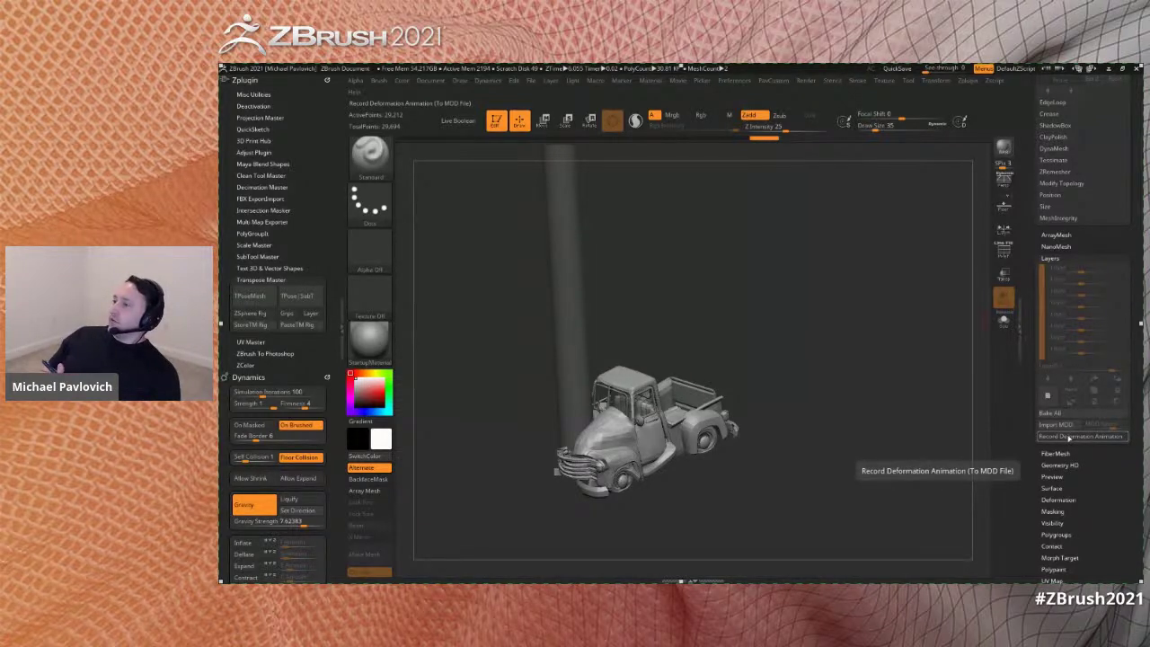
alt+drag(841, 326, 863, 347)
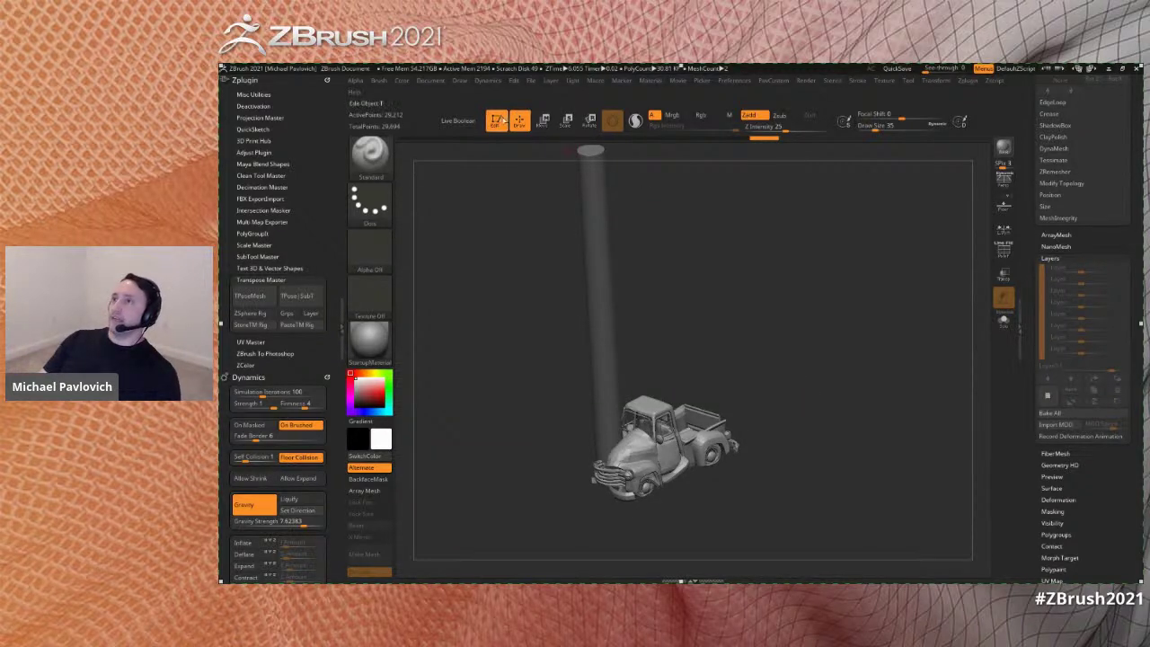
- Show the animation timeline above the canvas and hide it again
click(677, 81)
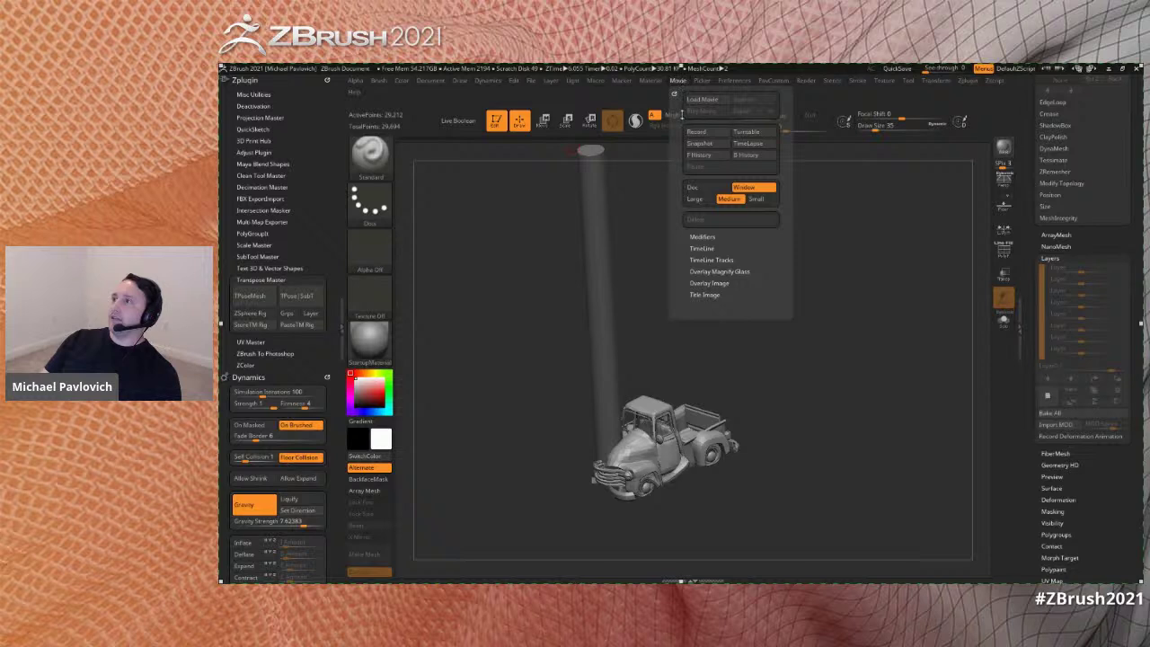
click(702, 249)
click(712, 271)
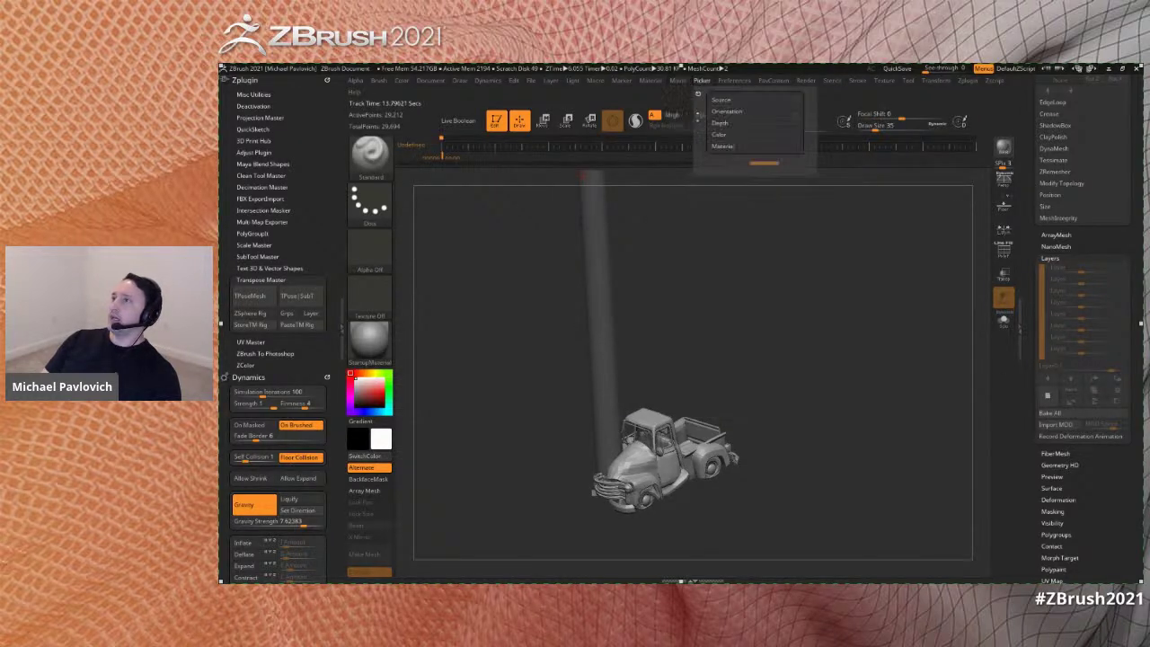
click(677, 86)
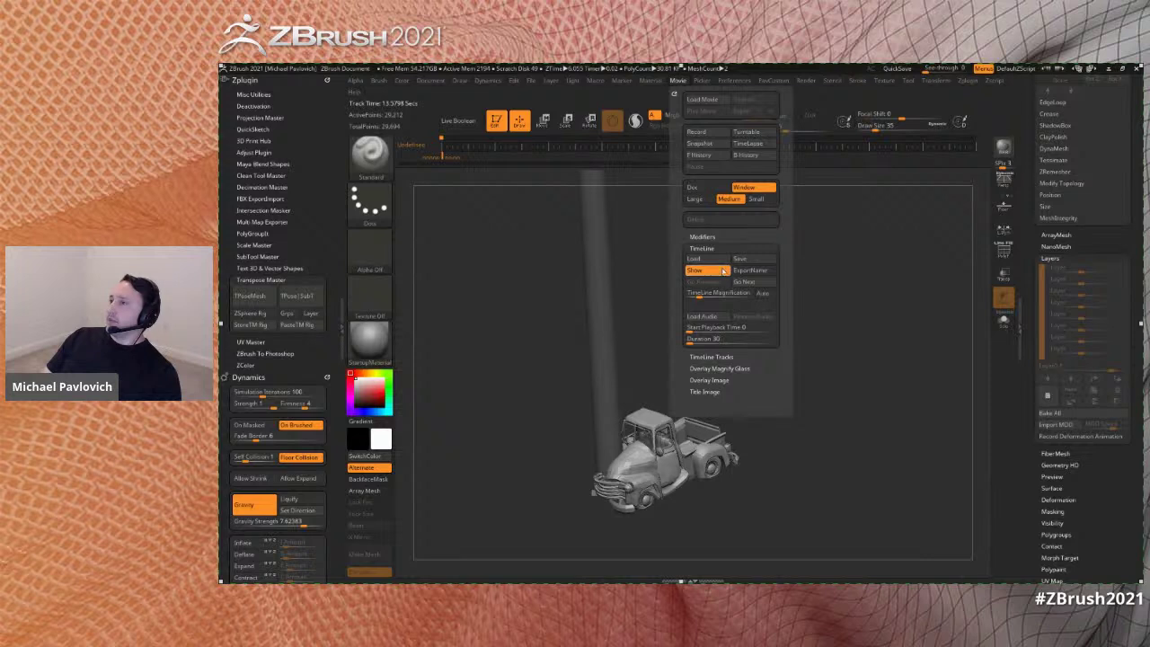
click(719, 270)
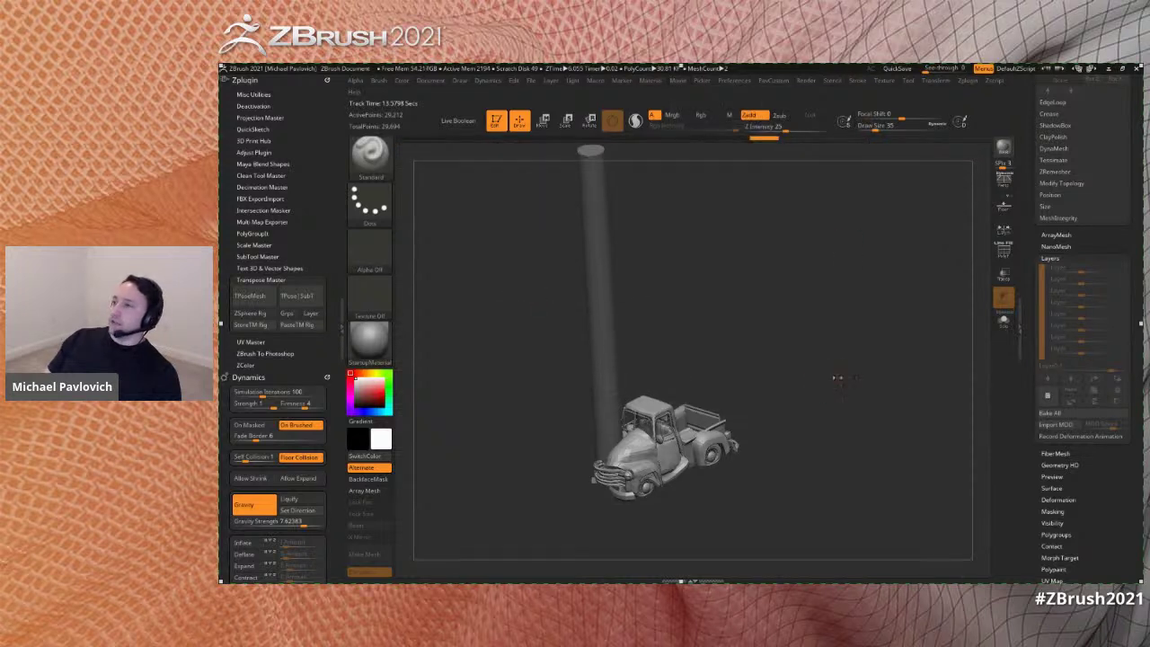
mouse_move(846, 371)
mouse_down()
mouse_move(838, 383)
mouse_move(827, 375)
mouse_up()
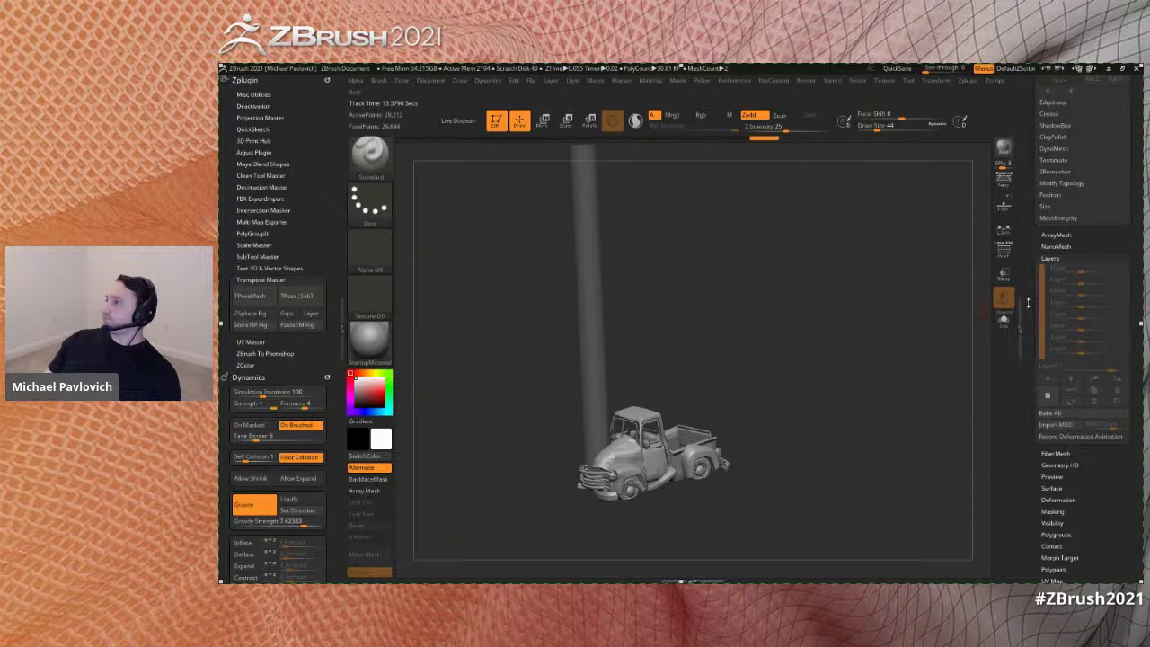
- Select the pole in a side view, try to rotate it with TransposeCloth and undo the attempt
drag(1028, 302, 1027, 449)
shift+drag(857, 377, 776, 387)
alt+click(619, 385)
alt+drag(696, 391, 693, 344)
key(w)
click(618, 417)
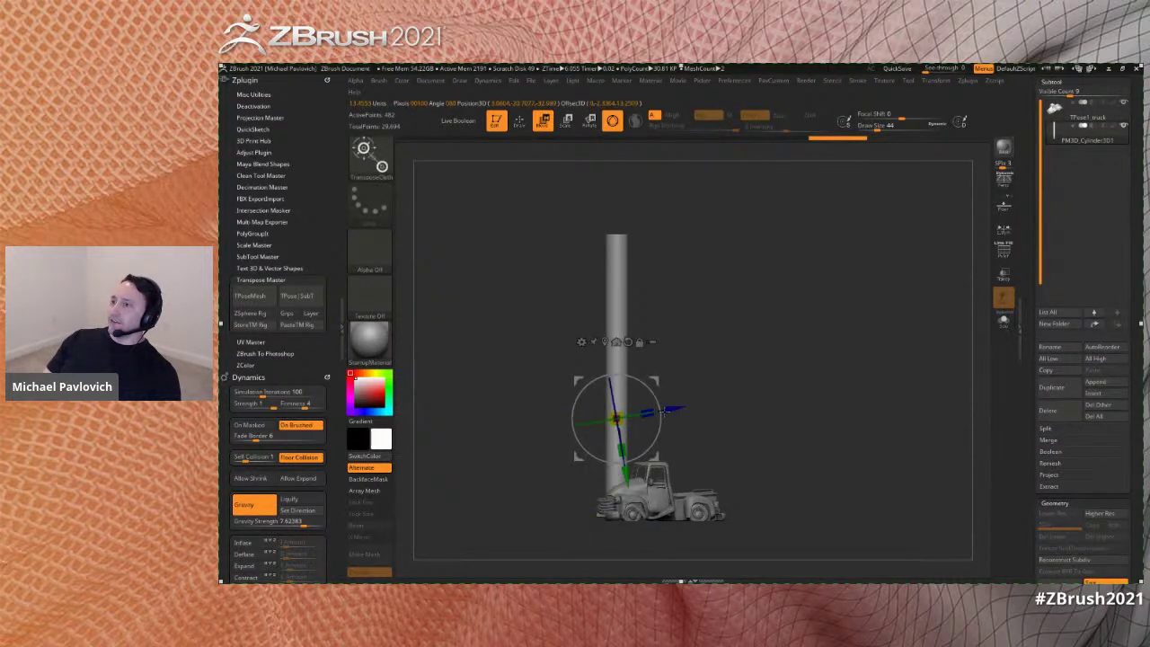
drag(655, 398, 656, 440)
key(ctrl+z)
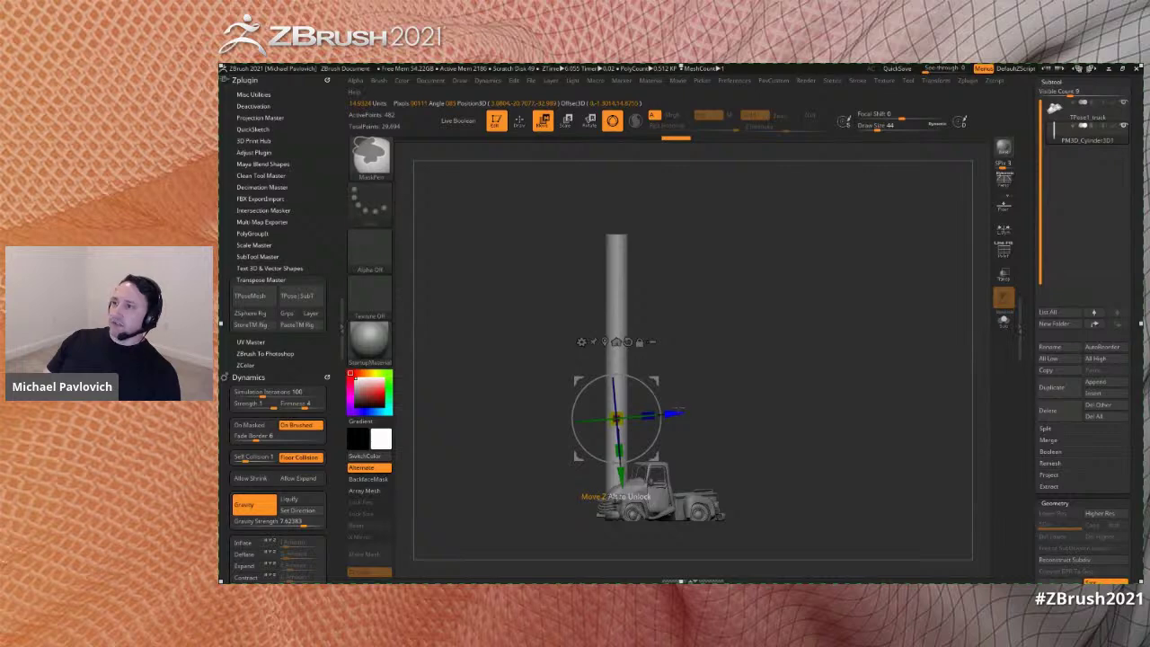
- Switch to the regular Transpose brush and tilt the pole diagonally across the area above the truck
key(b)
key(t)
key(r)
drag(658, 400, 653, 444)
drag(653, 380, 654, 401)
key(q)
- Select the truck and pull it up into the tilted pole with TransposeCloth so its cab crumples
ctrl+right_drag(772, 416, 744, 437)
alt+click(723, 494)
scroll(293, 452, down, 5)
alt+right_drag(721, 406, 724, 411)
key(w)
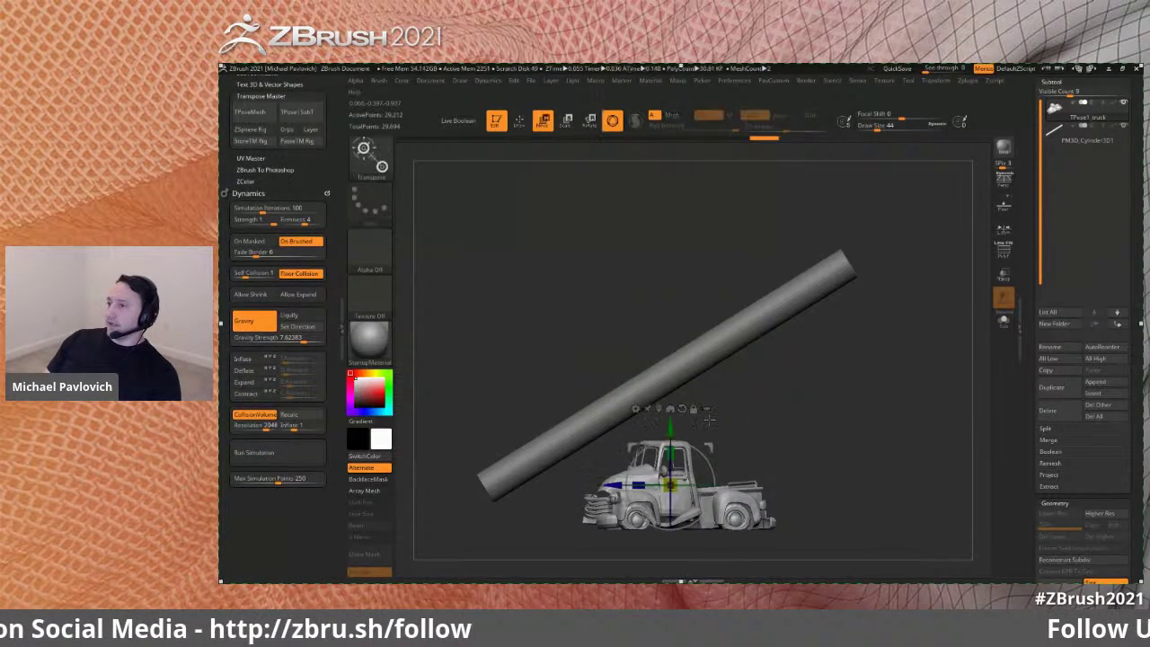
drag(670, 428, 669, 398)
key(b)
key(t)
key(c)
drag(669, 395, 669, 403)
key(q)
drag(782, 399, 806, 414)
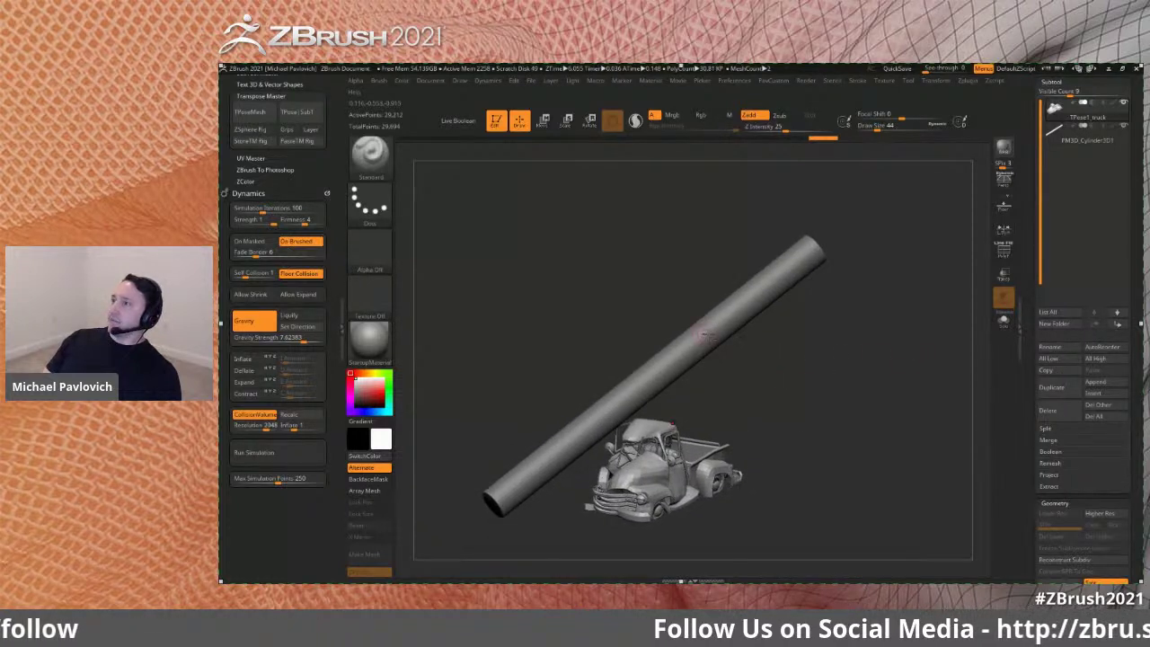
- Delete the tilted pole subtool, then isolate one part of the dented truck and show the whole truck again
alt+click(707, 333)
click(1049, 409)
click(1024, 429)
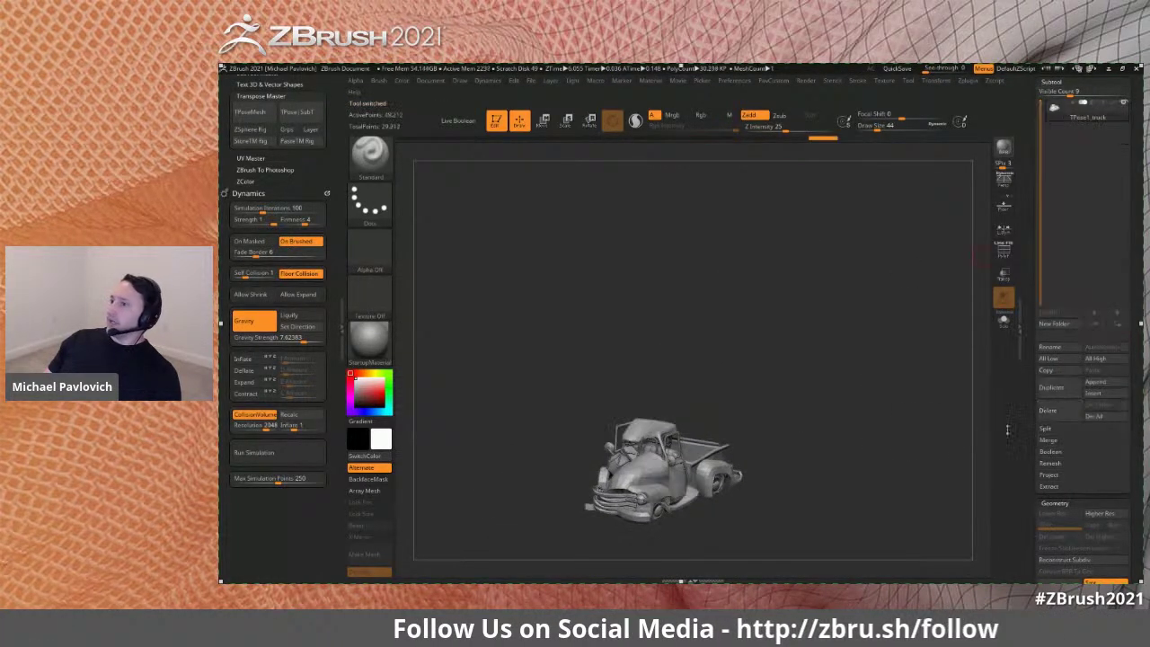
ctrl+shift+click(634, 501)
drag(783, 409, 674, 308)
ctrl+shift+click(808, 409)
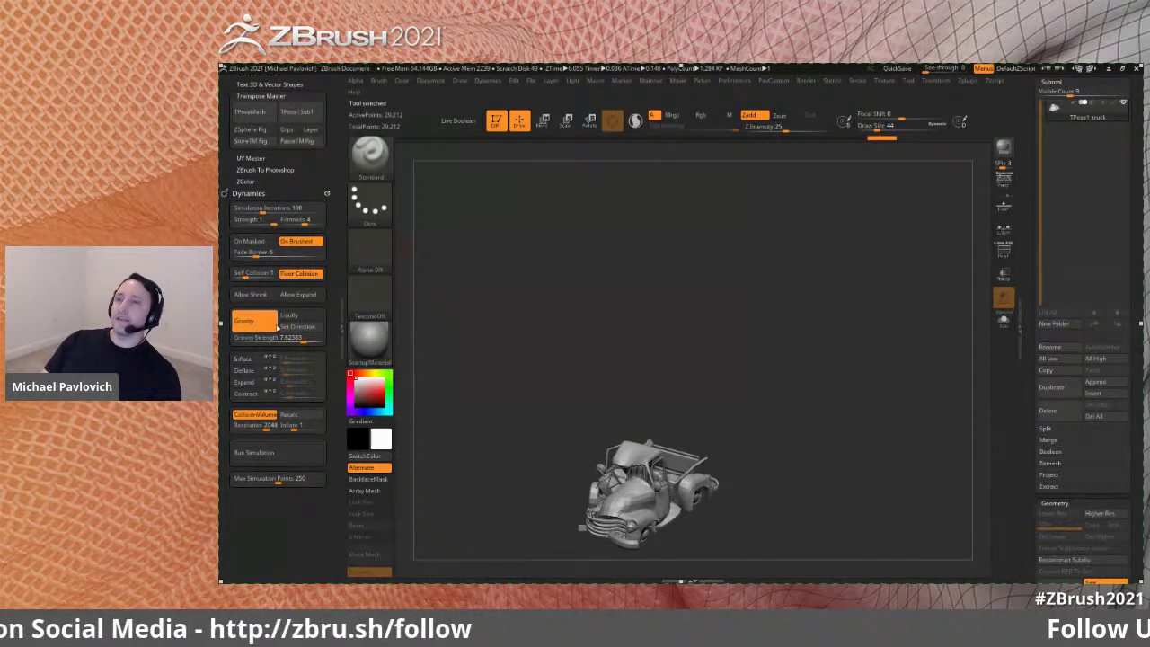
- Transfer the dented pose back to the truck's original subtools with Transpose Master
scroll(296, 269, up, 5)
click(303, 296)
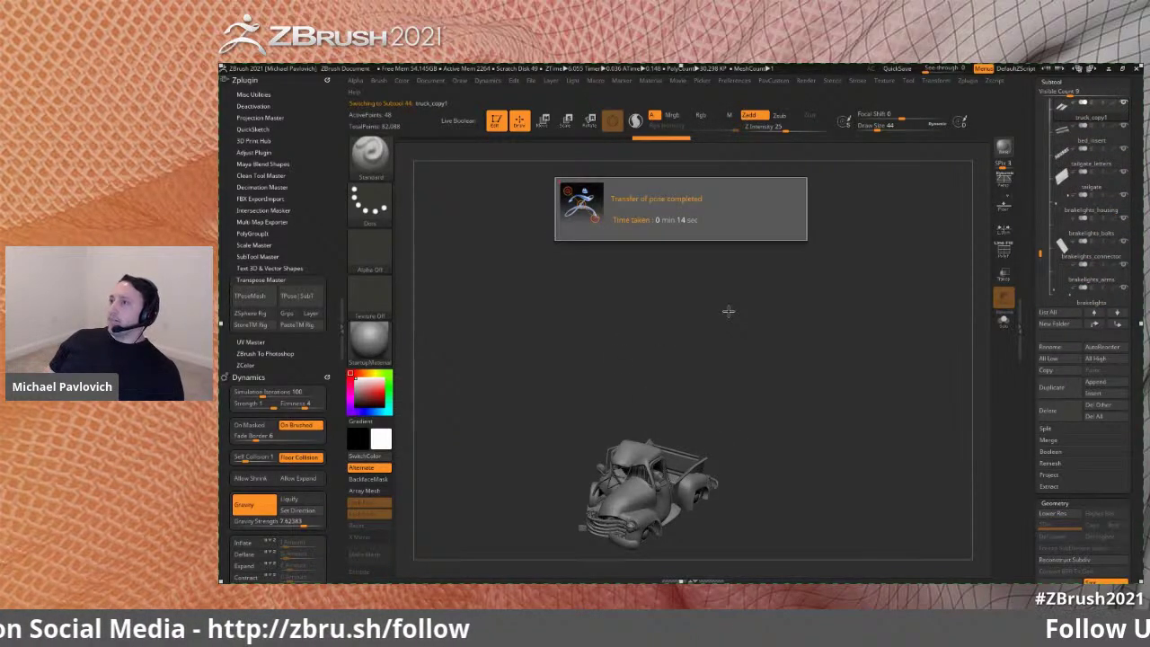
key(s)
mouse_move(821, 357)
mouse_down()
mouse_move(806, 405)
mouse_move(821, 422)
mouse_move(836, 414)
mouse_up()
key(s)
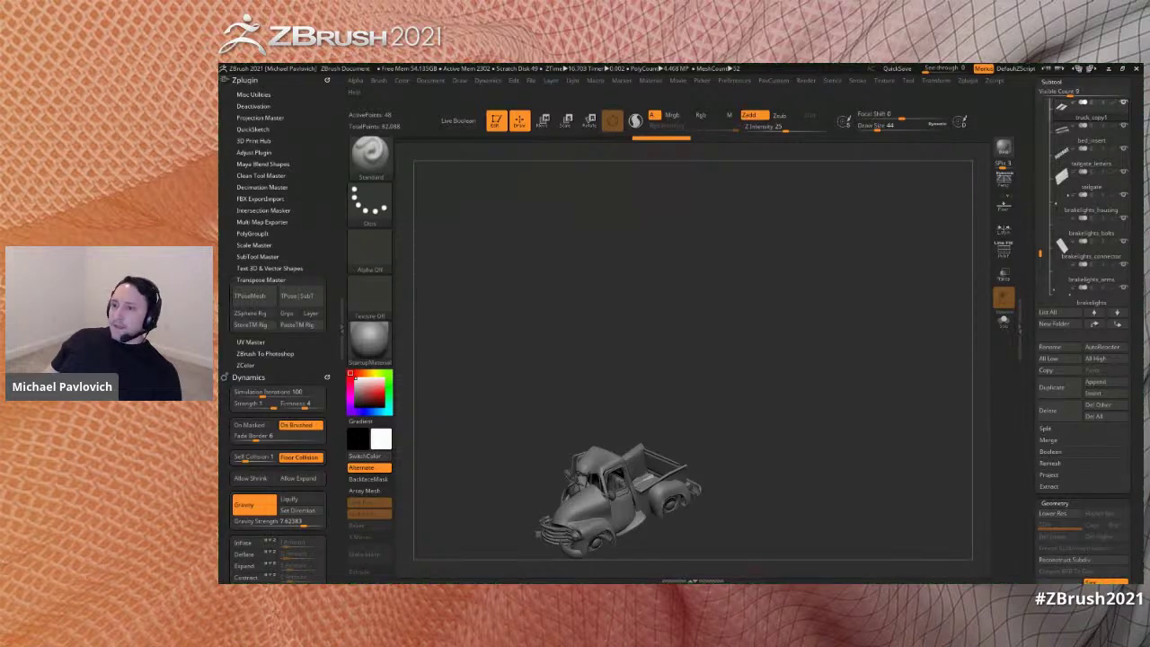
- Switch to the browser, skim the YouTube video on dynamic physics simulation and car wreck meshes, and return to ZBrush
drag(807, 118, 823, 132)
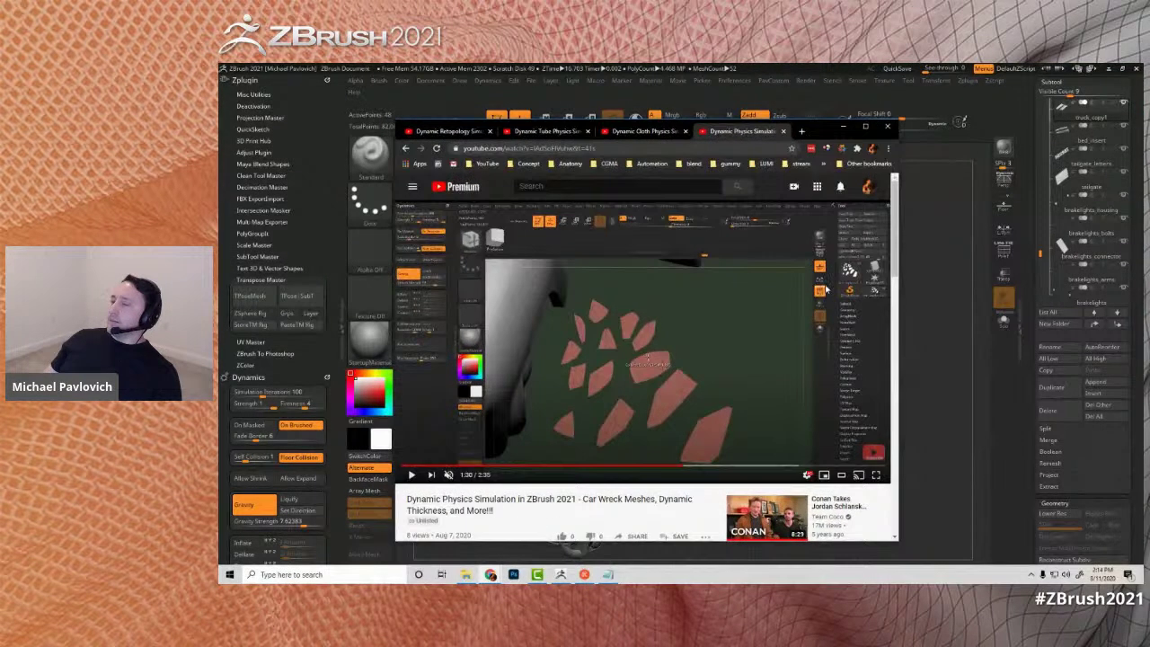
click(462, 473)
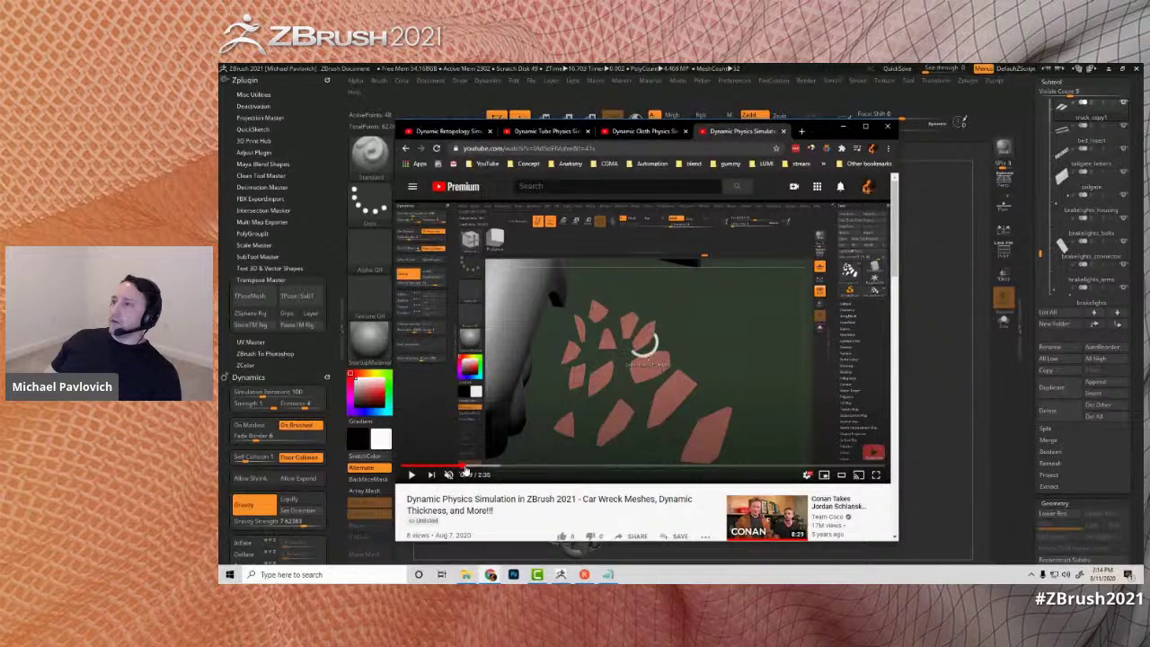
click(516, 467)
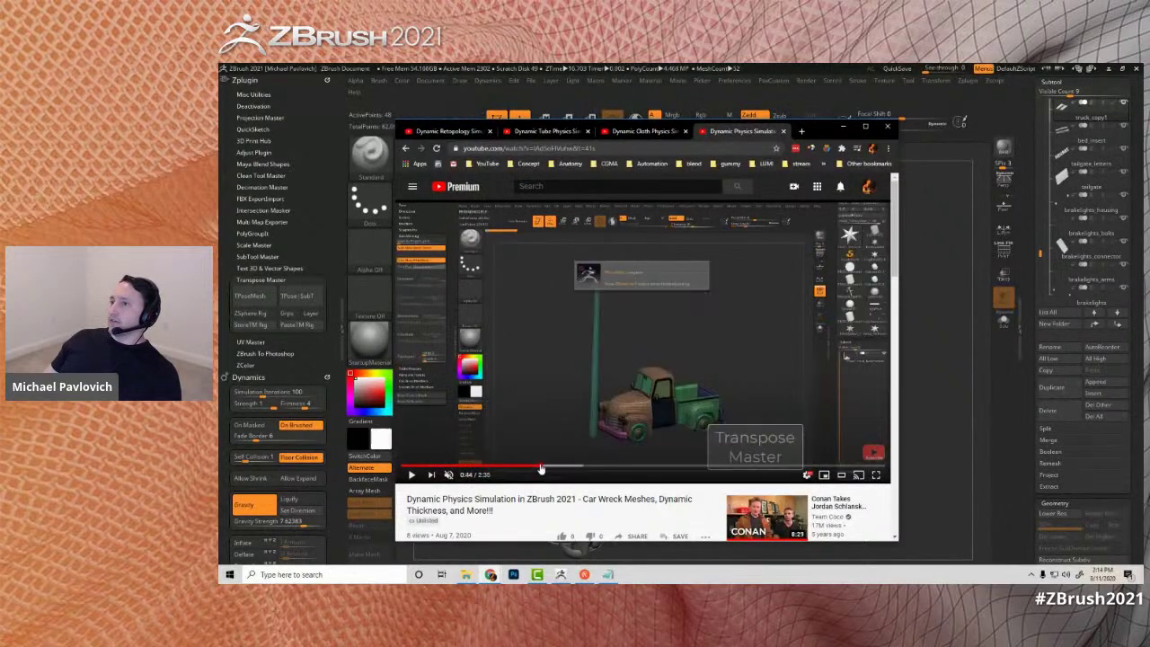
click(565, 469)
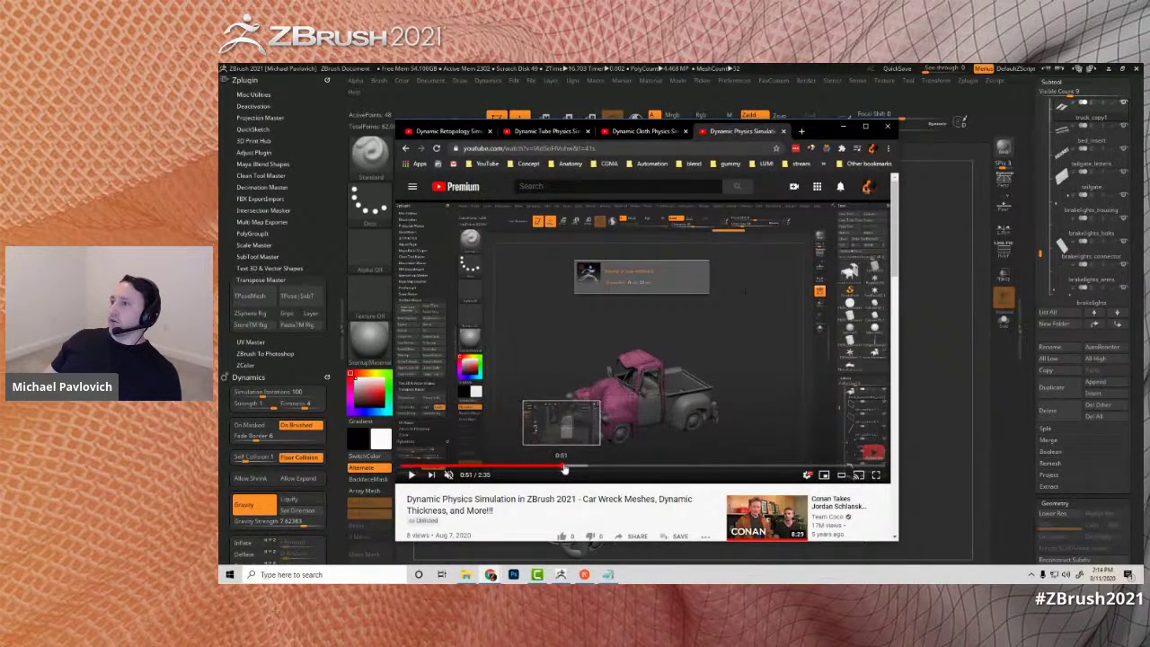
click(600, 469)
click(620, 469)
drag(639, 471, 731, 471)
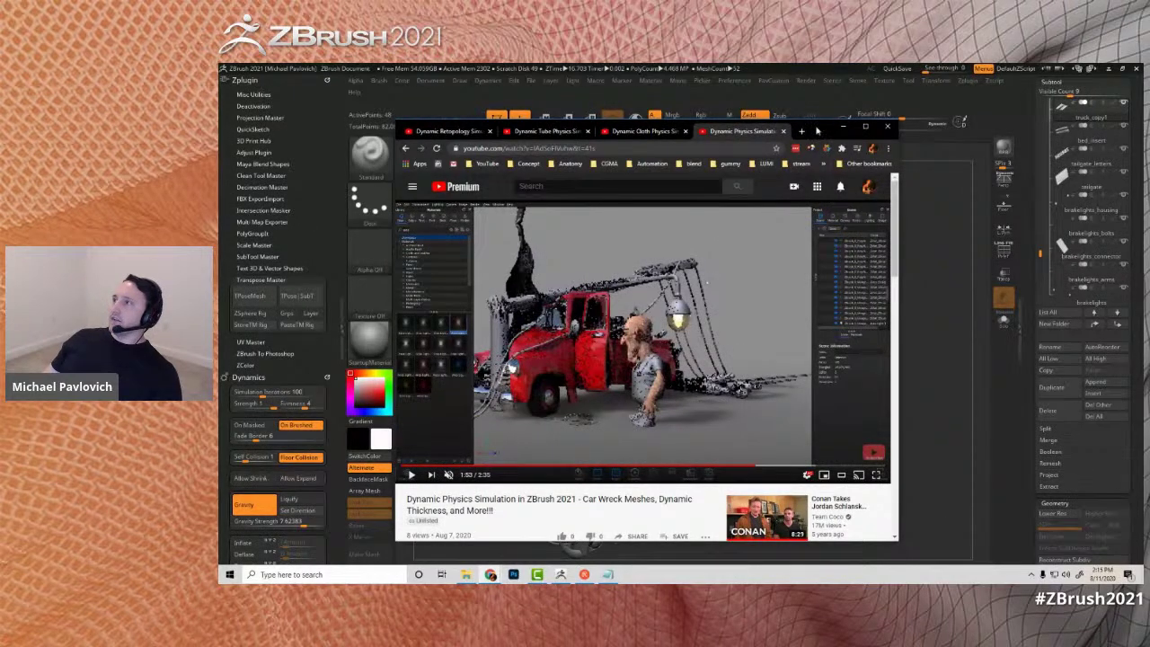
click(842, 126)
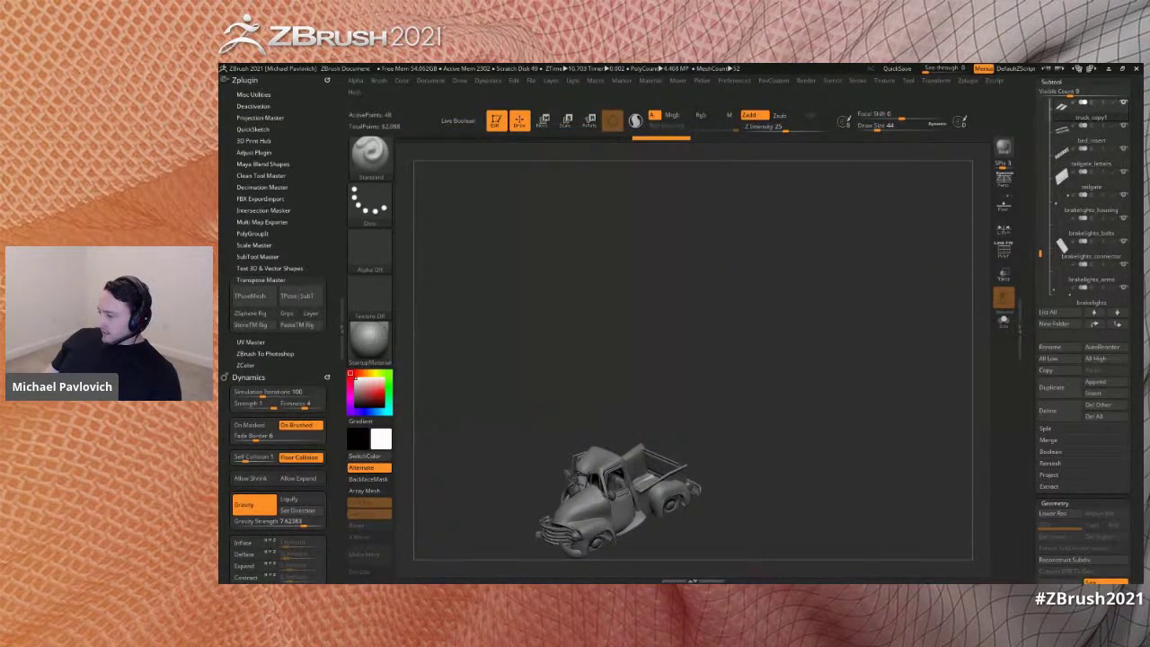
- Inspect the rendered red truck scene up close in XnView MP and close the image
scroll(663, 372, up, 3)
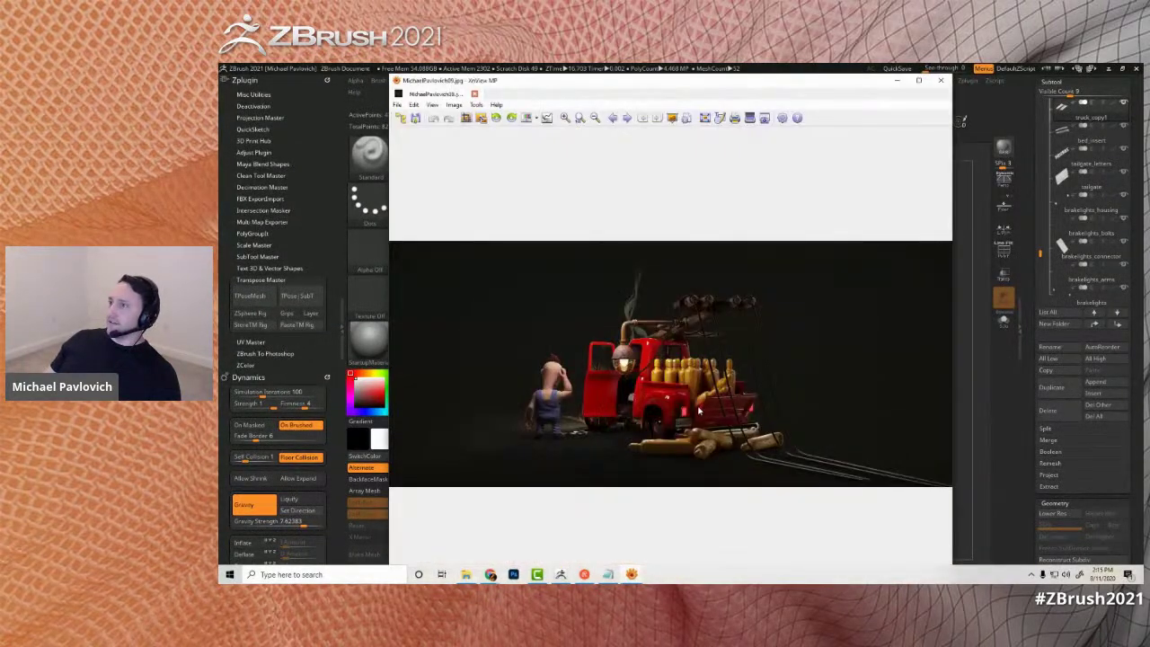
scroll(693, 436, up, 4)
drag(693, 436, 692, 340)
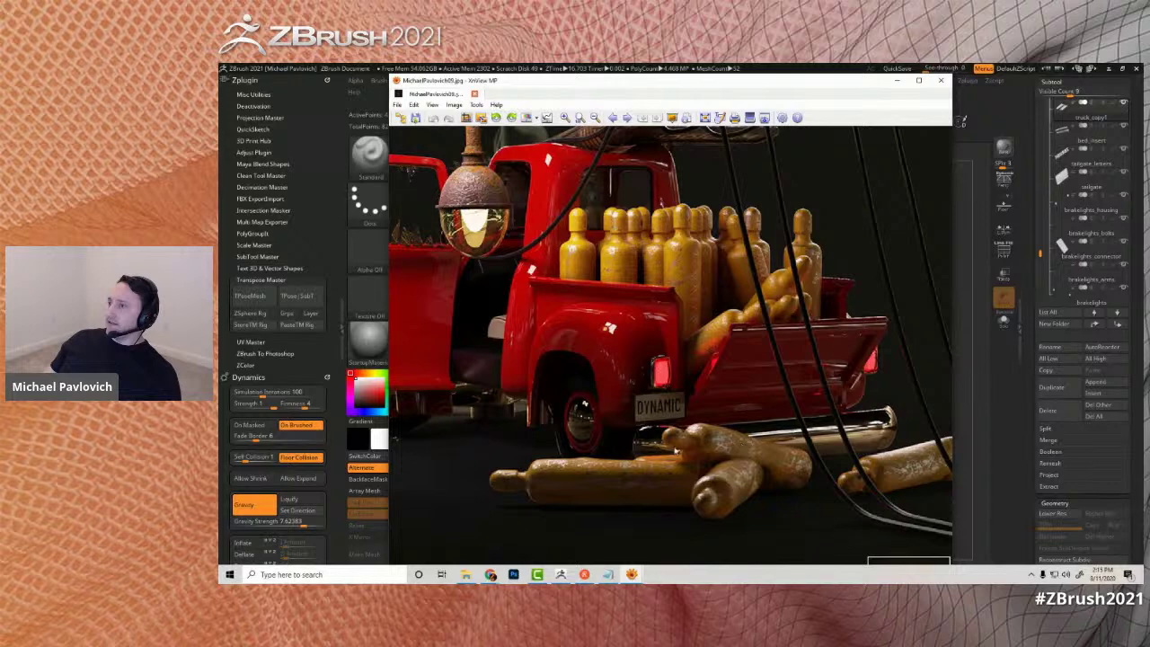
drag(532, 316, 615, 375)
drag(785, 338, 755, 329)
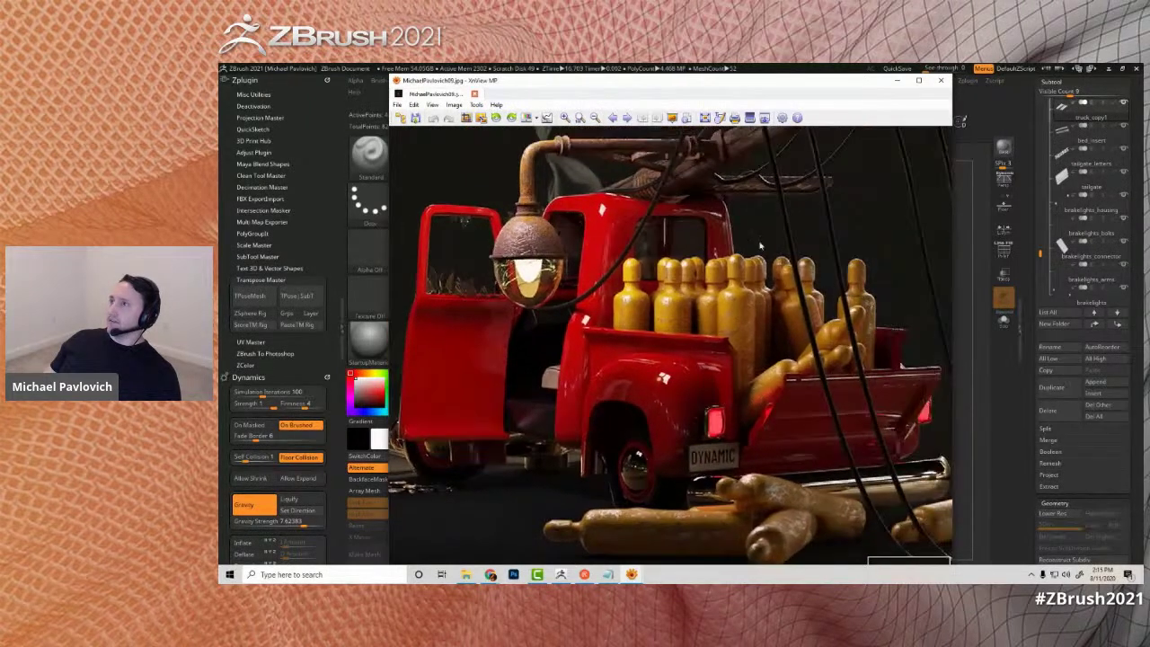
click(940, 81)
click(939, 80)
- Leave edit mode, clear the truck from the canvas and draw a new Cylinder3D primitive
drag(868, 293, 818, 278)
click(498, 122)
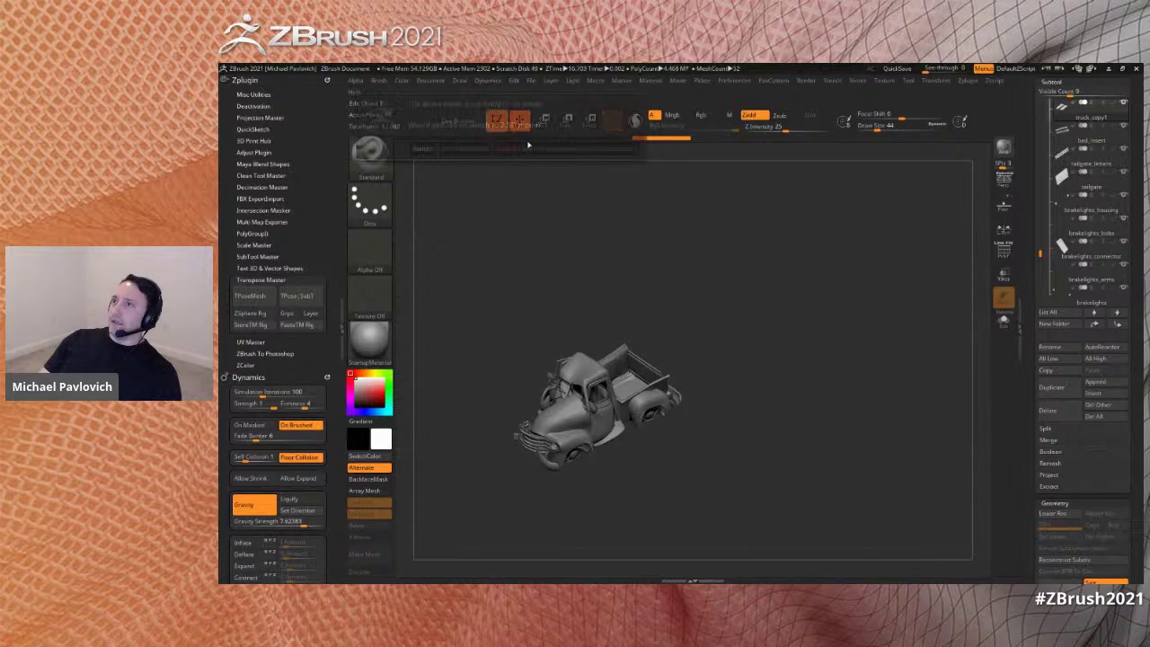
click(548, 147)
key(ctrl+n)
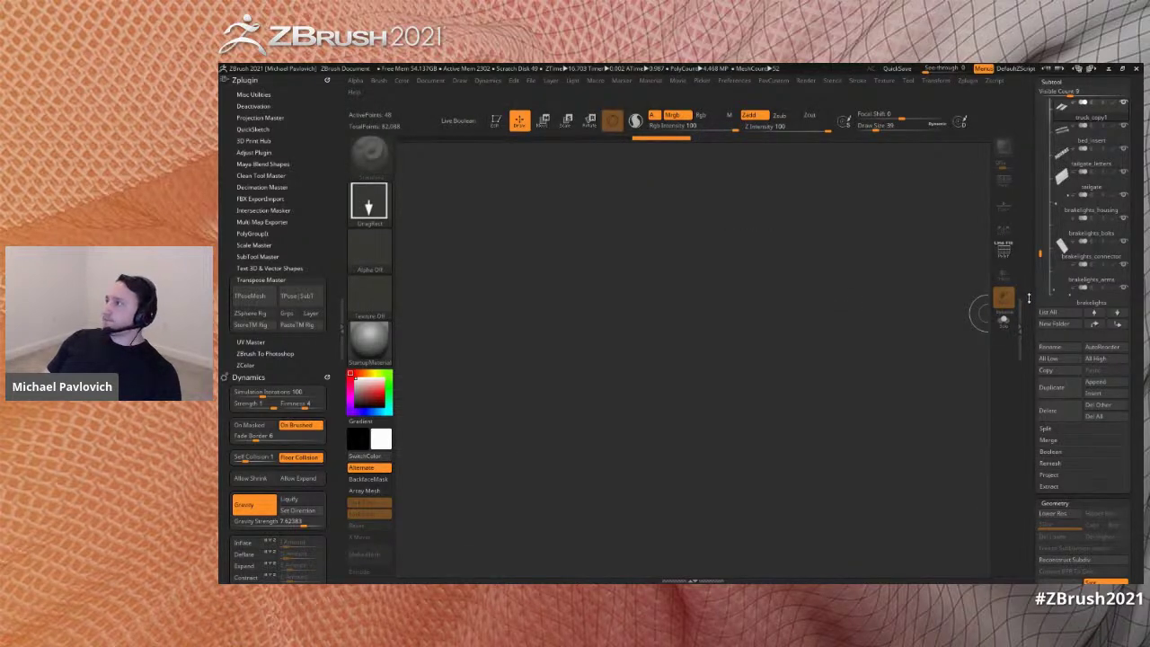
drag(1030, 295, 1030, 500)
click(1060, 241)
click(1105, 193)
drag(647, 414, 732, 507)
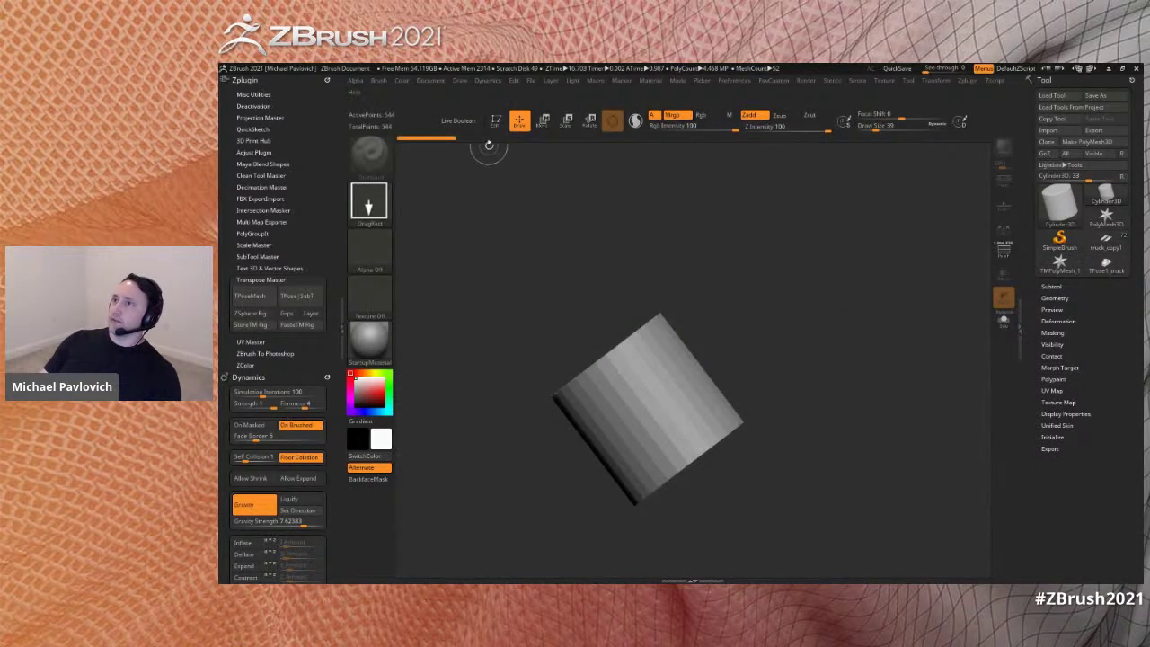
- Make the cylinder an editable polymesh and display its polyframe in an upright view
key(t)
click(1005, 255)
shift+right_drag(867, 300, 880, 331)
mouse_move(881, 331)
right_down()
mouse_move(891, 347)
mouse_move(878, 350)
right_up()
- Apply the SkinShade4 material and use ZModeler to give the cylinder's upper, middle and lower polyloops one shared polygroup
key(b)
key(z)
key(m)
key(space)
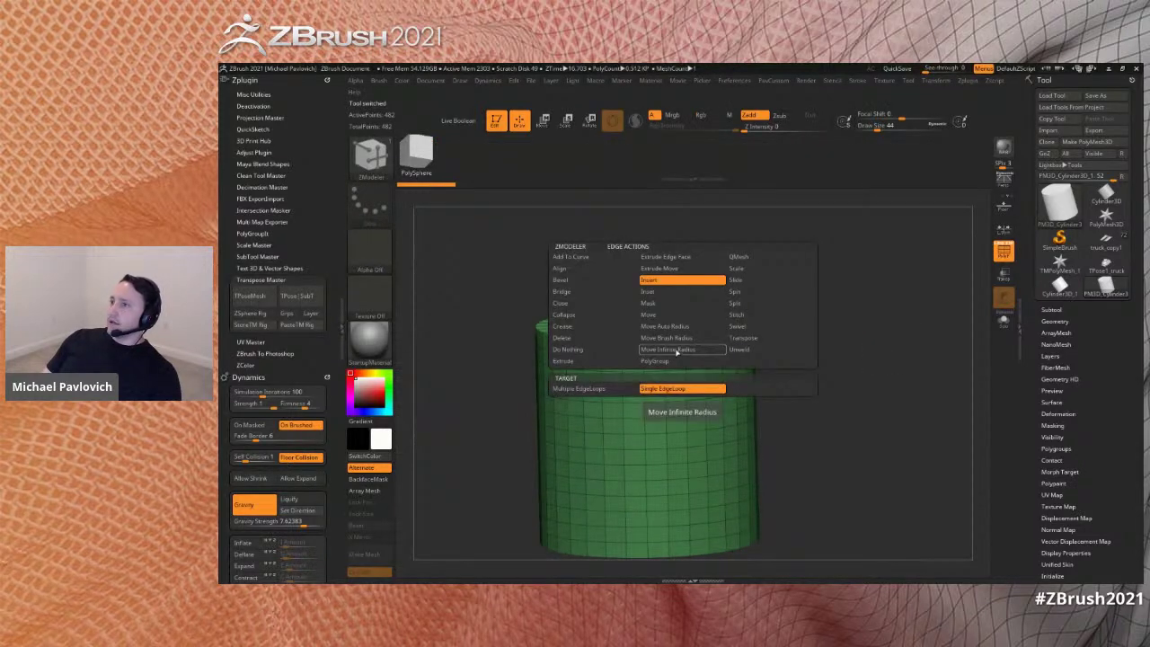
alt+right_drag(805, 380, 796, 318)
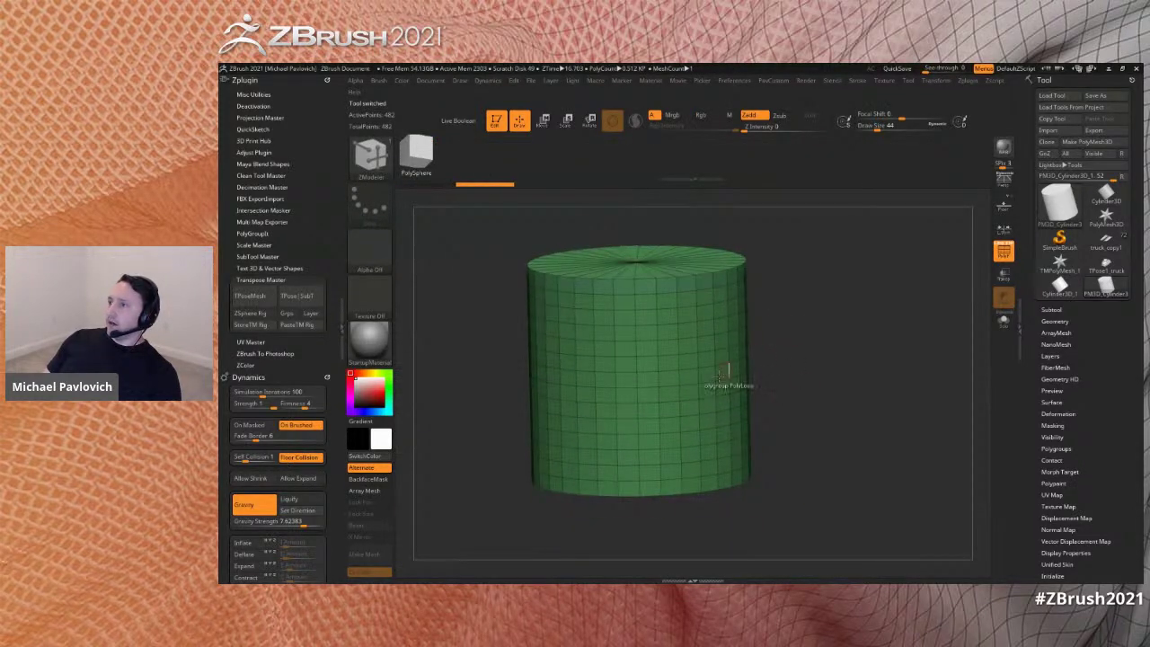
click(631, 321)
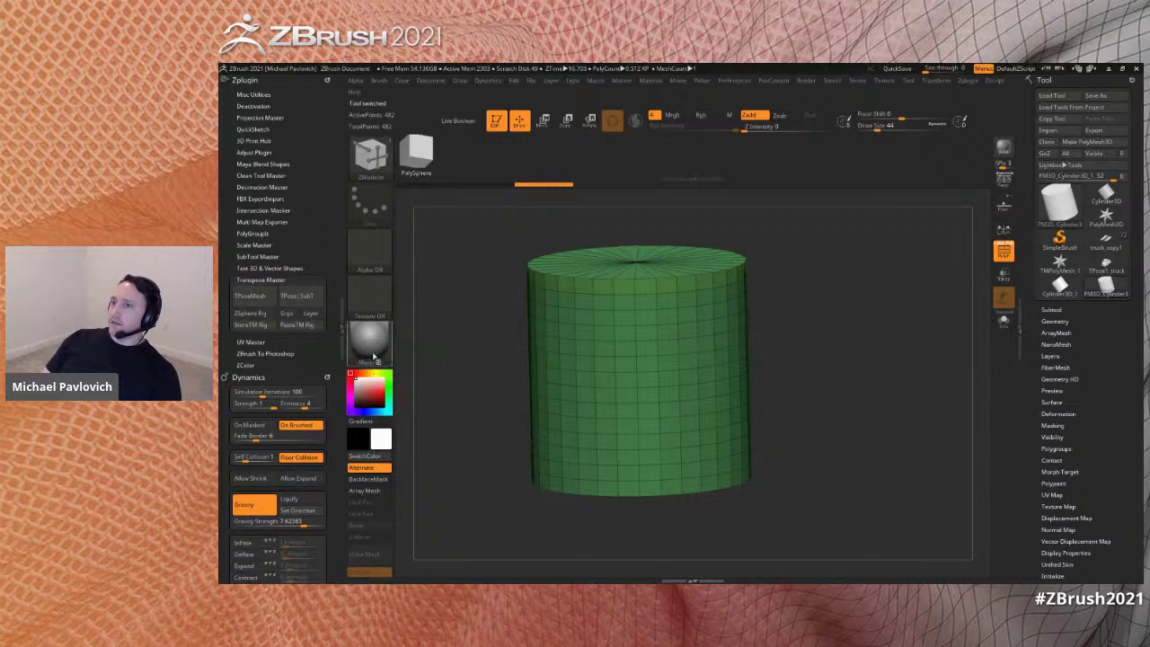
click(372, 350)
click(981, 460)
click(655, 284)
click(664, 379)
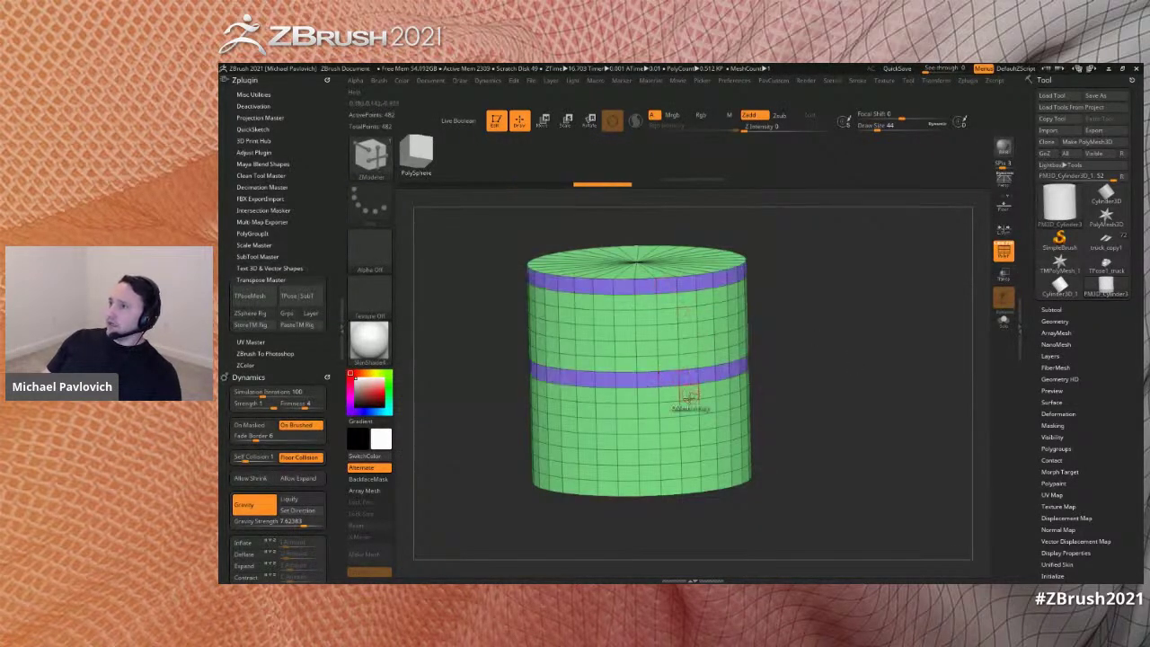
click(659, 478)
- Extrude the three polygrouped bands outward with QMesh to form the drum's raised ribs
drag(790, 357, 684, 382)
key(space)
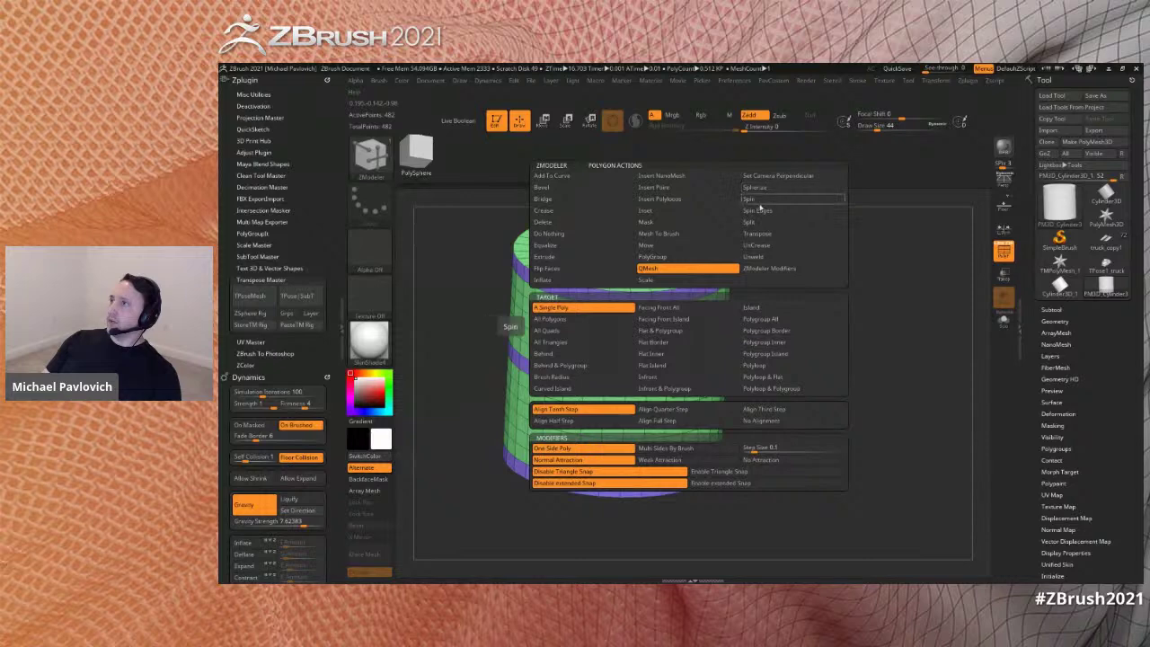
drag(696, 294, 705, 304)
alt+drag(799, 250, 799, 328)
- Insert supporting edge loops on the drum's ribs and end caps with the ZModeler edge Insert action
key(space)
click(679, 280)
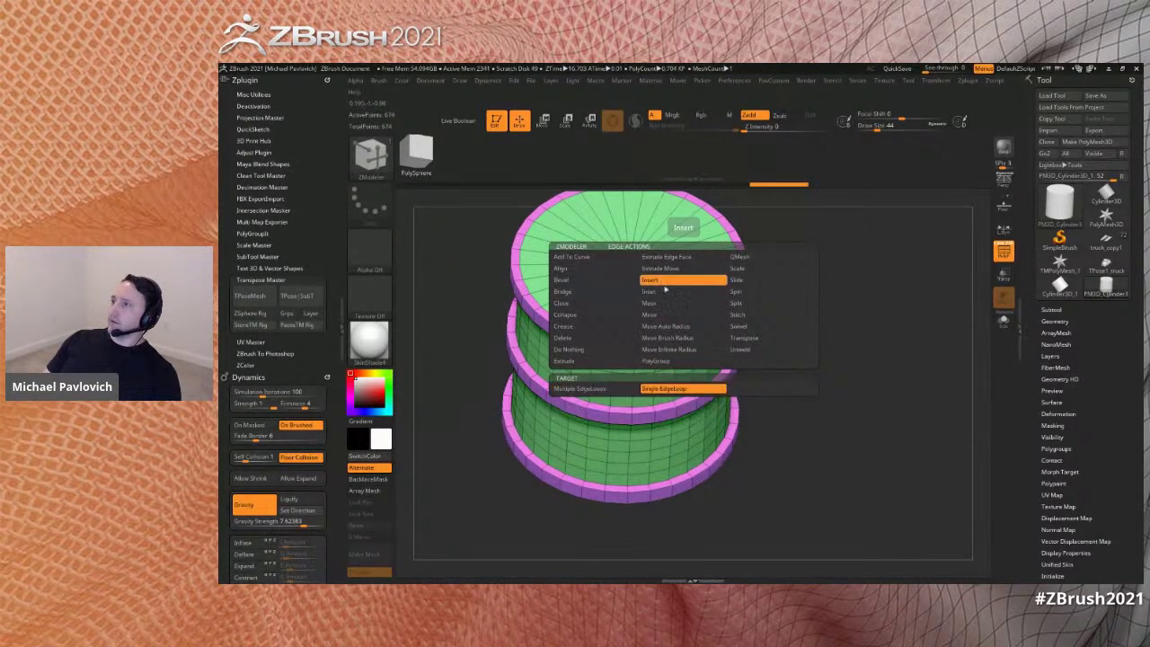
click(632, 389)
drag(661, 315, 680, 348)
drag(790, 370, 758, 272)
click(652, 398)
alt+drag(805, 373, 811, 404)
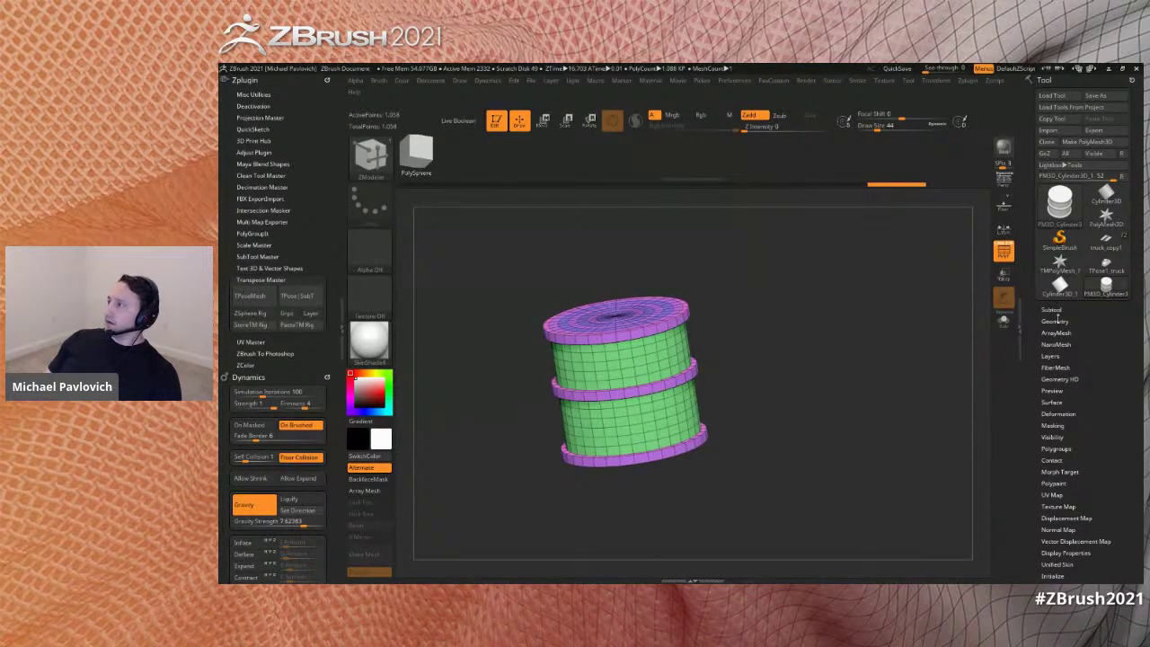
- Turn on Dynamic Subdiv for the drum and hide its polyframe in a straight side view
click(1055, 320)
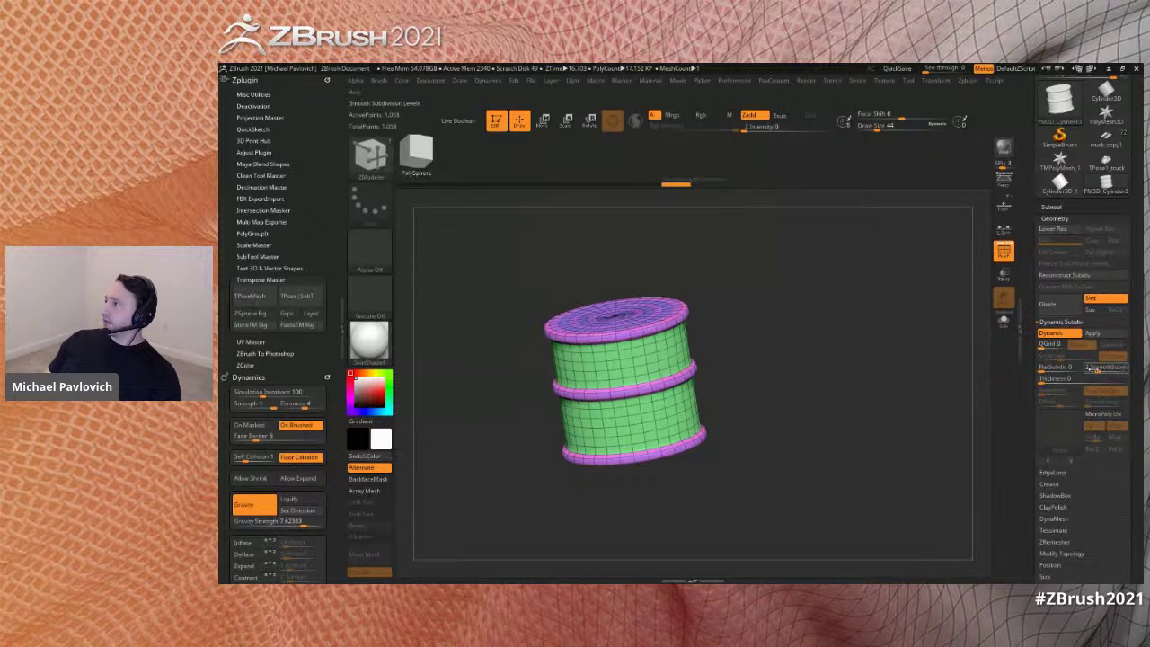
mouse_move(907, 368)
shift+mouse_down()
mouse_move(898, 319)
mouse_move(902, 357)
mouse_move(896, 347)
mouse_move(921, 369)
shift+mouse_up()
click(1003, 250)
key(s)
key(s)
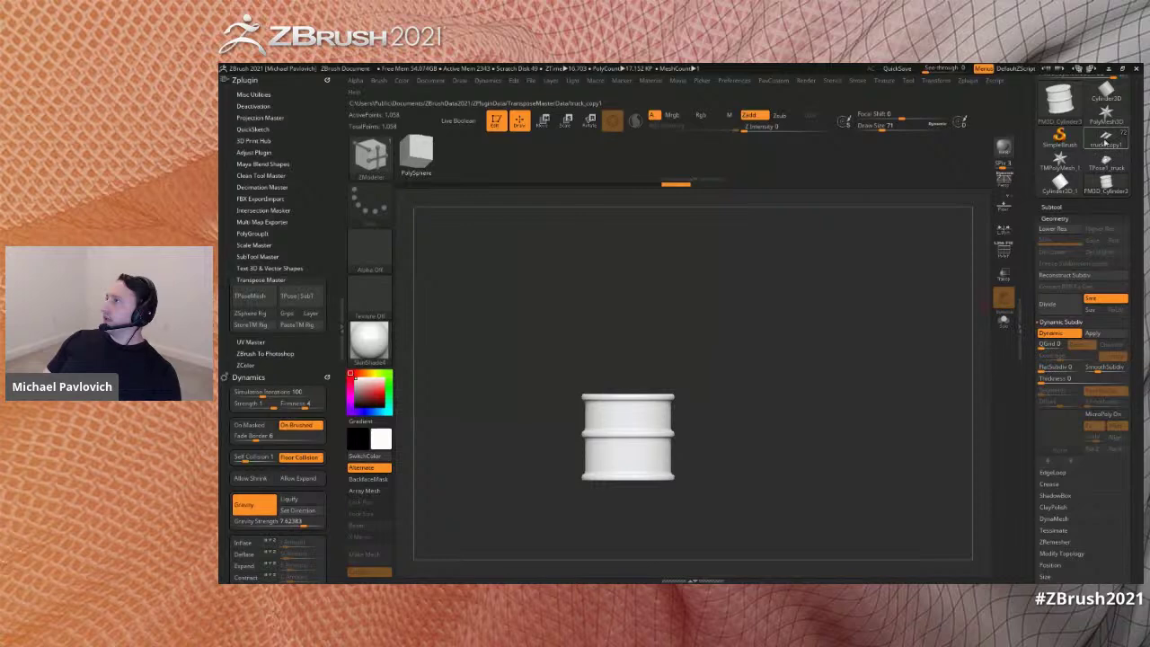
- Make truck_copy1 the active tool and display it with StartupMaterial
click(1104, 137)
drag(891, 357, 1016, 328)
click(369, 340)
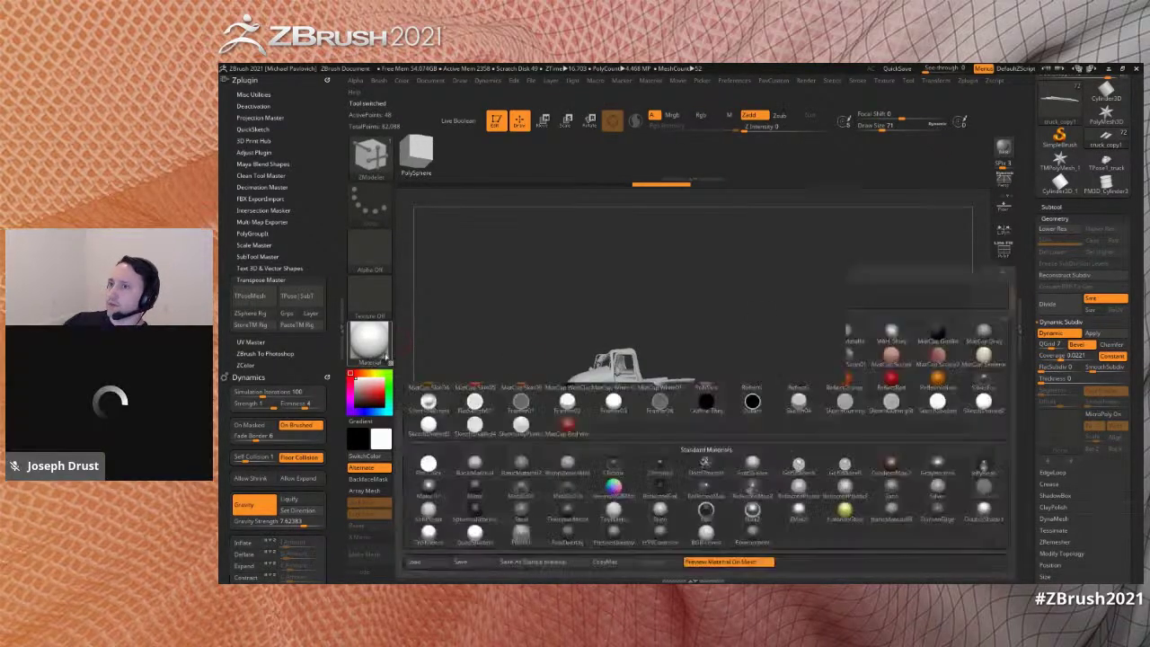
click(428, 295)
- Append the ribbed drum to the truck's subtools, select it and run Unify on it
click(1050, 207)
scroll(1081, 422, down, 3)
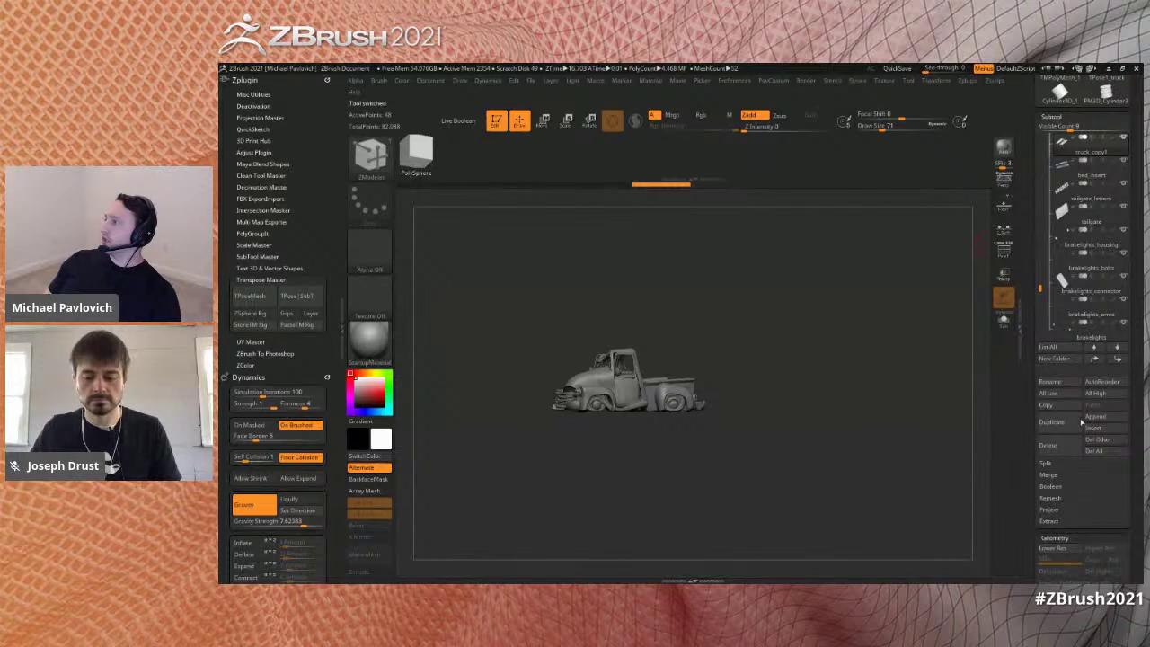
click(1101, 429)
click(1050, 422)
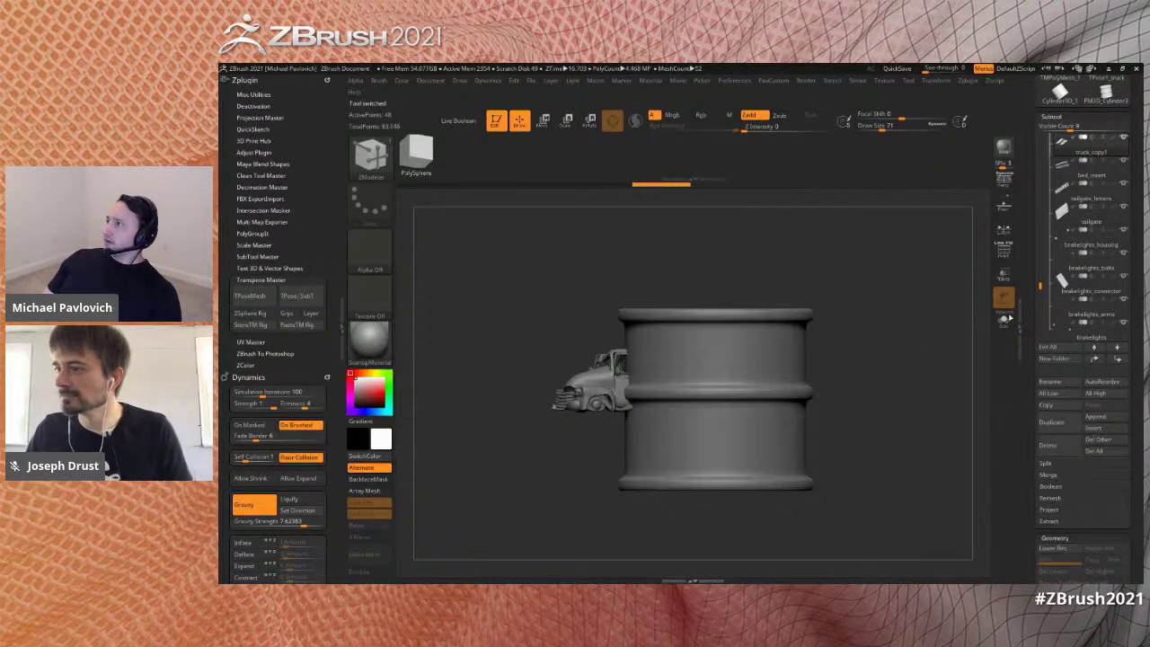
drag(1040, 289, 1040, 320)
key(2)
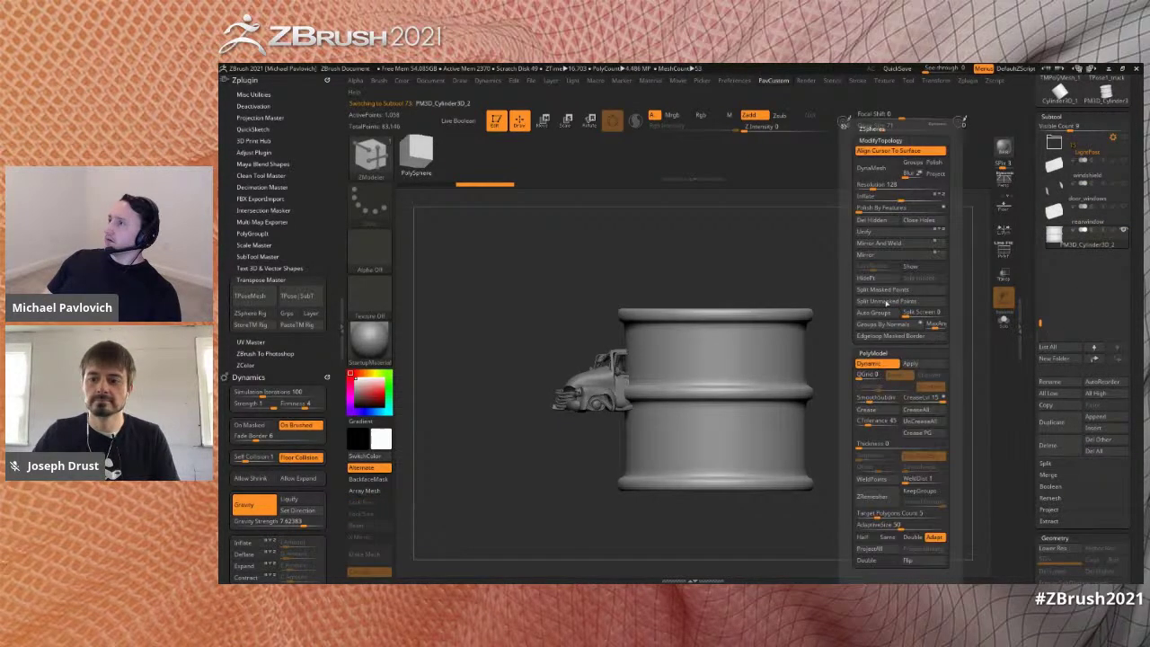
click(870, 233)
- Scale the drum down with the gizmo and place it in the pickup's bed
key(w)
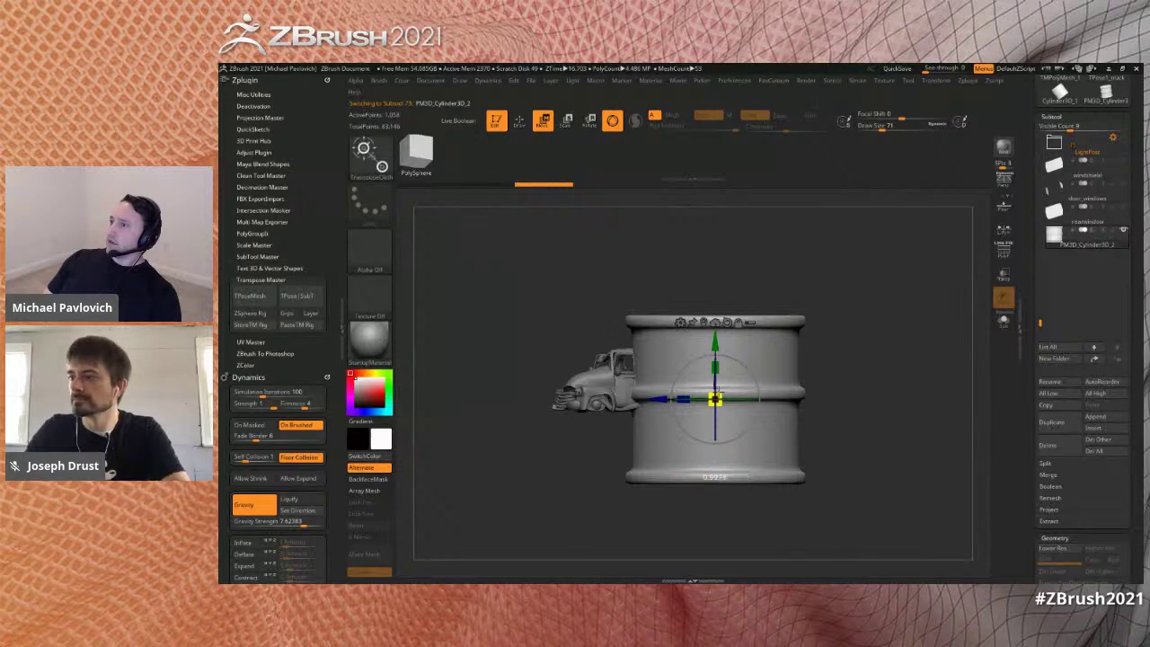
key(b)
key(h)
key(p)
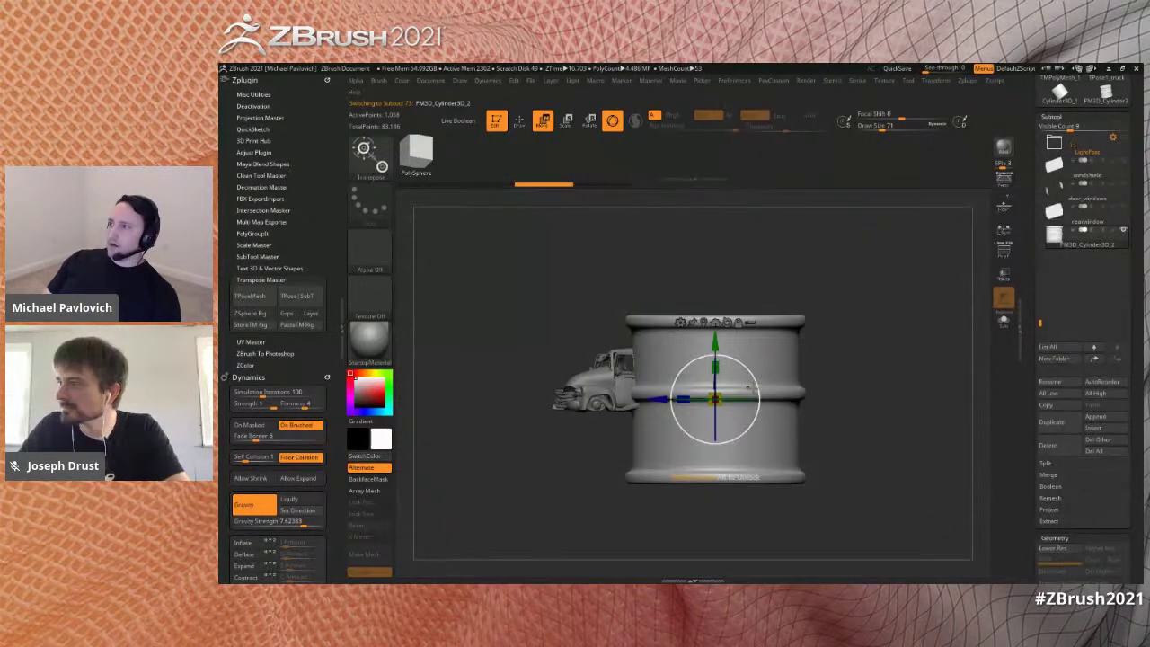
drag(714, 399, 672, 400)
ctrl+right_drag(821, 309, 866, 352)
right_drag(867, 352, 729, 432)
drag(668, 436, 703, 391)
right_drag(703, 391, 828, 351)
mouse_move(704, 391)
mouse_down()
mouse_move(781, 329)
mouse_move(793, 398)
mouse_move(790, 377)
mouse_move(765, 381)
mouse_up()
key(q)
scroll(786, 377, down, 2)
key(w)
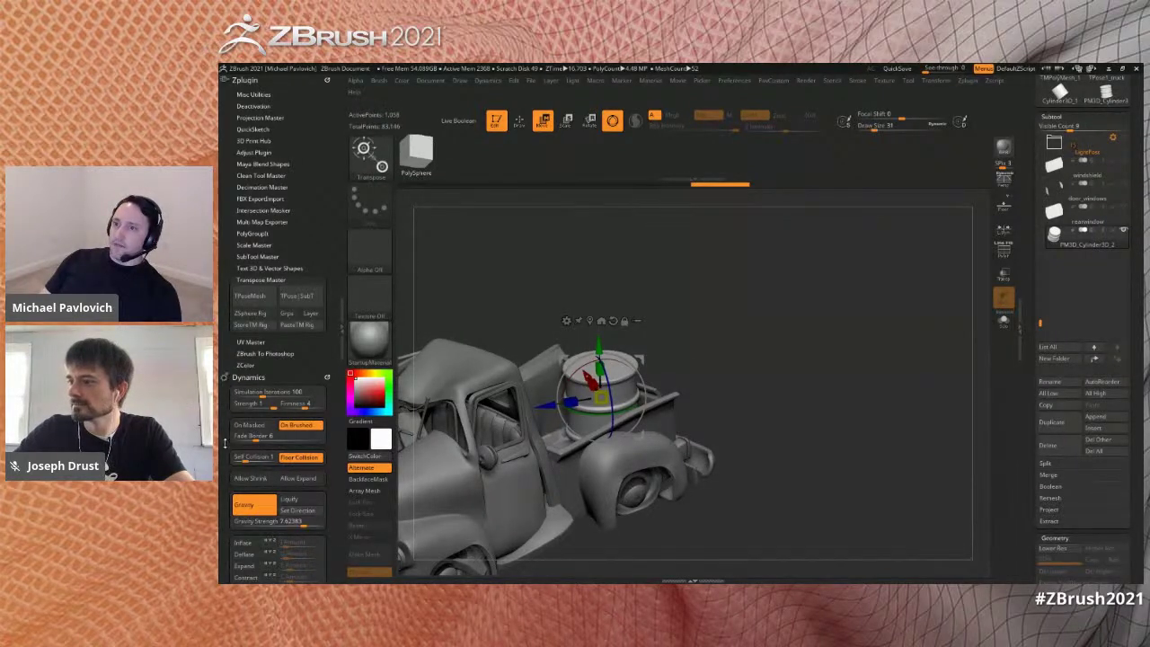
- Crumple the drum against the pickup with TransposeCloth while moving and rotating it out behind the tailgate
scroll(225, 442, down, 4)
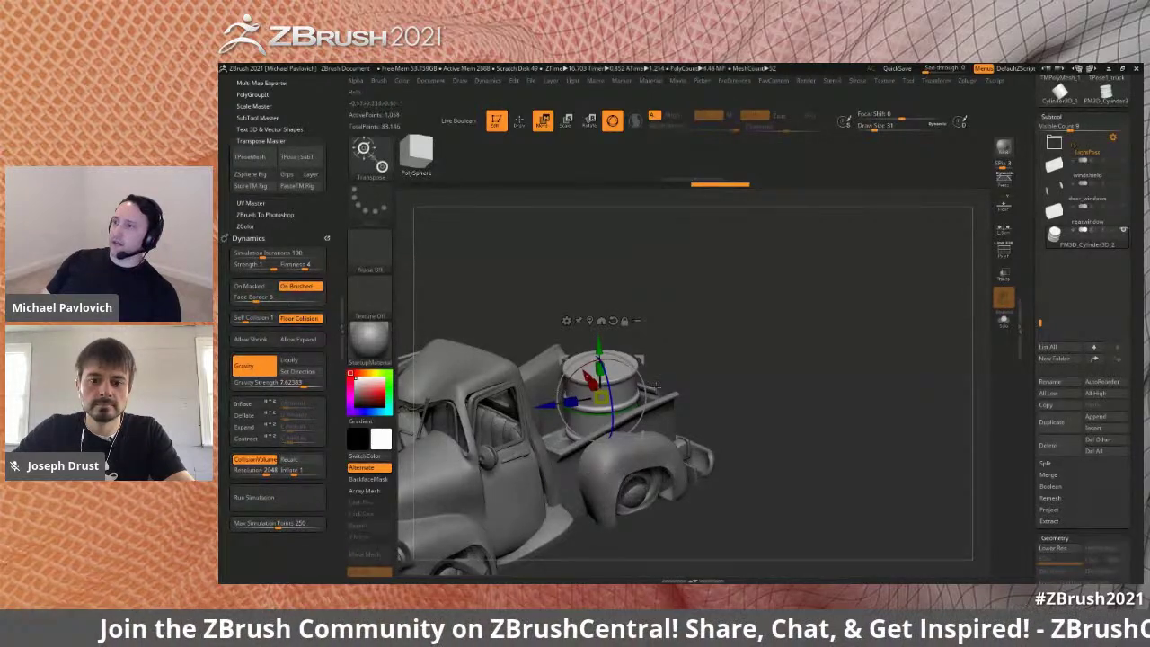
mouse_move(747, 351)
alt+mouse_down()
mouse_move(834, 311)
mouse_move(877, 335)
mouse_move(787, 336)
mouse_move(761, 321)
alt+mouse_up()
key(b)
key(t)
key(c)
drag(704, 358, 724, 391)
drag(764, 329, 741, 329)
drag(708, 340, 720, 300)
drag(790, 310, 682, 299)
drag(647, 419, 639, 430)
drag(679, 316, 536, 314)
drag(618, 305, 772, 334)
alt+drag(629, 332, 784, 351)
- Turn on the floor grid and set the dynamics Firmness to 2, undoing the trial drops of the drum
drag(736, 387, 789, 483)
key(ctrl+z)
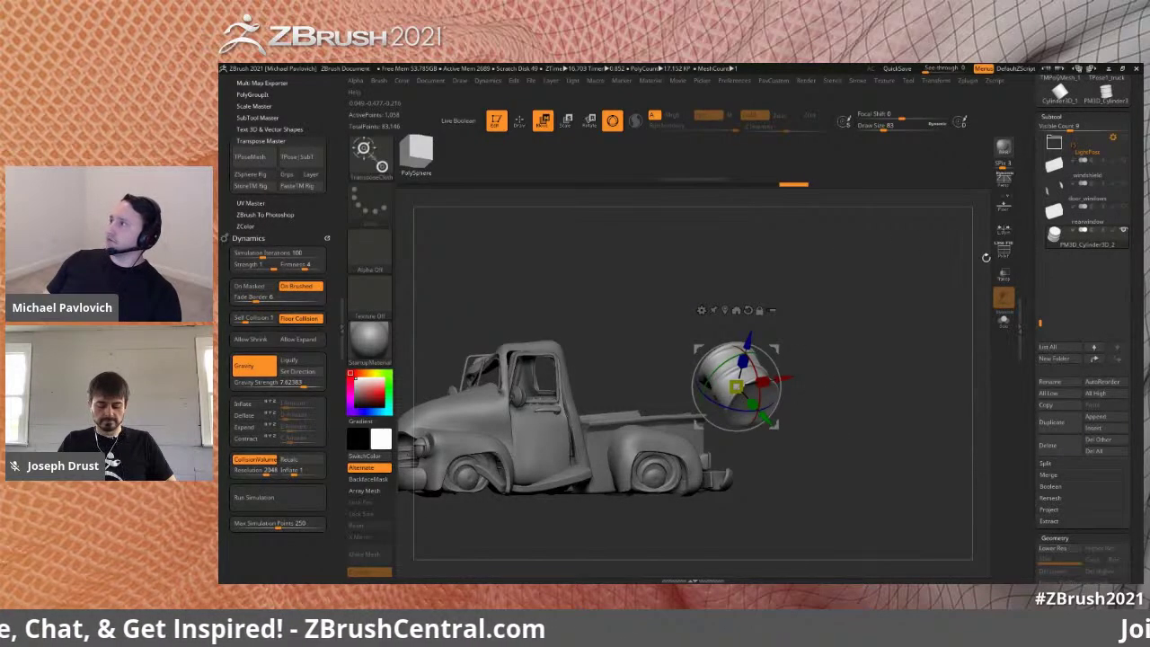
click(1003, 207)
alt+drag(620, 299, 654, 311)
alt+drag(916, 372, 853, 386)
drag(716, 363, 842, 509)
drag(884, 440, 952, 454)
scroll(301, 218, up, 2)
key(Return)
key(ctrl+z)
- Drop the drum onto the floor behind the truck with TransposeCloth and turn it into a crumpled resting pose
drag(862, 377, 792, 361)
drag(752, 314, 812, 467)
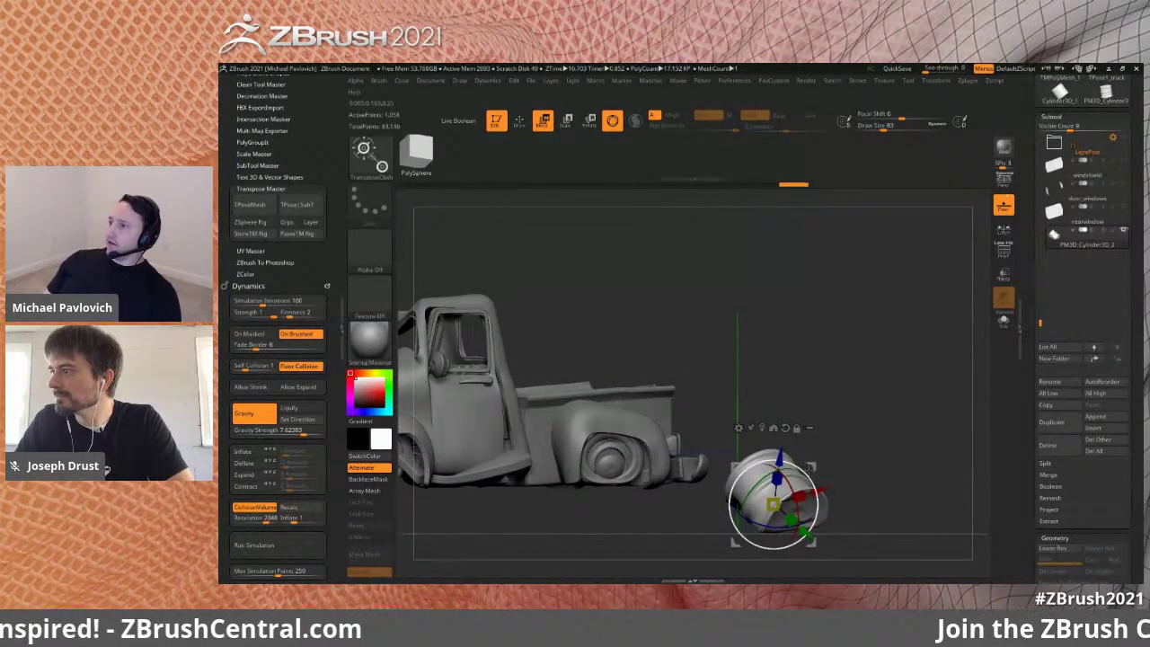
key(ctrl+shift+z)
key(ctrl+shift+z)
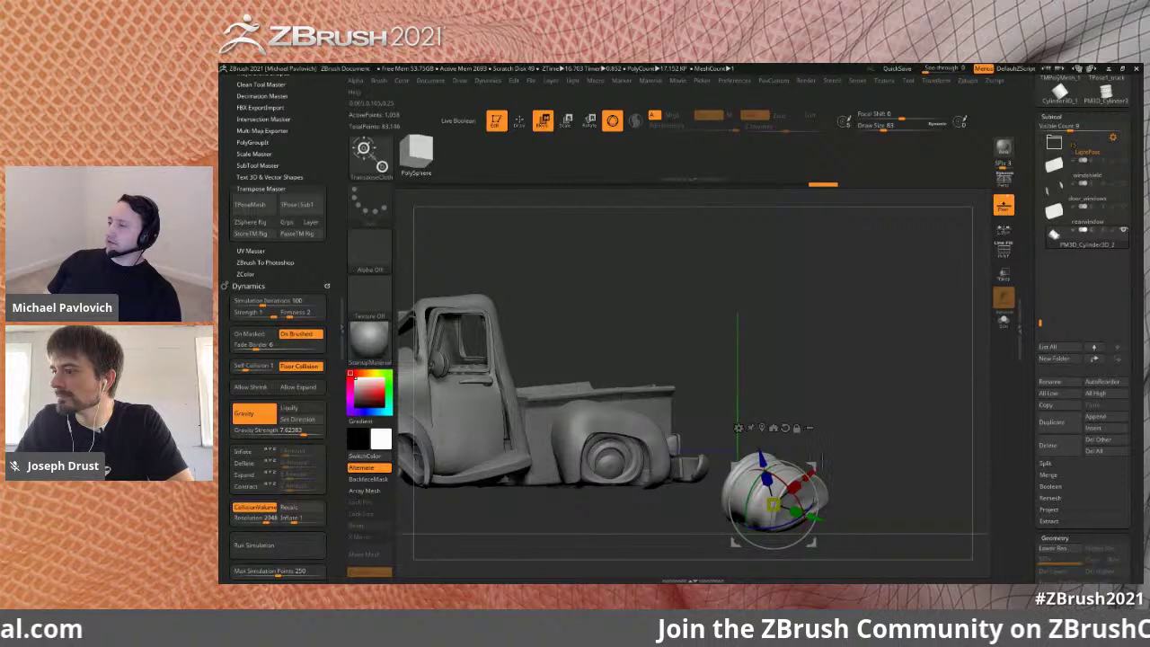
right_drag(822, 460, 796, 469)
mouse_move(831, 370)
right_down()
mouse_move(892, 369)
mouse_move(929, 436)
mouse_move(866, 411)
right_up()
key(q)
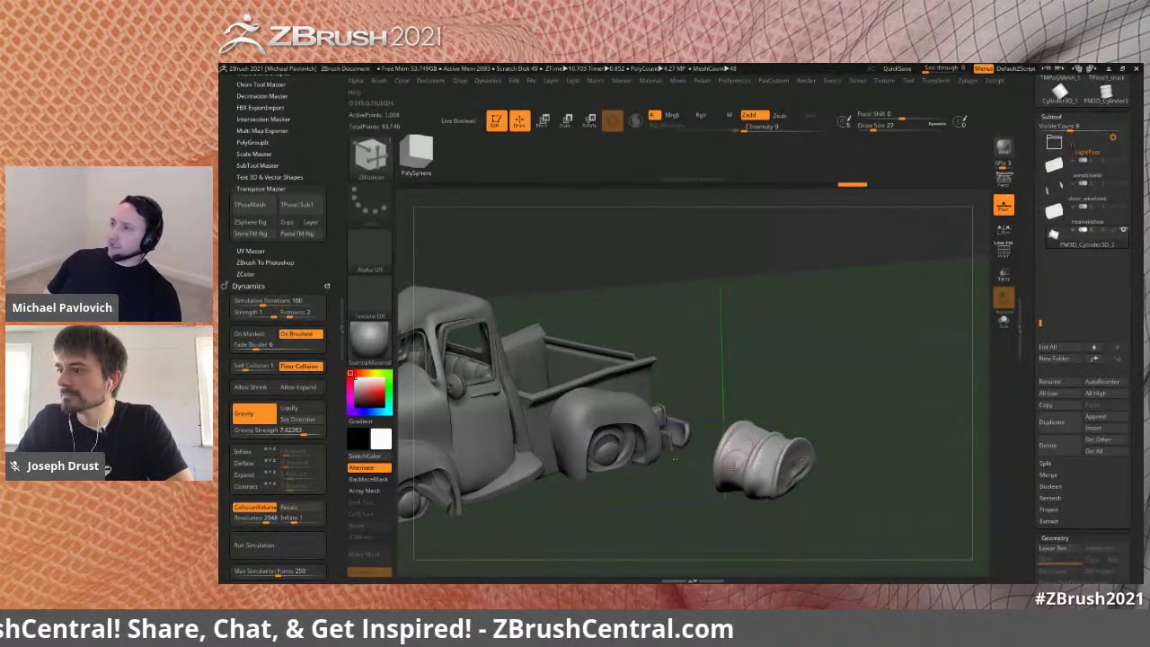
mouse_move(854, 367)
mouse_down()
mouse_move(818, 372)
mouse_move(869, 377)
mouse_up()
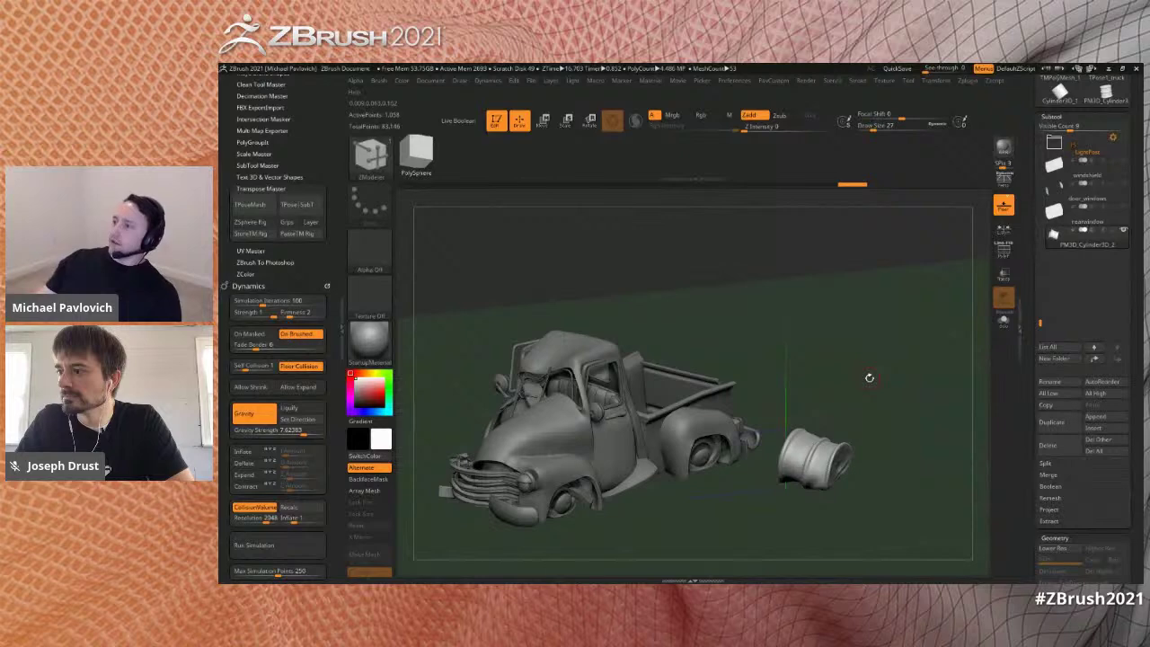
drag(796, 381, 884, 356)
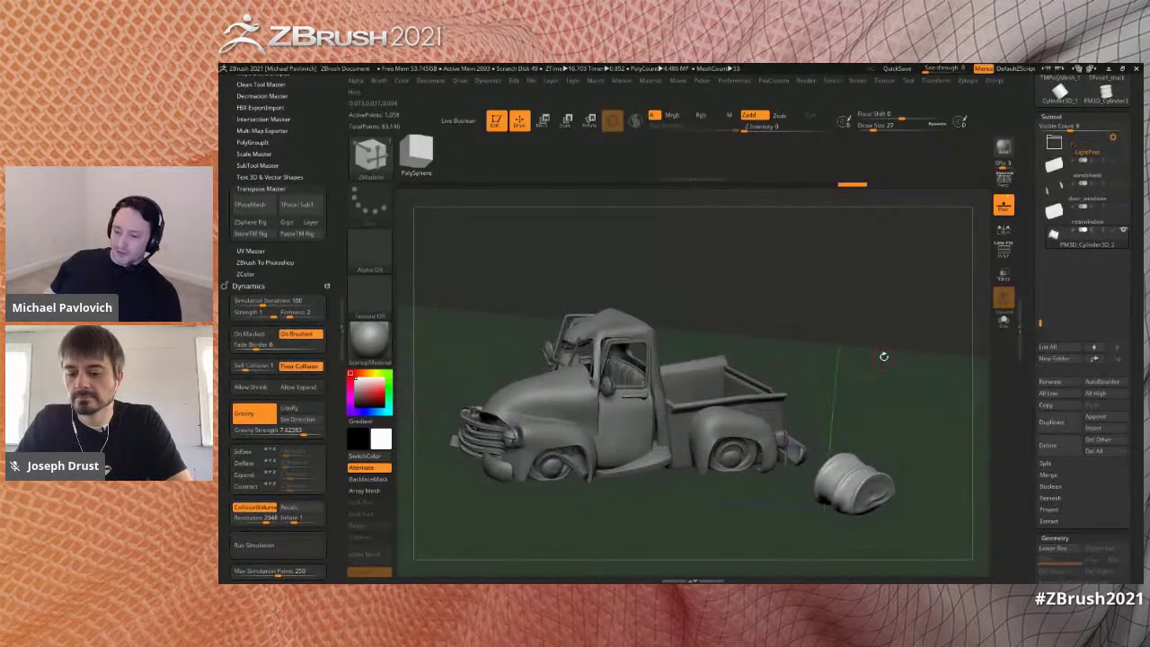
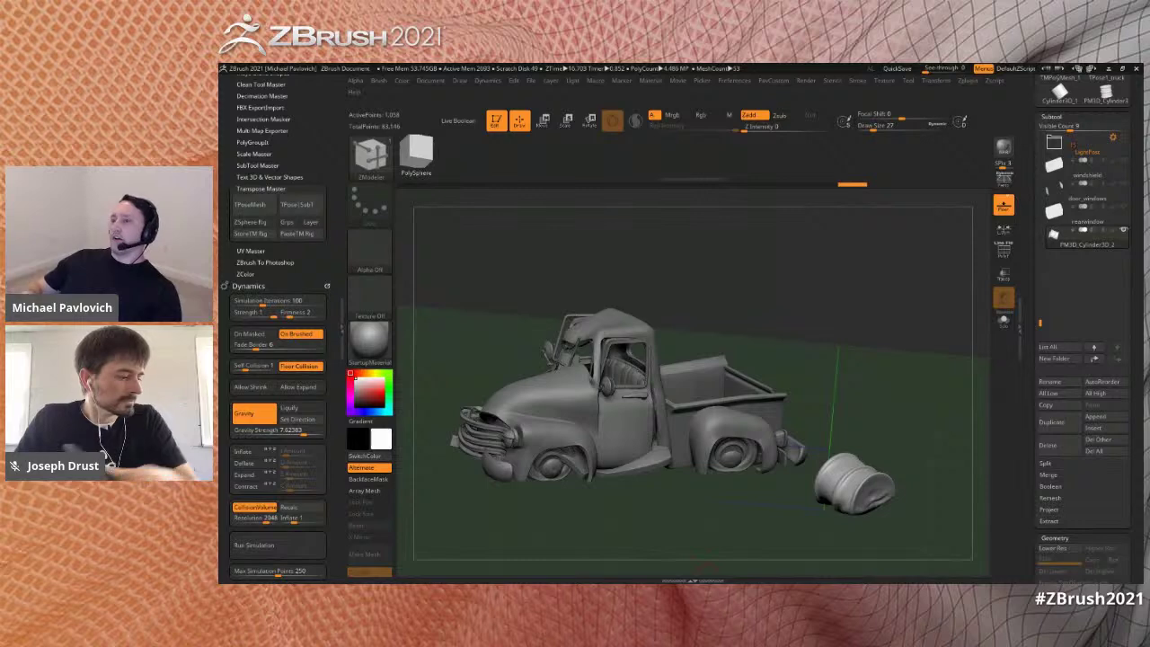
drag(918, 361, 936, 409)
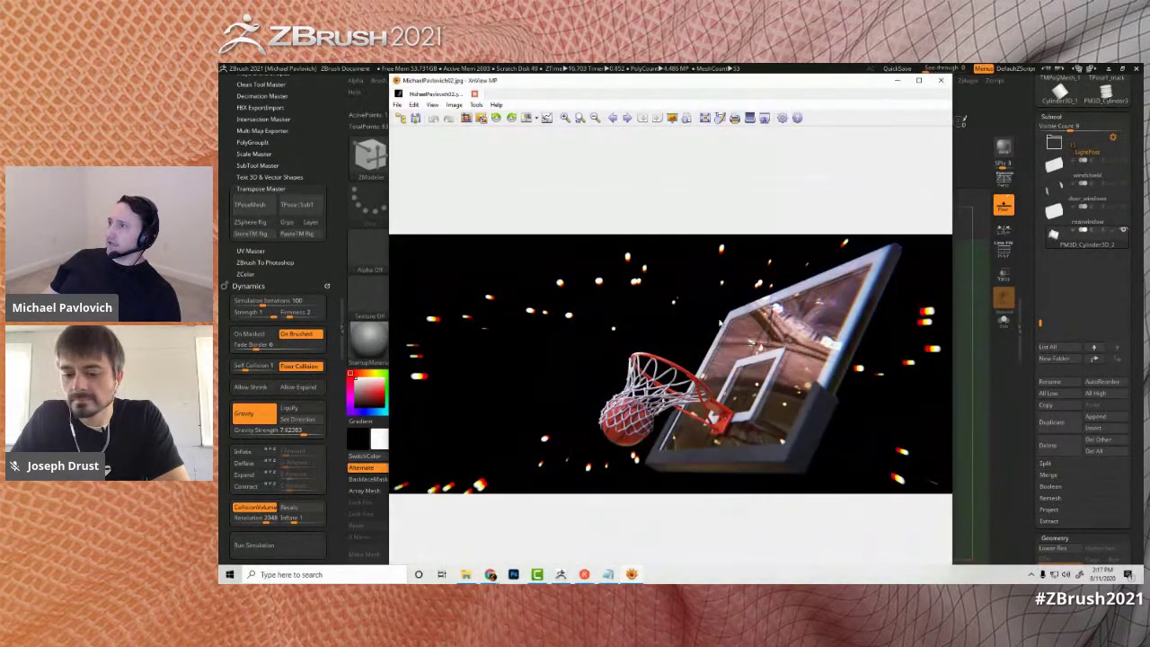
- Inspect the basketball, net and backboard render up close in XnView MP and return to ZBrush
scroll(721, 394, up, 3)
drag(714, 485, 680, 445)
drag(648, 296, 634, 292)
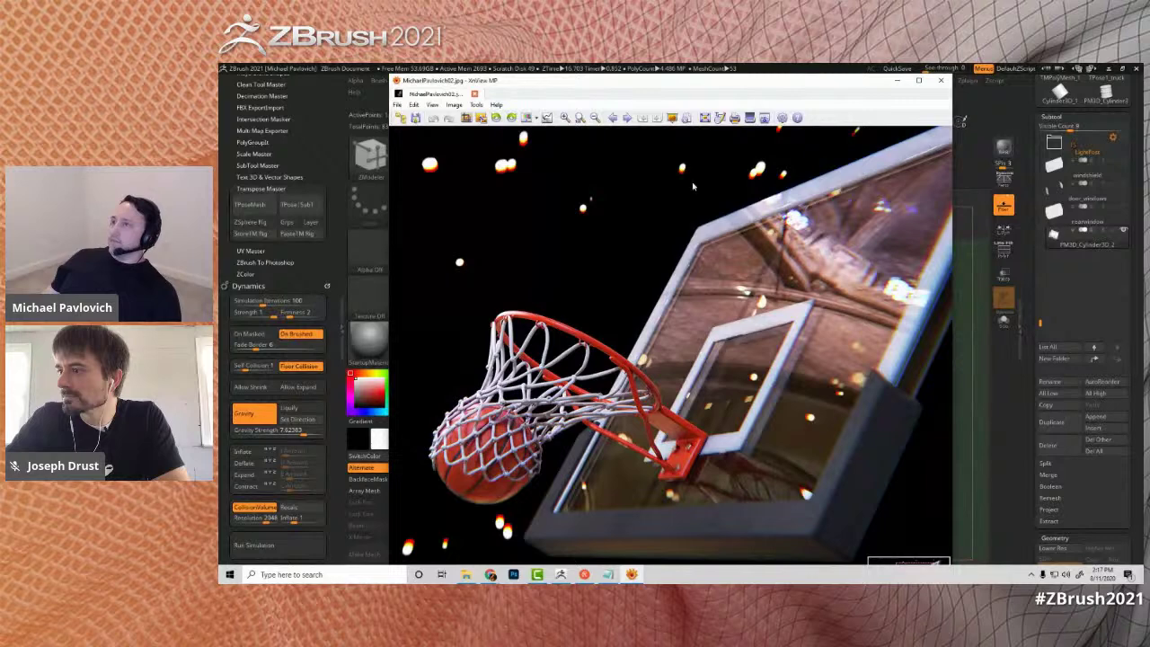
key(alt+Tab)
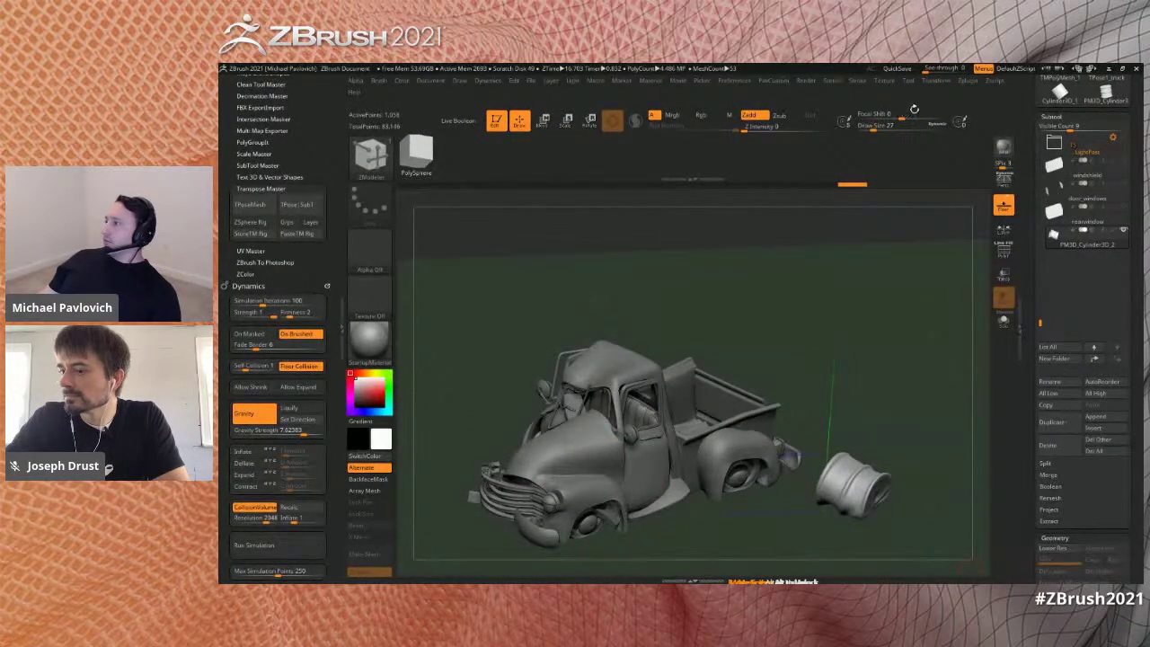
- Delete all of the truck's subtools and make the PolyMesh3D star the active tool
click(1102, 450)
click(970, 470)
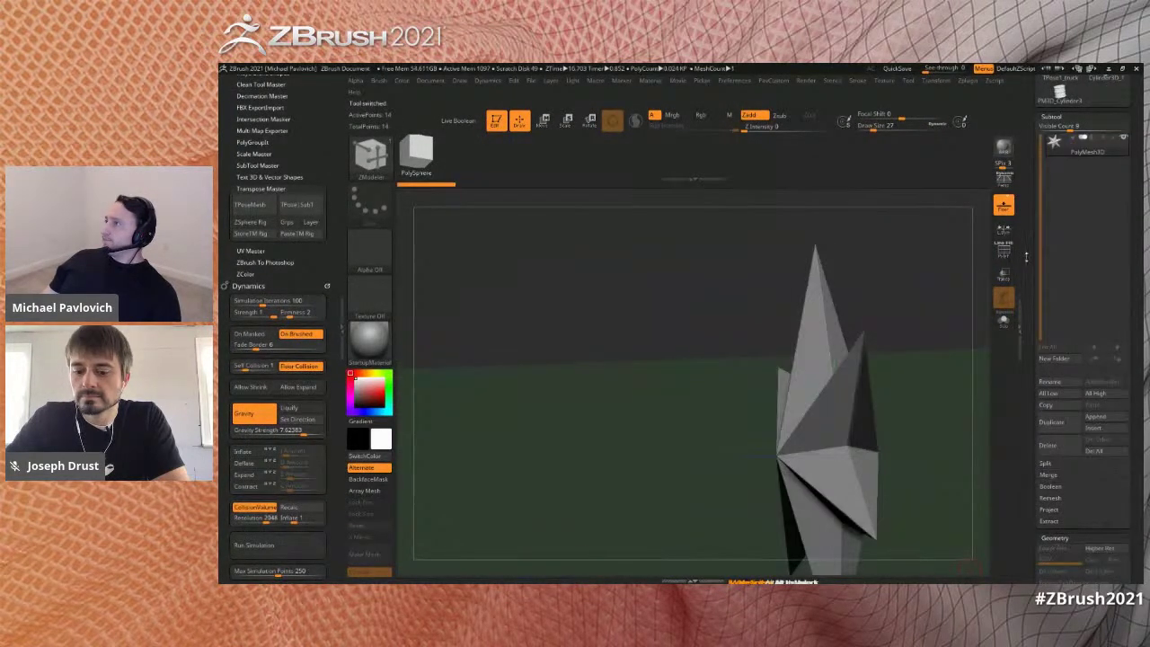
click(1060, 263)
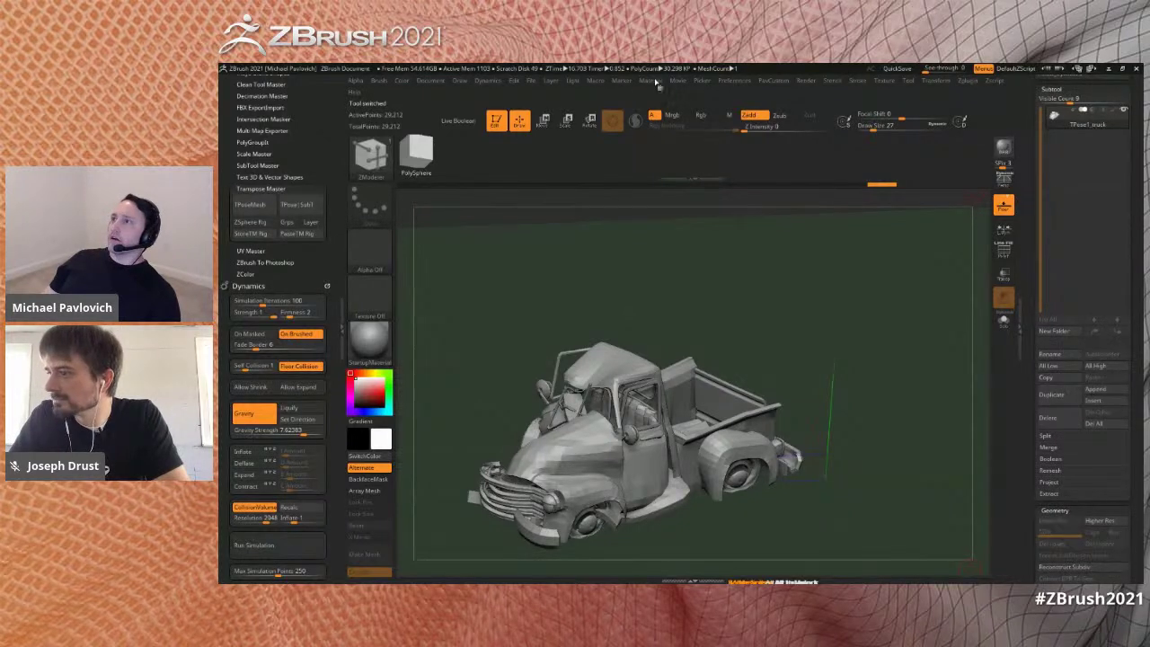
drag(1084, 158, 1084, 382)
click(1105, 217)
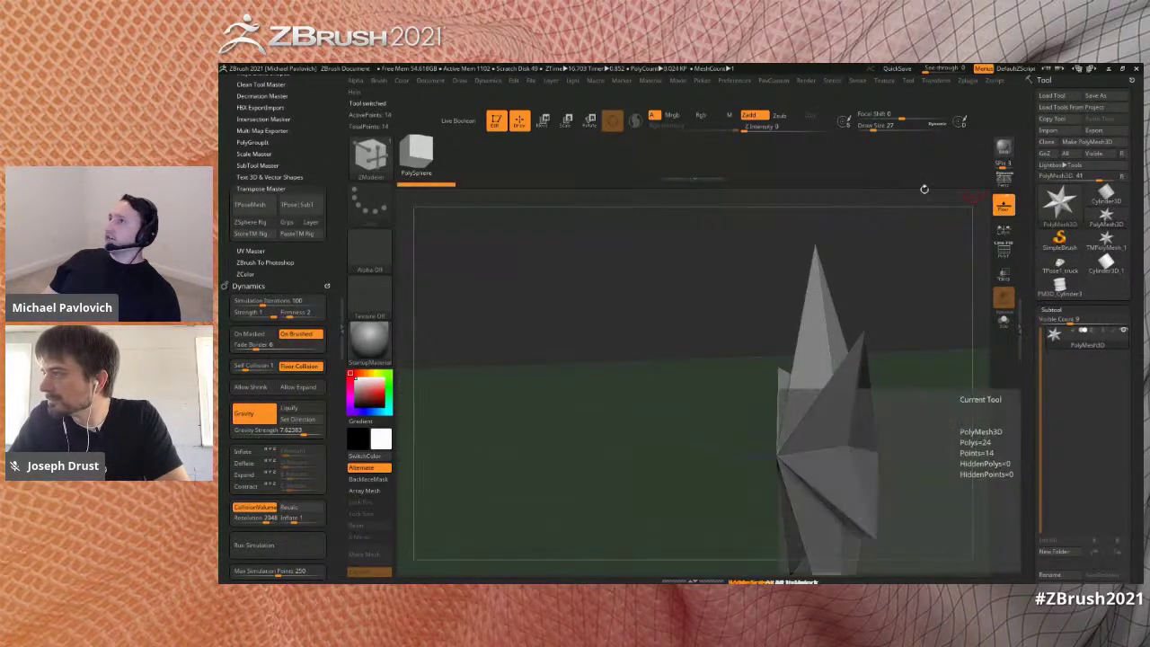
- Run the Delete Unselected Tools macro and accept the removal of every tool except PolyMesh3D
click(675, 81)
mouse_move(608, 87)
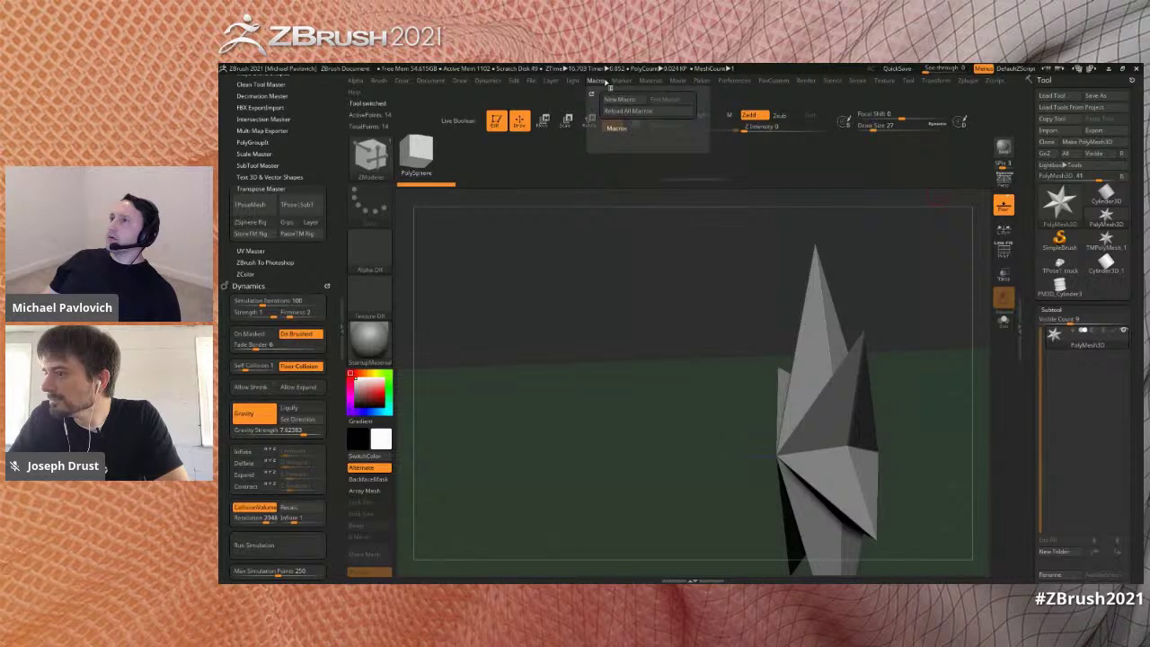
click(614, 127)
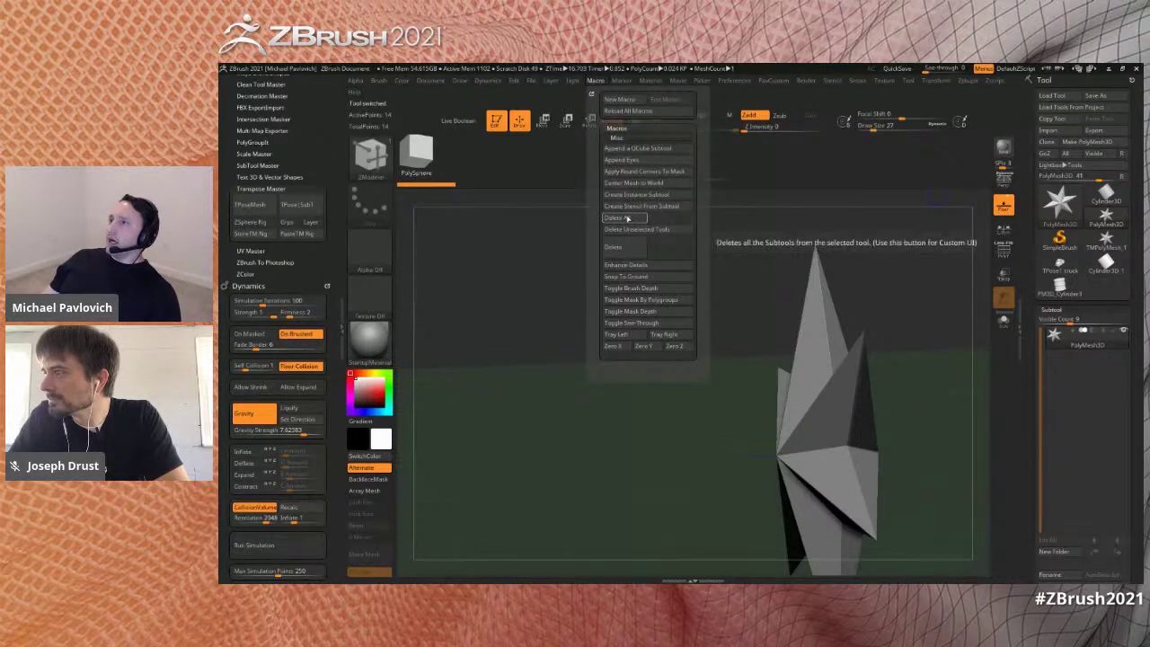
click(714, 248)
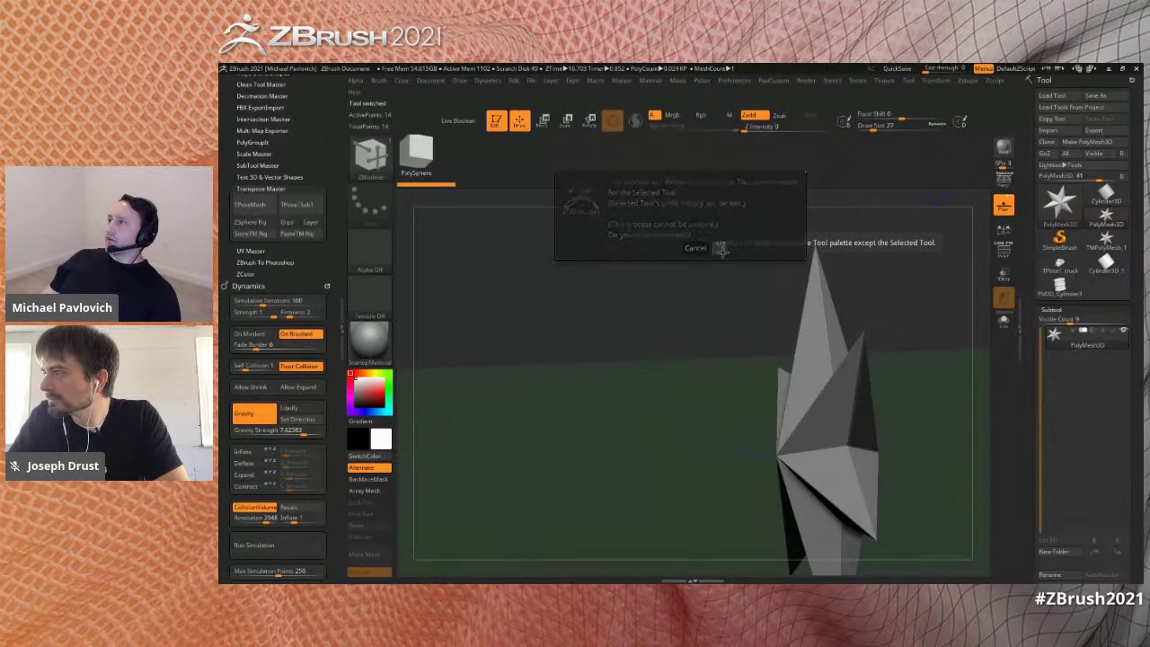
- Turn off the floor grid and load the basketball net tool containing Extract10
click(1001, 214)
click(1061, 214)
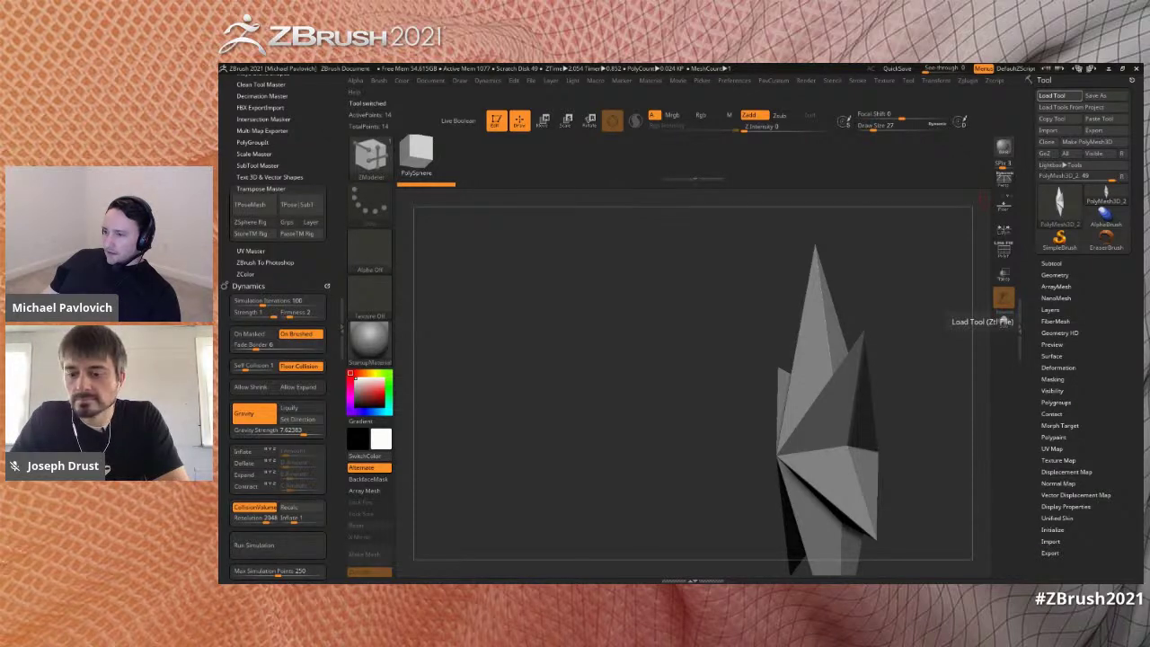
click(1002, 322)
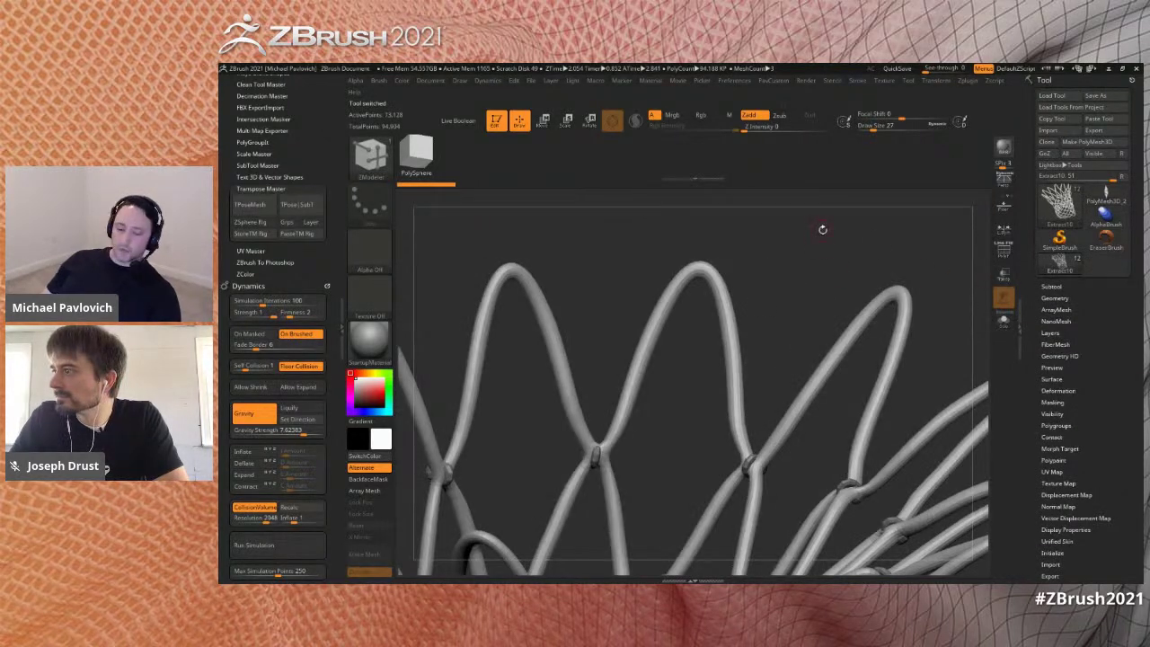
- Open the subtool list and select the basketball and the undeformed net PM3D_Cylinder3D1 to compare them with the draped net
key(f)
alt+drag(877, 302, 886, 311)
drag(865, 357, 886, 358)
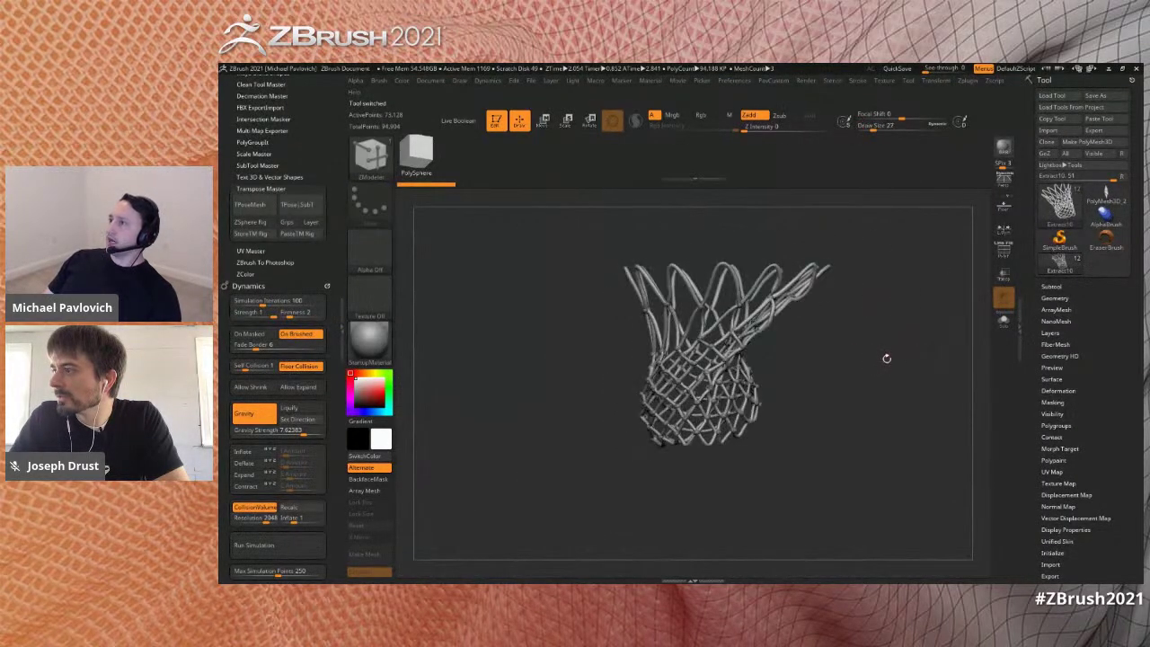
click(1052, 287)
key(s)
click(920, 393)
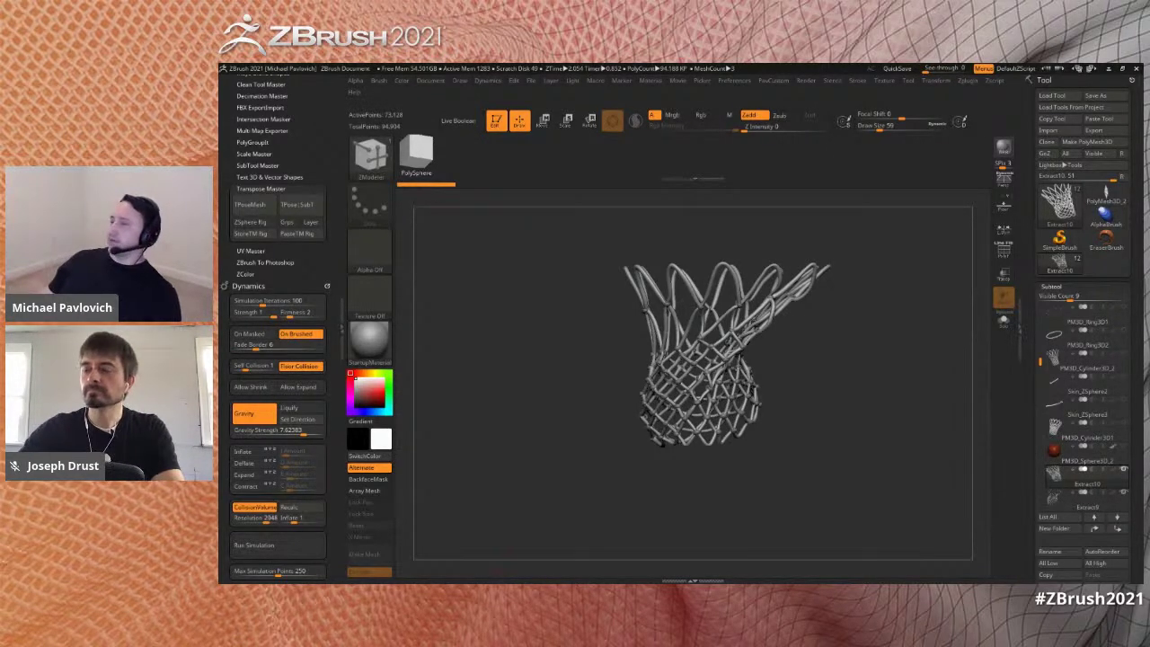
scroll(1066, 363, down, 1)
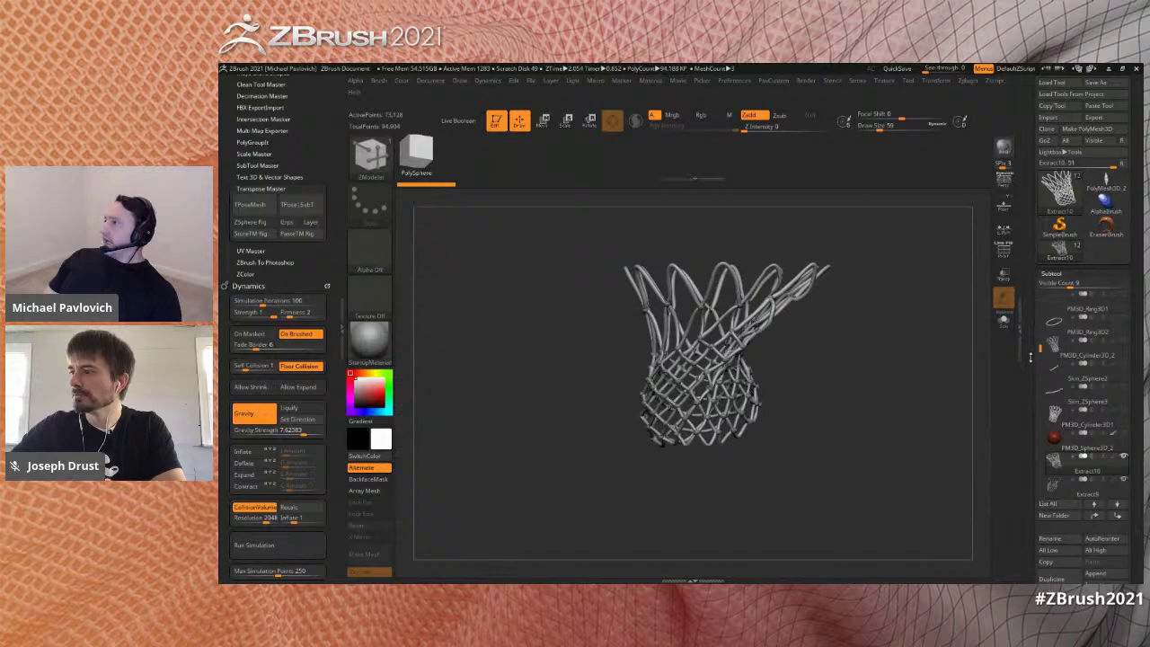
scroll(1030, 356, up, 1)
scroll(1038, 345, down, 2)
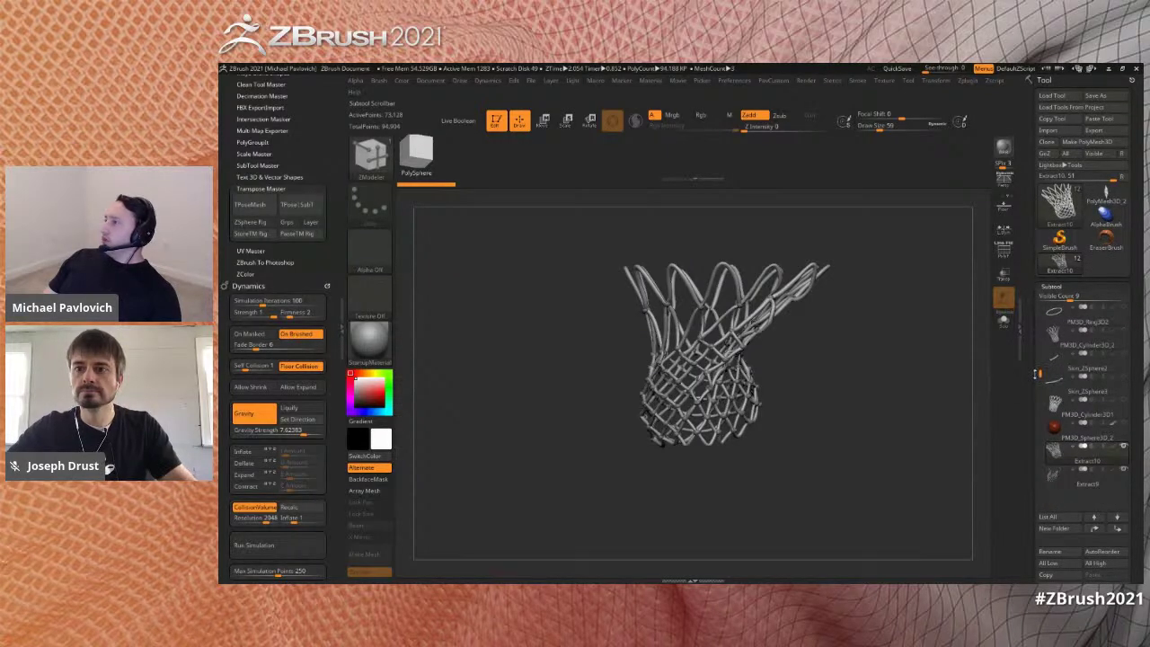
mouse_move(1076, 418)
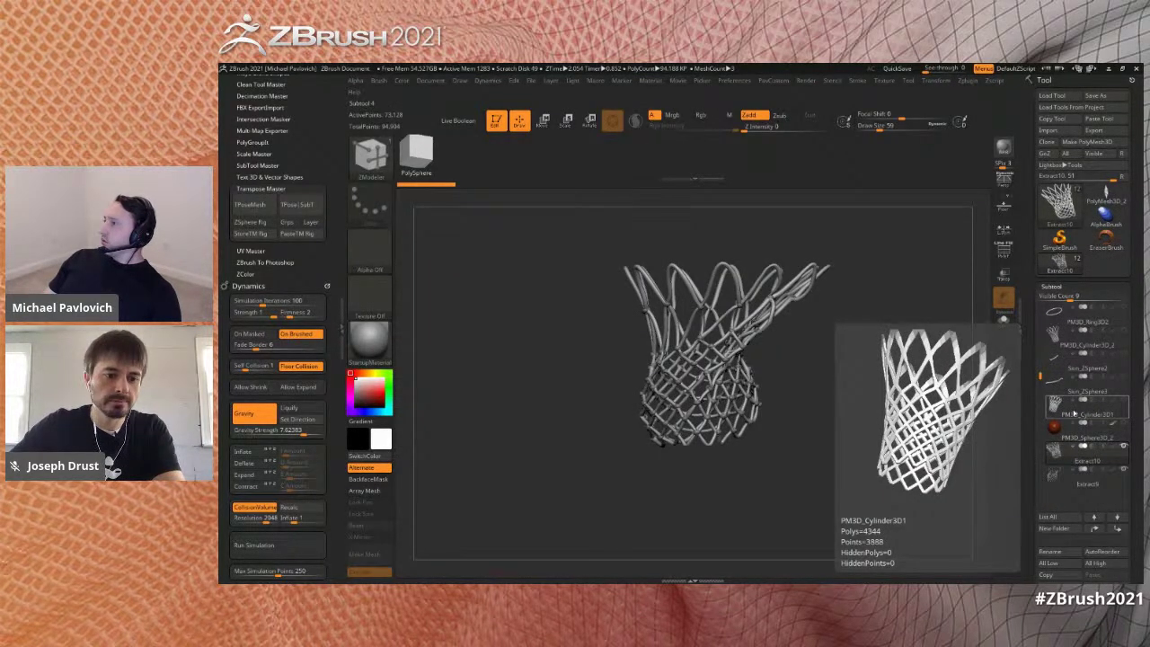
click(1080, 436)
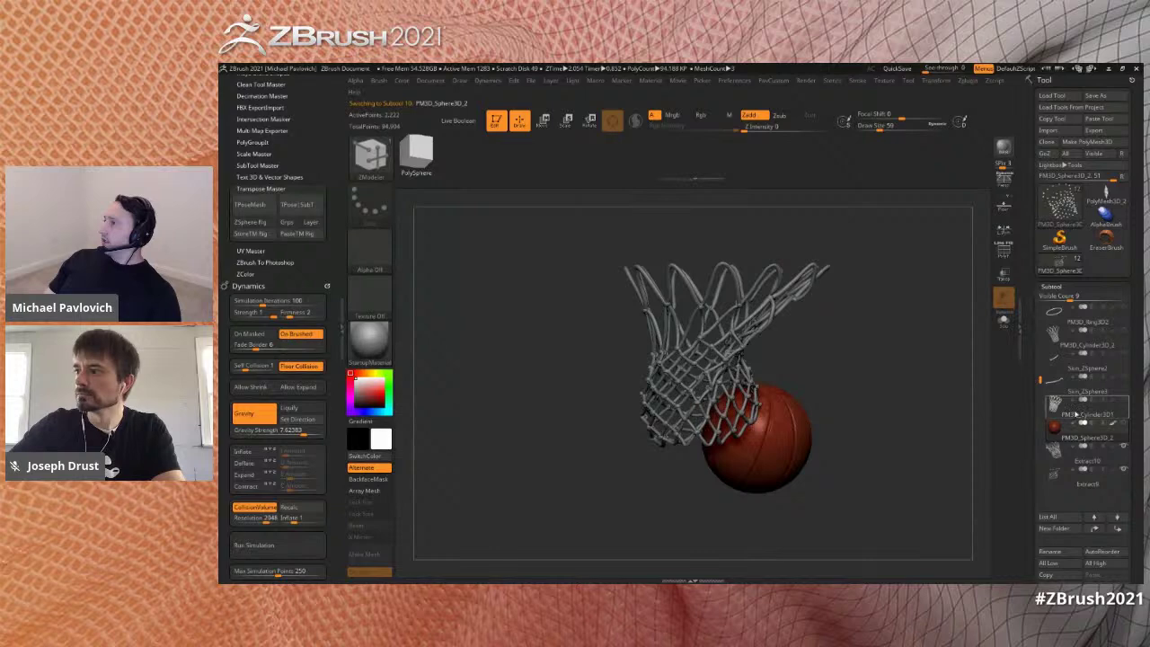
click(1075, 415)
- Toggle Dynamic Subdivision off and back on for the PM3D_Cylinder3D1 net to compare its base mesh with the smoothed one
scroll(1031, 359, down, 5)
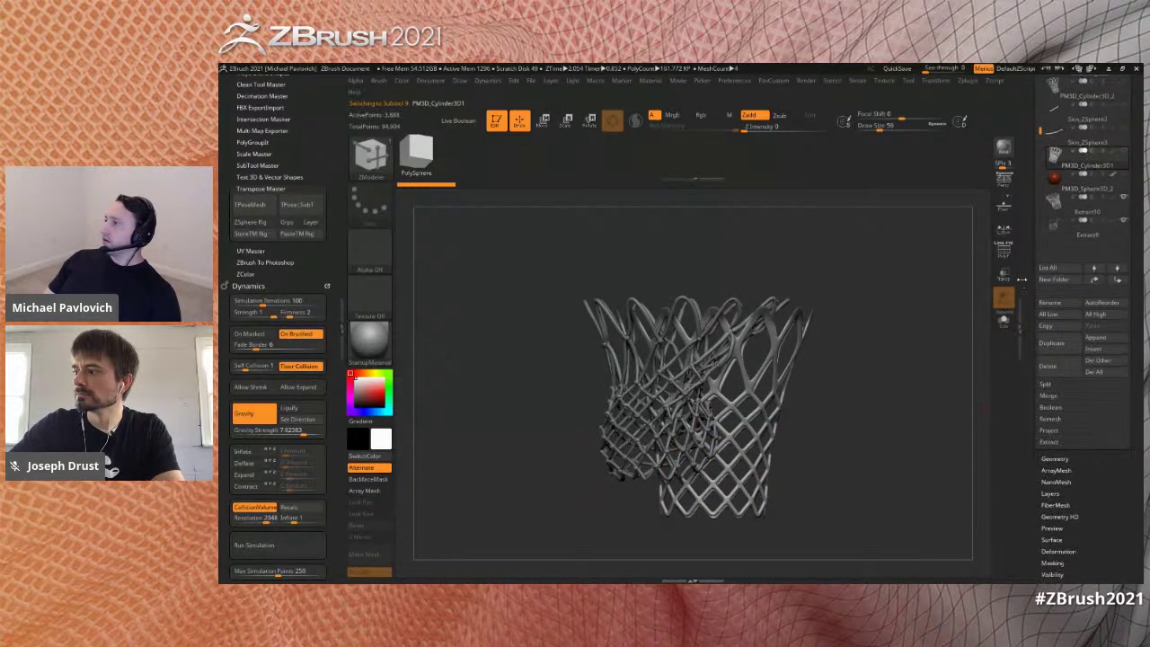
scroll(1042, 422, down, 3)
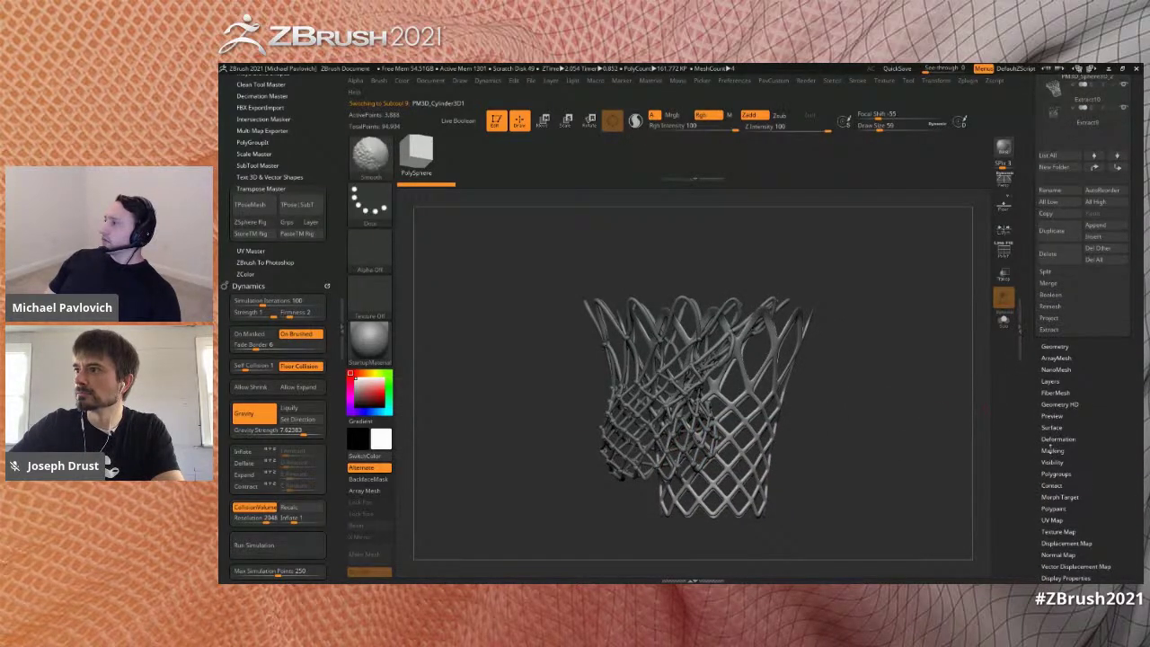
click(1054, 381)
scroll(1060, 431, down, 2)
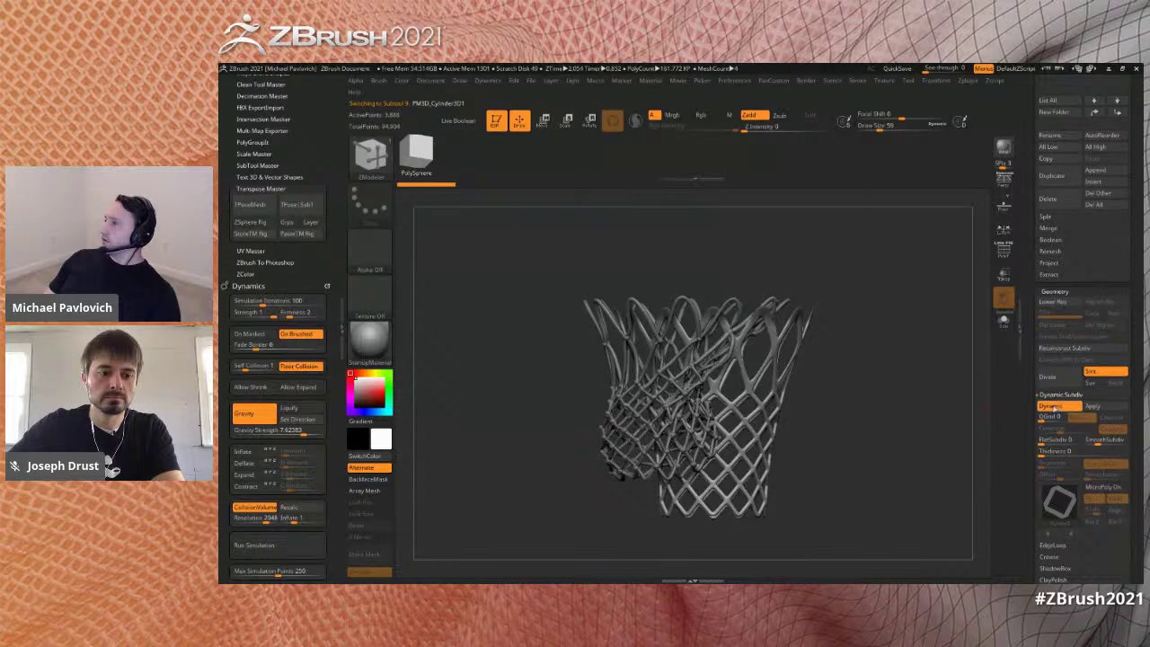
click(1049, 406)
click(1059, 406)
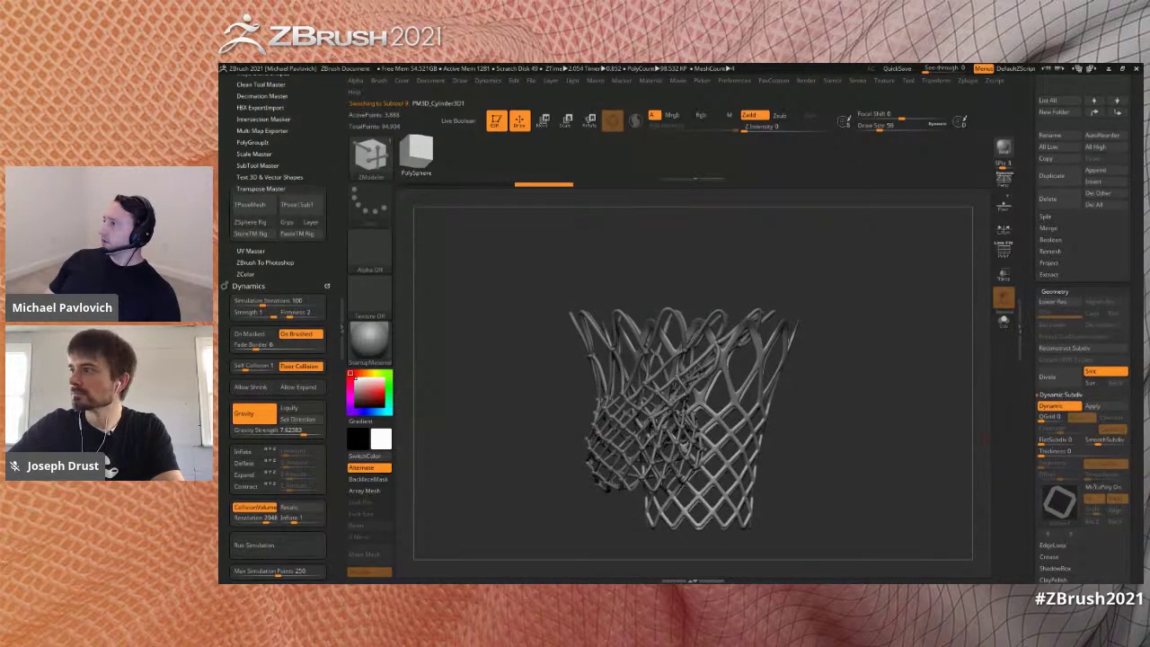
- Reveal the hoop's other subtools, select the ring PM3D_Ring3D2 and show it alone in a straight side view
drag(943, 369, 987, 364)
drag(1078, 153, 1069, 567)
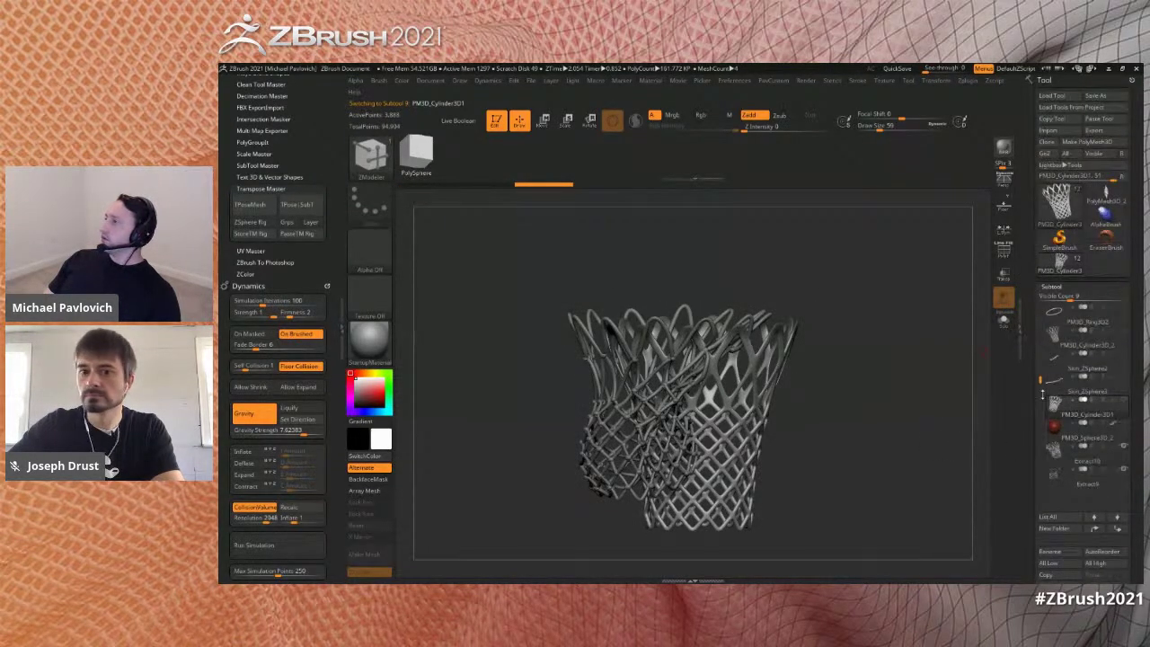
click(1084, 358)
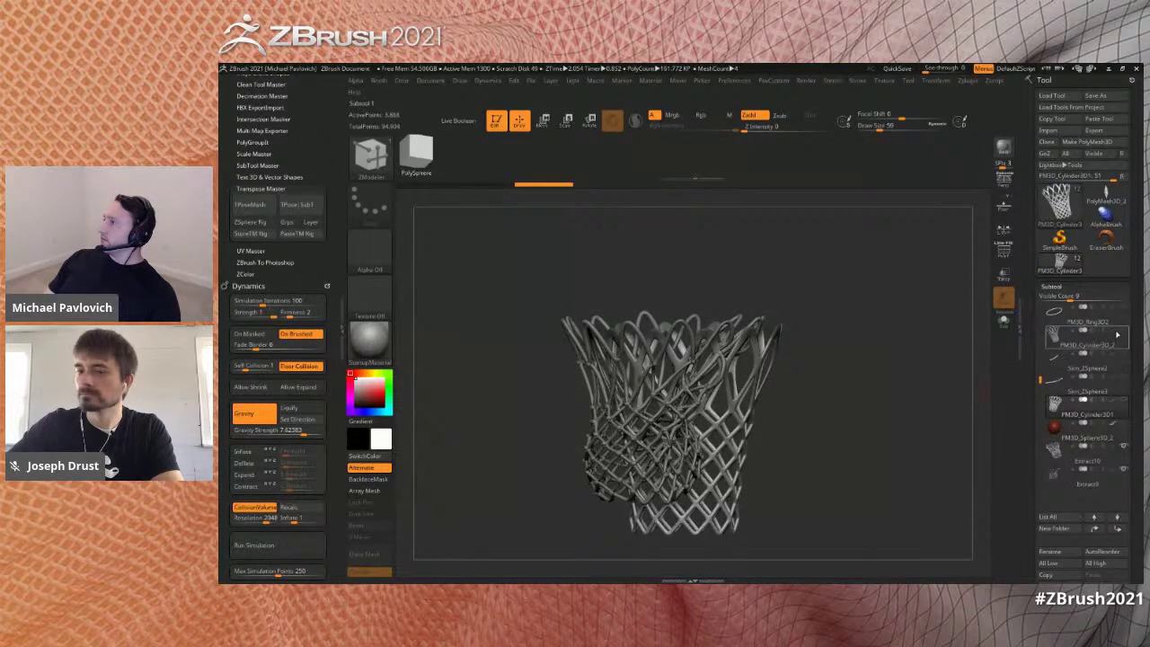
shift+click(1123, 400)
shift+click(1124, 399)
shift+click(1124, 400)
alt+drag(936, 417, 923, 398)
ctrl+shift+drag(1089, 362, 1091, 407)
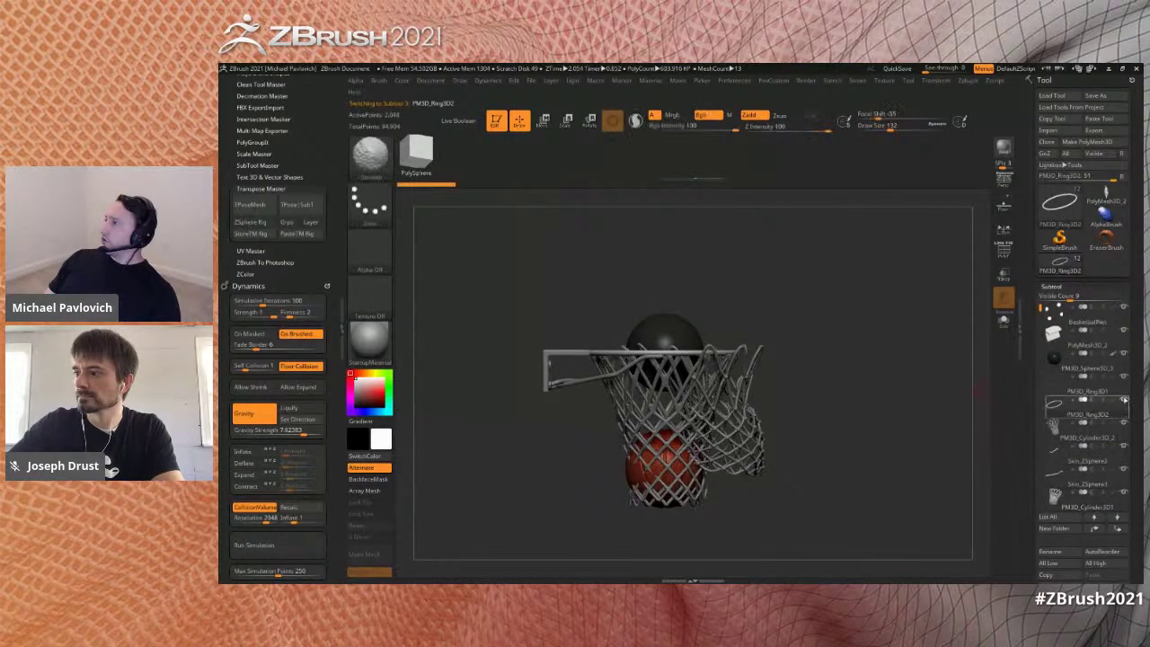
click(1088, 415)
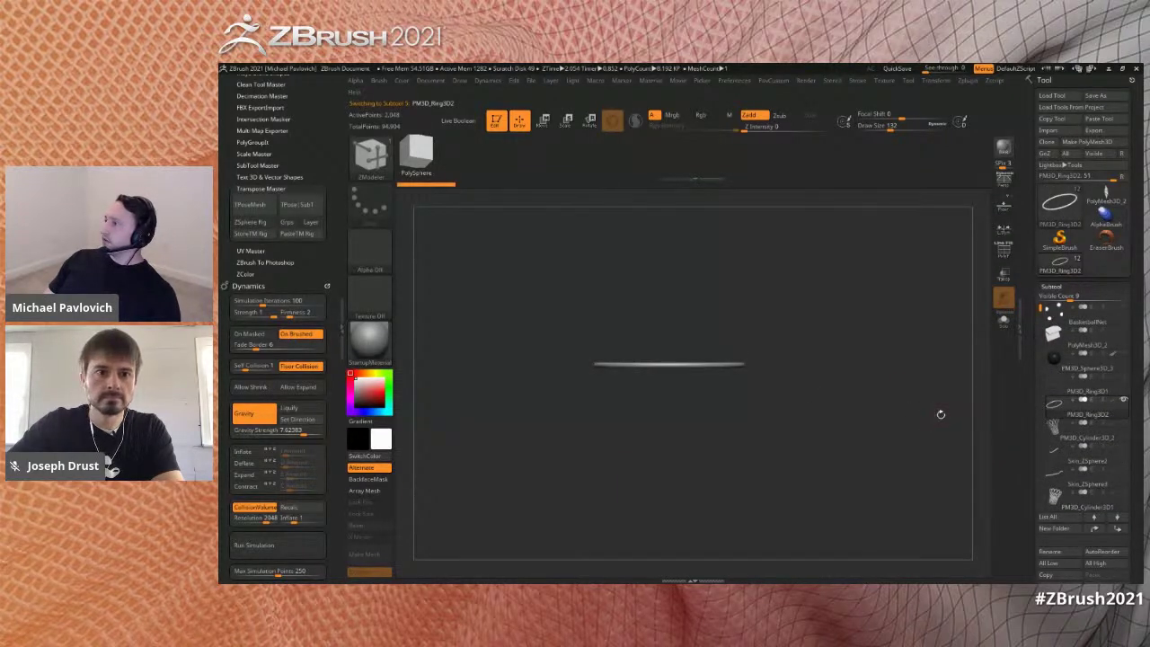
shift+drag(916, 381, 918, 340)
- Import the basketball rim and net dimensions guide, place it in Spotlight and line up the ring with the drawn rim
click(886, 81)
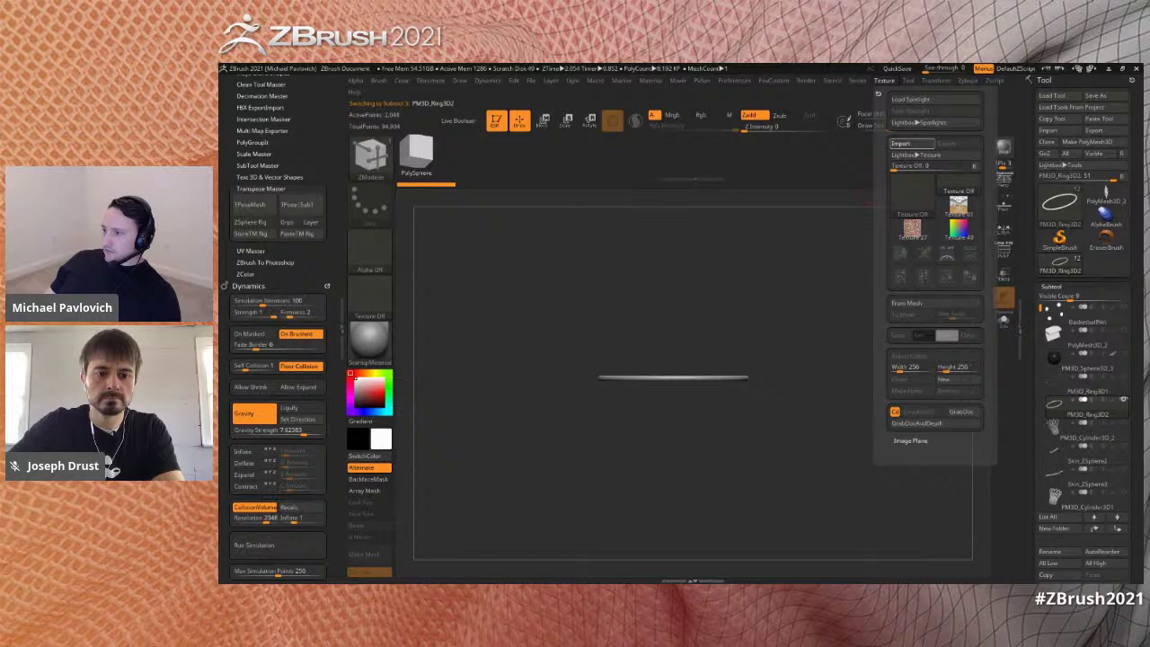
click(884, 81)
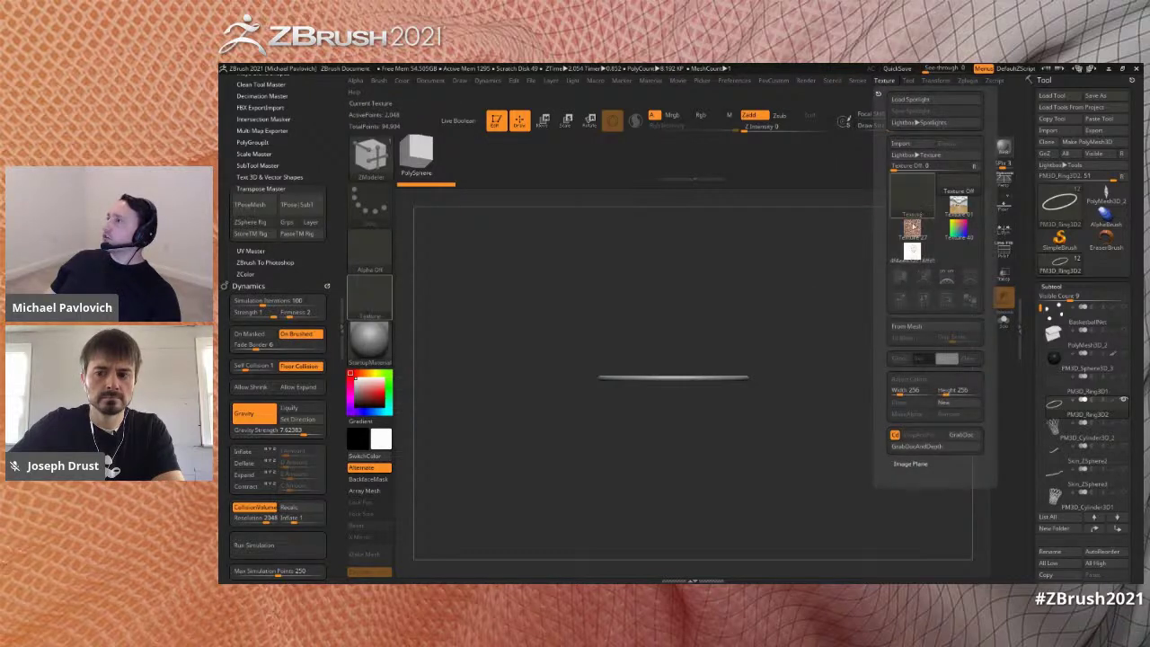
click(969, 277)
drag(564, 328, 679, 255)
key(z)
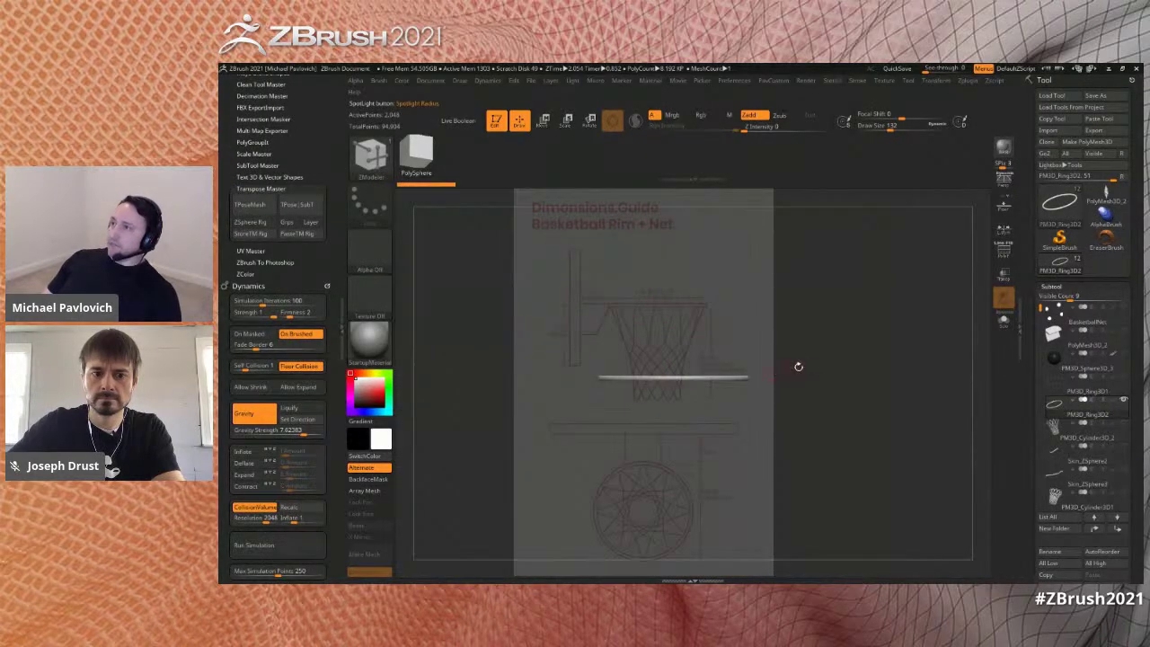
alt+drag(843, 415, 811, 353)
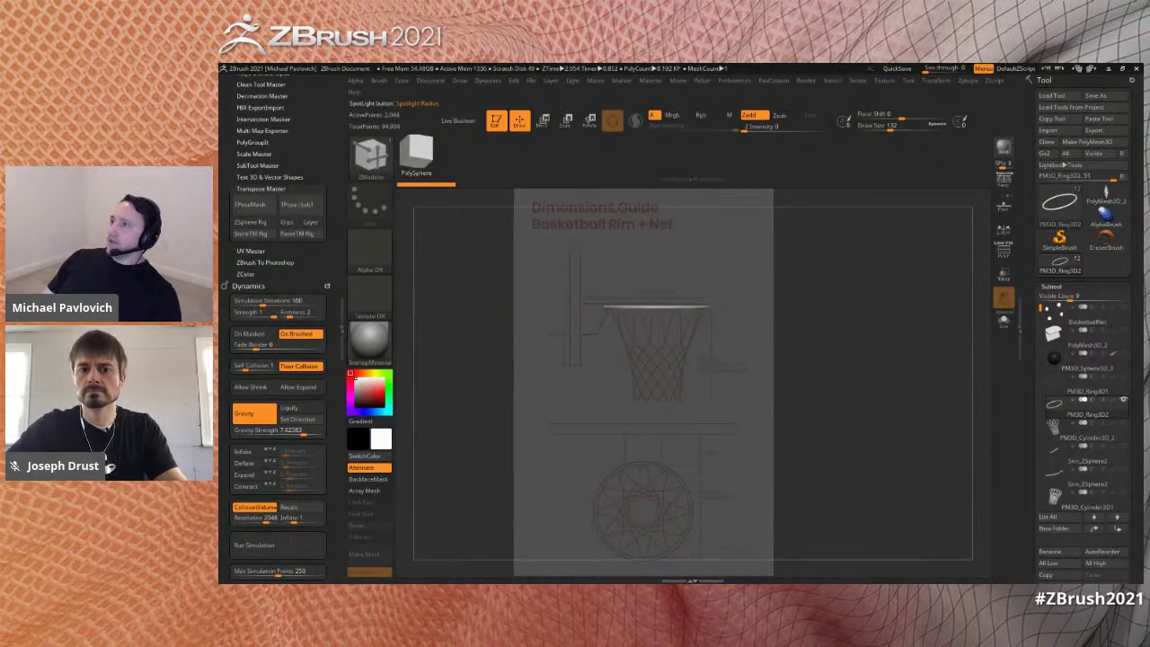
- Duplicate the rim ring and try to replace the copy with the unified 12-sided cylinder primitive
drag(1031, 374, 1031, 280)
click(1059, 402)
drag(1029, 364, 1032, 423)
scroll(1031, 423, up, 2)
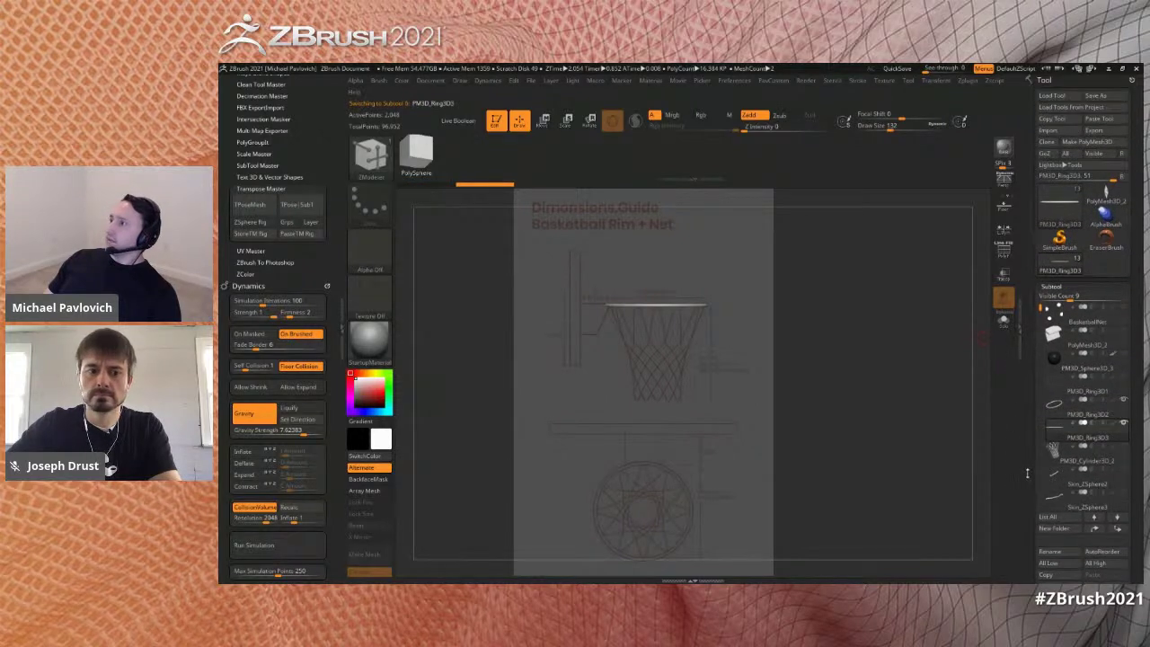
key(b)
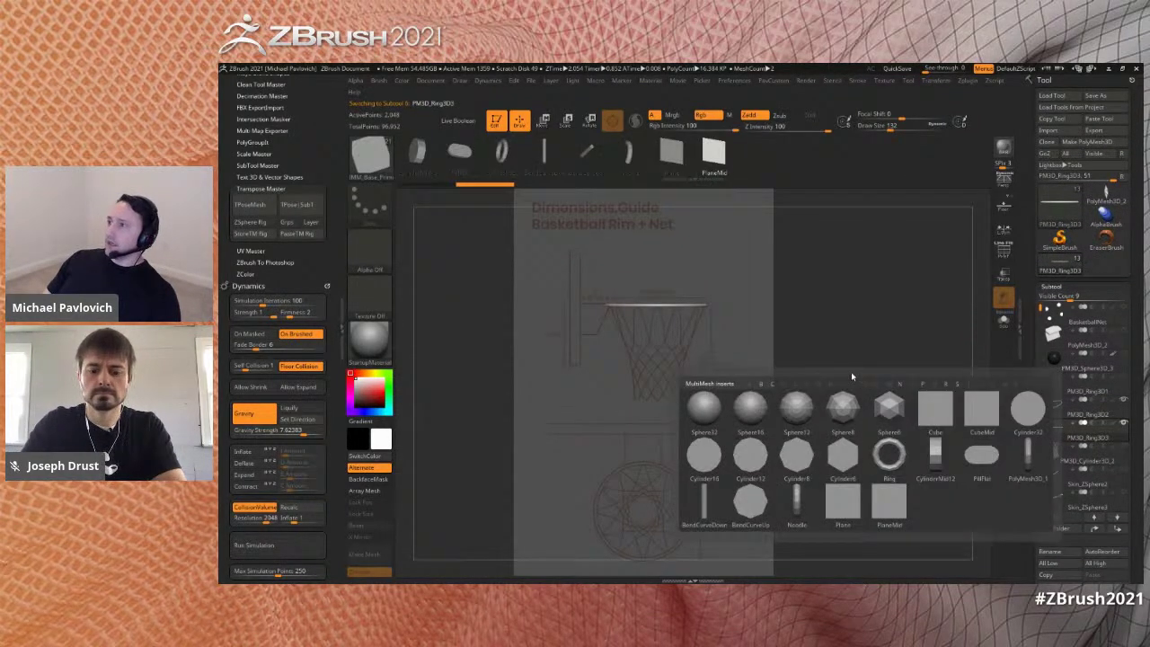
key(w)
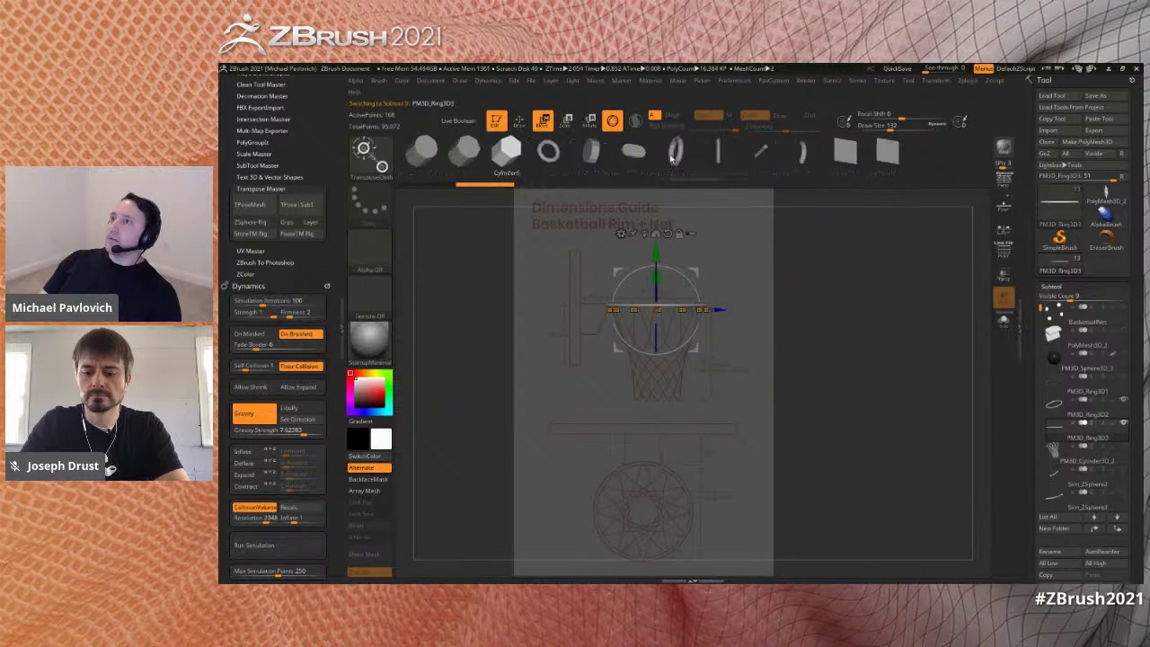
click(476, 151)
click(476, 151)
drag(863, 340, 868, 360)
key(grave)
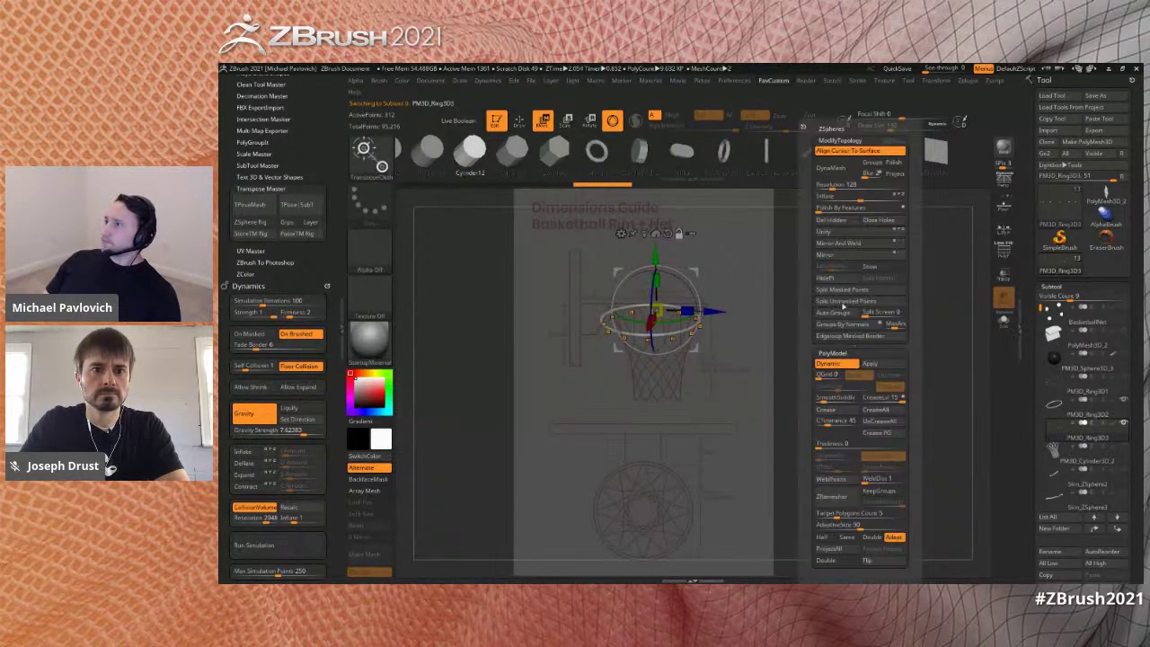
click(832, 232)
- Discard the replaced ring copy and select the net subtool PM3D_Cylinder3D_2
mouse_move(870, 301)
alt+mouse_down()
mouse_move(866, 375)
mouse_move(885, 361)
alt+mouse_up()
key(q)
key(s)
key(s)
click(886, 363)
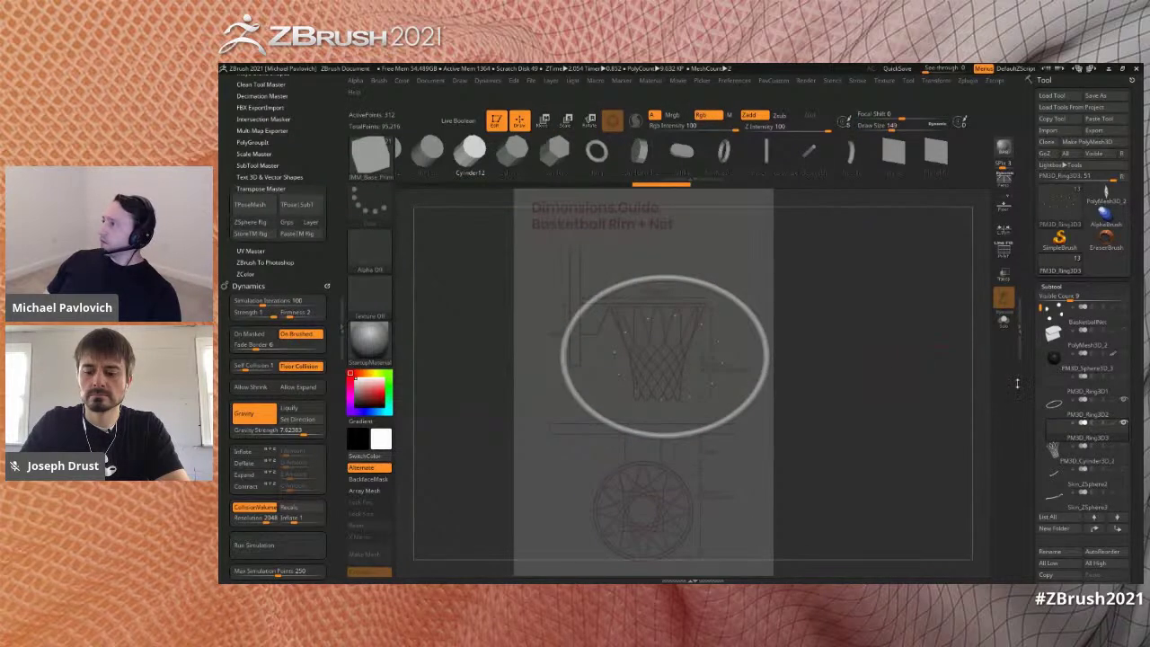
drag(1027, 405, 1026, 380)
click(1082, 435)
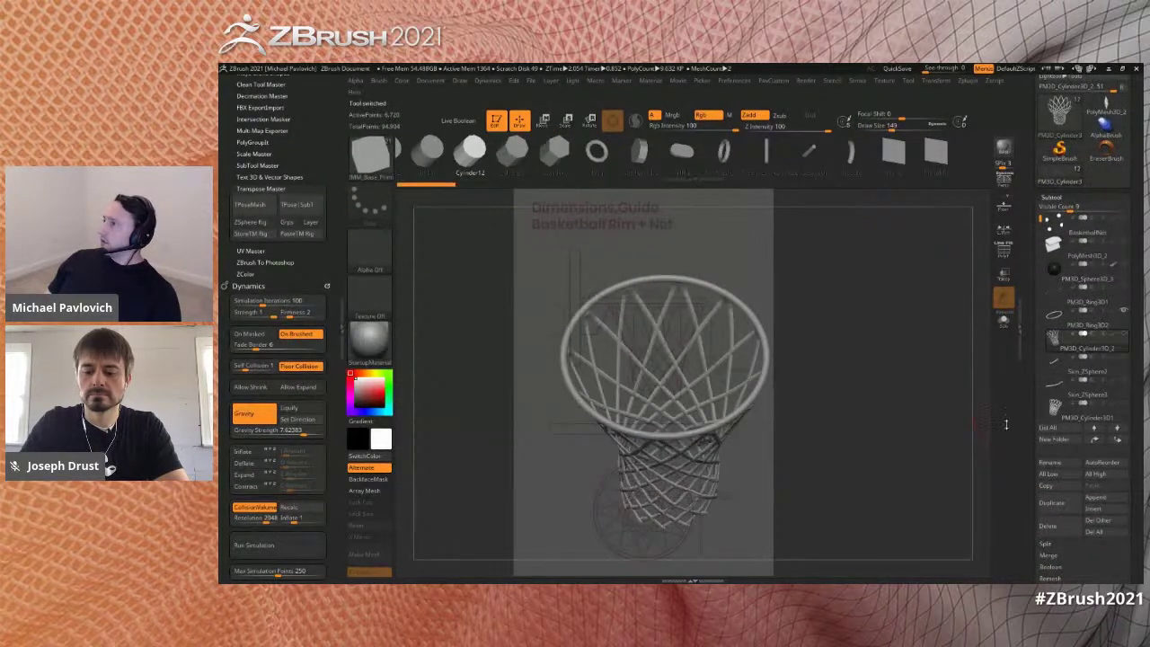
- Switch to the PolyMesh3D star, draw it on the canvas and enter Edit mode in a straight view
click(545, 163)
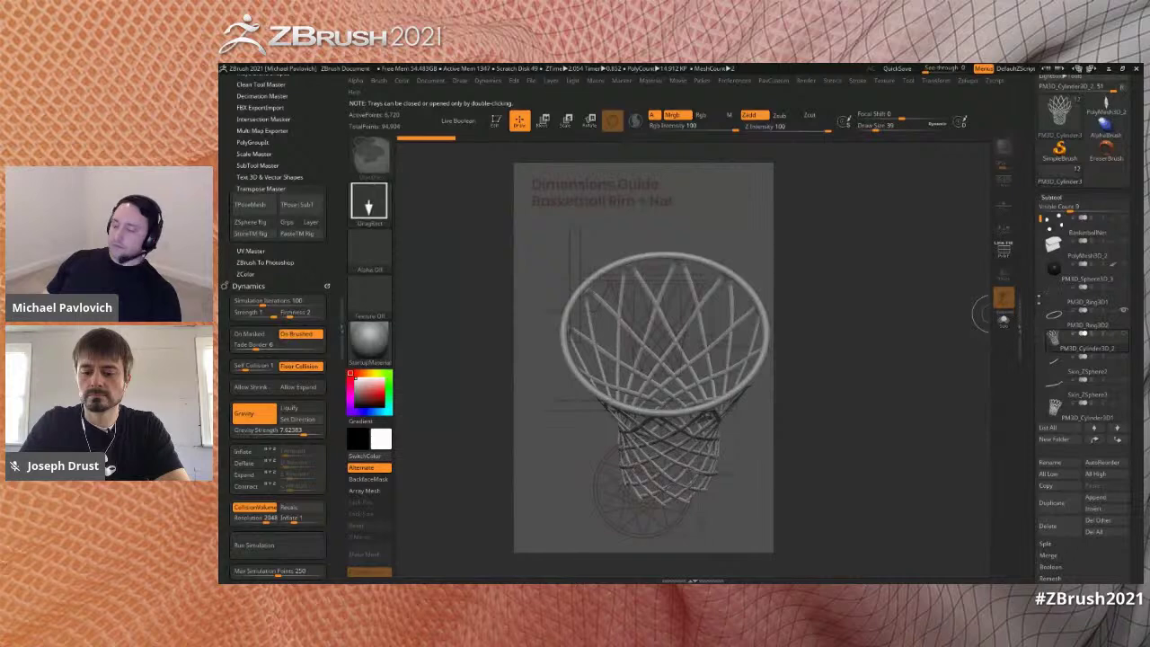
click(1059, 200)
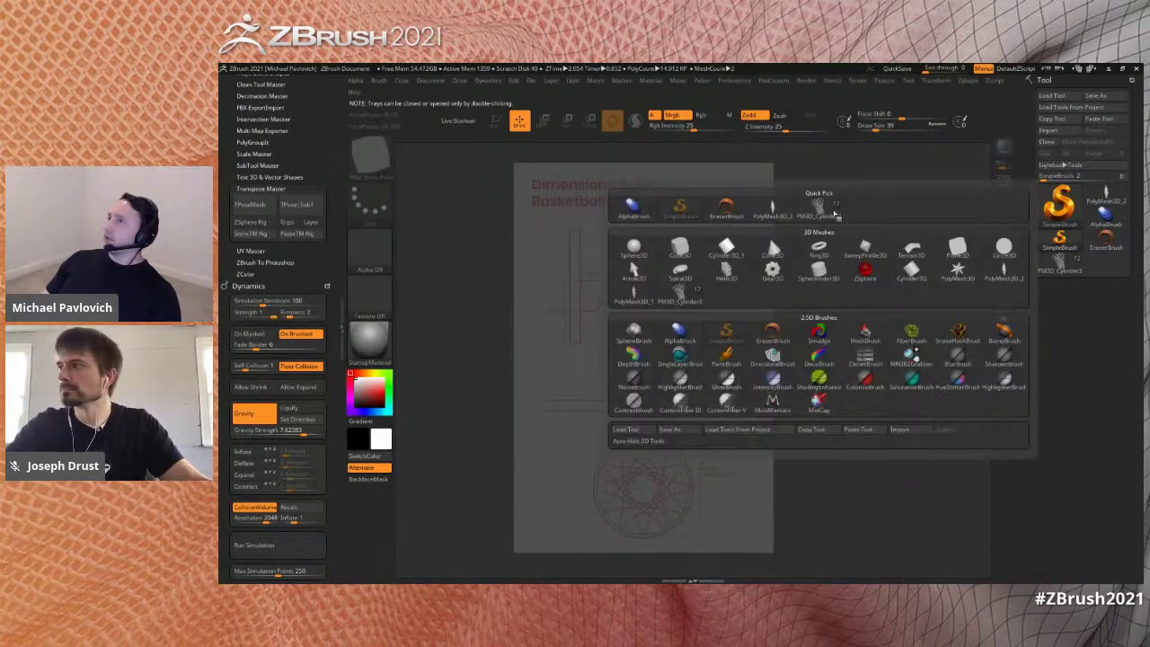
click(951, 280)
drag(811, 362, 803, 409)
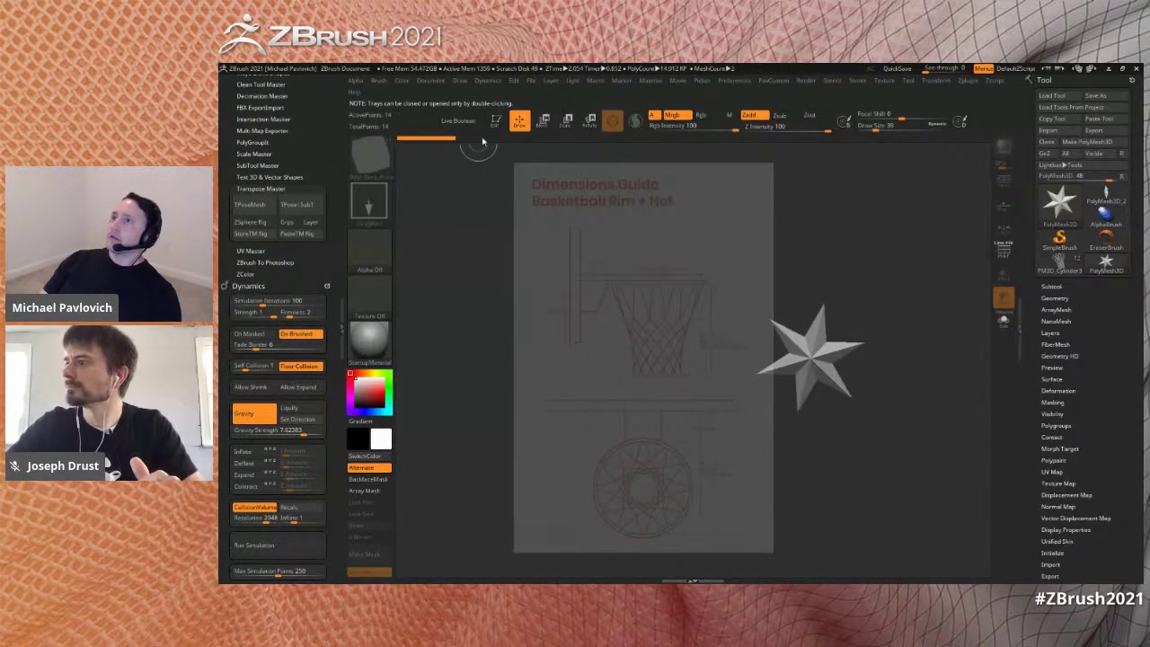
click(496, 121)
shift+drag(890, 262, 835, 261)
alt+drag(835, 260, 796, 290)
- Replace the star with the Cylinder12 primitive and unify its size
key(w)
click(715, 151)
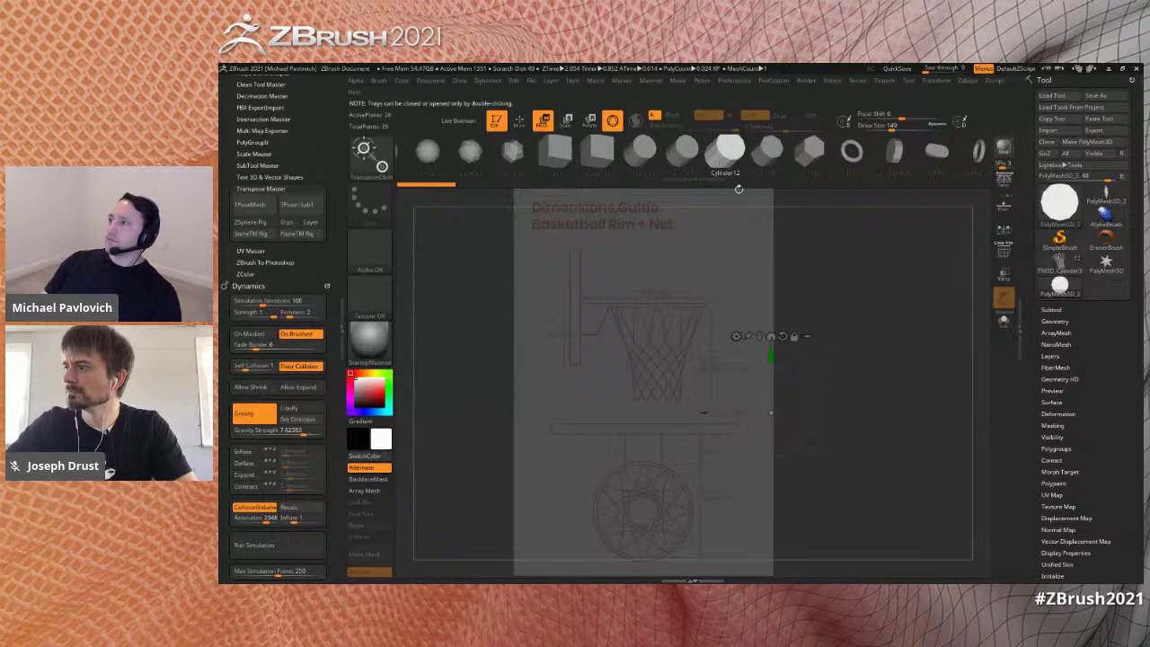
key(grave)
click(852, 233)
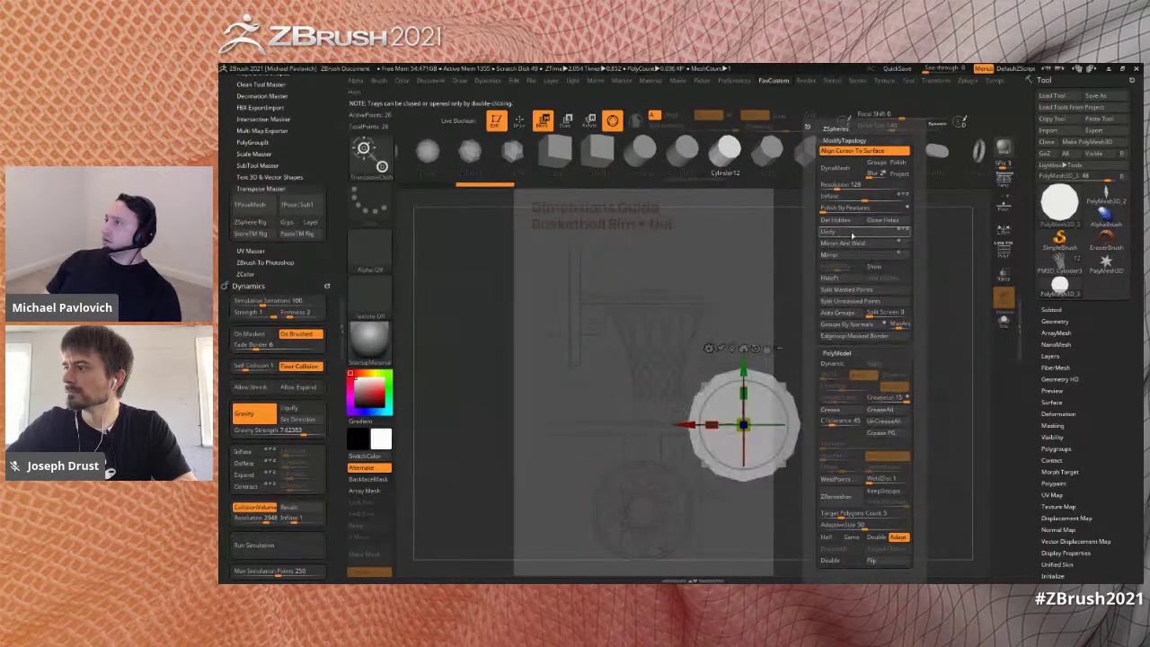
key(q)
- Return to the basketball hoop tool and append the 12-sided cylinder as a new subtool
click(1050, 310)
drag(1033, 333, 1033, 310)
click(1060, 241)
drag(1109, 503, 1107, 340)
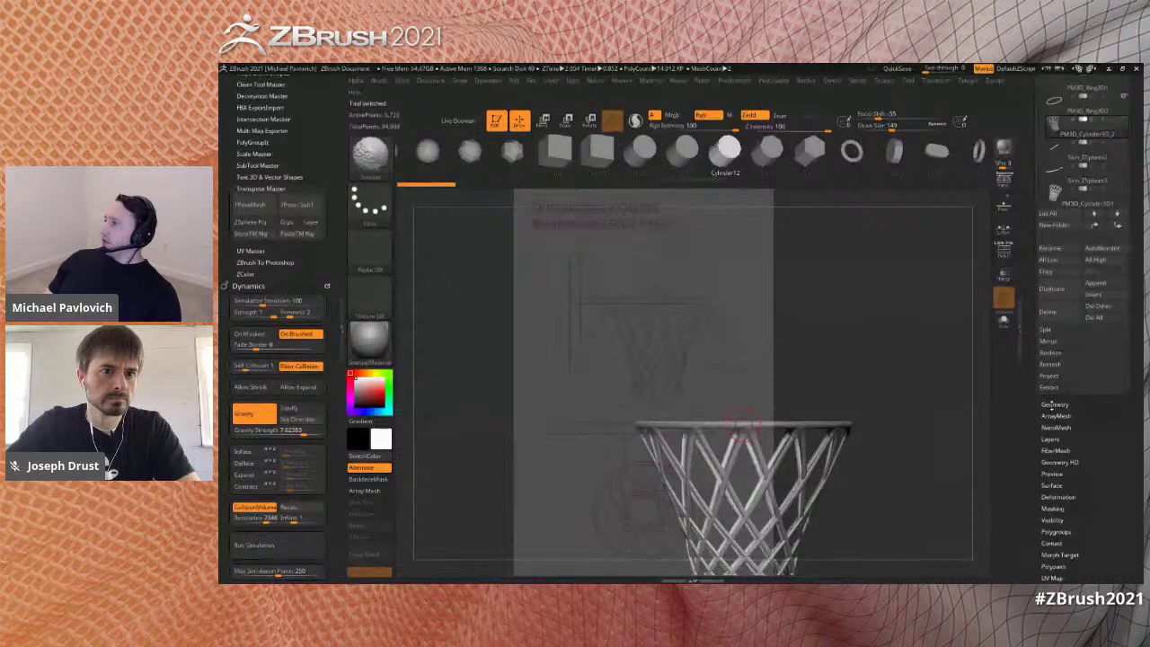
click(1095, 282)
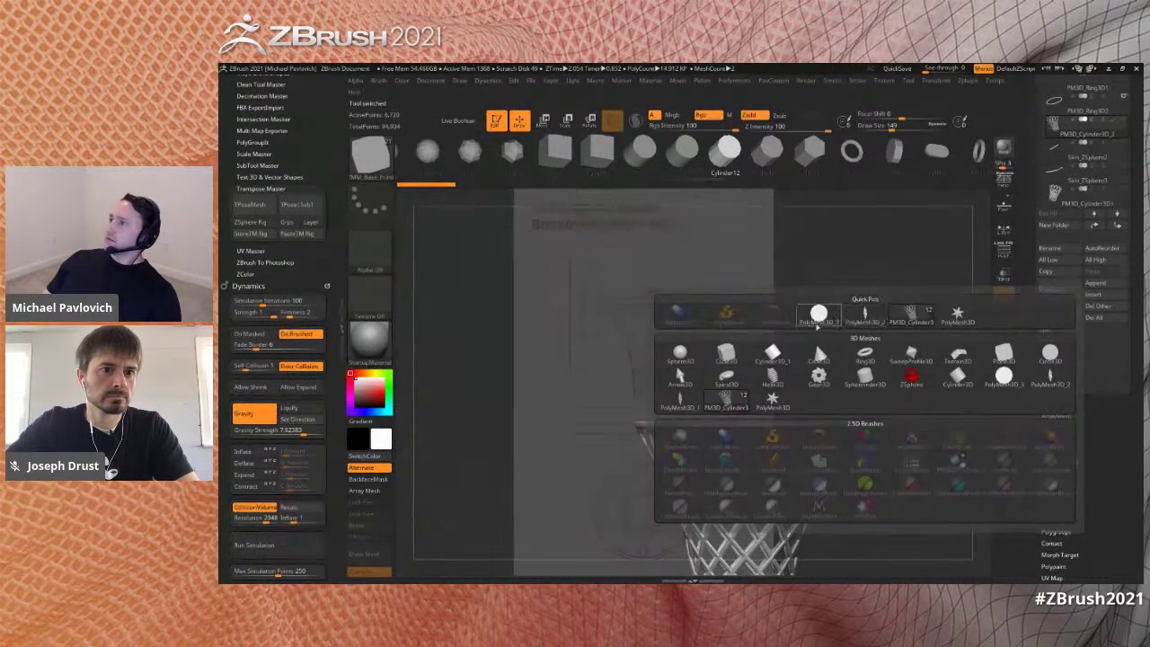
click(817, 310)
- Scale the appended cylinder to the rim's width against the side-view reference, with PolyFrame on and the SkinShade4 material
shift+drag(915, 344, 736, 356)
key(w)
mouse_move(964, 349)
alt+mouse_down()
mouse_move(806, 302)
mouse_move(853, 364)
mouse_move(850, 327)
mouse_move(863, 335)
alt+mouse_up()
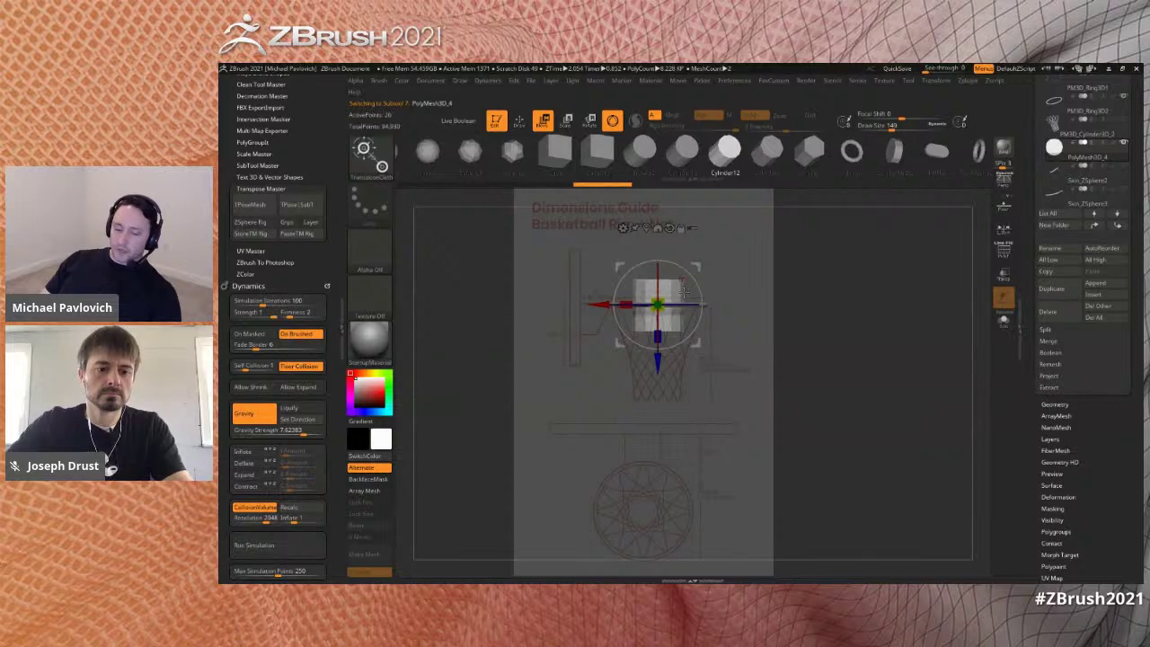
key(b)
key(t)
key(r)
drag(658, 303, 700, 301)
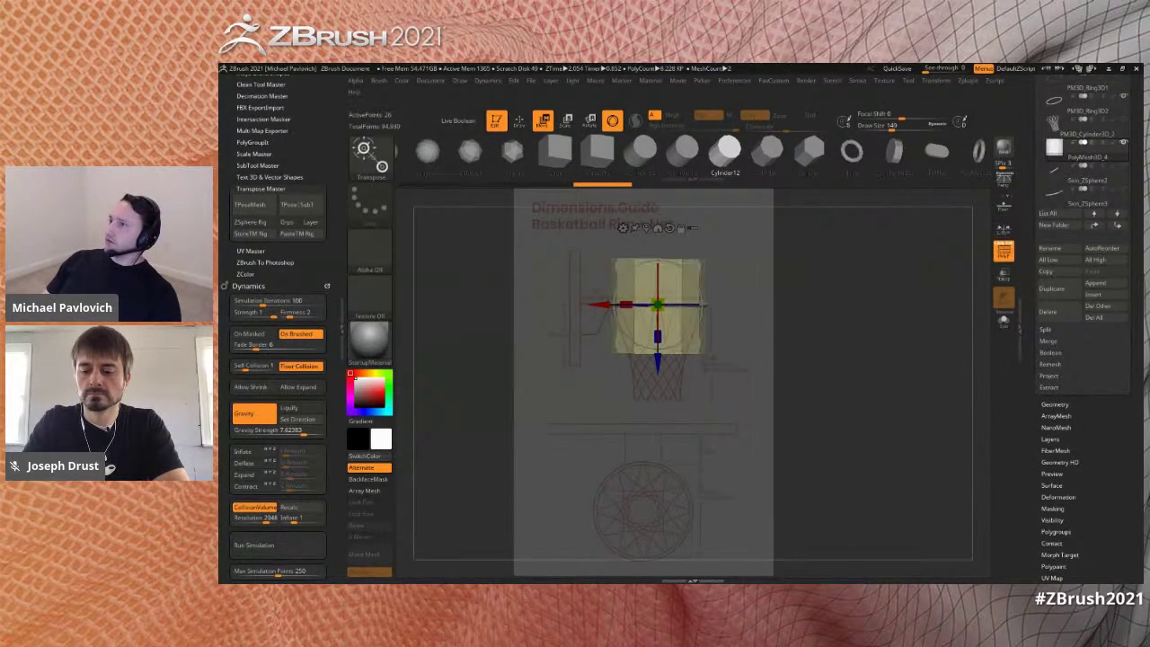
key(m)
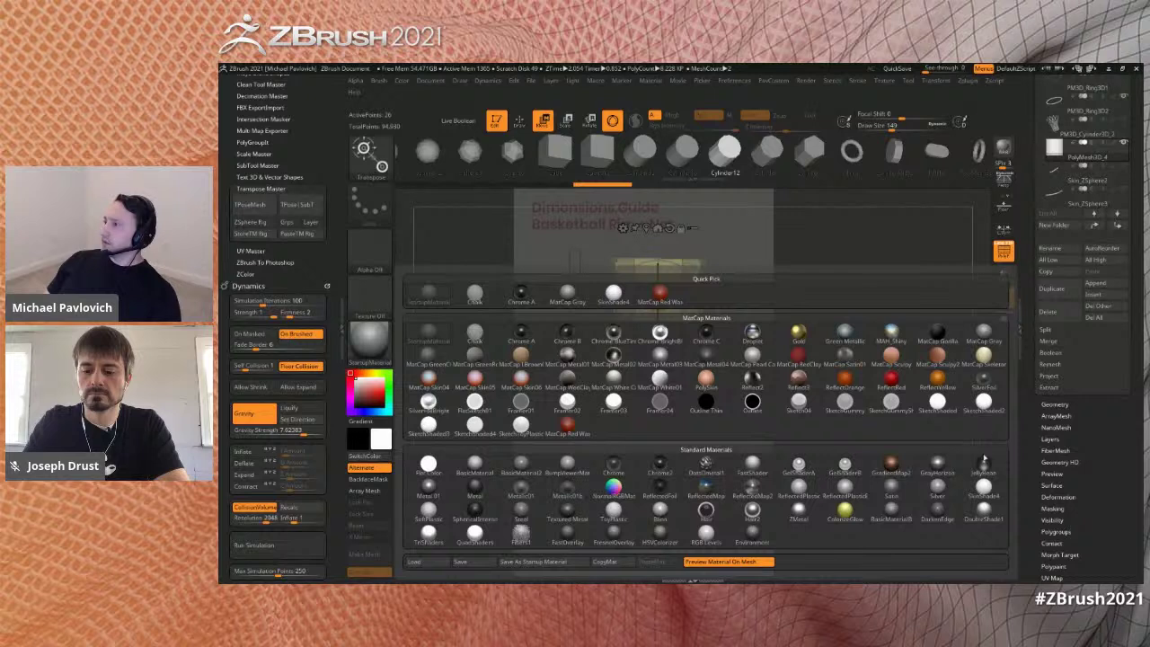
click(982, 482)
- Lower the 12-sided cylinder beneath the rim and slice it horizontally across its middle with SliceCurve
drag(657, 362, 657, 408)
ctrl+drag(754, 445, 578, 391)
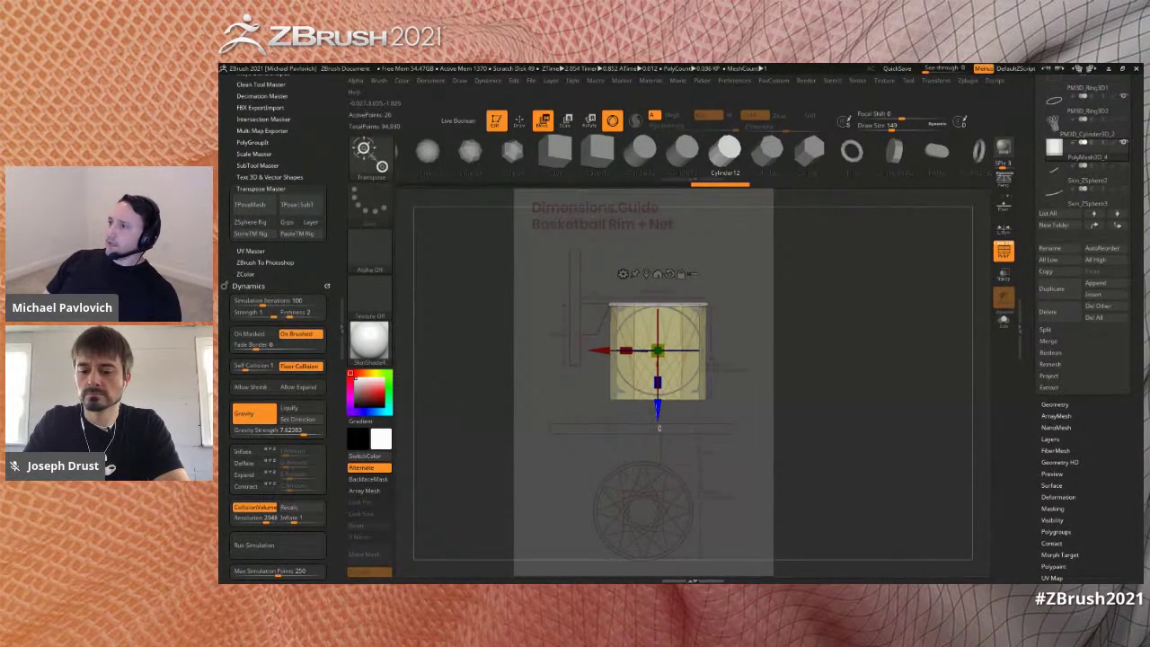
key(q)
ctrl+shift+click(371, 157)
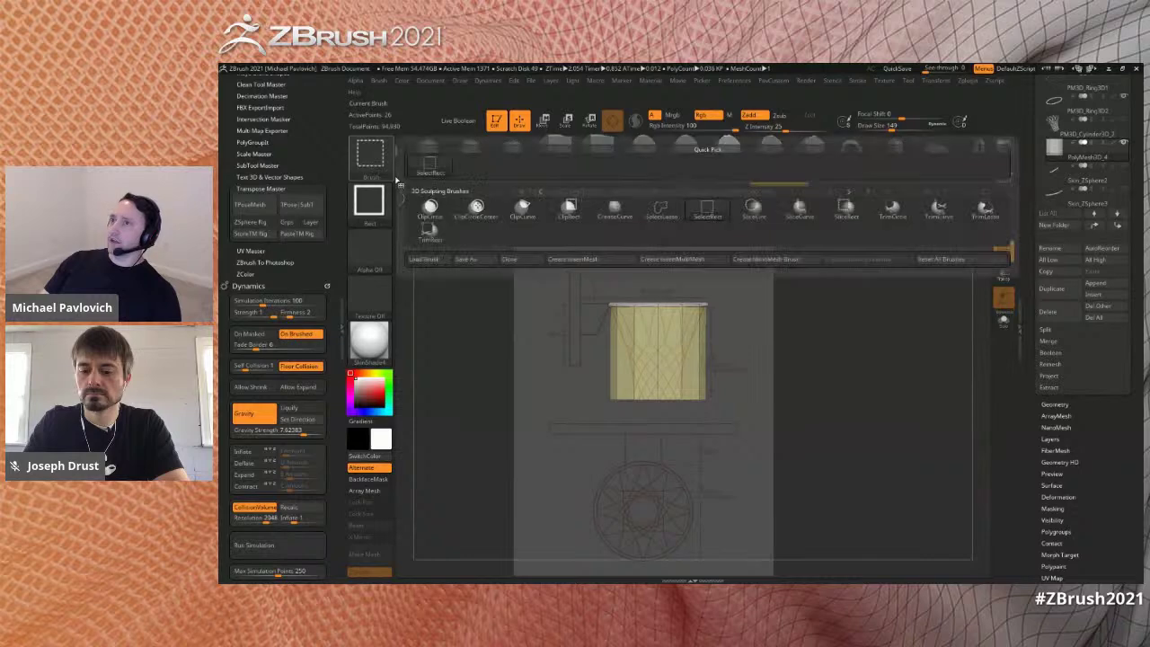
ctrl+shift+click(804, 212)
ctrl+shift+drag(513, 343, 959, 346)
- Try inserting multiple edge loops in the cylinder's lower half with ZModeler
key(b)
key(z)
key(m)
key(space)
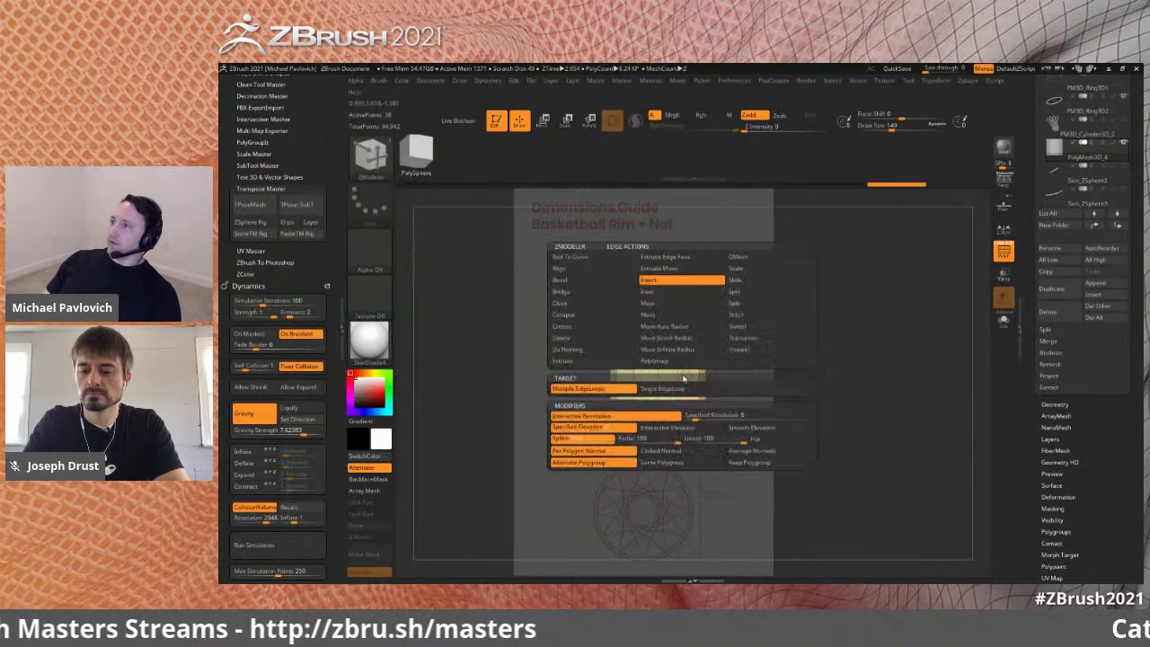
click(685, 363)
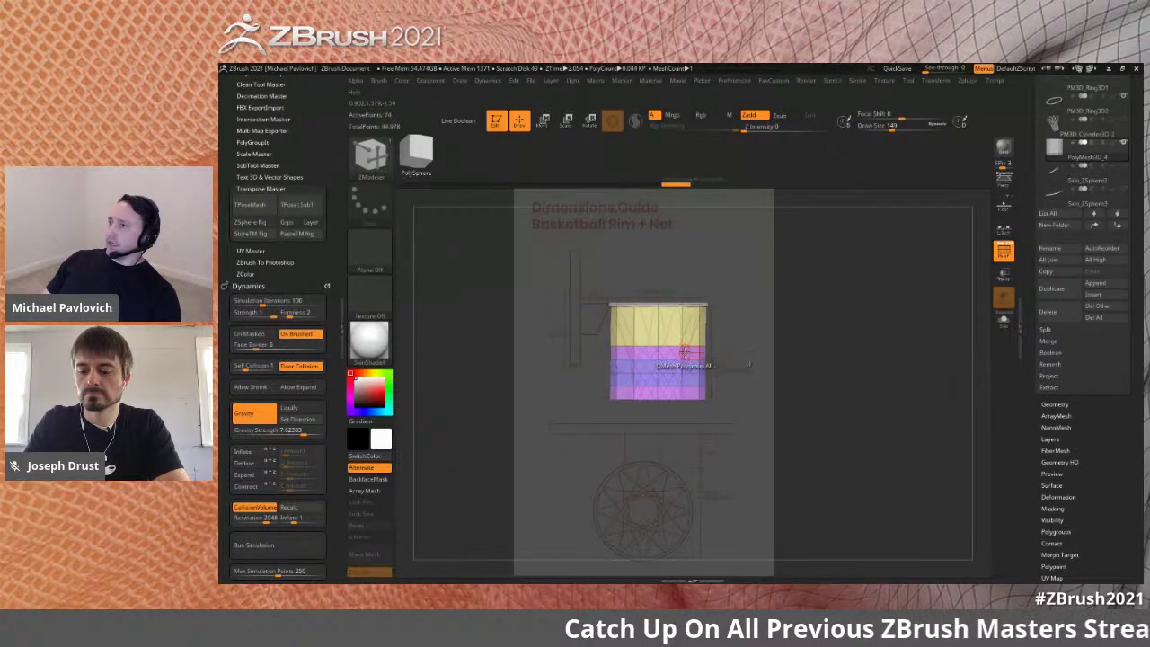
key(ctrl+w)
key(ctrl+z)
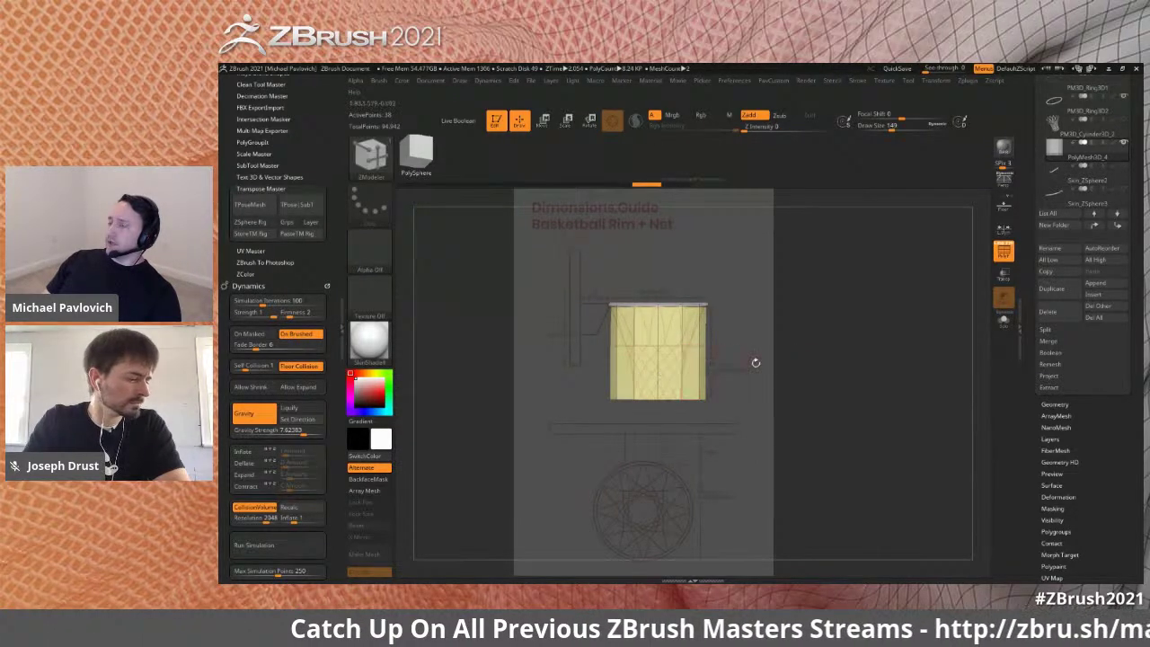
- Mask the upper part of the cylinder and scale its lower rings inward to follow the net's taper in the reference
ctrl+shift+drag(745, 367, 591, 431)
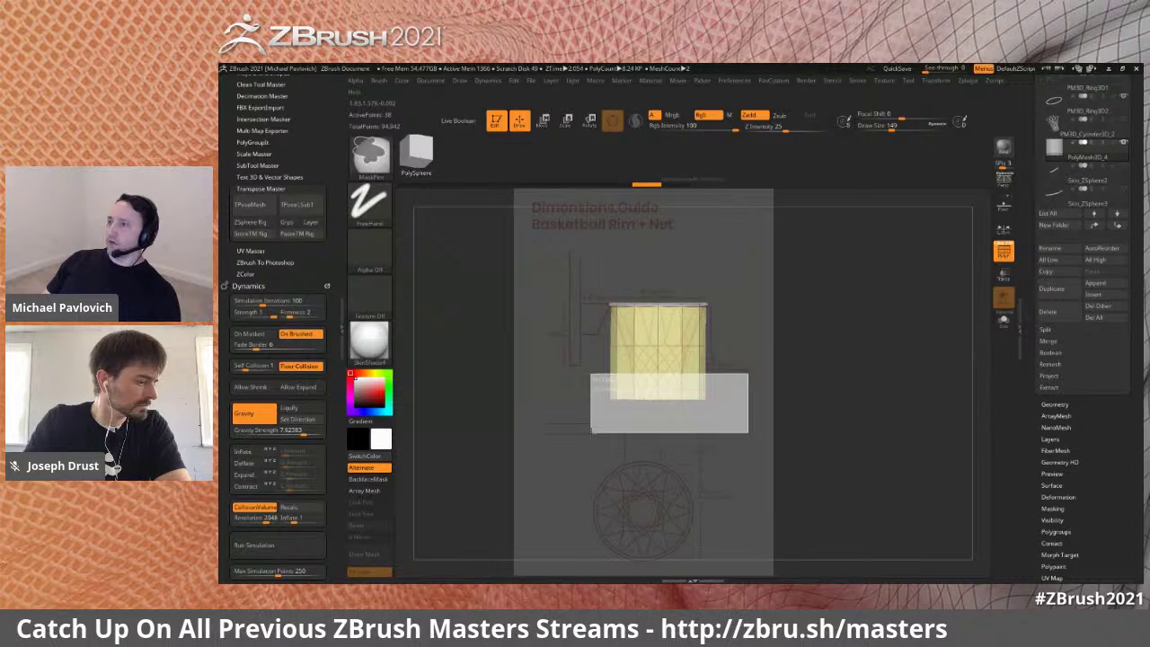
key(w)
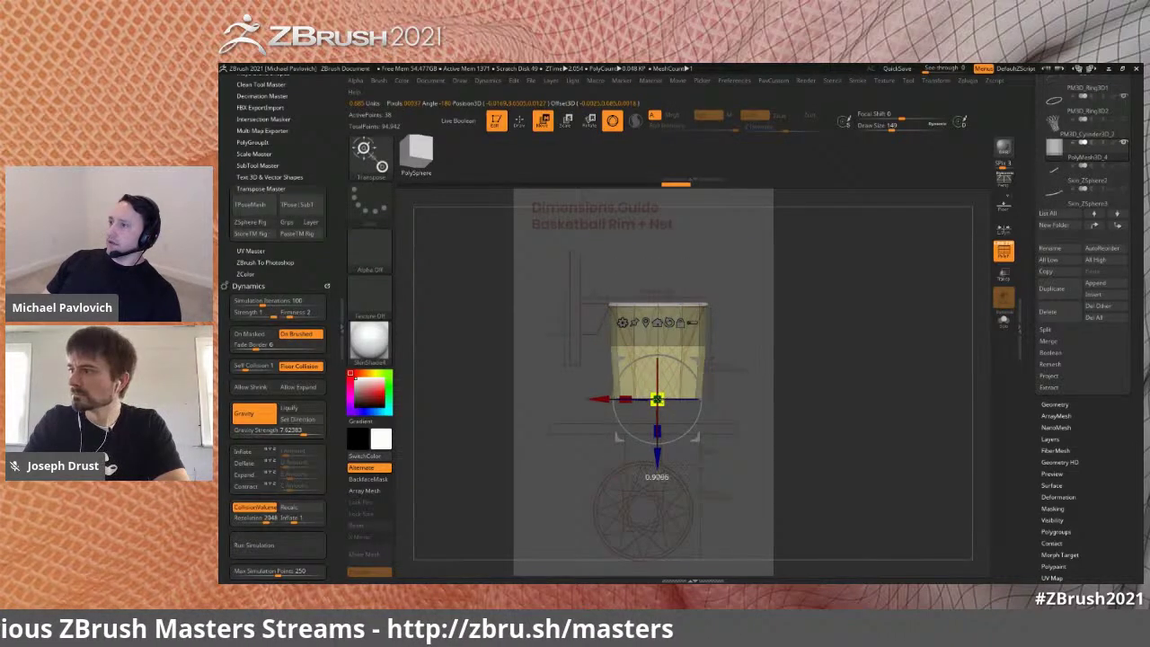
drag(656, 399, 665, 393)
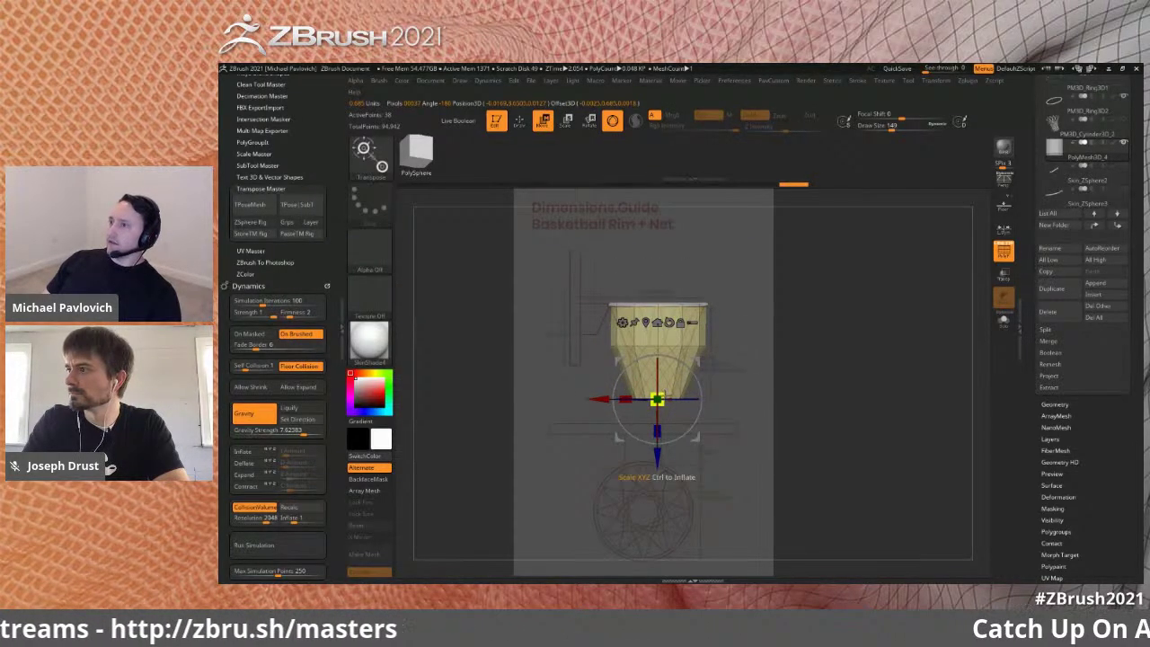
click(645, 322)
drag(657, 345, 654, 349)
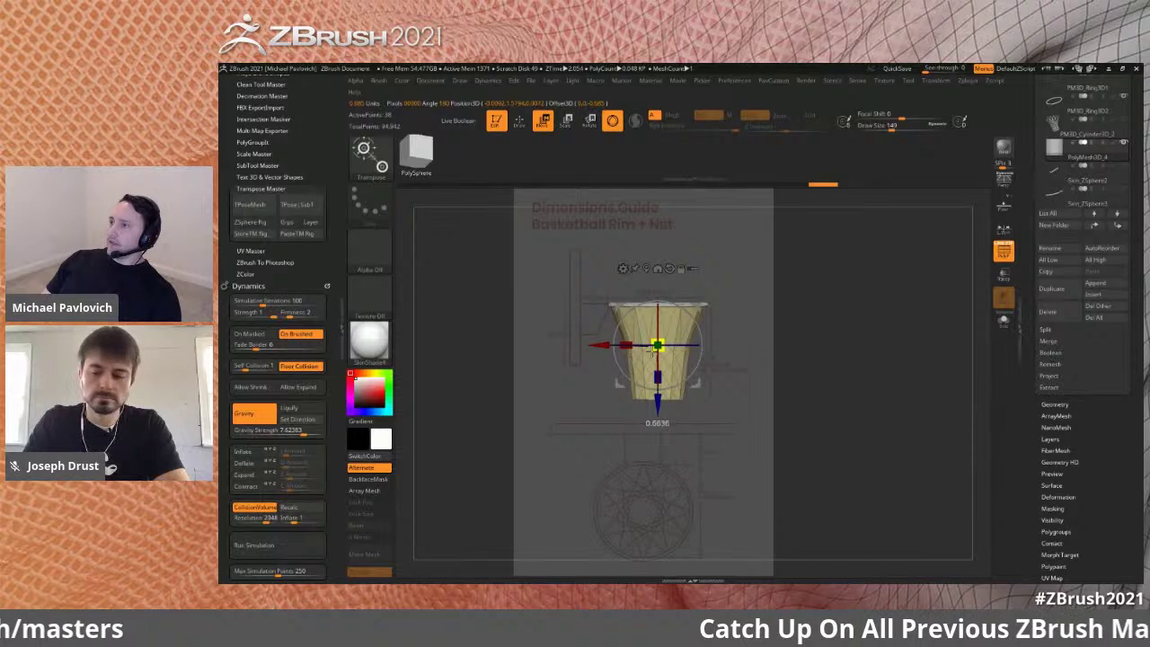
- Insert multiple edge loops in the tapered cylinder's lower half and merge everything into one polygroup
key(q)
key(space)
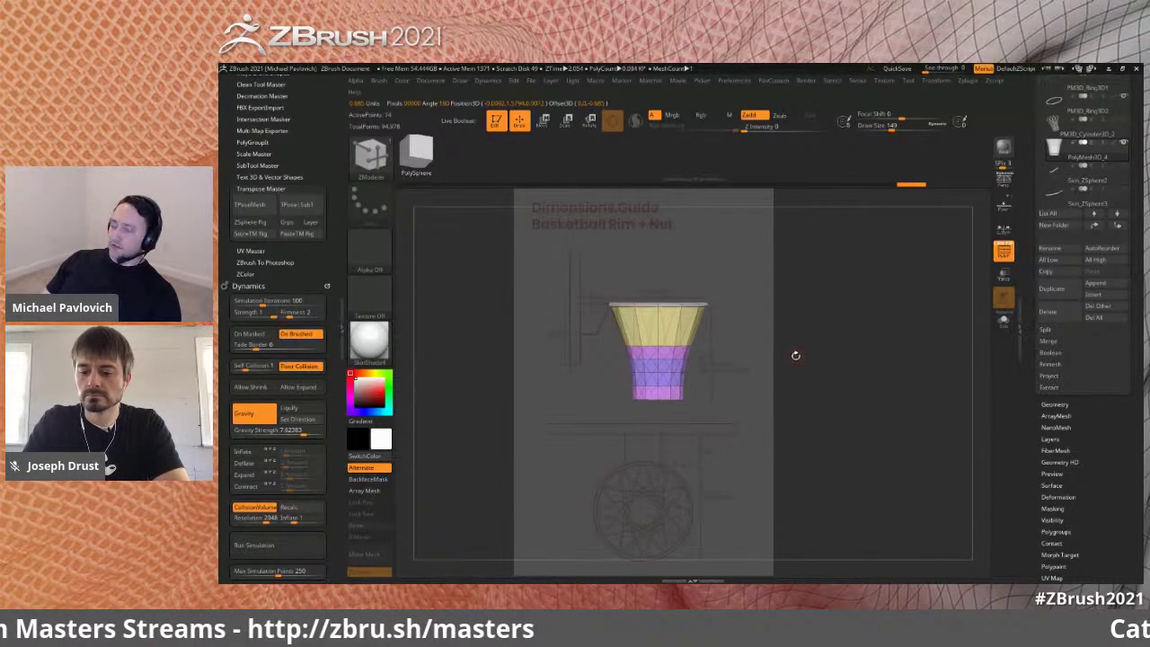
key(ctrl+w)
- Solo the tapered cylinder, isolate its top cap, invert the visibility and delete the hidden cap
click(1003, 323)
ctrl+shift+drag(543, 276, 756, 310)
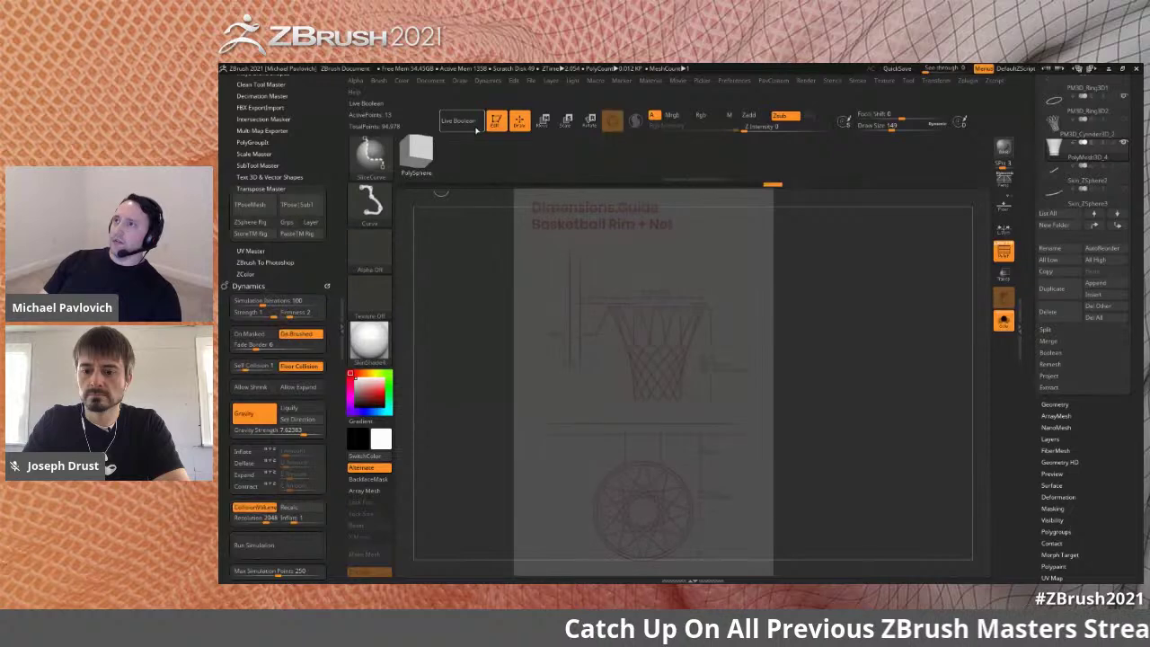
ctrl+shift+click(369, 152)
ctrl+shift+drag(848, 339, 882, 345)
key(1)
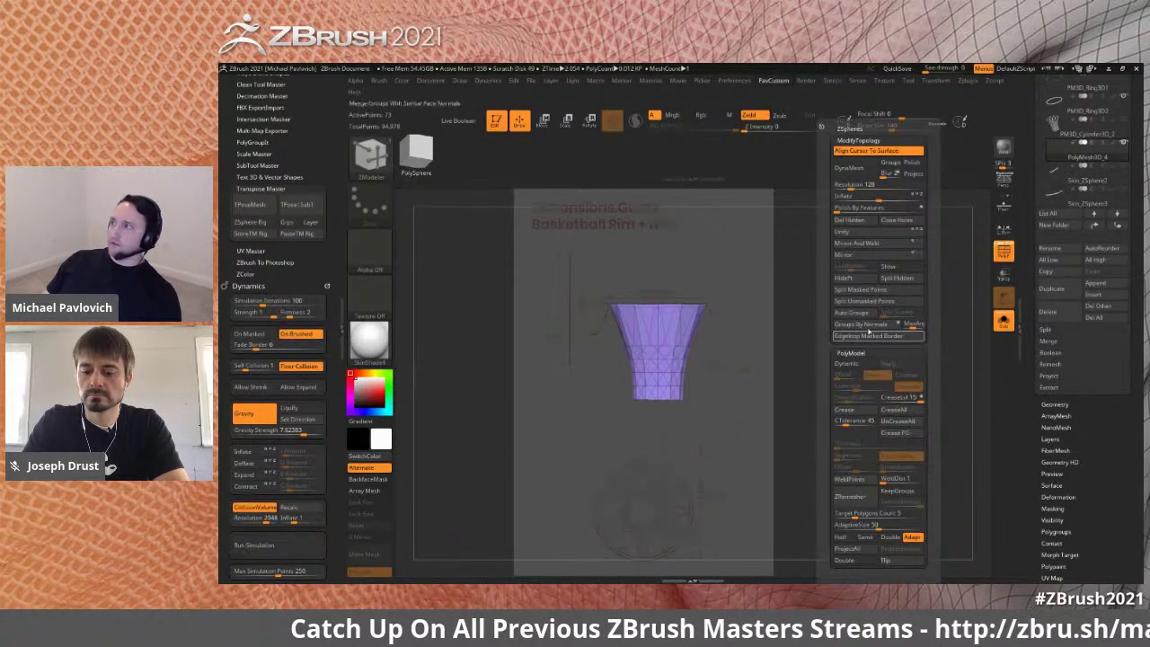
click(851, 220)
- Isolate the cylinder's bottom cap, invert the visibility and delete the hidden cap to leave an open tube
ctrl+shift+drag(794, 455, 601, 390)
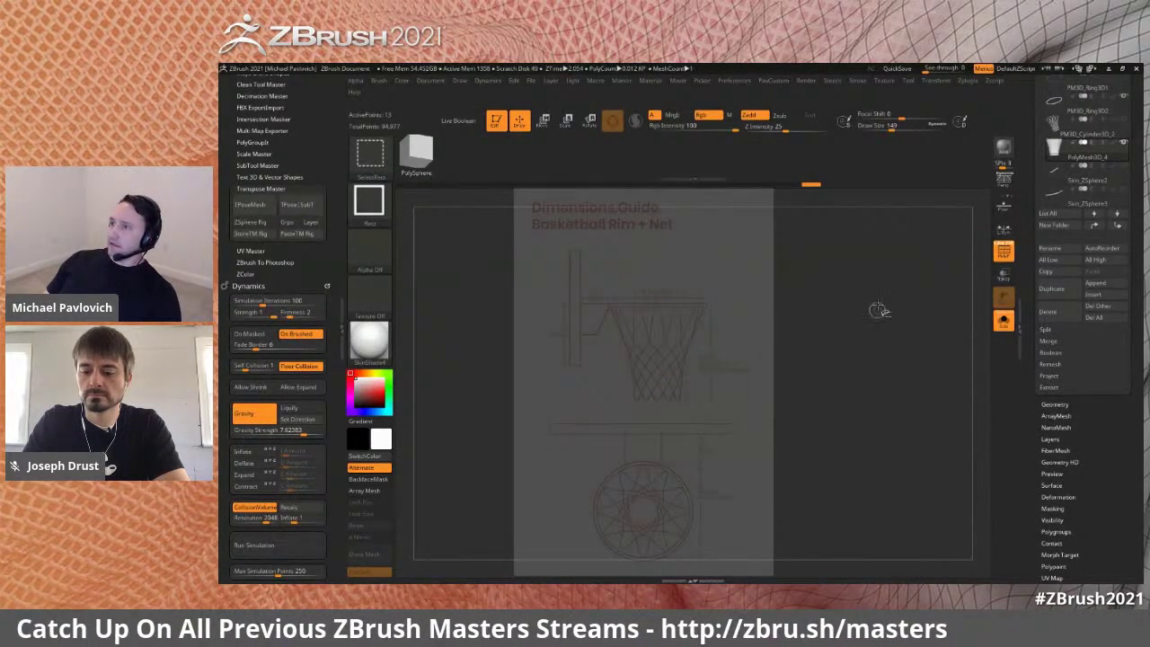
ctrl+shift+drag(875, 310, 889, 295)
key(1)
click(858, 221)
alt+drag(782, 351, 855, 364)
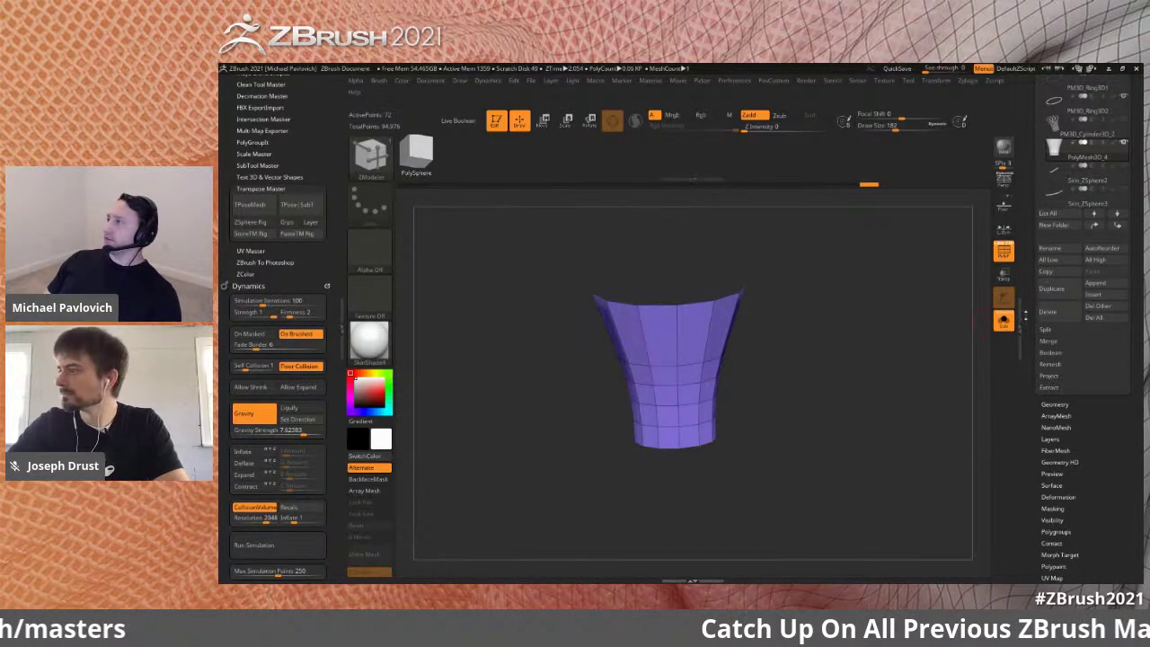
- Turn on Dynamic Subdiv for the open tube and apply the Vortex MicroPoly
click(1055, 405)
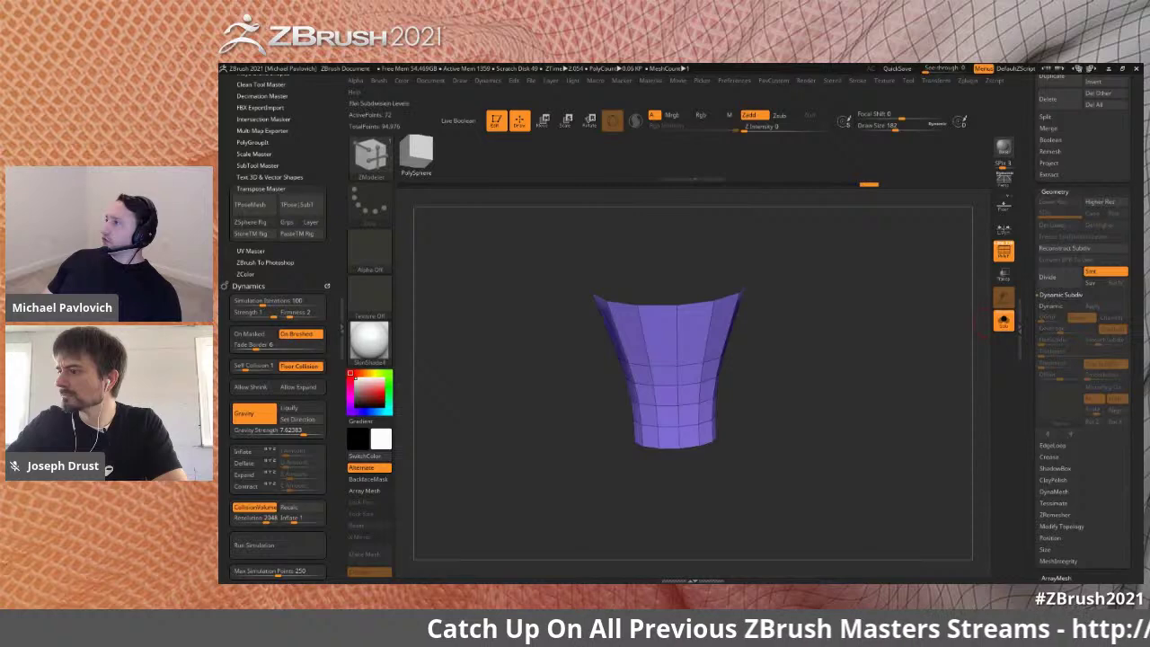
click(1048, 283)
drag(1038, 310, 1074, 282)
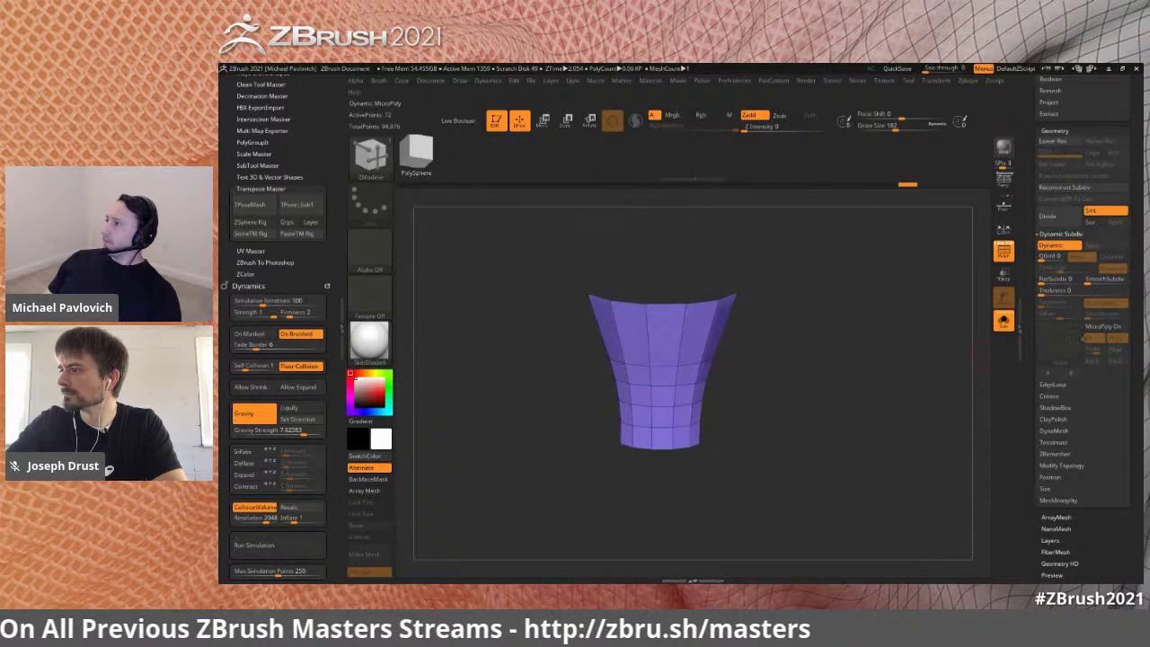
click(1103, 326)
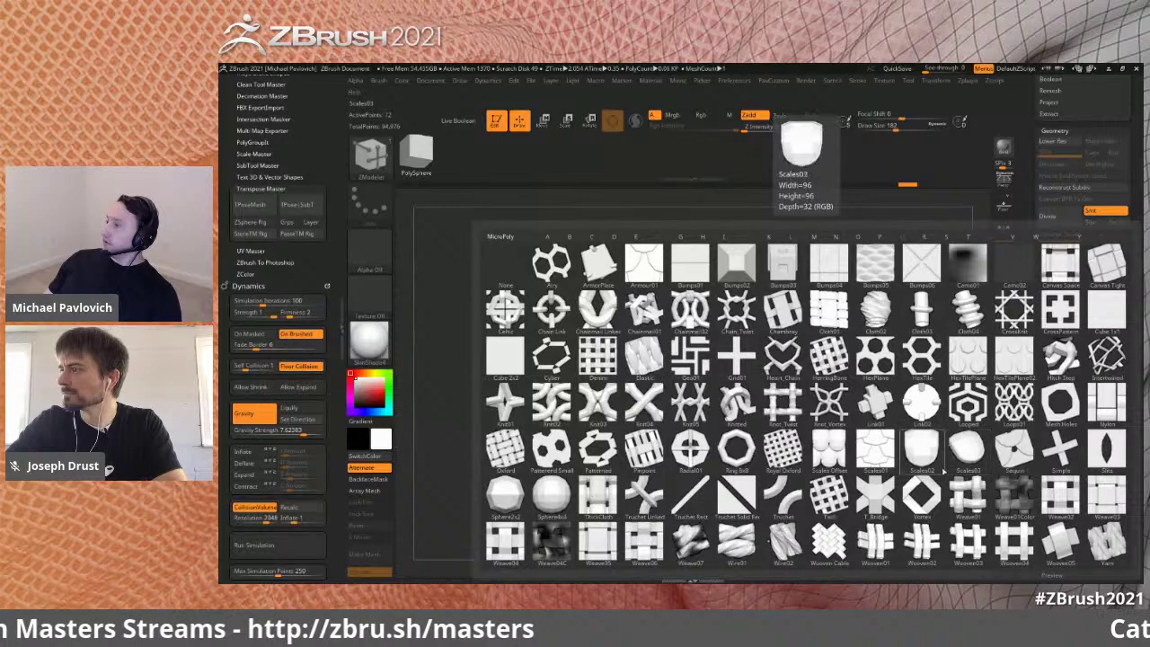
click(873, 494)
drag(928, 424, 891, 408)
drag(890, 369, 693, 331)
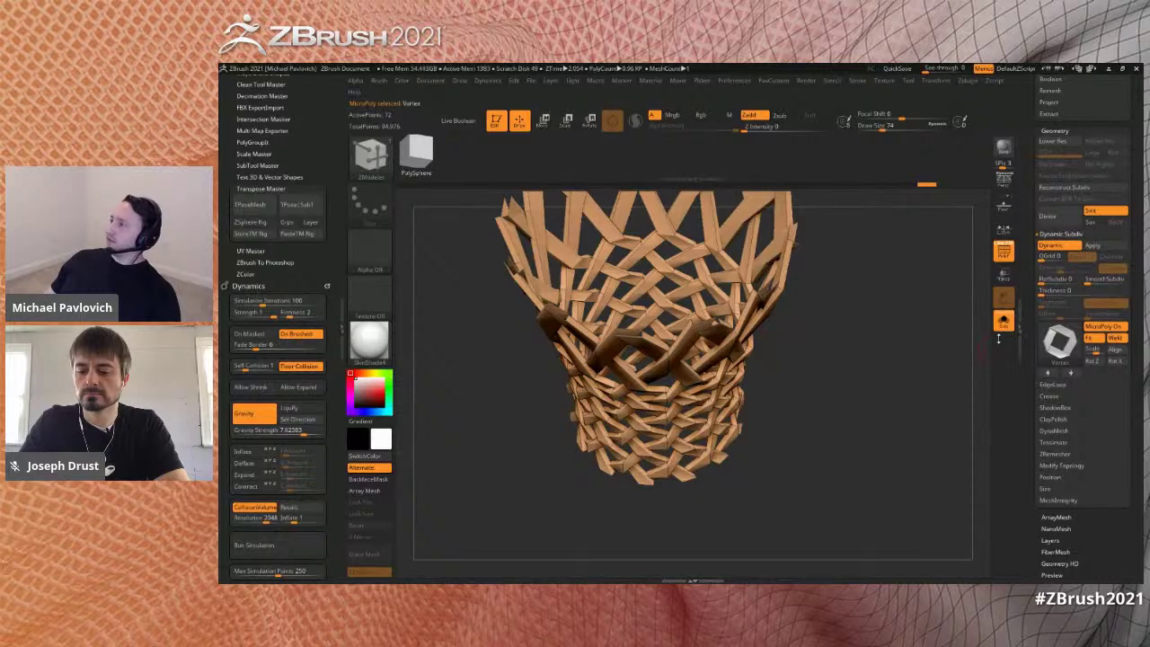
- Load the Vortex and Weave01Color MicroPoly meshes as separate tools
click(1071, 343)
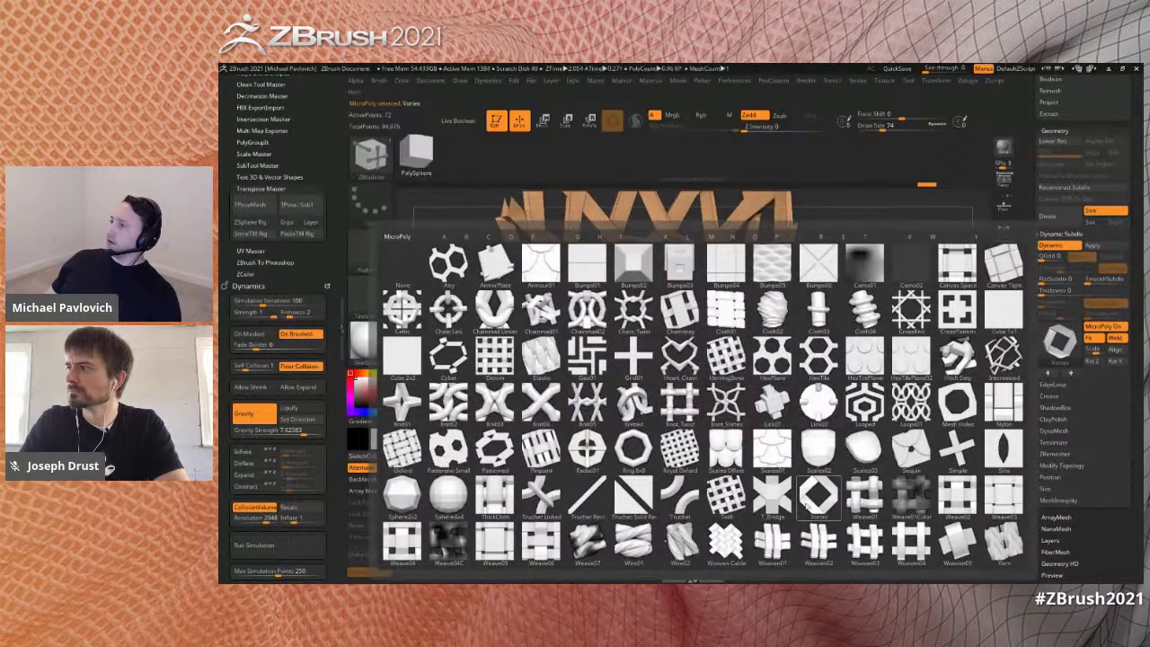
click(814, 503)
click(1051, 343)
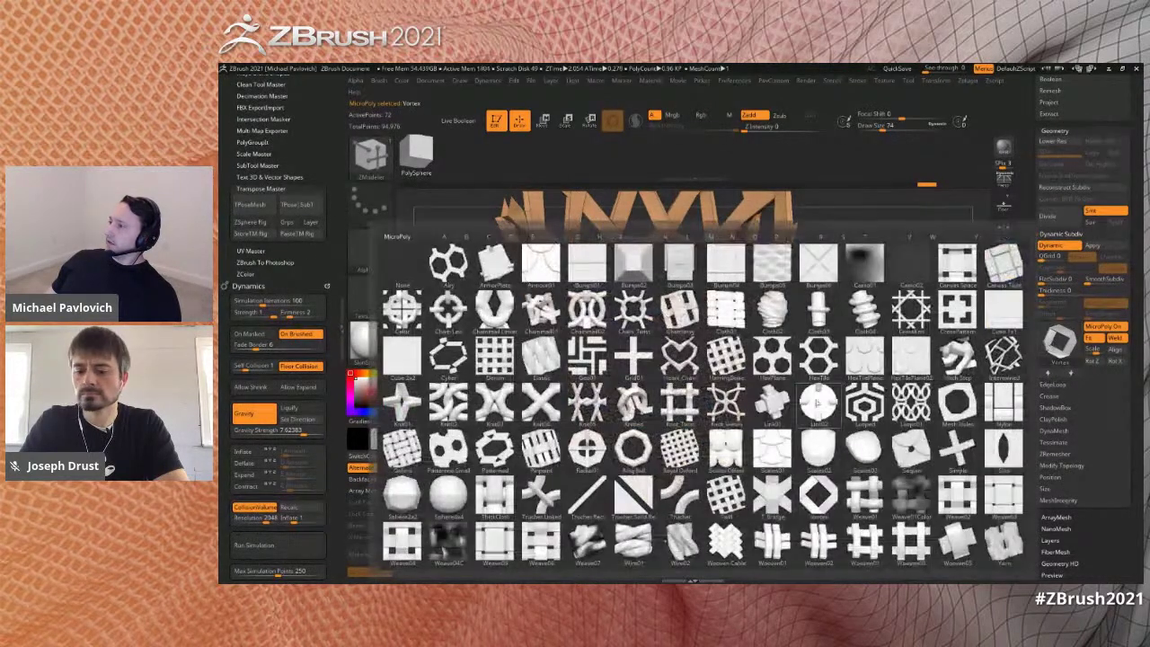
click(907, 507)
- Switch to the Weave01Color tool and examine its woven mesh and subtools with PolyFrame off
drag(1025, 370, 1009, 520)
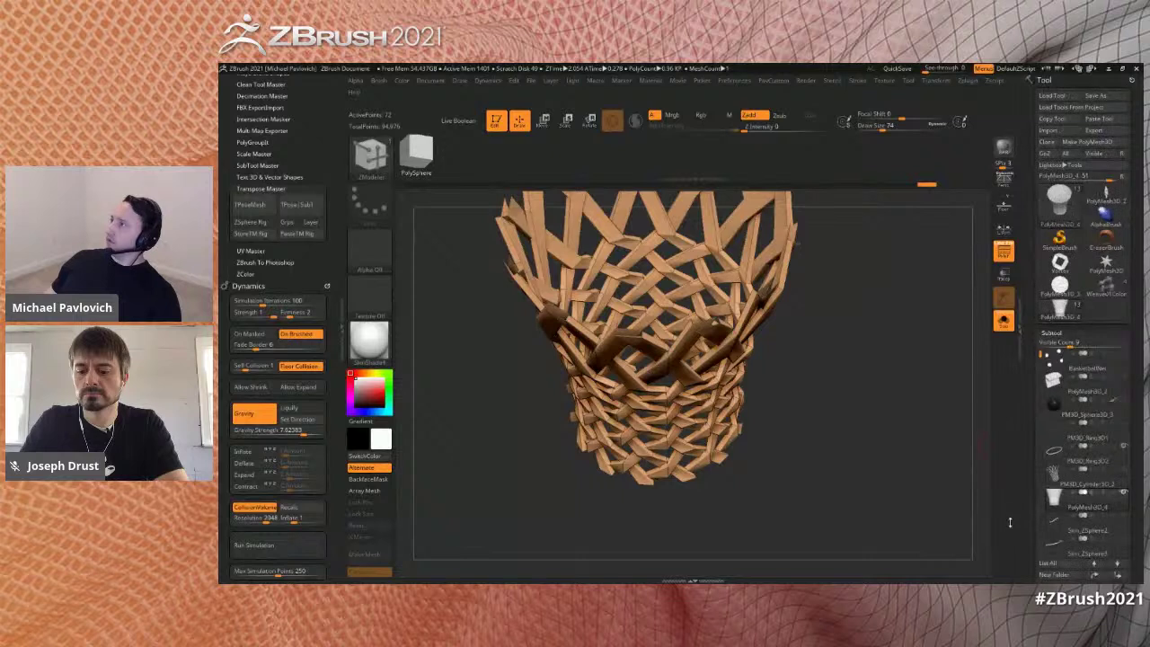
click(1112, 289)
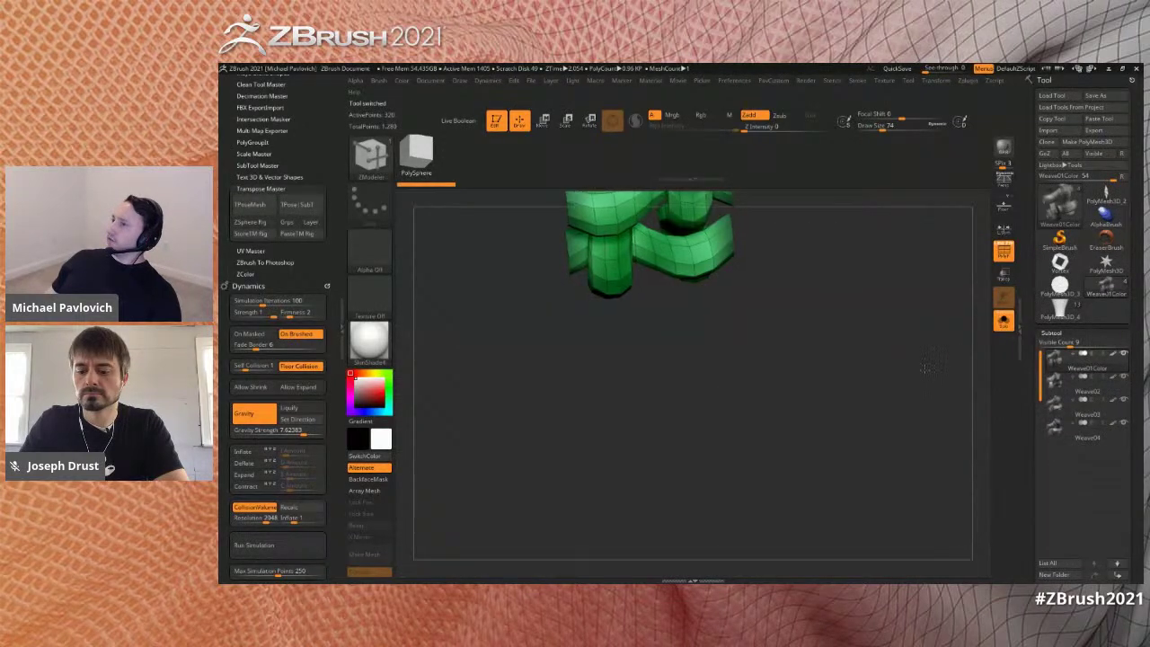
drag(893, 324, 860, 318)
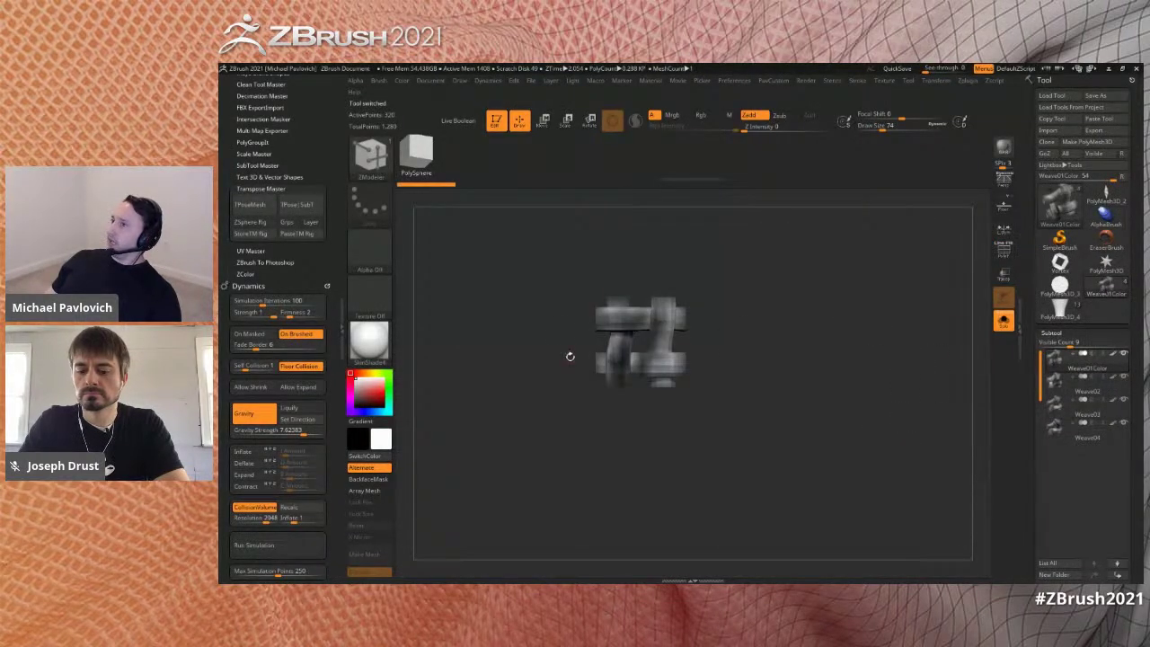
mouse_move(1071, 400)
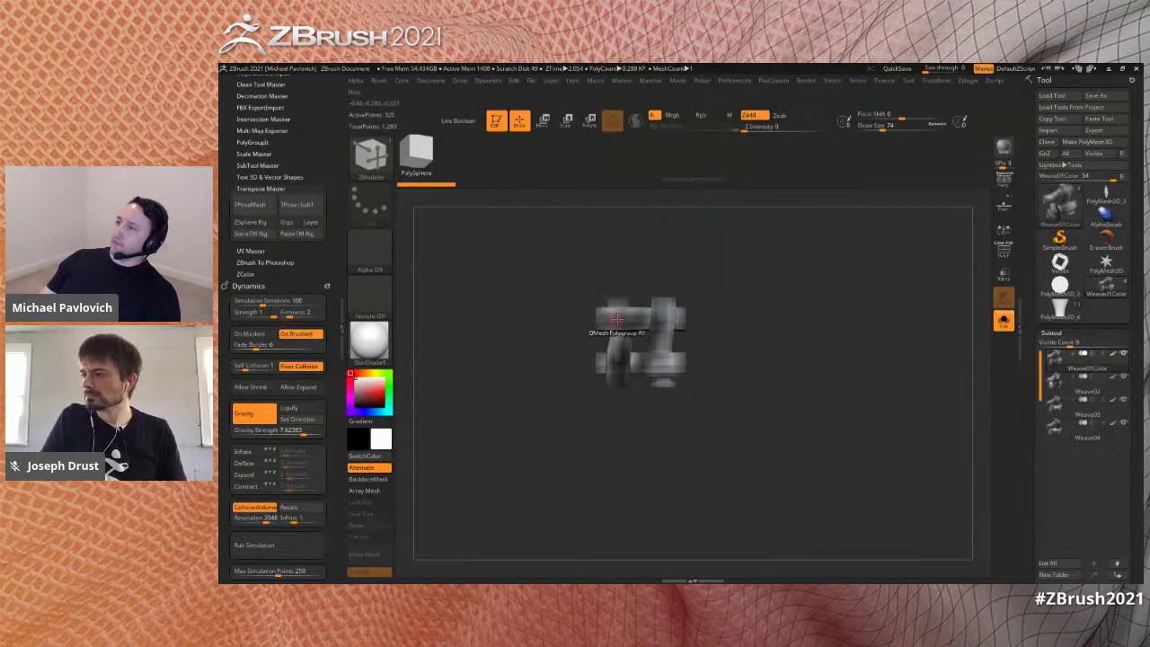
key(s)
mouse_move(757, 348)
mouse_down()
mouse_move(758, 359)
mouse_move(732, 339)
mouse_move(766, 326)
mouse_up()
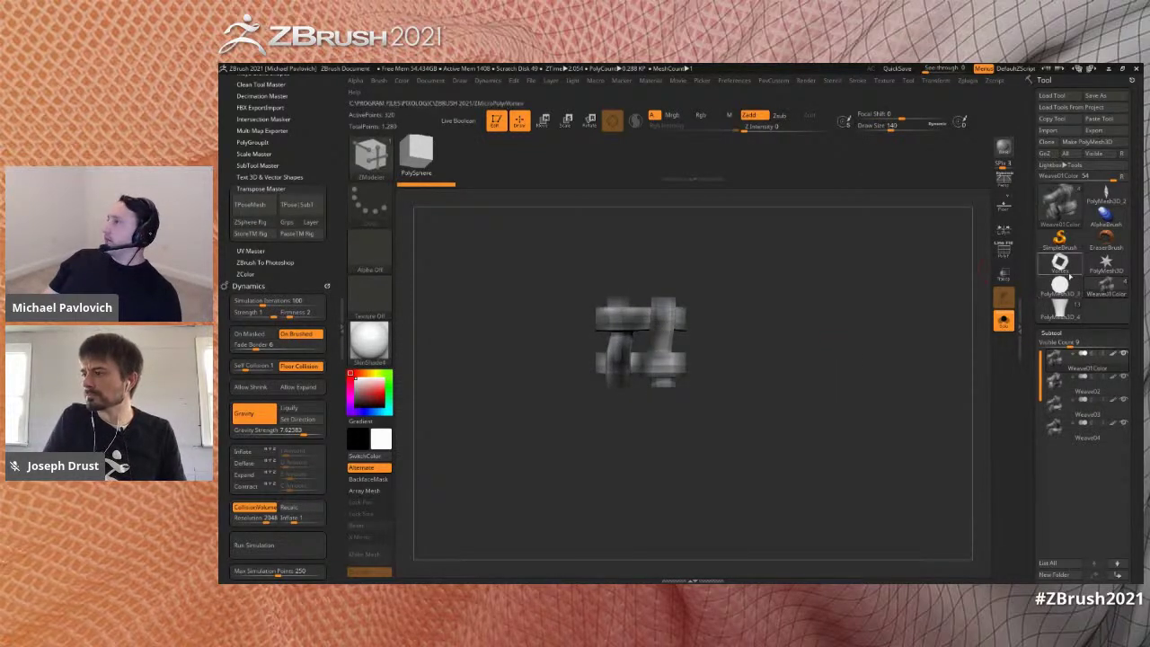
- Switch to the Vortex tool and examine its mesh with PolyFrame on and the startup material
scroll(1091, 404, down, 3)
click(1108, 551)
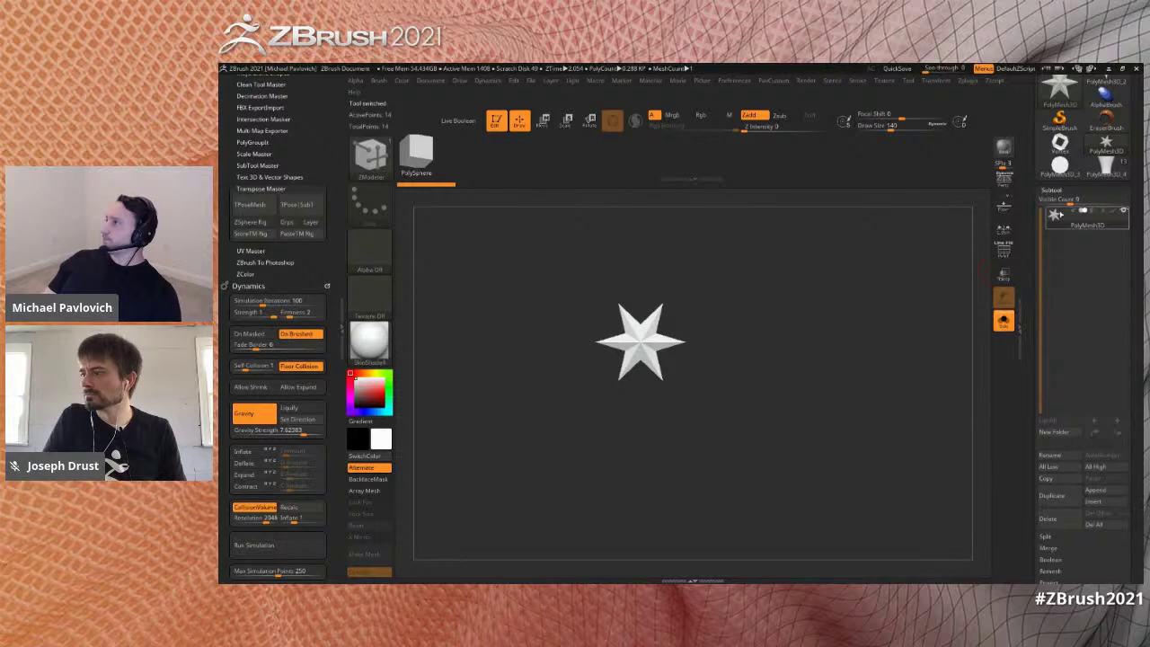
click(1055, 148)
ctrl+right_drag(829, 347, 864, 352)
click(1003, 255)
click(380, 341)
click(428, 346)
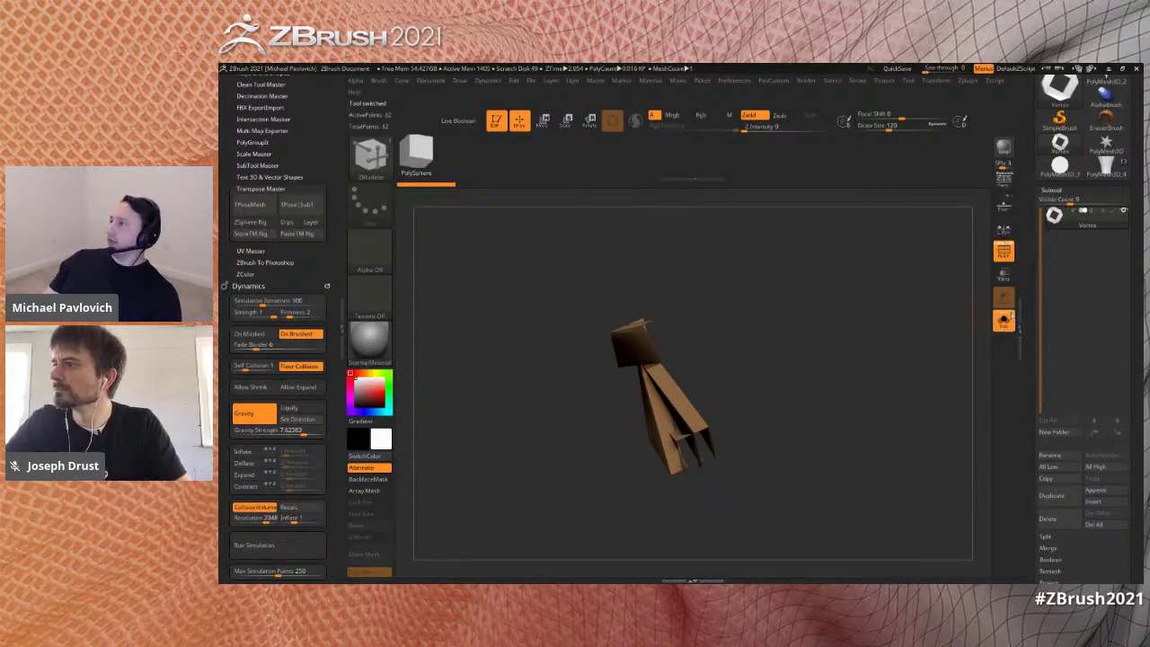
- Return to the basketball hoop tool and apply the net's Dynamic Subdiv MicroPoly as real geometry
click(1105, 161)
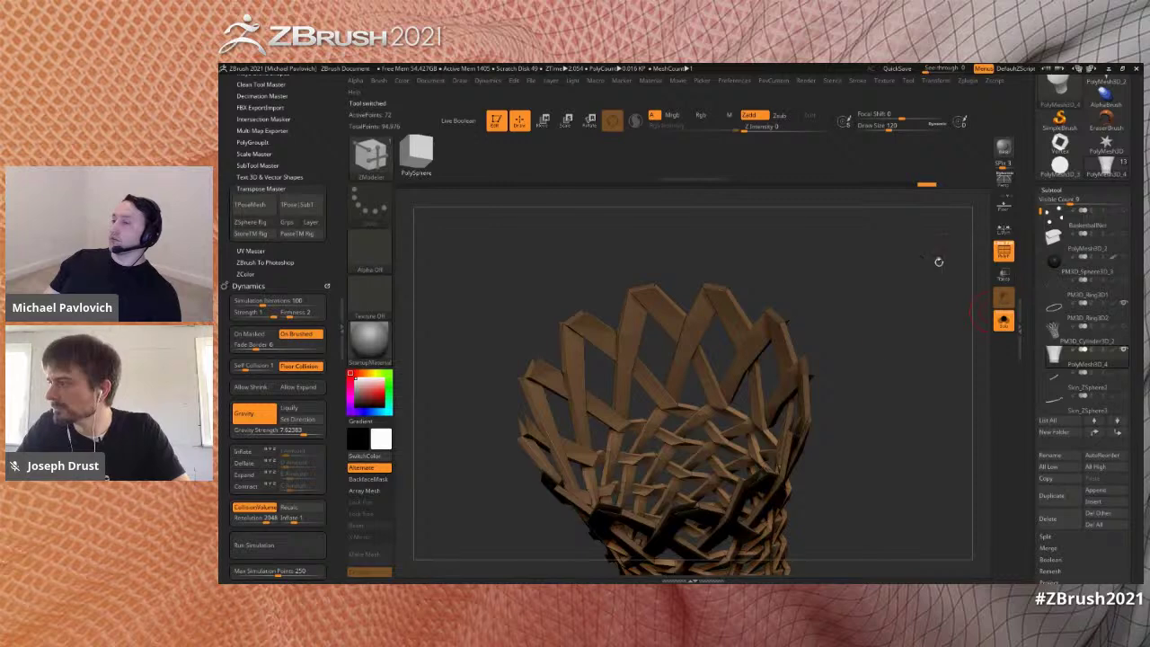
alt+drag(873, 334, 891, 367)
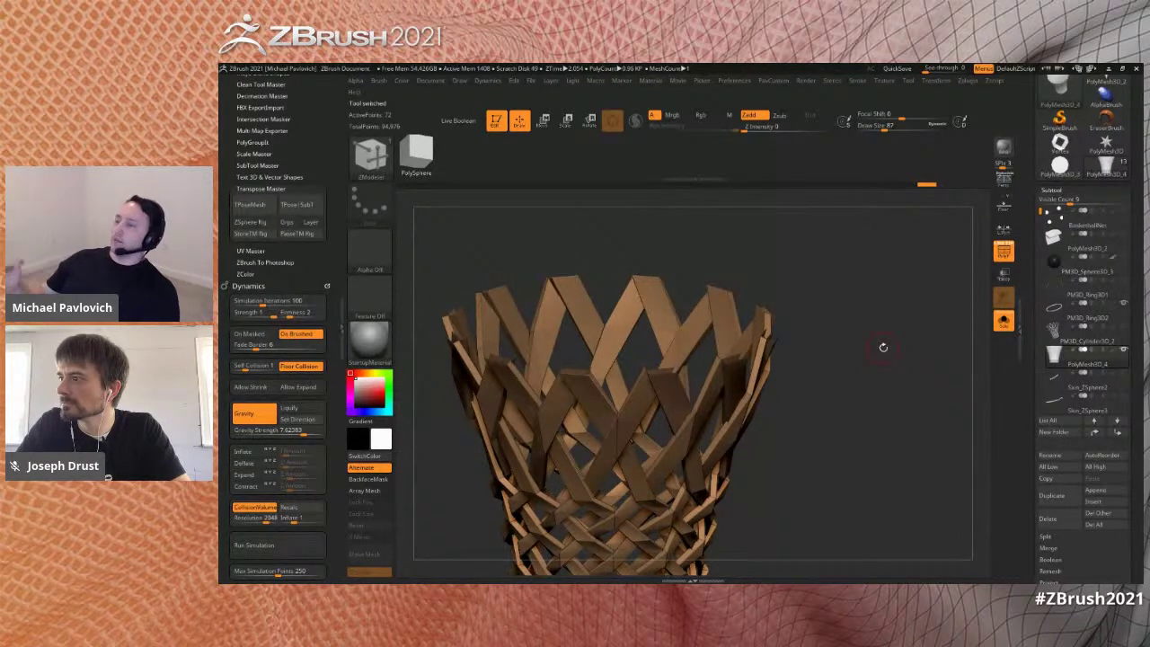
alt+drag(882, 313, 888, 396)
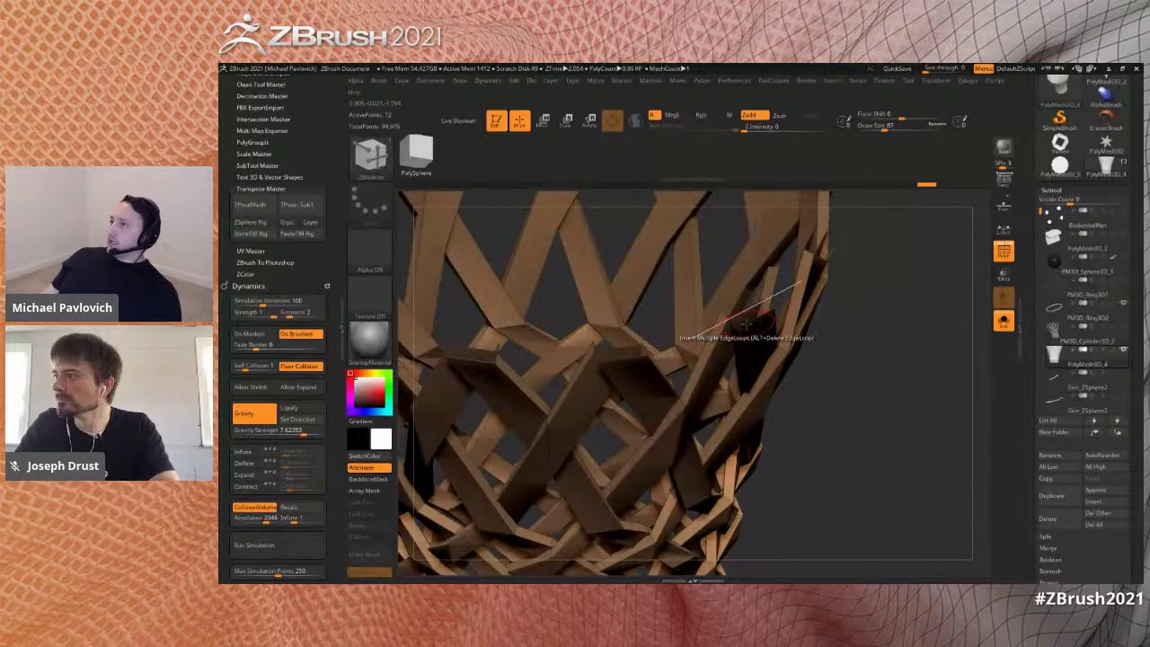
drag(1026, 365, 1030, 257)
scroll(1030, 255, down, 3)
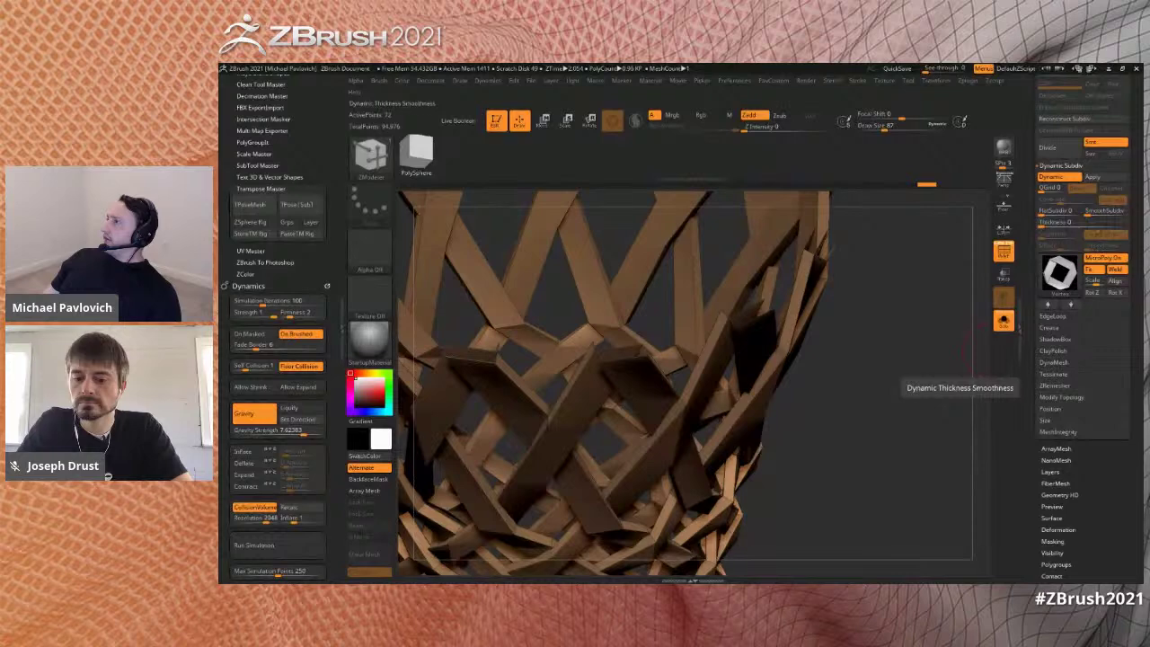
click(1092, 176)
drag(898, 268, 731, 341)
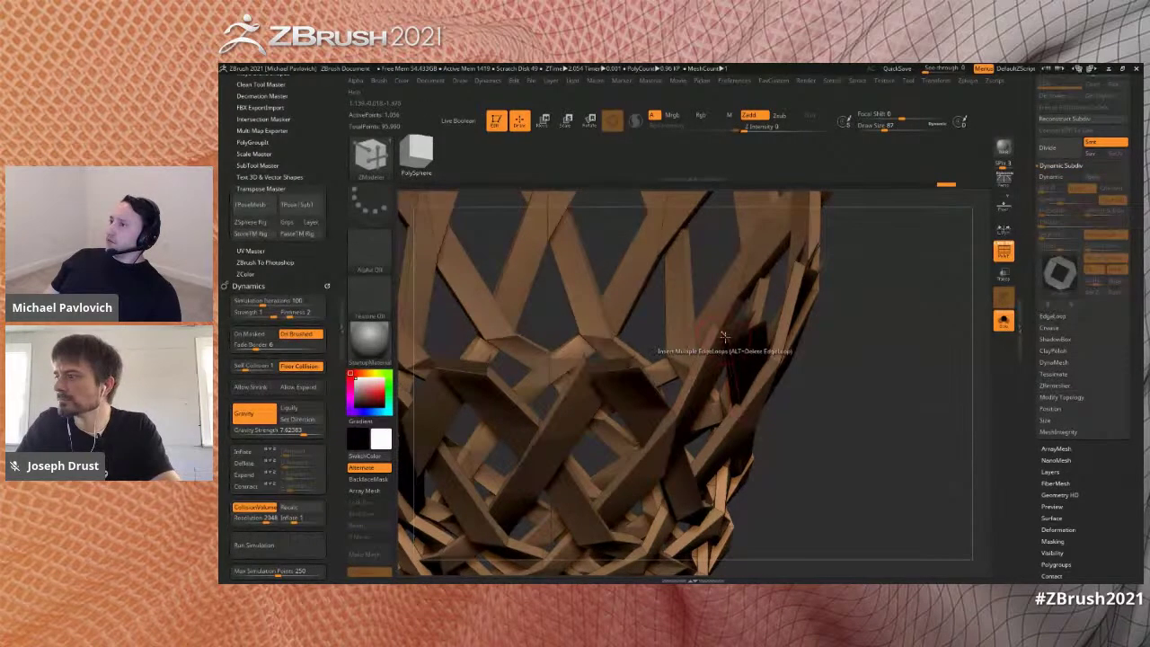
- Assign the SketchShaded2 material and add ZModeler polygons at open strand ends on the net's top and bottom edges
click(364, 347)
click(981, 387)
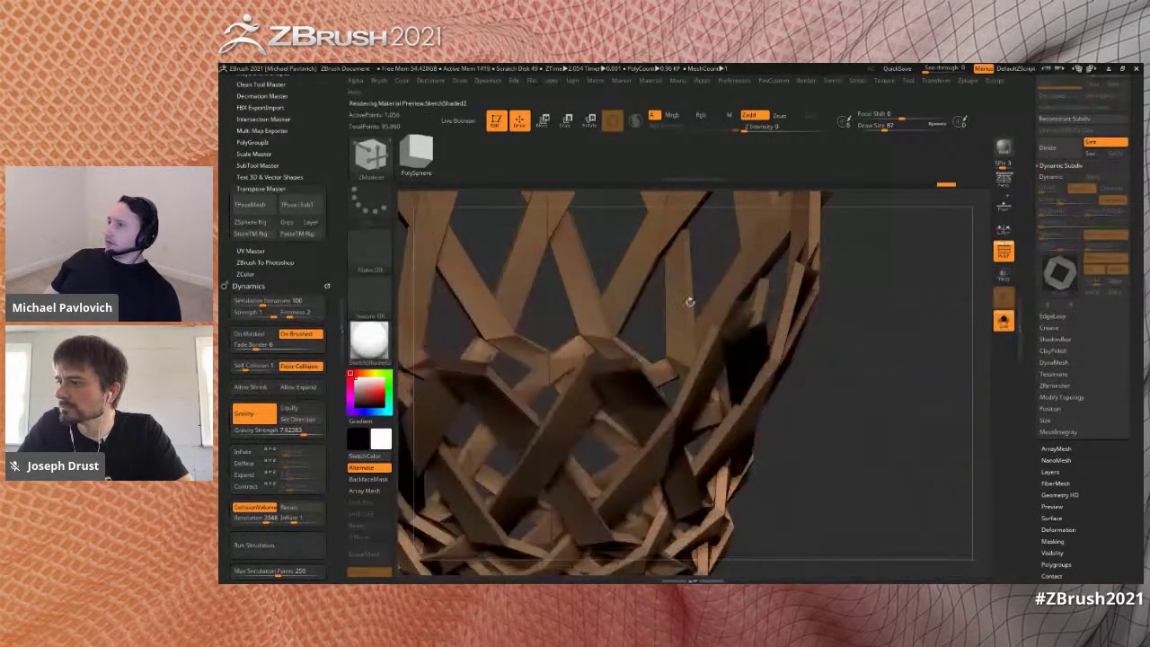
key(space)
click(619, 292)
click(701, 388)
click(716, 327)
click(763, 324)
drag(765, 325, 827, 329)
drag(880, 403, 909, 428)
alt+drag(908, 310, 645, 381)
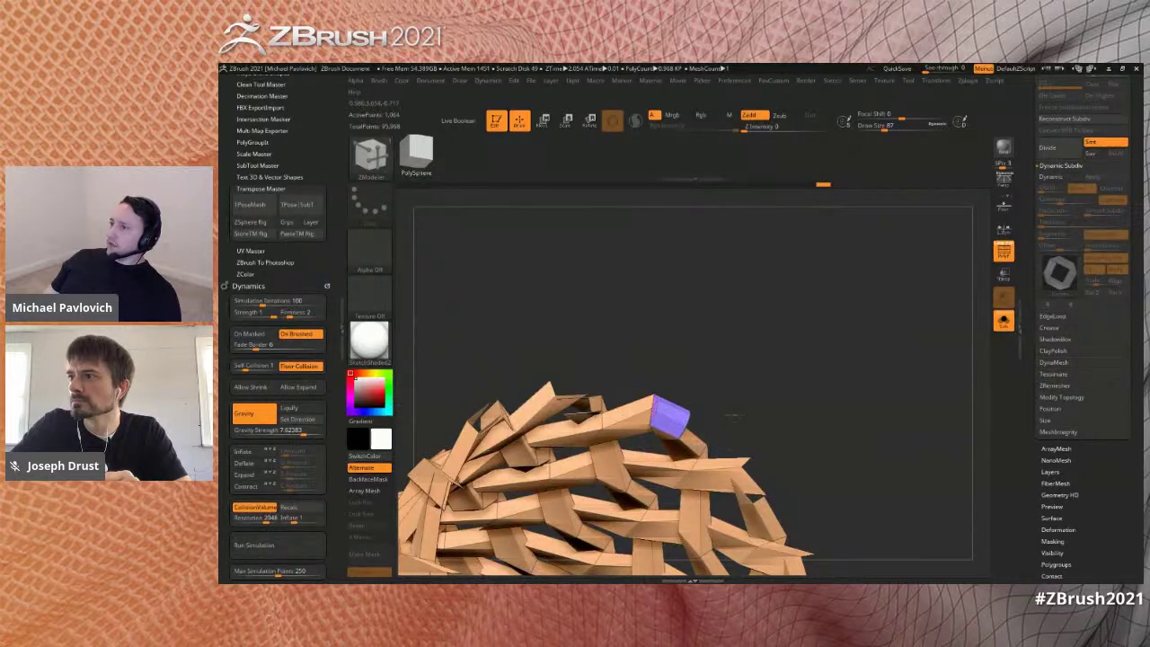
drag(753, 416, 1008, 362)
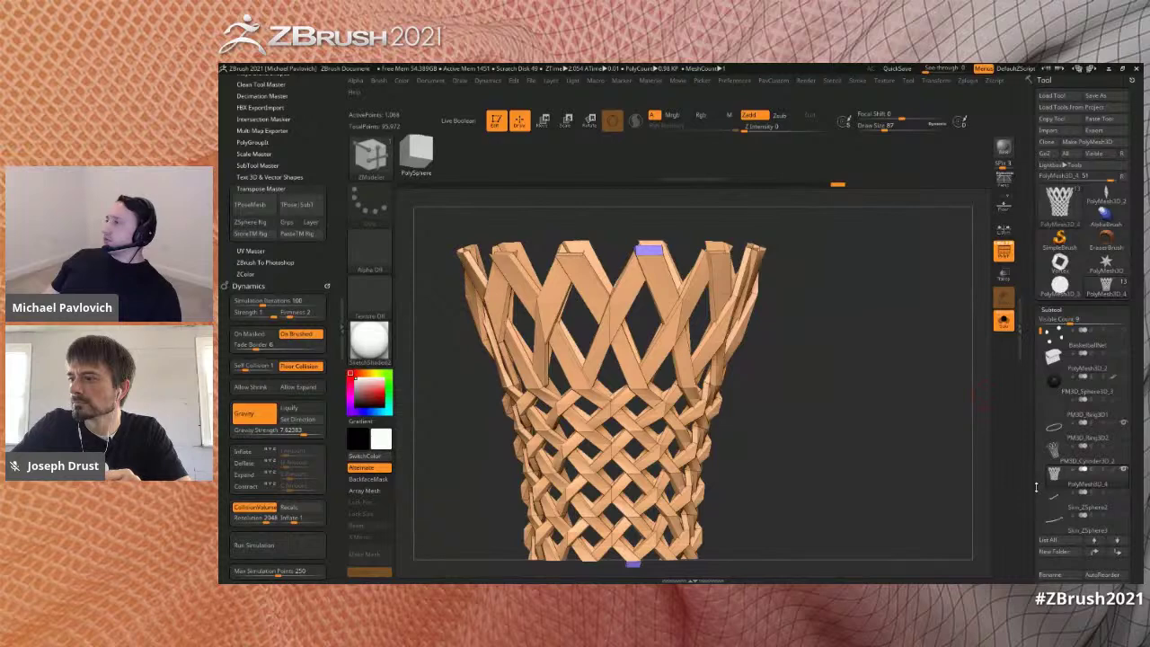
- Select the purple cylinder net subtool, turn Solo off to show the rim, and hide the PolyMesh3D_4 net
click(1086, 460)
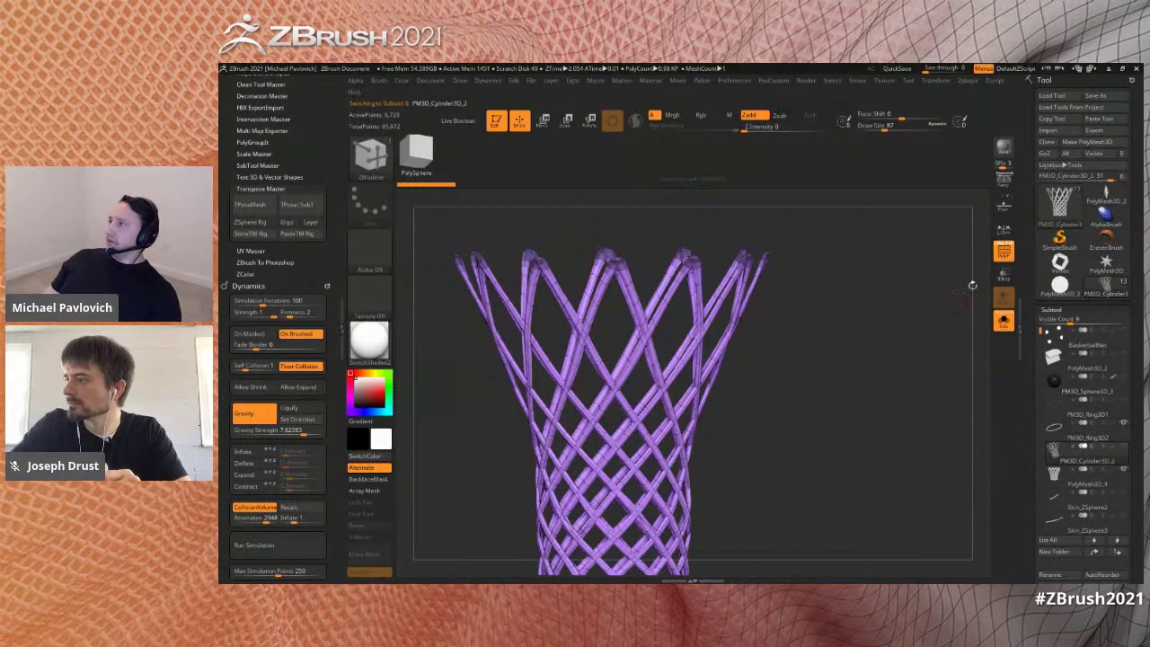
click(1003, 251)
click(1005, 257)
alt+drag(842, 405, 829, 377)
click(1004, 319)
drag(1029, 424, 1030, 403)
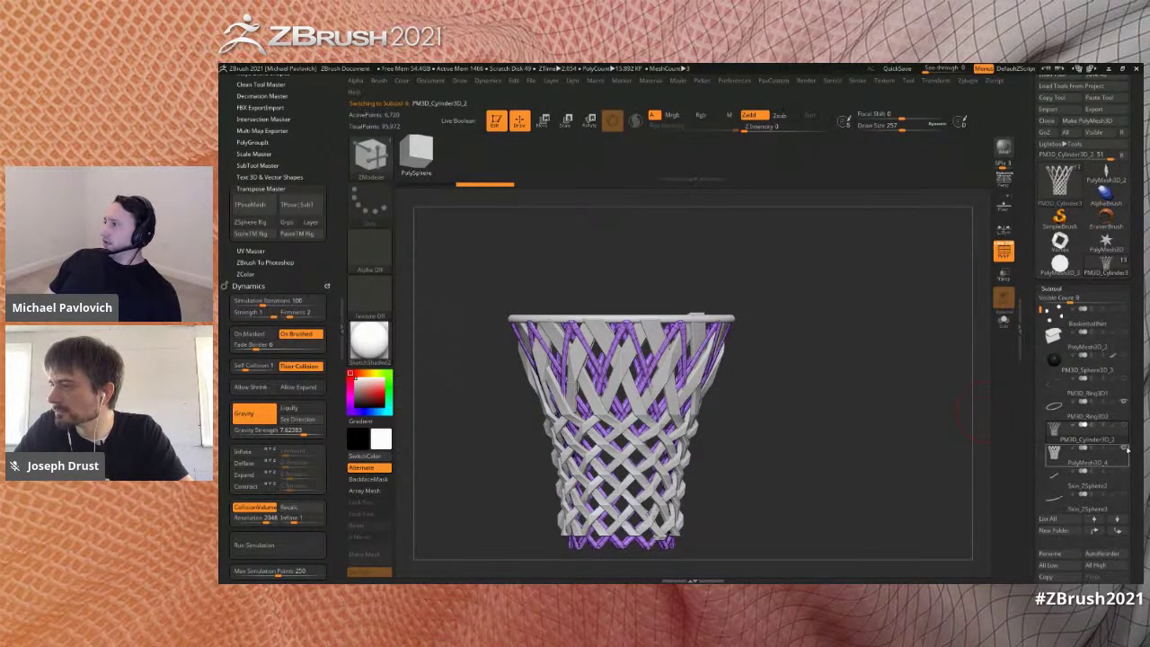
click(1124, 447)
- Assign the SkinShade4 material and mask the top of the purple net where it meets the rim
key(b)
key(s)
key(t)
mouse_move(780, 430)
alt+mouse_down()
mouse_move(806, 426)
mouse_move(789, 433)
alt+mouse_up()
key(s)
drag(784, 435, 782, 434)
drag(778, 418, 717, 423)
mouse_move(805, 409)
mouse_down()
mouse_move(847, 390)
mouse_move(839, 418)
mouse_move(835, 382)
mouse_up()
key(s)
click(369, 339)
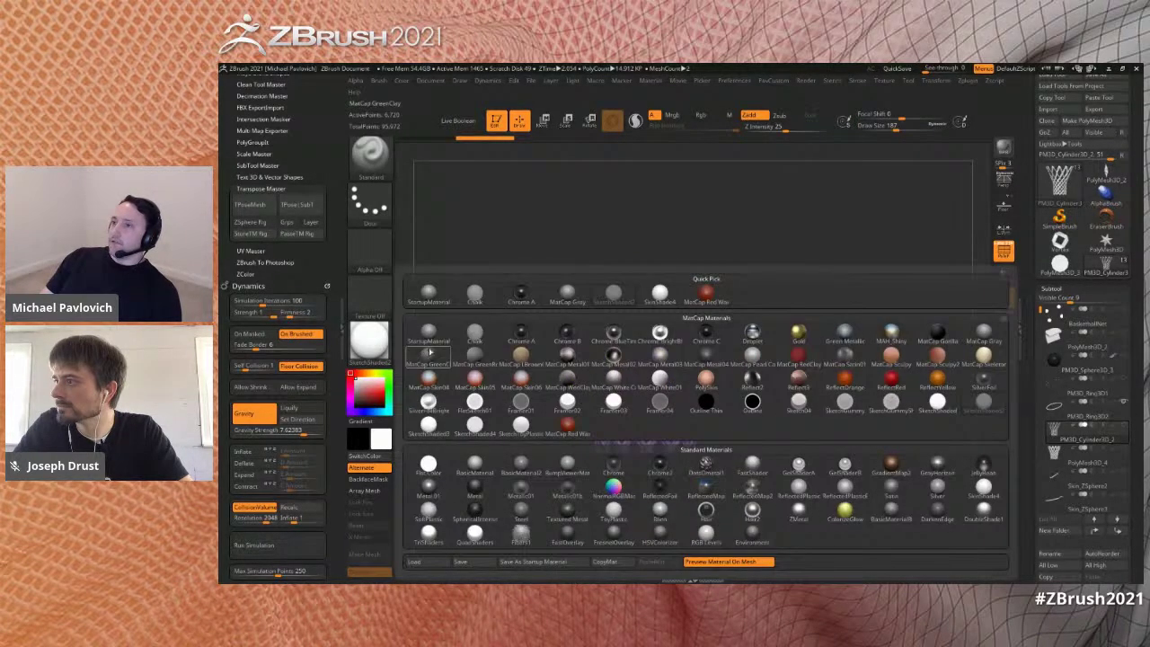
click(436, 336)
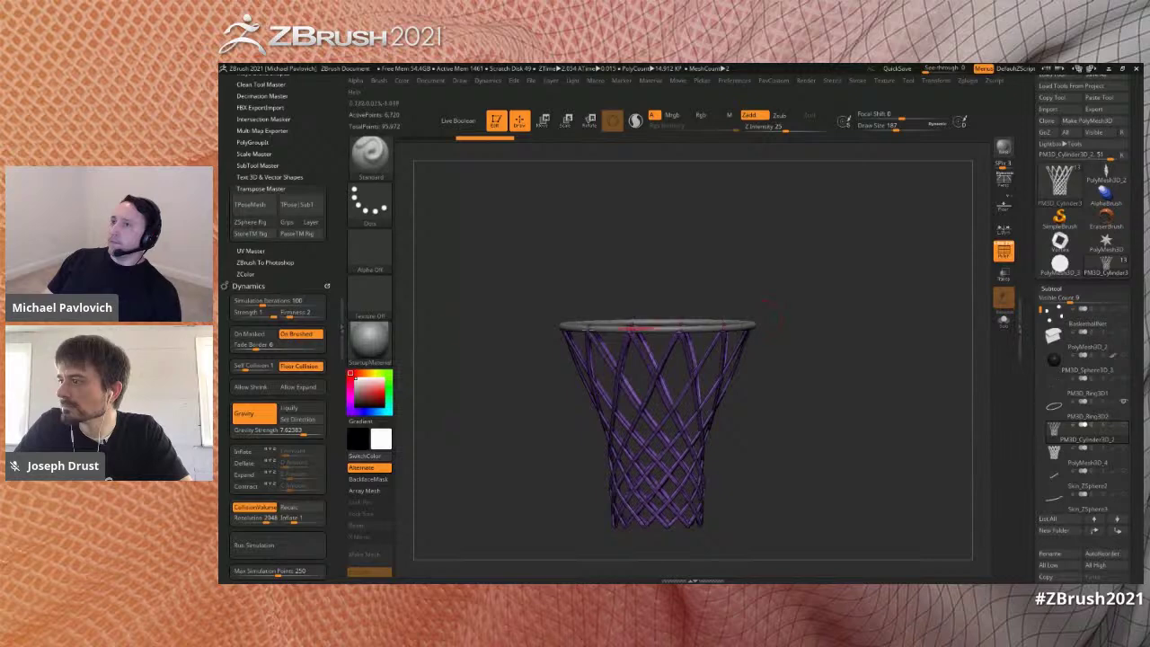
click(369, 340)
click(892, 418)
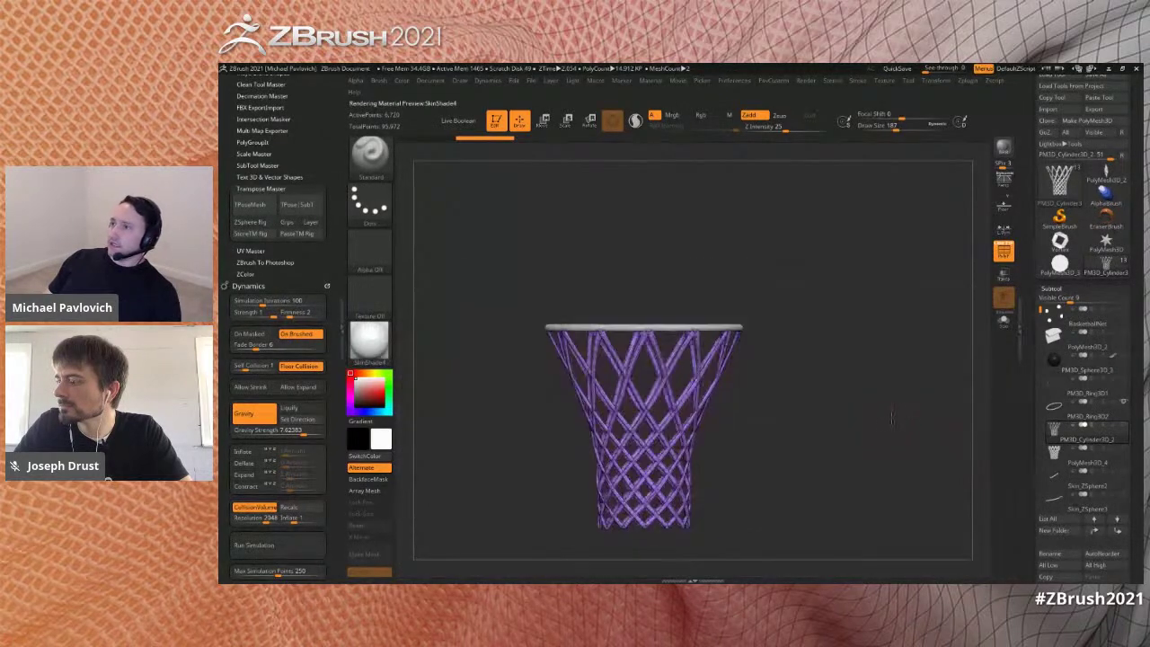
ctrl+drag(511, 267, 817, 340)
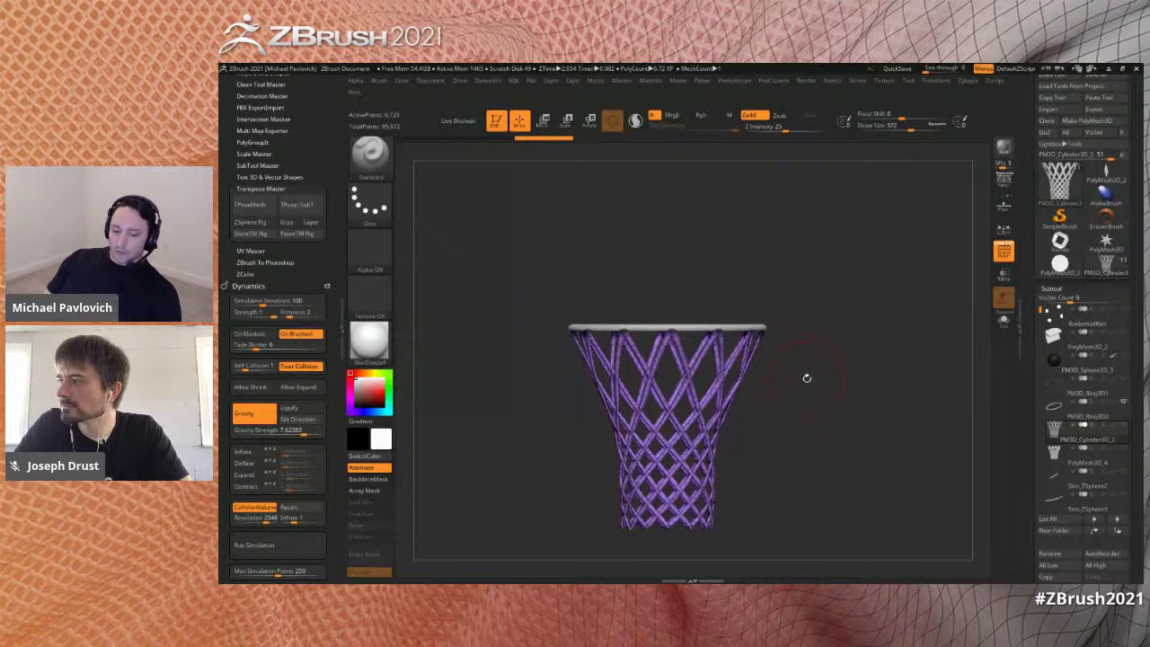
- Try pulling the net's lower part with the ClothHook brush, and undo the deformation
key(b)
key(t)
key(Escape)
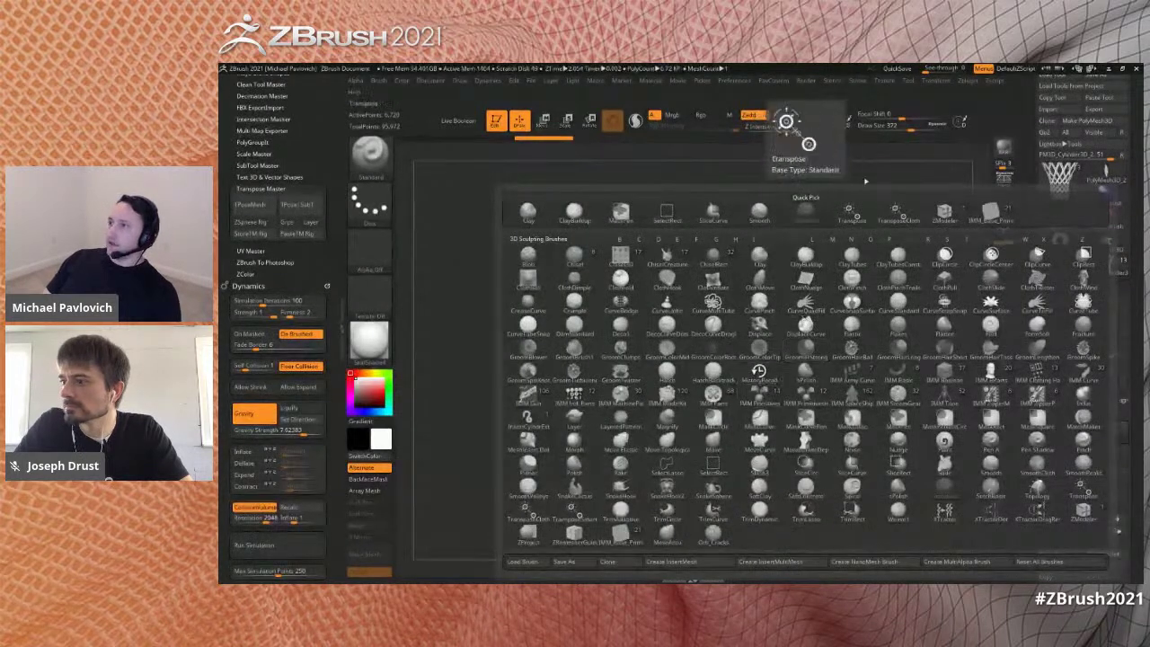
key(Escape)
key(b)
key(c)
key(b)
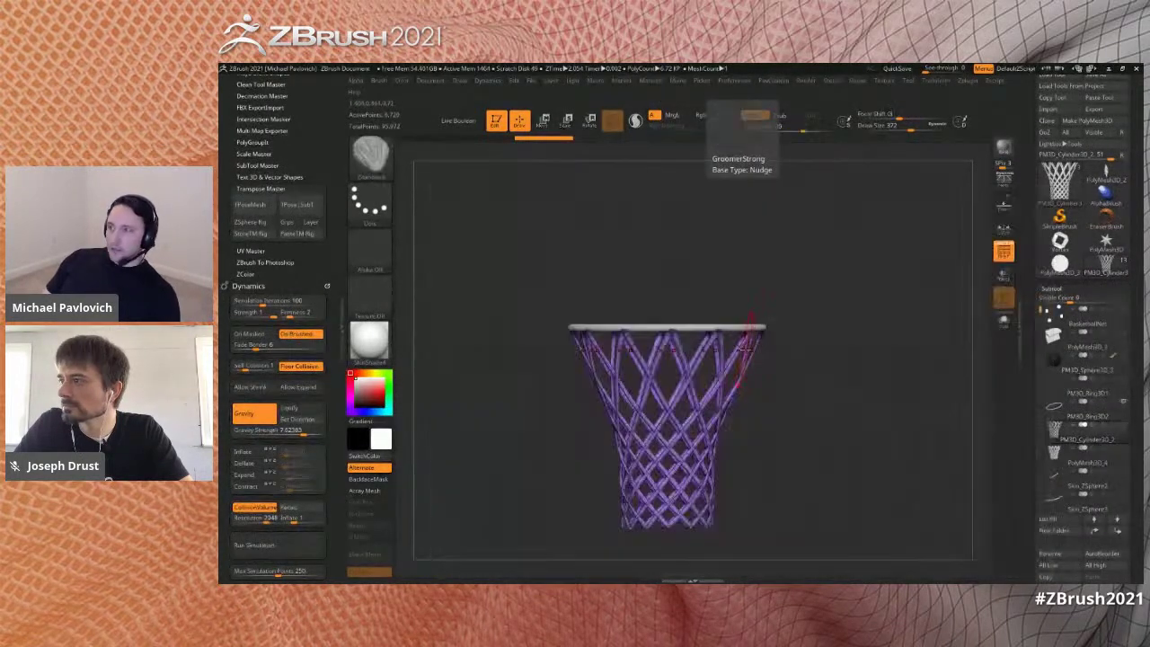
drag(702, 448, 709, 436)
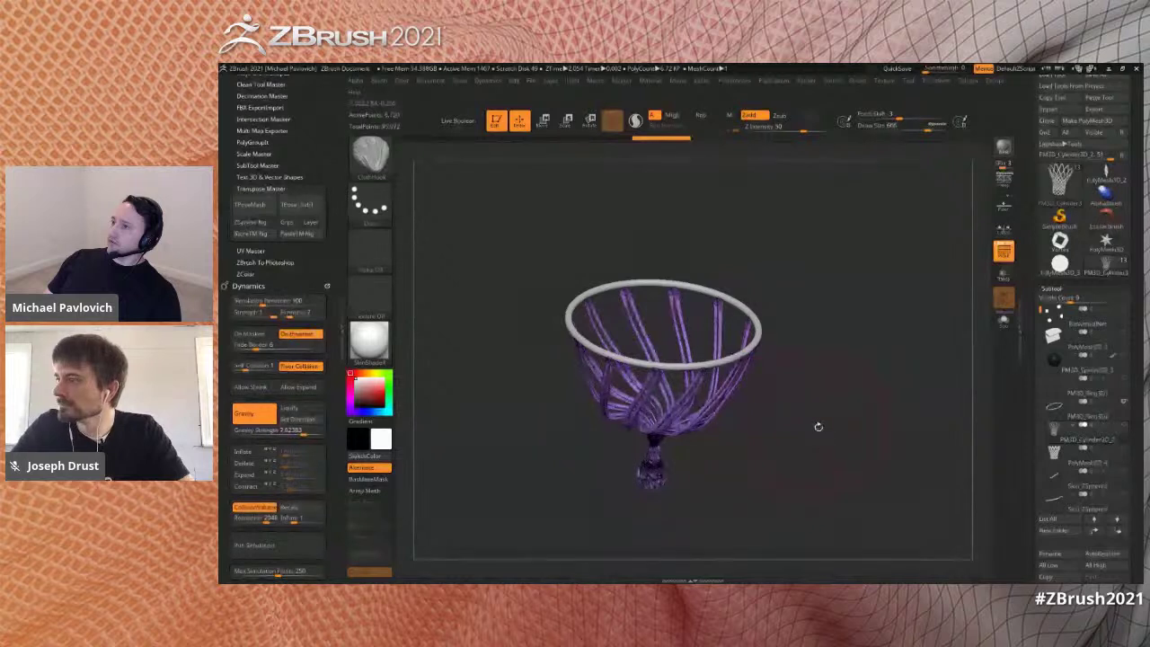
key(ctrl+z)
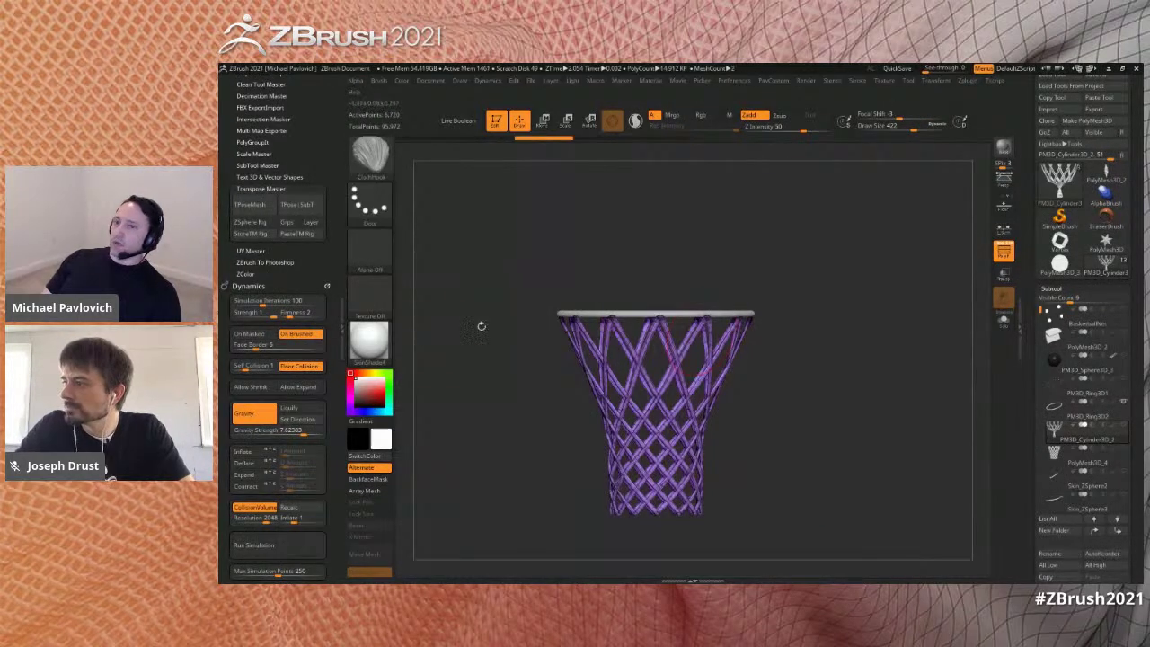
- Try running the Dynamics simulation on the masked net, and undo it
scroll(230, 485, down, 2)
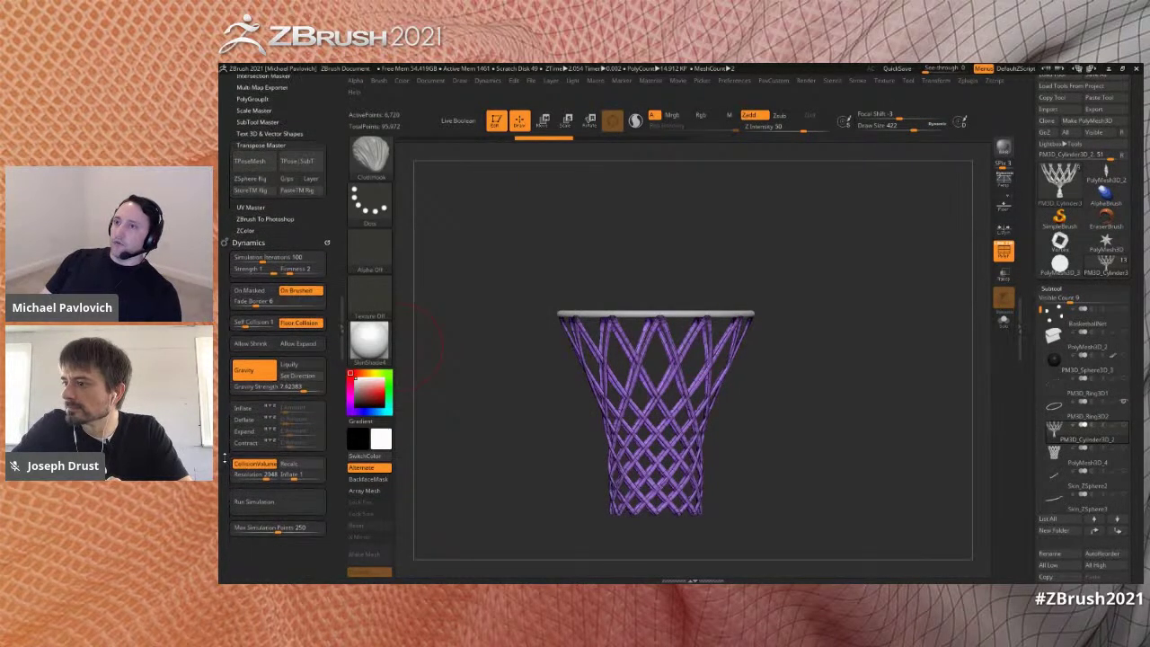
click(275, 483)
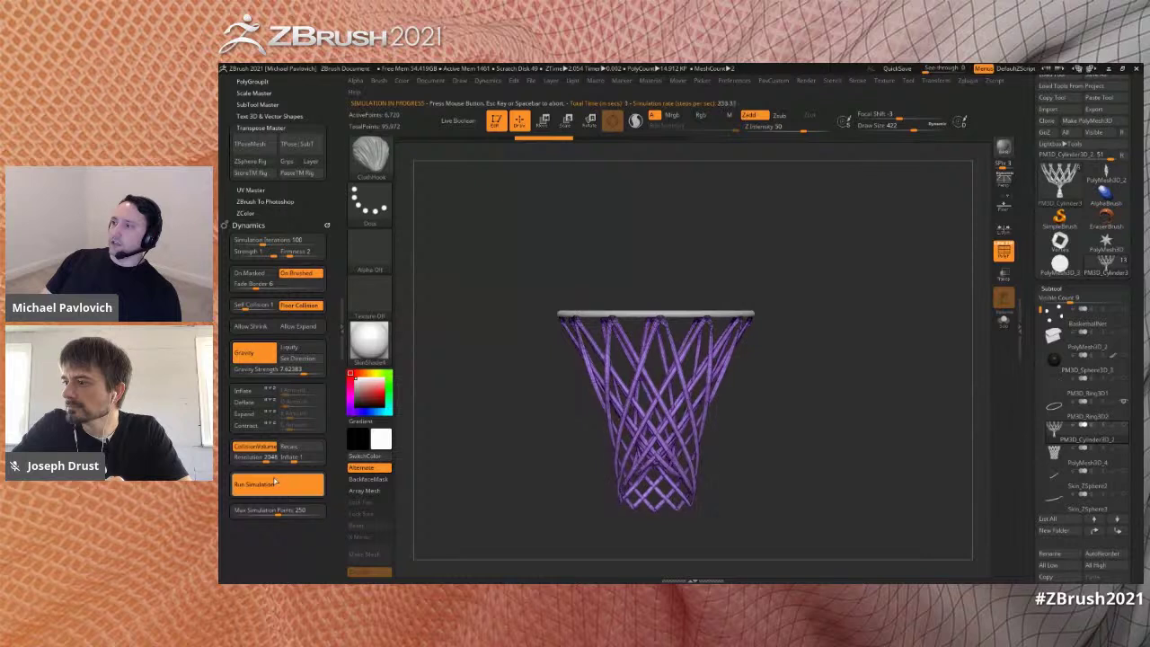
key(ctrl+z)
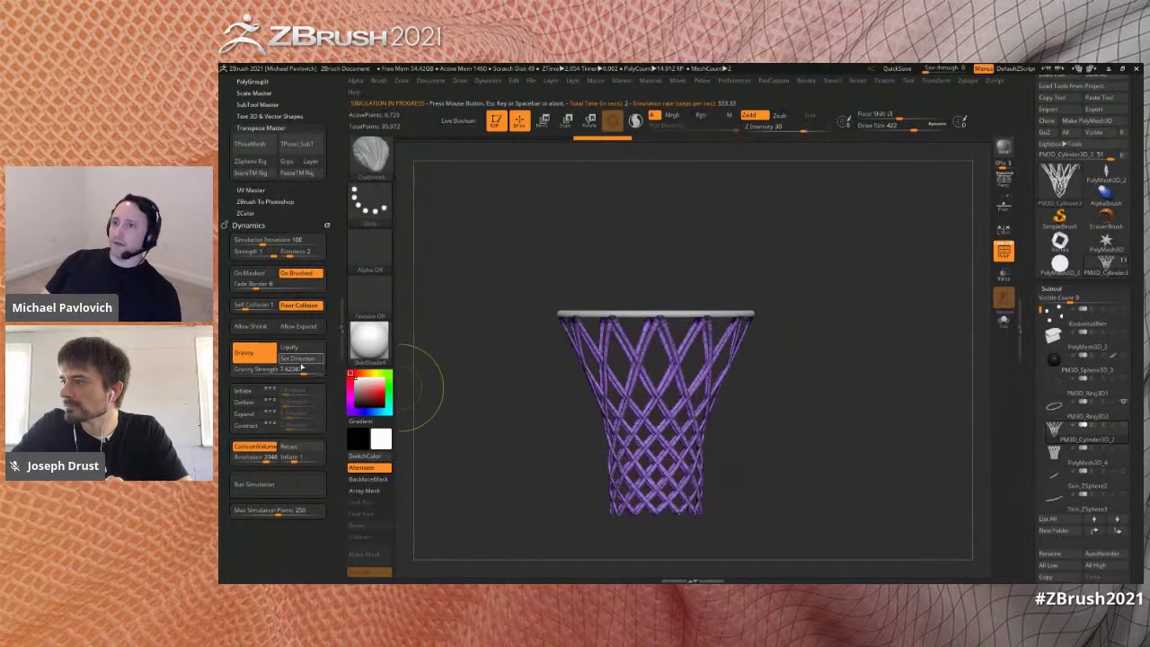
- Rerun the Dynamics simulation on the masked net, stop it, and view the hanging strands from above
click(280, 485)
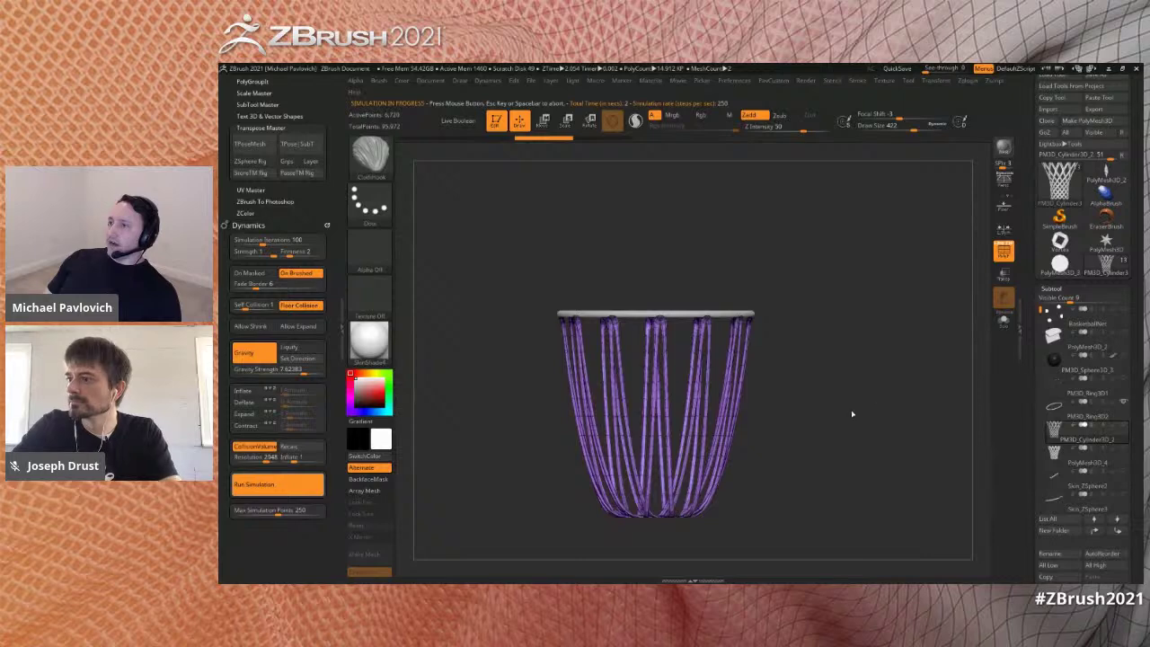
mouse_move(833, 416)
mouse_down()
mouse_move(798, 441)
mouse_move(836, 435)
mouse_up()
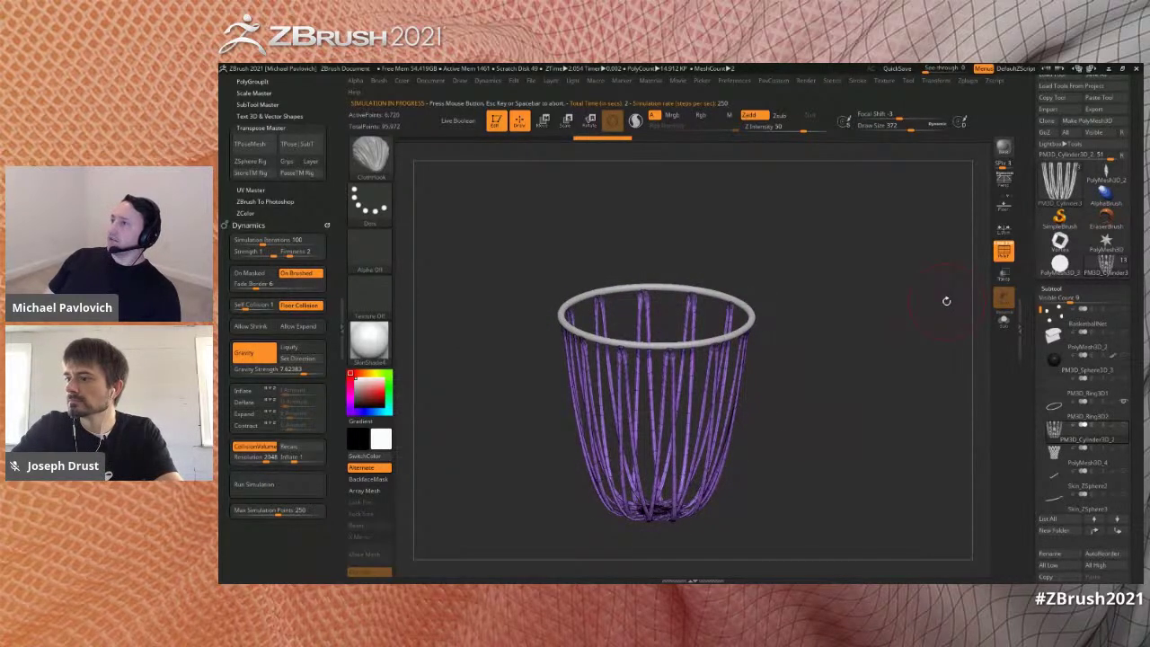
mouse_move(805, 378)
mouse_down()
mouse_move(833, 408)
mouse_move(792, 424)
mouse_up()
key(s)
key(s)
drag(950, 395, 942, 396)
- Switch to the Vortex tool and align it to a straight front view
alt+drag(1035, 345, 1024, 356)
click(1057, 247)
mouse_move(818, 419)
alt+mouse_down()
mouse_move(824, 431)
mouse_move(820, 418)
mouse_move(762, 441)
alt+mouse_up()
key(s)
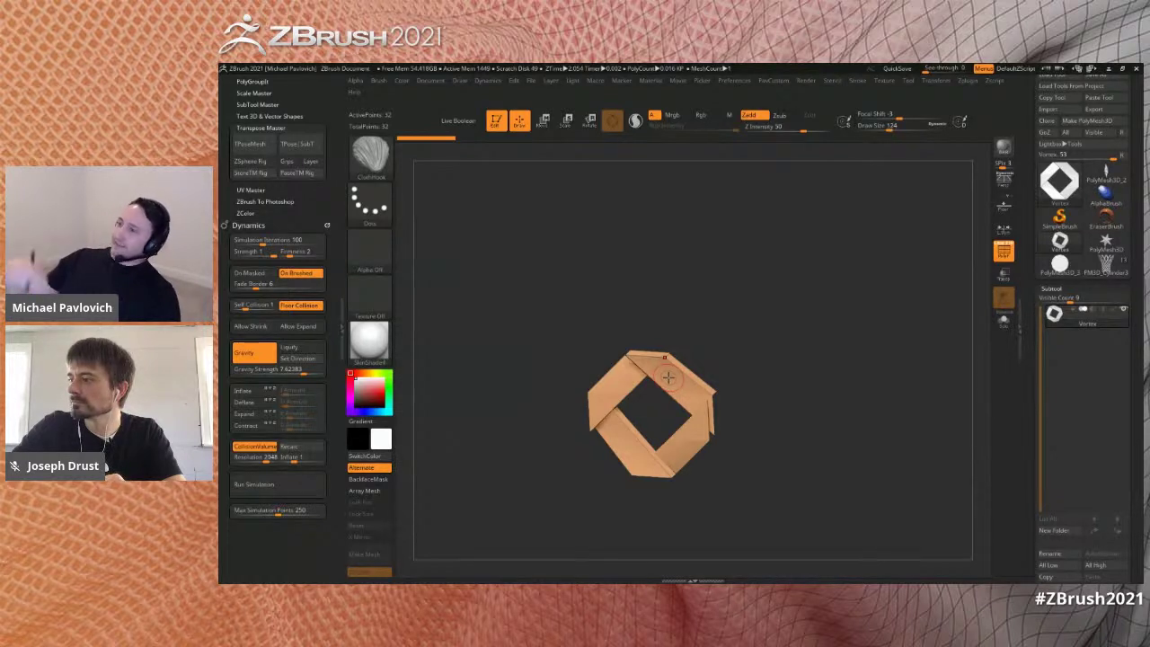
shift+drag(845, 346, 867, 348)
- Duplicate the Vortex subtool and replace the copy with a QGrid plane initialized at resolution 6
drag(1031, 349, 1042, 325)
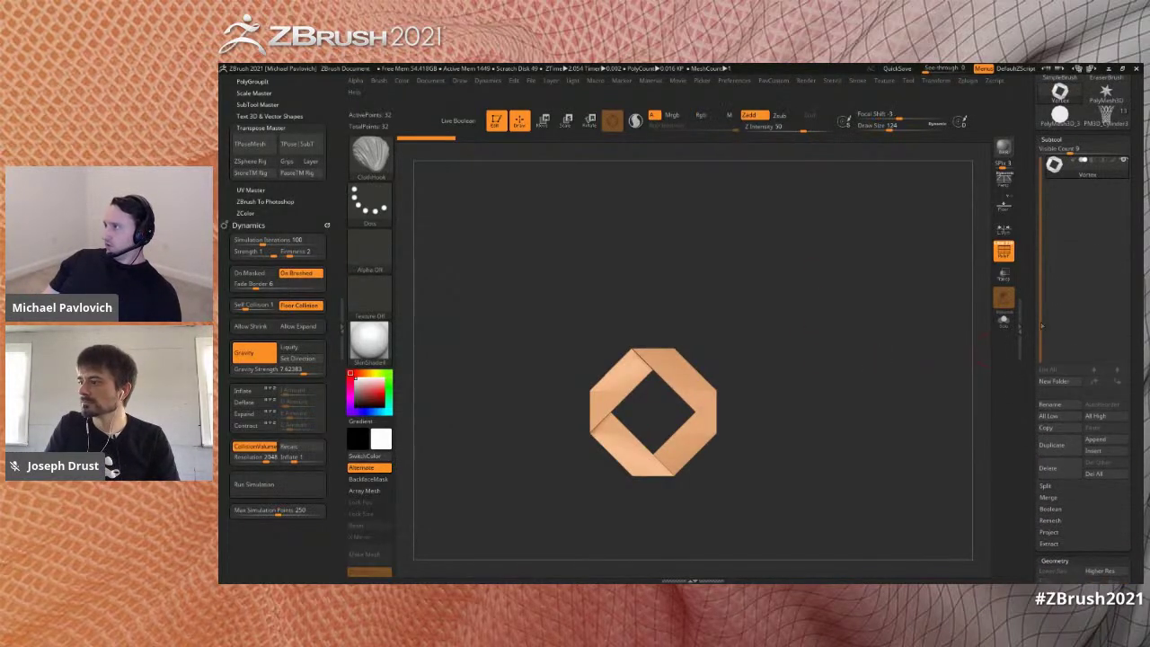
click(1052, 445)
scroll(1033, 395, down, 10)
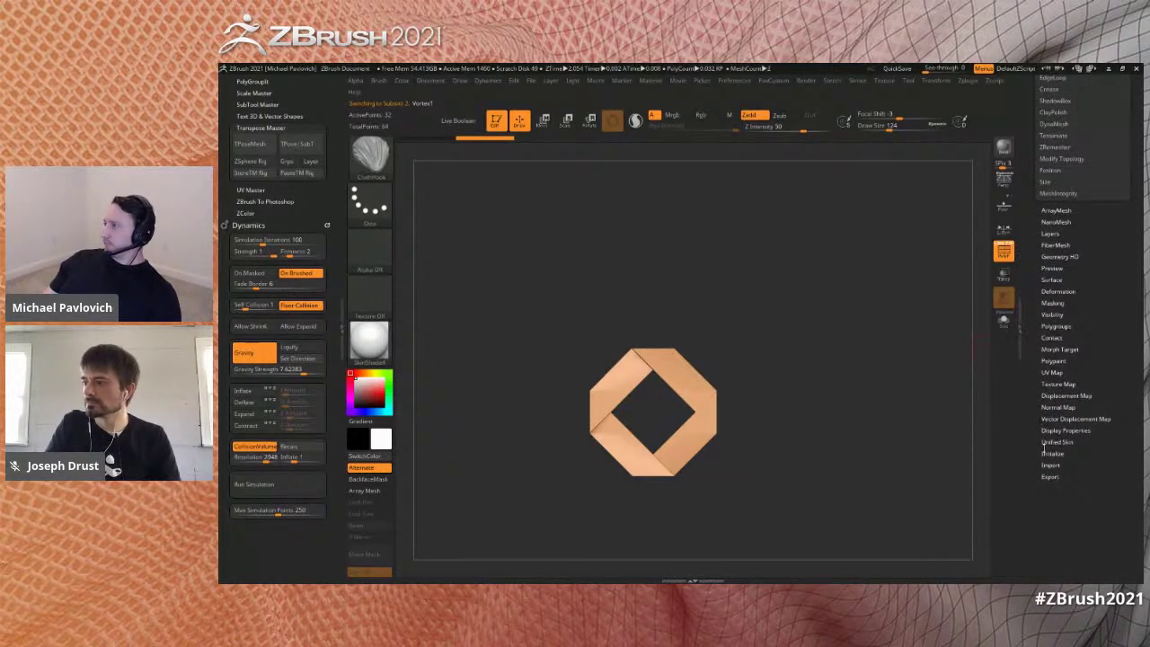
scroll(1036, 455, down, 2)
drag(1057, 443, 1039, 444)
drag(1084, 445, 1069, 445)
drag(1113, 446, 1102, 447)
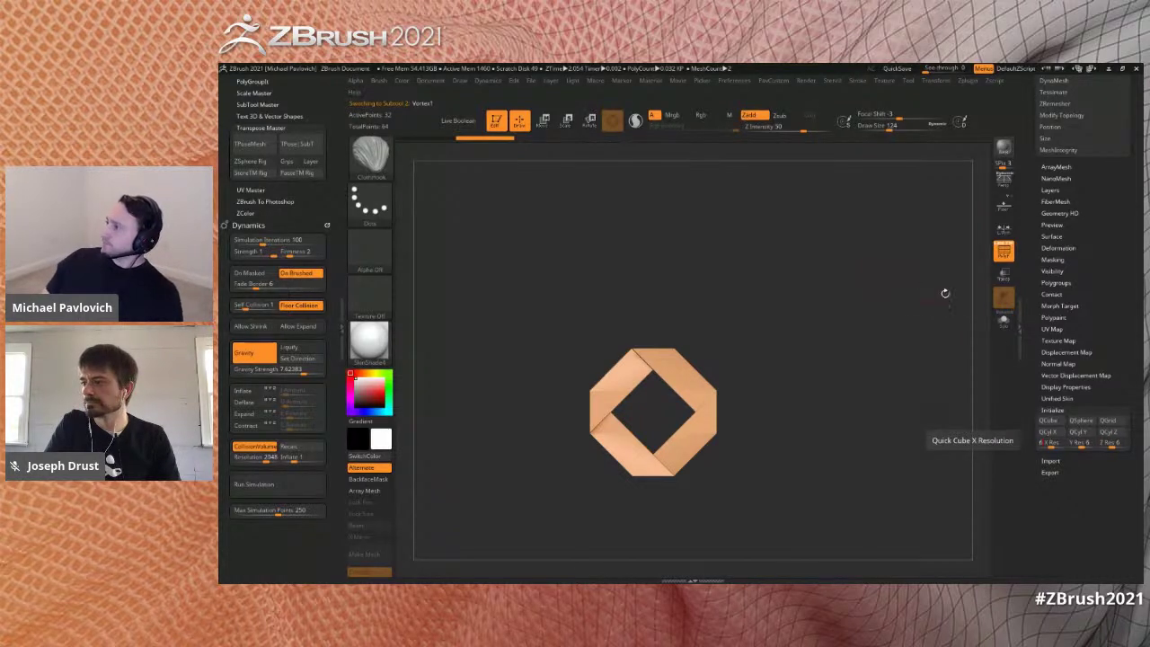
click(1108, 420)
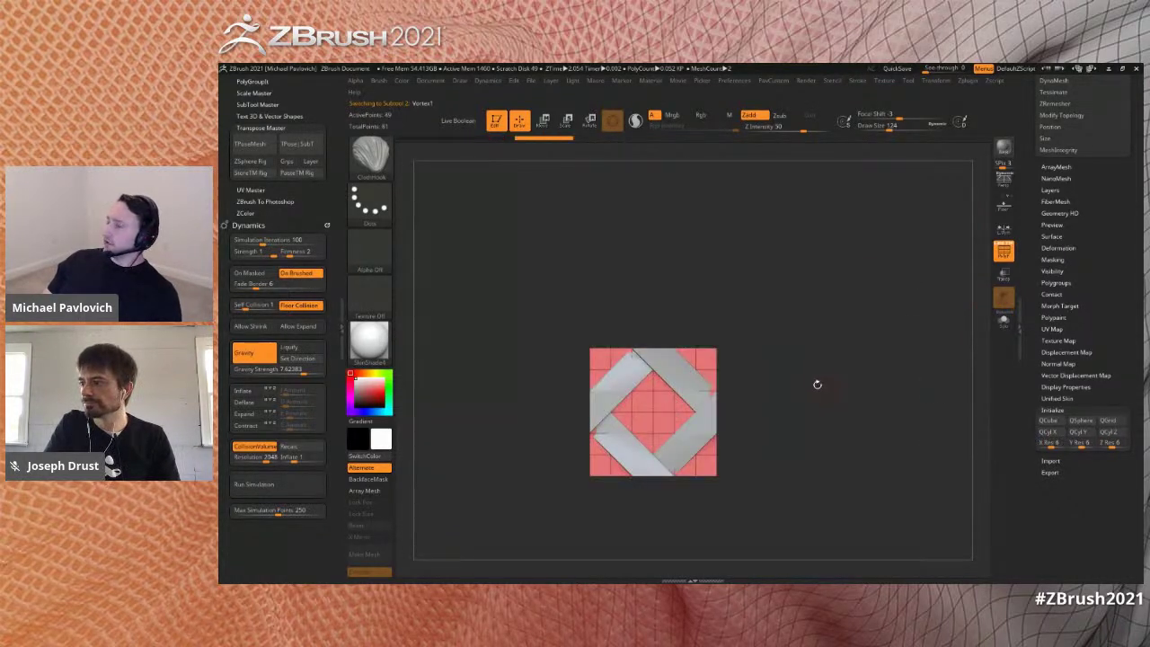
- Turn on the floor grid for the Vortex tool and adjust its grid size
key(w)
click(560, 350)
key(q)
key(w)
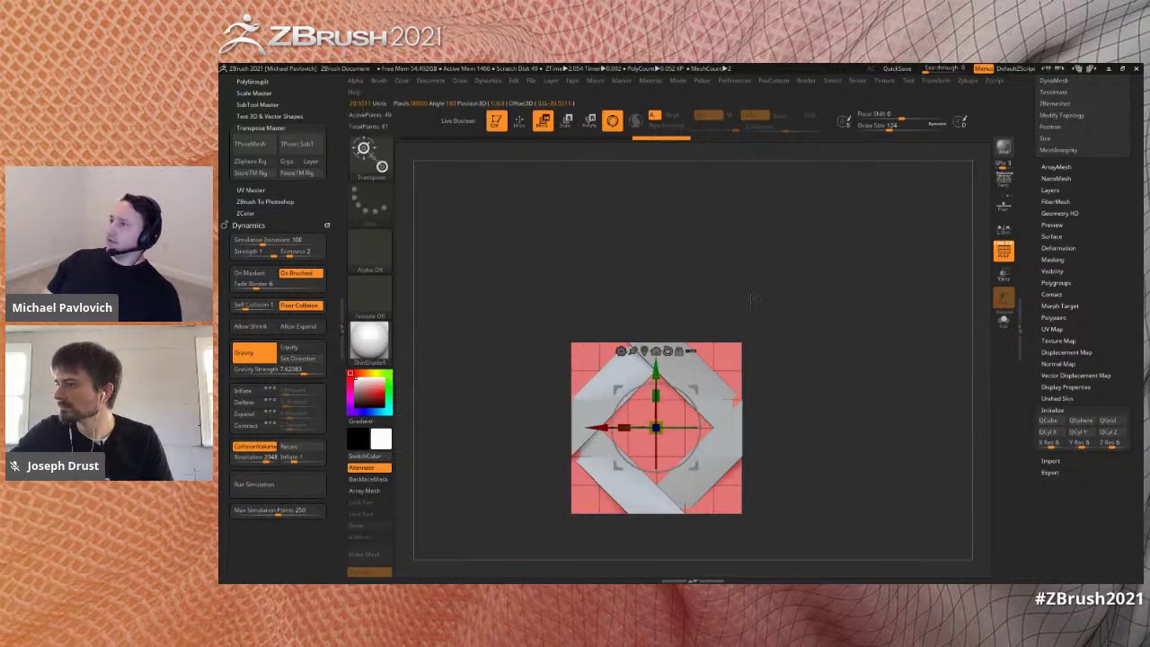
drag(767, 354, 786, 363)
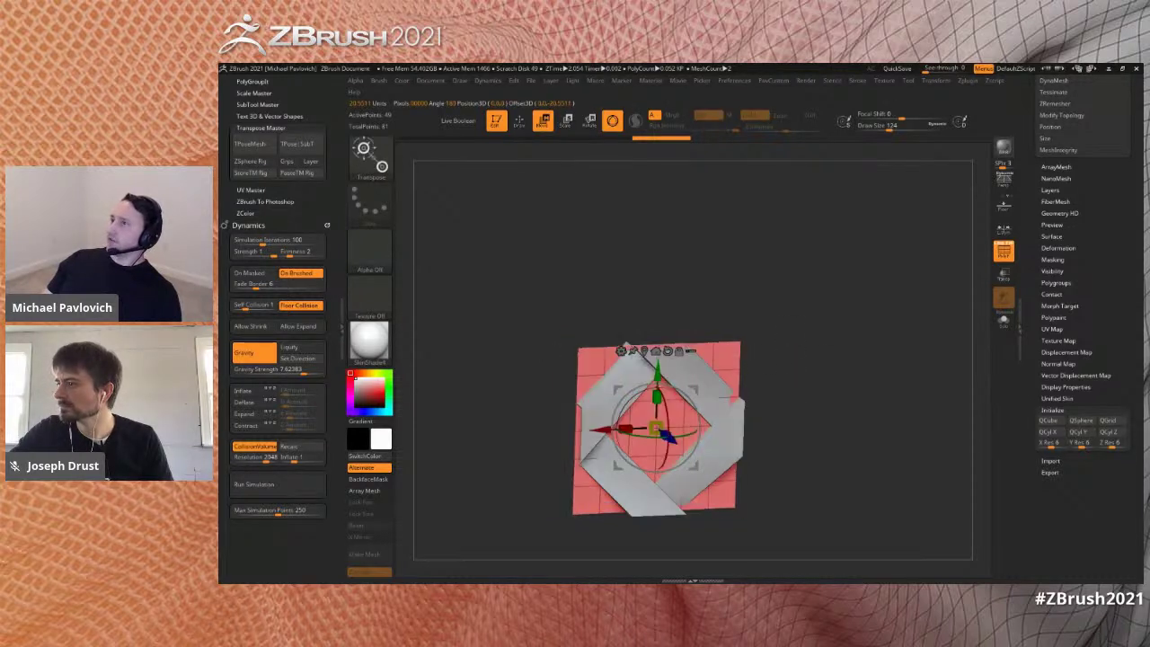
click(1004, 203)
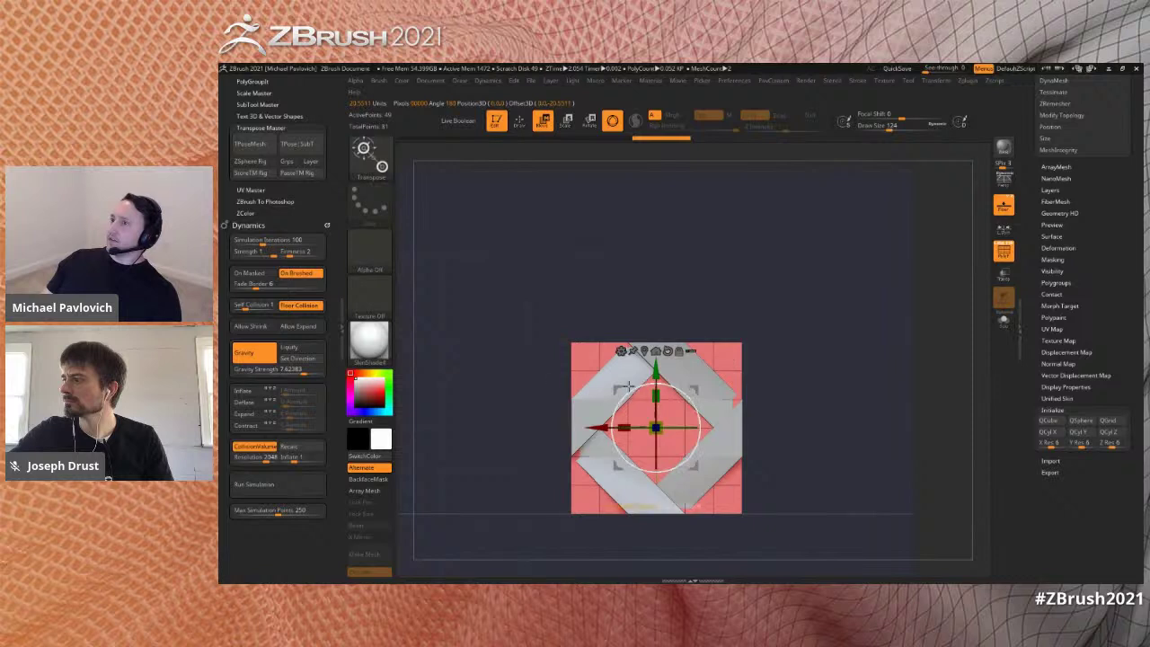
click(458, 85)
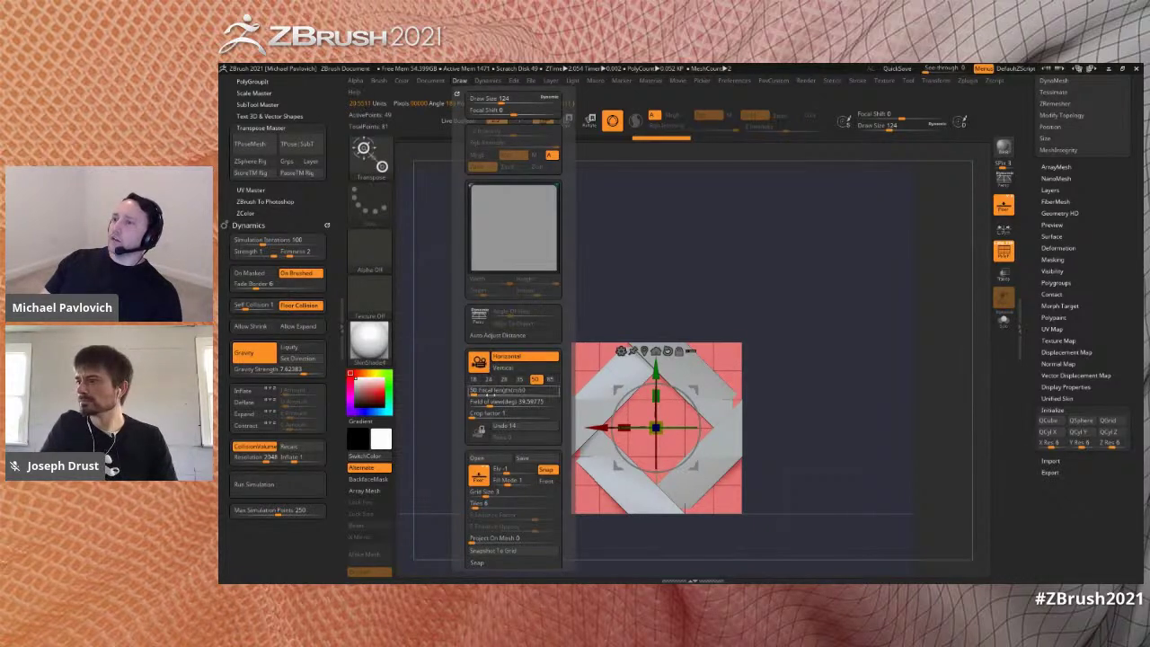
click(488, 491)
mouse_move(795, 314)
mouse_down()
mouse_move(841, 373)
mouse_move(826, 388)
mouse_move(728, 348)
mouse_up()
alt+drag(811, 358, 821, 365)
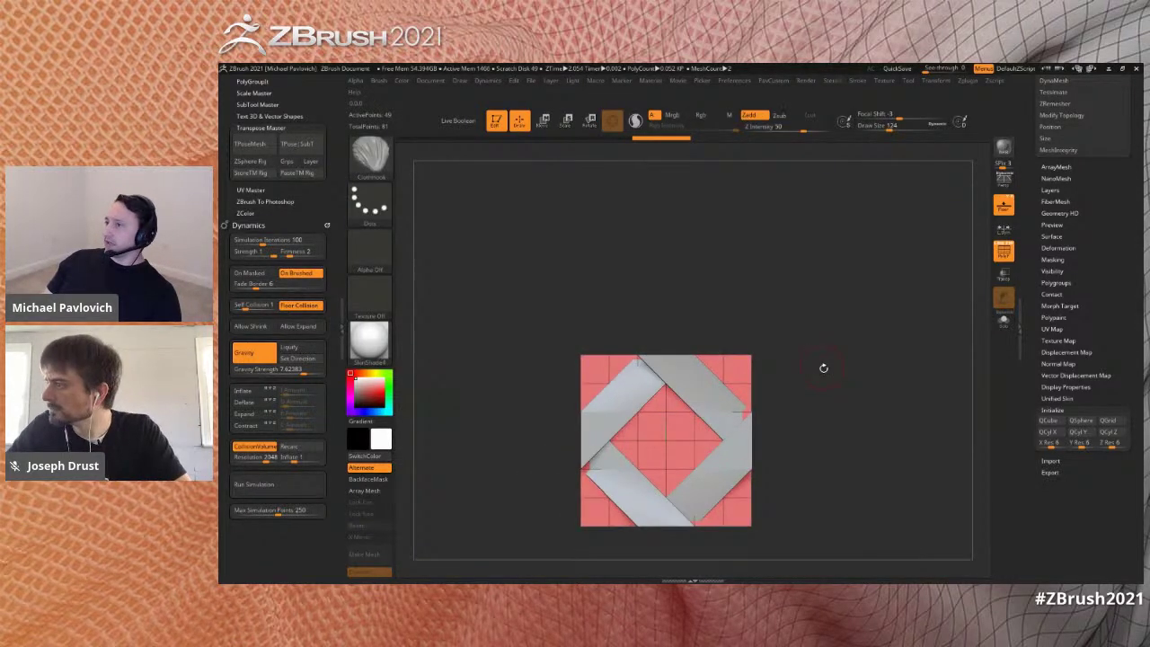
- Rotate the grid plane into a diamond around the Vortex mesh and delete its four corner points with ZModeler
drag(681, 413, 682, 325)
key(q)
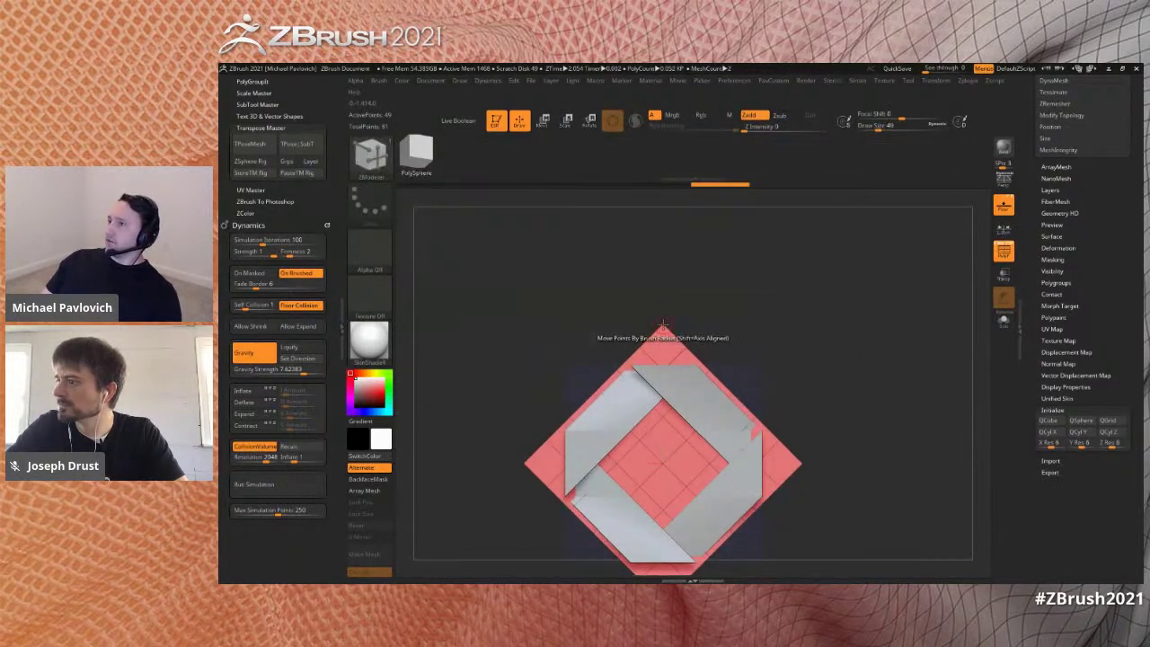
key(space)
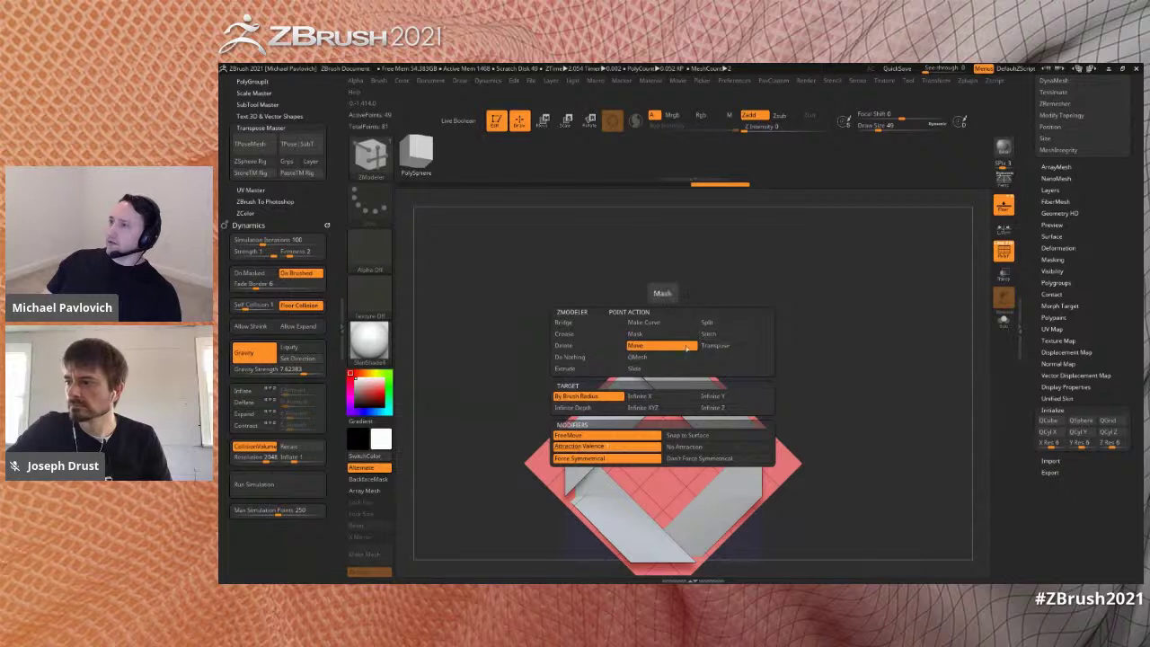
click(563, 345)
click(667, 326)
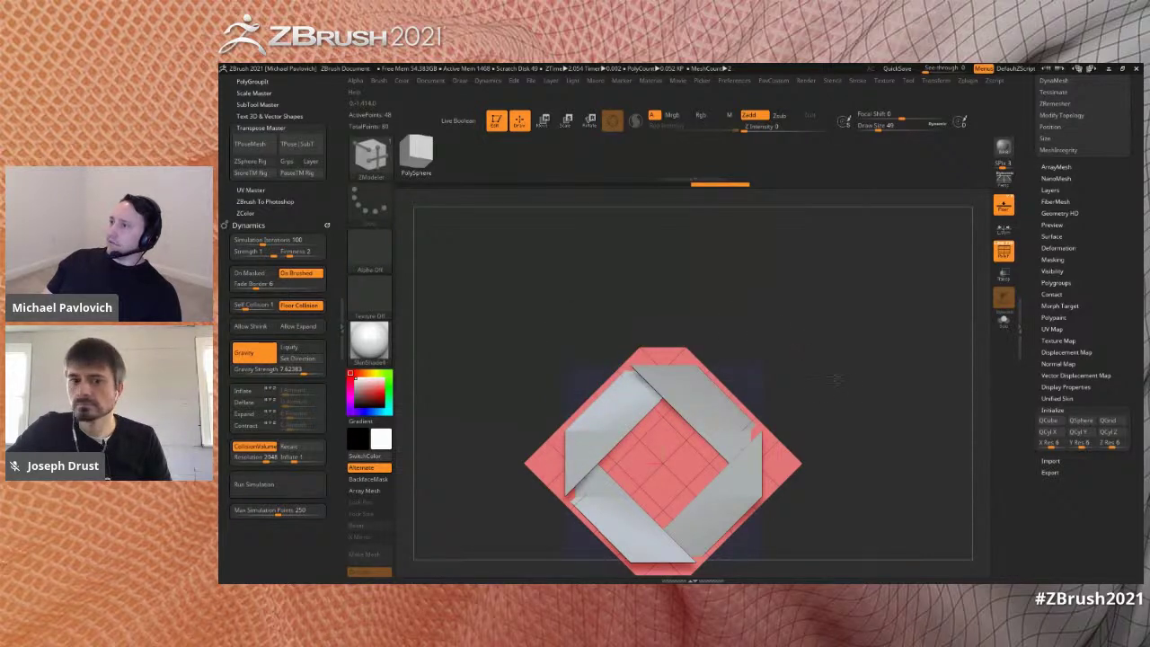
alt+drag(839, 393, 835, 311)
click(797, 384)
click(660, 520)
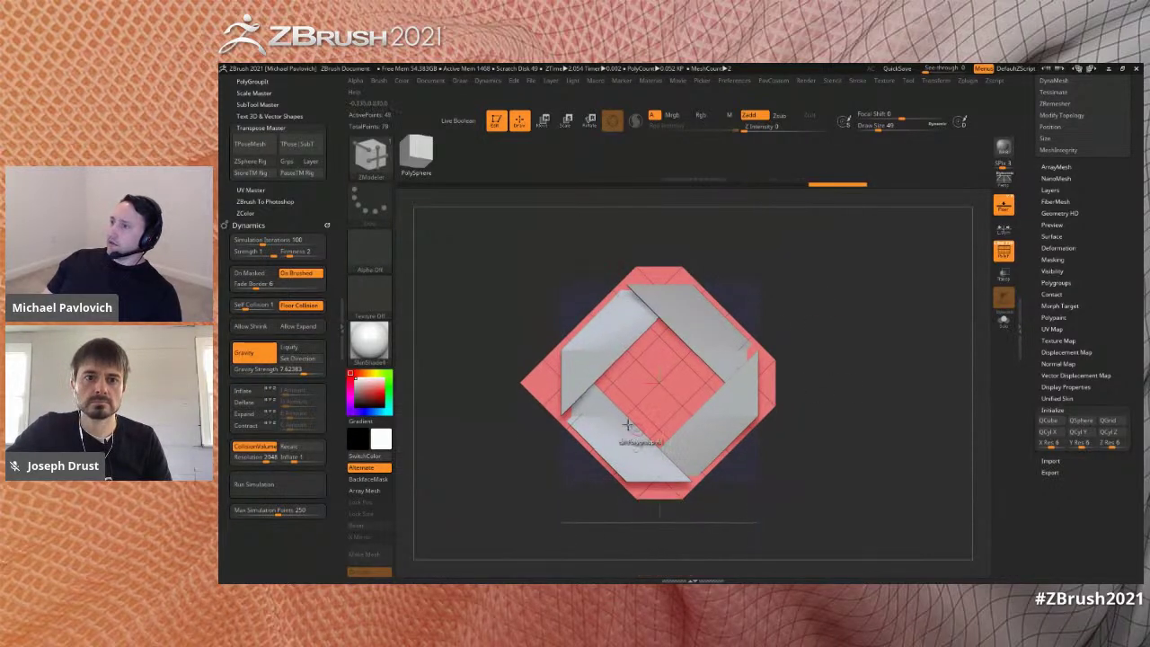
click(528, 381)
key(ctrl+z)
click(524, 381)
alt+drag(859, 333, 852, 340)
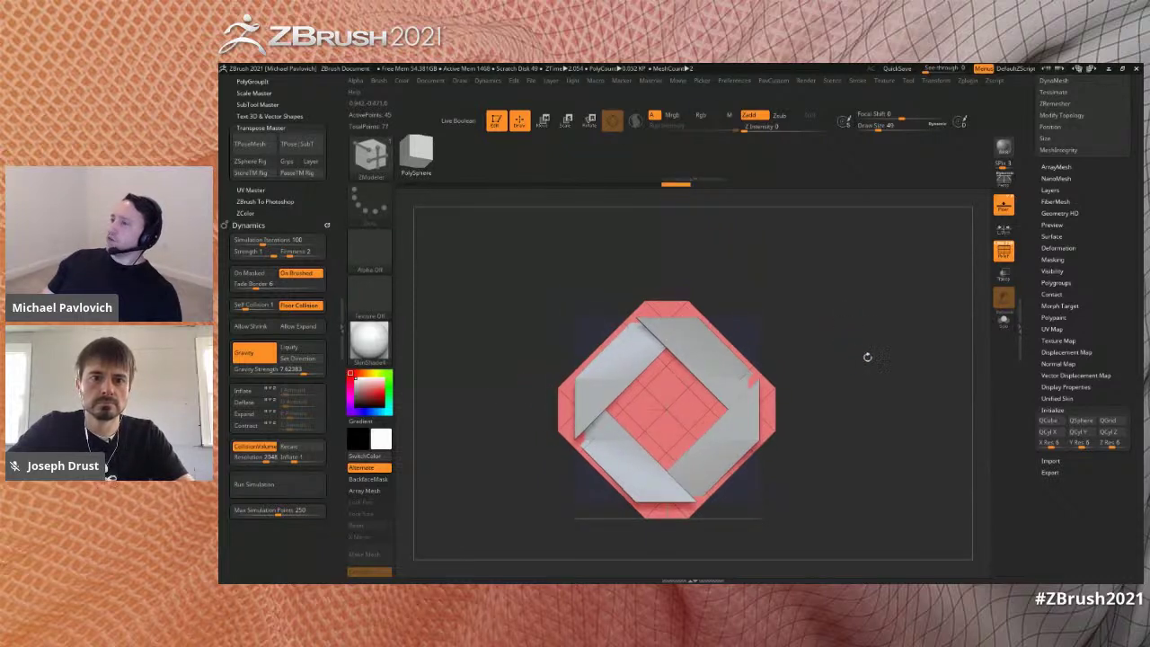
- Unify the trimmed octagonal grid plane with the Deformation settings
key(space)
click(1053, 248)
key(space)
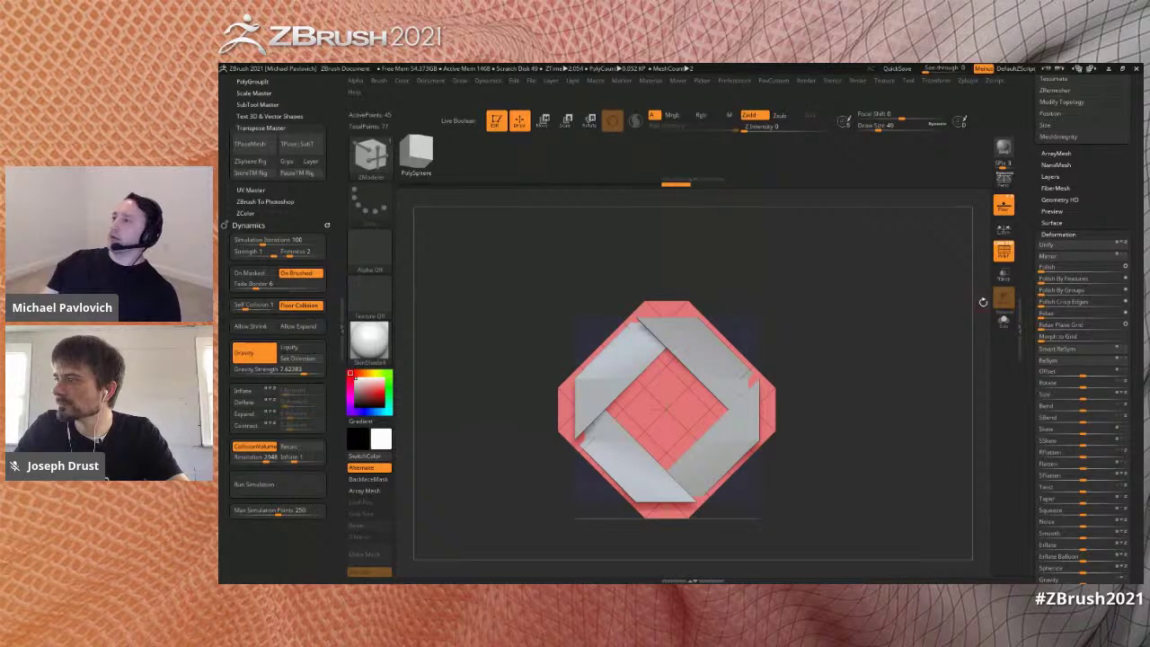
key(space)
click(771, 81)
key(space)
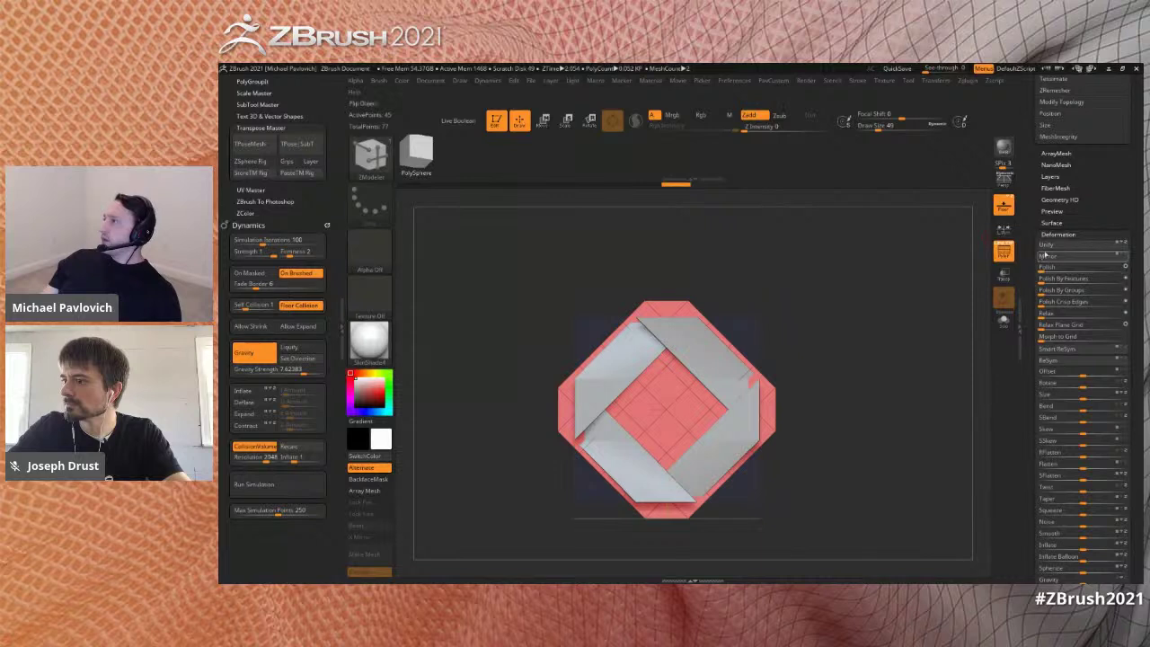
drag(1058, 236, 1058, 216)
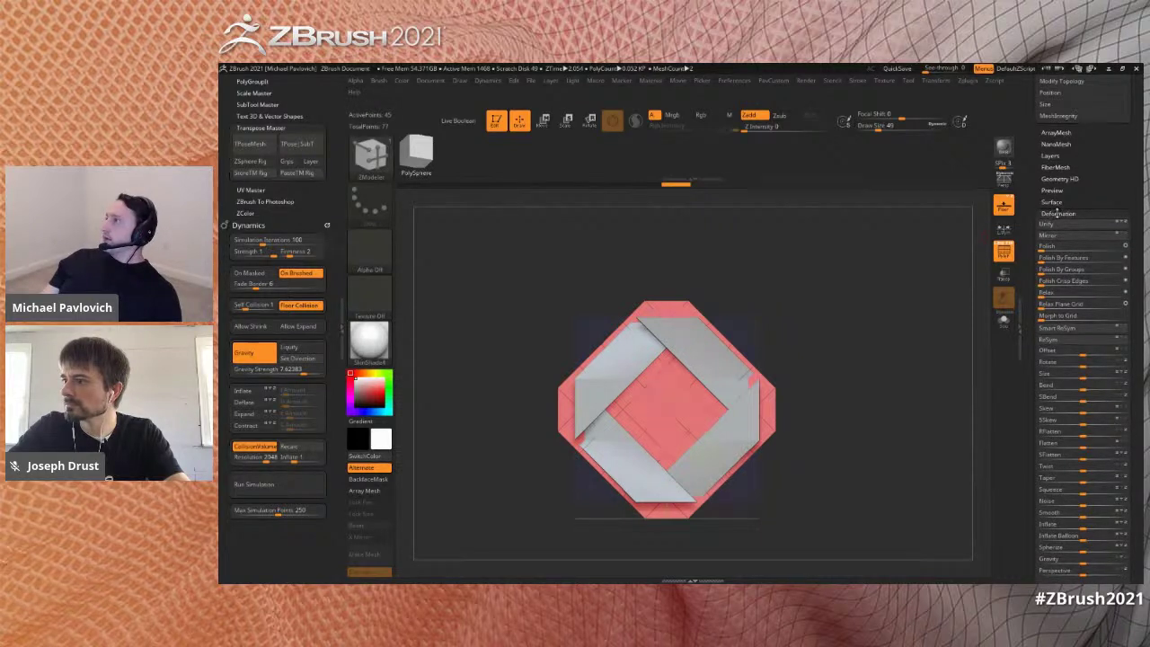
scroll(1029, 224, down, 2)
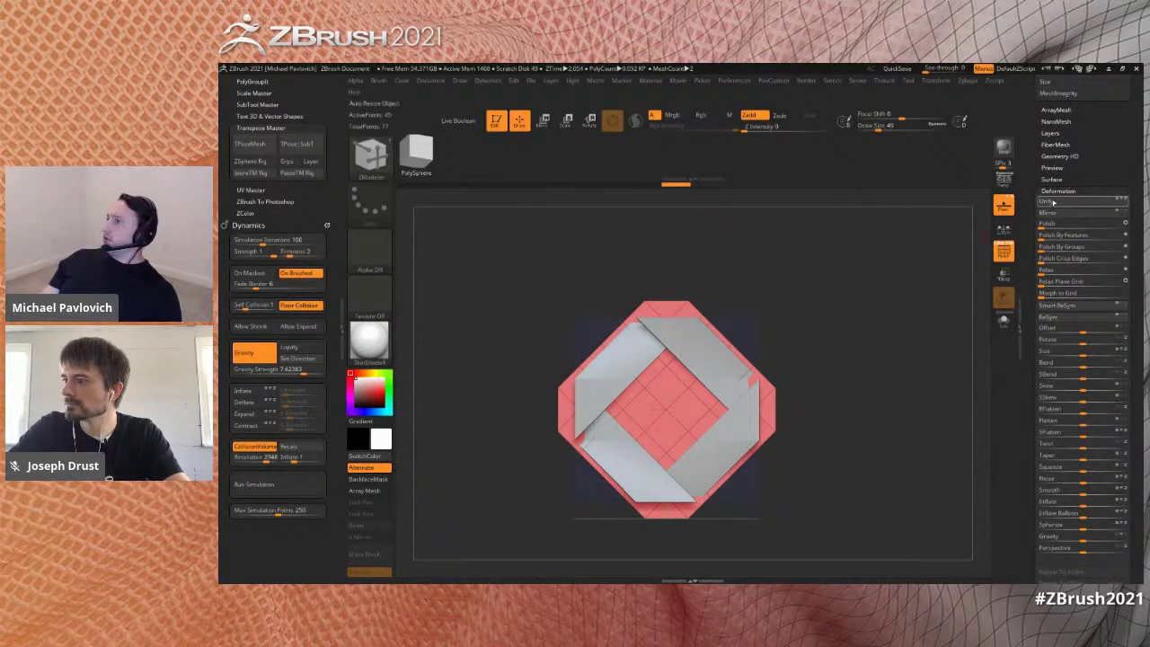
click(1051, 202)
- Delete the original Vortex subtool so that only the octagonal grid plane remains in the tool
click(998, 326)
mouse_move(930, 347)
mouse_down()
mouse_move(867, 373)
mouse_move(926, 358)
mouse_up()
drag(1027, 314, 1028, 325)
scroll(1027, 325, up, 10)
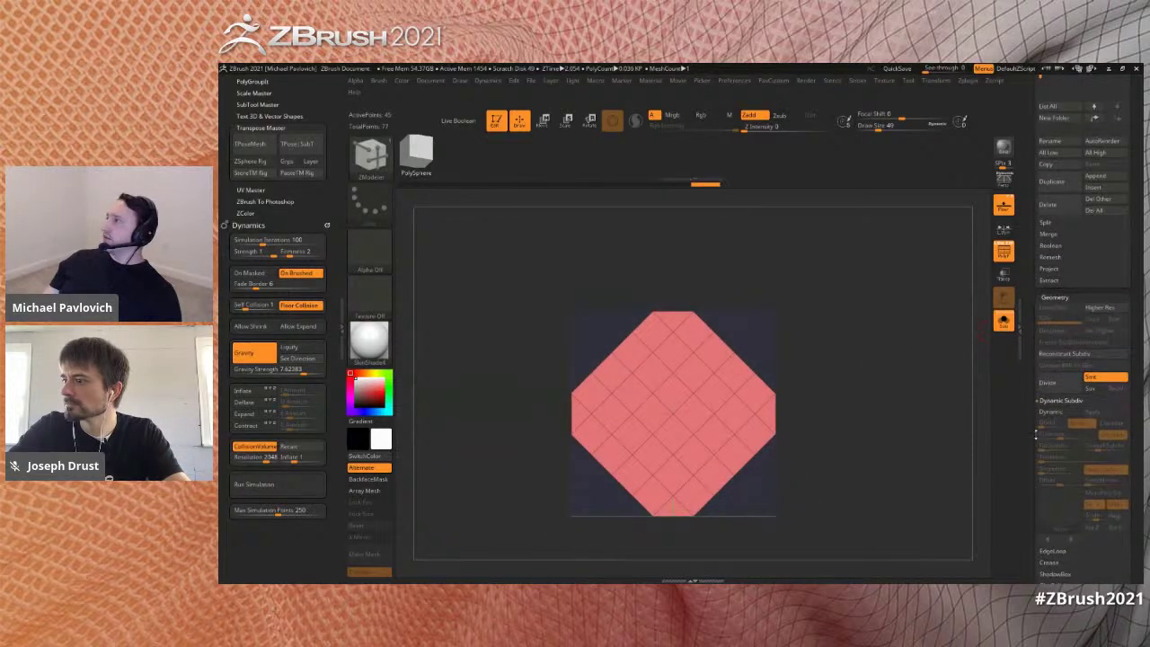
click(1087, 206)
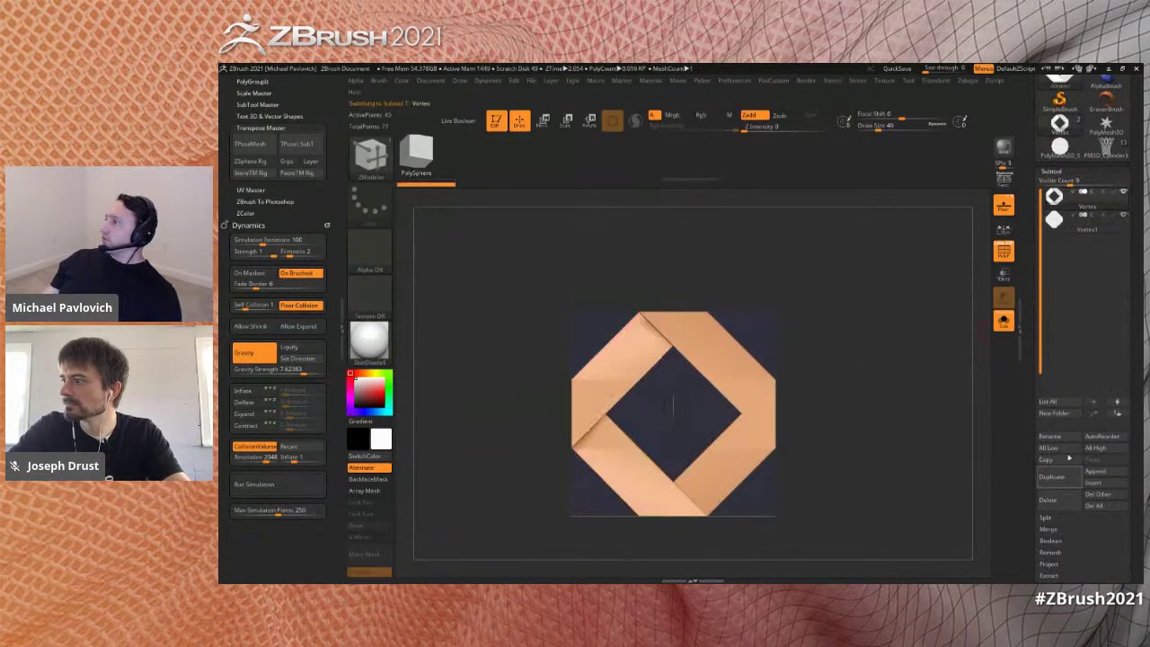
click(1049, 501)
scroll(1025, 309, up, 1)
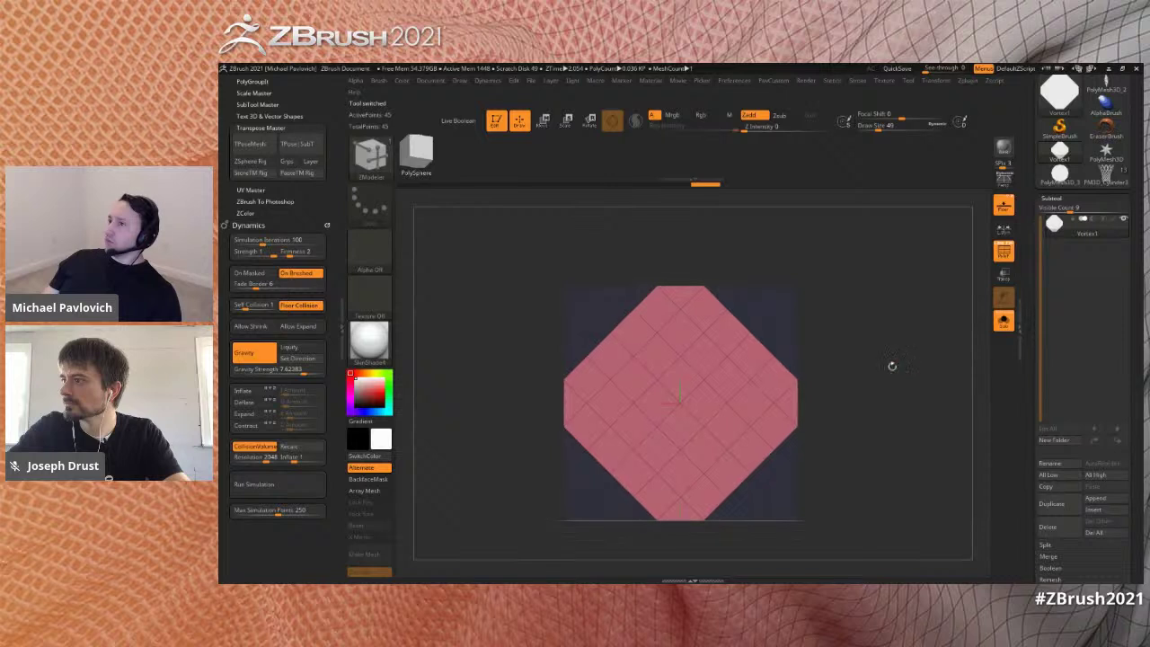
- Mark the inner polygons of the octagonal plane with ZModeler and delete them, keeping only the outer ring
mouse_move(604, 409)
mouse_down()
mouse_move(669, 346)
mouse_move(738, 400)
mouse_move(640, 458)
mouse_up()
drag(668, 378, 663, 422)
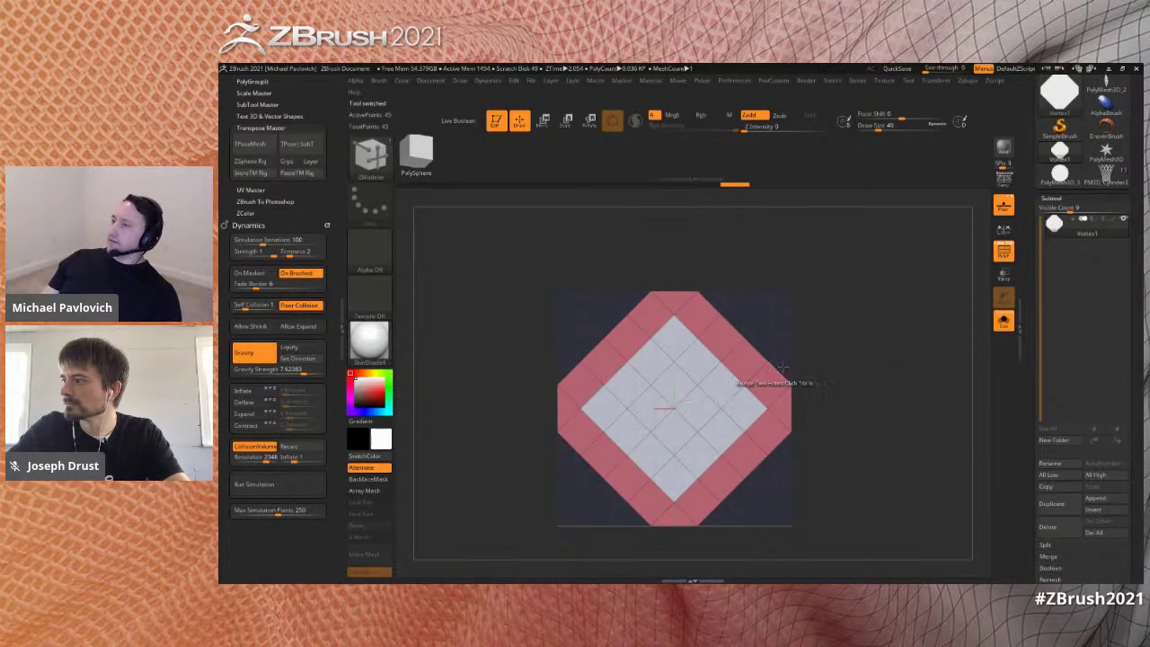
mouse_move(678, 339)
mouse_down()
mouse_move(727, 377)
mouse_move(693, 359)
mouse_move(673, 376)
mouse_move(637, 376)
mouse_move(703, 362)
mouse_move(624, 428)
mouse_move(666, 397)
mouse_up()
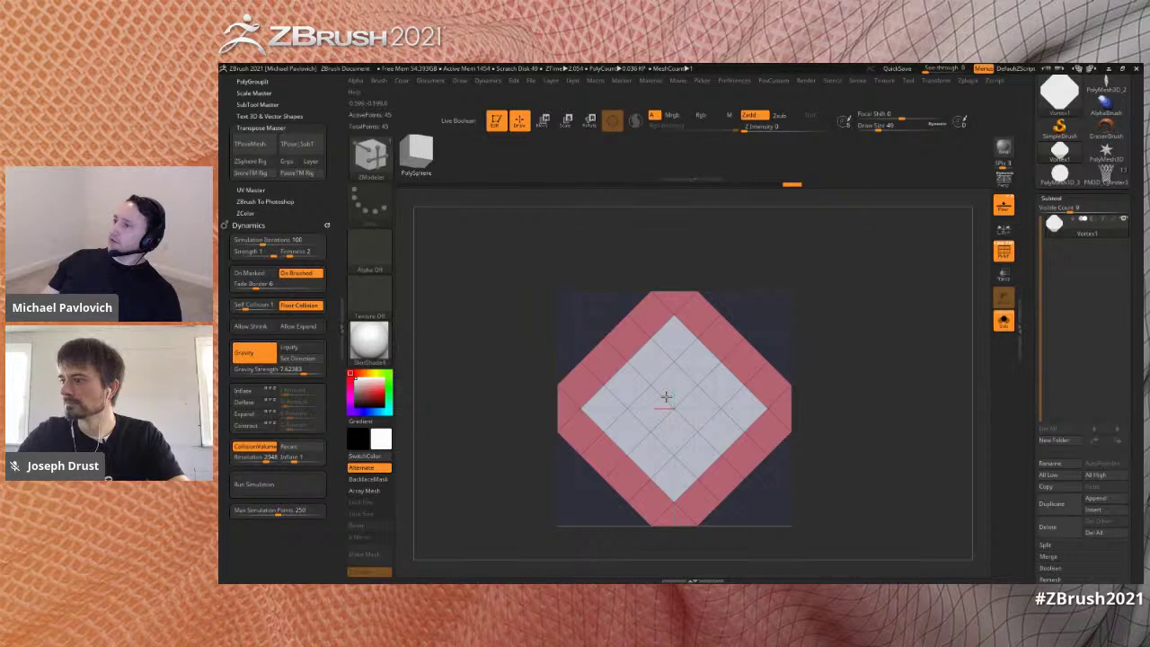
ctrl+shift+click(674, 409)
ctrl+shift+drag(873, 362, 884, 374)
key(3)
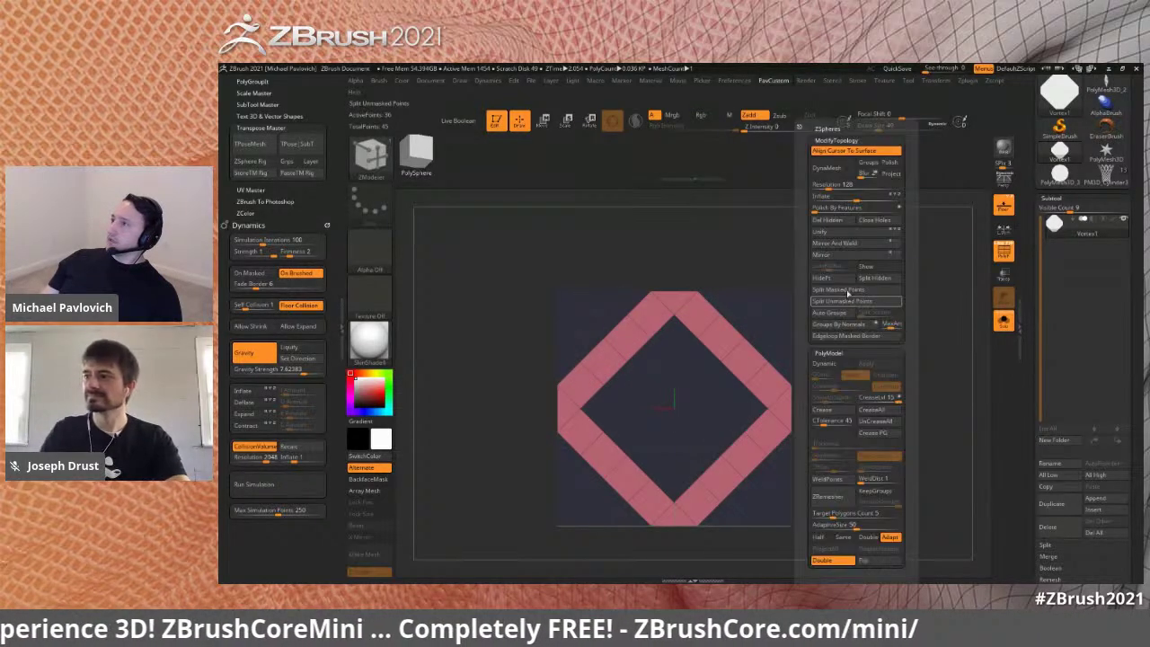
click(835, 222)
- Mark the four corner polygons of the ring and assign them their own polygroup
key(f)
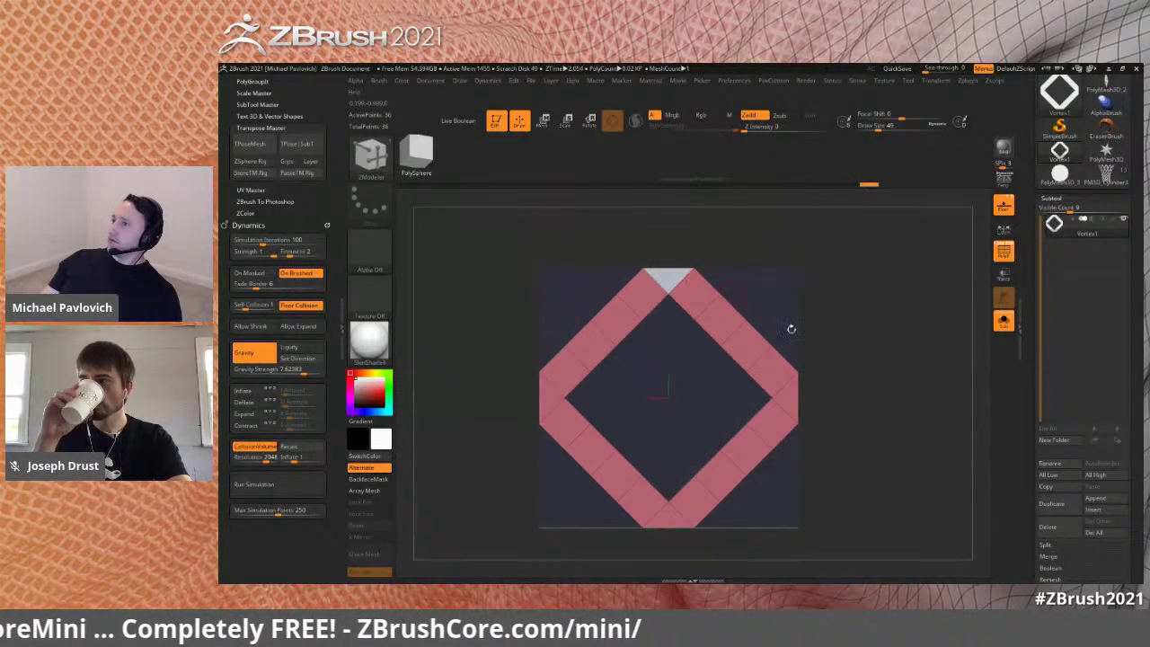
alt+click(668, 518)
alt+click(548, 397)
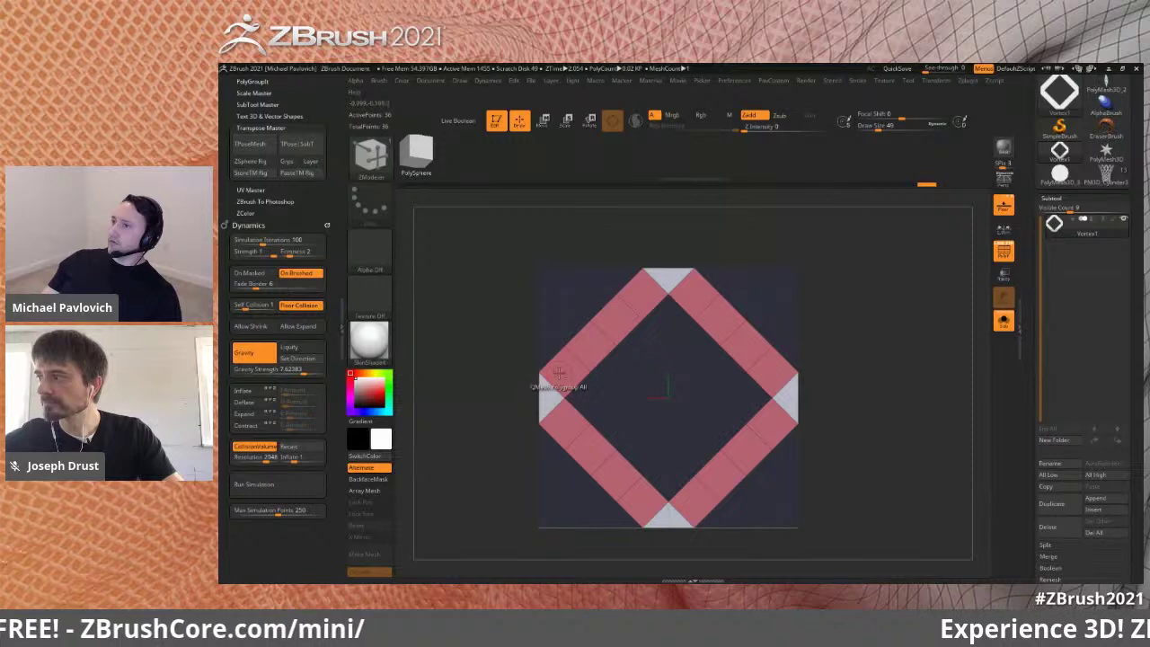
ctrl+shift+click(729, 309)
ctrl+shift+drag(872, 248, 895, 289)
key(ctrl+w)
ctrl+shift+click(903, 282)
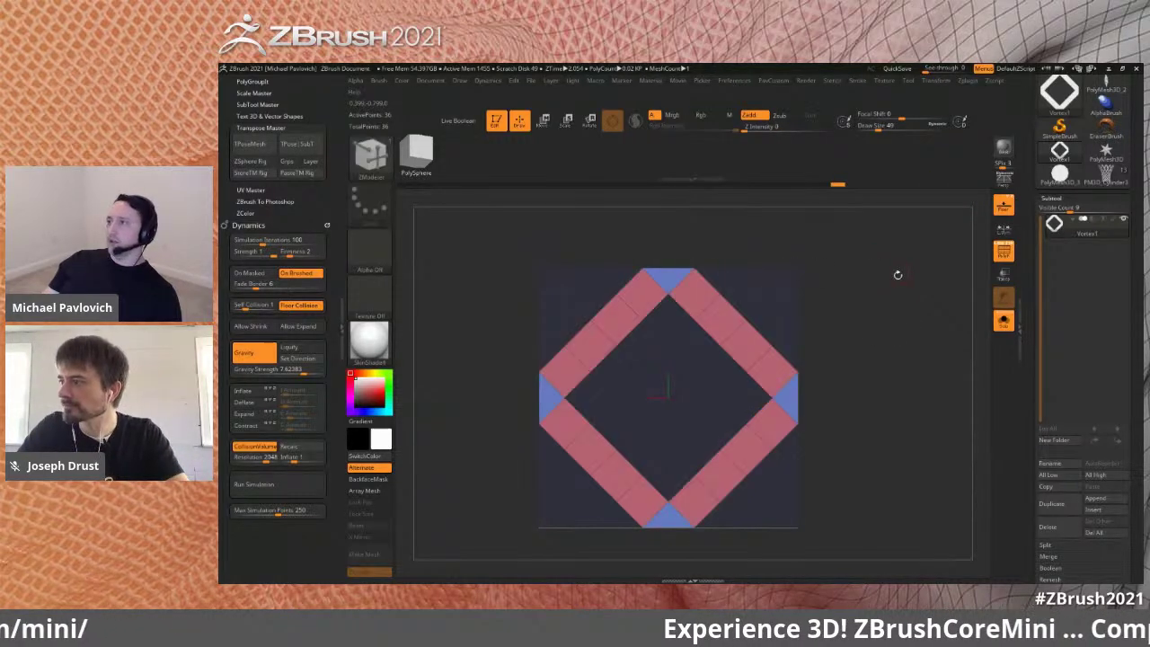
- Switch to the basketball net tool and select its PolyMesh3D_4 net subtool
click(1106, 177)
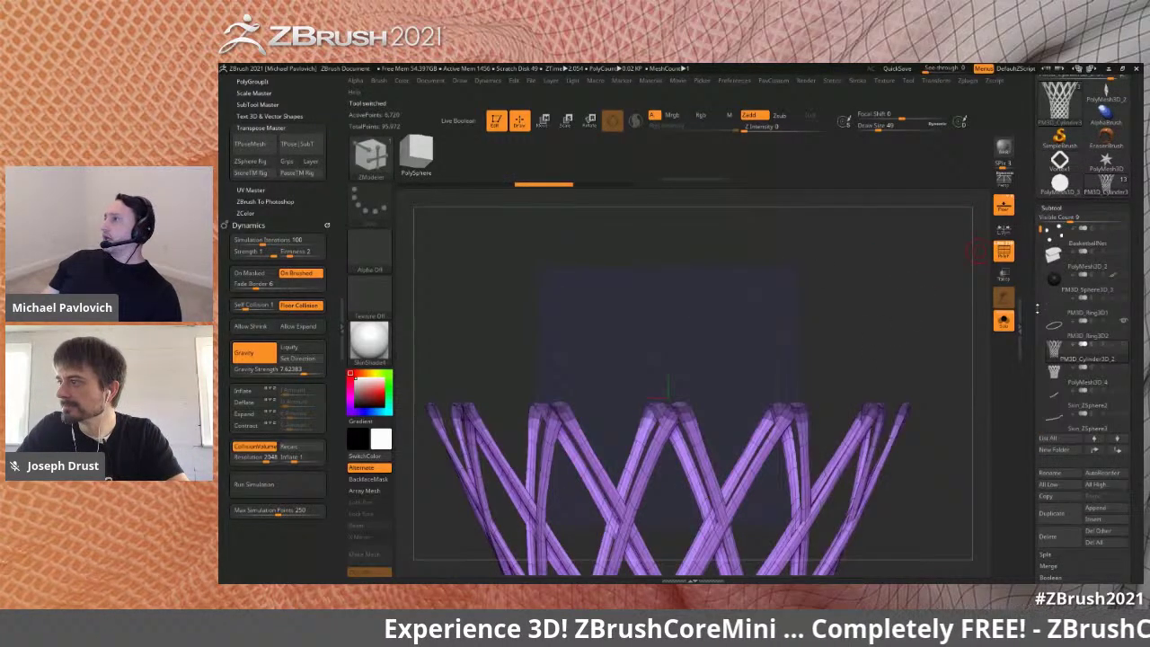
drag(1122, 322, 1123, 256)
drag(1040, 165, 1041, 213)
scroll(1041, 214, down, 3)
click(1082, 298)
alt+right_drag(904, 377, 880, 260)
click(1082, 268)
click(1078, 249)
alt+right_drag(929, 356, 900, 151)
click(1089, 195)
click(1088, 172)
right_drag(904, 270, 965, 318)
- Roll the net subtool's undo history back to the plain low-poly cylinder with Dynamic Subdiv on
drag(1026, 347, 1026, 309)
scroll(1026, 308, down, 3)
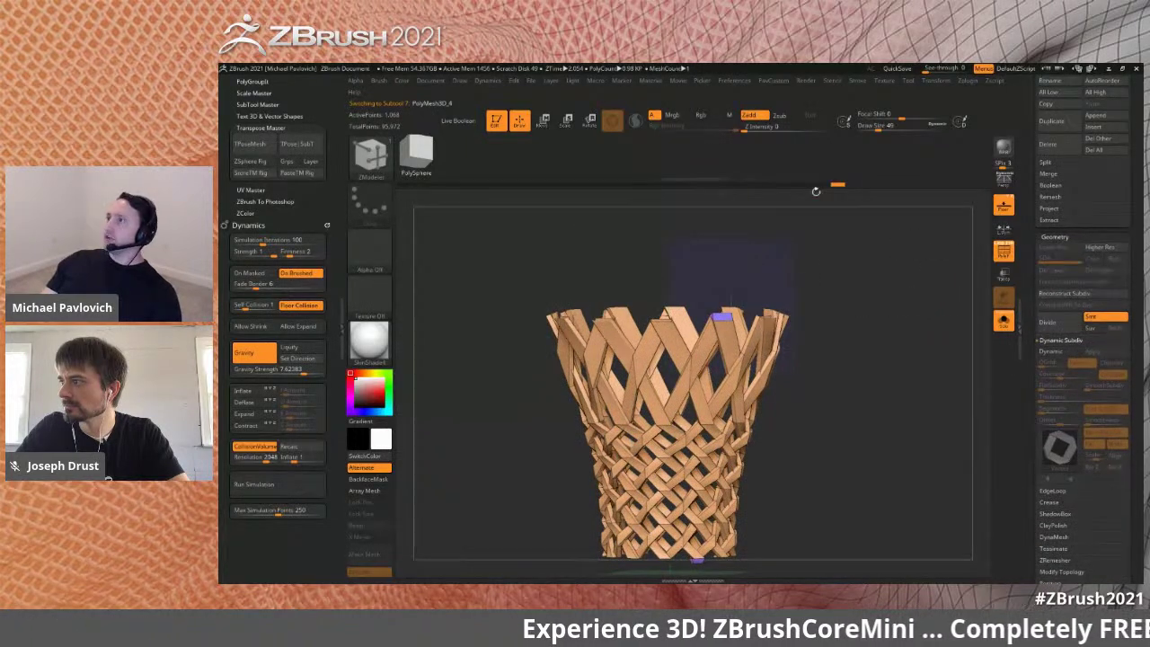
mouse_move(833, 188)
mouse_down()
mouse_move(767, 198)
mouse_move(781, 193)
mouse_up()
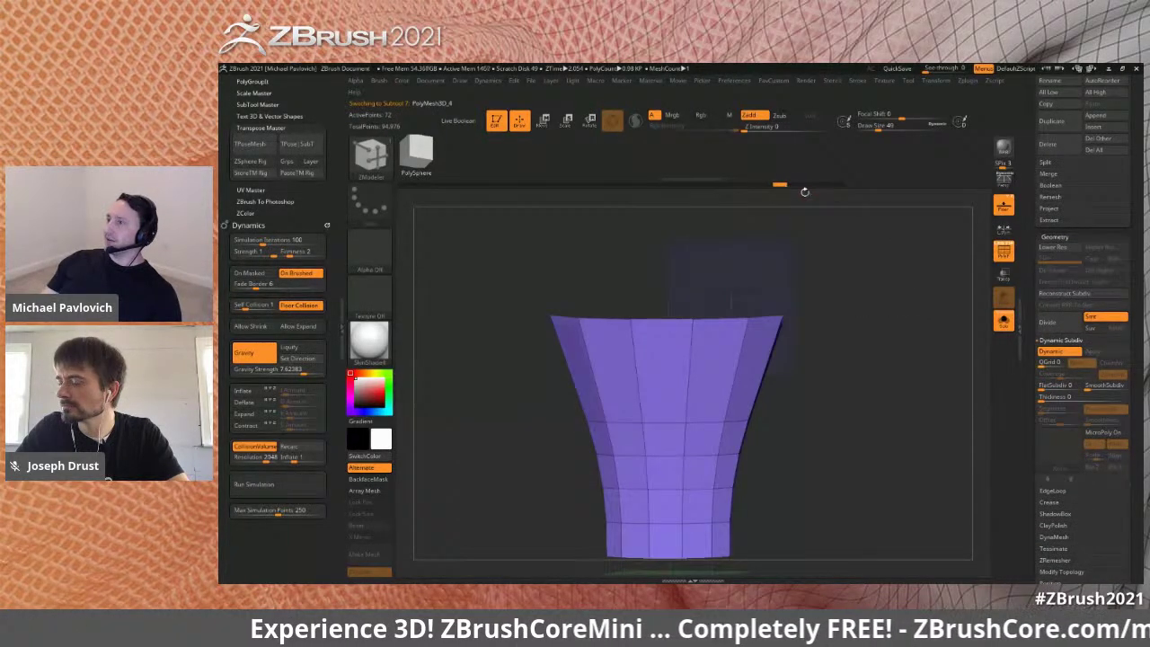
- Turn on MicroPoly for the low-poly net cylinder and use the custom Vortex1 ring as its mesh
right_drag(869, 301, 903, 356)
click(1101, 435)
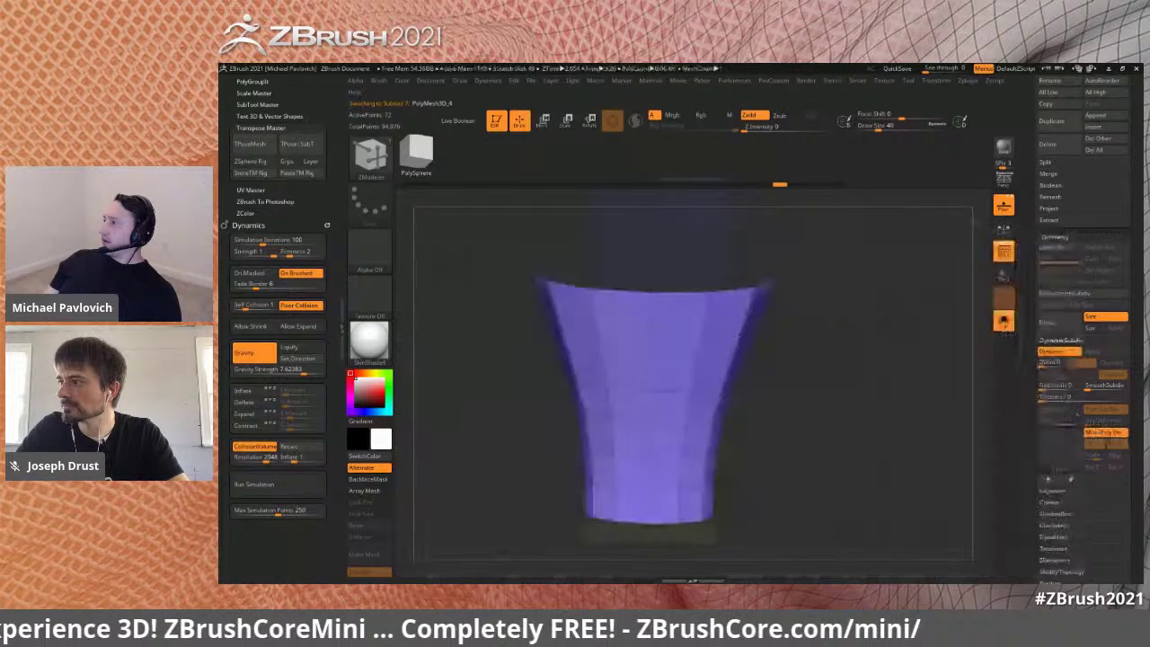
click(1060, 452)
click(771, 447)
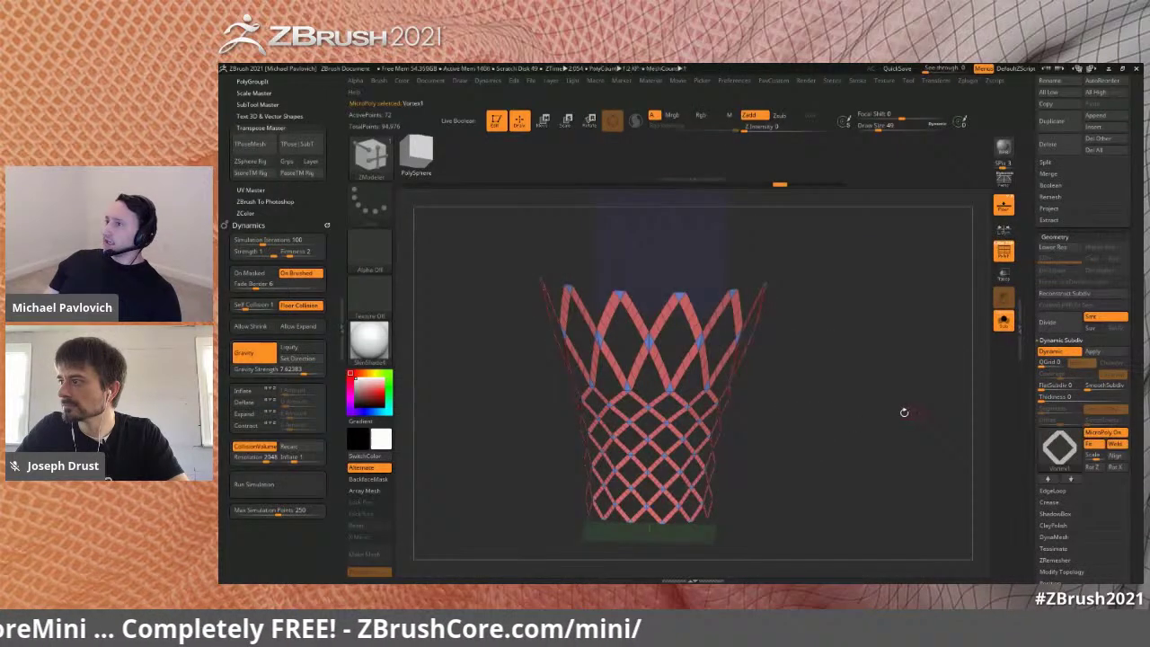
drag(853, 399, 867, 400)
ctrl+right_drag(871, 399, 912, 402)
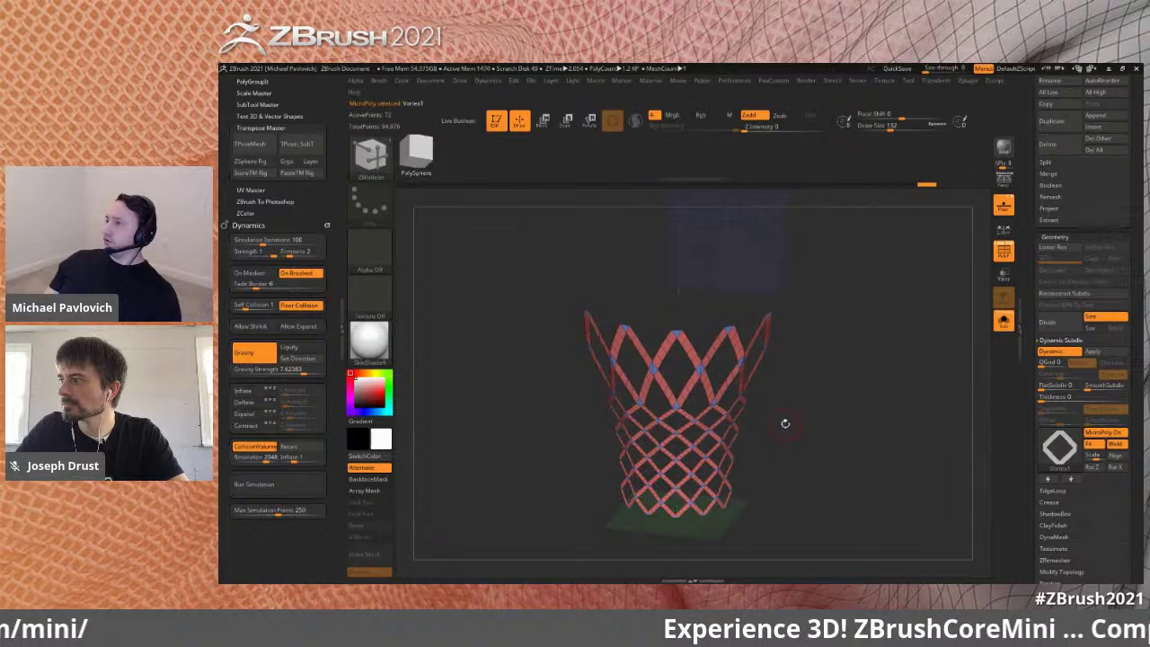
- Choose the ClothHook brush, try a pull on the net, and set the draw size to 158
key(b)
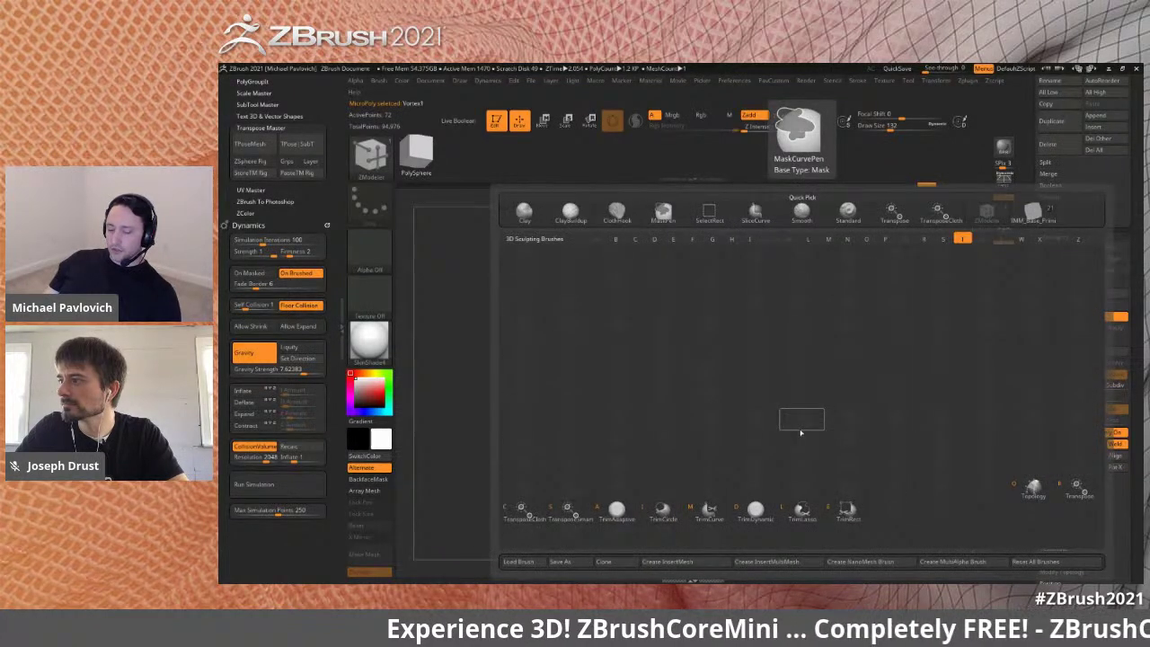
key(c)
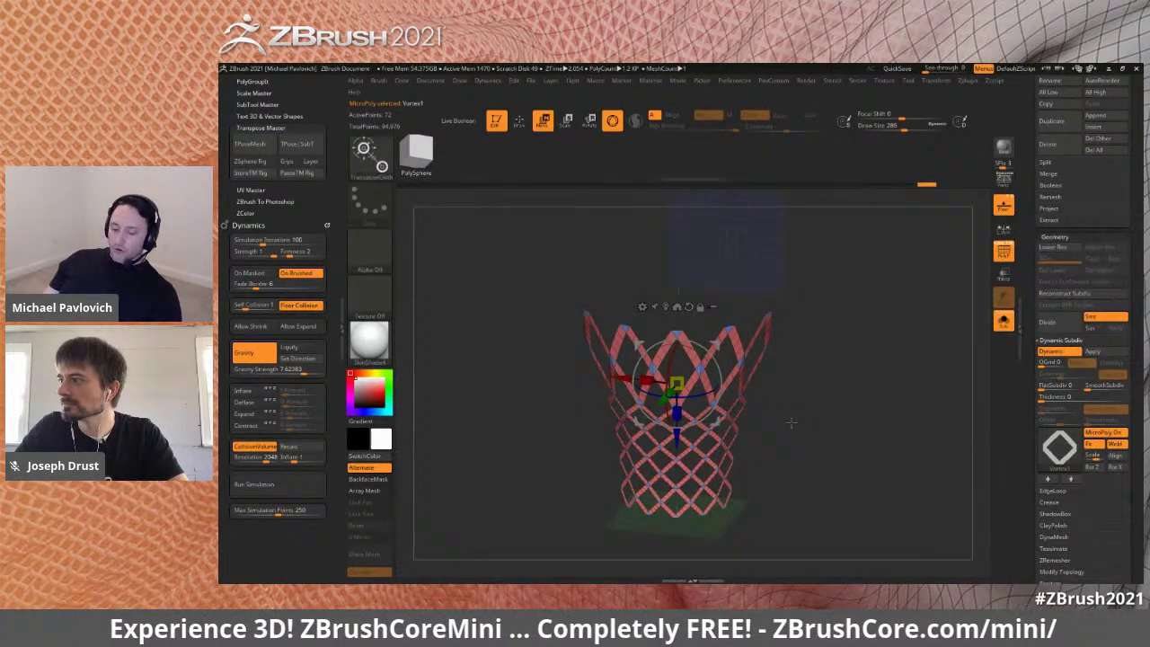
key(b)
click(789, 419)
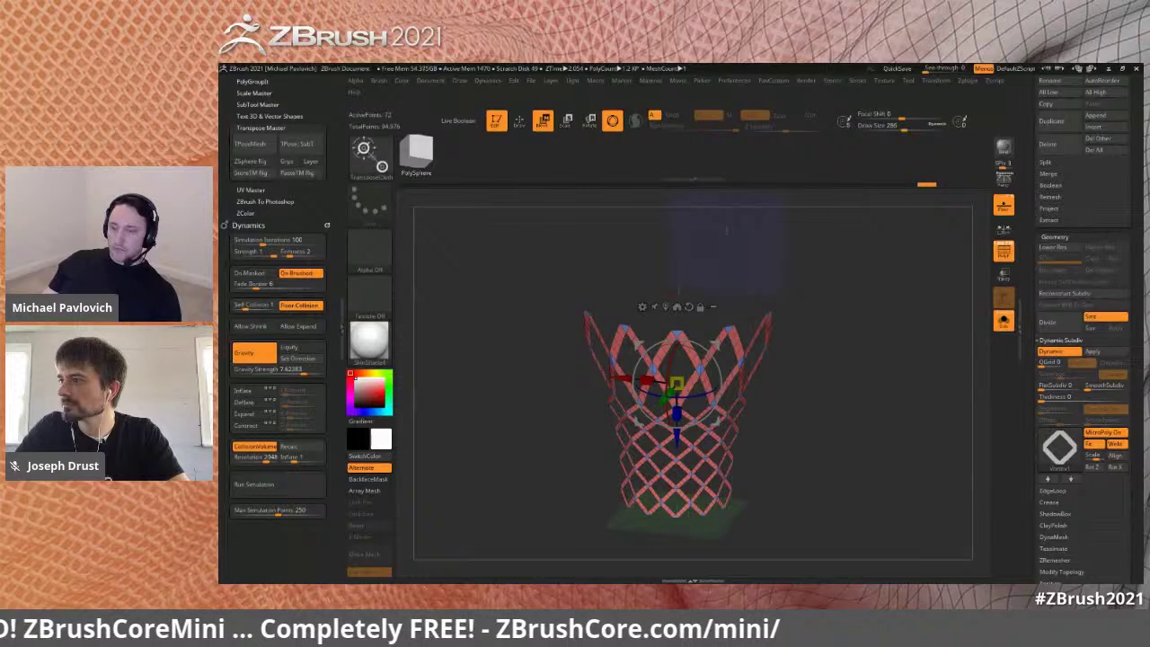
key(b)
key(c)
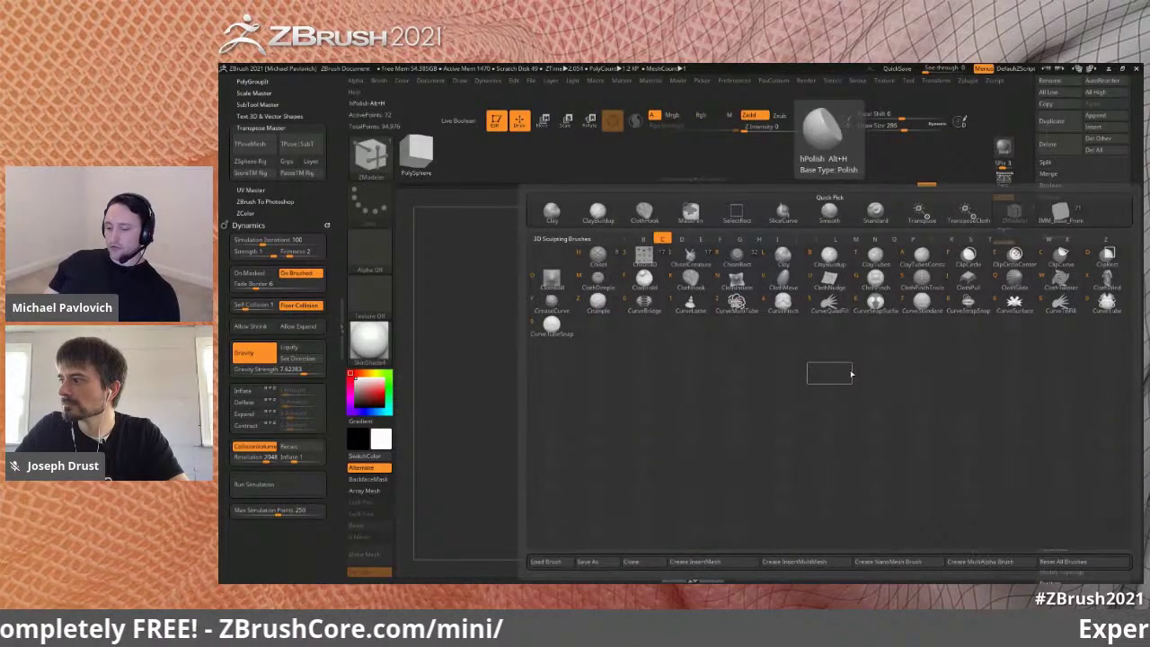
key(h)
mouse_move(725, 416)
mouse_down()
mouse_move(834, 386)
mouse_move(828, 395)
mouse_up()
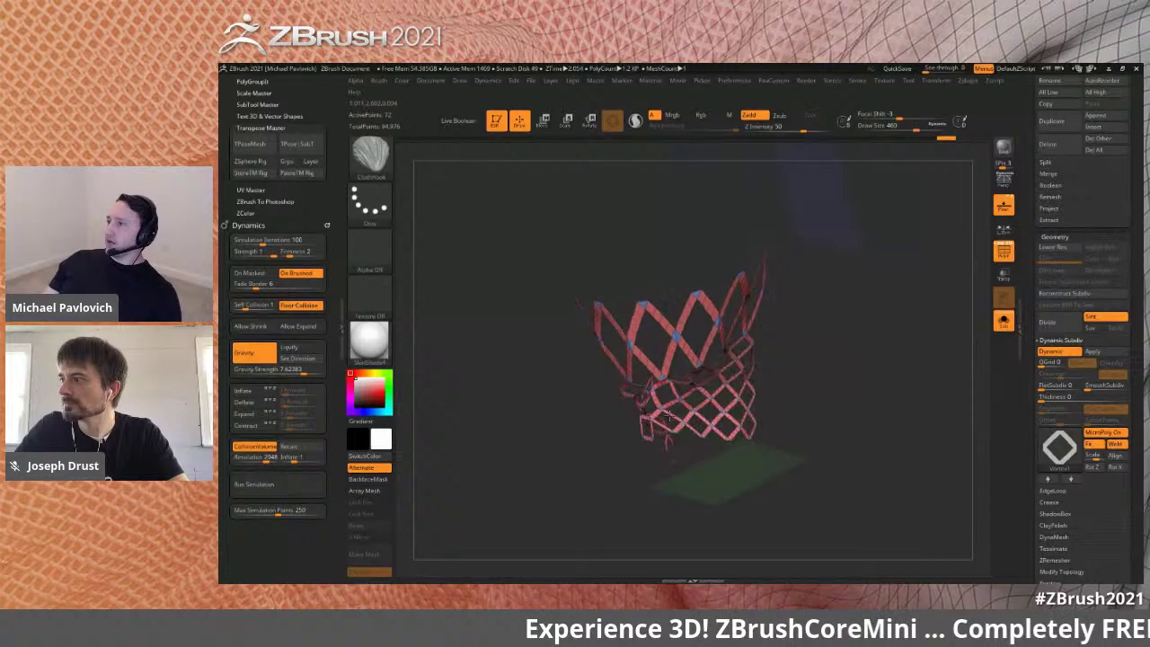
key(s)
drag(815, 390, 803, 390)
mouse_move(808, 388)
mouse_down()
mouse_move(860, 383)
mouse_move(853, 376)
mouse_up()
- Select the basketball subtool and move it up the subtool order to directly below the net
drag(1029, 258, 1029, 422)
scroll(1029, 421, up, 3)
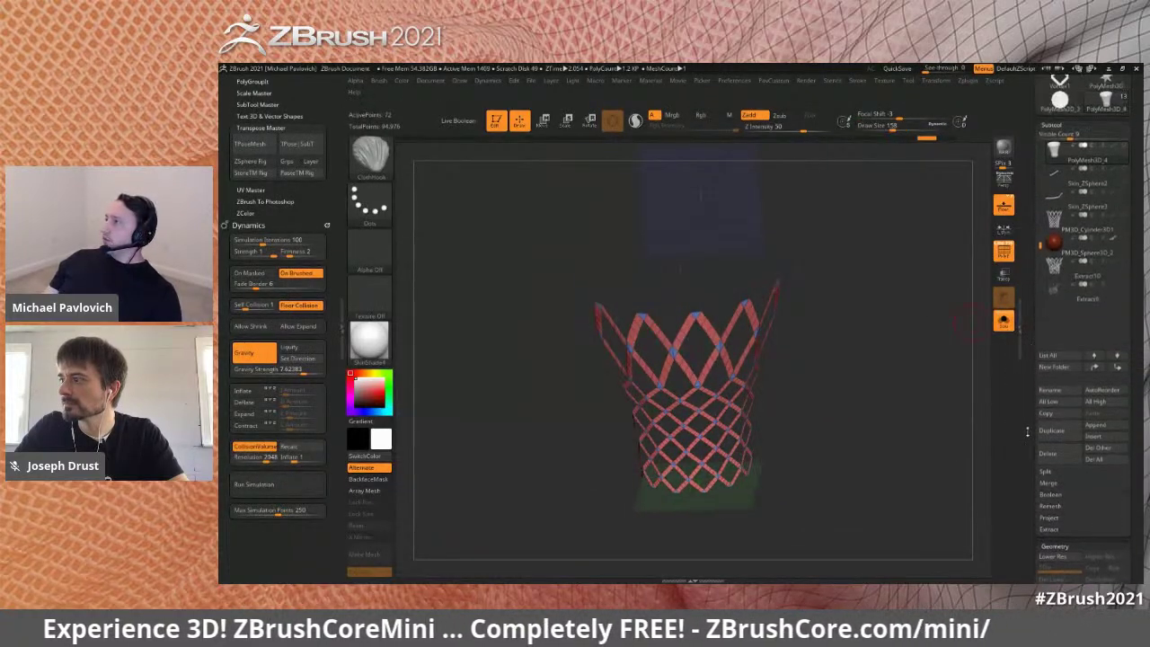
click(1080, 253)
click(1095, 367)
click(1094, 367)
click(1095, 366)
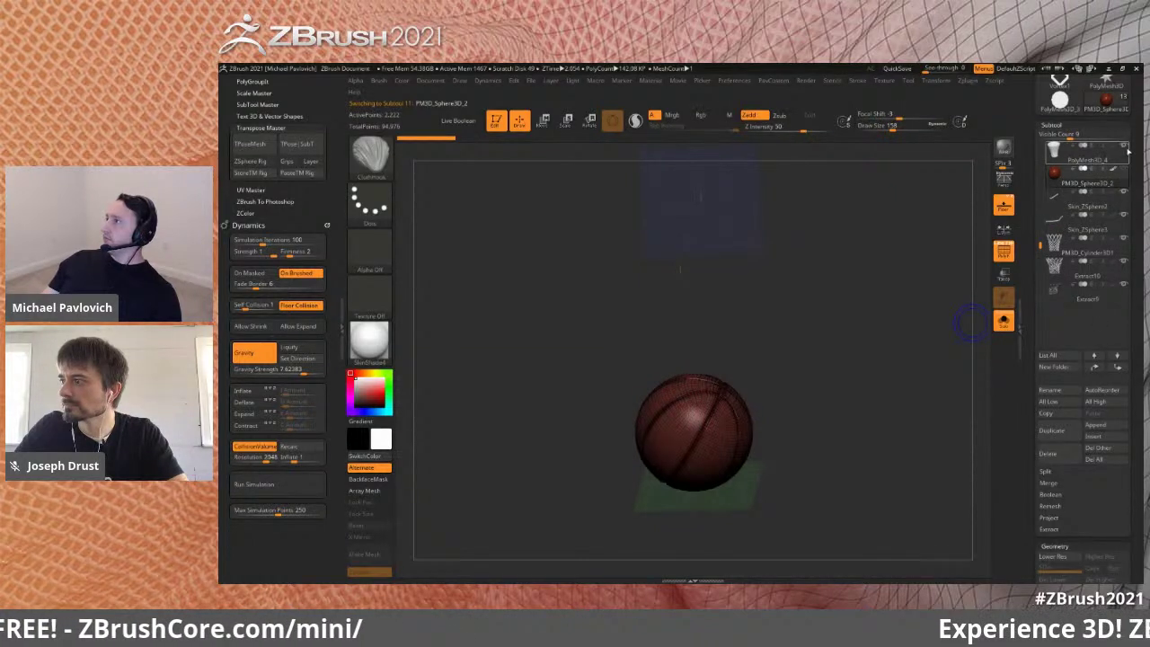
- Show the basketball together with the net and recalculate the collision volume with the net subtool selected
mouse_move(1124, 171)
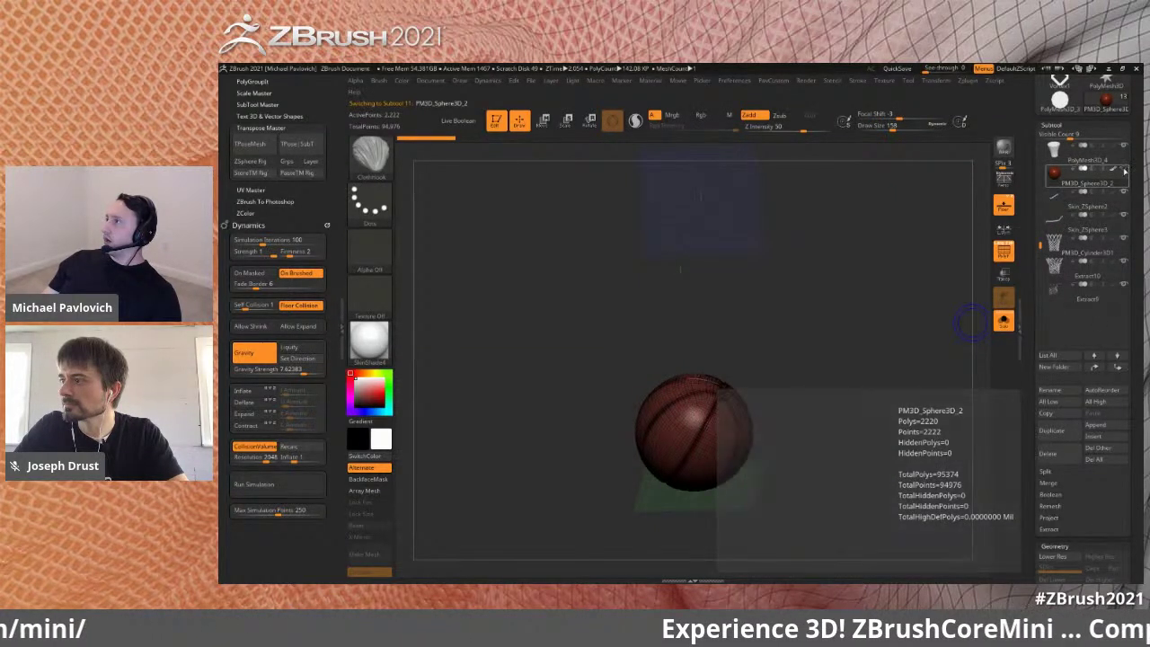
mouse_move(895, 353)
mouse_down()
mouse_move(931, 331)
mouse_move(889, 352)
mouse_move(888, 336)
mouse_move(907, 353)
mouse_up()
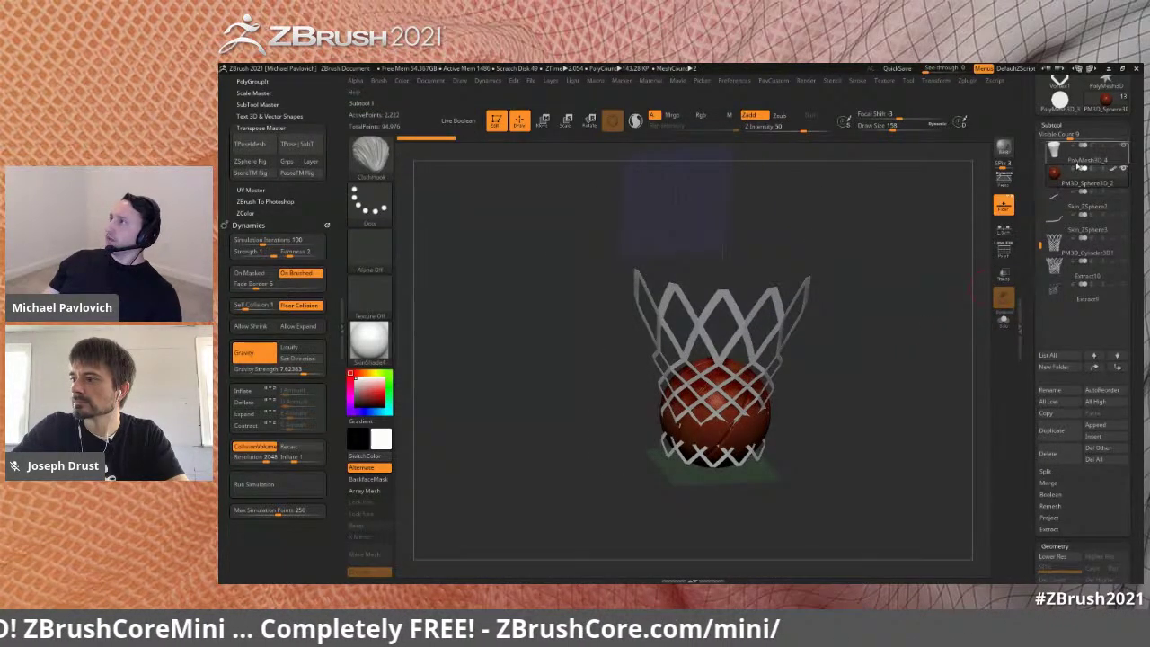
click(1081, 162)
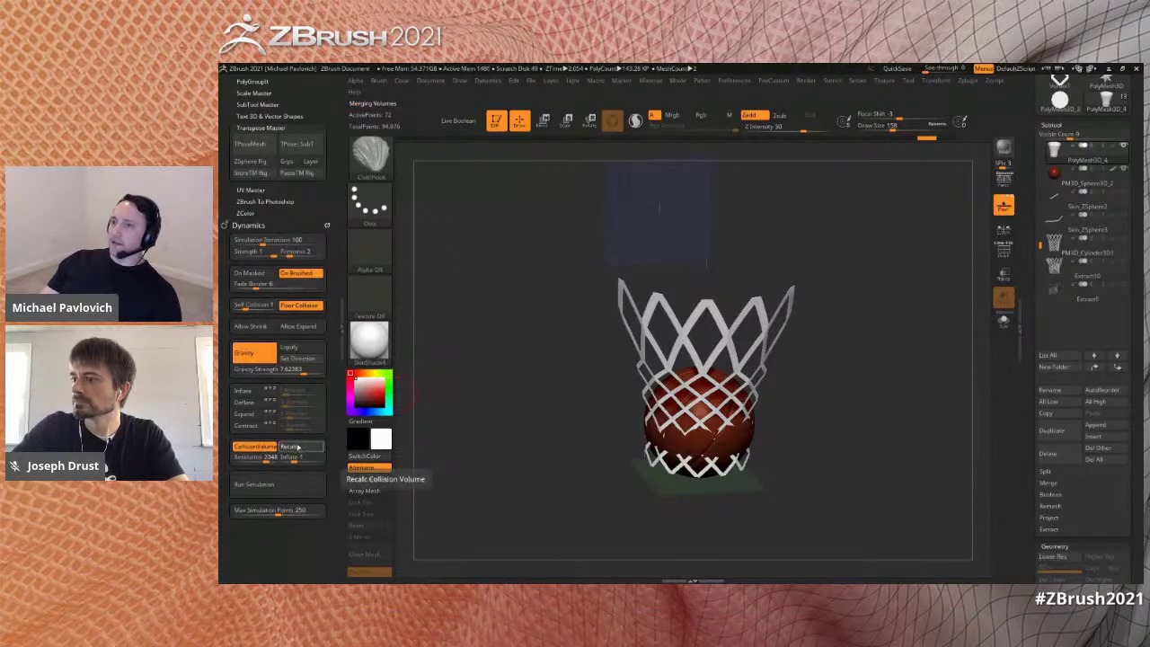
- Run the cloth simulation on the net around the basketball and undo it
drag(853, 371, 753, 353)
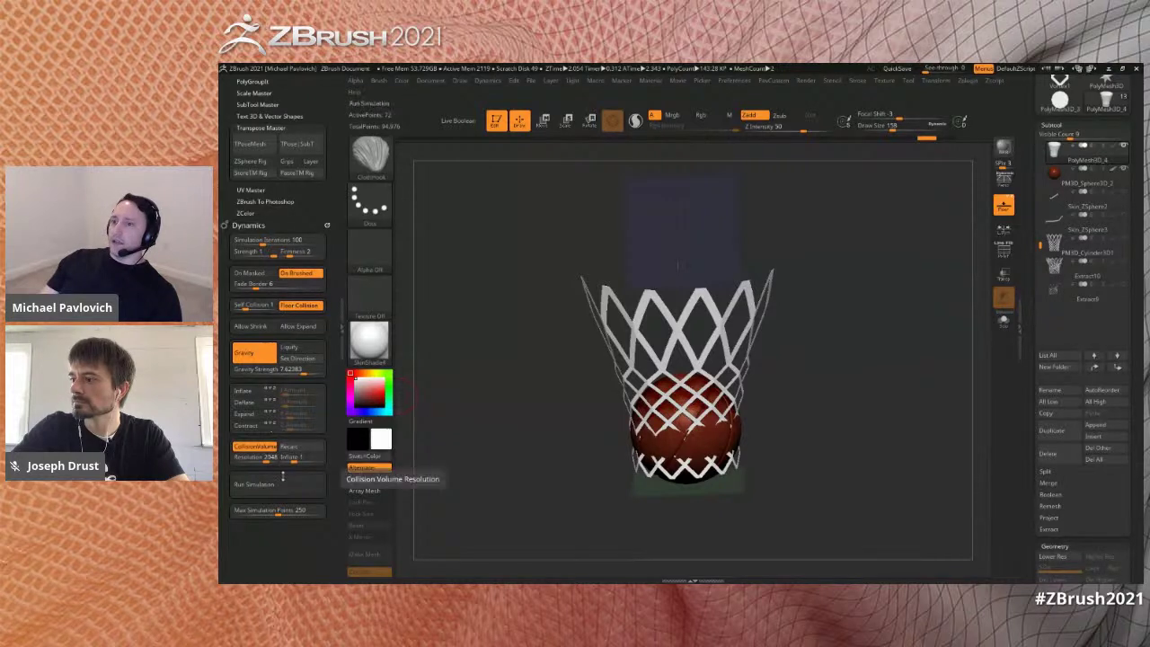
click(284, 484)
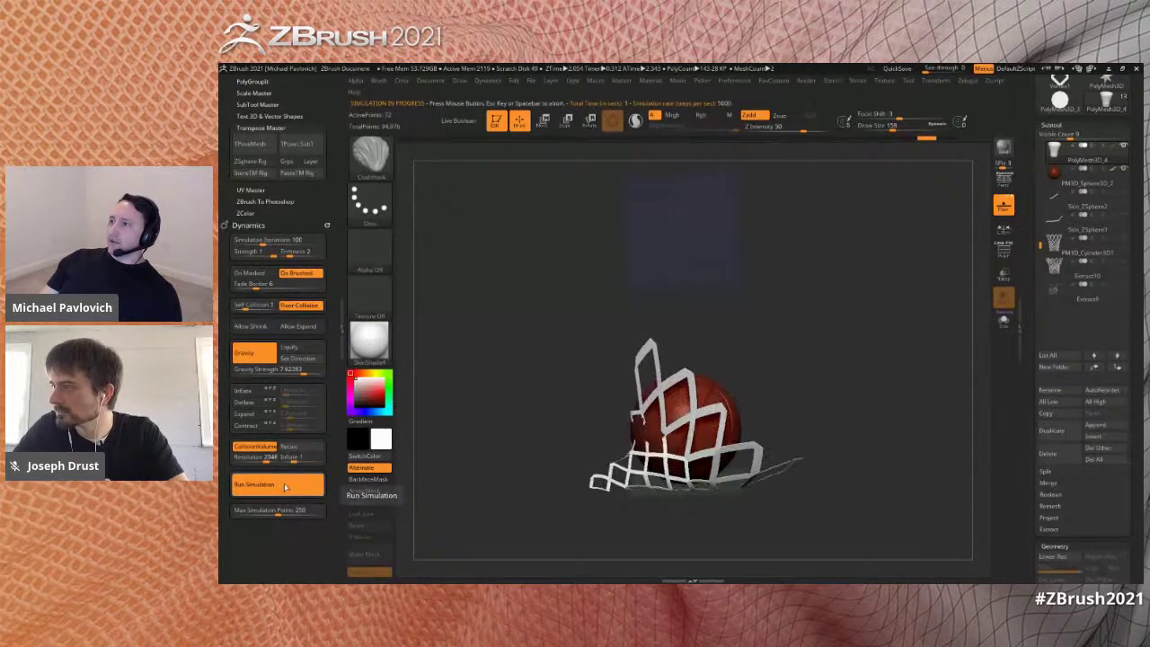
click(761, 344)
key(ctrl+z)
- Turn the polyframe display back on for the net
shift+drag(575, 243, 519, 217)
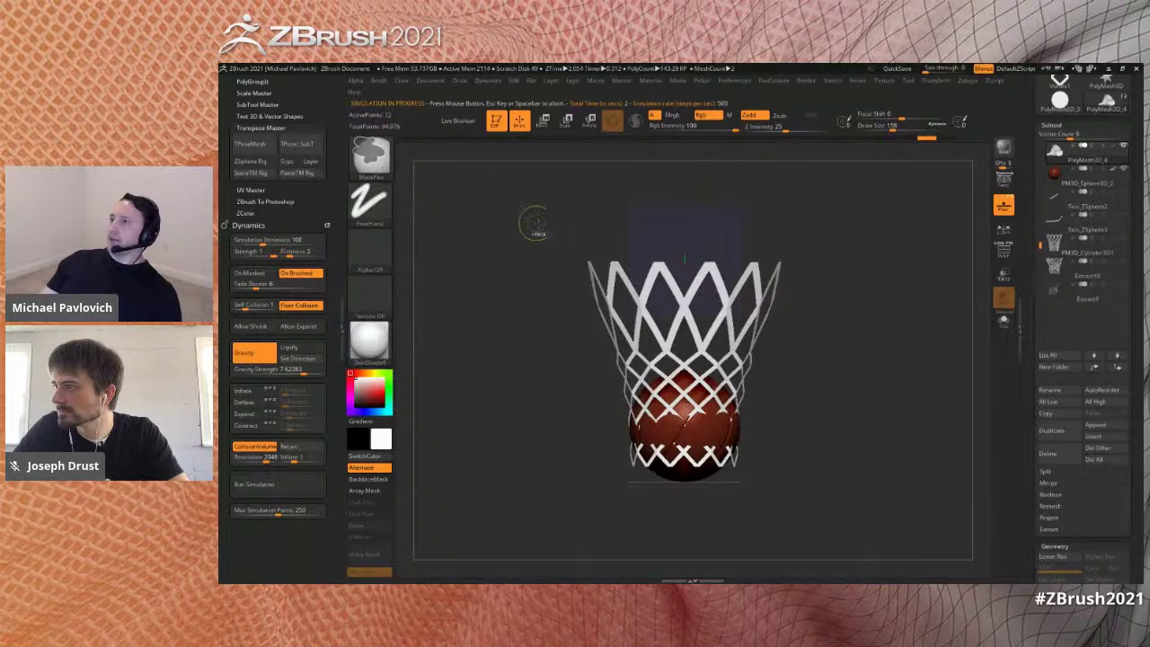
drag(813, 288, 894, 322)
click(1003, 252)
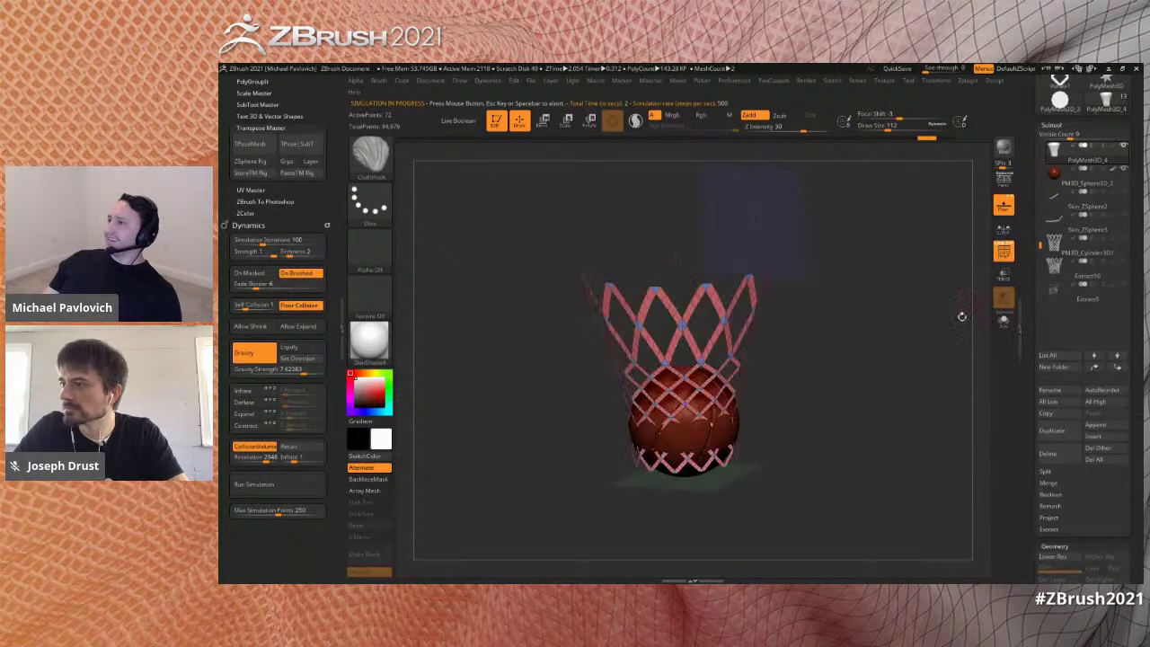
- Give the MicroPoly net a Dynamic Subdiv thickness of about 0.038
drag(965, 334, 945, 361)
scroll(1033, 386, down, 8)
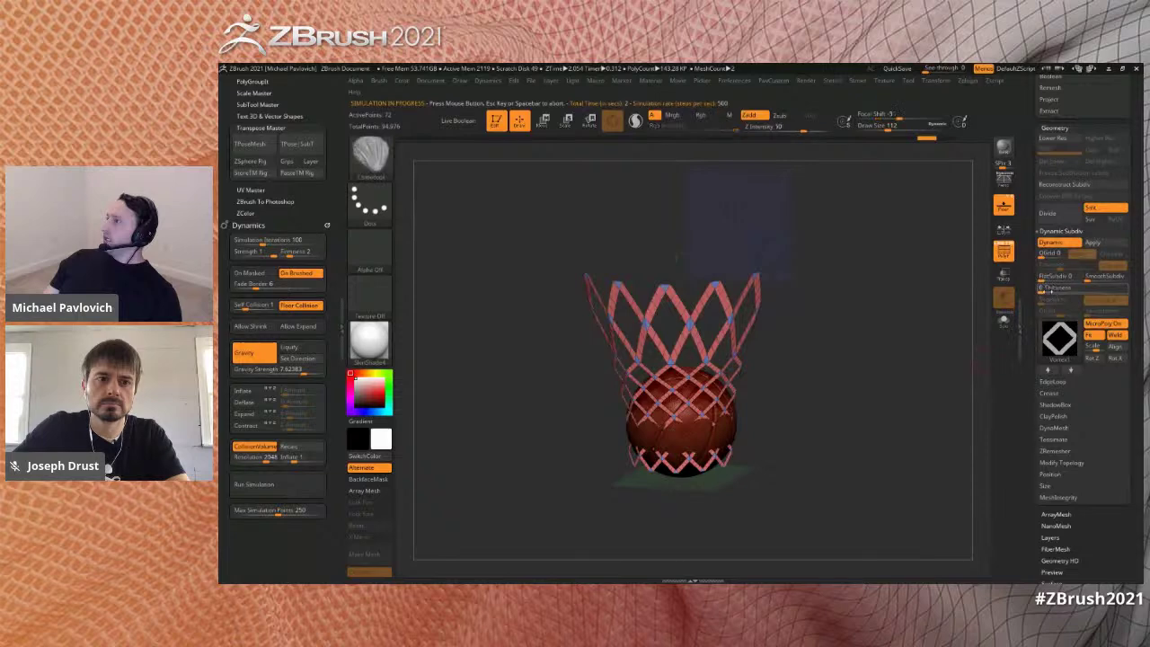
drag(1052, 289, 1063, 288)
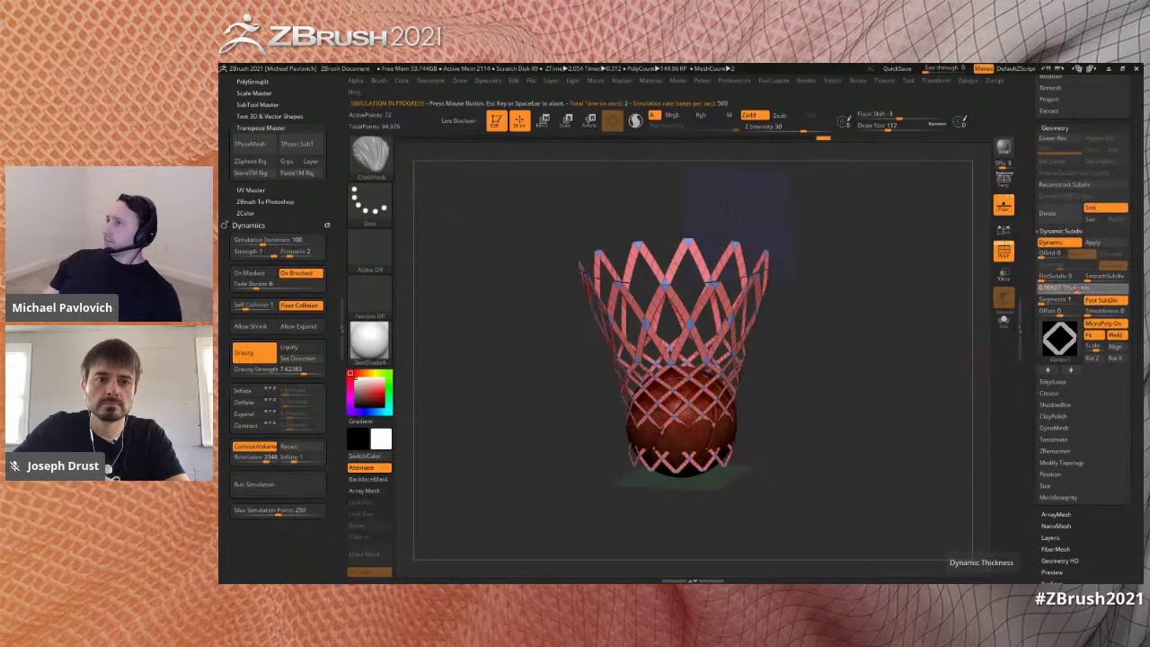
drag(929, 355, 901, 390)
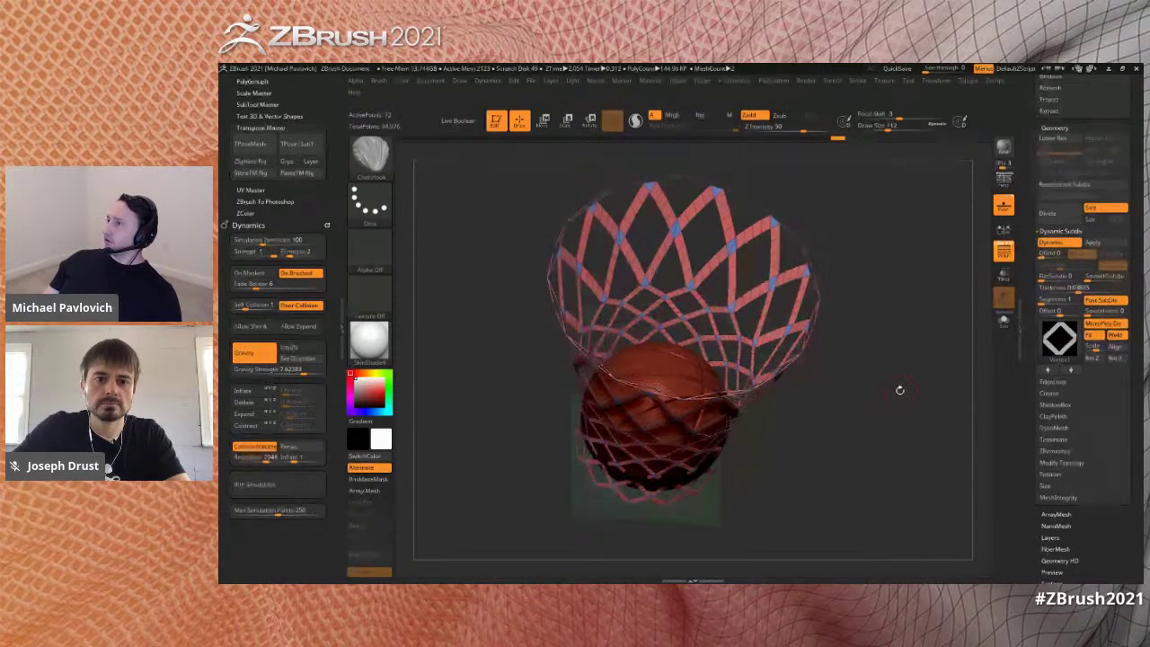
- Turn off MicroPoly to inspect the thickened low-poly cylinder, and undo the MicroPoly and thickness changes
click(1097, 322)
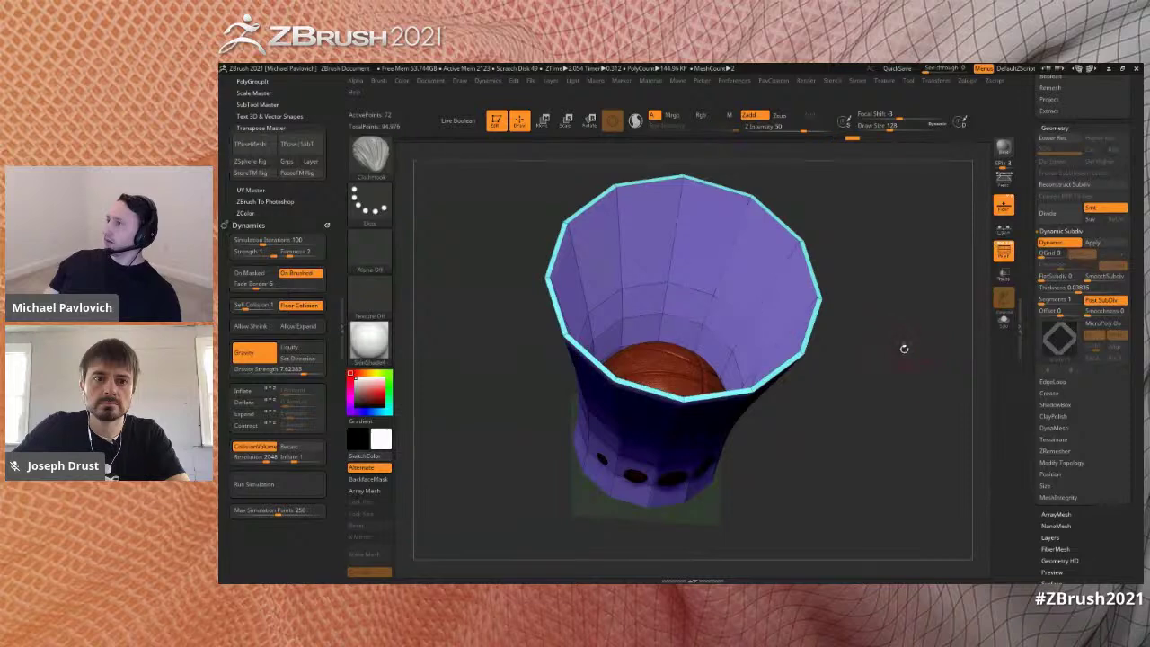
drag(907, 347, 880, 324)
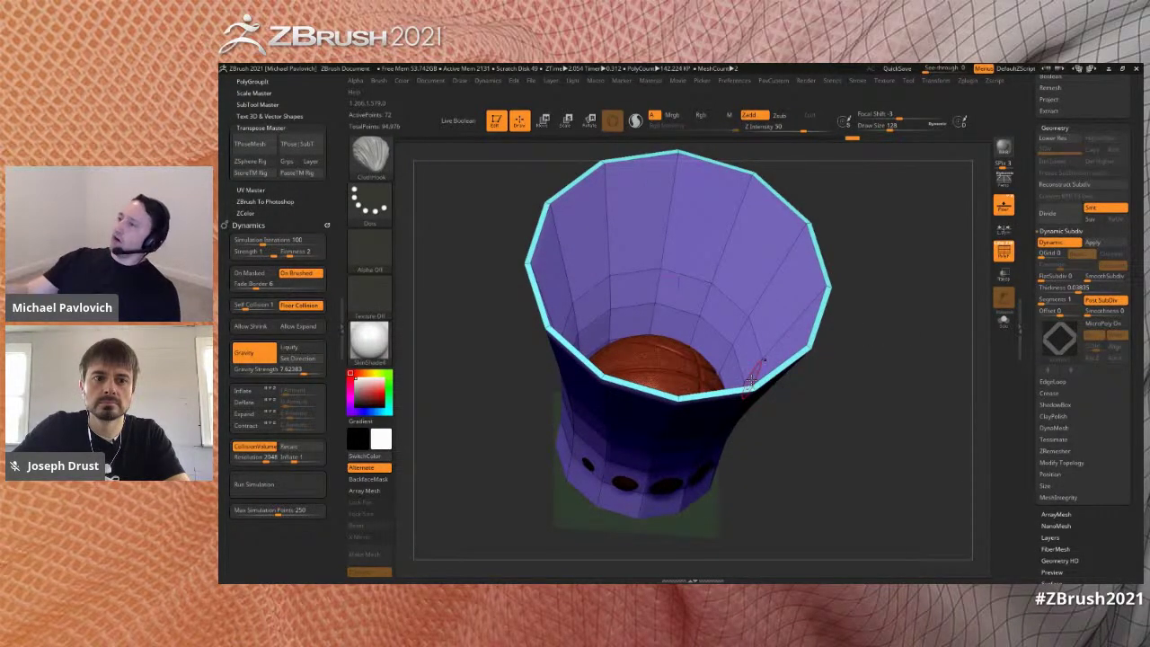
drag(904, 382, 884, 383)
key(ctrl+z)
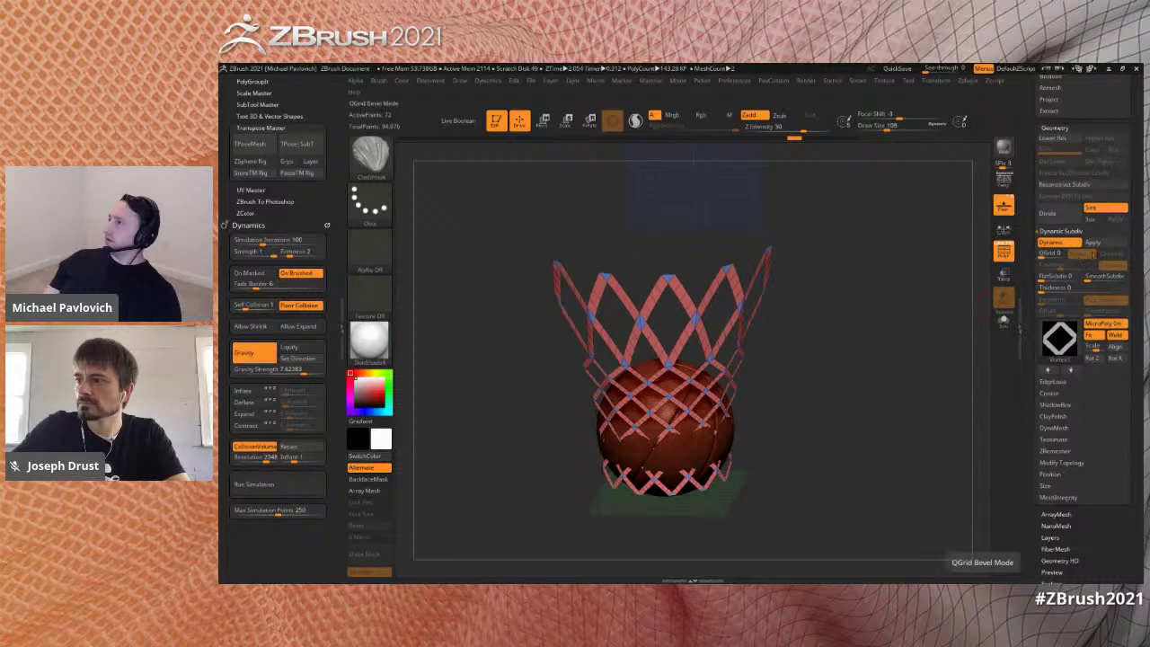
- Apply the MicroPoly Dynamic Subdiv to the net as real geometry, re-enable Dynamic Subdiv and preview MicroPoly on it before switching MicroPoly off
drag(950, 291, 932, 314)
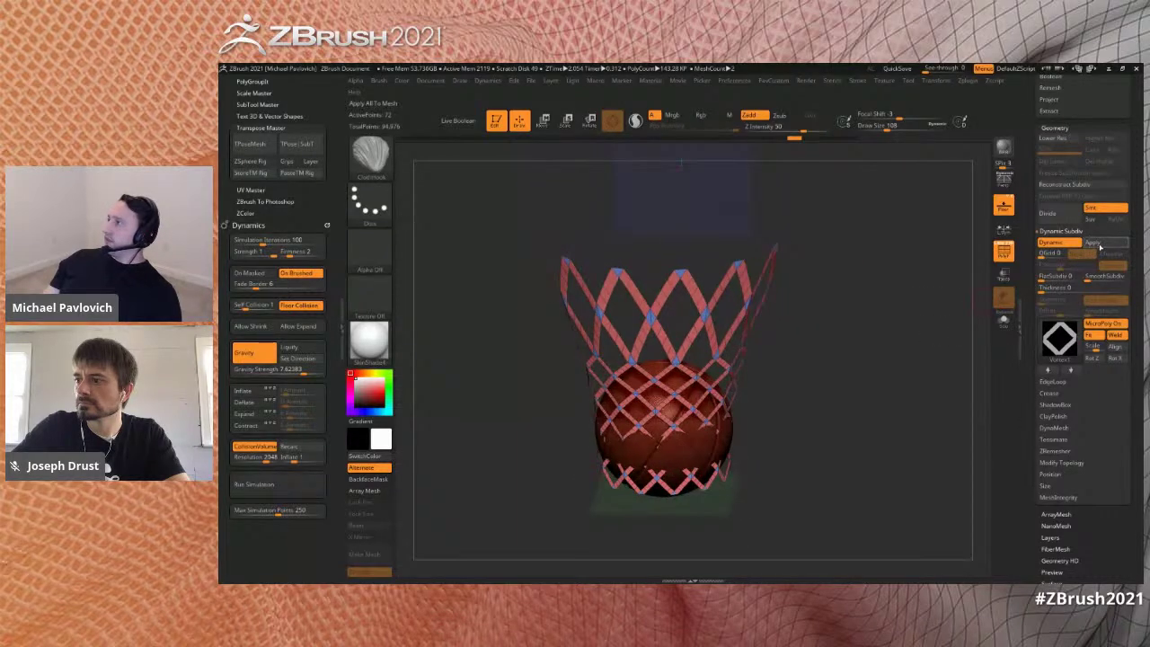
click(1098, 244)
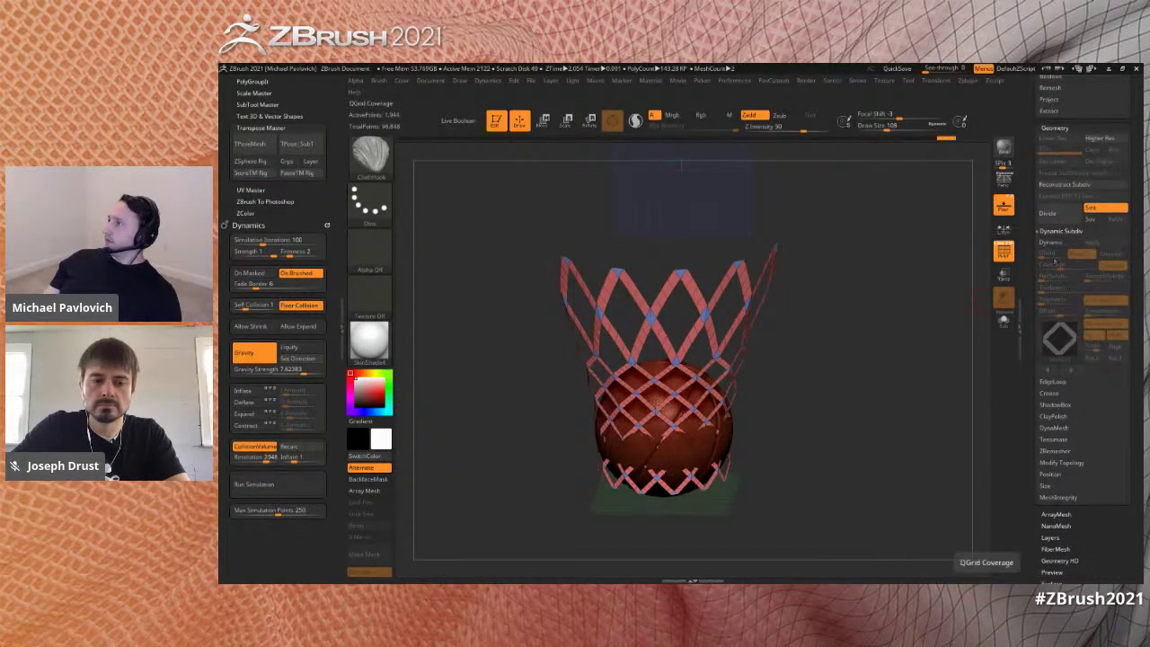
click(1048, 243)
click(1097, 323)
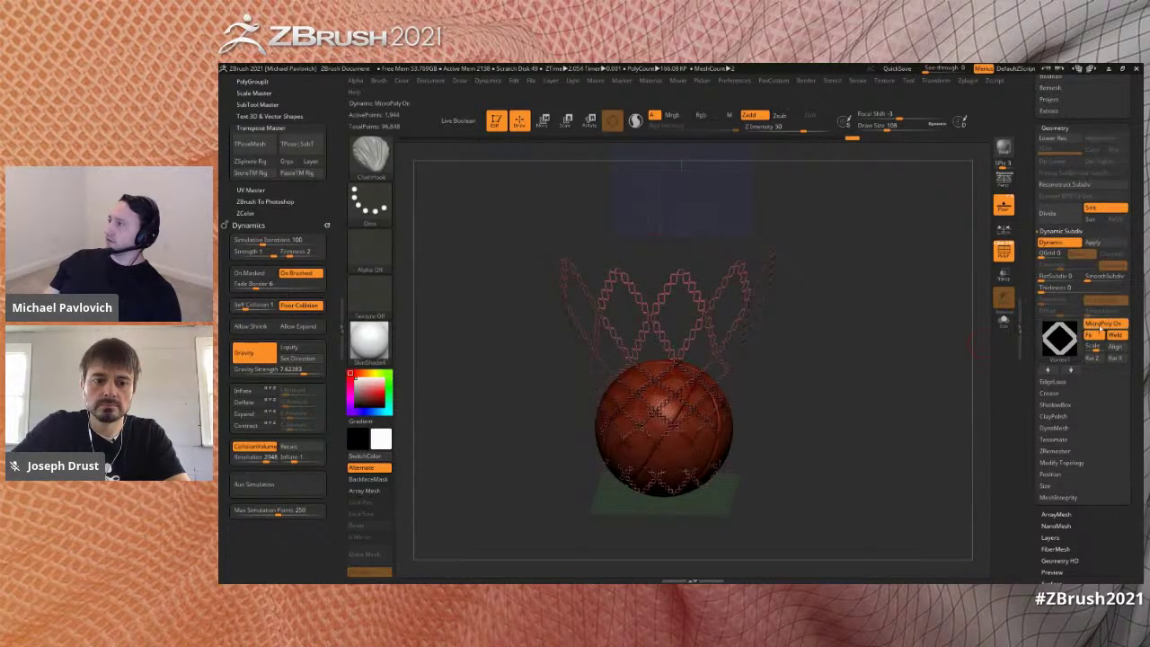
click(1101, 325)
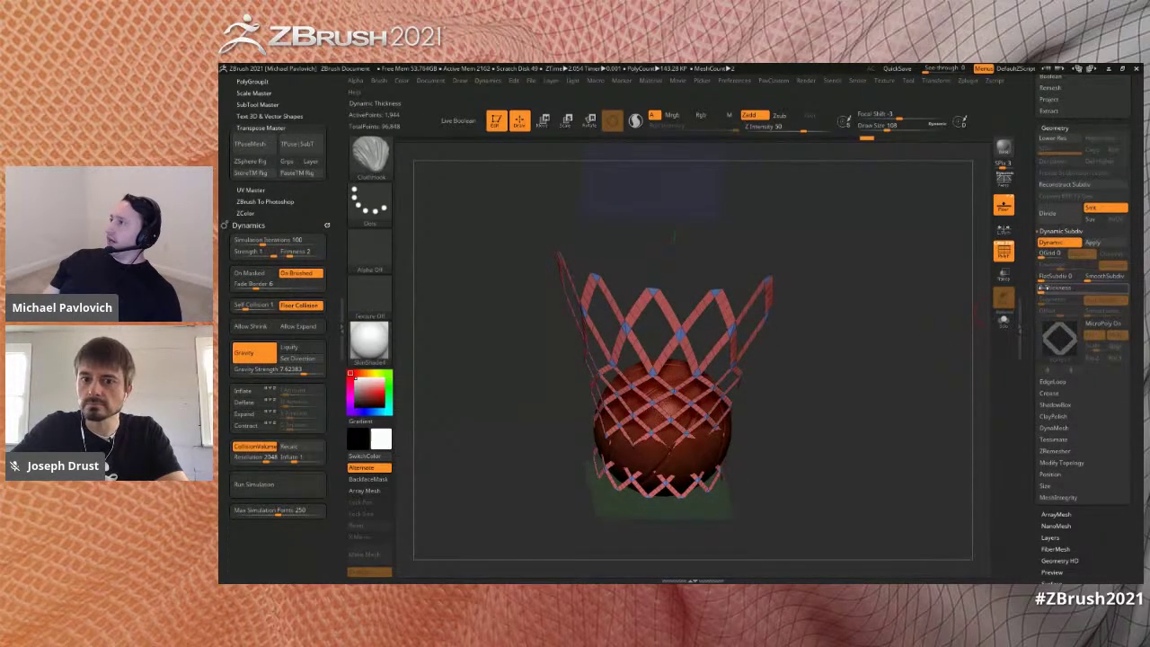
- Give the converted net a Dynamic Subdiv thickness of about 0.029
click(1051, 288)
click(1058, 288)
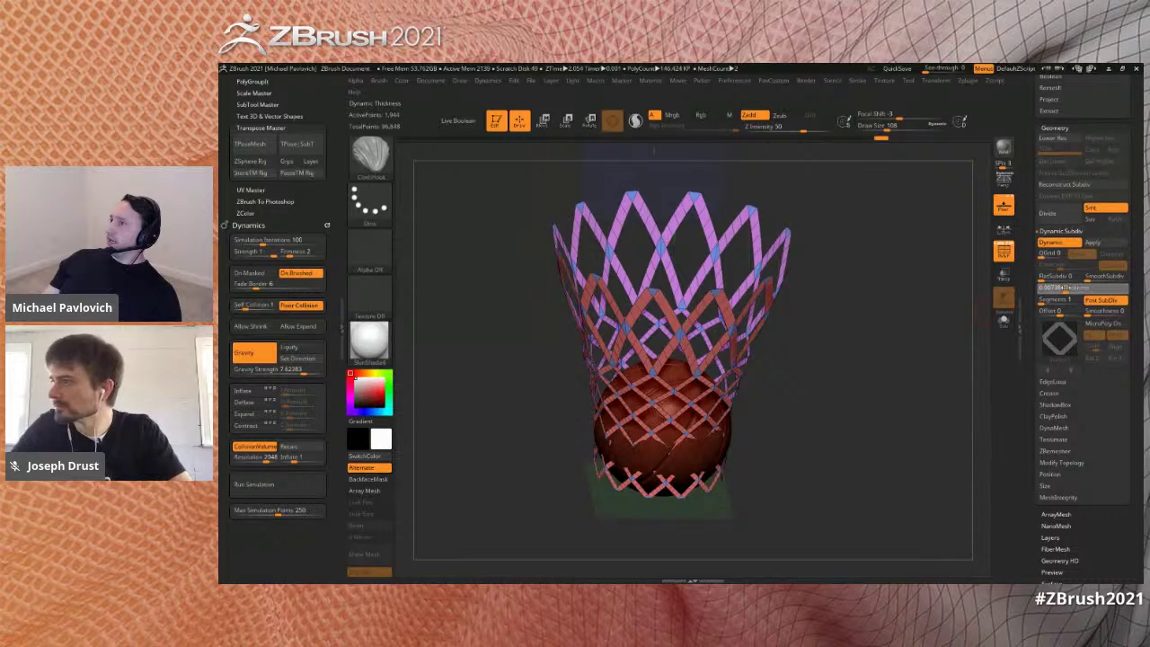
click(1067, 288)
drag(1061, 288, 1071, 288)
drag(839, 398, 861, 374)
- Mask the net's top rim and run the cloth simulation, then rerun it with Firmness set to 5
key(ctrl+z)
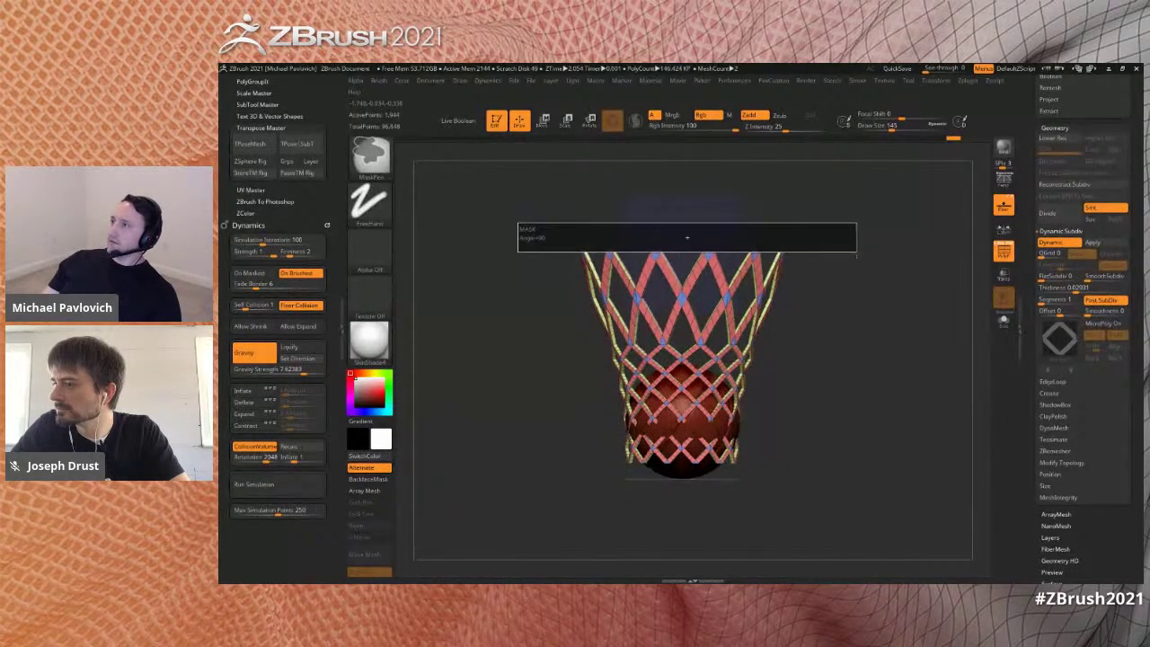
drag(898, 276, 887, 322)
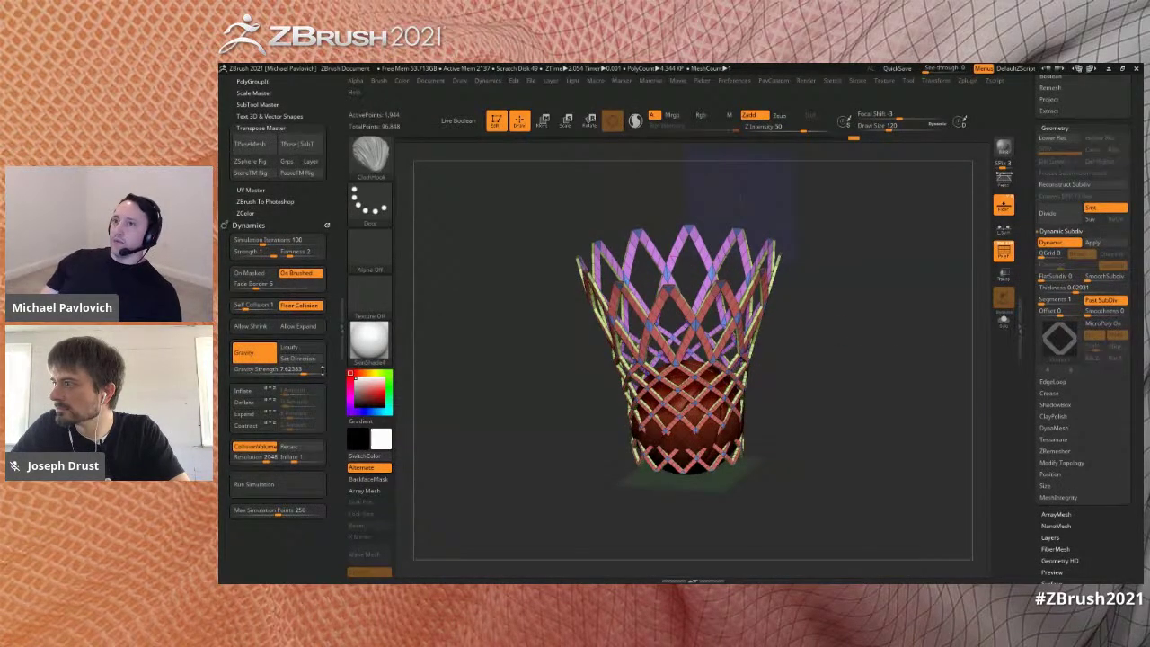
click(278, 486)
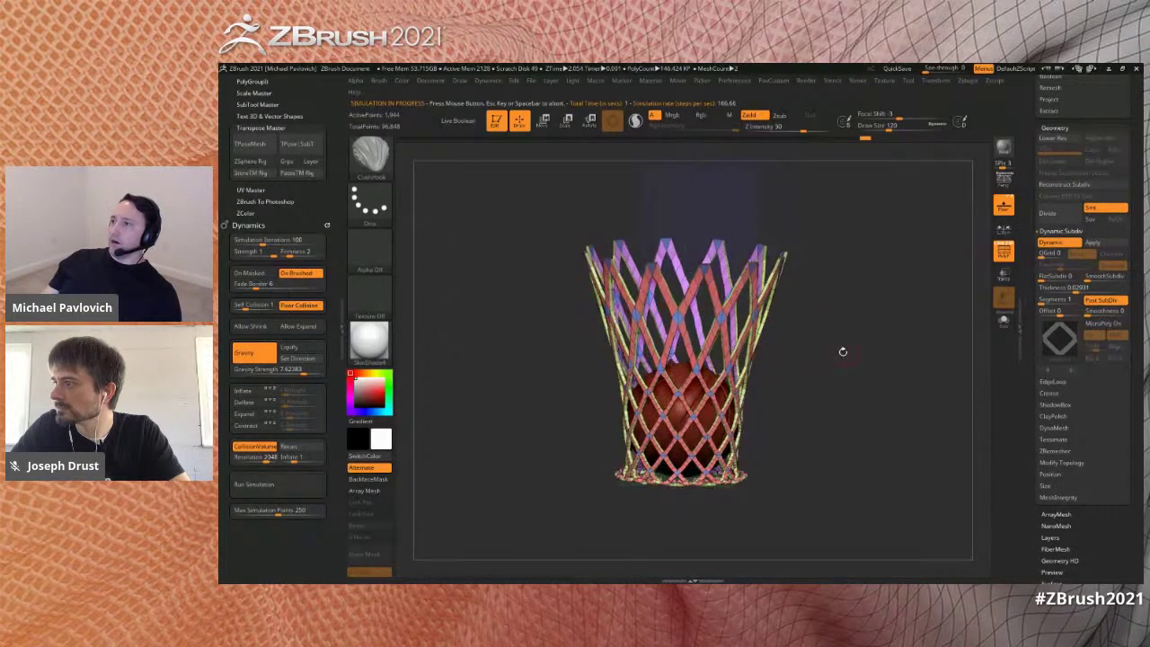
click(258, 350)
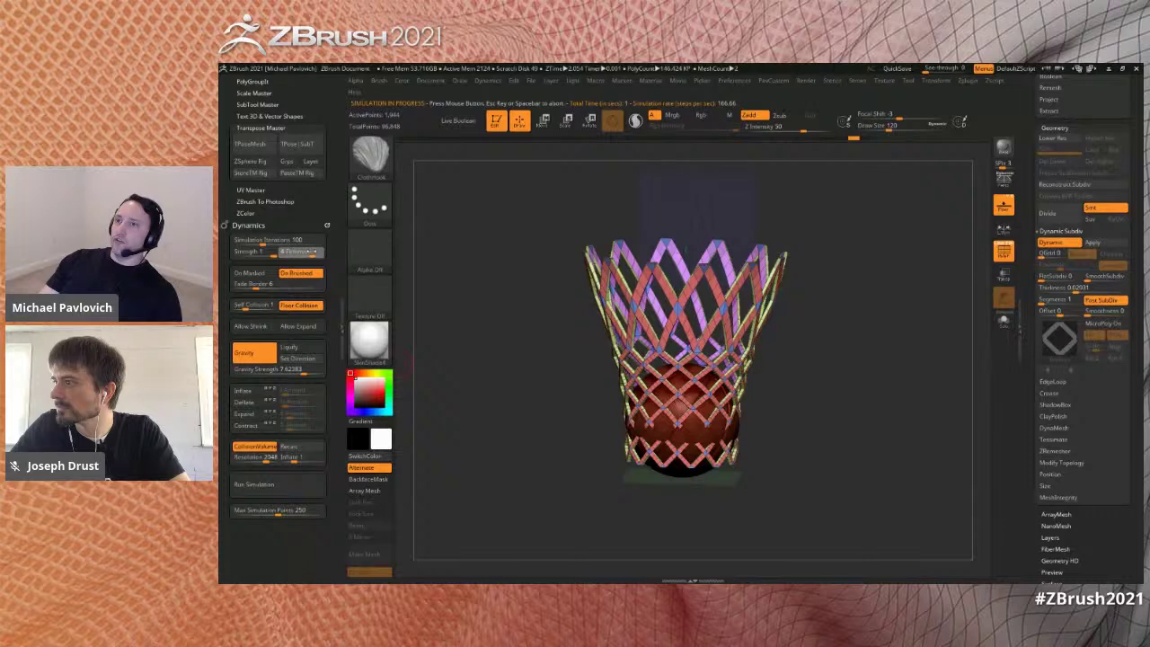
click(285, 483)
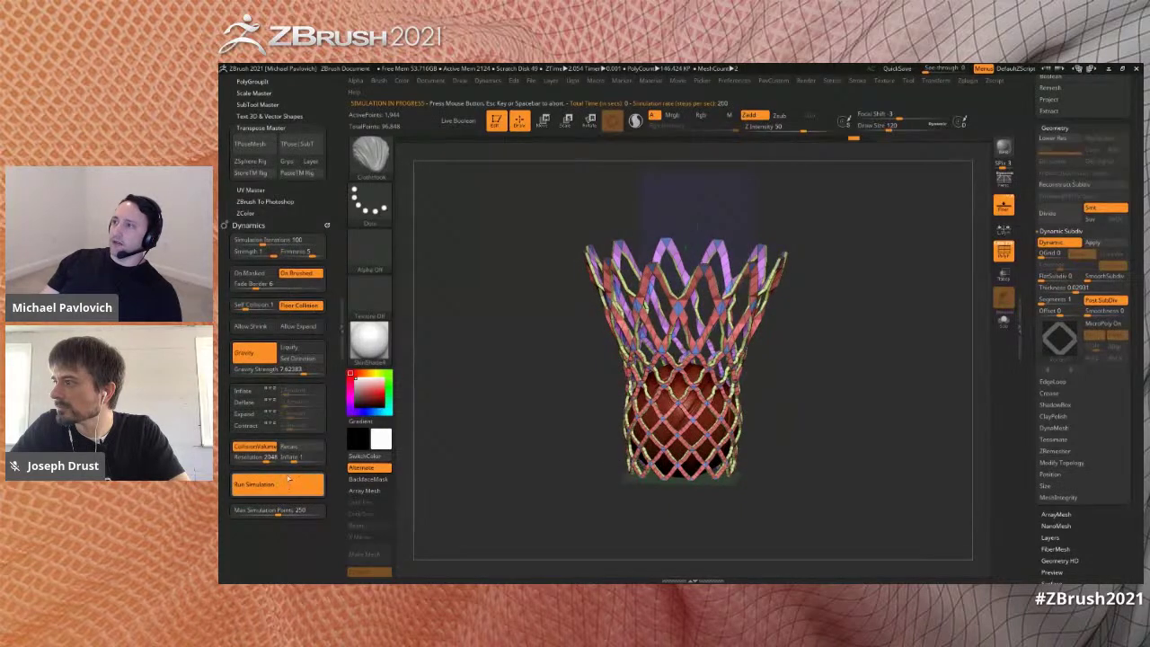
- Try pulling the lower part of the net with the ClothHook brush, undo the stroke and reduce the brush size
key(b)
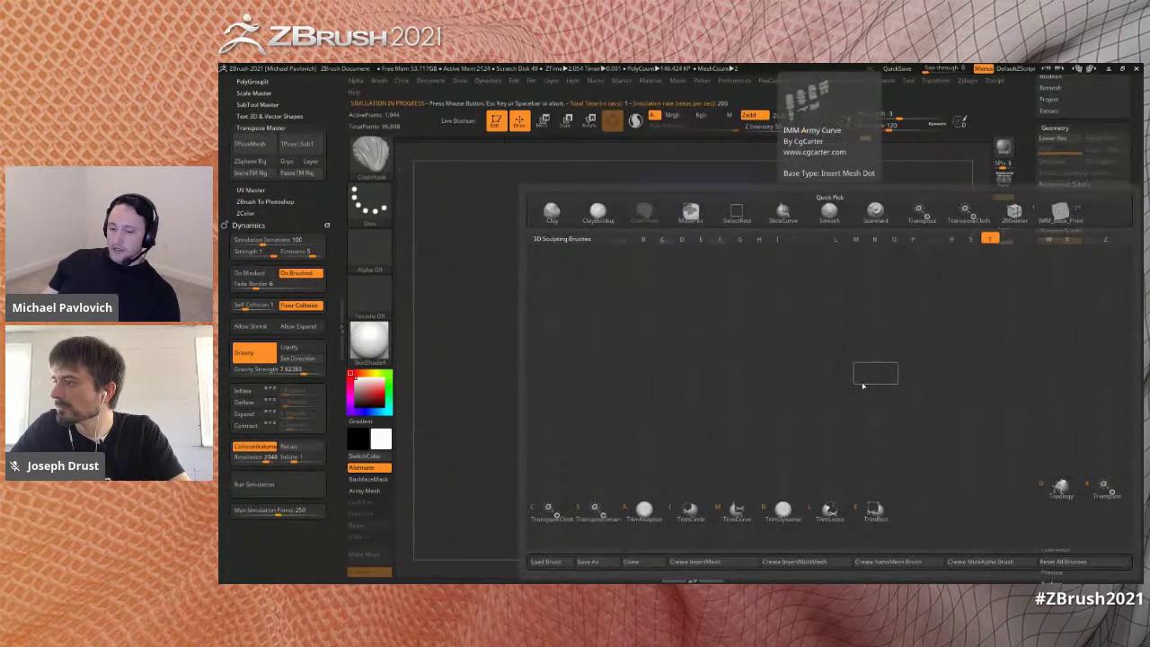
key(c)
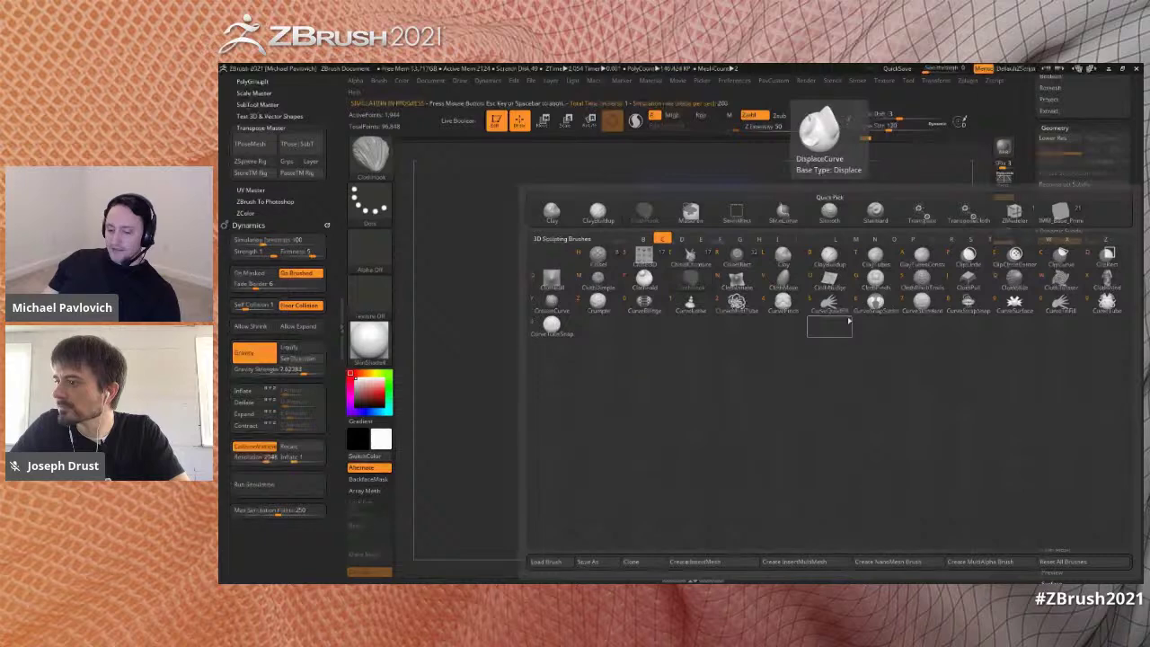
key(k)
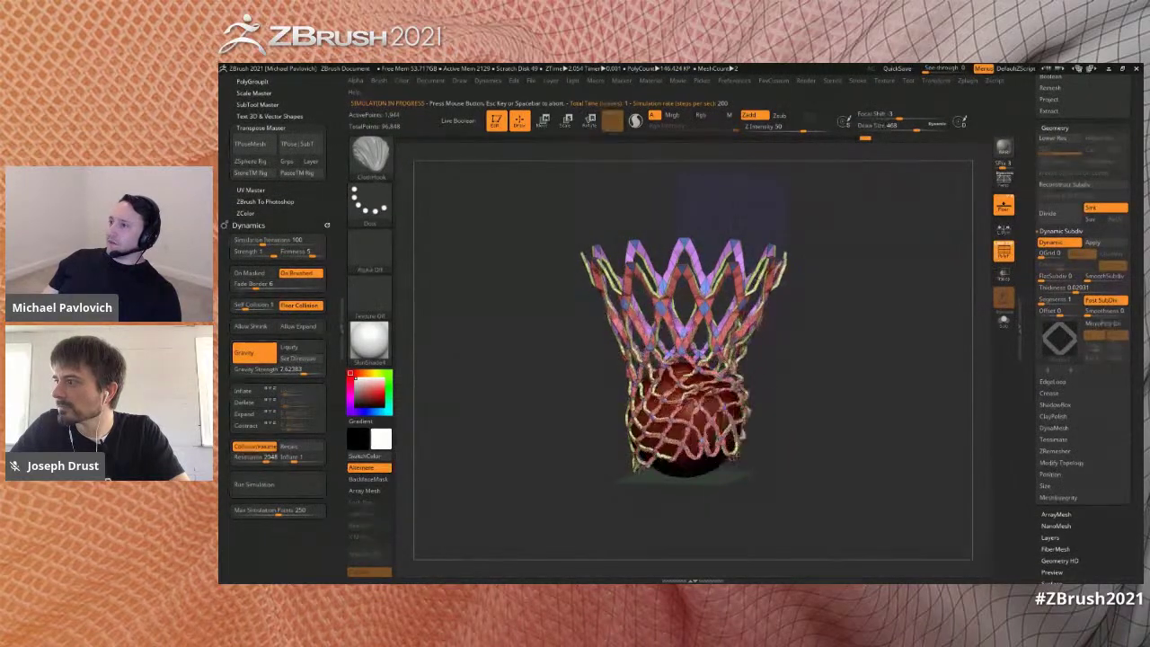
drag(685, 440, 731, 443)
key(ctrl+z)
key(s)
click(854, 391)
drag(859, 391, 854, 392)
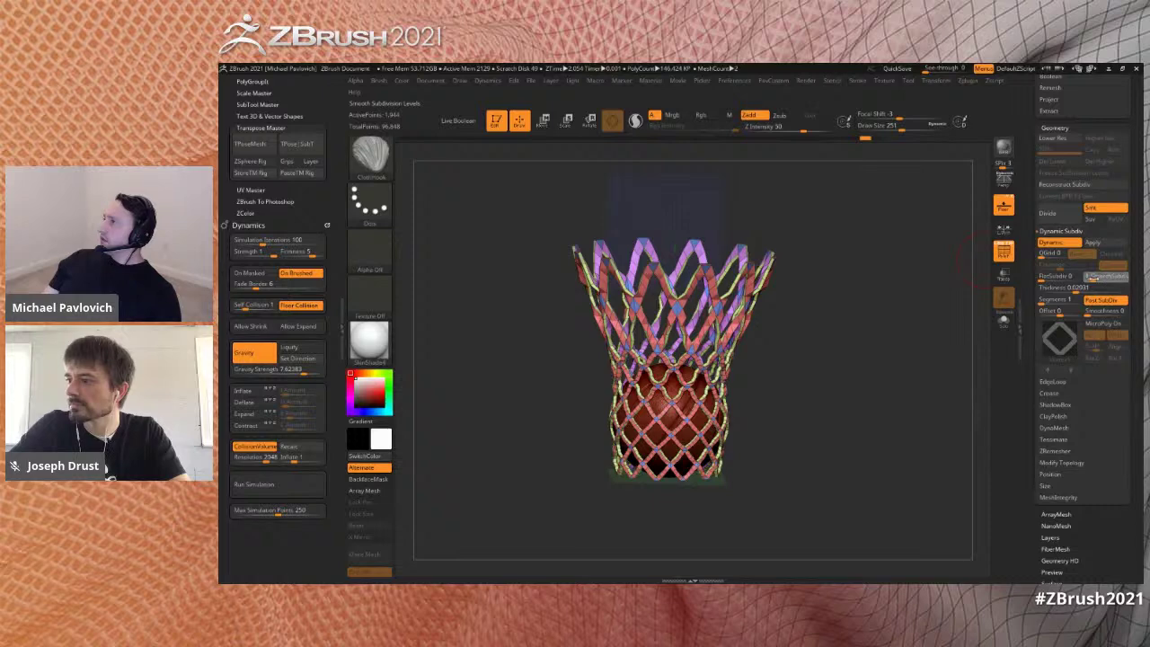
- Raise the net's Dynamic SmoothSubdiv level and check the rounded strands with the polyframe display off and on
click(1098, 276)
click(1003, 252)
mouse_move(950, 294)
mouse_down()
mouse_move(859, 368)
mouse_move(876, 372)
mouse_up()
key(shift+f)
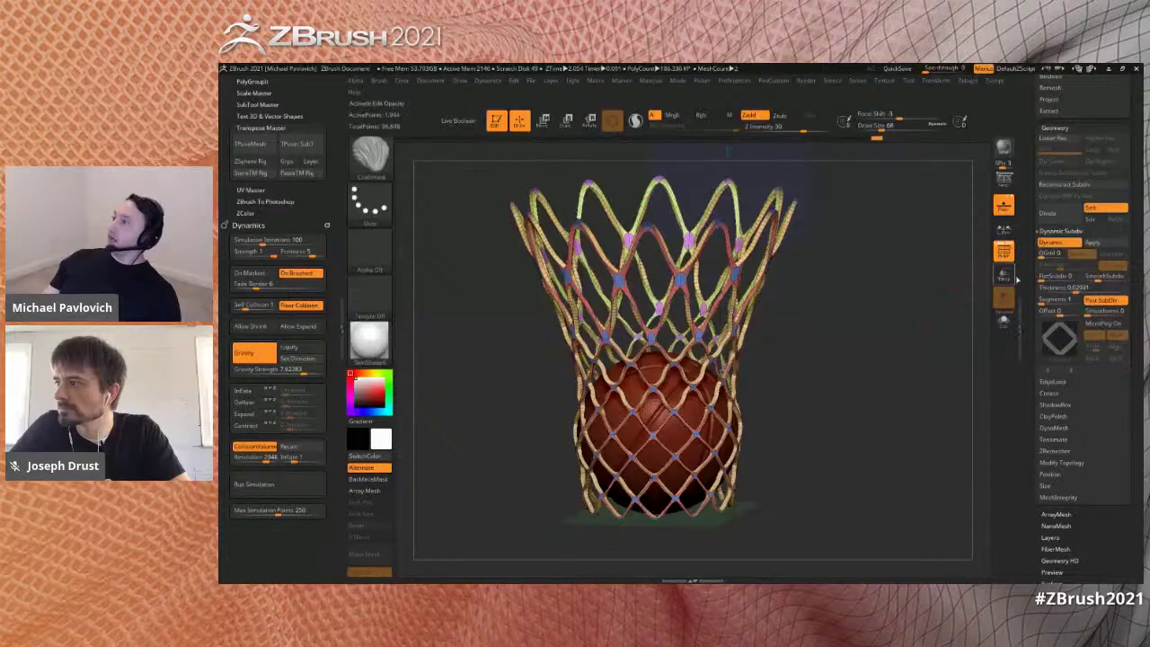
- View the PM3D_Cylinder3D1 net and the Extract10 net, showing all subtools and isolating Extract10 again
scroll(1044, 340, up, 3)
scroll(1044, 339, up, 5)
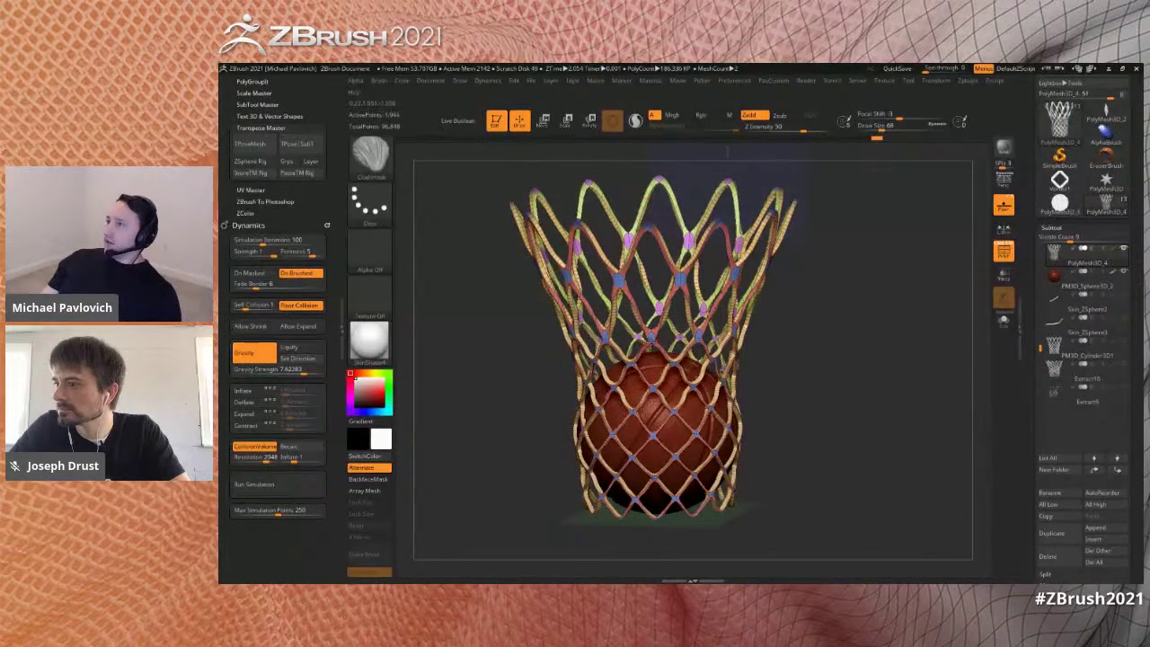
click(1094, 353)
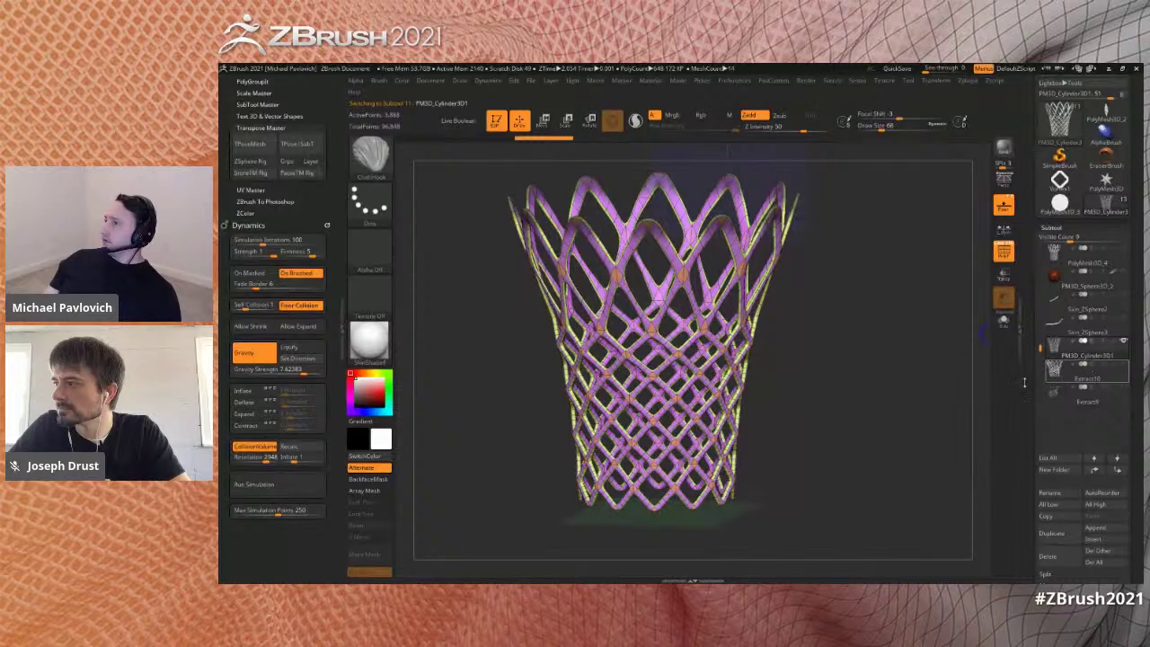
drag(946, 402, 957, 393)
click(1100, 370)
shift+click(1124, 367)
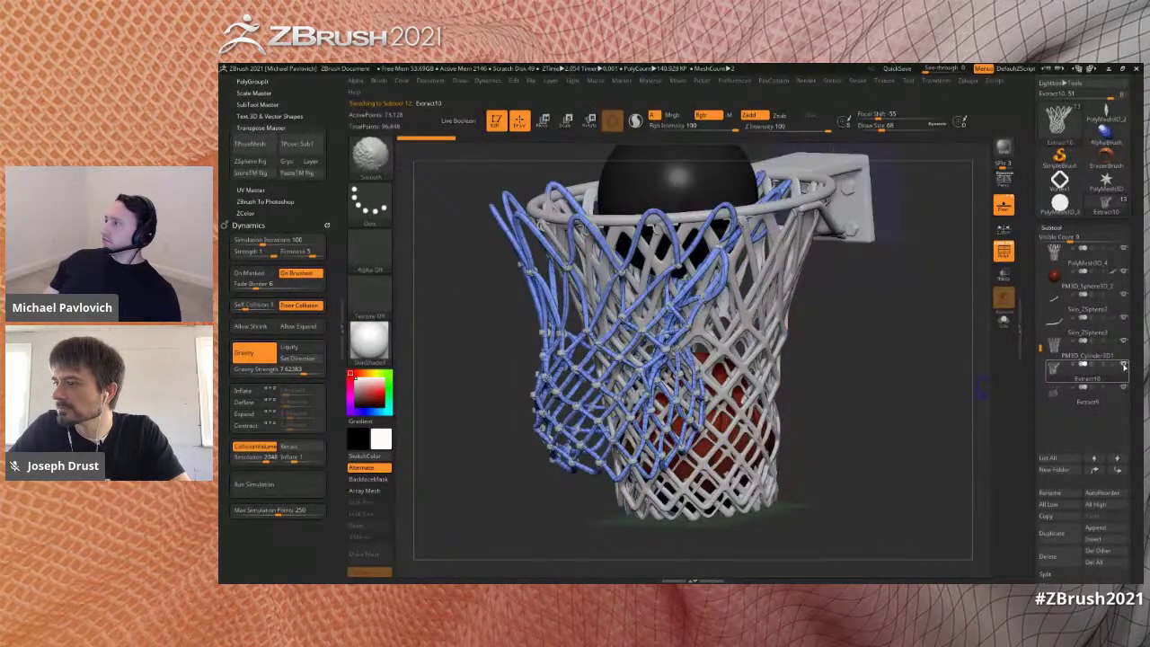
shift+click(1123, 367)
- Show the Extract9 NanoMesh knots together with the Extract10 net and switch to the Standard brush
mouse_move(960, 406)
mouse_down()
mouse_move(931, 419)
mouse_move(948, 408)
mouse_up()
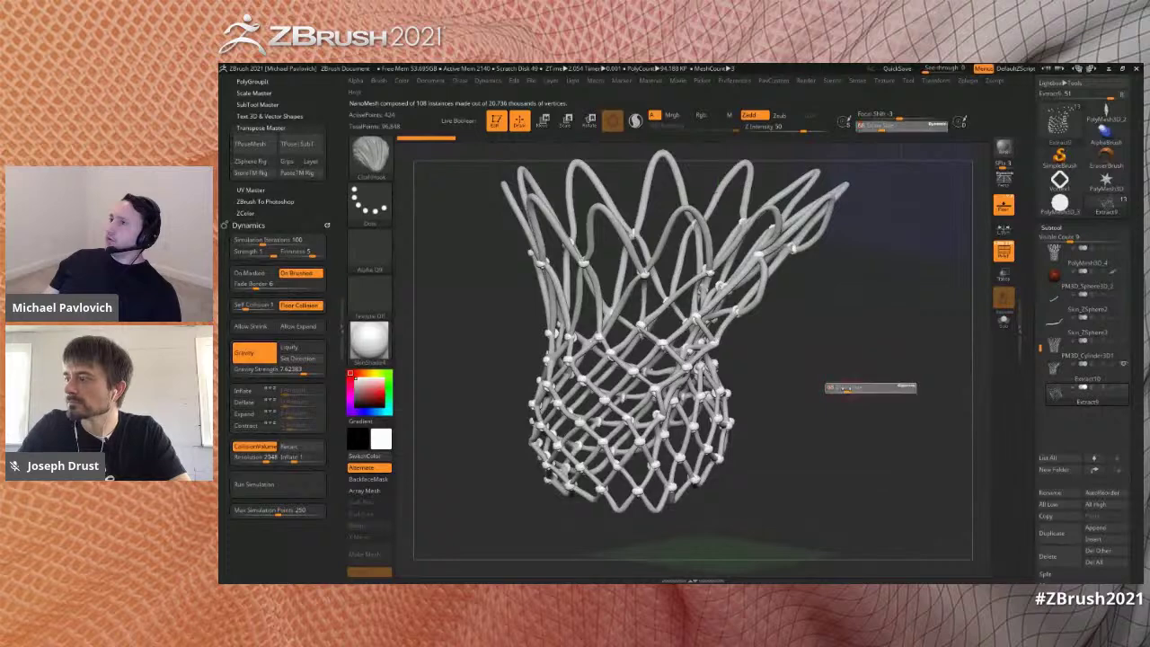
drag(792, 386, 852, 381)
key(s)
key(b)
key(s)
key(t)
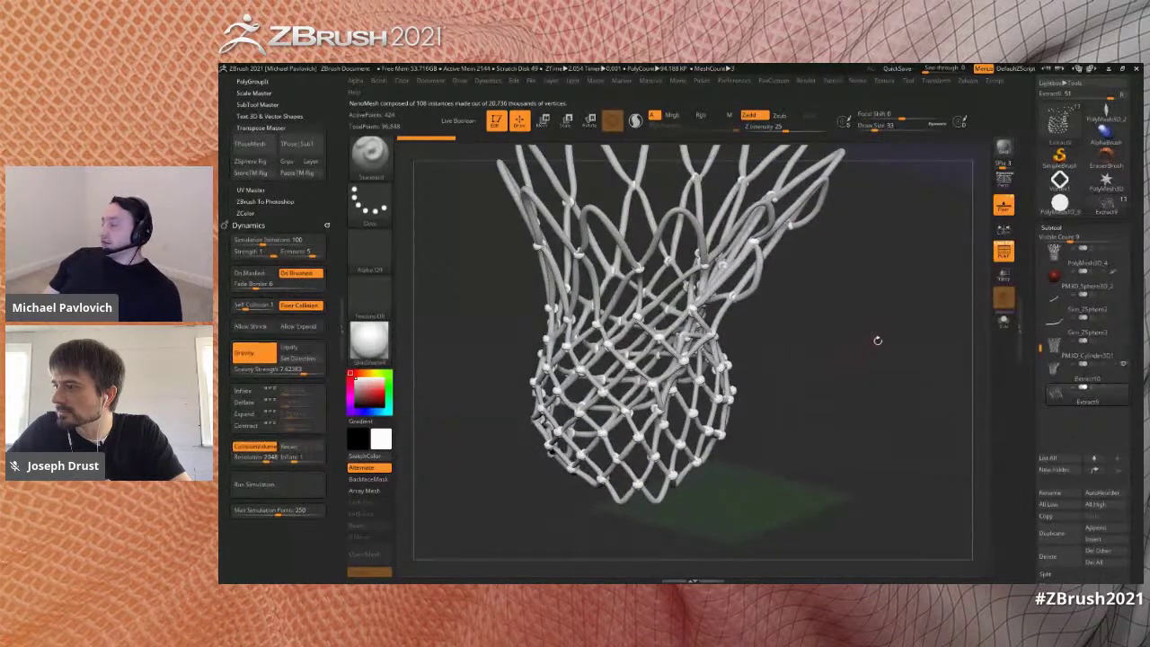
- Select the Extract10 subtool and examine the net strands without the knots
drag(1030, 399, 1030, 310)
click(1084, 290)
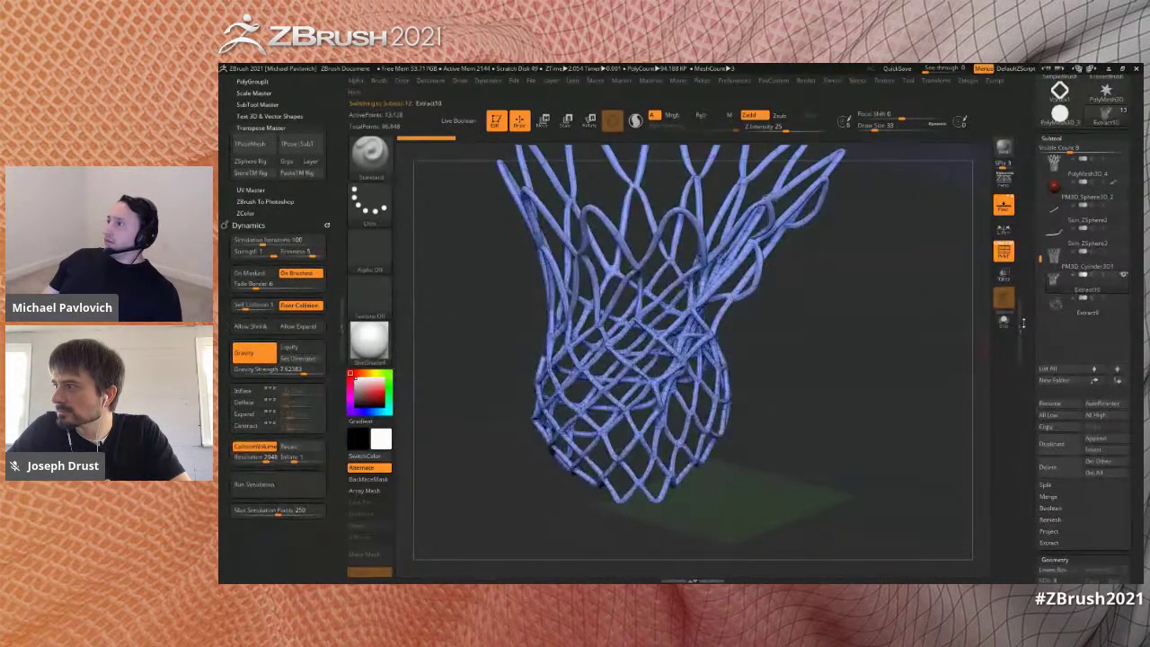
click(1004, 327)
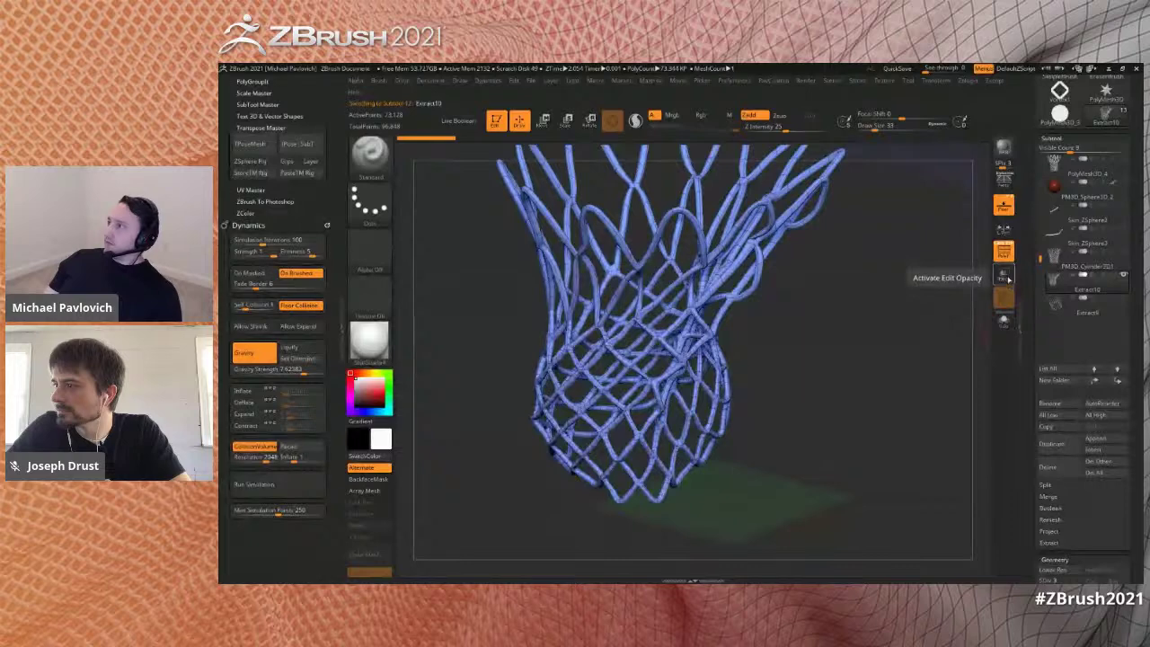
mouse_move(966, 347)
mouse_down()
mouse_move(836, 368)
mouse_move(843, 348)
mouse_up()
key(bracketright)
key(bracketright)
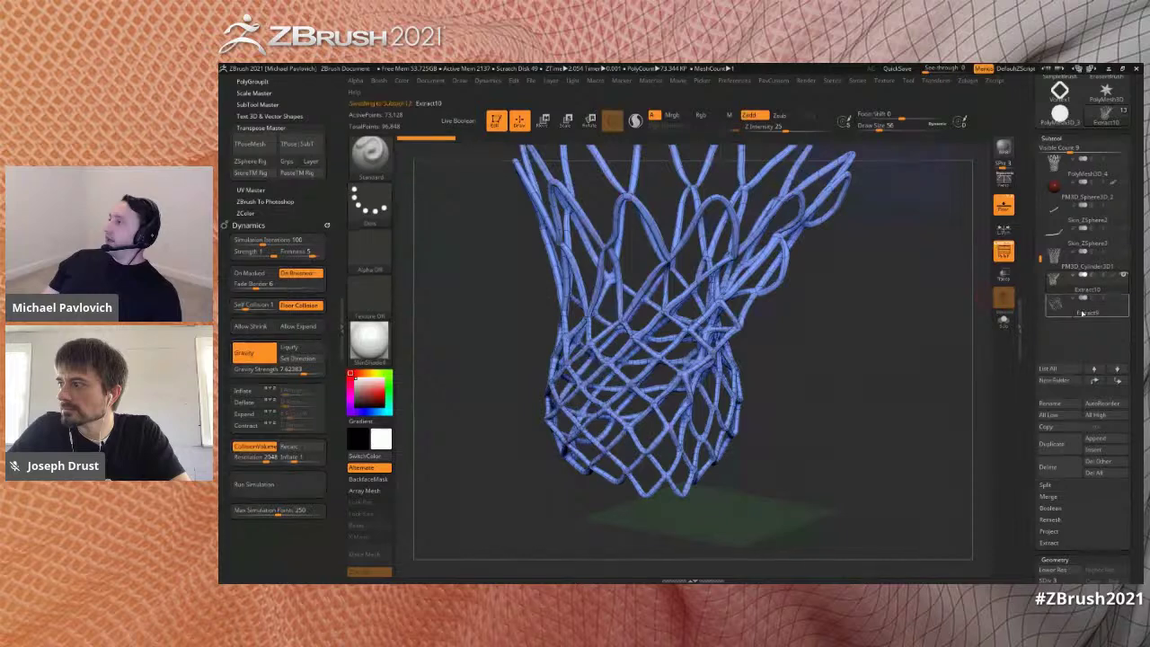
- Select the Extract9 knots, turn on their NanoMesh placement display and solo the subtool
click(1088, 312)
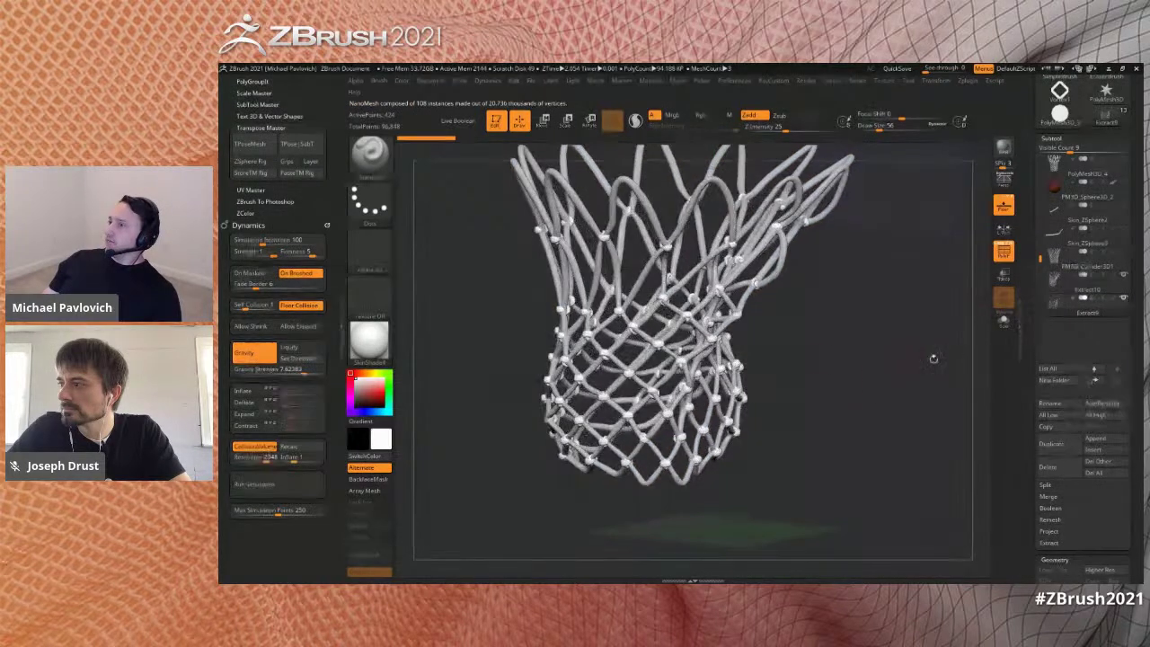
drag(1030, 383, 1029, 305)
ctrl+right_drag(886, 351, 905, 380)
drag(1026, 386, 1031, 194)
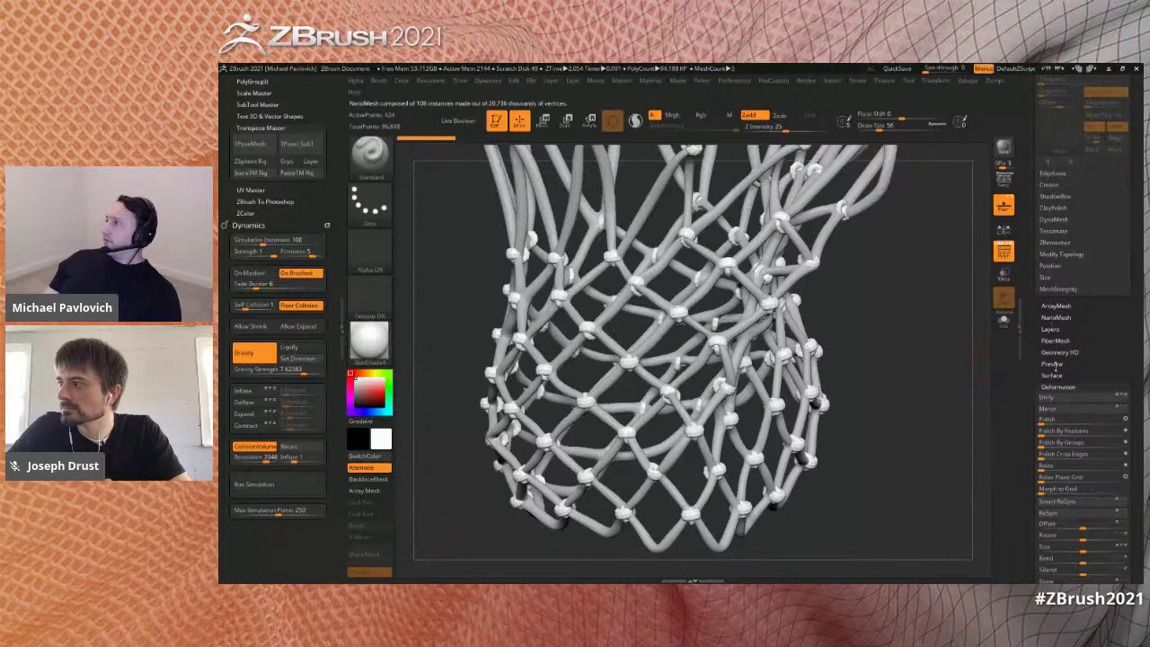
click(1056, 315)
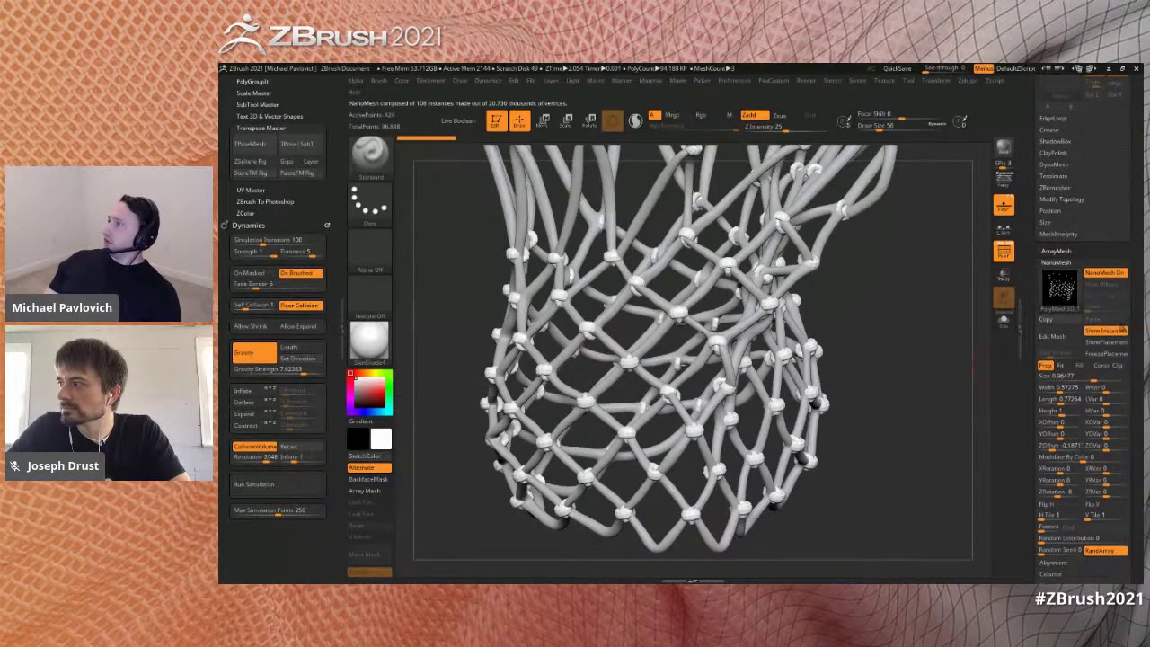
click(1105, 343)
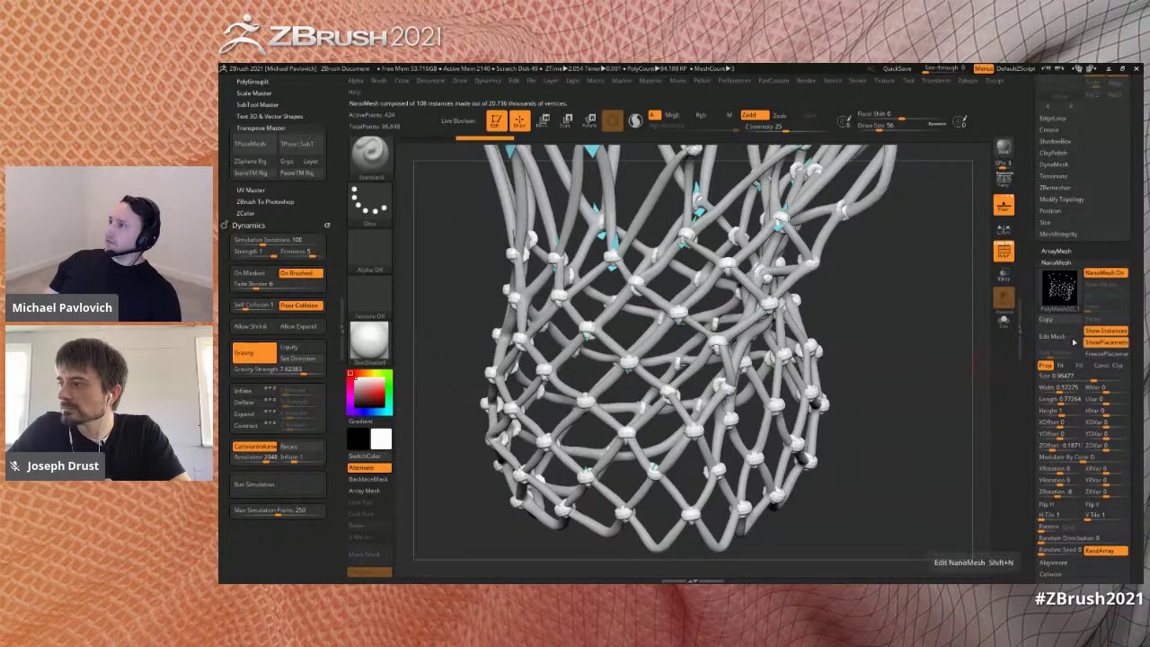
click(1003, 320)
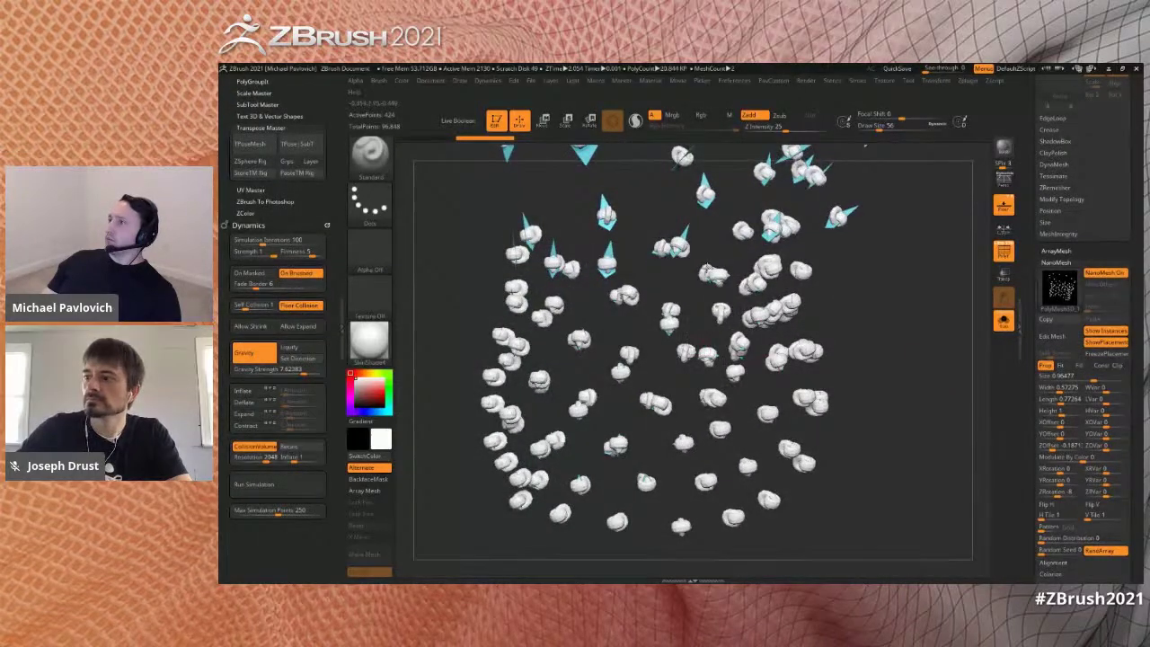
- Hide the NanoMesh placement polygons and adjust the knots' Z rotation, with a Z rotation variation of about -14
click(1104, 342)
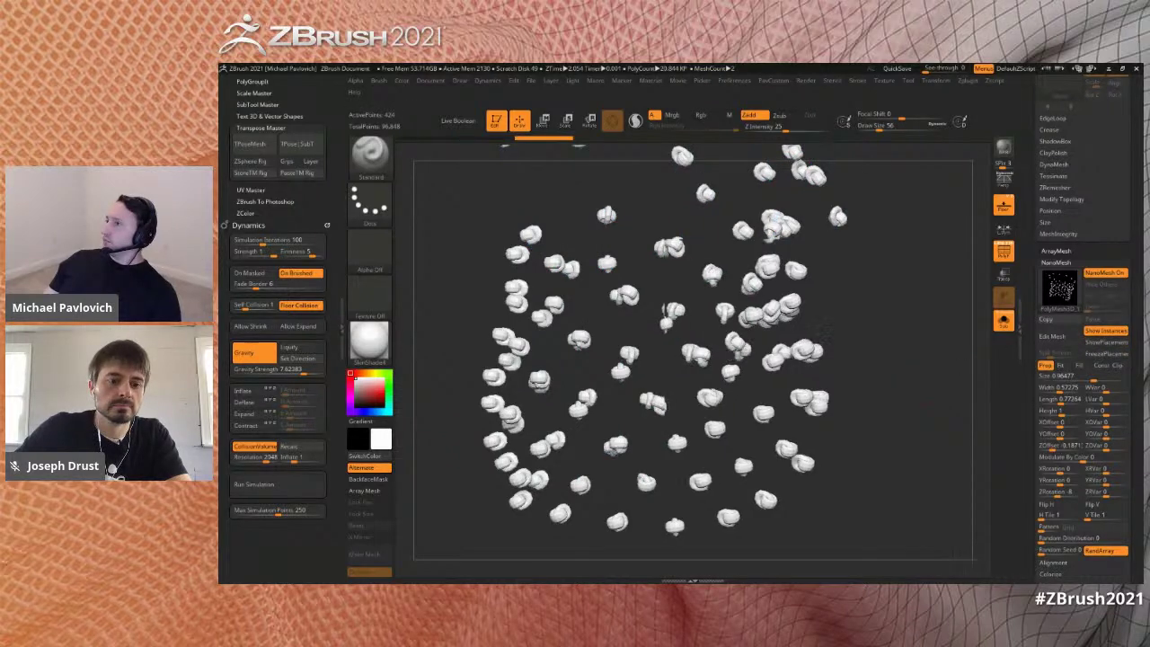
scroll(1059, 440, down, 2)
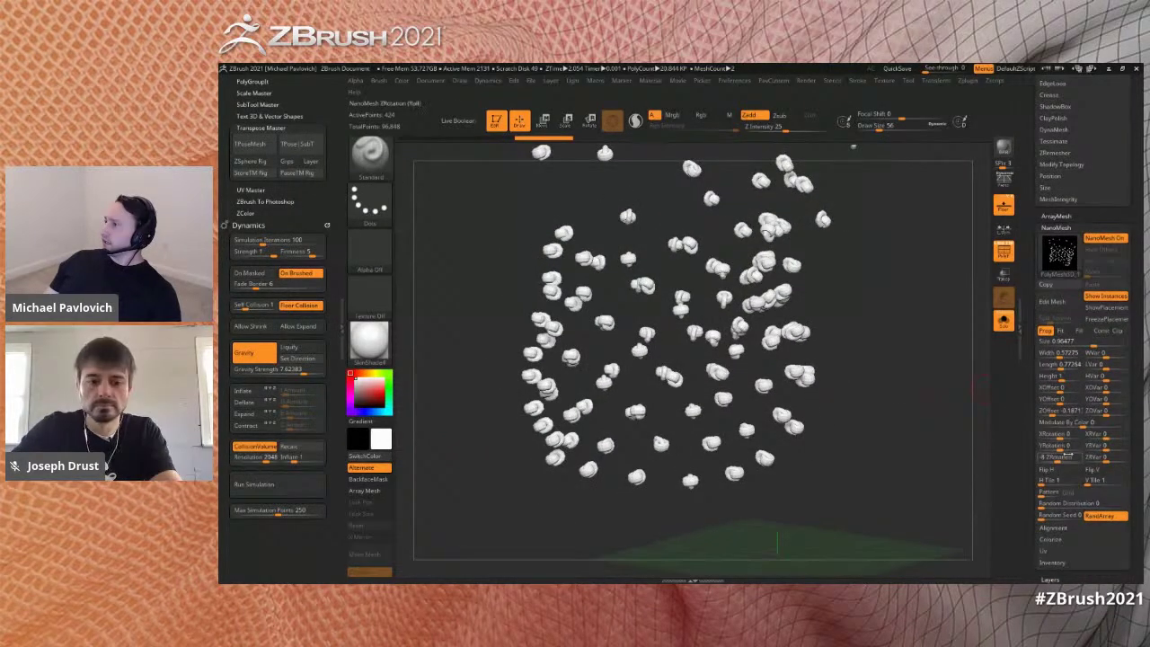
drag(1067, 459, 1098, 463)
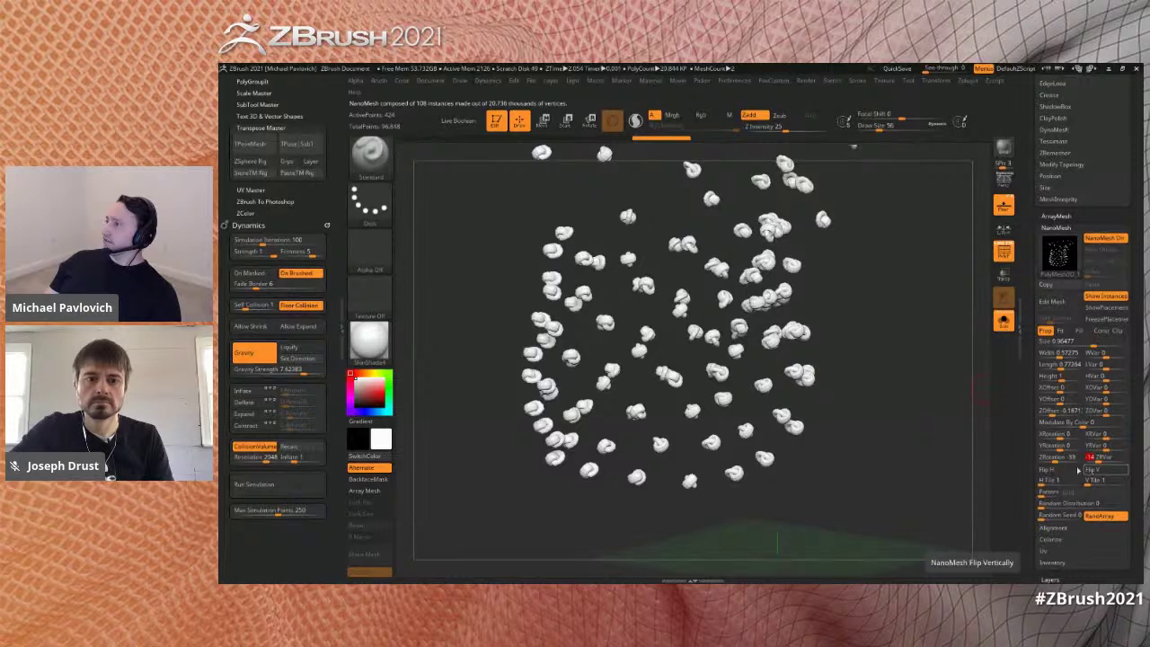
- Open the NanoMesh knot for mesh editing and bevel a complete edge loop along its front strand with the ZModeler brush
click(1048, 306)
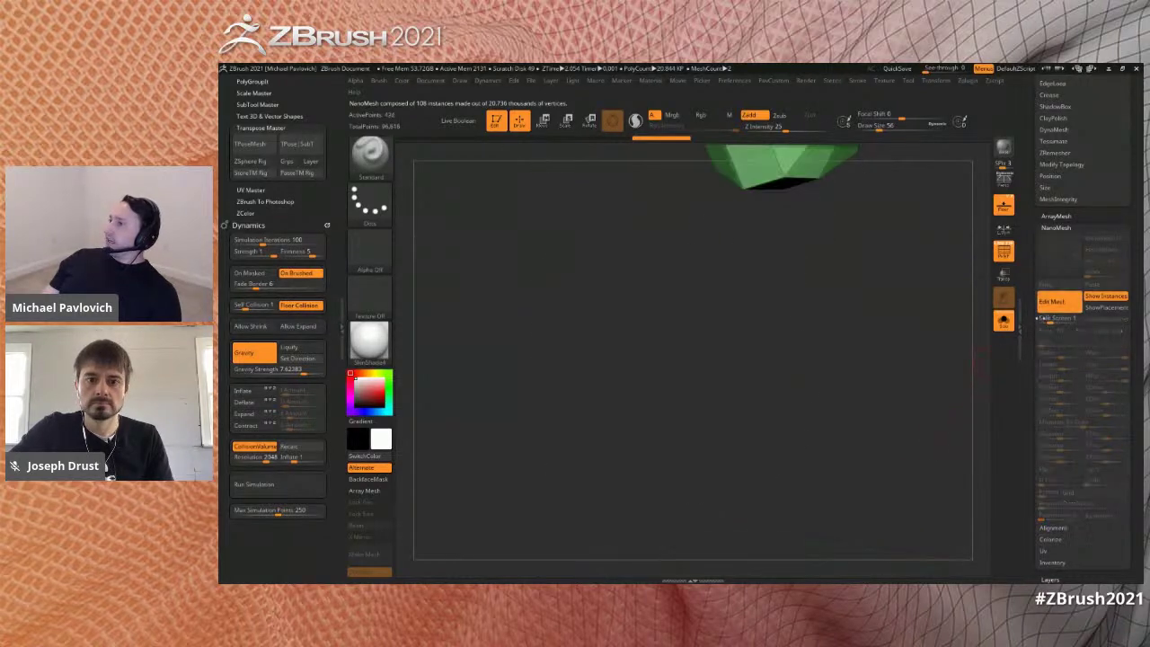
mouse_move(934, 269)
alt+mouse_down()
mouse_move(890, 365)
mouse_move(932, 473)
mouse_move(924, 457)
mouse_move(725, 341)
alt+mouse_up()
key(b)
key(z)
key(m)
key(space)
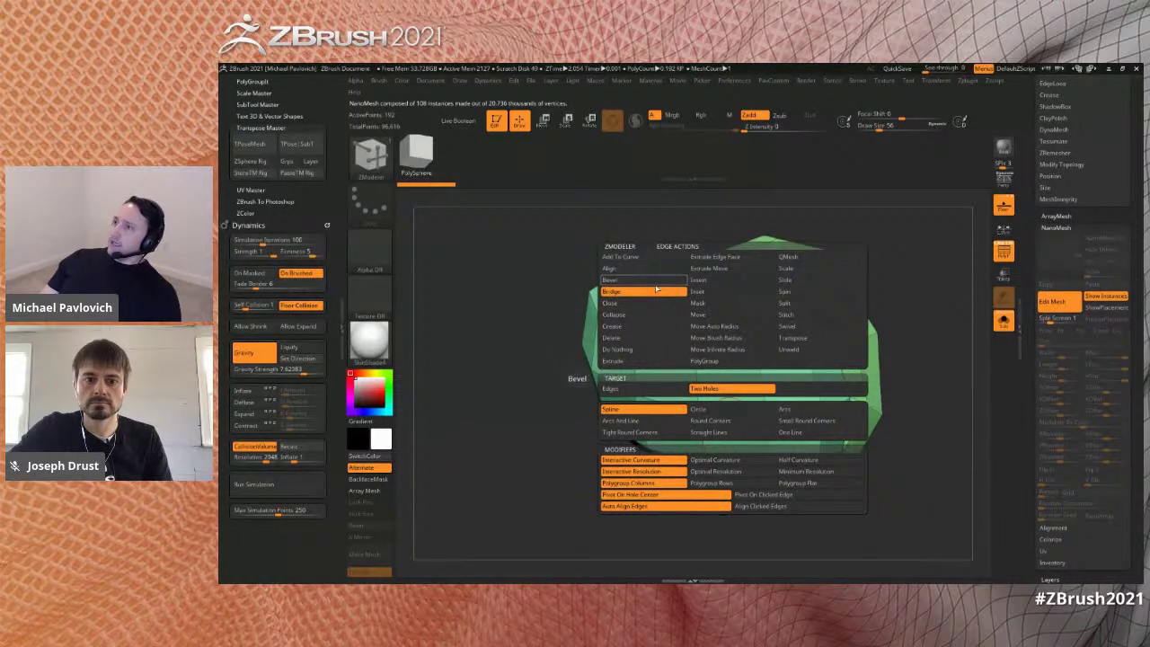
click(611, 280)
click(745, 415)
drag(749, 419, 761, 420)
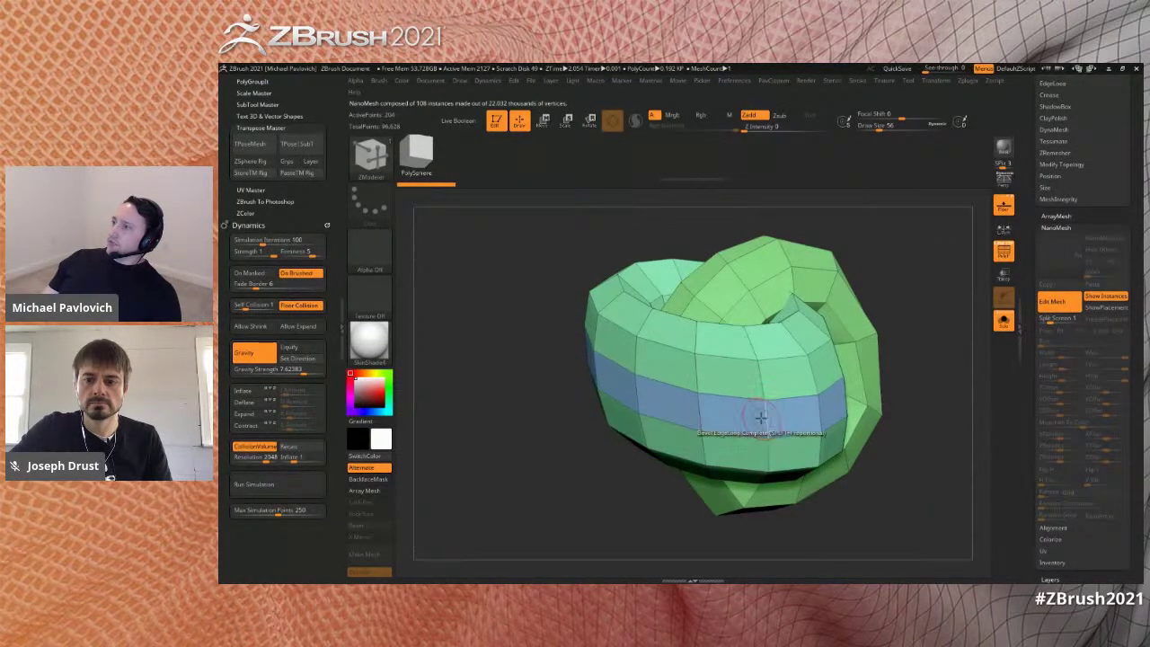
- Extrude the bevelled band on the knot's front strand with the ZModeler target Polygroup All, and apply the edit to all the knots
key(space)
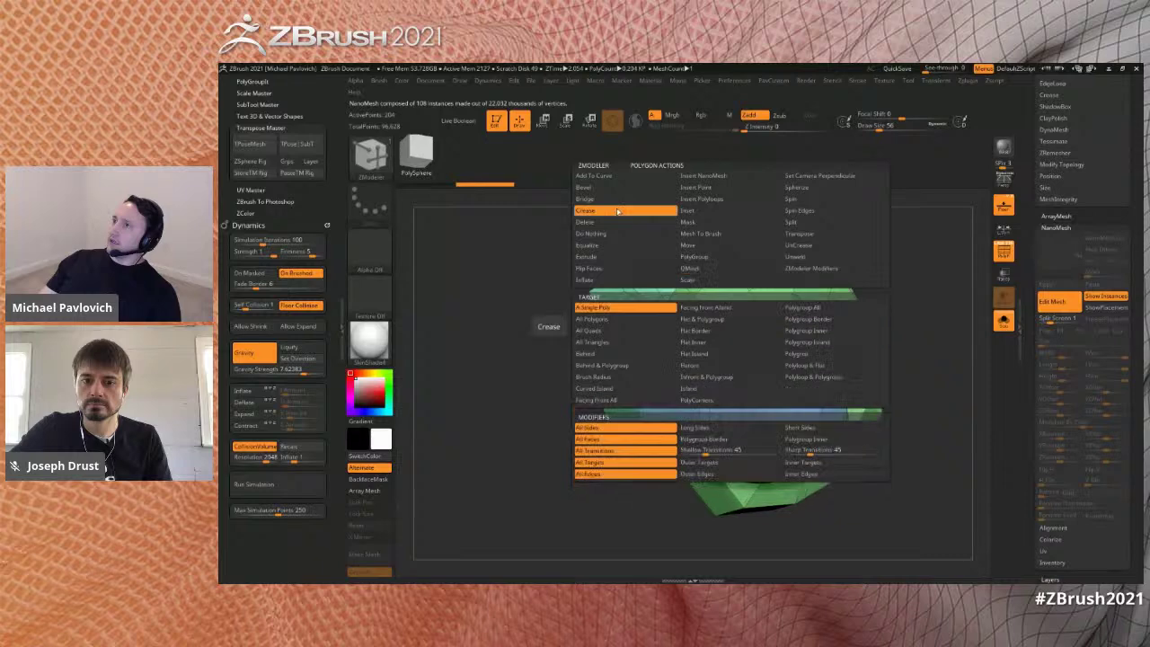
click(622, 200)
click(710, 269)
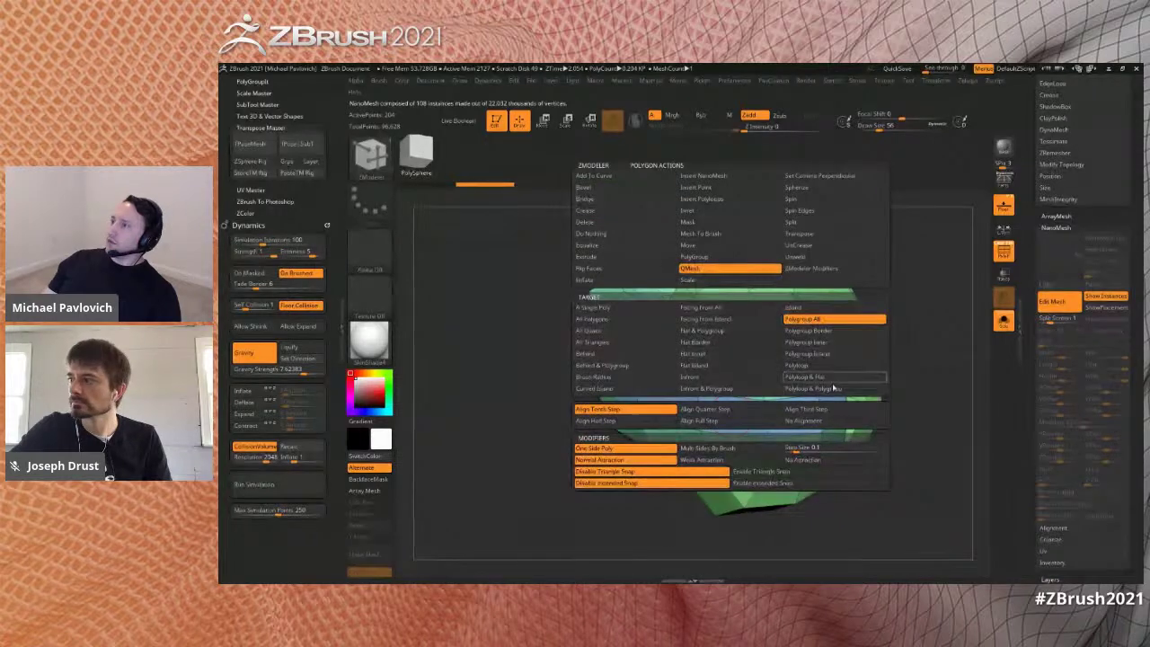
click(626, 258)
click(833, 320)
drag(737, 411, 711, 384)
drag(844, 373, 911, 418)
click(1057, 302)
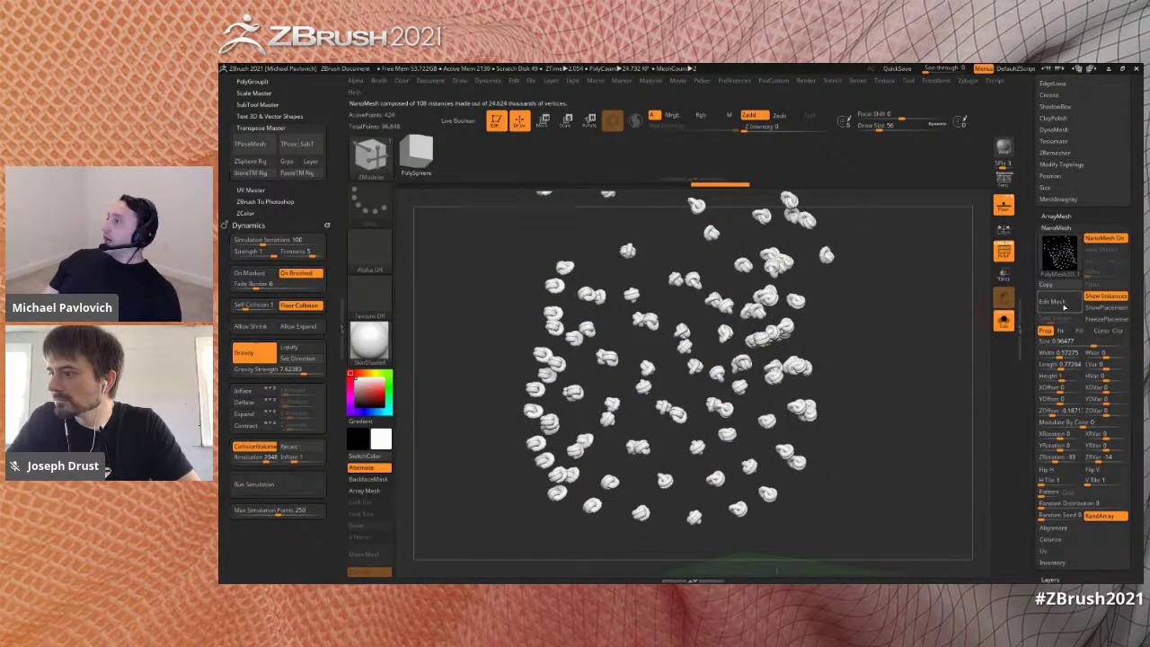
- Reopen the NanoMesh knot for mesh editing and replace it with the Philips Type02 part from the IMM Ind. Parts brush
click(1057, 302)
drag(943, 363, 894, 381)
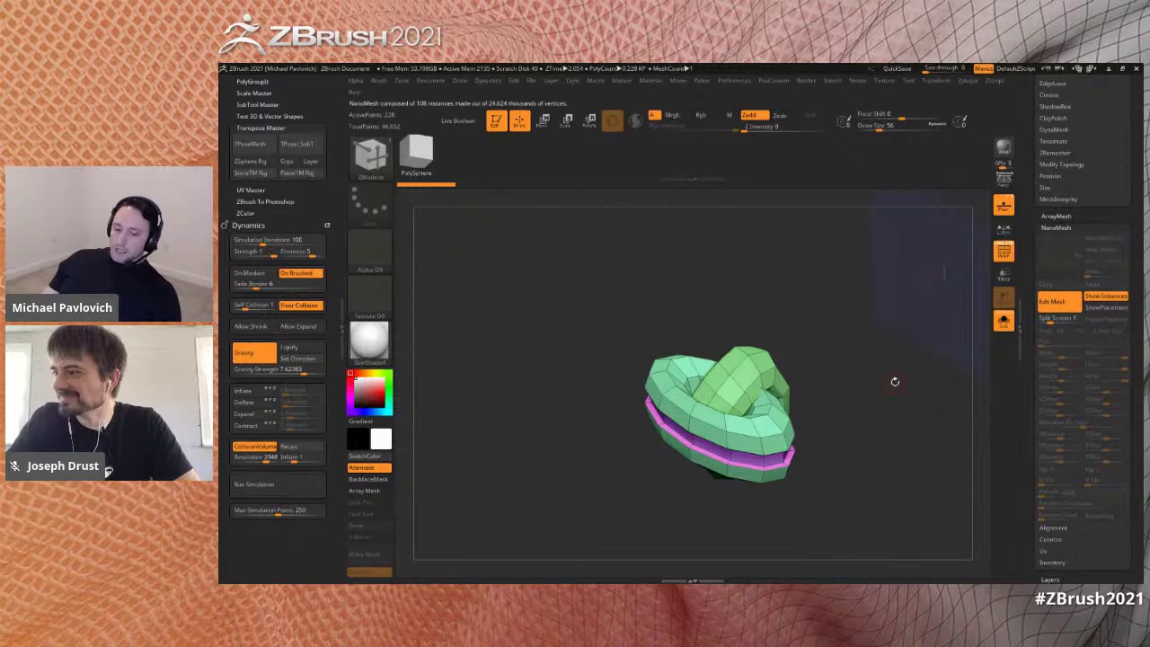
key(b)
key(i)
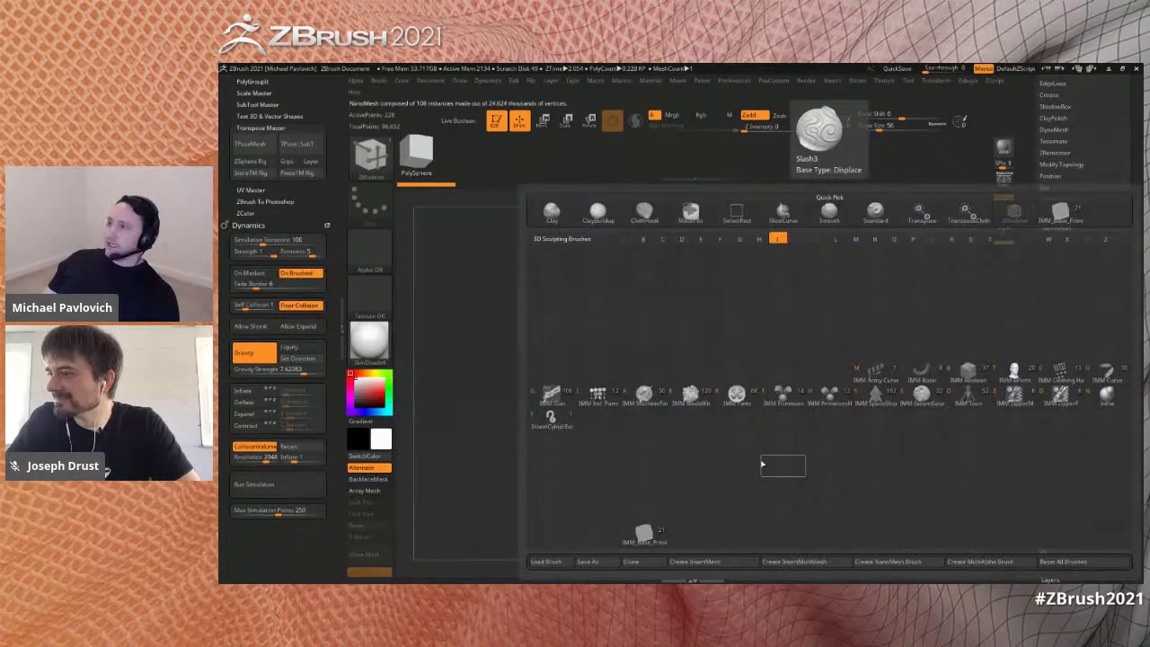
click(616, 398)
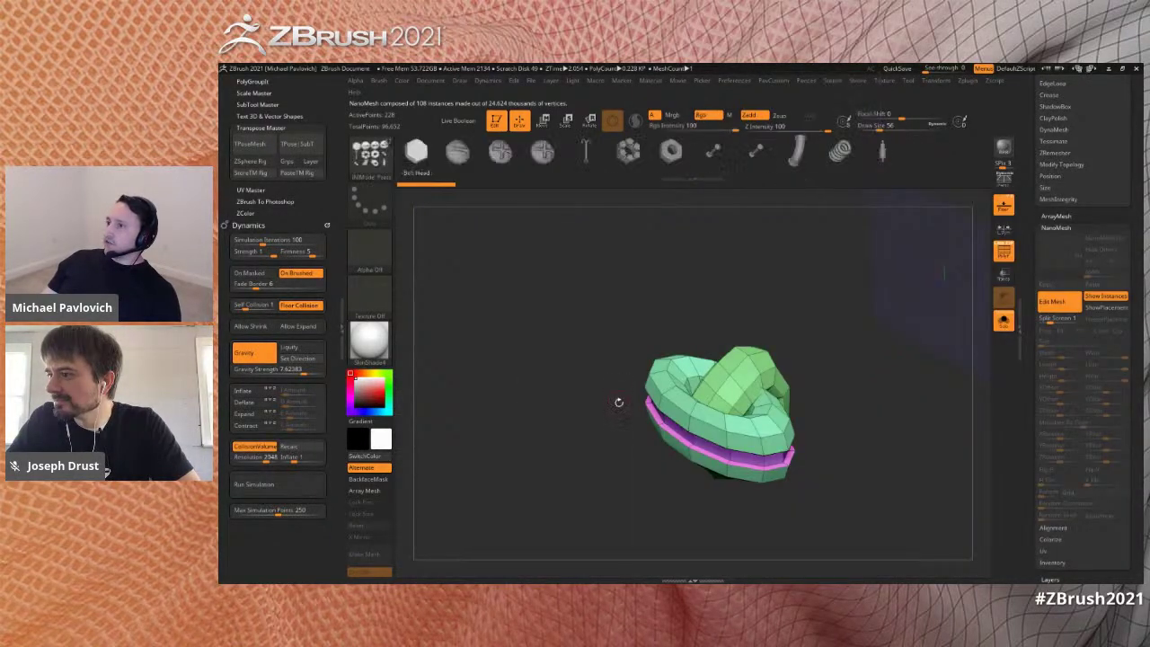
drag(705, 348, 676, 373)
key(w)
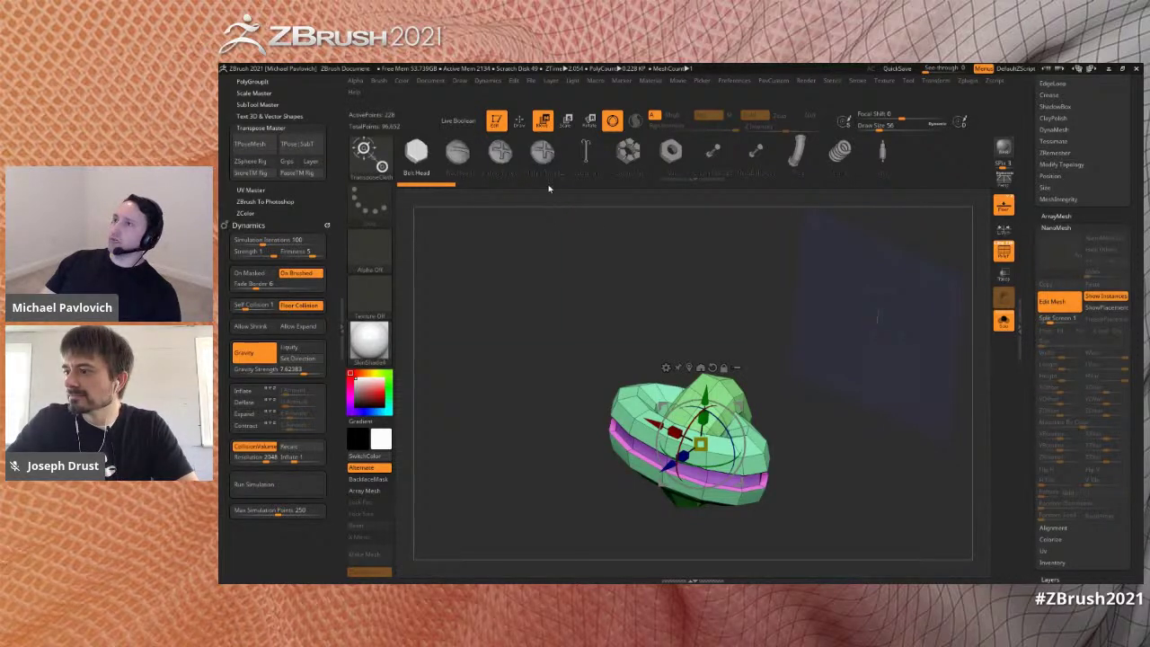
click(542, 151)
key(space)
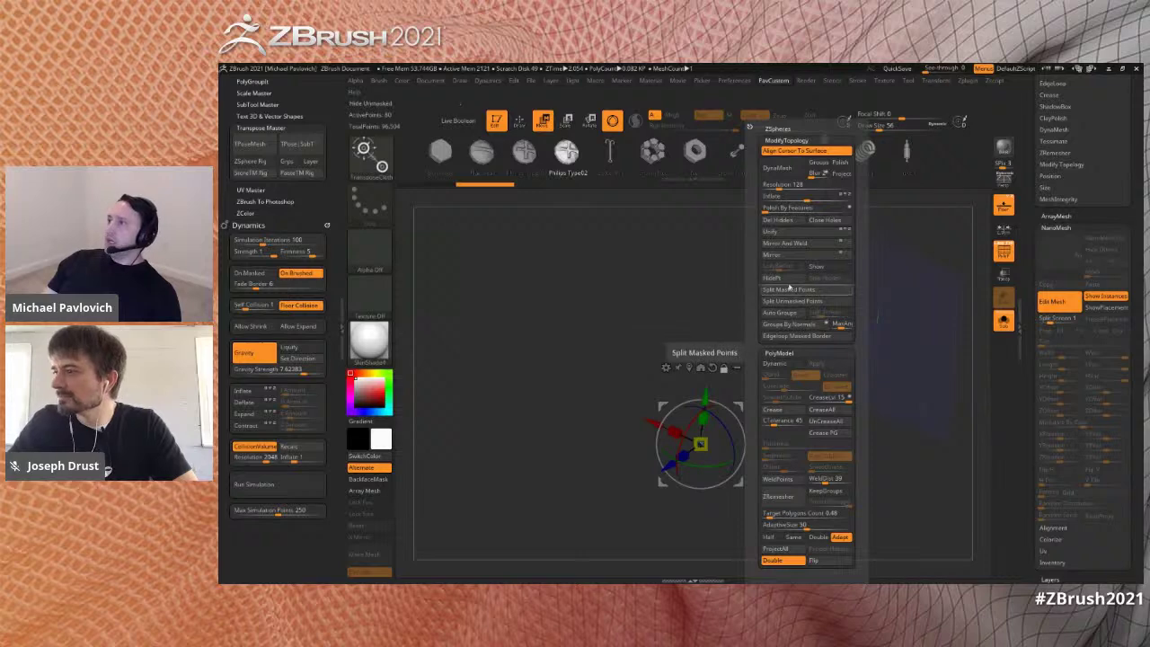
- Mirror and weld the isolated NanoMesh part, leave NanoMesh mesh editing and turn off Solo to show the whole basketball net
click(783, 243)
click(1052, 301)
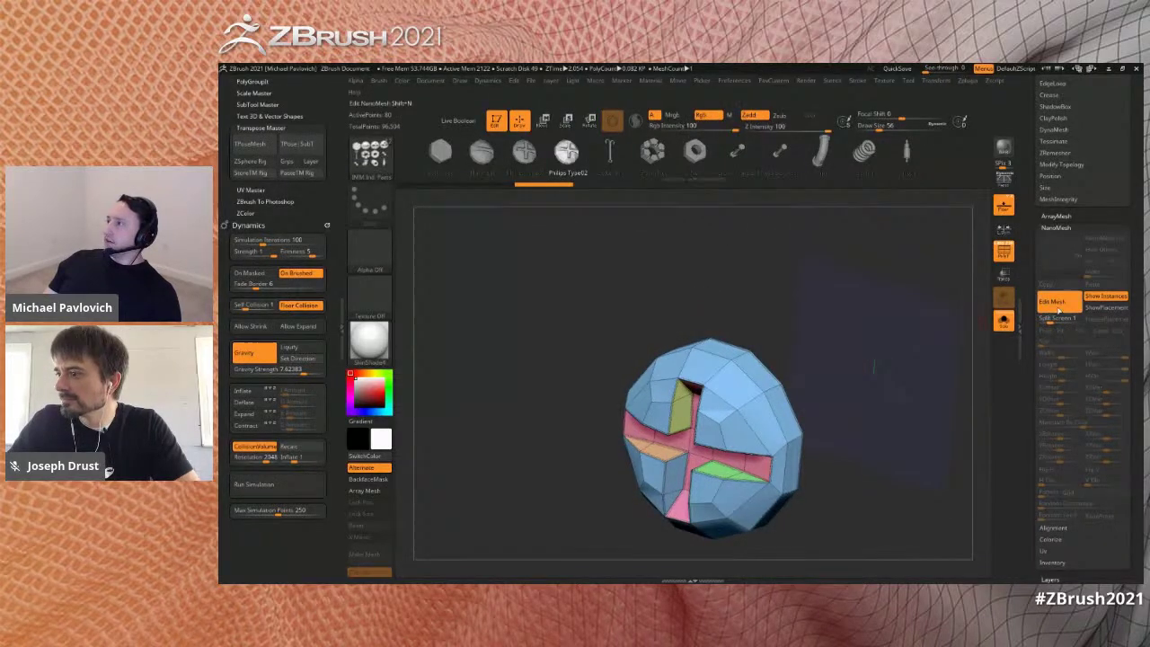
drag(927, 409, 941, 376)
click(1004, 321)
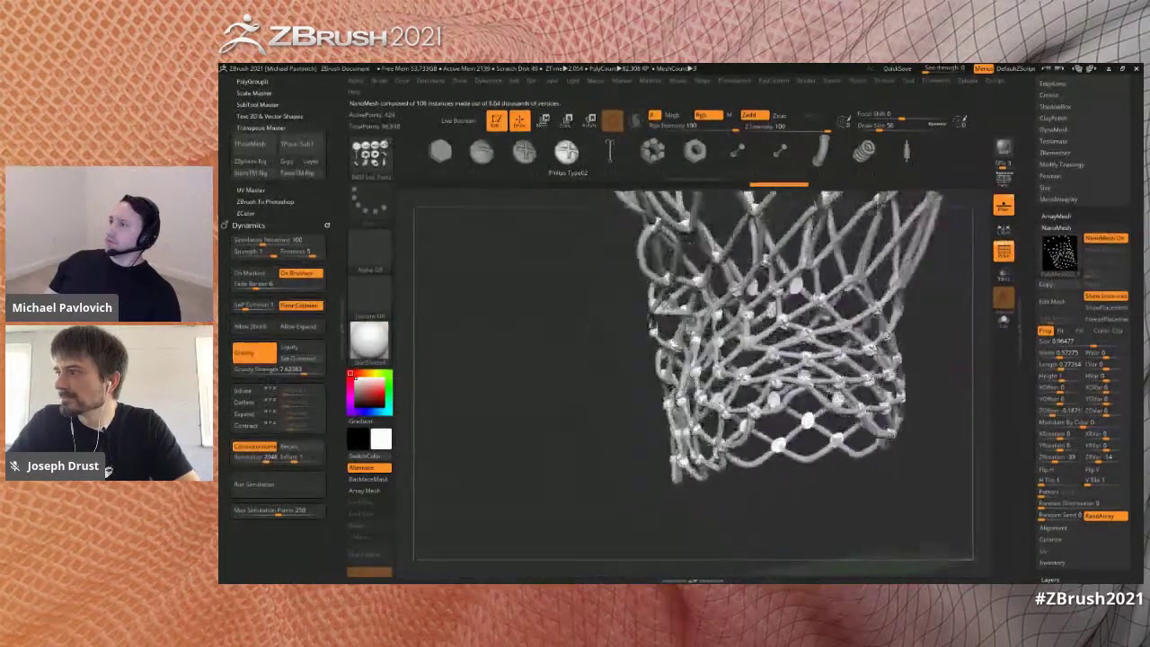
key(s)
alt+drag(925, 373, 884, 422)
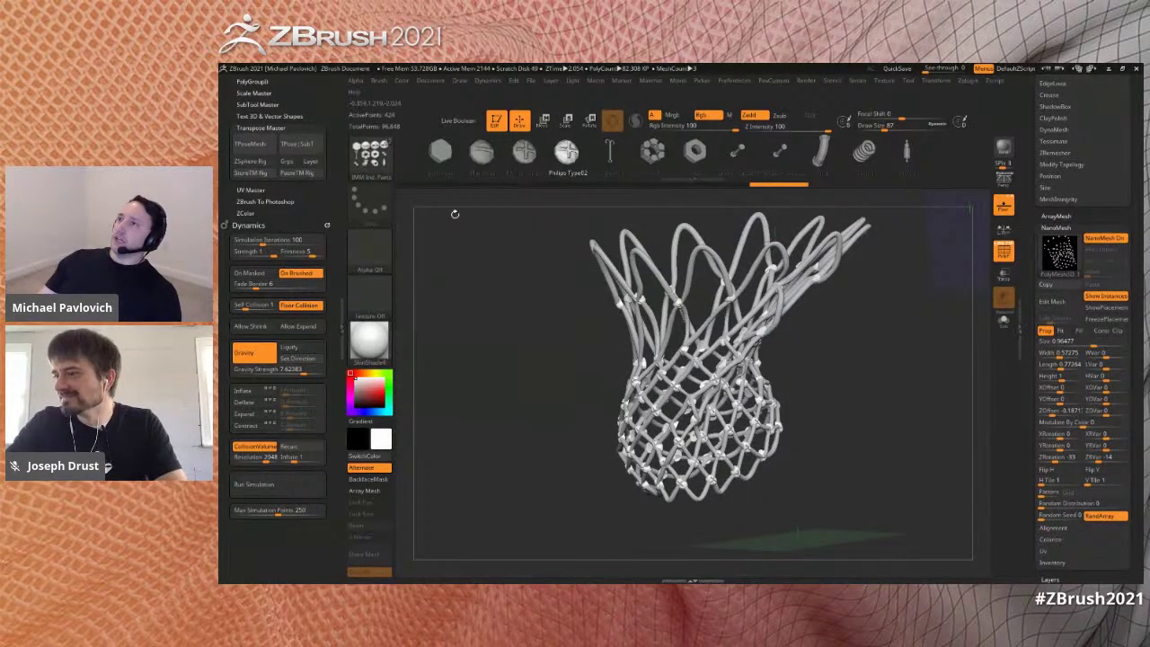
- Leave Edit mode, clear the canvas, and draw a new Plane3D on it in Edit mode
click(498, 123)
key(ctrl+n)
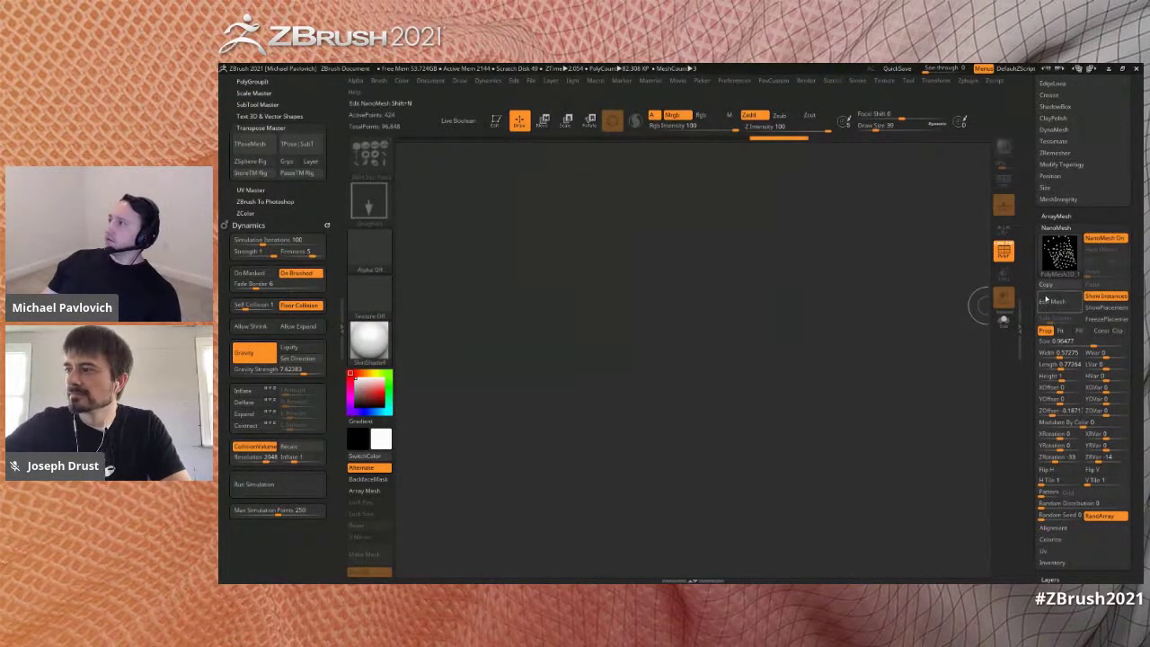
drag(1022, 309, 1018, 440)
click(1066, 237)
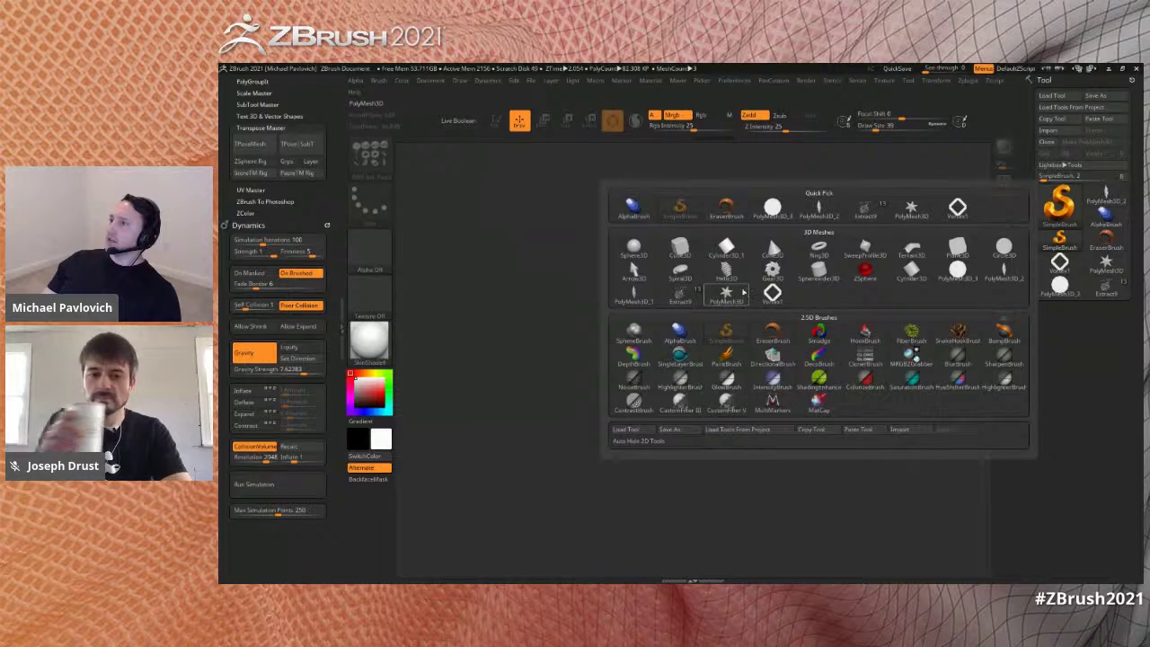
click(958, 248)
drag(692, 391, 752, 491)
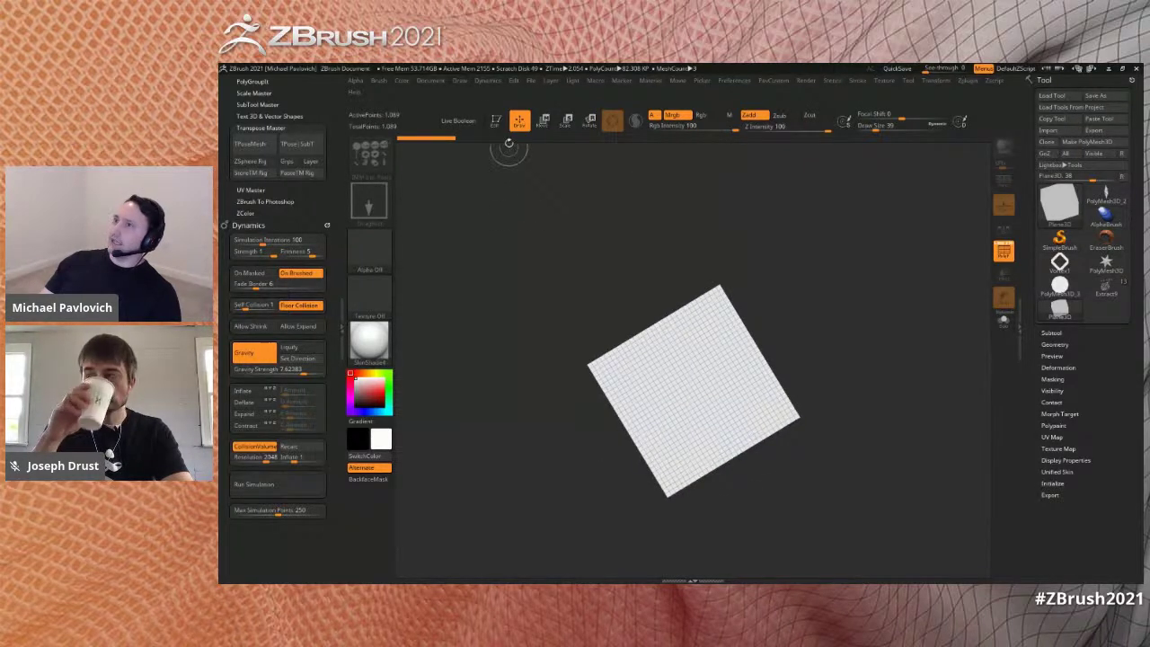
key(t)
mouse_move(860, 336)
mouse_down()
mouse_move(880, 296)
mouse_move(973, 261)
mouse_up()
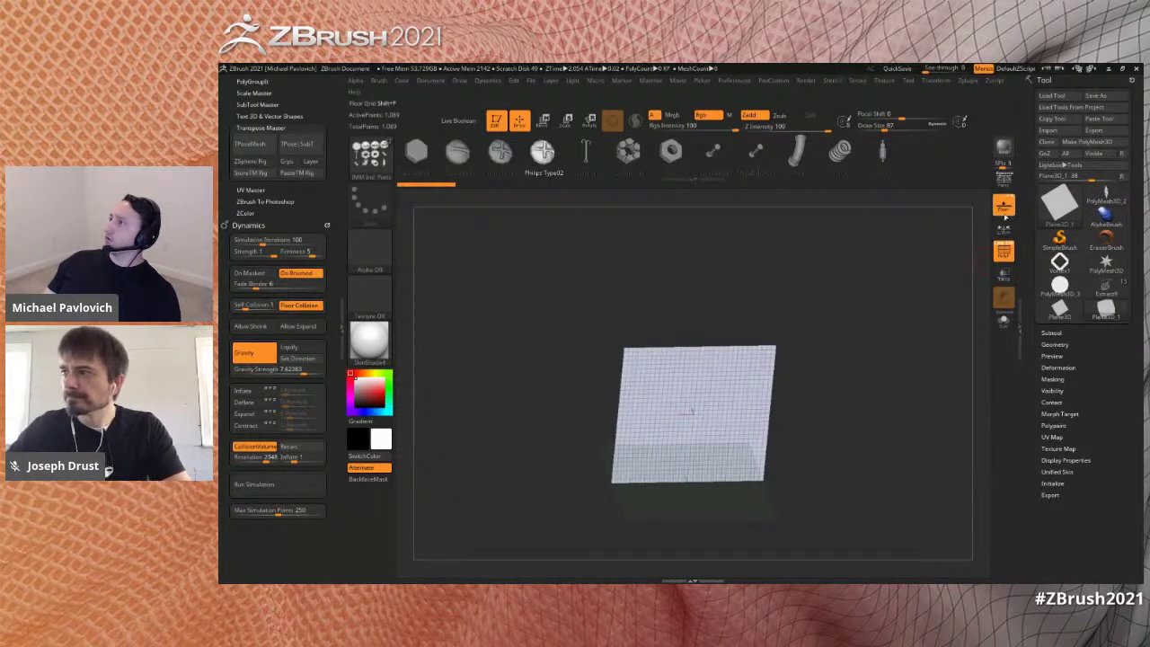
- Hide the floor grid, convert the plane to a PolyMesh3D and reduce it to 81 points by reconstructing subdivisions and deleting the higher levels
click(1005, 215)
click(1087, 141)
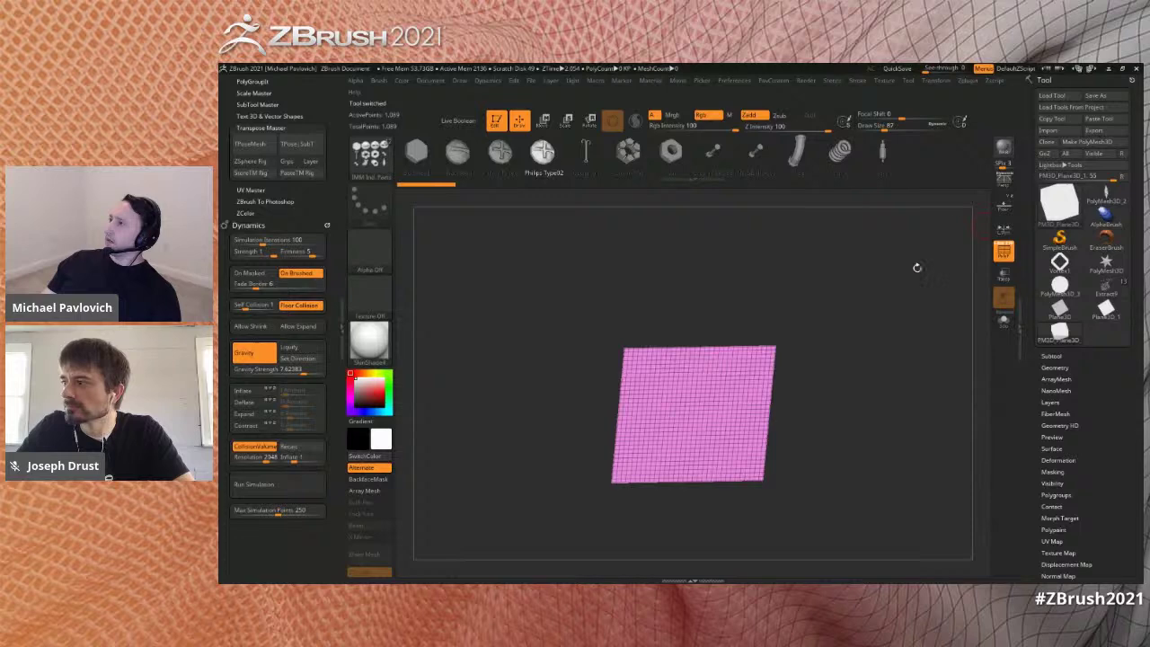
click(1053, 367)
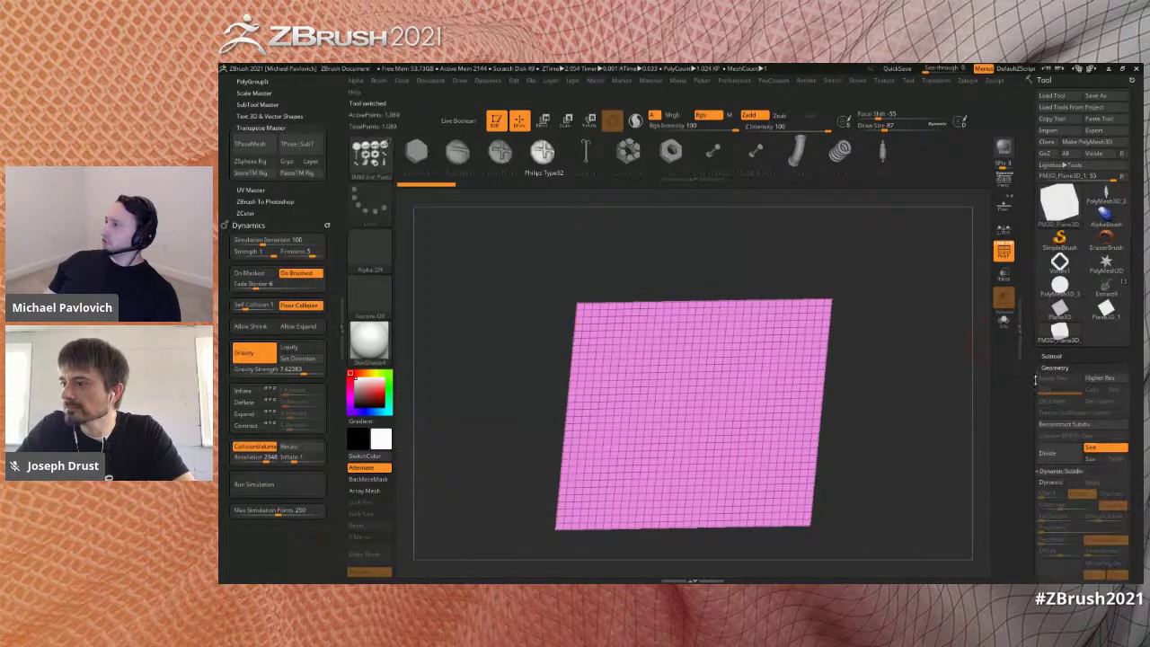
click(1069, 257)
drag(941, 324, 933, 383)
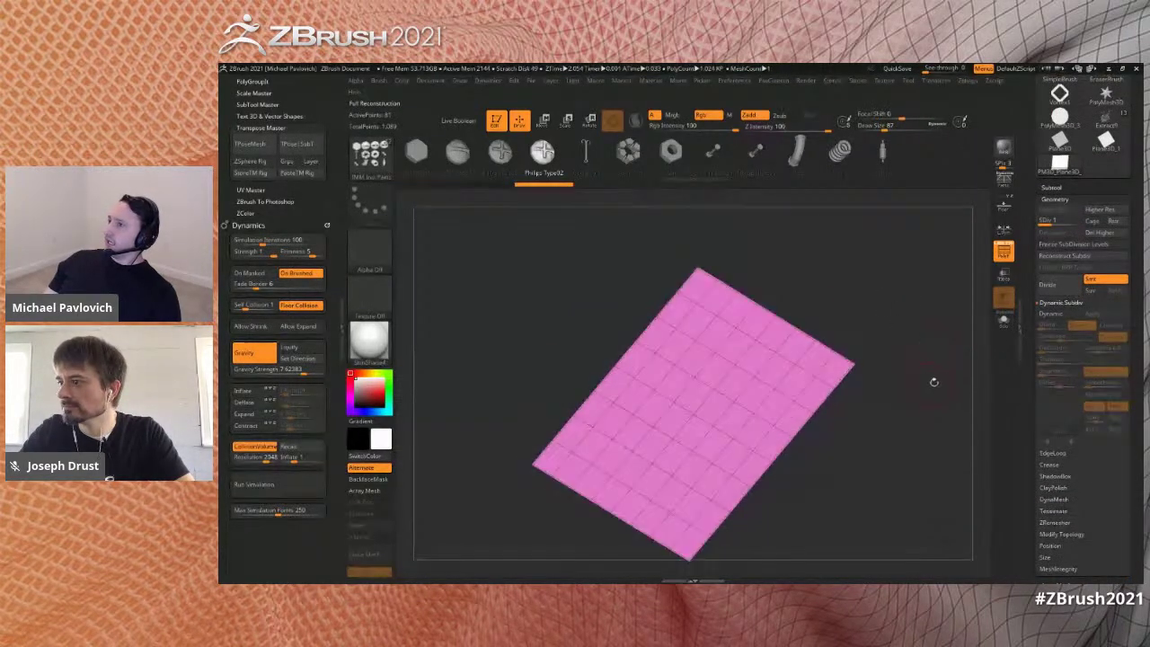
drag(937, 326, 911, 339)
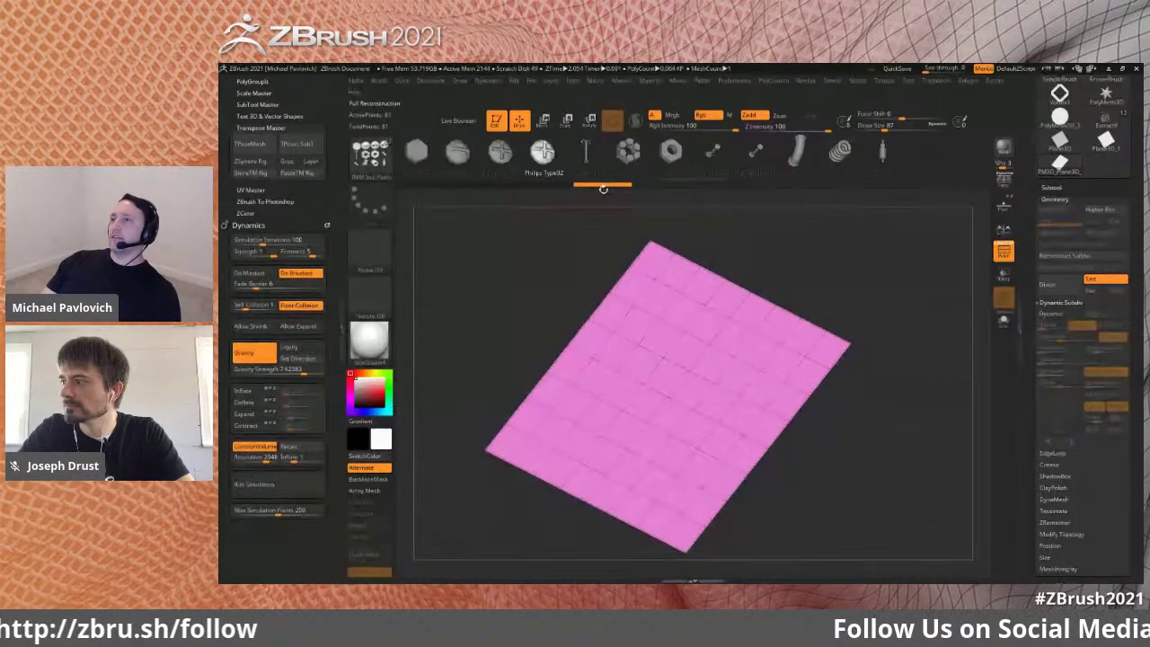
drag(687, 317, 713, 370)
drag(687, 388, 676, 427)
key(ctrl+z)
key(ctrl+z)
key(ctrl+z)
key(ctrl+z)
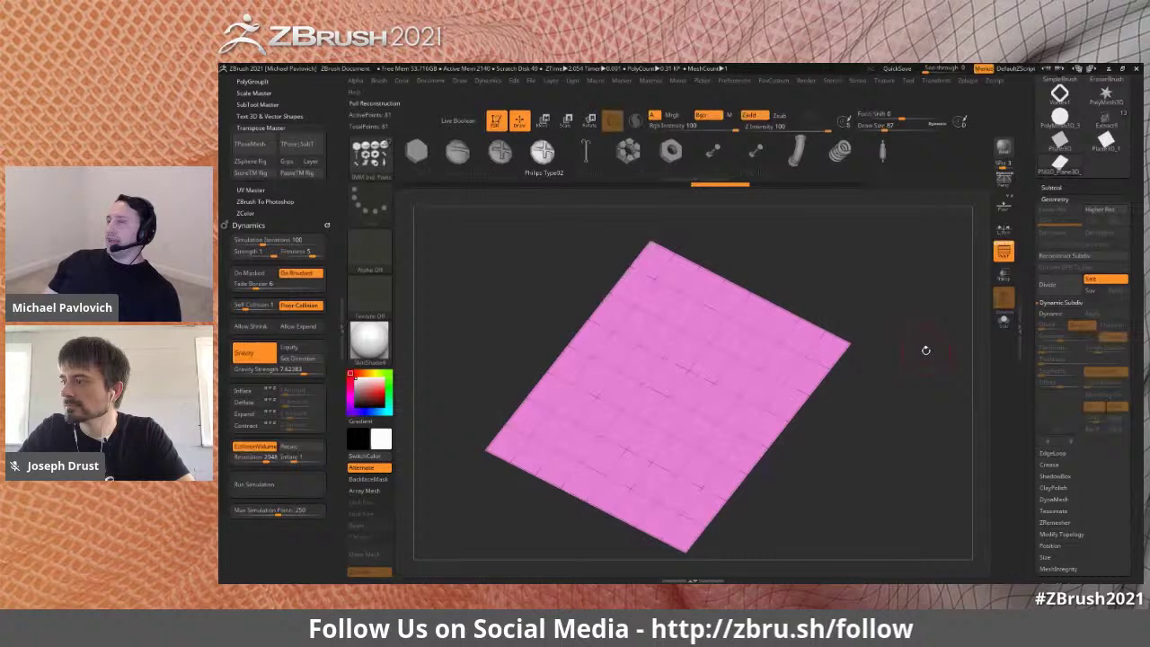
- Create a NanoMesh brush from the current insert mesh brush and place a test instance on one polygon of the plane
click(378, 80)
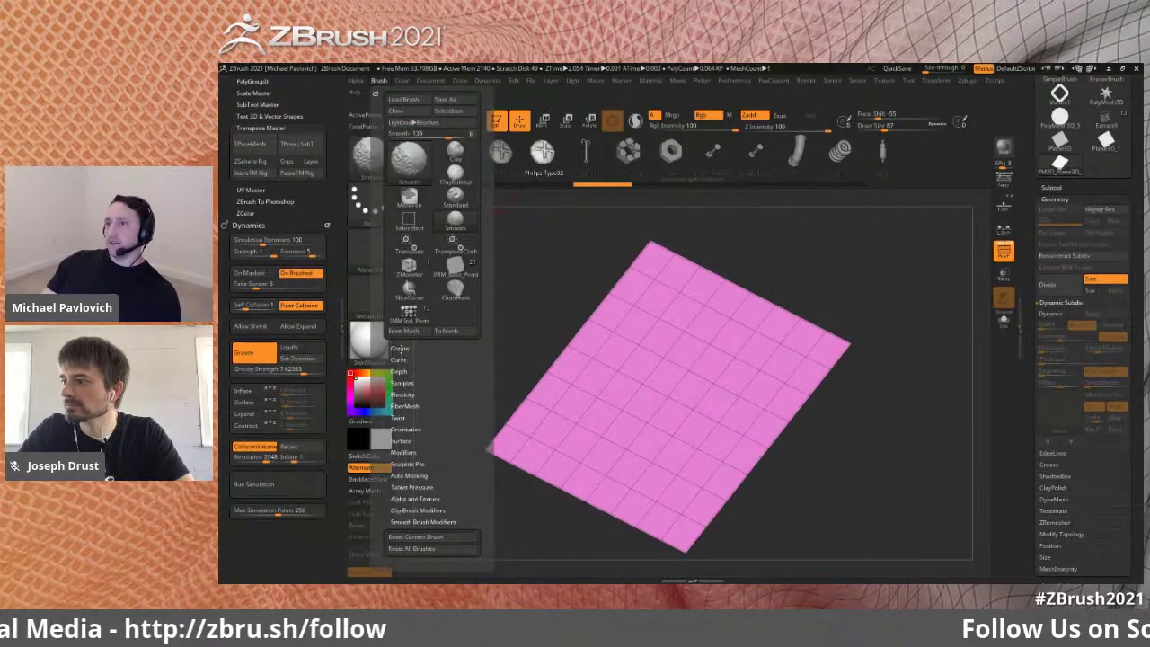
click(409, 348)
click(410, 383)
click(688, 360)
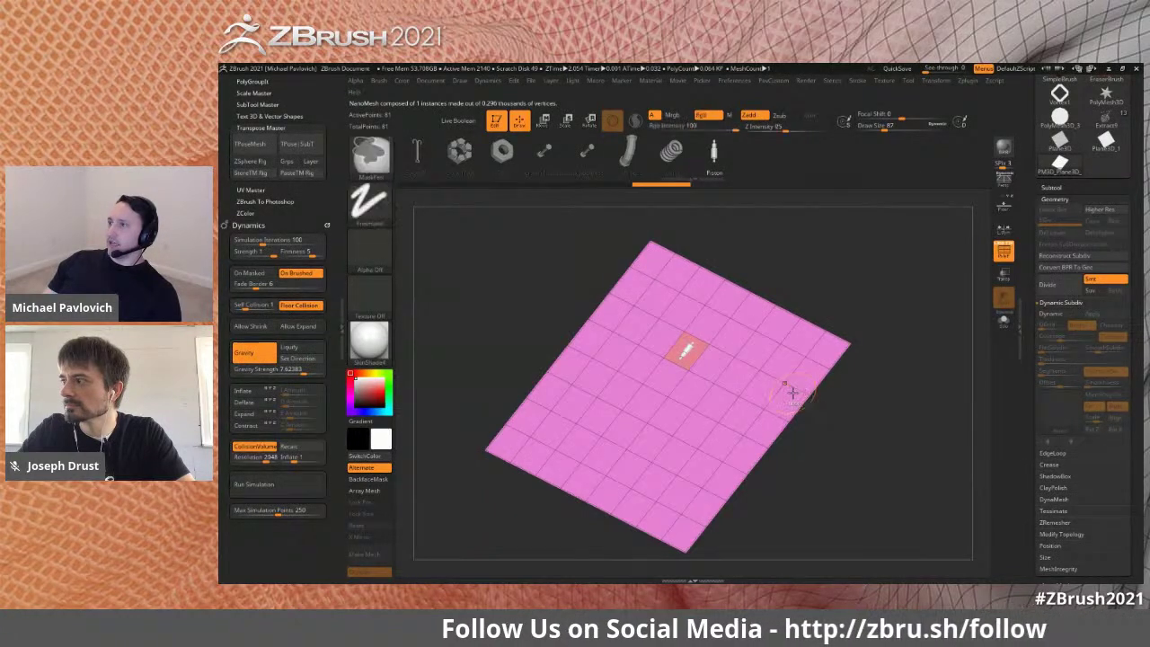
- Target the whole polygroup for NanoMesh insertion and cover every polygon of the plane with the Nut mesh
key(space)
click(794, 321)
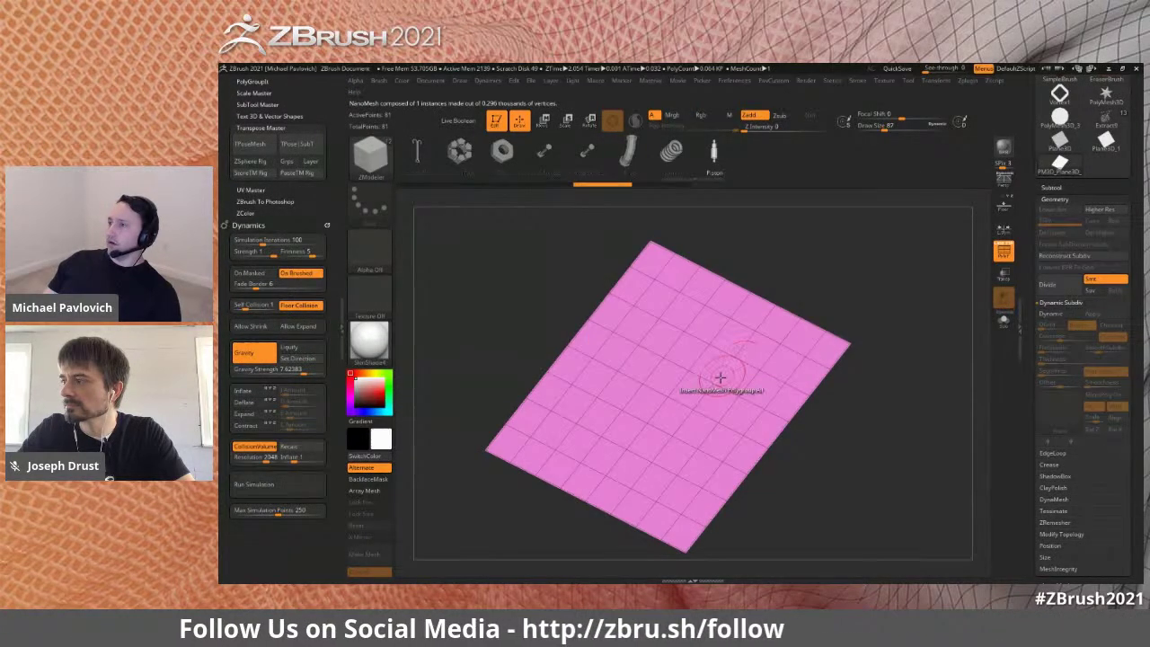
click(738, 399)
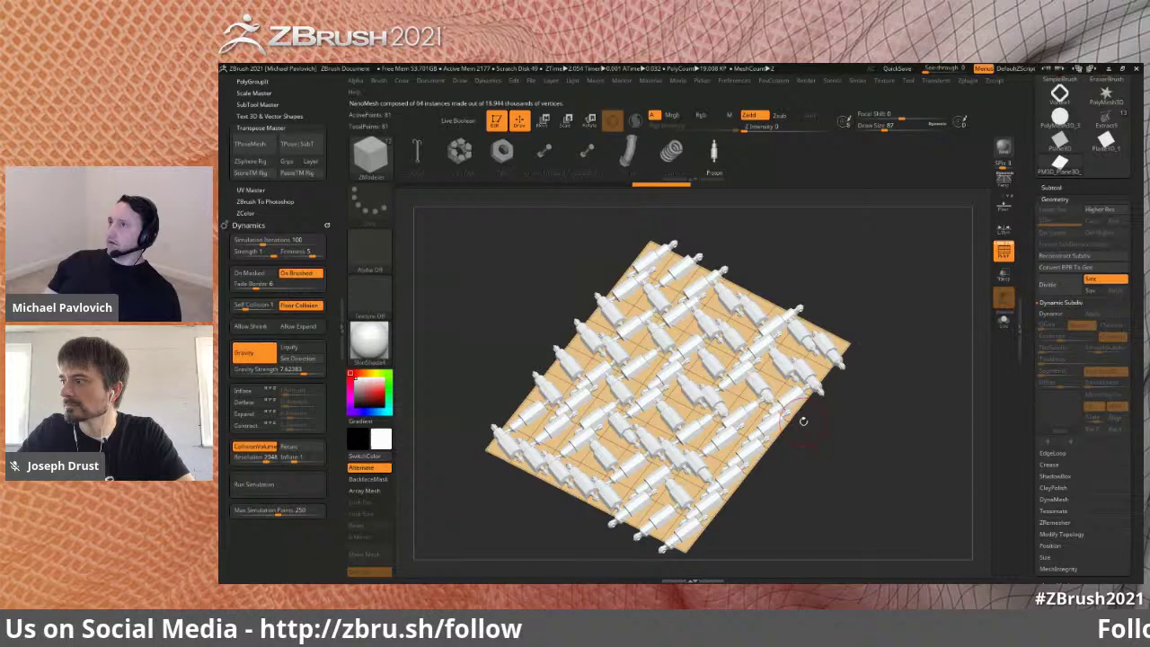
key(ctrl+z)
key(ctrl+shift+z)
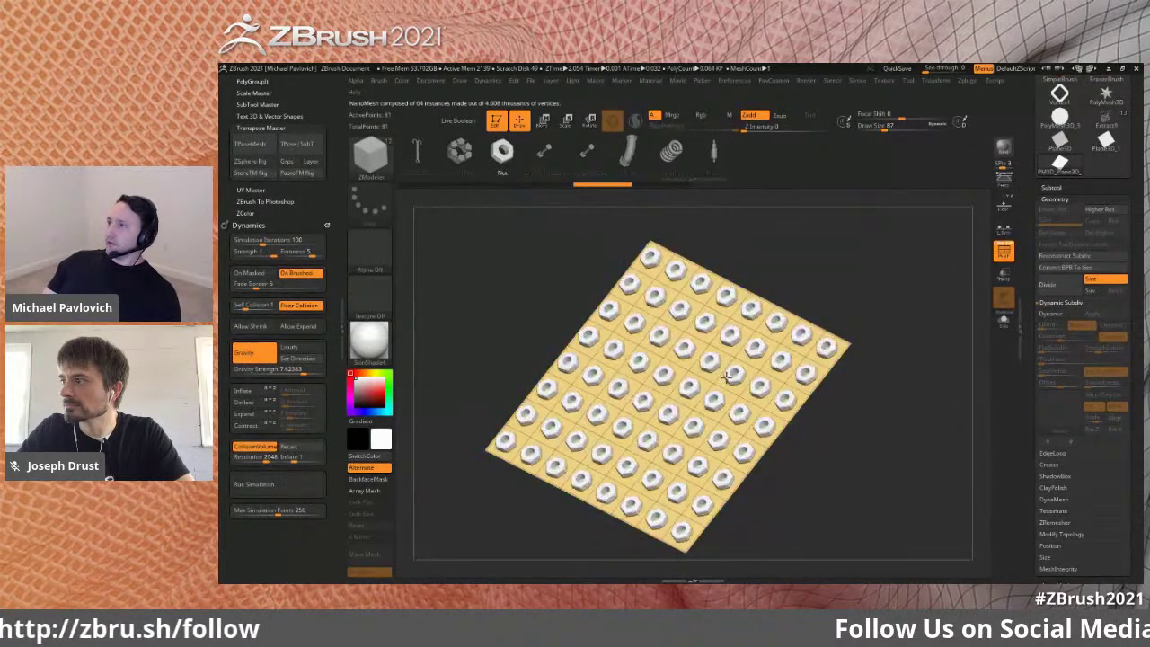
- Enlarge the brush and pull the nut-covered plane into a strongly warped shape with the Move brush
key(s)
key(b)
key(m)
key(v)
mouse_move(629, 361)
mouse_down()
mouse_move(600, 328)
mouse_move(687, 332)
mouse_move(604, 349)
mouse_move(731, 356)
mouse_up()
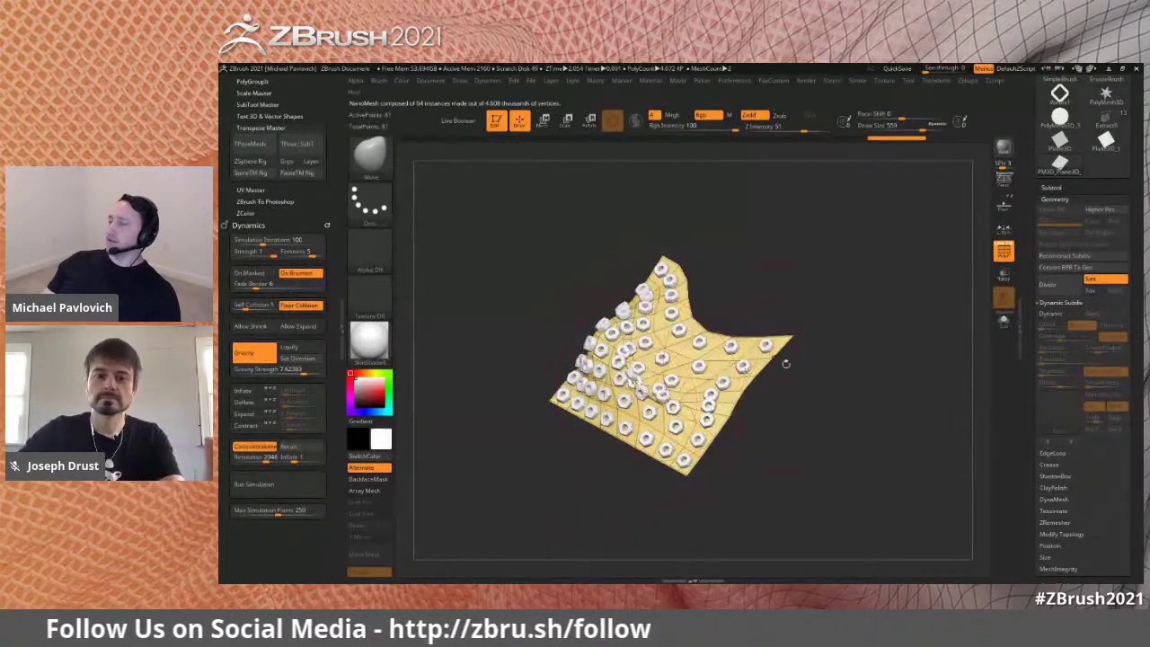
mouse_move(654, 308)
mouse_down()
mouse_move(781, 349)
mouse_move(824, 339)
mouse_move(840, 350)
mouse_up()
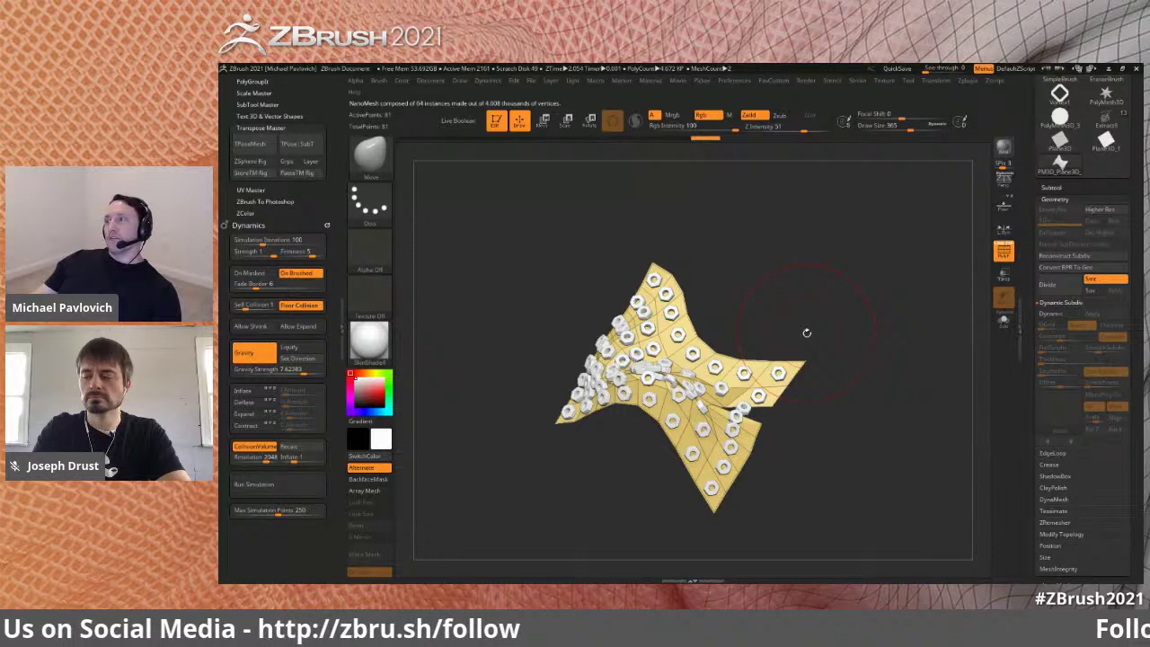
- Undo the strong warping and push a mild bulge into the middle of the plane with the Move brush
key(ctrl+z)
key(ctrl+z)
key(ctrl+z)
mouse_move(876, 383)
mouse_down()
mouse_move(893, 377)
mouse_move(880, 381)
mouse_up()
mouse_move(669, 386)
mouse_down()
mouse_move(731, 405)
mouse_move(642, 387)
mouse_move(708, 400)
mouse_move(691, 396)
mouse_up()
mouse_move(866, 379)
alt+mouse_down()
mouse_move(824, 362)
mouse_move(813, 378)
alt+mouse_up()
- Open the plane's NanoMesh settings and set both horizontal and vertical tiling to 4
drag(1044, 431, 1045, 283)
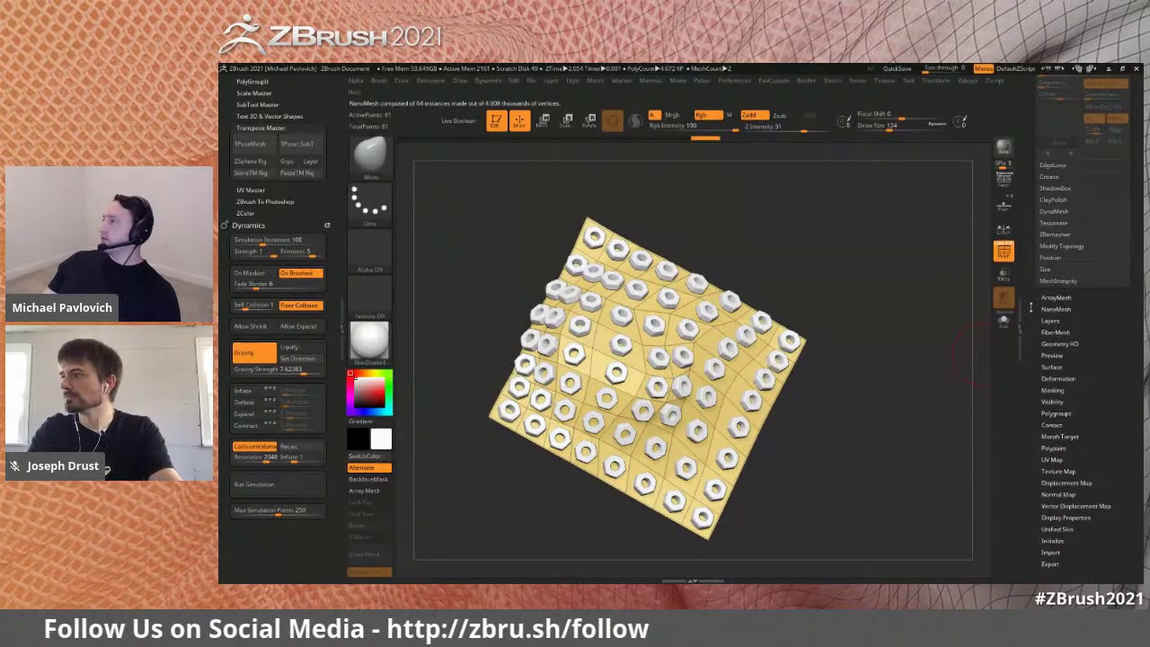
scroll(1035, 323, up, 3)
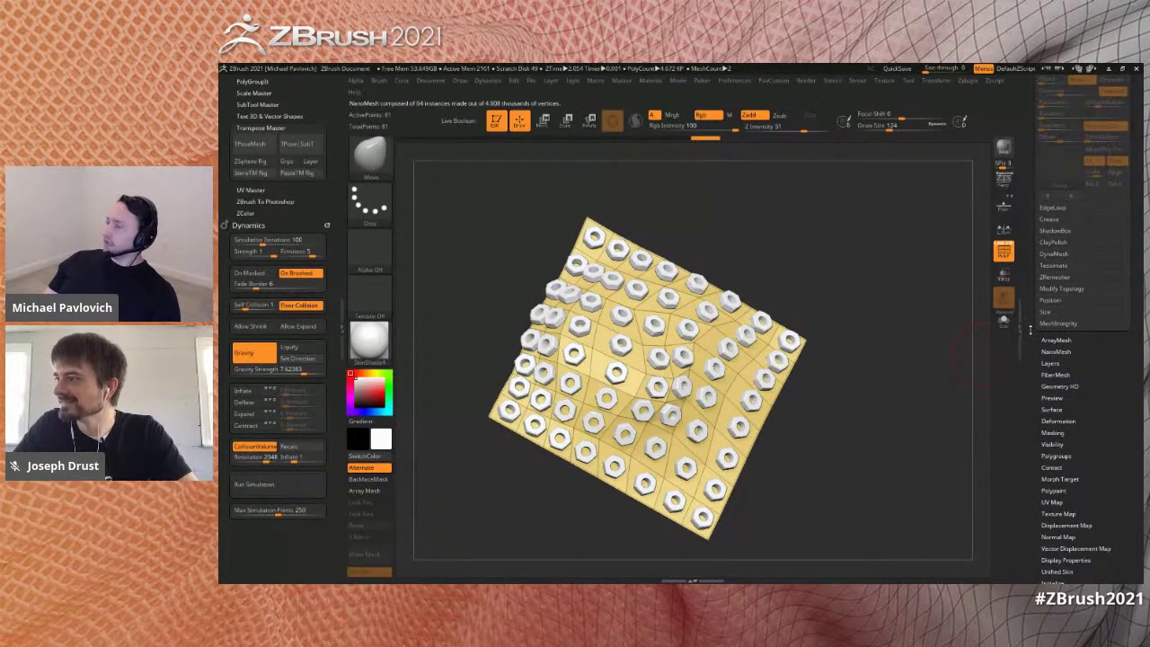
drag(1031, 334, 1031, 481)
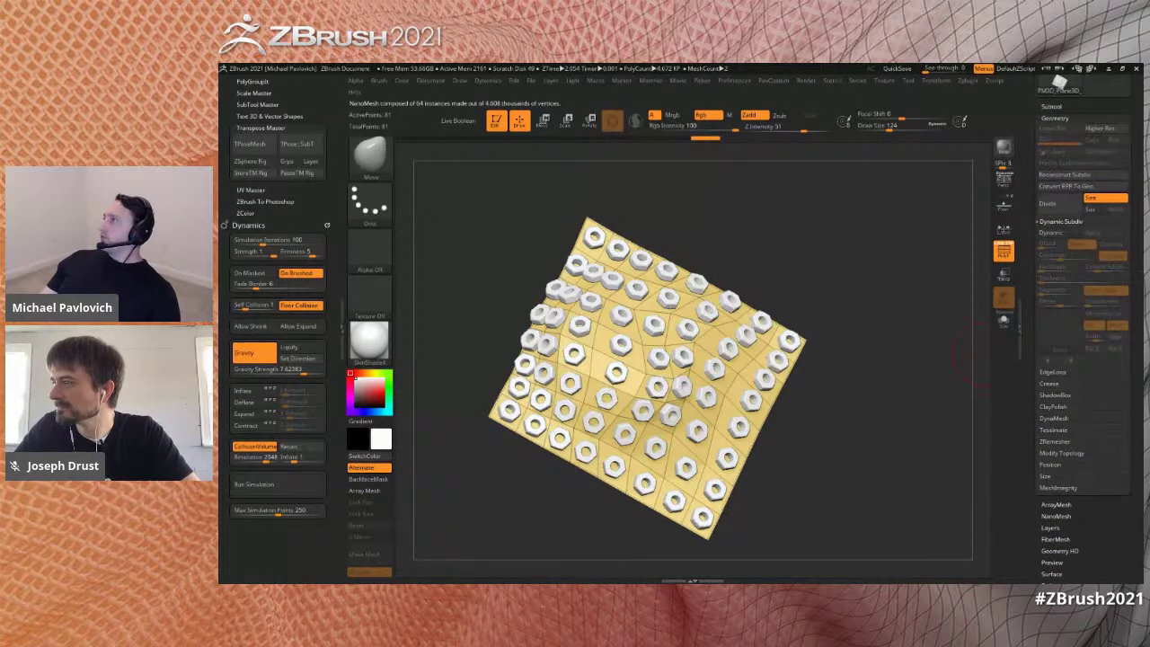
drag(1029, 298, 1049, 266)
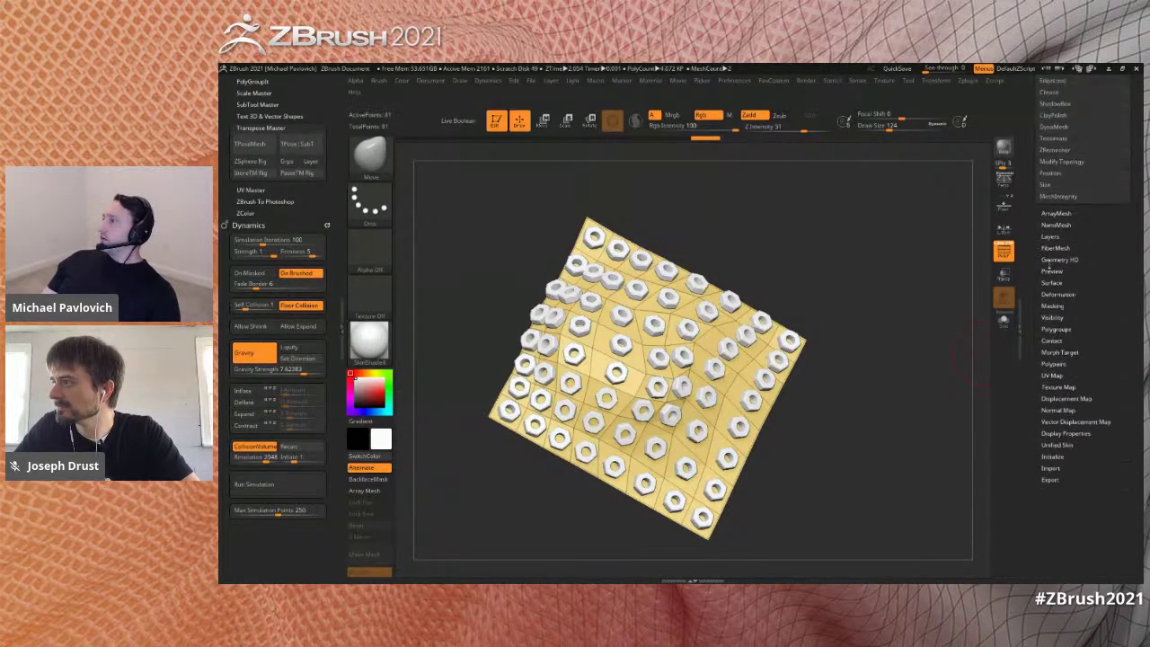
click(1054, 214)
drag(1036, 452, 1037, 433)
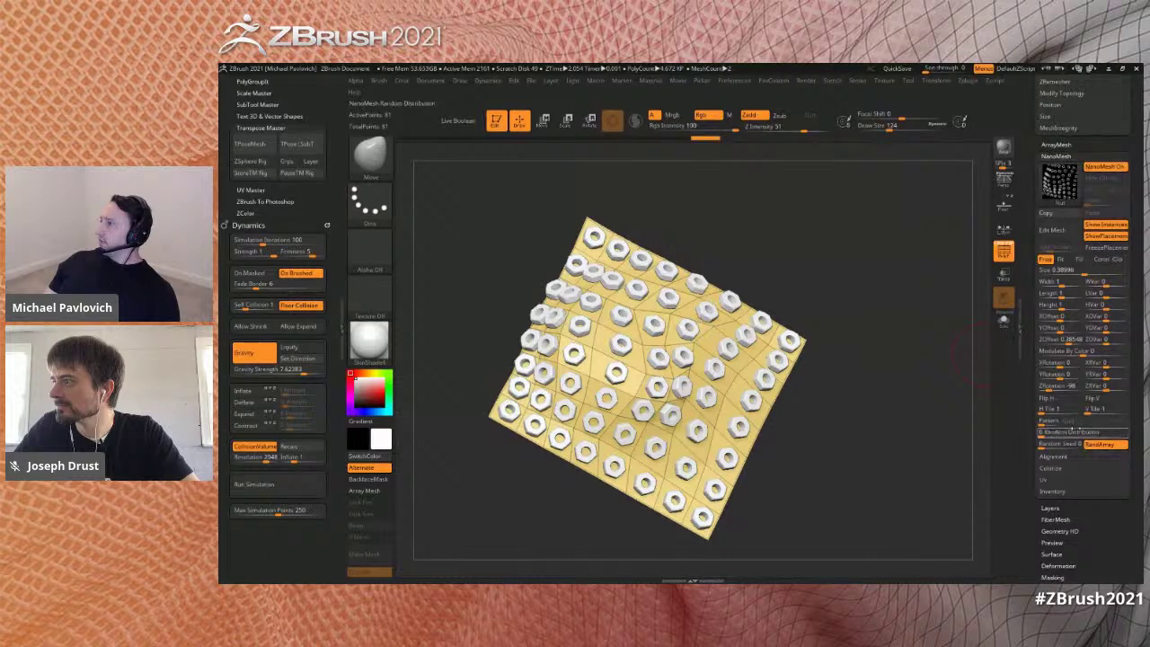
click(1047, 409)
click(1048, 408)
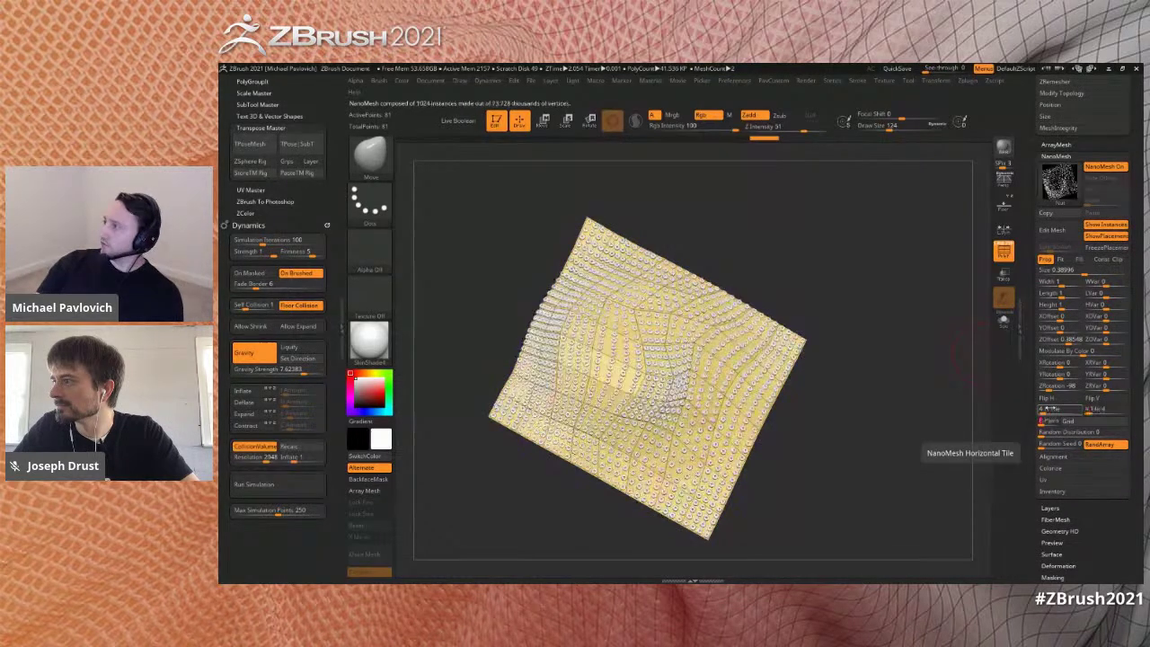
- Try the Corners grid pattern for the nuts and change the pattern to Border
click(1071, 422)
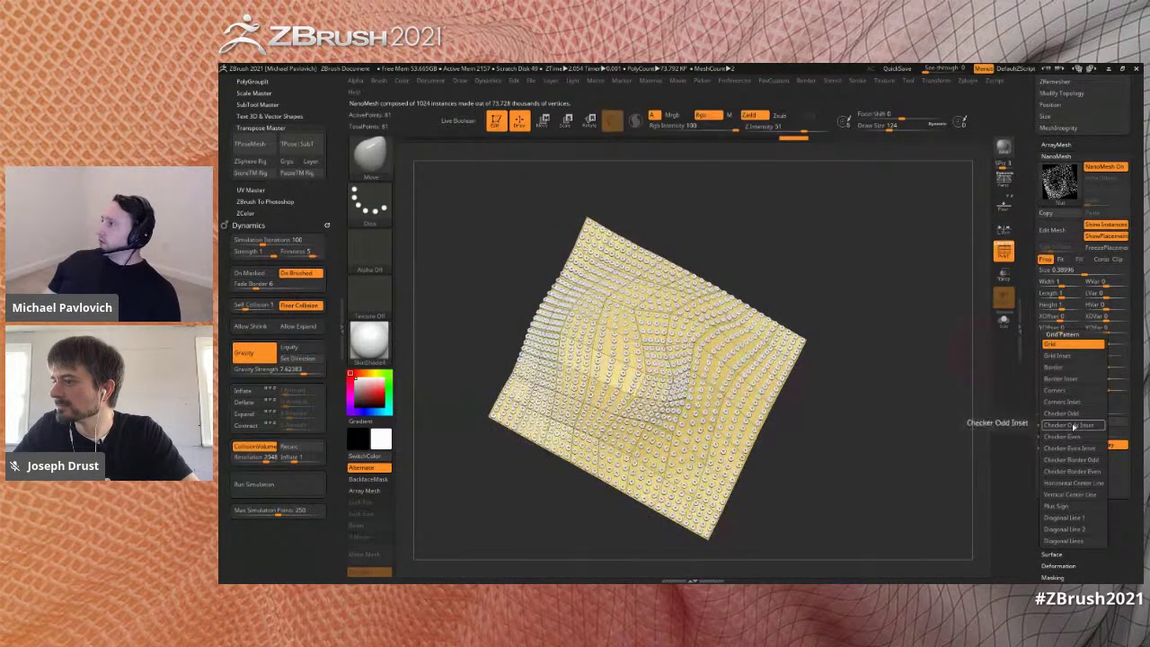
click(1065, 392)
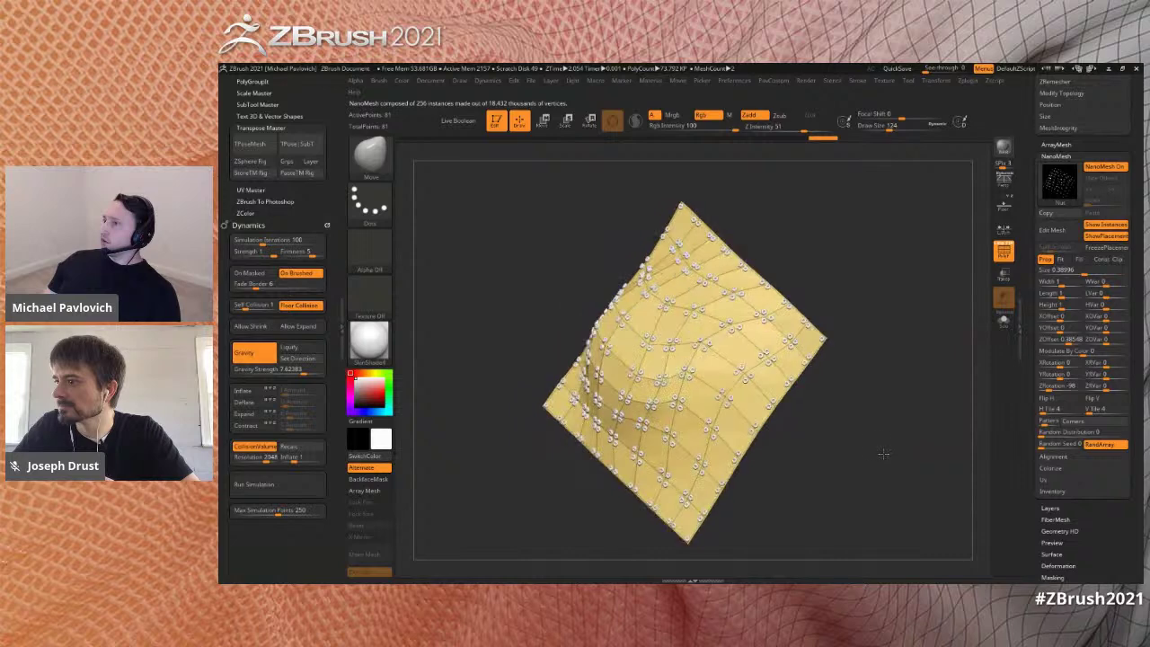
click(1085, 421)
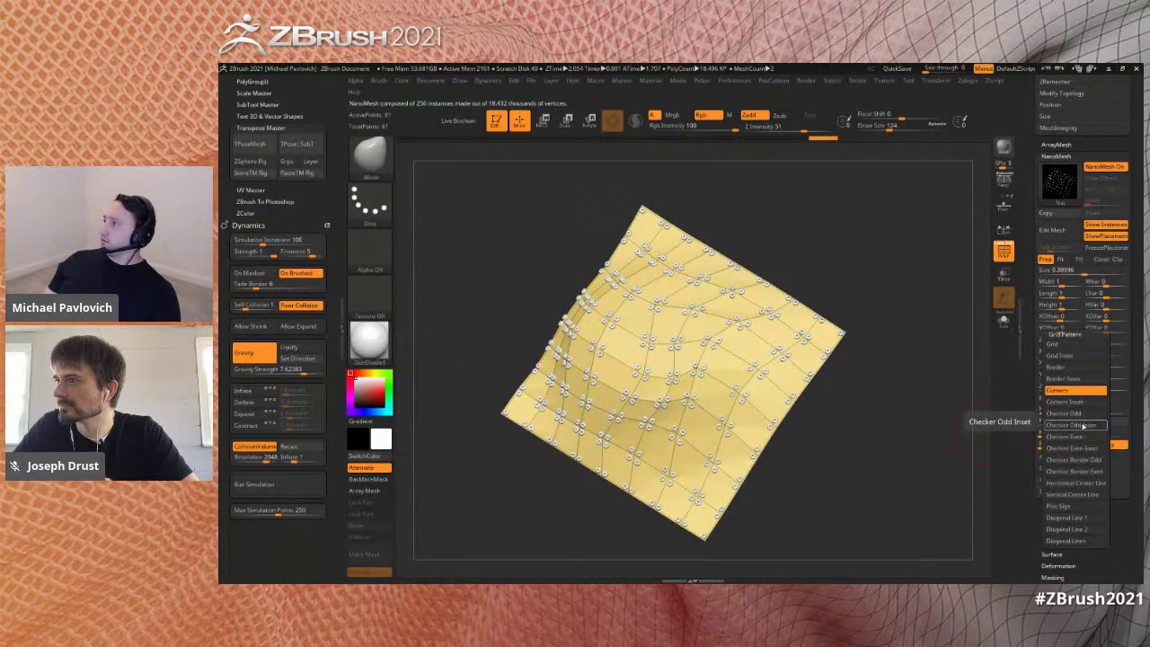
click(1071, 368)
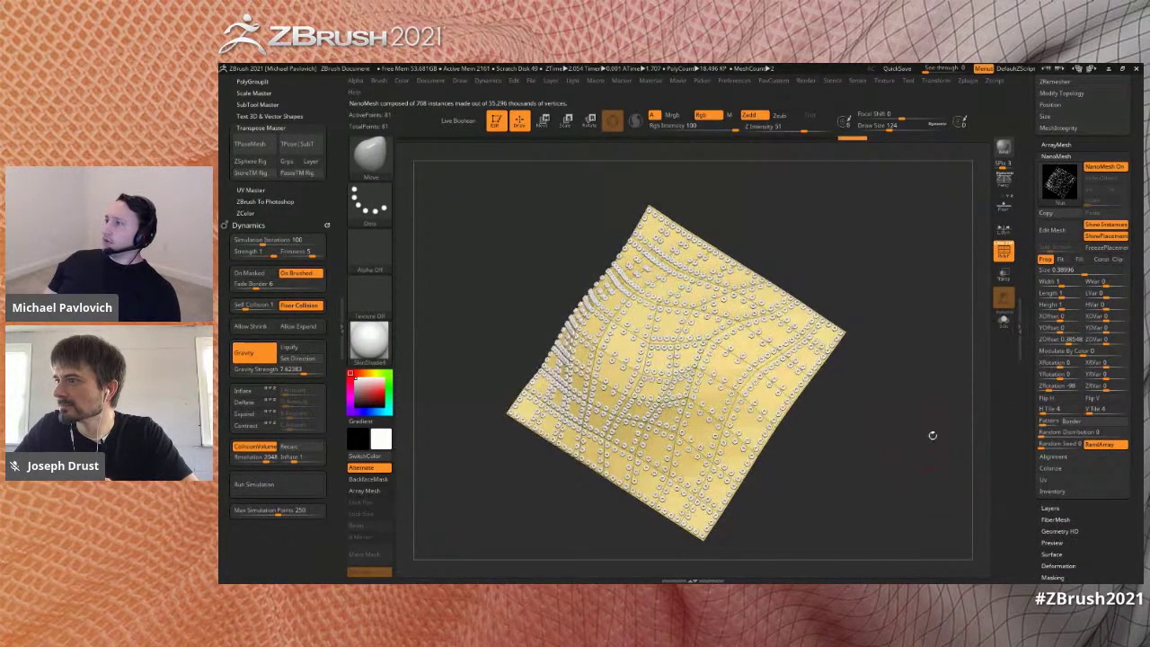
- Set the nuts' NanoMesh size to 0.21871, X and Y offsets to 0.81464, Z offset to about 4.87, and raise the offset variances
drag(1082, 272, 1067, 327)
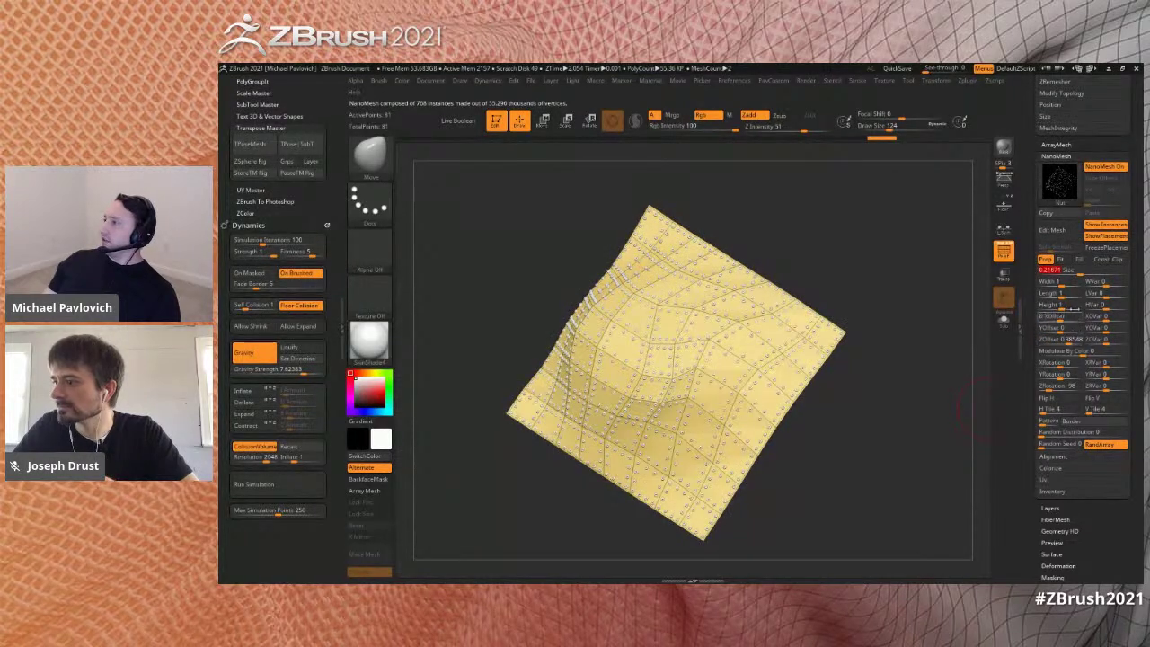
drag(1074, 344, 1097, 326)
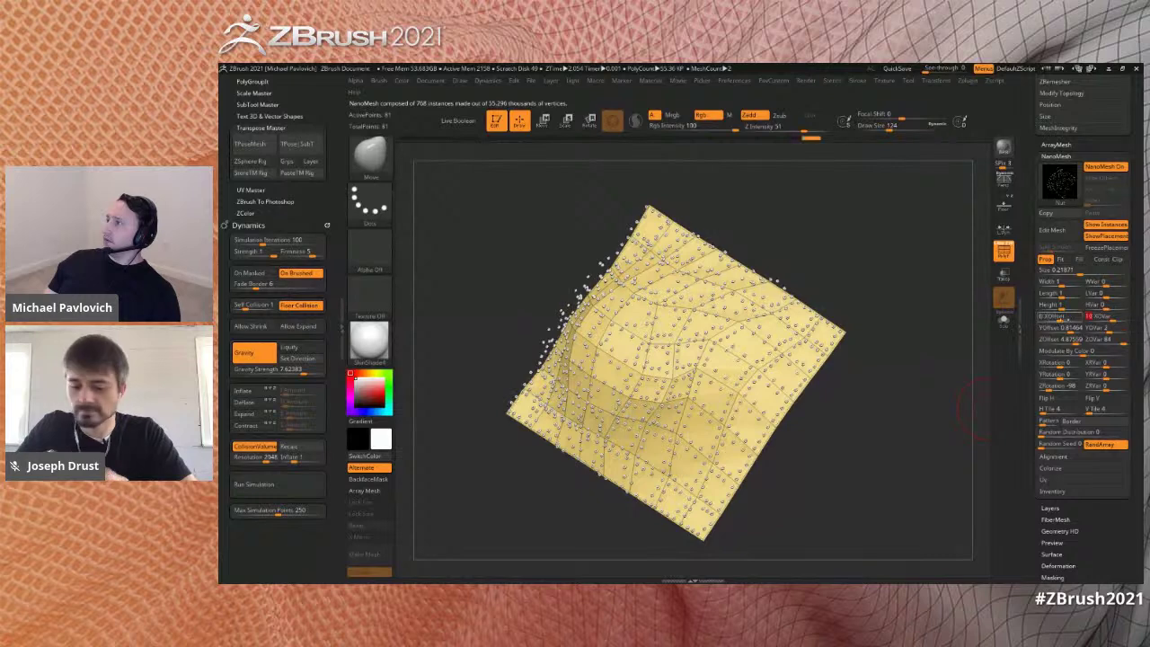
drag(898, 383, 911, 386)
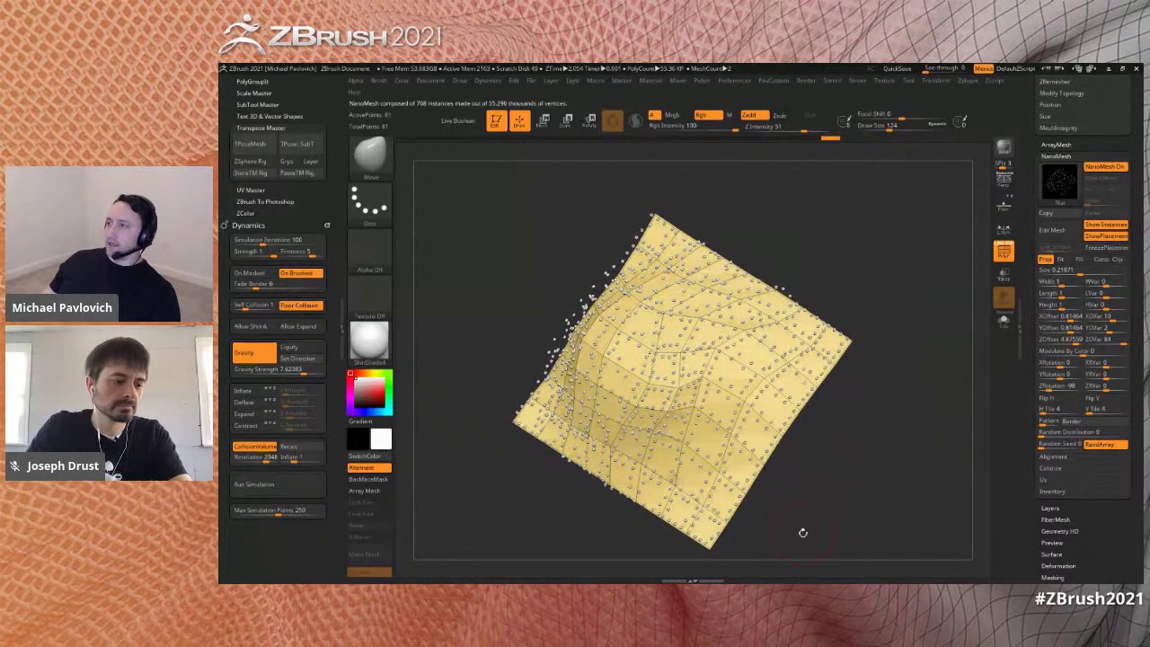
- Switch to XnView MP to view the basketball hoop render MichaelPavlovich02.jpg, and return to ZBrush
drag(826, 580, 625, 69)
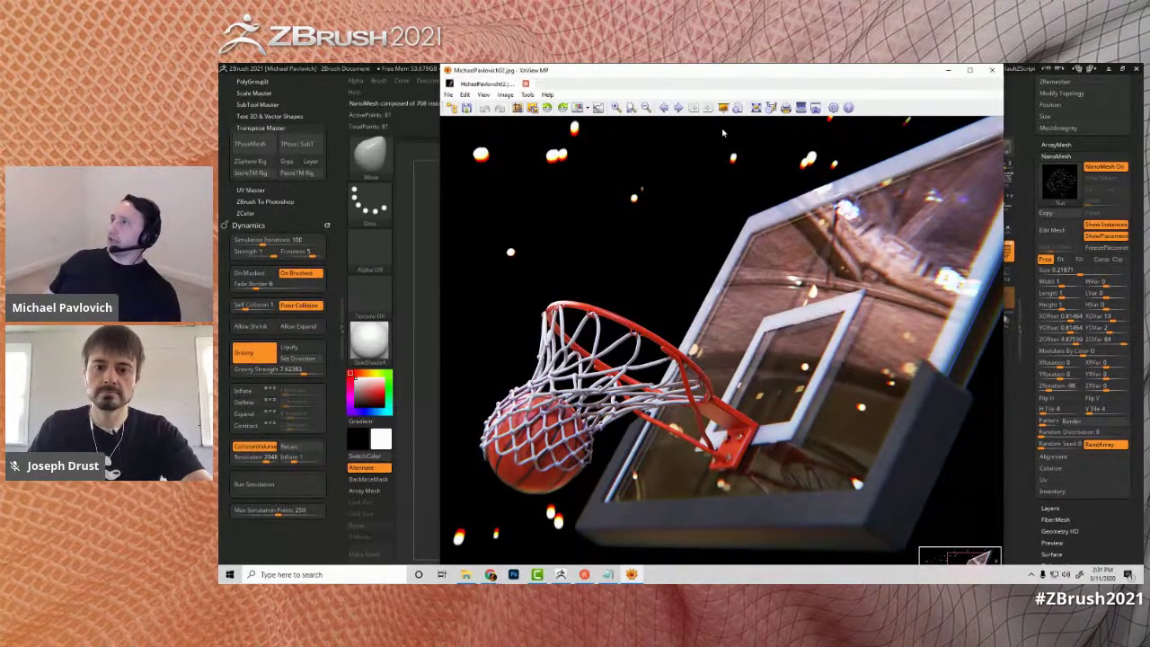
drag(722, 73, 763, 582)
- Go back to the tool selection, leave Edit mode and clear the nut-covered plane from the canvas
drag(1029, 235, 1030, 539)
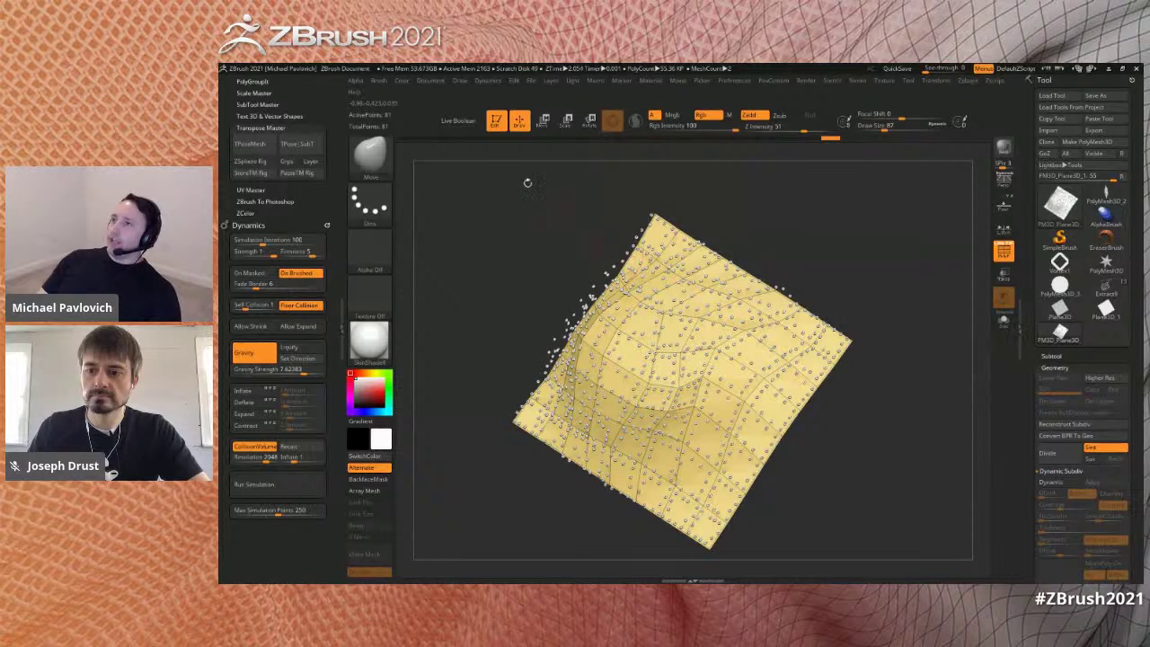
key(t)
key(ctrl+n)
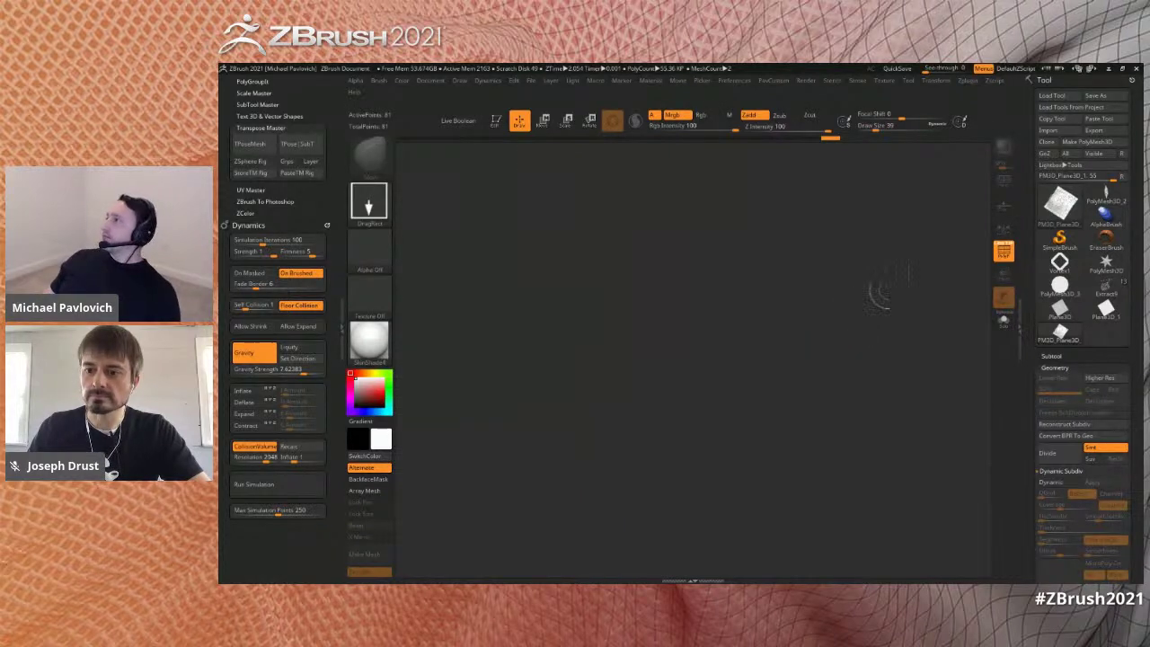
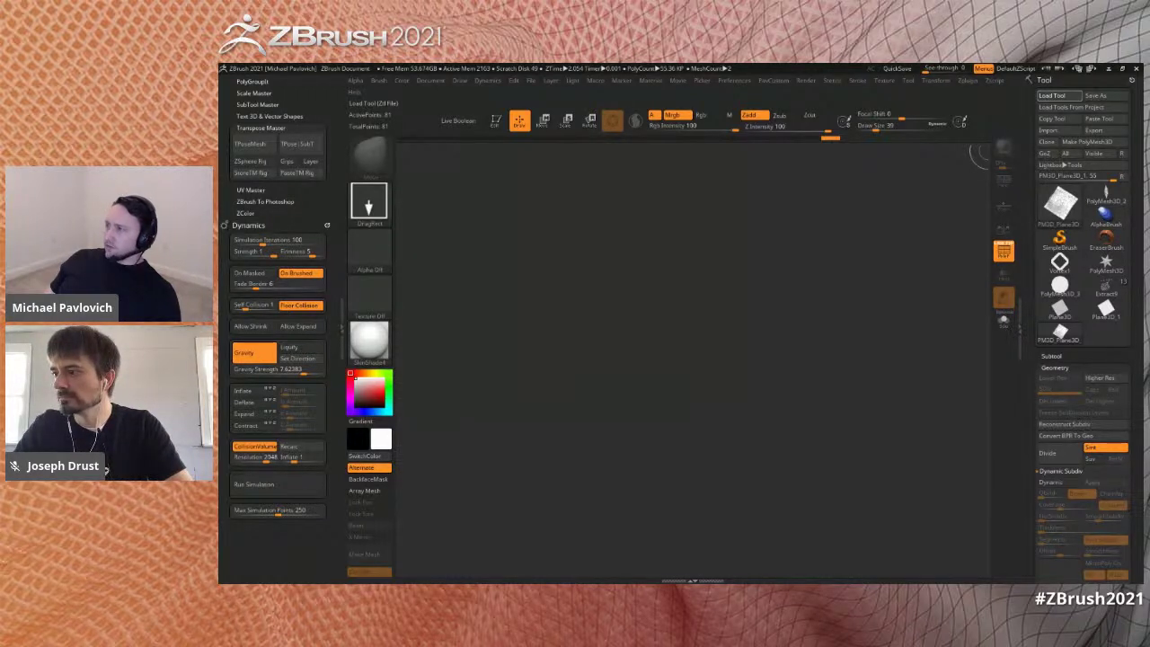
- Place the farmer character on the canvas in Edit mode, frame it and give it the MatCap Gray material
drag(689, 371, 708, 453)
click(496, 121)
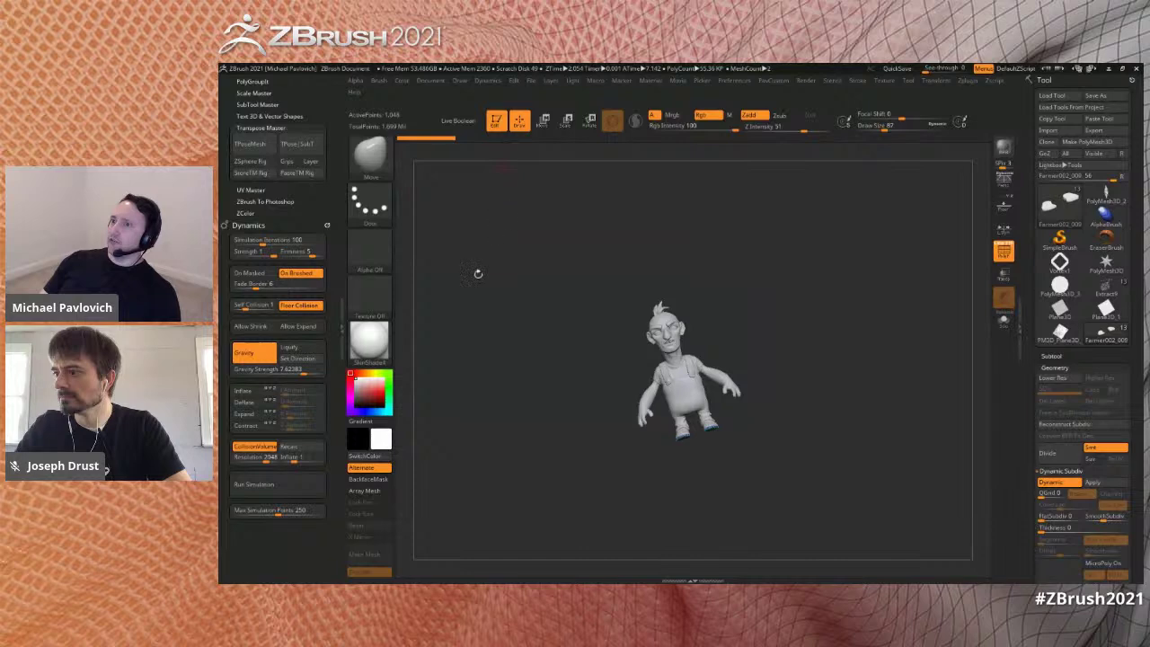
key(m)
click(982, 334)
key(f)
shift+drag(880, 339, 860, 378)
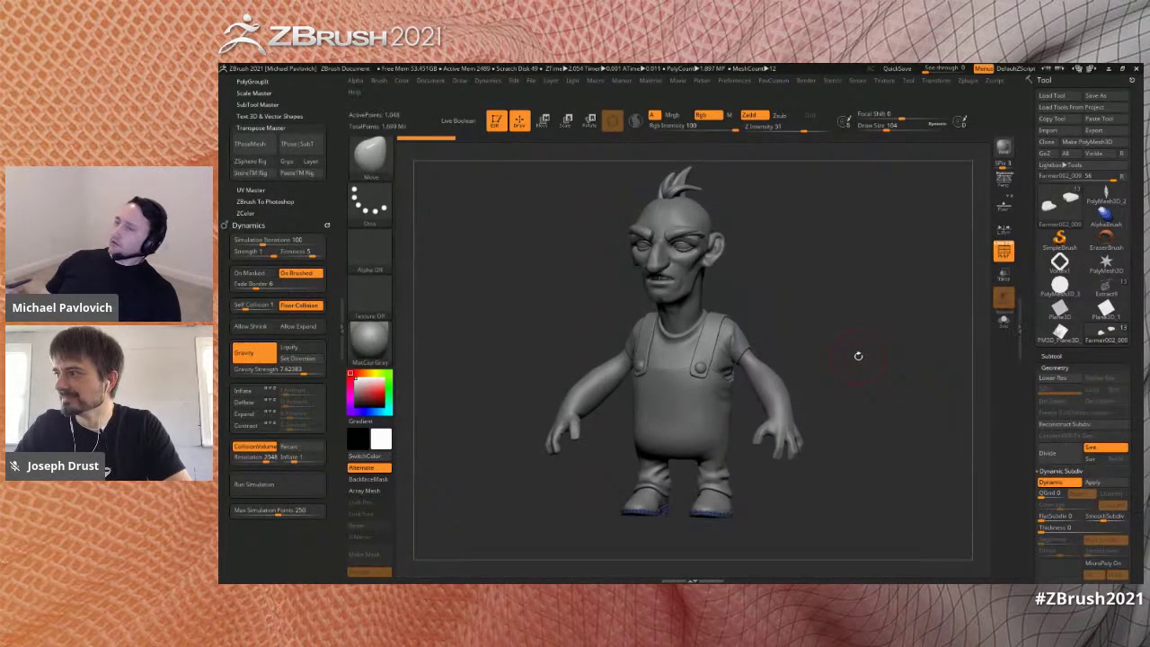
drag(842, 283, 845, 339)
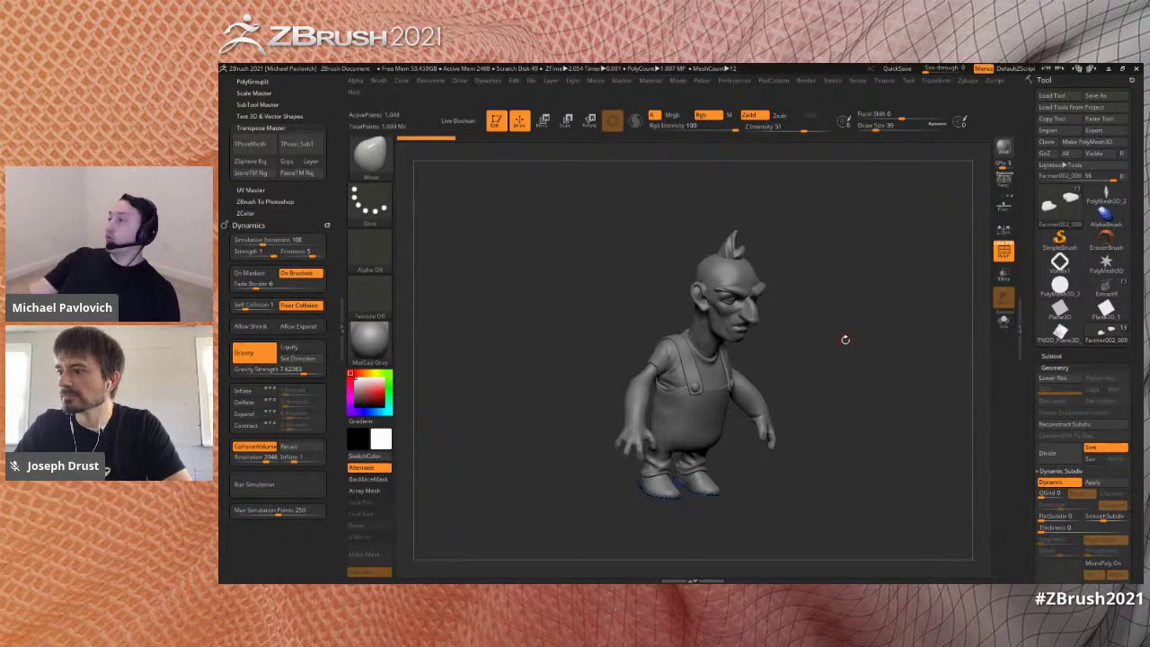
drag(792, 363, 857, 326)
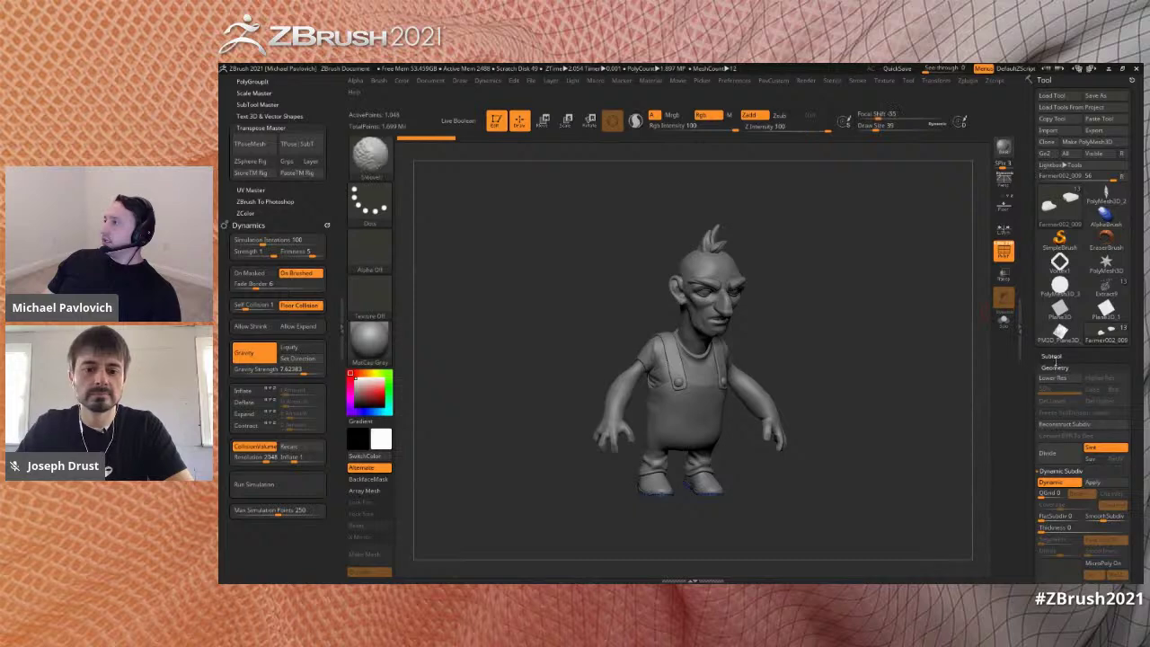
- Open the subtool list and make the star-shaped Farmer subtool active
click(1051, 357)
drag(1040, 392, 1033, 361)
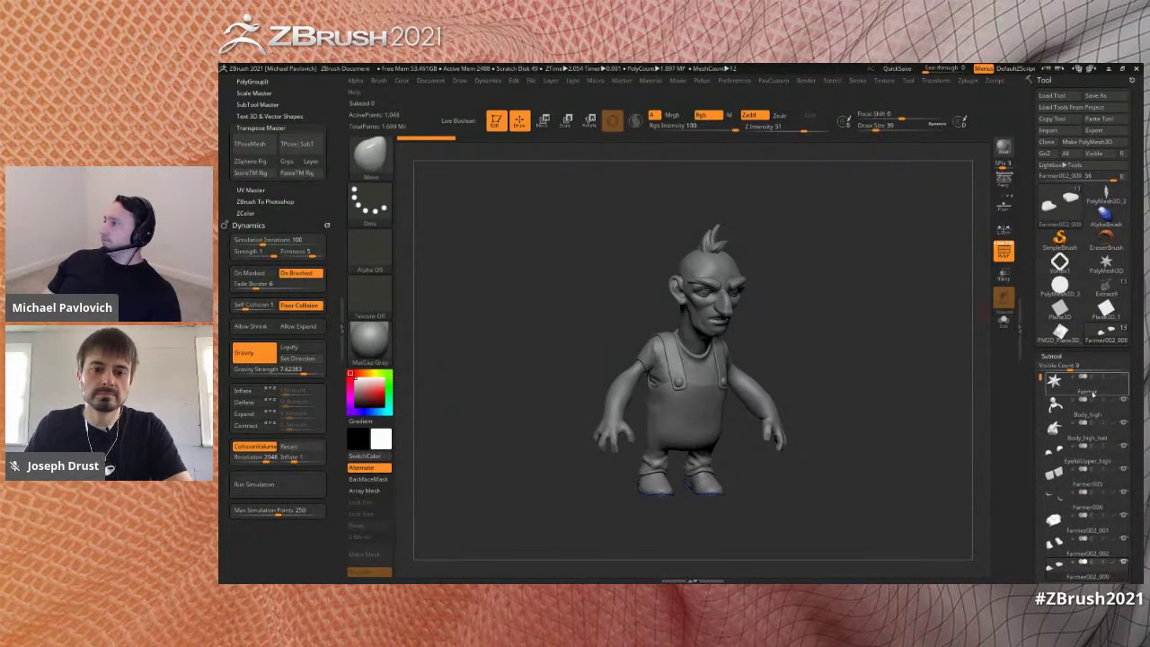
click(1092, 393)
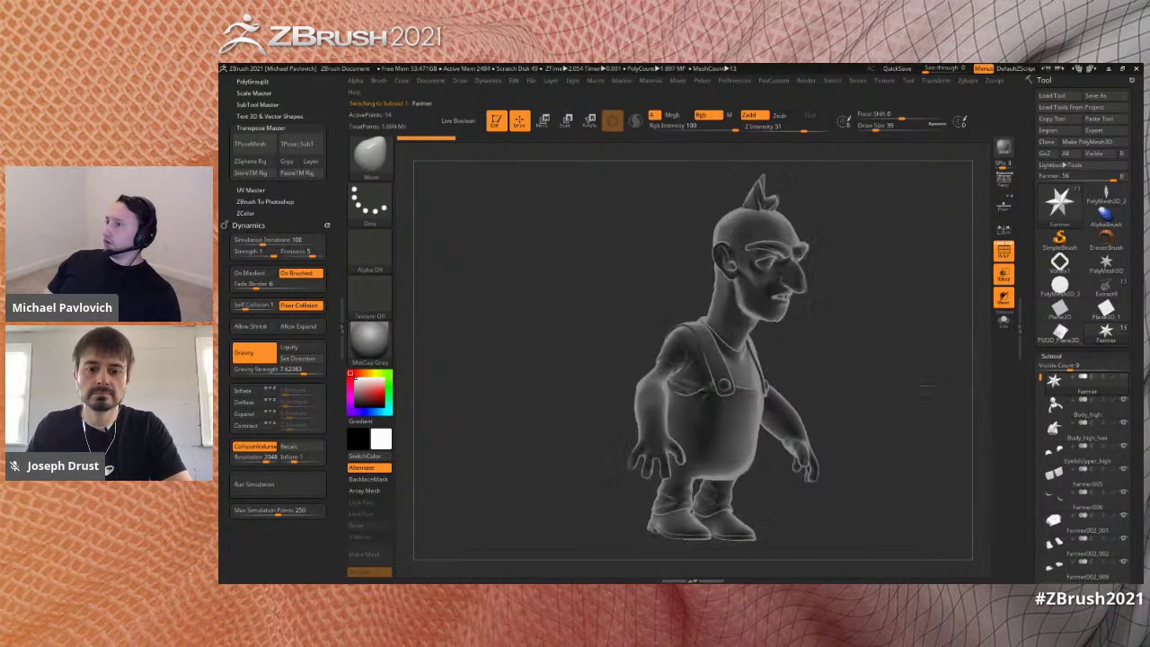
drag(925, 387, 907, 416)
drag(750, 386, 853, 403)
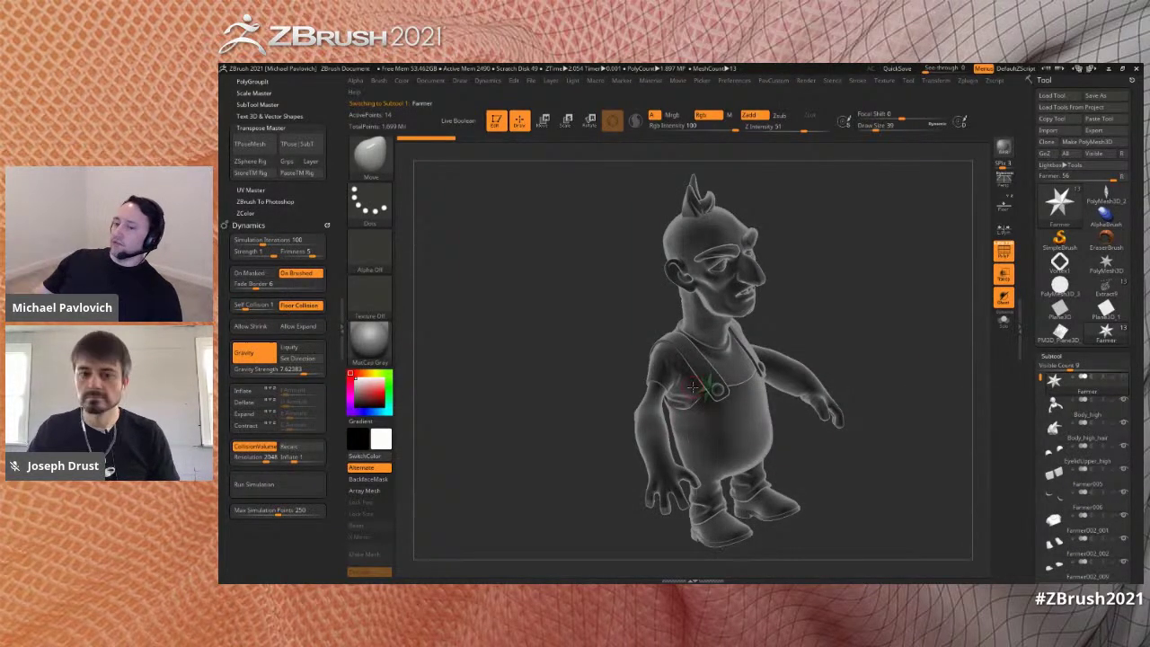
drag(919, 313, 909, 347)
- Choose the Topology brush and turn off the transparent display of the character
key(b)
key(t)
key(o)
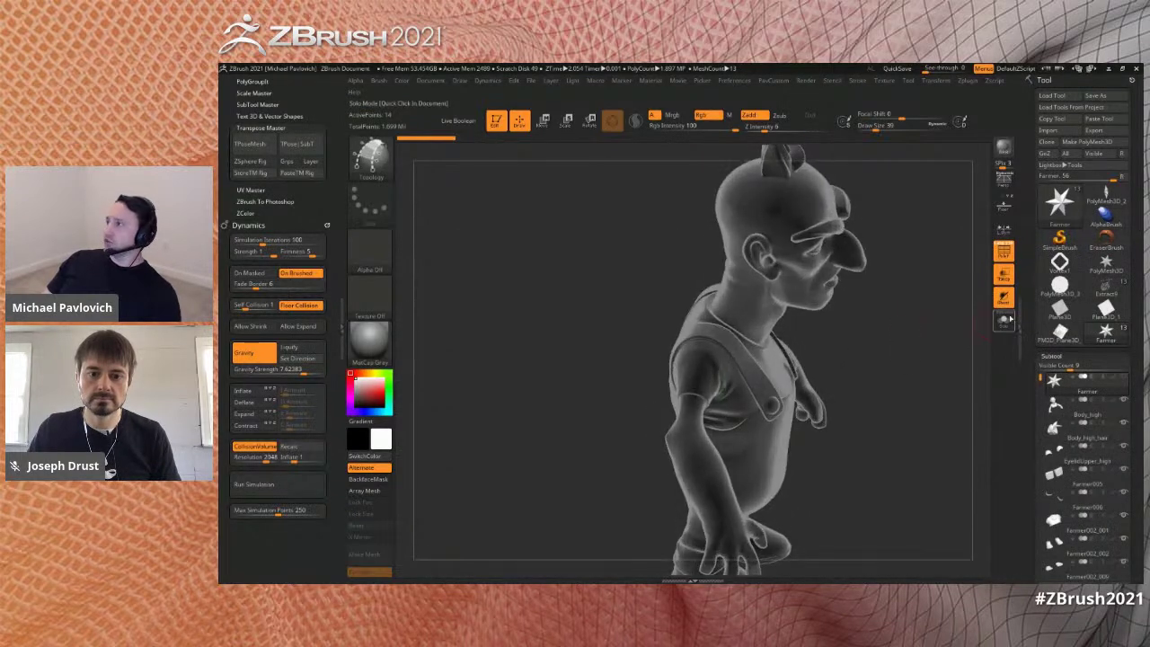
click(1003, 275)
mouse_move(927, 302)
mouse_down()
mouse_move(920, 345)
mouse_move(848, 397)
mouse_up()
key(s)
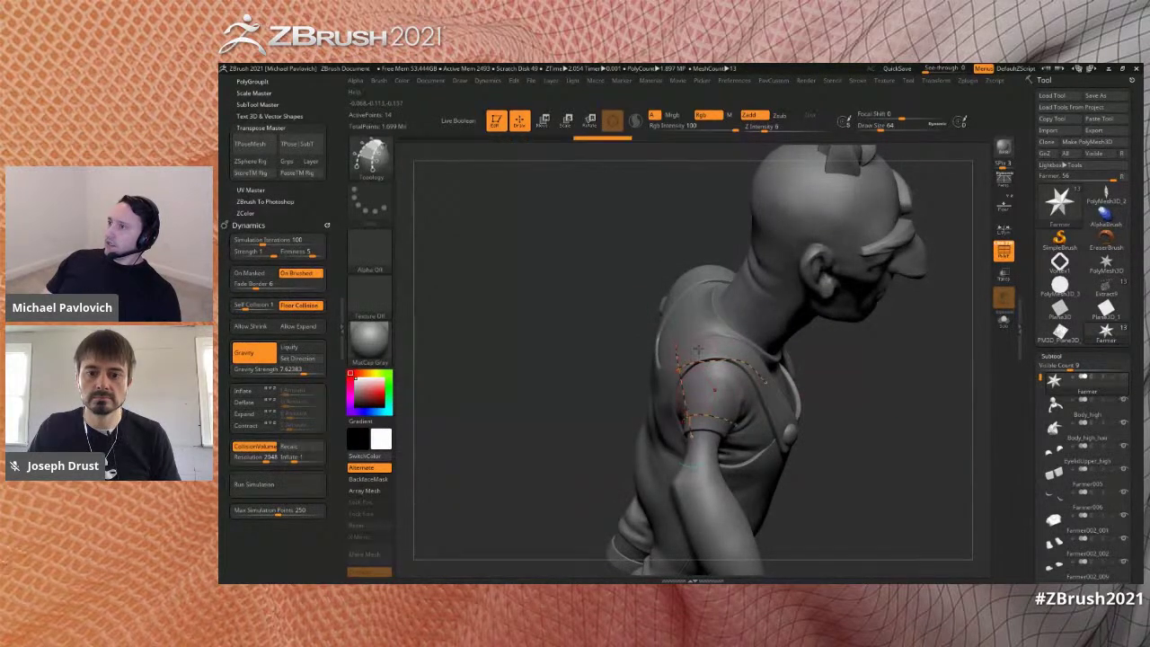
- Draw a grid of topology curves over the farmer's right shoulder and generate a low-poly shoulder pad from them
click(698, 371)
drag(867, 359, 715, 369)
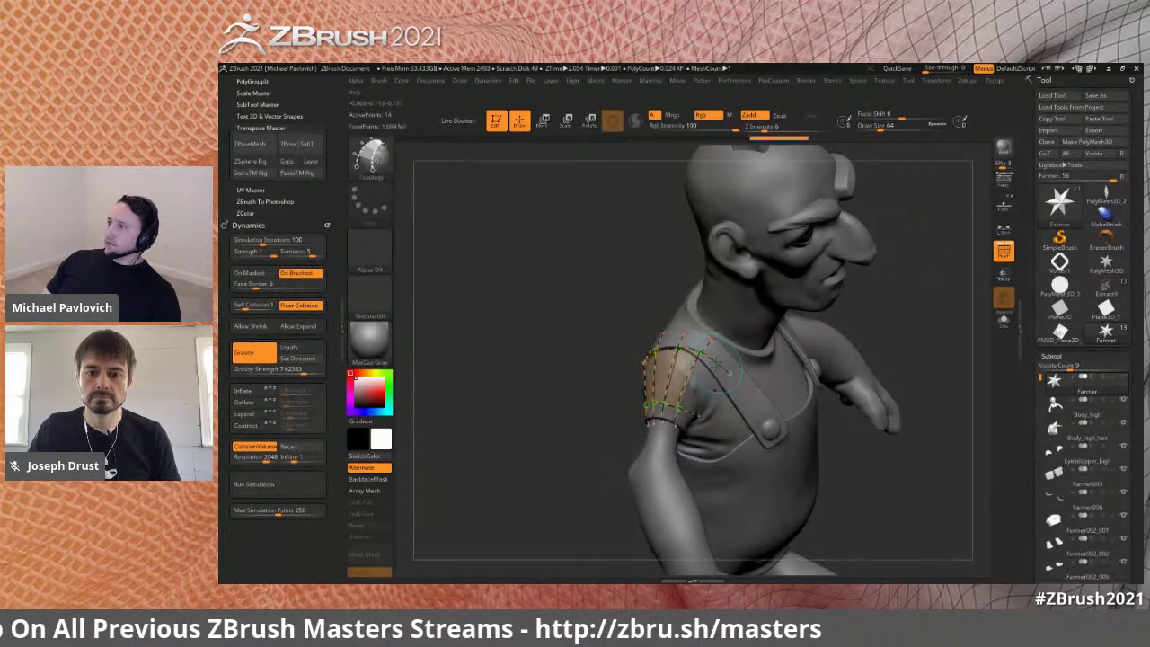
drag(922, 314, 672, 404)
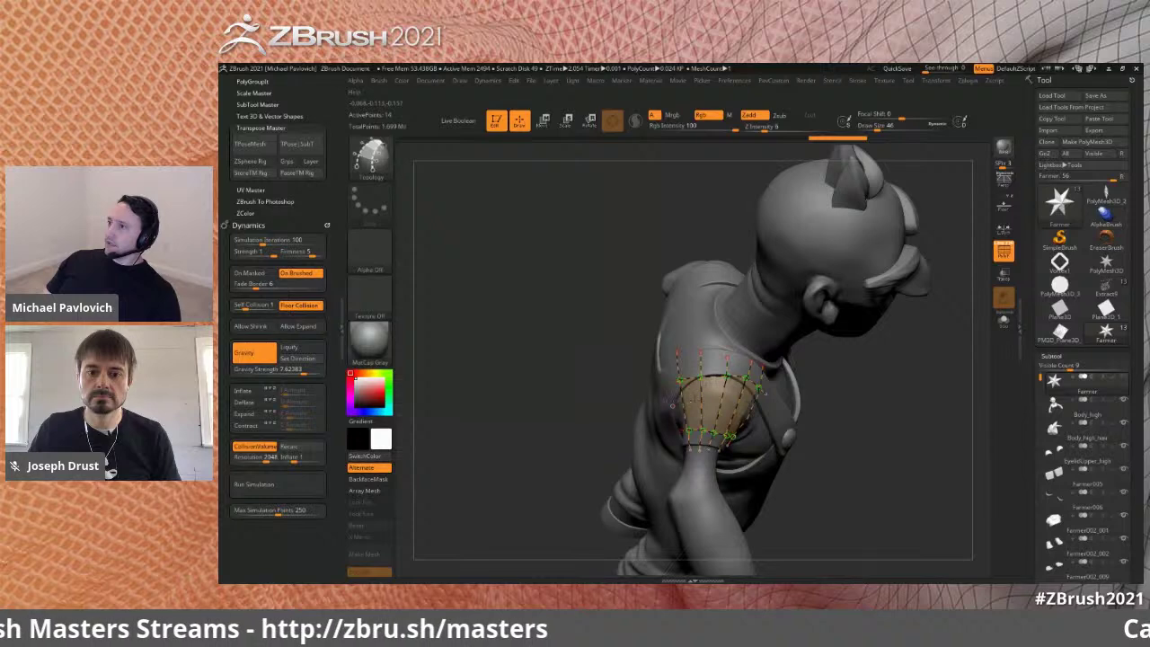
drag(929, 390, 934, 351)
click(730, 438)
key(1)
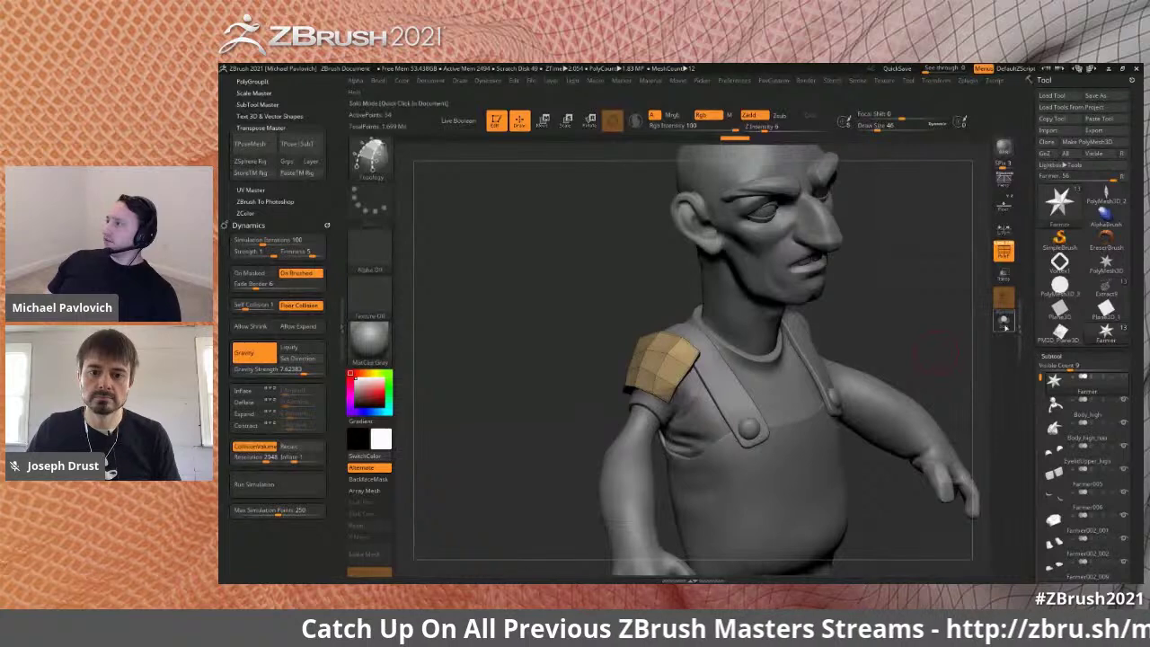
- Split the new shoulder pad off the star mesh into its own subtool with Split Unmasked Points
click(1005, 324)
click(1004, 321)
key(1)
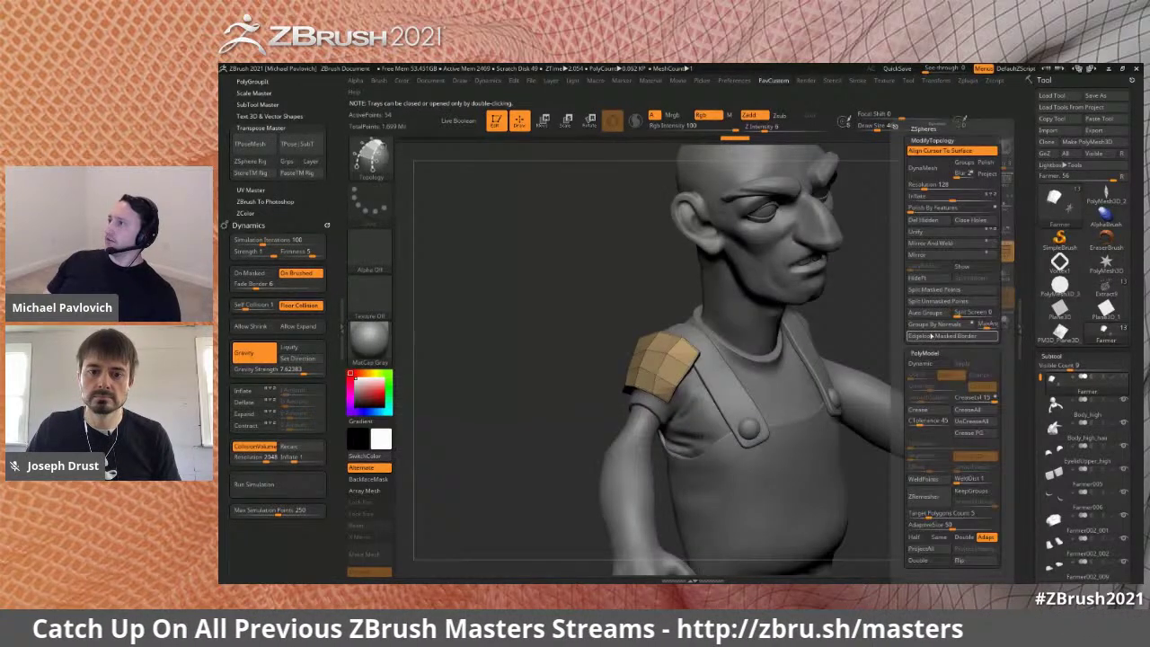
click(948, 301)
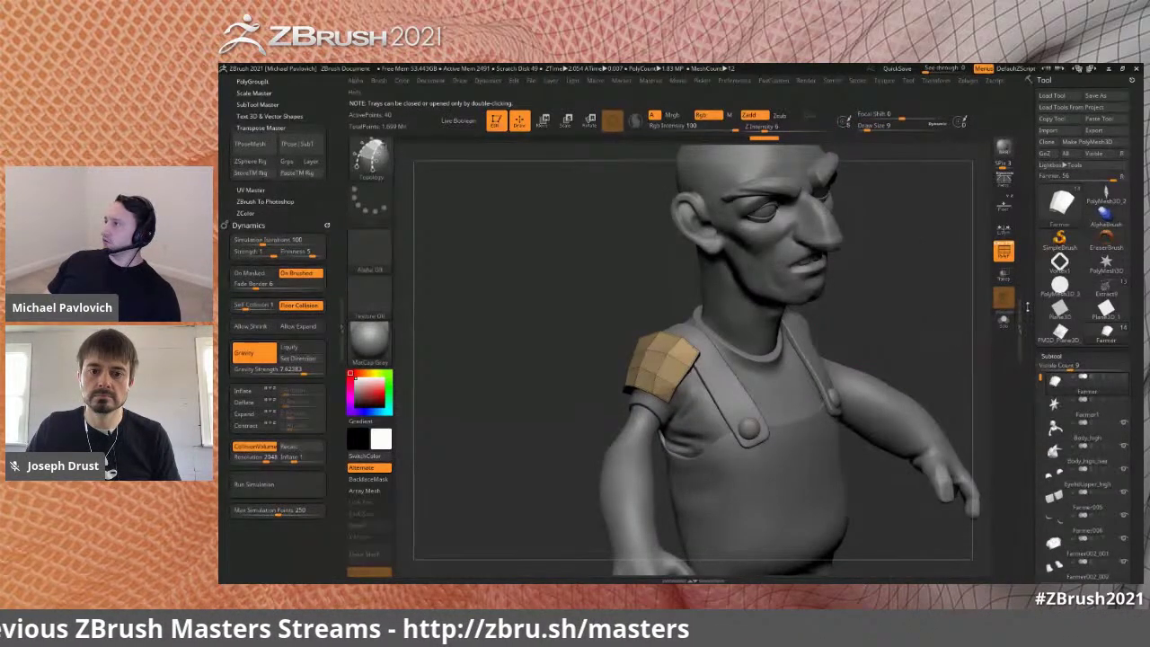
scroll(1031, 340, down, 5)
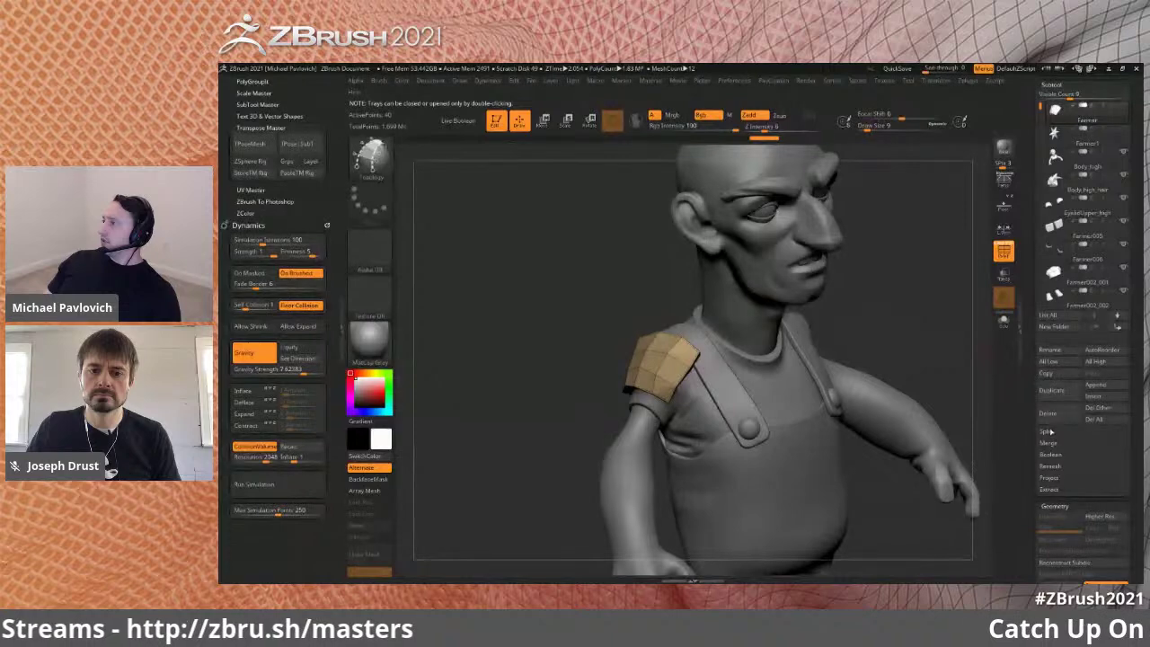
scroll(1046, 431, up, 5)
drag(850, 329, 894, 340)
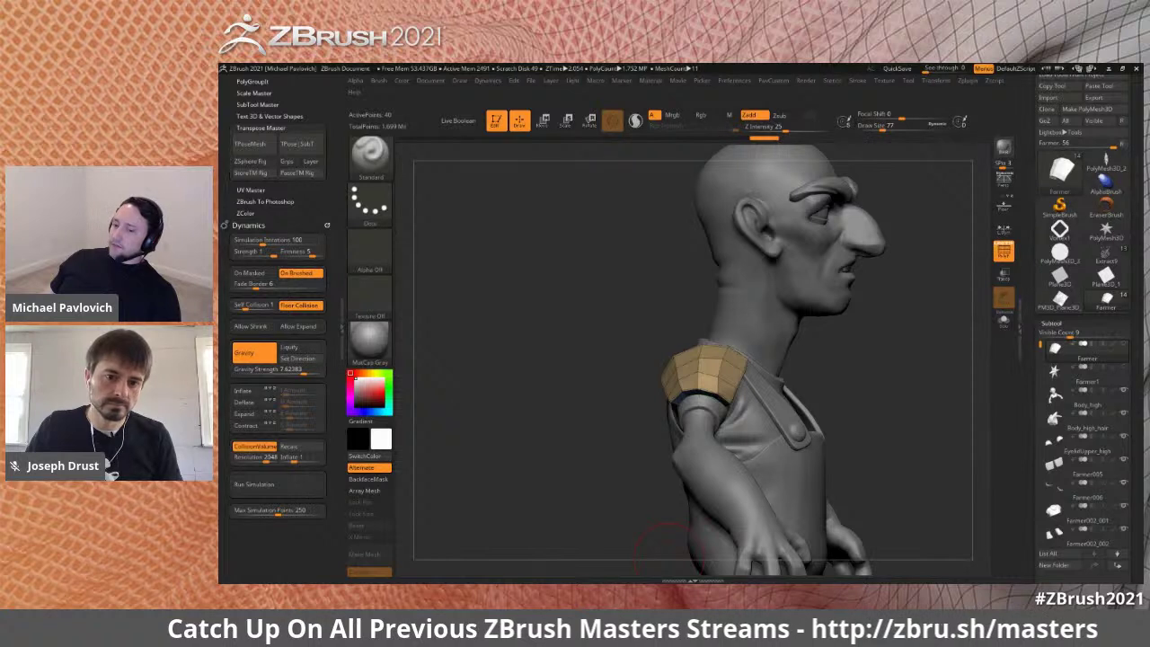
drag(879, 335, 769, 377)
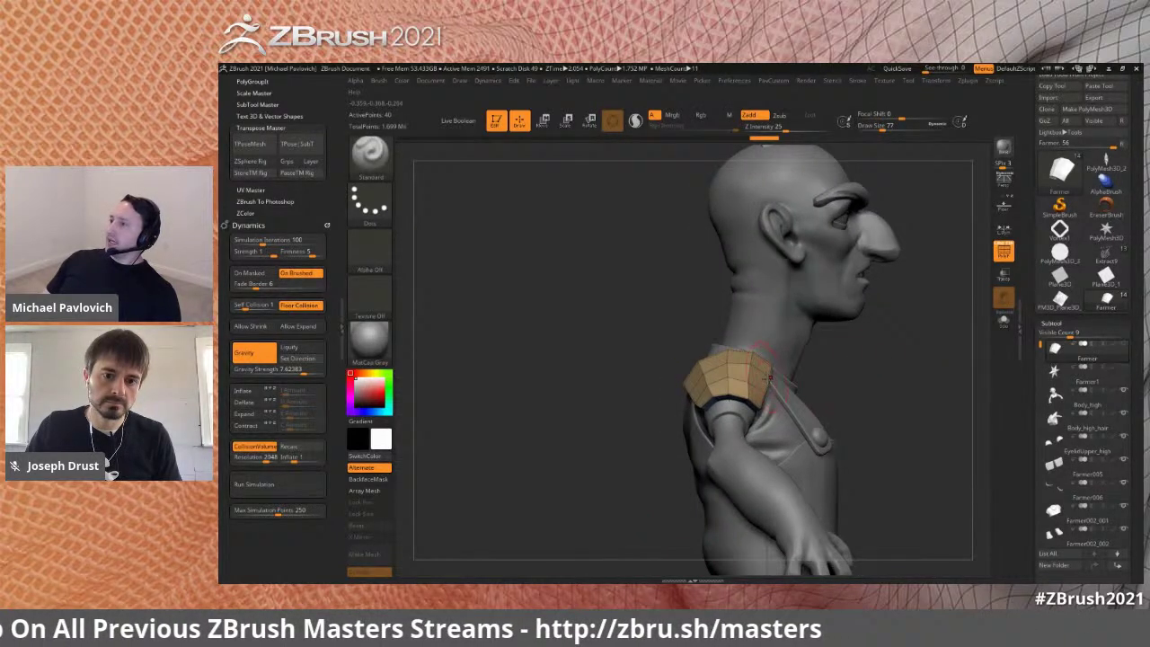
- Enable Local Symmetry and make the shoulder pad symmetrical front to back with Mirror And Weld
click(1003, 229)
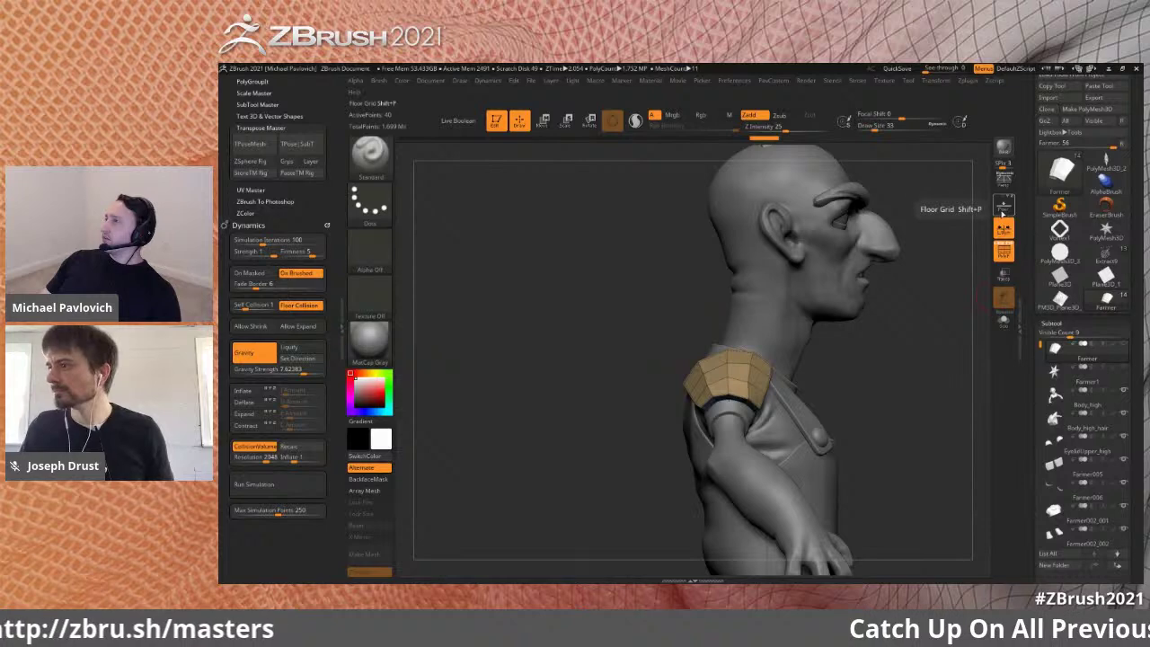
click(1003, 207)
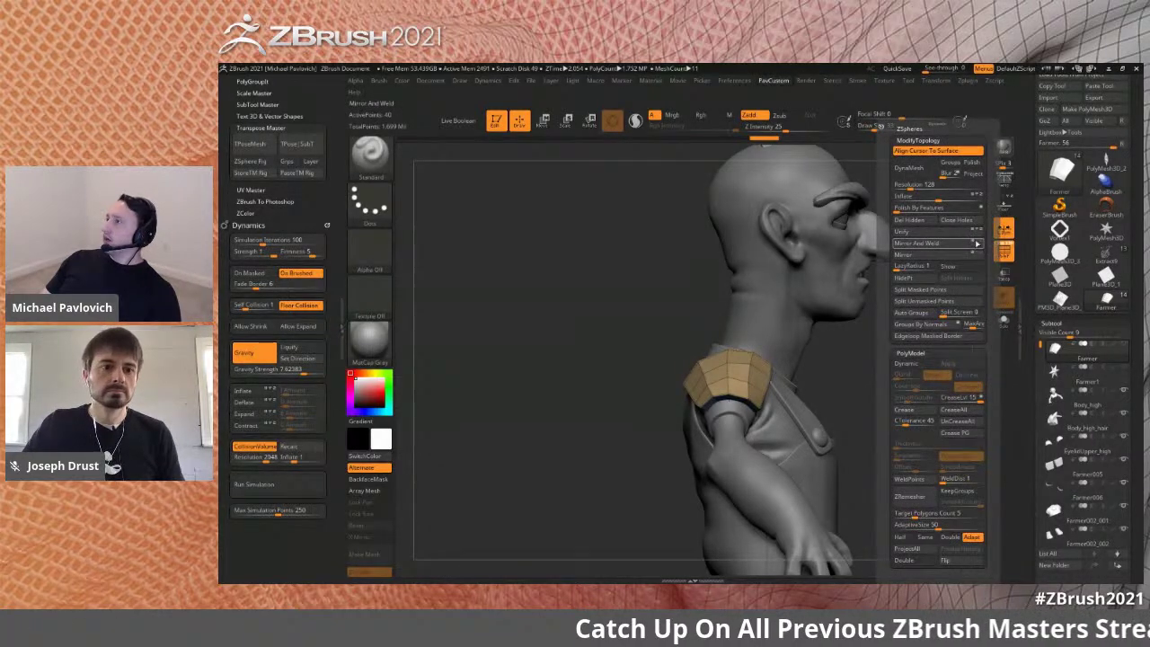
click(974, 243)
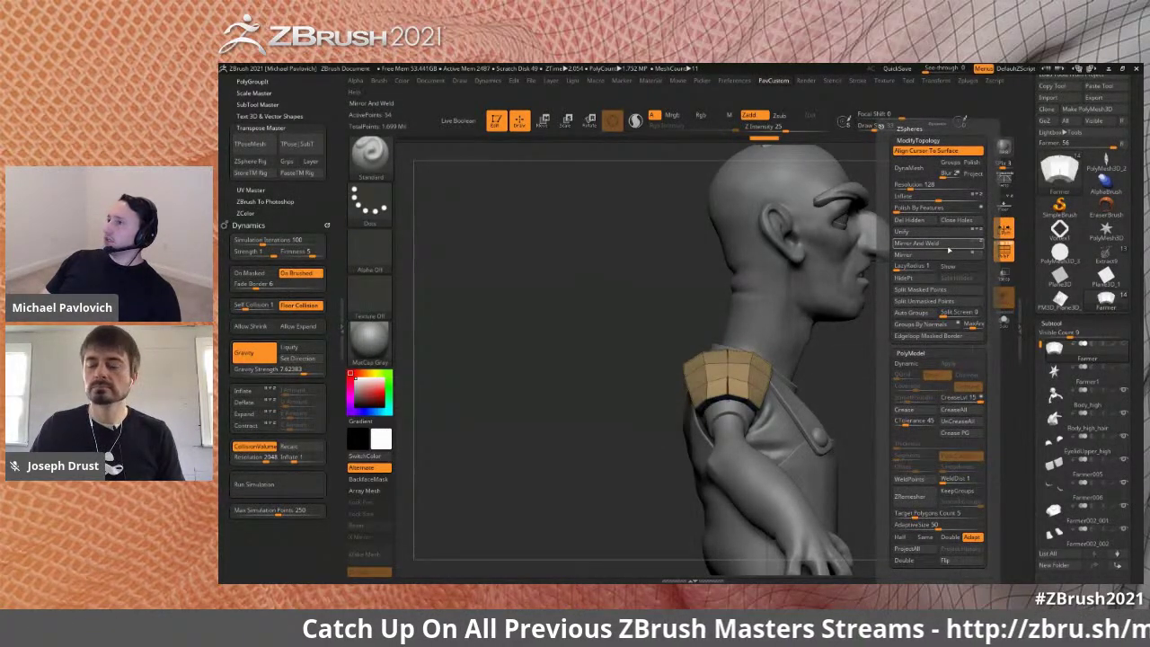
alt+drag(851, 372, 813, 399)
key(ctrl+z)
key(w)
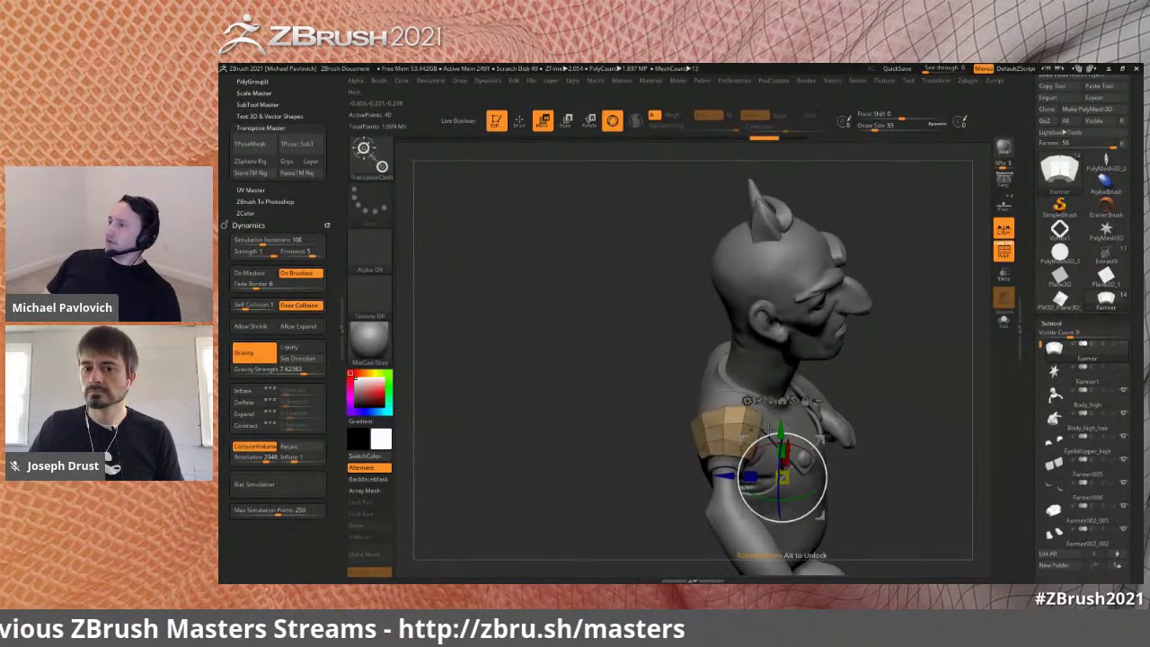
- Center the gizmo on the shoulder pad and try moving the pad down the arm in the back view
click(770, 400)
key(q)
mouse_move(878, 336)
mouse_down()
mouse_move(867, 364)
mouse_move(859, 359)
mouse_move(900, 345)
mouse_up()
key(w)
shift+drag(835, 359, 907, 357)
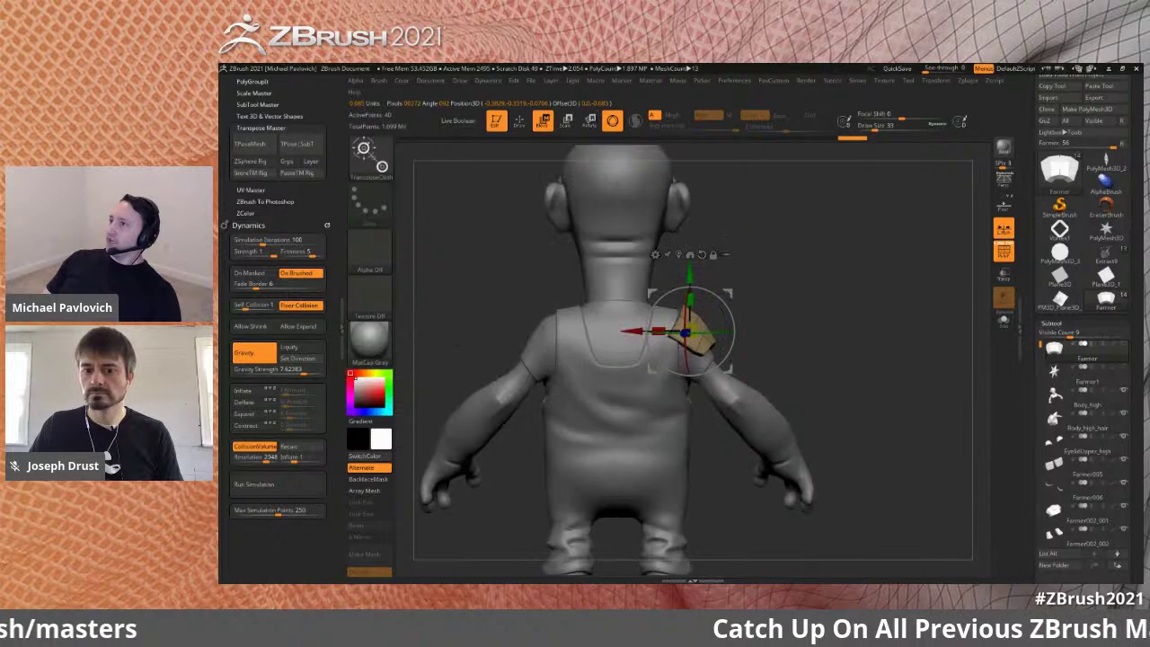
drag(690, 332, 744, 393)
key(ctrl+z)
- Duplicate the shoulder pad and position and rotate the copy near the farmer's elbow
ctrl+drag(690, 333, 747, 386)
mouse_move(866, 377)
shift+mouse_down()
mouse_move(795, 372)
mouse_move(724, 339)
mouse_move(693, 363)
shift+mouse_up()
key(q)
drag(819, 346, 898, 348)
key(w)
drag(721, 395, 772, 411)
key(q)
drag(834, 365, 795, 366)
key(w)
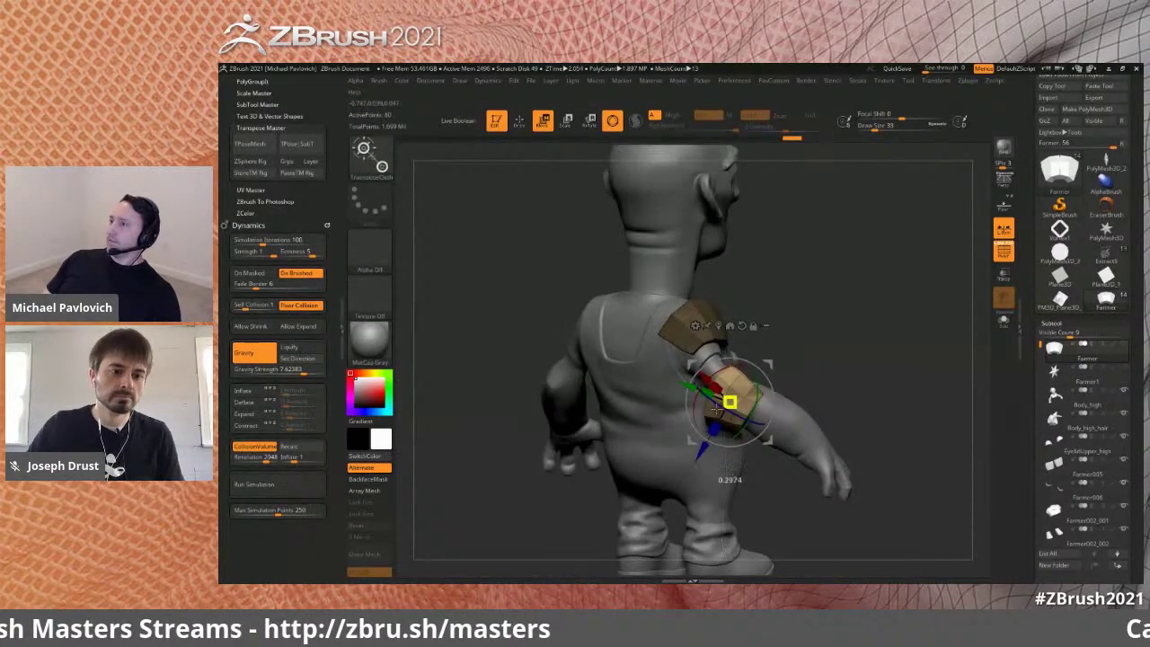
- Select the Transpose brush and check the copied pad from the back and the side of the arm
key(q)
key(b)
shift+drag(840, 353, 843, 322)
key(w)
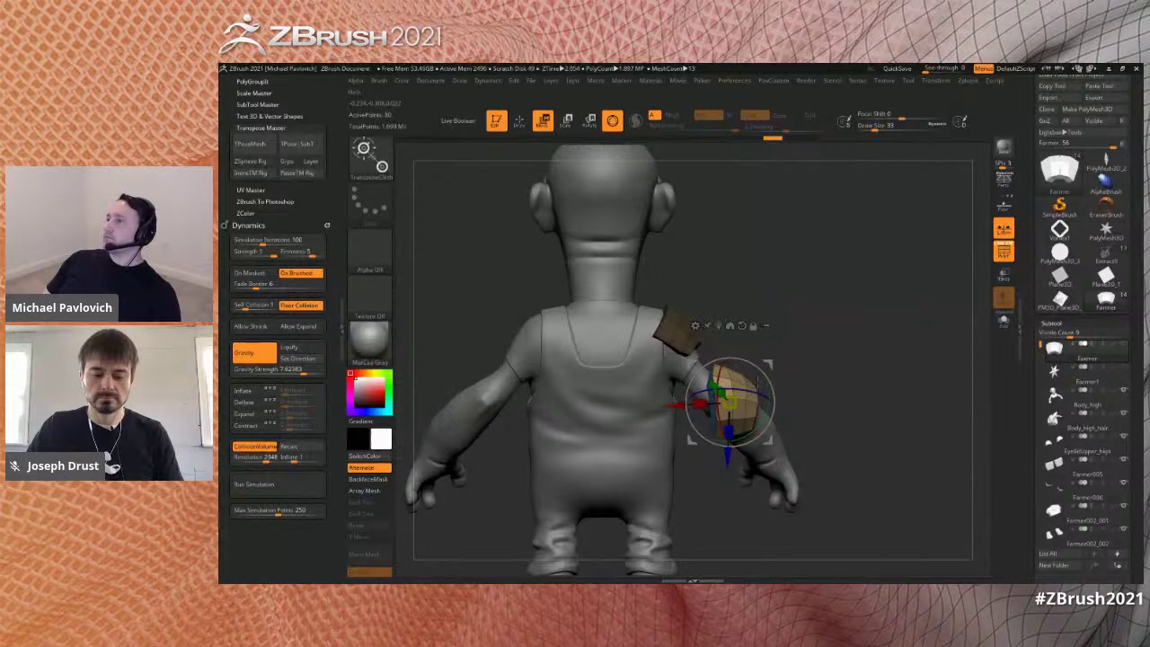
key(q)
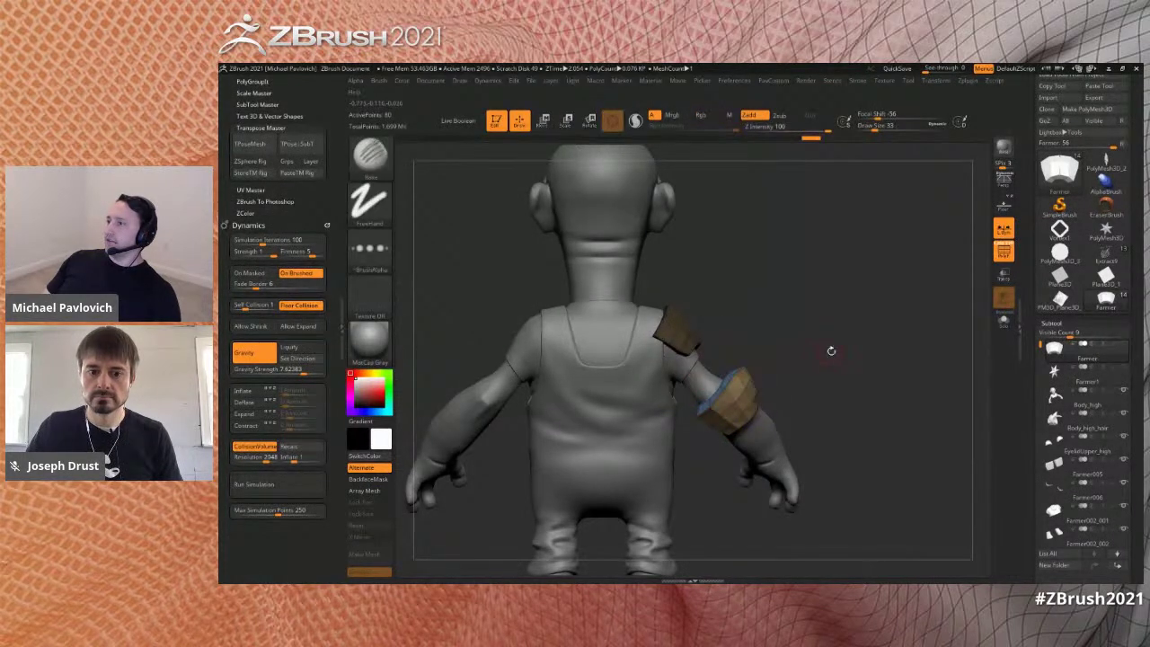
drag(828, 346, 827, 354)
key(b)
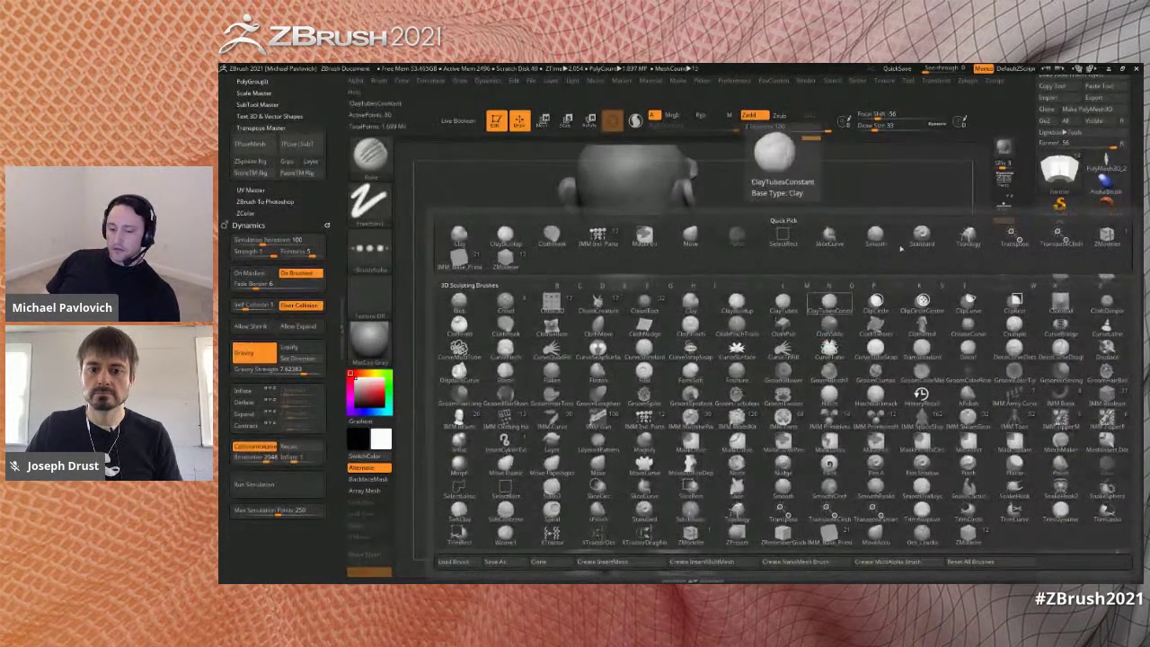
key(t)
key(c)
drag(859, 334, 839, 334)
key(q)
mouse_move(963, 337)
mouse_down()
mouse_move(897, 338)
mouse_move(898, 326)
mouse_move(922, 350)
mouse_up()
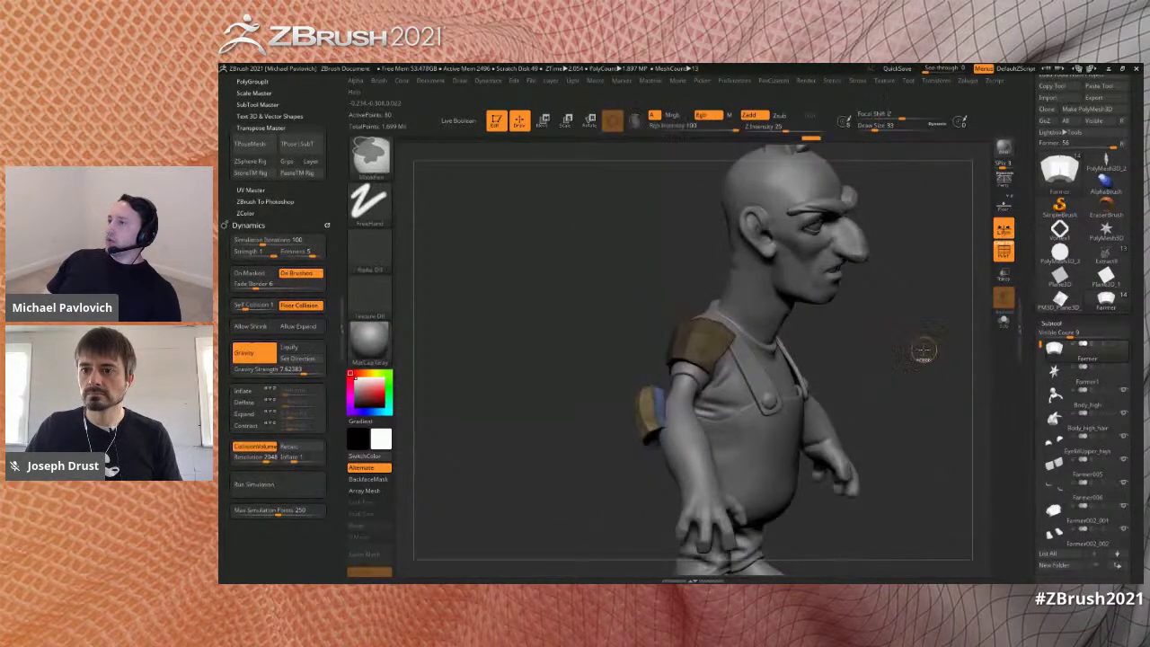
- Undo the duplicated pad and its placement on the arm
key(ctrl+z)
key(ctrl+z)
key(ctrl+z)
key(ctrl+z)
key(ctrl+z)
key(ctrl+z)
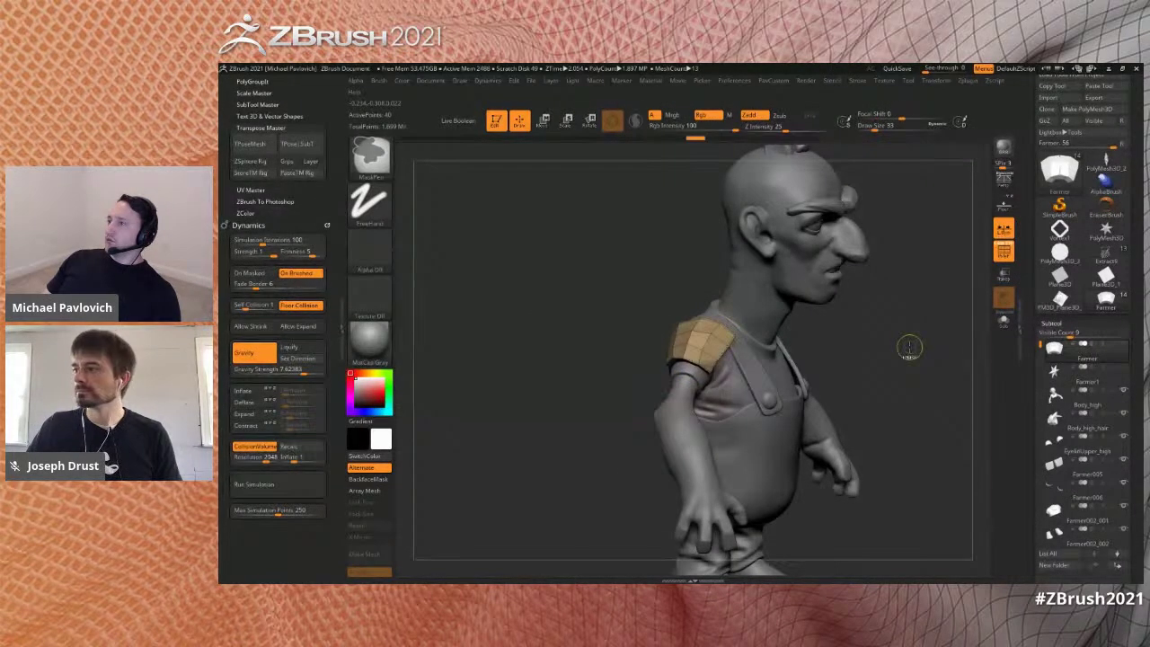
- Apply Unify to the shoulder pad to scale it to ZBrush's standard size
mouse_move(909, 347)
mouse_down()
mouse_move(881, 329)
mouse_move(915, 349)
mouse_move(875, 365)
mouse_move(869, 332)
mouse_move(847, 362)
mouse_up()
key(s)
click(848, 362)
alt+drag(889, 321, 880, 336)
key(space)
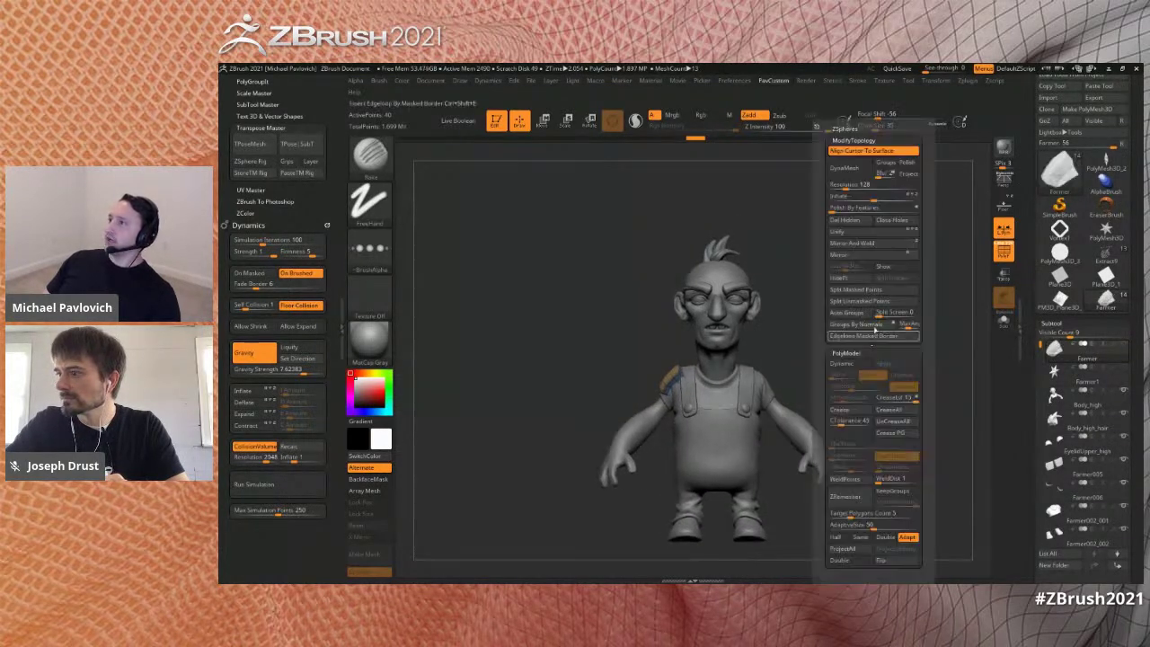
click(851, 231)
- Open the Deformation settings, and show the floor grid with only the shoulder pad isolated in Solo
drag(1025, 323, 1028, 283)
shift+click(1050, 280)
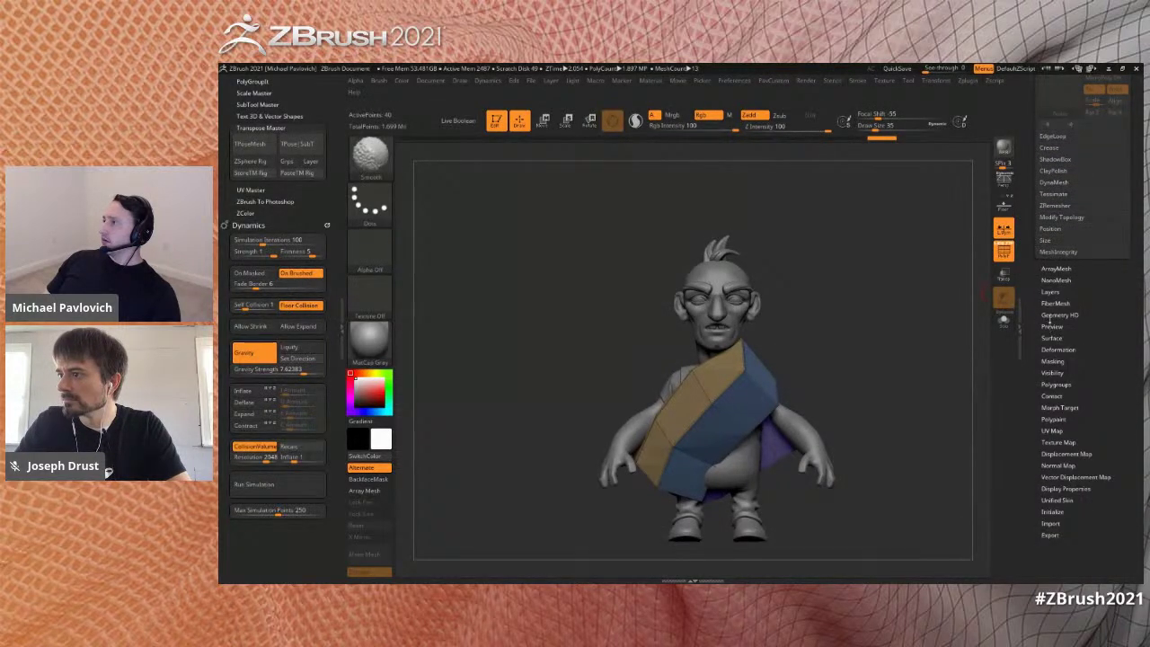
click(1056, 348)
key(w)
drag(680, 378, 633, 381)
click(1002, 207)
mouse_move(713, 342)
mouse_down()
mouse_move(779, 352)
mouse_move(769, 353)
mouse_up()
click(1004, 321)
- Mirror the isolated shoulder pad and adjust it with the gizmo
key(q)
key(space)
click(867, 254)
key(w)
drag(764, 351, 783, 351)
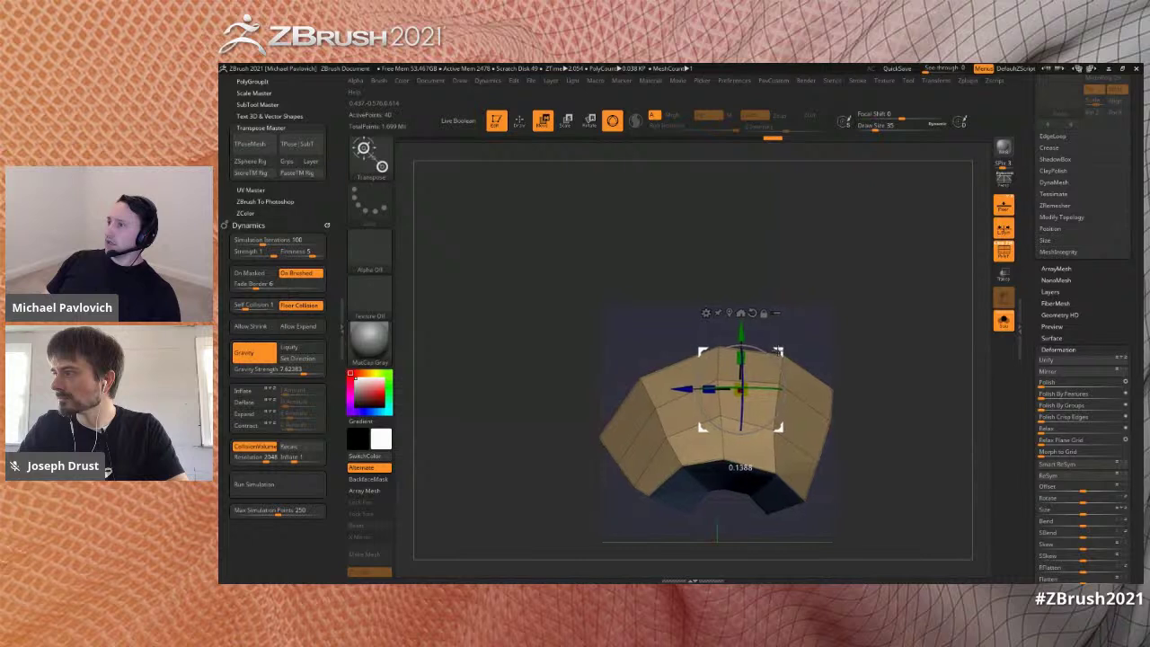
- Apply Mirror And Weld to the isolated shoulder pad to make it symmetrical
key(q)
key(space)
click(828, 243)
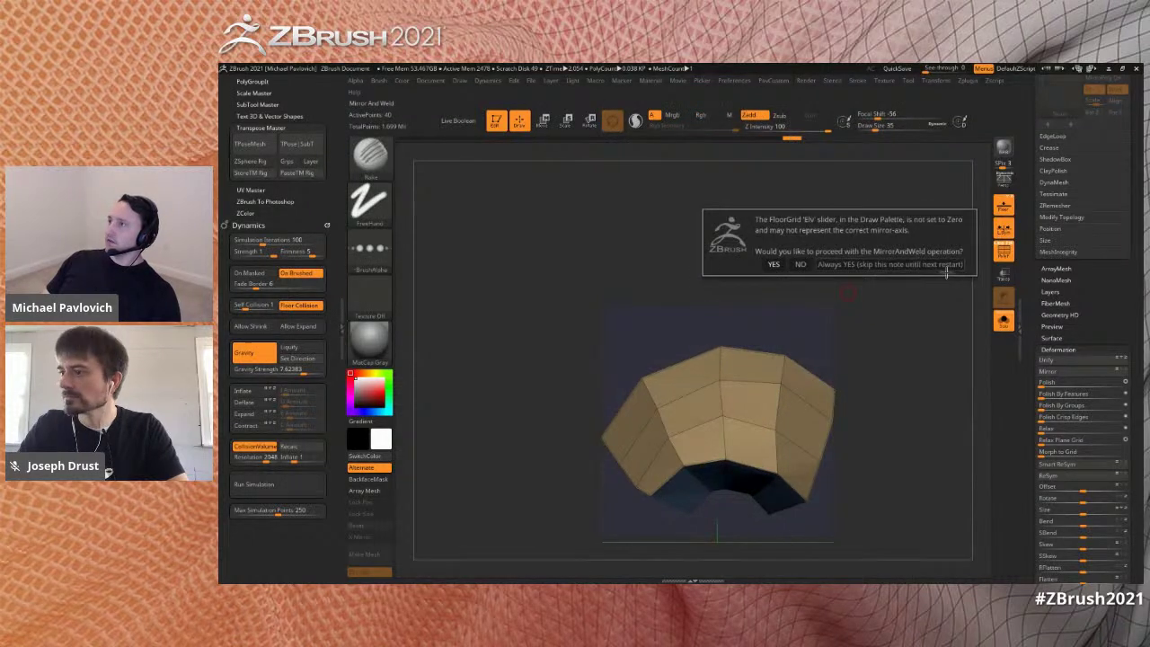
click(886, 299)
key(space)
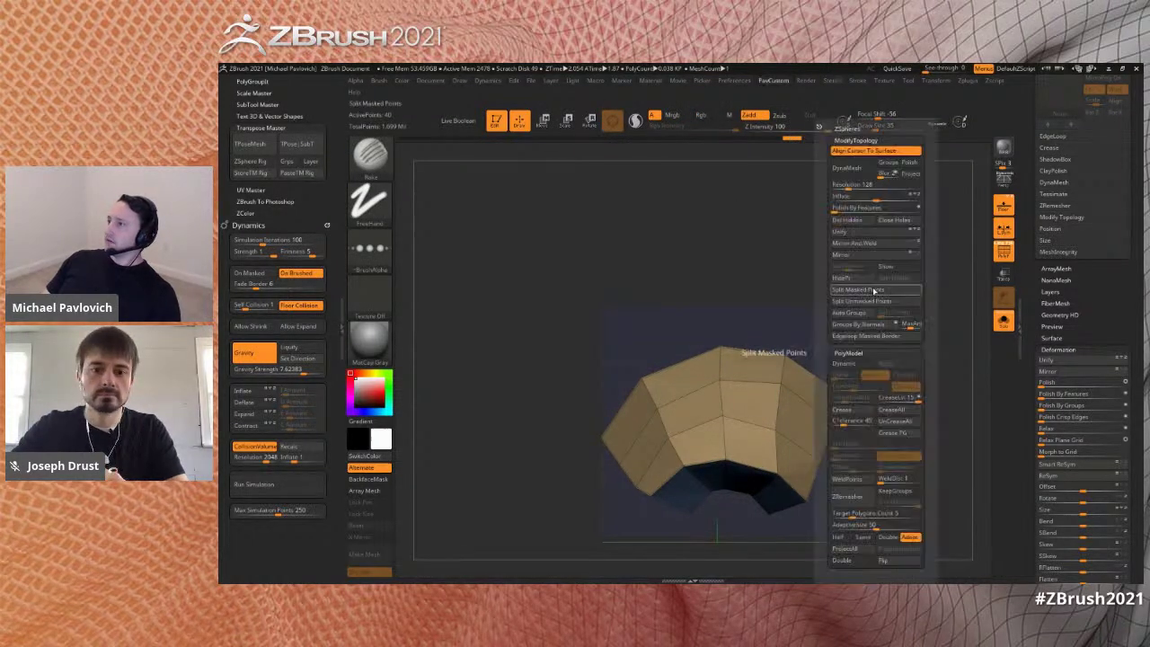
click(910, 242)
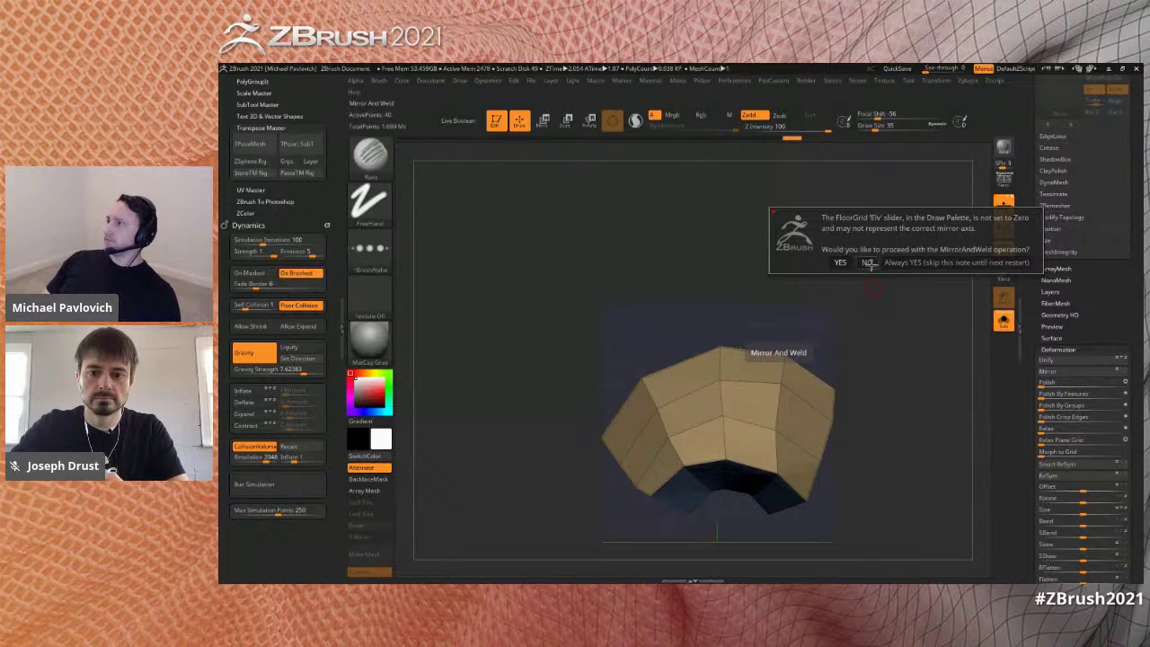
click(869, 262)
key(space)
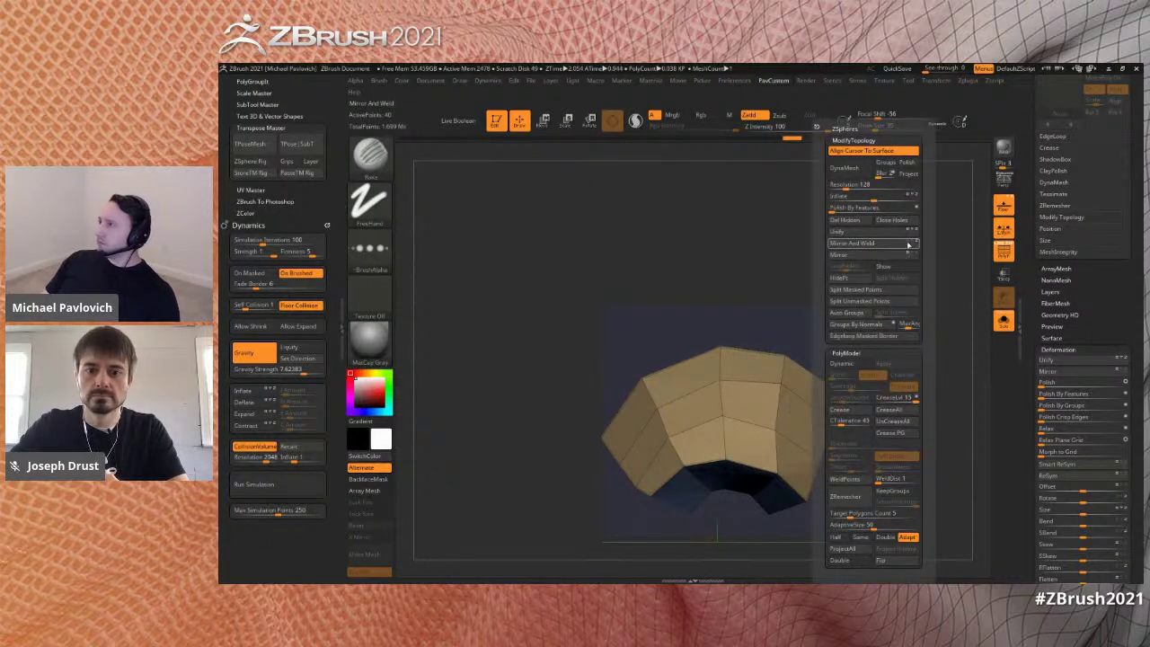
click(889, 247)
mouse_move(865, 374)
mouse_down()
mouse_move(884, 347)
mouse_move(885, 364)
mouse_up()
- Try ZModeler's Extrude with the Polygroup All target on the shoulder pad and undo it
key(b)
key(z)
key(m)
key(space)
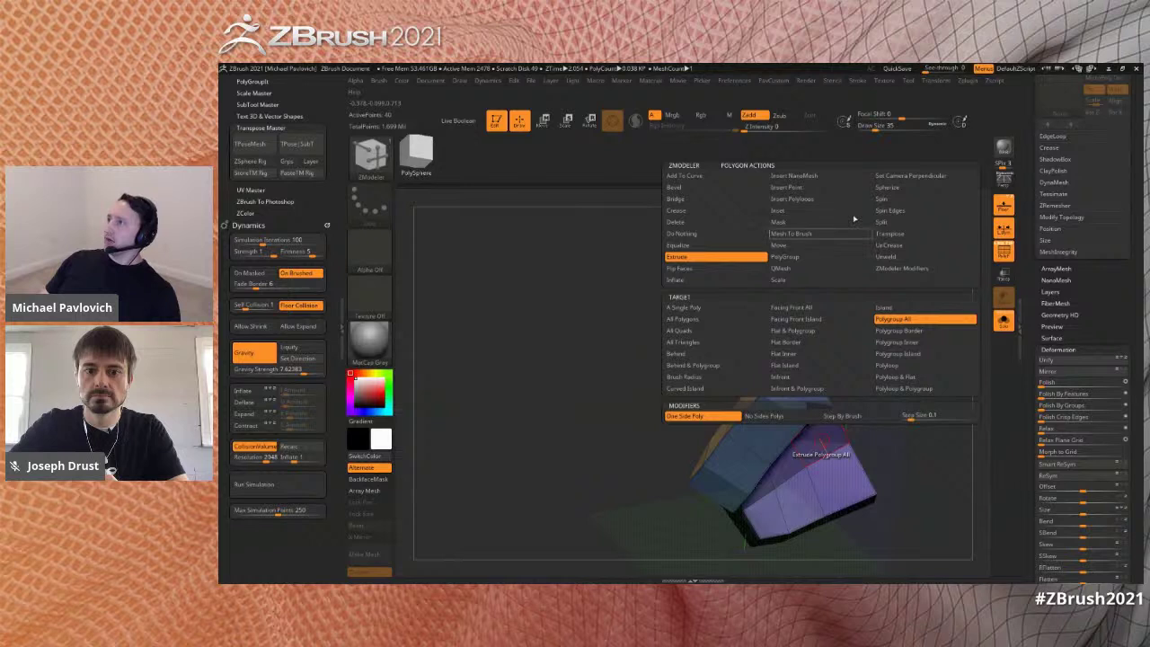
drag(826, 442, 840, 423)
key(ctrl+z)
- Set the shoulder pad's crease level to 2 and apply dynamic subdivision to its mesh
drag(795, 368, 961, 286)
mouse_move(931, 354)
mouse_down()
mouse_move(908, 344)
mouse_move(931, 352)
mouse_up()
key(3)
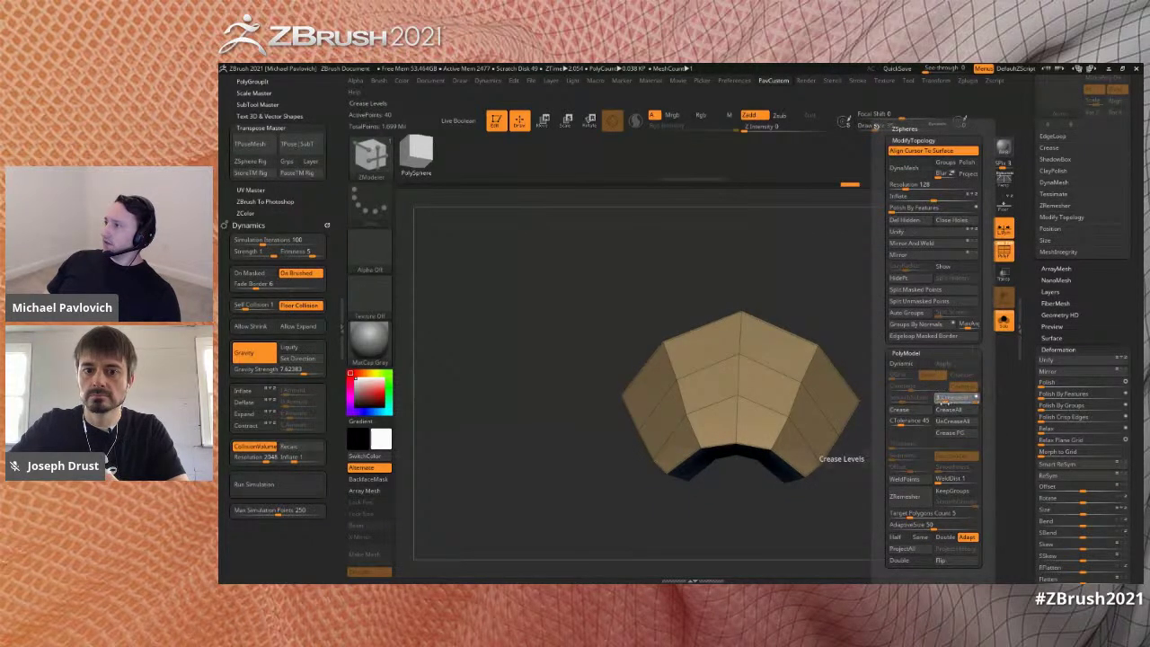
click(903, 363)
drag(908, 402, 929, 352)
key(3)
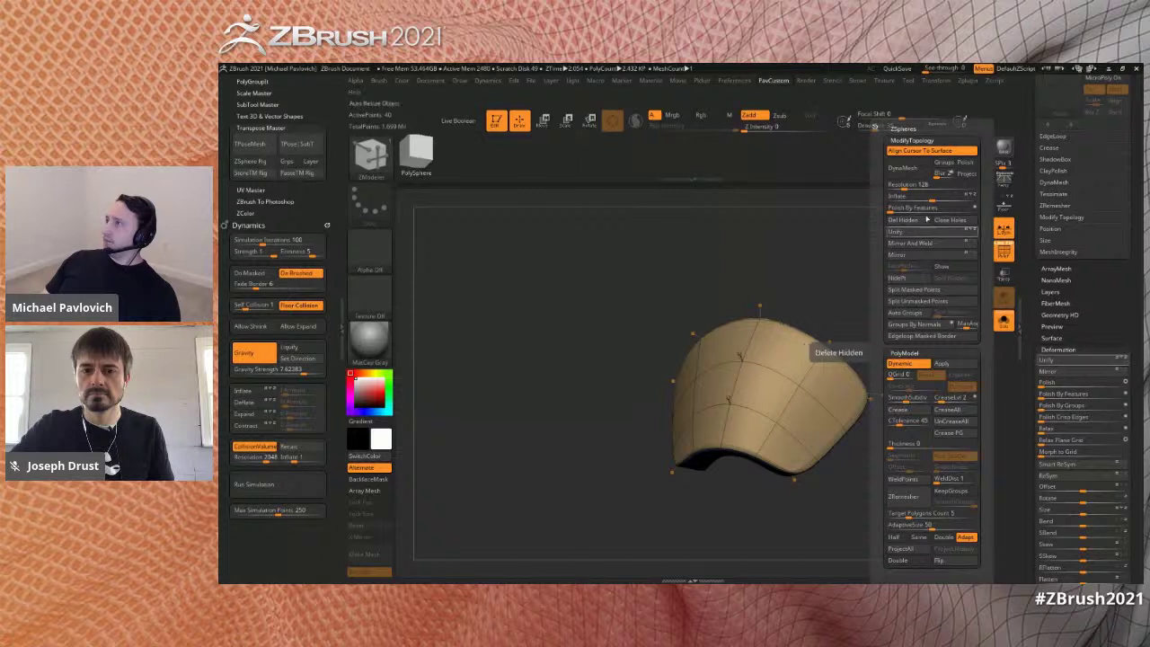
click(903, 363)
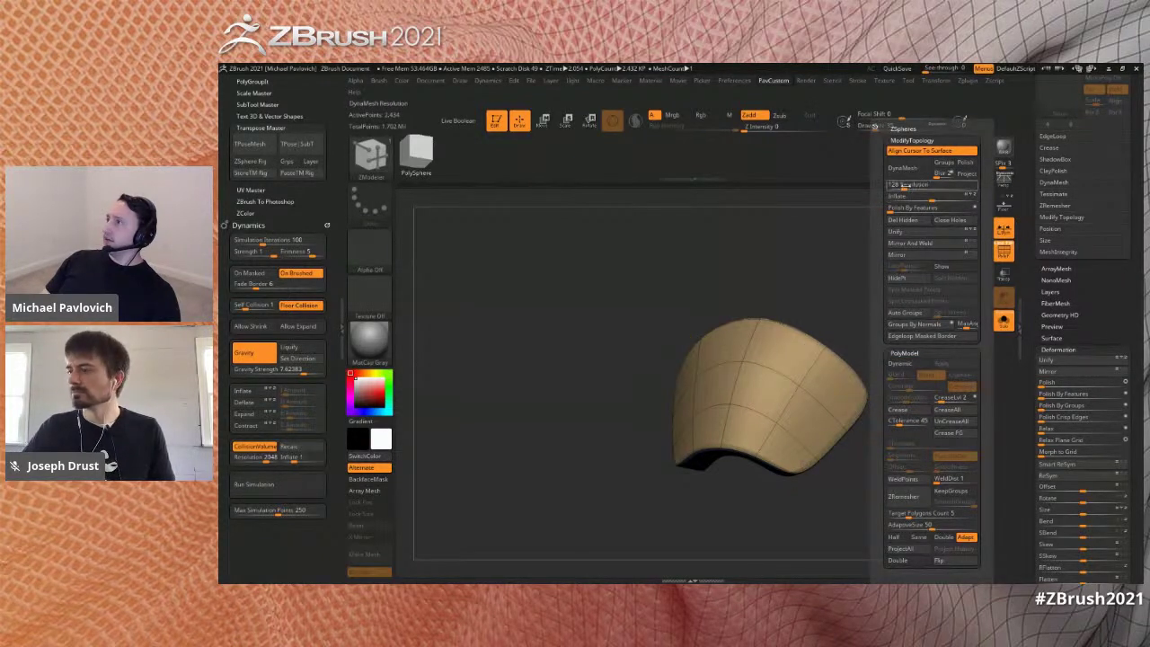
- DynaMesh the shoulder pad at resolution 128 and switch to the TrimDynamic brush
click(901, 168)
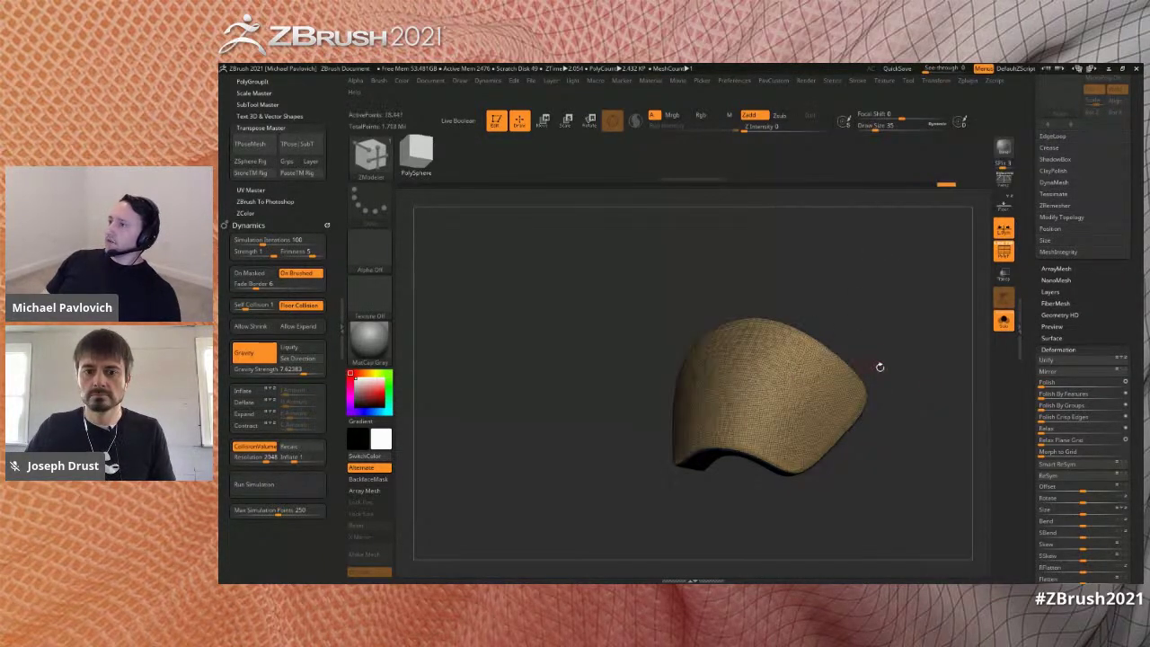
drag(918, 338, 872, 328)
key(b)
key(t)
key(d)
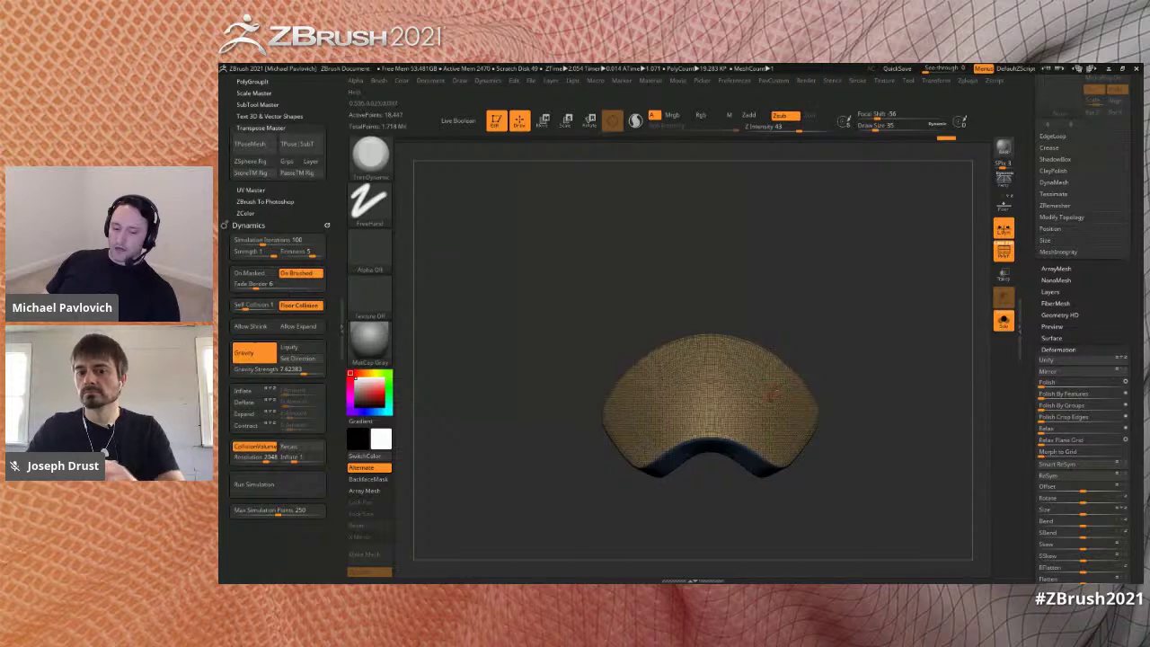
- Exit Solo with the polyframe turned off, and flatten the pad's outer edge with an enlarged TrimDynamic brush
drag(840, 278, 813, 354)
key(s)
click(999, 325)
key(shift+f)
mouse_move(884, 291)
mouse_down()
mouse_move(871, 325)
mouse_move(842, 350)
mouse_up()
mouse_move(721, 340)
mouse_down()
mouse_move(819, 388)
mouse_move(883, 392)
mouse_move(876, 341)
mouse_move(867, 380)
mouse_move(854, 360)
mouse_move(792, 418)
mouse_up()
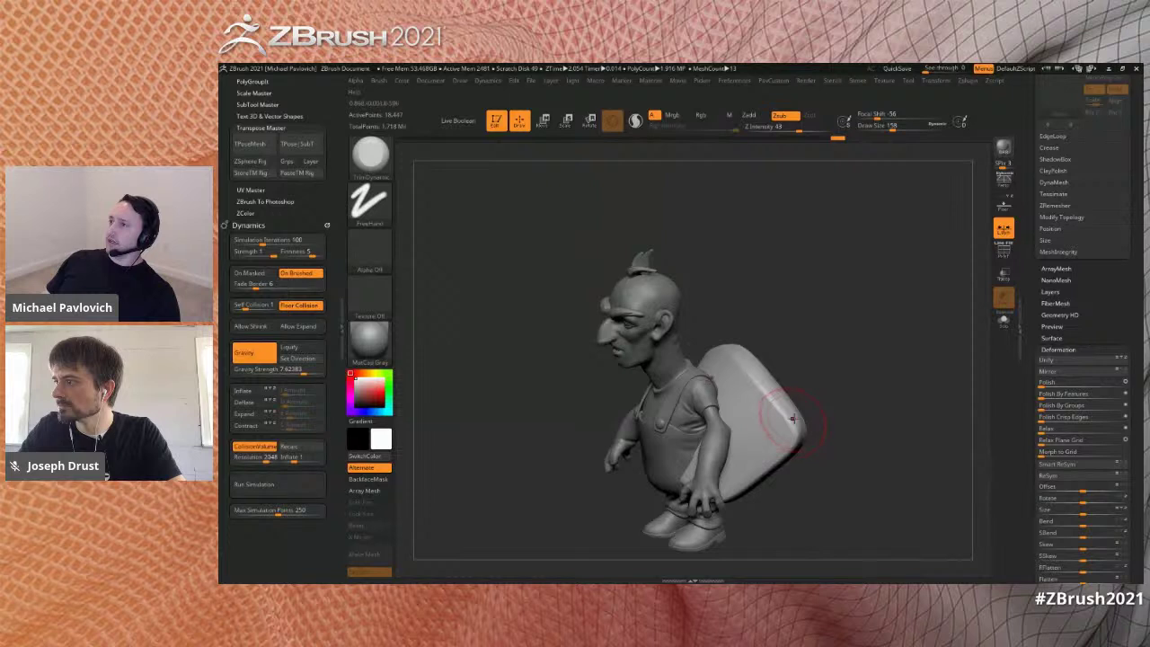
key(grave)
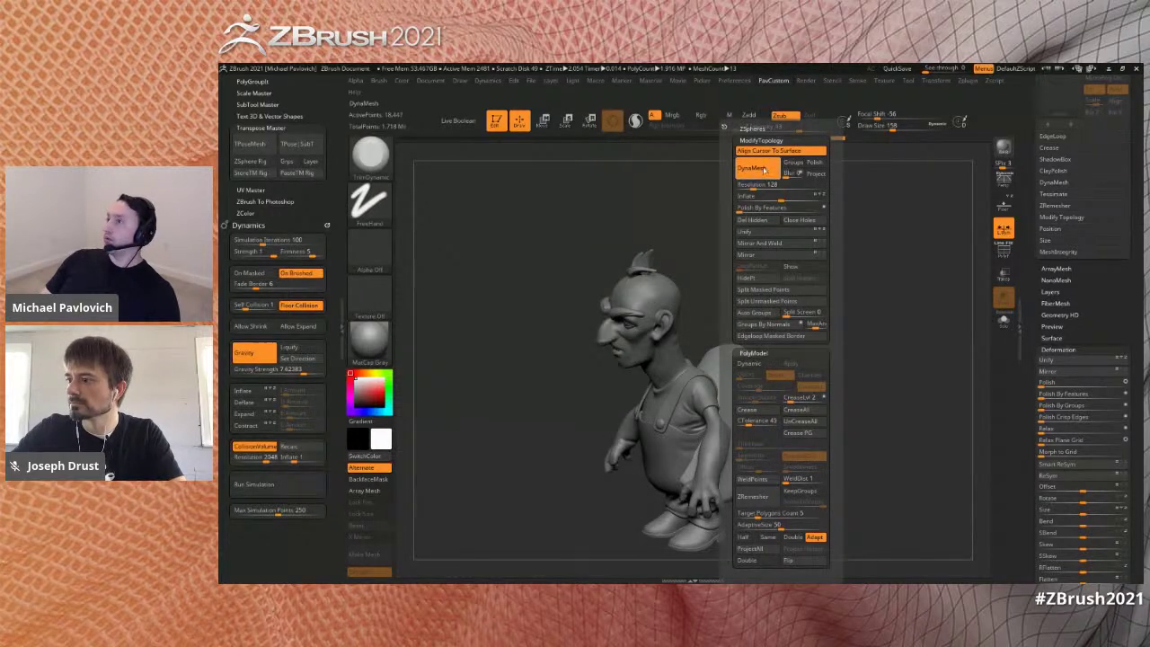
drag(850, 345, 889, 344)
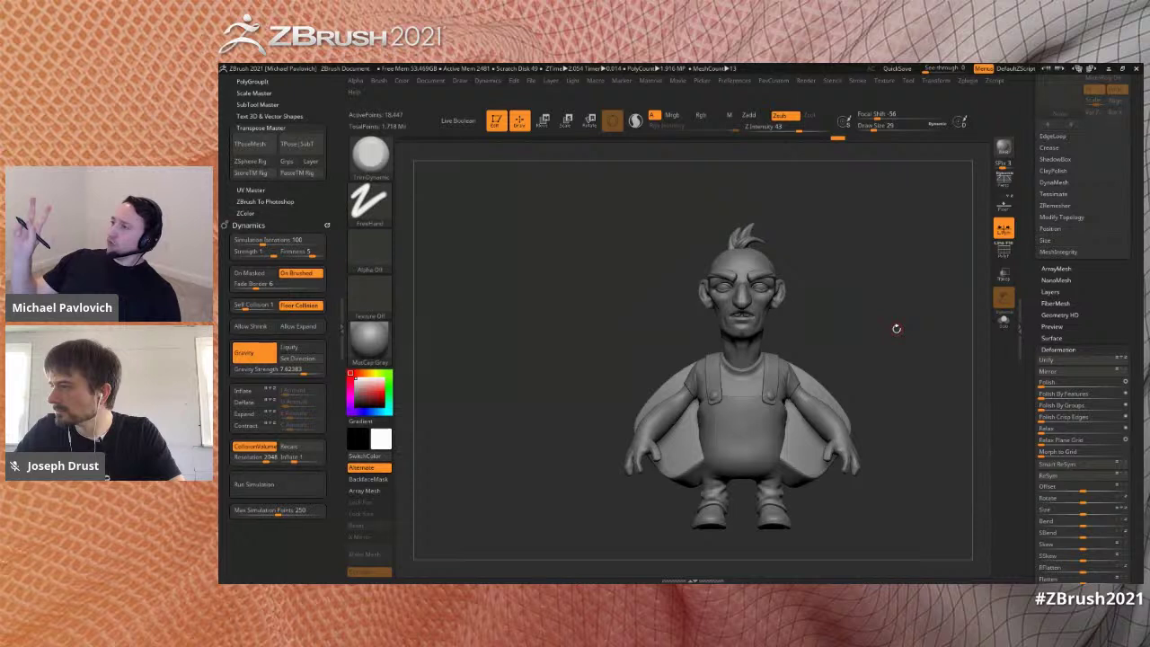
drag(895, 330, 920, 335)
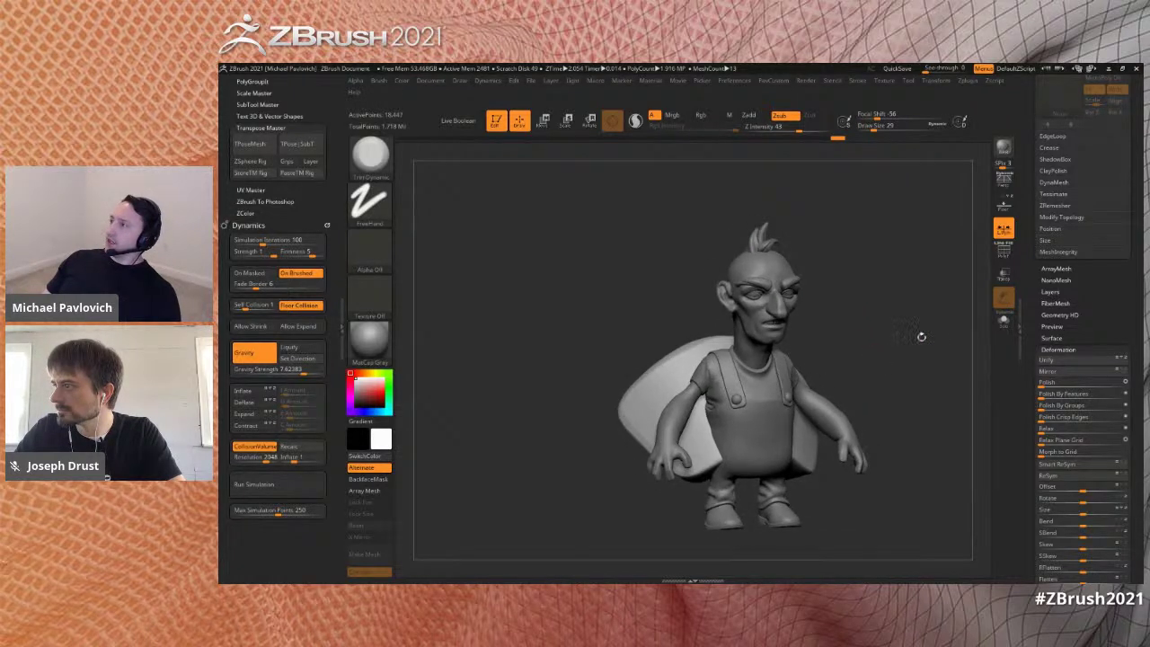
drag(1028, 289, 1028, 340)
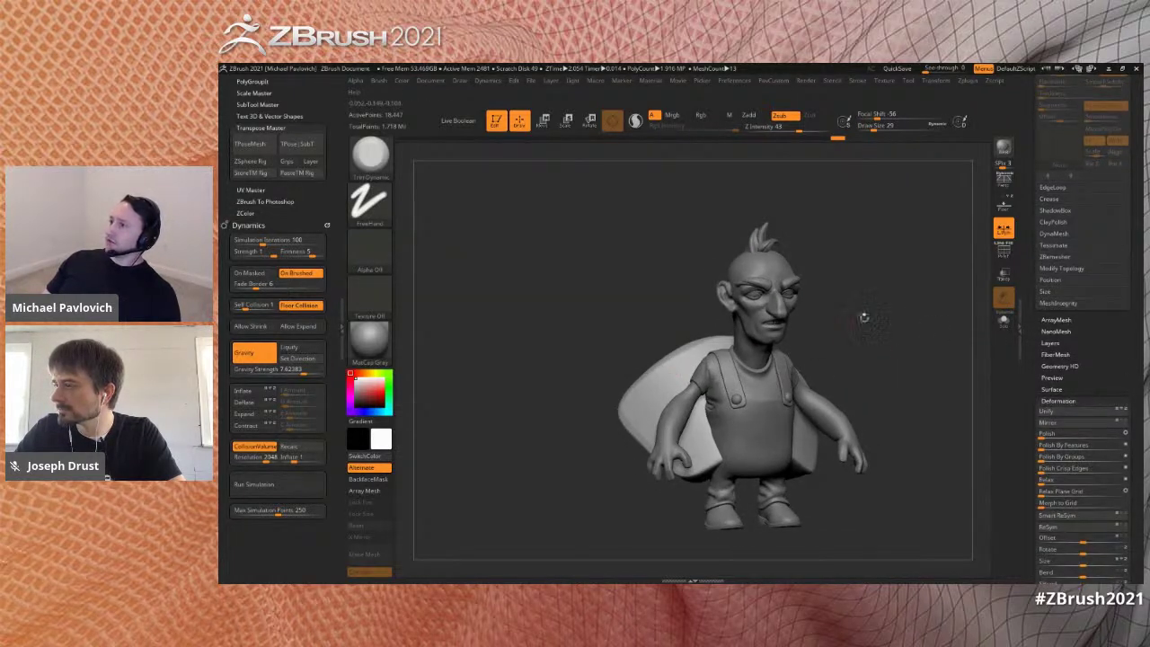
drag(863, 317, 880, 341)
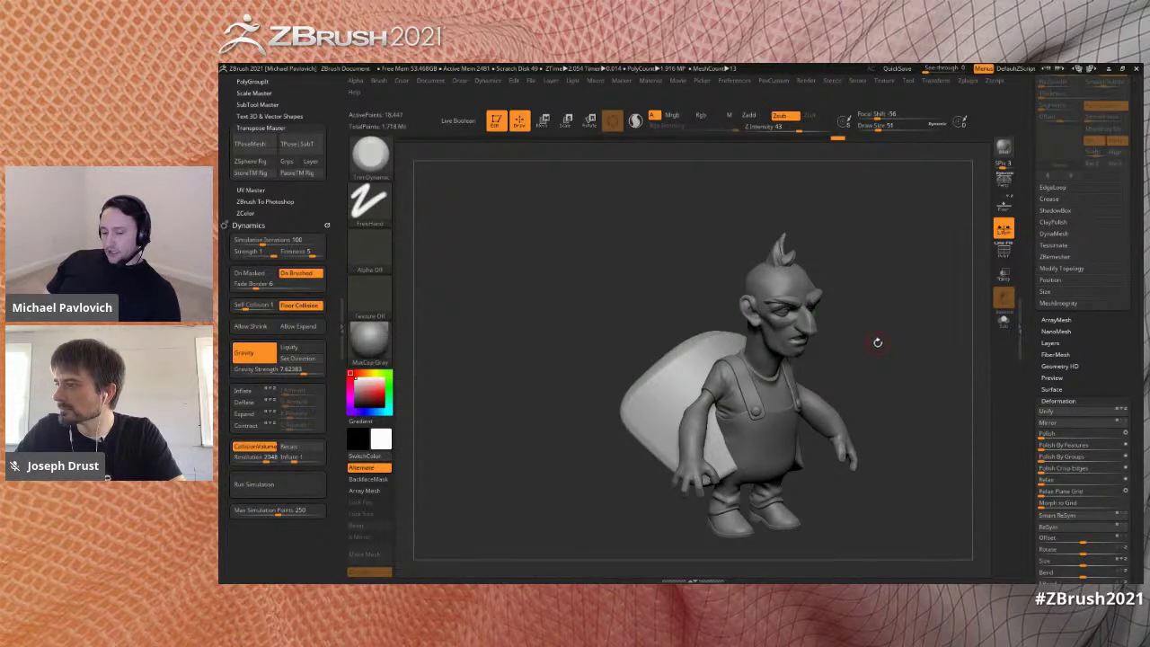
- Insert a Single Poly from the IMM PrimitivesH brush onto the pad above the character's shoulder, mirrored on both sides
key(b)
key(i)
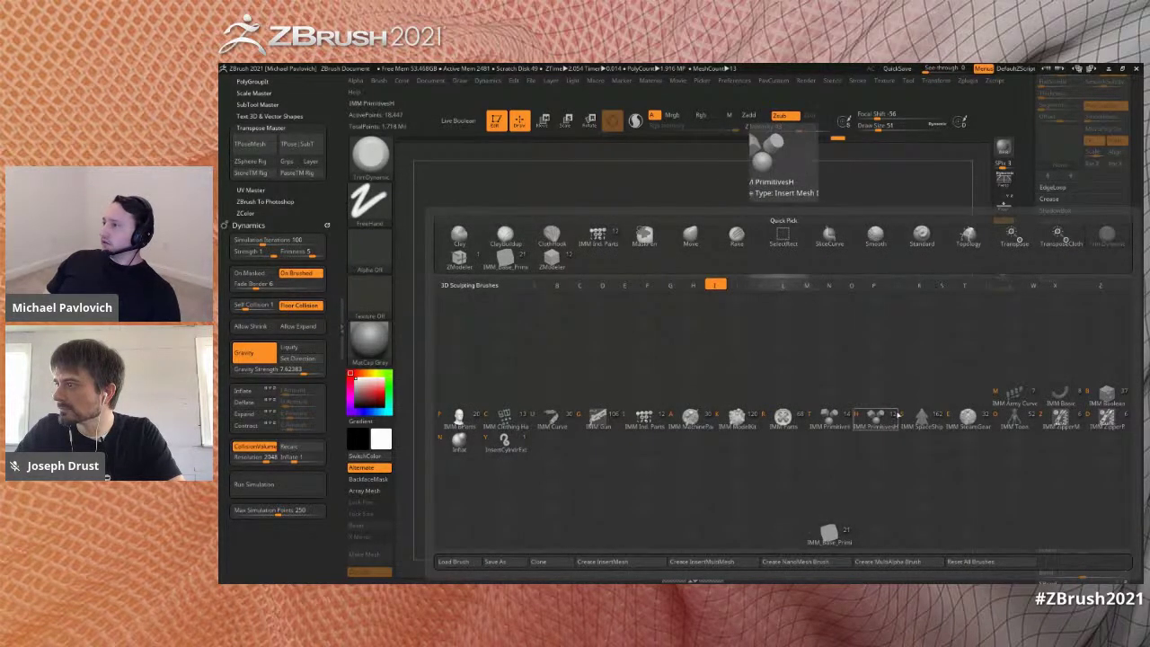
click(878, 417)
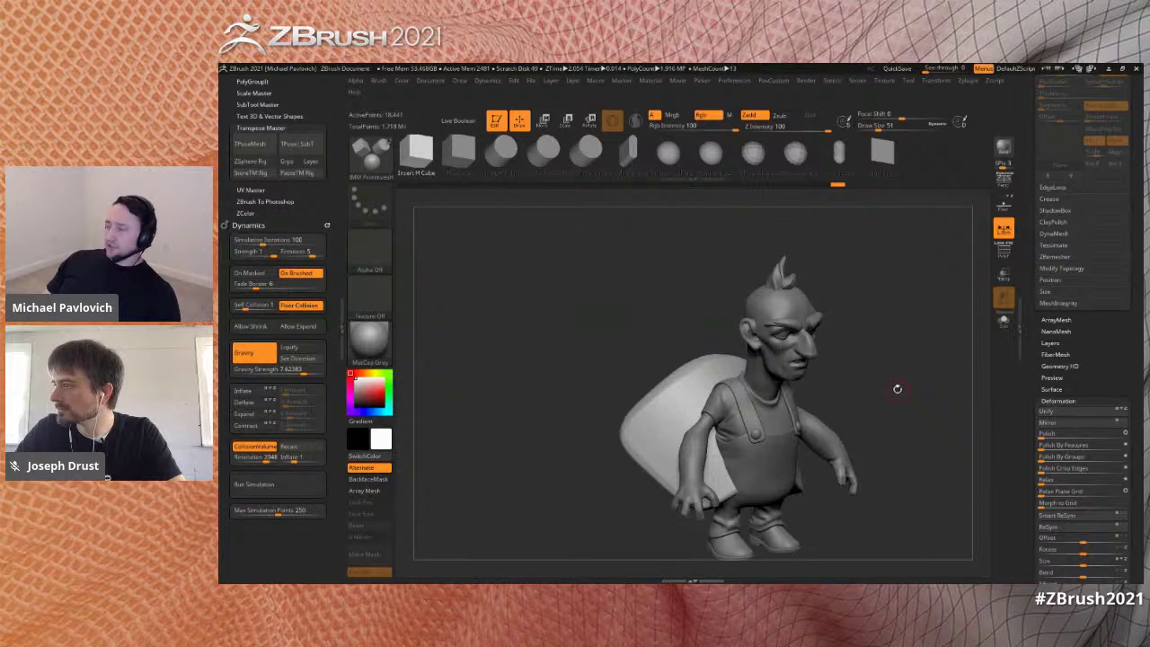
drag(906, 393, 870, 365)
drag(726, 377, 711, 392)
drag(929, 363, 959, 379)
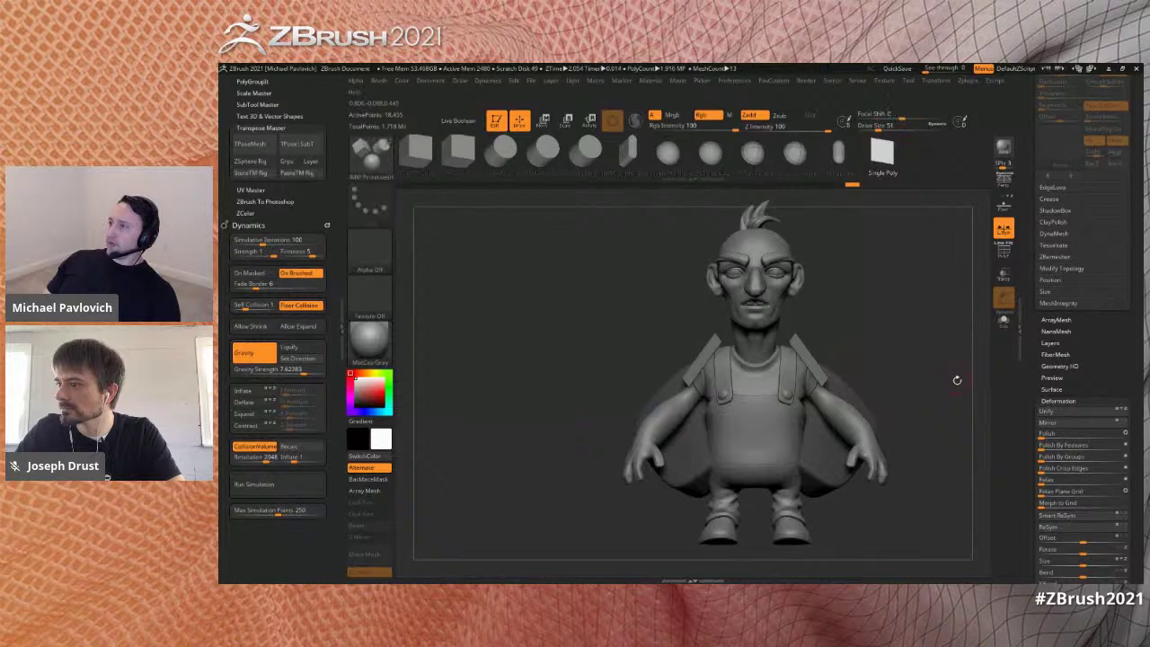
- Isolate the pad with its inserted planes and split the unmasked points into a separate subtool
click(1003, 321)
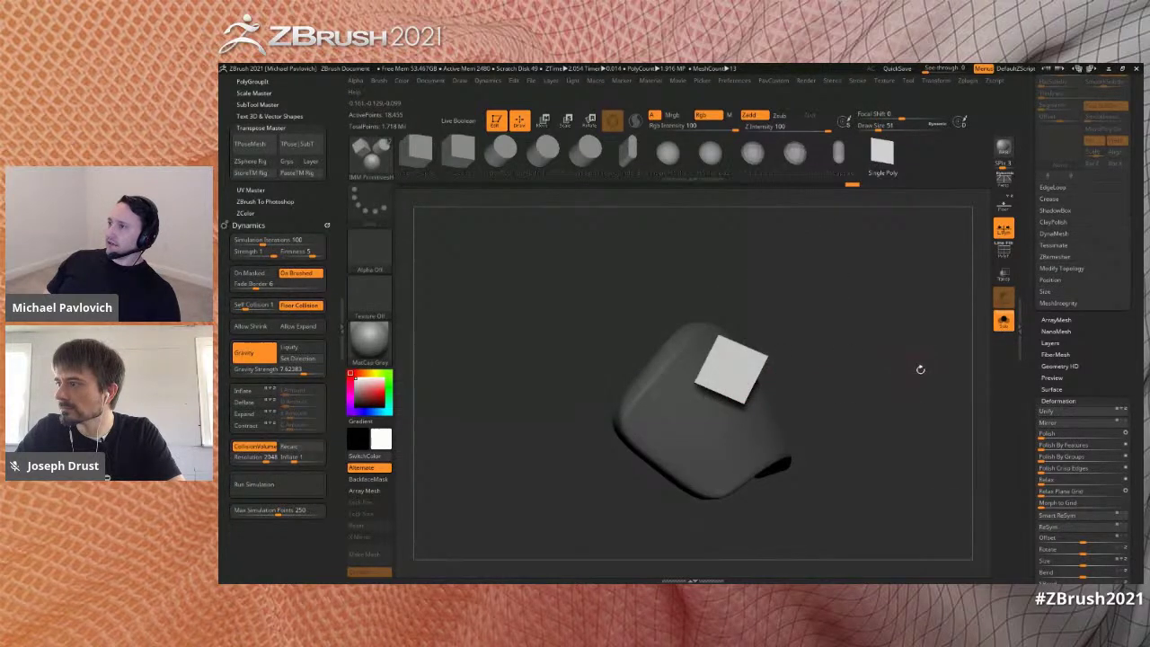
drag(1011, 370, 1030, 266)
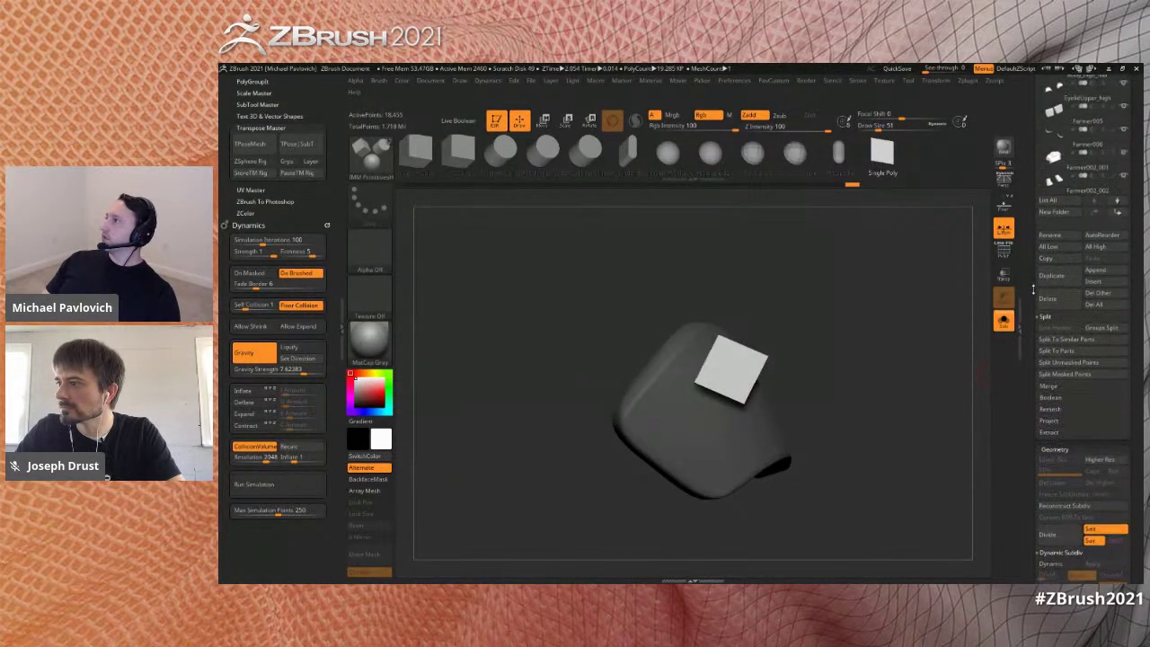
click(1060, 363)
mouse_move(882, 352)
mouse_down()
mouse_move(954, 345)
mouse_move(899, 348)
mouse_up()
click(1003, 321)
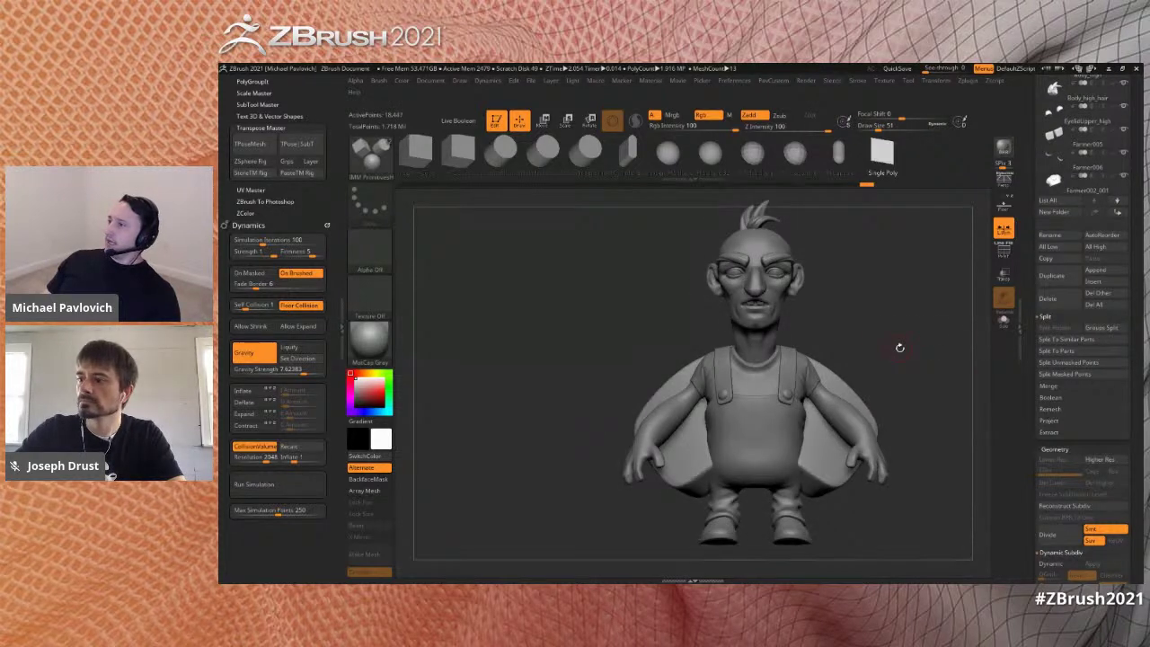
- Isolate the shoulder pad and create a new InsertMesh brush from it
key(s)
drag(838, 383, 841, 384)
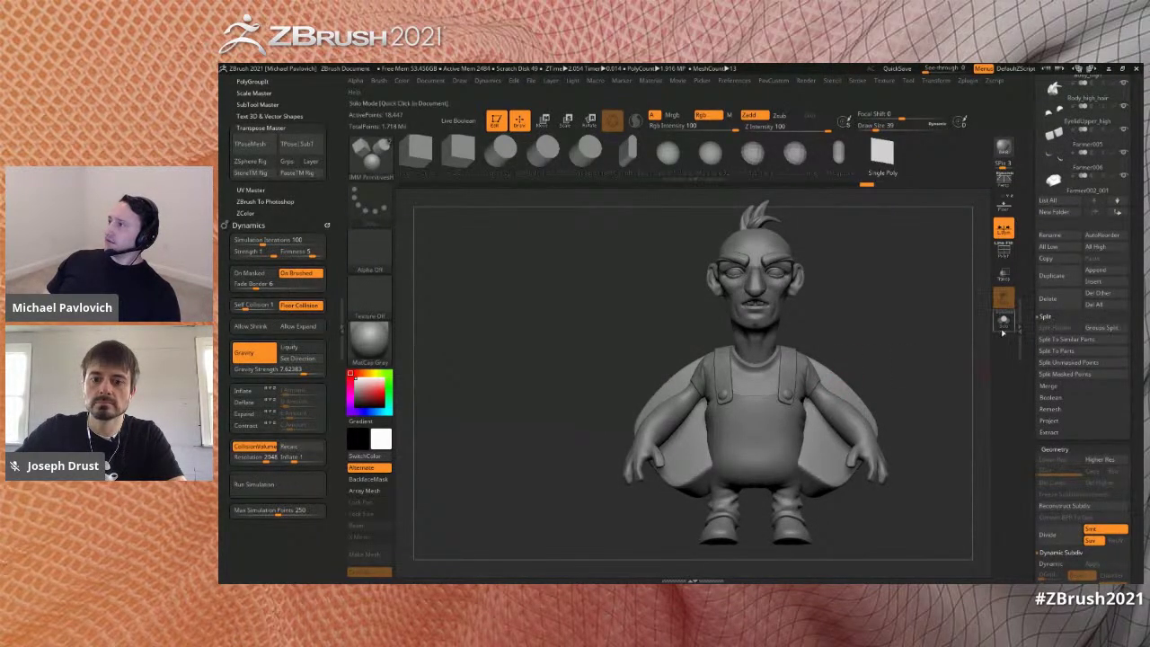
click(1003, 323)
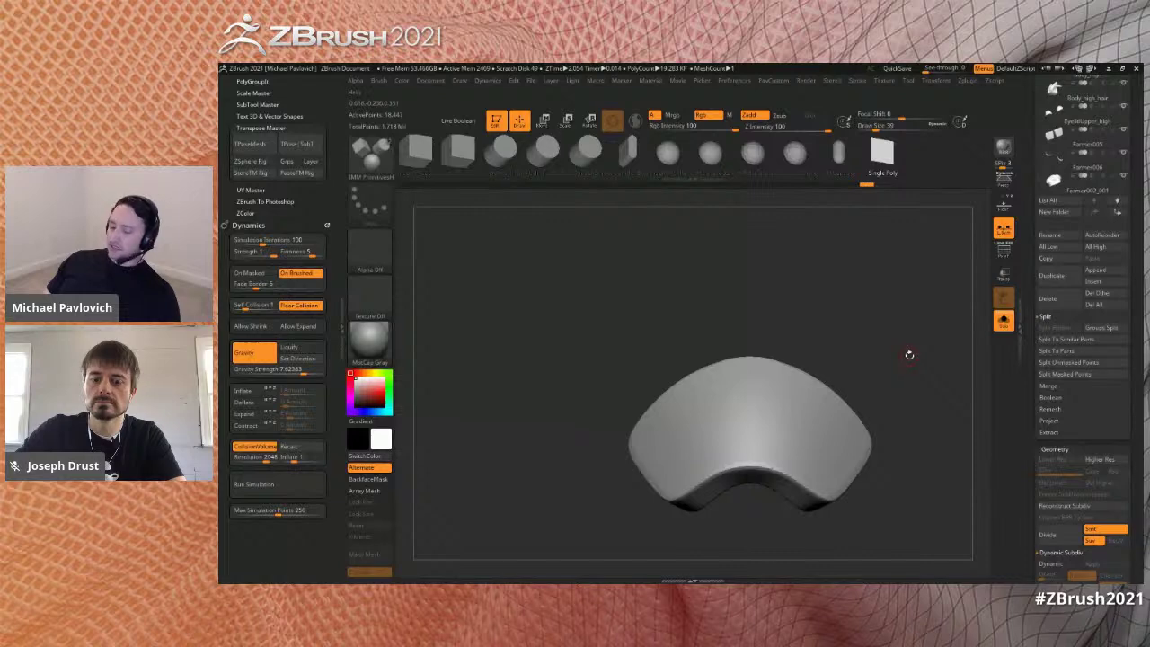
key(b)
click(644, 563)
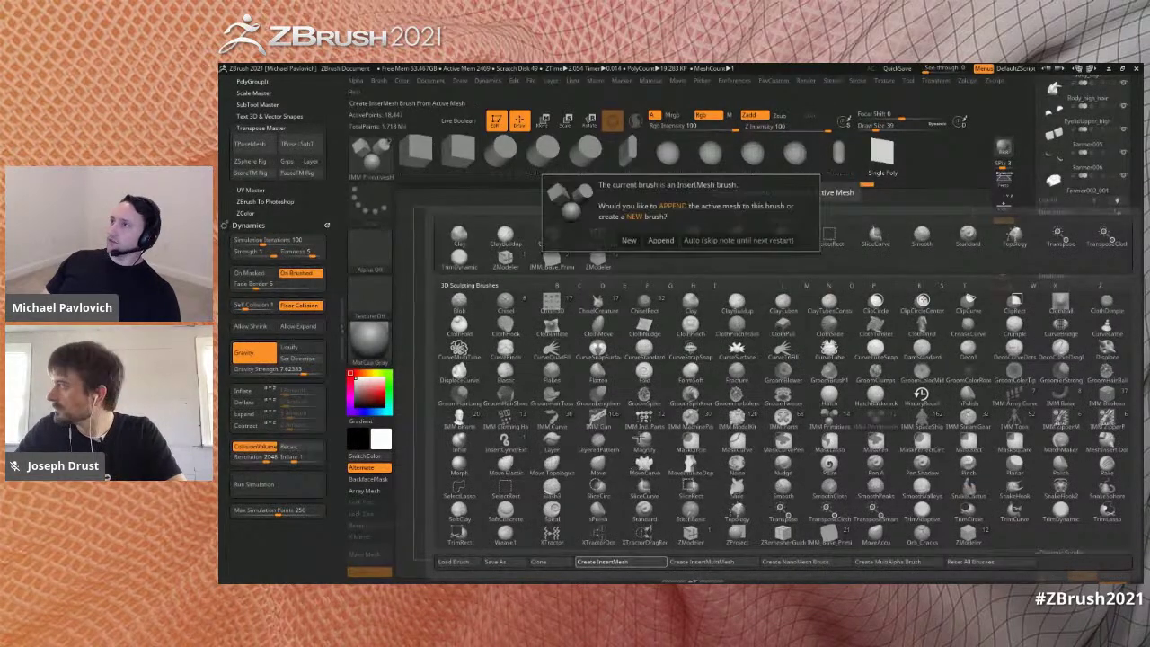
click(627, 241)
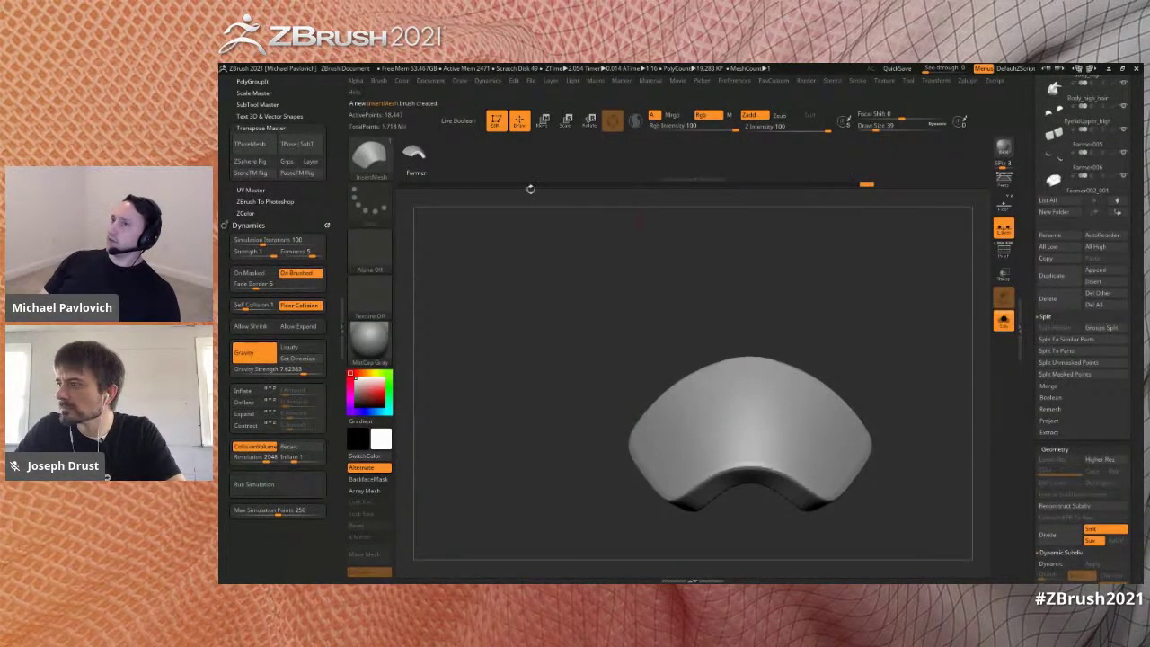
- Create a NanoMesh brush from the shoulder pad and show the whole character again
click(379, 81)
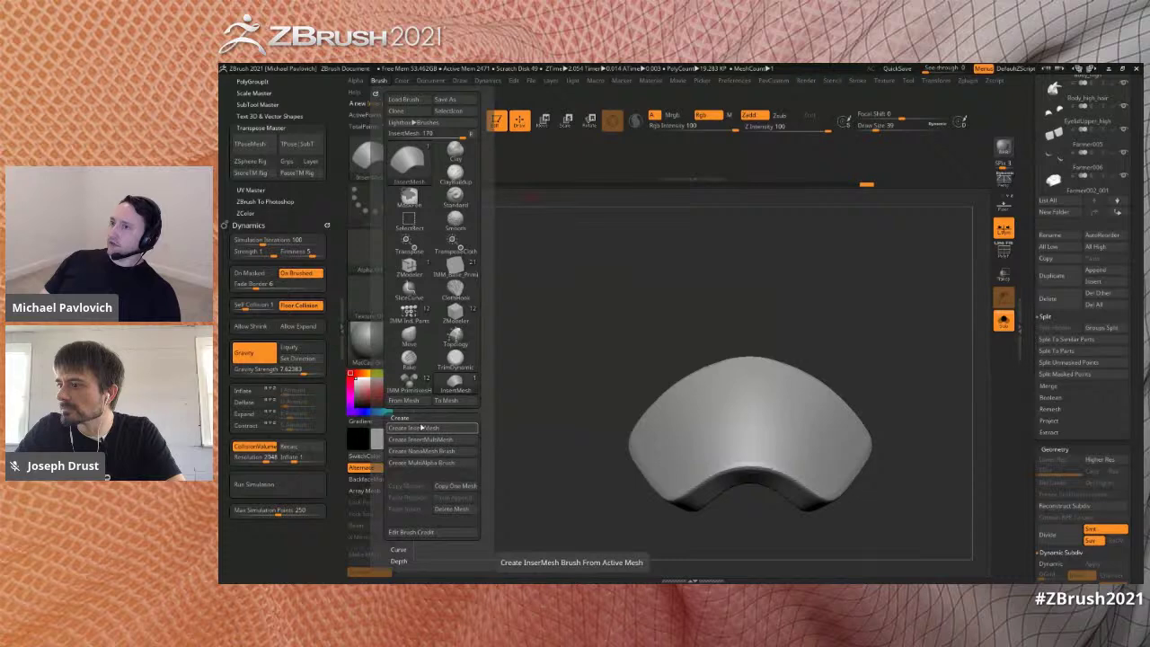
key(b)
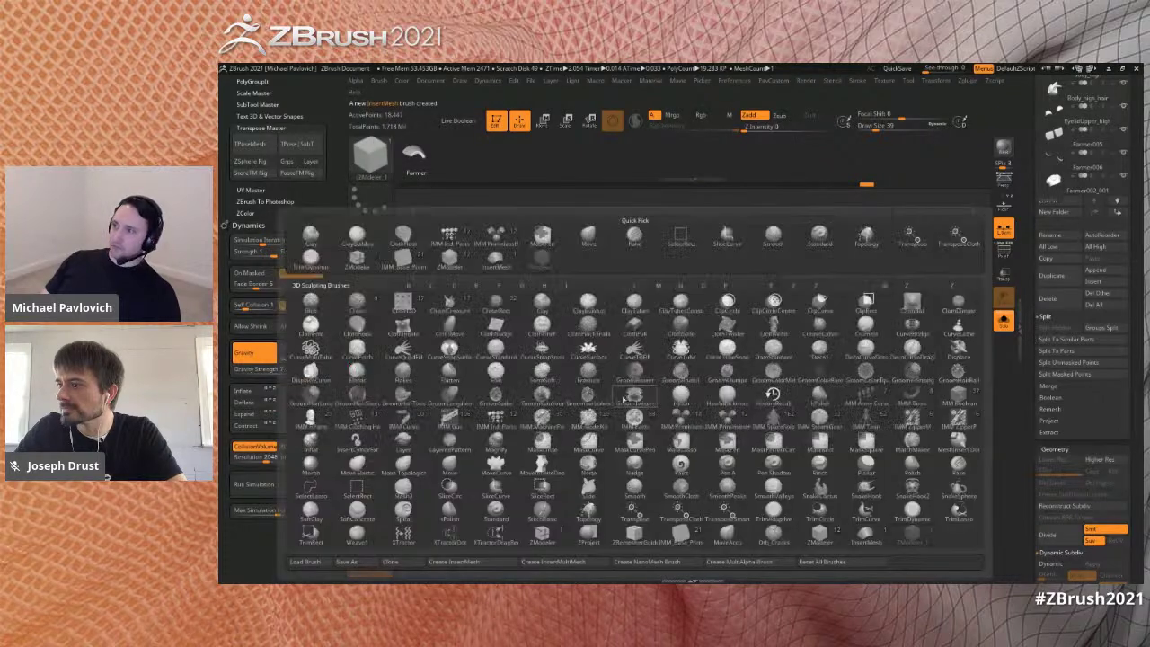
click(1003, 321)
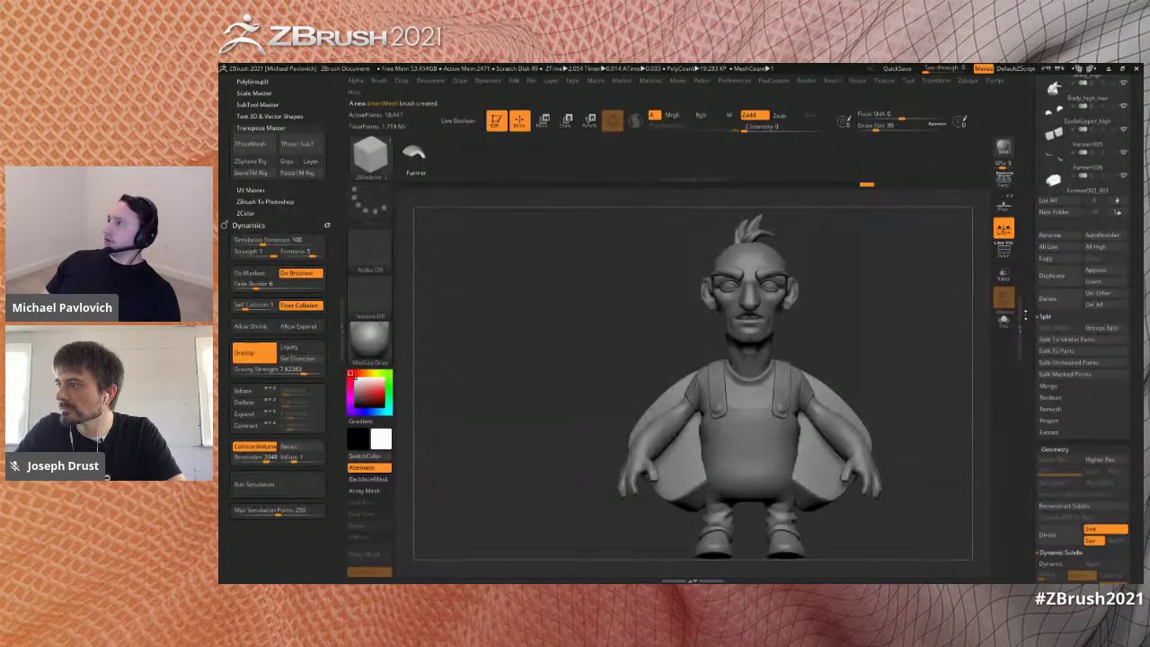
- Select the shoulder plane subtool Farmer1_1 and hide the large pad subtool
drag(1036, 261, 1036, 421)
mouse_move(923, 333)
mouse_down()
mouse_move(934, 366)
mouse_move(898, 368)
mouse_up()
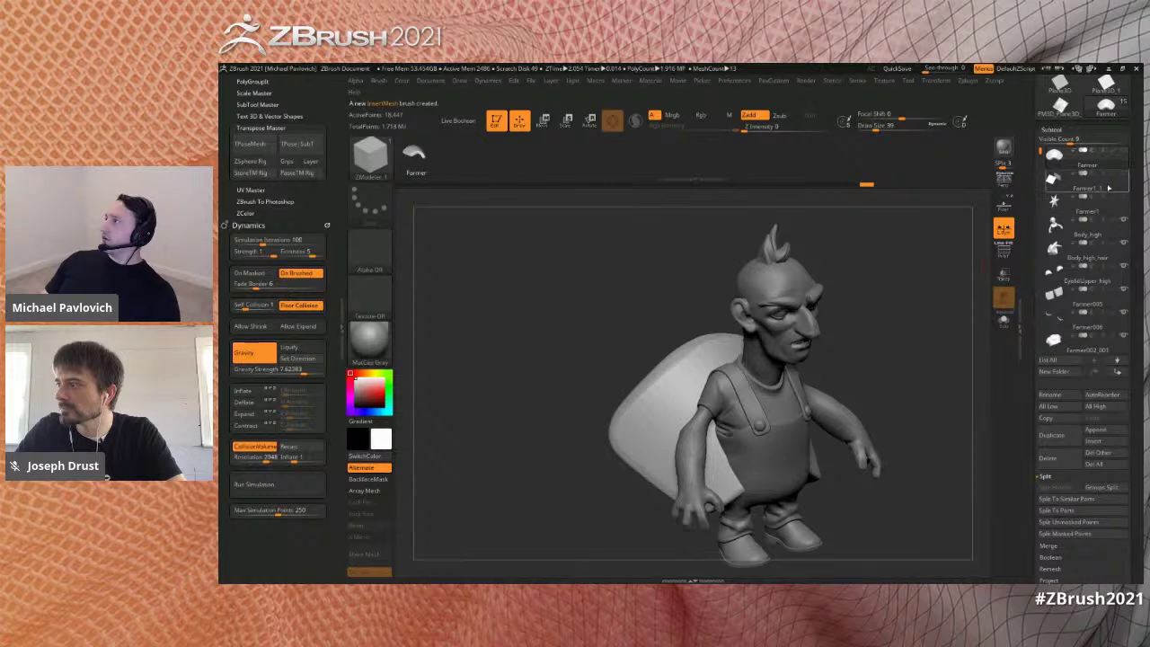
click(1089, 190)
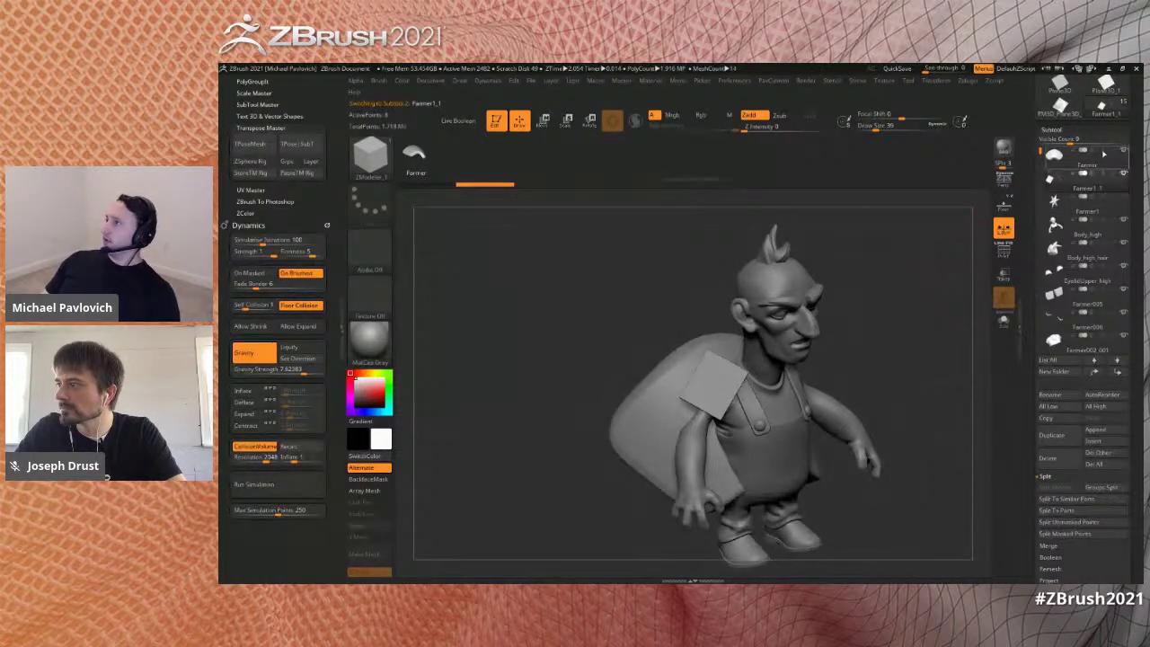
click(1125, 152)
drag(875, 350, 920, 235)
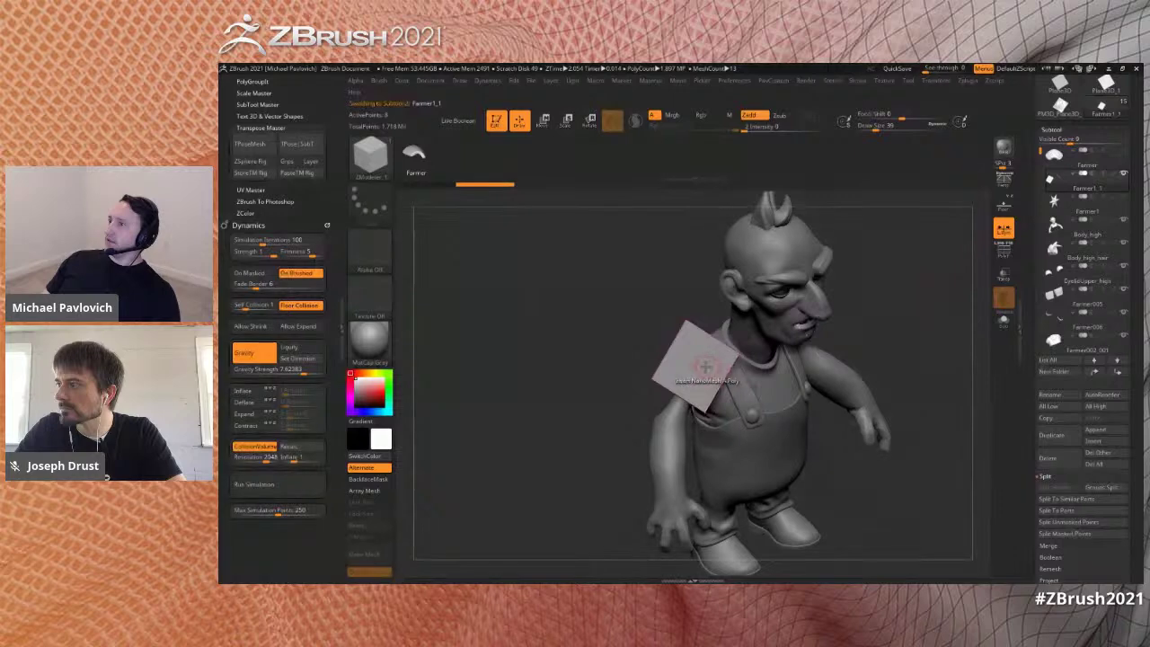
- Place the shoulder pad NanoMesh on the mirrored planes and set its ZRotation to -90
drag(1033, 386, 1035, 211)
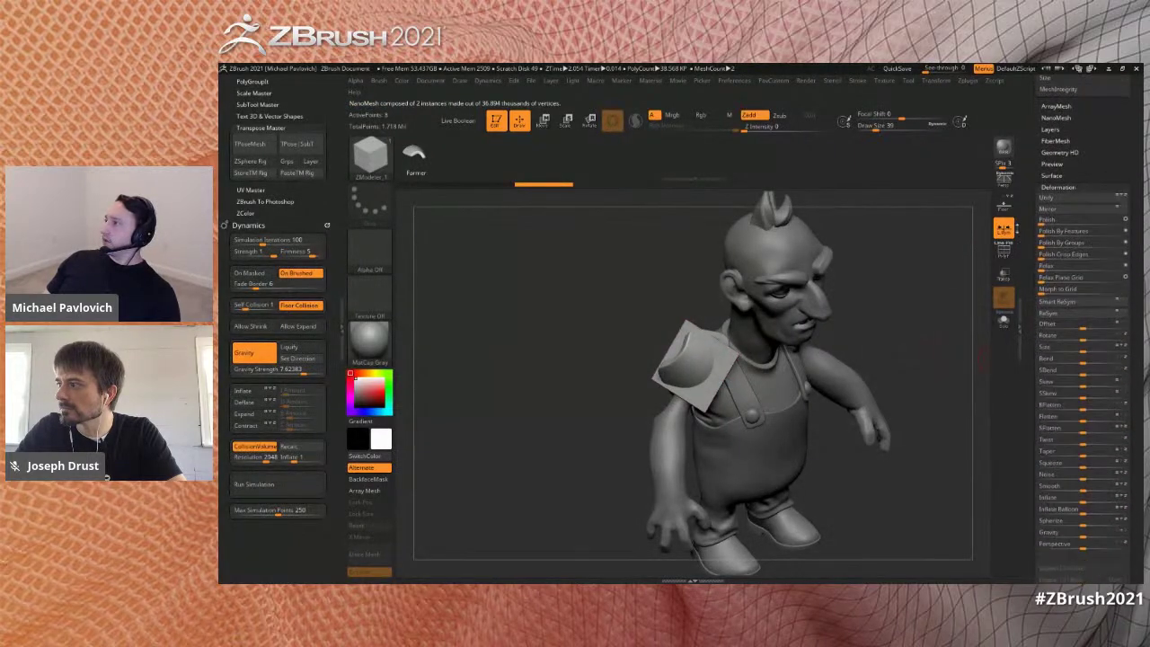
click(1049, 177)
drag(1035, 151, 1035, 221)
click(1049, 176)
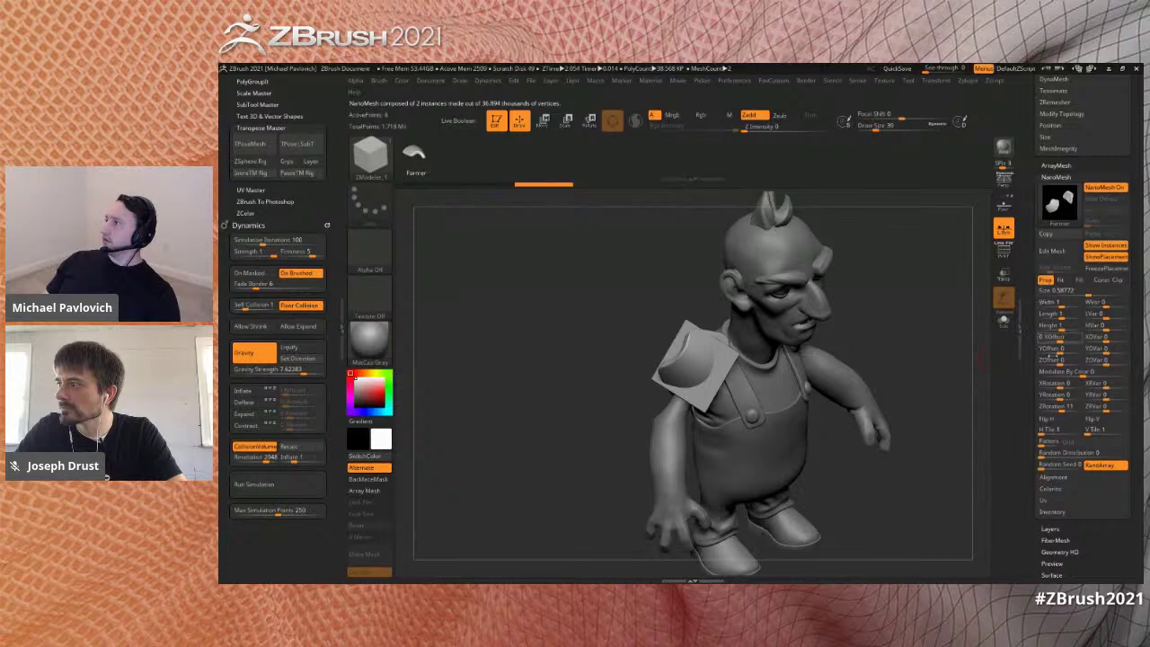
text(-)
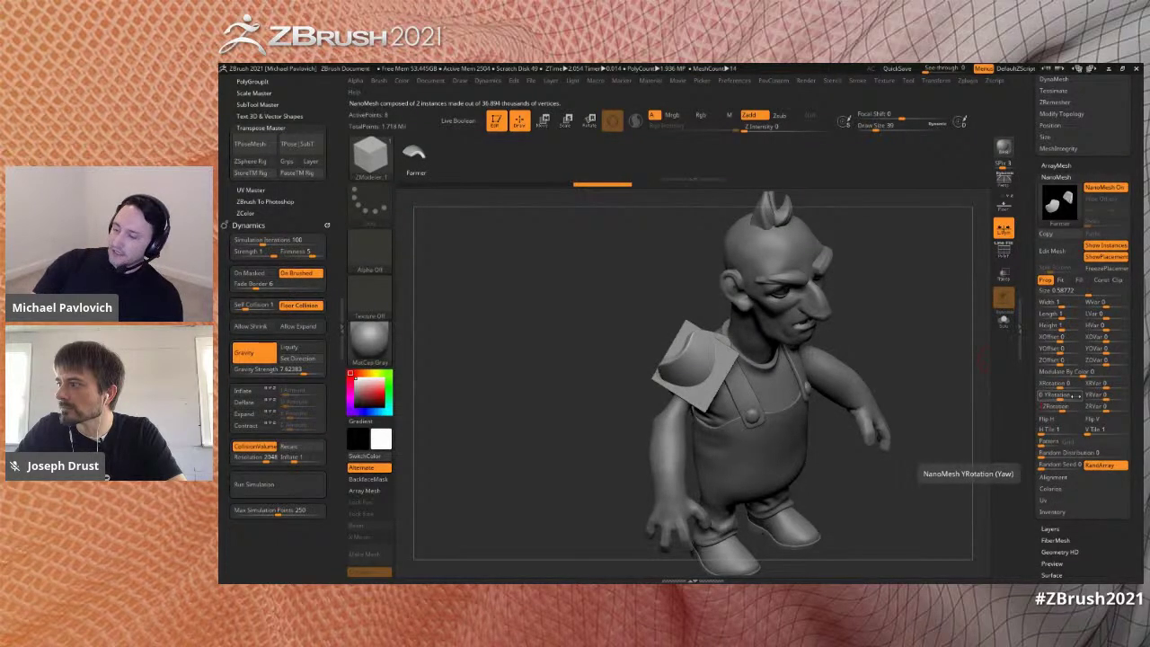
text(90)
key(Return)
- Flip the shoulder planes' faces with ZModeler so the instanced pads face outward
drag(934, 312, 897, 340)
drag(825, 346, 763, 380)
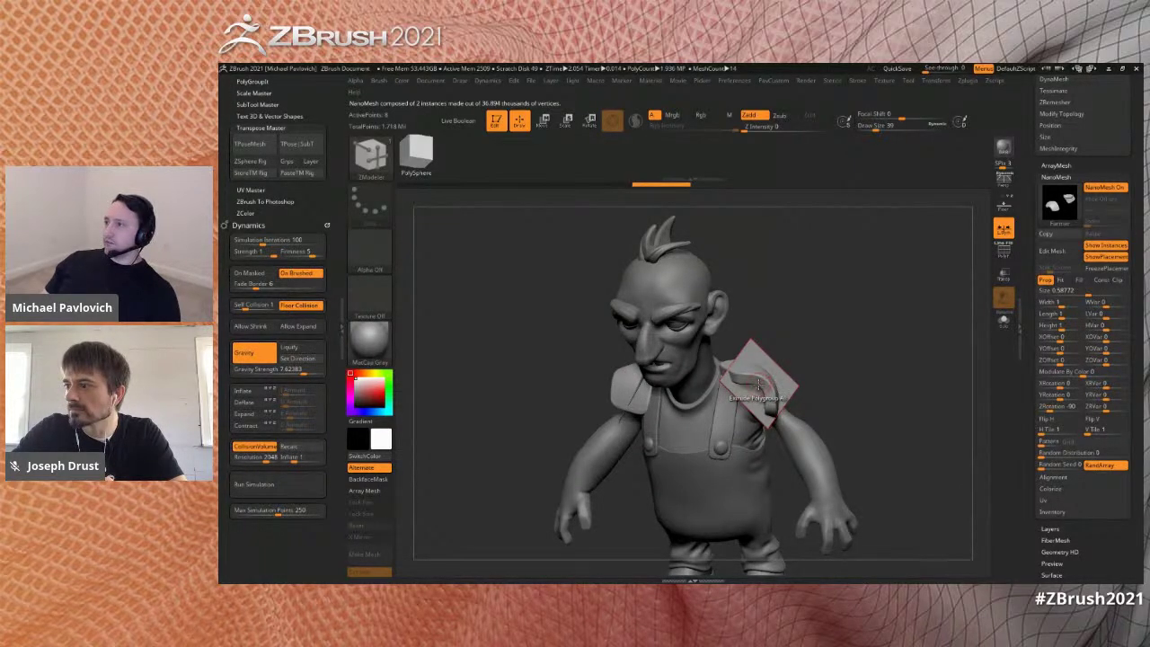
key(space)
click(829, 209)
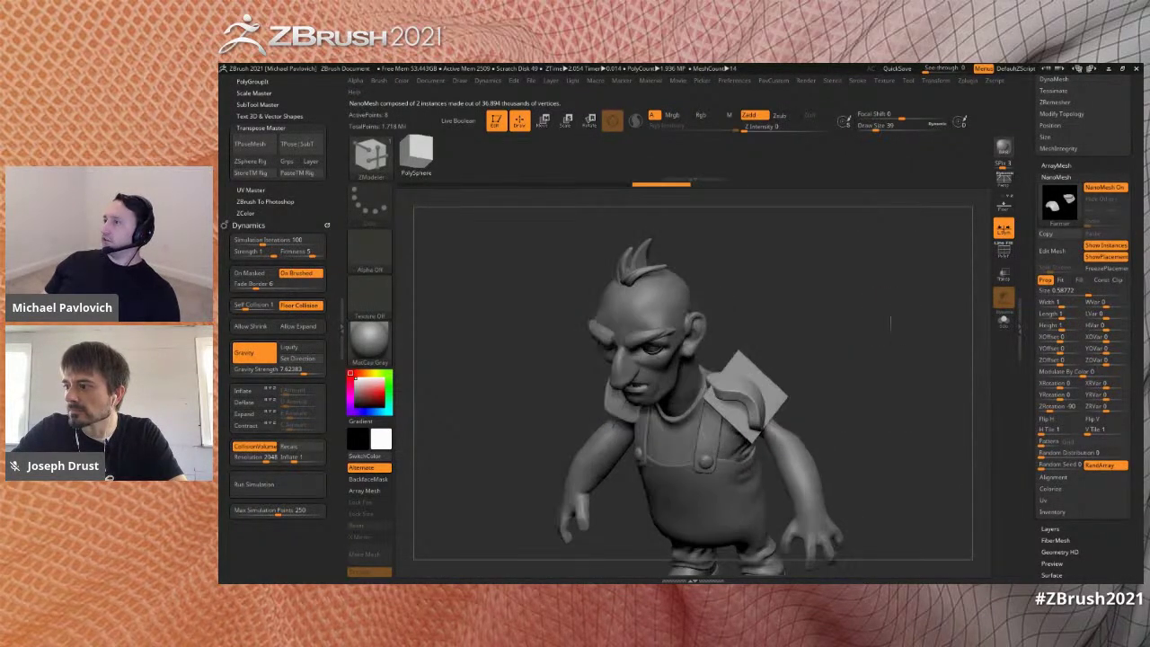
click(734, 404)
drag(849, 345, 896, 378)
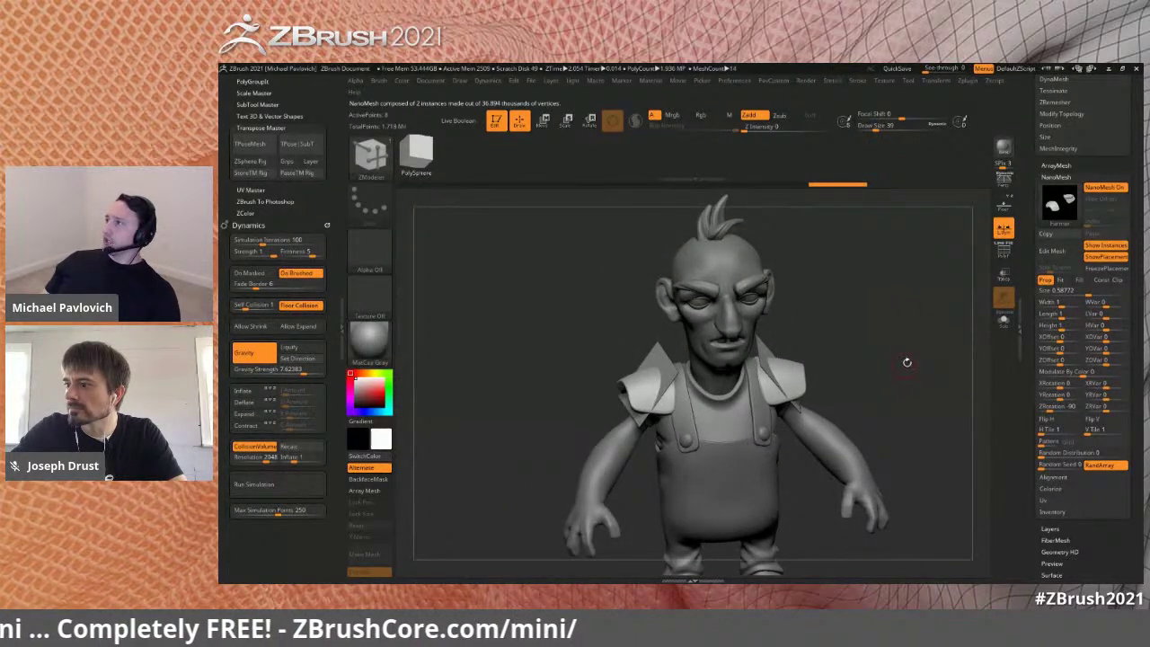
drag(853, 334, 898, 367)
- Turn on the polyframe display and hide the NanoMesh placement planes
click(1004, 251)
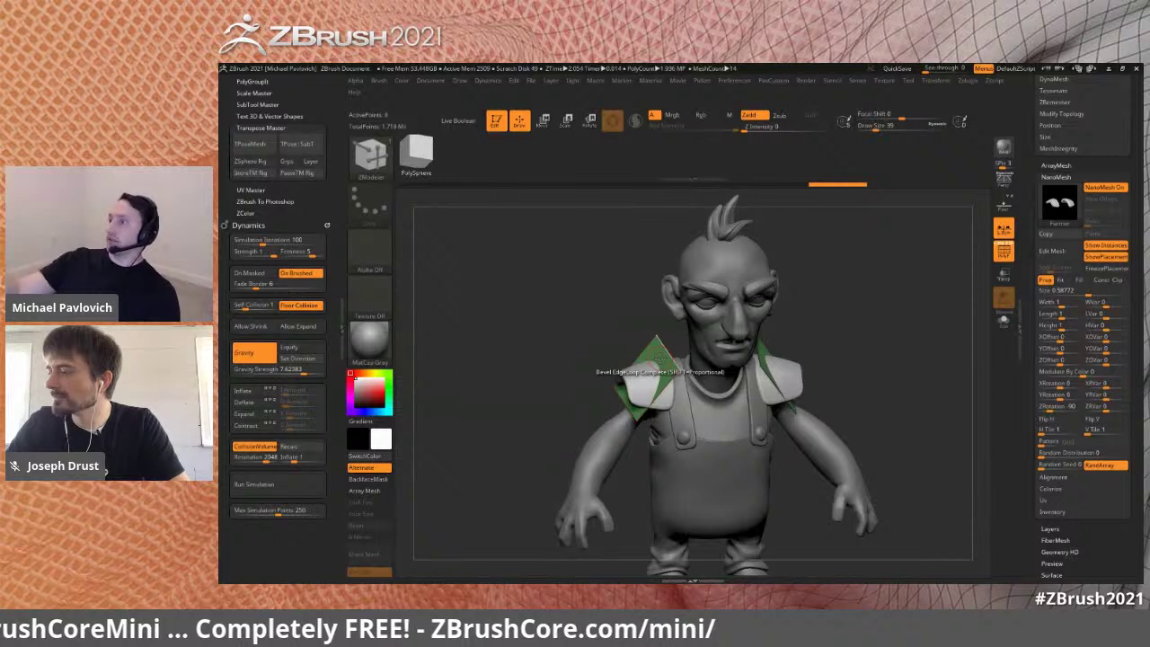
drag(831, 252, 849, 357)
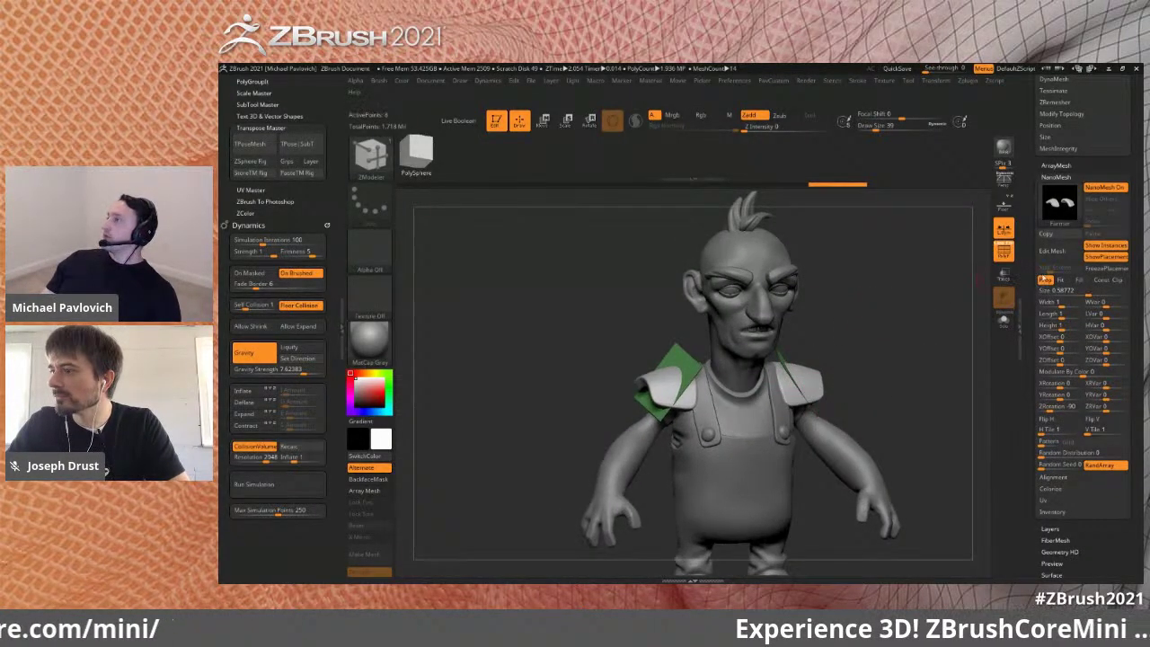
click(1097, 258)
shift+drag(914, 340, 904, 341)
- Move and tilt the mirrored pads with the gizmo so they sit on top of the farmer's shoulders
key(w)
drag(708, 365, 710, 341)
key(ctrl+z)
shift+right_drag(708, 346, 706, 367)
drag(678, 378, 707, 345)
mouse_move(848, 335)
shift+right_down()
mouse_move(837, 339)
mouse_move(856, 345)
shift+right_up()
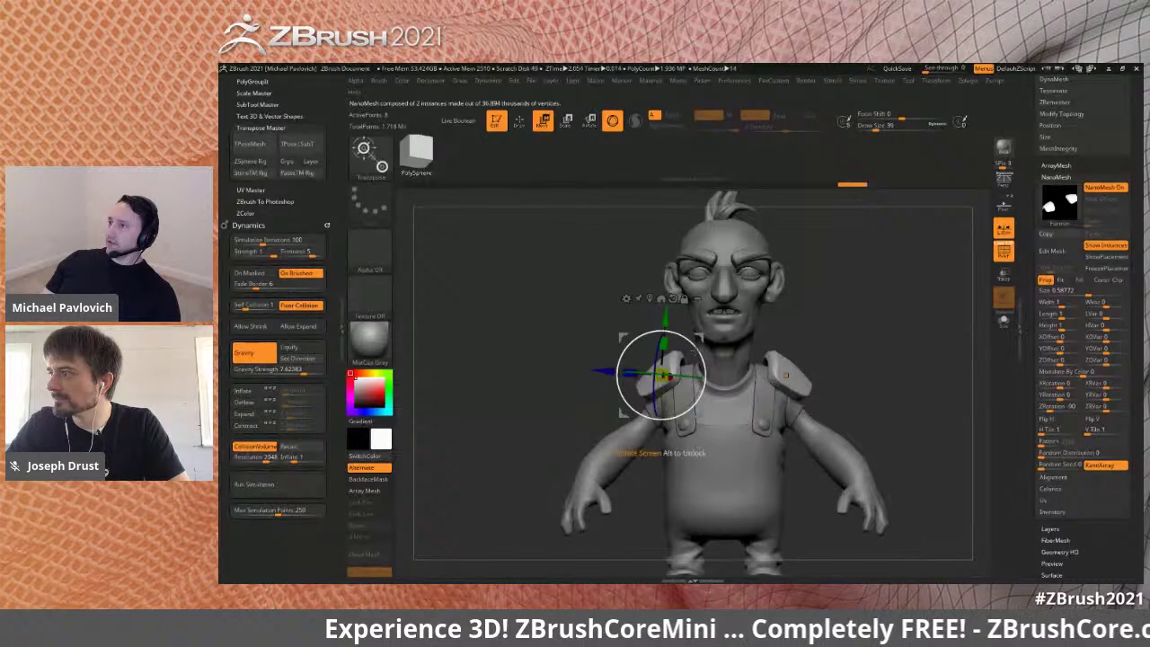
drag(699, 339, 700, 342)
key(q)
ctrl+right_drag(901, 359, 912, 339)
right_drag(912, 339, 913, 352)
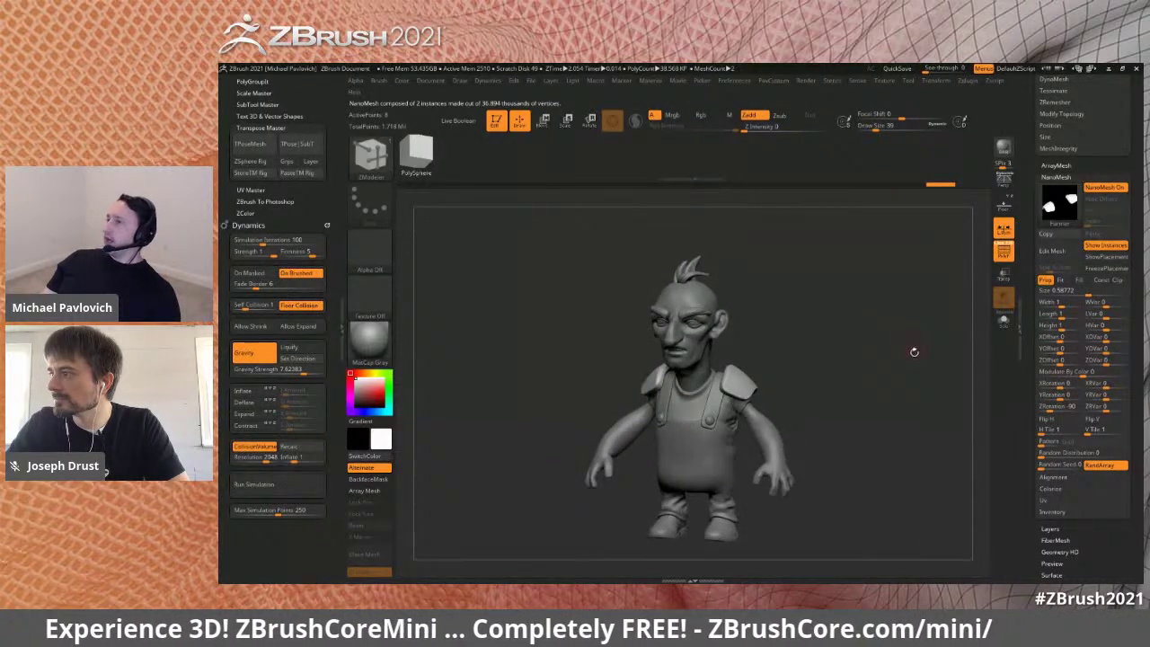
- Open the pad for NanoMesh mesh editing, turn off the polyframe, and check the symmetry settings
click(1053, 251)
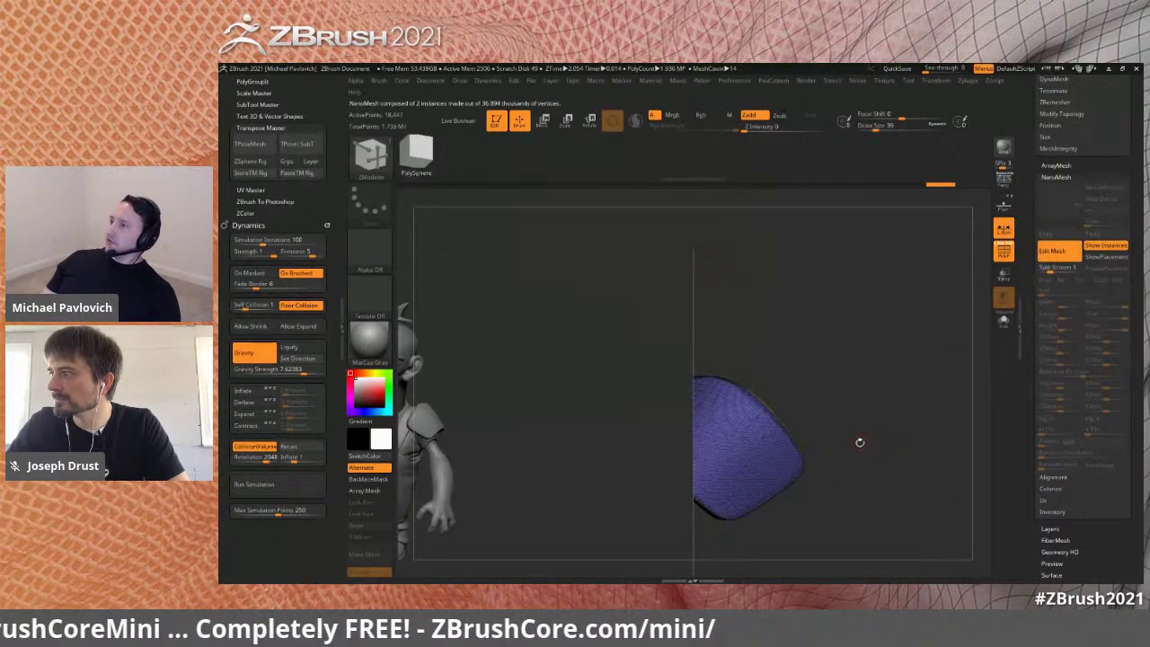
click(1003, 253)
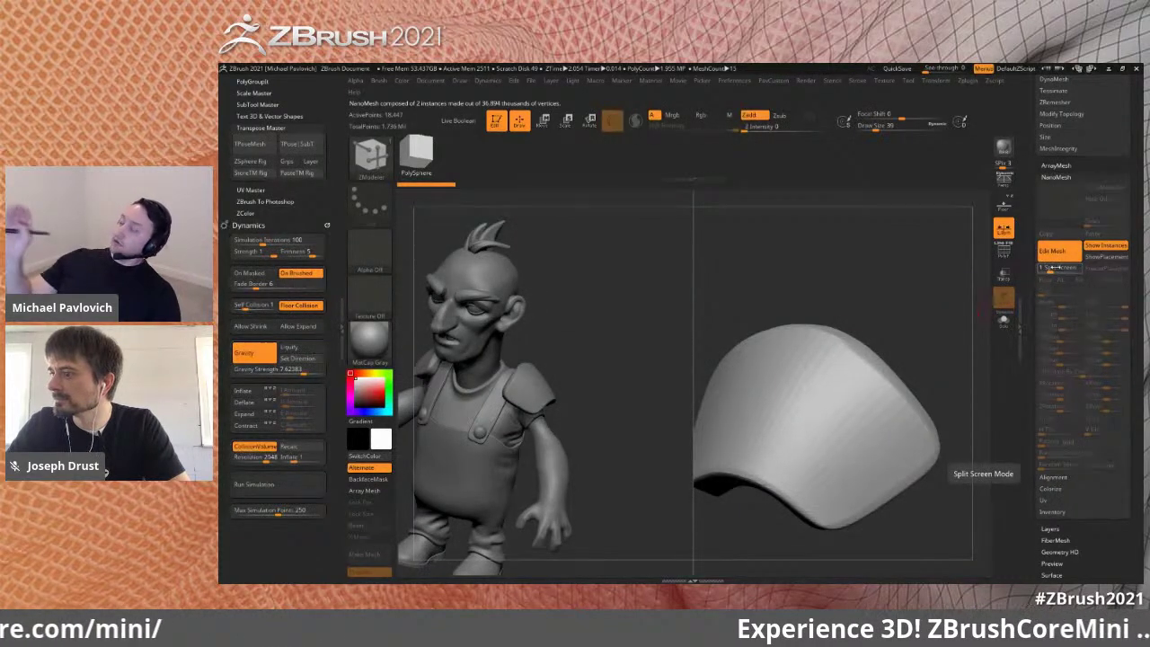
click(936, 85)
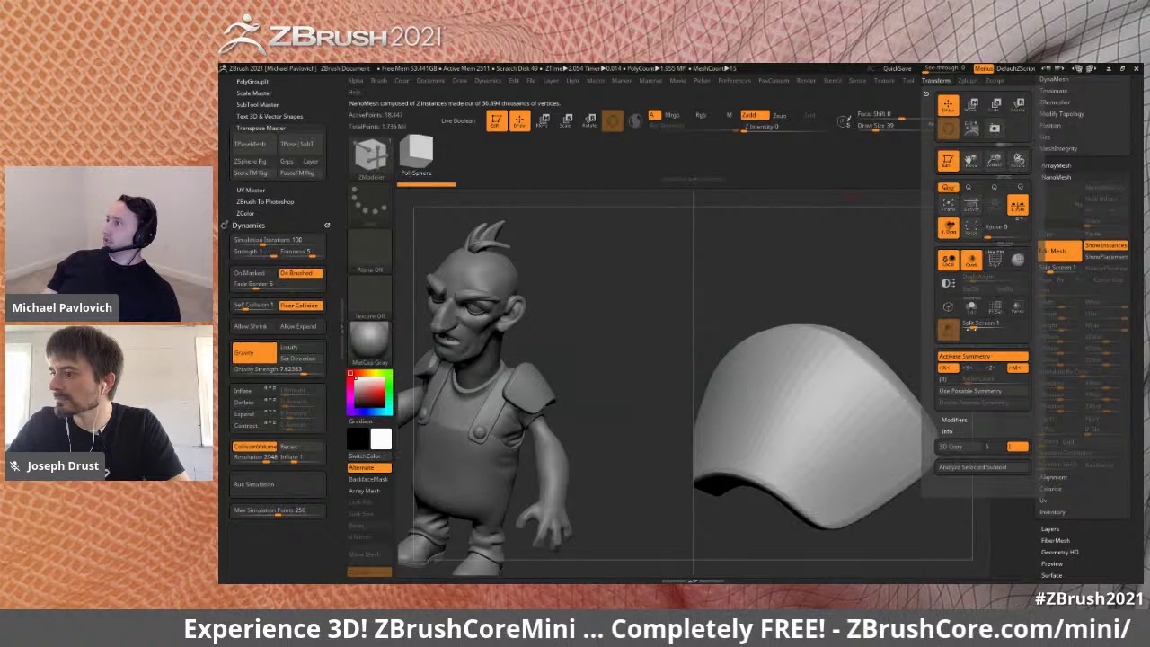
- Flatten the rim of the shoulder pad with the TrimDynamic brush
right_drag(795, 447, 927, 348)
mouse_move(925, 345)
mouse_down()
mouse_move(880, 336)
mouse_move(931, 356)
mouse_move(834, 380)
mouse_move(916, 345)
mouse_move(905, 295)
mouse_up()
key(b)
key(t)
key(d)
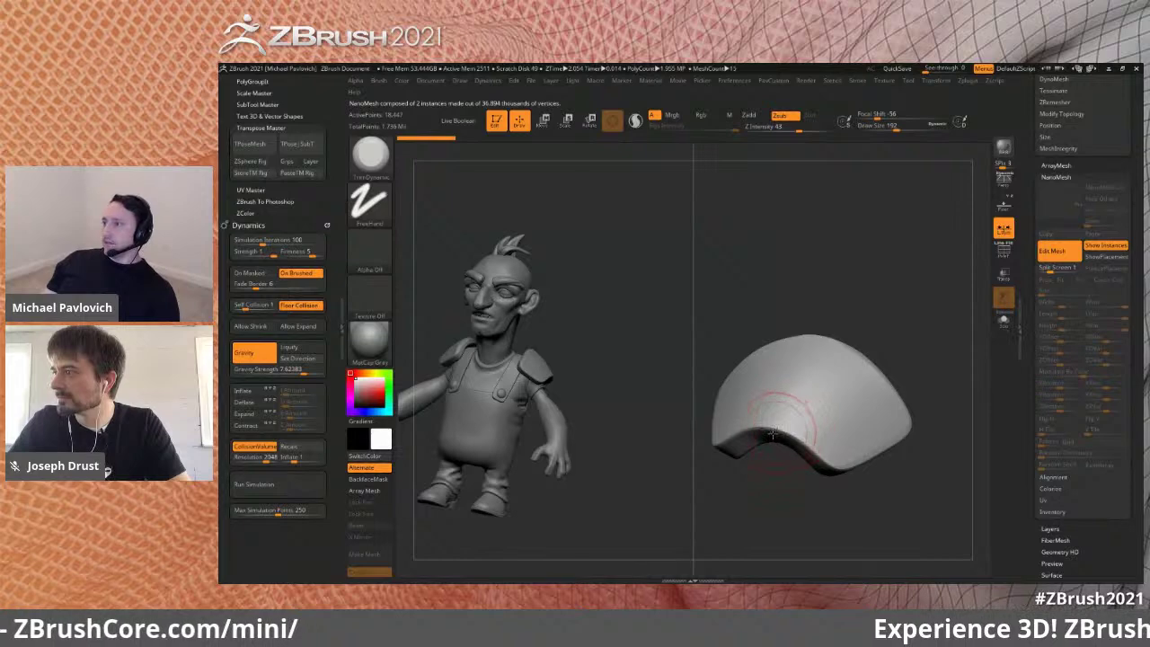
mouse_move(937, 413)
mouse_down()
mouse_move(826, 444)
mouse_move(932, 392)
mouse_move(916, 429)
mouse_move(836, 333)
mouse_move(770, 390)
mouse_move(756, 381)
mouse_up()
- Sculpt symmetrical eye sockets and a nose area into the pad with the Standard brush
key(b)
key(c)
key(l)
key(s)
key(b)
key(s)
key(t)
drag(870, 337, 799, 373)
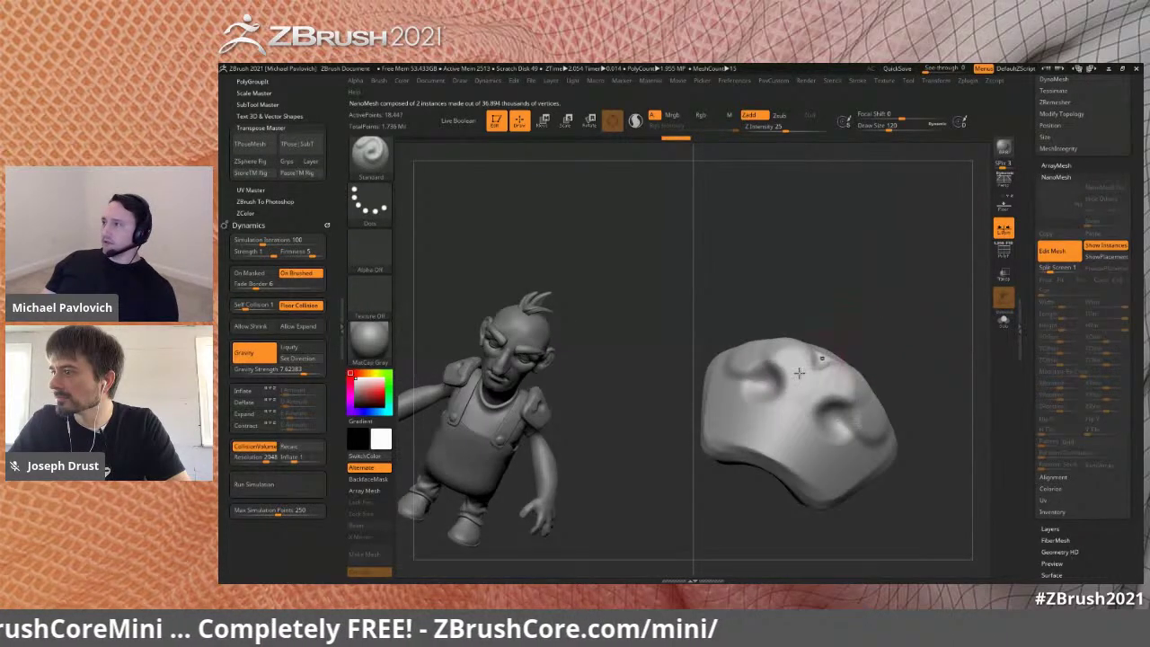
key(s)
drag(787, 422, 780, 443)
right_drag(831, 429, 782, 406)
drag(784, 407, 860, 395)
mouse_move(921, 388)
right_down()
mouse_move(871, 313)
mouse_move(858, 359)
right_up()
- Carve creases around the eyes and nose of the pad's face with the DamStandard brush
key(b)
key(d)
key(s)
drag(806, 387, 828, 409)
right_drag(875, 368, 963, 336)
drag(815, 386, 782, 404)
right_drag(782, 405, 840, 411)
mouse_move(739, 370)
mouse_down()
mouse_move(713, 383)
mouse_move(726, 388)
mouse_up()
drag(738, 395, 718, 422)
- Build up the forms of the pad's monster face using a larger Clay brush
right_drag(907, 431, 826, 405)
key(])
mouse_move(822, 440)
mouse_down()
mouse_move(949, 380)
mouse_move(919, 365)
mouse_up()
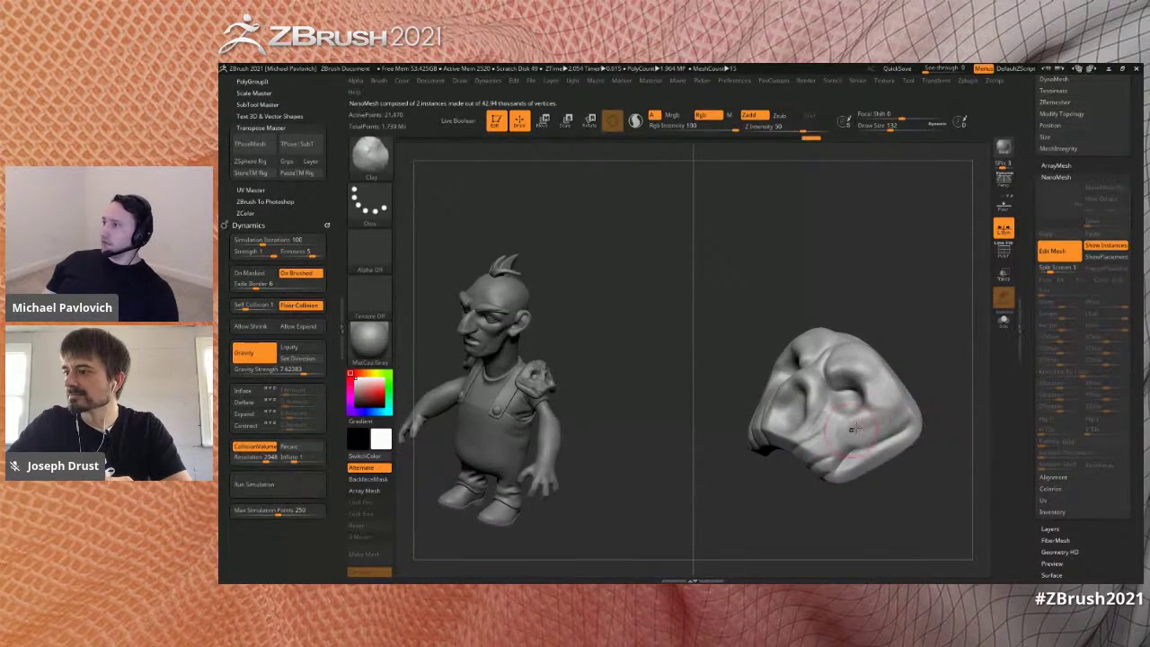
drag(934, 362, 919, 323)
drag(658, 369, 685, 319)
shift+drag(885, 292, 920, 318)
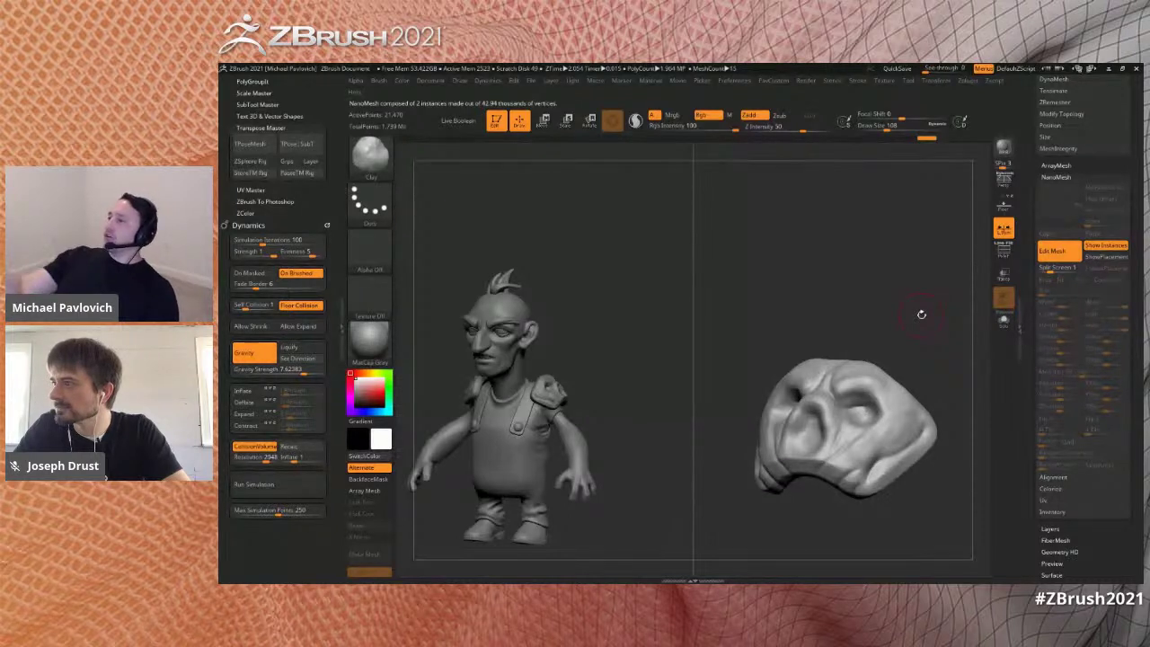
- Load the IMM Dragon Bones brush from the Insert IMM folder of the brush library
drag(823, 299, 868, 308)
key(comma)
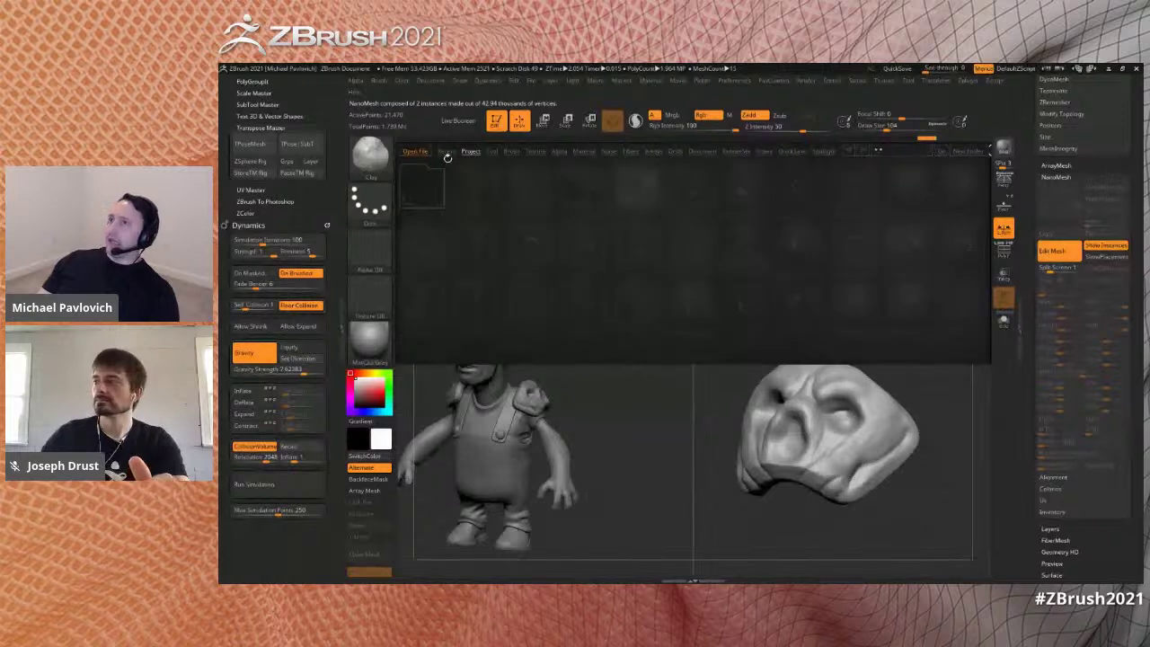
click(511, 151)
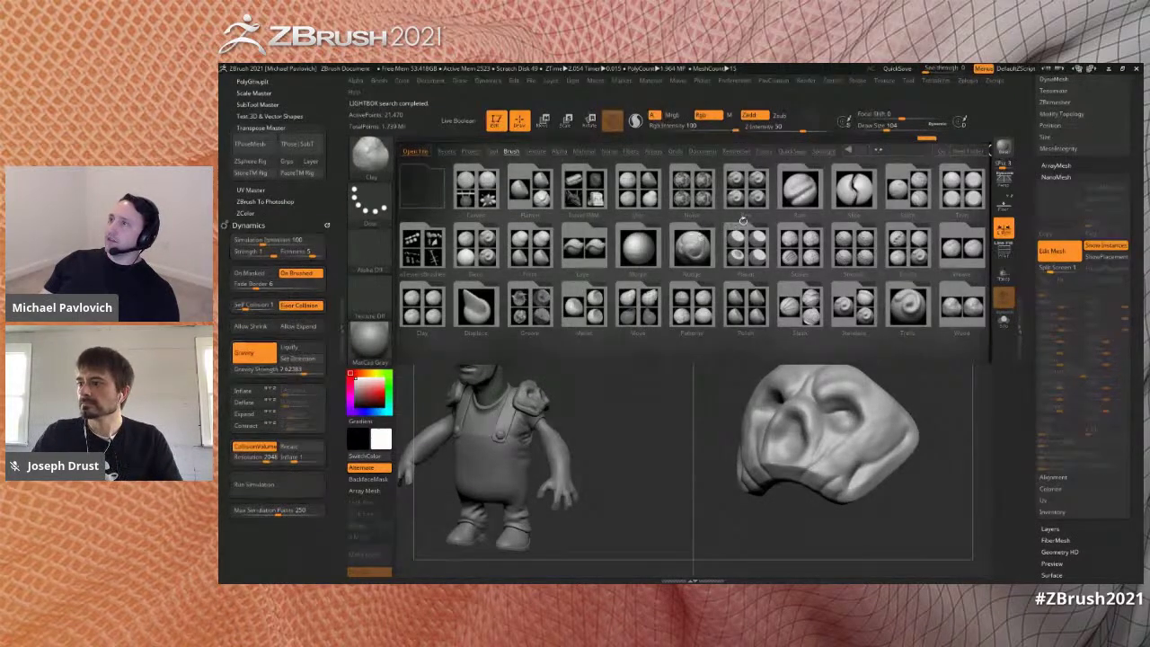
drag(588, 189, 530, 190)
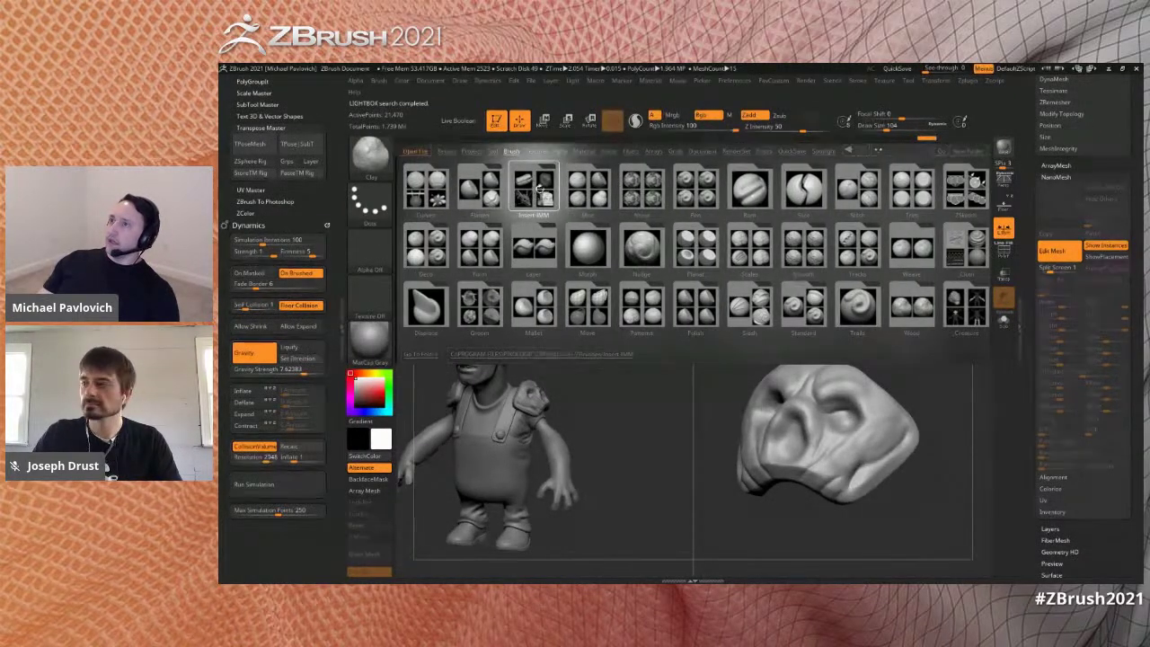
double_click(538, 191)
double_click(493, 212)
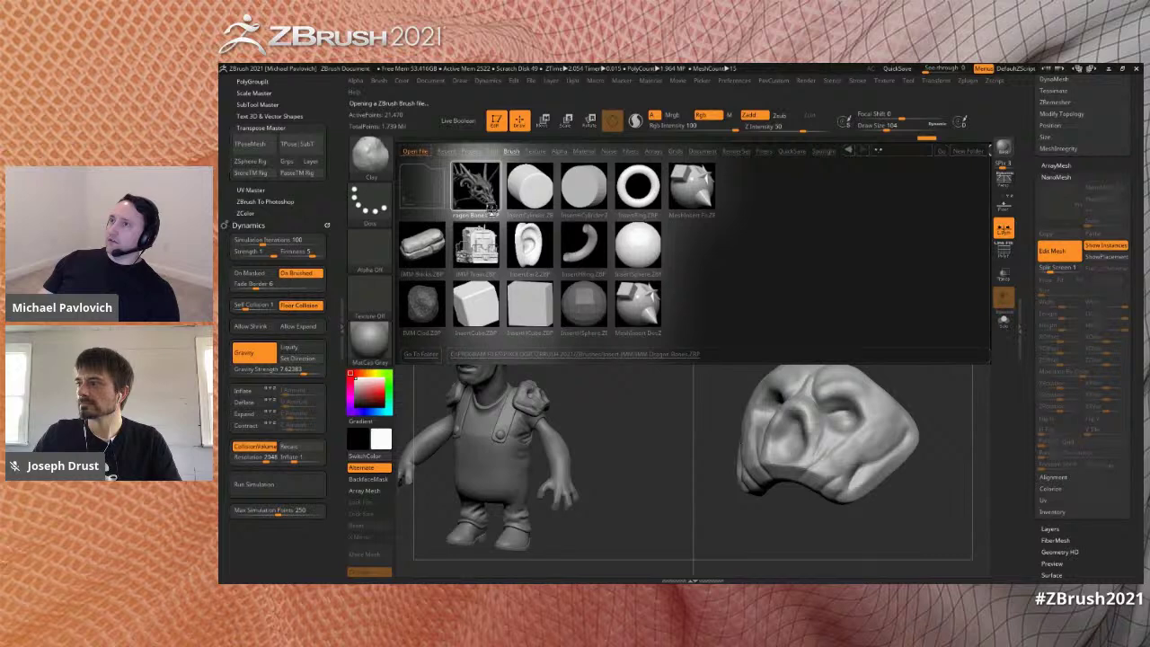
- Insert the Horn2 mesh symmetrically on both sides of the sculpted face
key(m)
click(721, 402)
drag(762, 362, 754, 393)
mouse_move(897, 464)
mouse_down()
mouse_move(929, 465)
mouse_move(939, 506)
mouse_move(943, 465)
mouse_move(918, 466)
mouse_up()
key(w)
drag(965, 371, 964, 372)
key(q)
mouse_move(749, 416)
mouse_down()
mouse_move(784, 438)
mouse_move(797, 520)
mouse_move(766, 526)
mouse_move(744, 503)
mouse_up()
key(w)
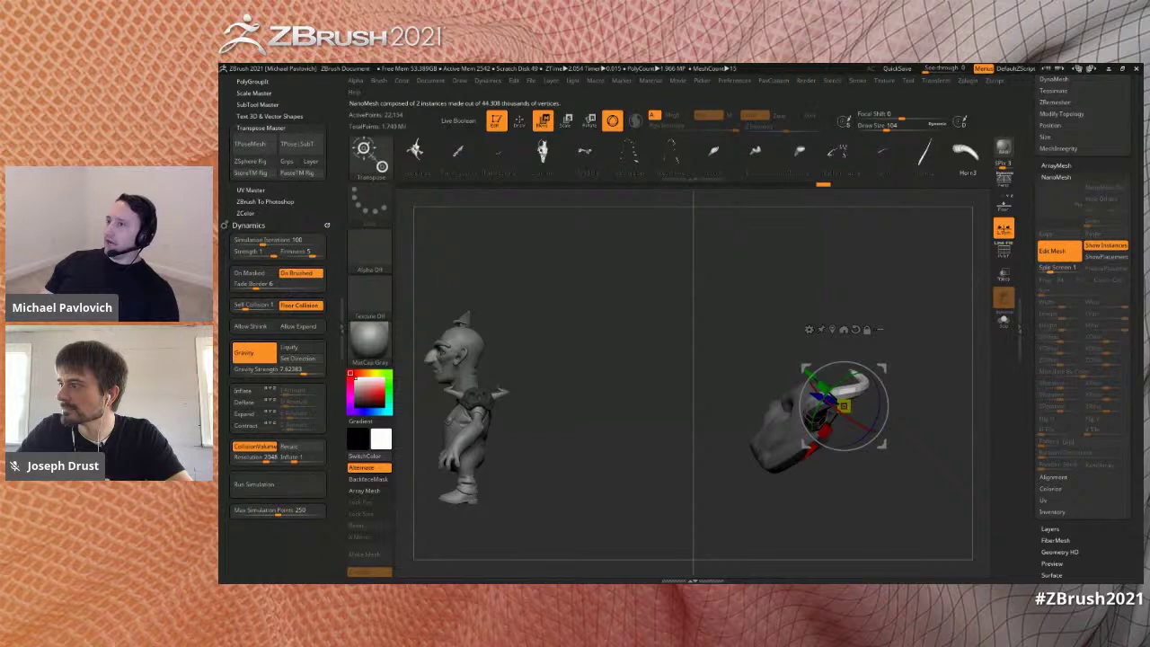
- Move and rotate the mirrored horns with the gizmo so they curve out from the sides of the face
alt+drag(617, 420, 709, 420)
drag(840, 436, 850, 458)
drag(978, 368, 909, 389)
drag(791, 516, 840, 529)
drag(874, 386, 930, 409)
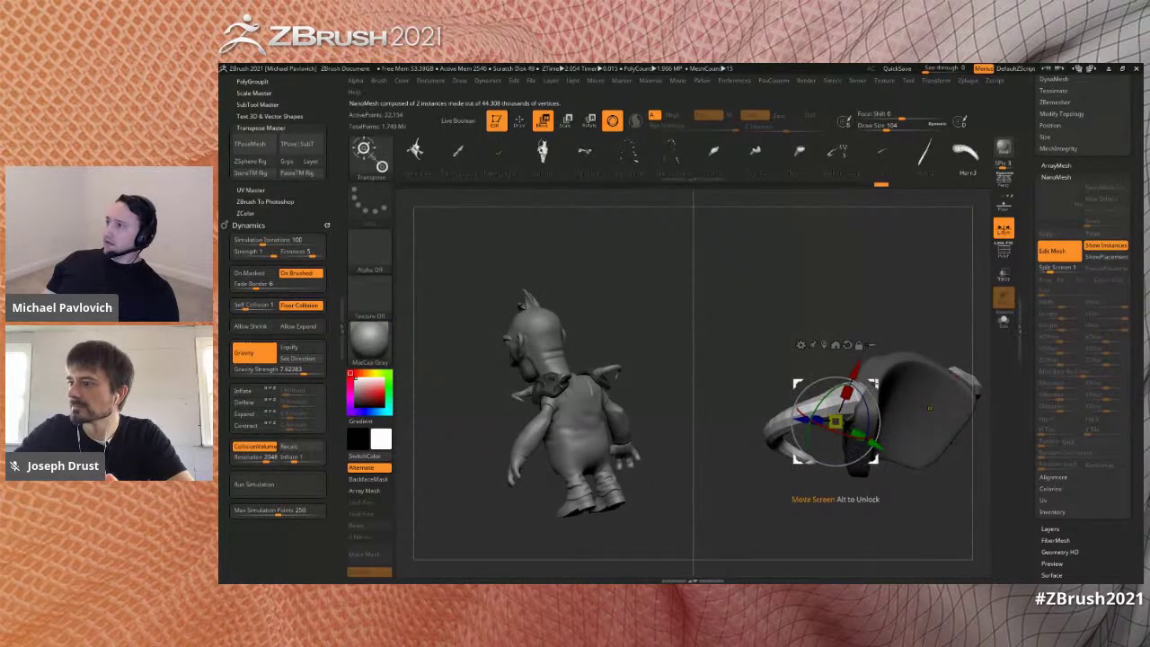
key(q)
mouse_move(888, 320)
mouse_down()
mouse_move(939, 300)
mouse_move(930, 332)
mouse_move(902, 343)
mouse_move(949, 329)
mouse_move(930, 328)
mouse_move(937, 339)
mouse_up()
drag(964, 399, 897, 384)
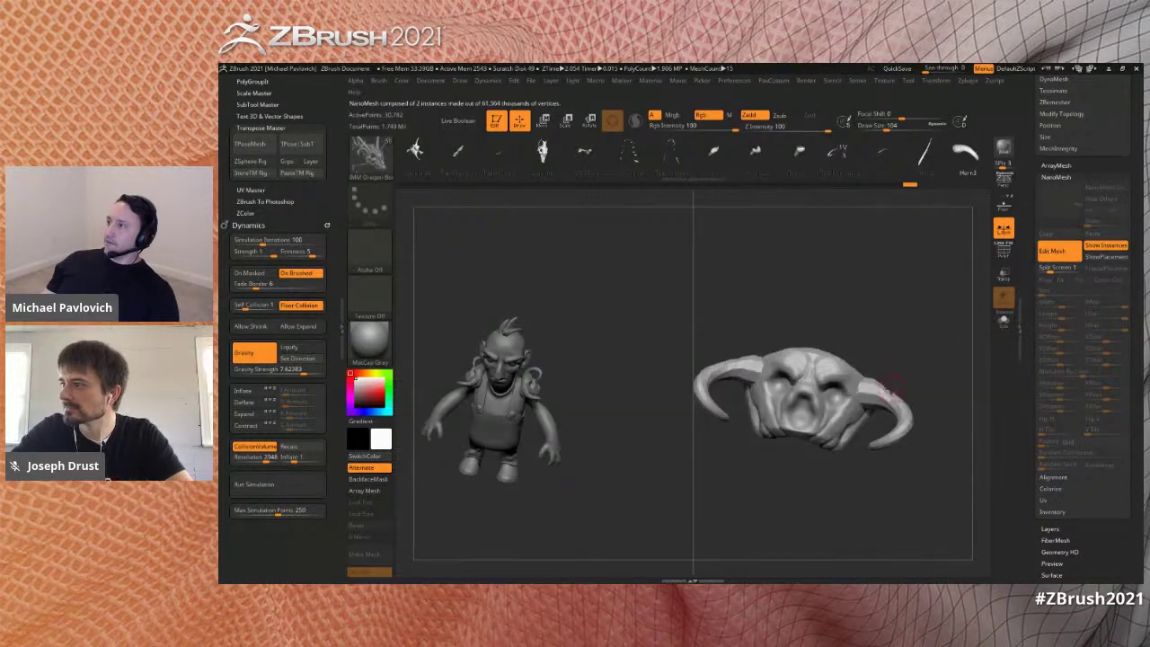
click(884, 388)
- Centre the gizmo on the horned pad and reset its orientation
mouse_move(900, 337)
mouse_down()
mouse_move(774, 486)
mouse_move(854, 313)
mouse_move(925, 310)
mouse_move(937, 336)
mouse_move(911, 336)
mouse_move(925, 340)
mouse_up()
key(w)
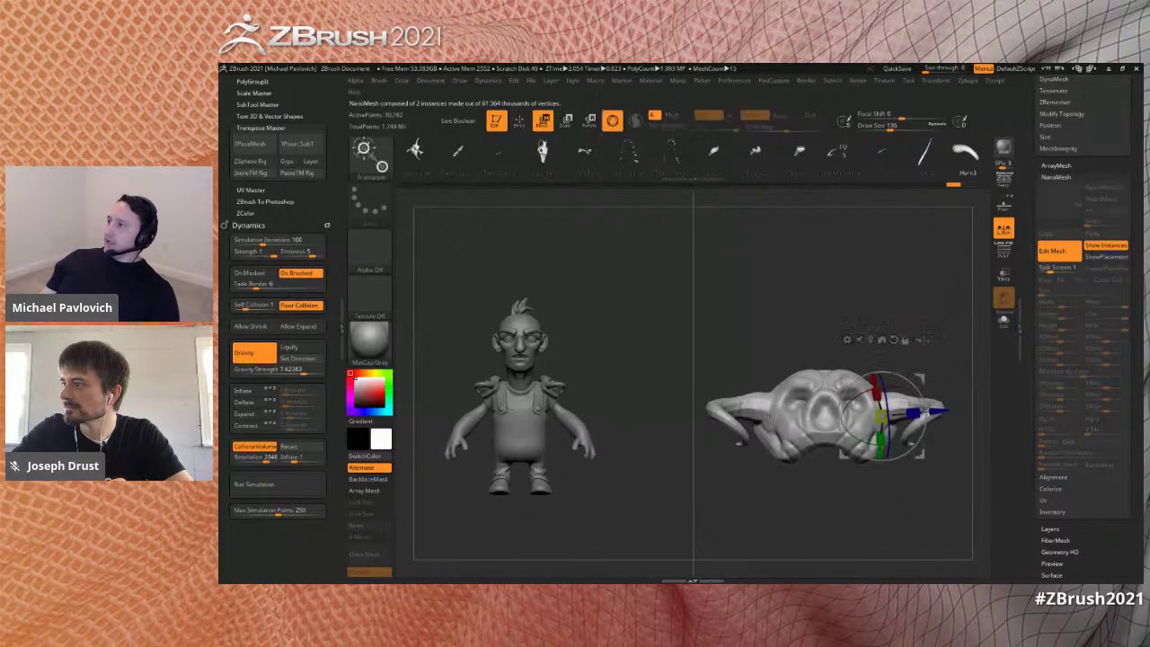
click(869, 339)
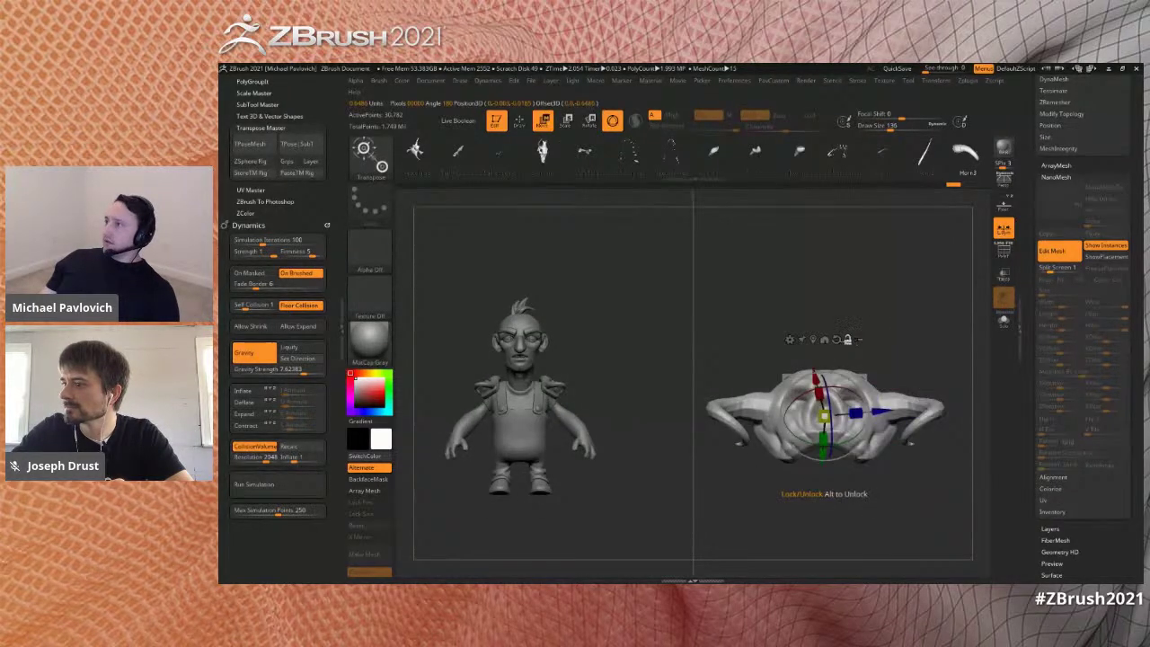
click(790, 340)
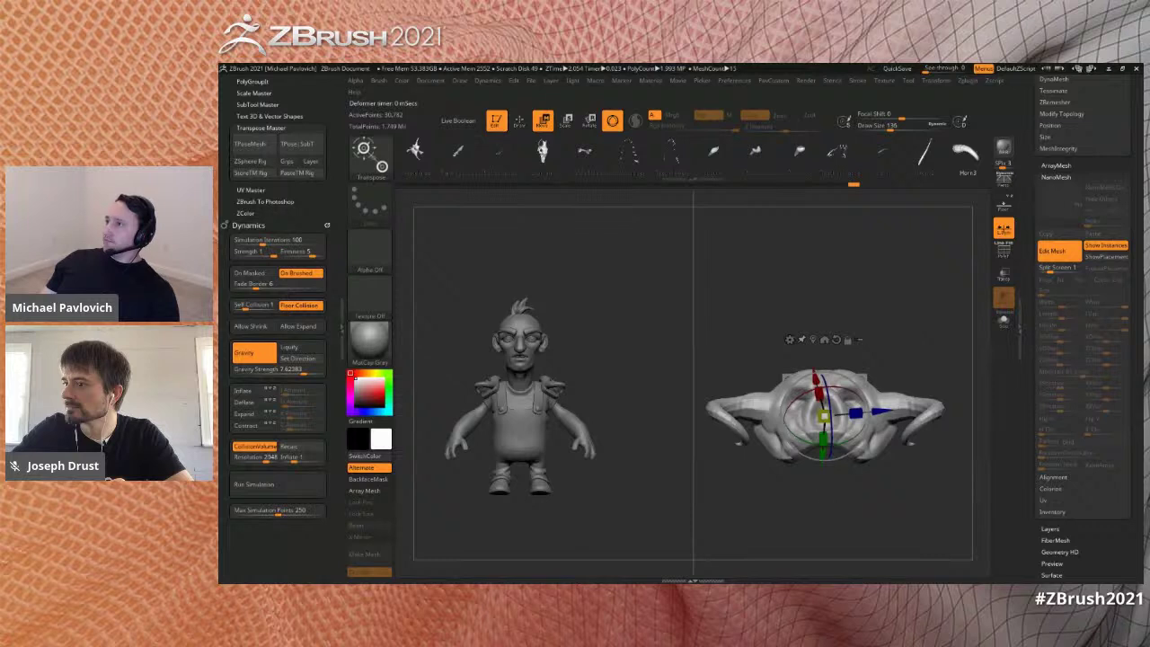
click(789, 339)
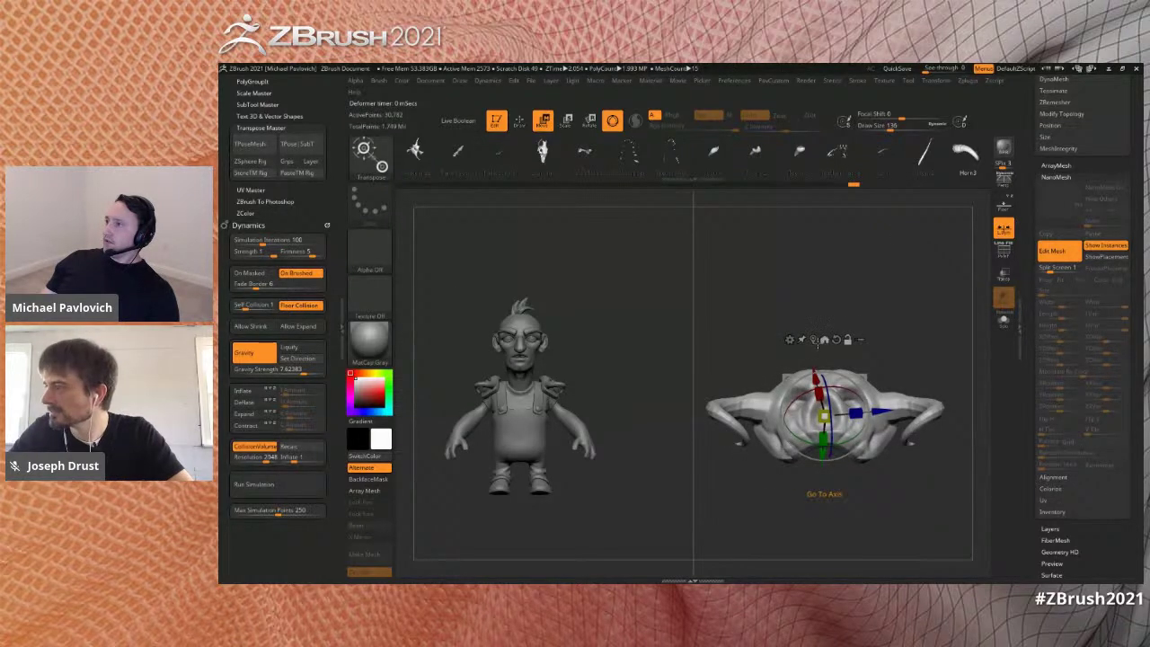
click(788, 339)
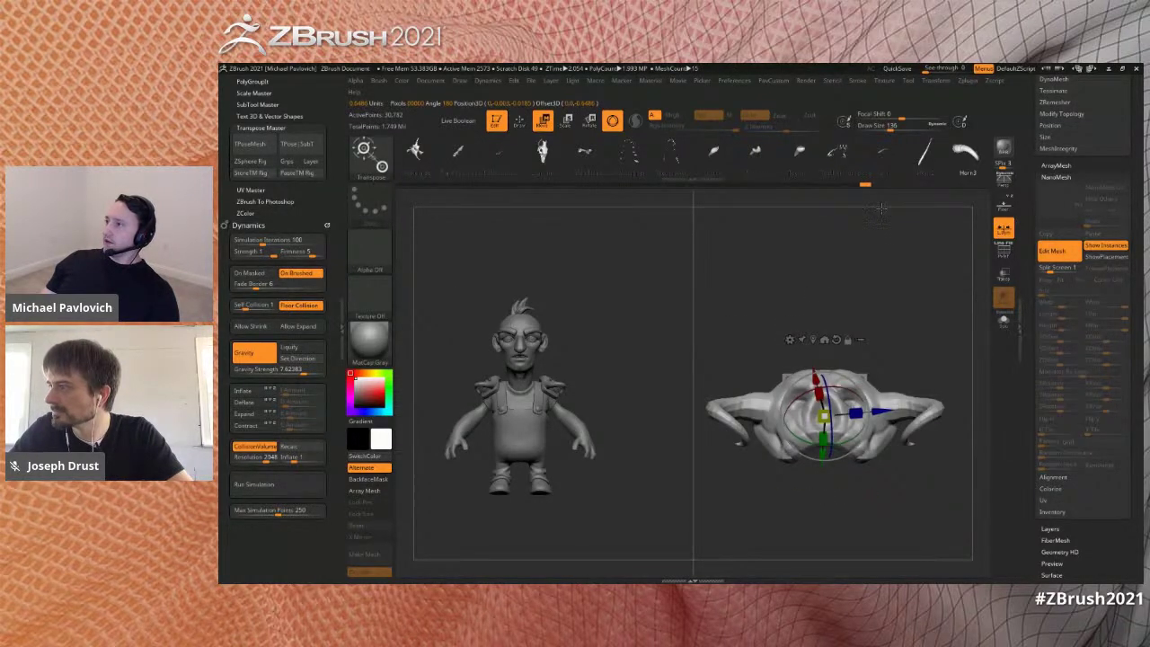
click(836, 338)
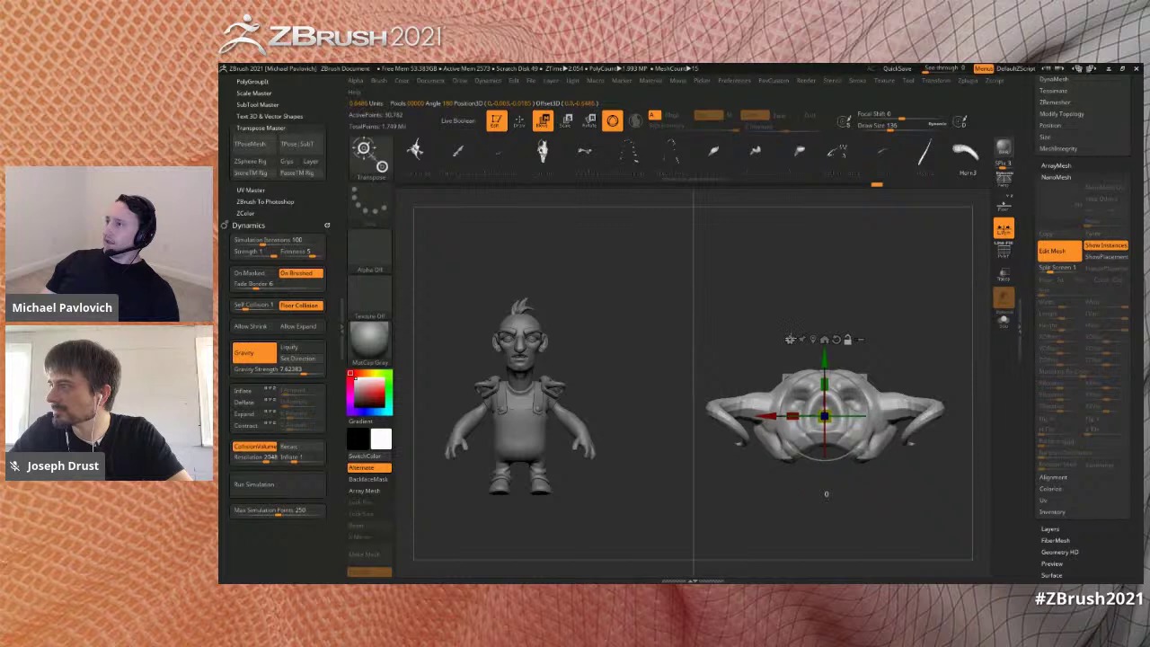
- Bend the horned pad with the Bend Arc deformer
click(790, 339)
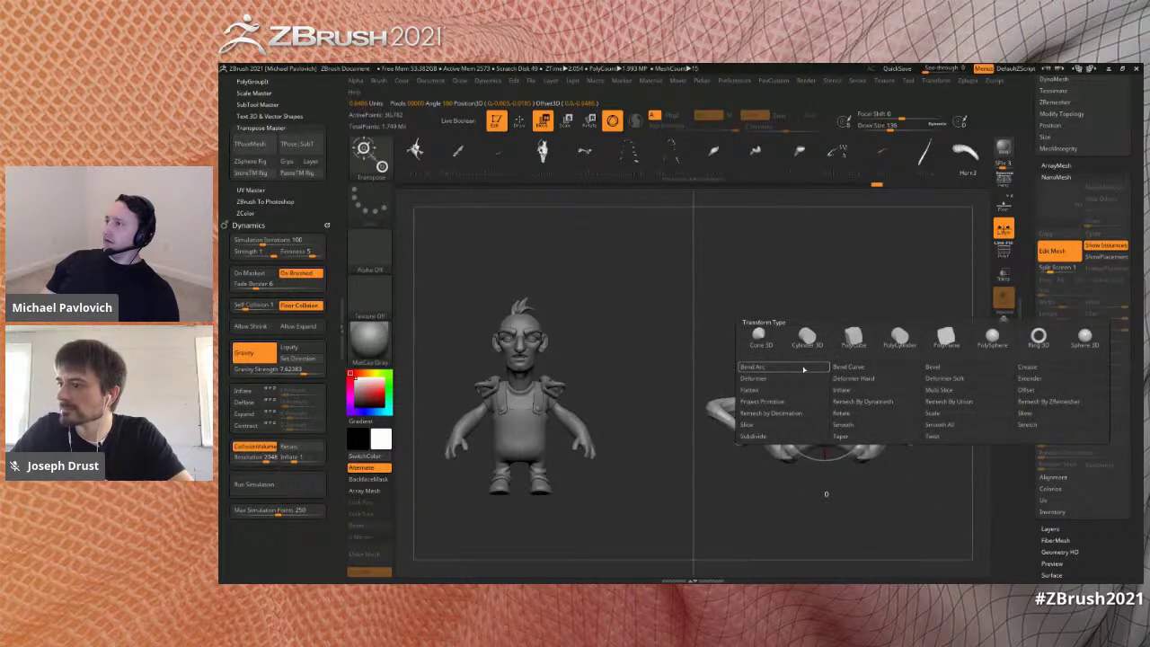
click(803, 369)
drag(824, 374, 780, 390)
drag(835, 349, 763, 387)
key(q)
- Switch to the Standard brush with a smaller draw size and hide the NanoMesh instances on the character
mouse_move(846, 314)
alt+mouse_down()
mouse_move(863, 293)
mouse_move(904, 326)
alt+mouse_up()
key(b)
key(s)
key(t)
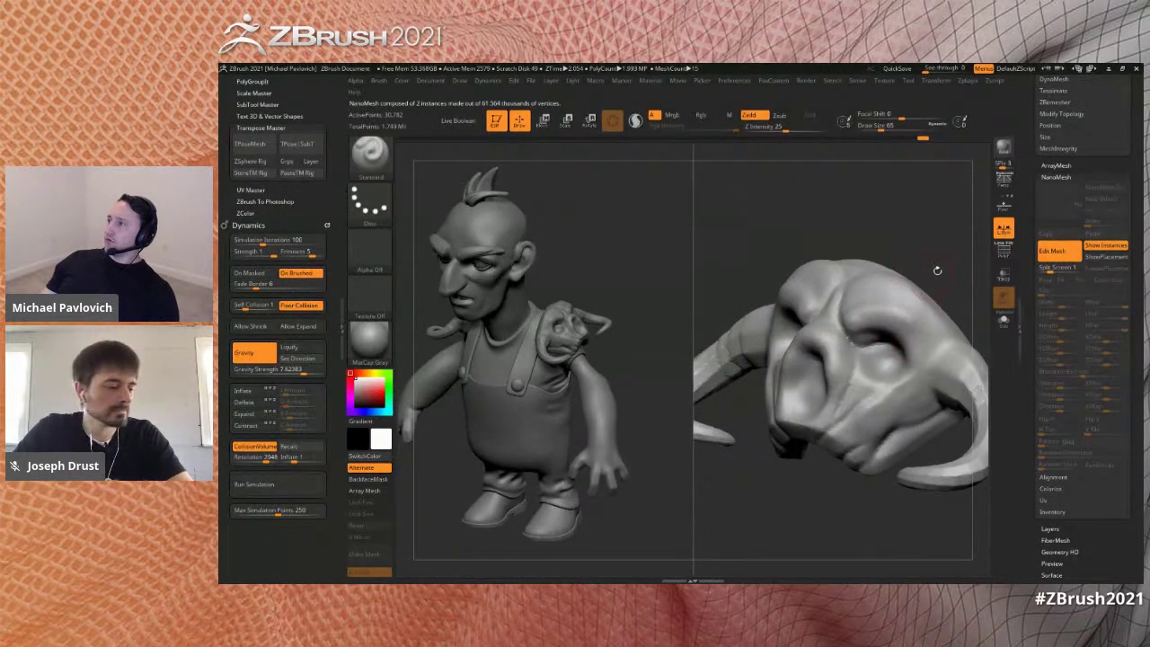
alt+drag(932, 274, 928, 318)
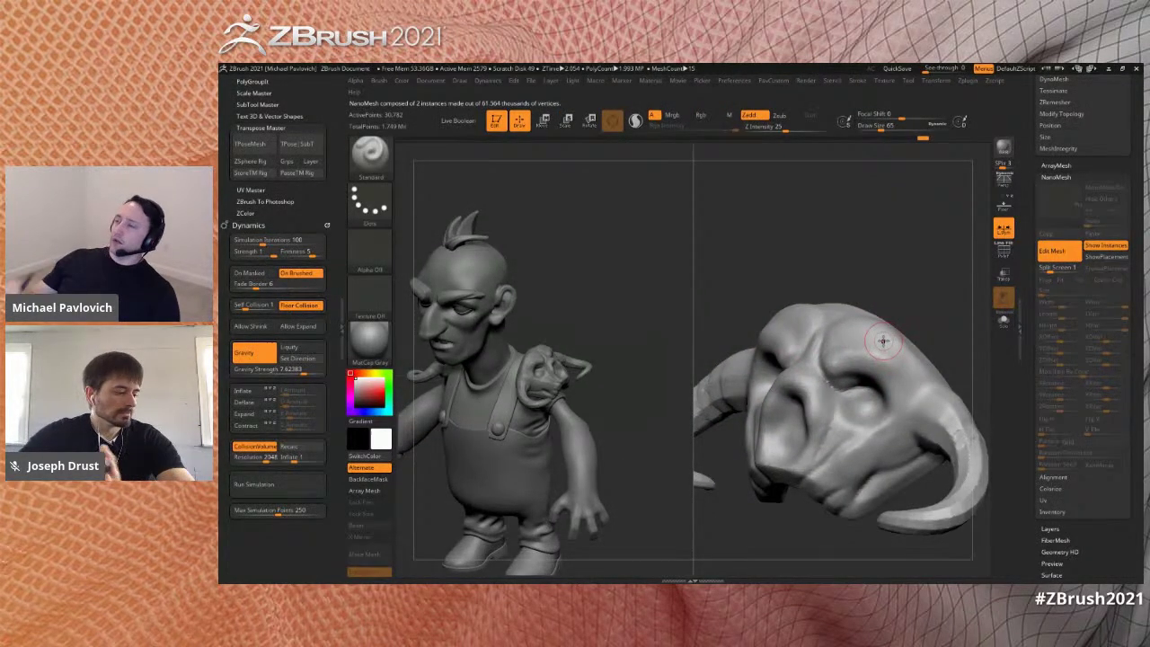
ctrl+right_drag(883, 339, 903, 280)
key(s)
click(904, 309)
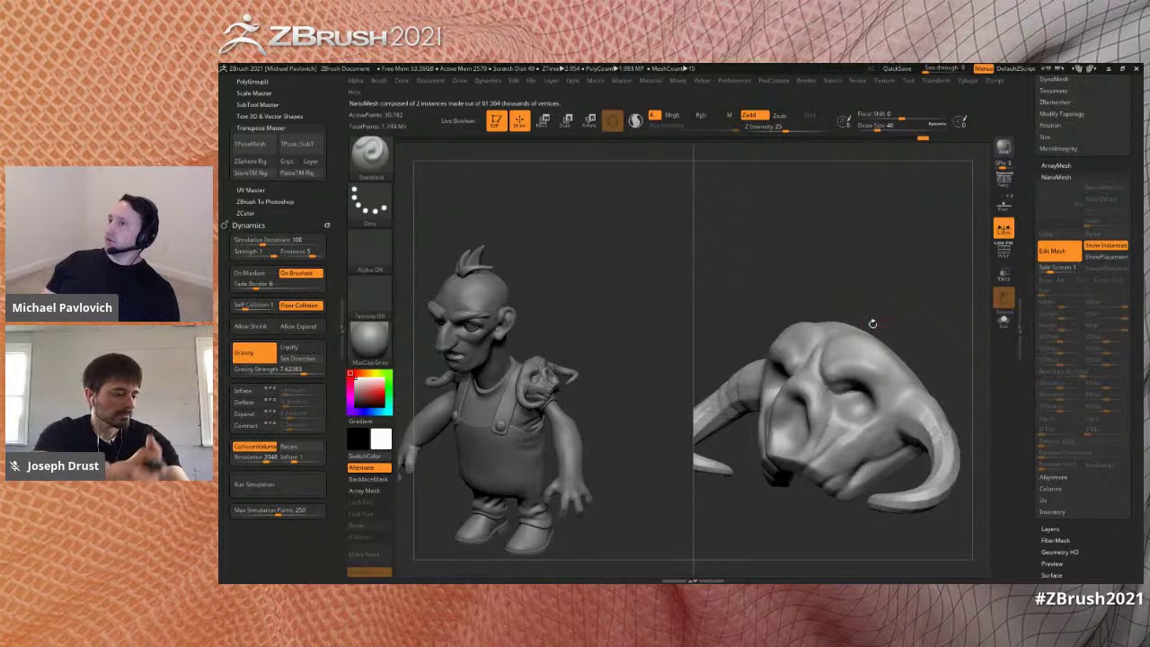
mouse_move(808, 302)
mouse_down()
mouse_move(870, 300)
mouse_move(826, 303)
mouse_up()
click(1099, 247)
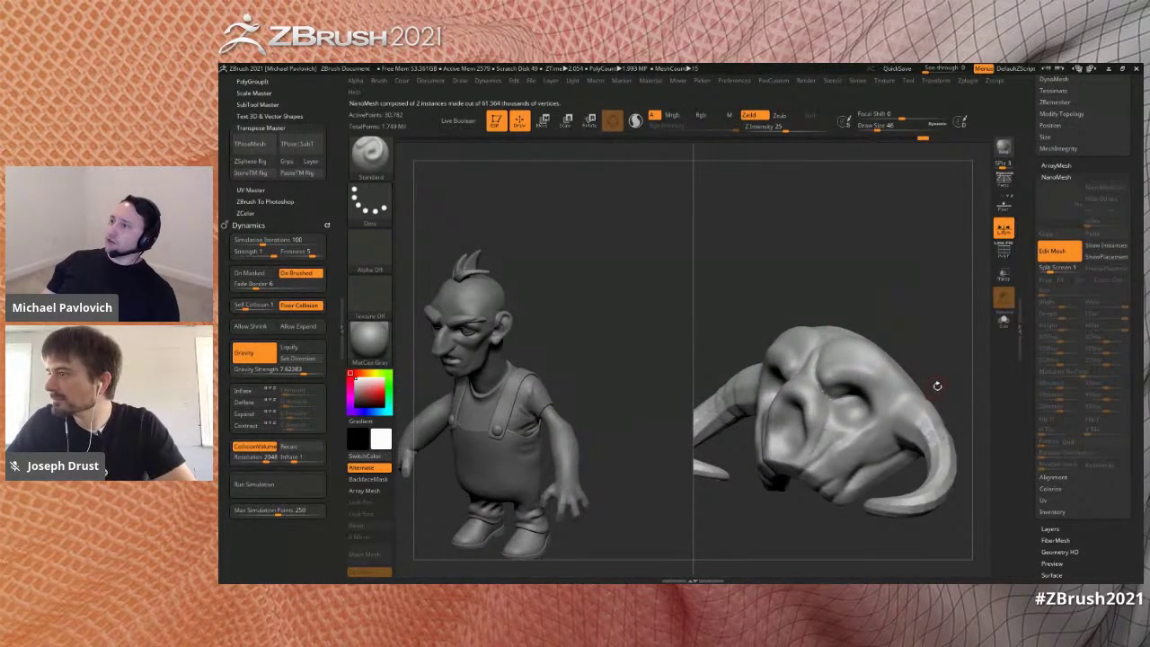
- Carve creases around the eyes and cheeks of the horned face with the DamStandard brush
drag(941, 375, 929, 362)
key(b)
key(d)
key(s)
drag(893, 400, 856, 381)
drag(937, 366, 844, 412)
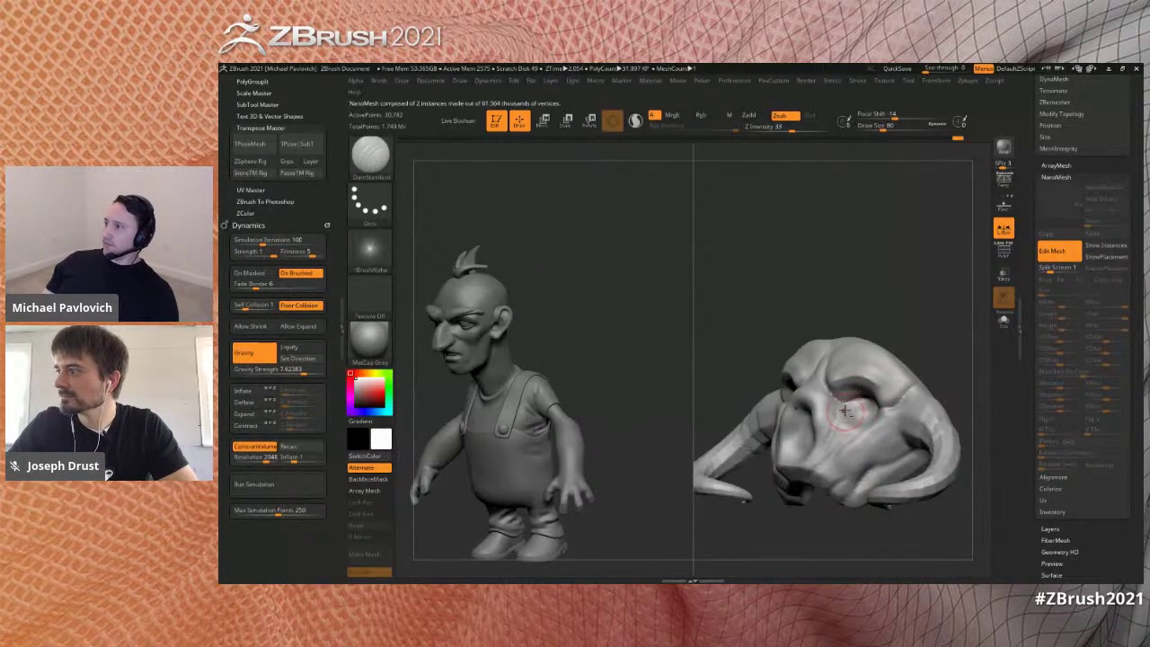
drag(930, 336, 894, 430)
drag(959, 404, 846, 435)
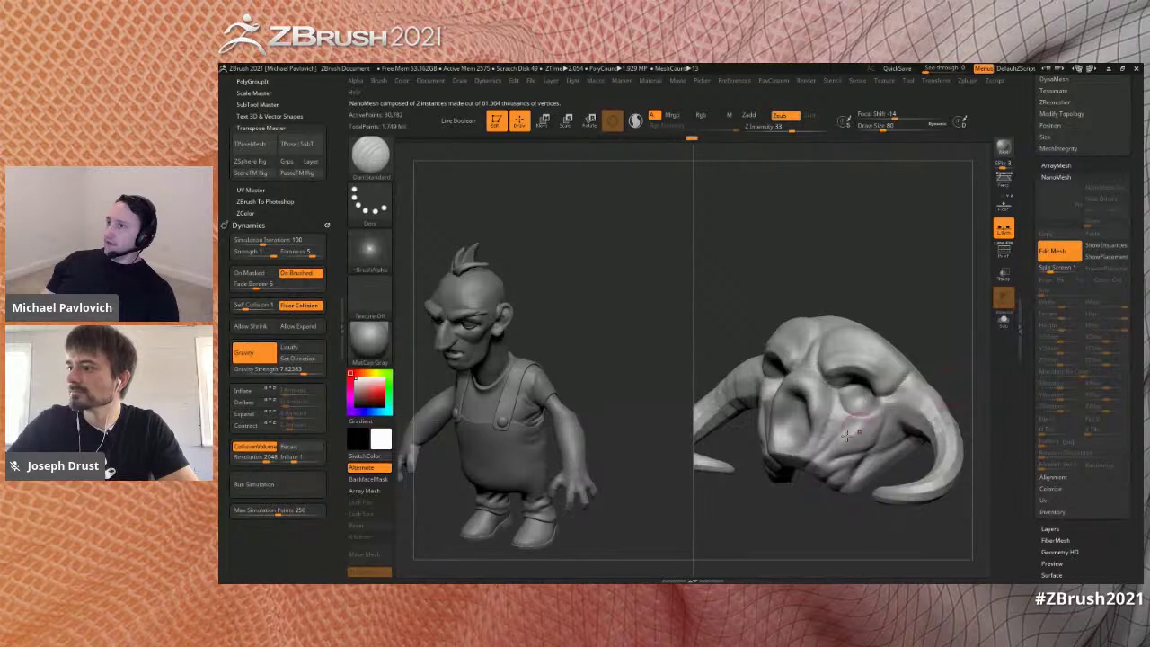
- Show the NanoMesh instances on the farmer again and set the draw size to 74
click(1106, 247)
drag(954, 336, 951, 346)
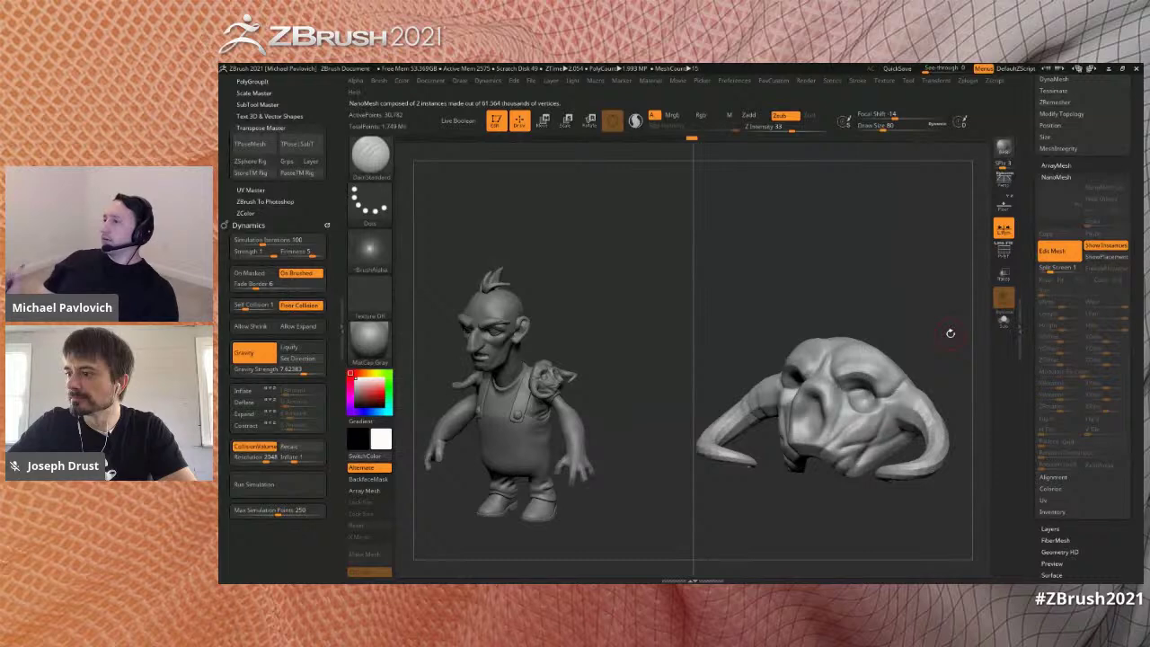
mouse_move(839, 294)
mouse_down()
mouse_move(926, 318)
mouse_move(944, 300)
mouse_move(996, 324)
mouse_move(1030, 321)
mouse_move(1027, 390)
mouse_move(1007, 416)
mouse_move(1005, 449)
mouse_up()
key(s)
drag(898, 322, 906, 324)
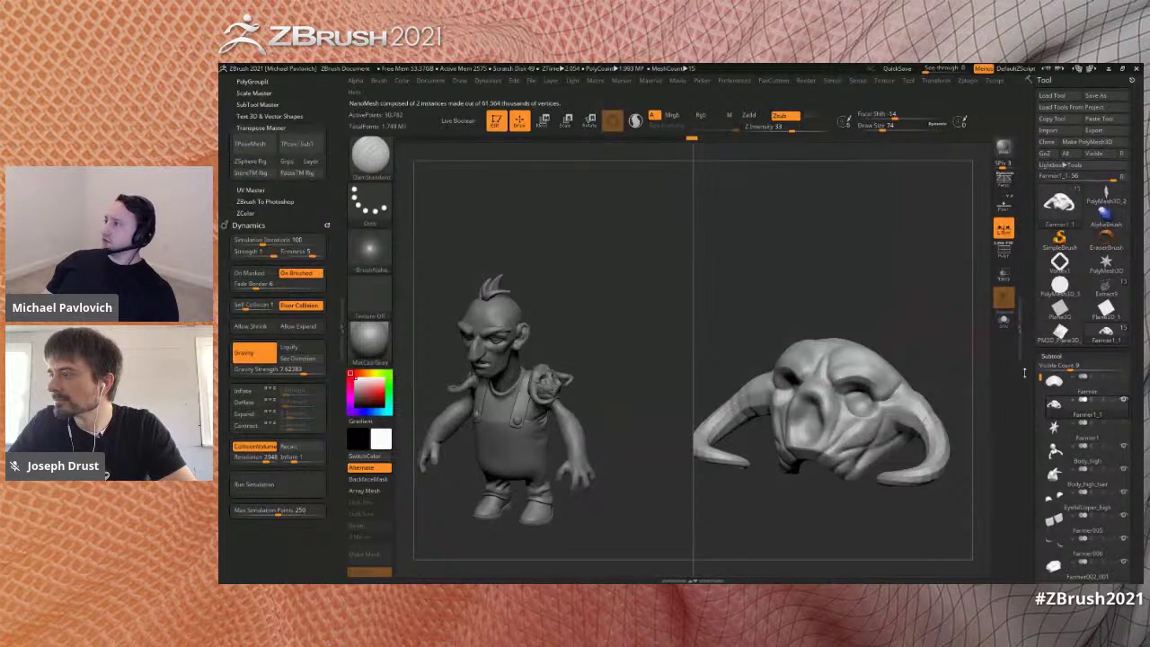
- Delete the horned NanoMesh pad subtool Farmer1_1 from the subtool list
scroll(1023, 333, down, 3)
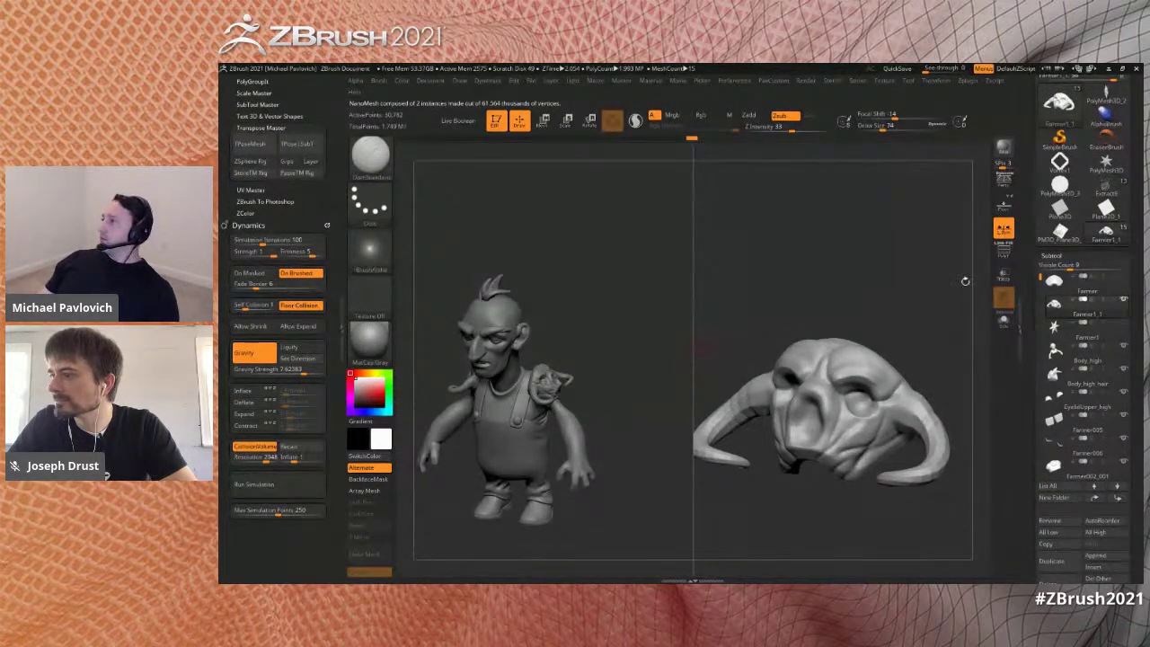
scroll(1031, 335, up, 1)
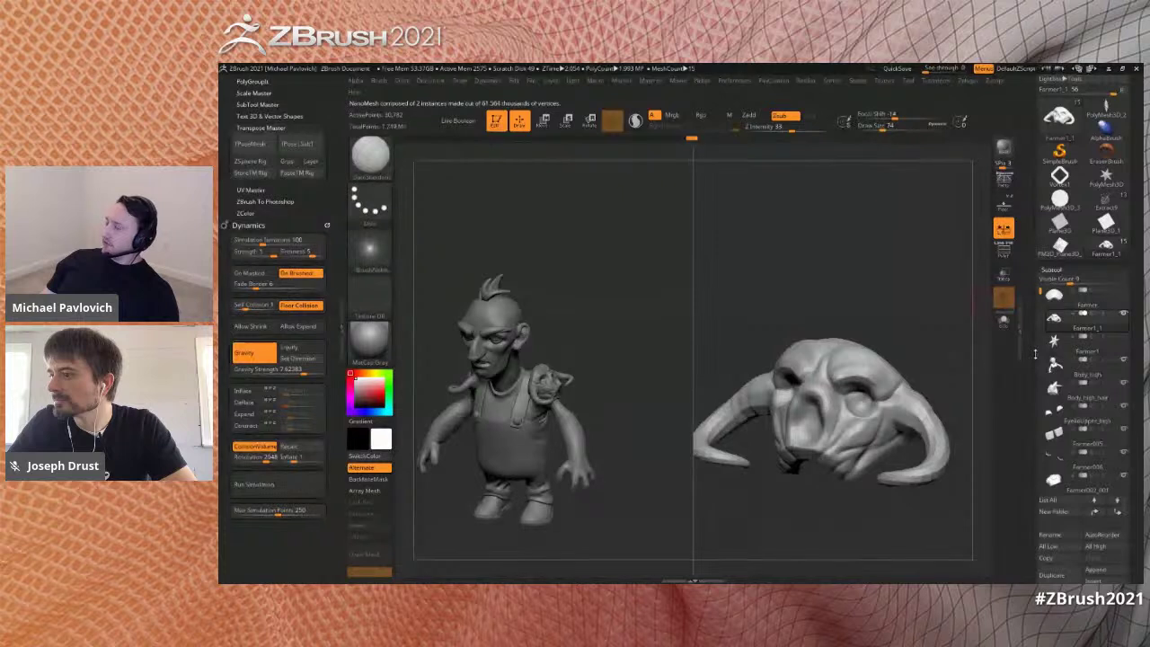
scroll(1033, 364, down, 2)
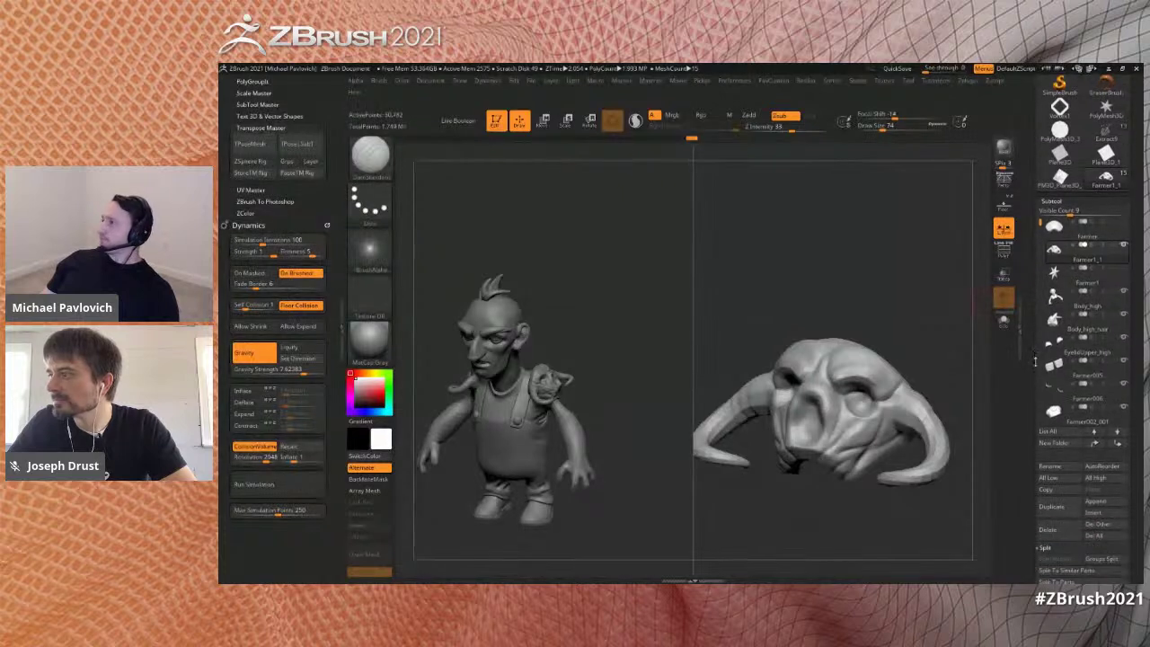
click(1048, 530)
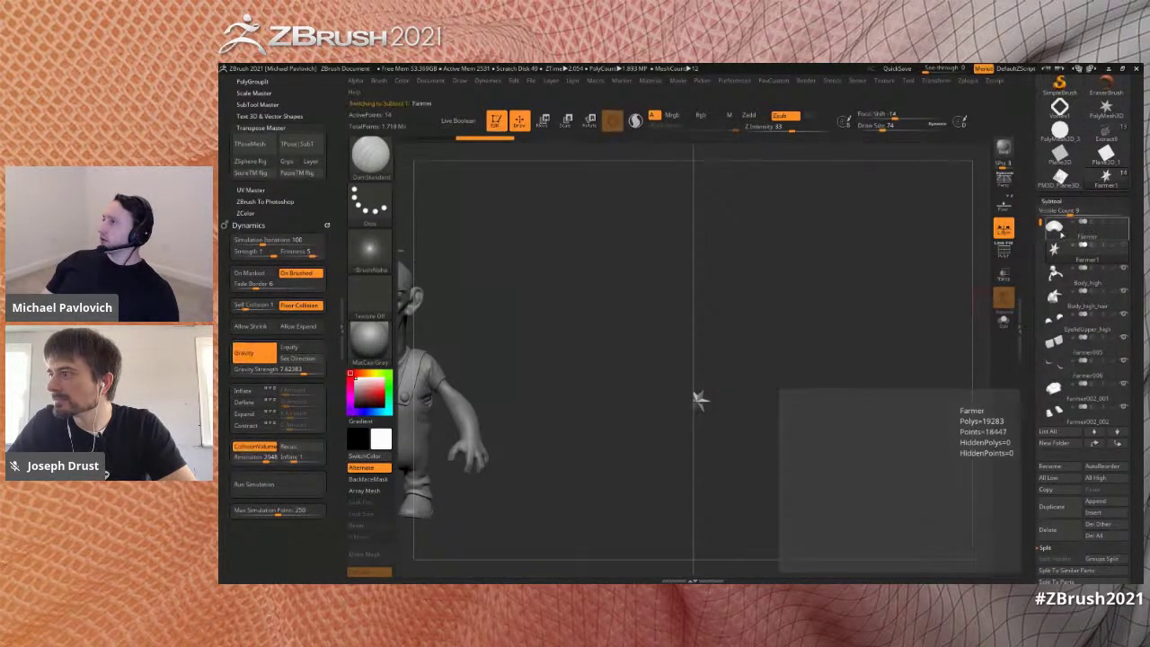
scroll(1031, 264, up, 3)
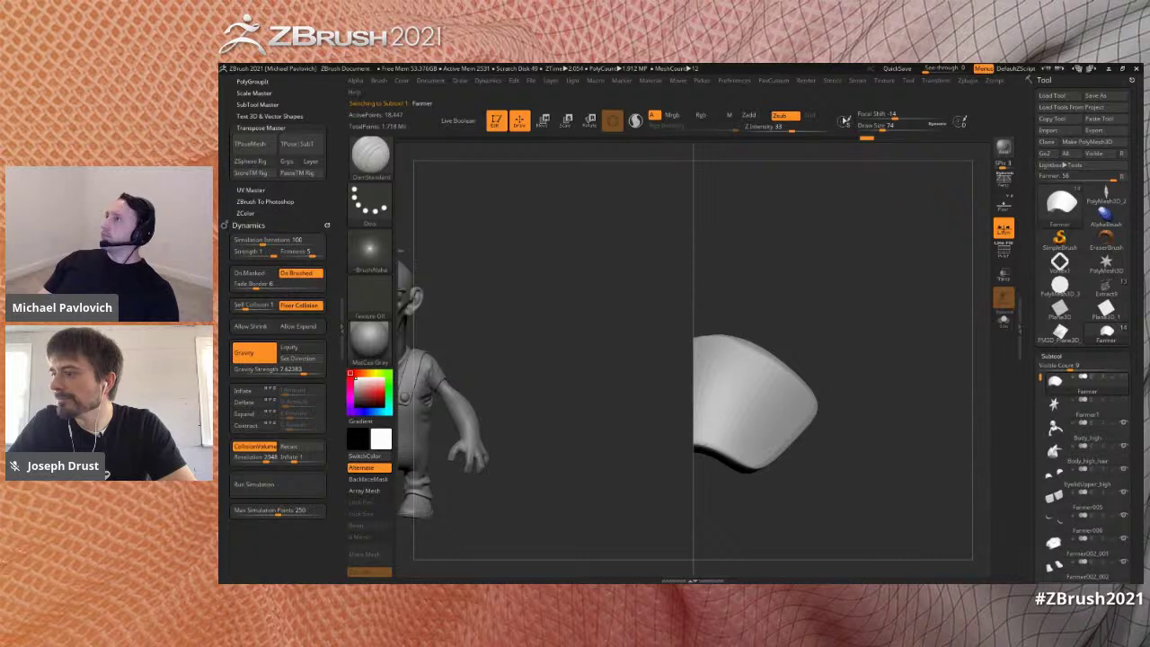
- Return to a single full view of the farmer with the plain pad and set the draw size to 44
click(934, 81)
drag(974, 326, 960, 326)
mouse_move(859, 367)
right_down()
mouse_move(897, 364)
mouse_move(902, 329)
right_up()
key(s)
click(1006, 329)
click(847, 348)
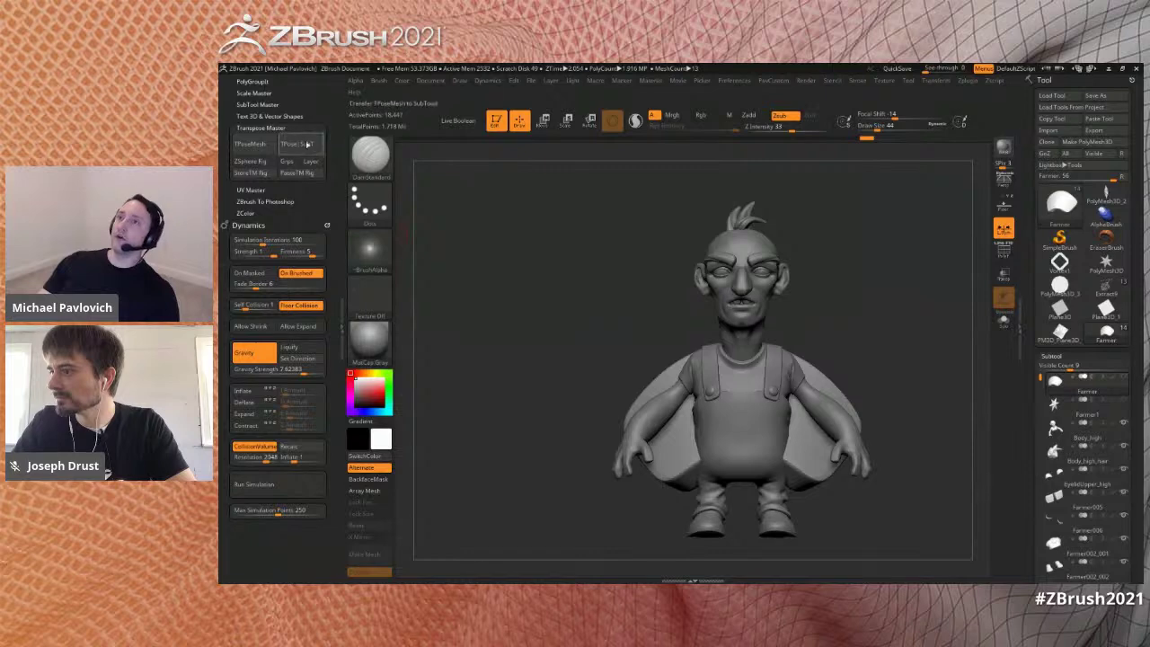
- Dock the Macro palette in the side tray and run the Create Instance Subtool macro on the plain pad
drag(323, 124, 323, 276)
click(328, 80)
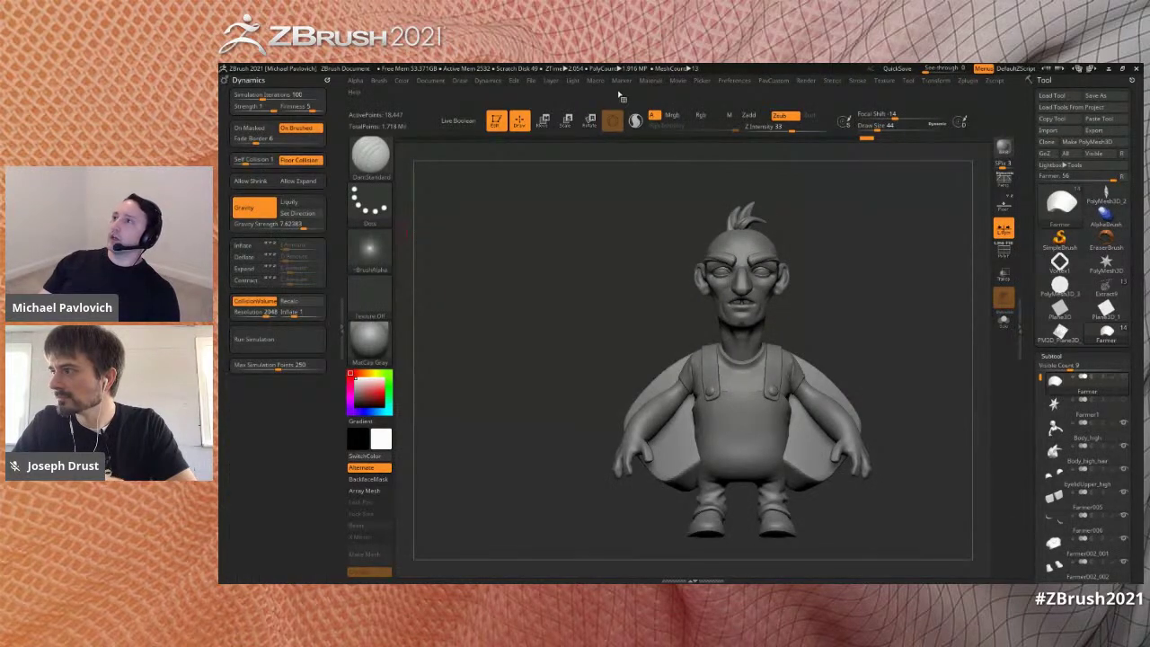
click(597, 84)
mouse_move(589, 91)
mouse_down()
mouse_move(278, 126)
mouse_move(269, 99)
mouse_up()
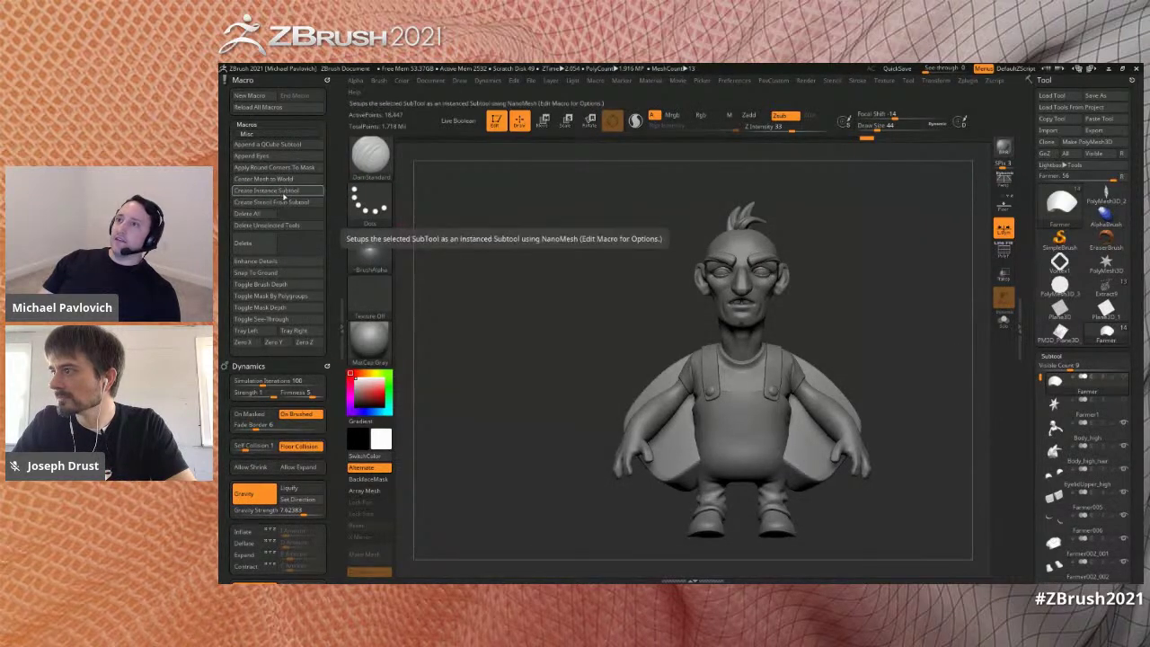
mouse_move(869, 321)
mouse_down()
mouse_move(893, 330)
mouse_move(885, 321)
mouse_up()
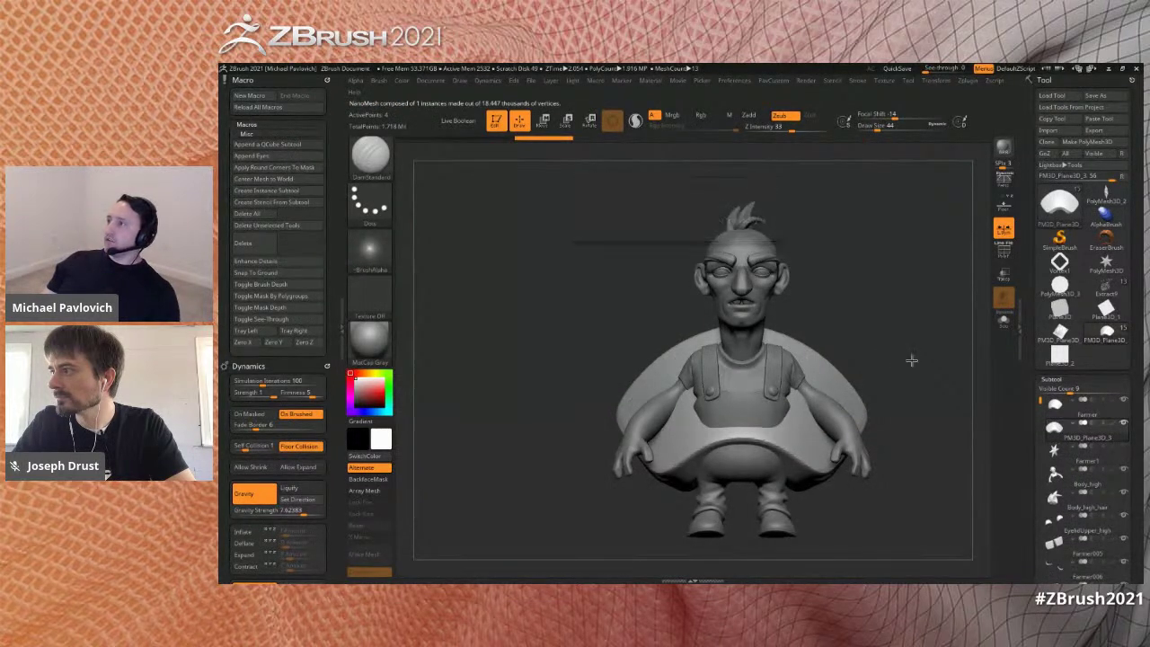
drag(916, 377, 733, 316)
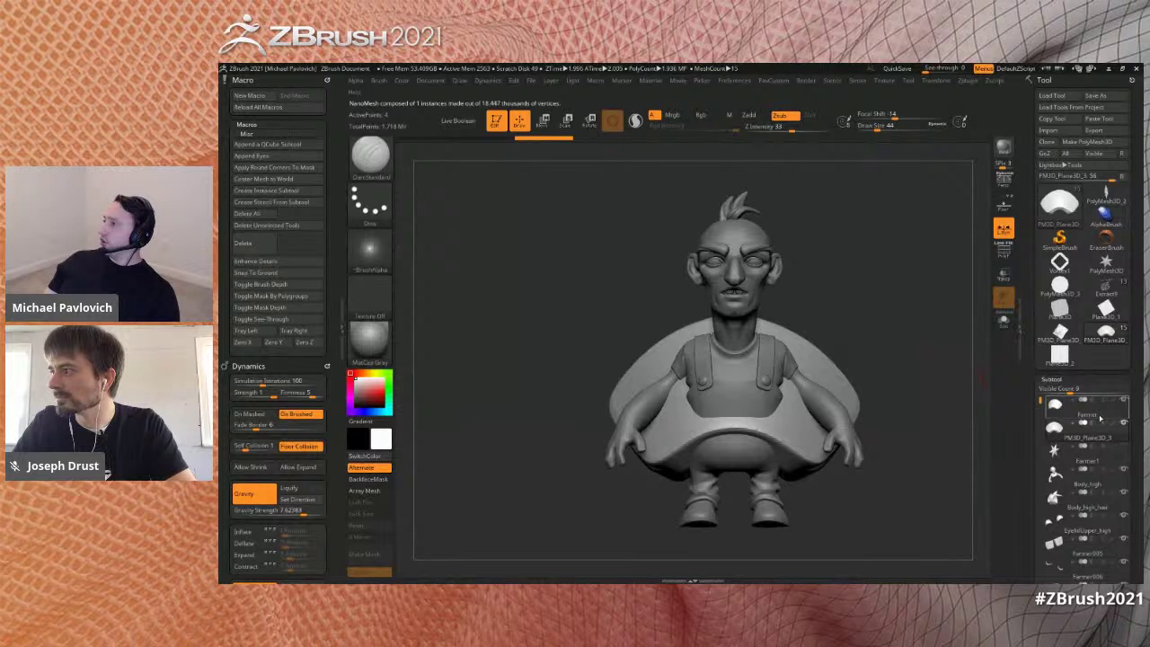
drag(861, 357, 853, 354)
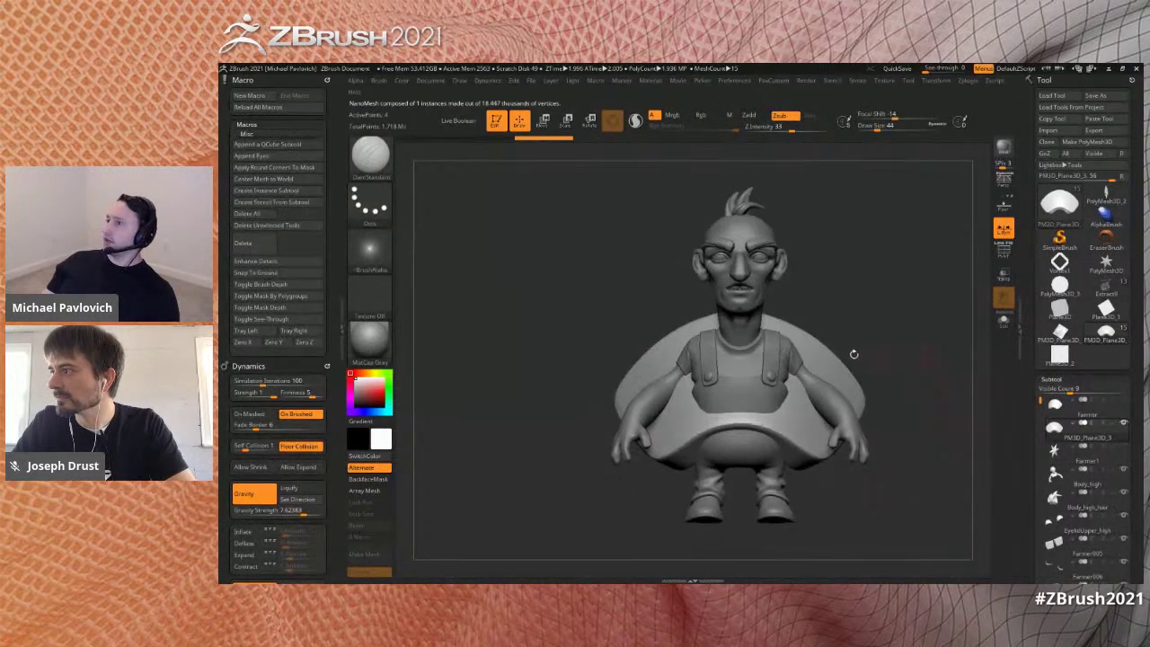
- Move, scale and rotate the instanced pad with the gizmo so it sits on the farmer's shoulder
key(w)
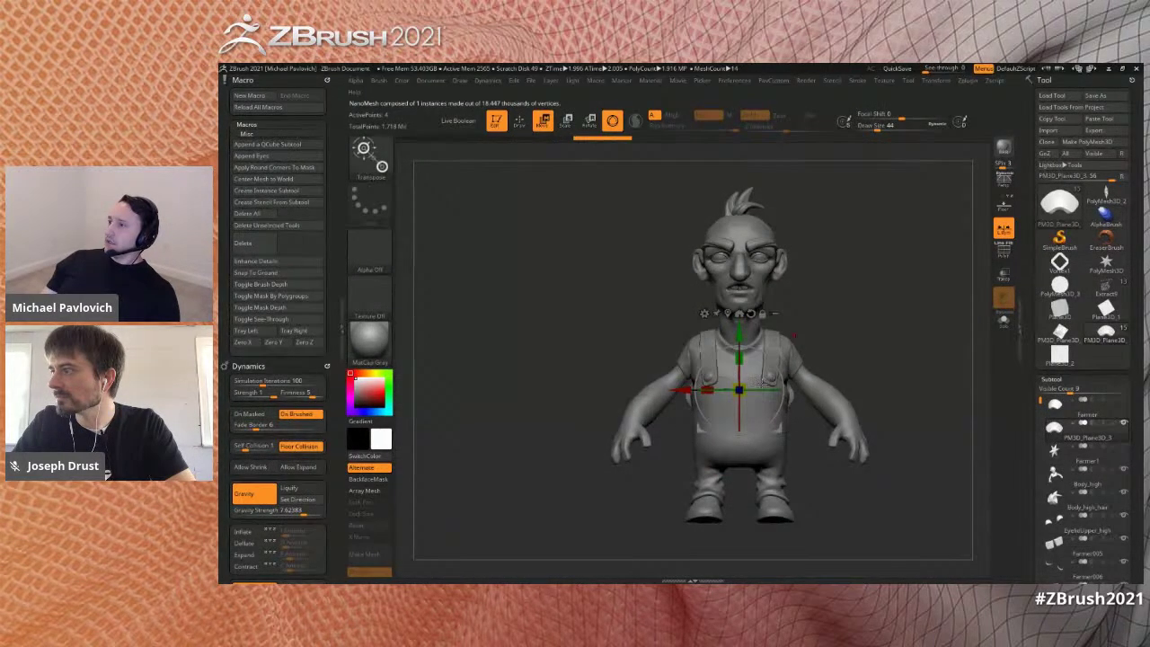
drag(779, 354, 712, 302)
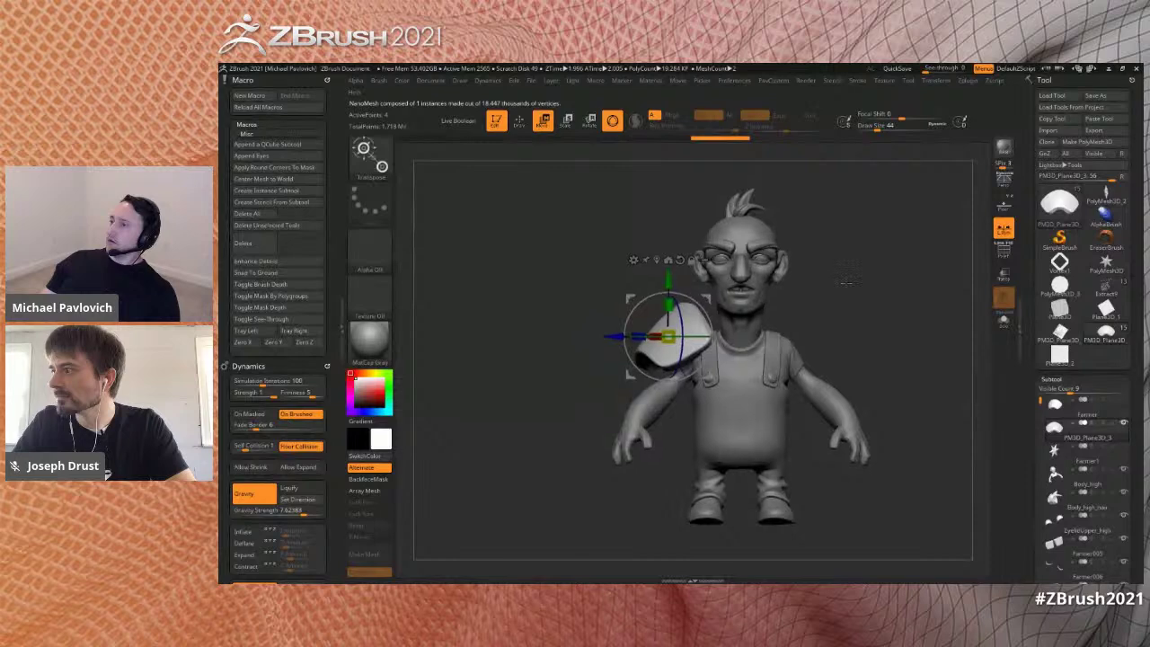
ctrl+right_drag(712, 302, 700, 337)
mouse_move(668, 335)
mouse_down()
mouse_move(686, 319)
mouse_move(669, 335)
mouse_up()
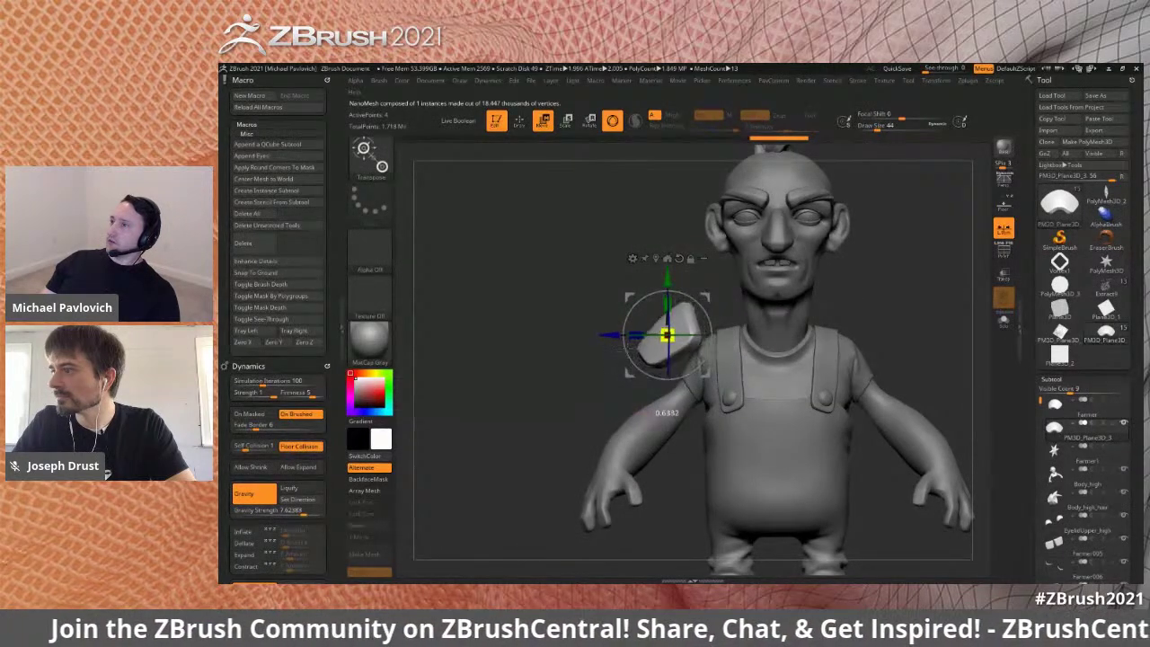
drag(707, 298, 737, 297)
shift+right_drag(736, 297, 808, 299)
drag(736, 314, 722, 298)
drag(736, 298, 756, 311)
shift+right_drag(756, 310, 831, 313)
- Duplicate the shoulder pad with the gizmo and move and rotate the copy behind the elbow
ctrl+drag(757, 311, 812, 372)
shift+right_drag(846, 365, 798, 368)
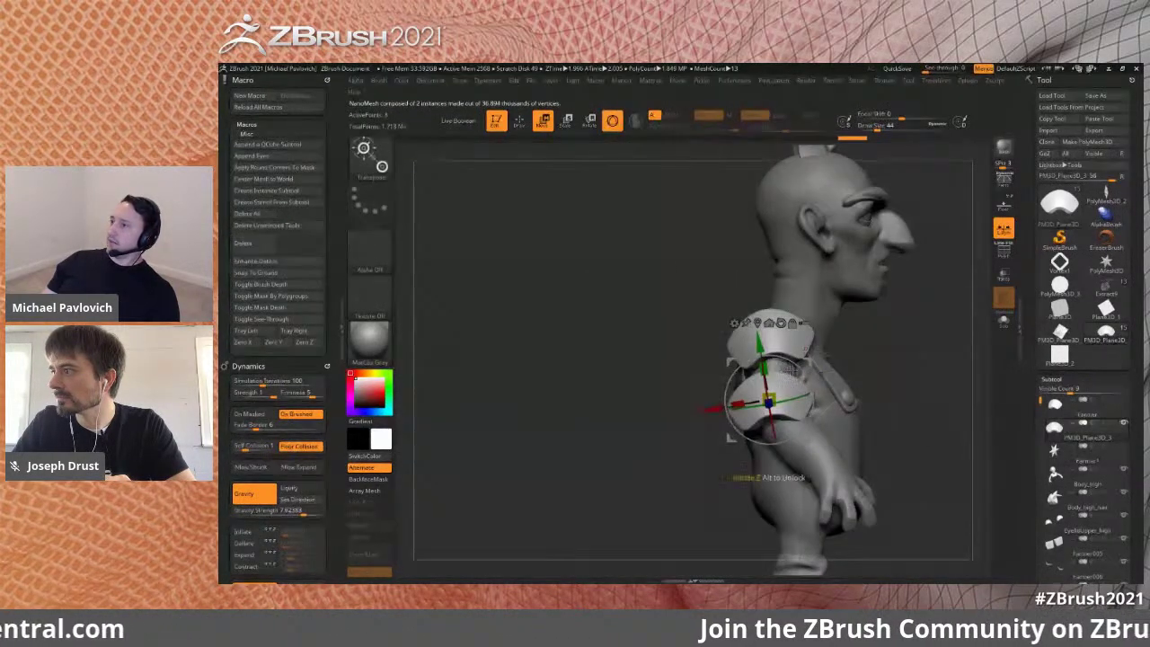
drag(798, 369, 752, 367)
shift+drag(875, 353, 742, 420)
mouse_move(774, 378)
mouse_down()
mouse_move(786, 390)
mouse_move(776, 378)
mouse_up()
right_drag(840, 373, 776, 369)
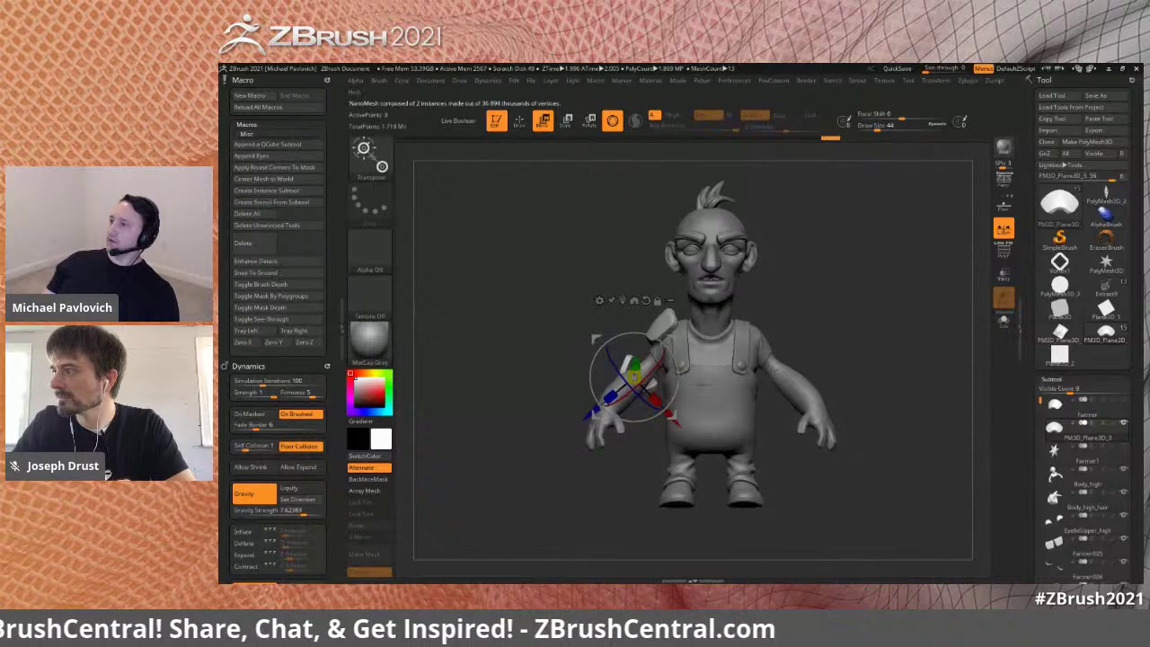
- Duplicate the elbow pad with the gizmo and rotate and position the copy over the knee
ctrl+drag(633, 375, 688, 458)
shift+right_drag(589, 520, 660, 521)
drag(688, 501, 761, 502)
shift+right_drag(773, 517, 701, 519)
drag(706, 433, 734, 460)
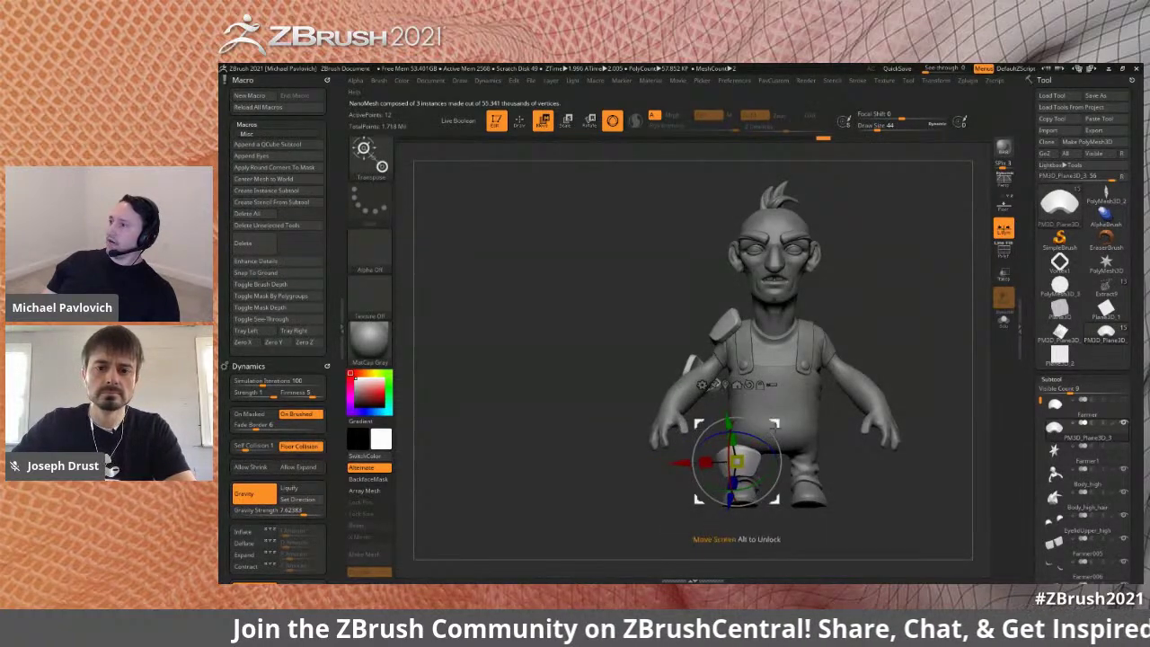
key(q)
mouse_move(835, 341)
mouse_down()
mouse_move(859, 329)
mouse_move(910, 358)
mouse_up()
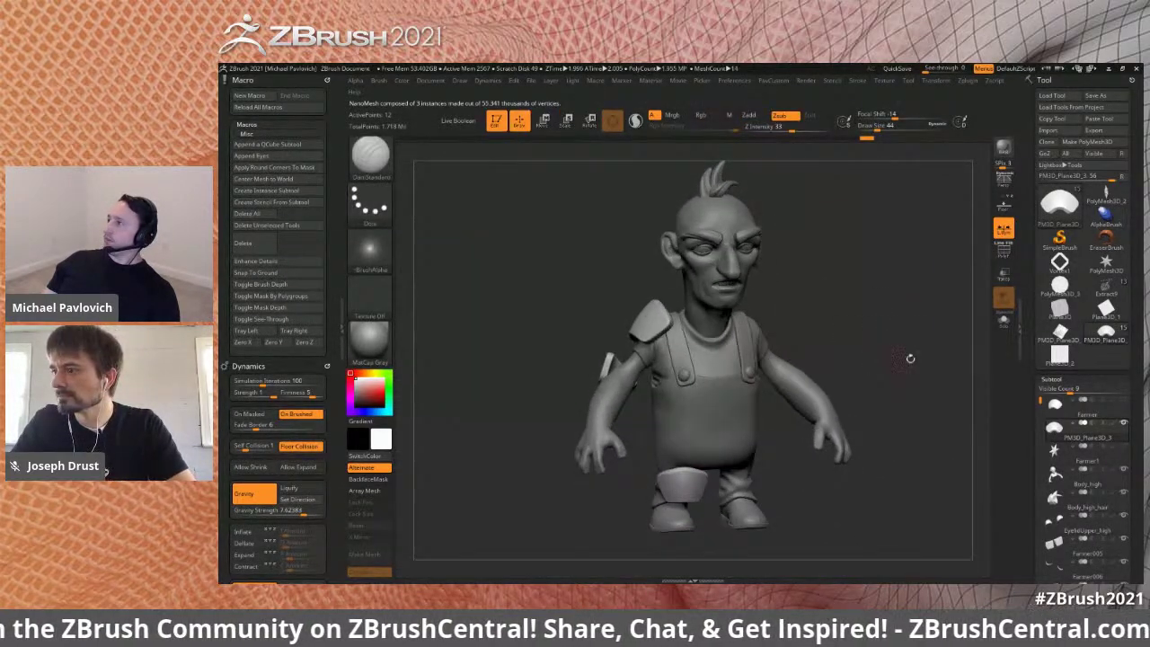
- Expand the NanoMesh settings, toggle the instance display off and on, and show the placement planes
scroll(1028, 404, down, 15)
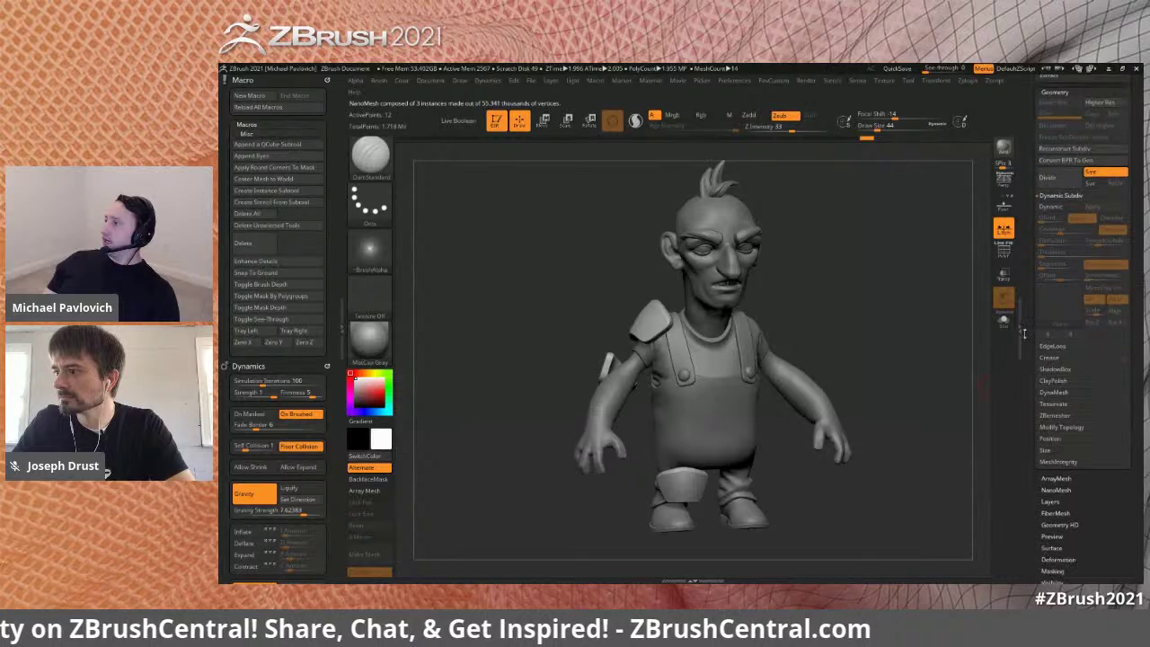
shift+click(1053, 378)
drag(993, 388, 966, 388)
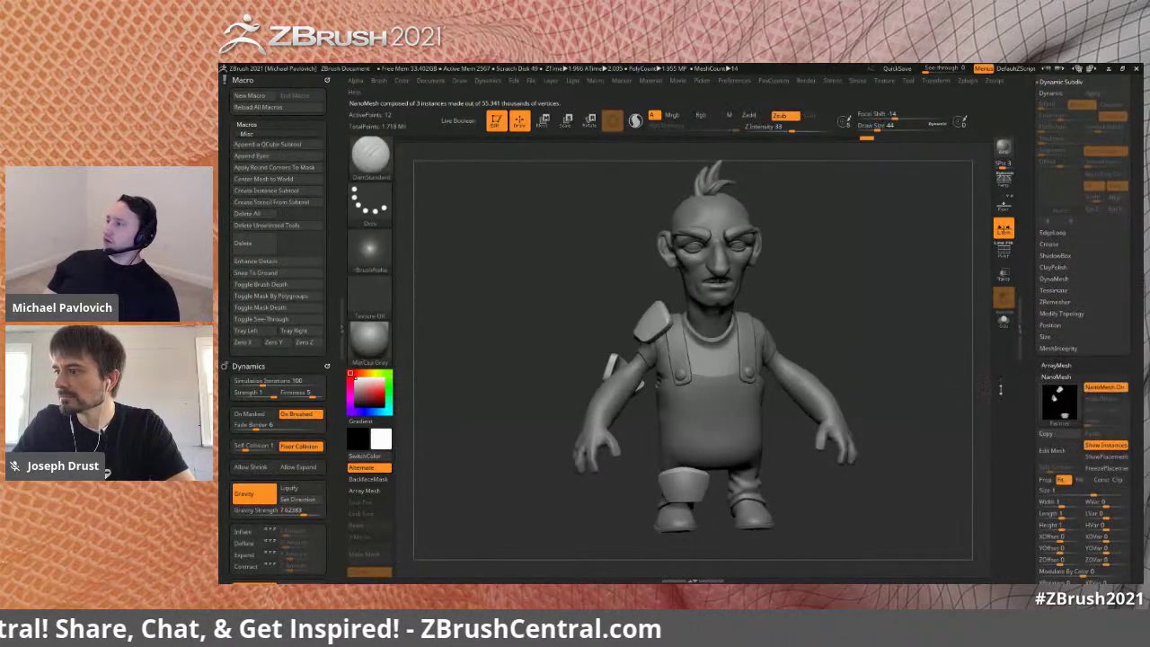
click(1102, 447)
click(1102, 446)
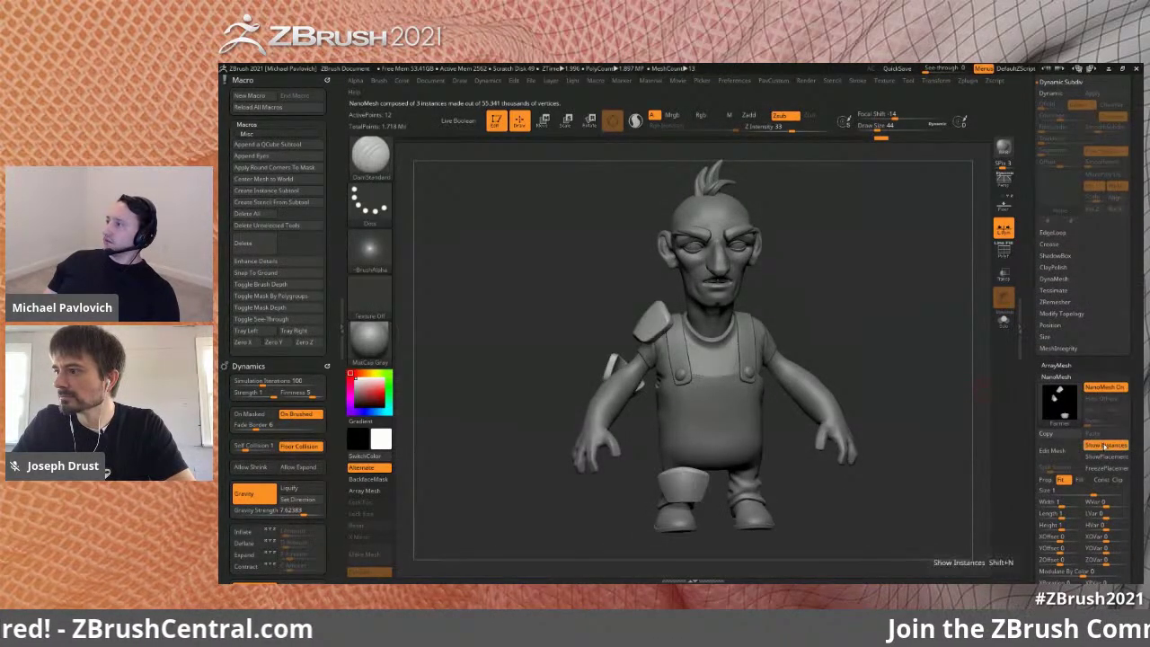
click(1104, 456)
drag(939, 374, 906, 372)
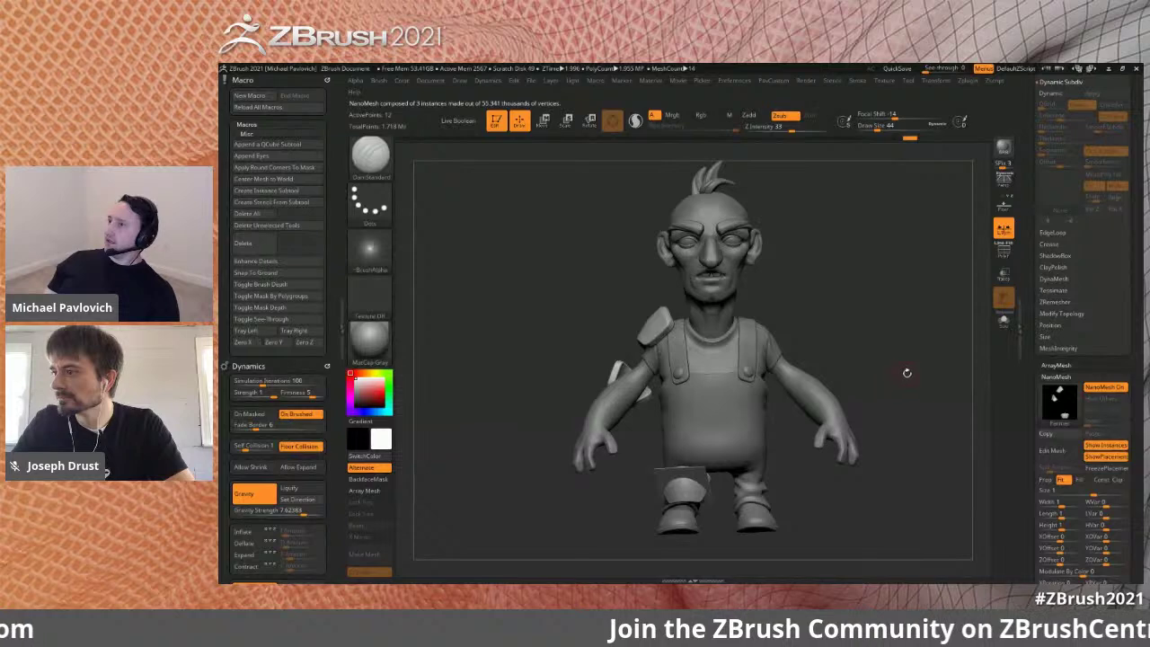
- Turn off local symmetry and mirror the shoulder, elbow and knee pad planes to the farmer's other side
drag(978, 261, 638, 405)
drag(819, 334, 932, 264)
click(1003, 233)
key(space)
click(888, 300)
click(885, 246)
mouse_move(968, 293)
mouse_down()
mouse_move(848, 292)
mouse_move(833, 275)
mouse_up()
- Reorient the mirrored pads by spinning their placement planes with the ZModeler Spin Edges action on a single poly
key(b)
key(z)
key(m)
key(space)
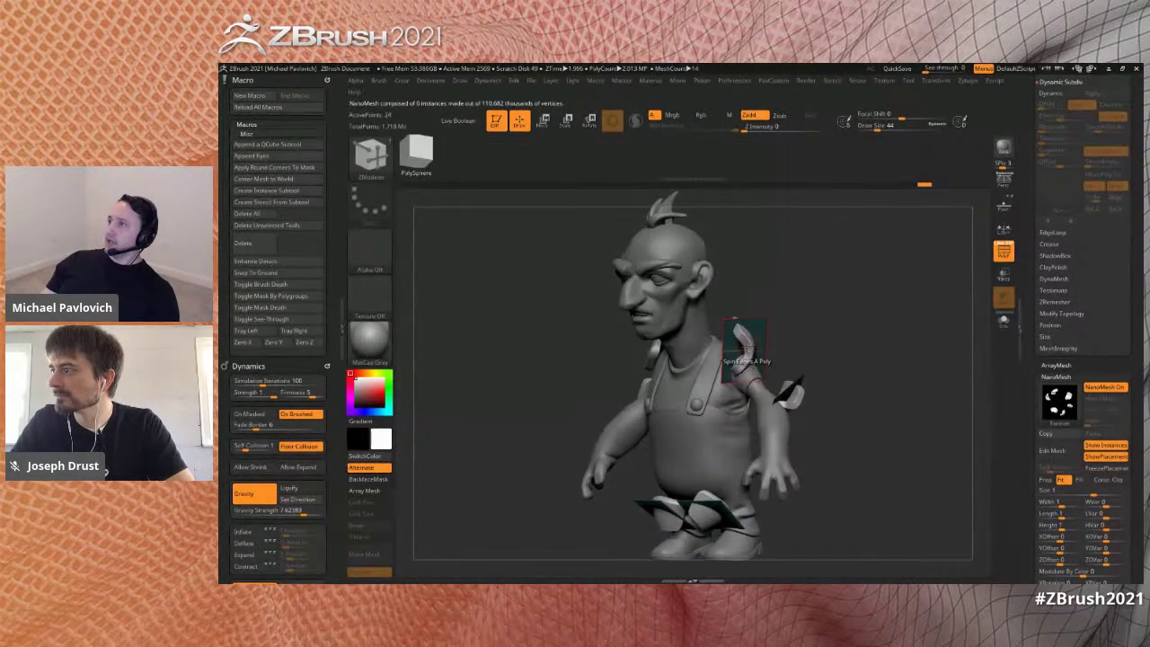
key(space)
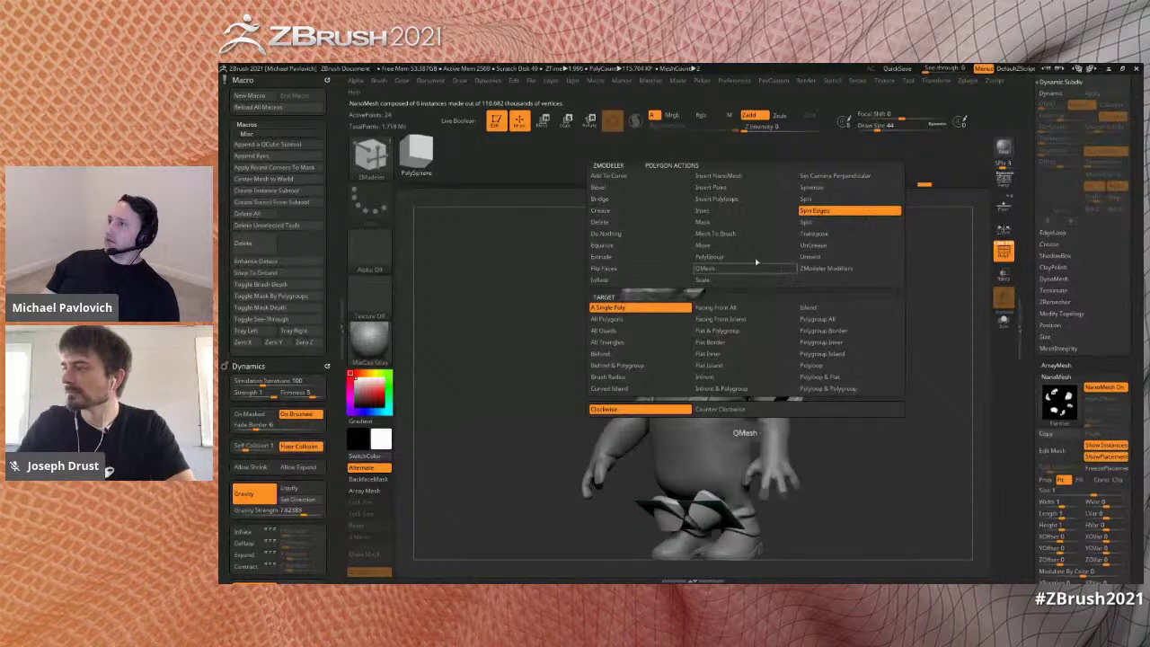
click(746, 309)
drag(865, 285, 821, 273)
drag(766, 312, 815, 320)
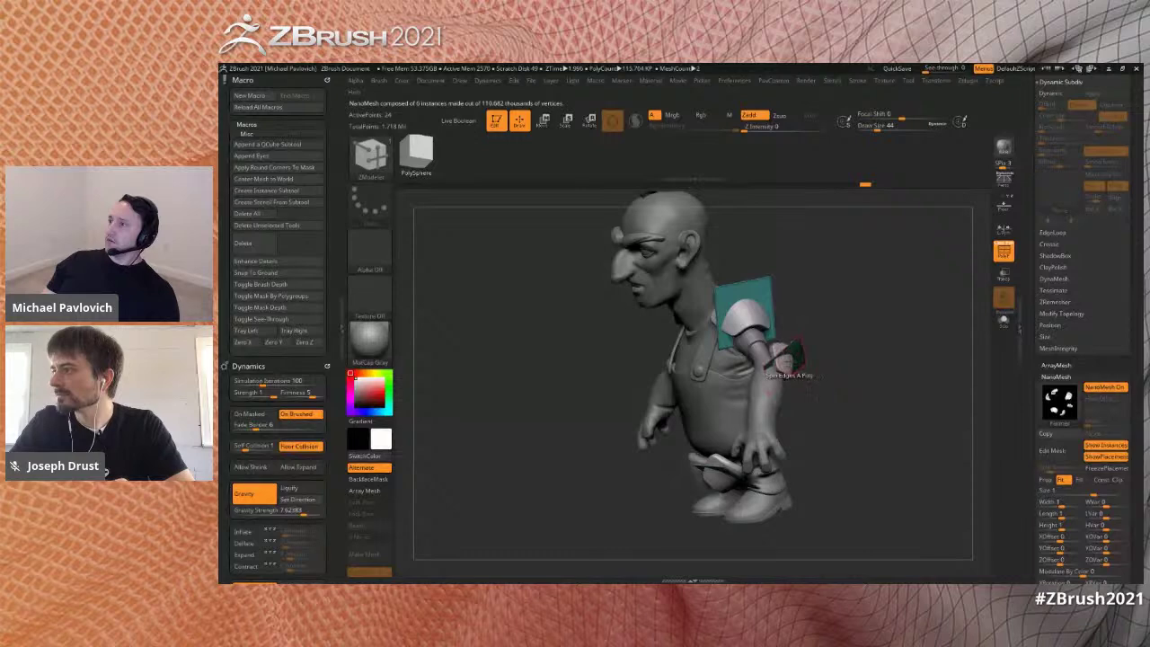
drag(843, 386, 748, 436)
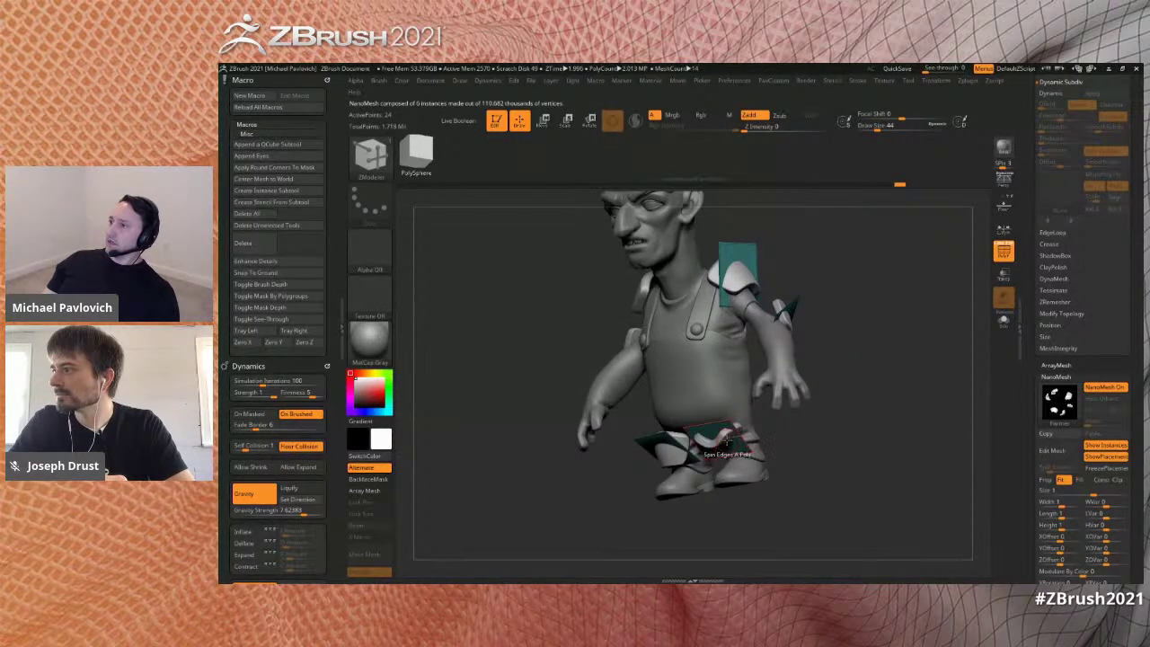
drag(875, 387, 1004, 396)
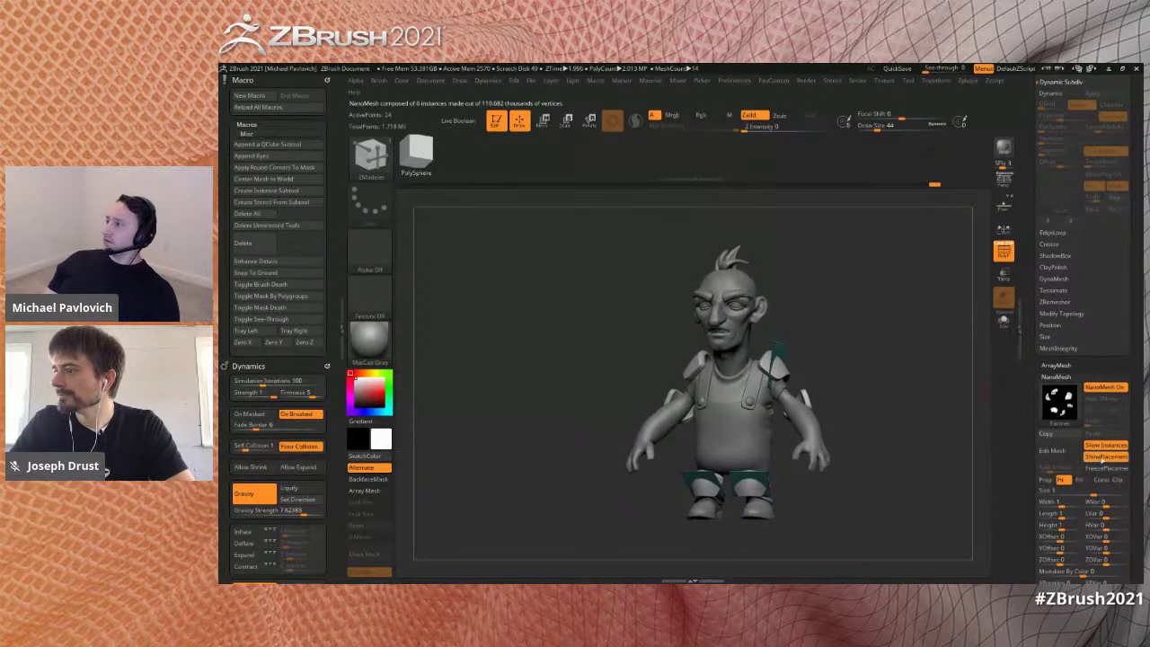
- Open the source pad in Edit Mesh and trim it with the TrimDynamic brush with Sculptris Pro enabled
click(1061, 453)
mouse_move(920, 353)
mouse_down()
mouse_move(925, 287)
mouse_move(942, 305)
mouse_move(931, 299)
mouse_up()
key(b)
key(t)
key(d)
key(shift+f)
key(b)
key(t)
click(940, 260)
click(634, 121)
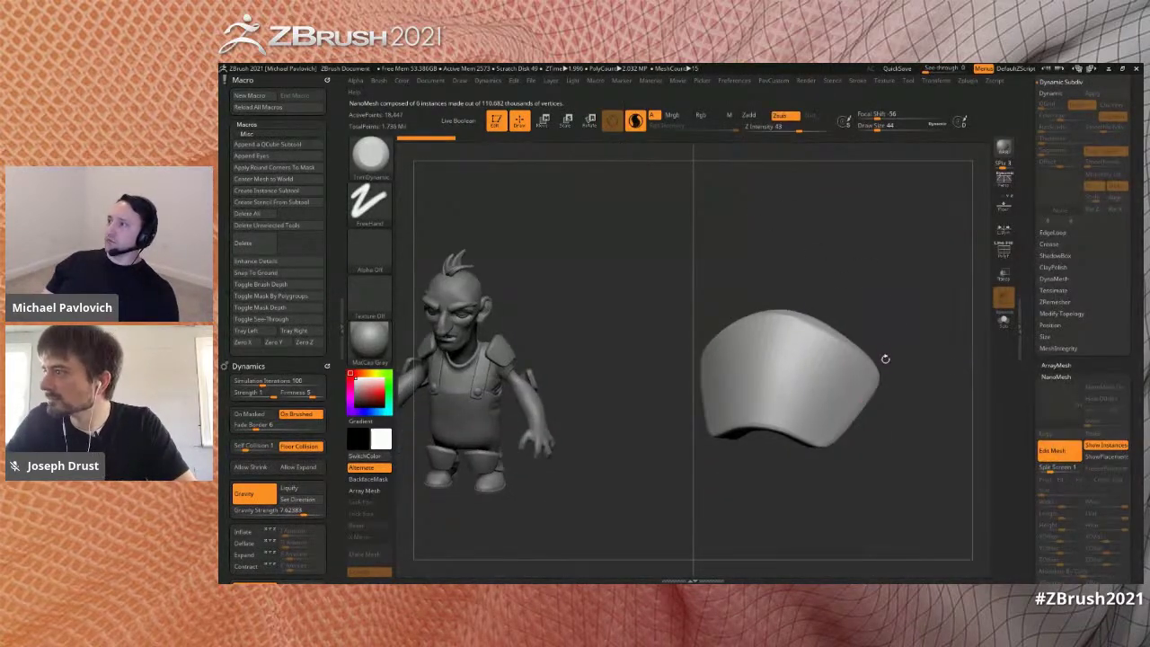
mouse_move(889, 404)
mouse_down()
mouse_move(916, 377)
mouse_move(904, 372)
mouse_up()
- Pull long side horns and shorter spikes down from the pad's lower edge with the SnakeHook brush
key(b)
key(s)
key(Escape)
key(b)
key(s)
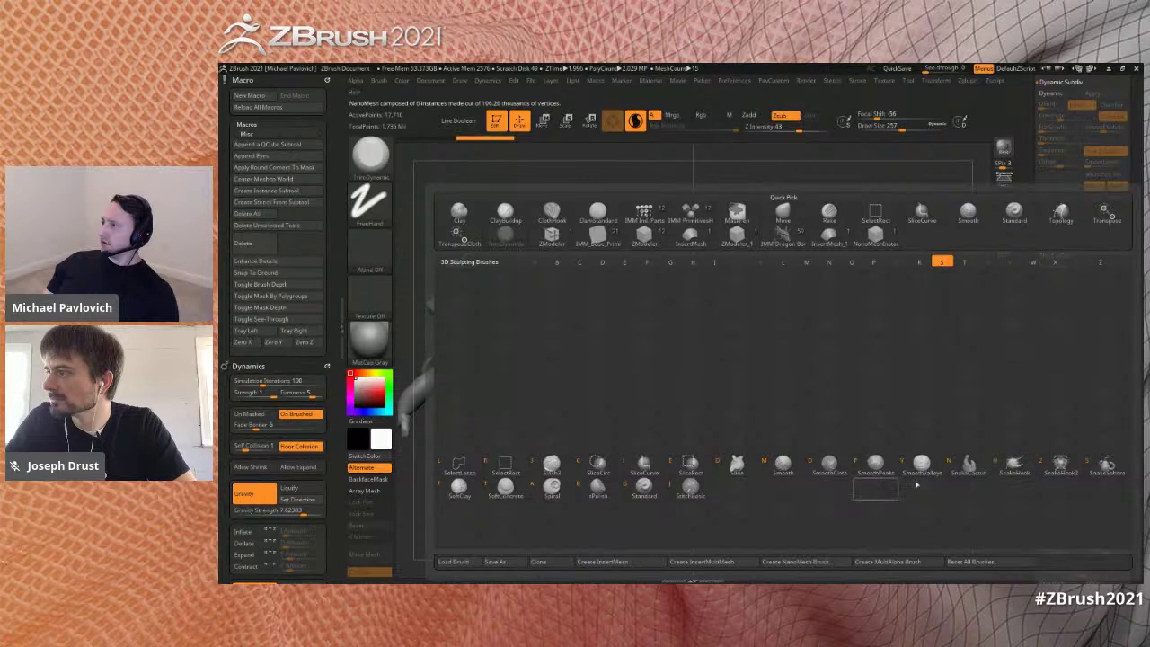
click(1002, 473)
mouse_move(872, 308)
mouse_down()
mouse_move(925, 325)
mouse_move(894, 463)
mouse_up()
mouse_move(839, 488)
mouse_down()
mouse_move(848, 431)
mouse_move(797, 427)
mouse_up()
drag(783, 487, 920, 397)
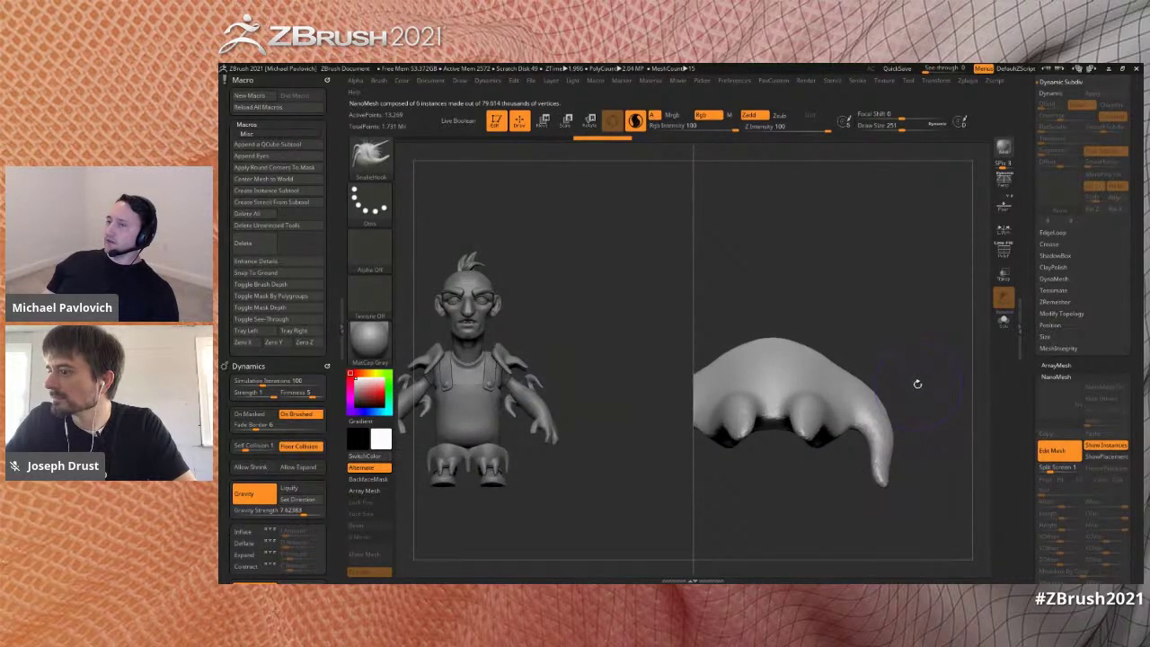
- Try to shift the spiked source pad slightly with the gizmo, undo the move and return to sculpting
alt+drag(904, 326, 930, 336)
key(w)
drag(798, 404, 785, 405)
key(ctrl+z)
key(q)
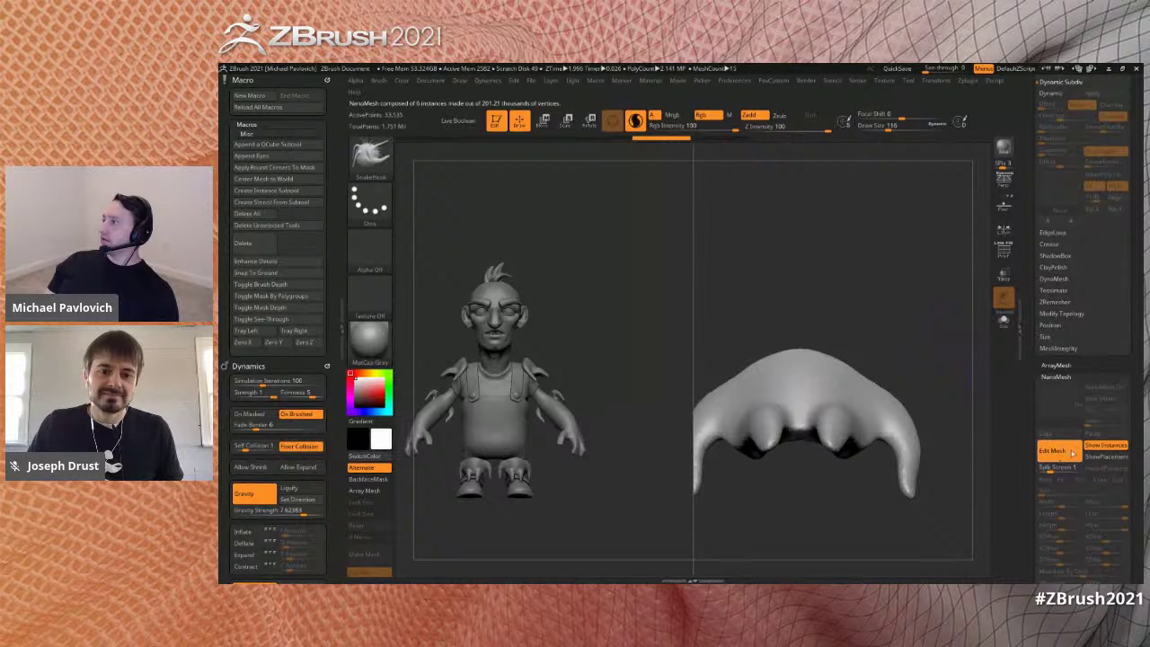
- Leave Edit Mesh on the spiked source pad to return to the character with the instanced pads
key(s)
drag(964, 407, 951, 408)
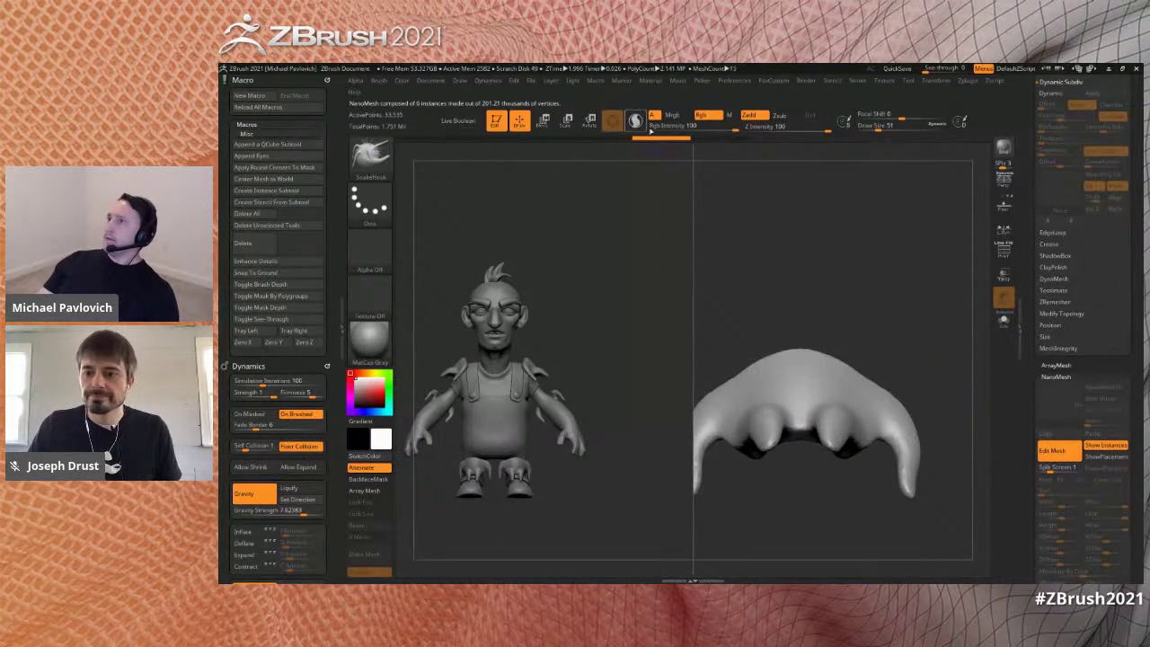
drag(1031, 350, 1032, 422)
drag(967, 365, 956, 334)
mouse_move(957, 334)
mouse_down()
mouse_move(933, 347)
mouse_move(943, 345)
mouse_up()
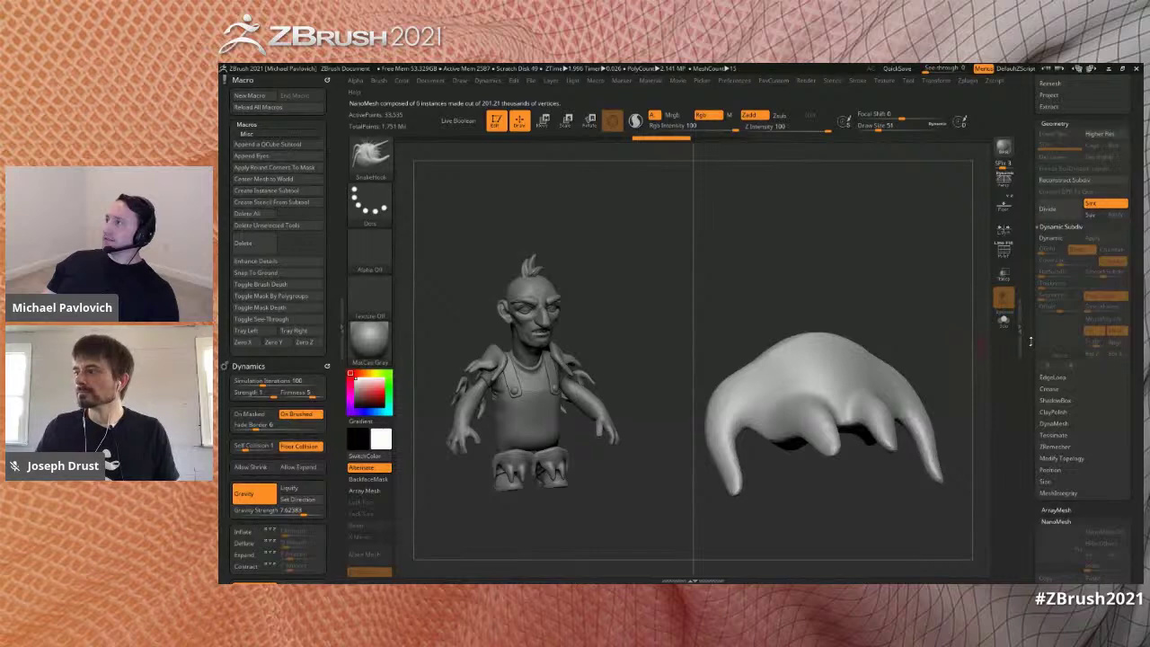
drag(1031, 338, 1032, 184)
click(1062, 280)
mouse_move(934, 334)
mouse_down()
mouse_move(903, 326)
mouse_move(952, 321)
mouse_move(939, 319)
mouse_move(945, 350)
mouse_up()
key(s)
click(948, 327)
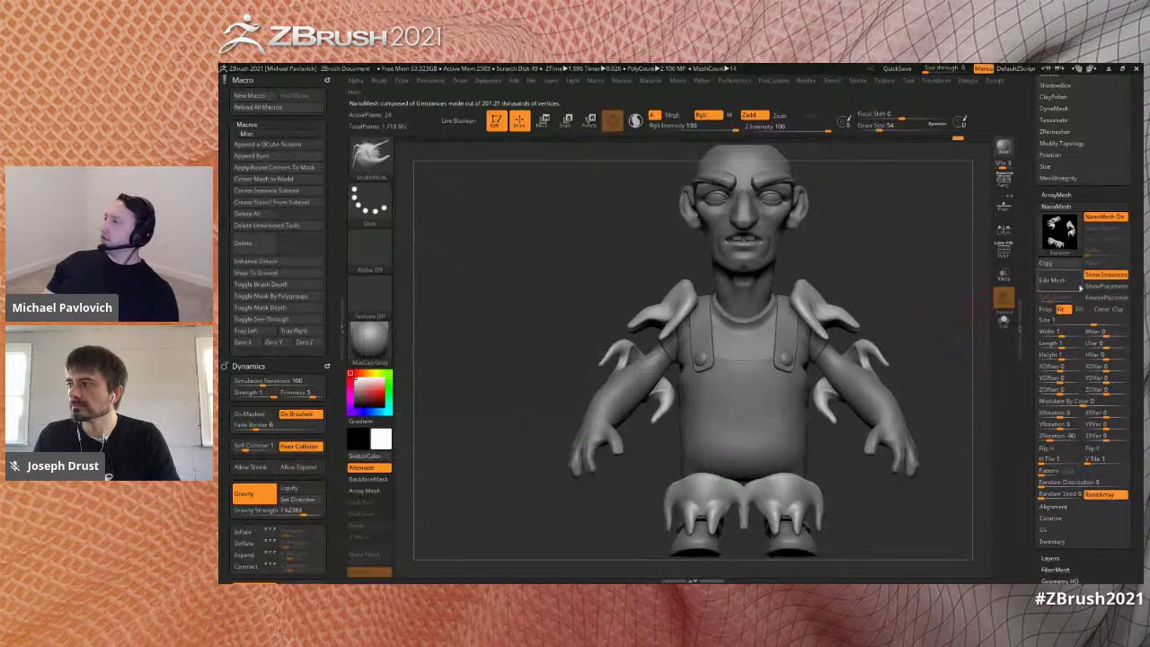
- Show the NanoMesh placement planes with PolyFrame on and mask around the knees to prepare moving the knee planes
click(1102, 287)
alt+drag(969, 411, 925, 356)
click(999, 252)
drag(873, 433, 923, 438)
ctrl+drag(858, 540, 639, 406)
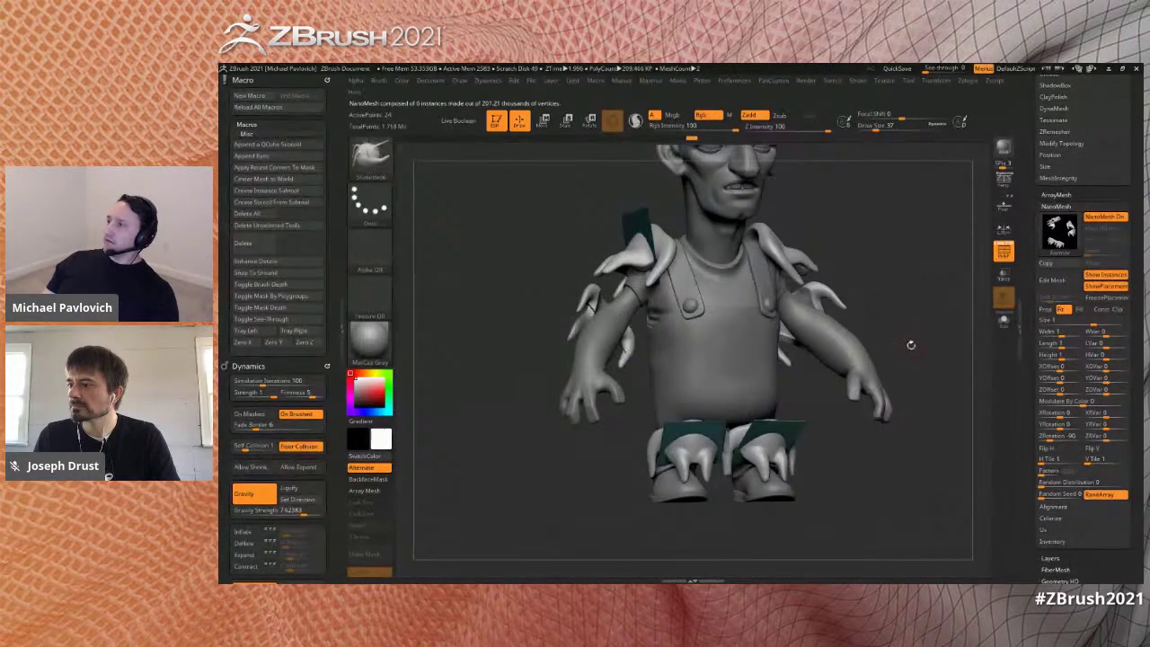
key(w)
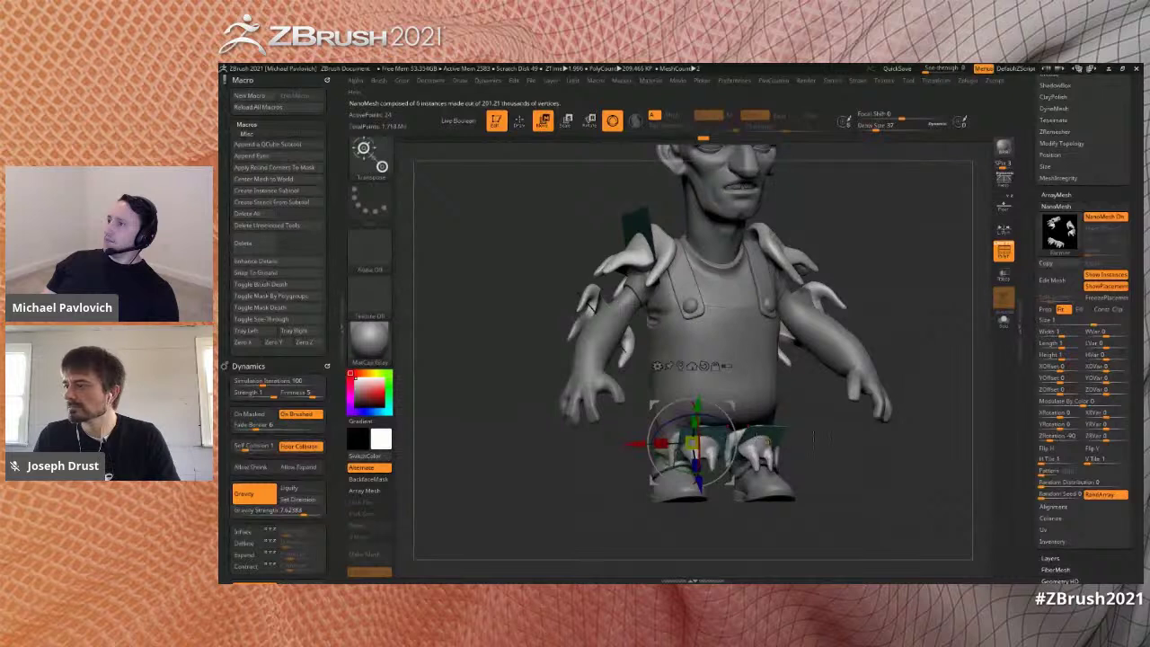
- Shift the knee pads' placement planes outward over the knees and fine-tune their rotation with the gizmo
shift+drag(819, 437, 849, 433)
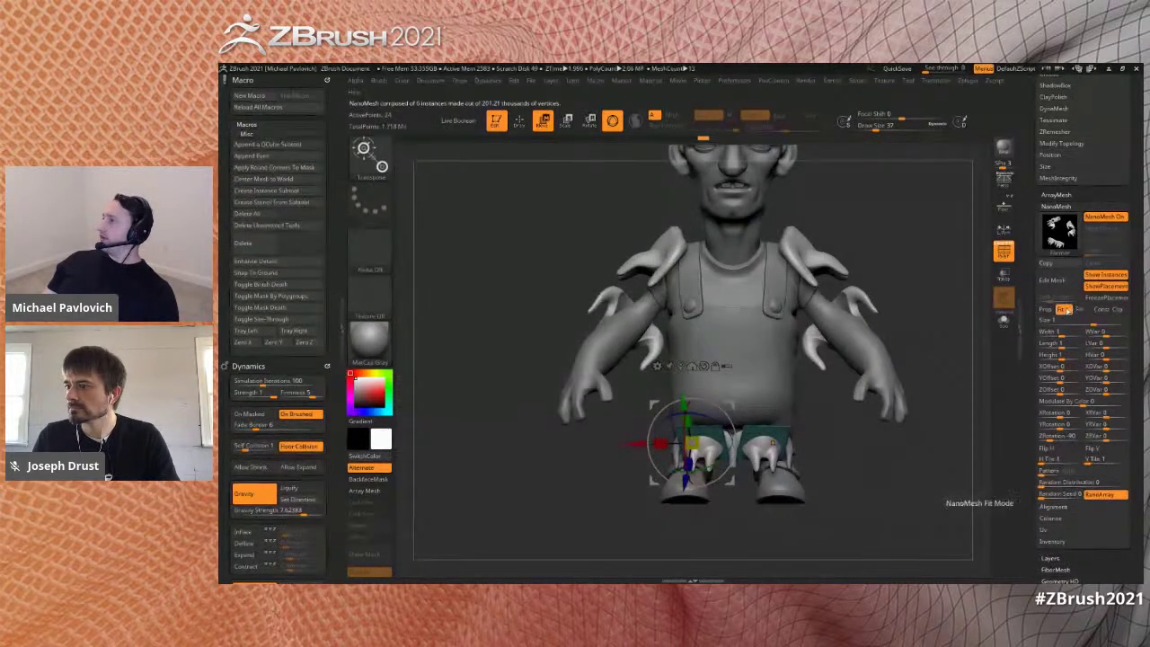
drag(988, 331, 980, 342)
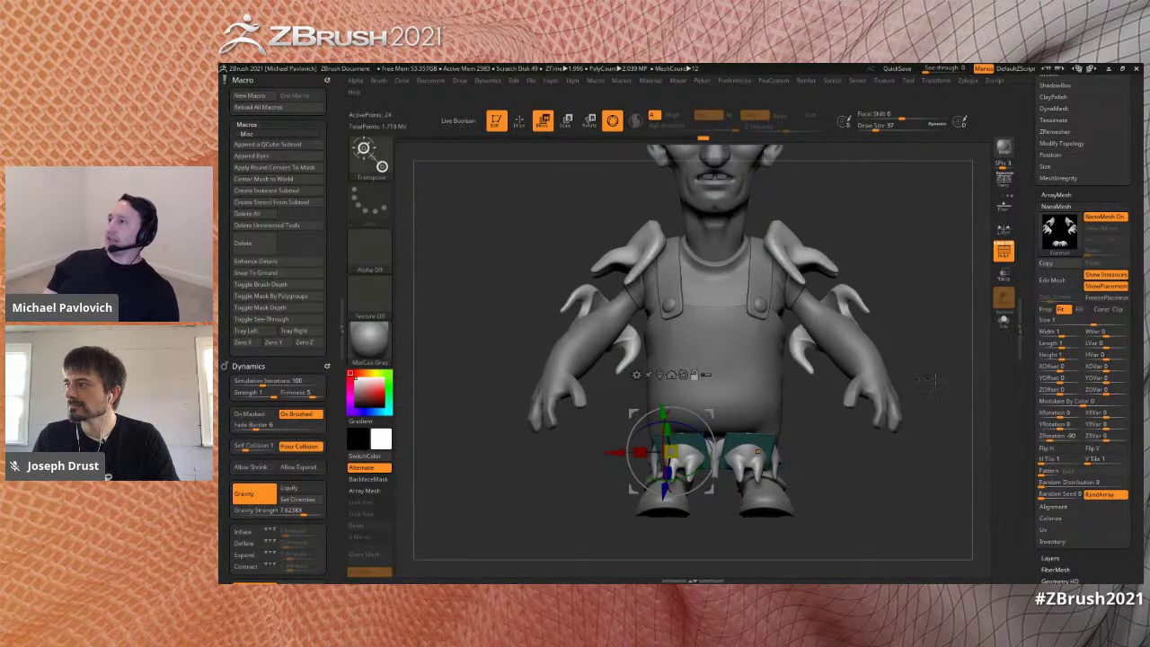
drag(807, 339, 805, 355)
key(ctrl+z)
mouse_move(663, 471)
mouse_down()
mouse_move(632, 525)
mouse_move(610, 509)
mouse_up()
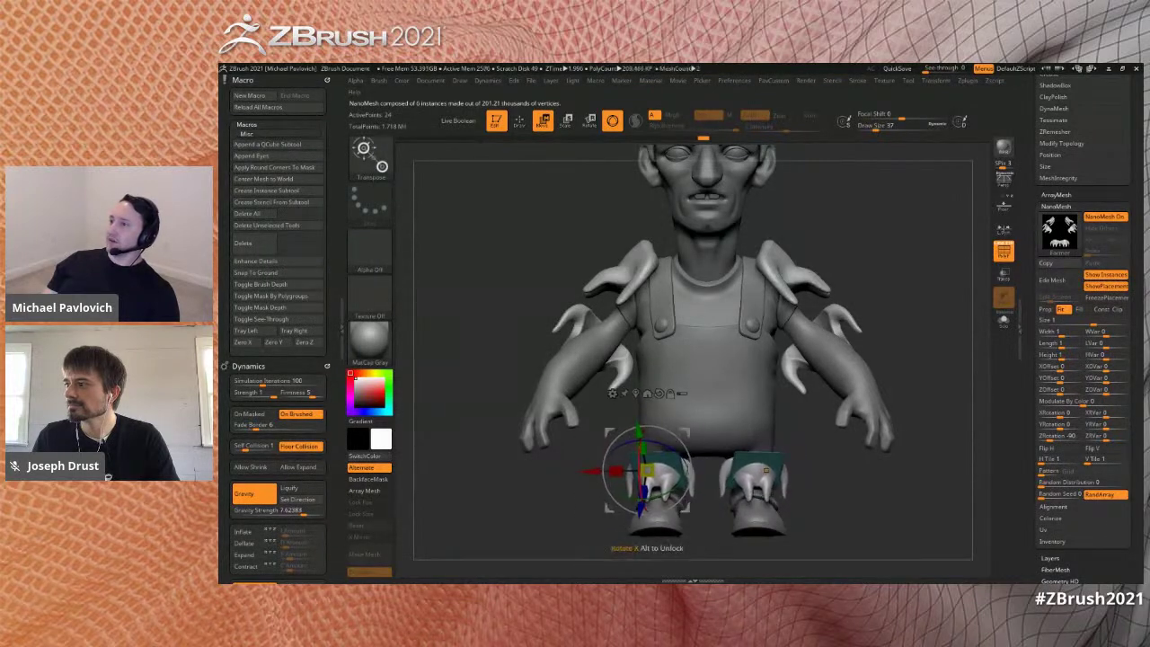
right_drag(610, 508, 657, 483)
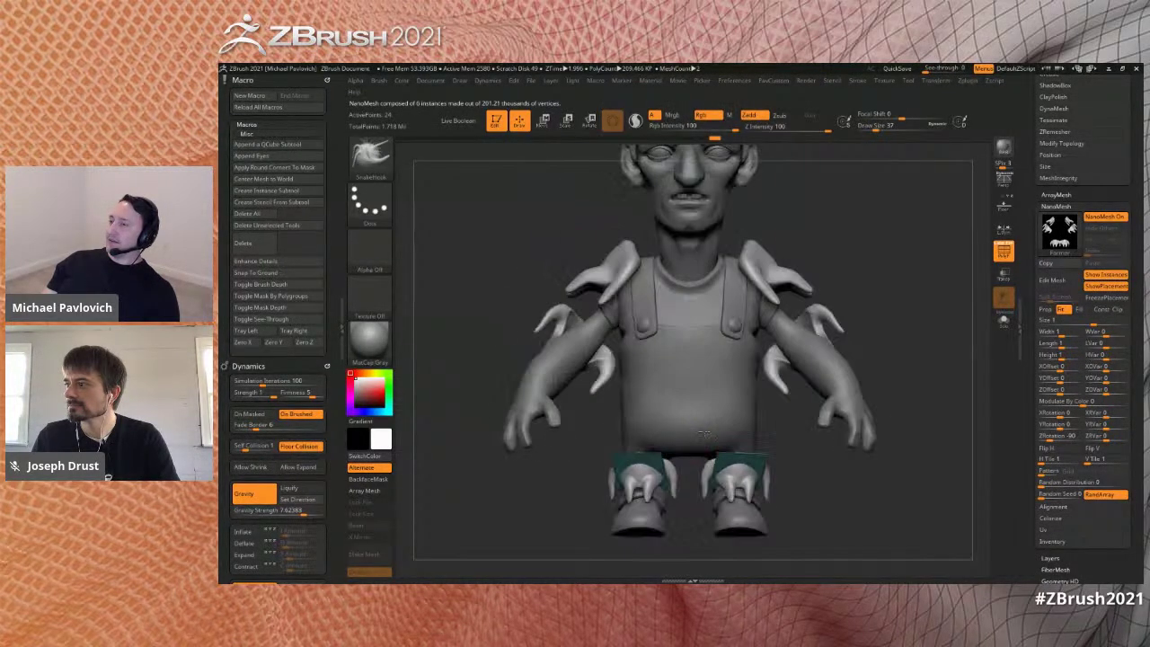
key(r)
drag(635, 472, 632, 473)
drag(668, 433, 663, 428)
drag(658, 471, 643, 477)
key(q)
- Isolate the elbow placement planes, turn on local symmetry and adjust the elbow pads' position and rotation with the gizmo
mouse_move(555, 523)
shift+mouse_down()
mouse_move(766, 350)
mouse_move(813, 380)
shift+mouse_up()
ctrl+shift+drag(808, 427, 702, 347)
mouse_move(828, 351)
shift+mouse_down()
mouse_move(826, 326)
mouse_move(888, 344)
shift+mouse_up()
key(w)
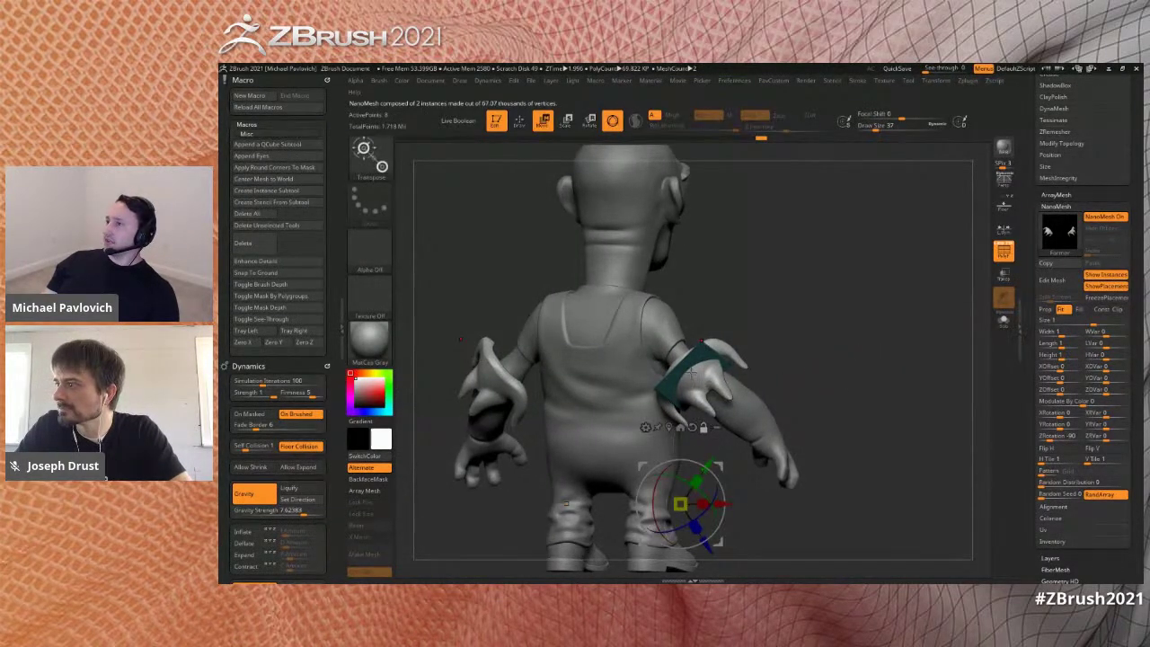
drag(771, 341, 705, 368)
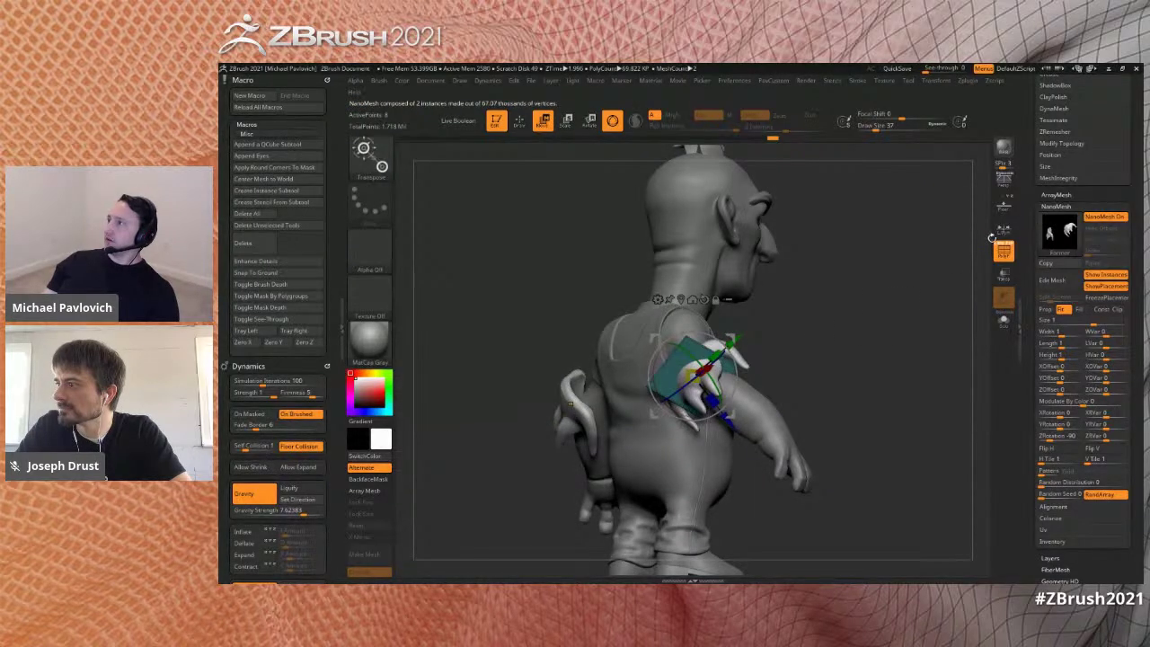
click(1003, 228)
drag(840, 301, 905, 302)
drag(691, 376, 688, 415)
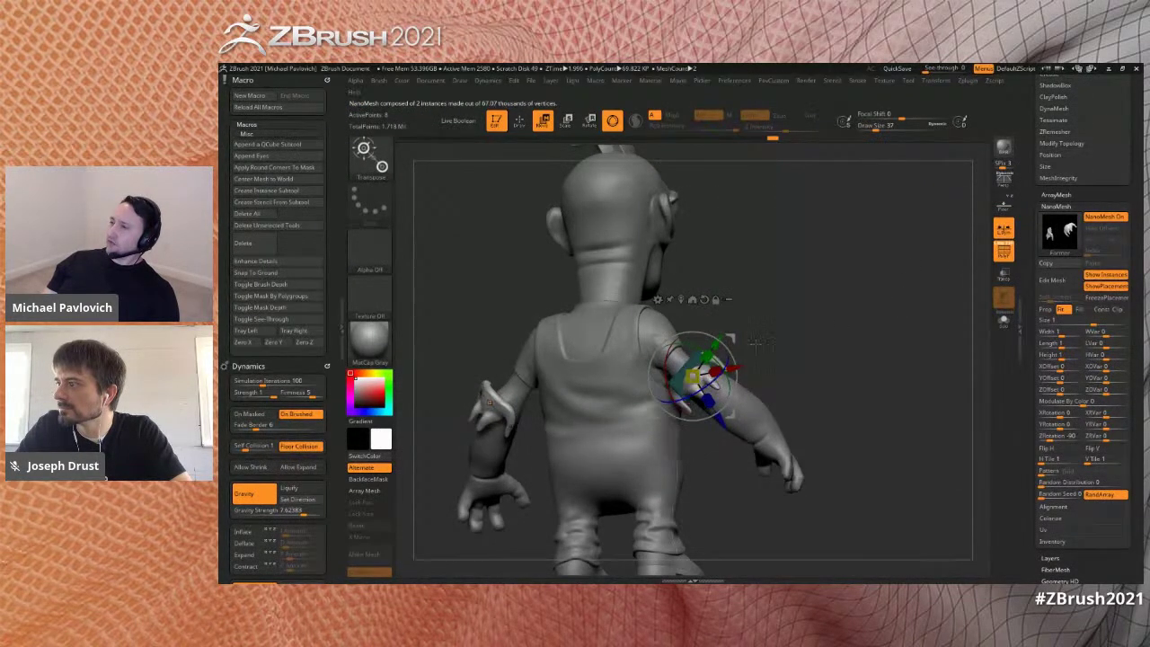
drag(719, 453, 754, 455)
drag(731, 336, 731, 331)
key(q)
- Restore the hidden placement planes, isolate the shoulder pads and turn off the NanoMesh placement display
mouse_move(849, 368)
alt+mouse_down()
mouse_move(914, 316)
mouse_move(861, 314)
mouse_move(900, 333)
mouse_move(904, 354)
mouse_move(895, 331)
alt+mouse_up()
ctrl+shift+click(901, 303)
ctrl+shift+drag(844, 366, 765, 431)
mouse_move(909, 368)
mouse_down()
mouse_move(865, 358)
mouse_move(869, 339)
mouse_up()
key(space)
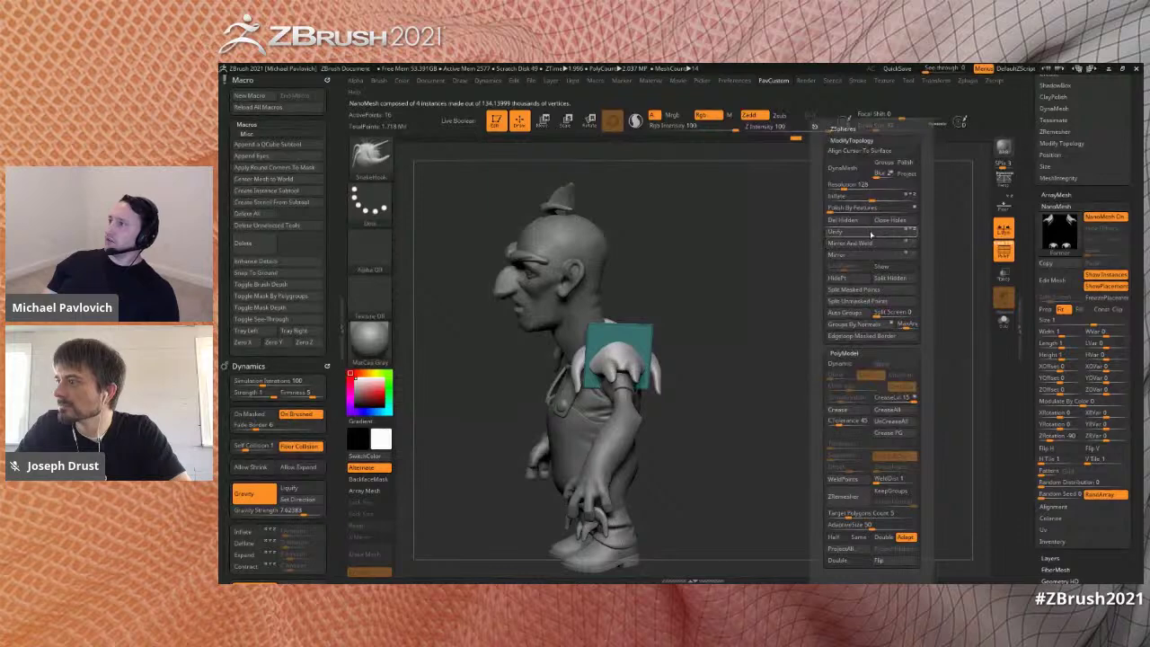
shift+drag(783, 340, 839, 341)
click(1104, 285)
alt+drag(928, 315, 918, 344)
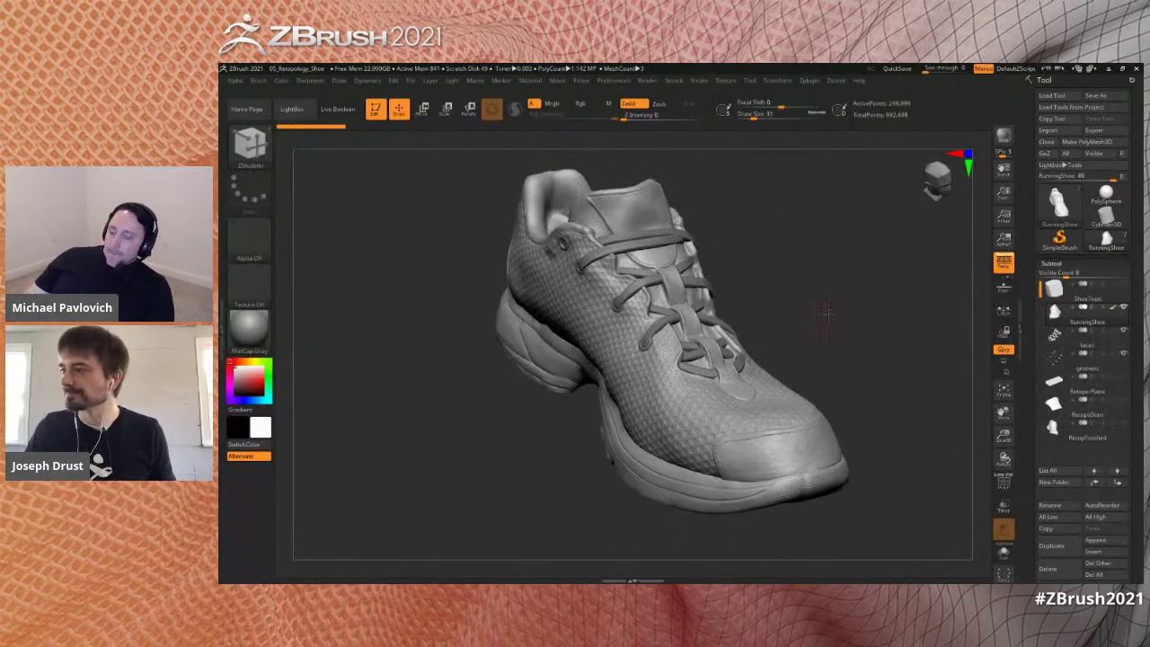
drag(823, 312, 894, 301)
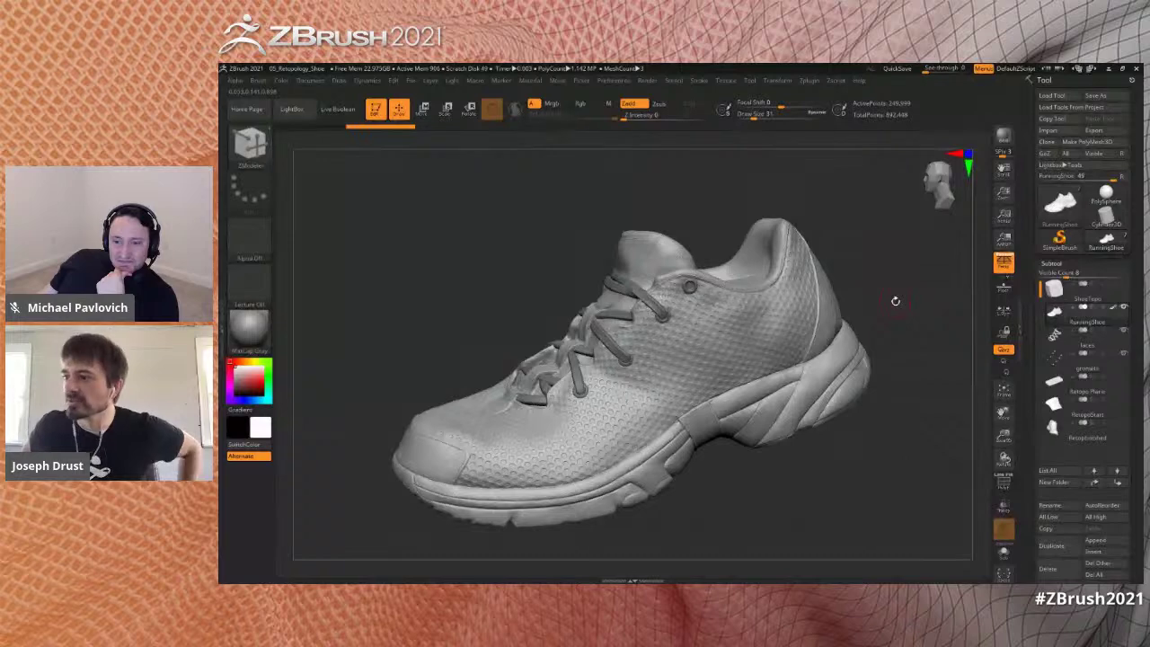
drag(811, 299, 871, 283)
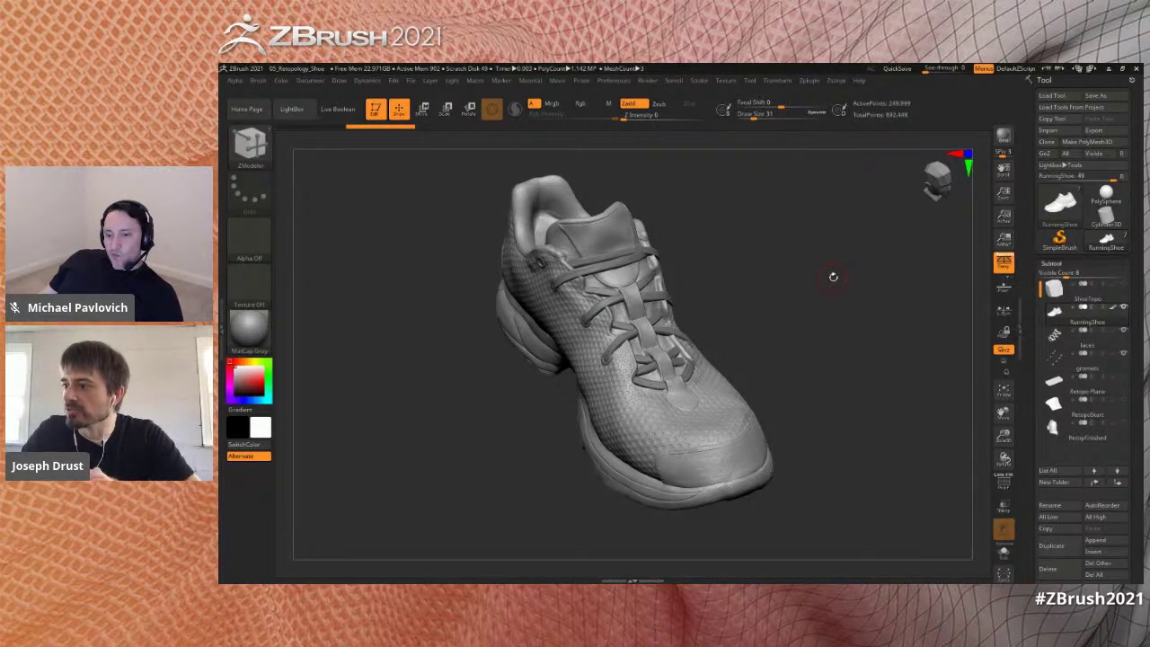
drag(807, 299, 884, 275)
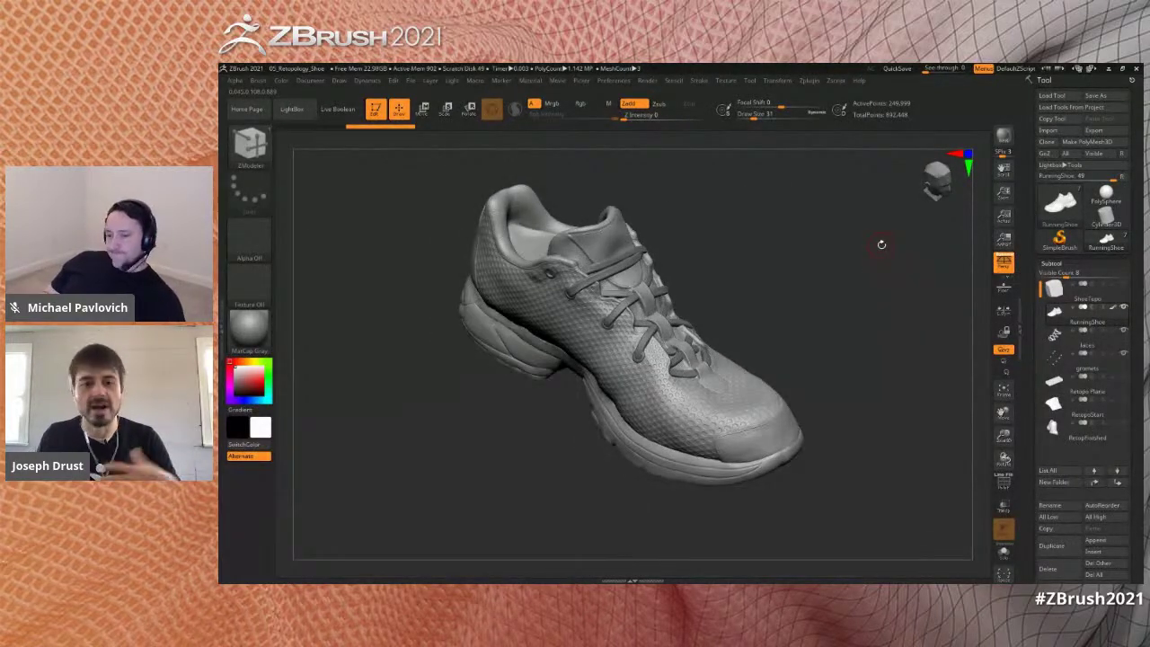
drag(751, 342, 786, 319)
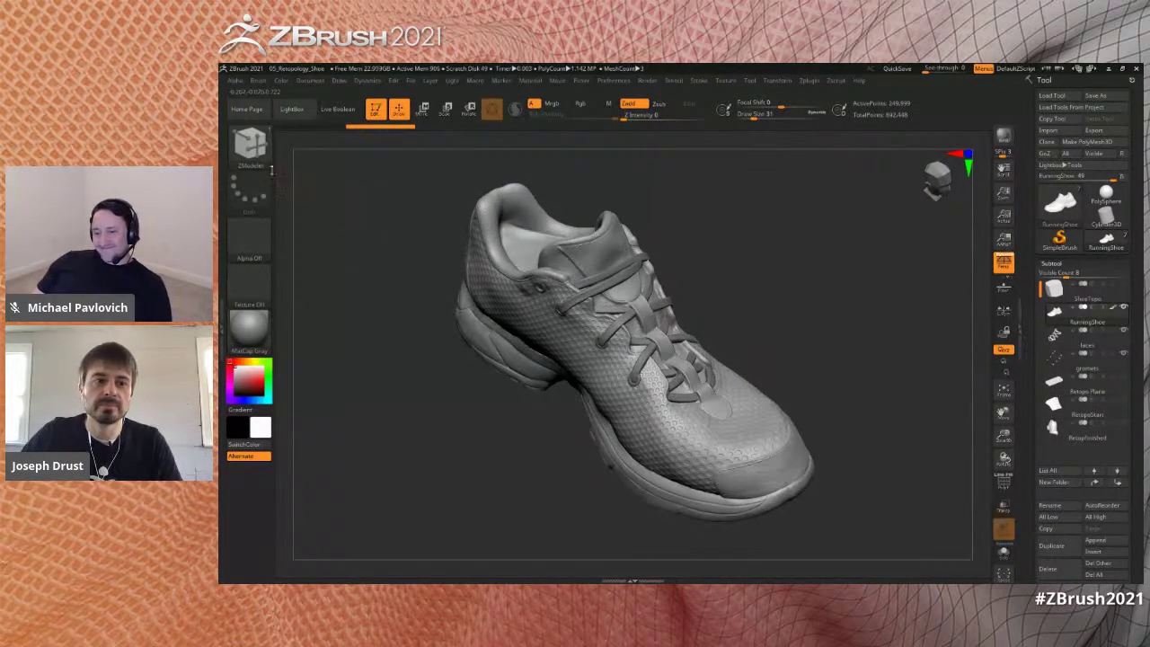
- Choose the IMM PrimitivesH brush and its Single Poly insert mesh
click(250, 144)
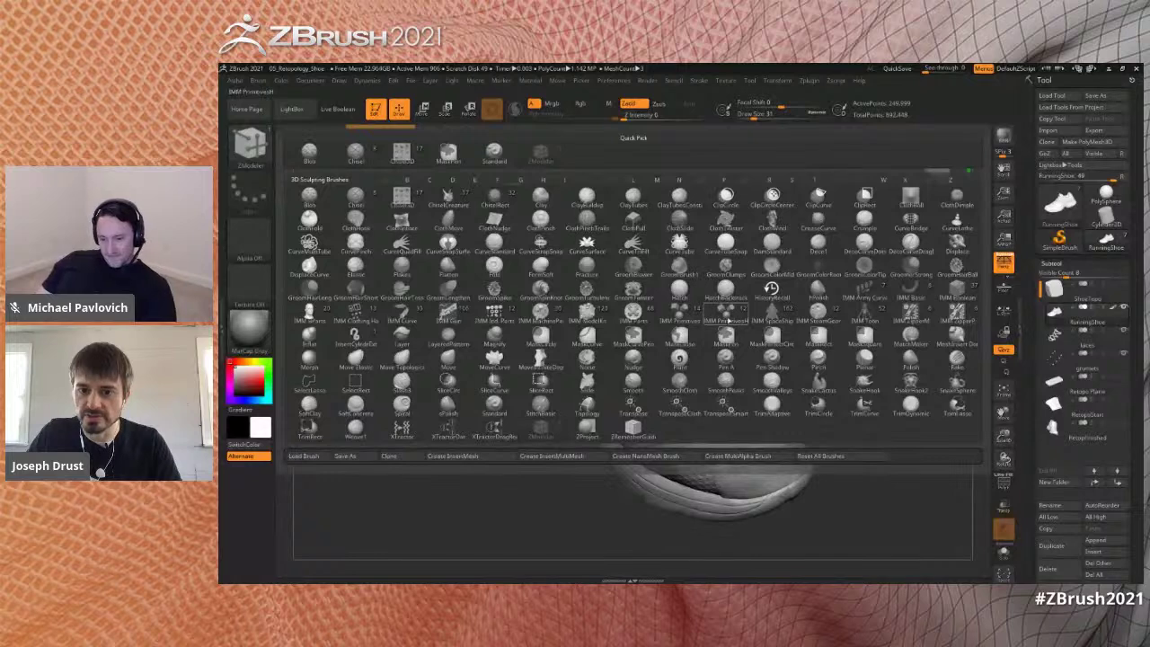
click(726, 310)
key(m)
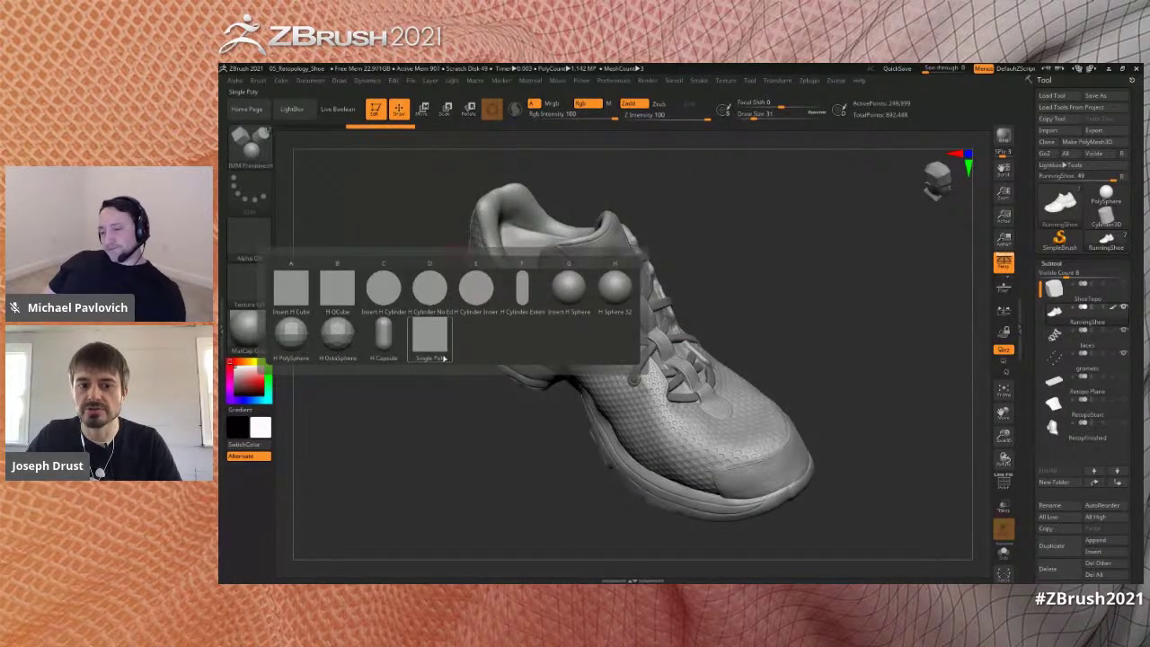
click(432, 342)
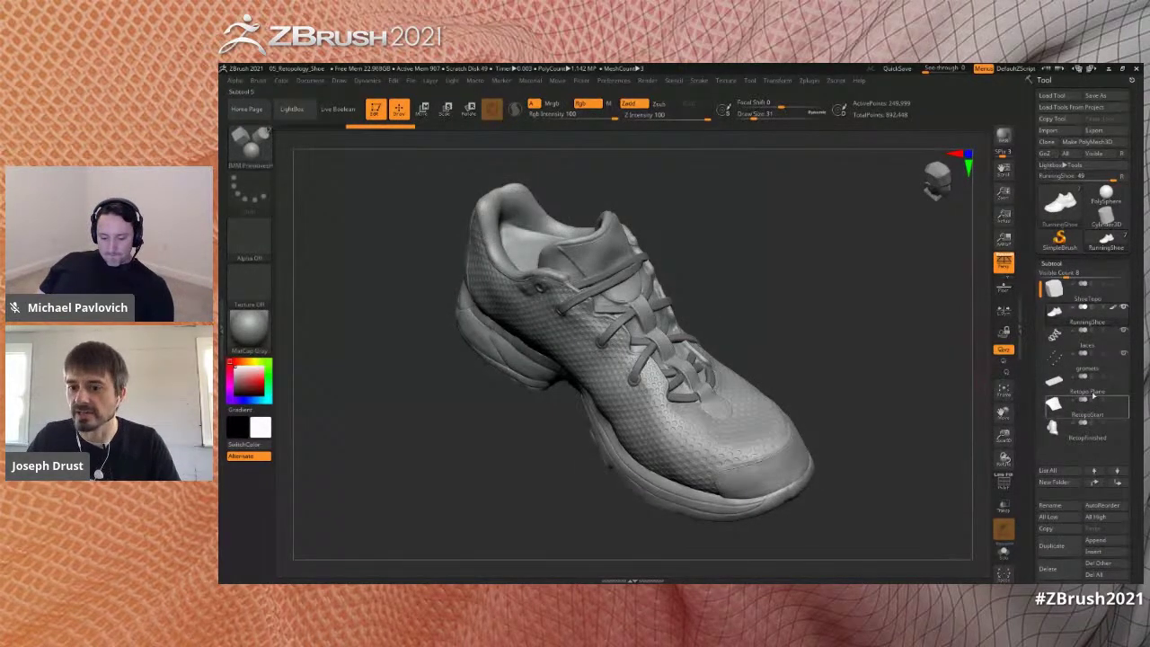
- Show and select the Retopo Plane subtool, hide the laces and gromets, and turn on PolyFrame
click(1124, 380)
drag(925, 364, 898, 354)
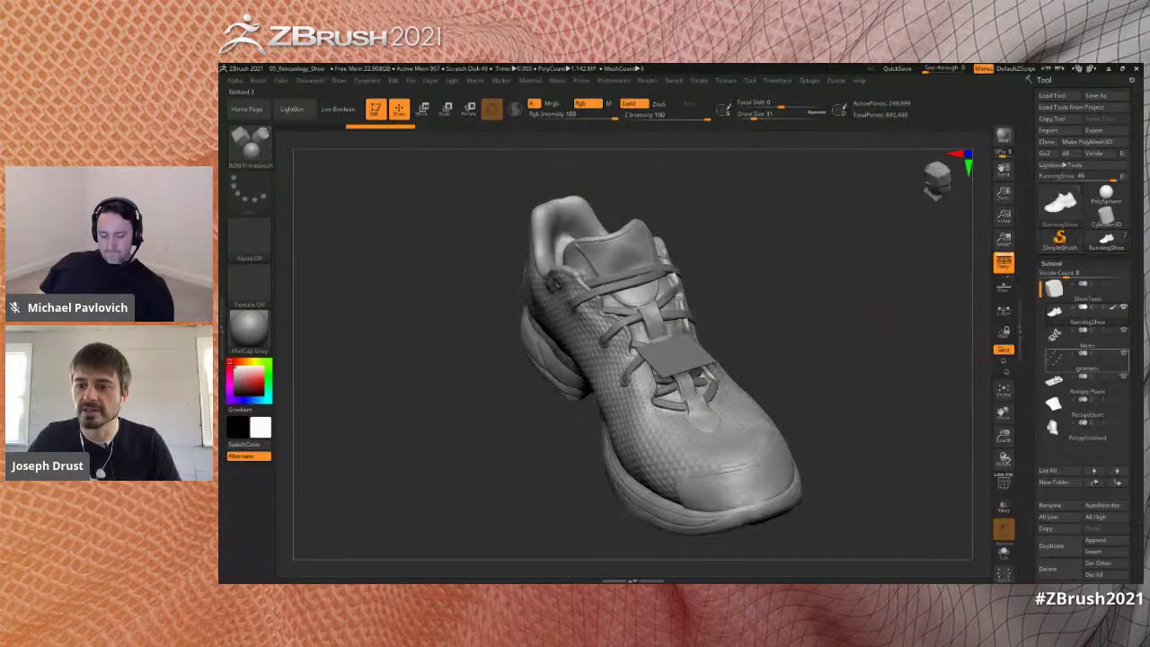
click(1086, 391)
drag(895, 295, 831, 301)
click(1123, 353)
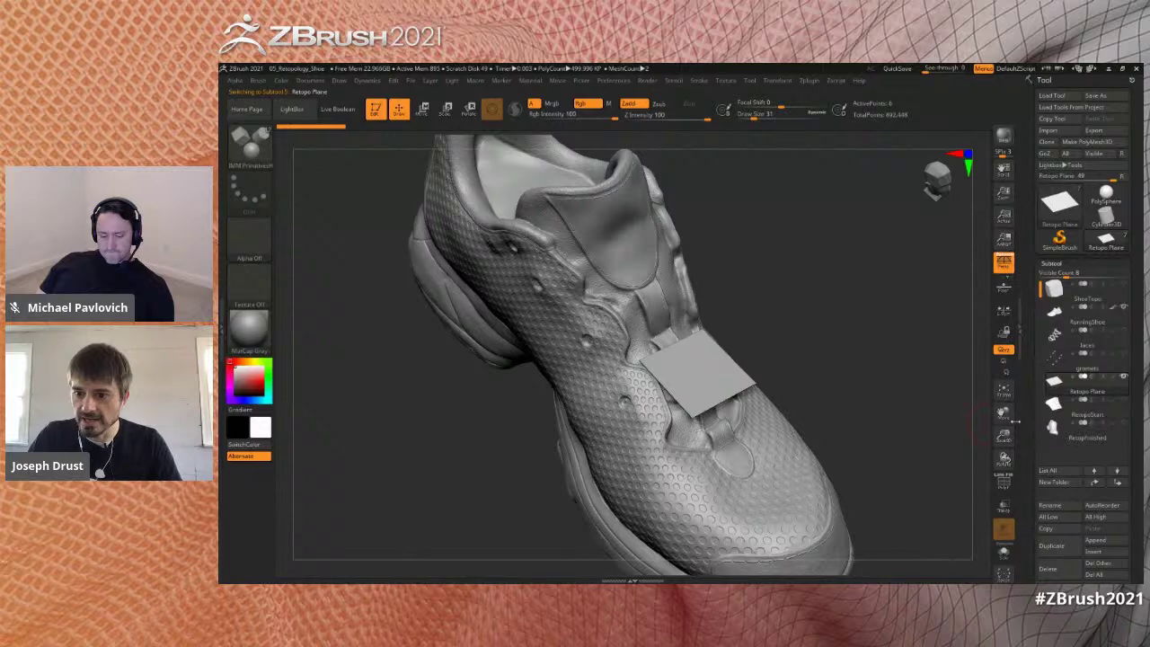
click(1009, 492)
alt+drag(867, 367, 871, 381)
drag(871, 381, 809, 282)
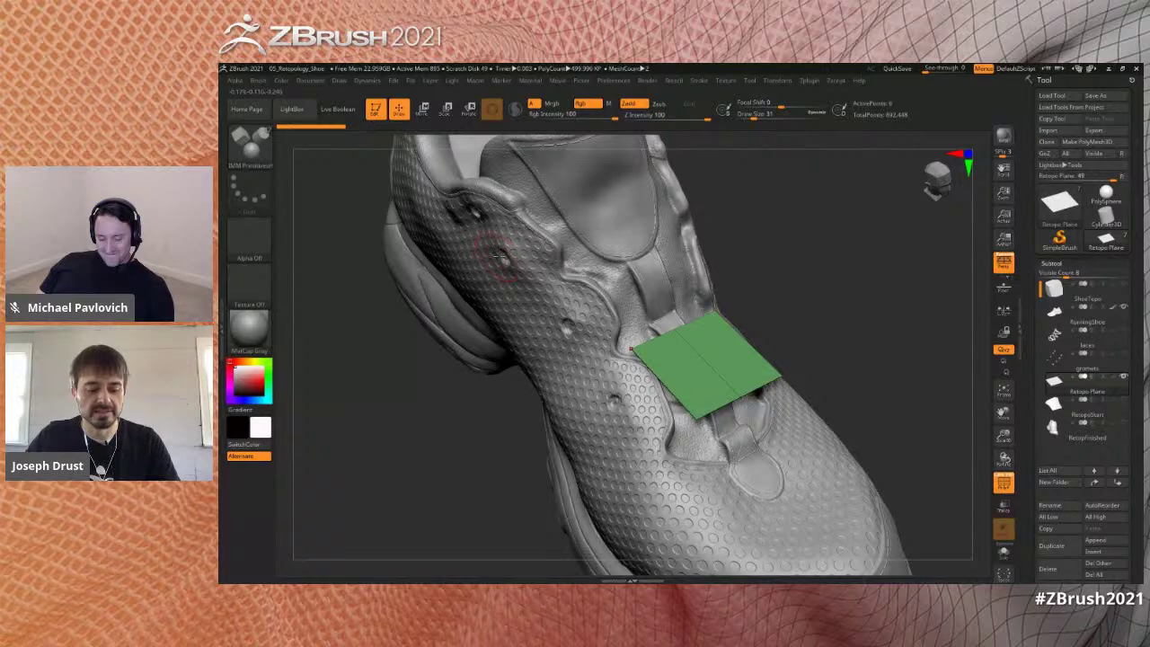
- Switch to the ZModeler brush and set its edge action to Extrude
key(b)
key(z)
key(m)
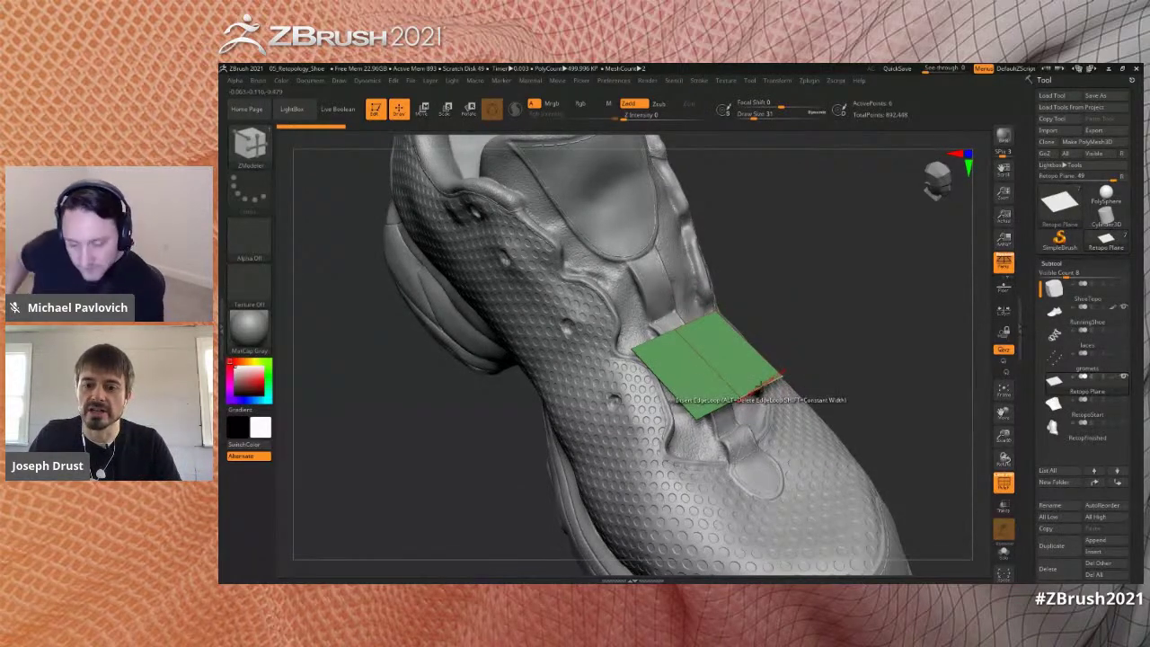
key(space)
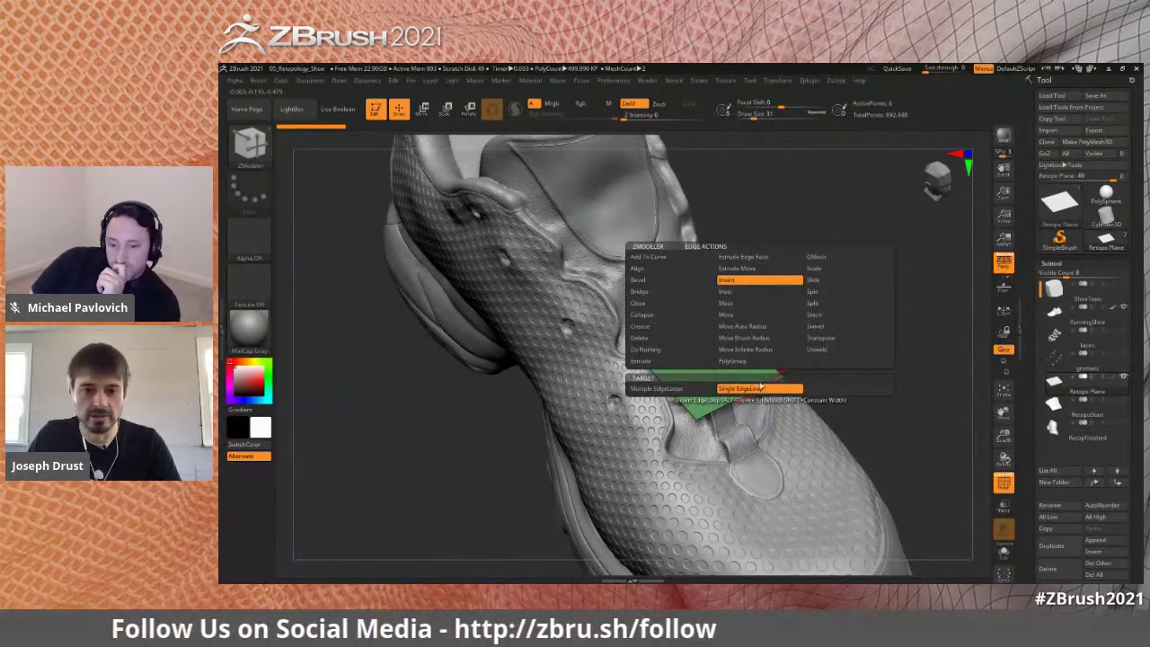
click(651, 361)
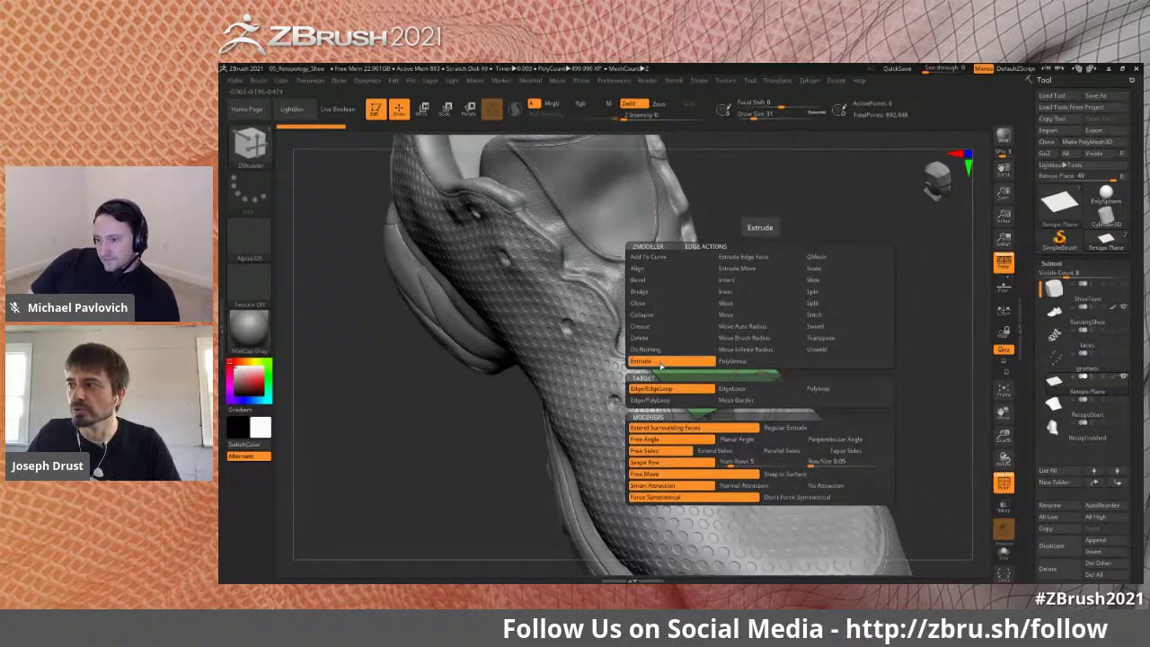
- Extrude trial faces in open space from the Retopo Plane's edges, undo them and return to the ZModeler brush
drag(885, 300, 857, 300)
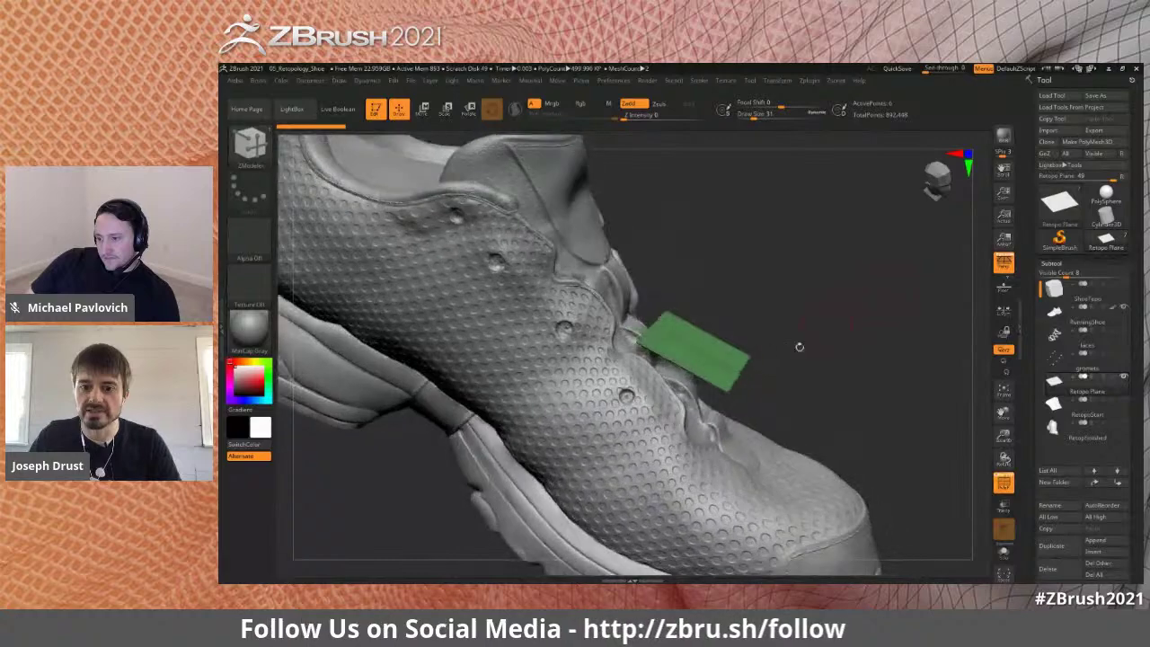
drag(791, 331, 779, 292)
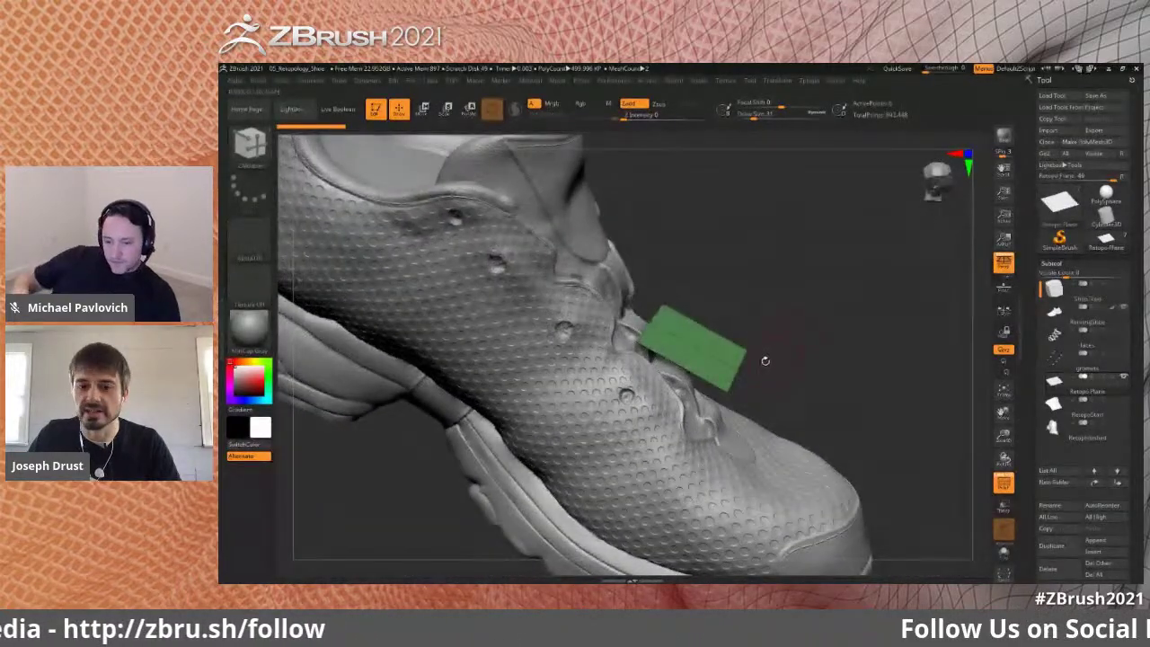
drag(743, 361, 899, 346)
drag(900, 301, 890, 358)
drag(858, 316, 896, 307)
drag(889, 251, 865, 251)
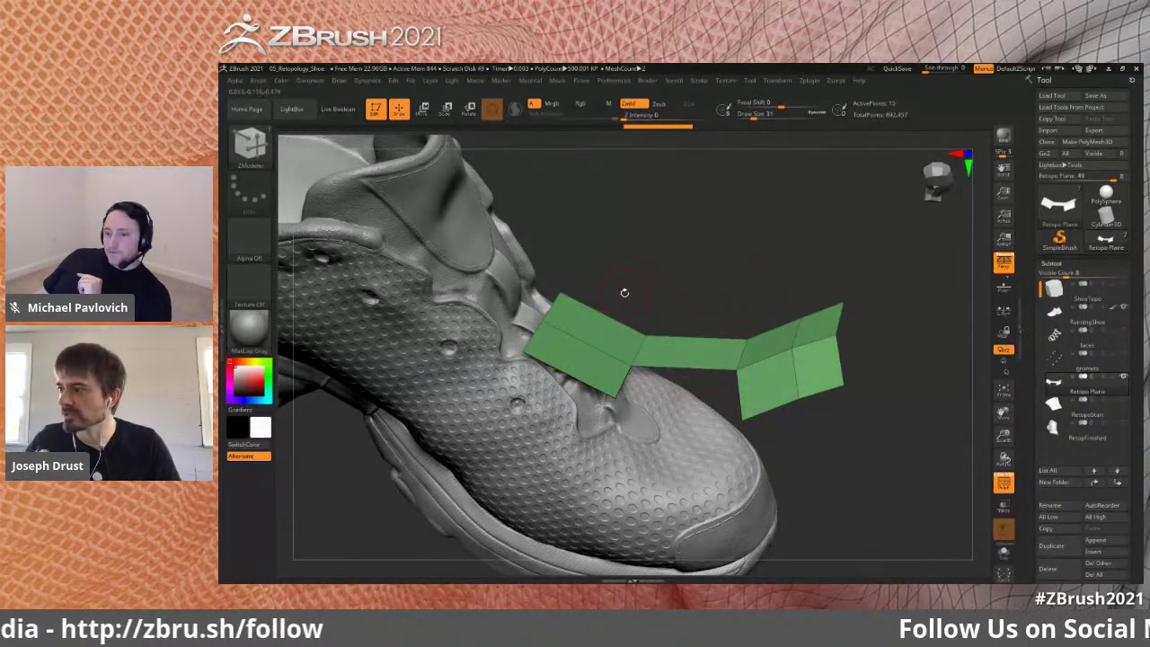
key(ctrl)
key(ctrl+z)
key(ctrl+z)
key(ctrl+z)
key(ctrl+z)
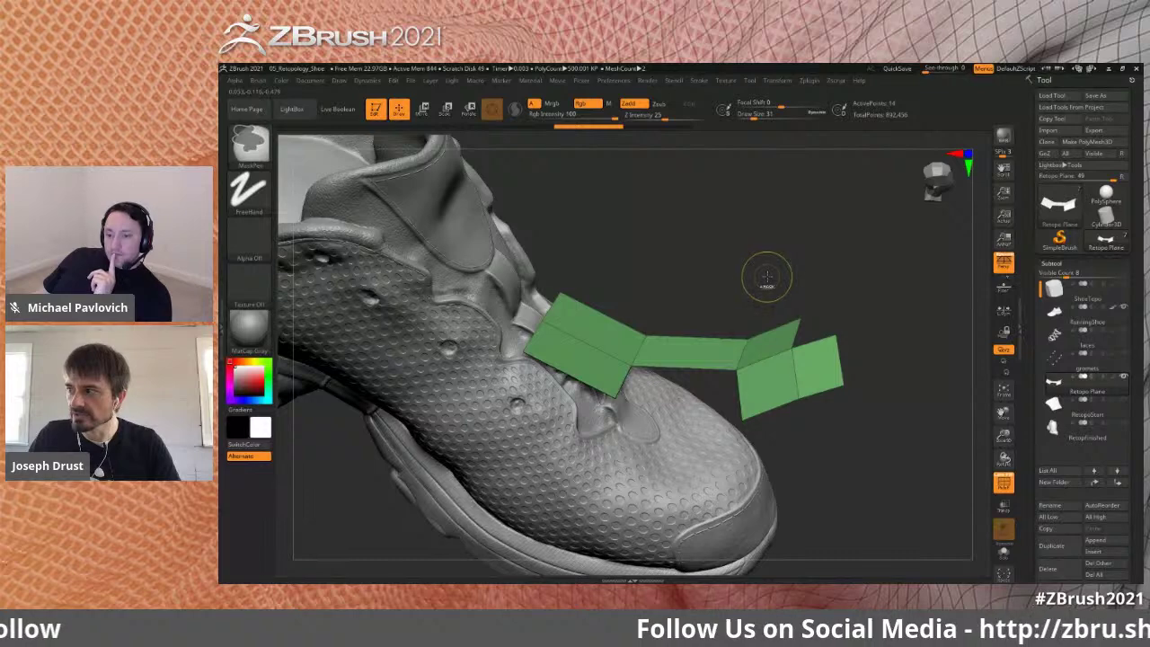
key(b)
key(z)
key(m)
- Enable Dynamic Subdiv in the geometry settings of the Retopo Plane
drag(766, 305, 854, 266)
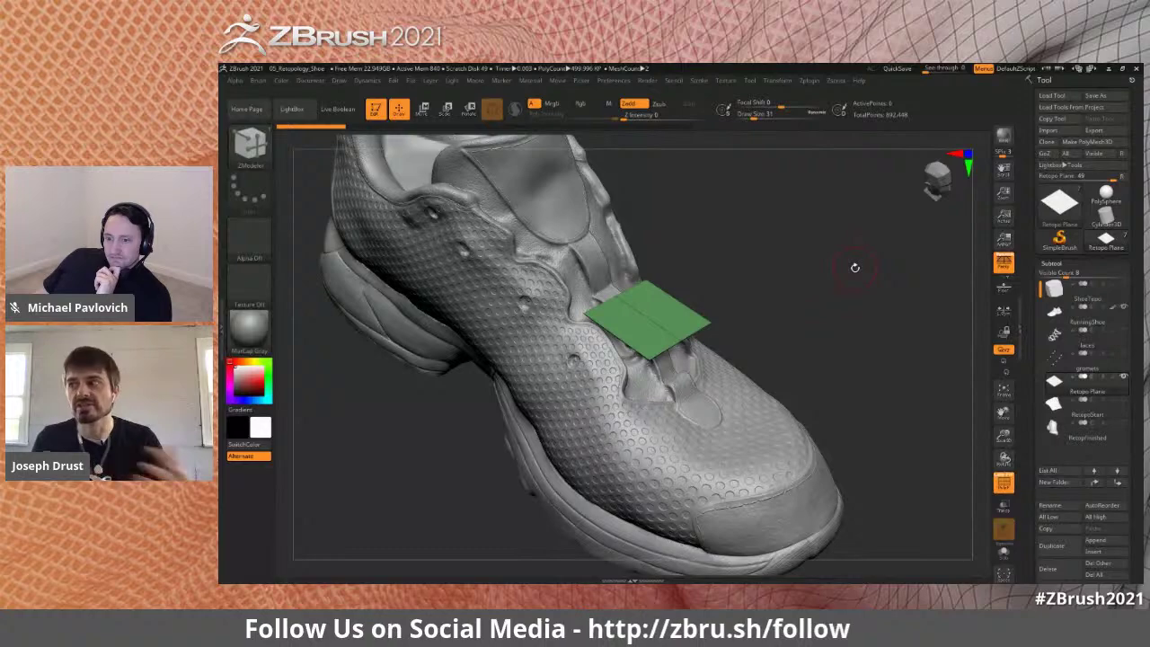
drag(865, 332, 850, 292)
drag(852, 276, 826, 265)
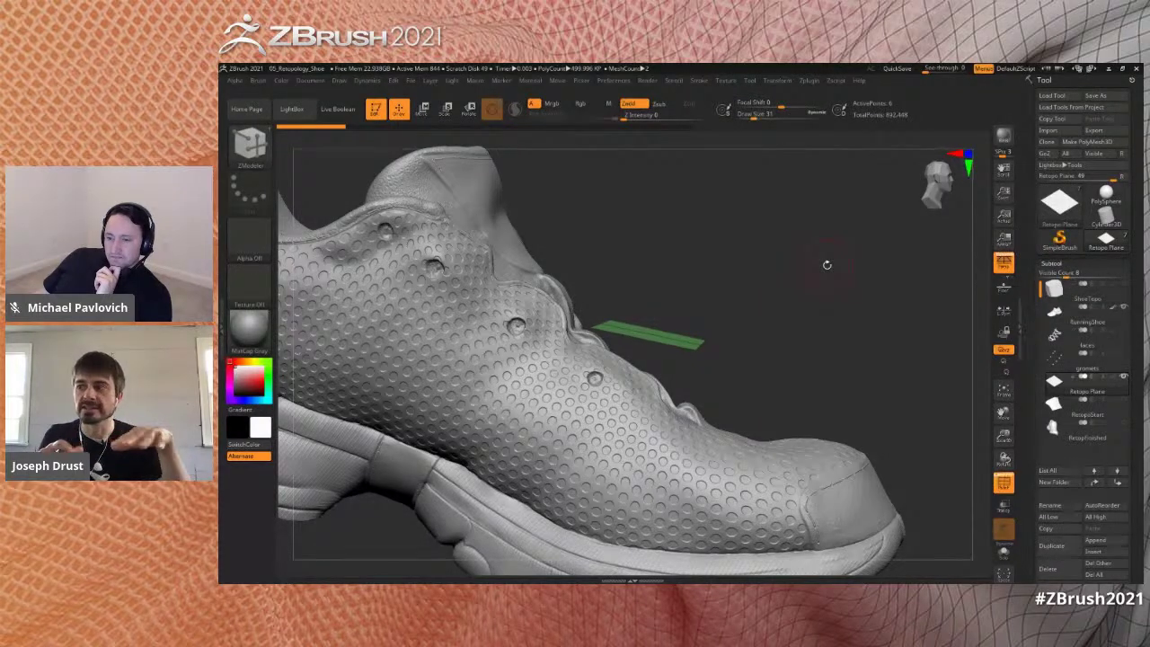
mouse_move(904, 292)
mouse_down()
mouse_move(878, 318)
mouse_move(882, 340)
mouse_move(897, 308)
mouse_up()
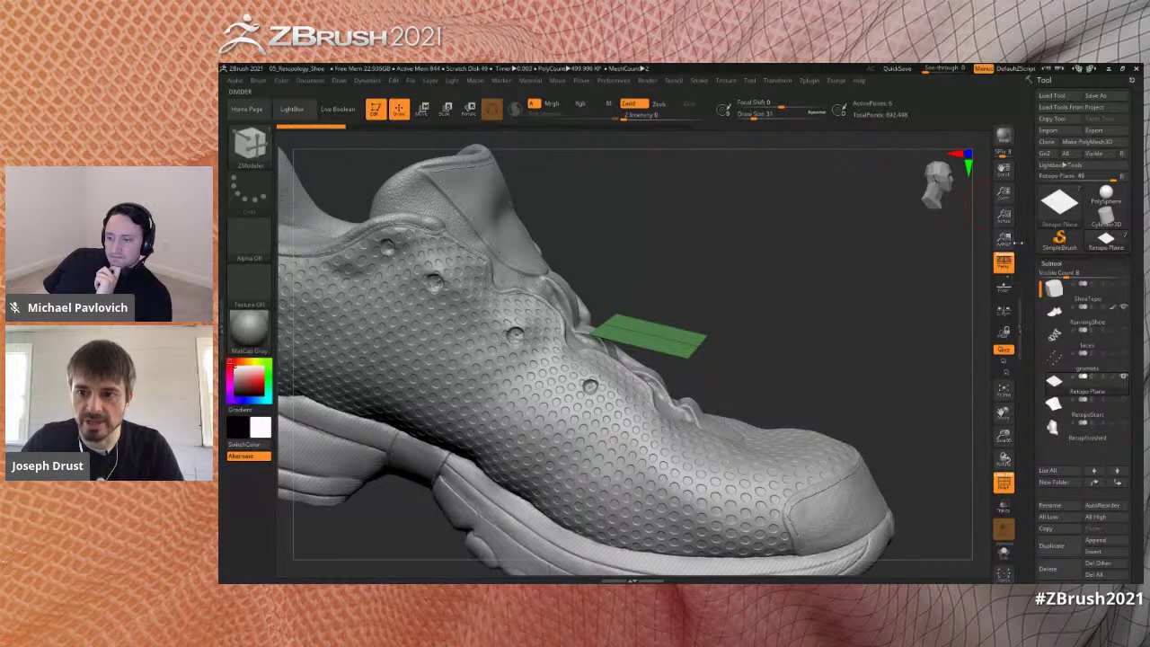
drag(1029, 251, 1035, 288)
click(1049, 377)
drag(1032, 397, 1038, 346)
click(1051, 339)
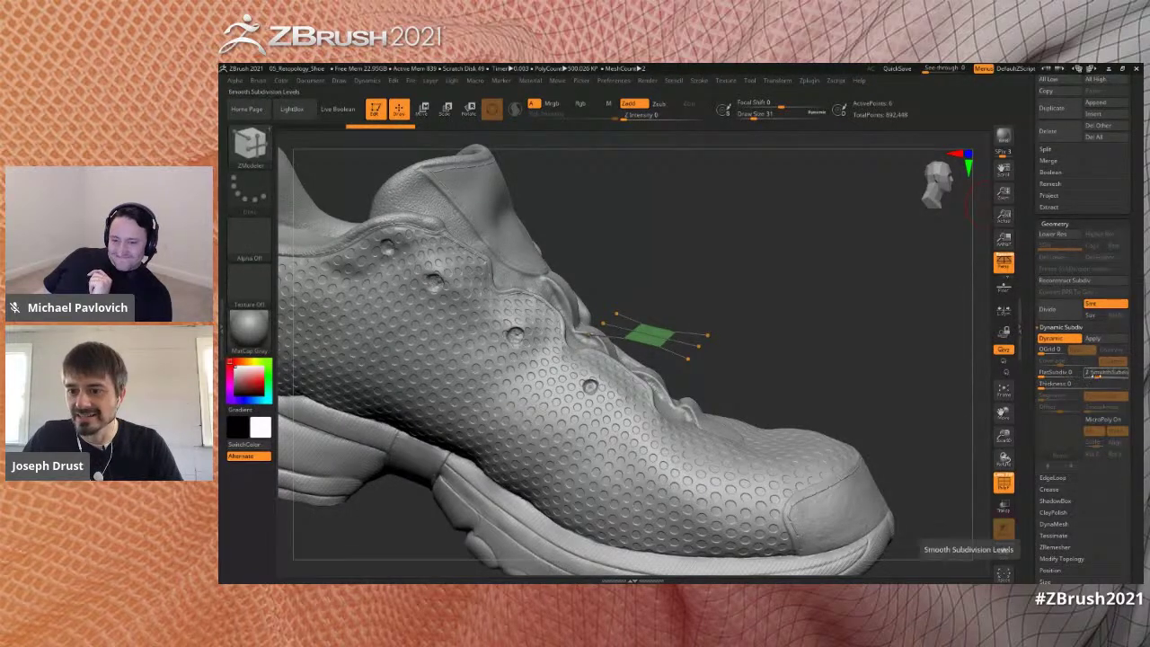
- Remove the Retopo Plane's smooth Dynamic Subdiv levels and set its Thickness to about 0.01
drag(1099, 373, 1009, 463)
drag(943, 395, 916, 353)
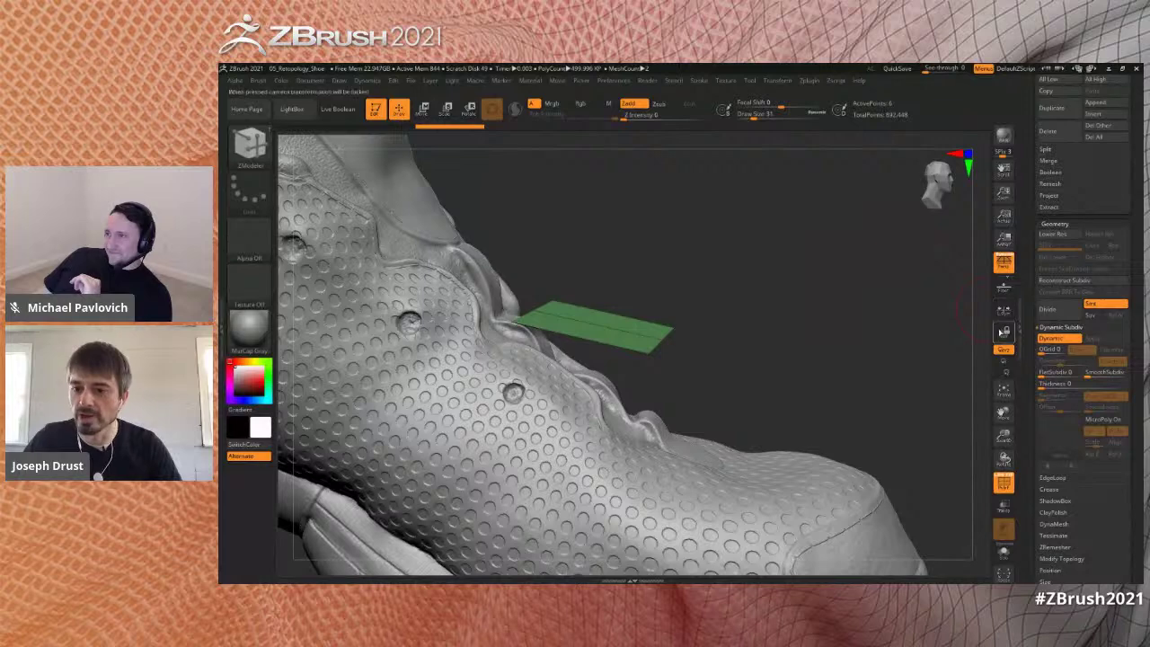
mouse_move(1050, 384)
mouse_down()
mouse_move(1076, 384)
mouse_move(1056, 383)
mouse_up()
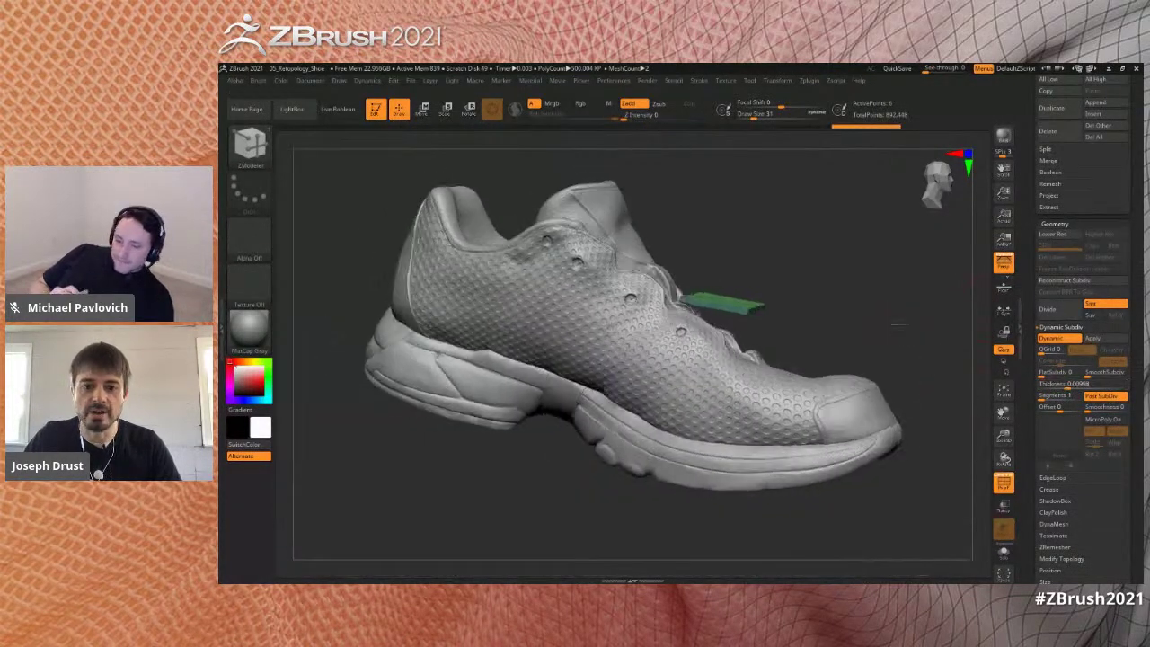
mouse_move(898, 324)
mouse_down()
mouse_move(835, 321)
mouse_move(912, 317)
mouse_move(916, 305)
mouse_move(901, 313)
mouse_up()
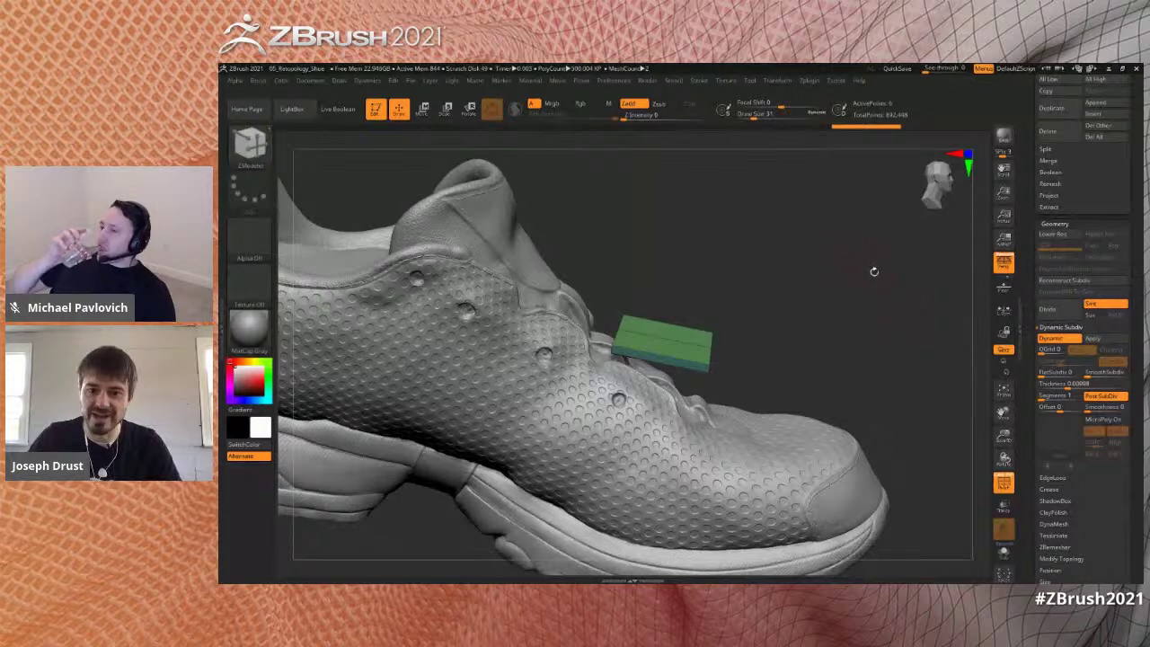
- Extrude trial faces from the thickened plane's edge into open space and compare them with Dynamic Subdiv off and on
drag(868, 268, 843, 288)
drag(709, 352, 863, 242)
mouse_move(890, 334)
mouse_down()
mouse_move(902, 335)
mouse_move(886, 343)
mouse_up()
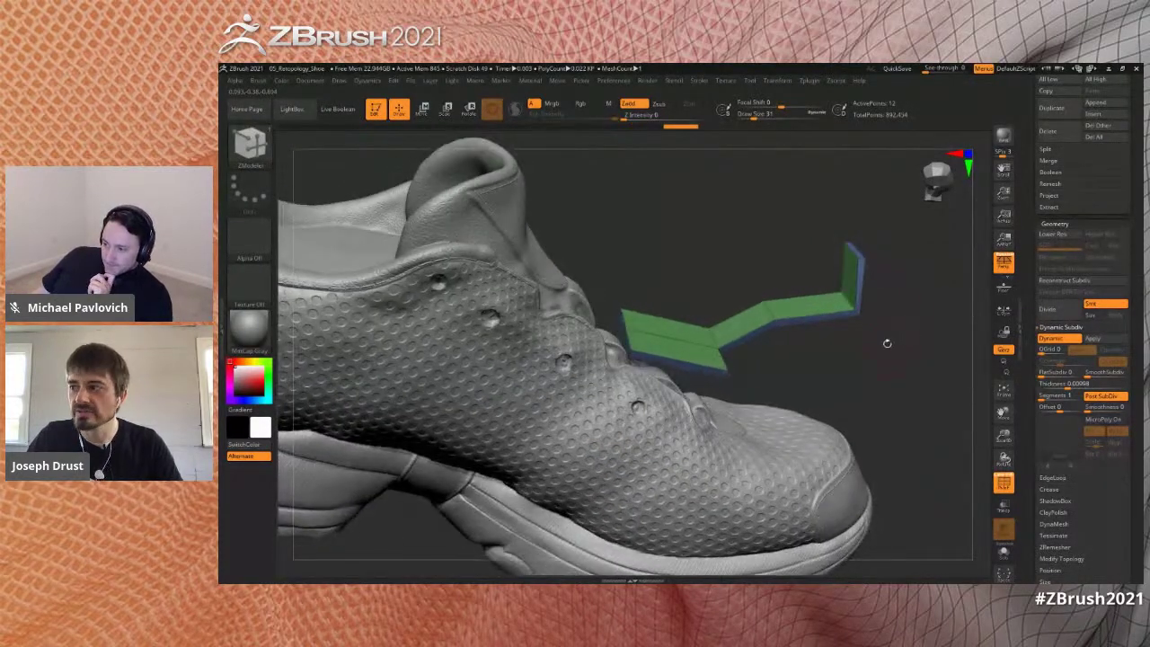
click(1057, 339)
drag(926, 382, 898, 381)
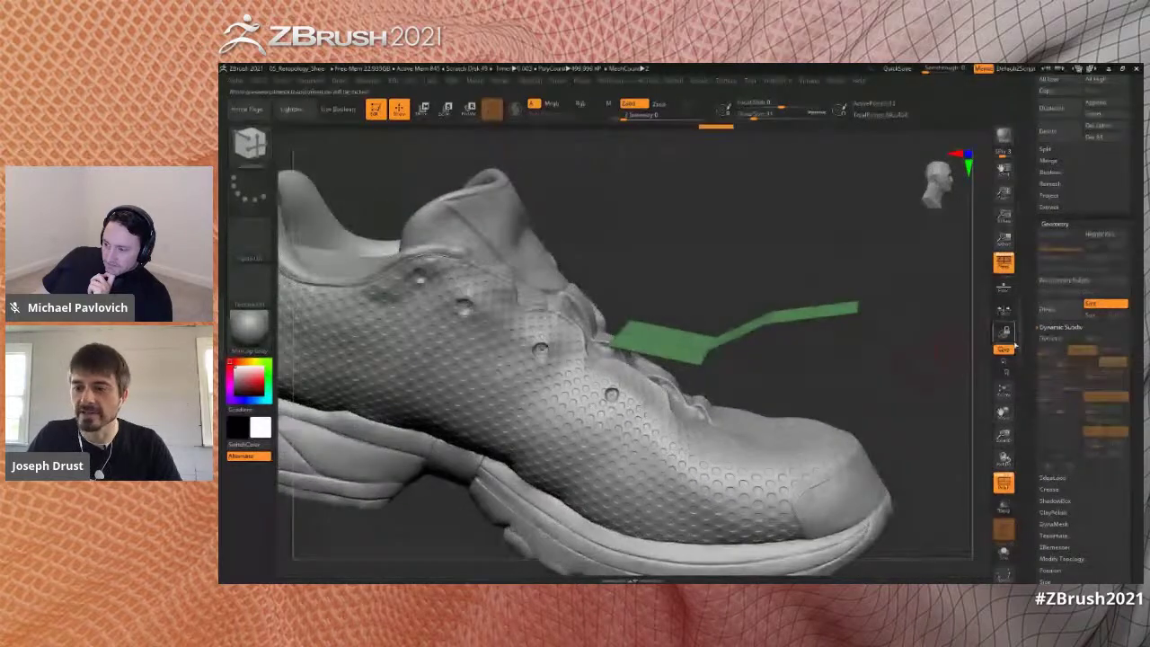
click(1049, 338)
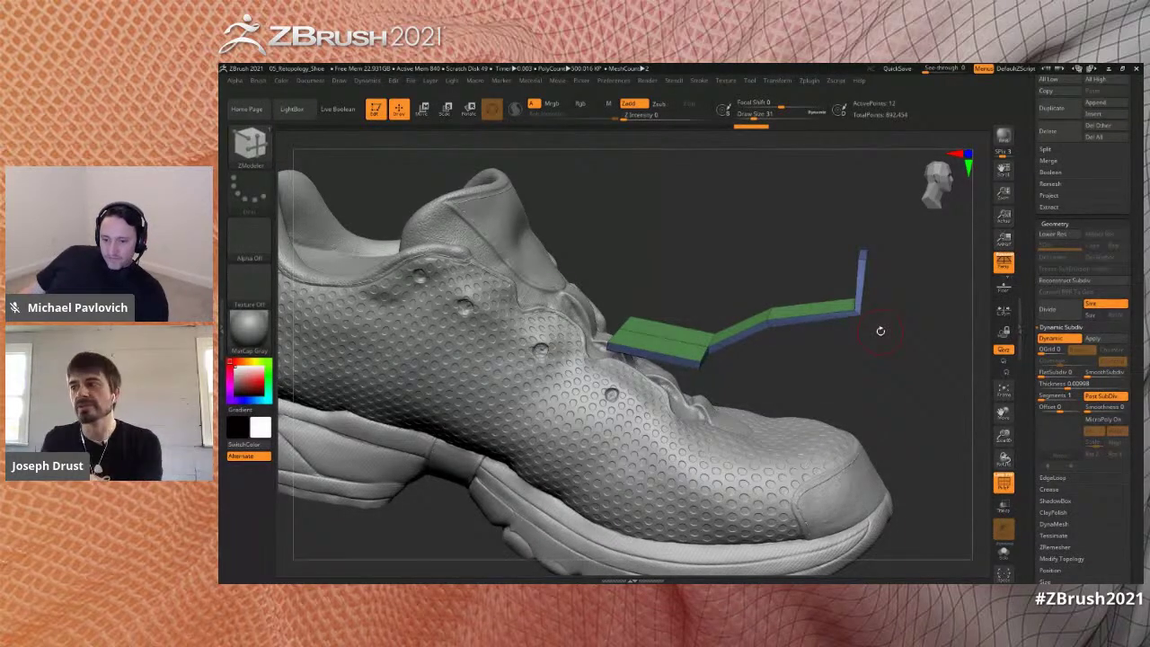
drag(940, 340, 937, 343)
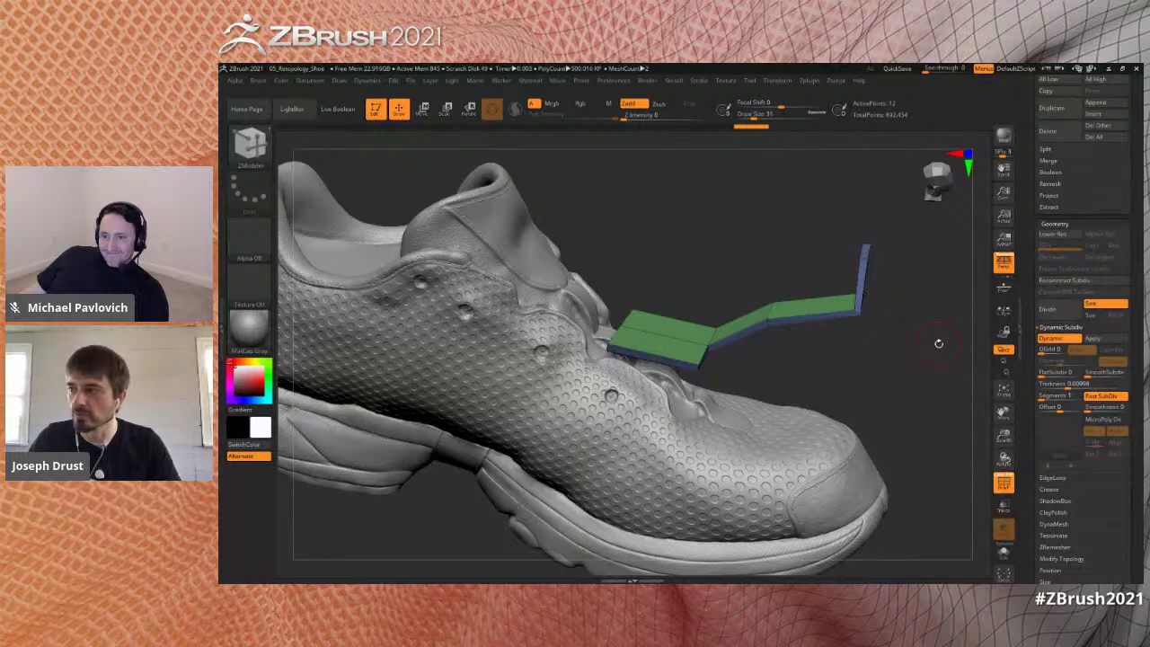
- Undo the trial faces extruded into open space from the Retopo Plane
mouse_move(919, 344)
mouse_down()
mouse_move(926, 355)
mouse_move(905, 350)
mouse_move(911, 300)
mouse_move(905, 331)
mouse_move(898, 289)
mouse_move(908, 331)
mouse_move(886, 294)
mouse_up()
key(ctrl+z)
key(ctrl+shift+z)
key(ctrl+z)
key(ctrl+z)
key(ctrl+z)
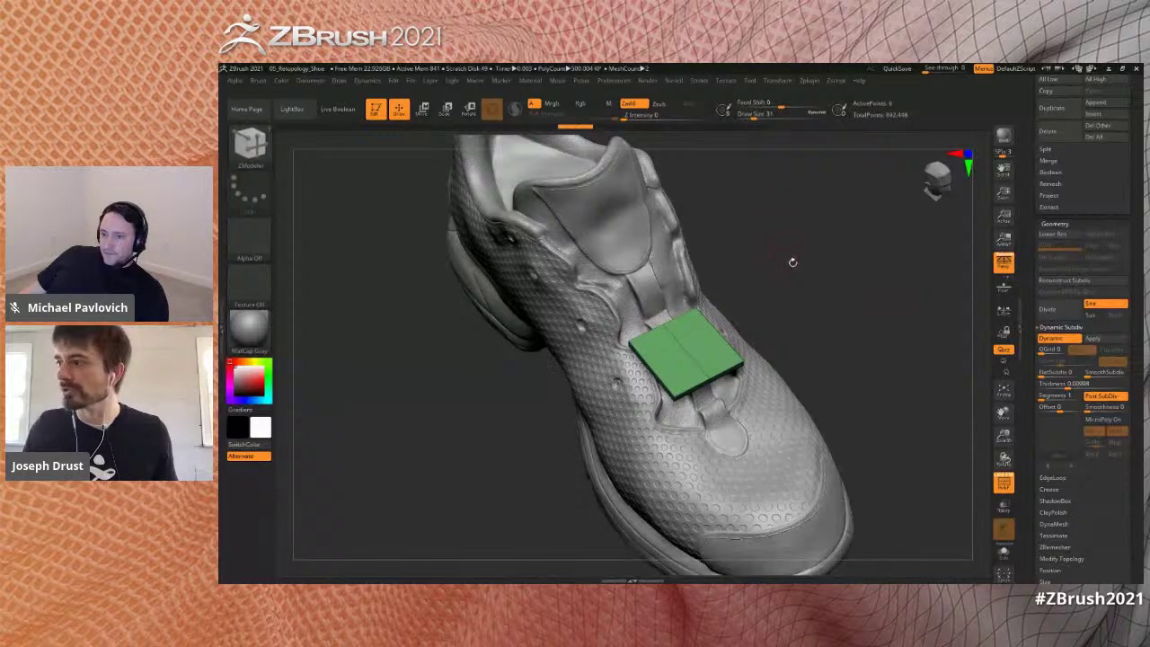
- Set the ZModeler edge Extrude action's modifier to Snap to Surface
mouse_move(800, 282)
alt+mouse_down()
mouse_move(836, 285)
mouse_move(816, 279)
alt+mouse_up()
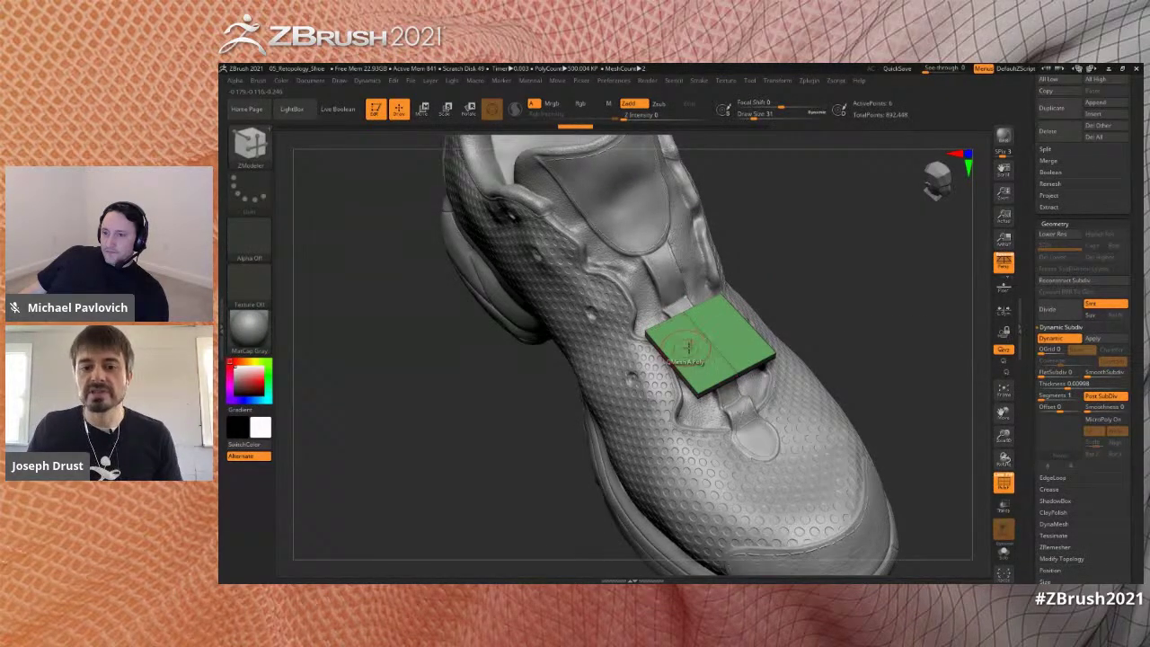
drag(790, 296, 859, 294)
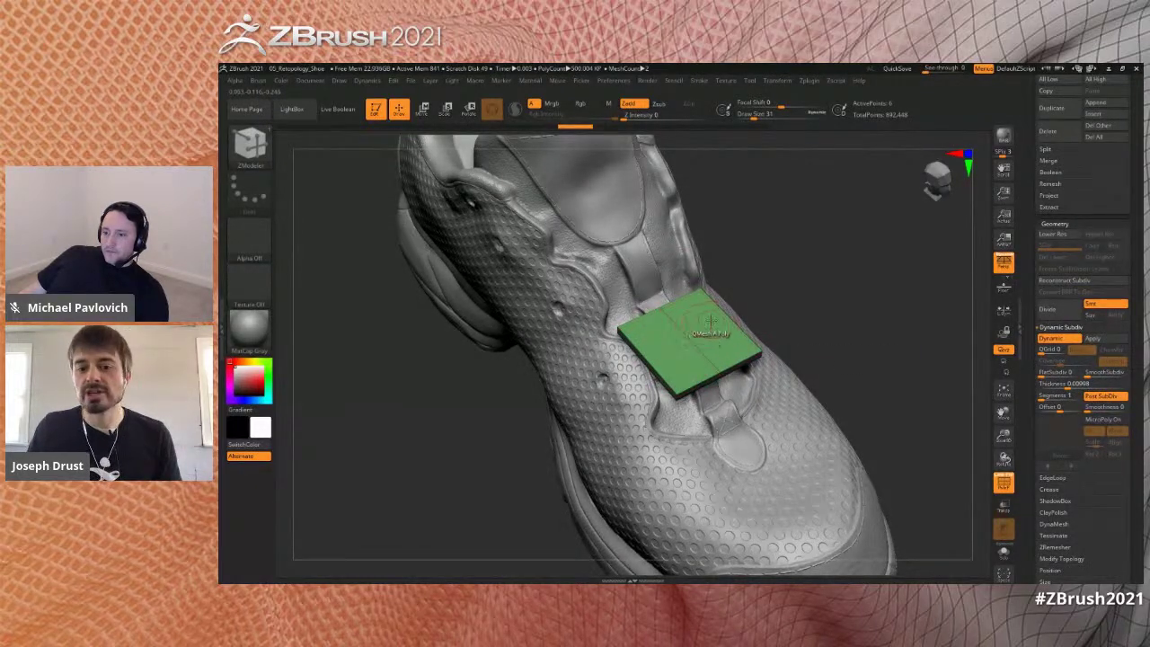
drag(821, 272, 781, 296)
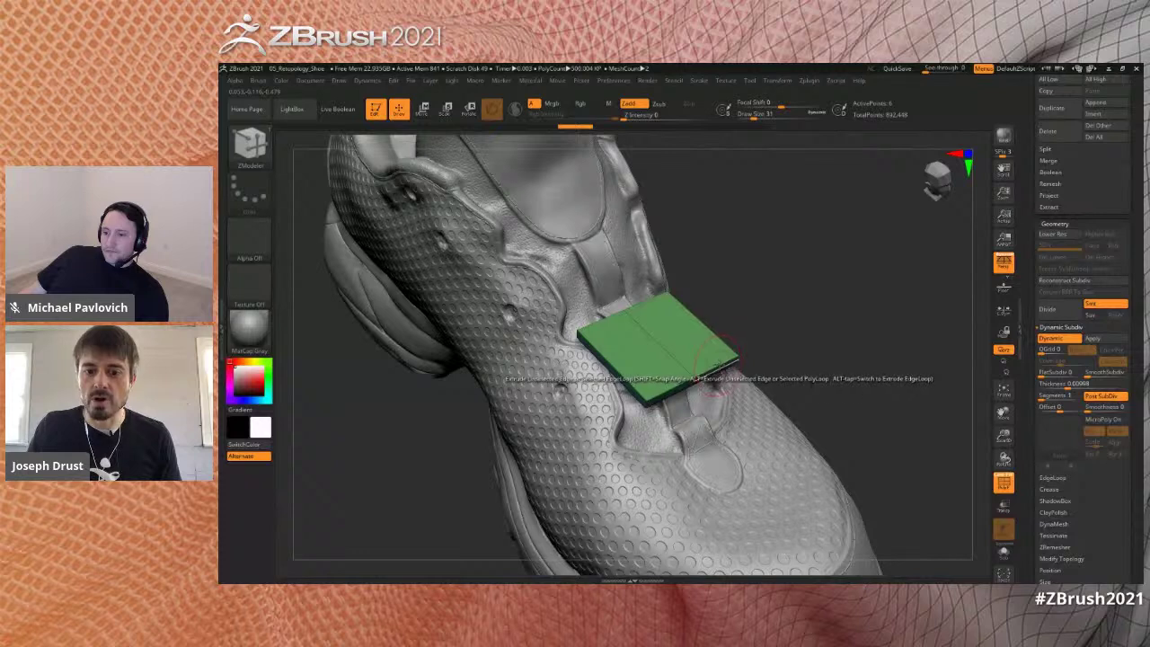
key(space)
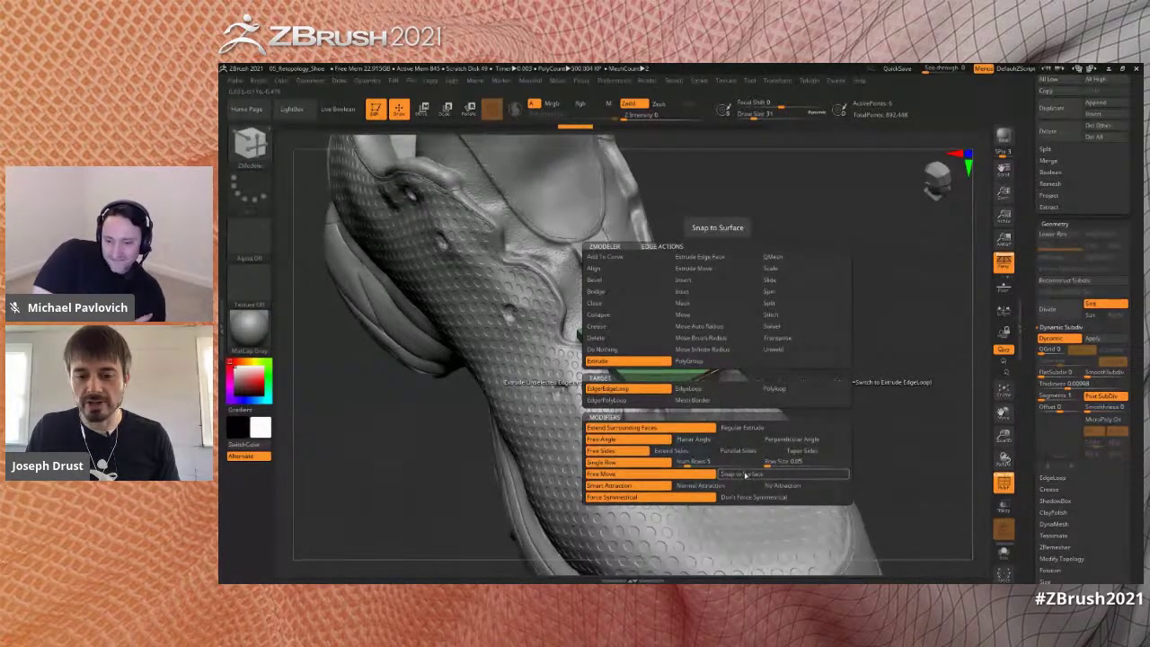
click(744, 472)
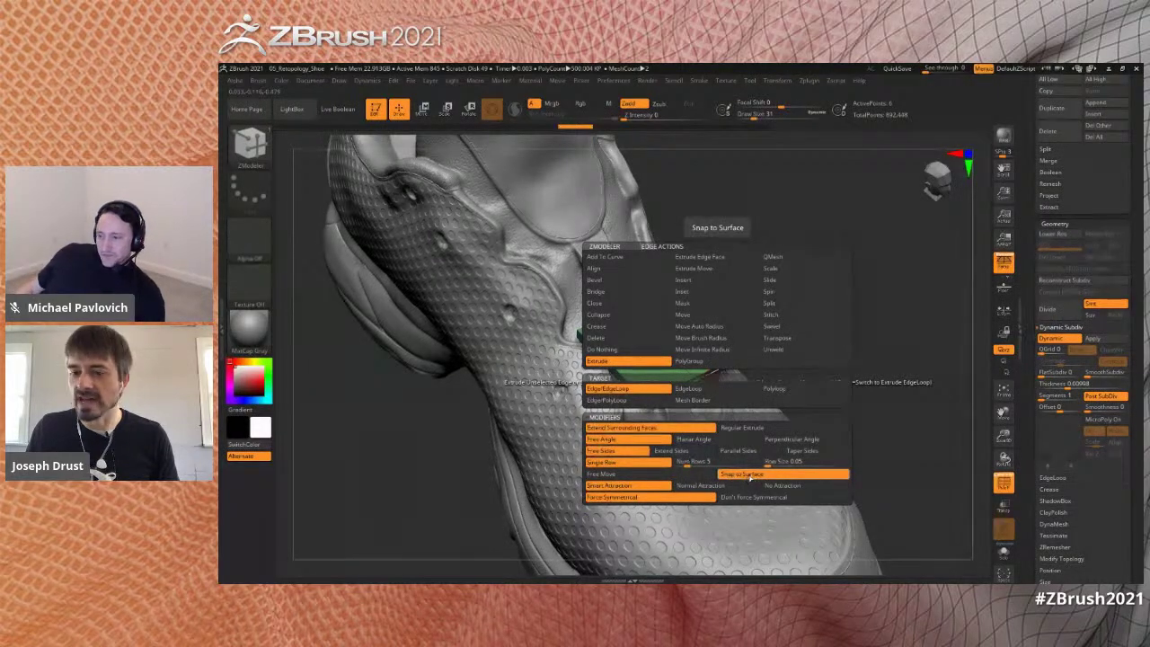
- Try extruding the plane's front edge onto the shoe surface, and undo the trial
drag(803, 313, 834, 292)
drag(721, 316, 766, 422)
drag(815, 316, 907, 278)
key(ctrl+z)
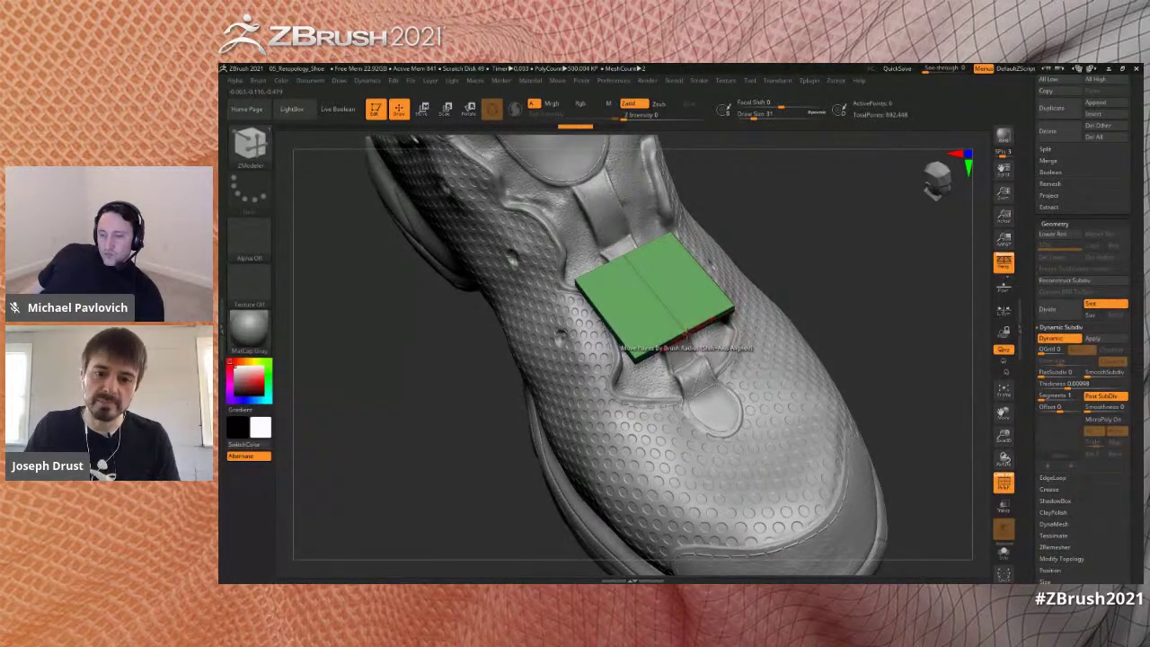
- Set the ZModeler point Move action to Snap to Surface and the polygon action to Do Nothing
key(space)
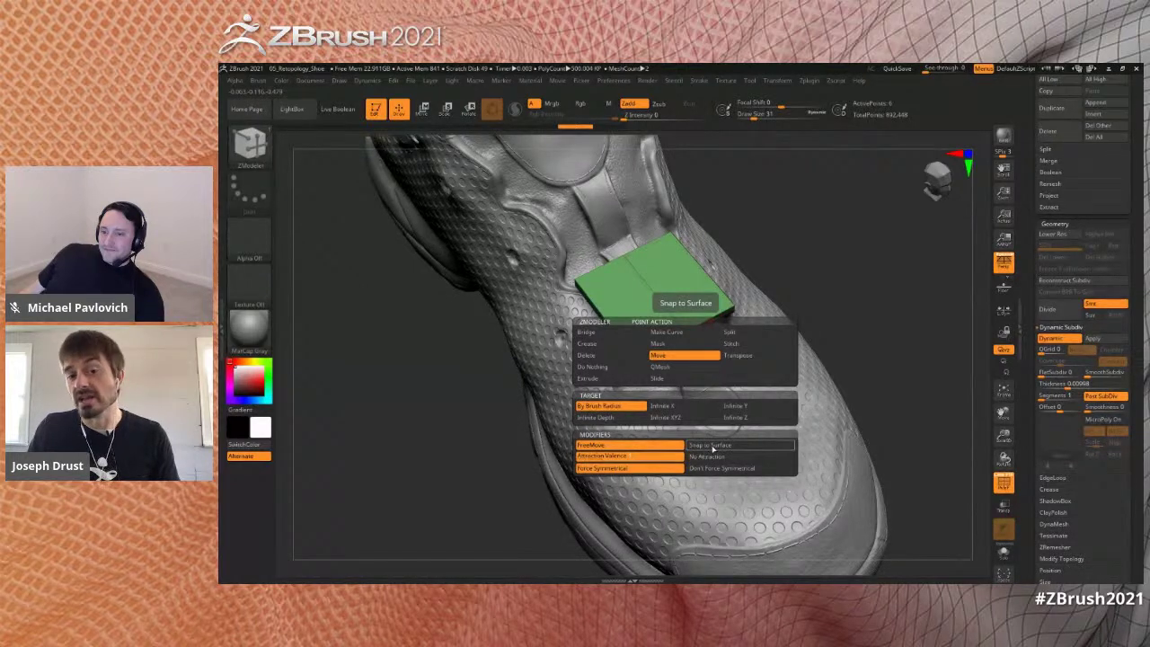
click(715, 446)
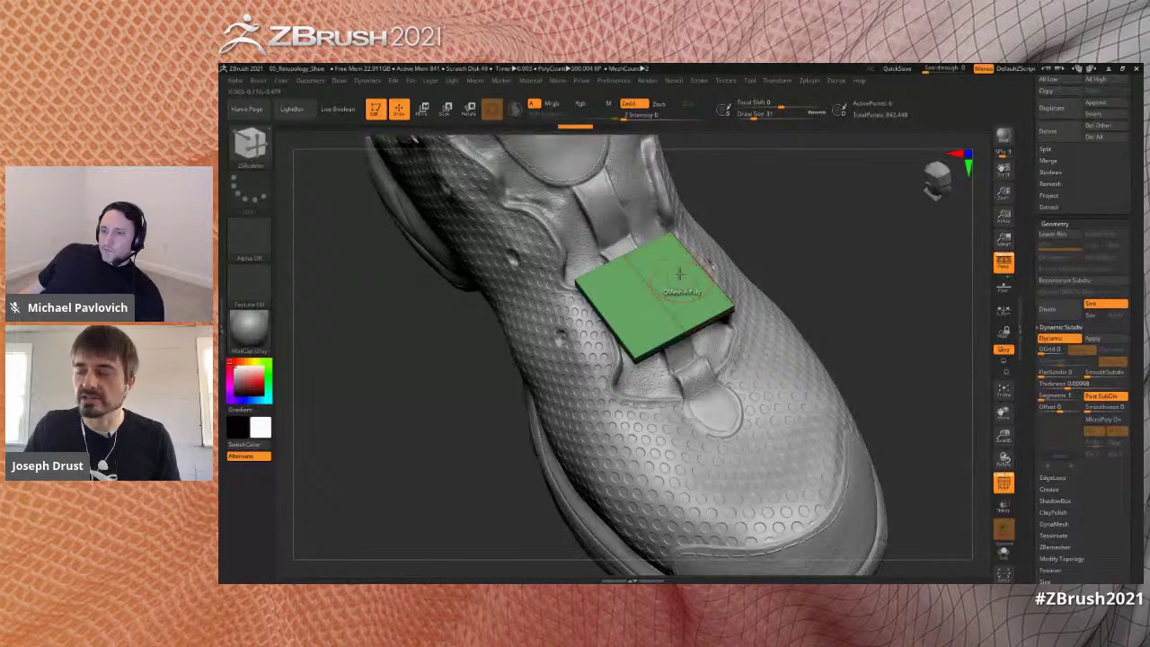
key(space)
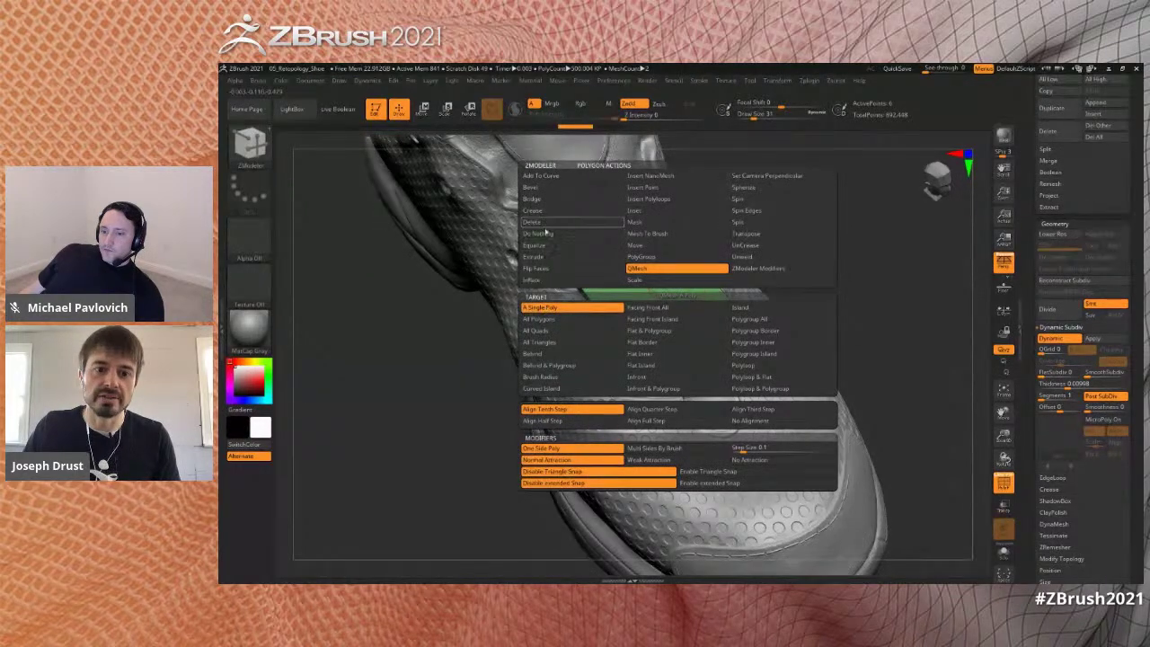
click(545, 236)
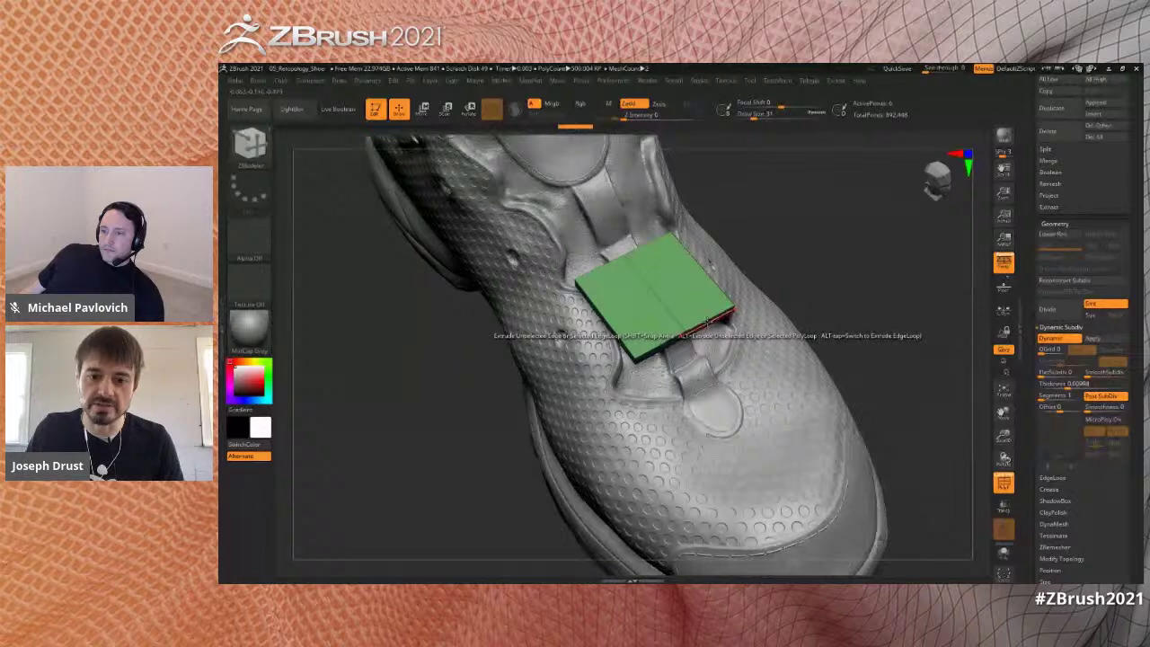
- Move the plane's front points forward so they snap onto the shoe surface below the lace opening
drag(805, 280, 790, 248)
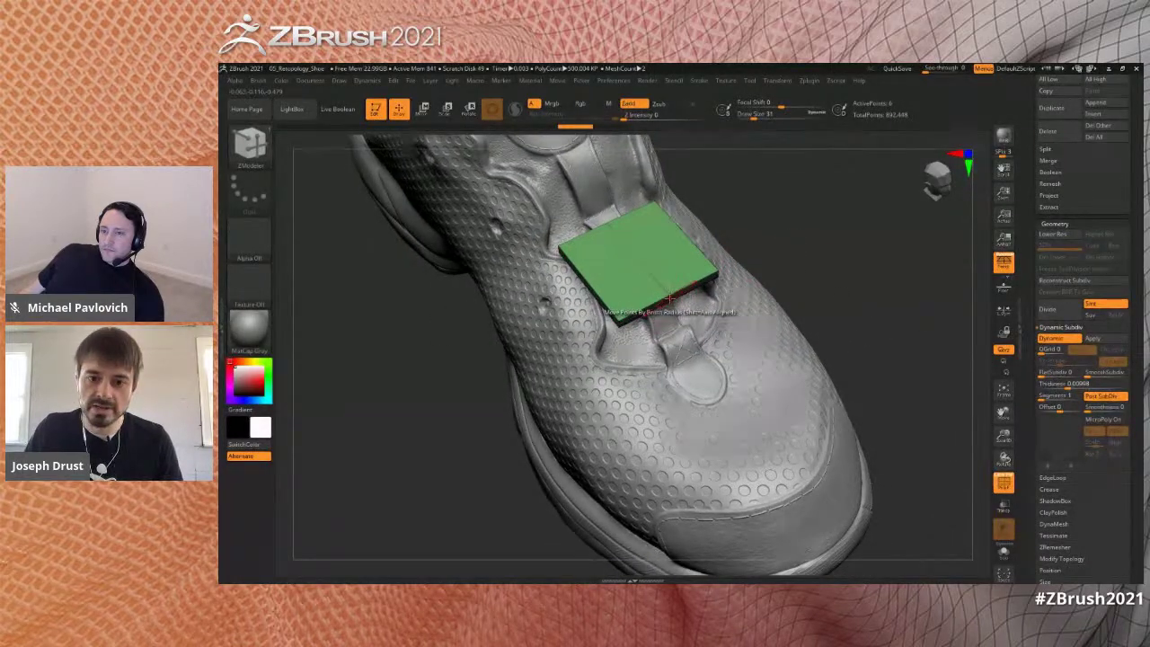
drag(670, 298, 636, 384)
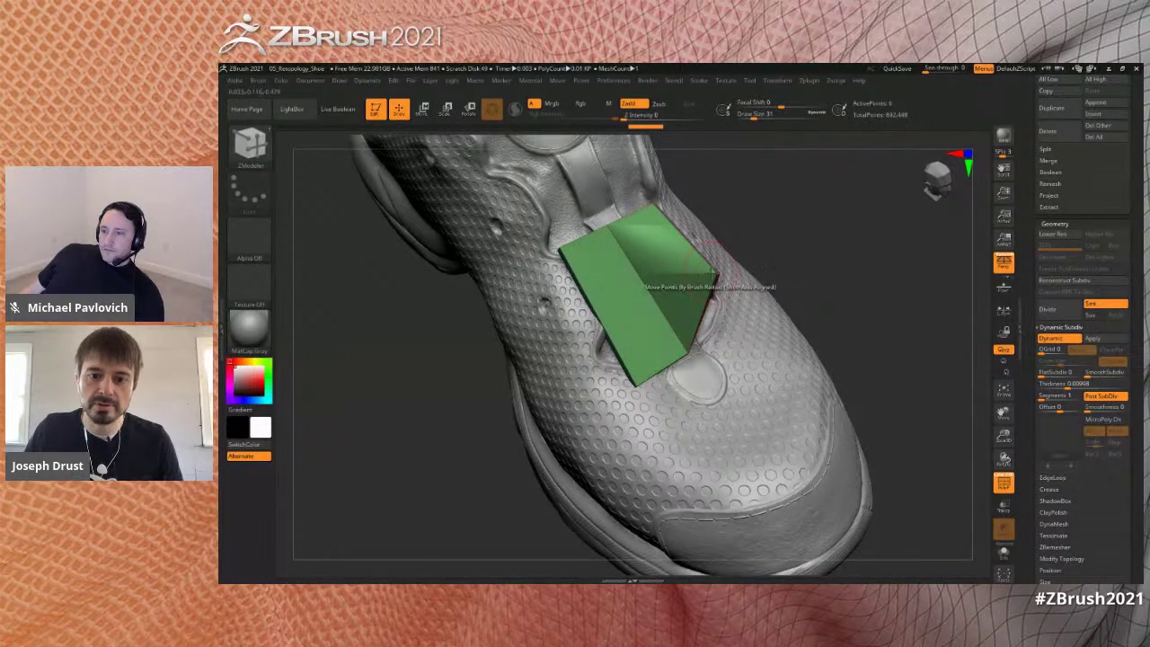
drag(717, 275, 758, 386)
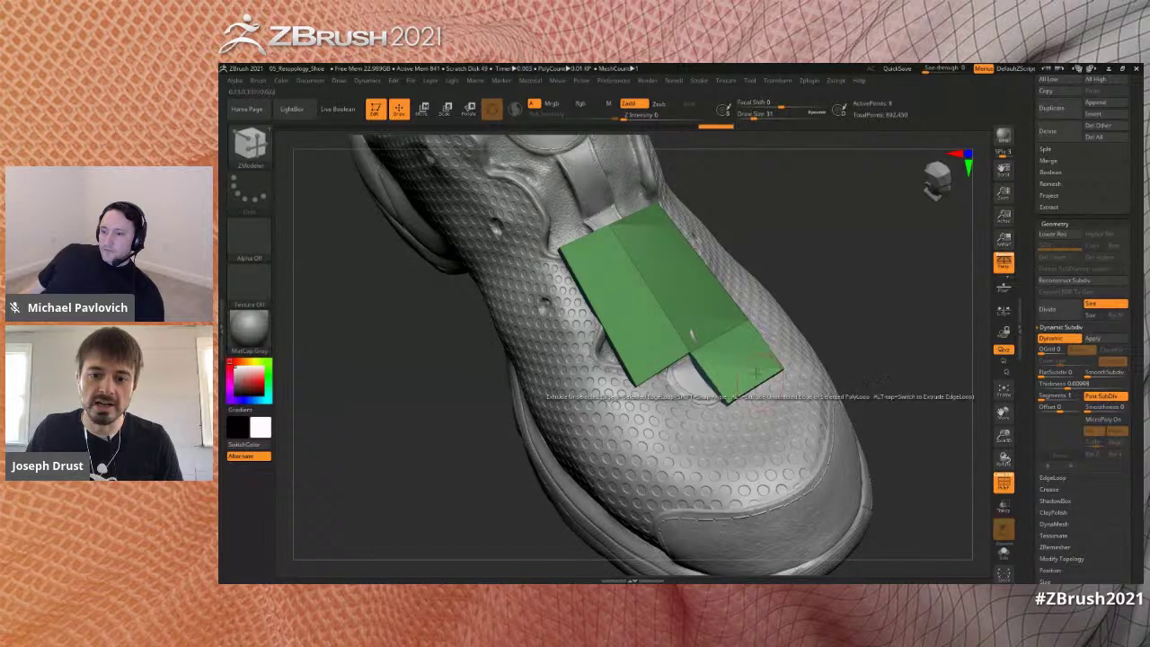
- Extrude the plane's front edges over the forefoot toward the toe cap, snapping the faces to the surface
drag(665, 369, 702, 429)
alt+drag(873, 307, 862, 278)
drag(698, 405, 903, 291)
right_drag(808, 218, 813, 362)
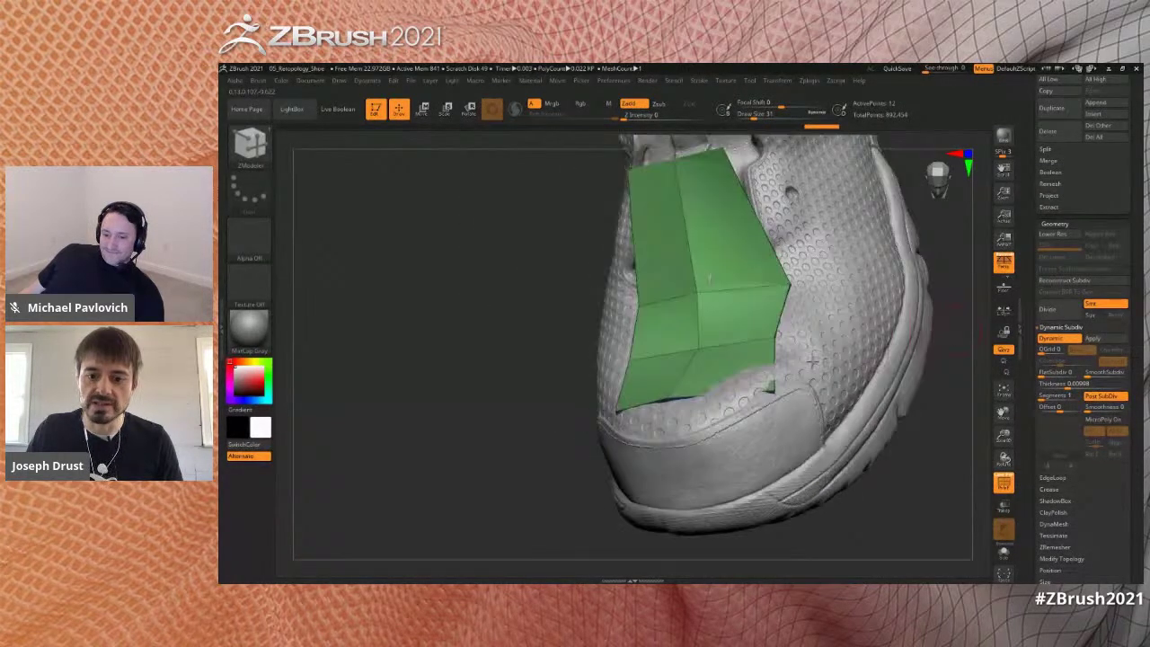
- Extrude faces from the side of the forefoot strip across the toe box down toward the sole
drag(459, 393, 566, 321)
drag(778, 321, 818, 336)
drag(934, 349, 849, 357)
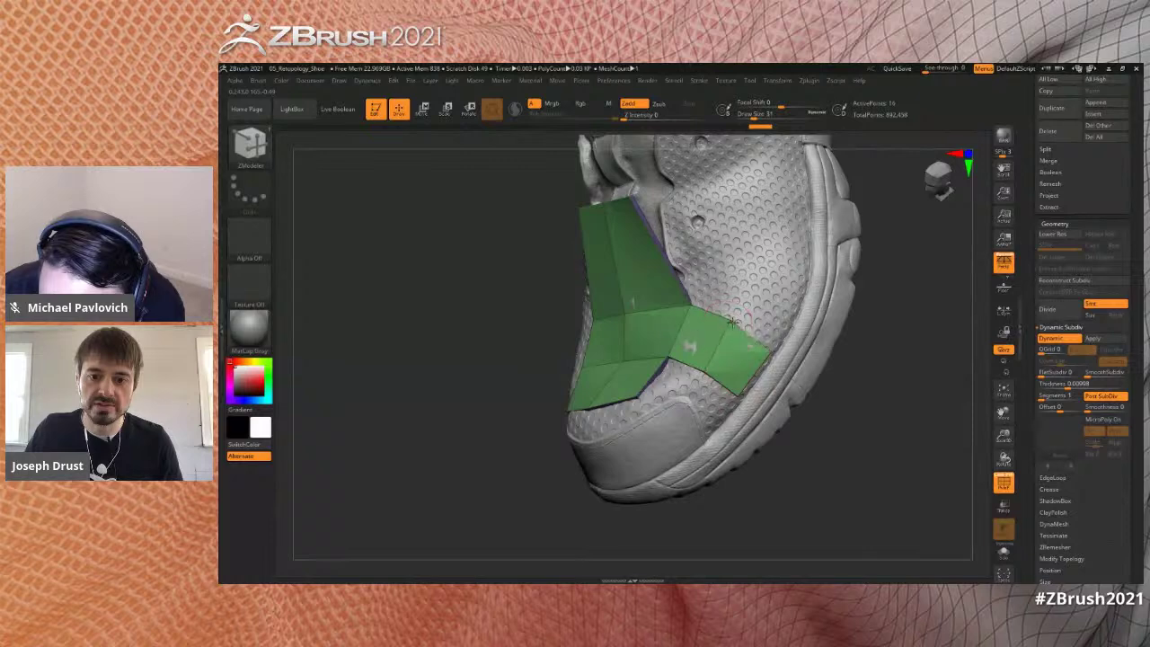
drag(868, 377, 667, 371)
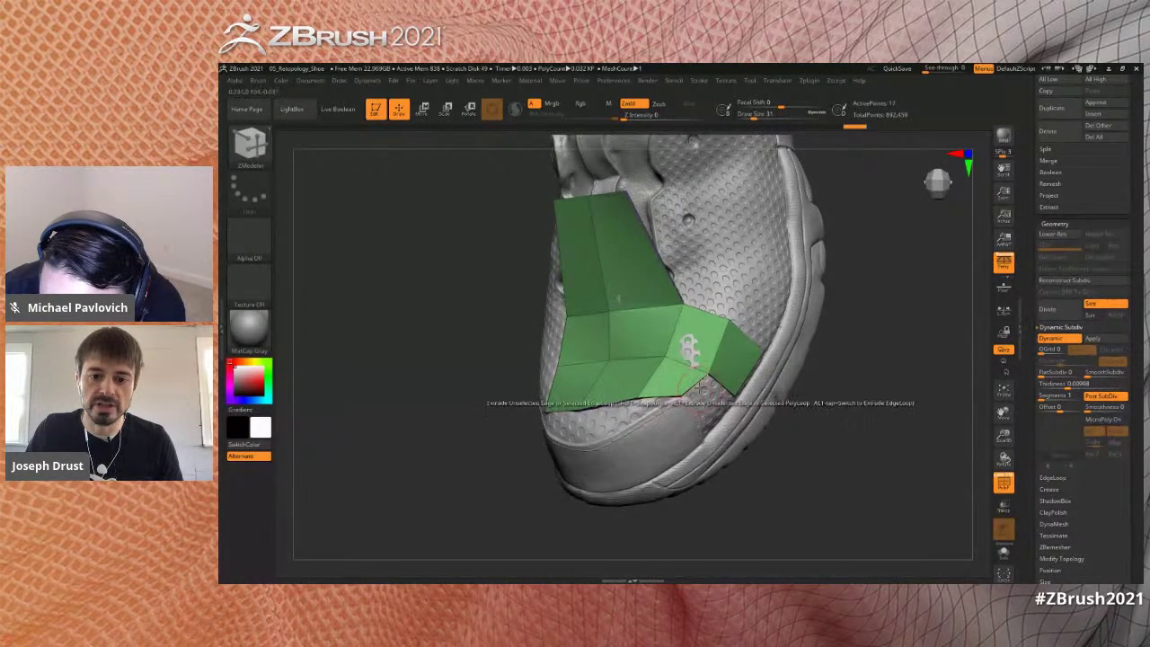
mouse_move(850, 323)
mouse_down()
mouse_move(865, 336)
mouse_move(840, 304)
mouse_up()
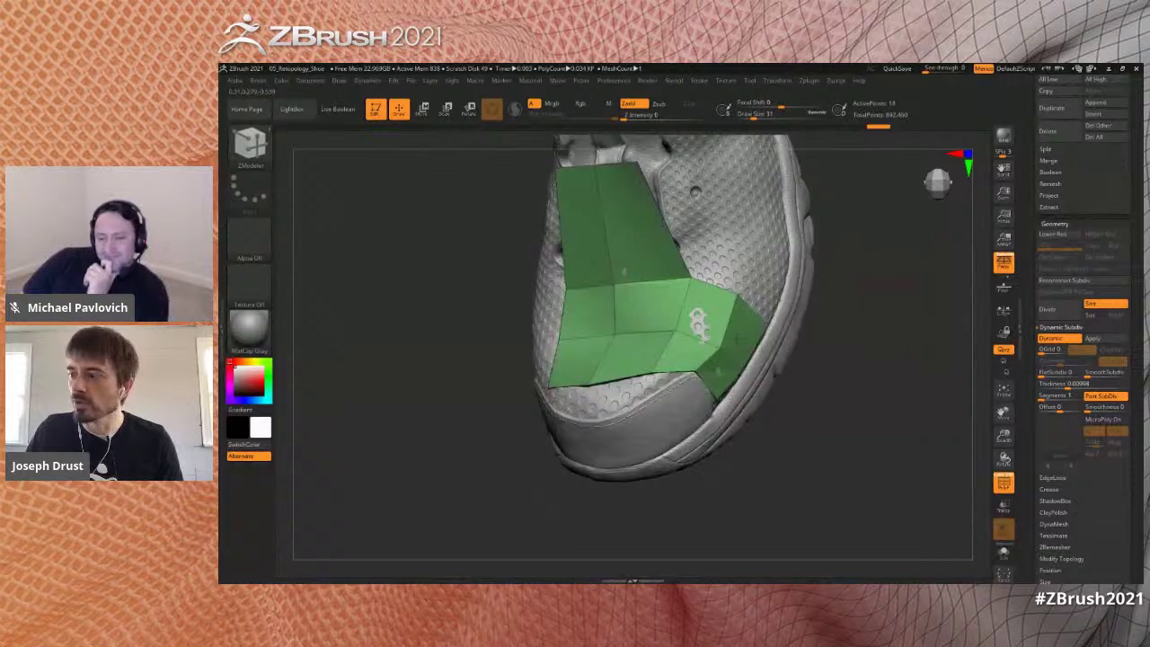
- Extrude and join a row of faces along the toe cap's upper edge, undoing the misplaced one
drag(665, 382, 665, 402)
mouse_move(858, 360)
mouse_down()
mouse_move(871, 341)
mouse_move(848, 354)
mouse_up()
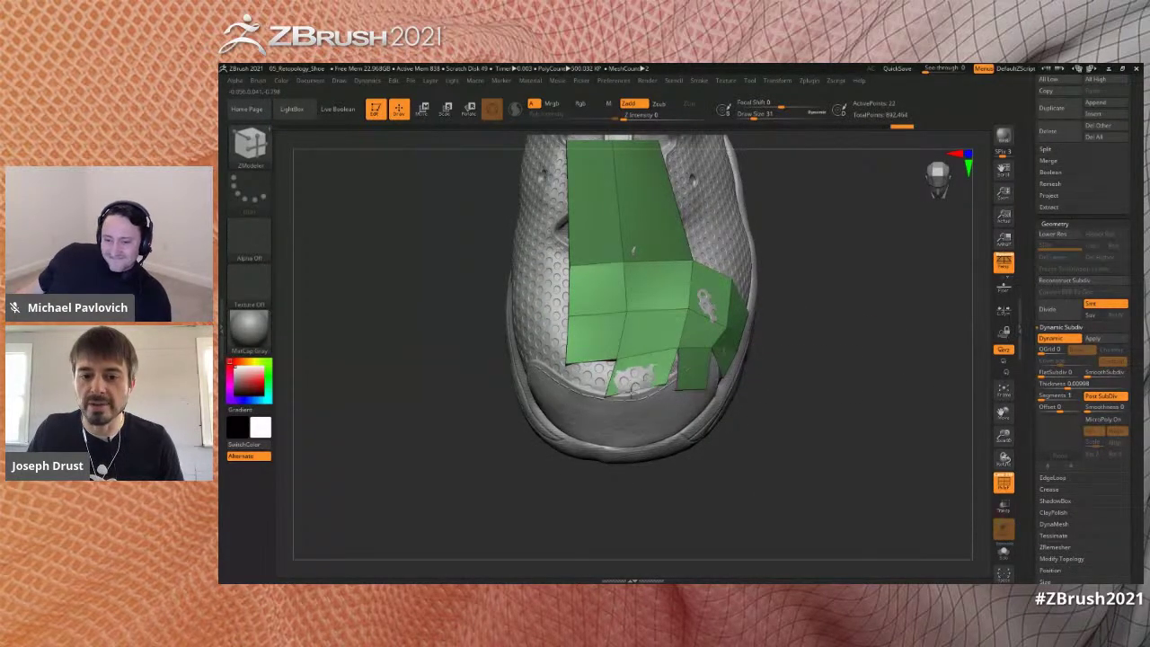
drag(627, 381, 630, 370)
key(ctrl+z)
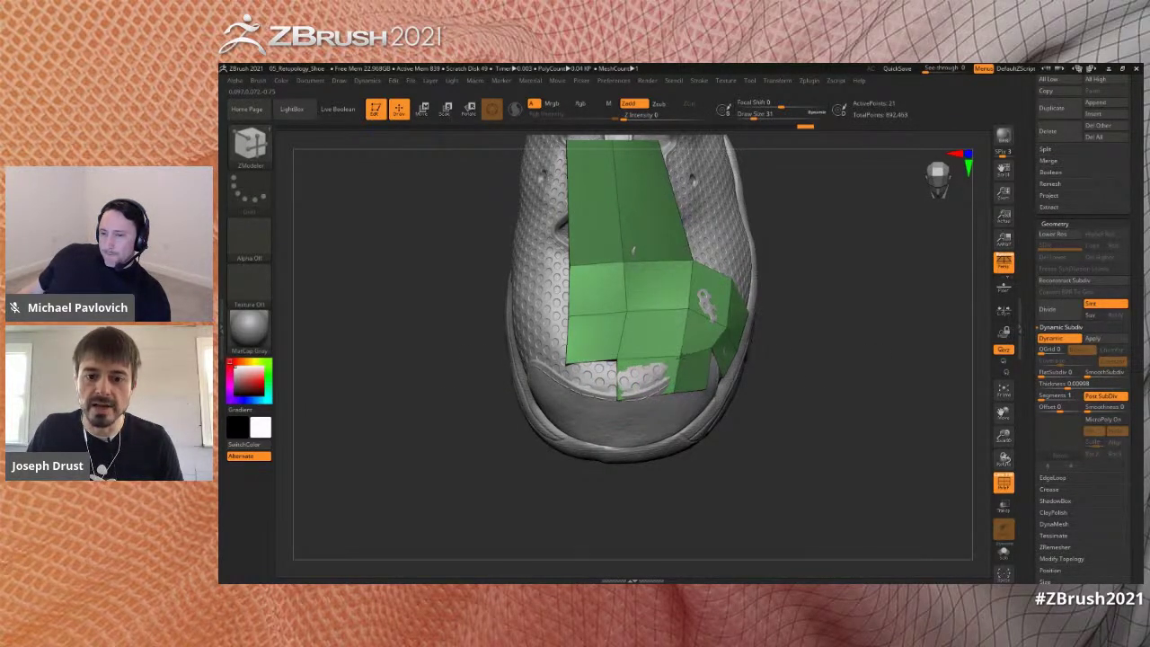
drag(820, 391, 781, 384)
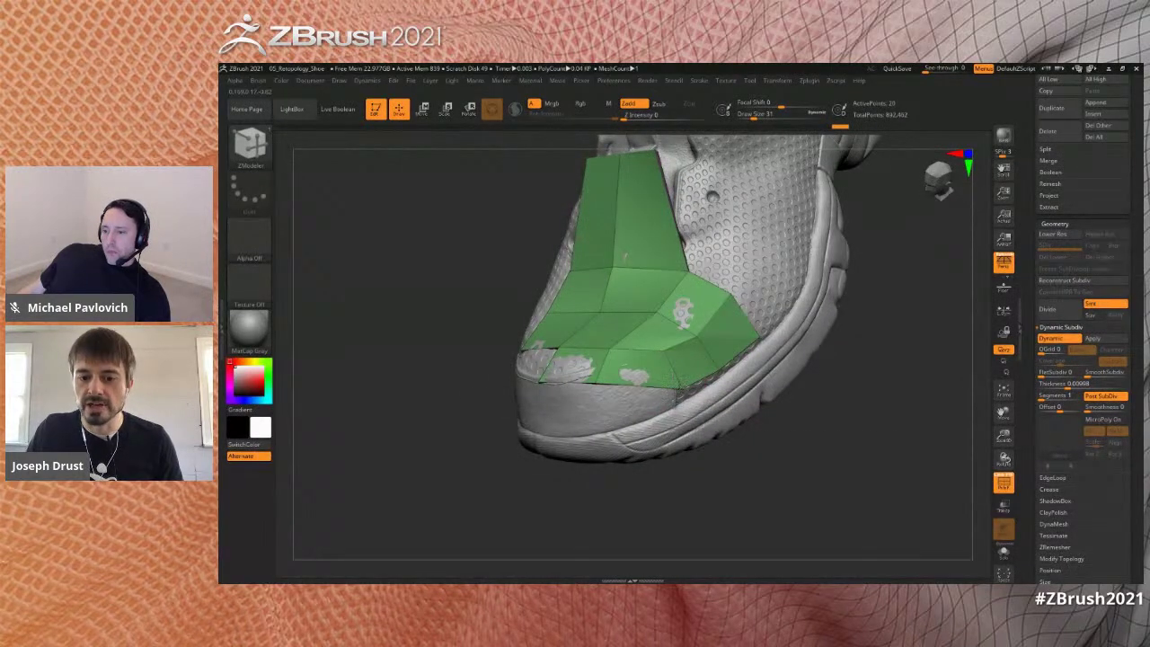
mouse_move(763, 437)
mouse_down()
mouse_move(726, 402)
mouse_move(757, 426)
mouse_up()
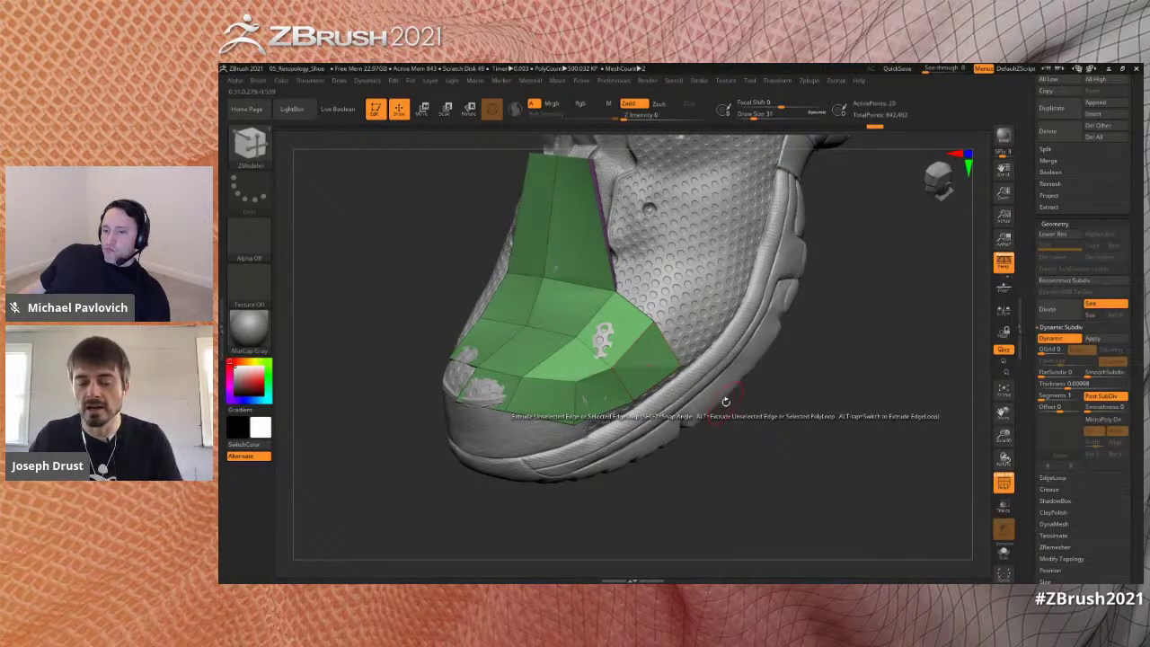
- Extrude a strip of faces along the shoe's lower side, following the sole line toward the midfoot
alt+drag(881, 343, 867, 354)
drag(561, 435, 561, 441)
alt+drag(837, 398, 763, 411)
drag(620, 375, 660, 356)
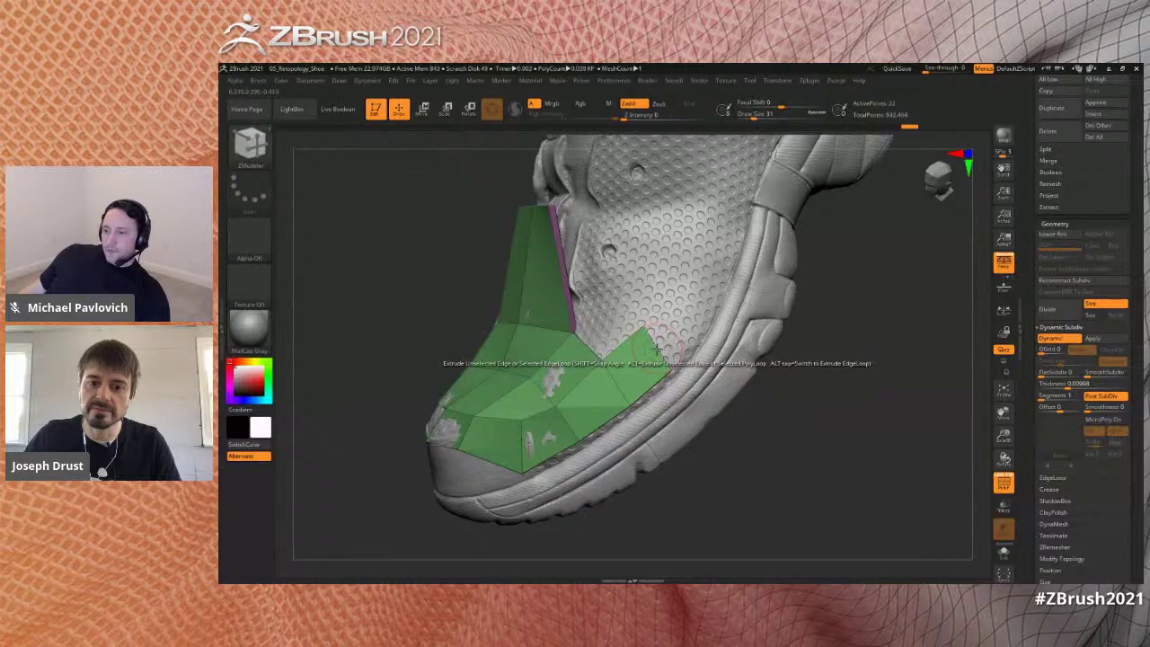
drag(698, 284, 711, 307)
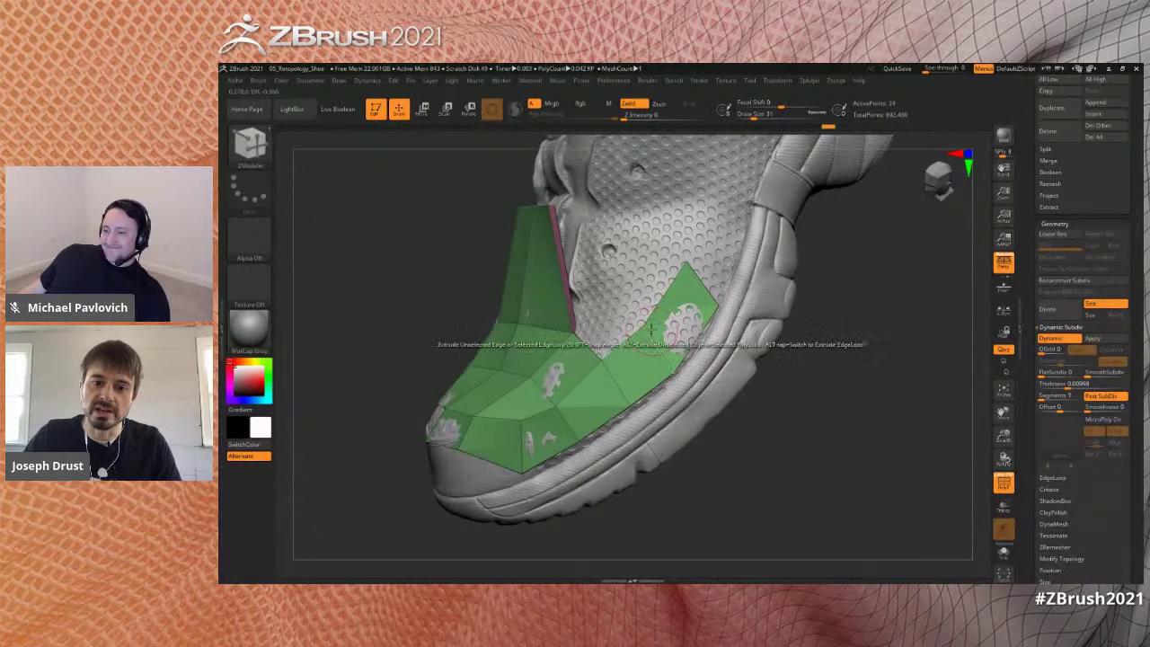
drag(645, 335, 709, 430)
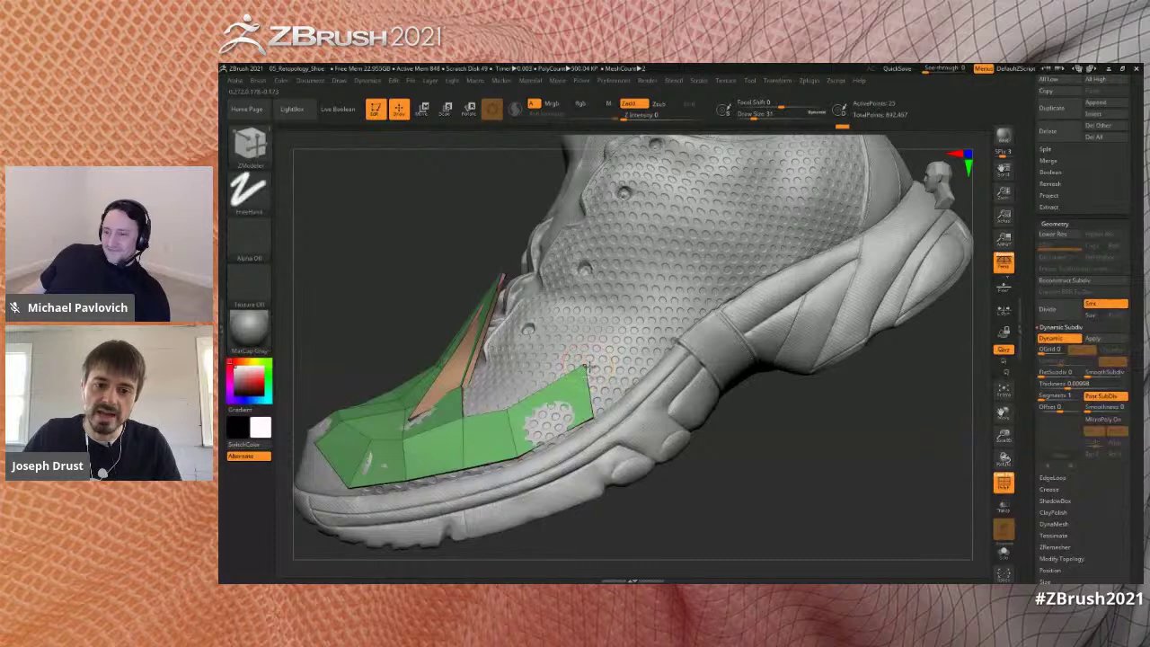
- Try to extrude one long face from the side strip's end along the sole line to the midfoot
alt+drag(836, 449, 801, 417)
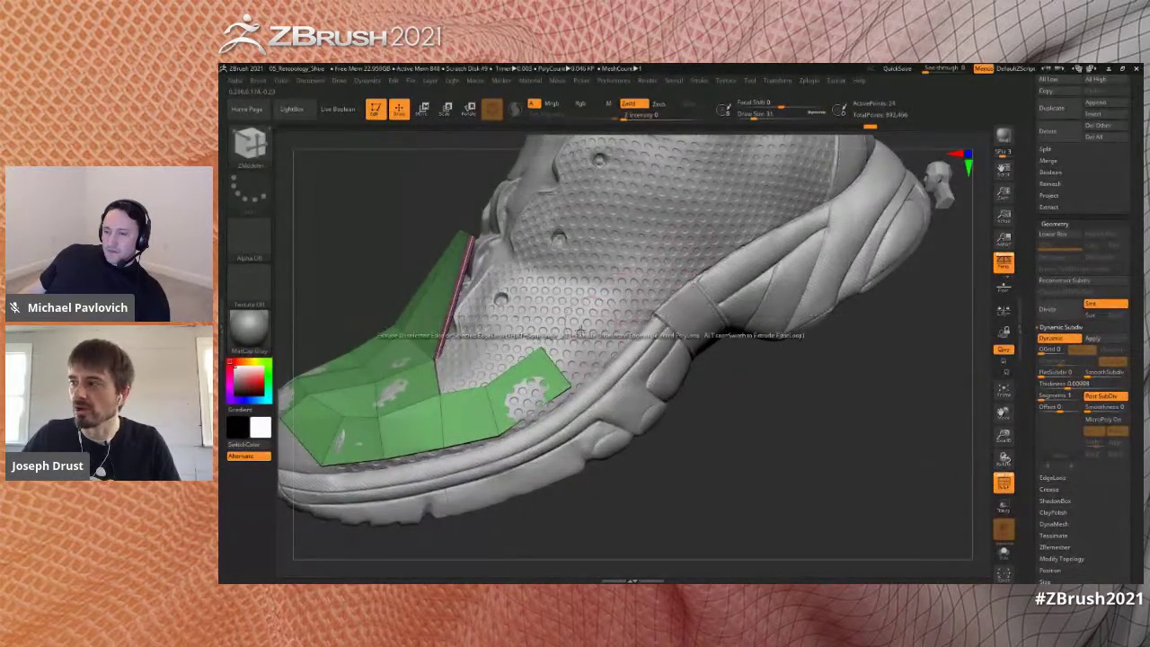
drag(554, 370, 557, 361)
mouse_move(669, 259)
mouse_down()
mouse_move(738, 199)
mouse_move(660, 267)
mouse_up()
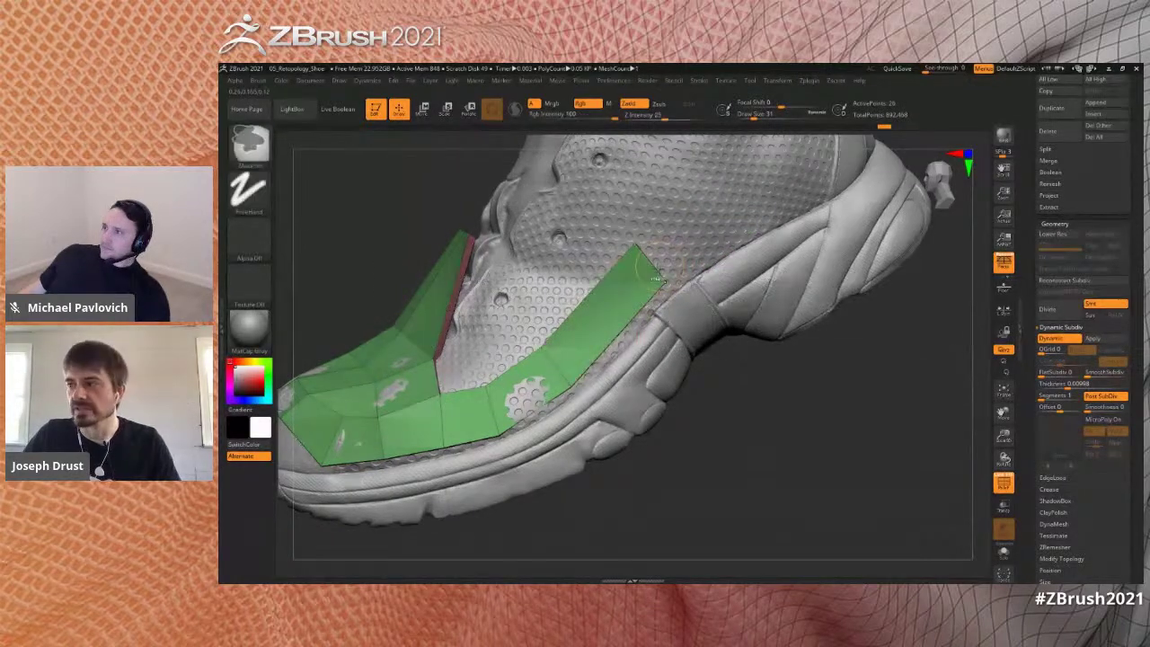
- Set ZModeler's edge Extrude to multiple rows and extrude the side strip in segments along the sole line to the heel
key(b)
key(z)
key(m)
key(space)
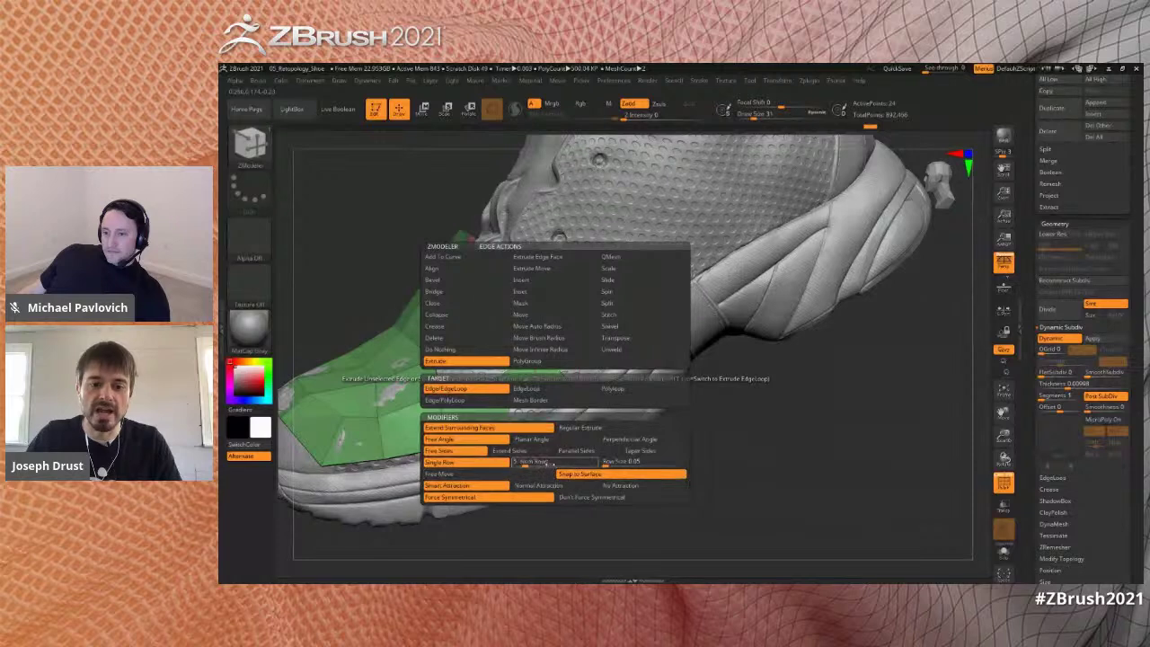
click(552, 461)
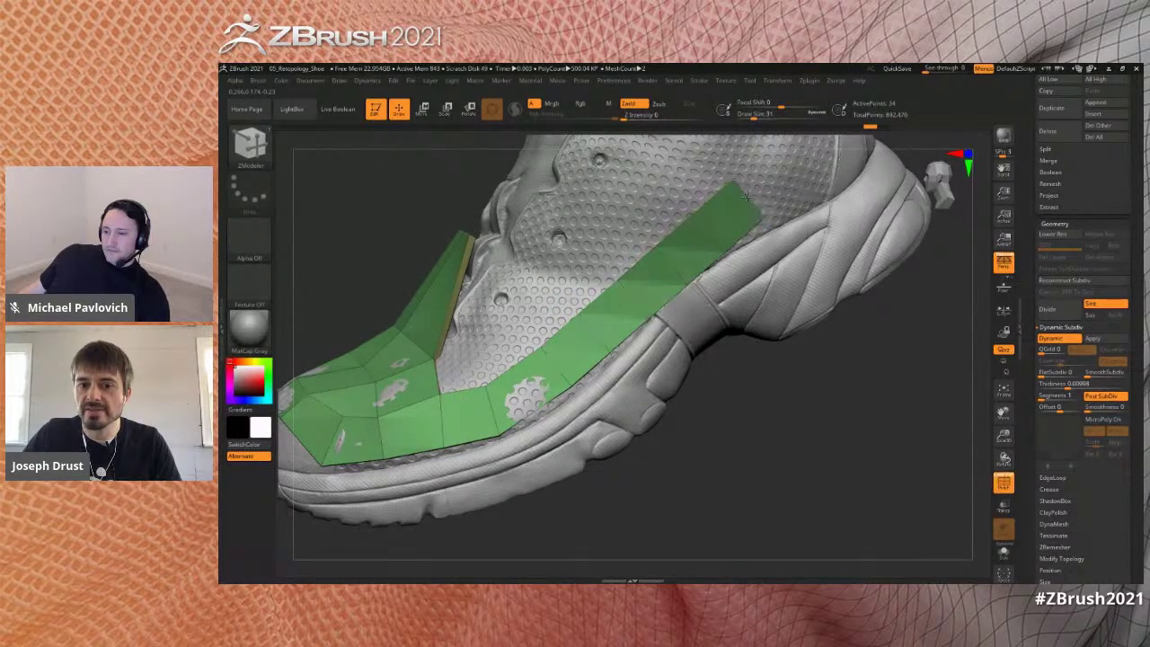
drag(745, 196, 773, 175)
drag(728, 422, 690, 390)
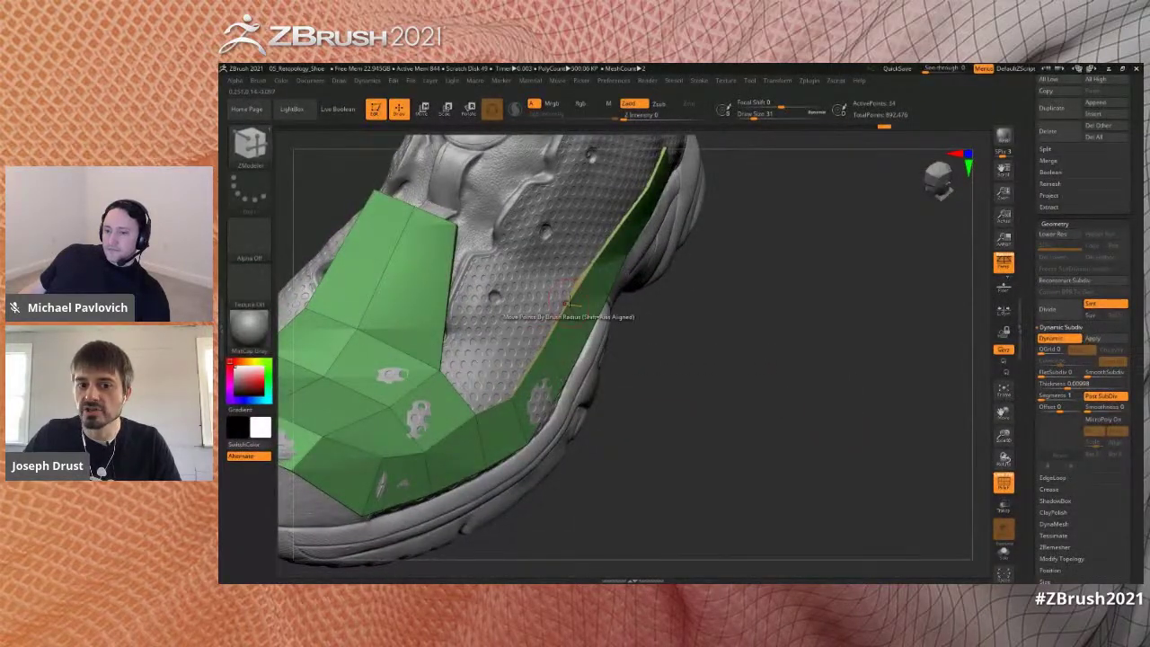
drag(775, 236, 718, 397)
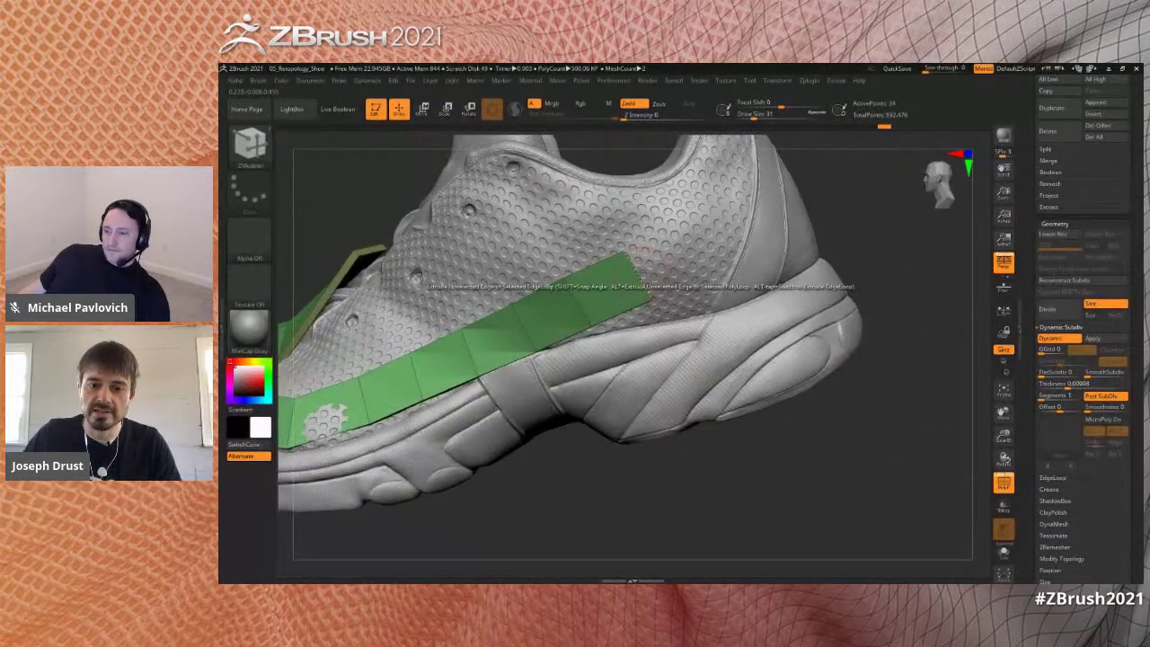
drag(740, 256, 791, 219)
drag(857, 227, 858, 252)
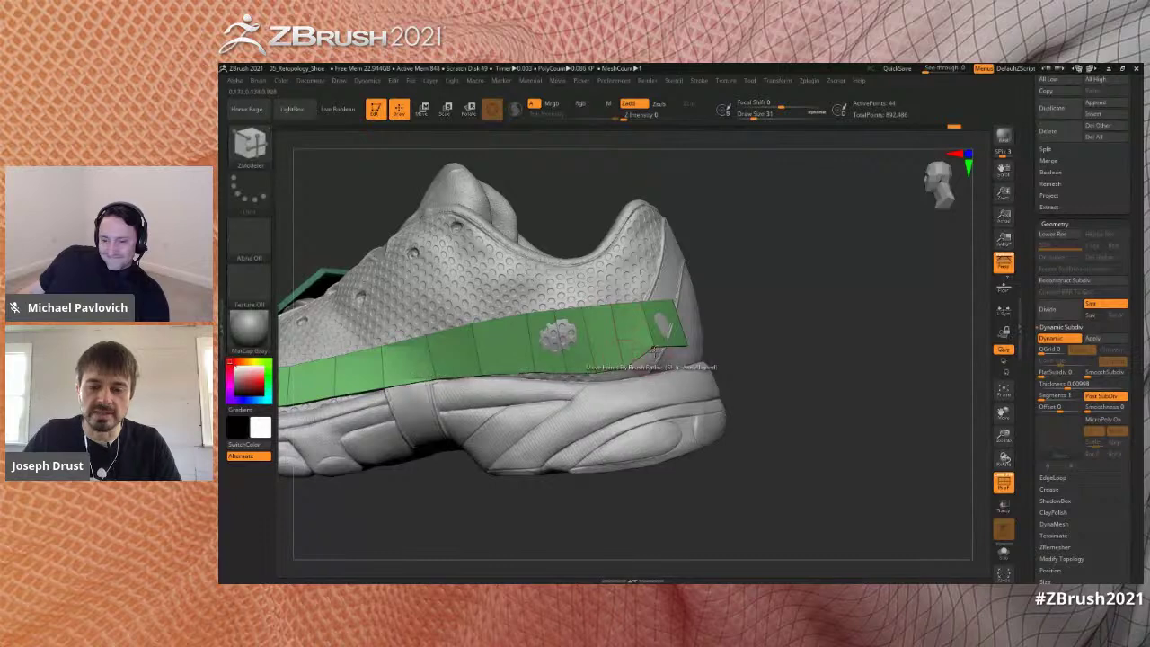
drag(781, 305, 835, 270)
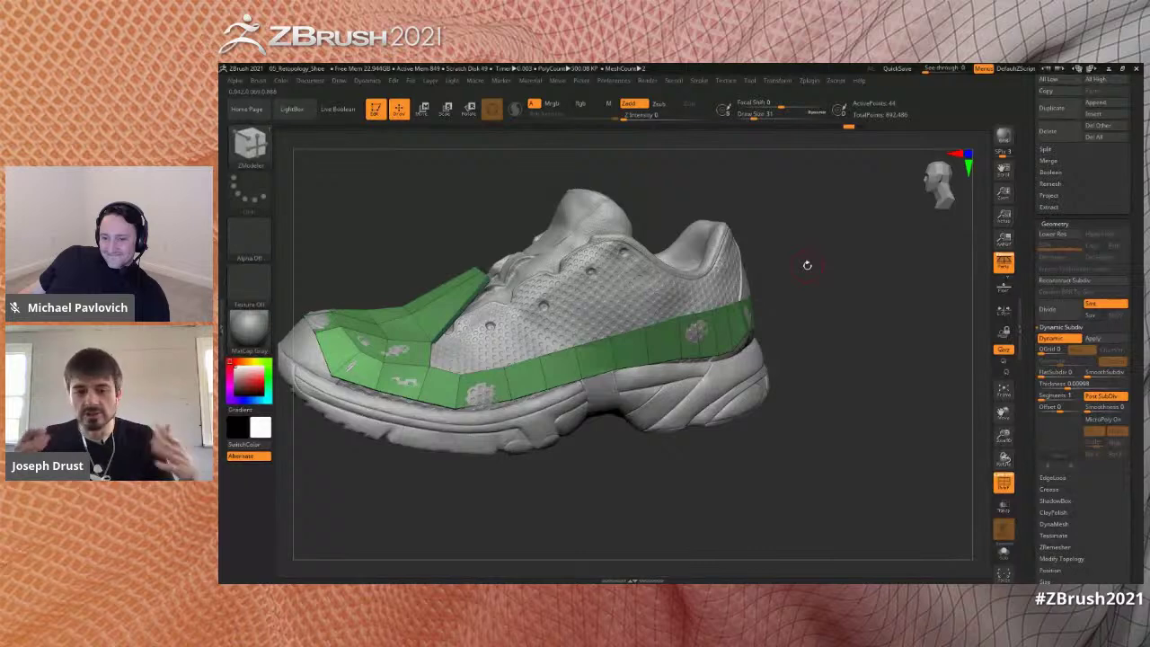
drag(806, 265, 880, 291)
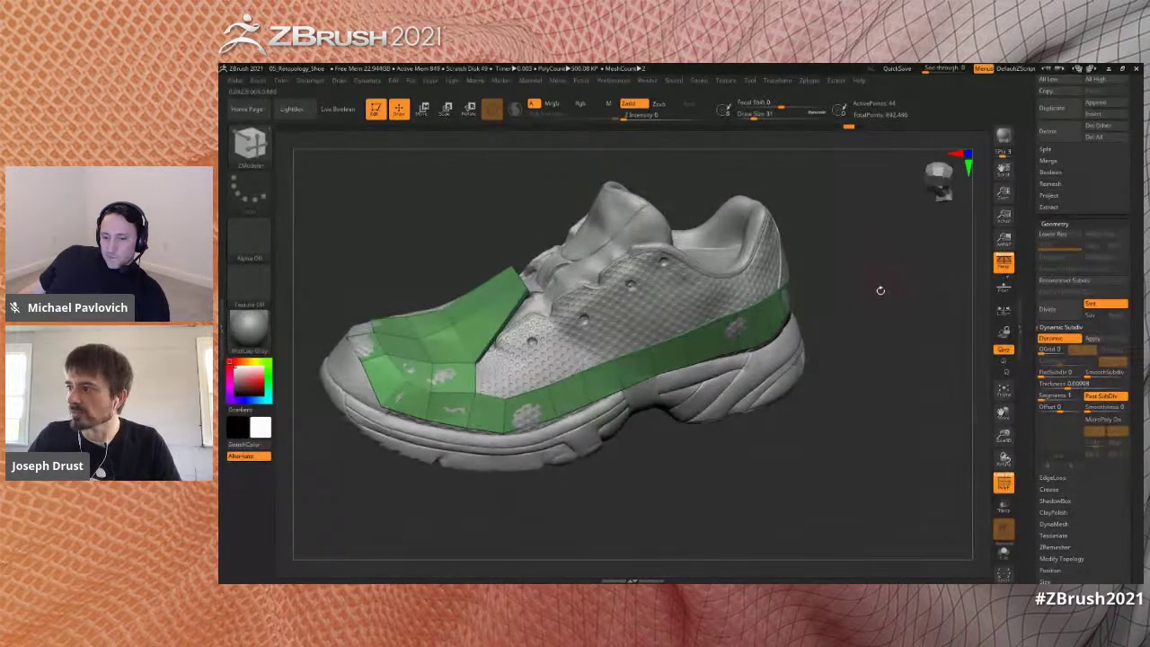
- Undo the side strip's extrusions toward the heel and midfoot
key(ctrl)
key(ctrl+z)
key(ctrl+z)
key(ctrl+z)
key(ctrl+z)
key(ctrl+z)
key(ctrl+z)
key(ctrl+z)
key(ctrl+z)
key(ctrl+z)
key(ctrl+z)
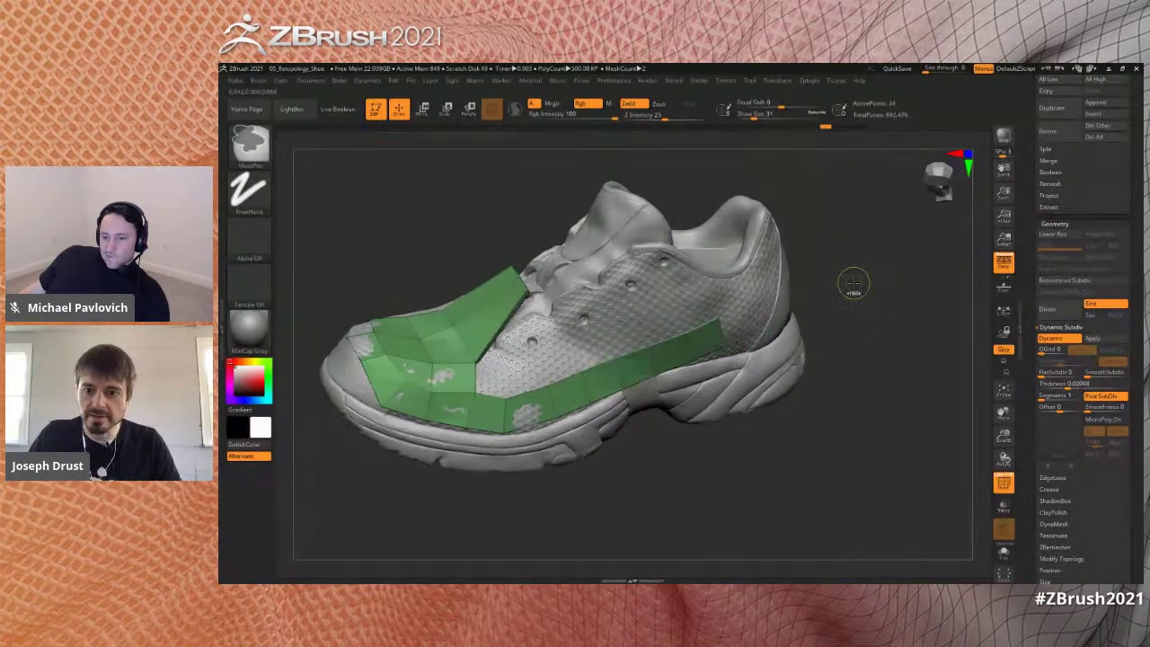
- Reselect the ZModeler brush, make RetopFinished the active subtool and hide the Retopo Plane subtool
key(b)
key(z)
key(m)
scroll(1069, 270, up, 5)
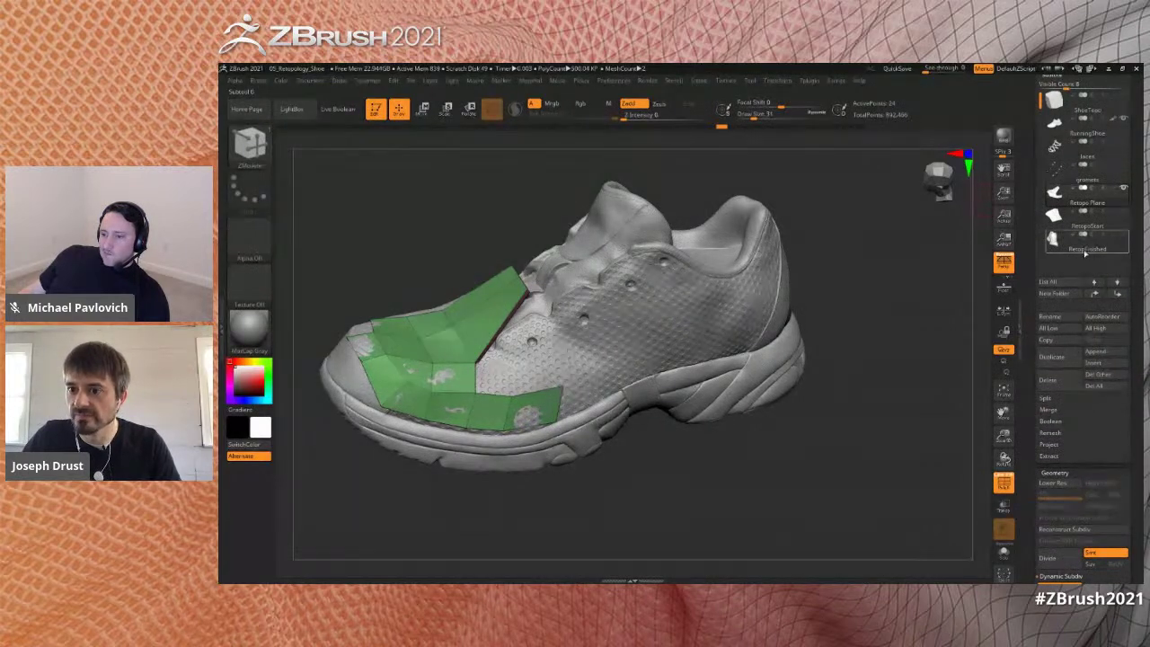
click(1084, 251)
drag(913, 354, 898, 287)
click(1125, 189)
drag(898, 377, 844, 336)
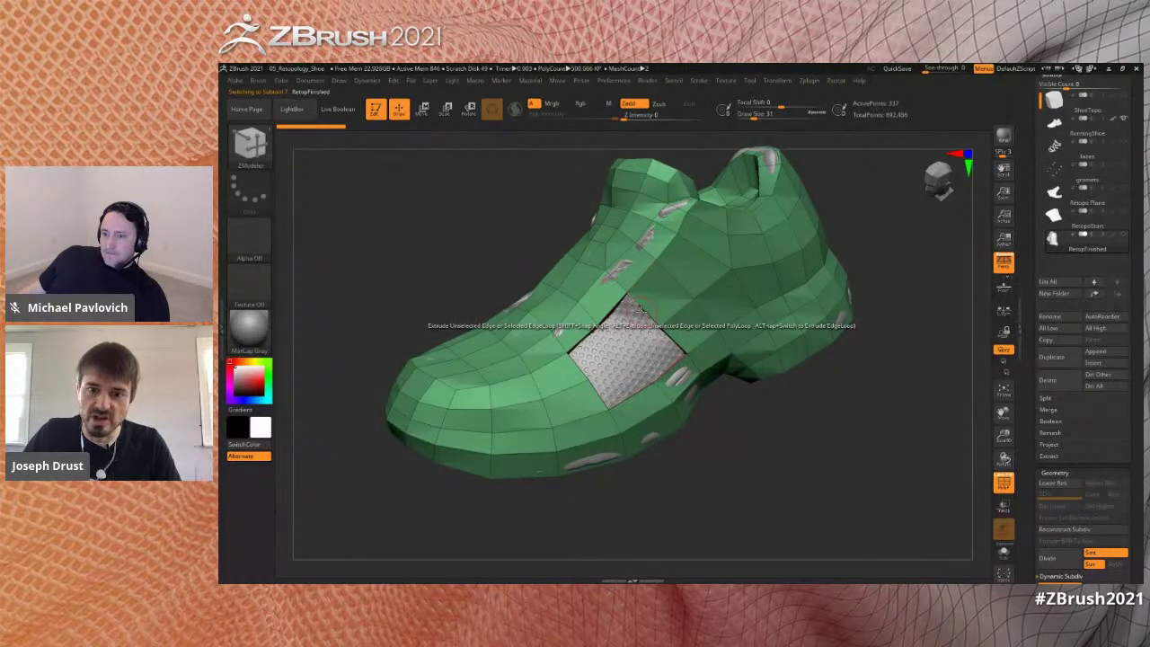
- Set edge Extrude back to Single Row and fill the hole on the shoe's side with snapped faces
drag(641, 312, 621, 340)
key(ctrl+z)
key(space)
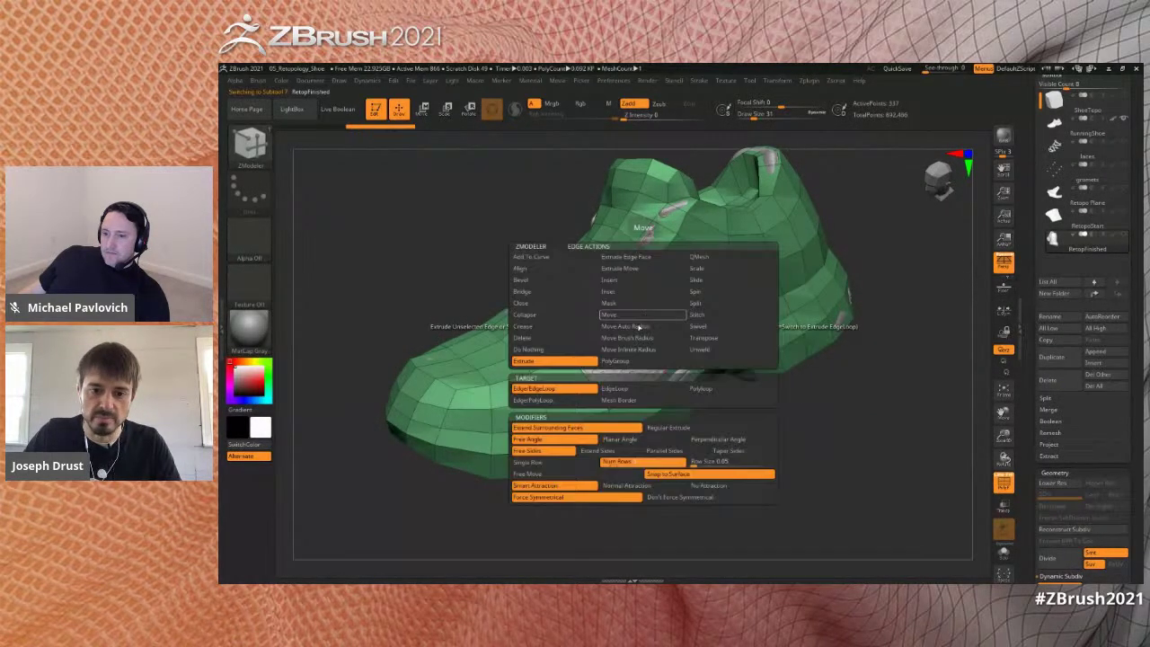
click(578, 463)
drag(642, 309, 662, 330)
drag(632, 393, 571, 363)
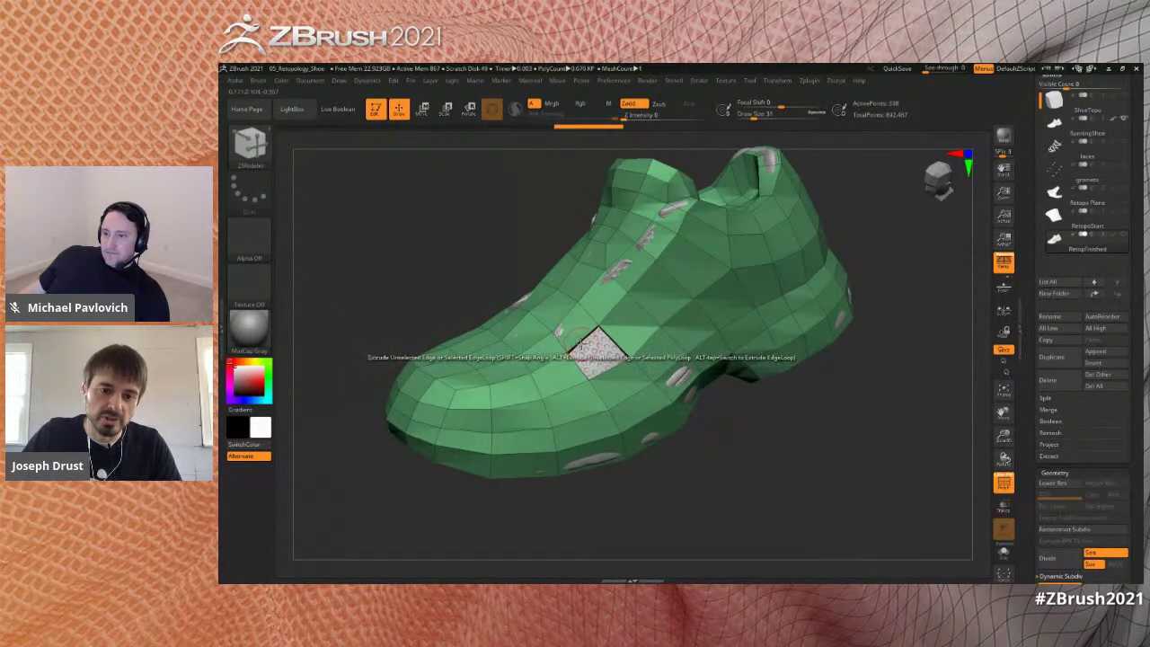
drag(834, 436, 869, 439)
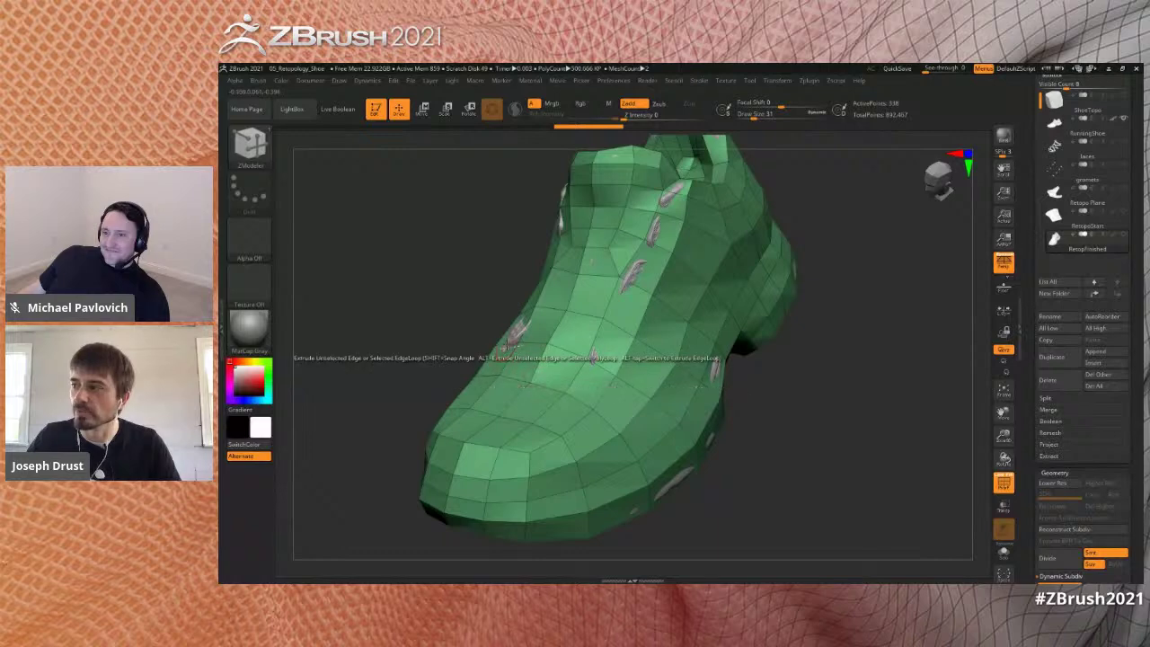
- Set the polygon action to QMesh and mark a temporary group of faces on top of the forefoot
key(b)
key(z)
key(m)
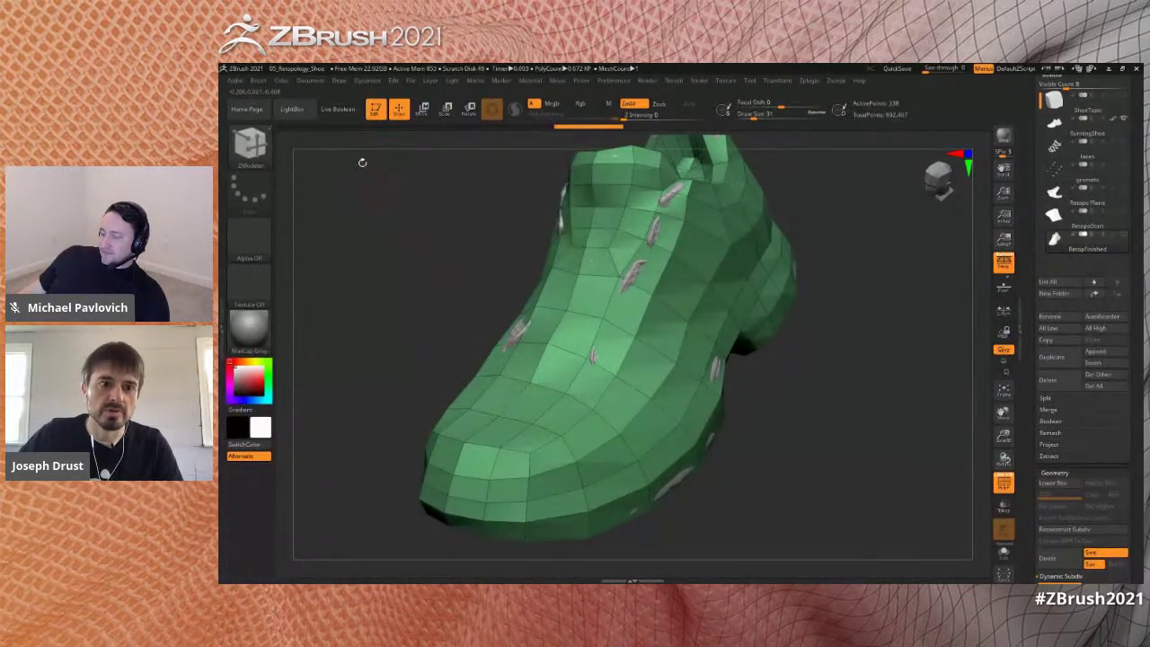
key(space)
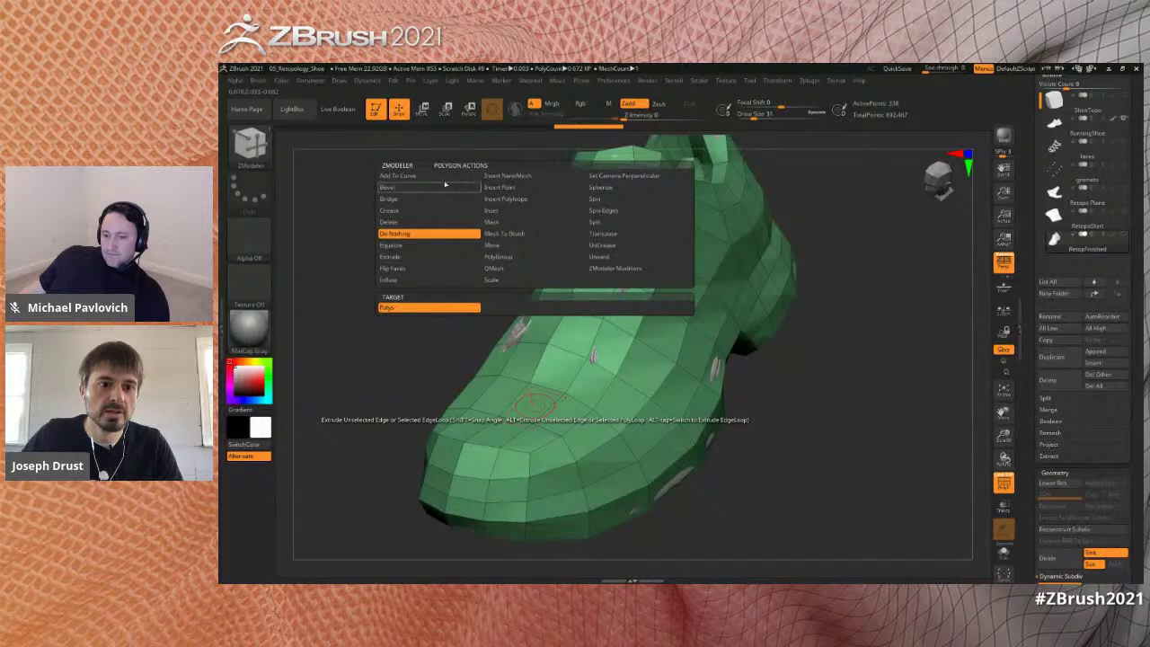
click(502, 268)
mouse_move(558, 416)
alt+mouse_down()
mouse_move(613, 410)
mouse_move(568, 371)
mouse_move(528, 398)
alt+mouse_up()
drag(845, 388, 778, 365)
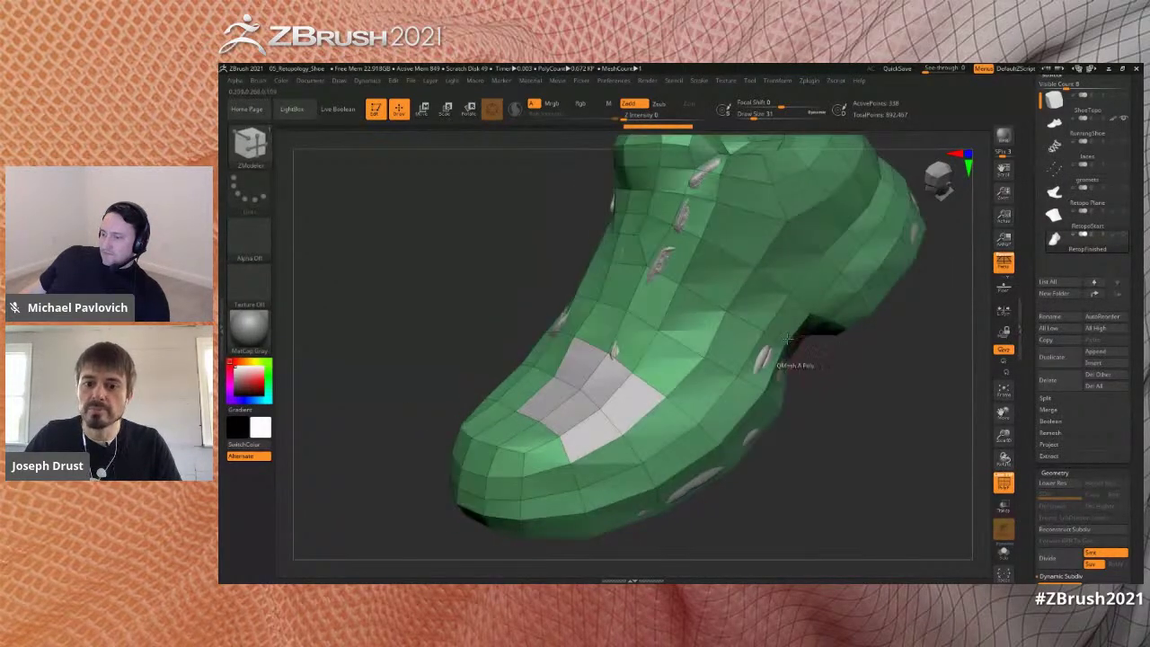
alt+click(757, 301)
drag(854, 426, 825, 386)
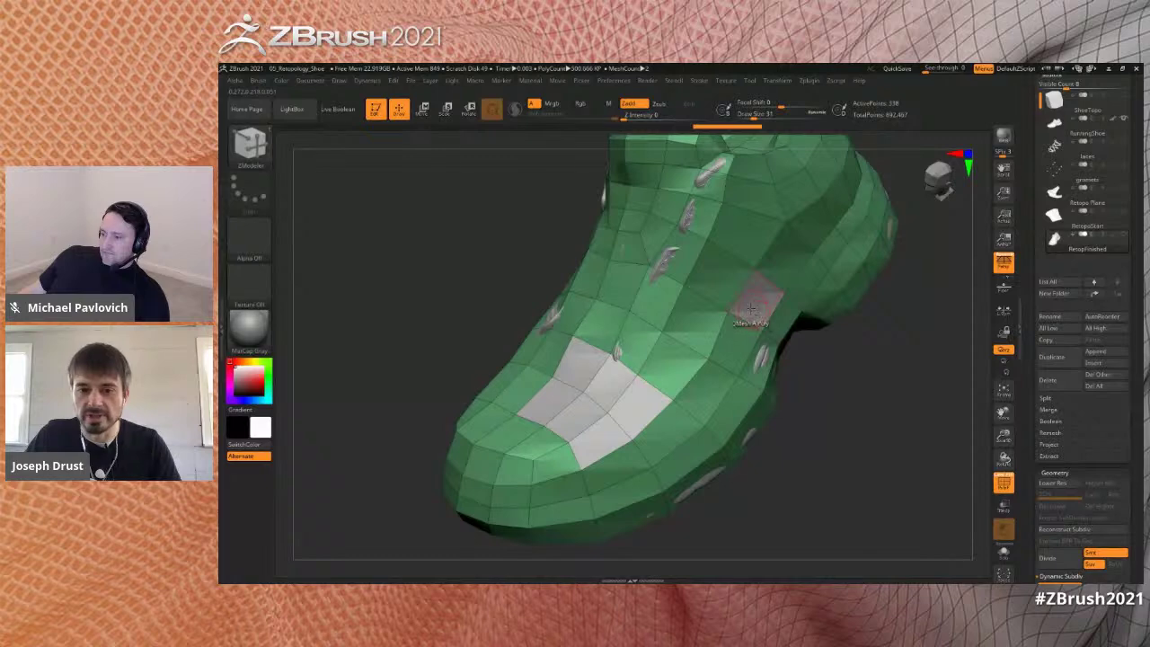
drag(866, 400, 714, 366)
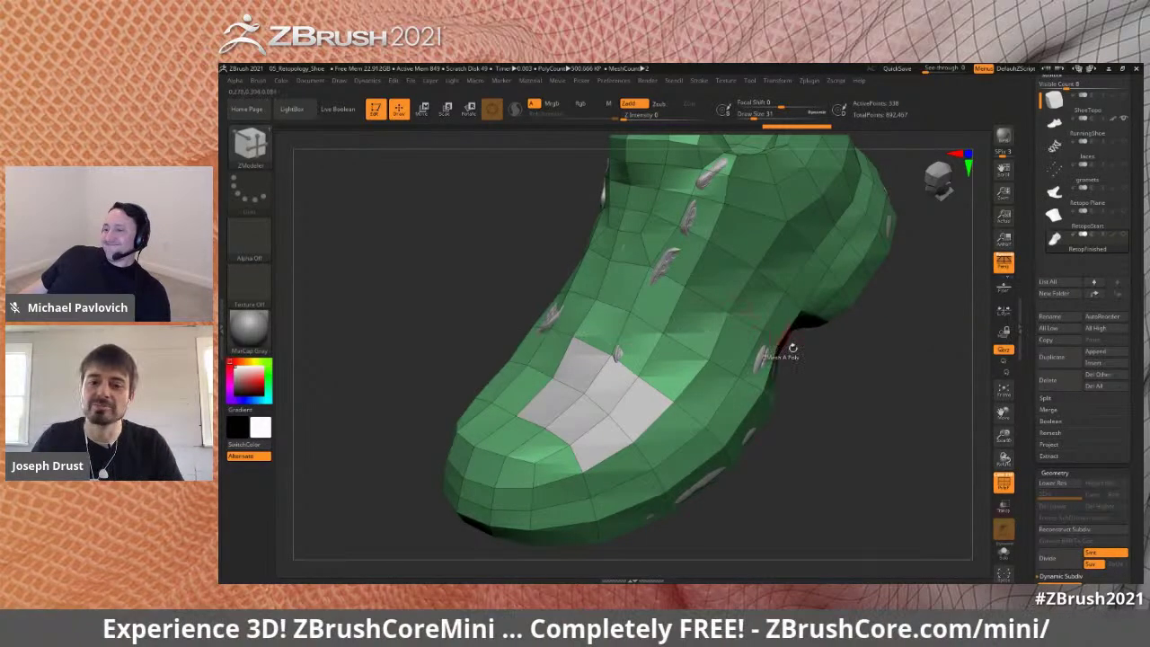
- Extend the temporary face group across the top of the toe box and up toward the laces
drag(906, 282, 835, 362)
mouse_move(610, 379)
alt+mouse_down()
mouse_move(641, 403)
mouse_move(569, 398)
mouse_move(611, 440)
alt+mouse_up()
drag(832, 449, 818, 411)
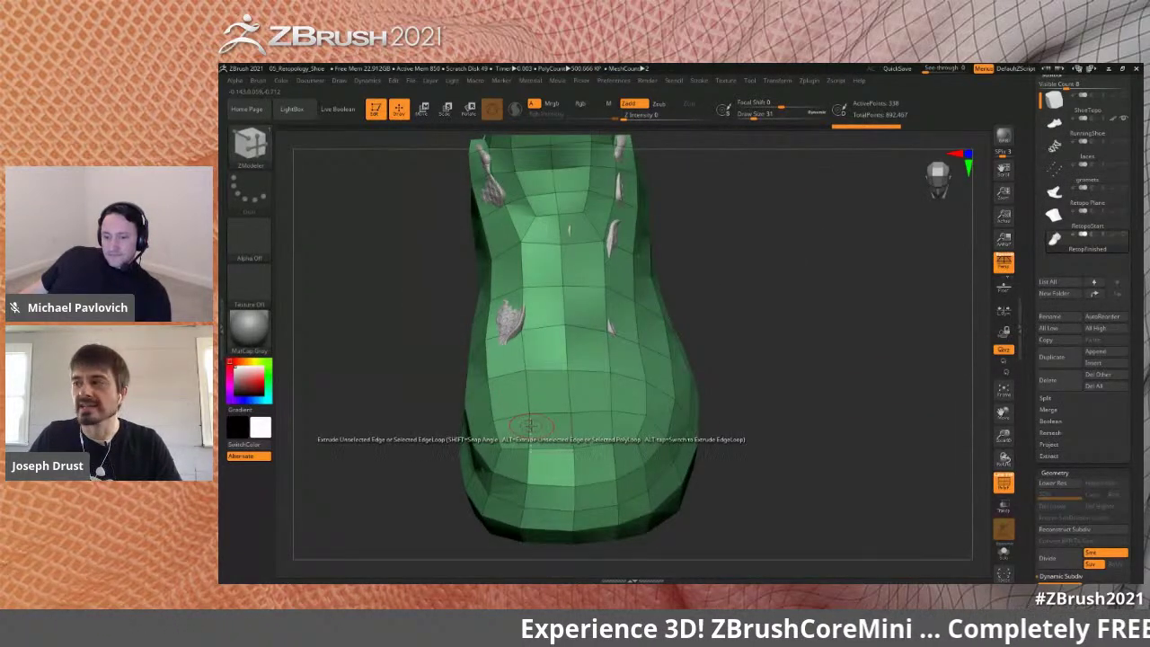
mouse_move(516, 433)
alt+mouse_down()
mouse_move(590, 429)
mouse_move(617, 397)
mouse_move(508, 372)
mouse_move(549, 357)
mouse_move(622, 364)
alt+mouse_up()
alt+drag(584, 325, 551, 316)
mouse_move(560, 321)
right_down()
mouse_move(893, 318)
mouse_move(799, 346)
right_up()
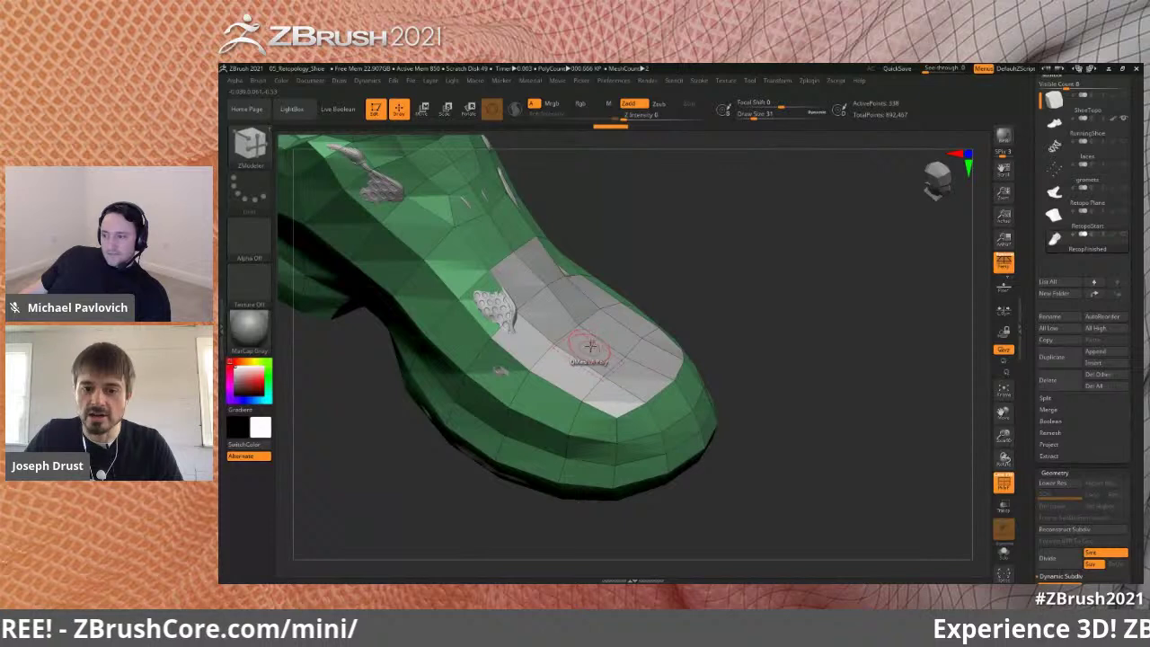
- Set the polygon action to Inset with Custom Equidistant Snap and inset the marked forefoot faces
key(space)
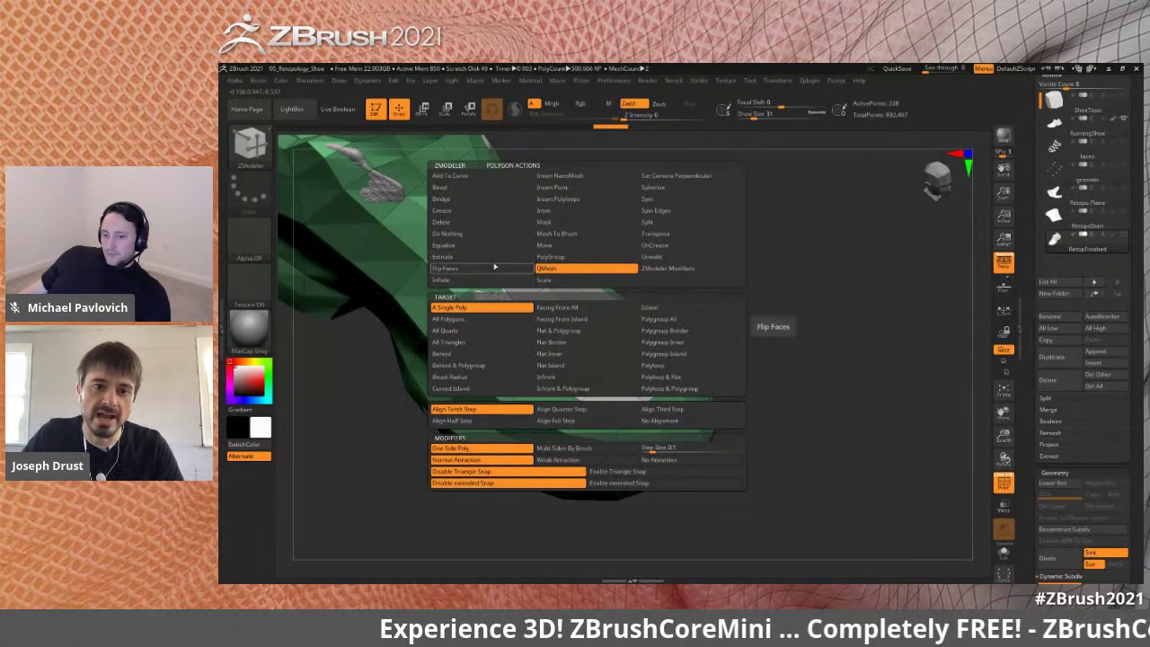
click(542, 211)
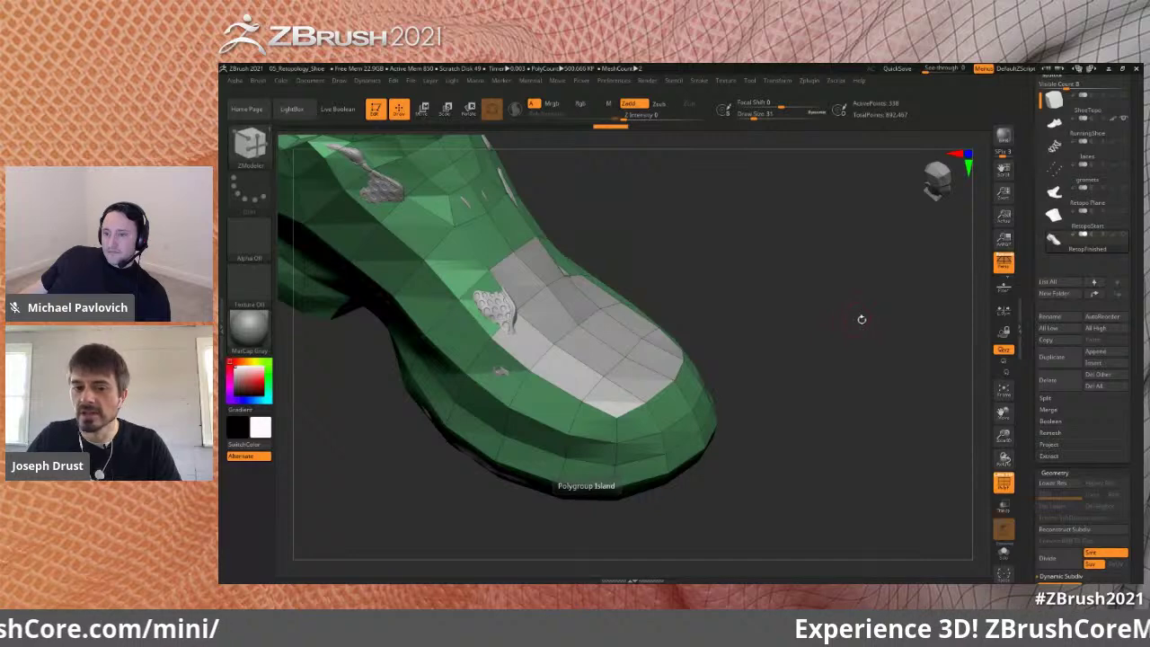
drag(862, 326, 884, 339)
drag(618, 366, 616, 375)
key(space)
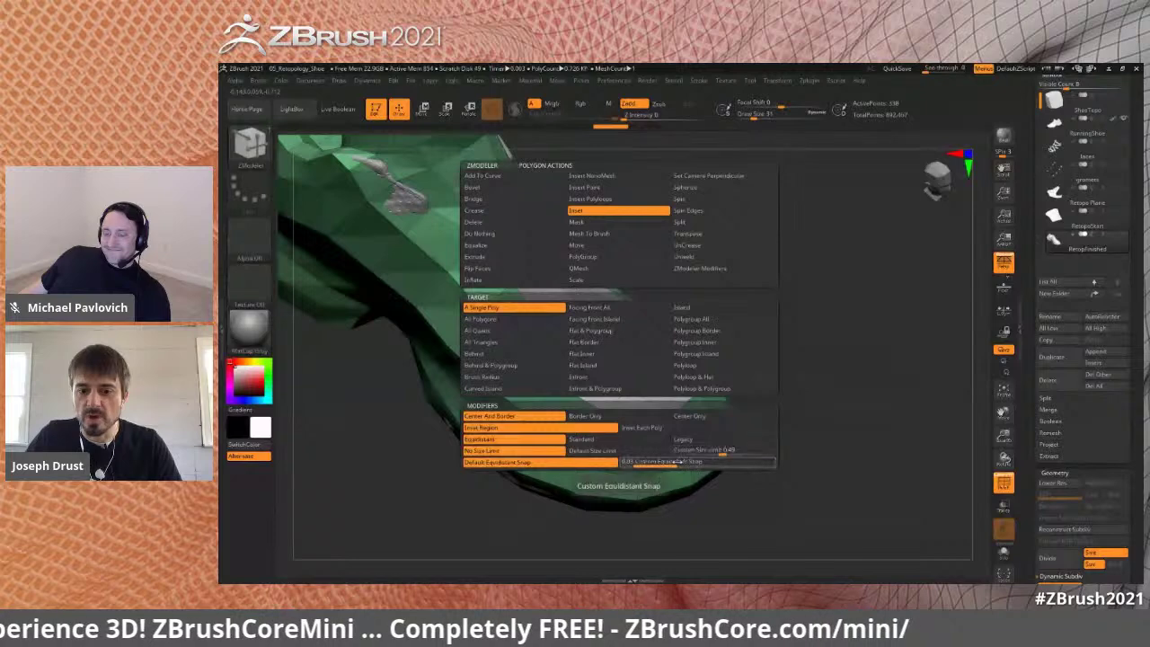
click(687, 462)
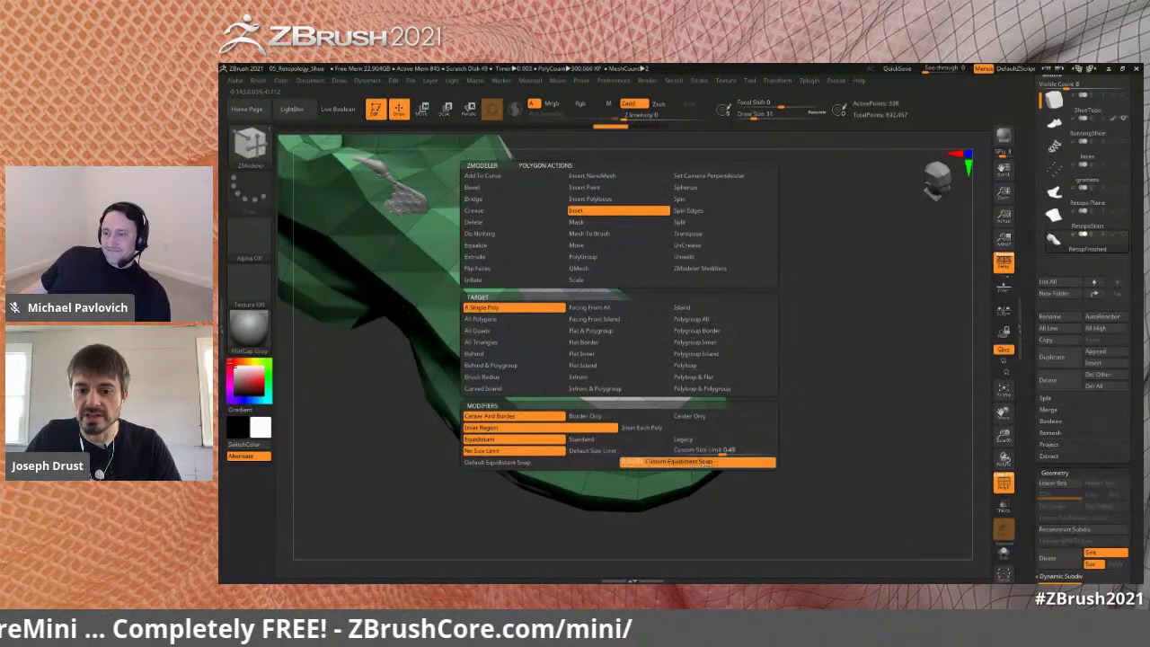
drag(615, 368, 608, 371)
drag(774, 289, 799, 359)
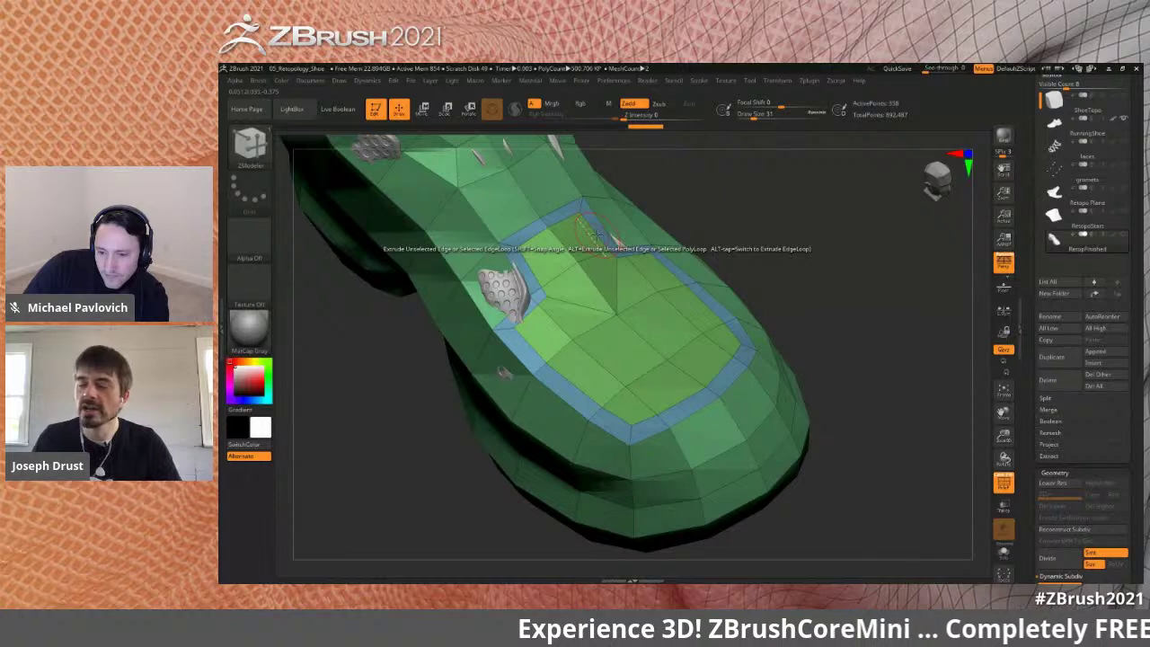
- Undo the inset and inset the marked forefoot faces again with the Equidistant option
key(ctrl+z)
drag(852, 307, 800, 303)
drag(724, 359, 714, 352)
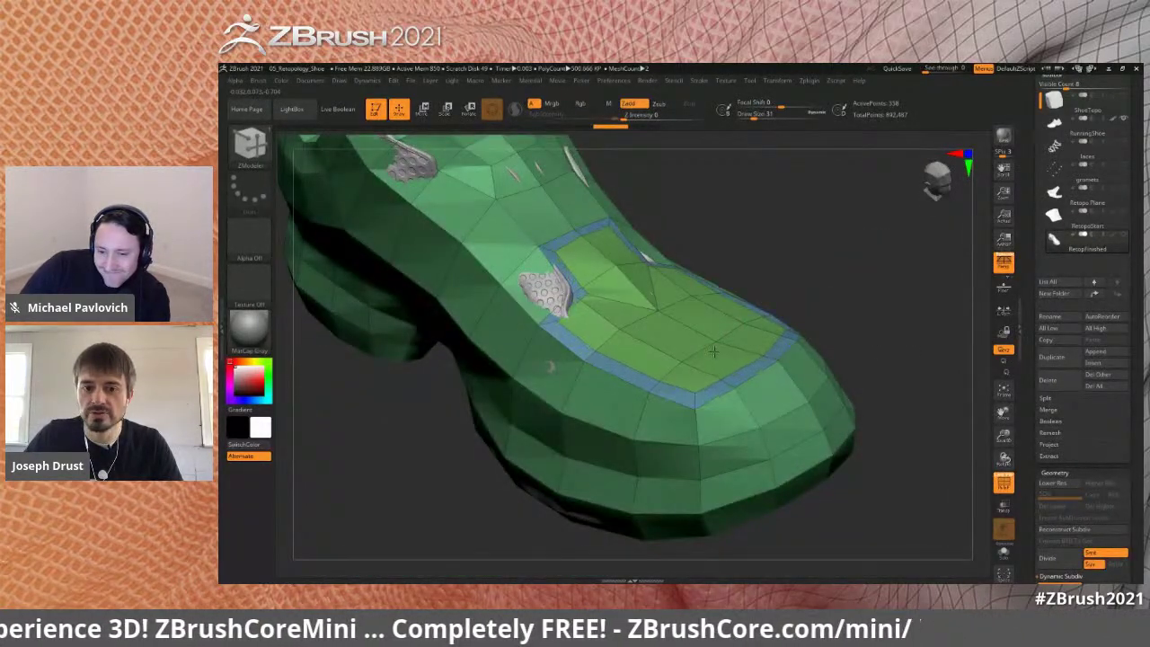
drag(806, 259, 628, 293)
drag(873, 269, 680, 341)
- Switch the Inset modifier to Standard, inset the marked forefoot faces and inspect the border from the side
key(space)
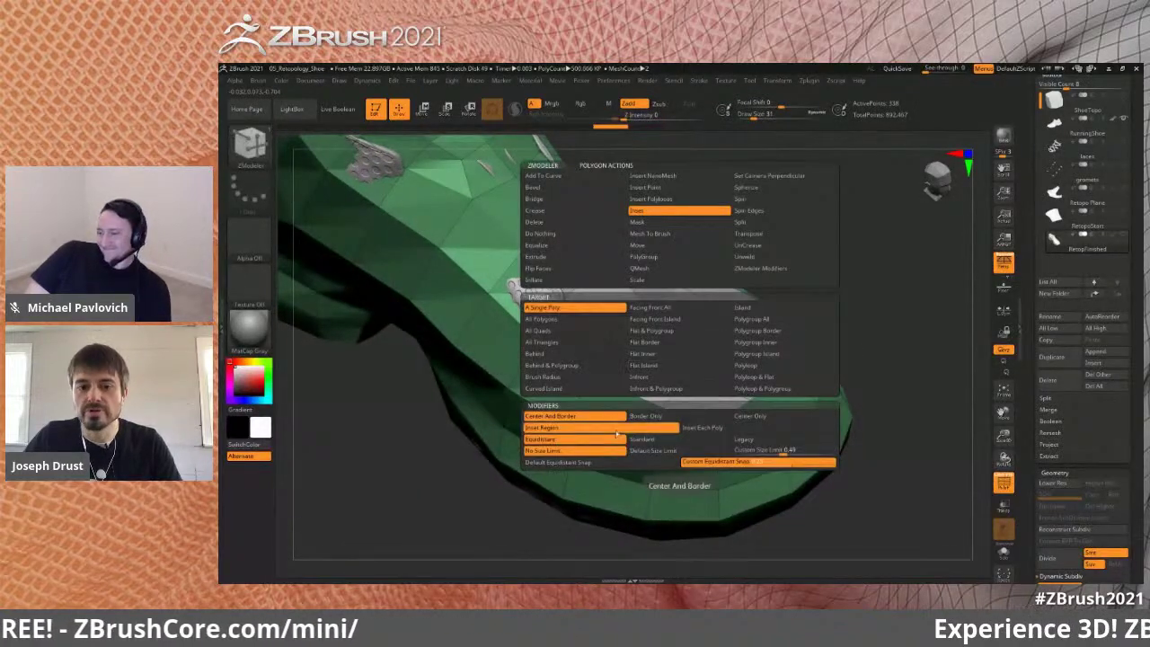
click(645, 441)
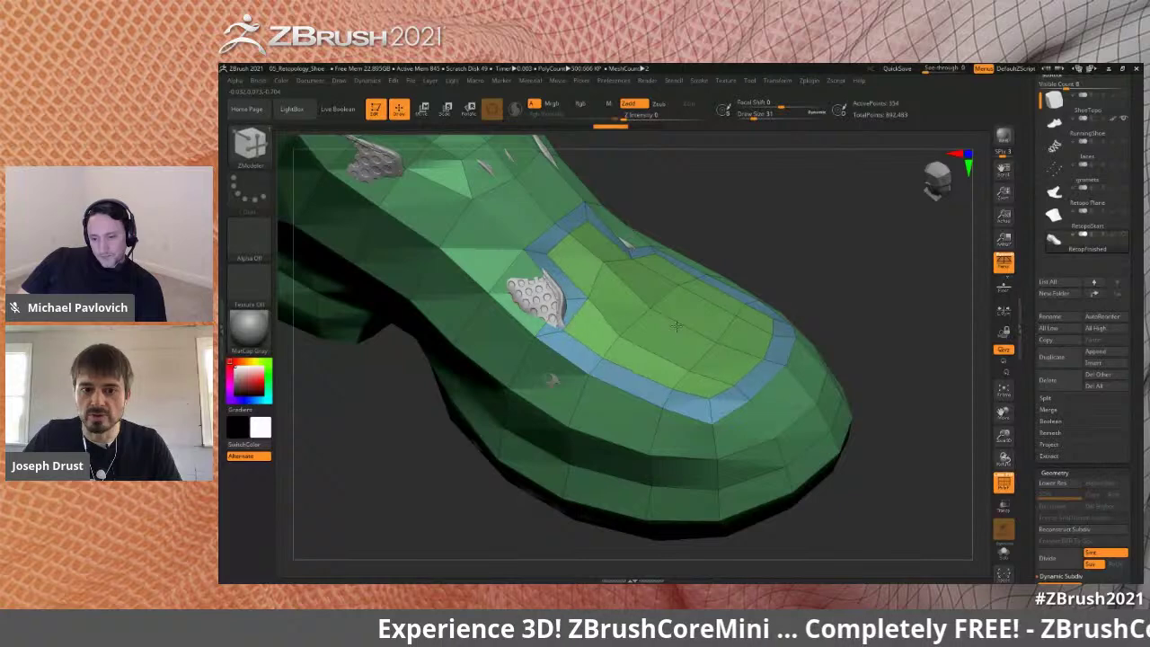
drag(775, 249, 594, 340)
drag(778, 227, 783, 216)
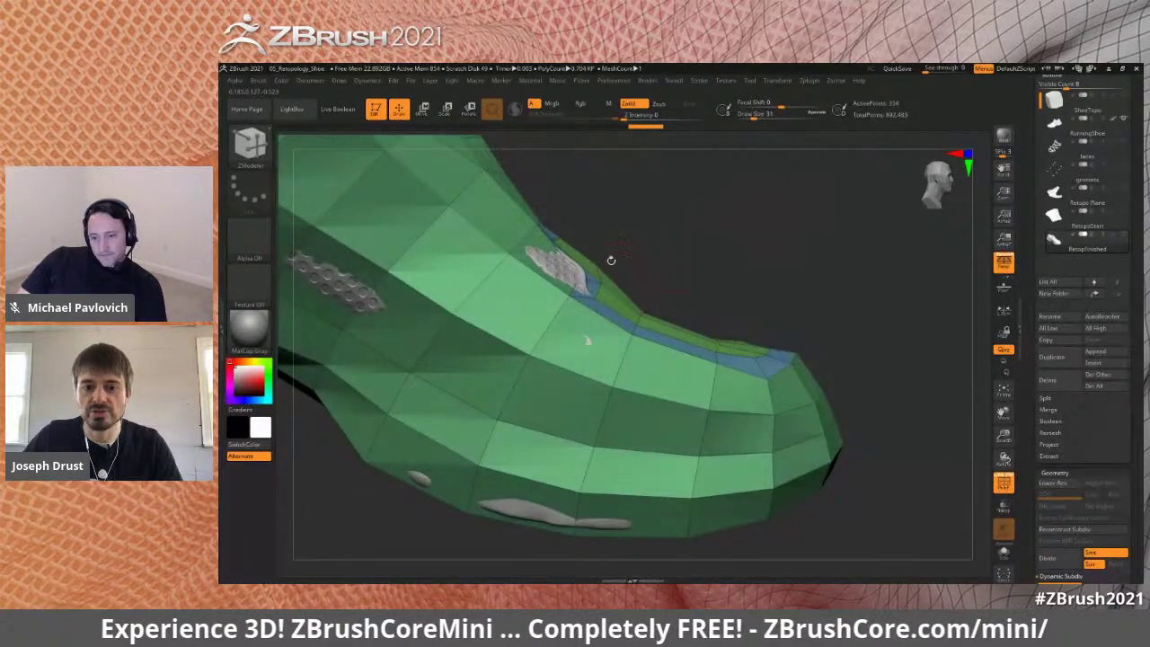
drag(702, 251, 711, 292)
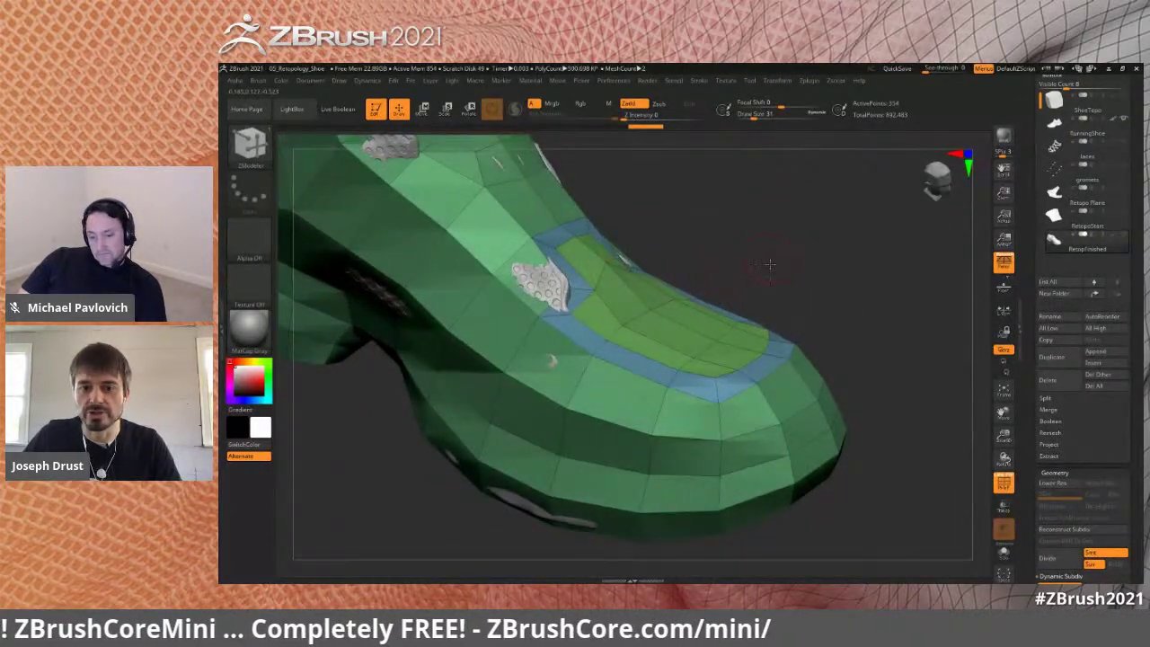
- Restore the Inset modifier to Equidistant and inset the marked forefoot faces with an even-width border
drag(767, 256, 692, 333)
key(space)
click(587, 442)
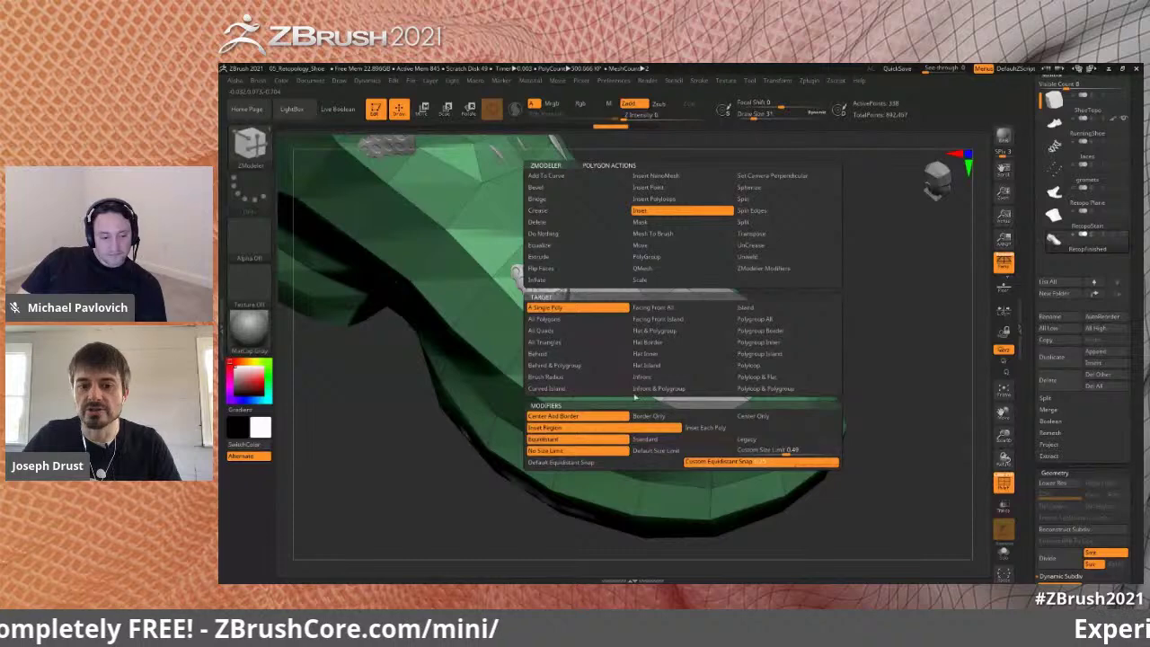
drag(674, 330, 676, 326)
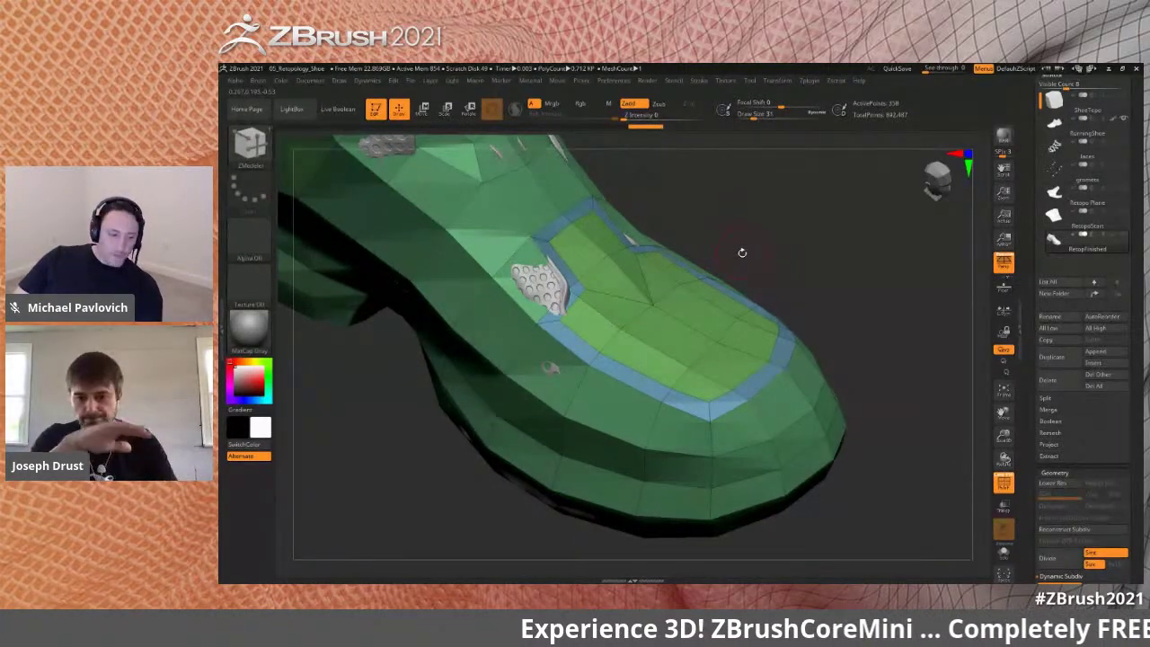
drag(836, 274, 888, 296)
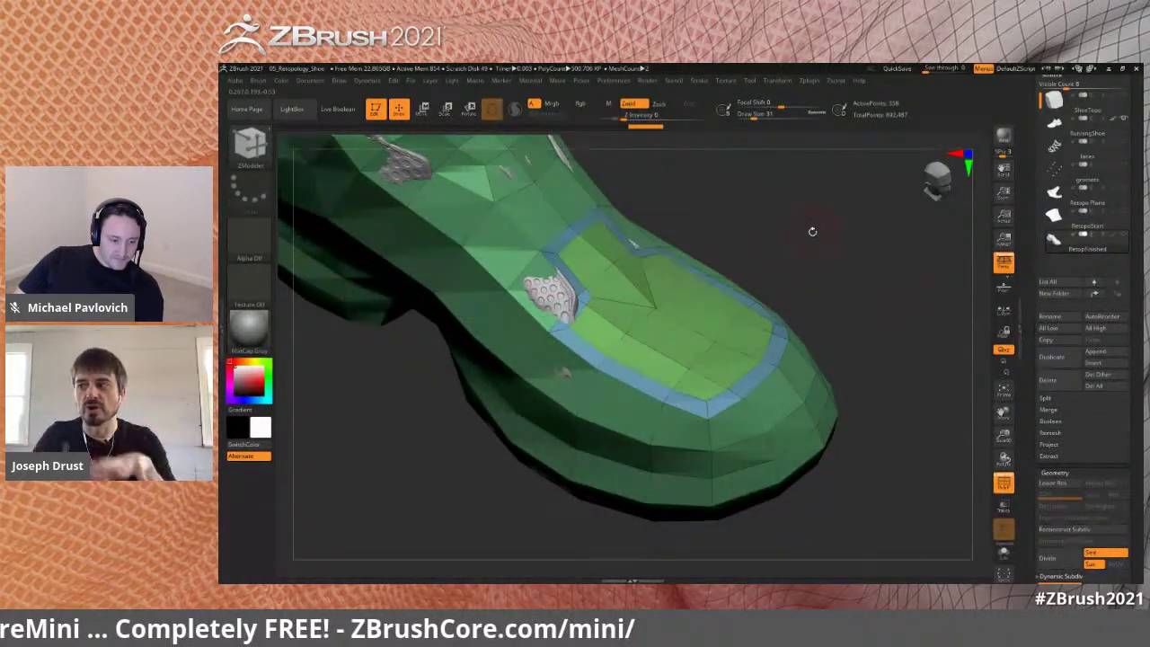
drag(854, 346, 859, 296)
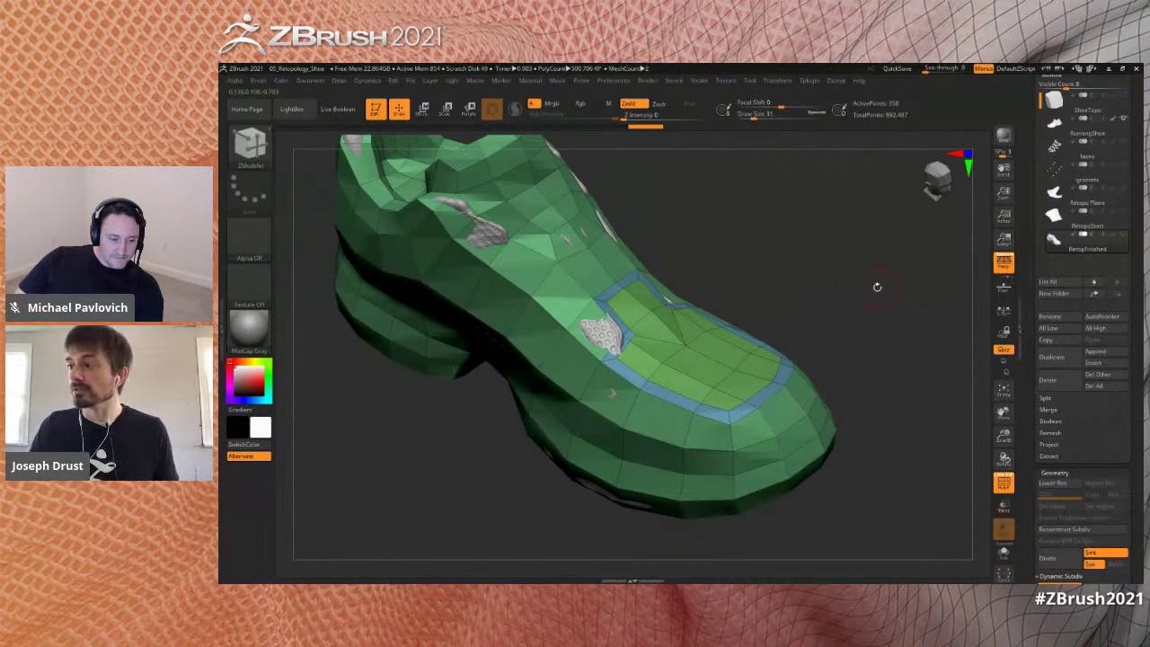
drag(886, 277, 901, 275)
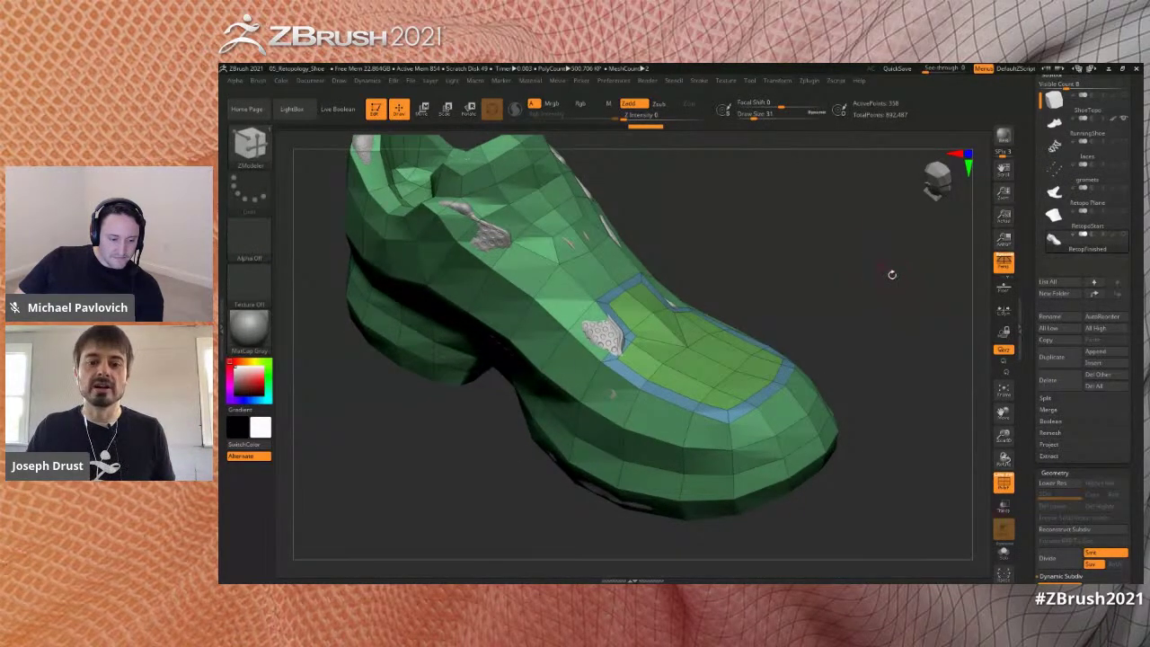
drag(854, 293, 871, 316)
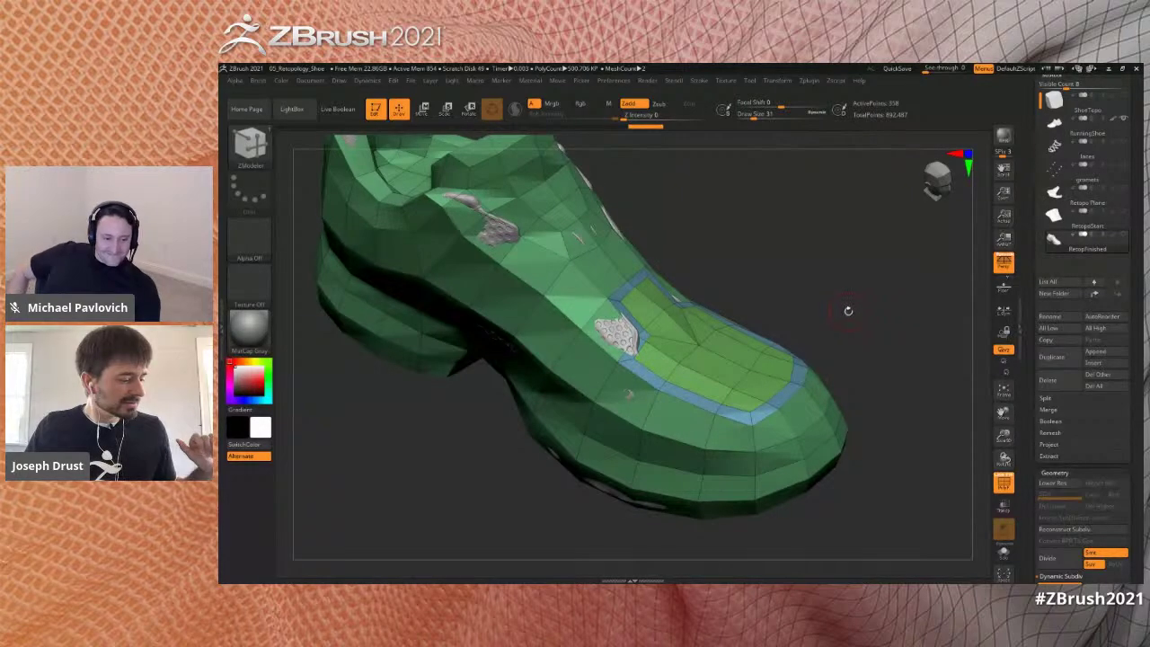
drag(1031, 106, 1031, 241)
drag(870, 324, 854, 275)
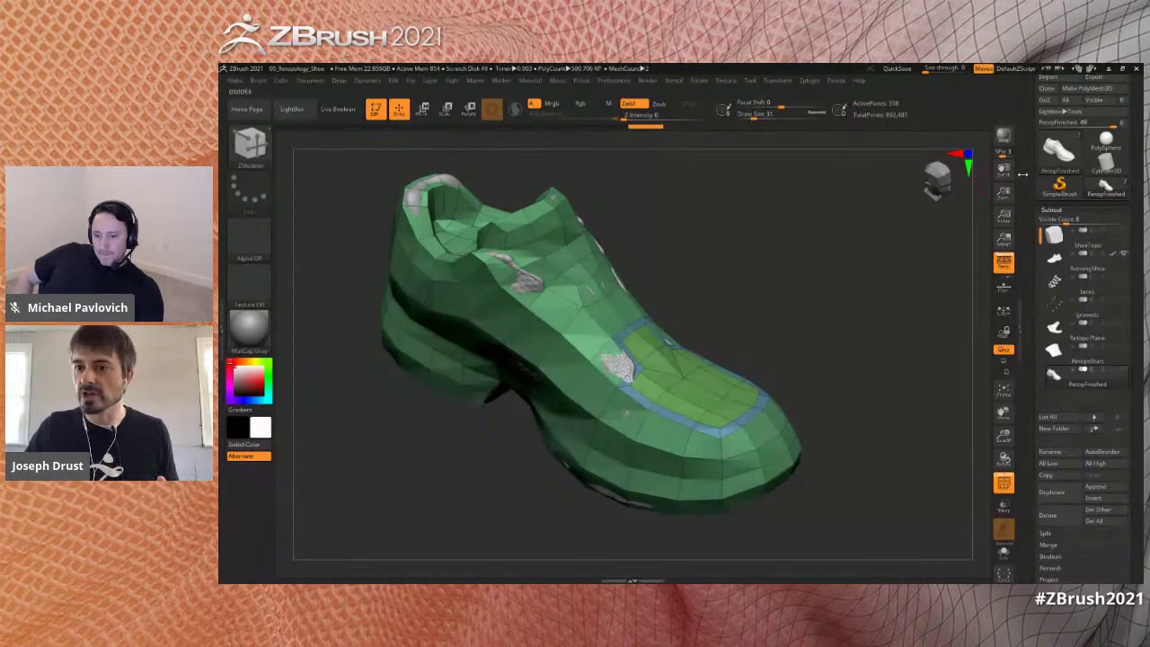
drag(1027, 177, 1018, 231)
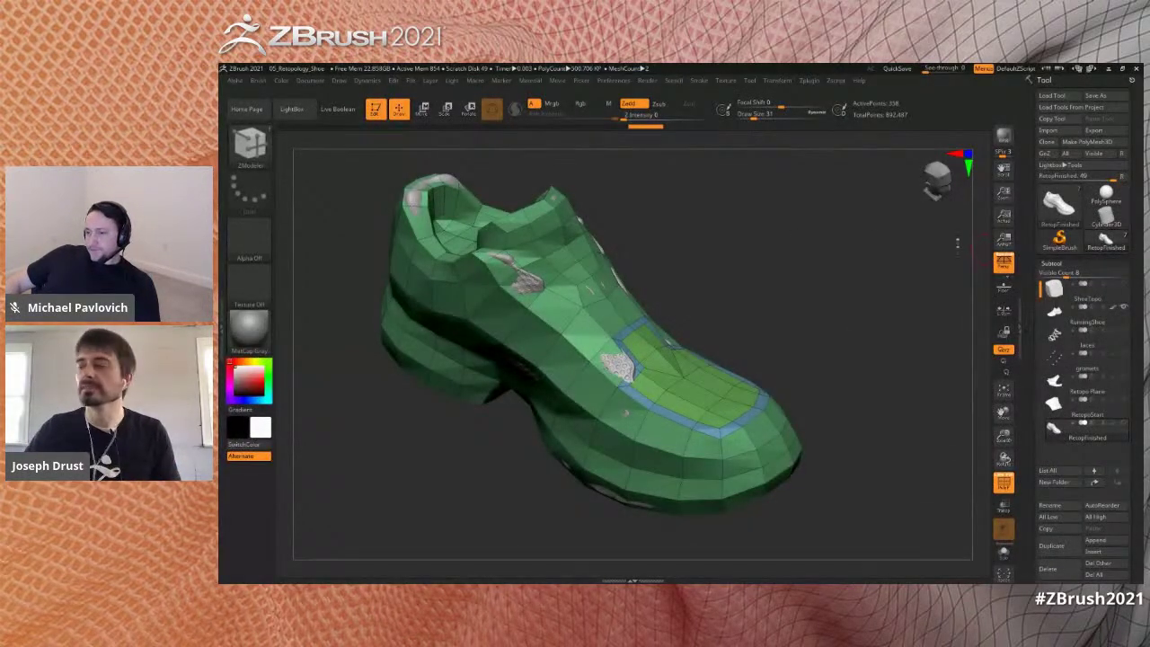
mouse_move(834, 309)
mouse_down()
mouse_move(850, 320)
mouse_move(837, 317)
mouse_up()
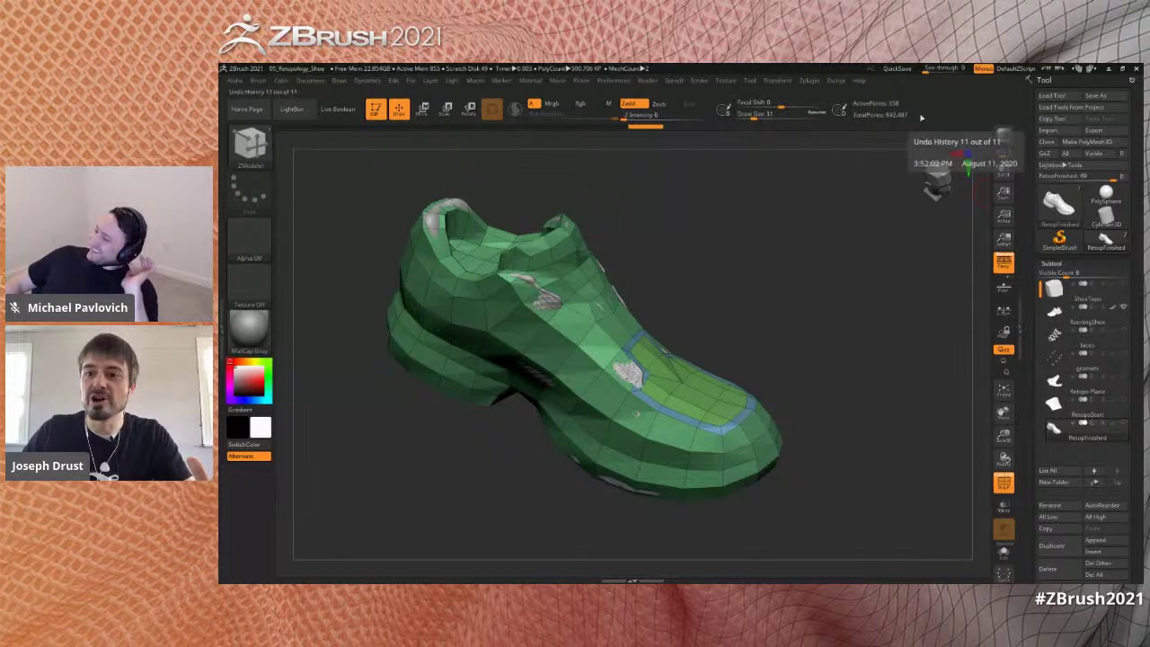
drag(844, 236, 842, 231)
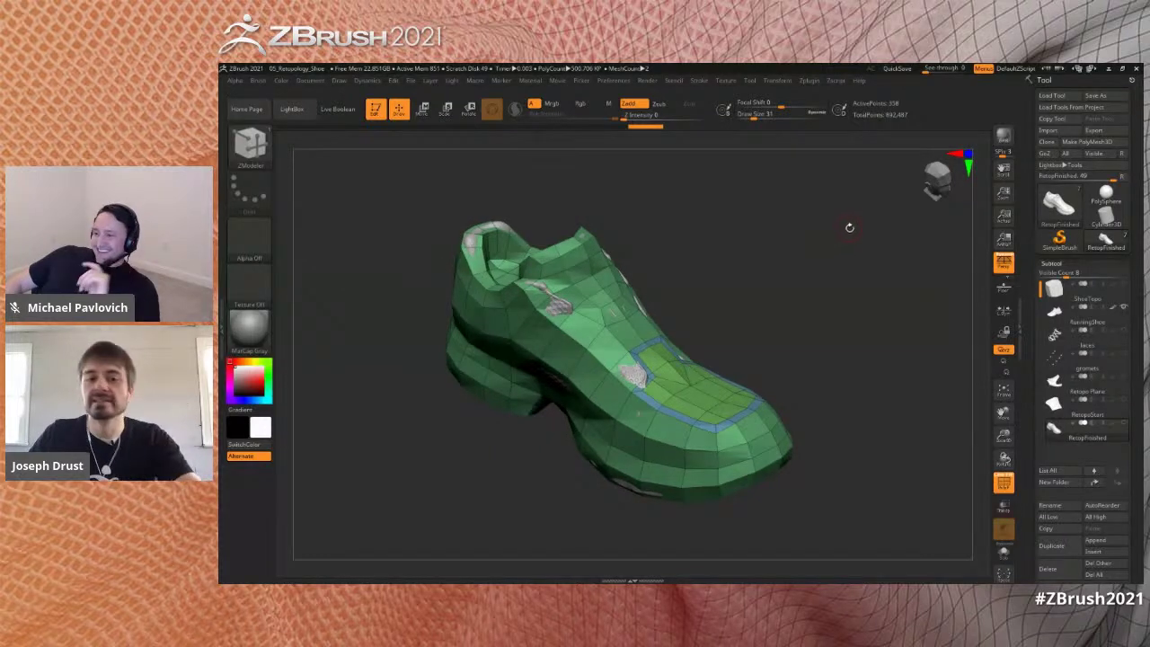
mouse_move(833, 272)
mouse_down()
mouse_move(839, 262)
mouse_move(844, 279)
mouse_up()
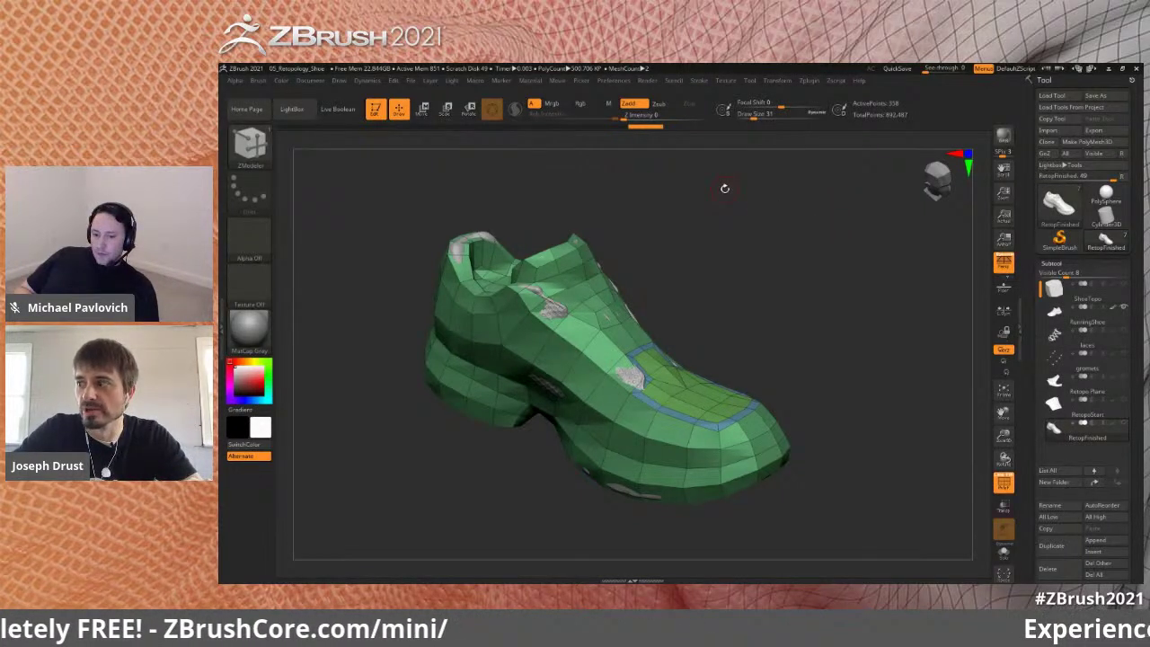
- Open the iMage3D folder on the desktop in File Explorer, enlarge its thumbnails and resize the window to show them in rows of three
click(411, 82)
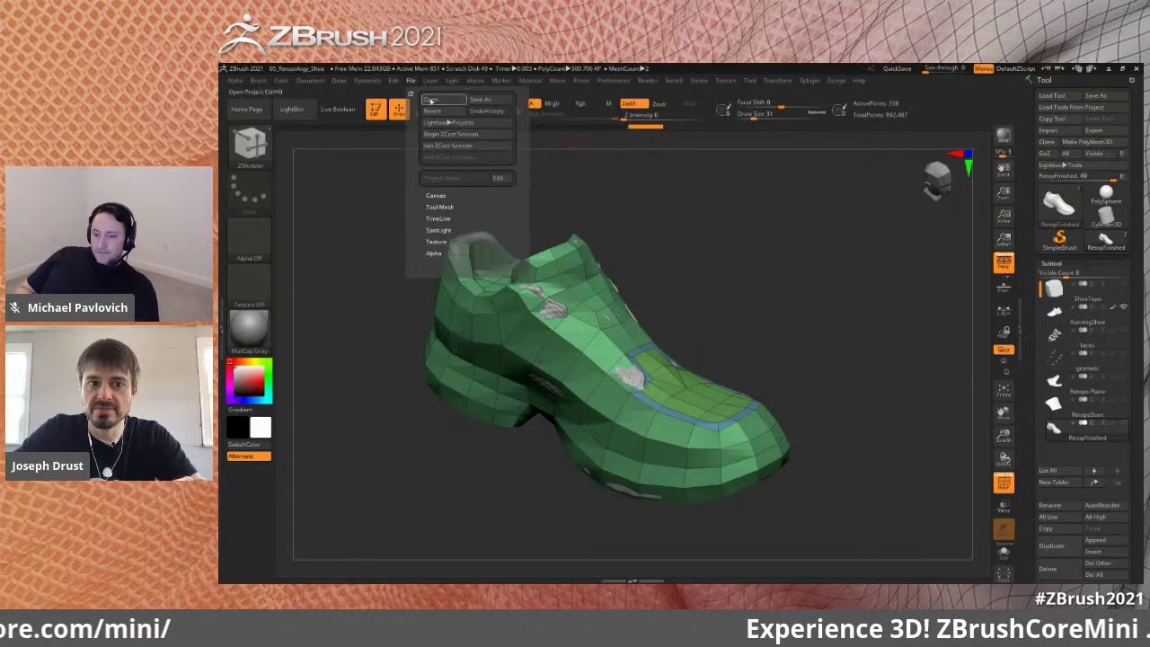
mouse_move(1060, 357)
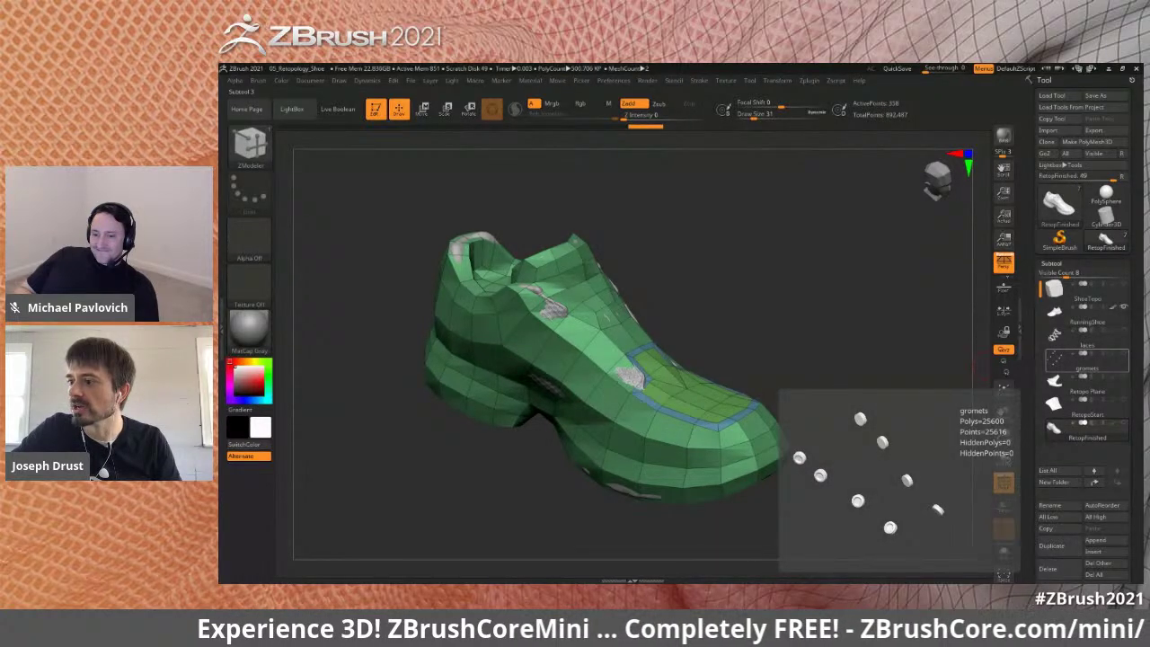
key(super+e)
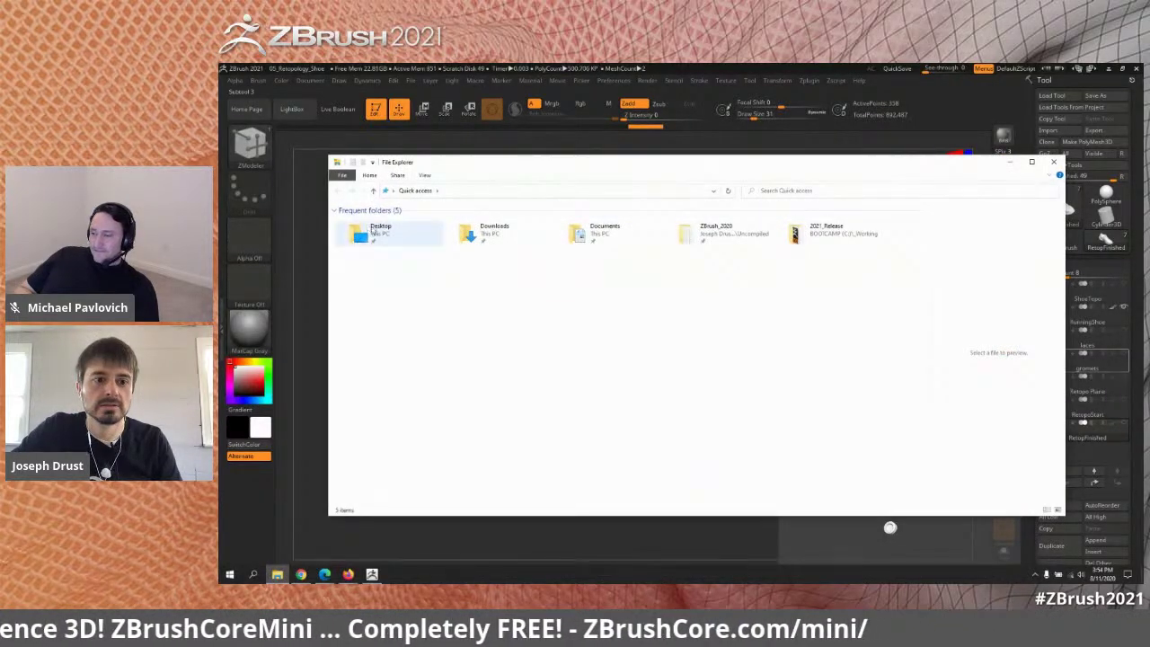
double_click(363, 231)
double_click(371, 225)
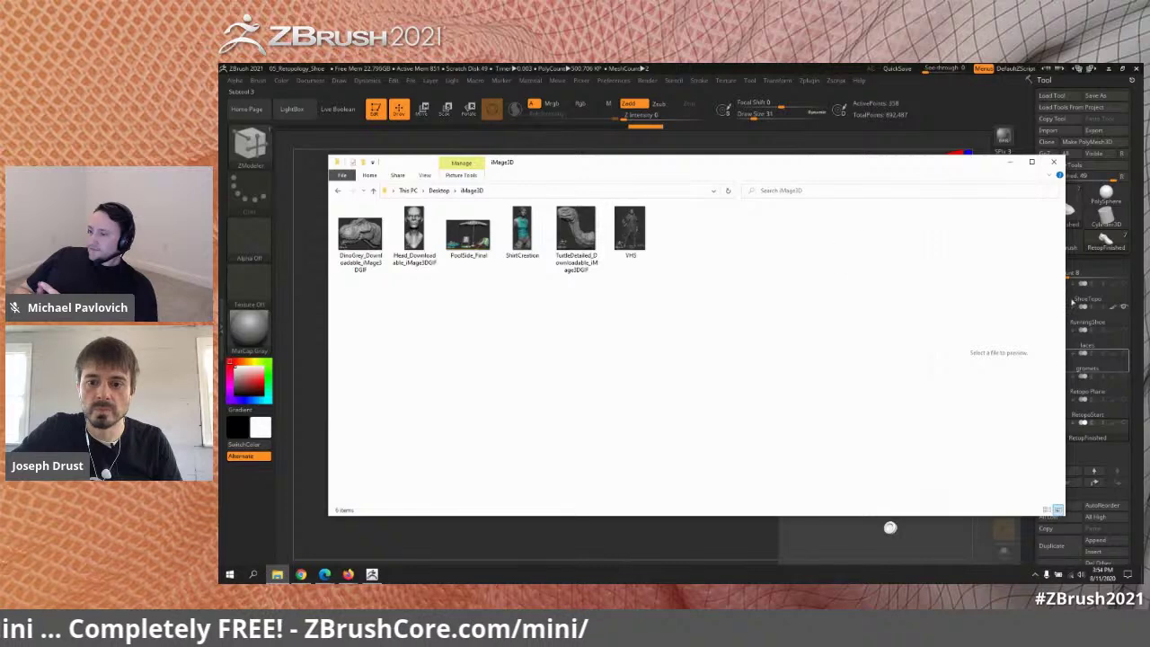
right_click(756, 330)
mouse_move(697, 368)
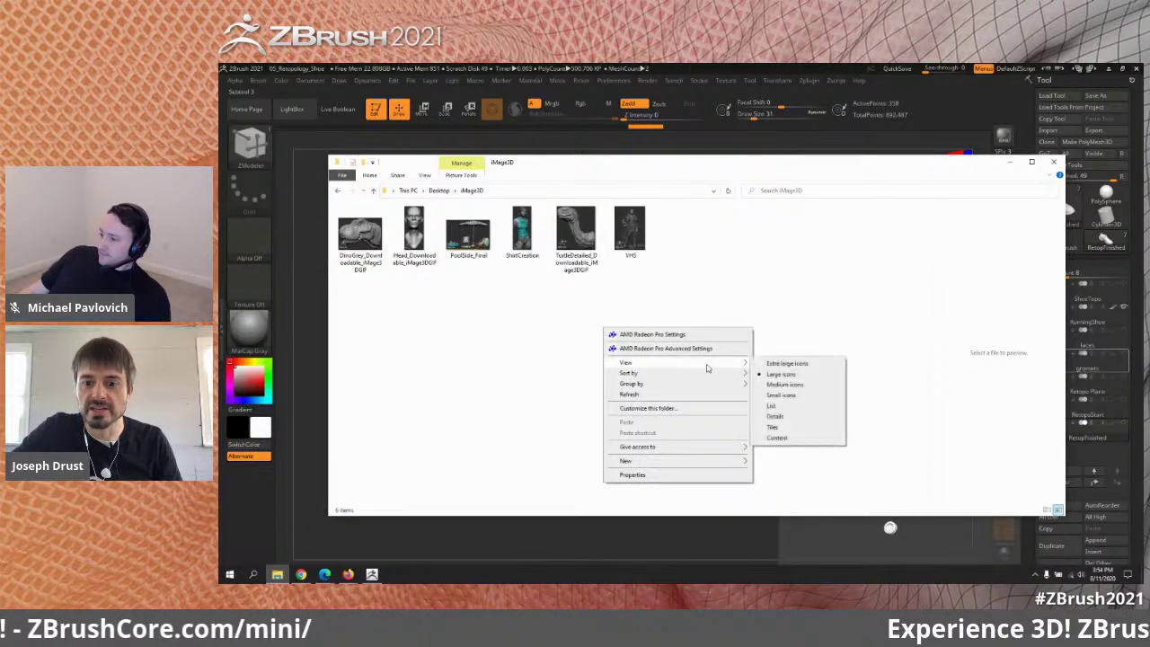
click(787, 372)
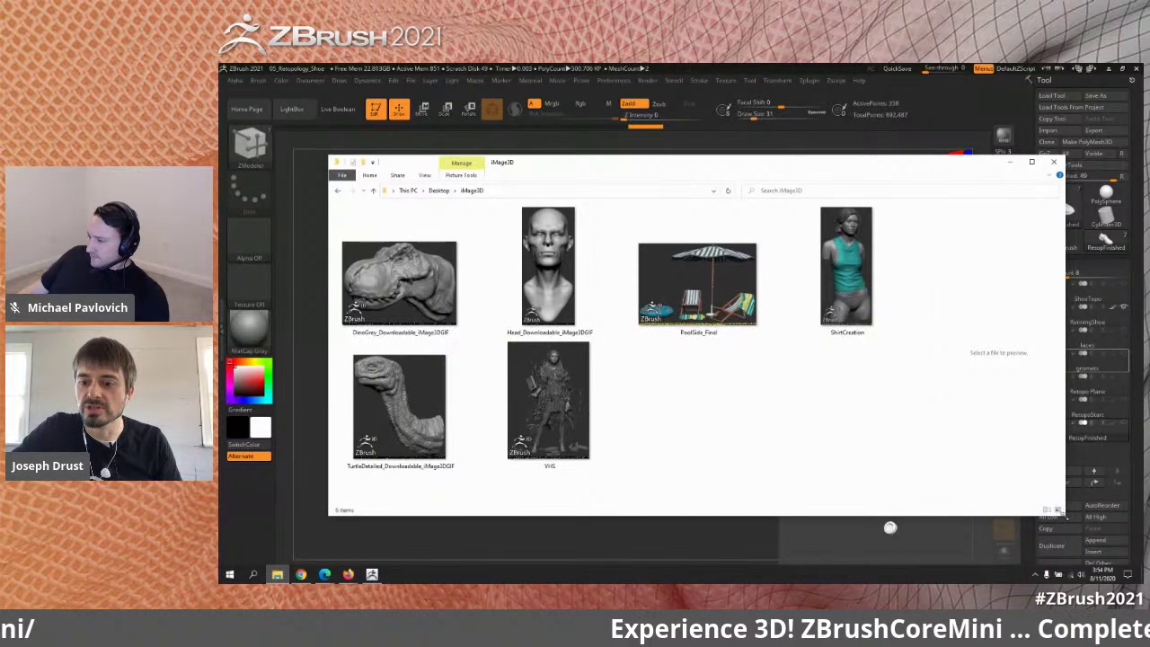
drag(1064, 516, 947, 523)
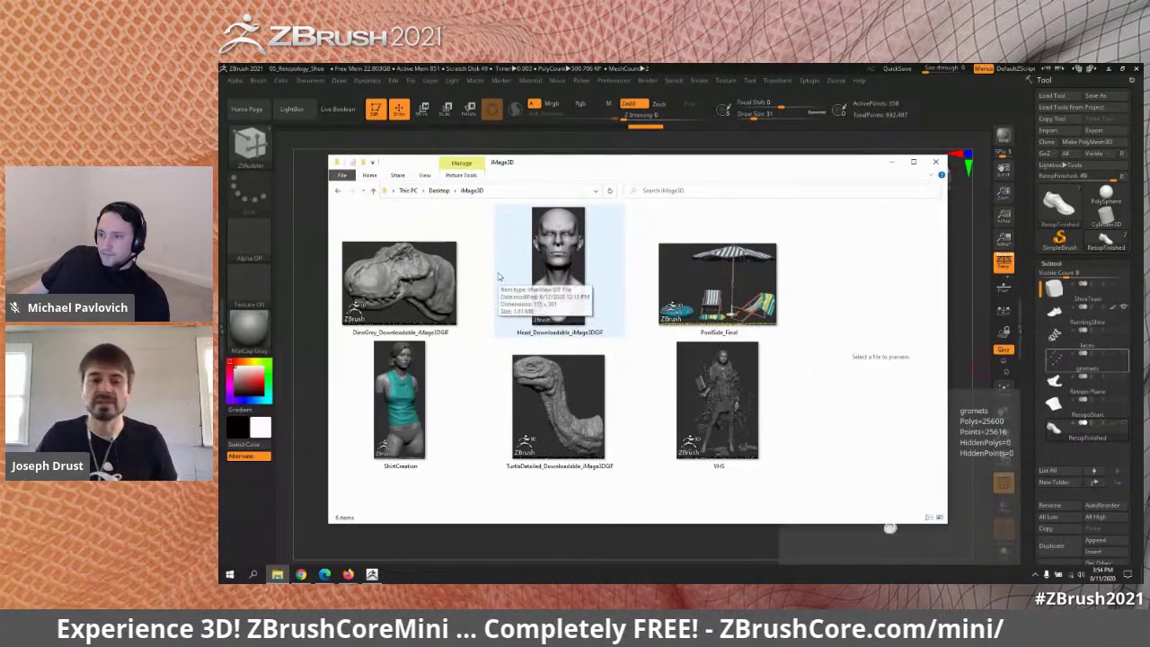
- Preview the iMage3D GIF files one after another, including the head, PoolSide_Final, ShirtCreation, TurtleDetailed and VHS
click(400, 280)
click(560, 276)
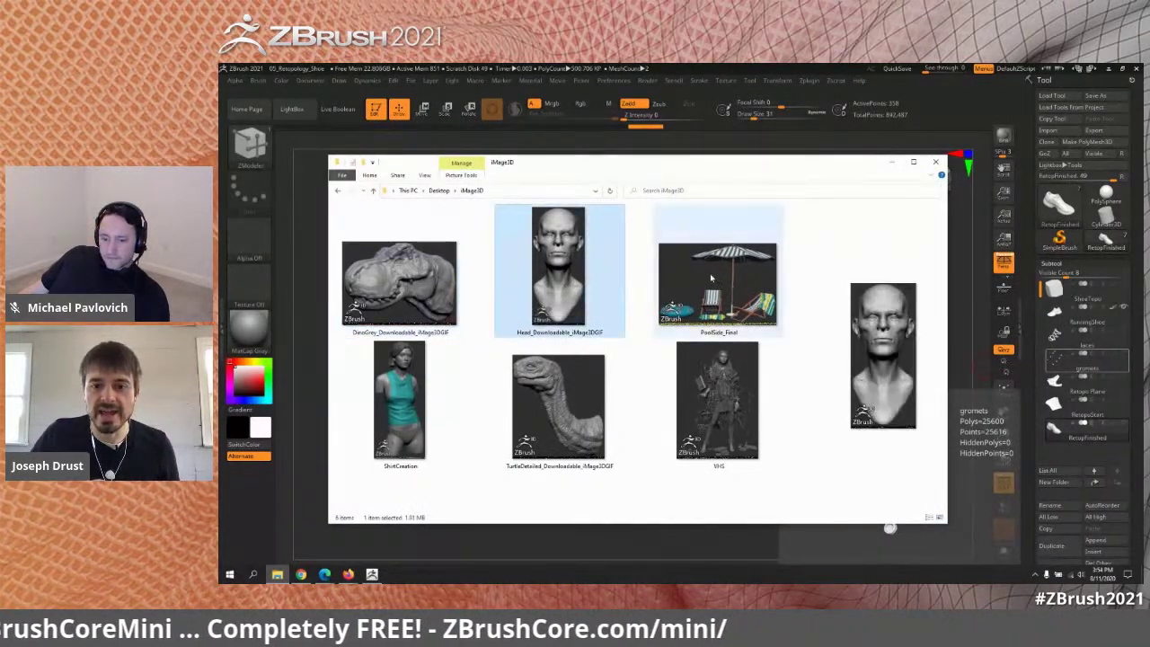
click(714, 278)
key(Right)
key(Right)
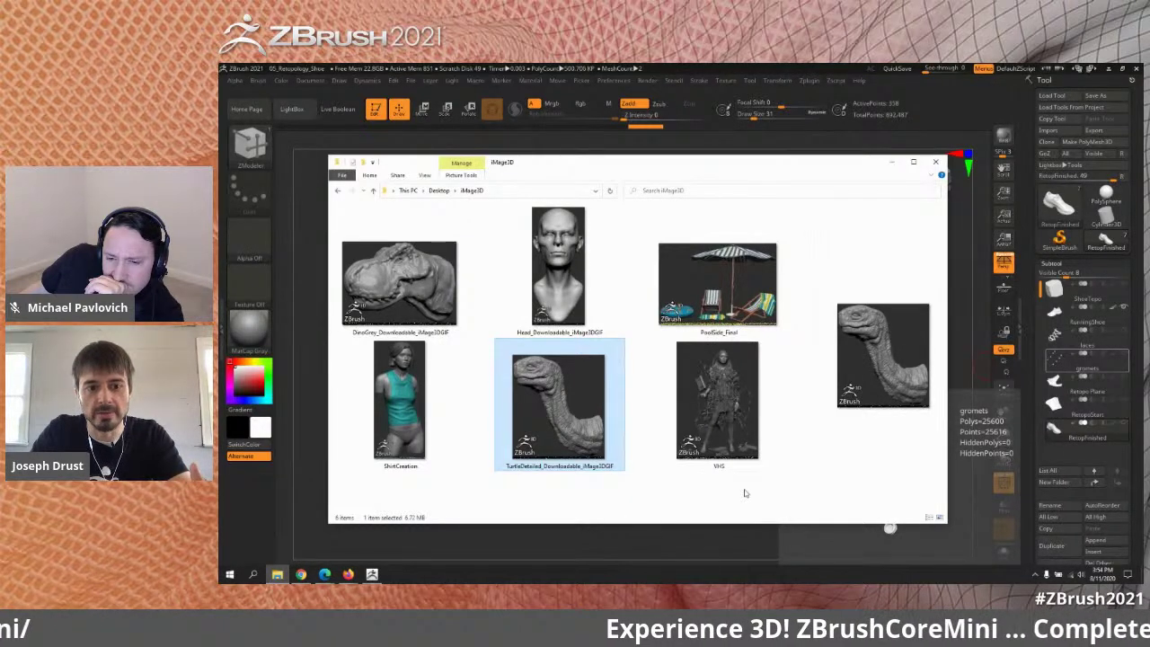
click(403, 413)
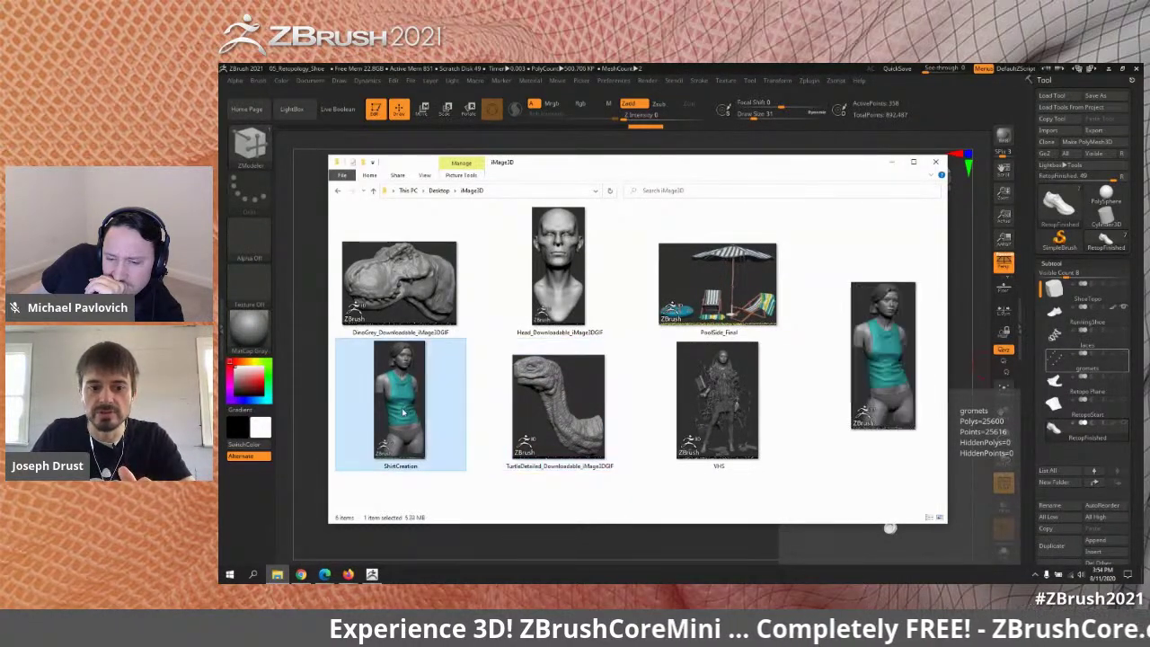
click(557, 404)
click(717, 400)
click(726, 287)
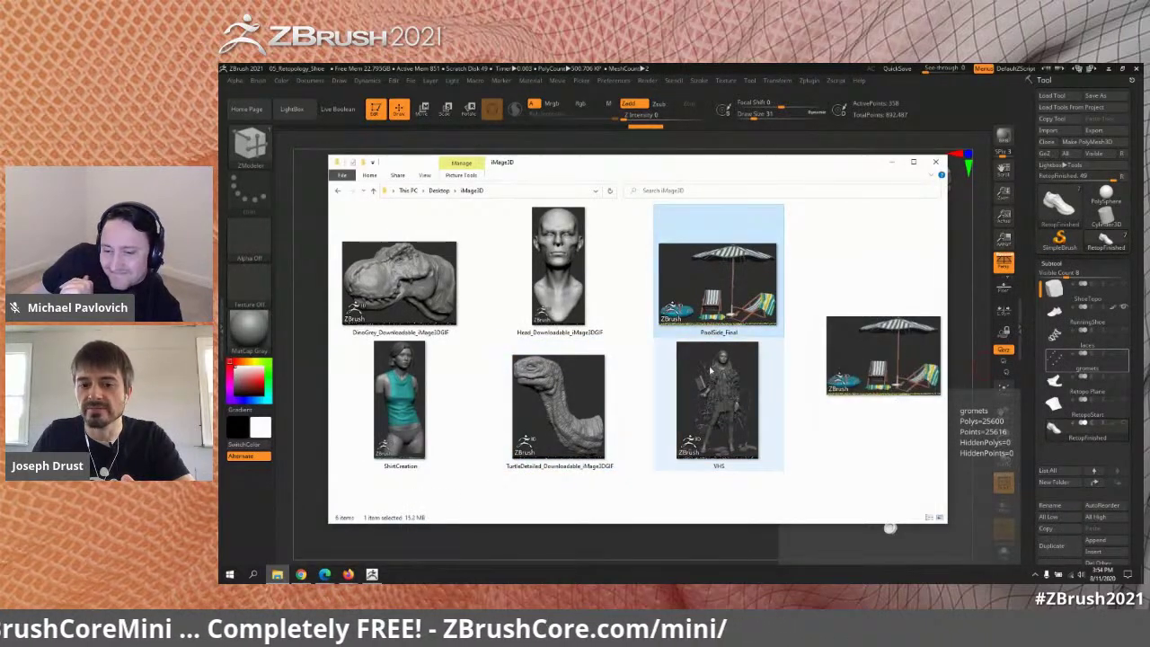
click(711, 415)
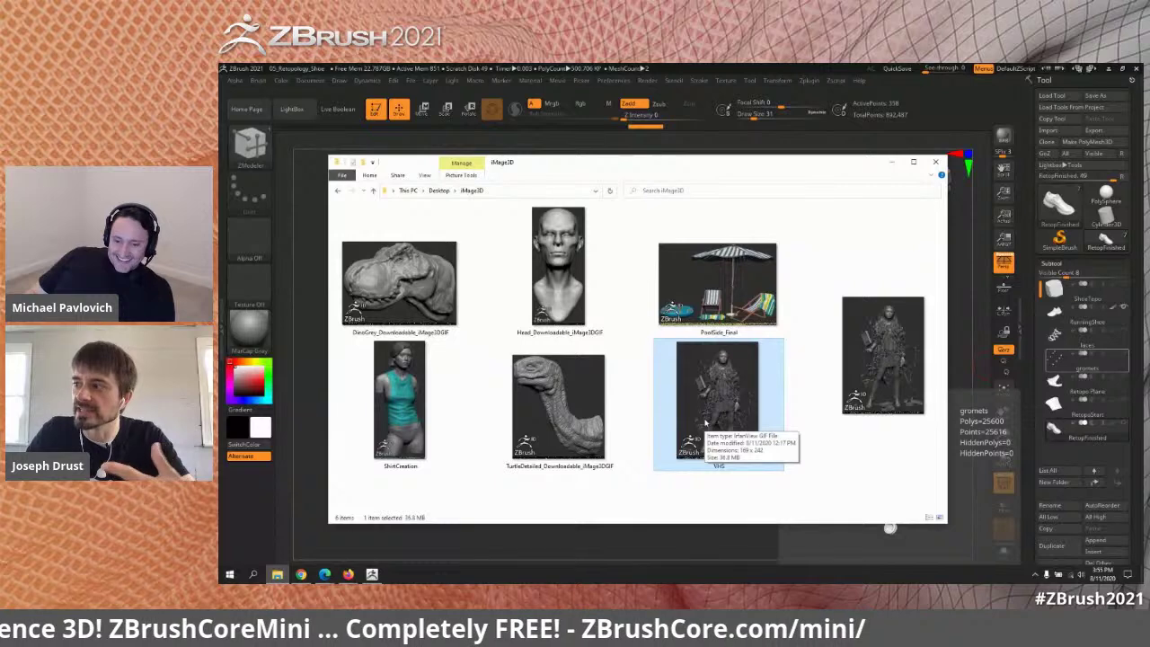
- Return to ZBrush, start opening another project without saving the shoe, and show the project files as medium icons
click(767, 71)
click(413, 81)
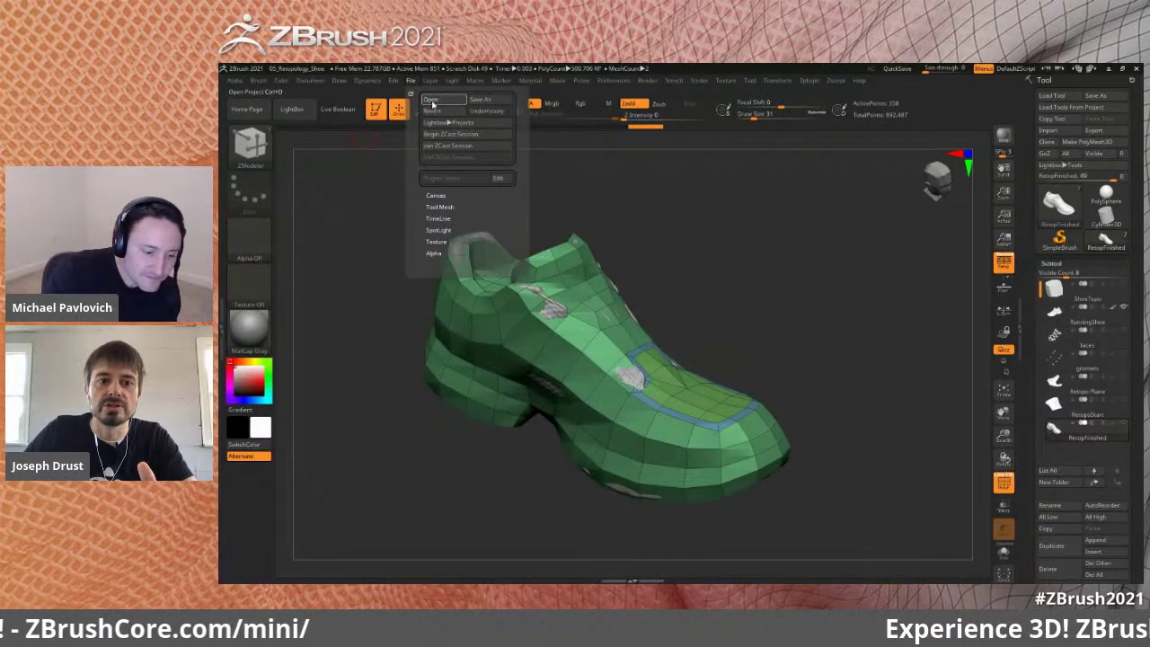
click(433, 100)
click(716, 352)
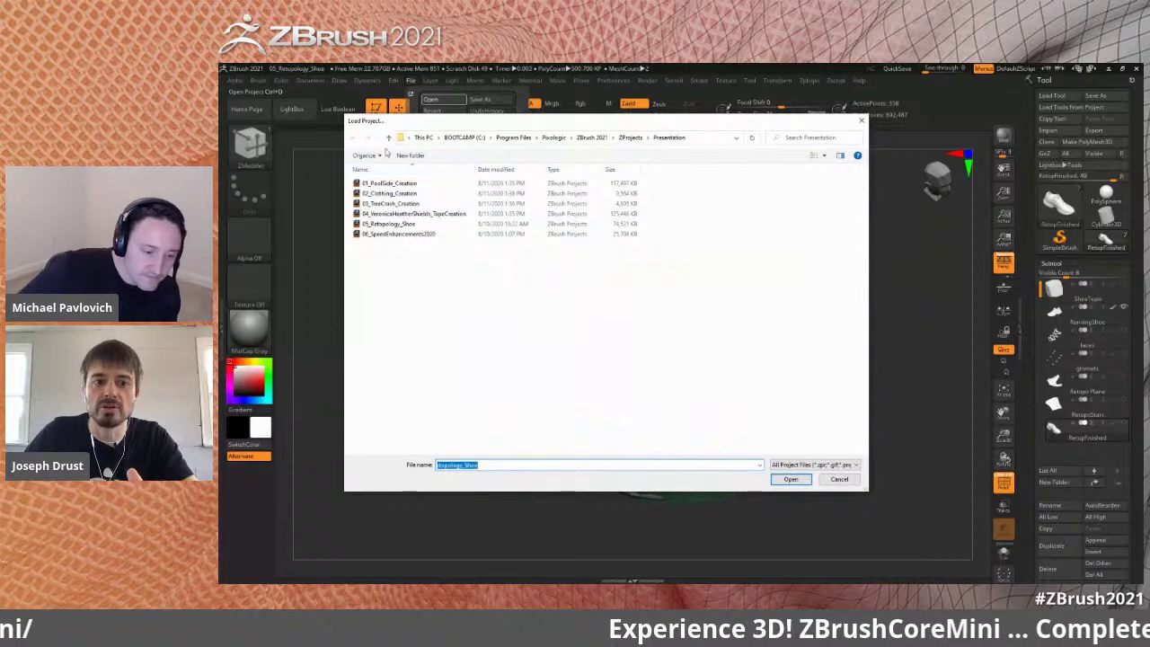
click(823, 156)
click(850, 80)
click(824, 155)
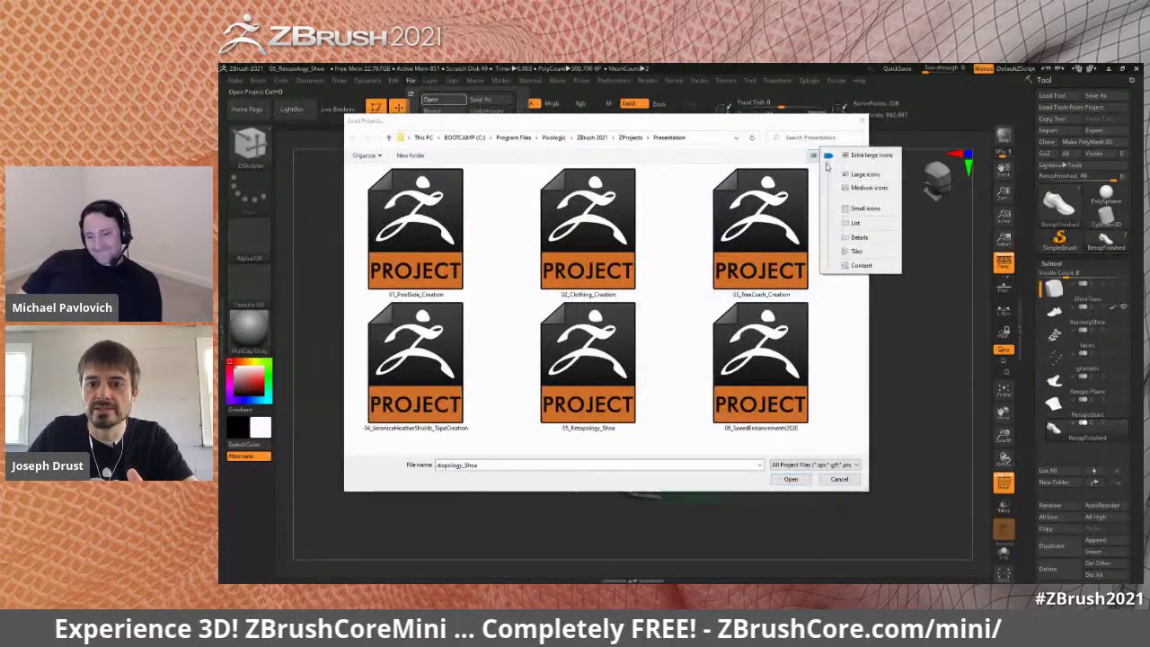
click(864, 187)
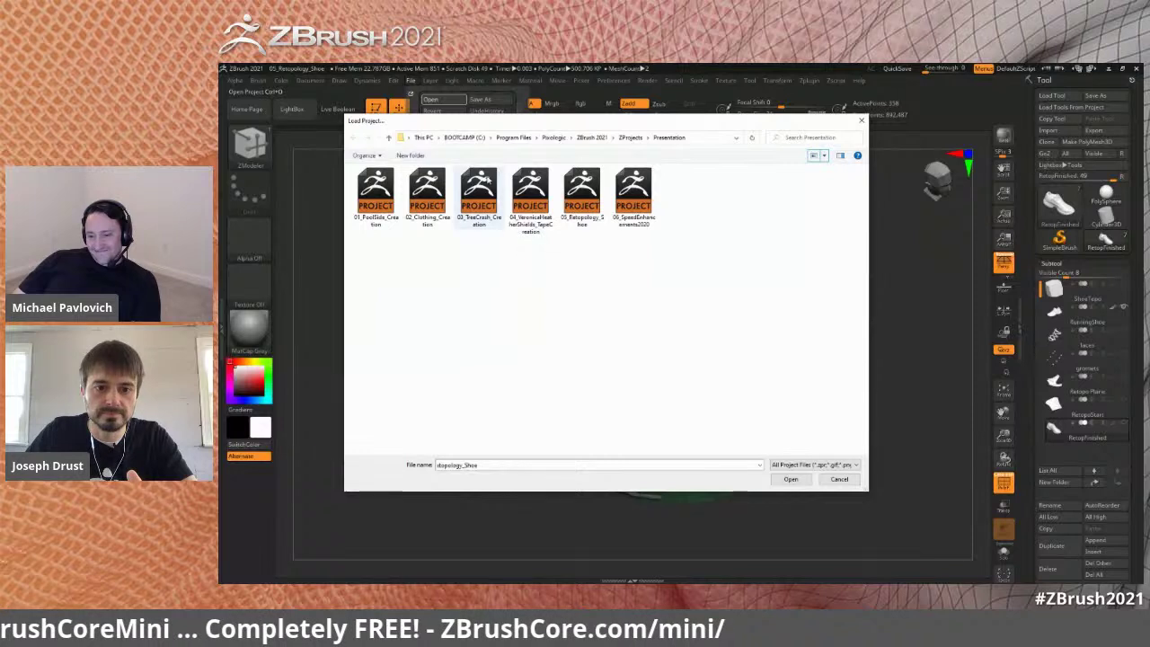
- Load DinoGrey_Downloadable_iMage3DGIF from the desktop's iMage3D folder as a project
click(425, 138)
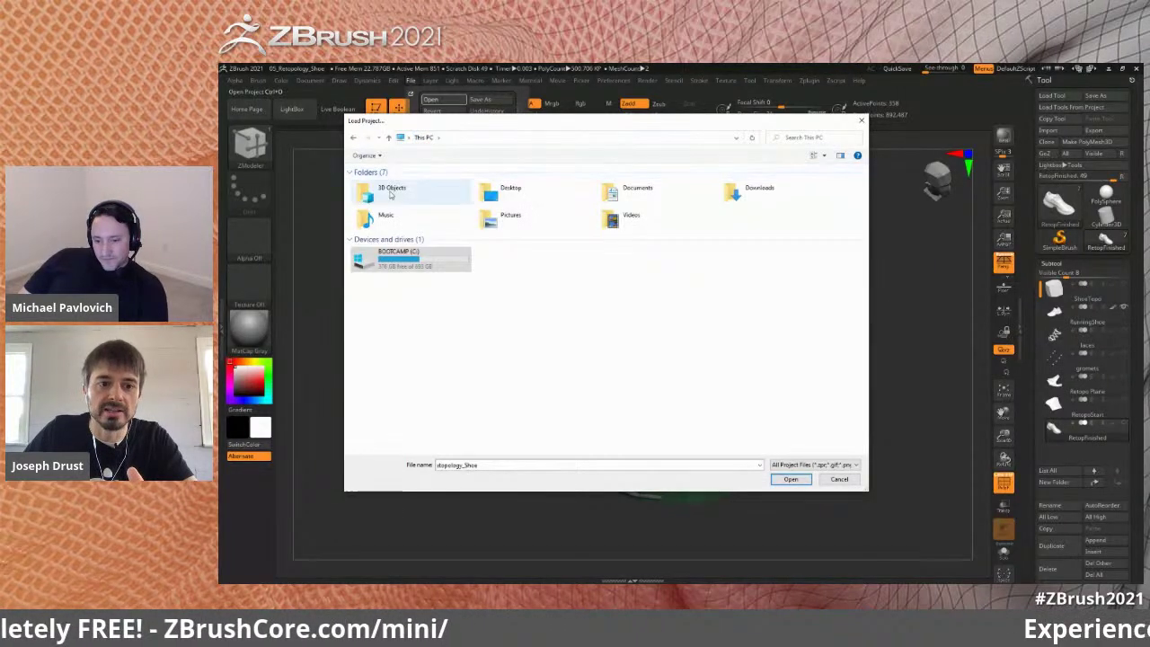
double_click(512, 191)
double_click(400, 185)
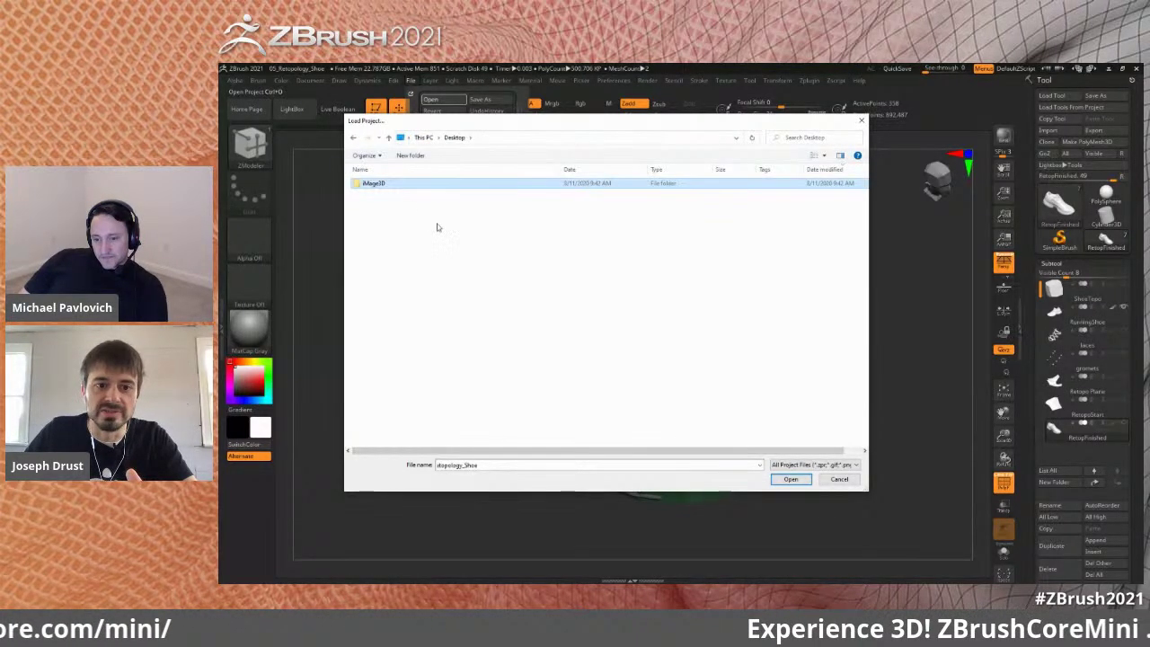
double_click(457, 185)
double_click(453, 245)
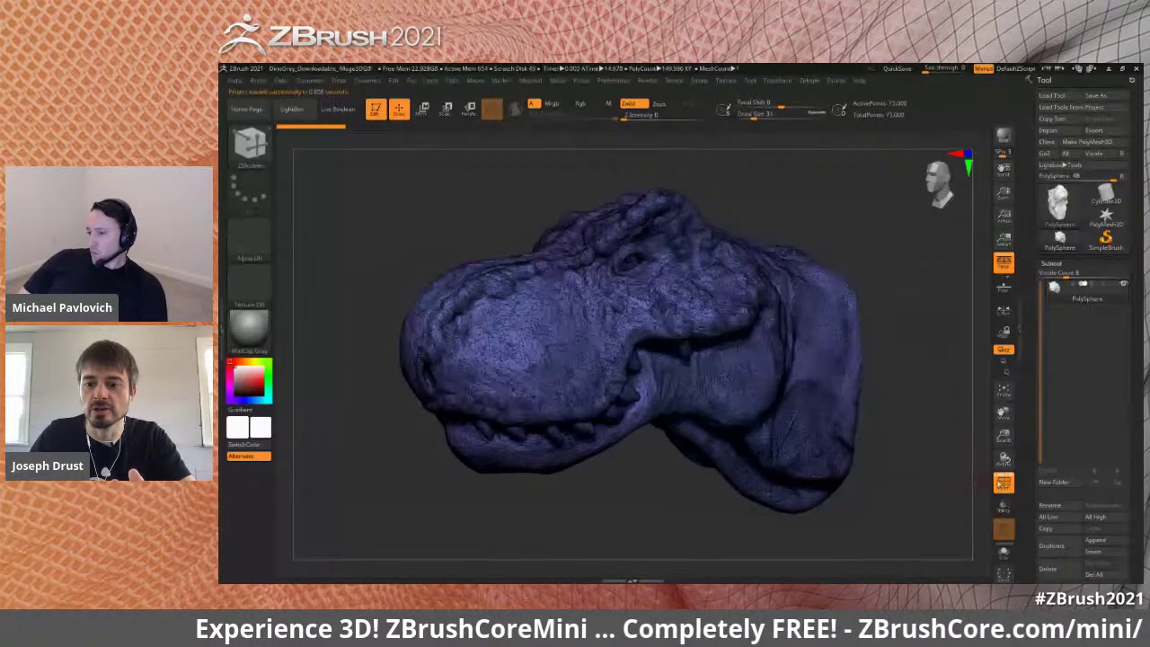
- Turn off the polyframe display on the dinosaur head and inspect the sculpt
click(1003, 482)
drag(937, 435, 923, 436)
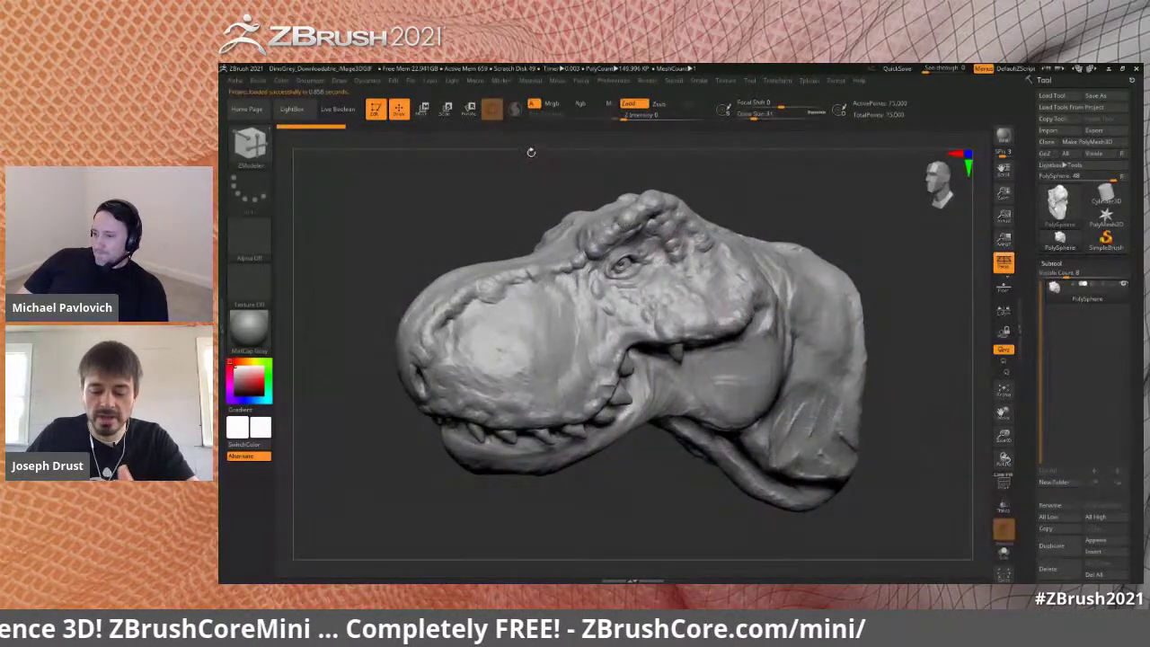
key(comma)
key(comma)
- Open the PoolSide_Final GIF as a project without saving the dinosaur head
click(410, 81)
click(431, 99)
click(709, 353)
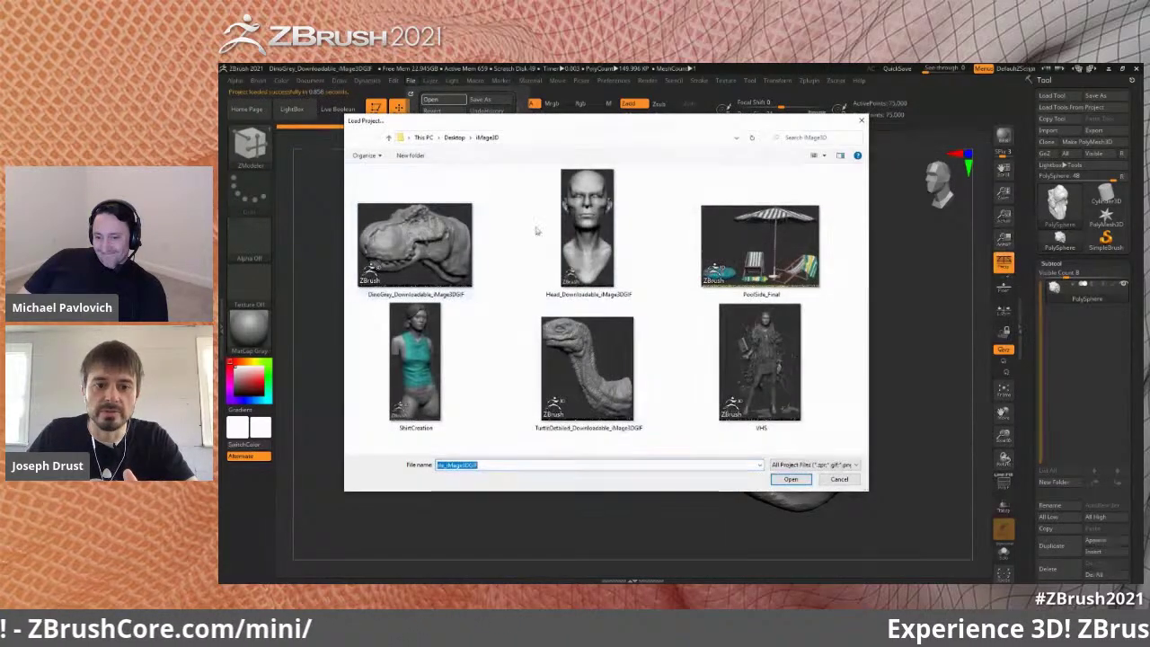
click(705, 294)
click(838, 479)
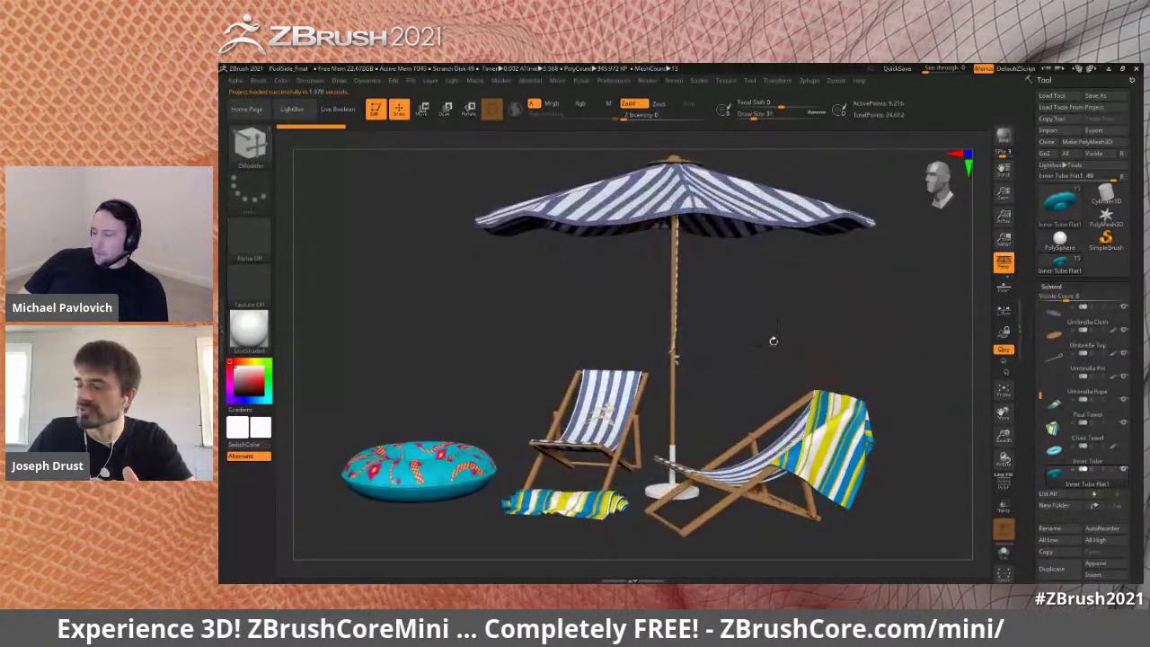
- Open the ShirtCreation GIF as a project and frame the female figure in its teal shirt from head to thighs
click(410, 80)
click(437, 103)
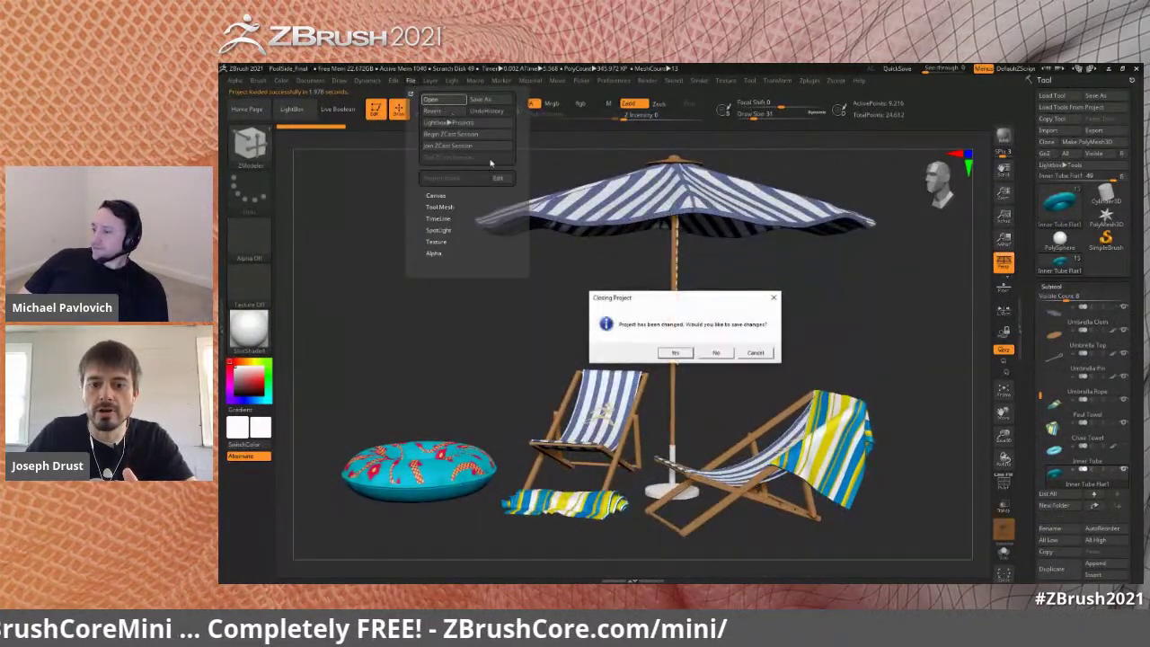
key(Return)
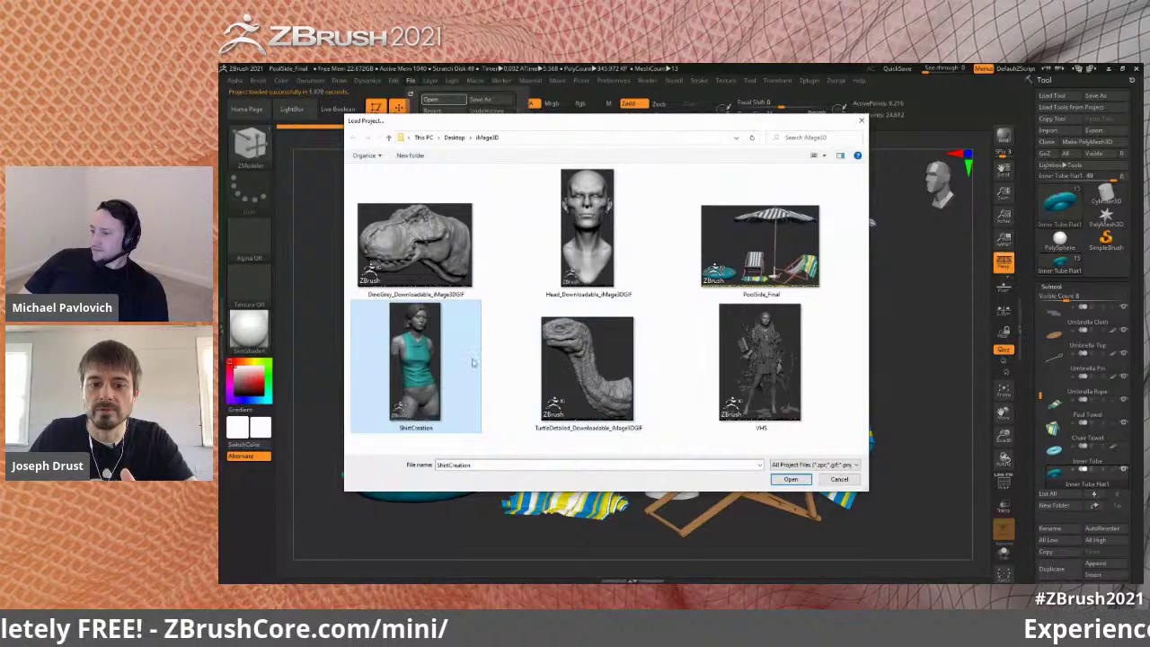
double_click(445, 359)
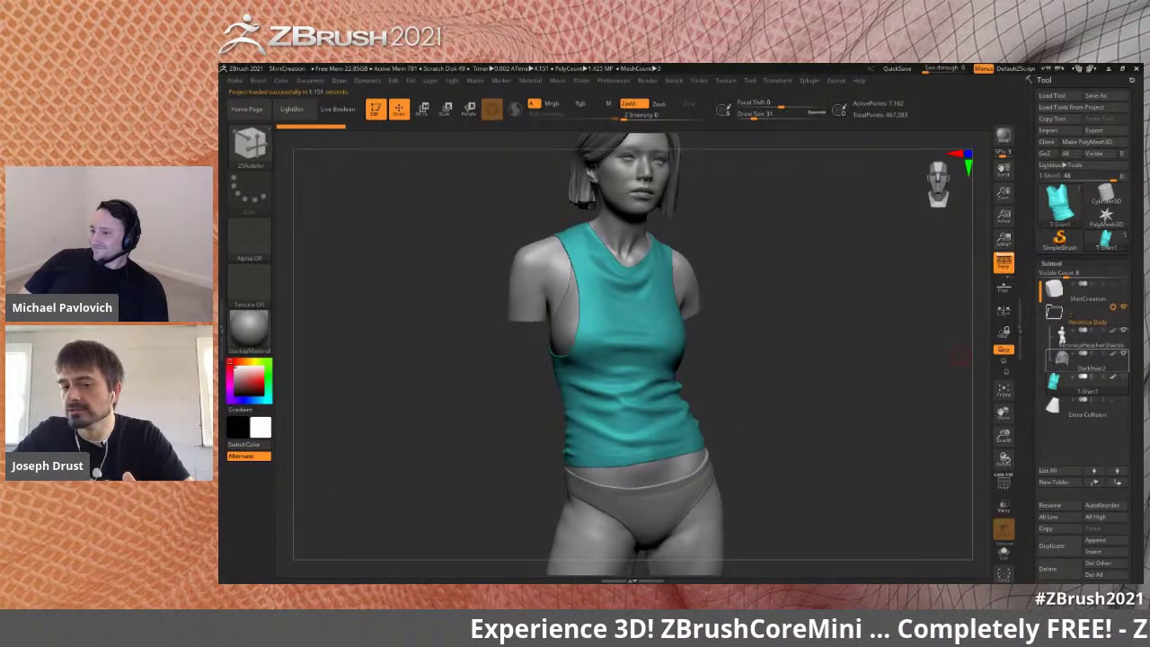
mouse_move(1068, 359)
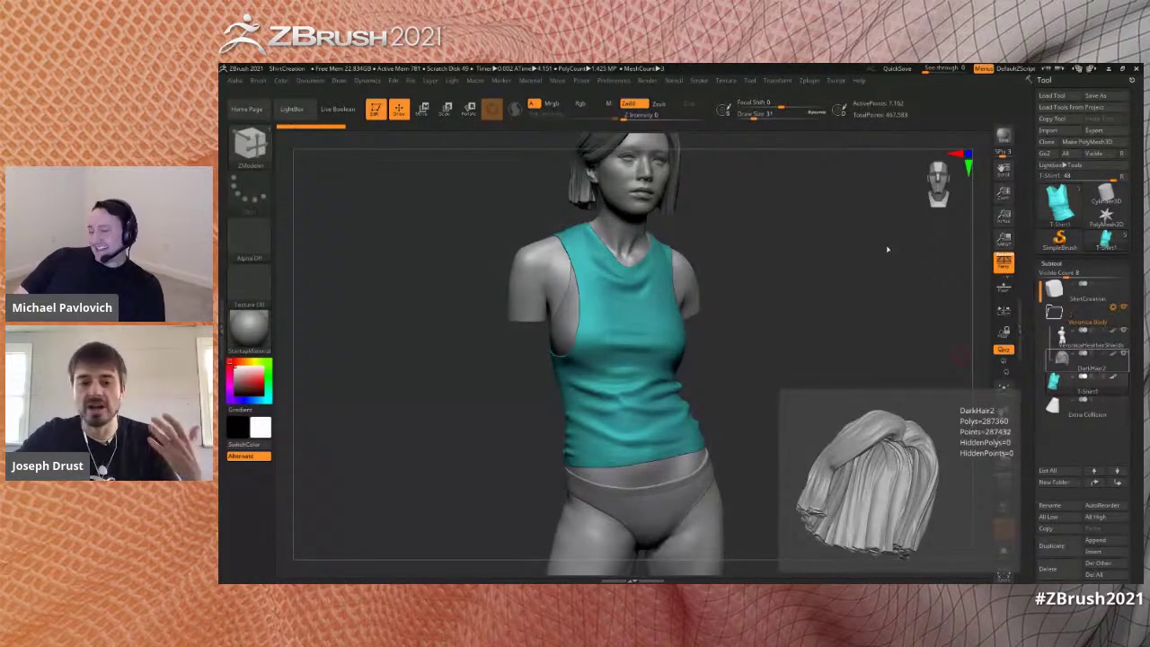
alt+drag(903, 287, 869, 297)
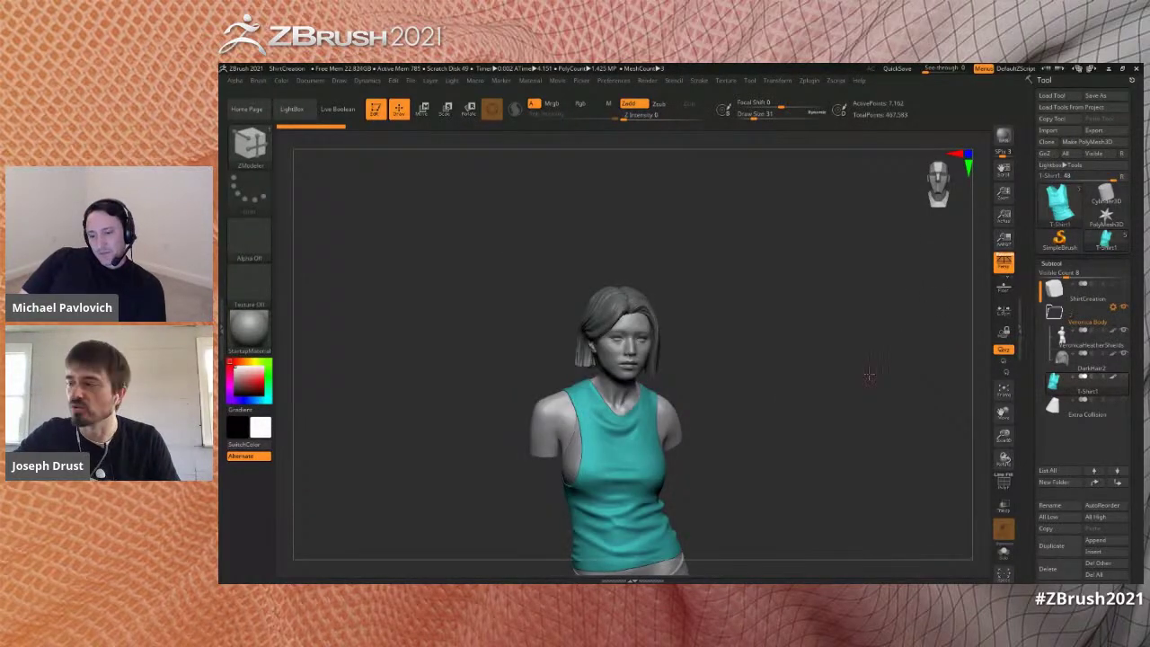
alt+drag(869, 374, 896, 287)
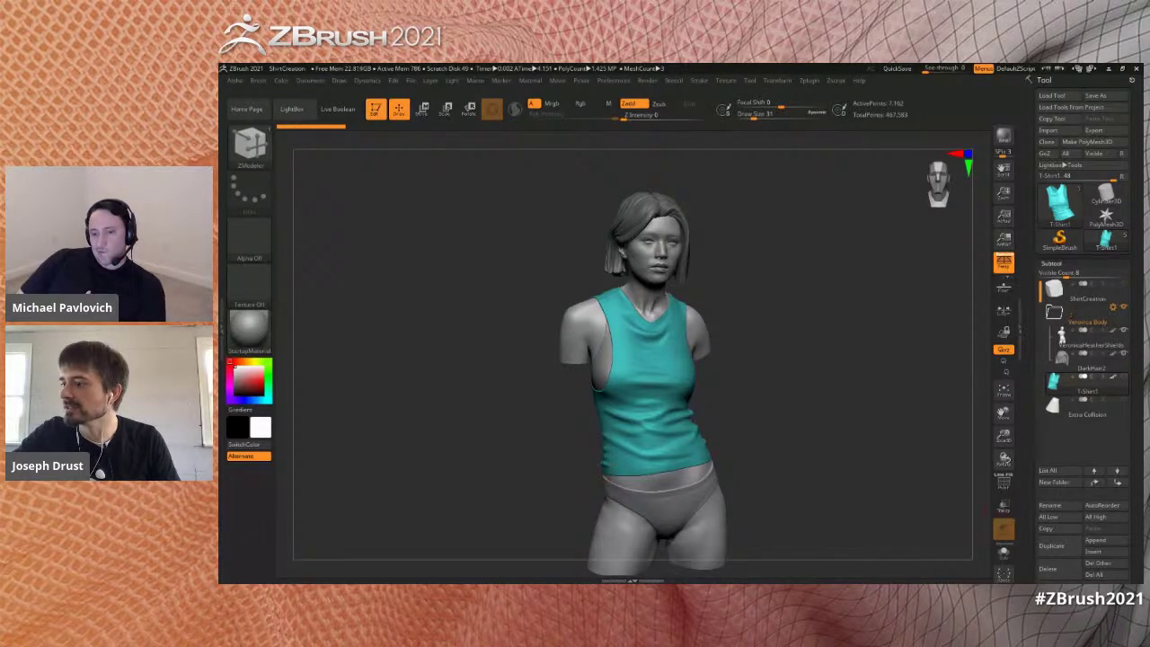
- Switch to the Firefox browser and view the already open Sneak Peek: ZBrush 2021 topic with its cloth-covered figure image
key(alt+Tab)
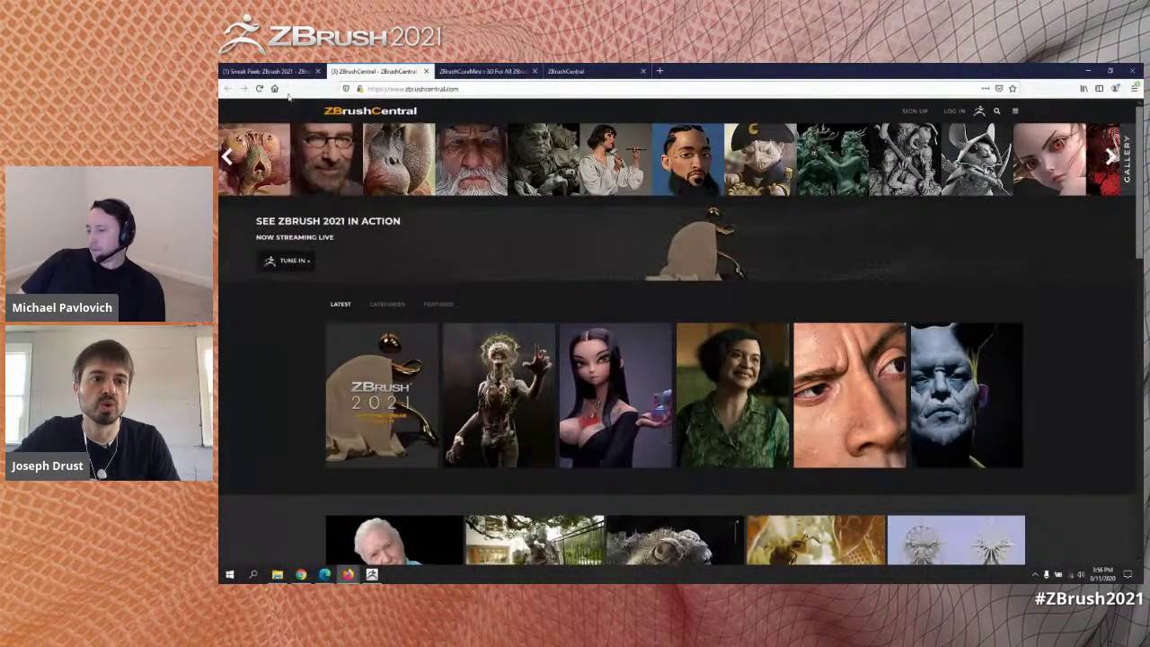
click(269, 71)
scroll(952, 449, down, 5)
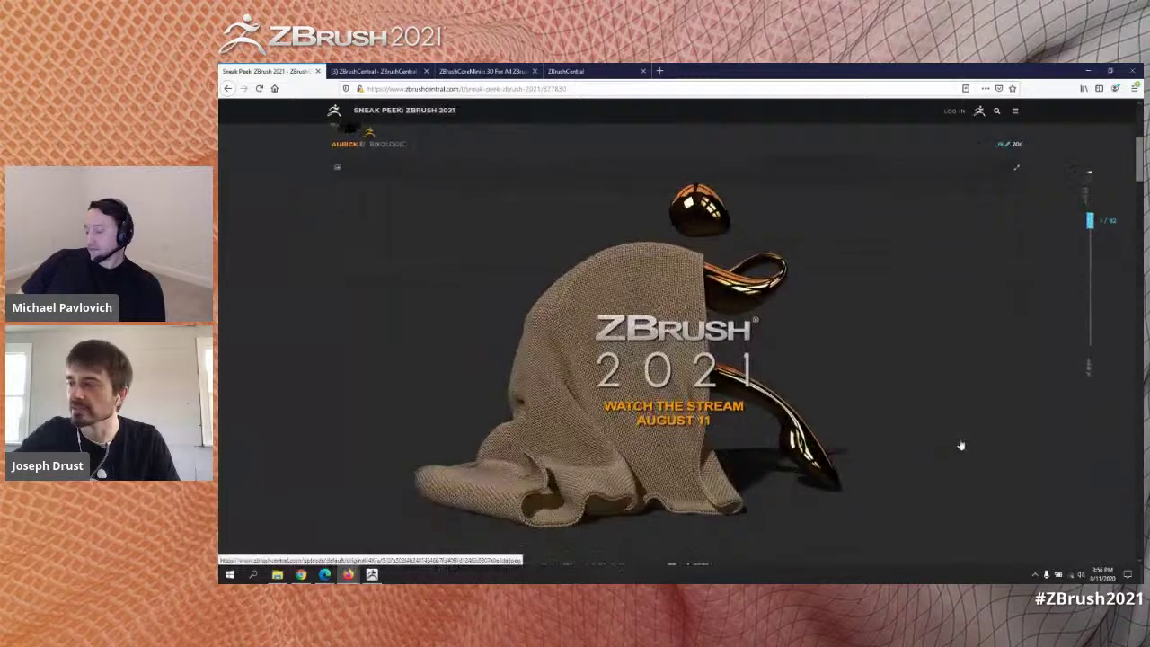
scroll(960, 444, up, 1)
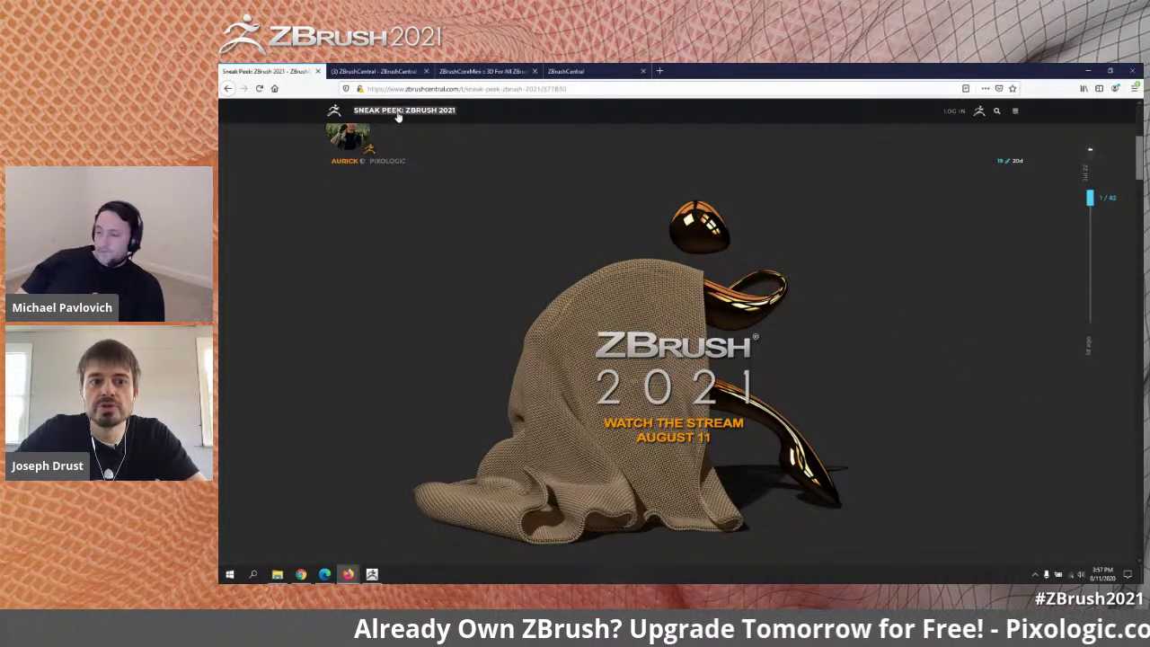
- Reload the ZBrushCentral home page and open the Sneak Peek: ZBrush 2021 topic from the latest posts
click(368, 72)
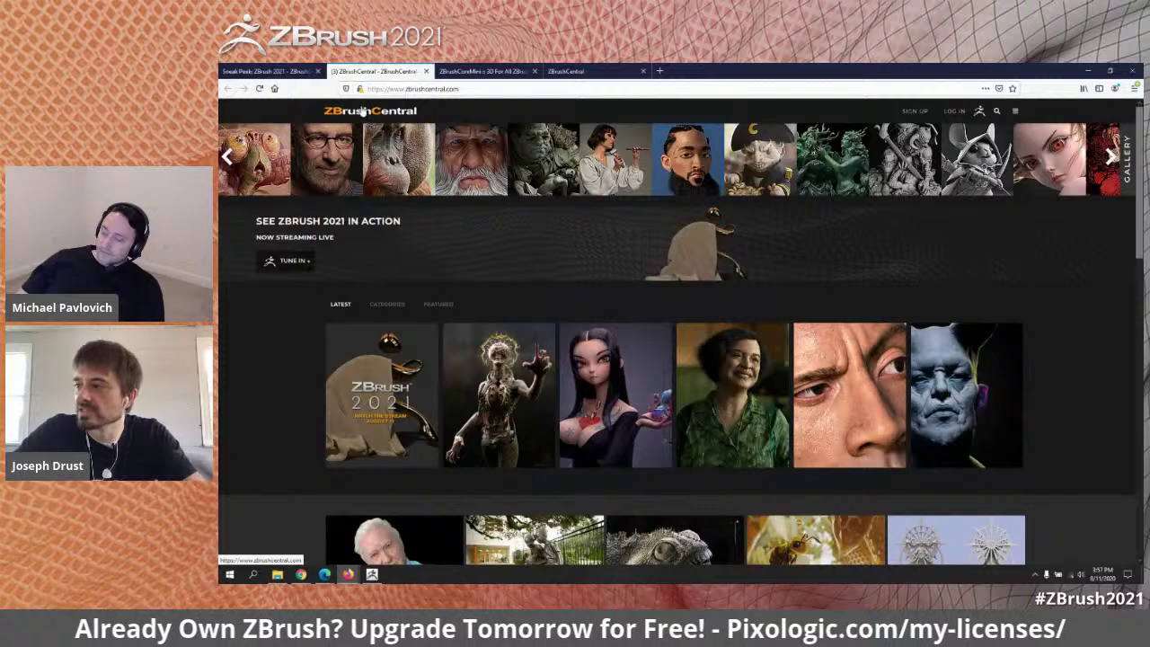
click(359, 110)
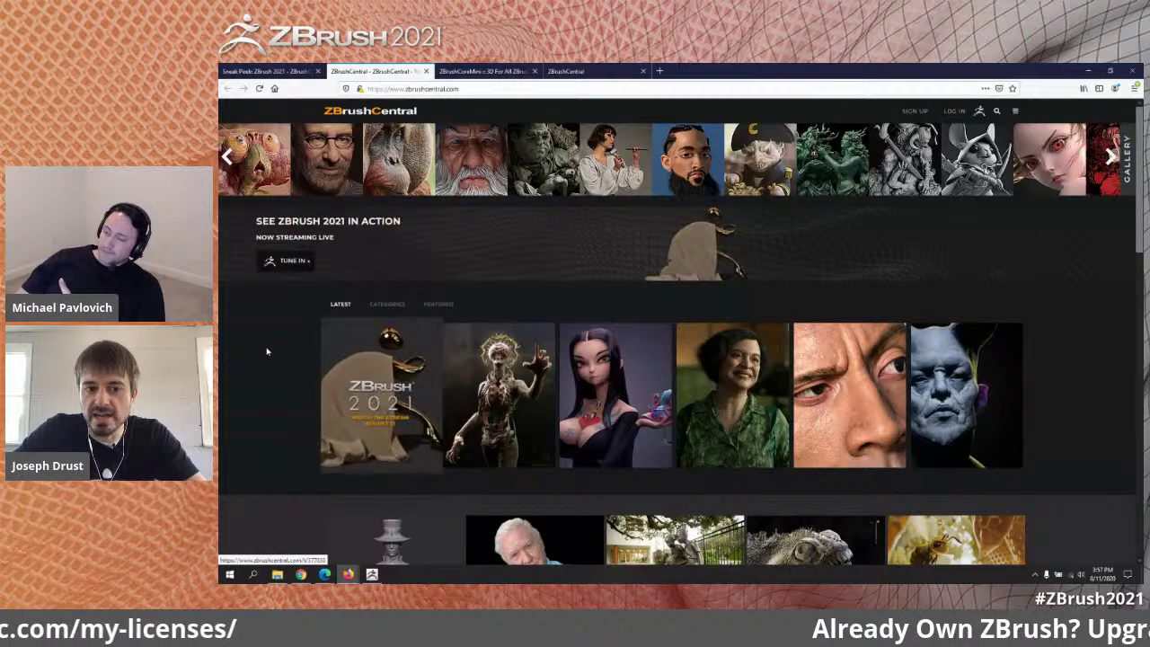
scroll(417, 382, down, 1)
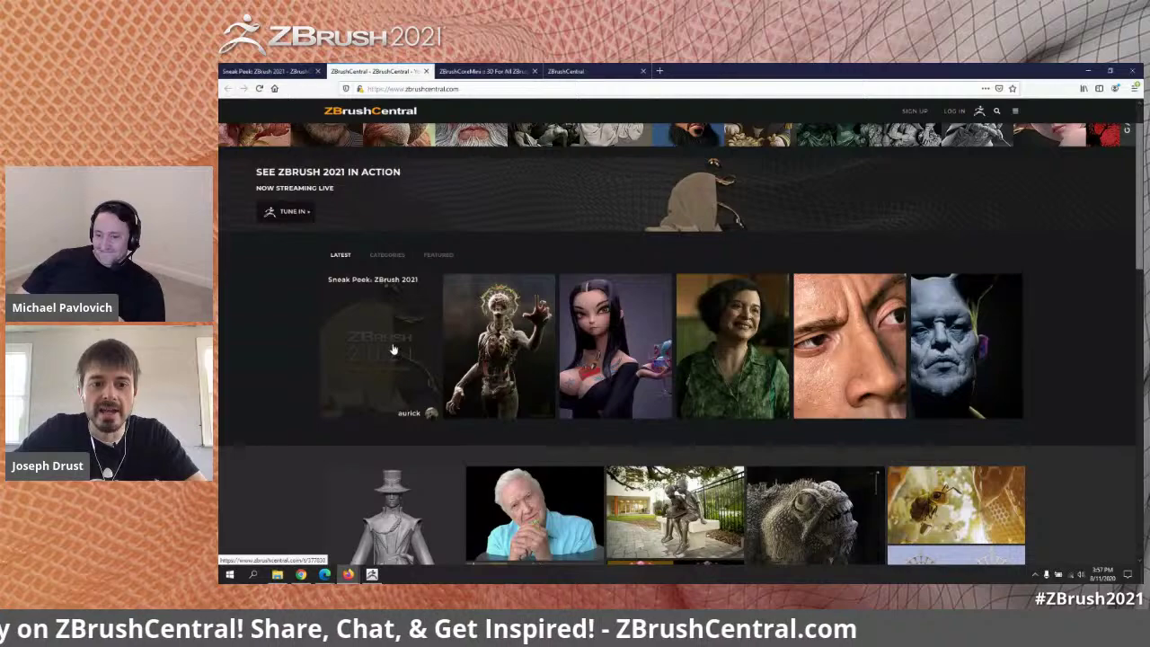
click(395, 351)
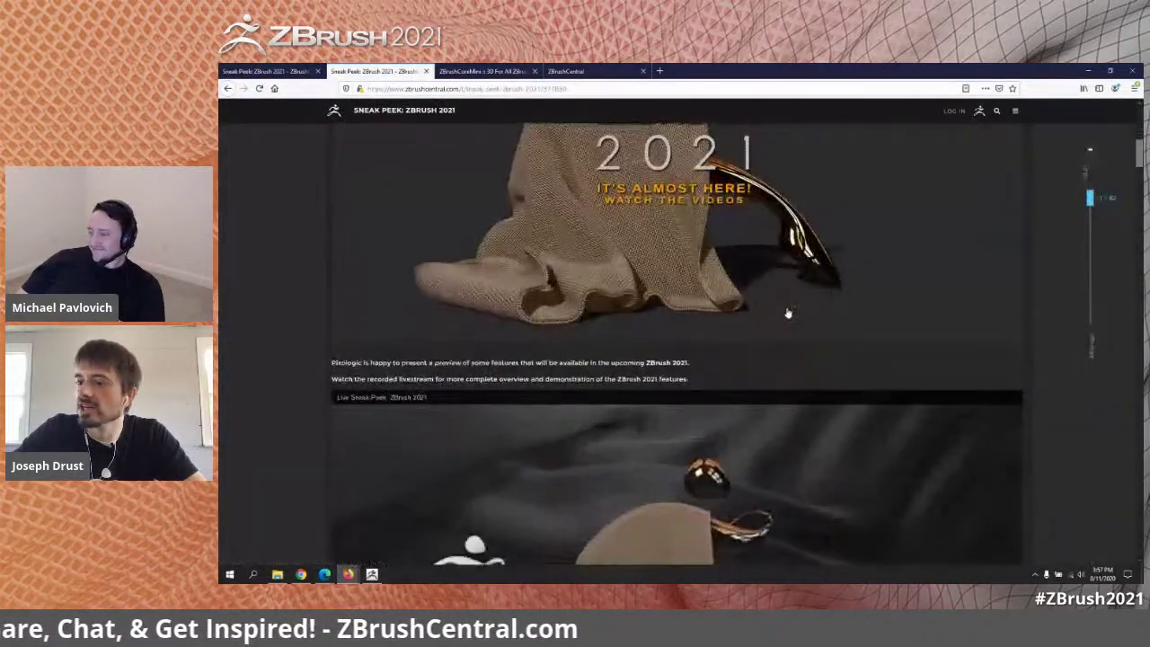
- Return to the ZBrushCentral home page, check the other open ZBrushCentral page, and come back to the home page
click(364, 115)
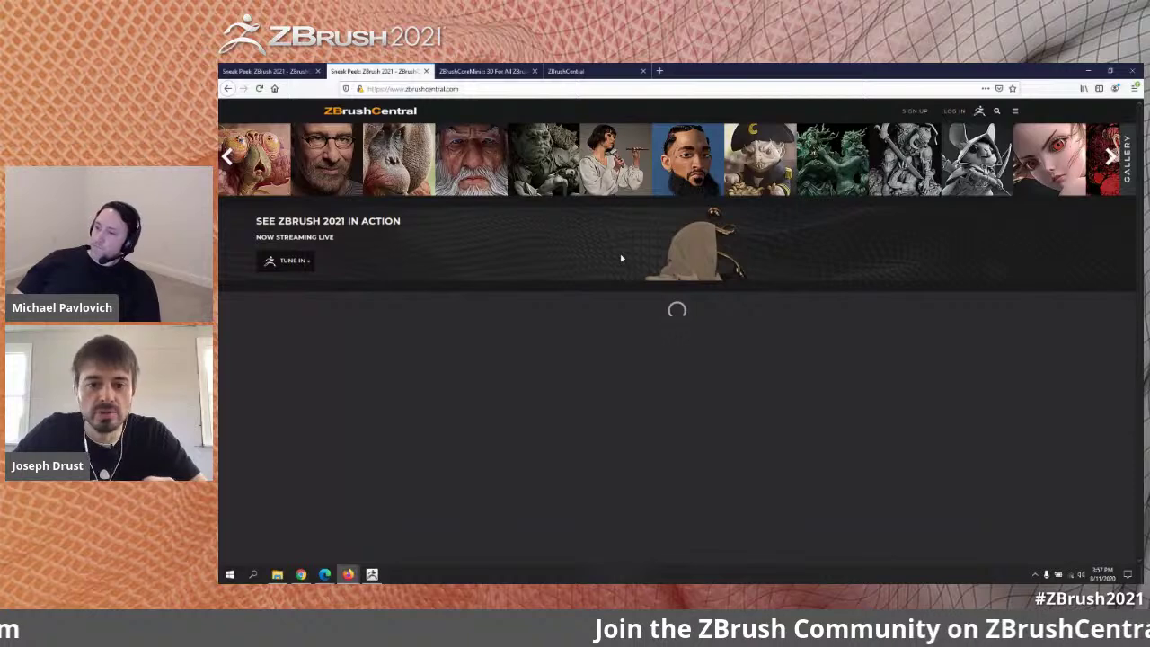
scroll(770, 292, down, 1)
scroll(774, 294, up, 1)
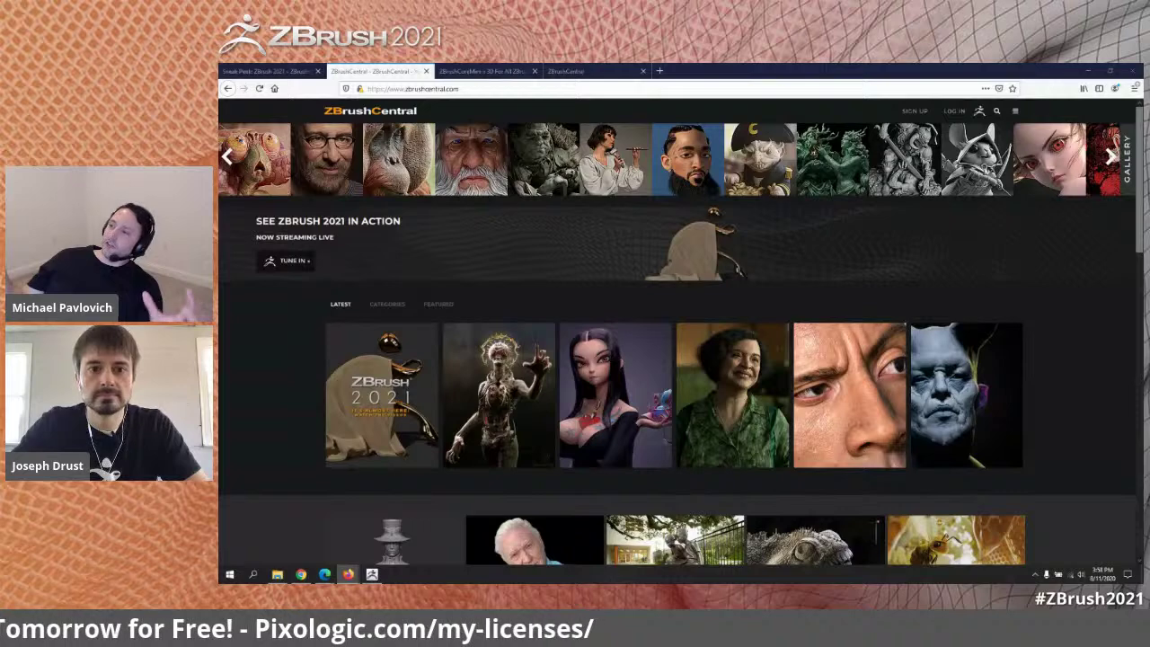
click(575, 71)
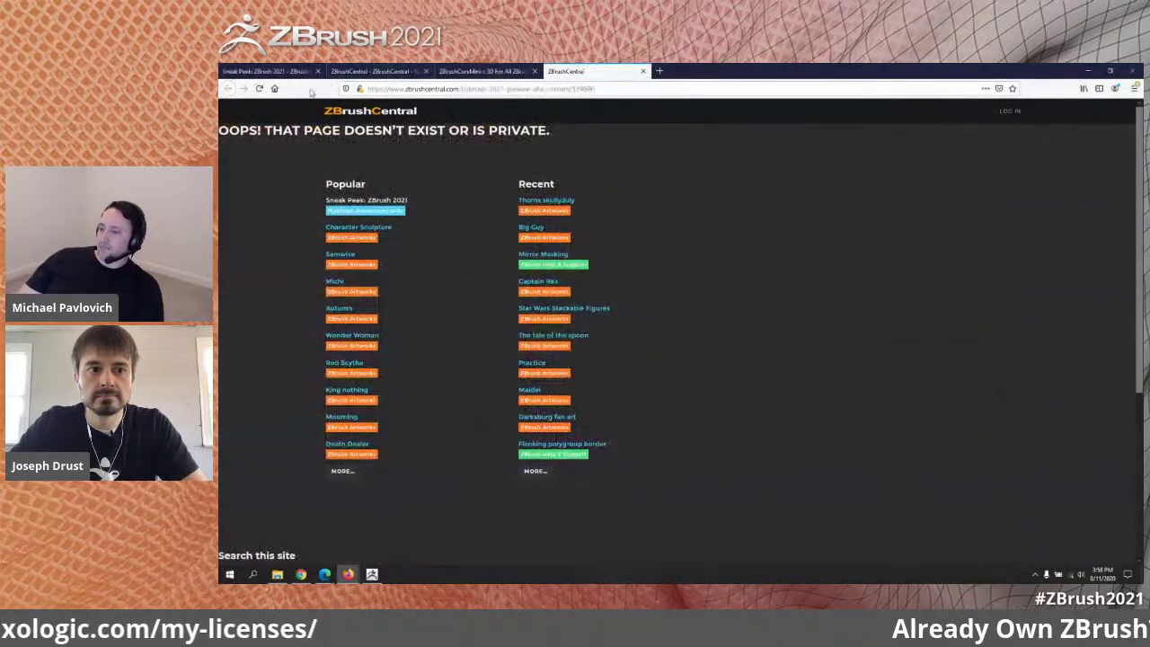
click(373, 71)
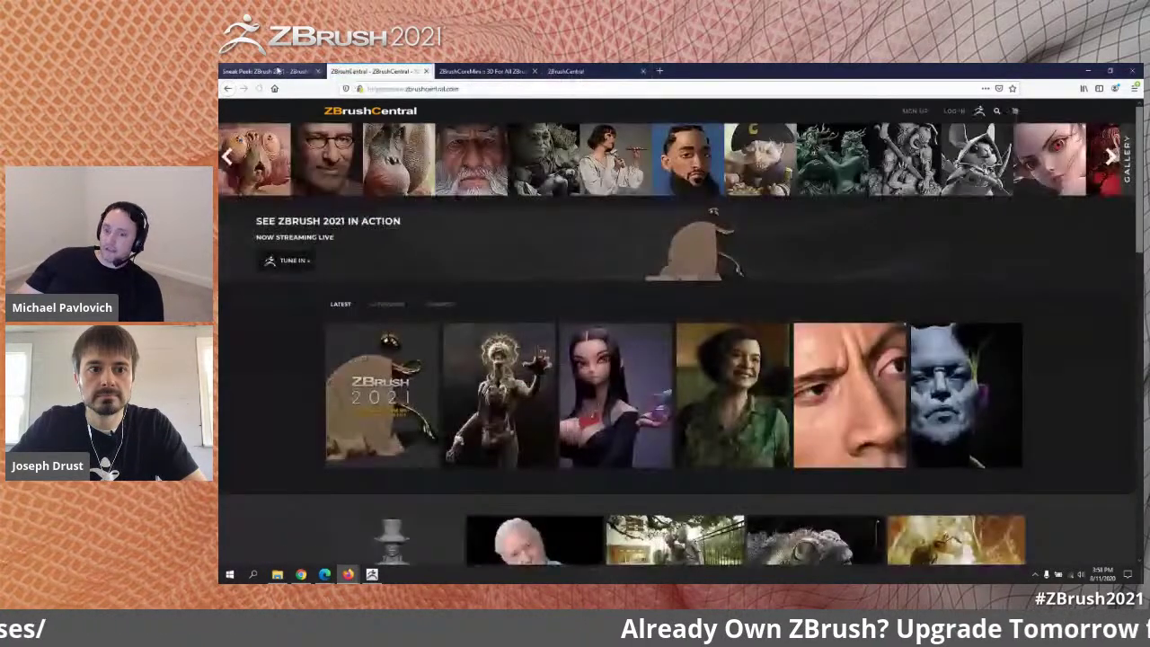